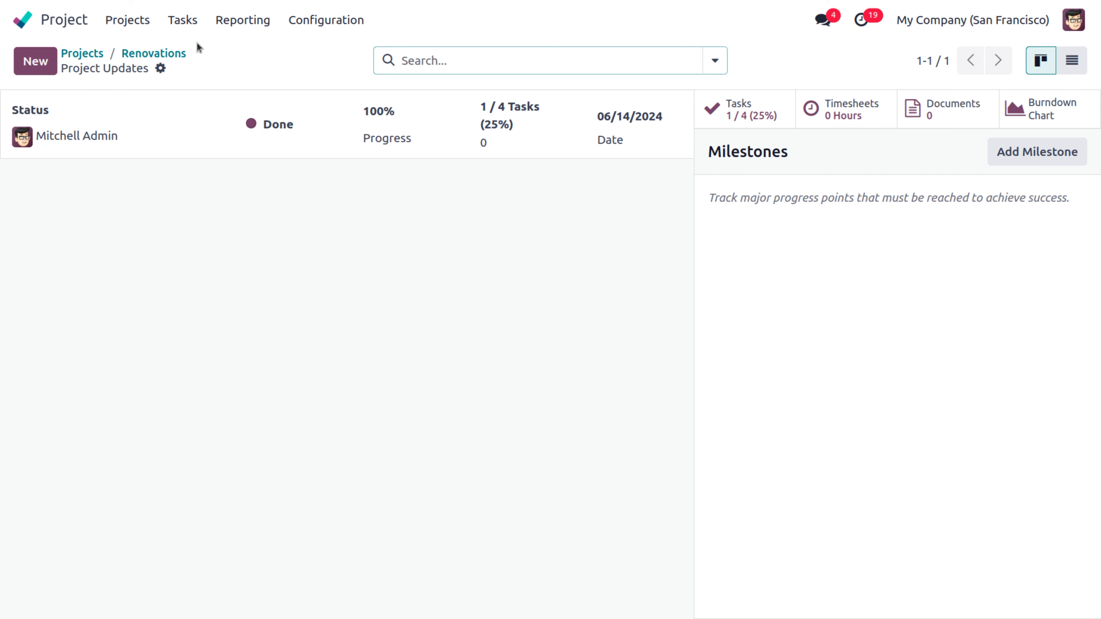
# Step: List all Renovations tasks without the Open Tasks filter and expand the Done group
pyautogui.click(154, 53)
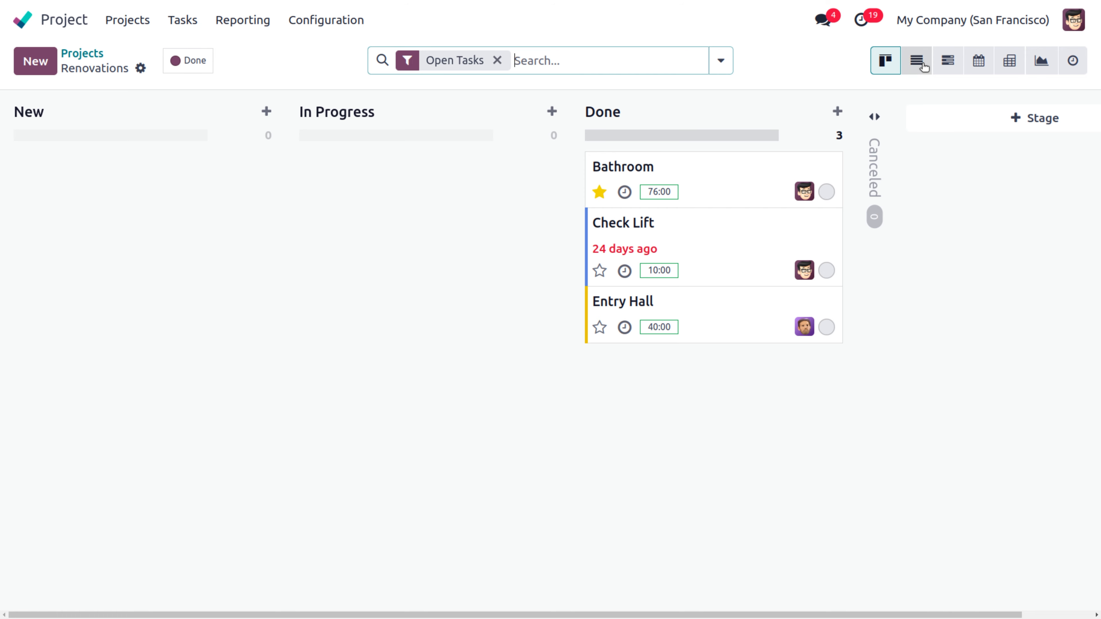
pyautogui.click(923, 65)
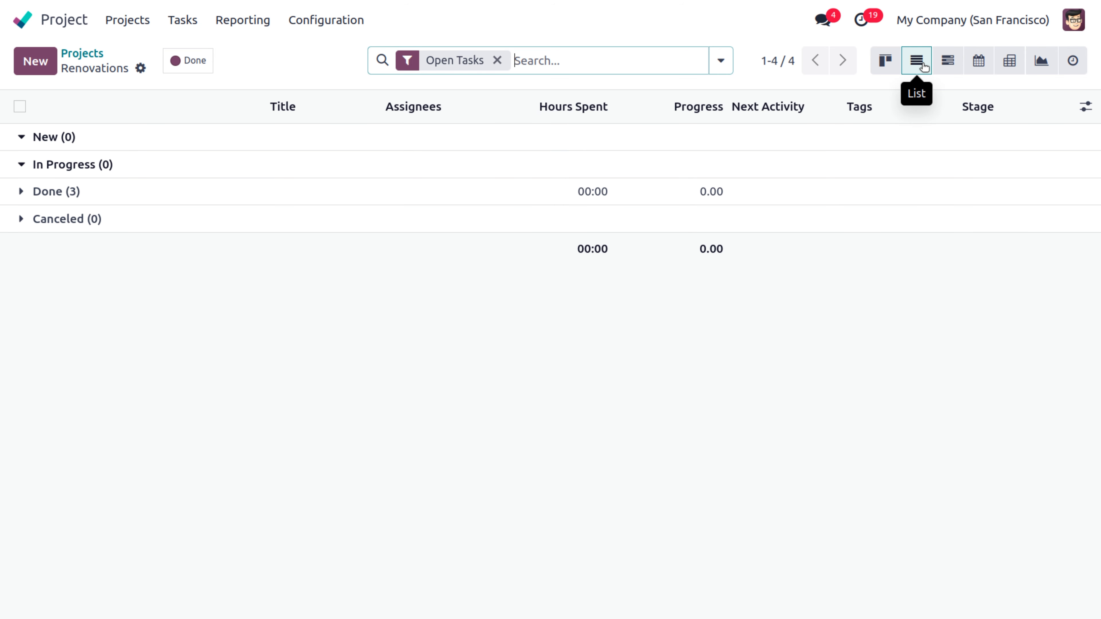
pyautogui.click(497, 61)
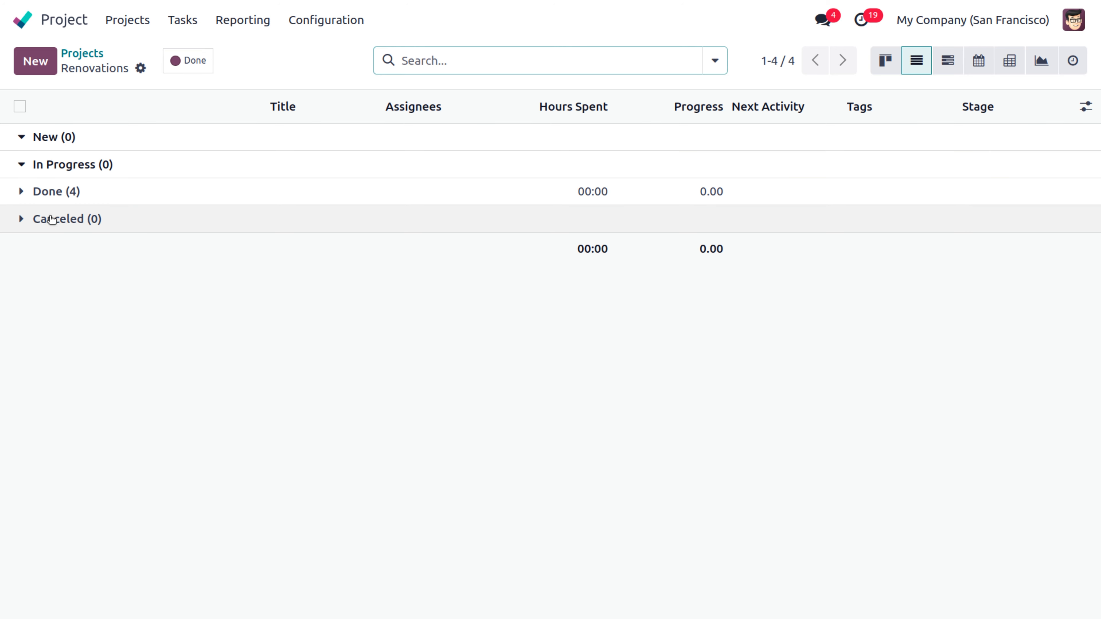
pyautogui.click(52, 195)
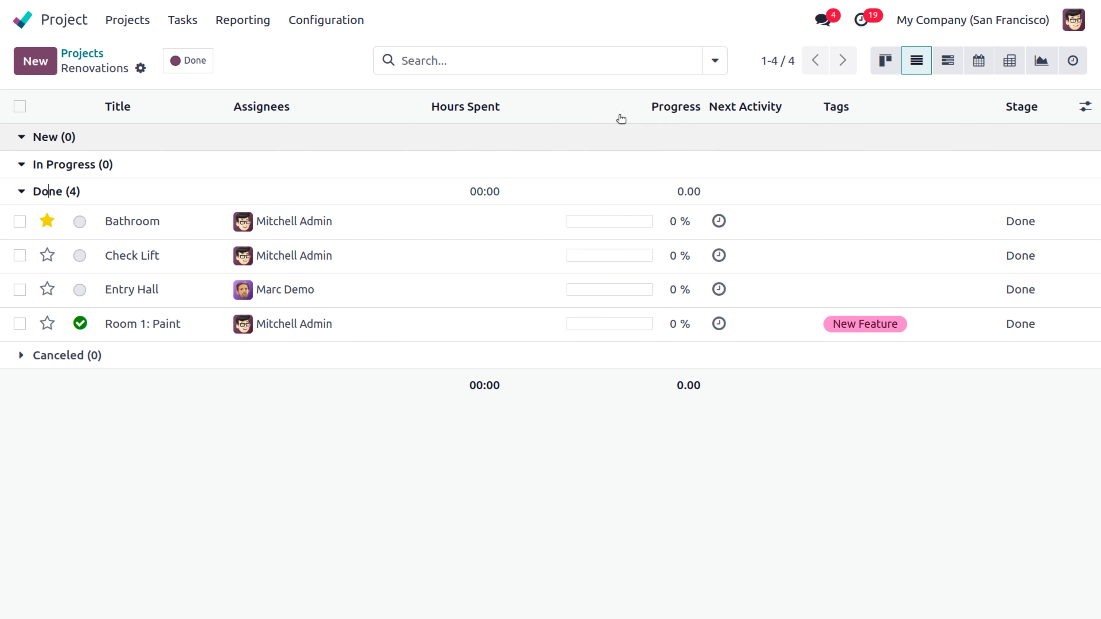
# Step: Cycle through the Gantt, Calendar, Pivot, Graph and Activity views, ending on Pivot
pyautogui.click(957, 66)
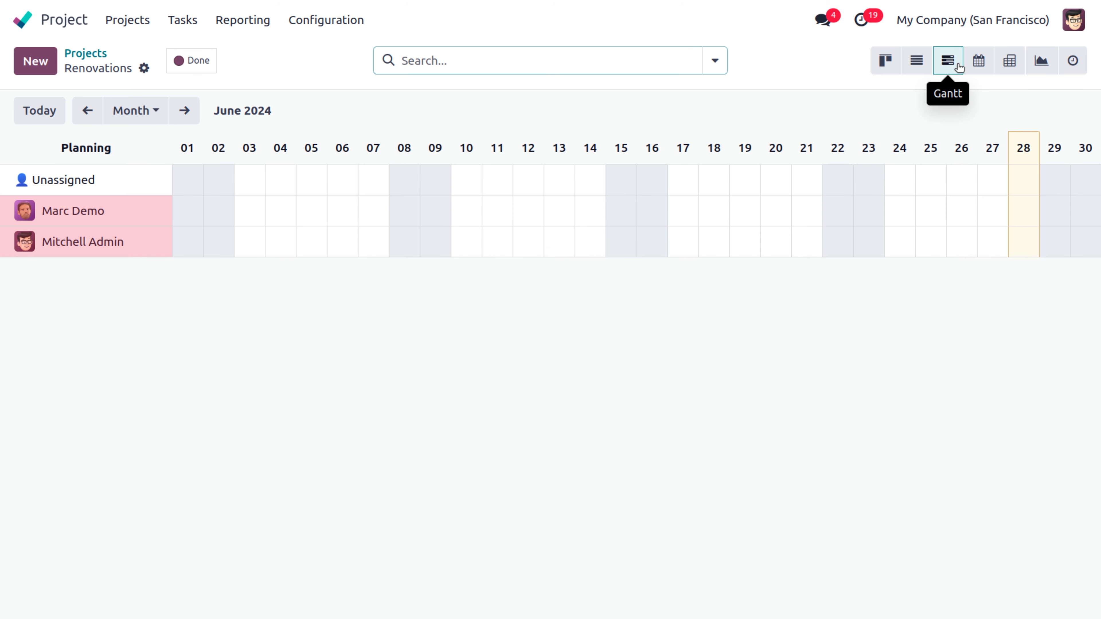
pyautogui.click(982, 67)
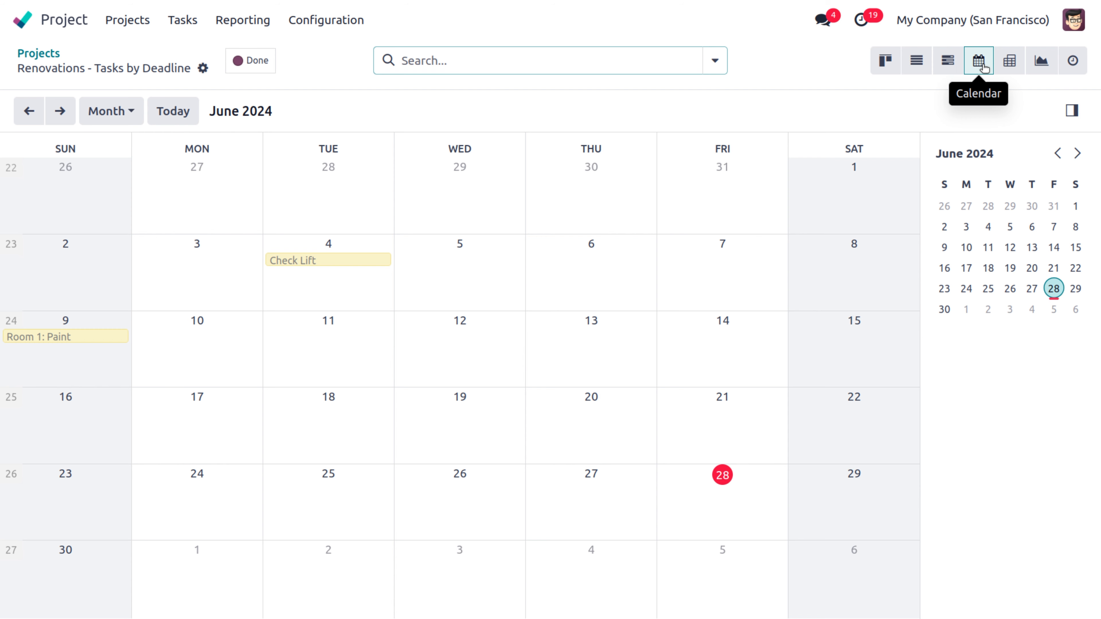
pyautogui.click(1012, 66)
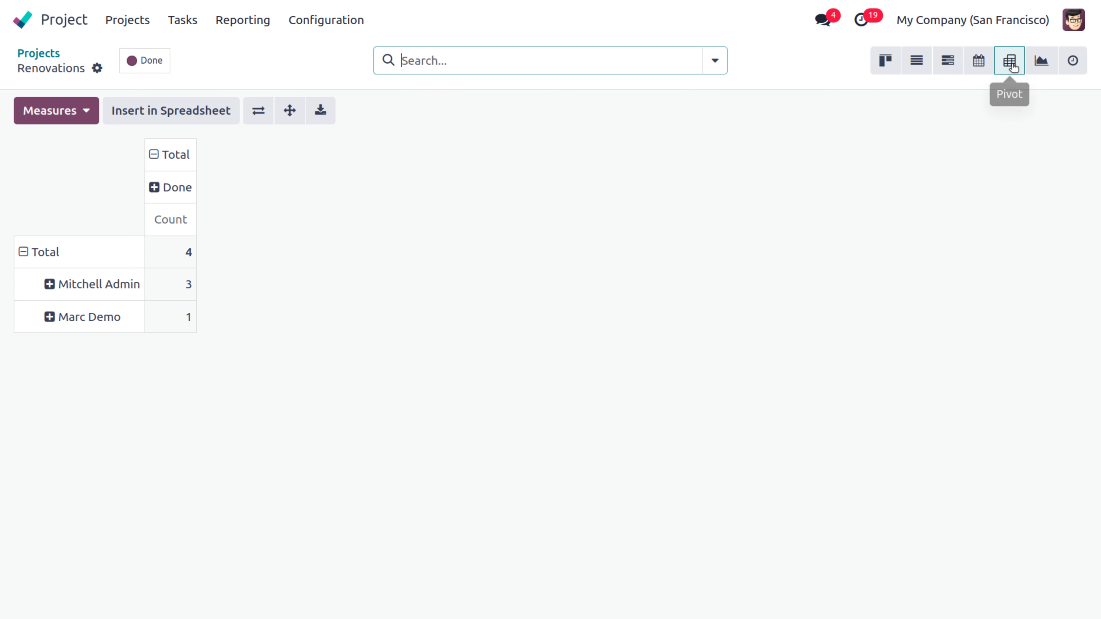
pyautogui.click(1042, 65)
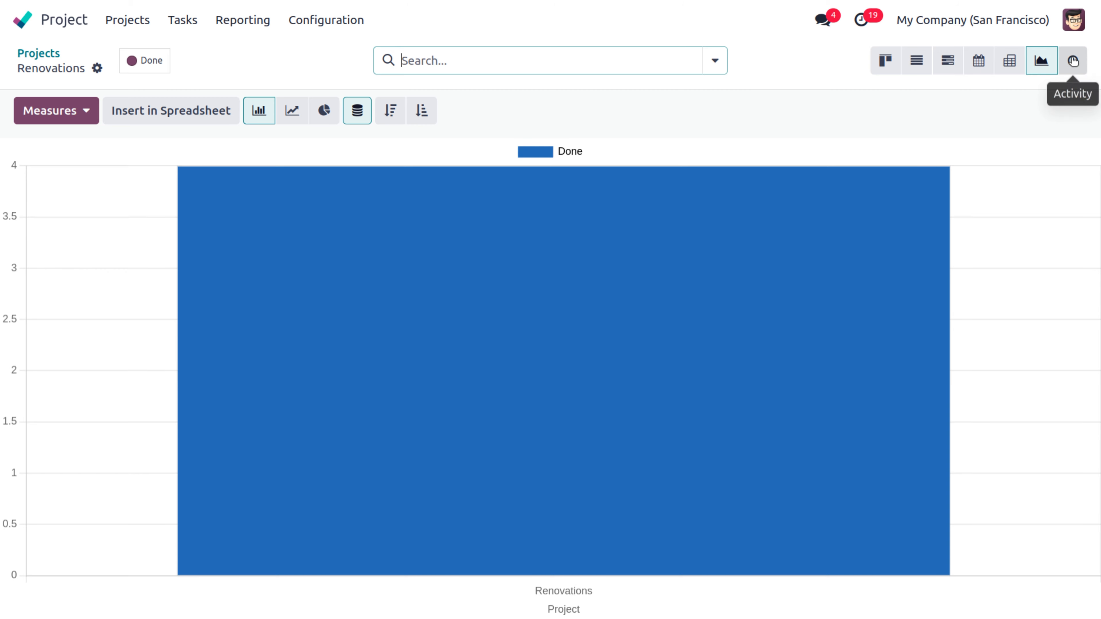
pyautogui.click(1073, 61)
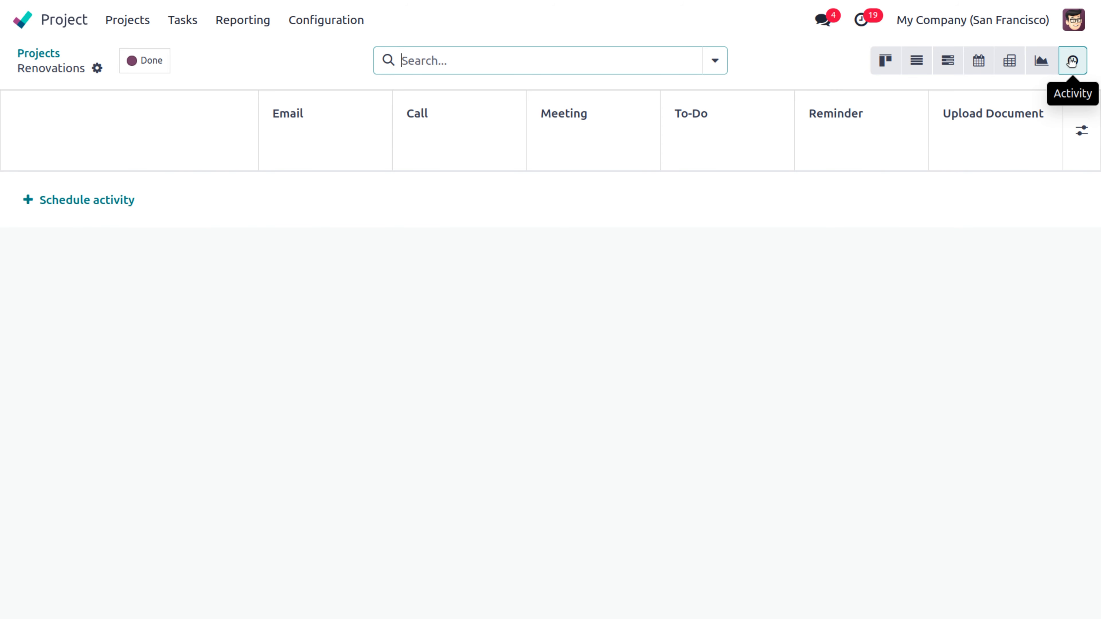
pyautogui.click(1009, 68)
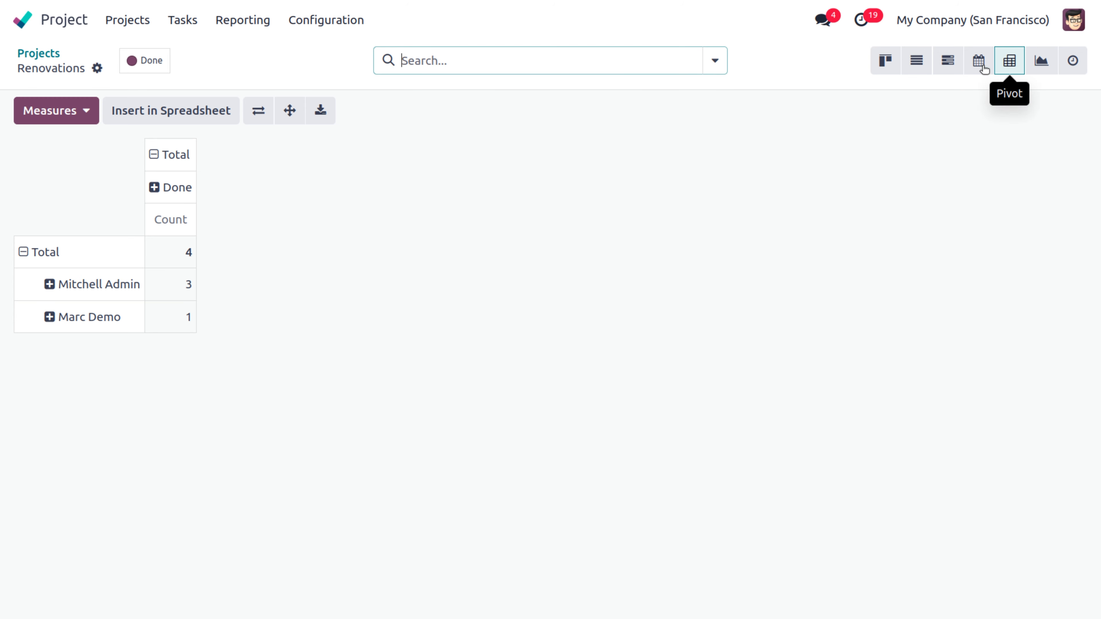
# Step: Glance at the measures list, then briefly break Mitchell Admin's tasks down by project
pyautogui.click(78, 123)
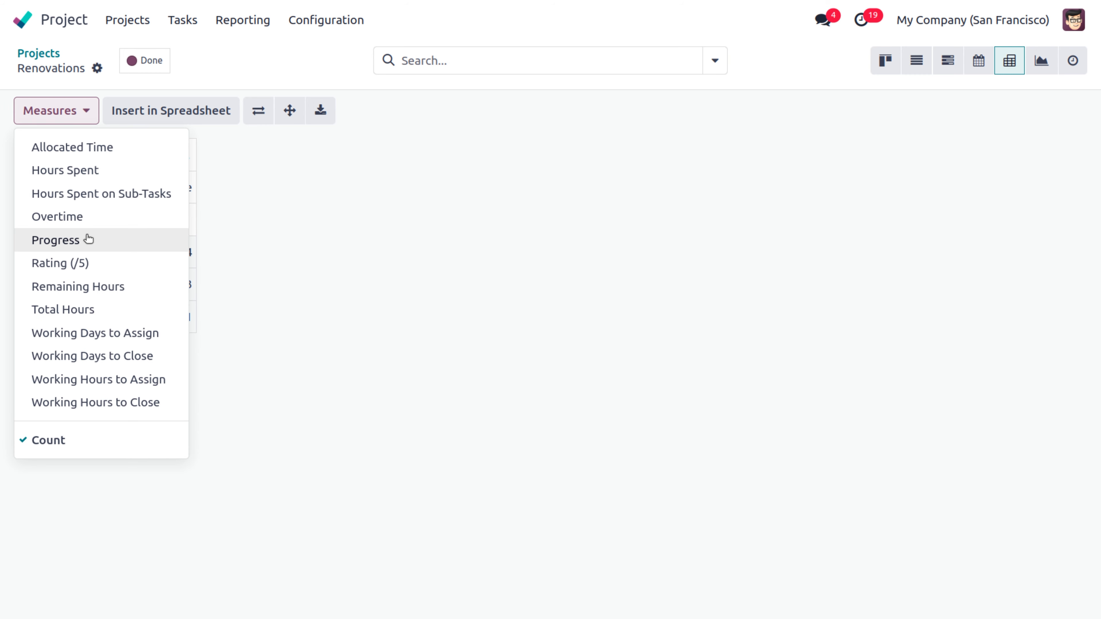
pyautogui.click(251, 221)
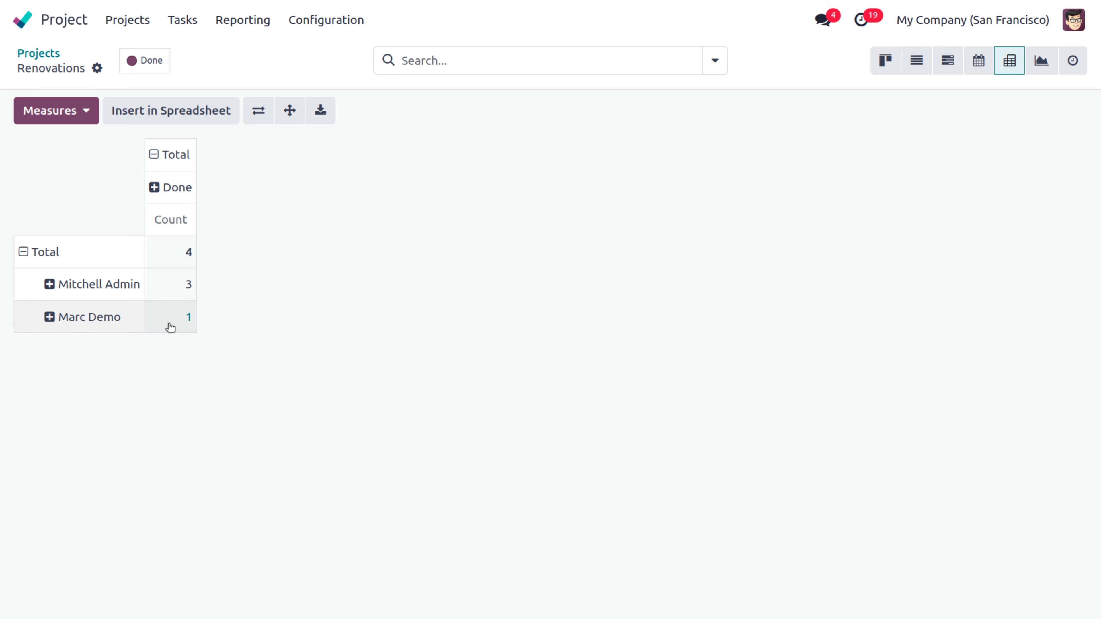
pyautogui.click(50, 284)
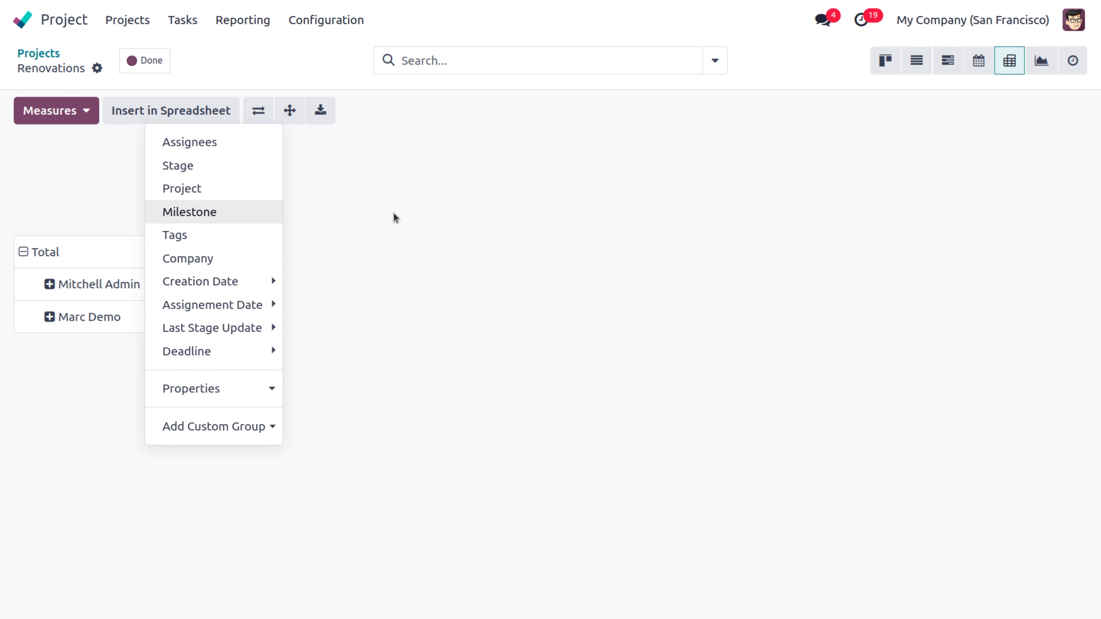
pyautogui.click(222, 192)
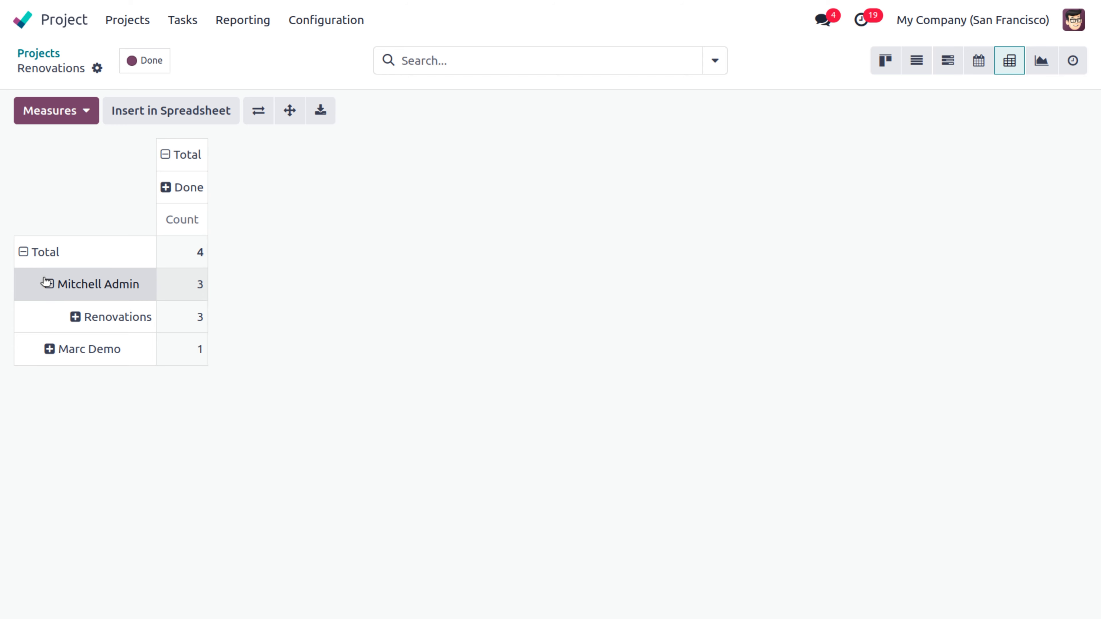
pyautogui.click(49, 286)
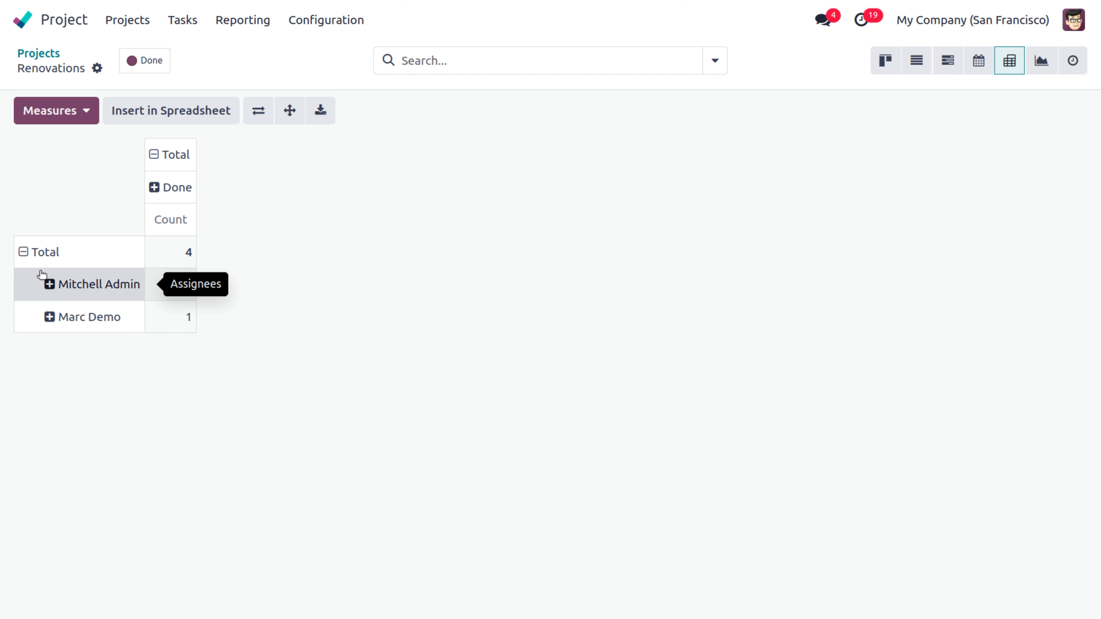
# Step: Regroup the Total row by project and break Renovations down by assignee
pyautogui.click(24, 252)
pyautogui.click(24, 253)
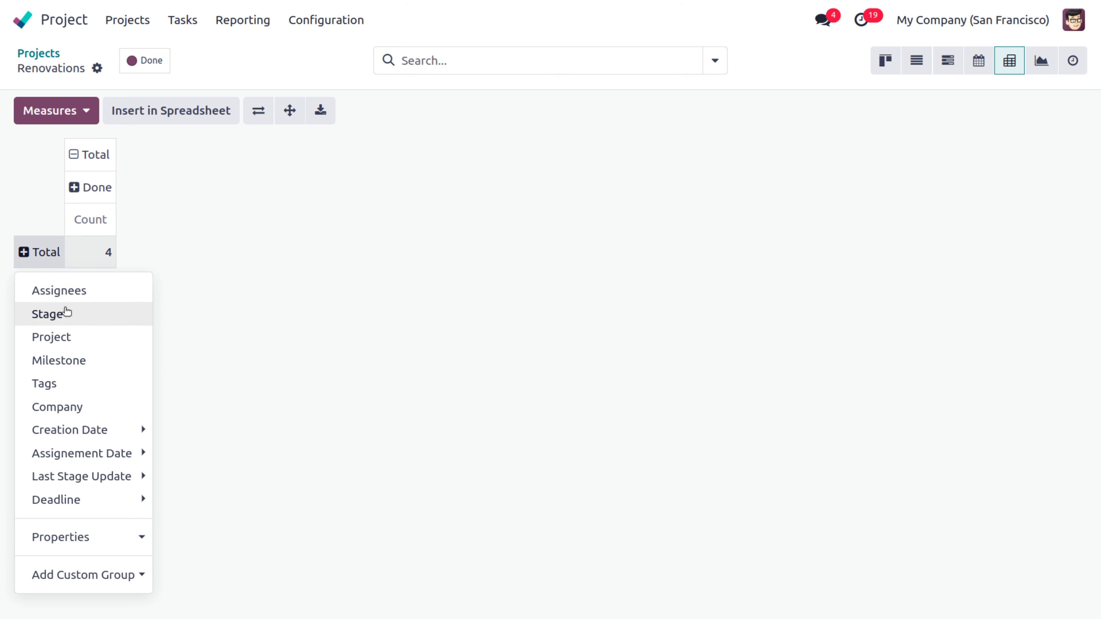
pyautogui.click(66, 339)
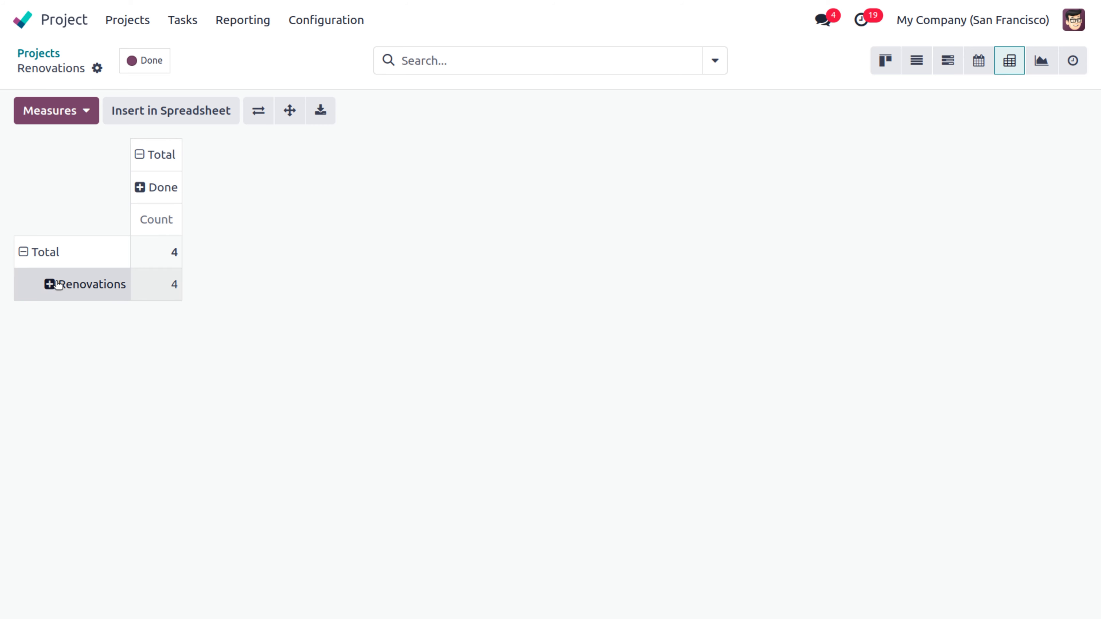
pyautogui.click(87, 284)
pyautogui.click(156, 302)
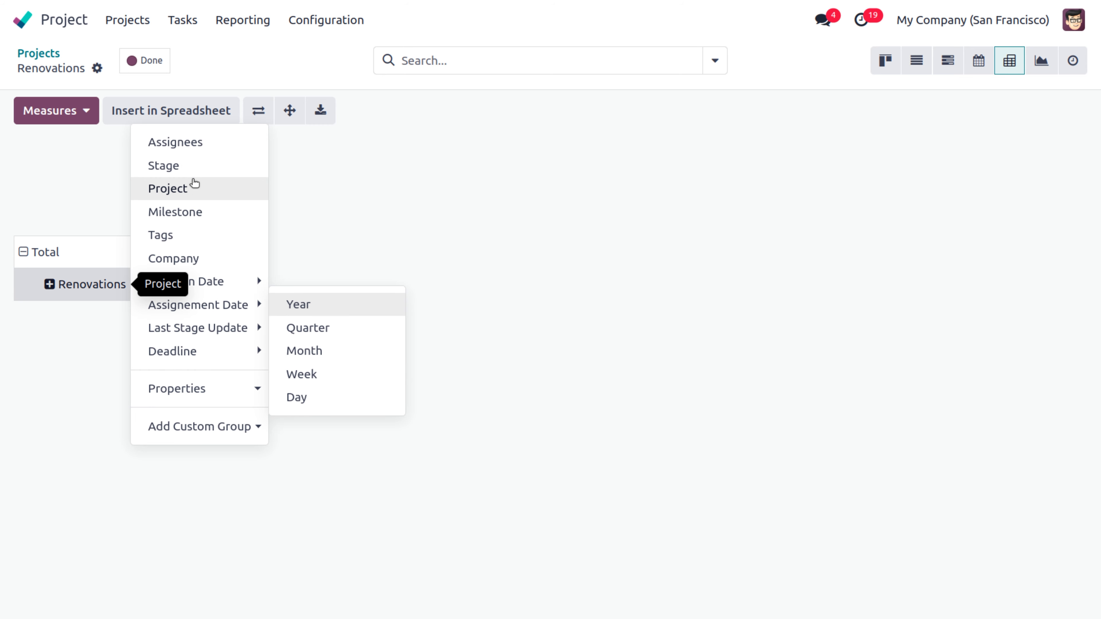
pyautogui.click(198, 143)
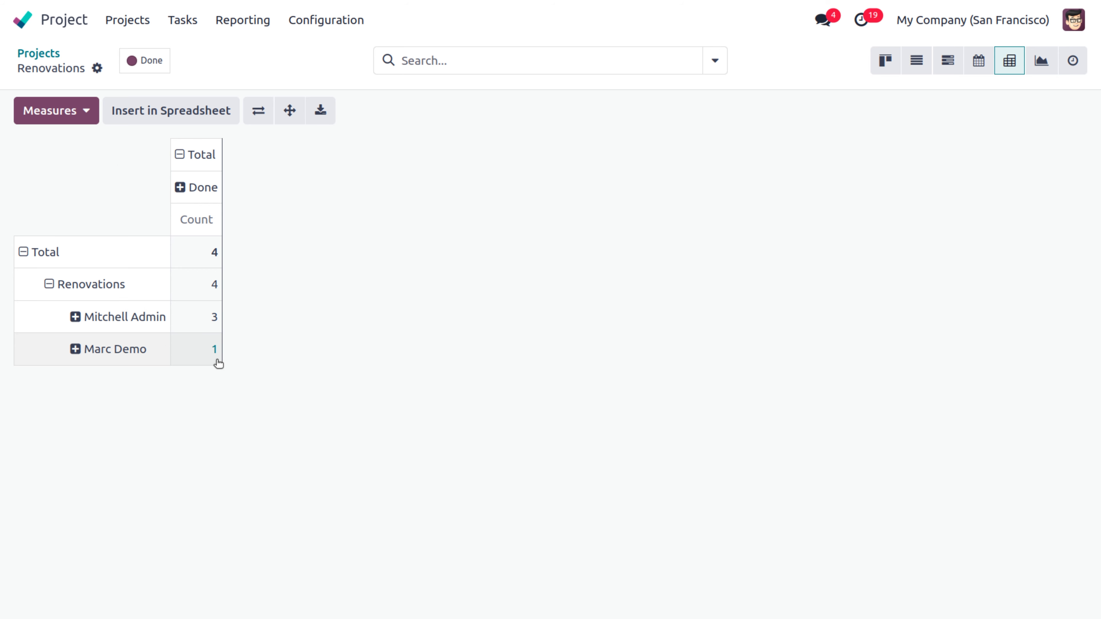
# Step: Add the Overtime, Progress, Rating (/5), Remaining Hours and Total Hours measures to the pivot
pyautogui.click(90, 117)
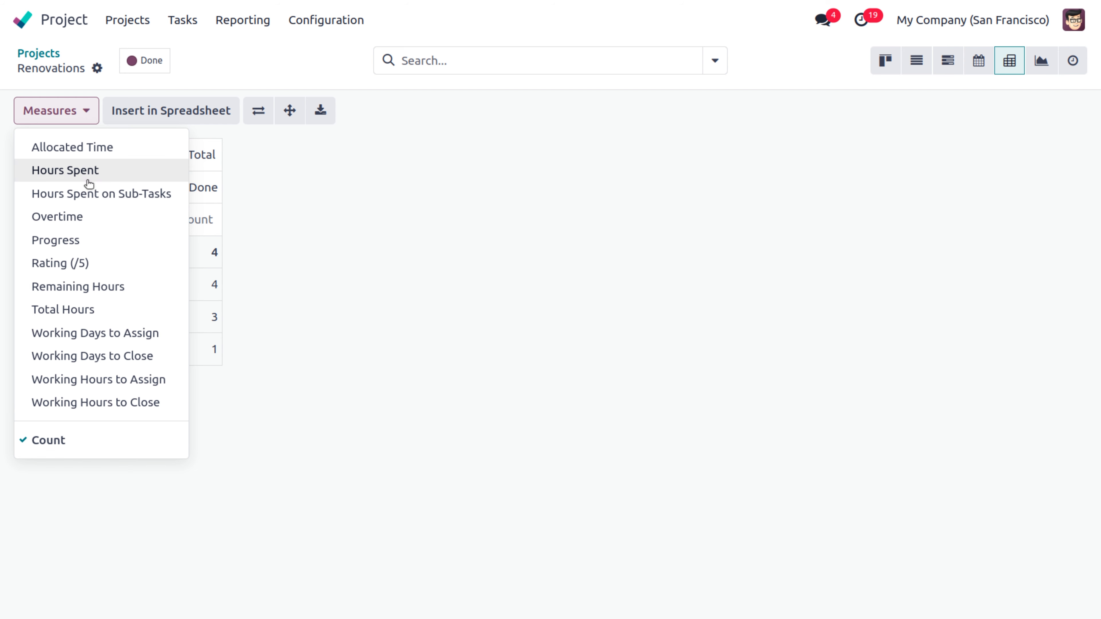
pyautogui.click(68, 218)
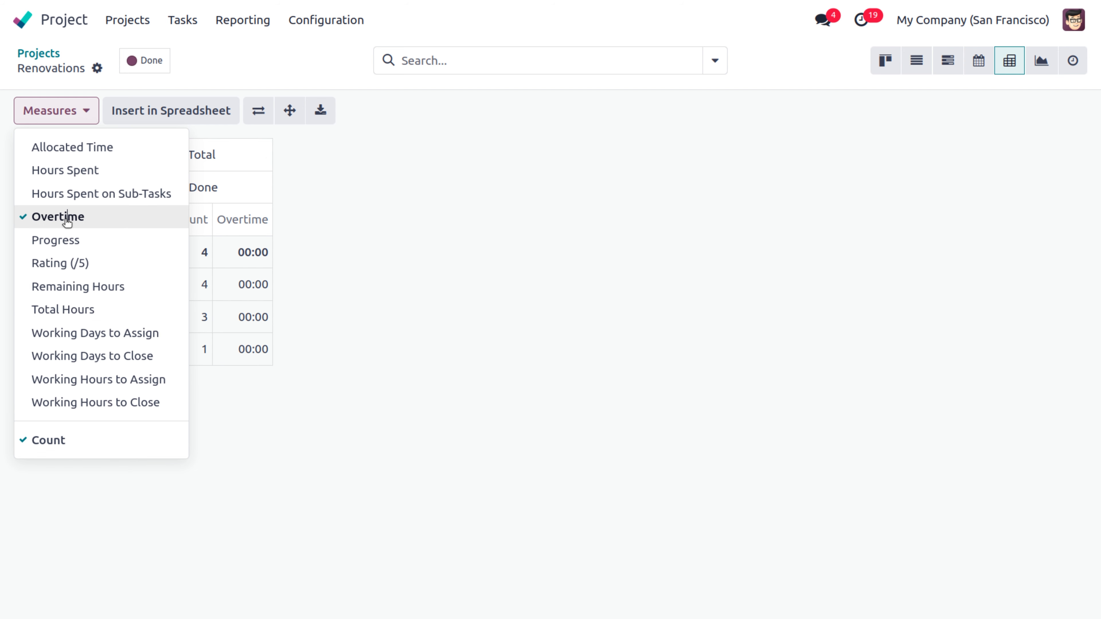
pyautogui.click(63, 240)
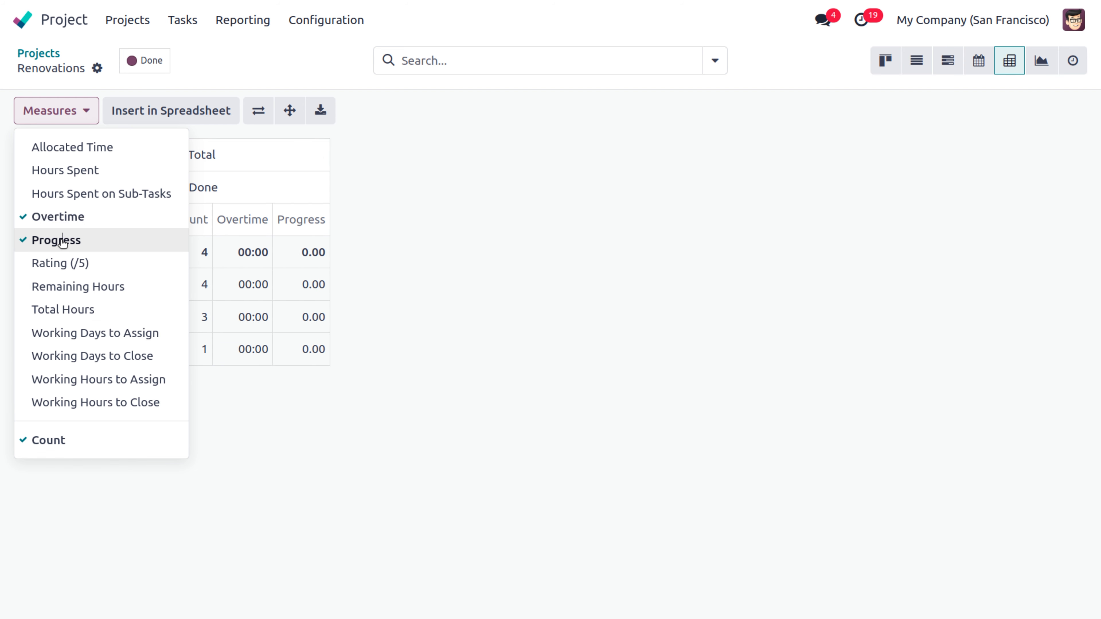
pyautogui.click(64, 268)
pyautogui.click(68, 291)
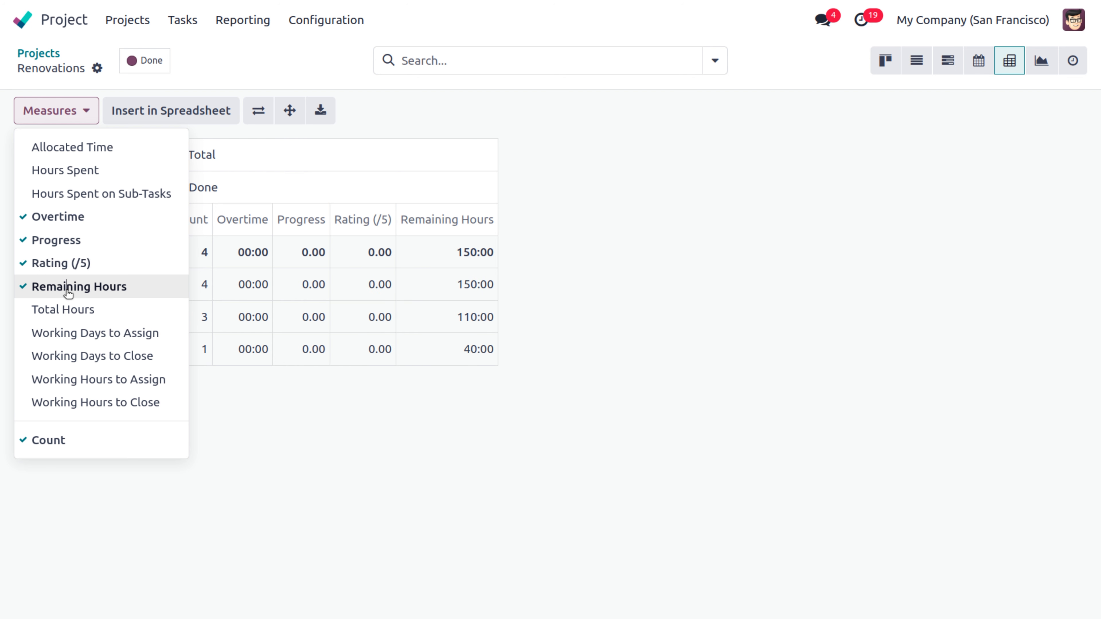
pyautogui.click(71, 309)
pyautogui.click(250, 423)
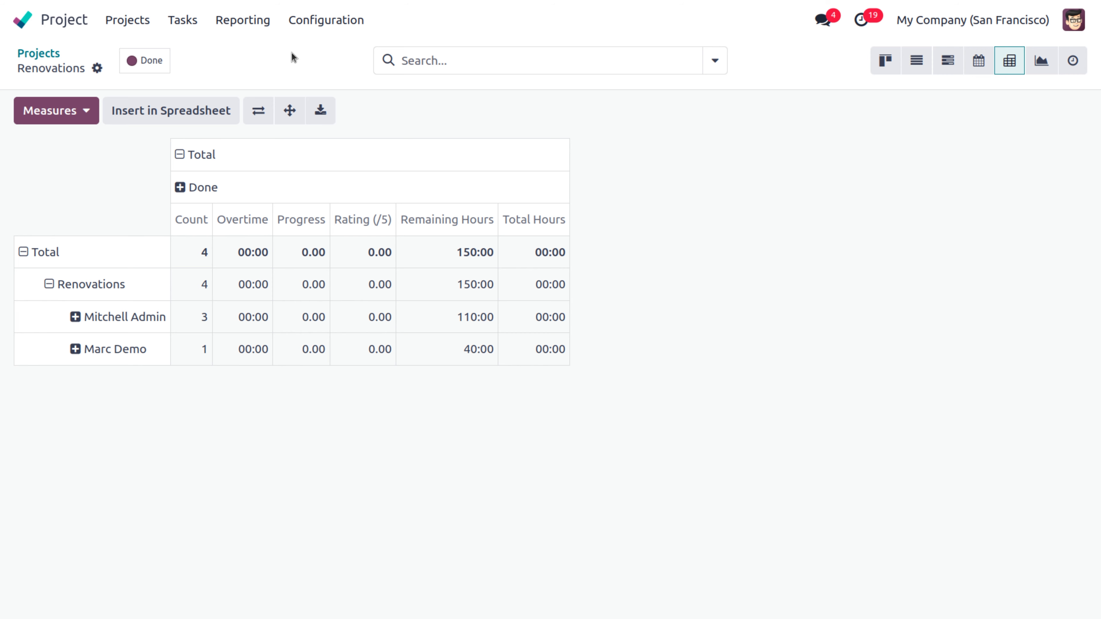
# Step: From Configuration > Projects, start a new project
pyautogui.click(332, 22)
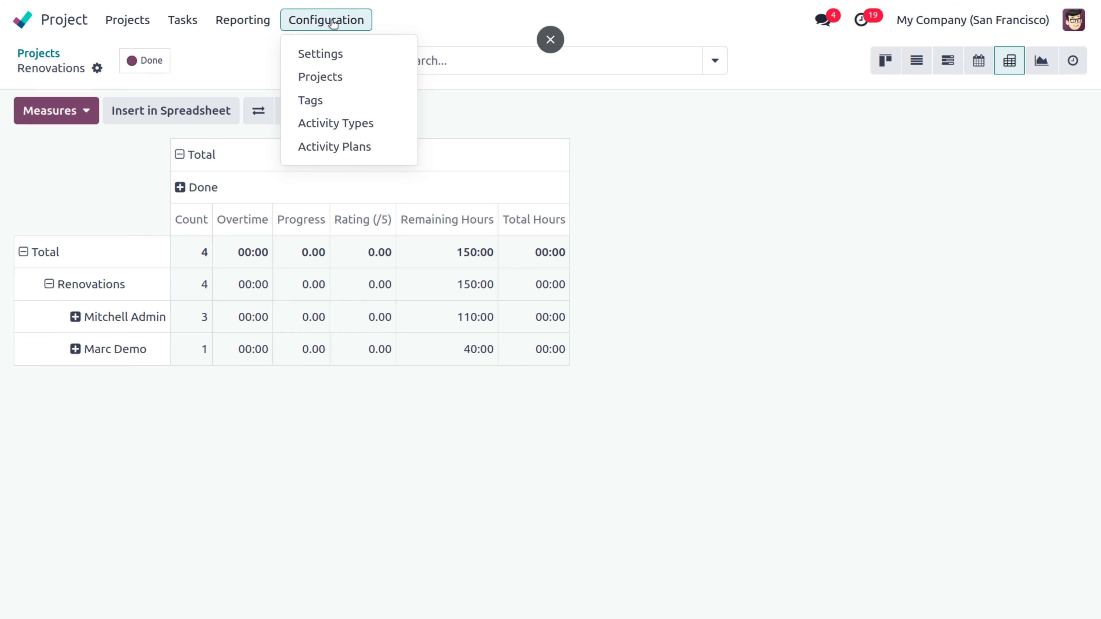
pyautogui.click(350, 83)
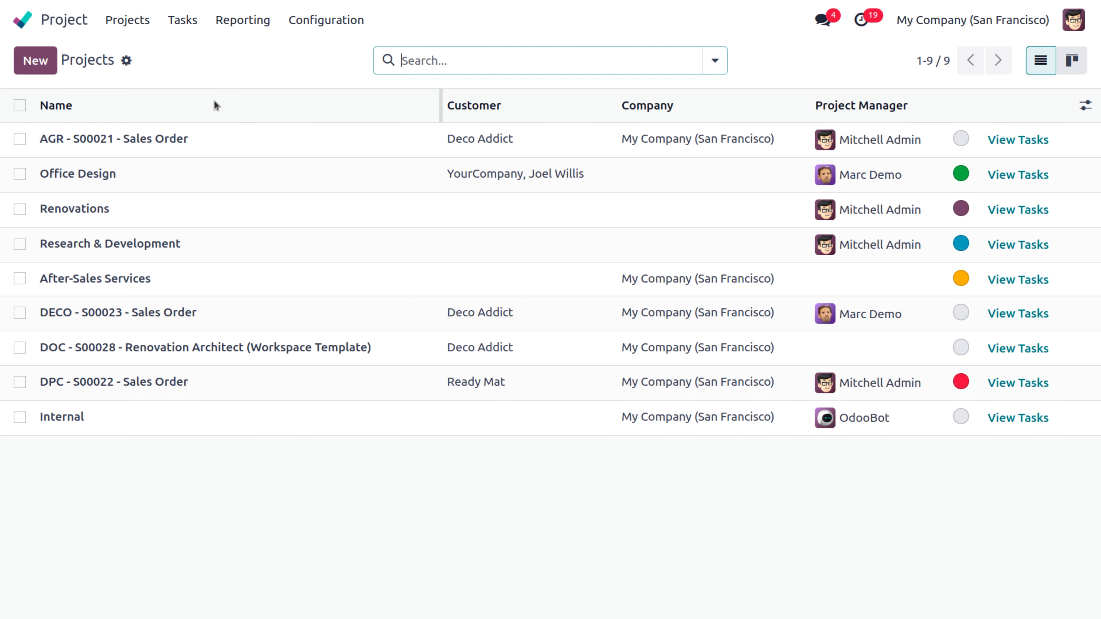
pyautogui.click(39, 63)
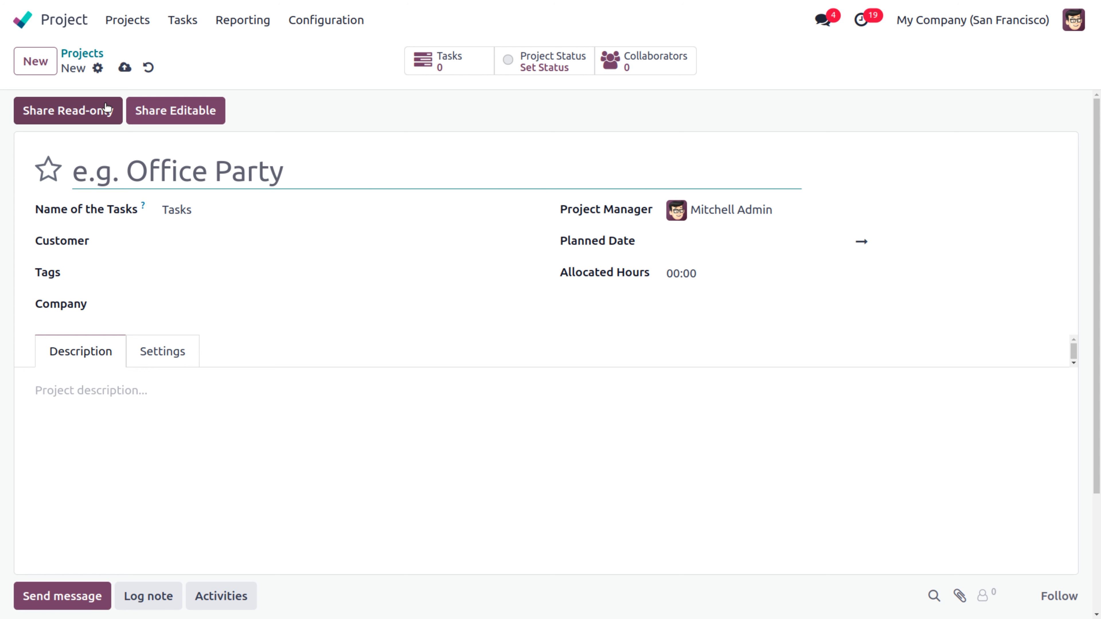
# Step: Name the project 'Banner designing', label its tasks 'Assignments', and set customer Deco Addict
pyautogui.write('Banner des')
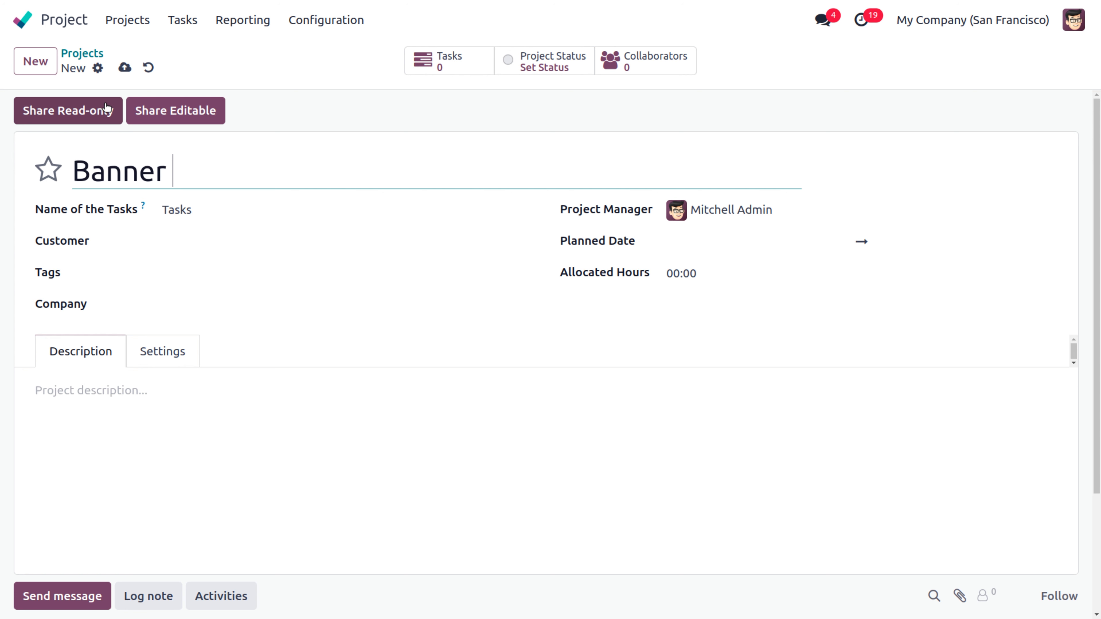
pyautogui.write('igning')
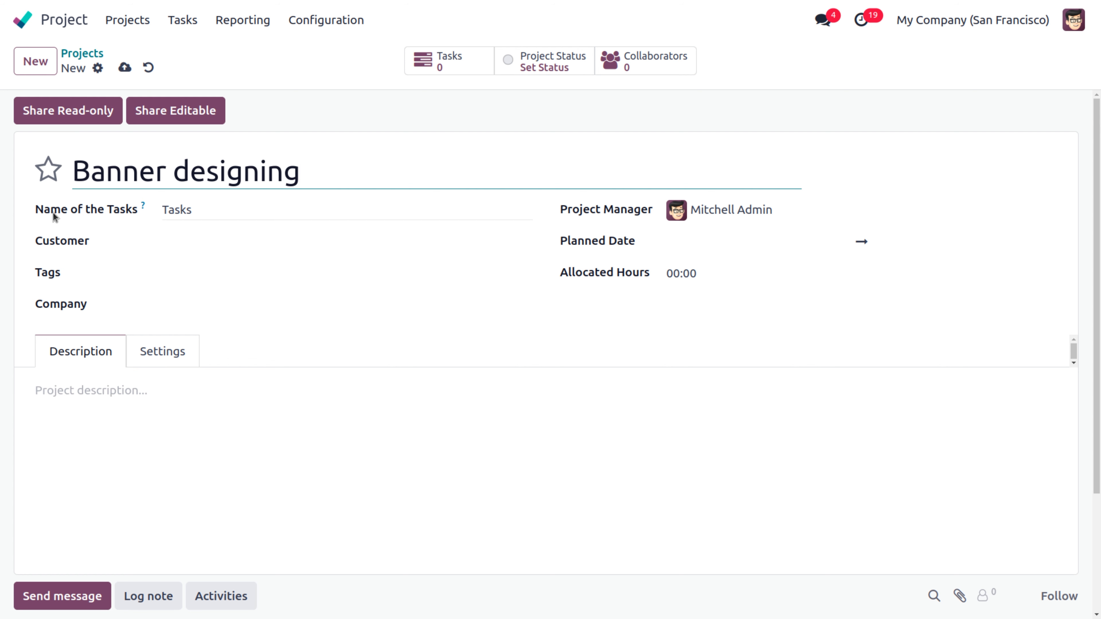
pyautogui.doubleClick(207, 208)
pyautogui.press('BackSpace')
pyautogui.write('A')
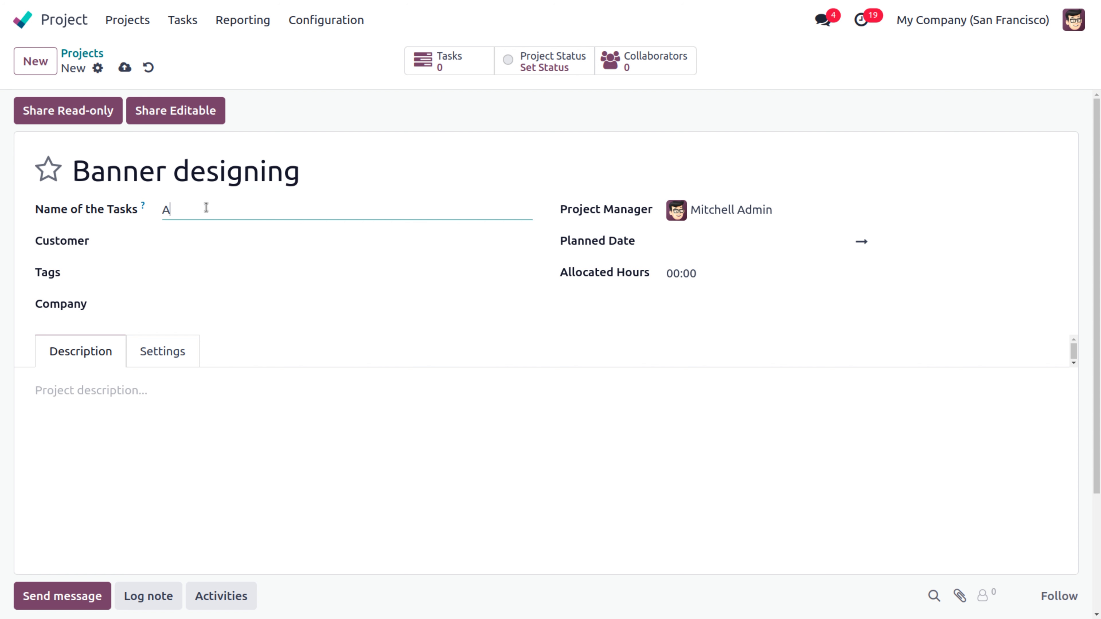
pyautogui.write('ssignments')
pyautogui.click(208, 242)
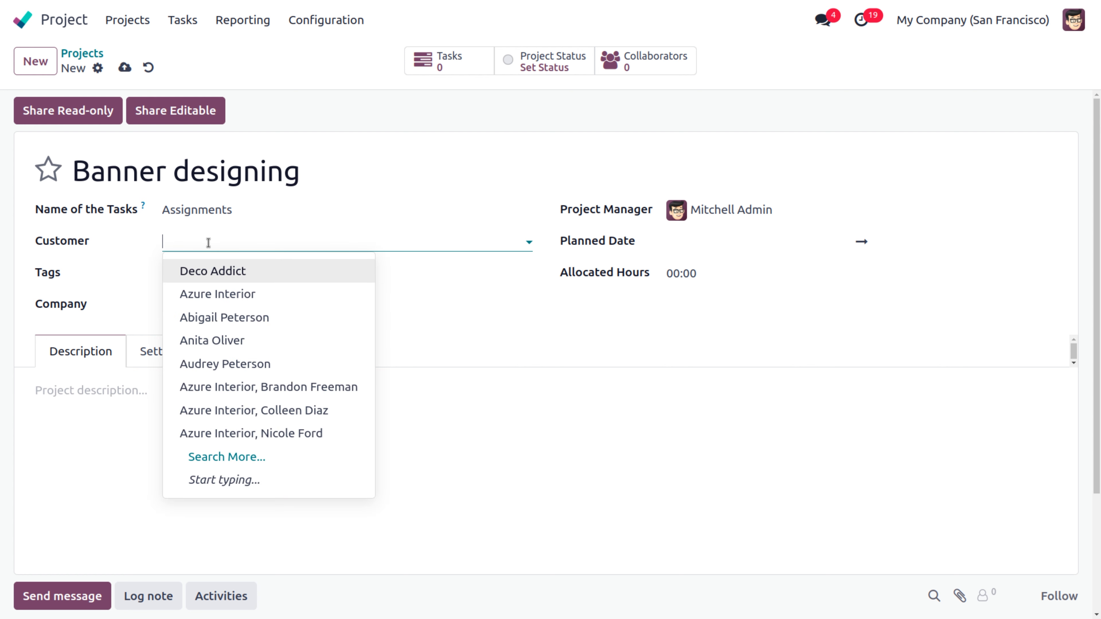
pyautogui.click(185, 276)
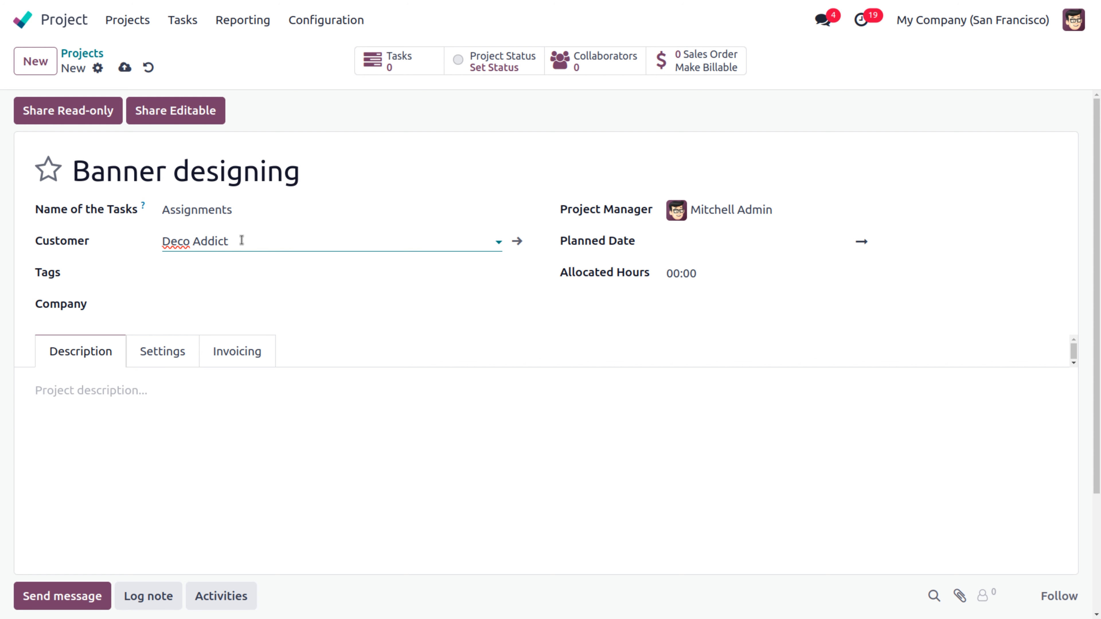
# Step: Create and add the tags Design and Banners, leaving the Company field unchanged
pyautogui.click(190, 278)
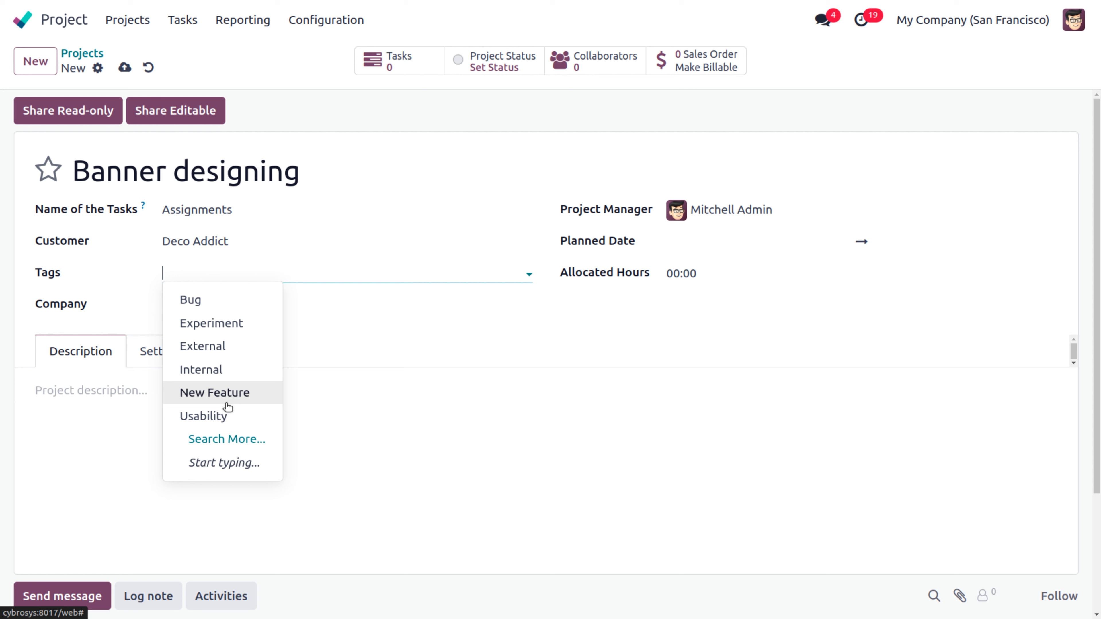
pyautogui.write('De')
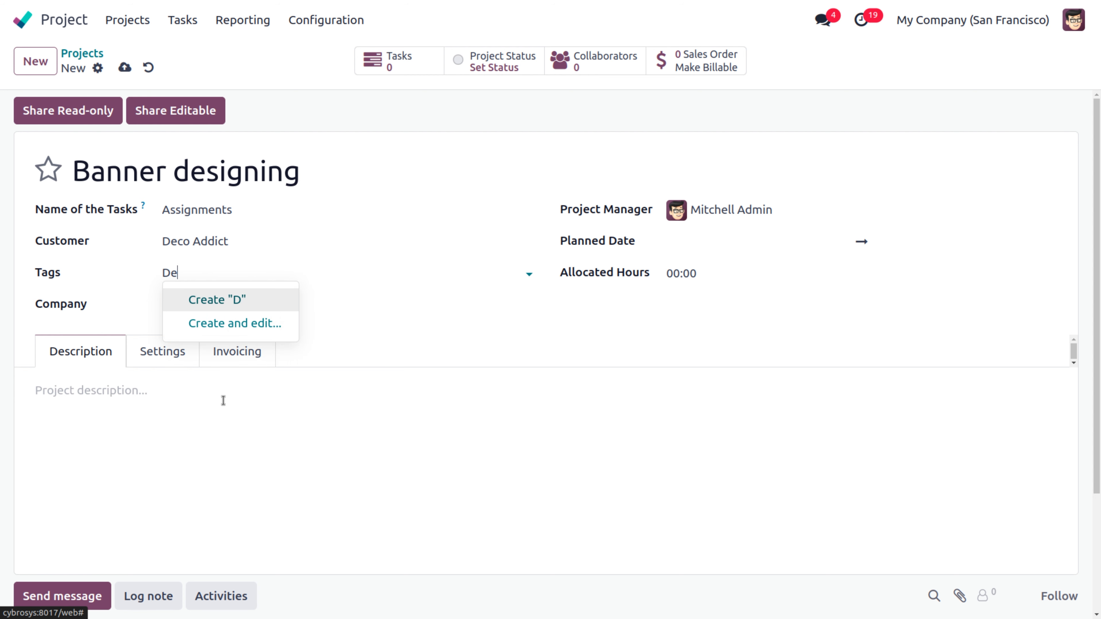
pyautogui.write('sign')
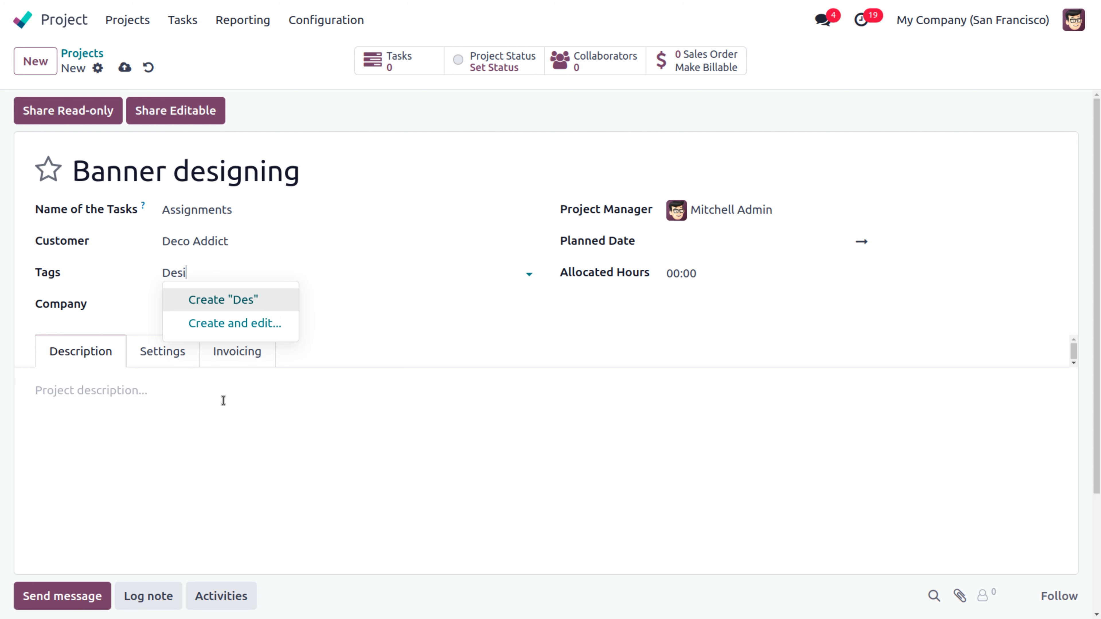
pyautogui.click(226, 300)
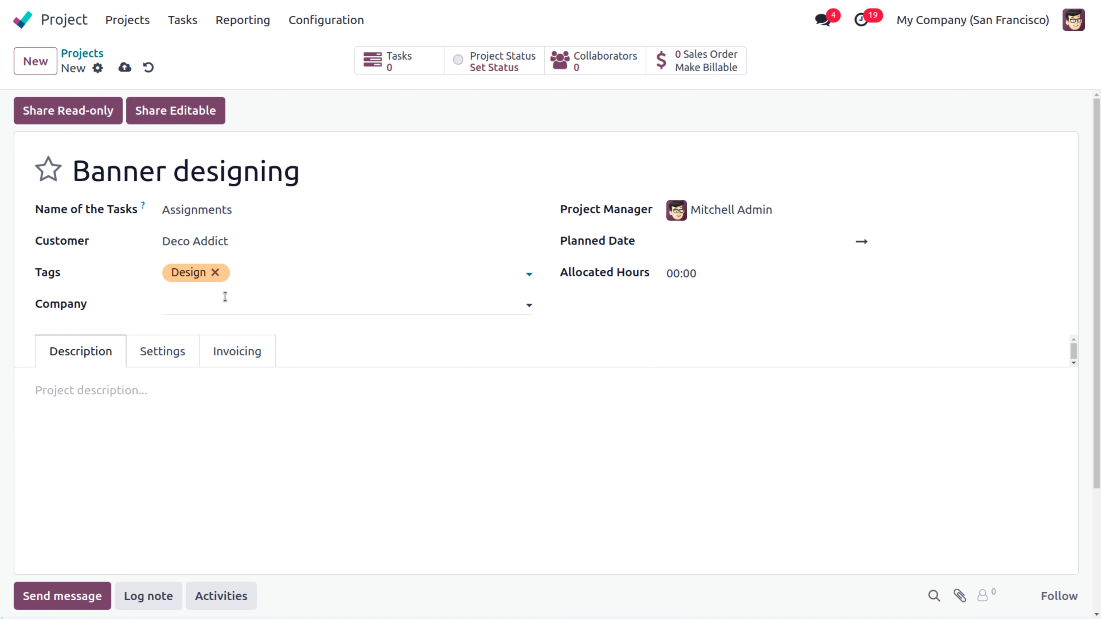
pyautogui.write('Banners')
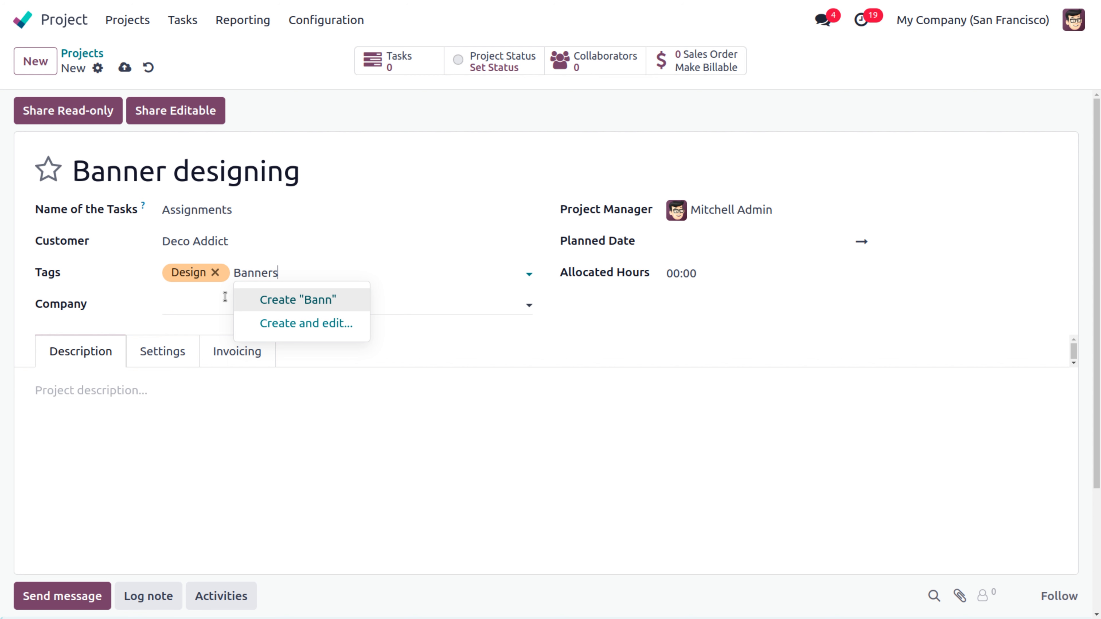
pyautogui.click(312, 301)
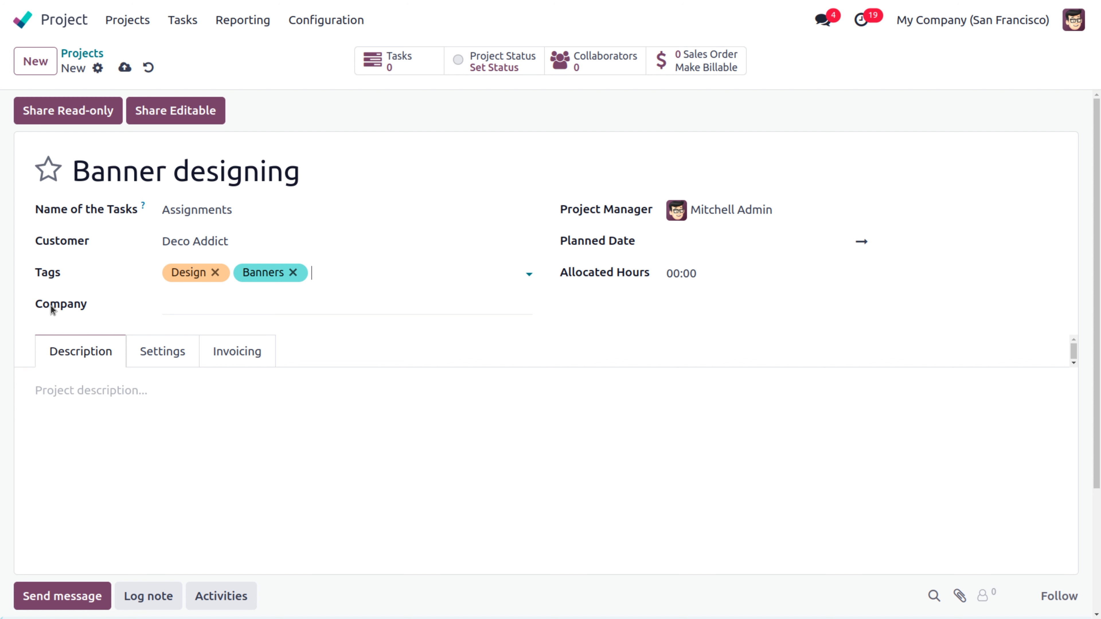
pyautogui.click(192, 310)
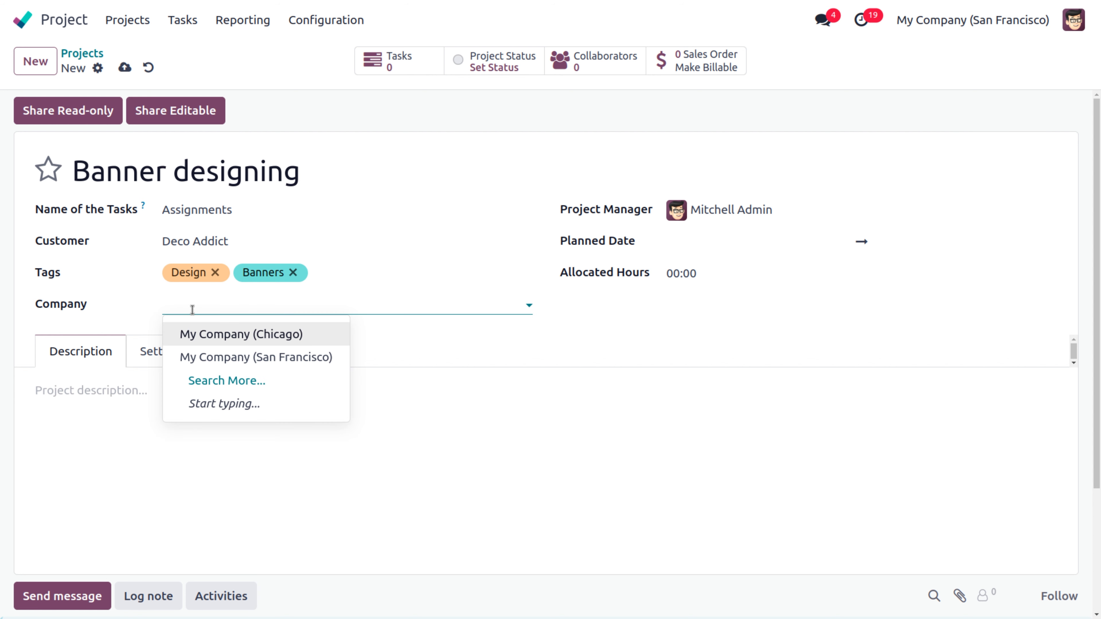
pyautogui.click(416, 331)
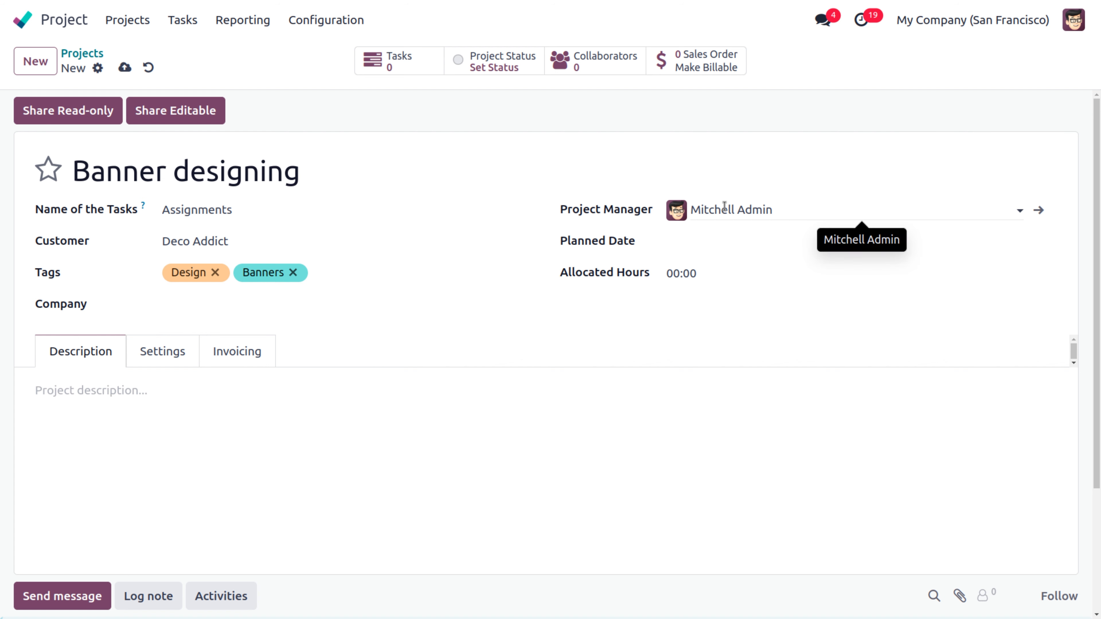
# Step: Set the planned dates to 06/01/2024–07/31/2024 and clear the Allocated Hours value
pyautogui.click(720, 246)
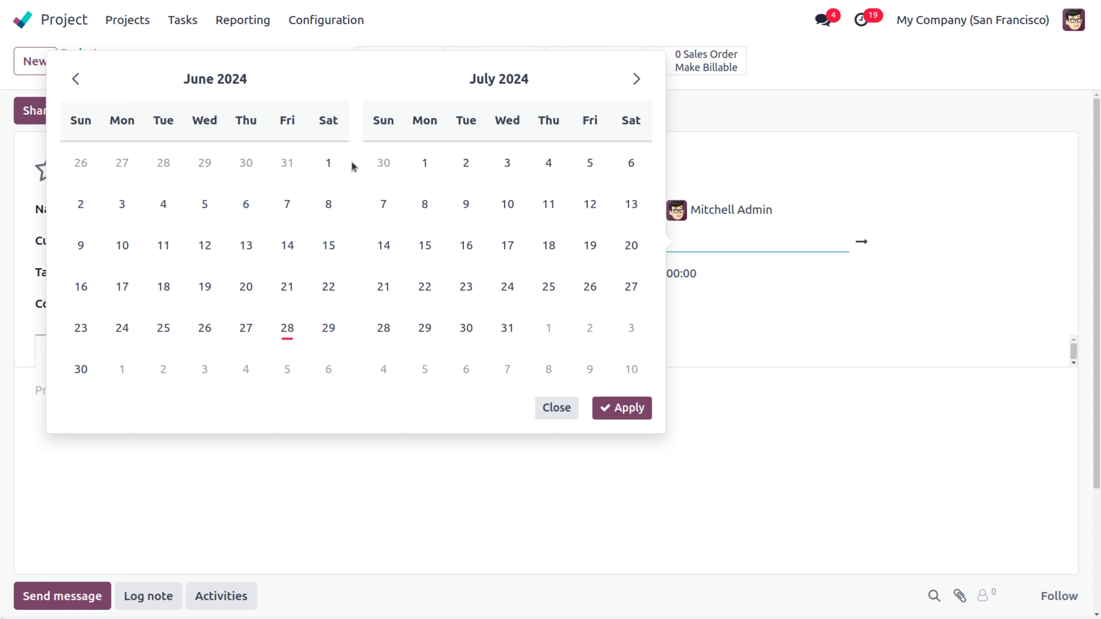
pyautogui.click(328, 163)
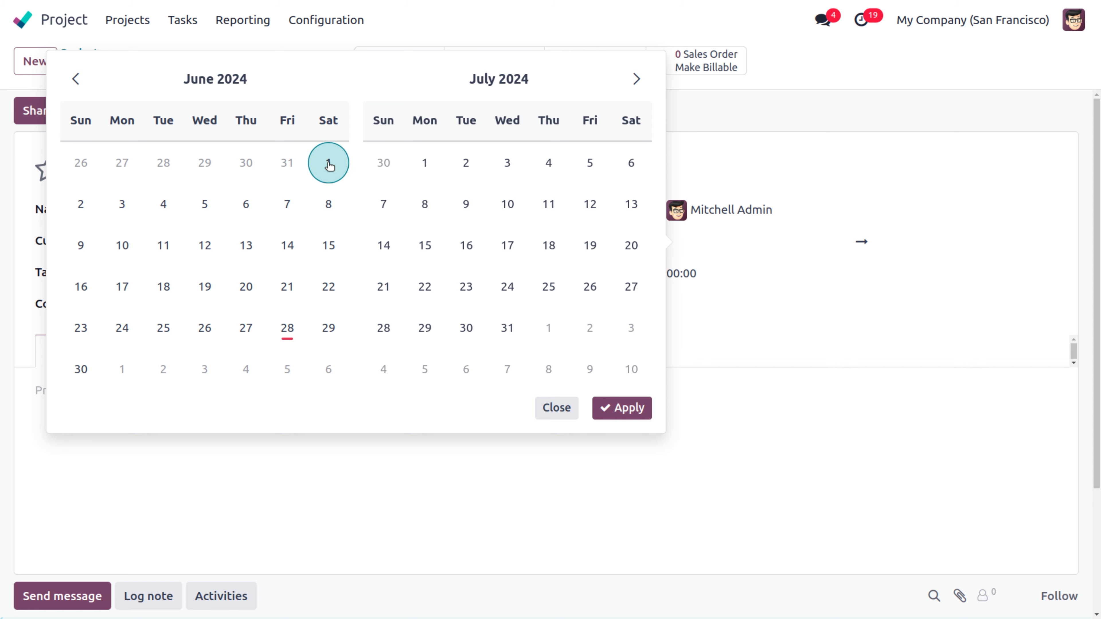
pyautogui.click(508, 328)
pyautogui.click(623, 417)
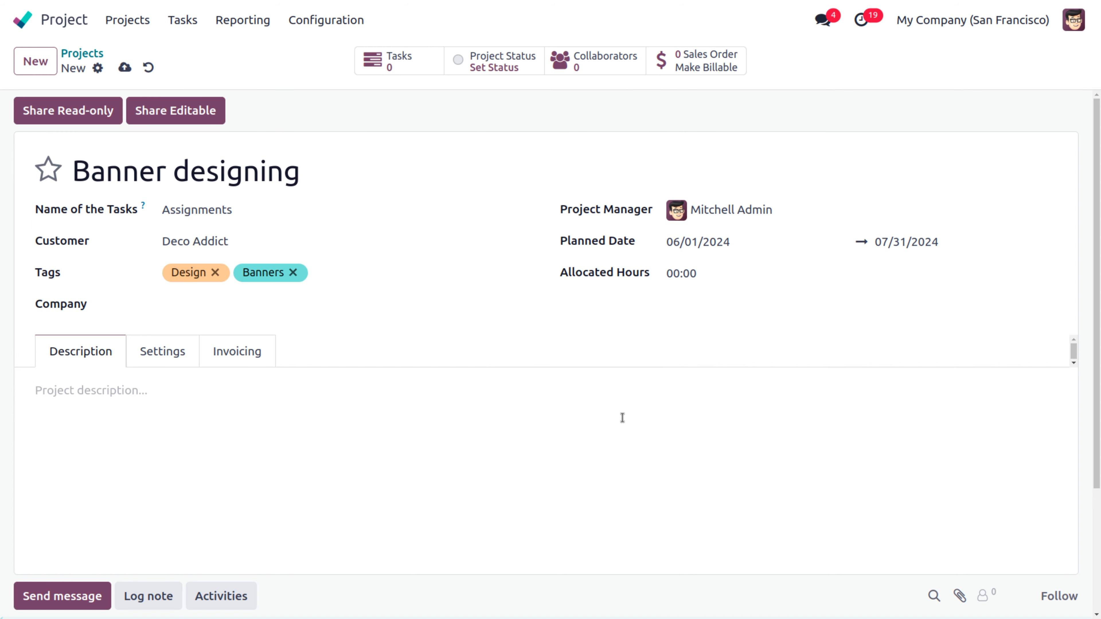
pyautogui.click(709, 269)
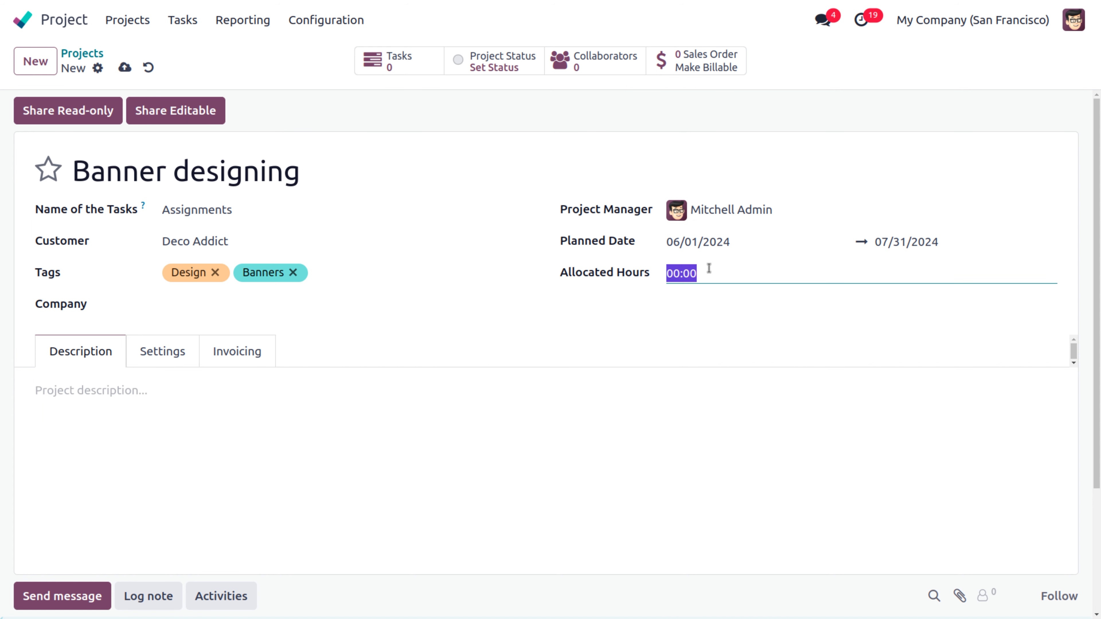
pyautogui.press('BackSpace')
# Step: Enter 100 allocated hours and write 'Banner designing' as the description's first line
pyautogui.write('100')
pyautogui.click(77, 390)
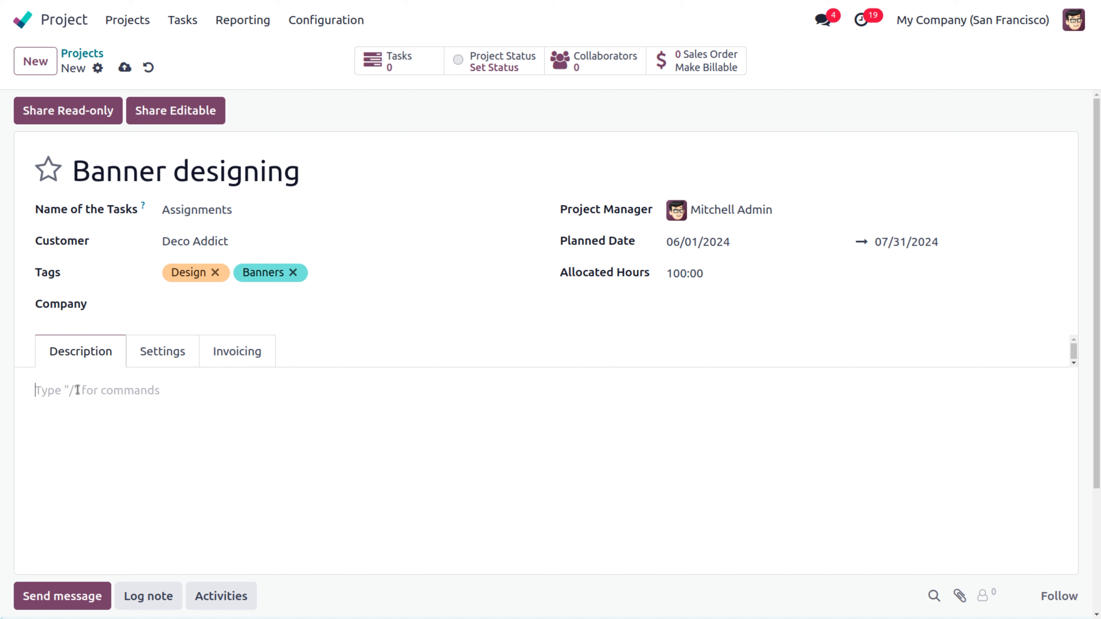
pyautogui.write('Banner d')
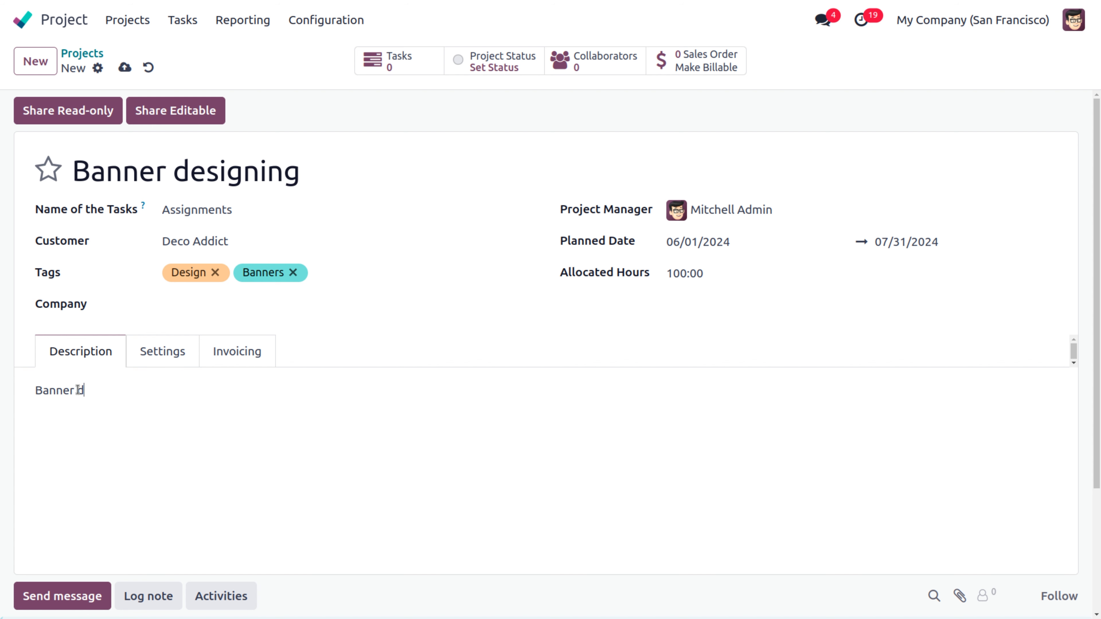
pyautogui.write('esigning')
pyautogui.press('Return')
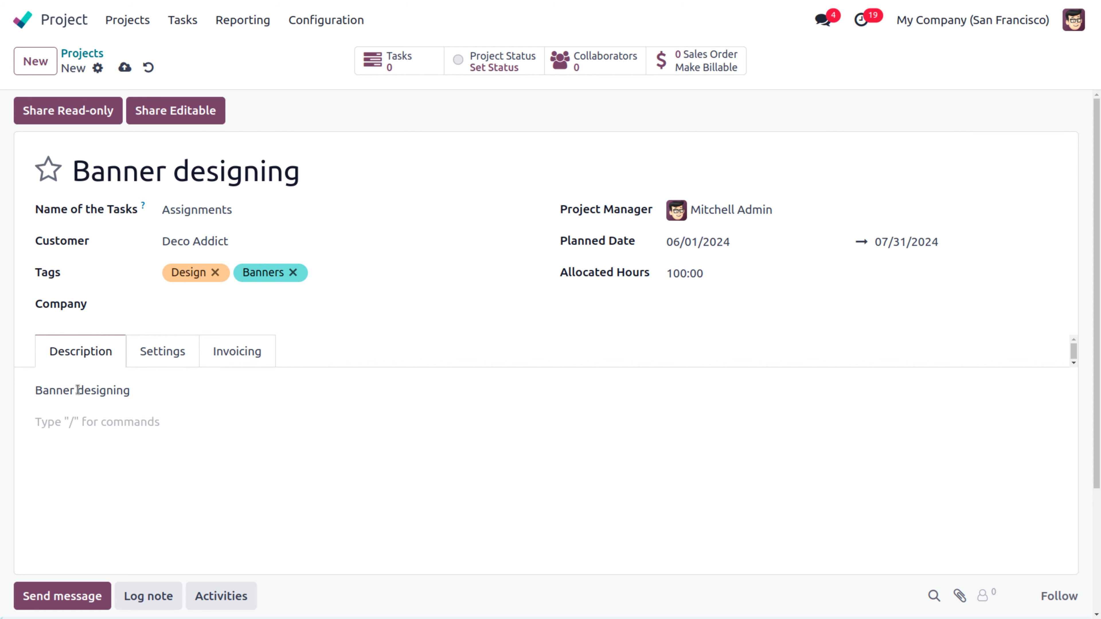
# Step: Add a small 'Requirements' heading on the next line of the description
pyautogui.write('/')
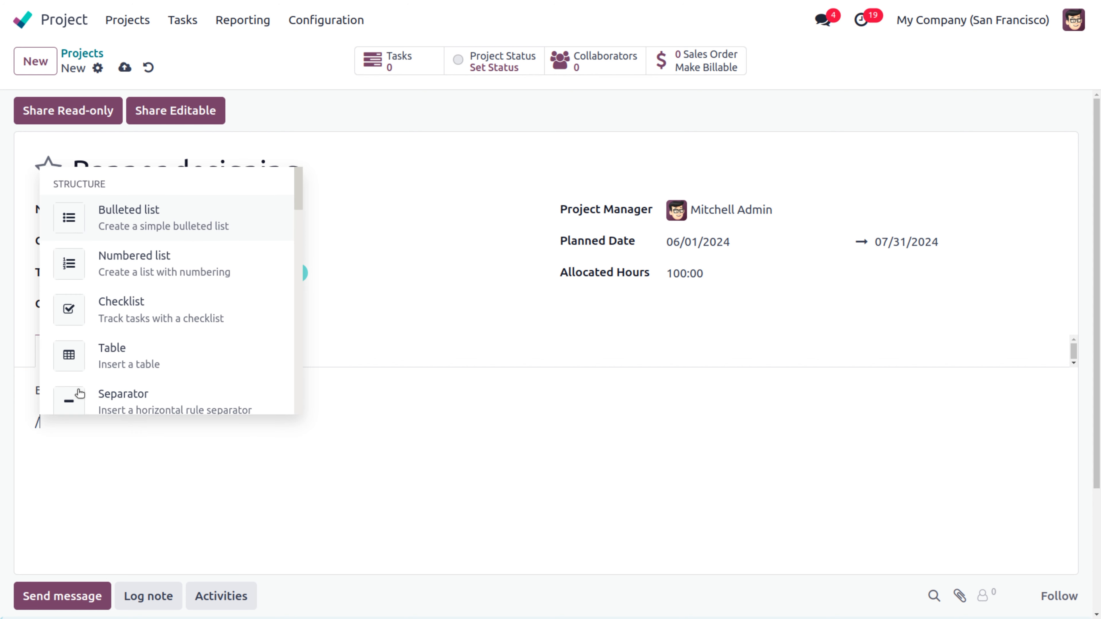
pyautogui.write('Require')
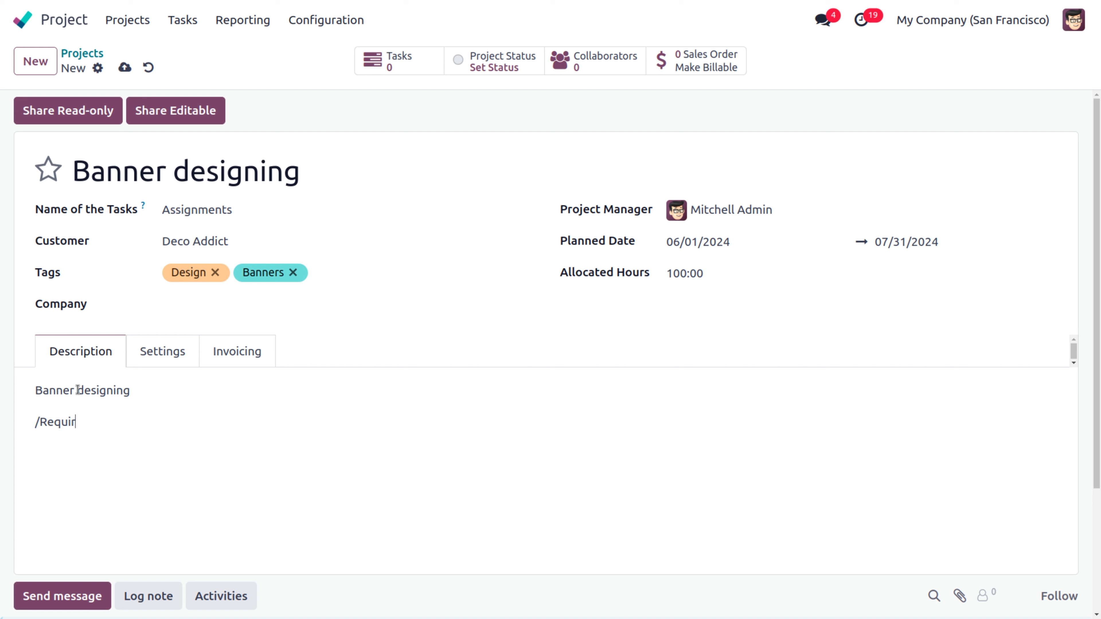
pyautogui.press('BackSpace')
pyautogui.press('BackSpace')
pyautogui.press('BackSpace')
pyautogui.press('BackSpace')
pyautogui.press('BackSpace')
pyautogui.press('BackSpace')
pyautogui.press('BackSpace')
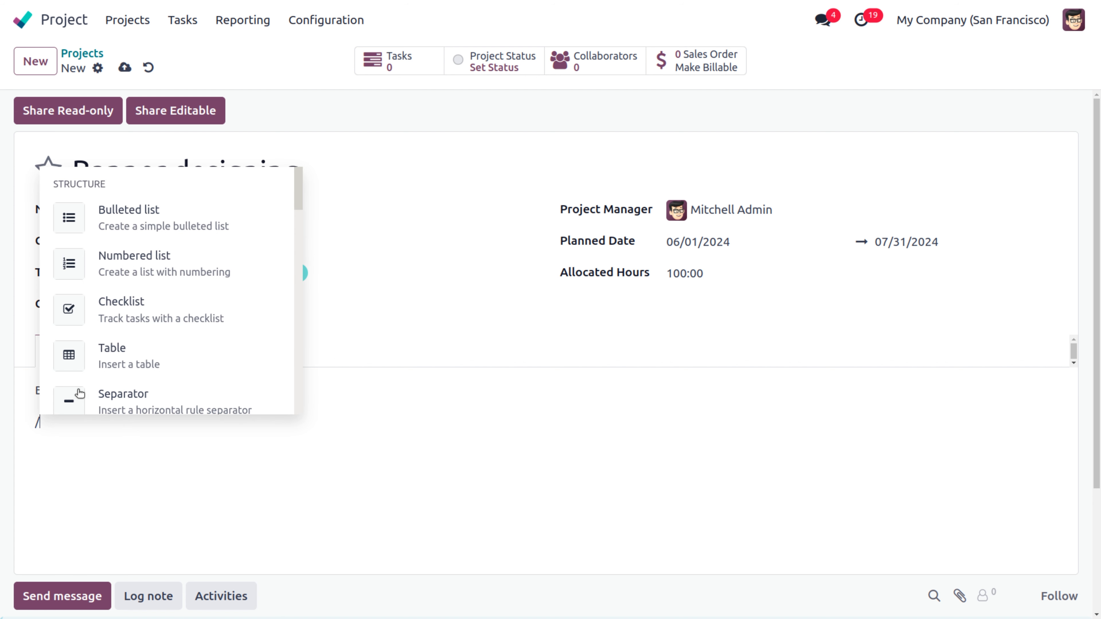
pyautogui.scroll(-10, 182, 307)
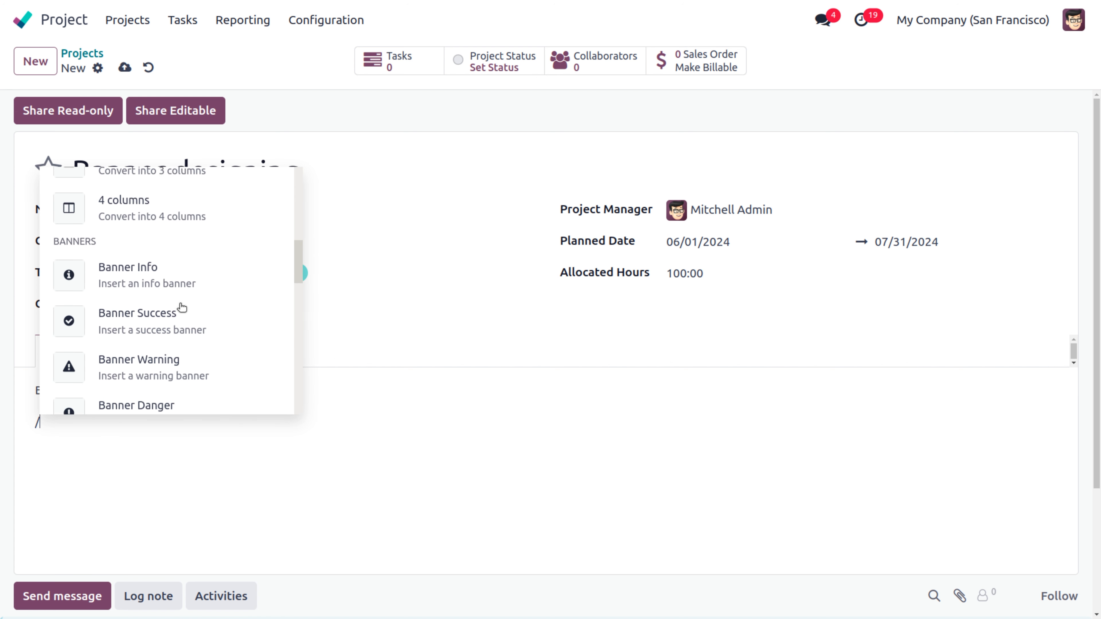
pyautogui.scroll(4, 182, 307)
pyautogui.scroll(5, 182, 307)
pyautogui.scroll(-15, 182, 307)
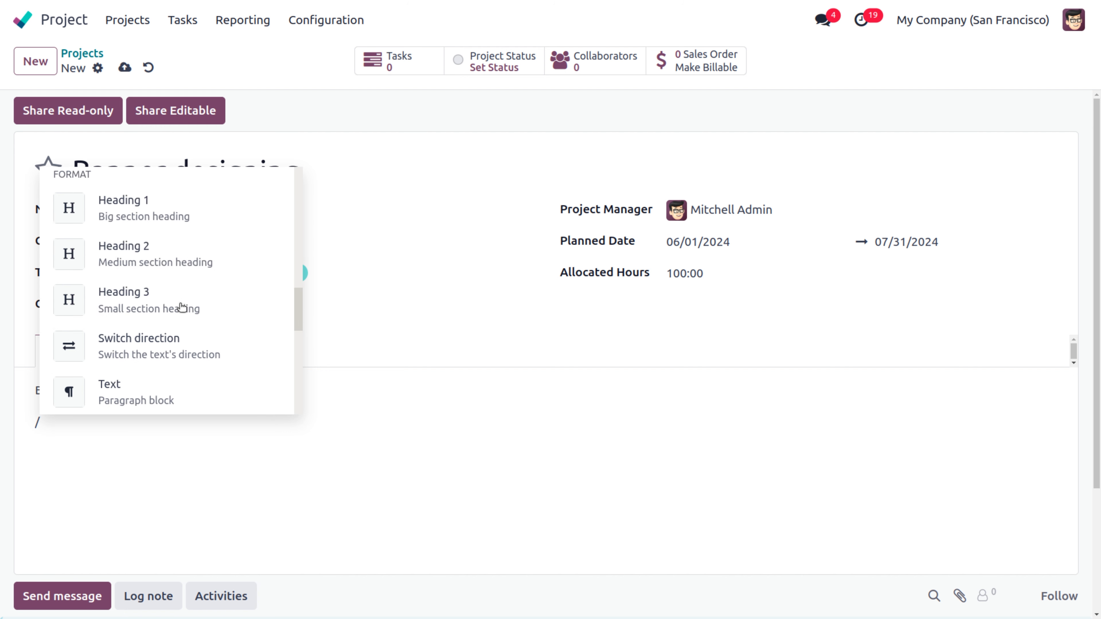
pyautogui.scroll(4, 180, 306)
pyautogui.scroll(-1, 179, 304)
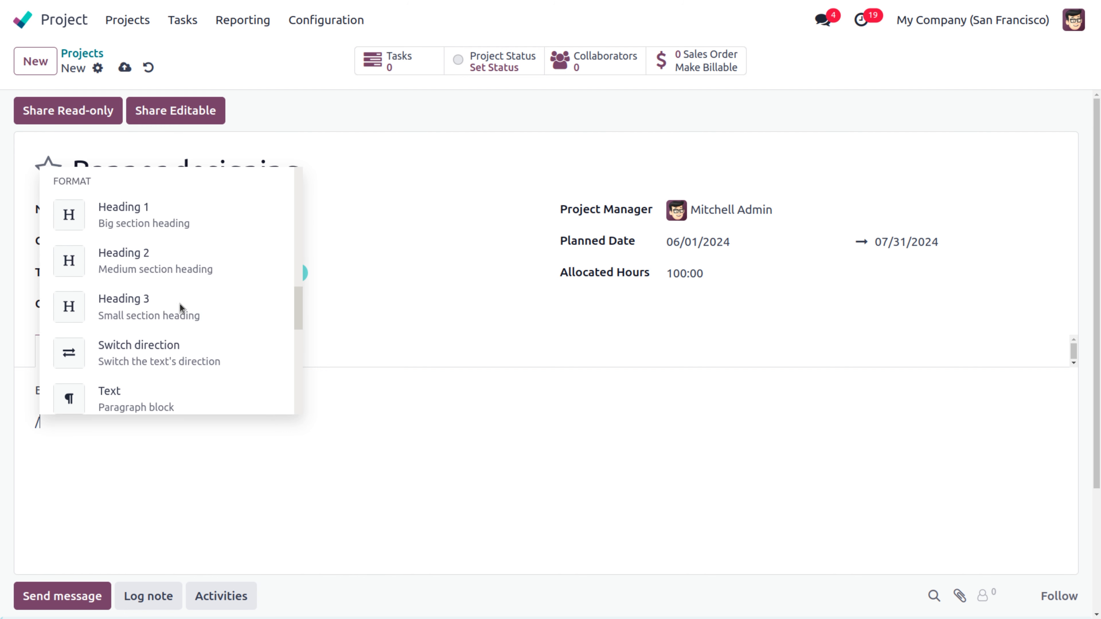
pyautogui.click(131, 303)
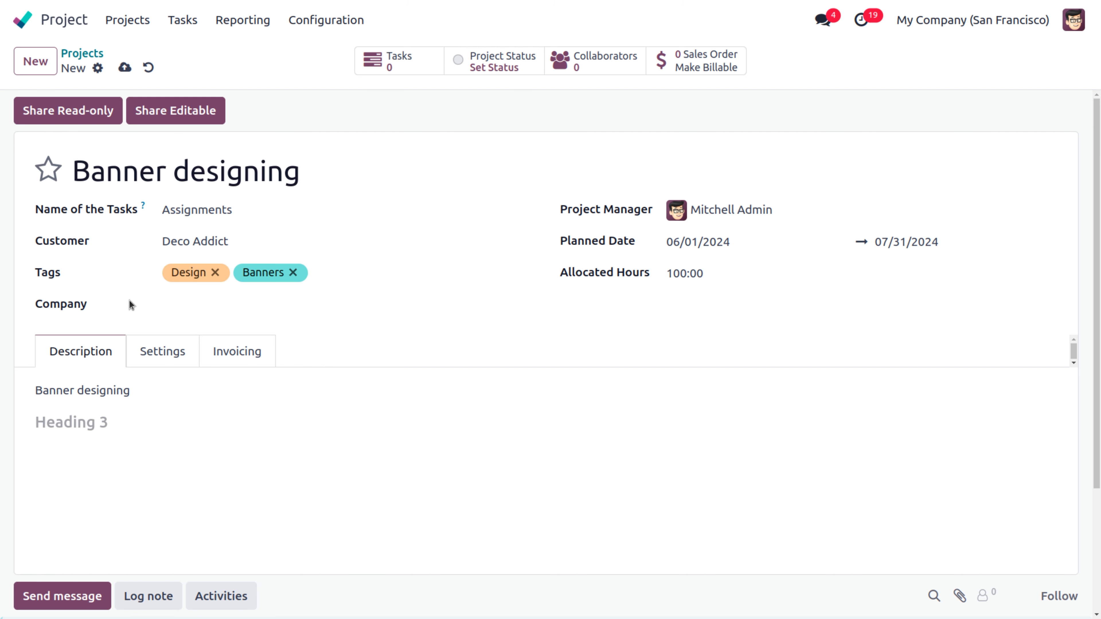
pyautogui.write('Requirements')
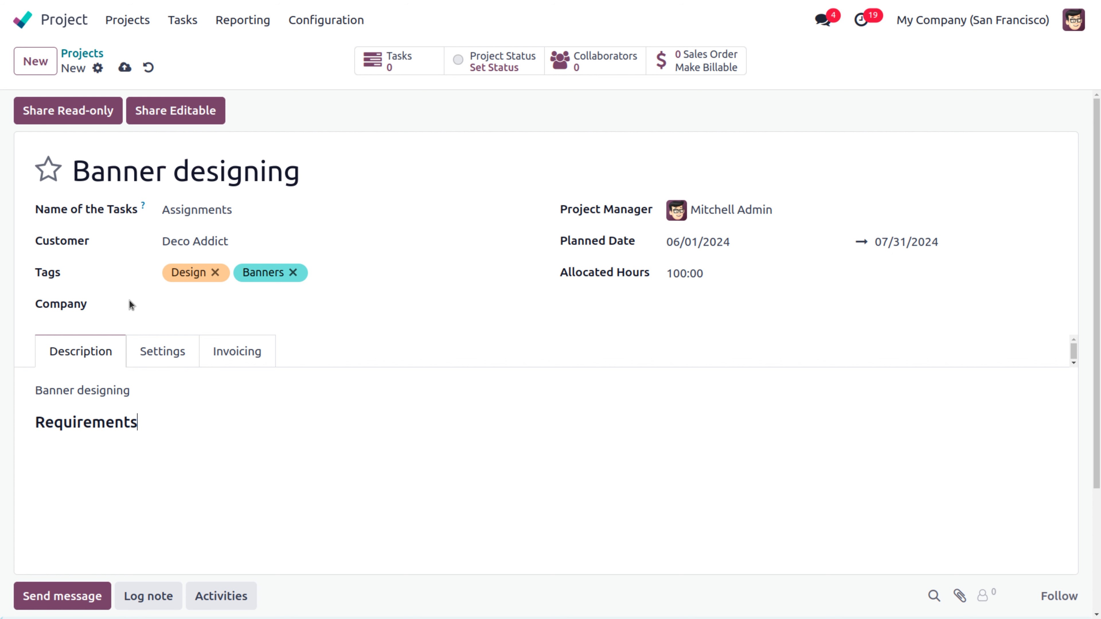
pyautogui.press('Return')
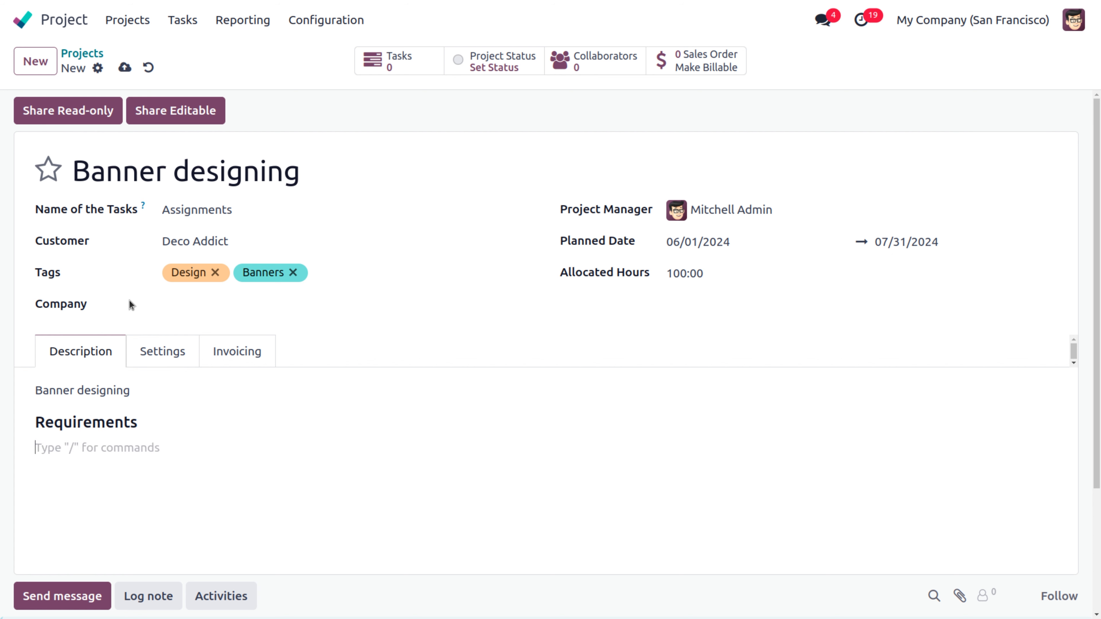
# Step: Type / below the Requirements heading to bring up the block command menu
pyautogui.write('/')
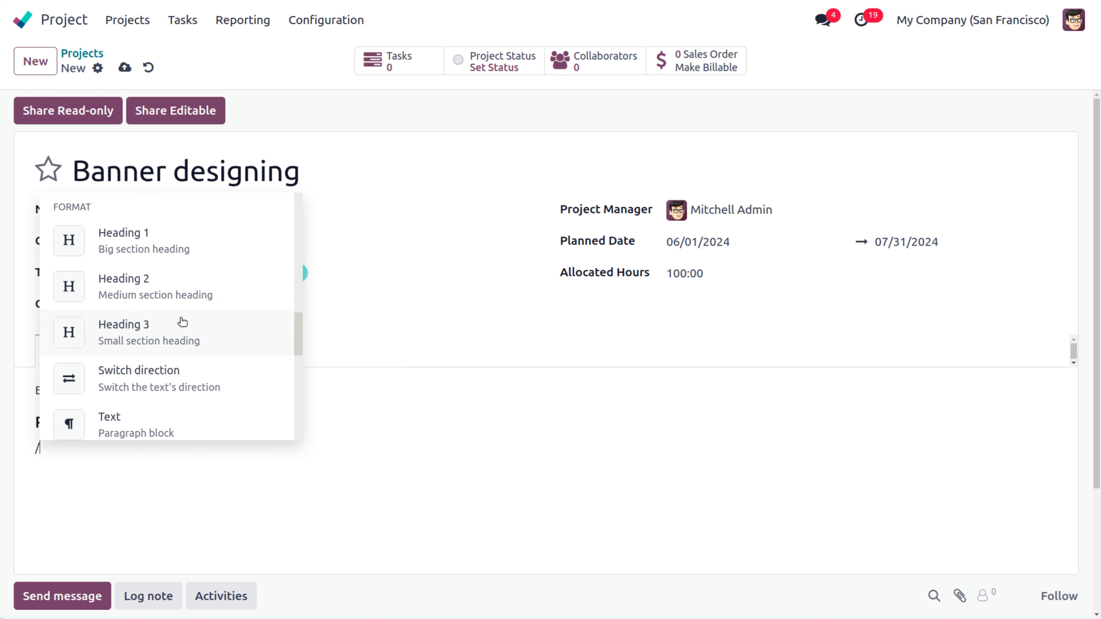
pyautogui.scroll(-3, 179, 320)
pyautogui.scroll(10, 180, 320)
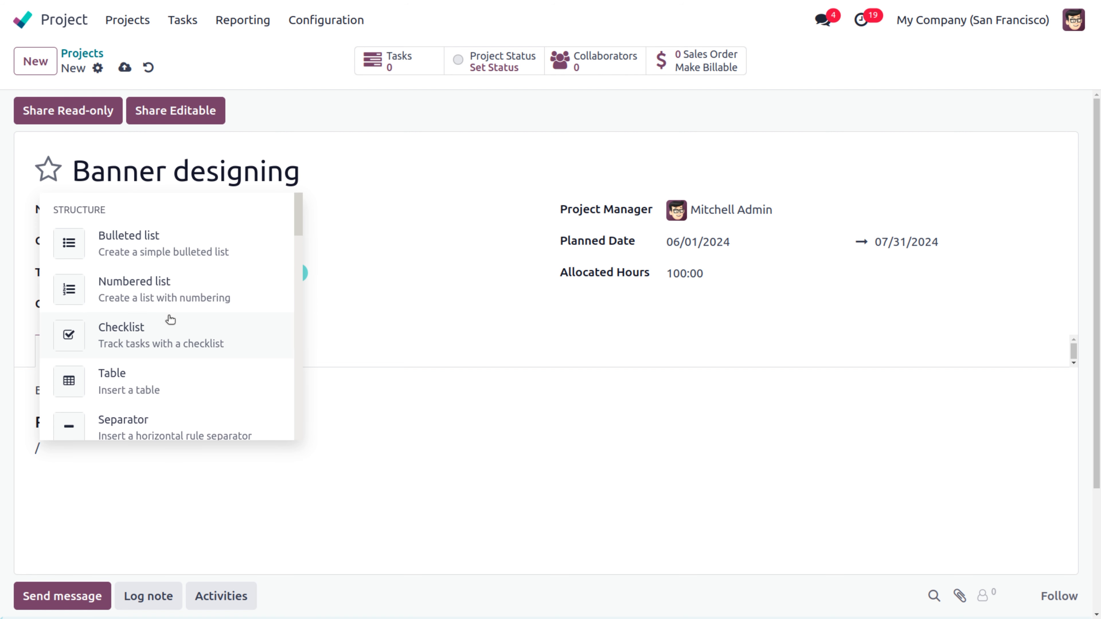
# Step: Insert a checklist with 'Innovative design', 'Excellent design overview' and 'Relevant design'
pyautogui.click(118, 328)
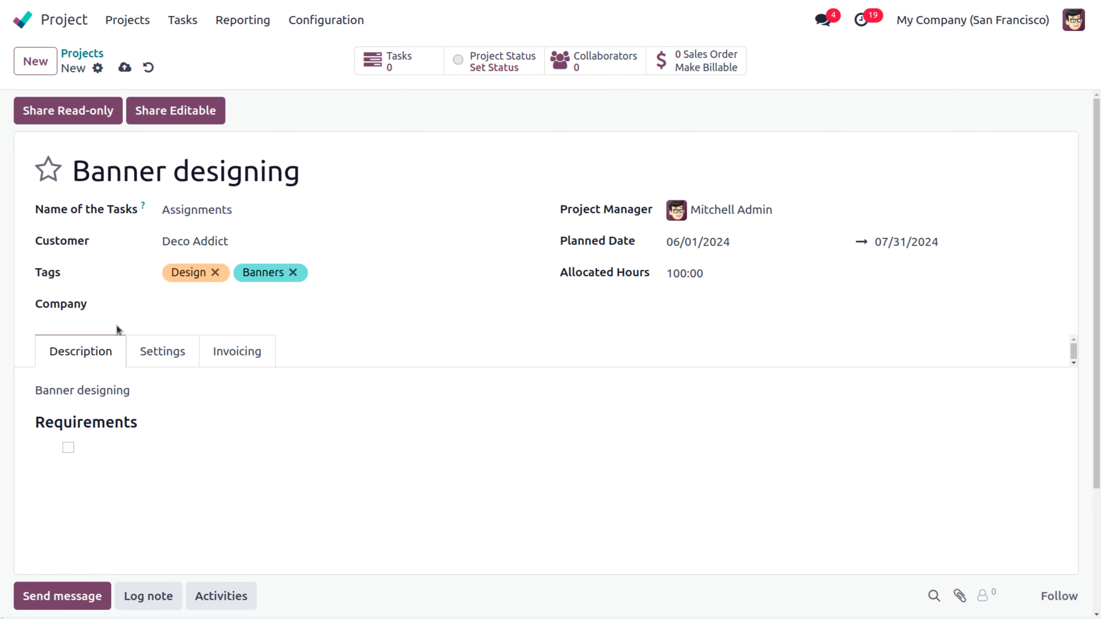
pyautogui.write('Innvovative des')
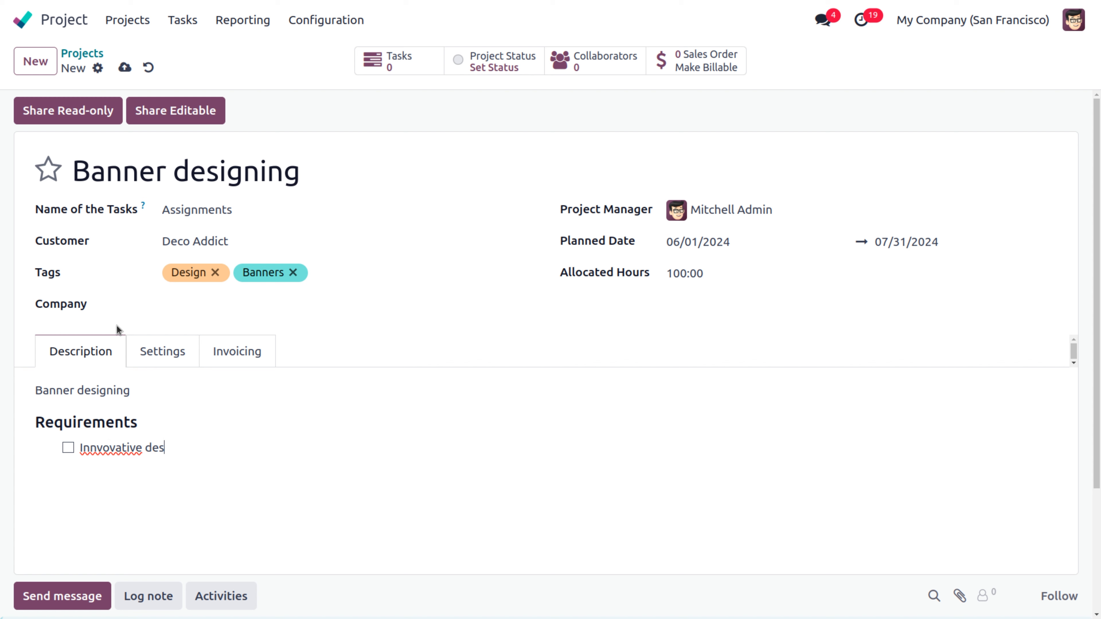
pyautogui.write('ign')
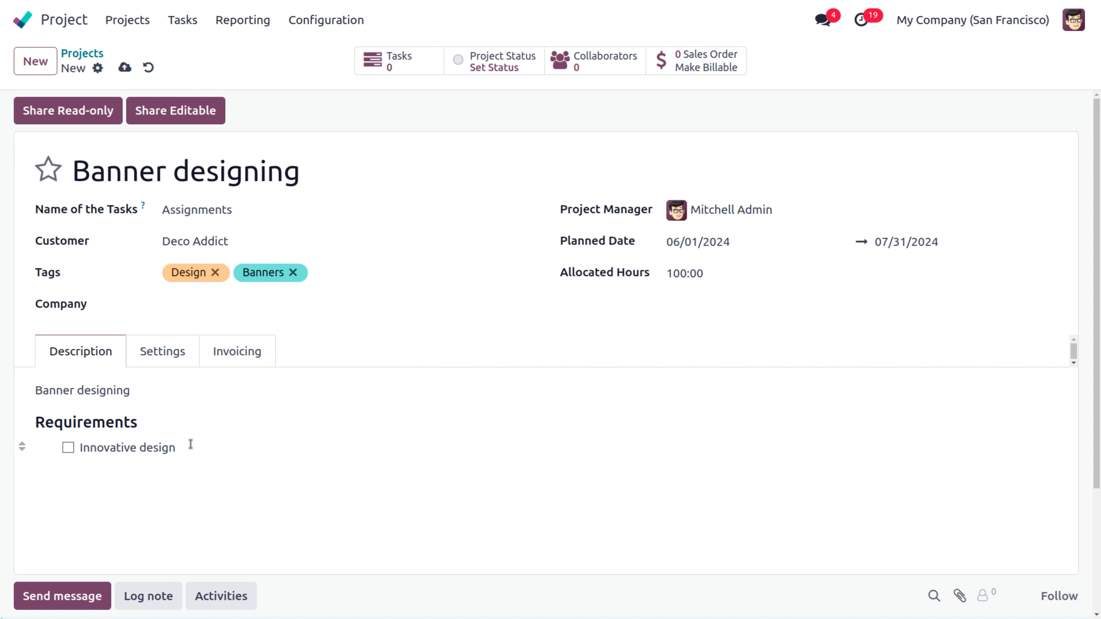
pyautogui.click(186, 446)
pyautogui.press('Return')
pyautogui.write('Excellent design')
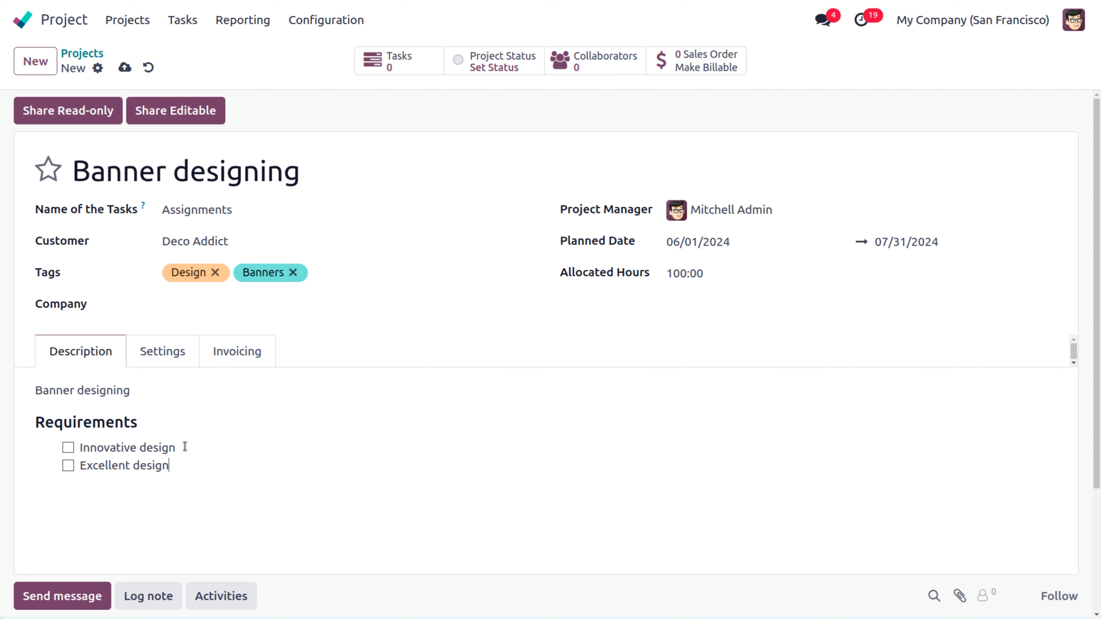
pyautogui.write(' overview')
pyautogui.press('Return')
pyautogui.write('Relevant')
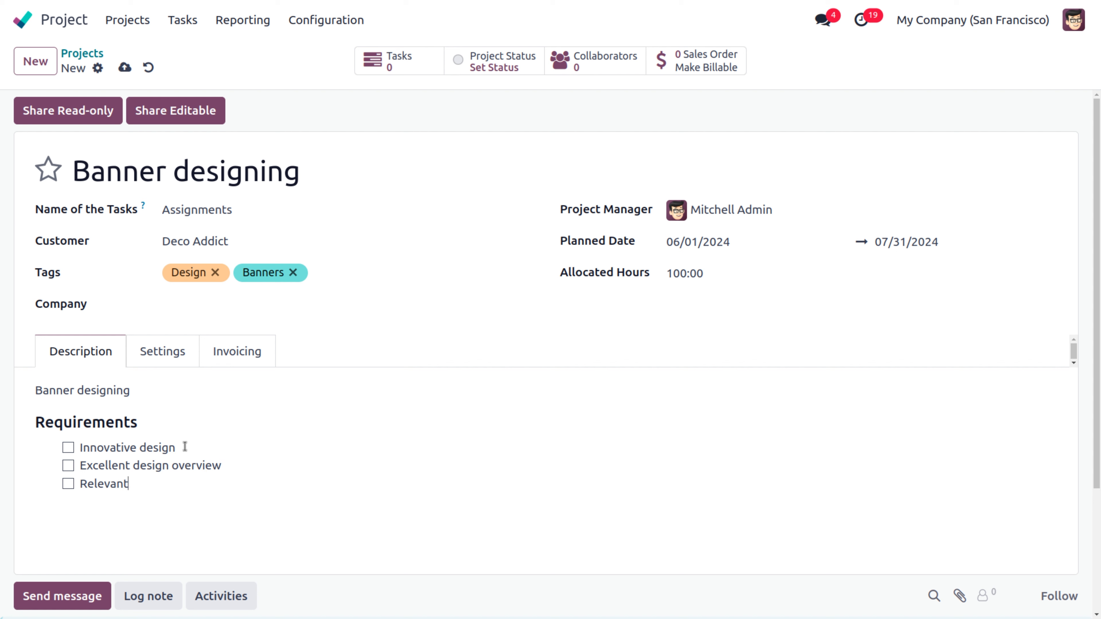
pyautogui.write(' design')
# Step: On Banner designing's Settings tab, clear Deco Addict from the Customer field, leaving it empty
pyautogui.click(151, 352)
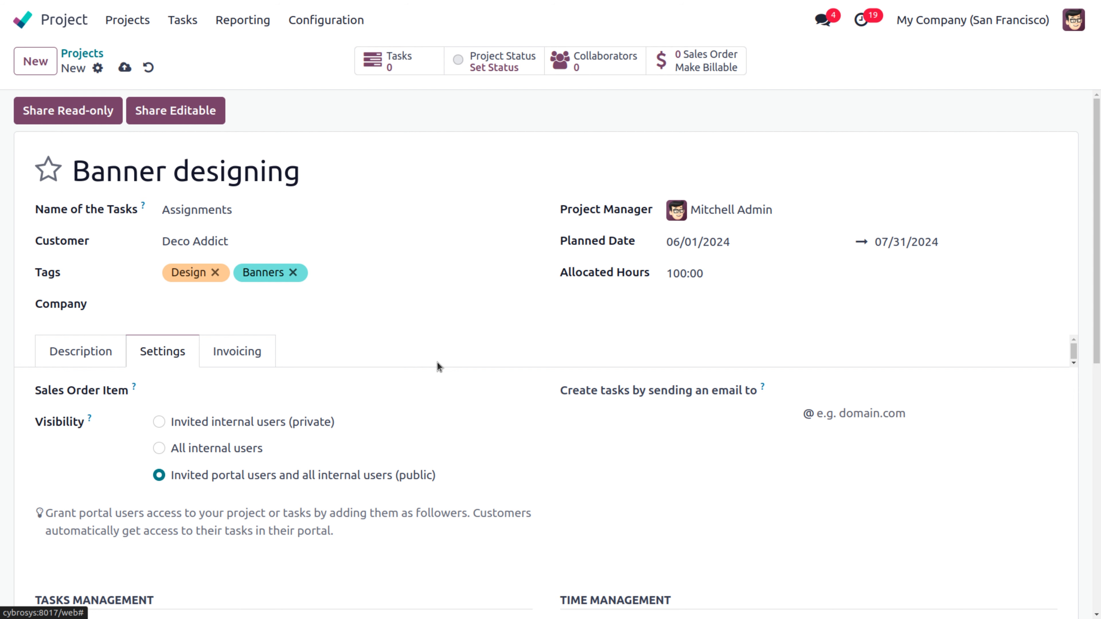
pyautogui.scroll(-5, 437, 365)
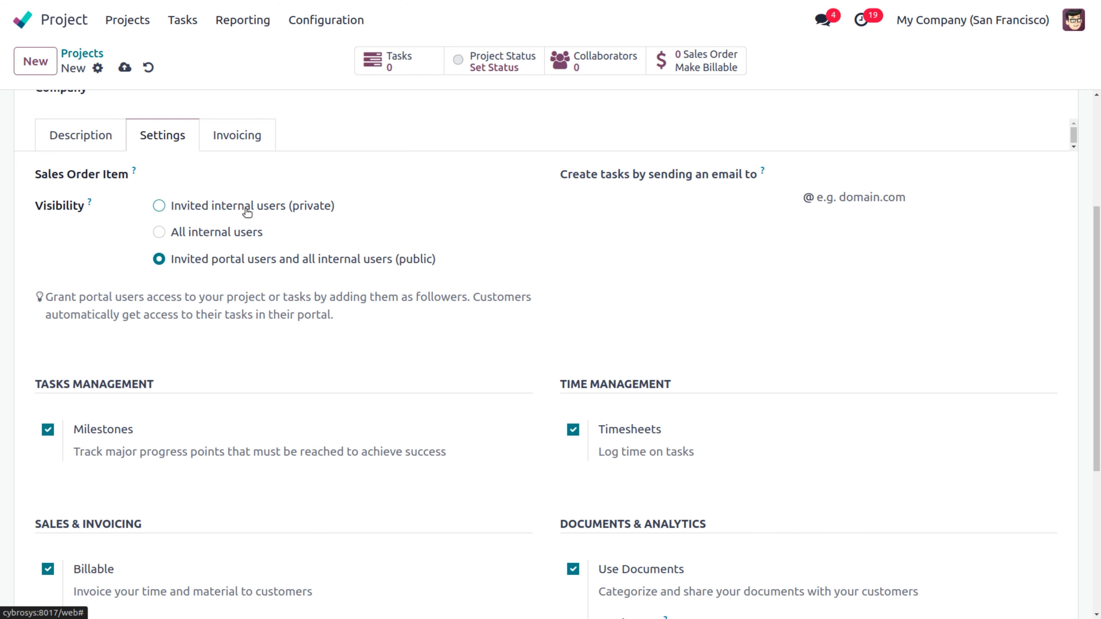
pyautogui.scroll(5, 247, 211)
pyautogui.click(247, 242)
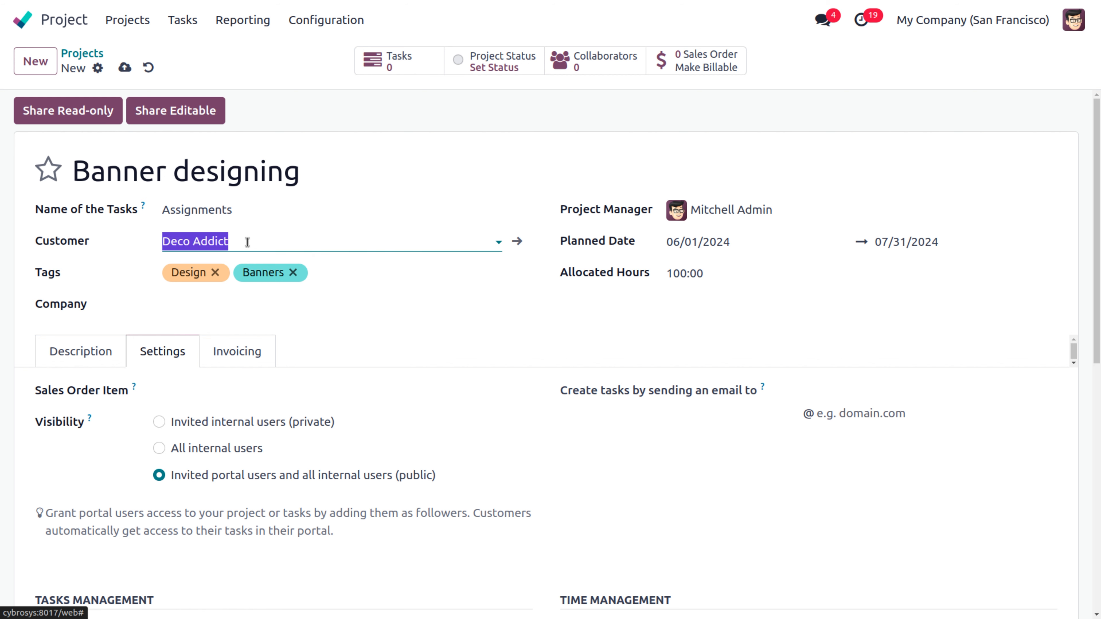
pyautogui.press('BackSpace')
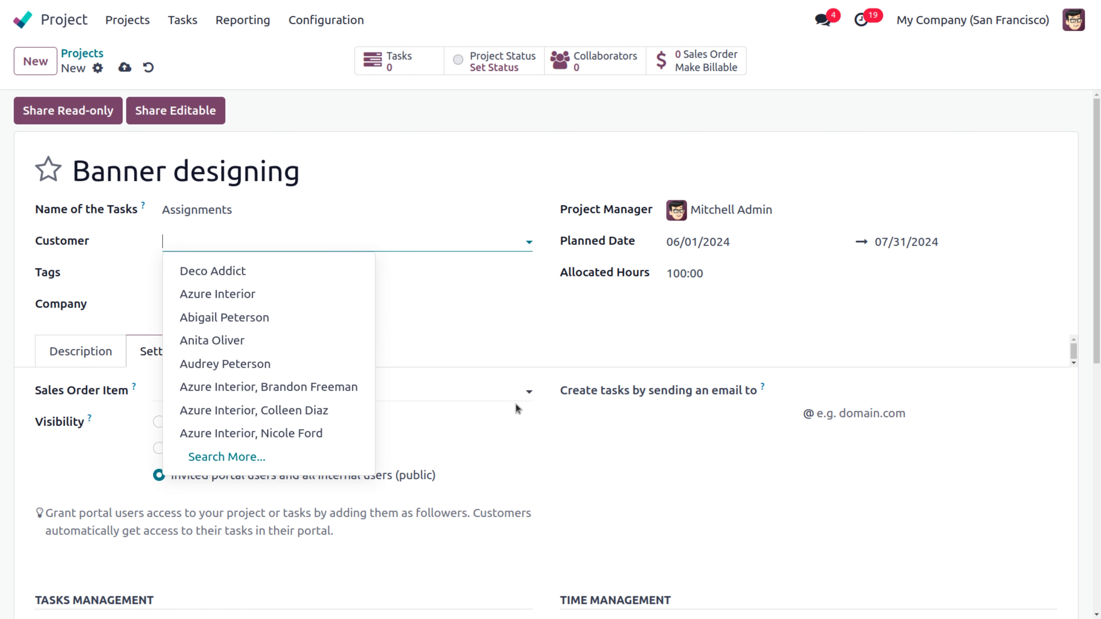
pyautogui.click(515, 407)
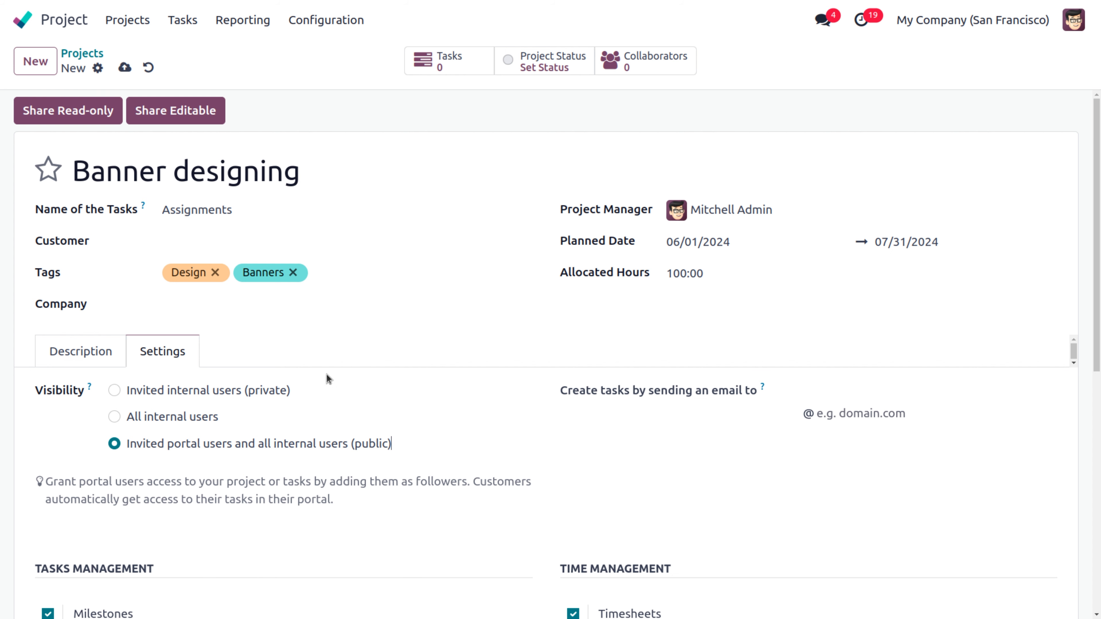
pyautogui.scroll(-10, 354, 434)
pyautogui.scroll(2, 354, 433)
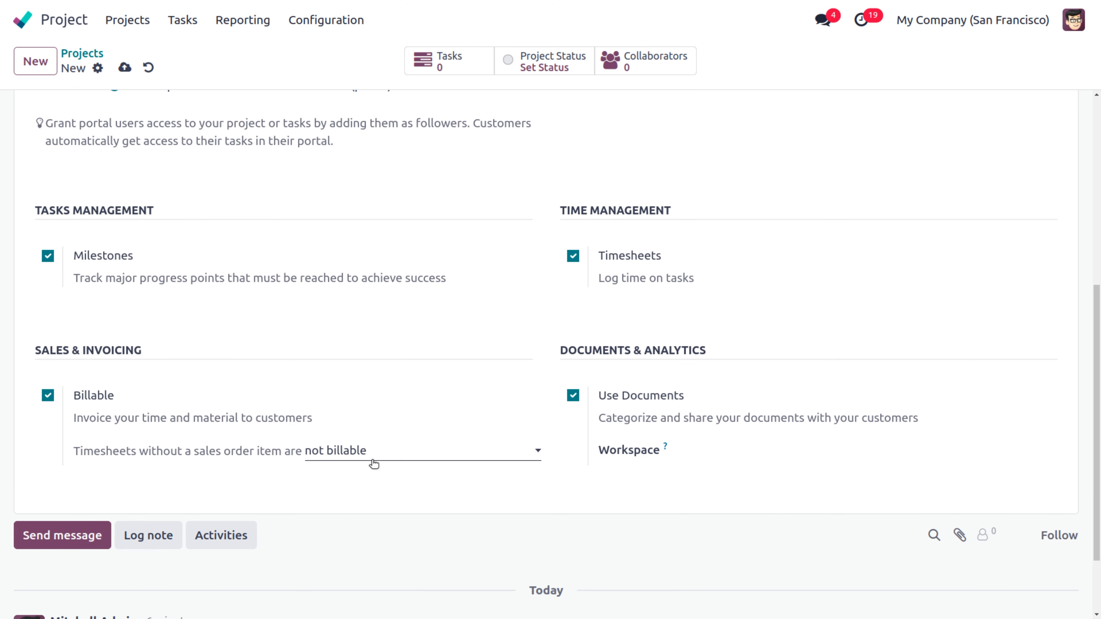
pyautogui.click(370, 451)
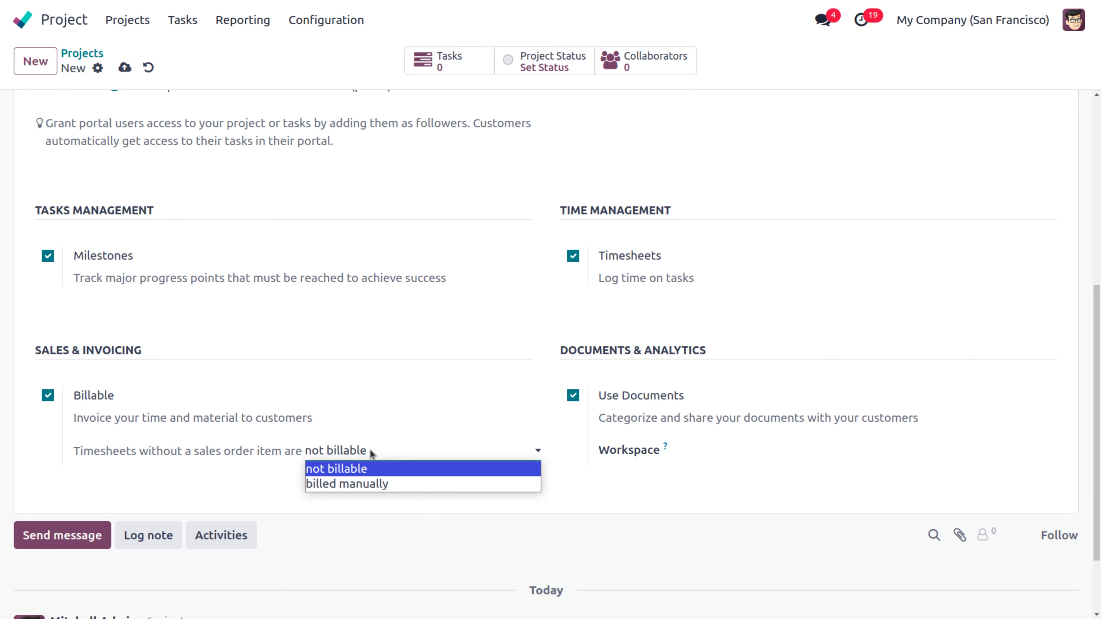
pyautogui.click(376, 414)
pyautogui.scroll(-1, 178, 377)
pyautogui.scroll(6, 178, 377)
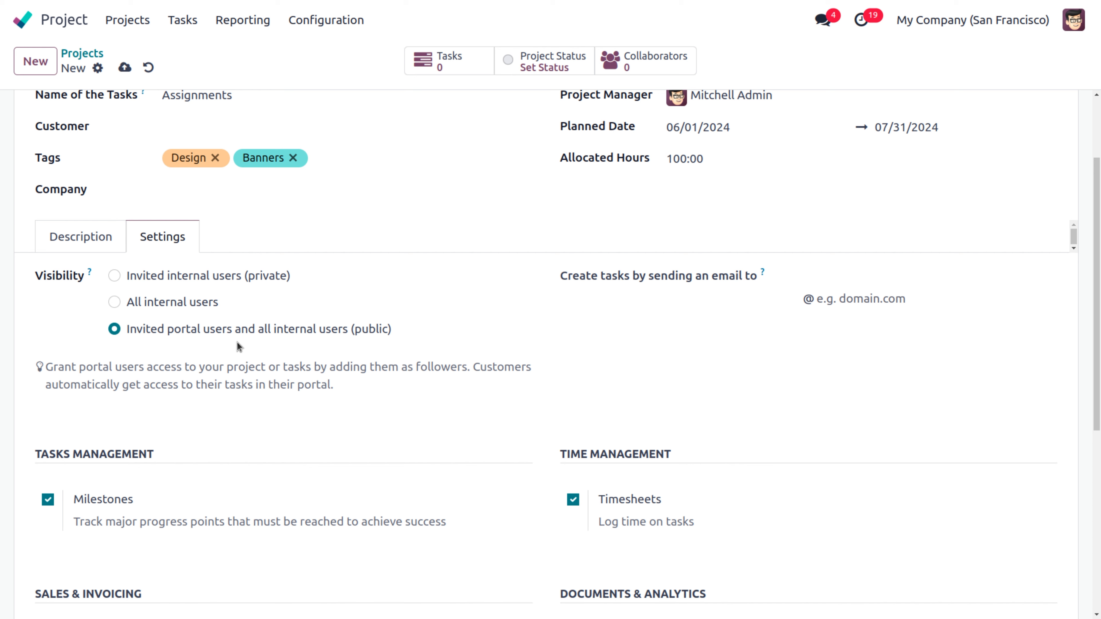
# Step: Enter the task-creation email alias name, clear the alias domain field, and save the project
pyautogui.click(593, 303)
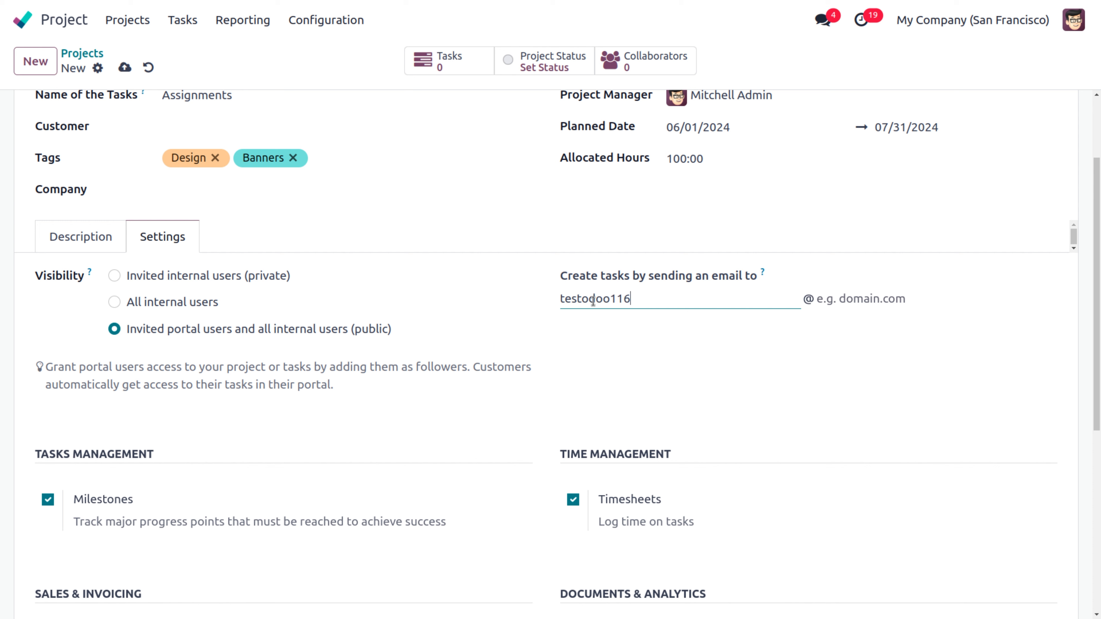
pyautogui.click(851, 298)
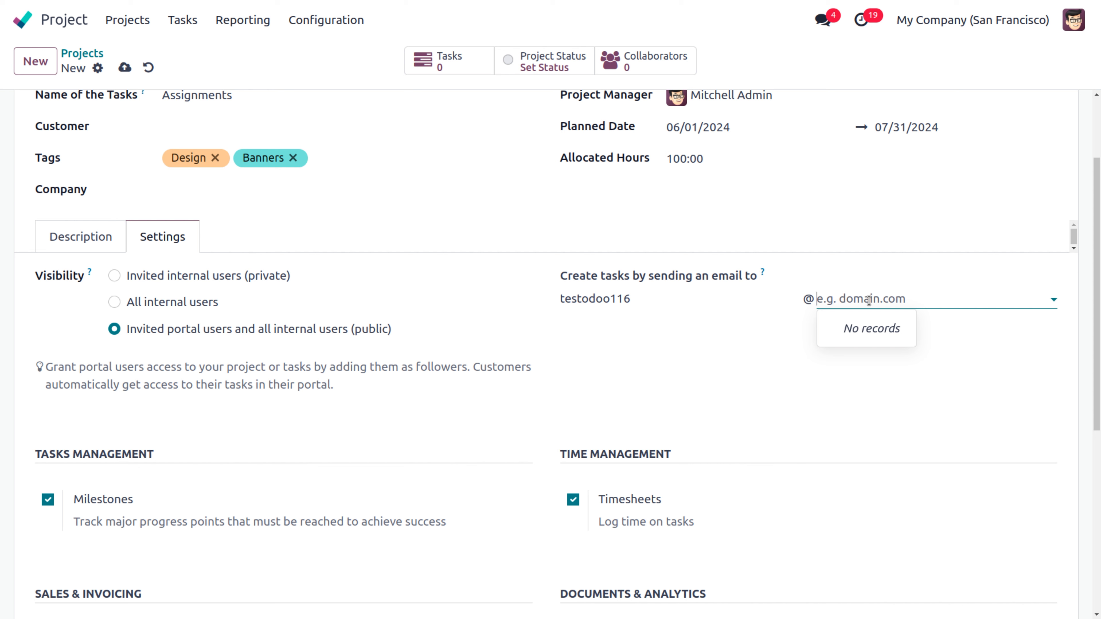
pyautogui.write('g')
pyautogui.press('BackSpace')
pyautogui.write('g')
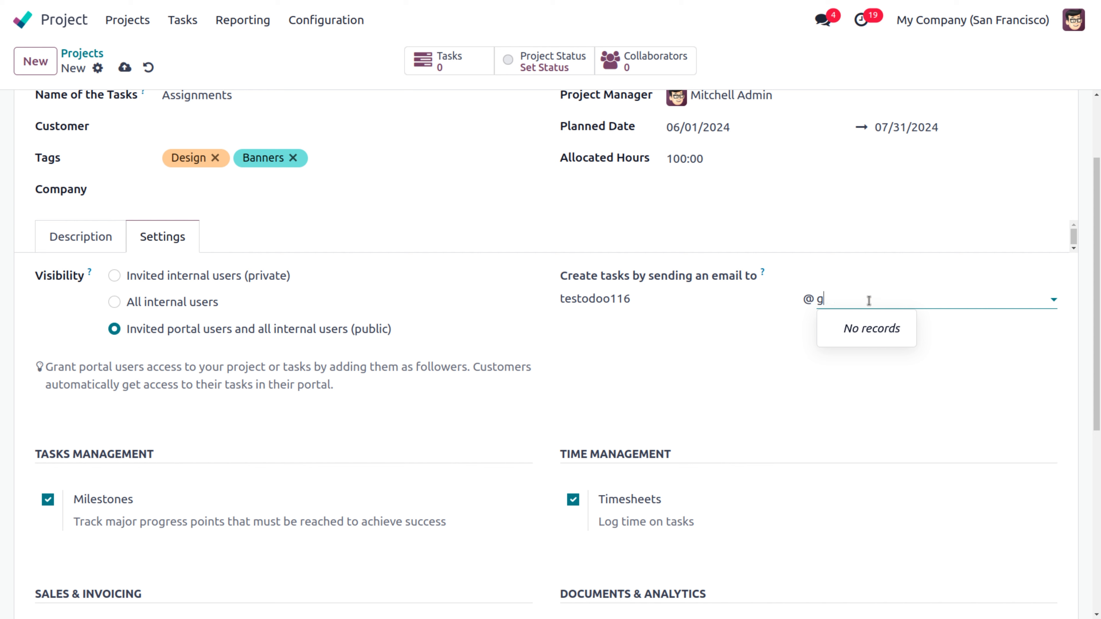
pyautogui.write('mail')
pyautogui.press('BackSpace')
pyautogui.press('BackSpace')
pyautogui.press('BackSpace')
pyautogui.press('BackSpace')
pyautogui.click(126, 68)
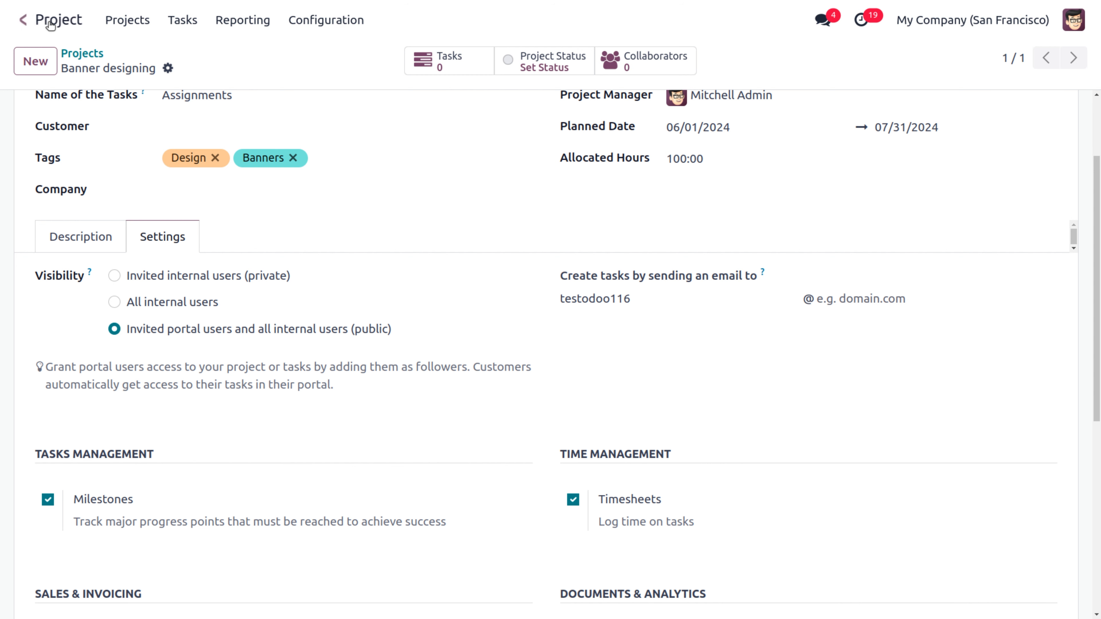
# Step: In Settings, search 'alias', then create and save gmail as the Alias Domain
pyautogui.click(23, 24)
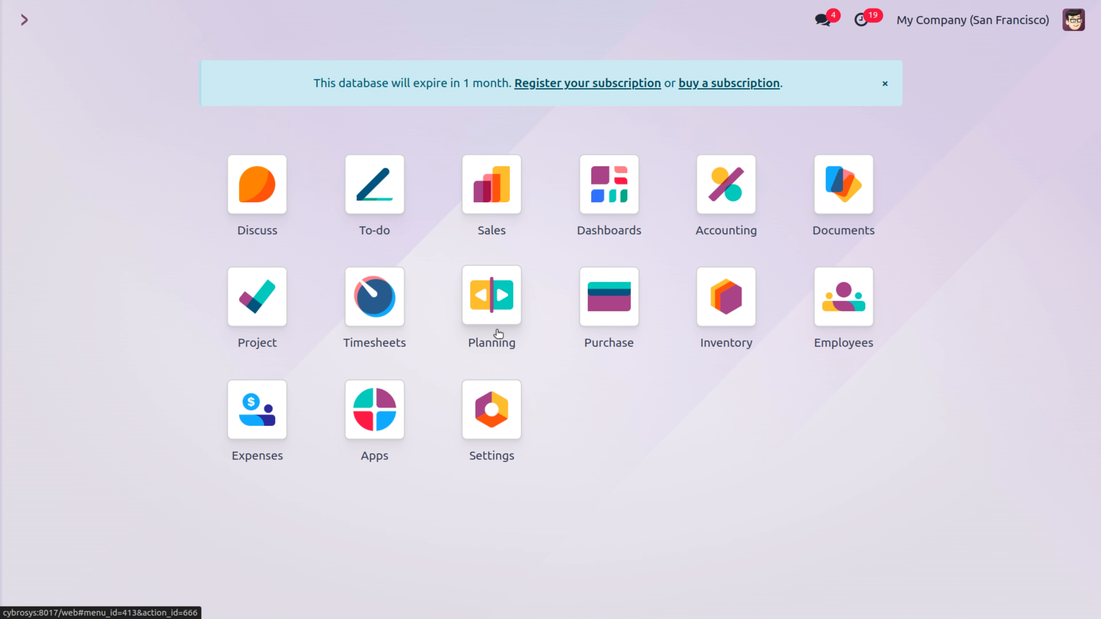
pyautogui.write('sett')
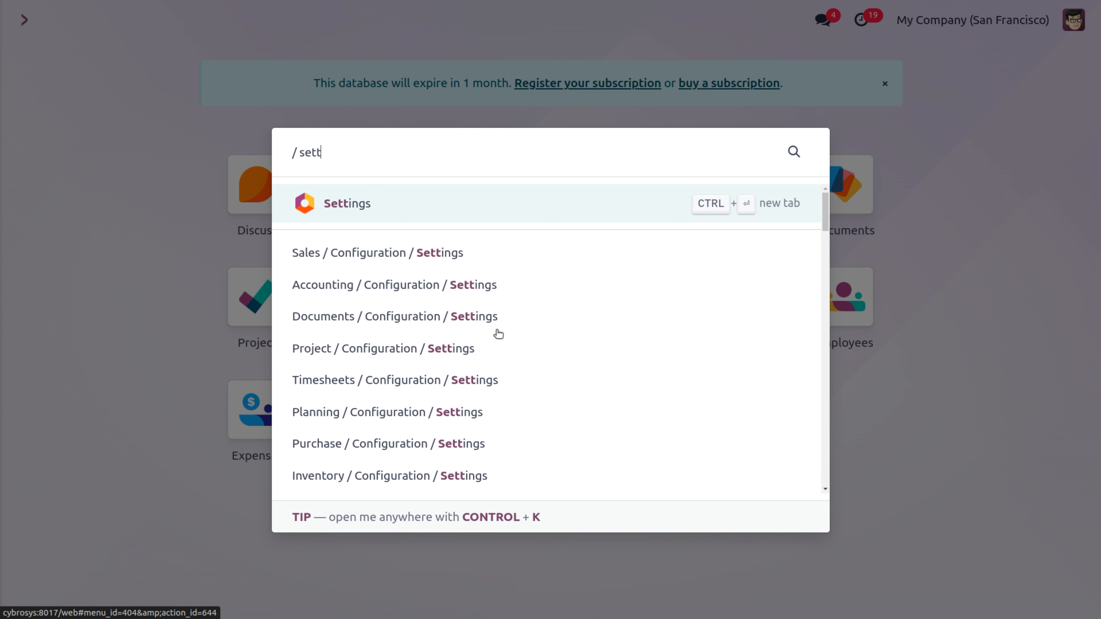
pyautogui.click(351, 206)
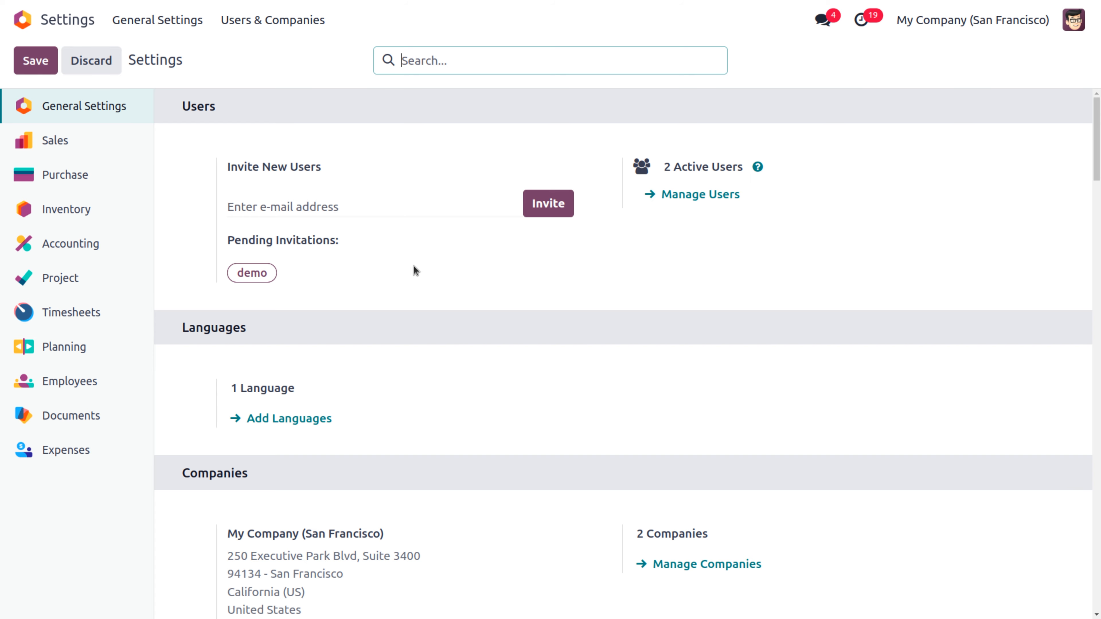
pyautogui.write('alias')
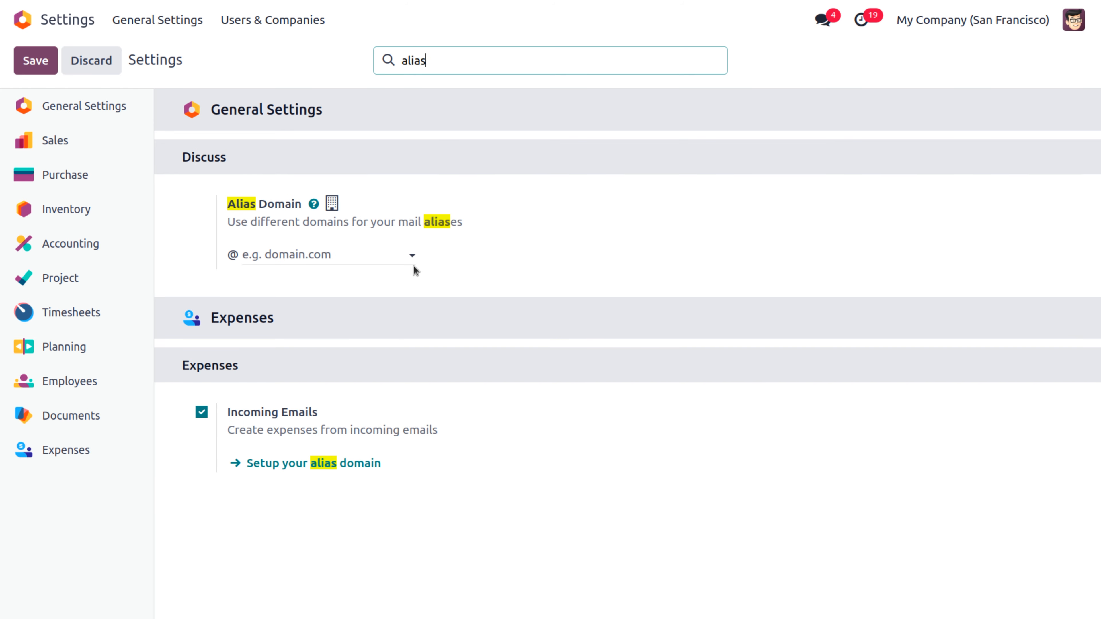
pyautogui.click(328, 255)
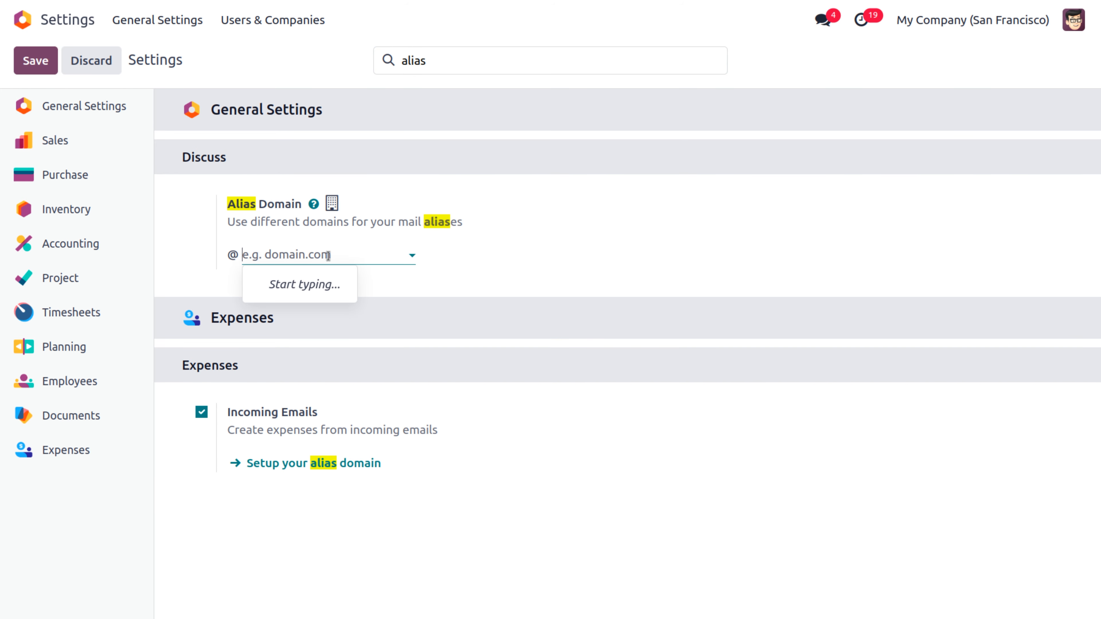
pyautogui.write('gmail')
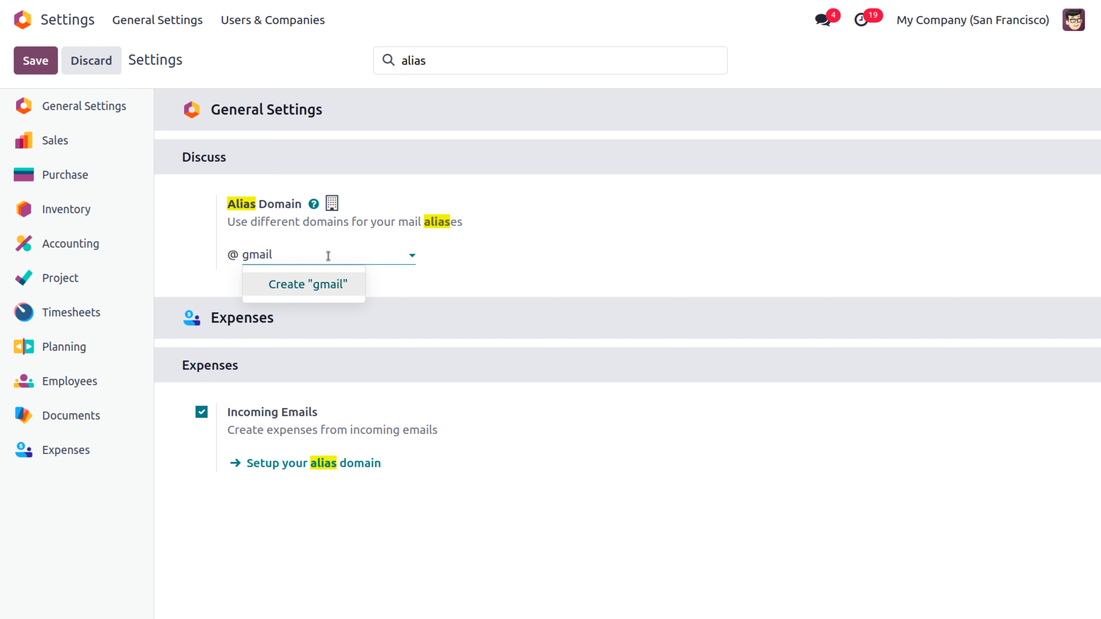
pyautogui.click(338, 285)
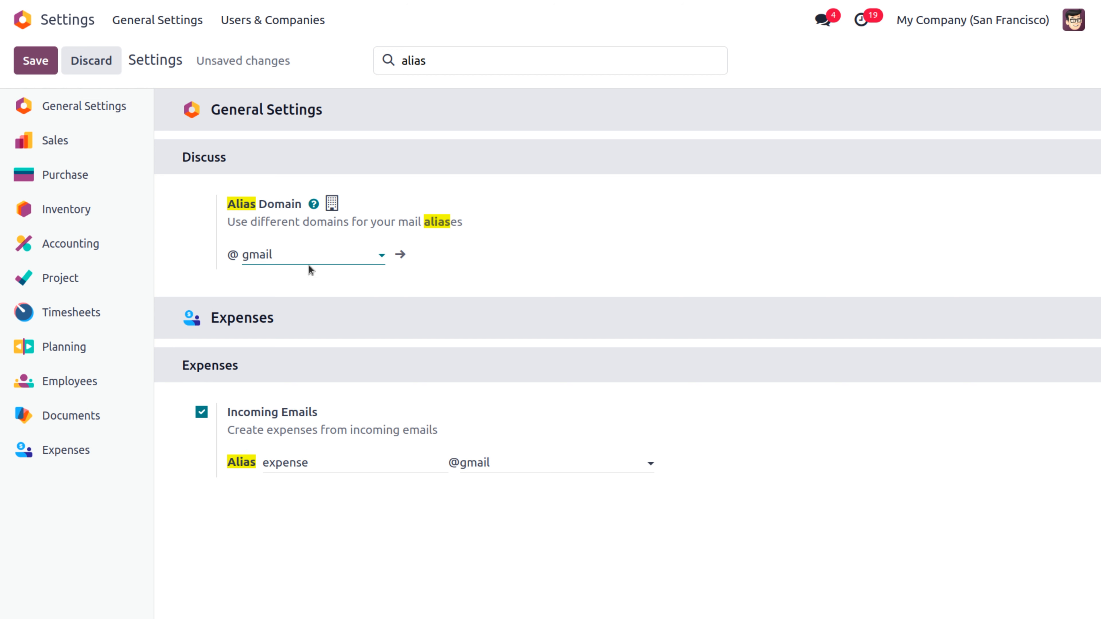
pyautogui.click(38, 61)
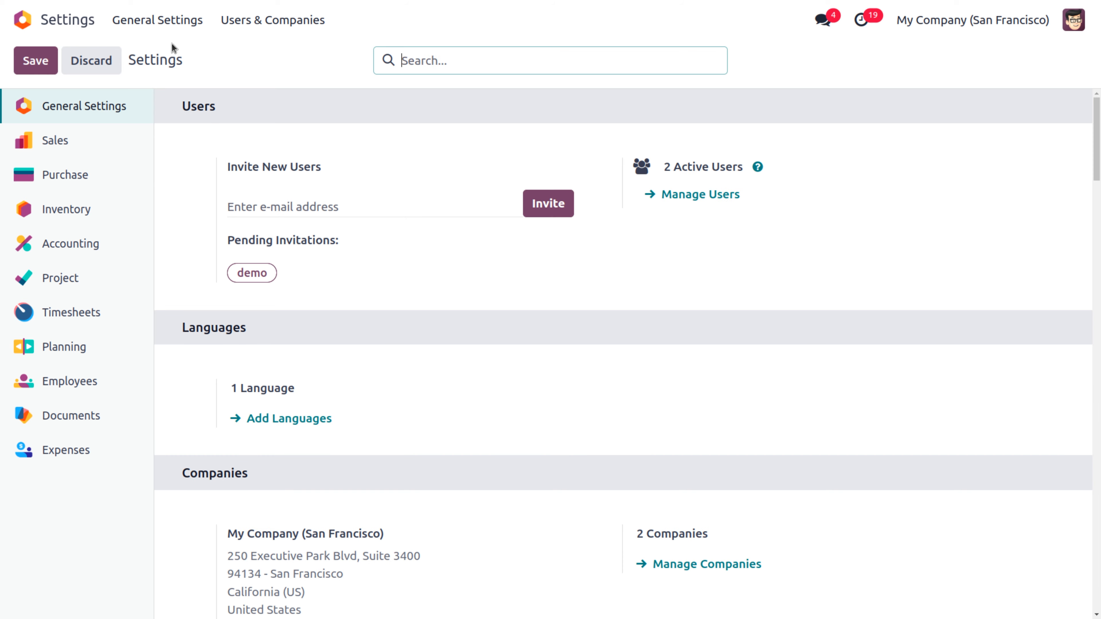
# Step: Go to the Project app and open the Banner designing project's settings form
pyautogui.click(26, 20)
pyautogui.write('pro')
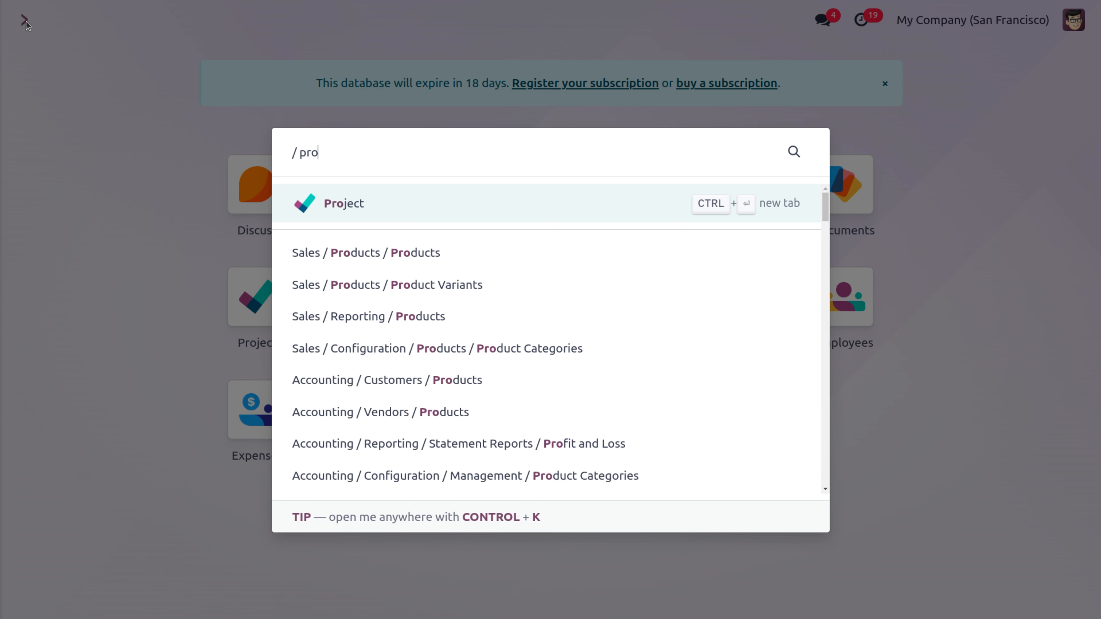
pyautogui.click(337, 205)
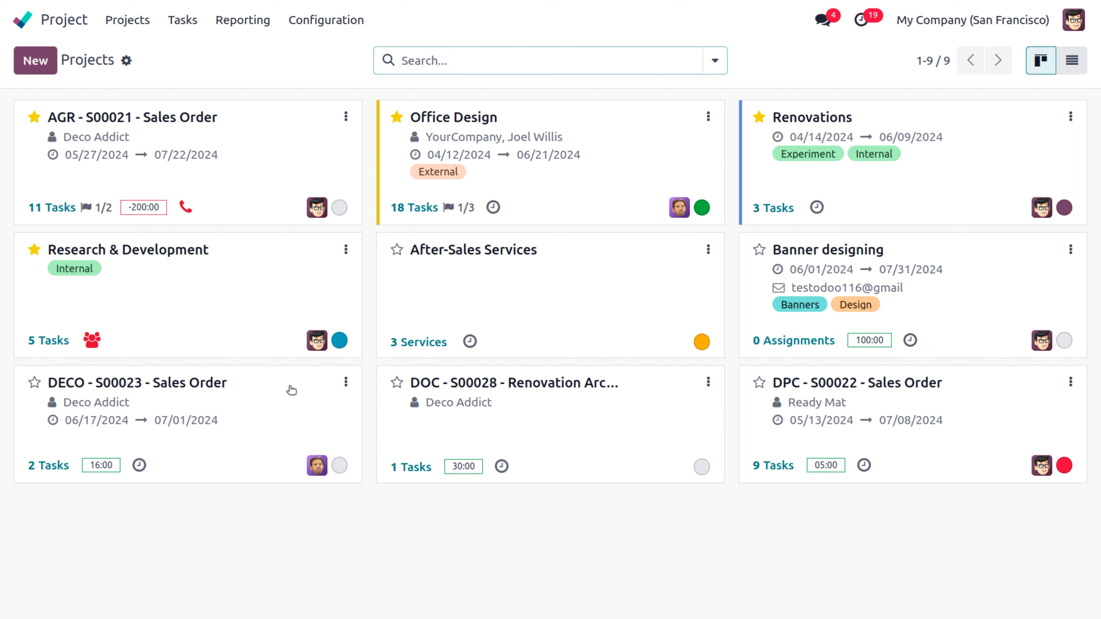
pyautogui.click(329, 20)
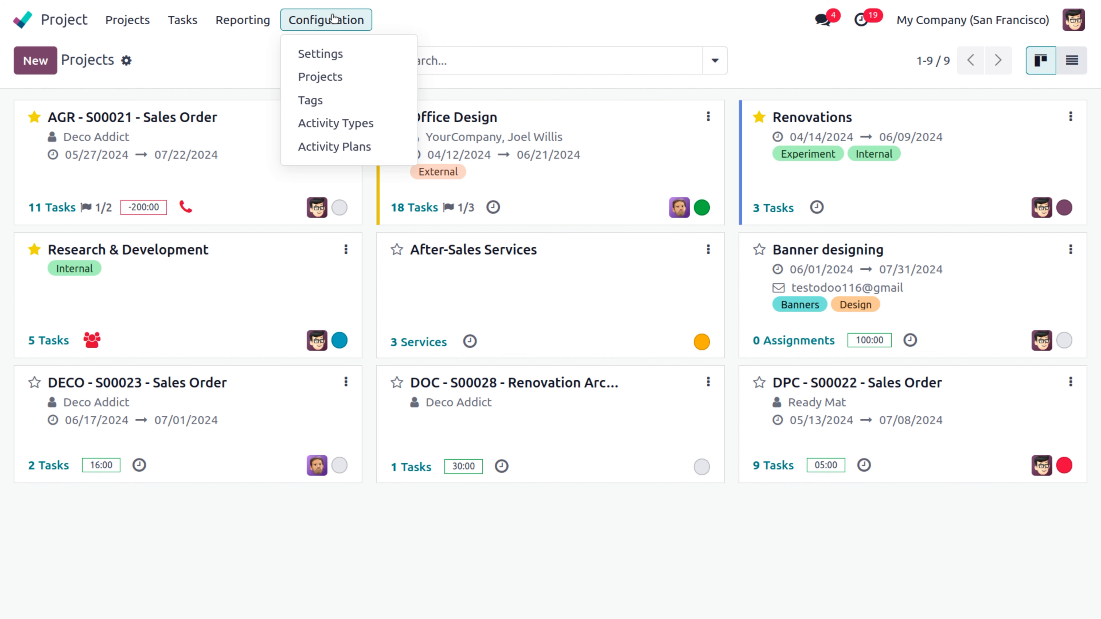
pyautogui.click(1071, 251)
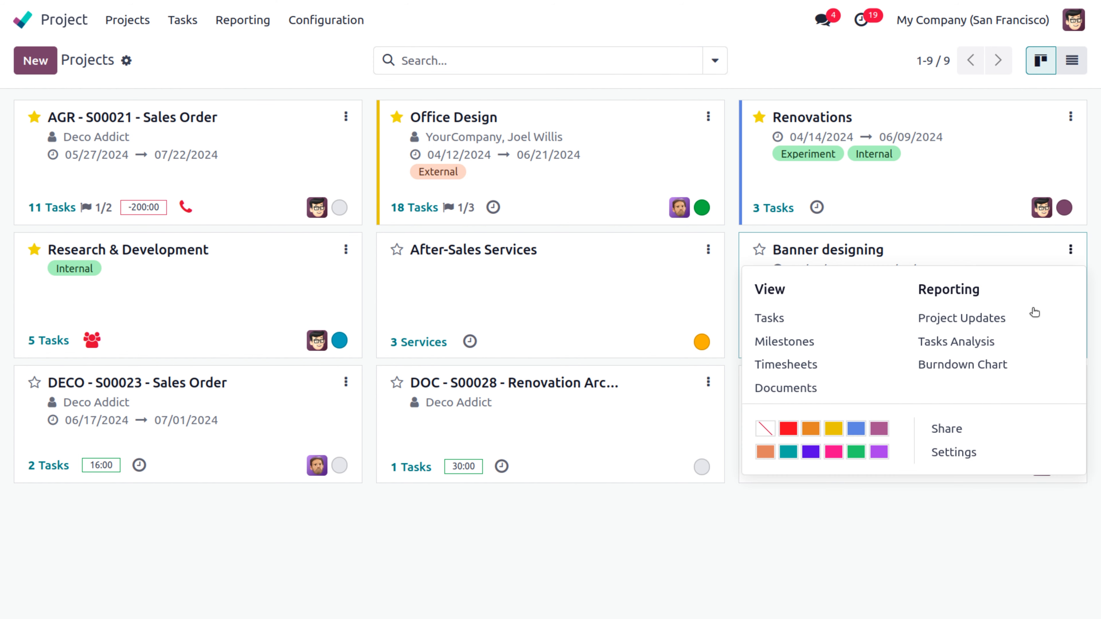
pyautogui.click(977, 454)
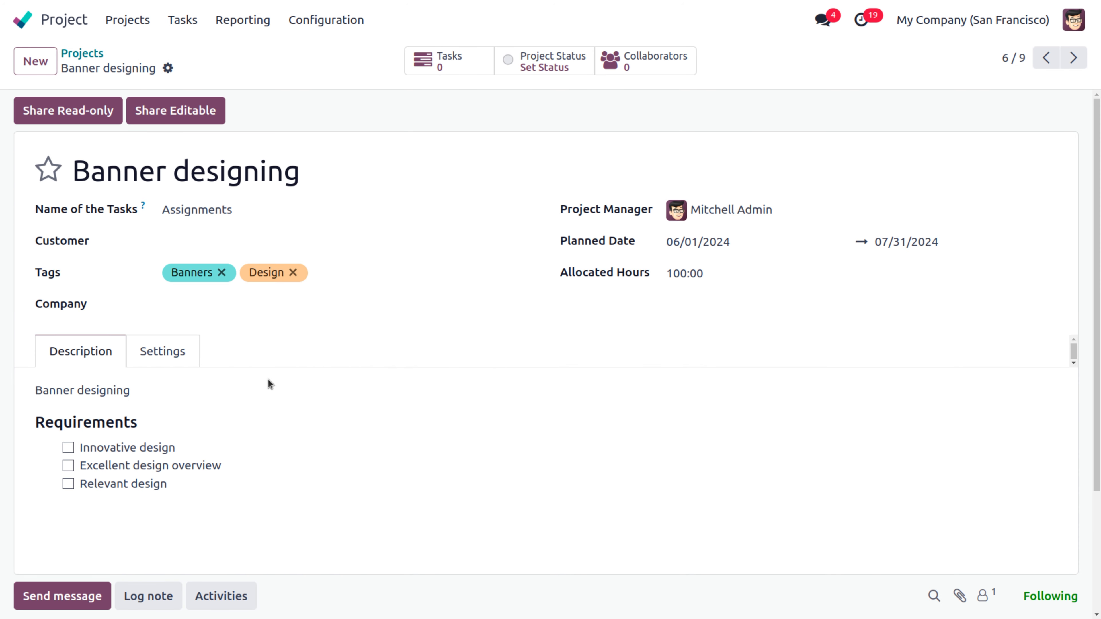
# Step: On the Settings tab, choose gmail as the email alias domain
pyautogui.click(175, 358)
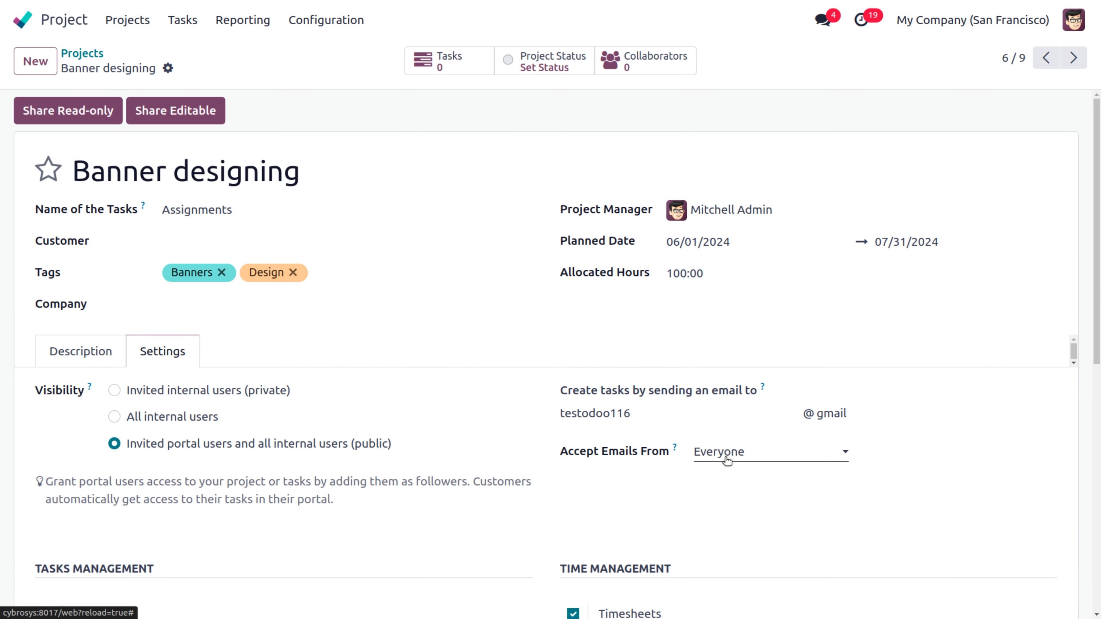
pyautogui.click(866, 417)
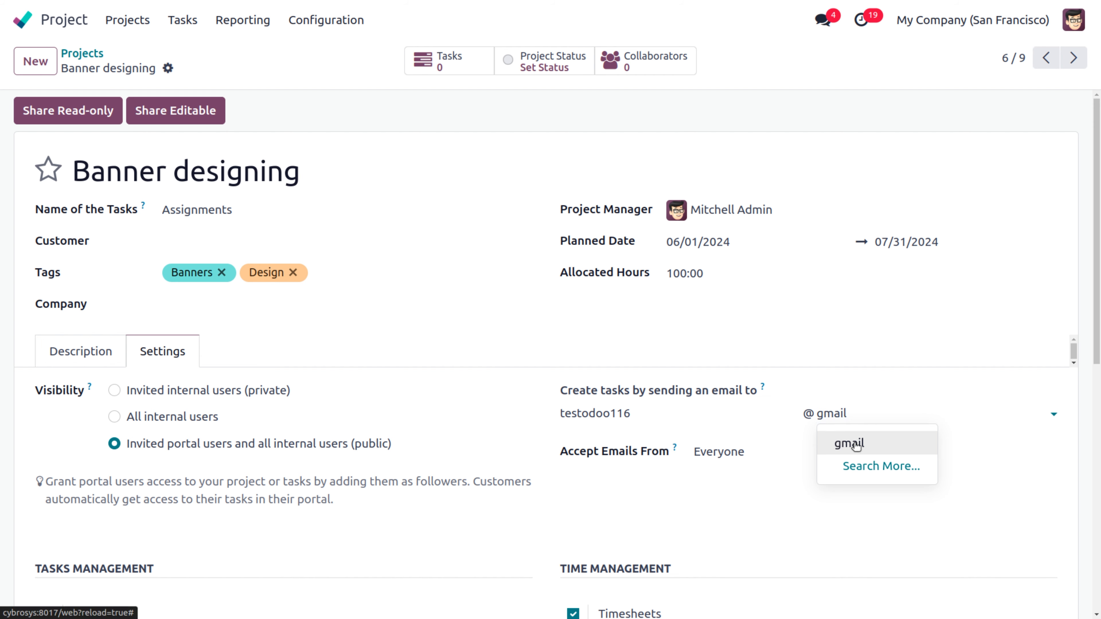
pyautogui.click(837, 442)
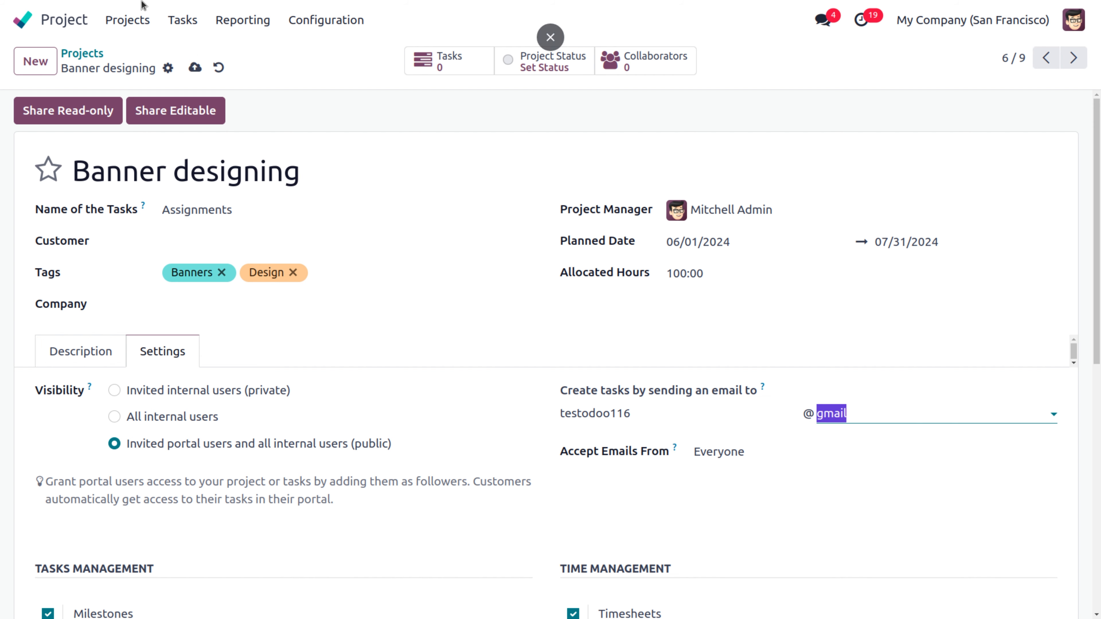
# Step: Open the Settings app from the home screen search
pyautogui.click(26, 19)
pyautogui.write('a')
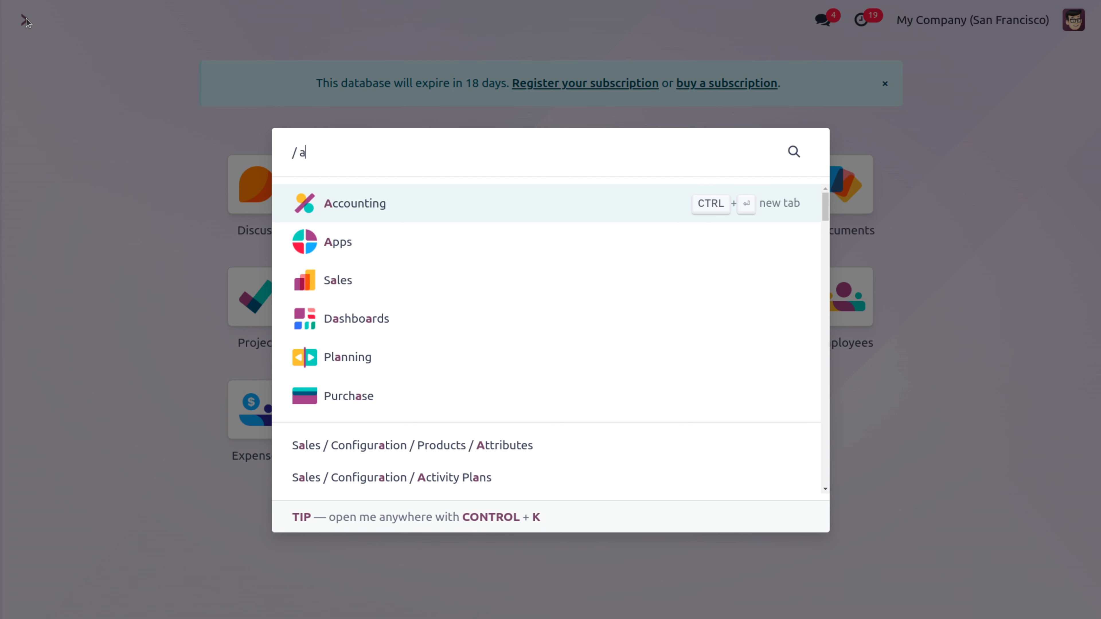
pyautogui.press('BackSpace')
pyautogui.write('sett')
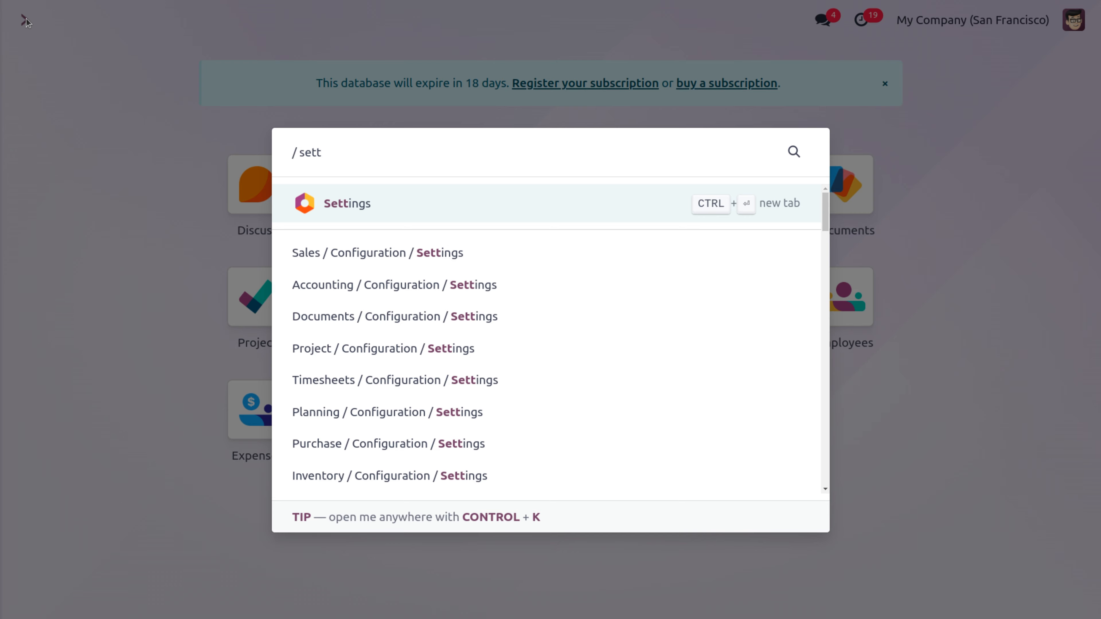
pyautogui.press('Return')
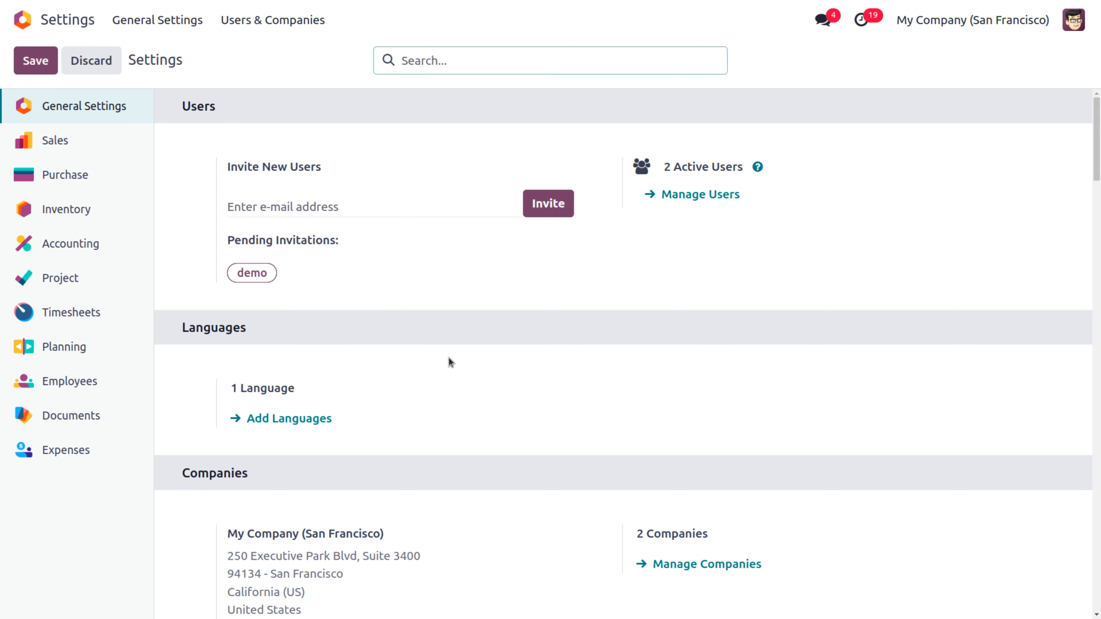
# Step: Change the company Alias Domain to gmail.com and save the setting
pyautogui.write('ali')
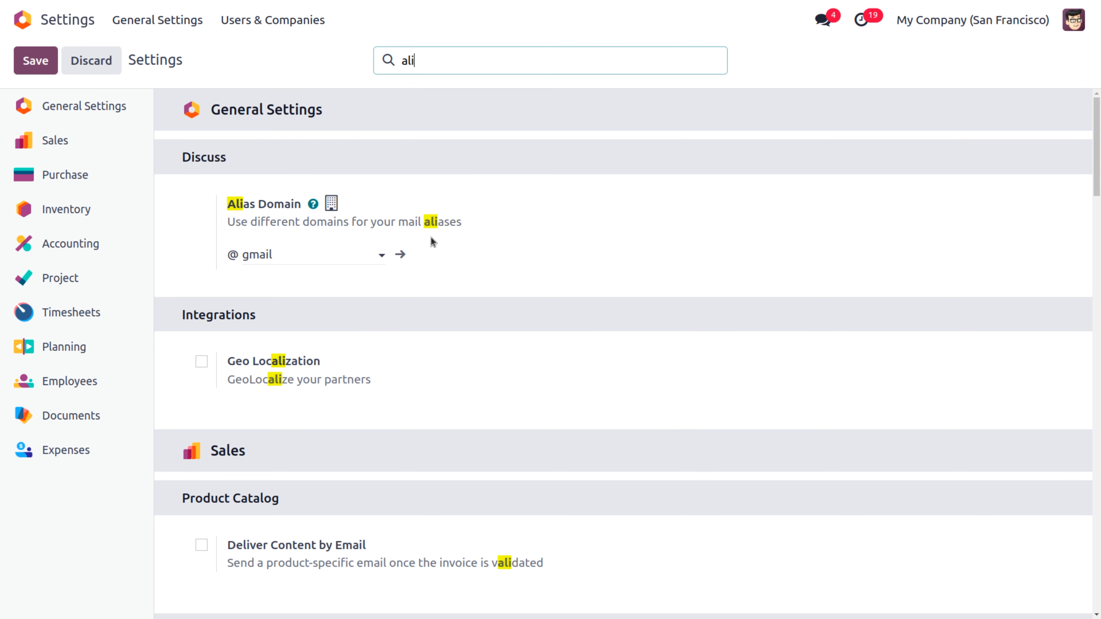
pyautogui.click(298, 261)
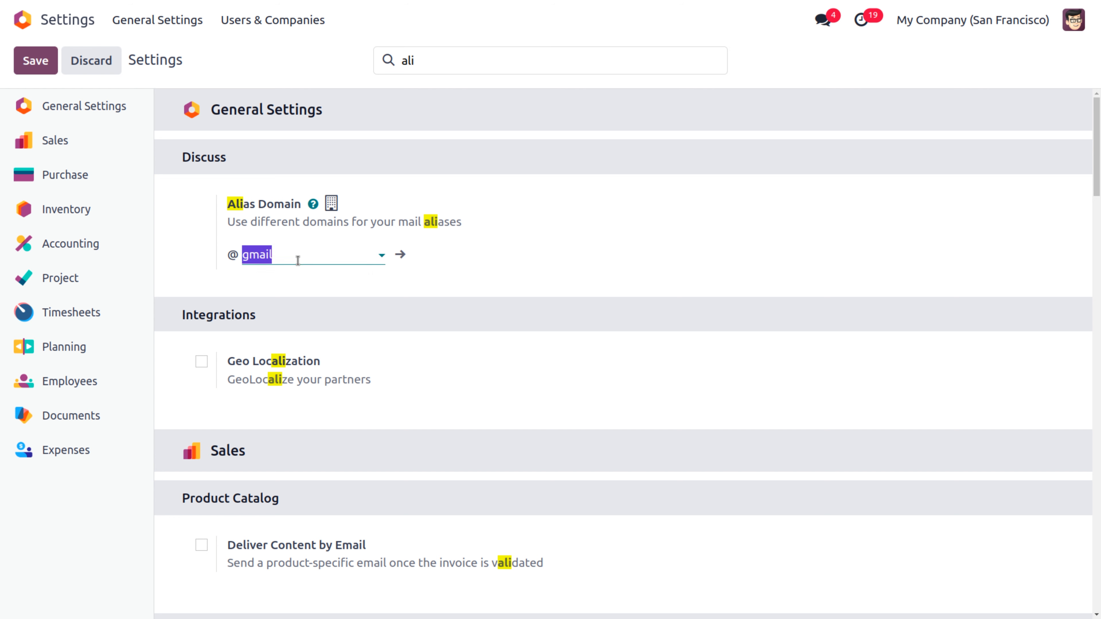
pyautogui.write('.com')
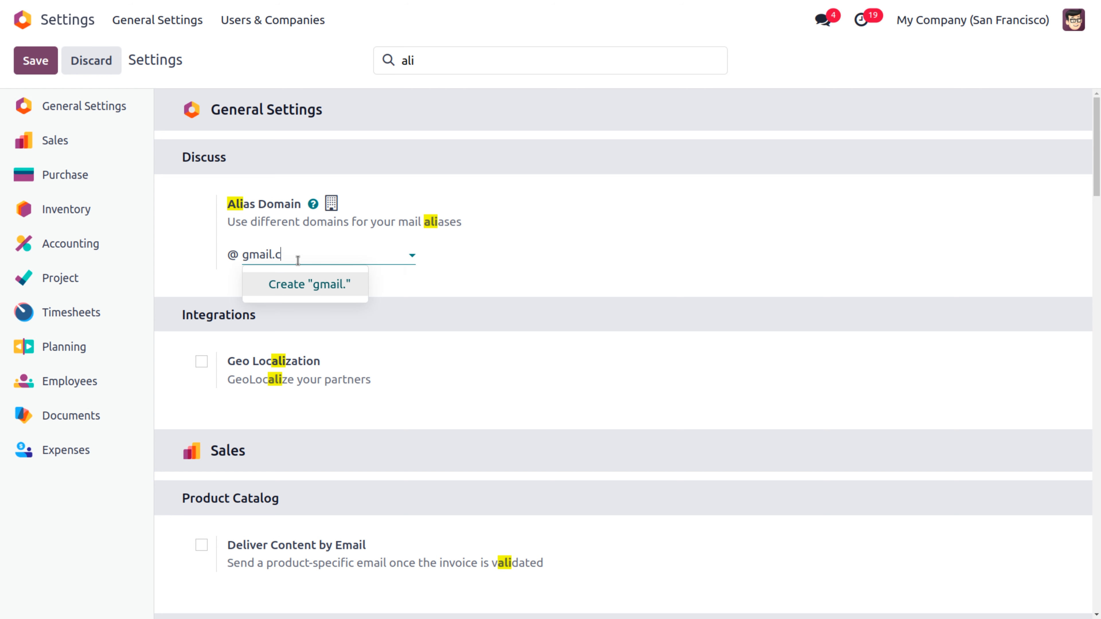
pyautogui.click(325, 293)
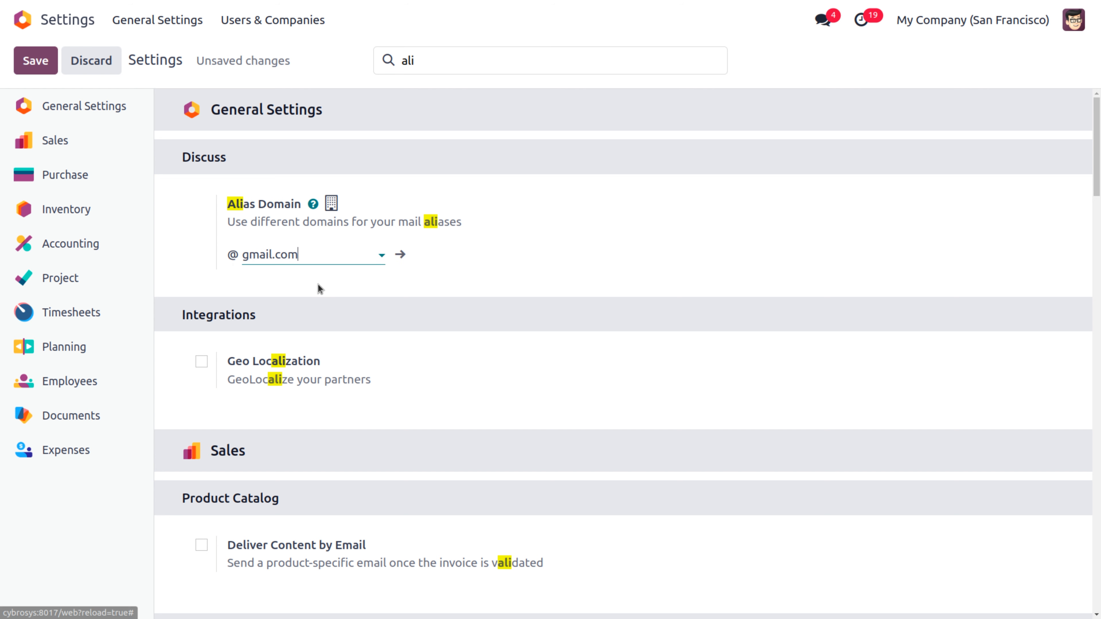
pyautogui.click(38, 51)
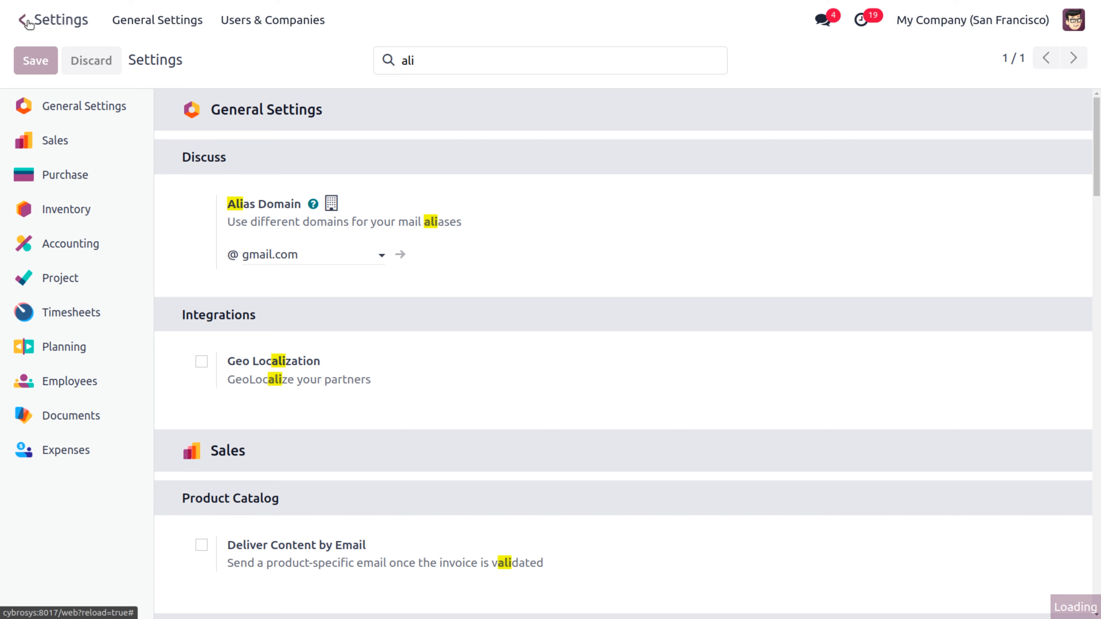
pyautogui.click(24, 19)
pyautogui.write('pro')
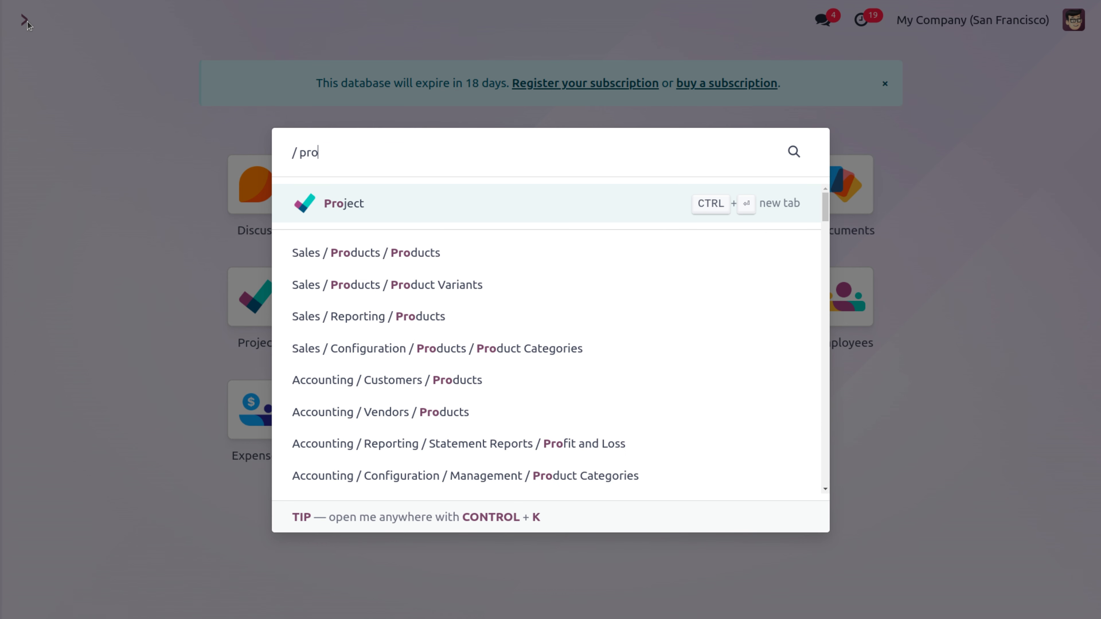
# Step: Open the Banner designing project's Settings tab from the Project app
pyautogui.click(346, 206)
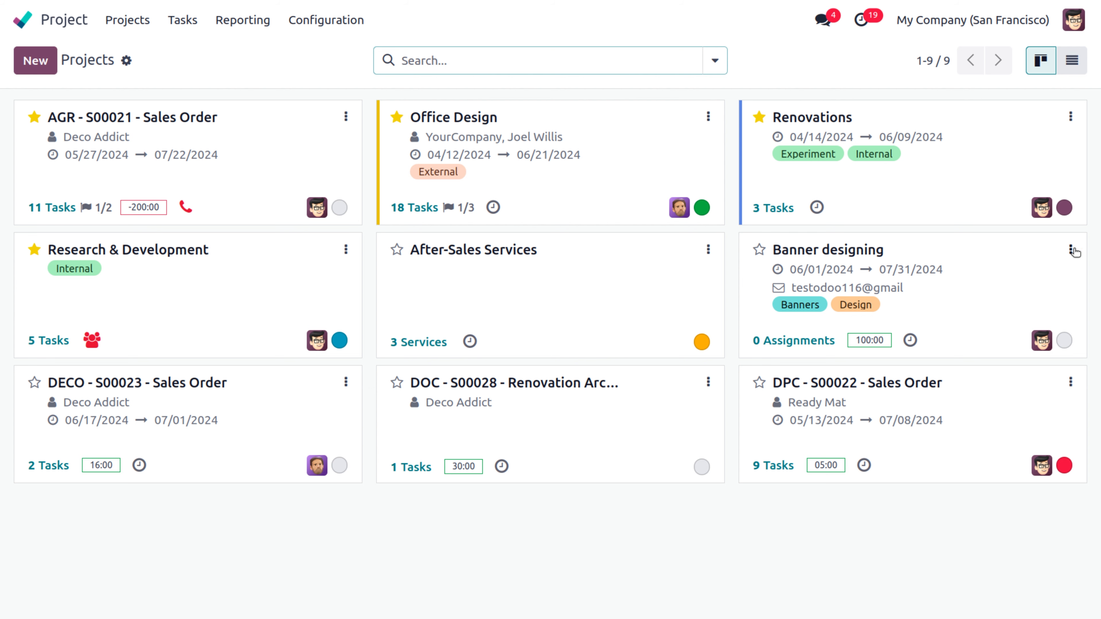
pyautogui.click(1072, 251)
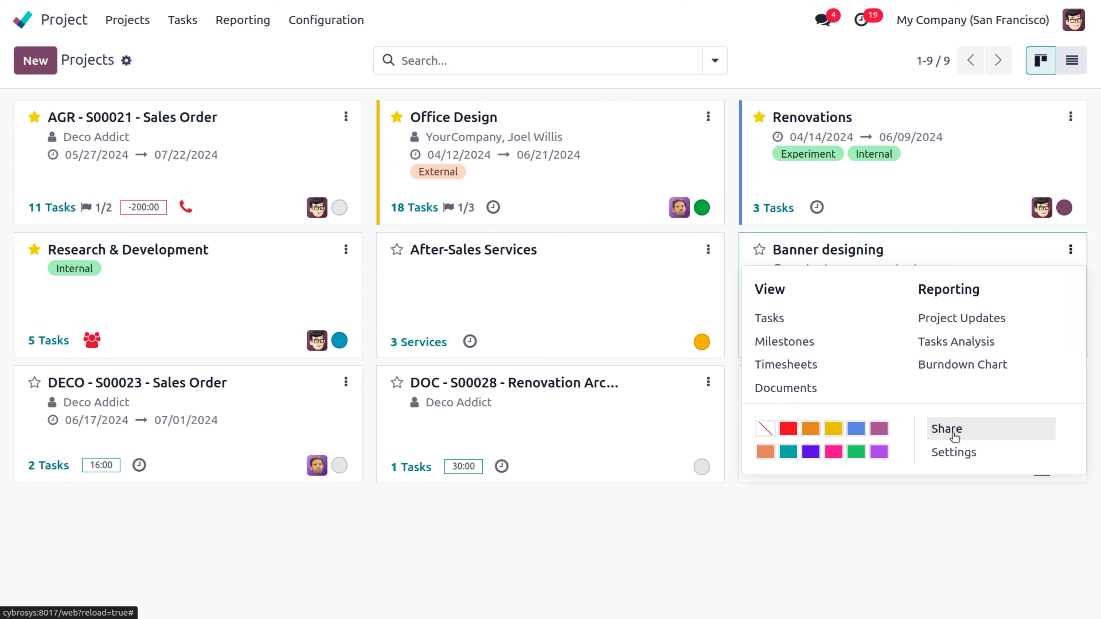
pyautogui.click(962, 453)
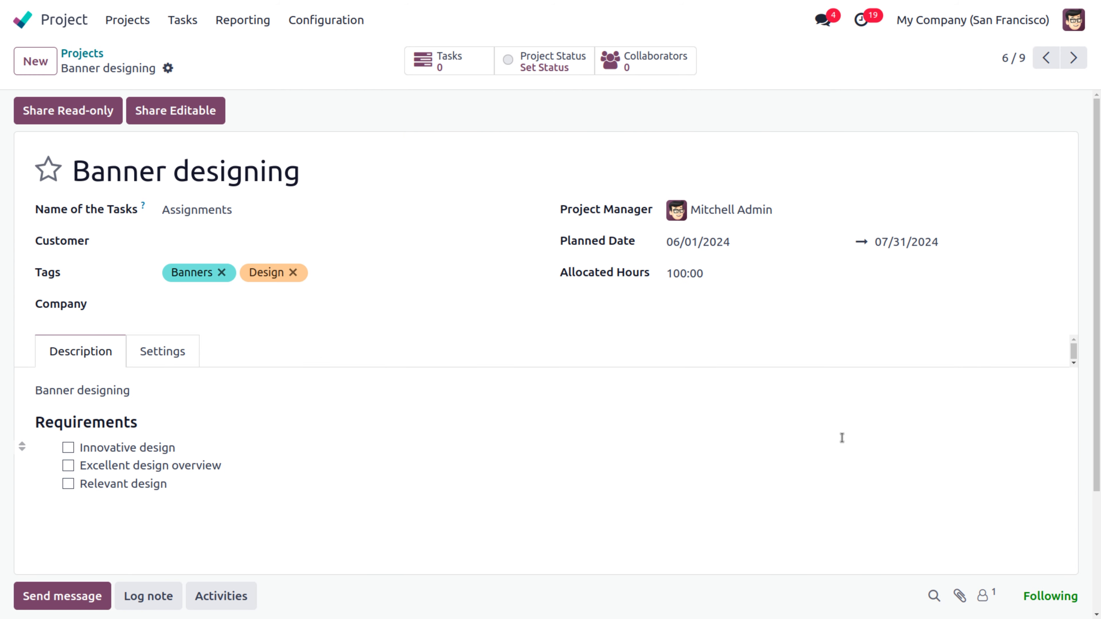
pyautogui.click(174, 358)
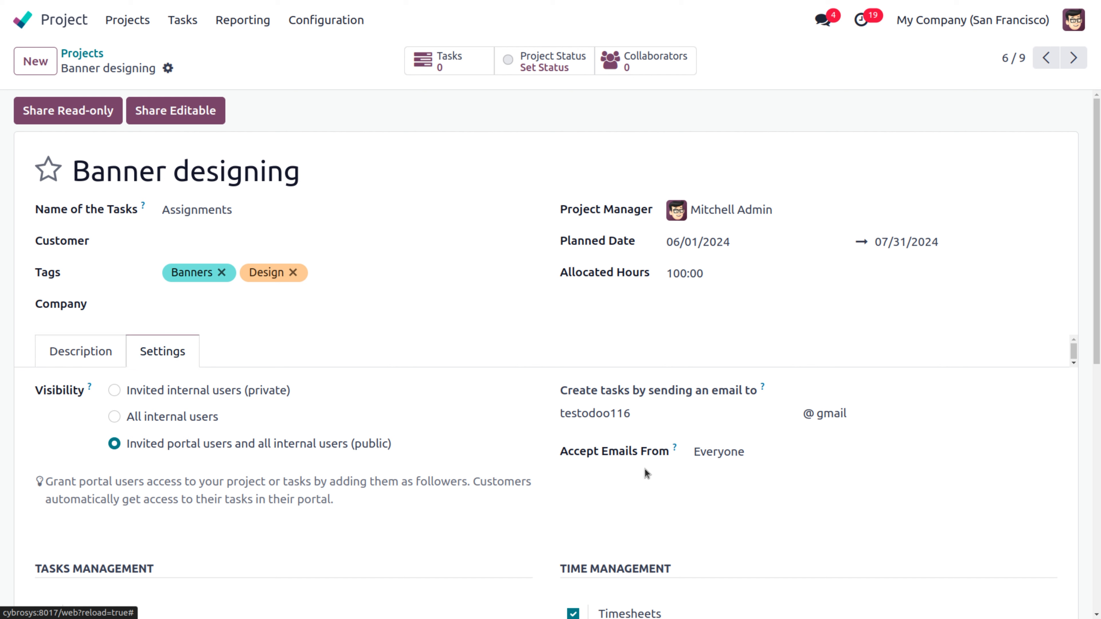
# Step: Set the alias domain to gmail.com, save, and keep Accept Emails From as Everyone
pyautogui.click(875, 417)
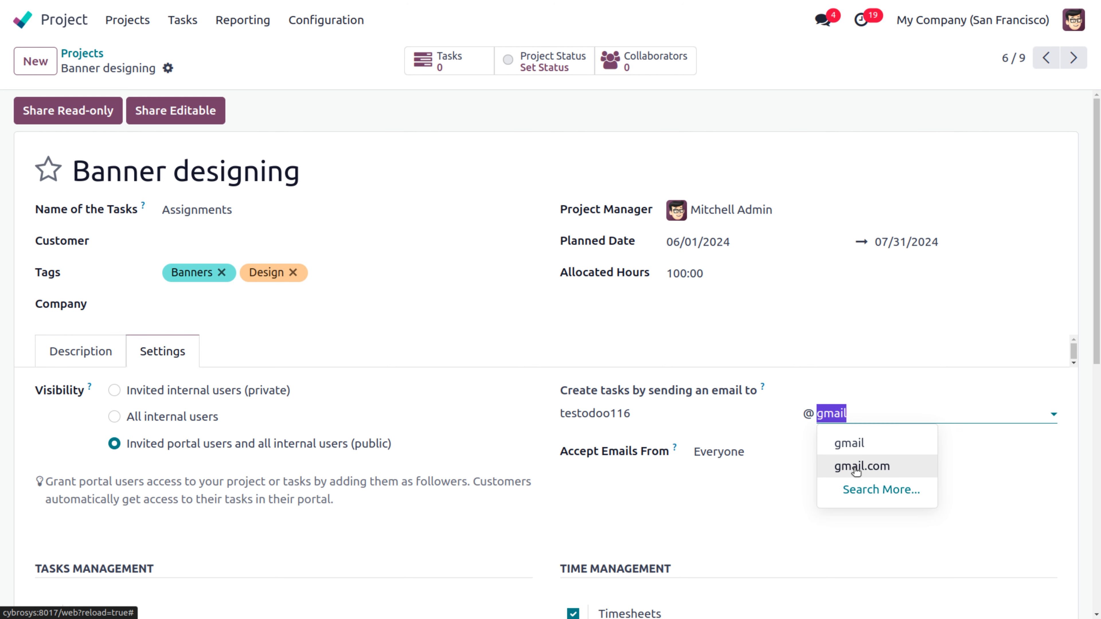
pyautogui.click(850, 466)
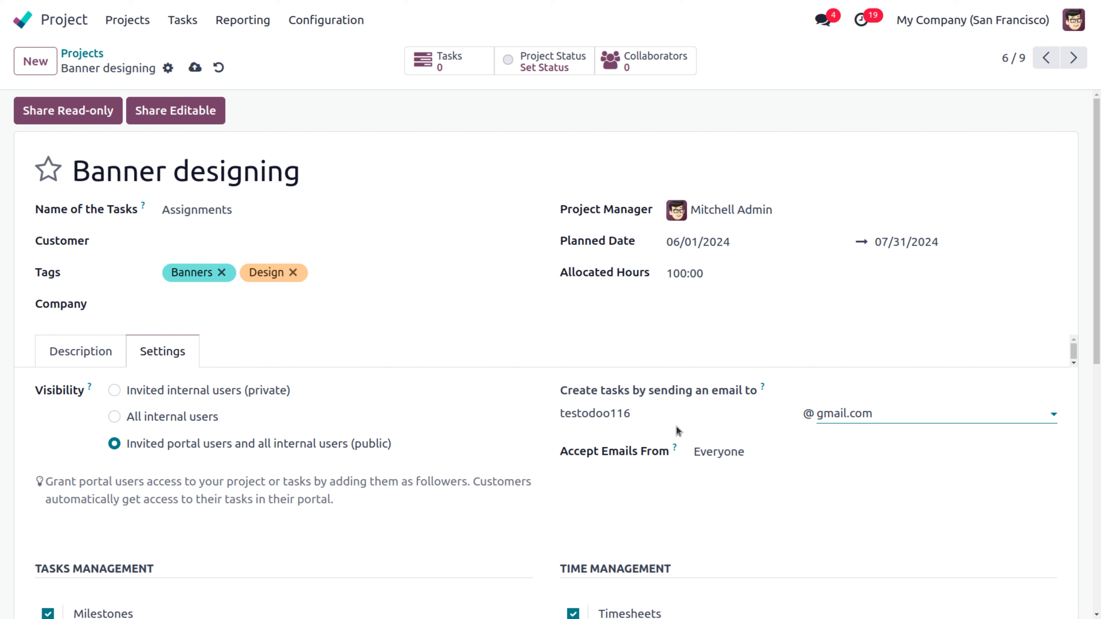
pyautogui.click(194, 67)
pyautogui.click(750, 452)
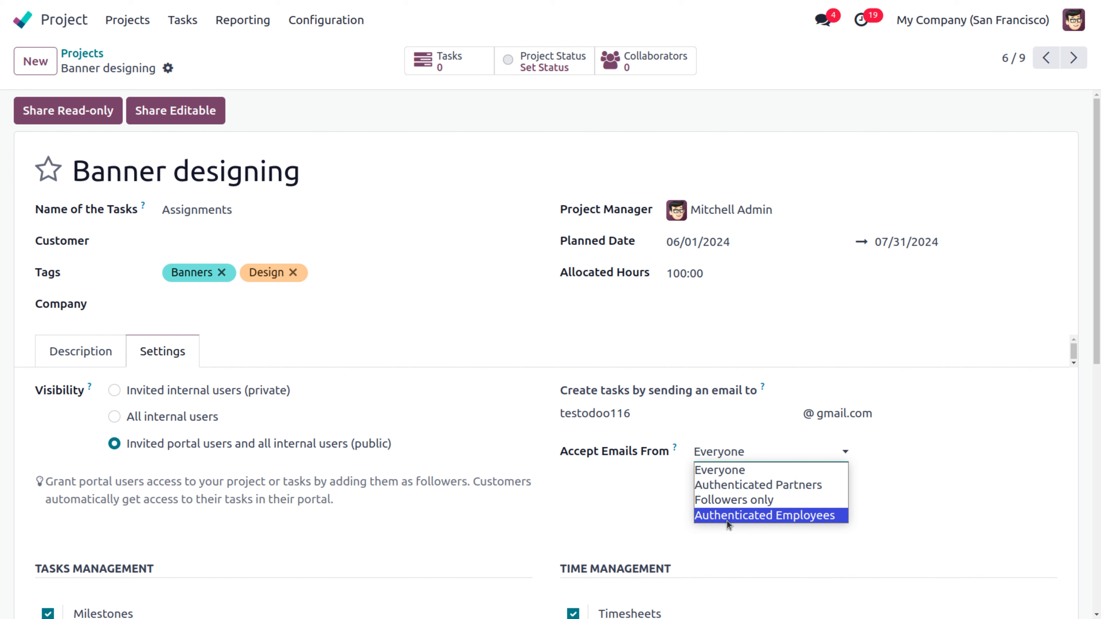
pyautogui.click(708, 472)
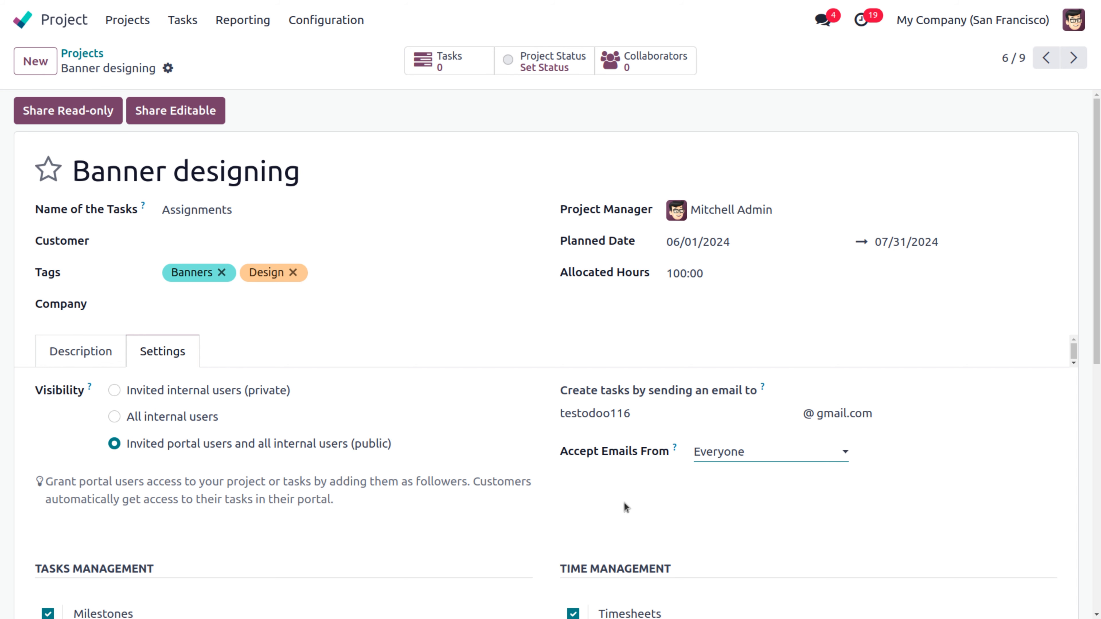
pyautogui.scroll(-10, 623, 503)
pyautogui.scroll(2, 624, 502)
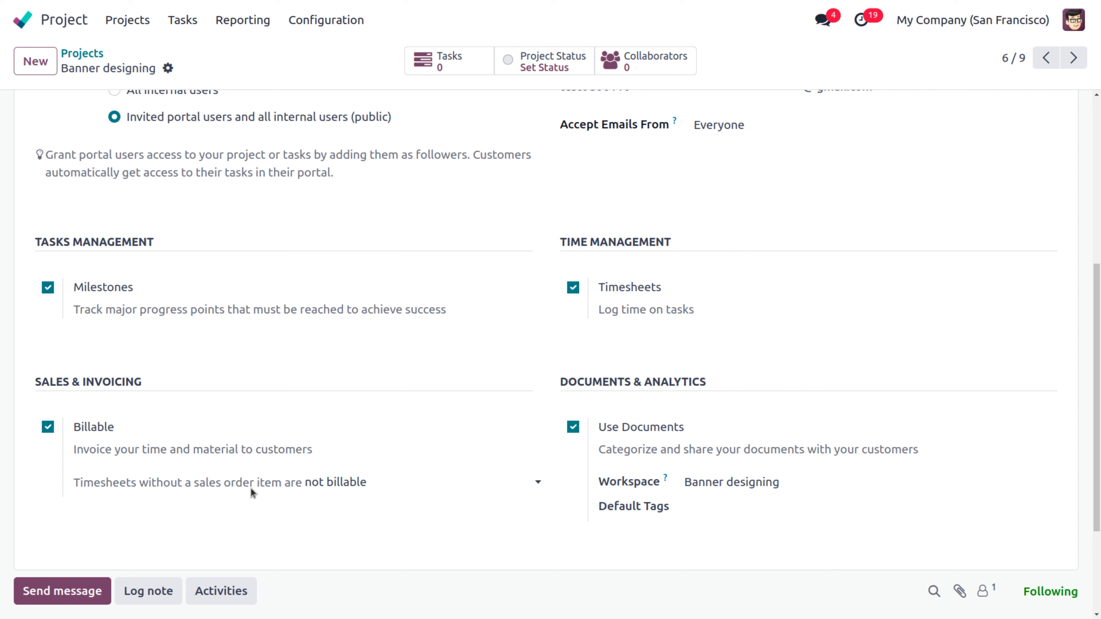
pyautogui.click(355, 483)
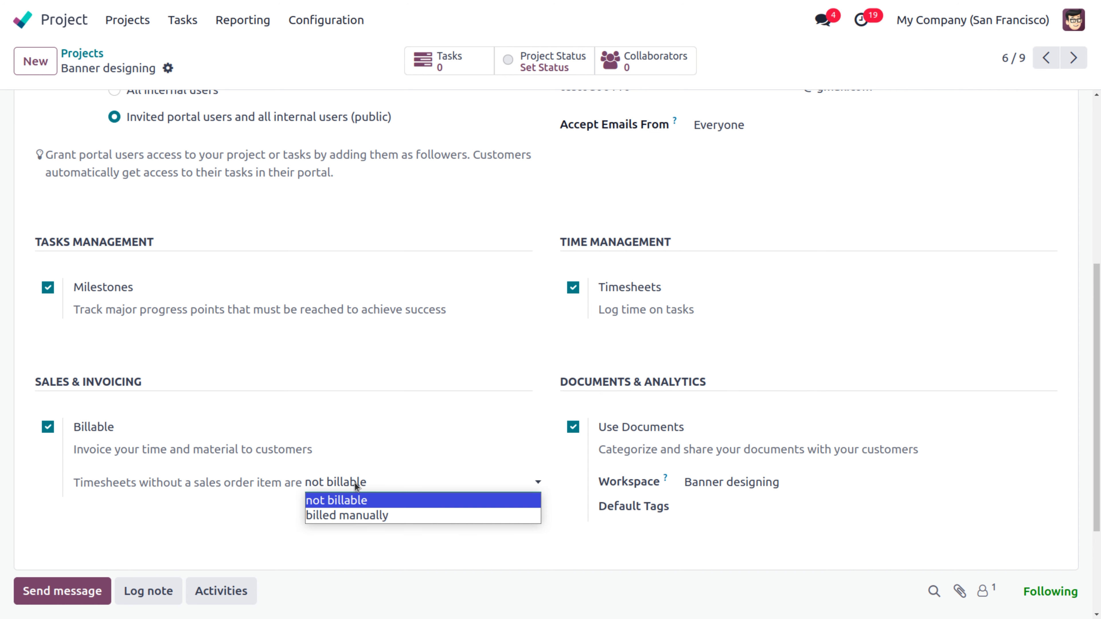
pyautogui.click(373, 483)
pyautogui.scroll(-2, 418, 521)
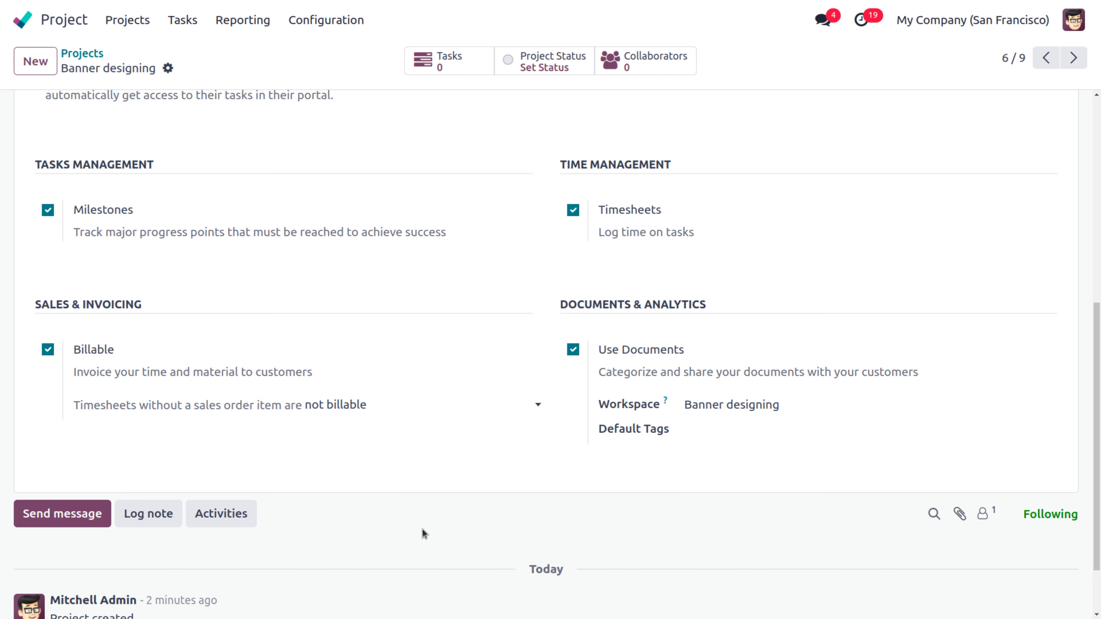
pyautogui.scroll(3, 423, 533)
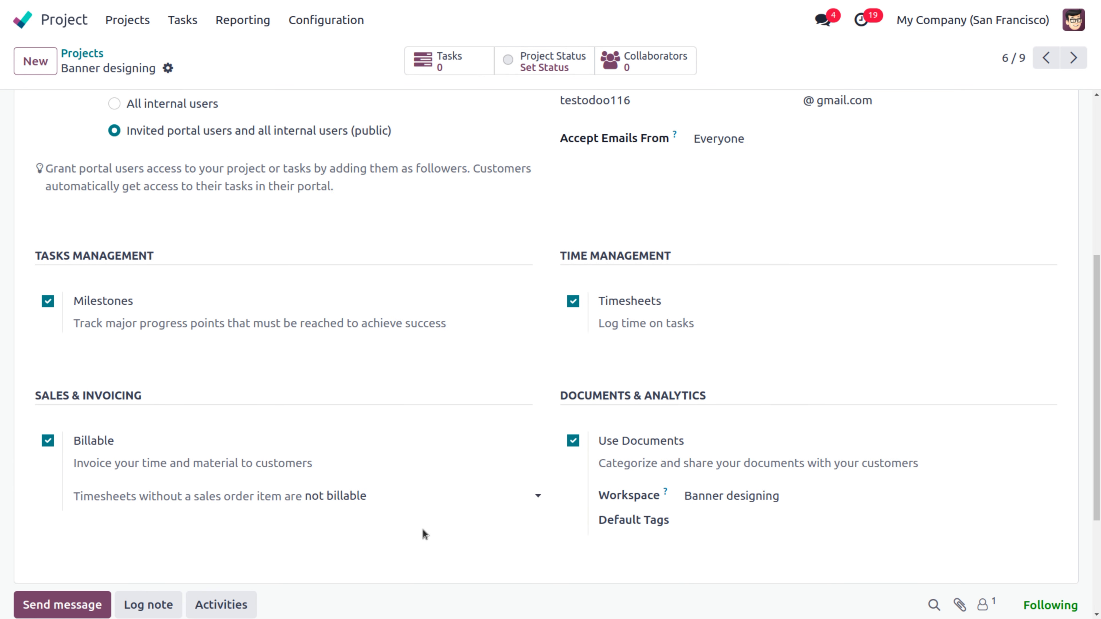
pyautogui.scroll(6, 410, 461)
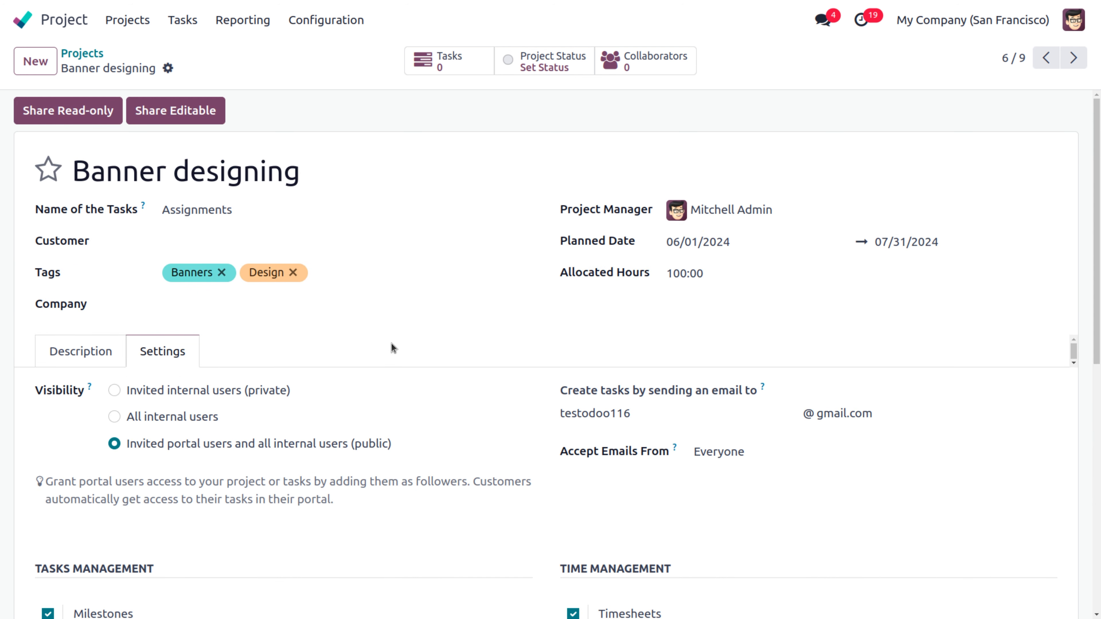
pyautogui.scroll(-5, 374, 354)
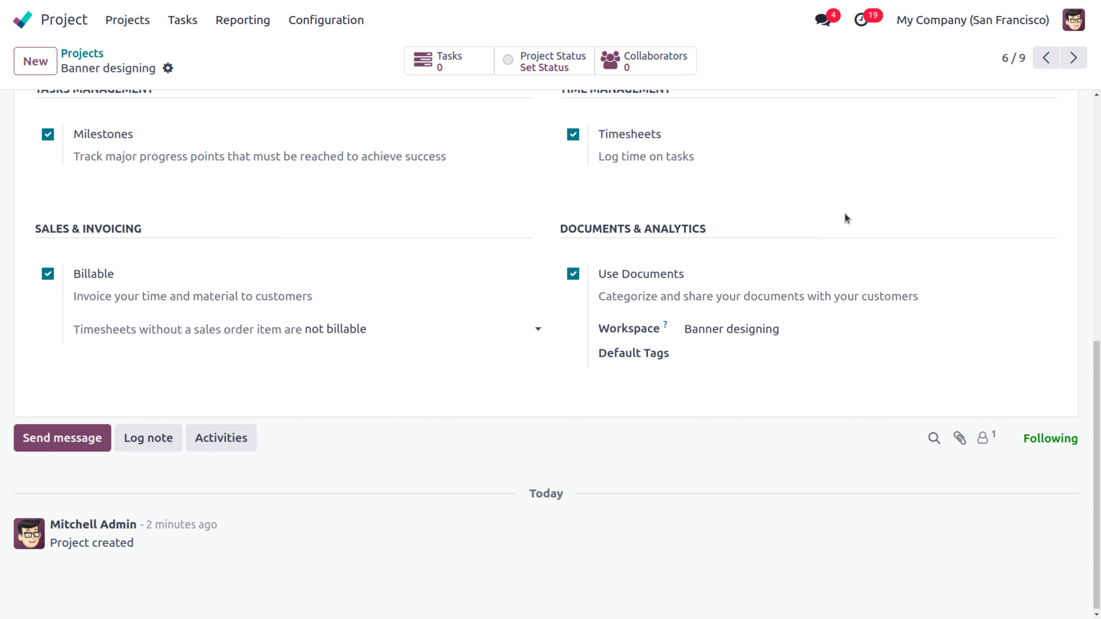
pyautogui.scroll(5, 844, 213)
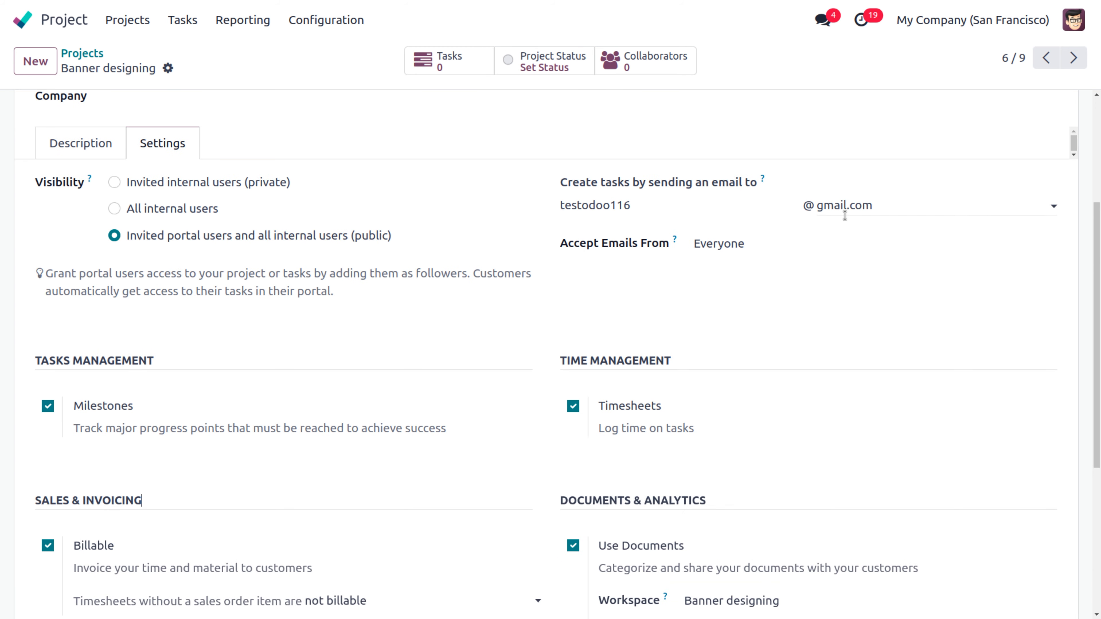
# Step: Add a Design default document tag in a new Designing category
pyautogui.doubleClick(567, 360)
pyautogui.rightClick(735, 360)
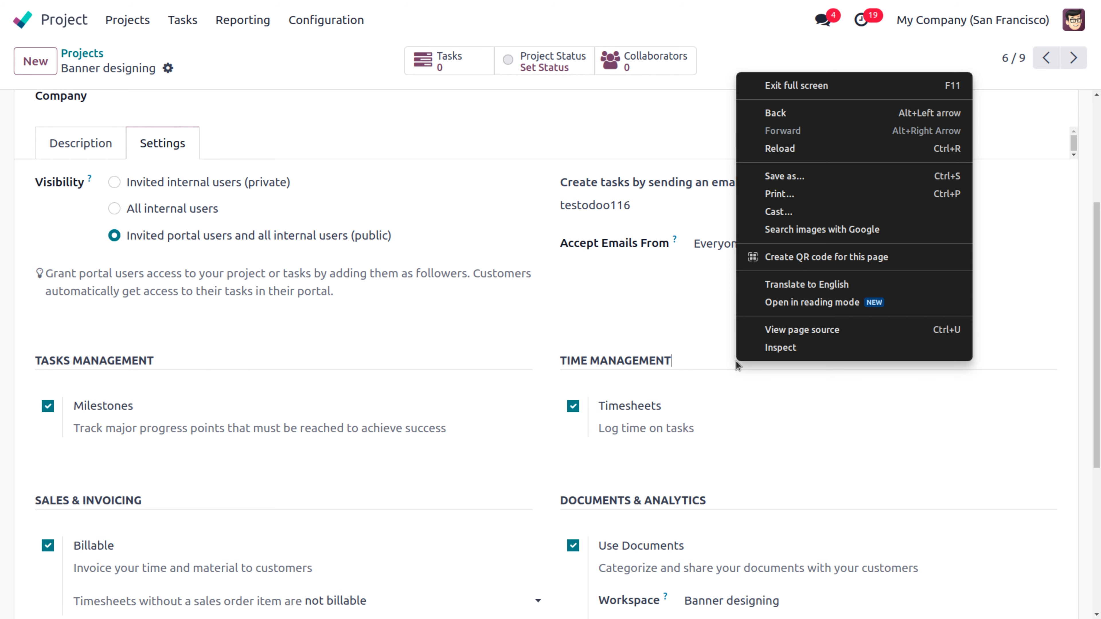
pyautogui.click(735, 361)
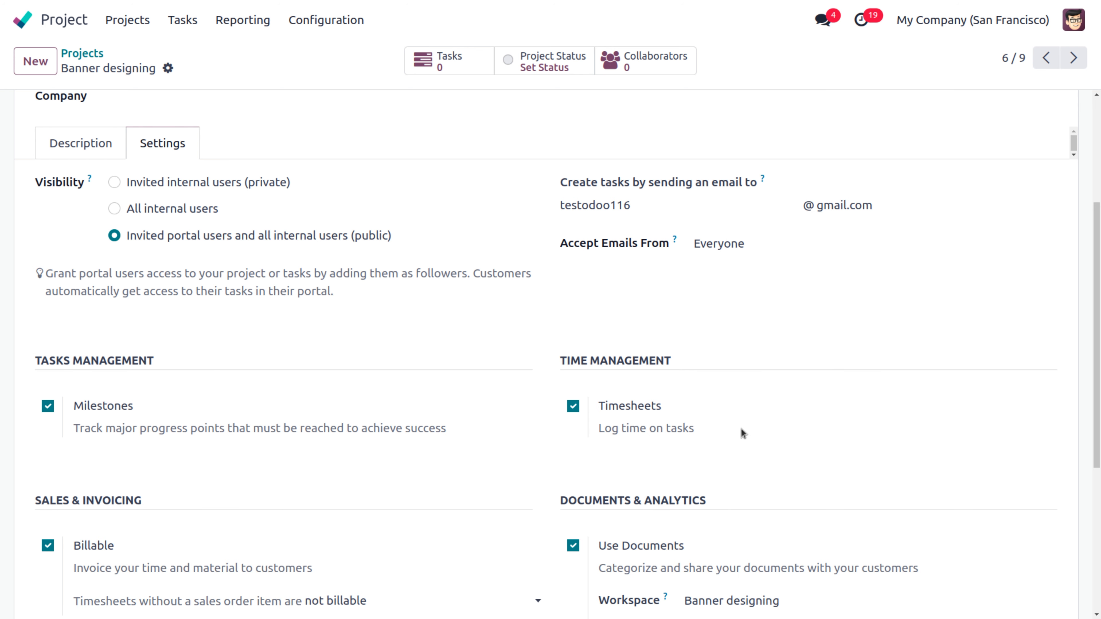
pyautogui.scroll(-5, 741, 428)
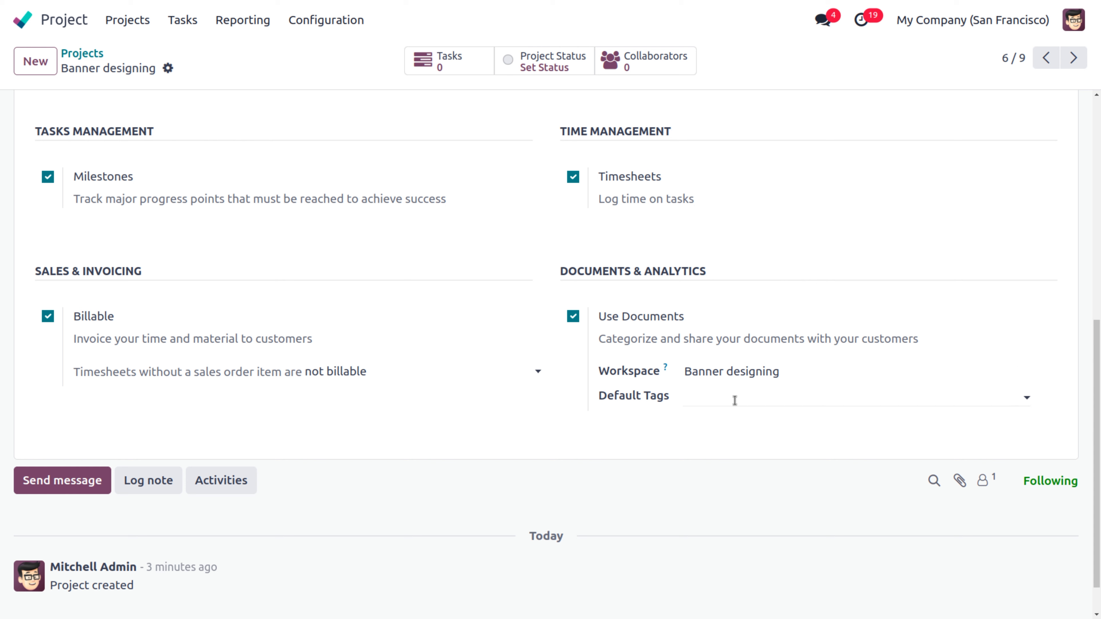
pyautogui.click(735, 399)
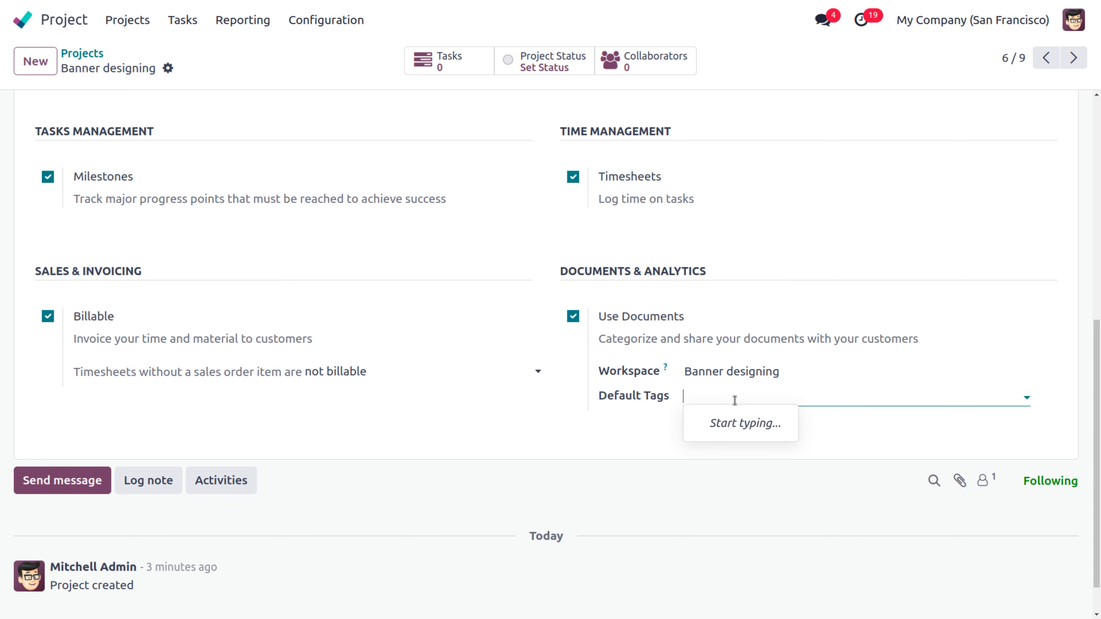
pyautogui.write('Design')
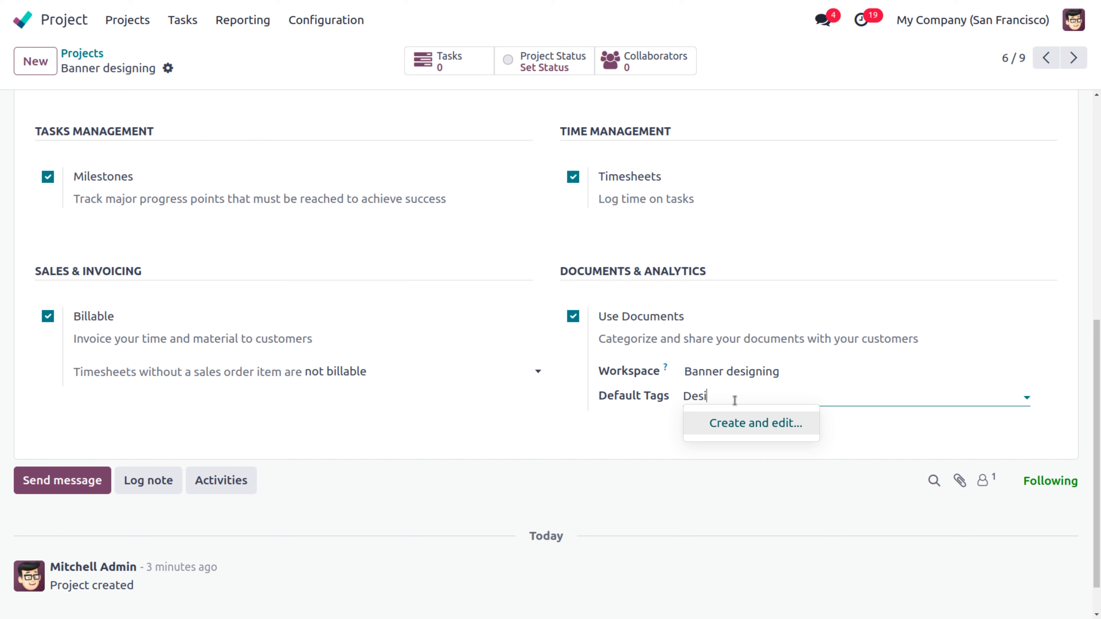
pyautogui.click(744, 420)
pyautogui.click(342, 343)
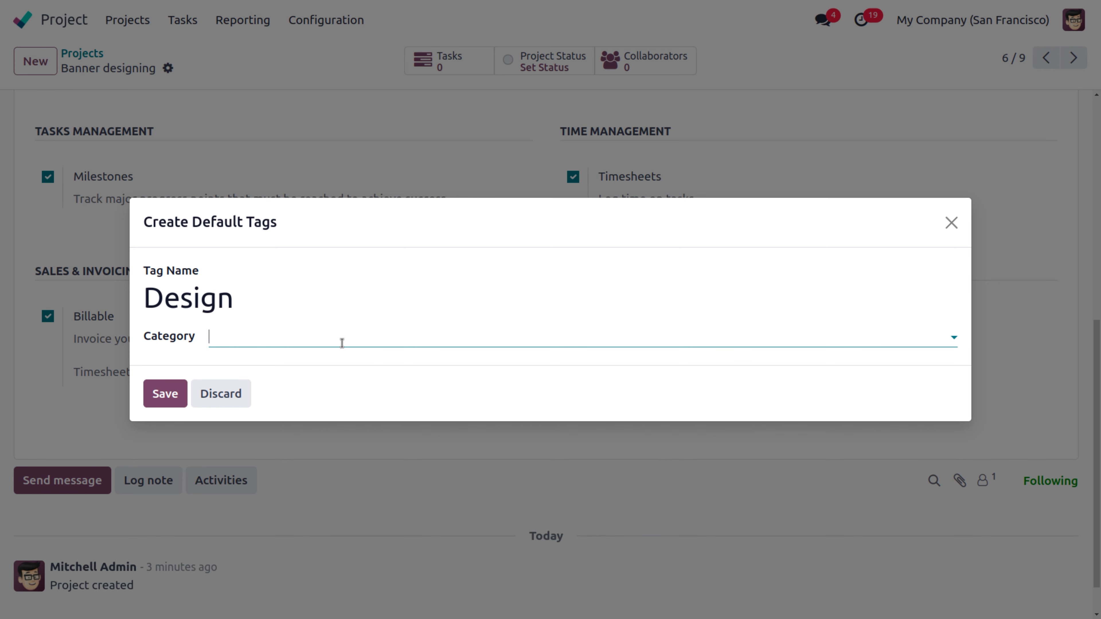
pyautogui.write('D')
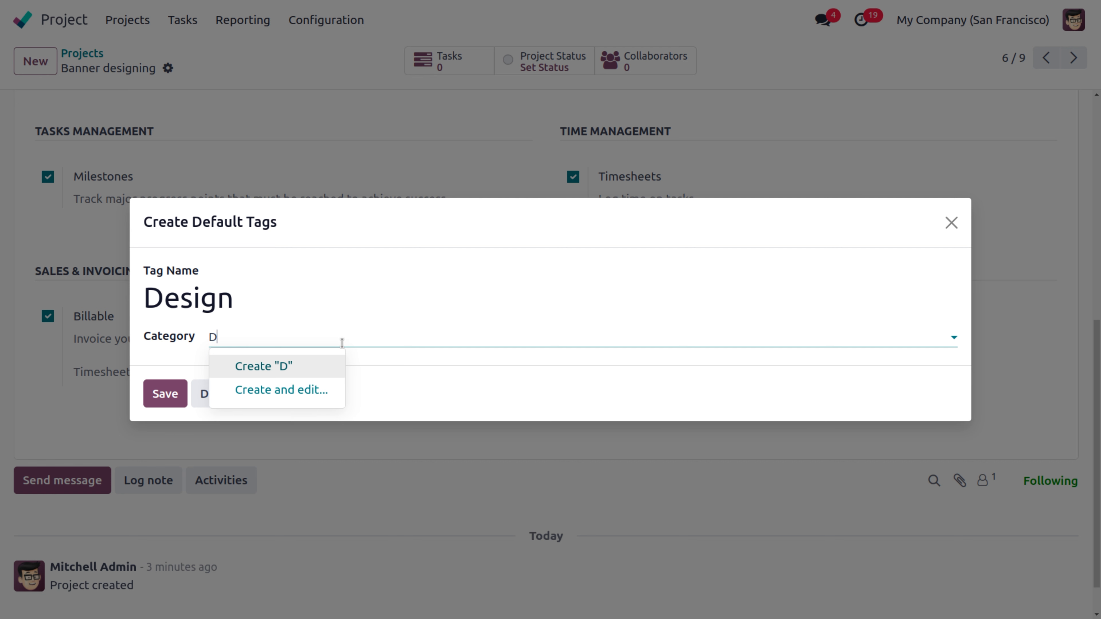
pyautogui.write('esigning')
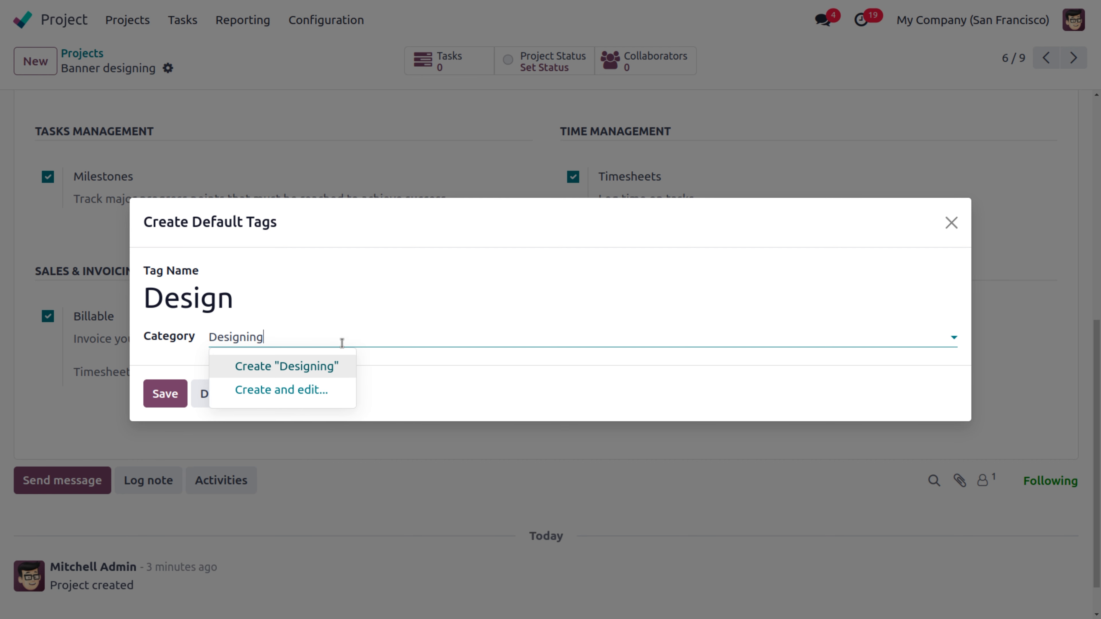
pyautogui.click(282, 367)
pyautogui.click(167, 392)
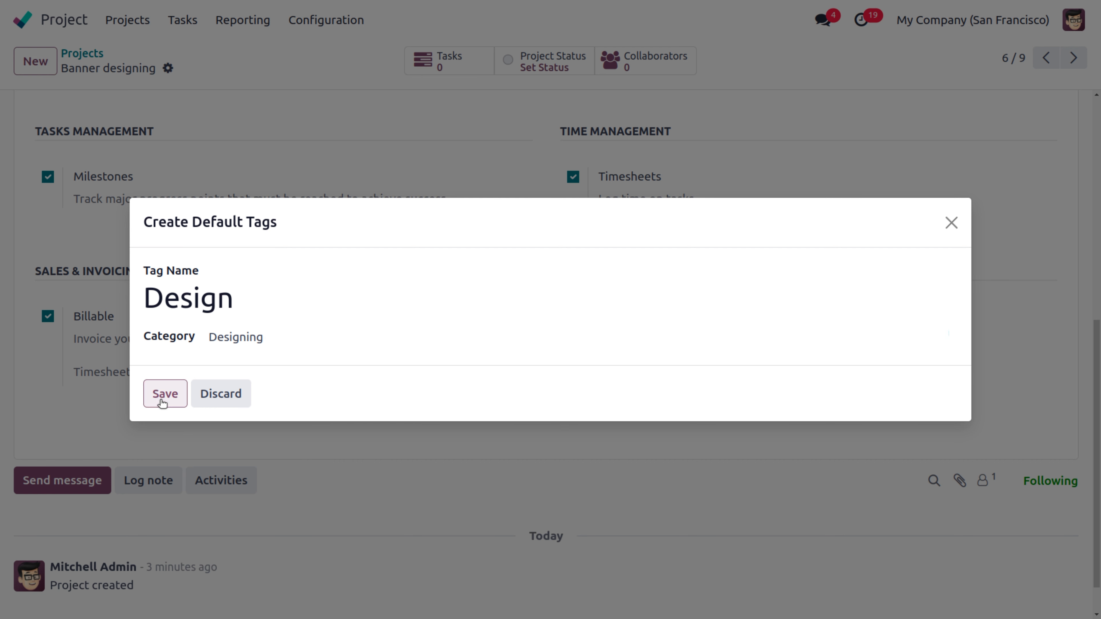
# Step: Add a Banner default tag in the Designing category and save the project
pyautogui.click(868, 396)
pyautogui.write('Bann')
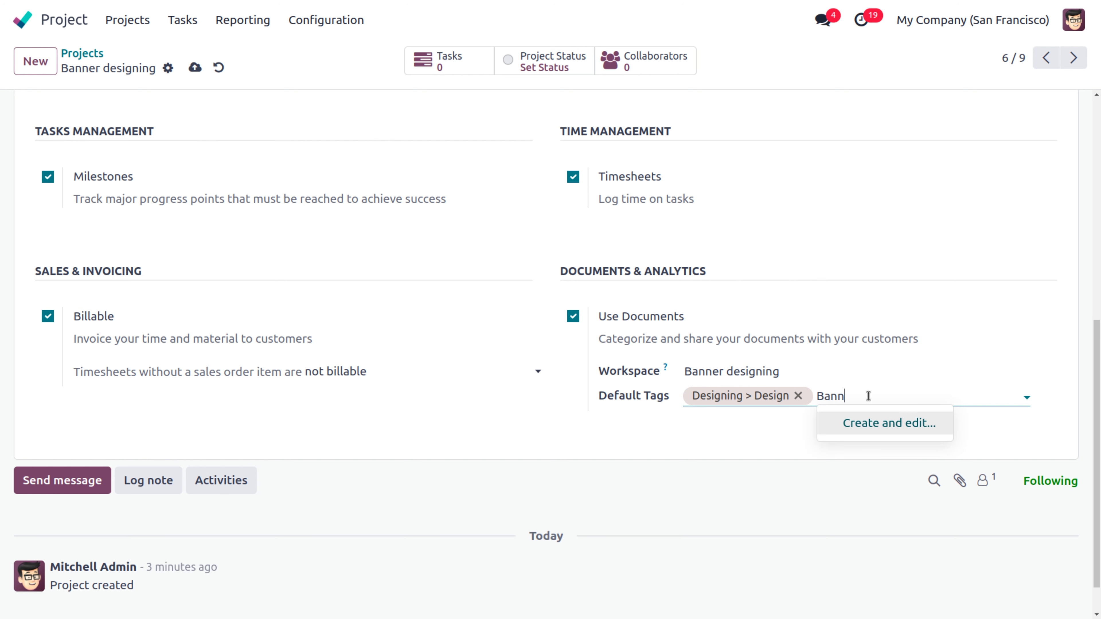
pyautogui.write('er')
pyautogui.click(865, 423)
pyautogui.click(251, 339)
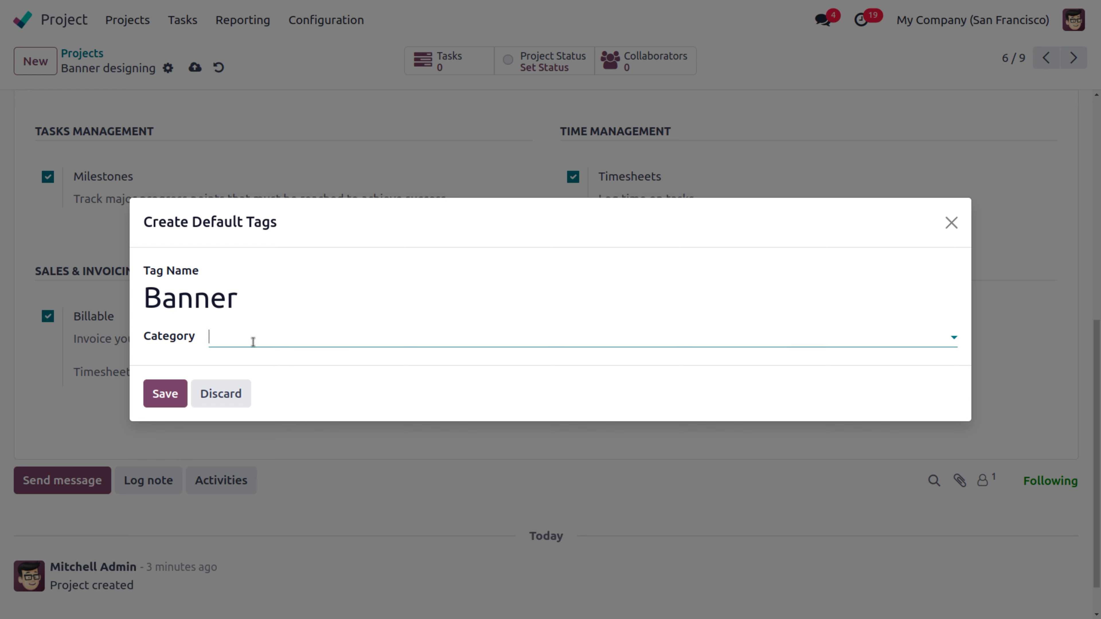
pyautogui.click(299, 369)
pyautogui.click(174, 395)
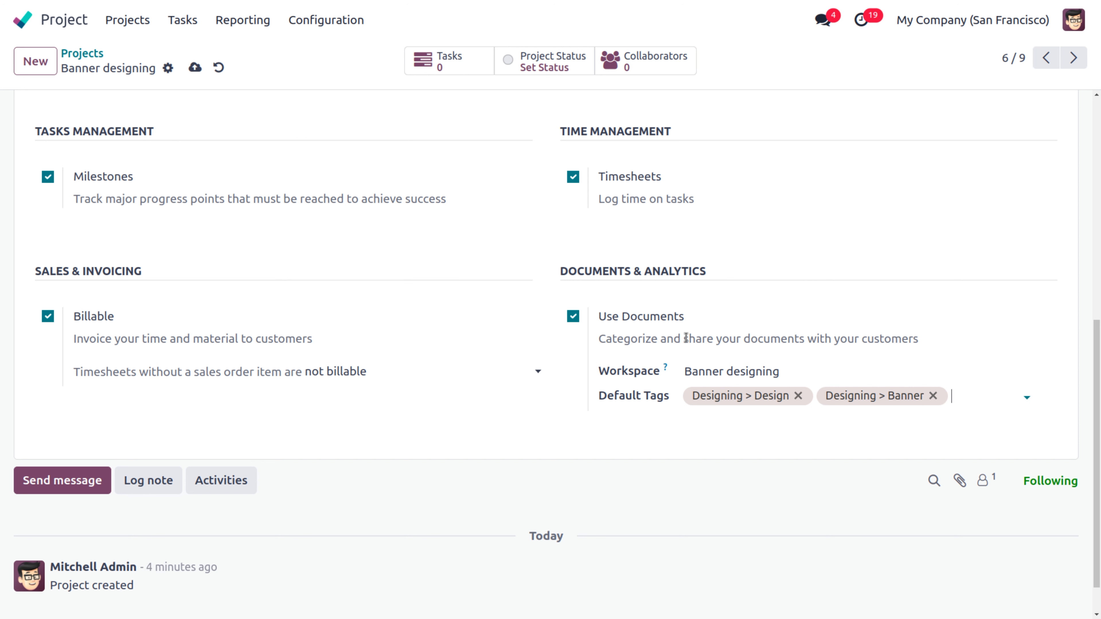
pyautogui.click(196, 68)
# Step: Open the Accounting app's Configuration > Settings page
pyautogui.click(23, 21)
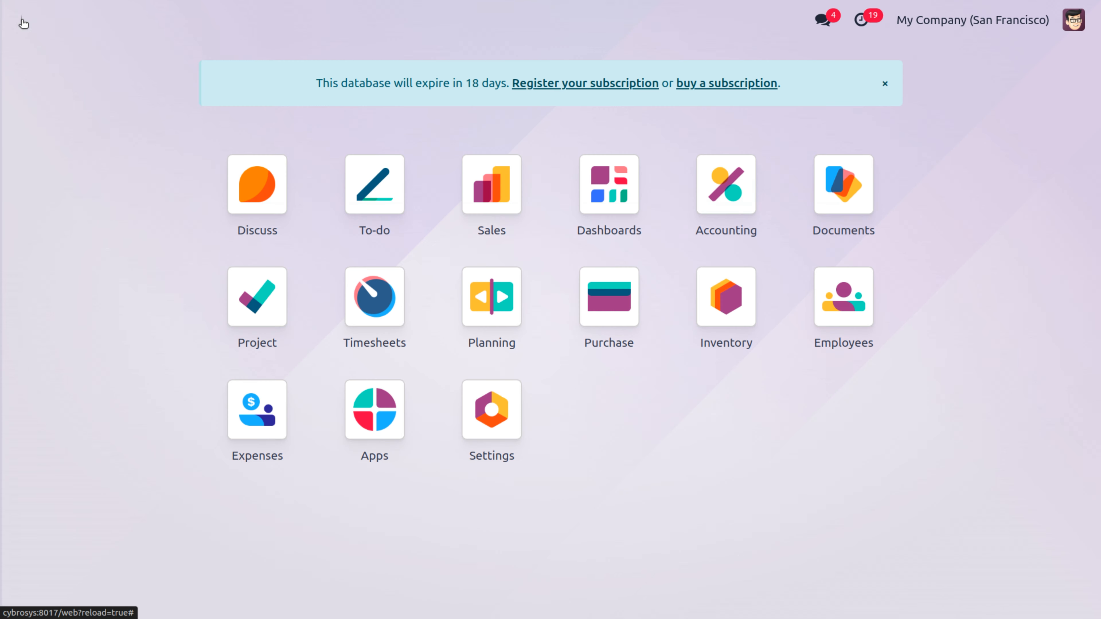
pyautogui.write('acc')
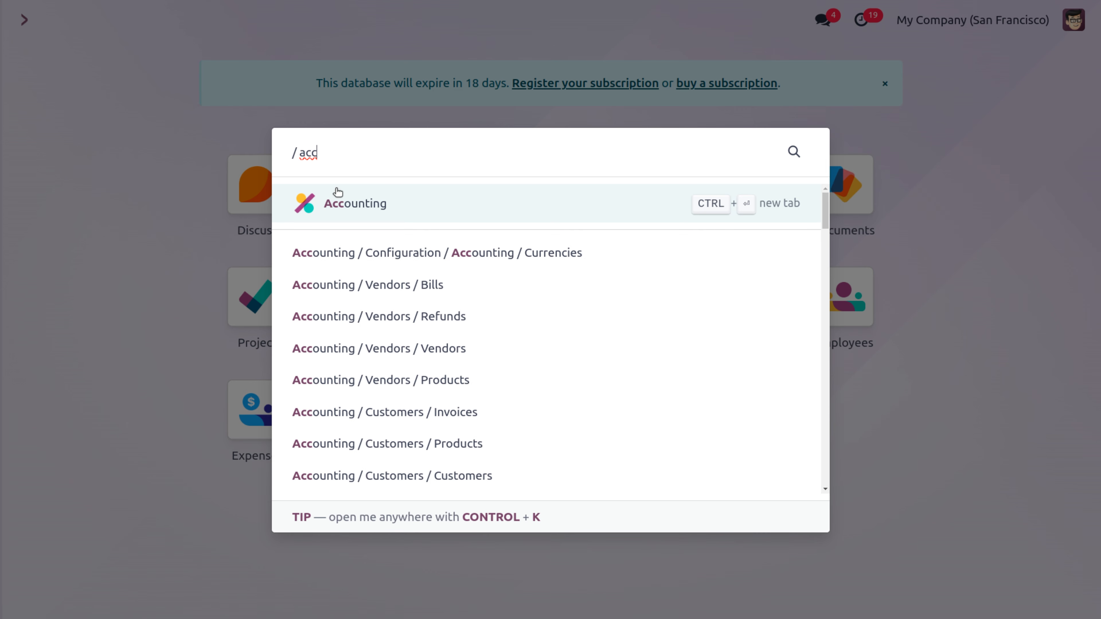
pyautogui.click(338, 192)
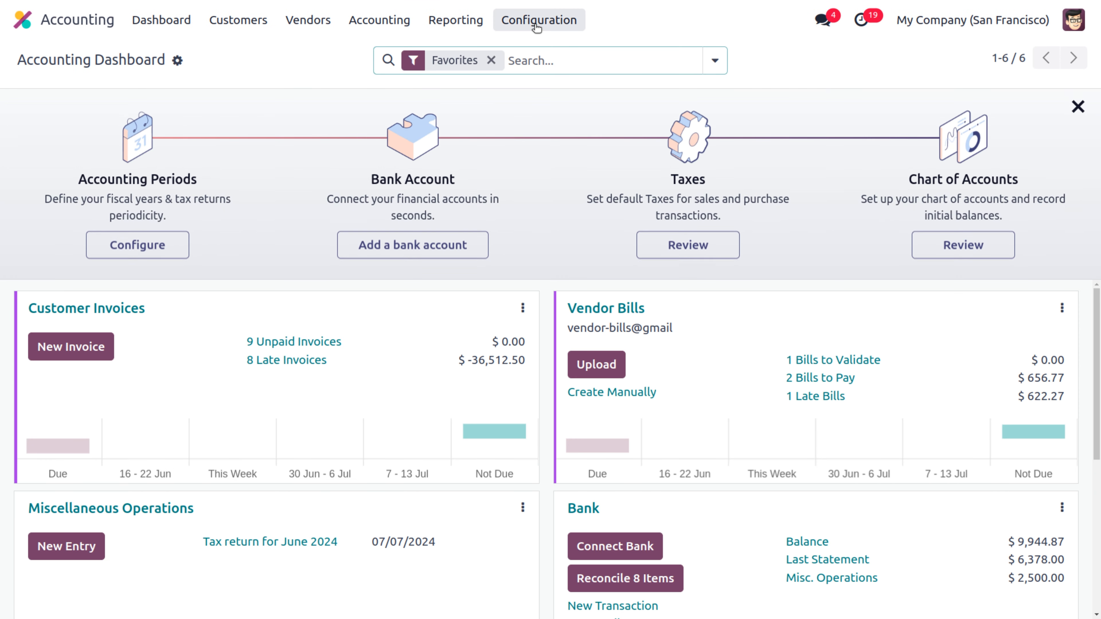
pyautogui.click(537, 26)
pyautogui.click(542, 53)
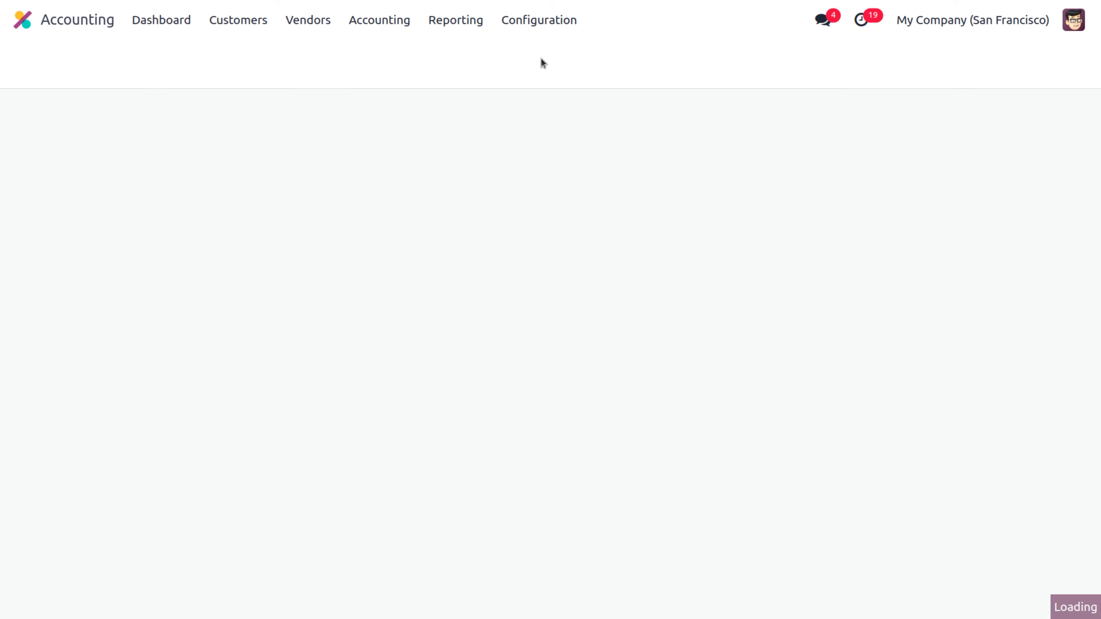
pyautogui.scroll(-10, 635, 243)
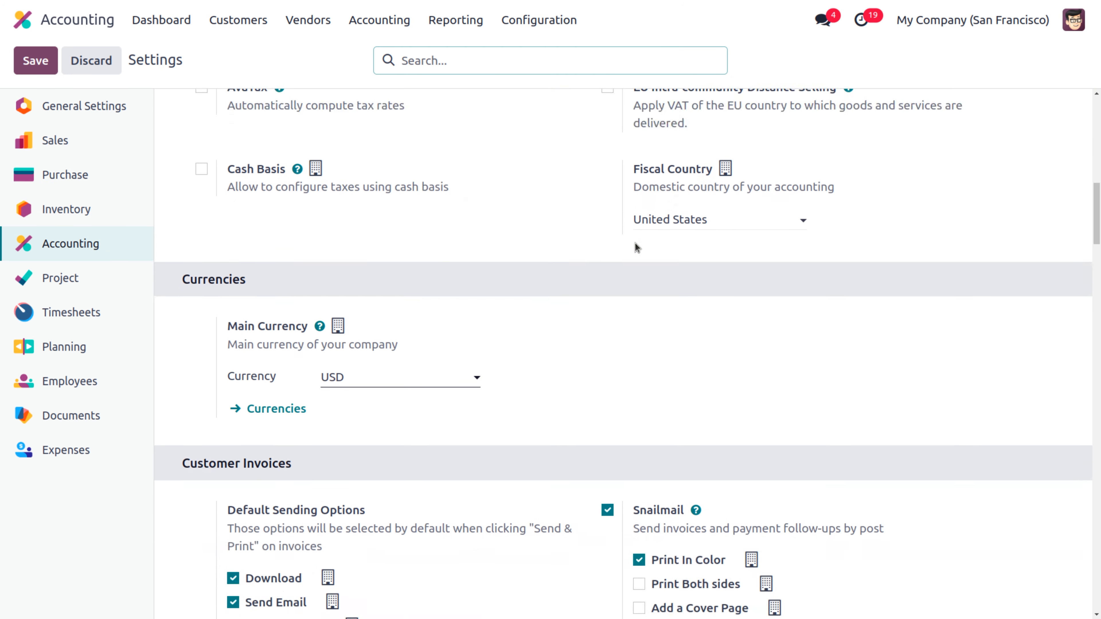
pyautogui.scroll(-15, 635, 248)
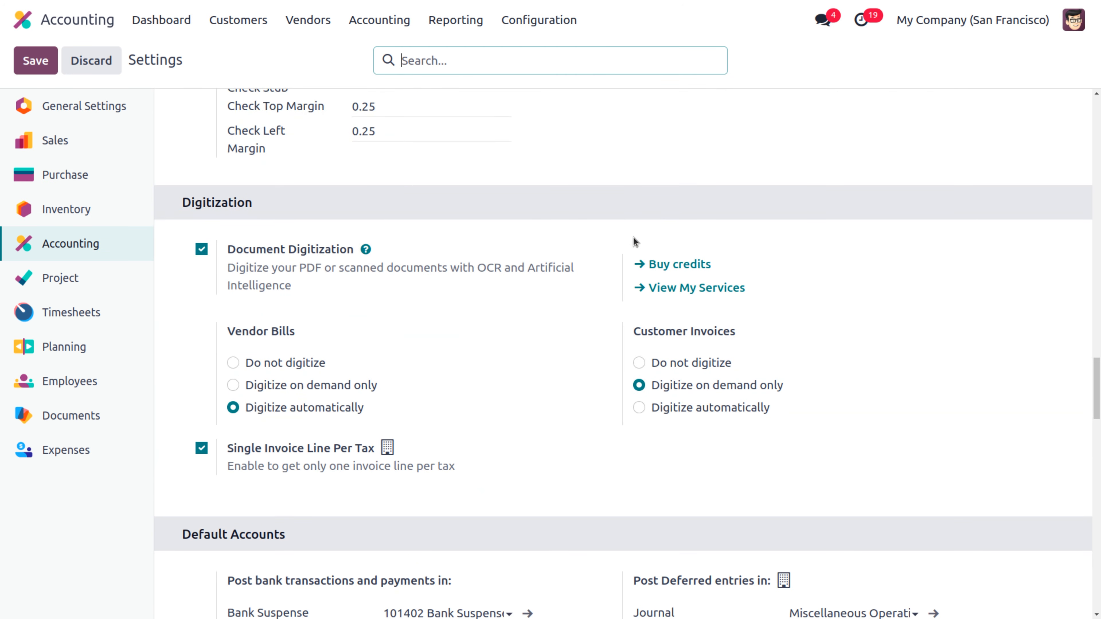
pyautogui.scroll(-15, 633, 237)
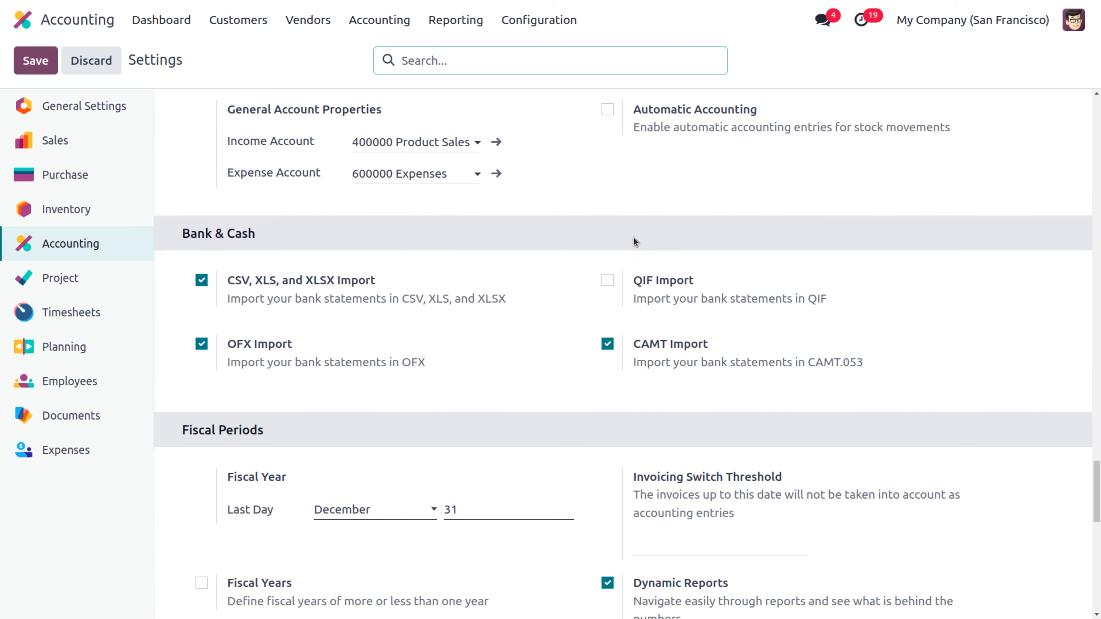
pyautogui.scroll(-10, 633, 236)
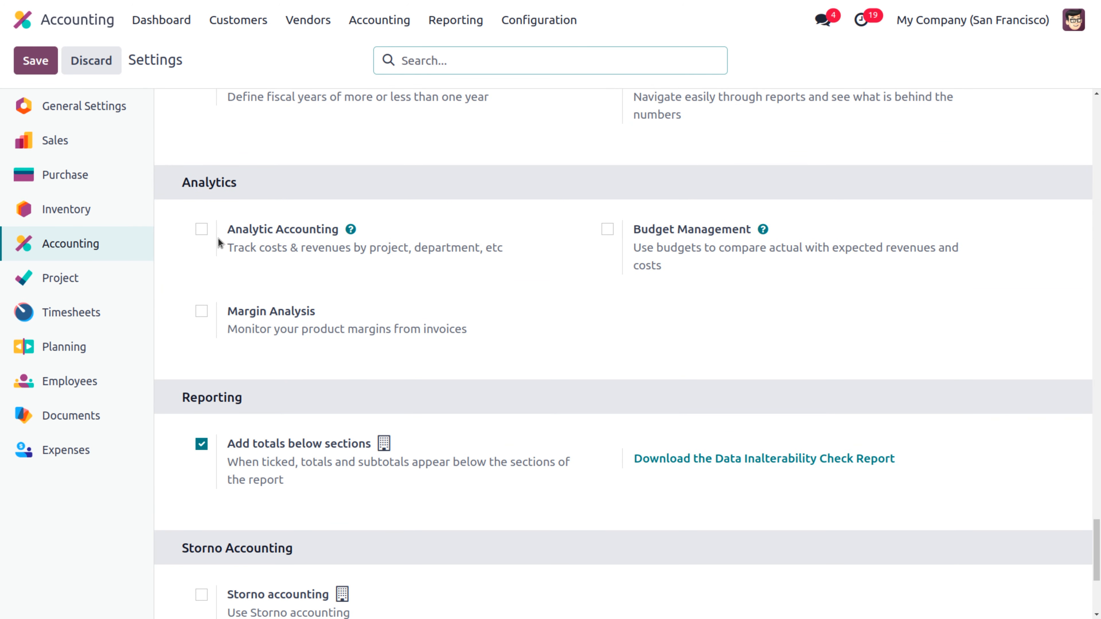
# Step: Enable Analytic Accounting and Budget Management, save, and return to the apps list
pyautogui.click(201, 229)
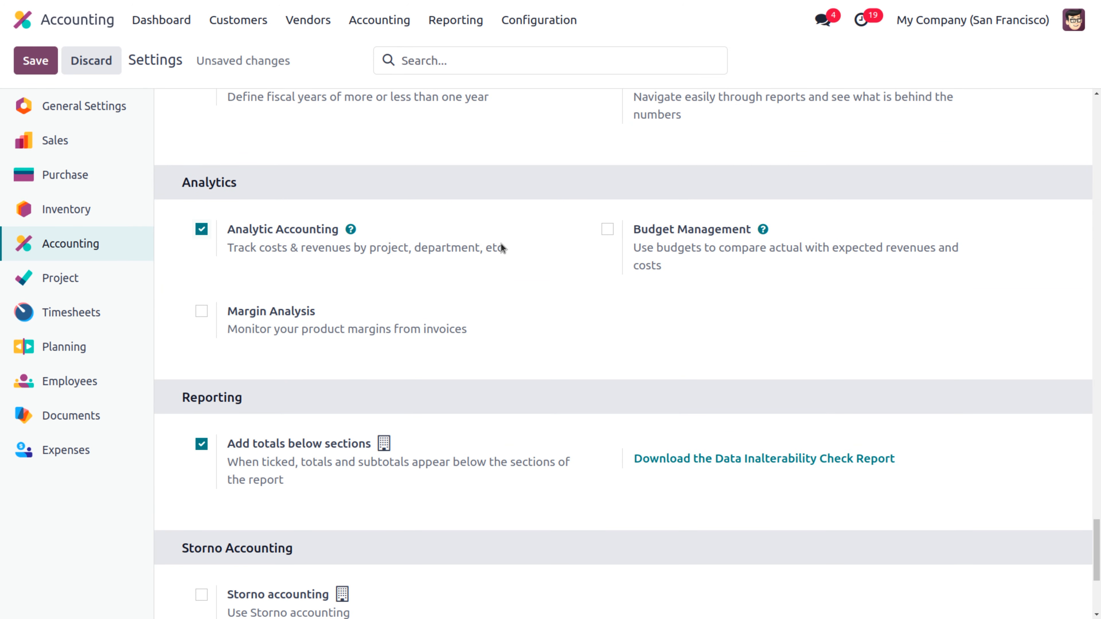
pyautogui.click(607, 229)
pyautogui.click(44, 70)
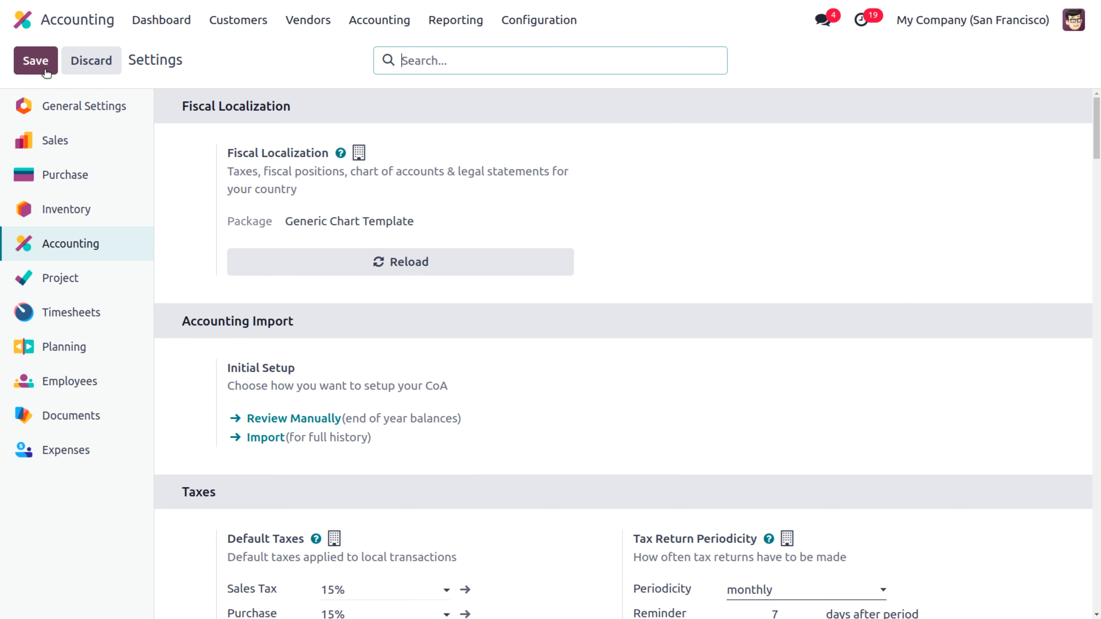
pyautogui.click(23, 27)
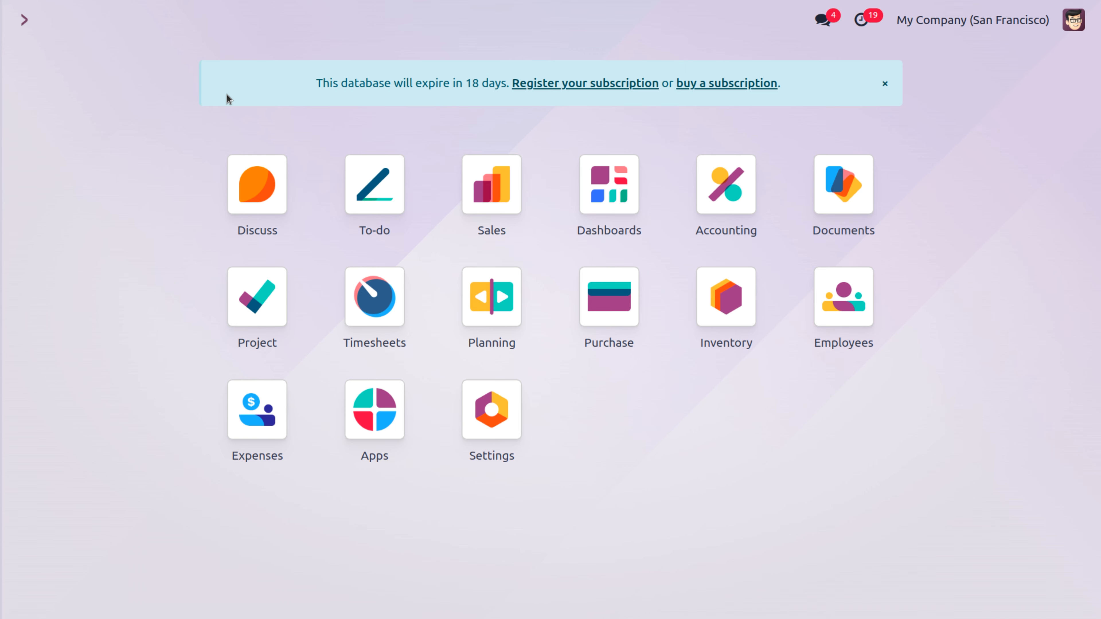
# Step: Check the Banner designing analytic account on the project's Settings tab, then go back to Projects
pyautogui.click(264, 308)
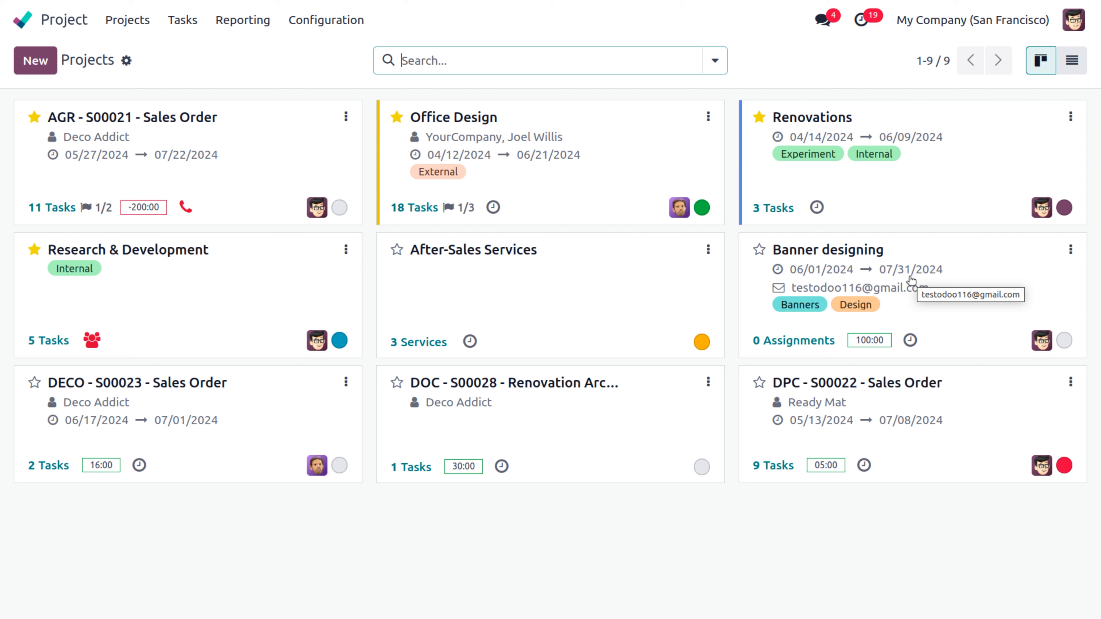
pyautogui.click(1070, 250)
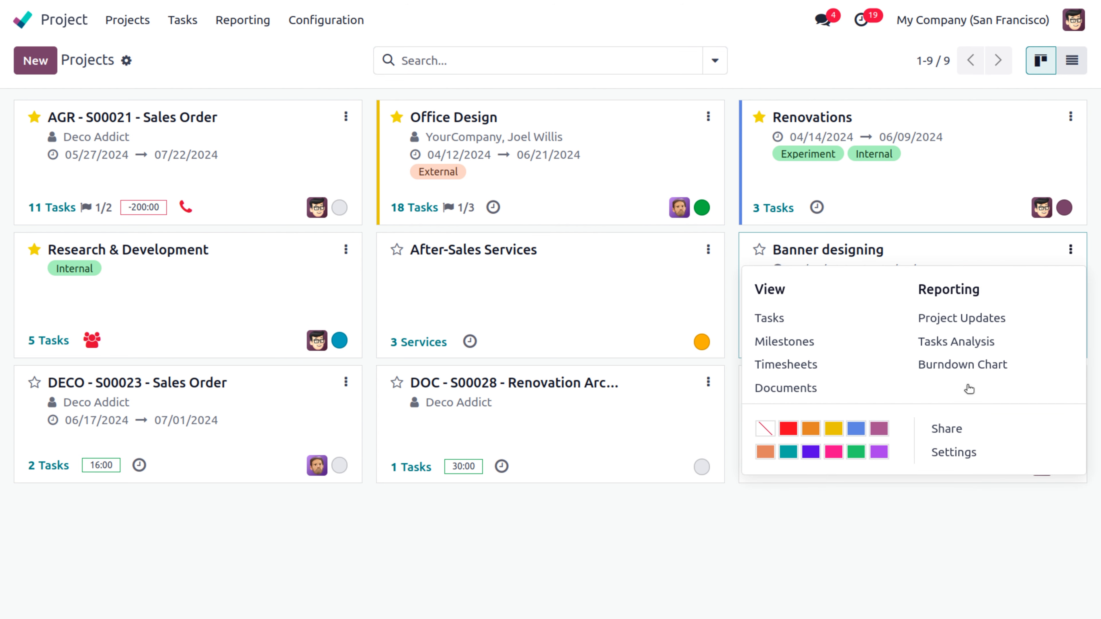
pyautogui.click(960, 452)
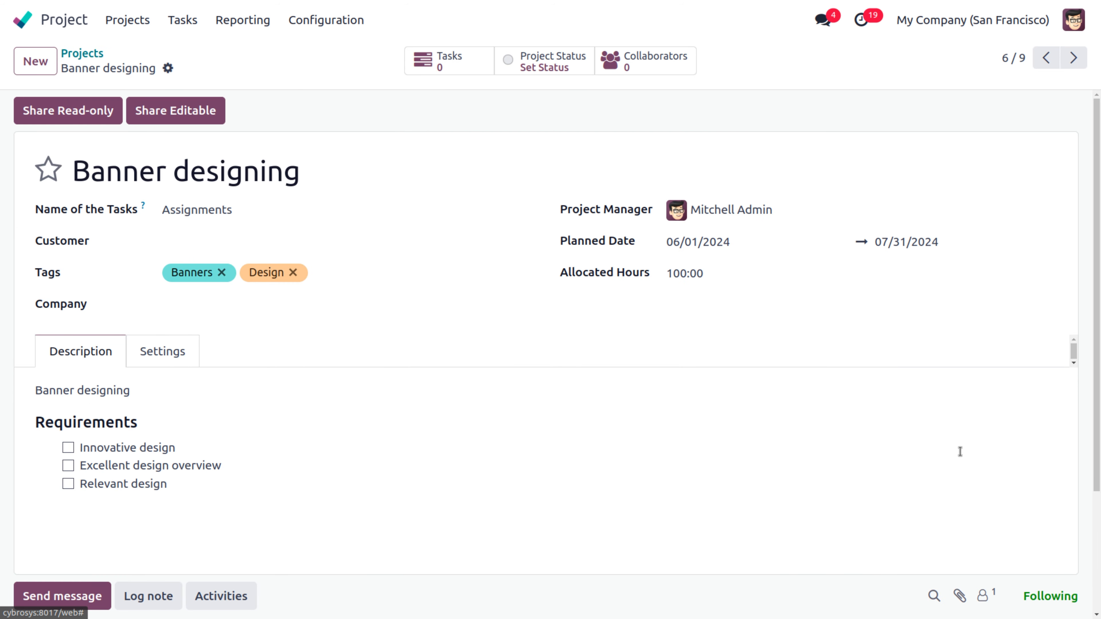
pyautogui.click(182, 351)
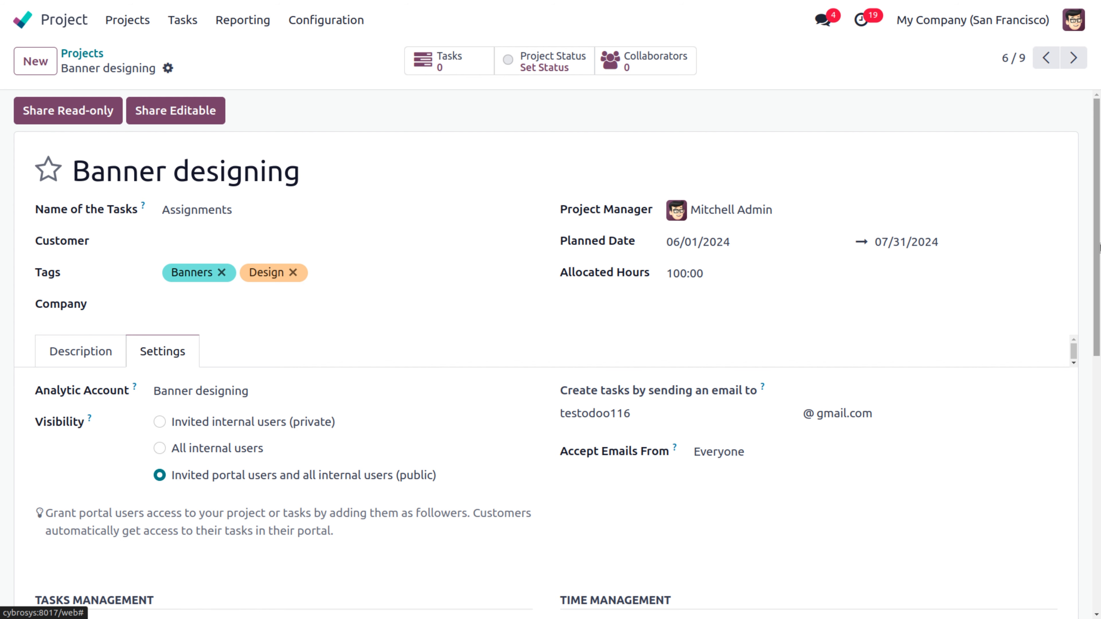
pyautogui.moveTo(1099, 250); pyautogui.dragTo(1098, 420)
pyautogui.scroll(8, 475, 166)
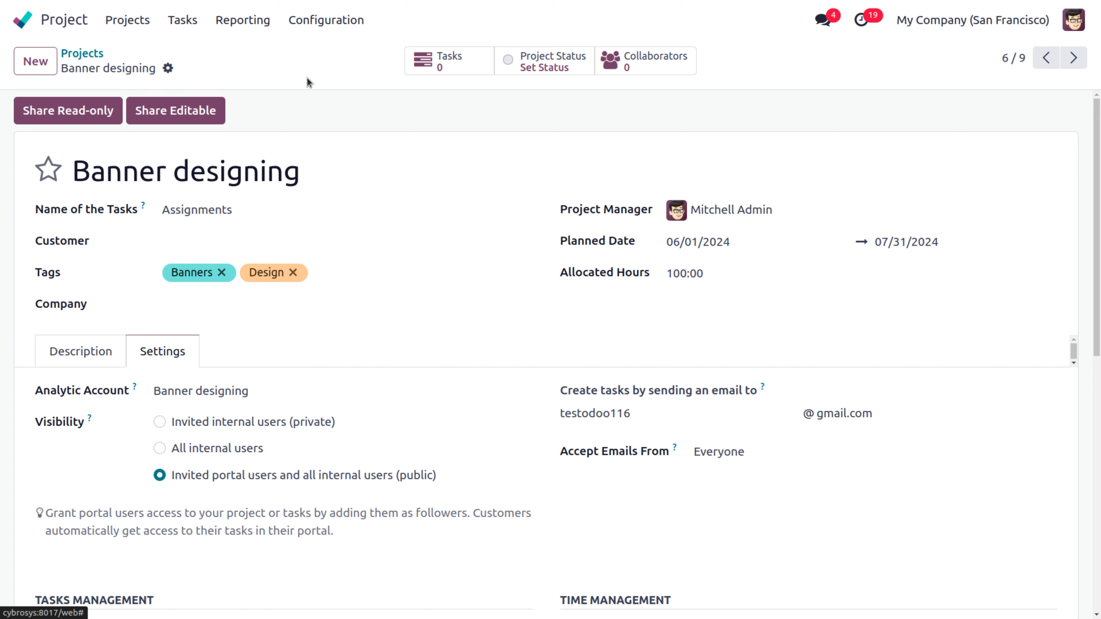
pyautogui.click(126, 20)
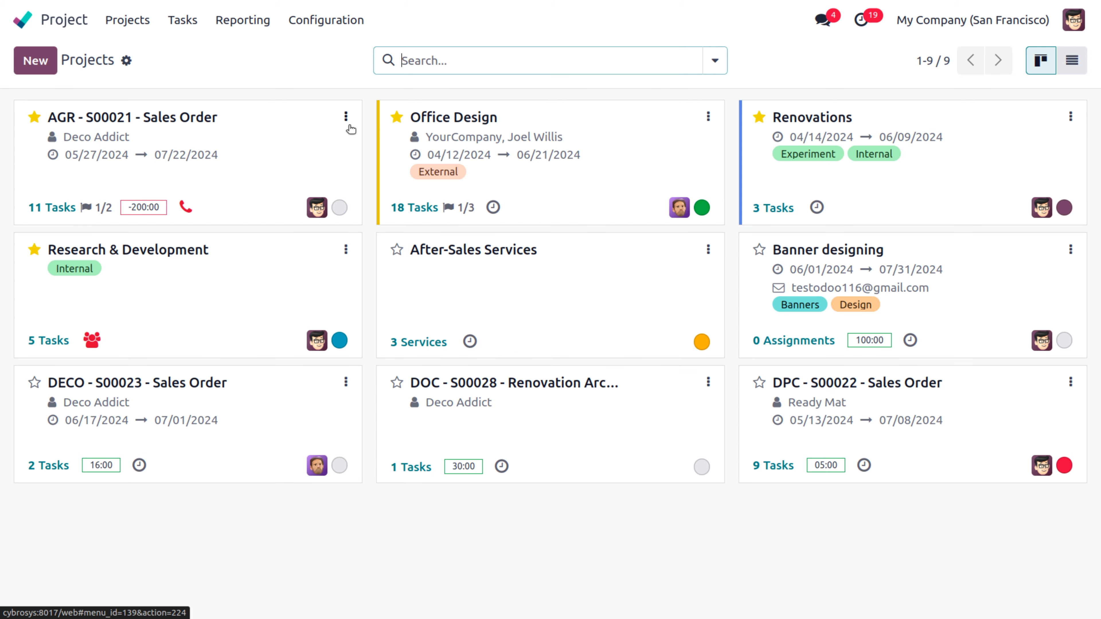
# Step: Apply the Design kanban example stages (New Request, Design, Client Review, Handoff) to Banner designing
pyautogui.click(819, 255)
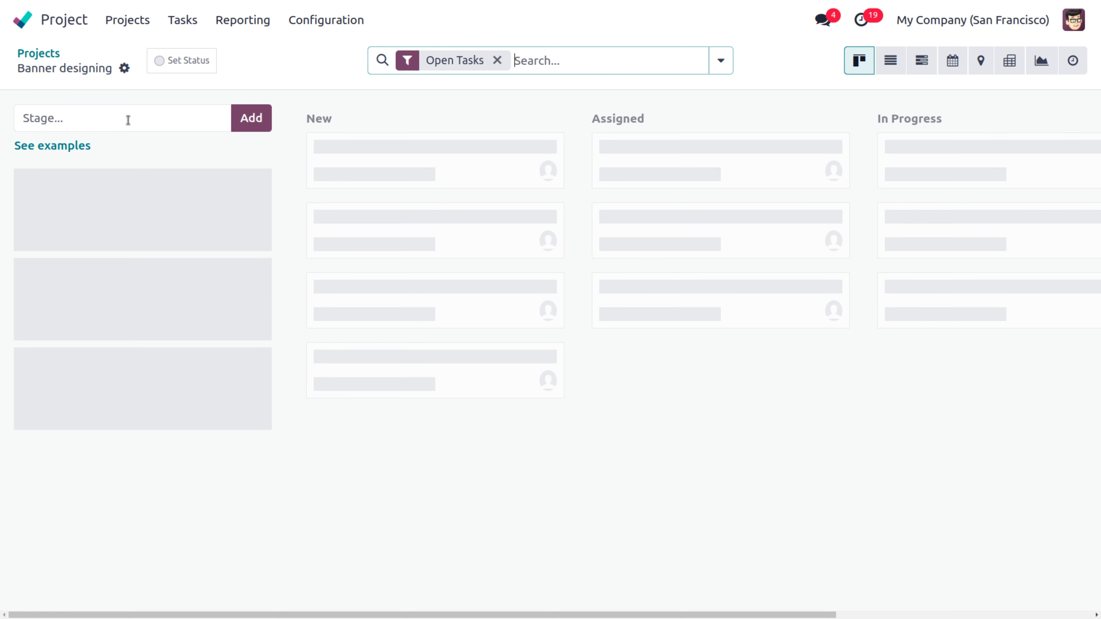
pyautogui.click(46, 150)
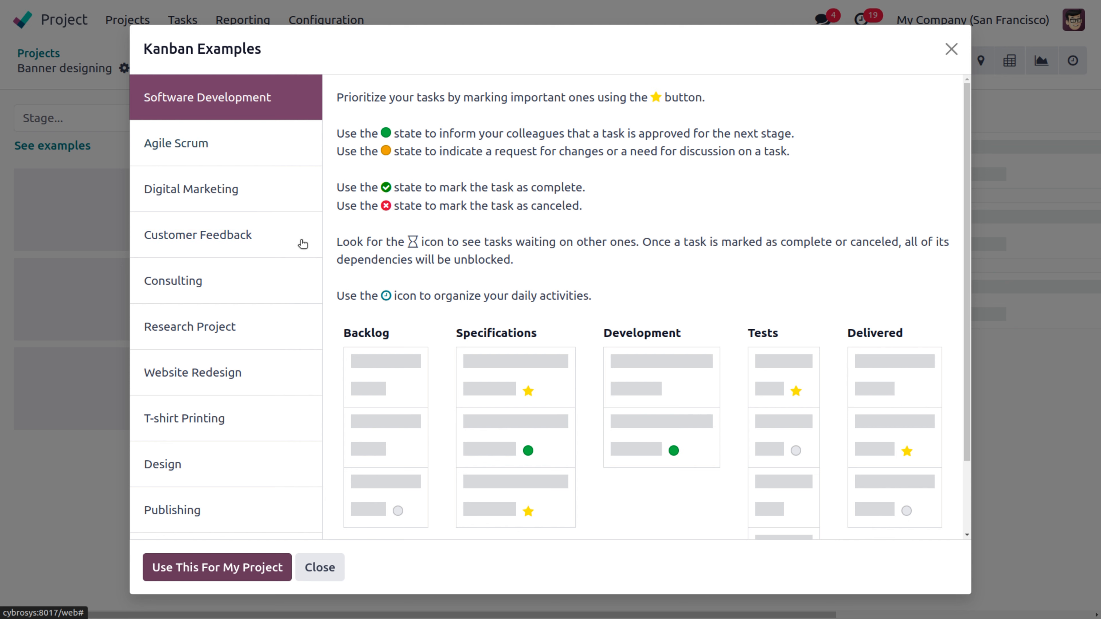
pyautogui.click(179, 376)
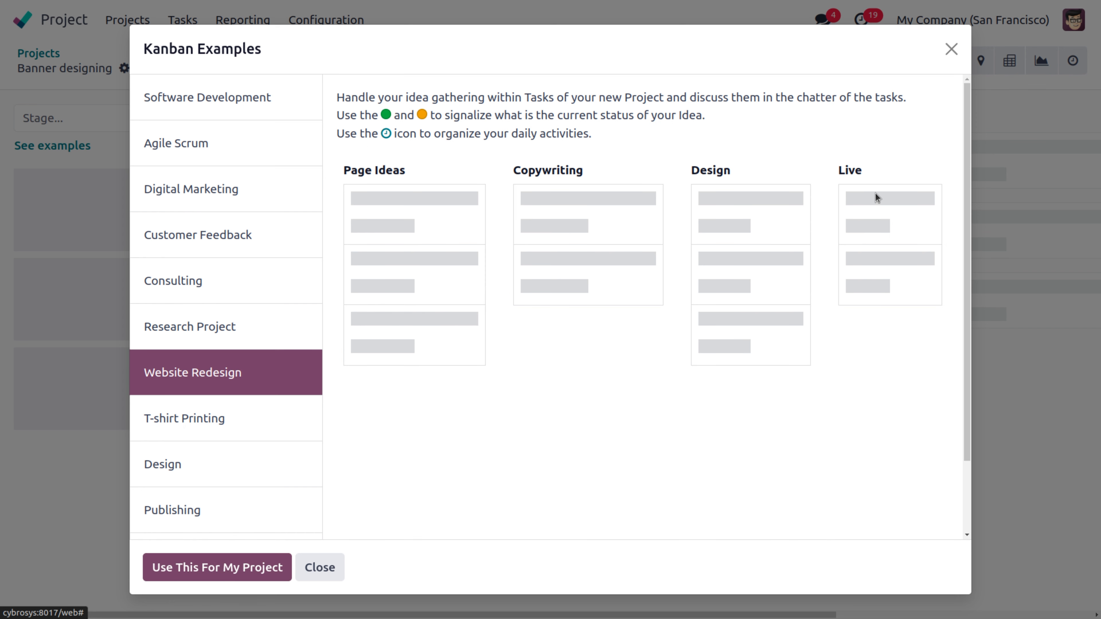
pyautogui.click(163, 466)
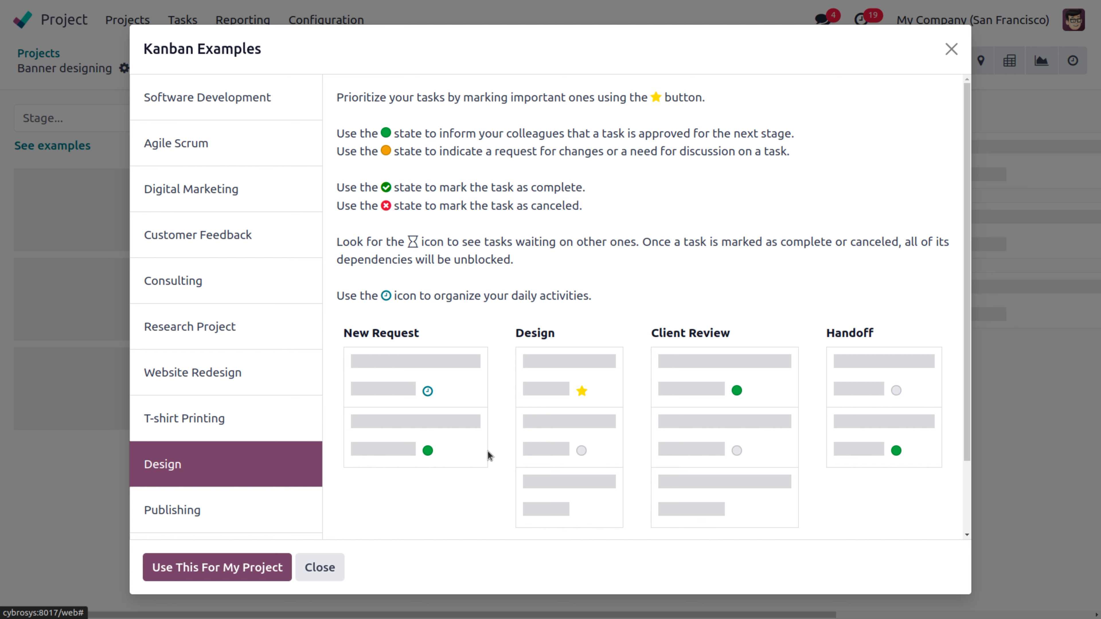
pyautogui.click(187, 579)
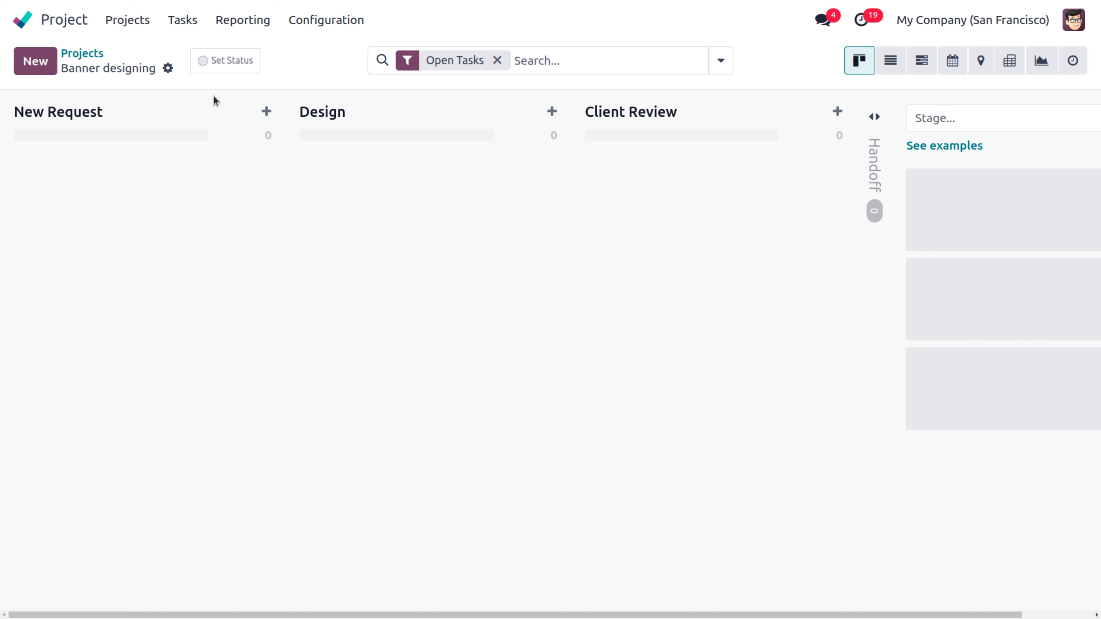
# Step: Add a 'Design prospect Meeting' task in New Request, assigned to the matching user
pyautogui.click(266, 112)
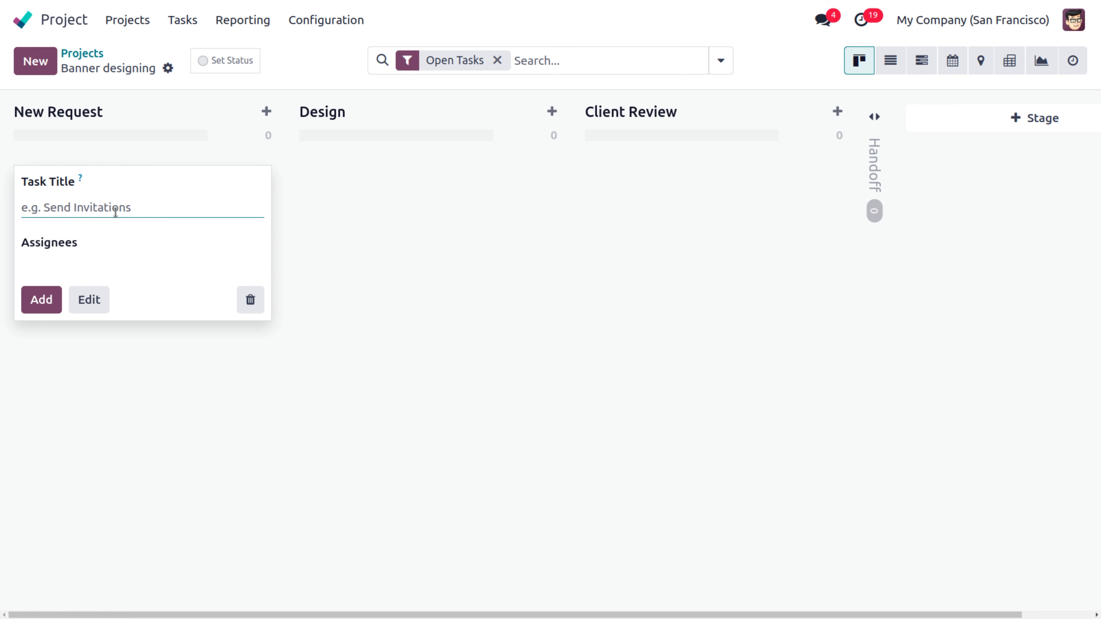
pyautogui.write('Design pr')
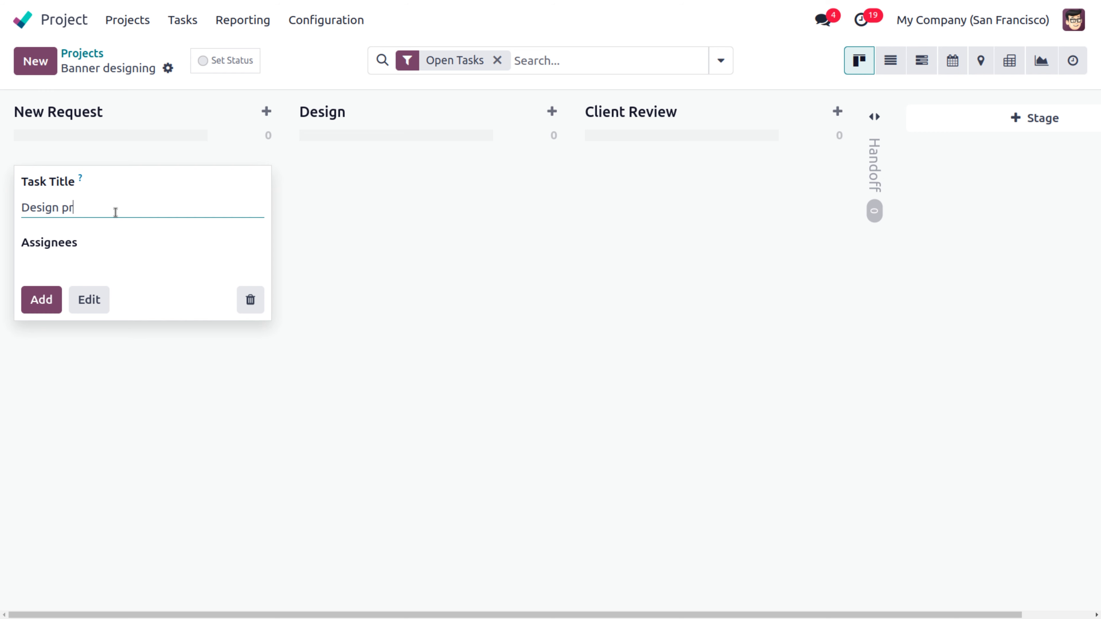
pyautogui.write('ospect Meetin')
pyautogui.write('g')
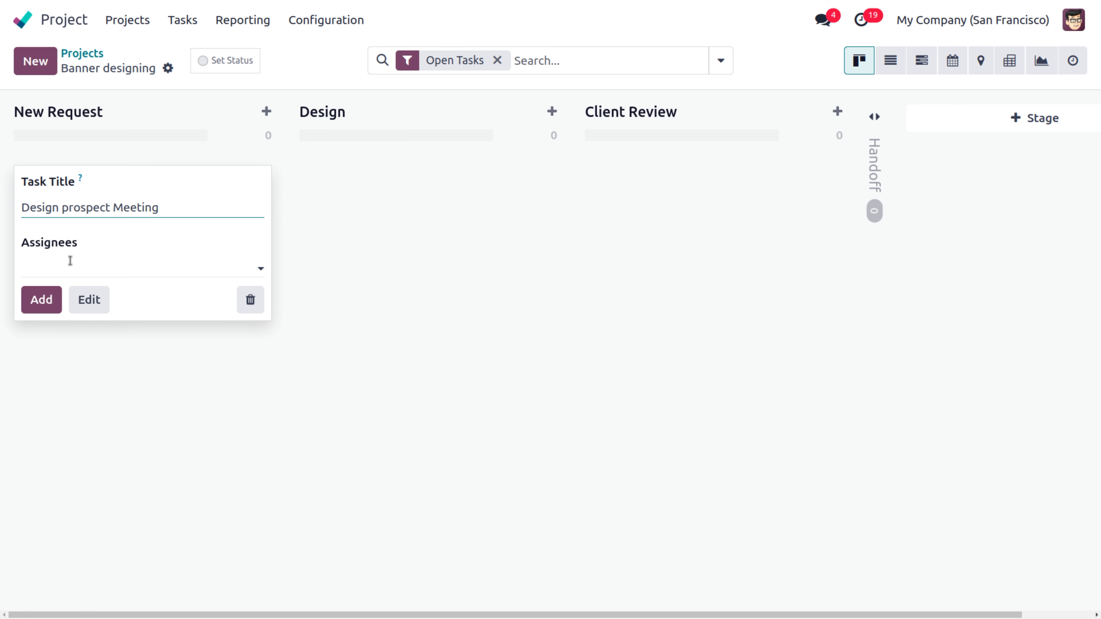
pyautogui.click(71, 265)
pyautogui.write('mitc')
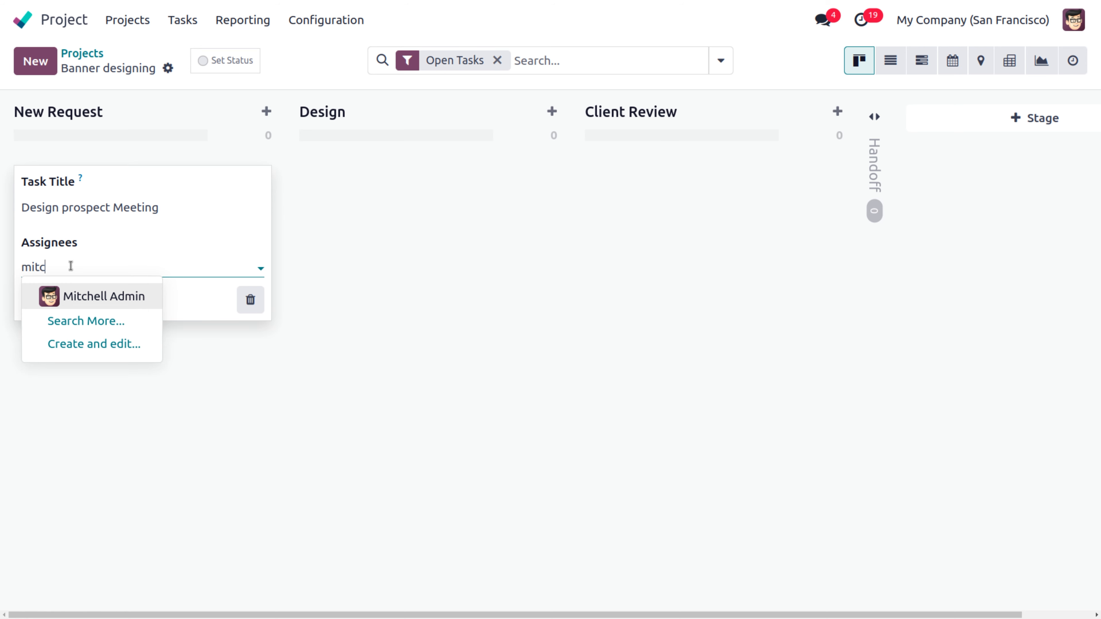
pyautogui.click(85, 299)
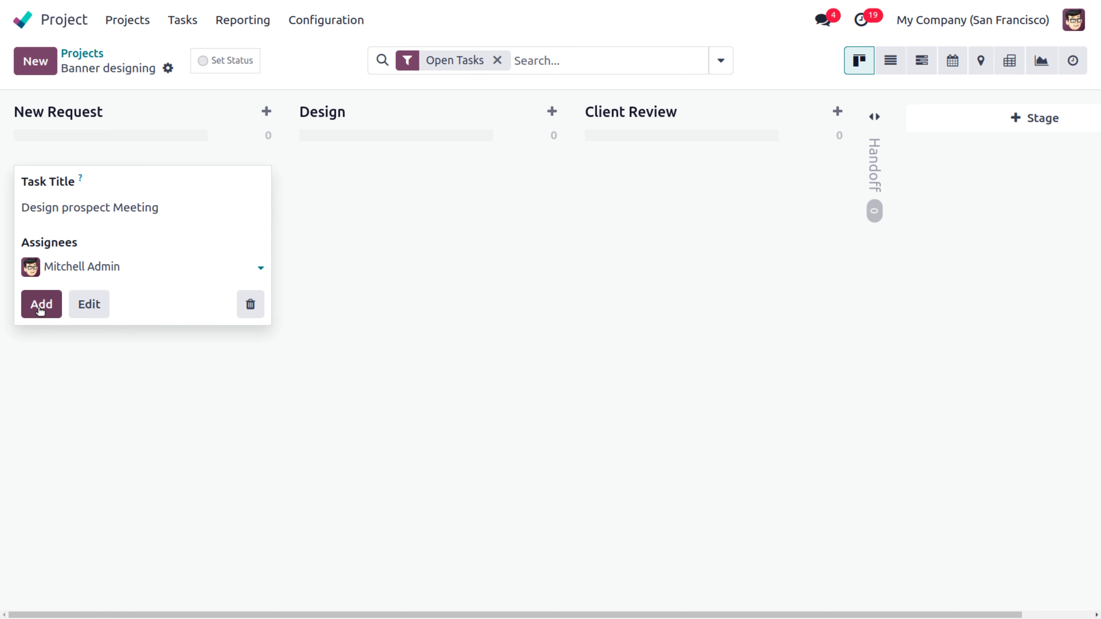
pyautogui.click(36, 306)
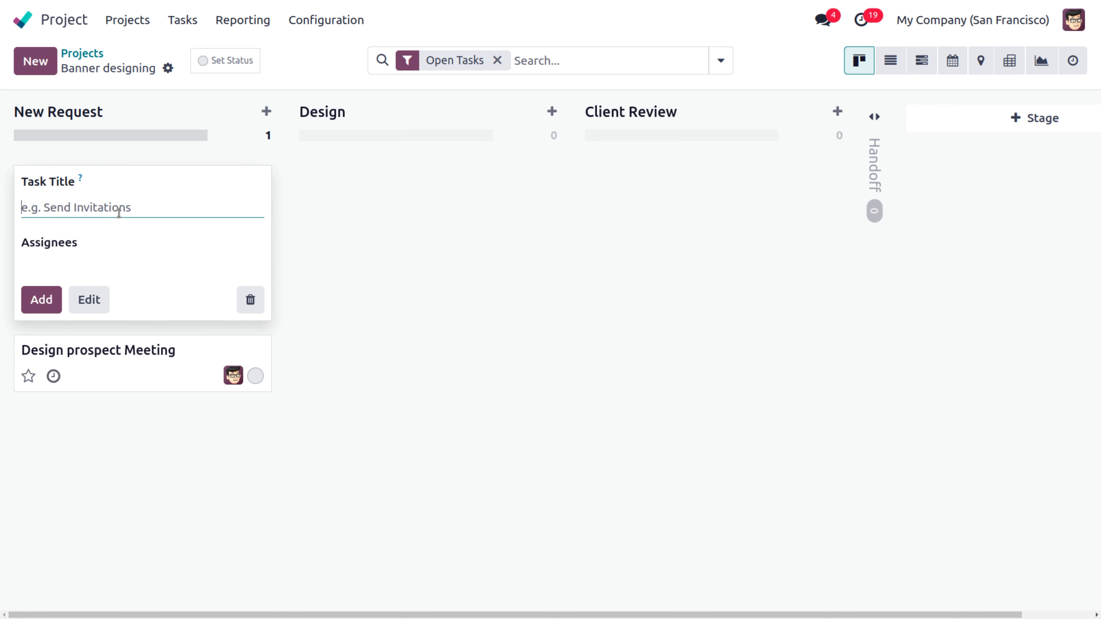
# Step: Add a 'Gathering Documents' task with the same user as assignee
pyautogui.write('g')
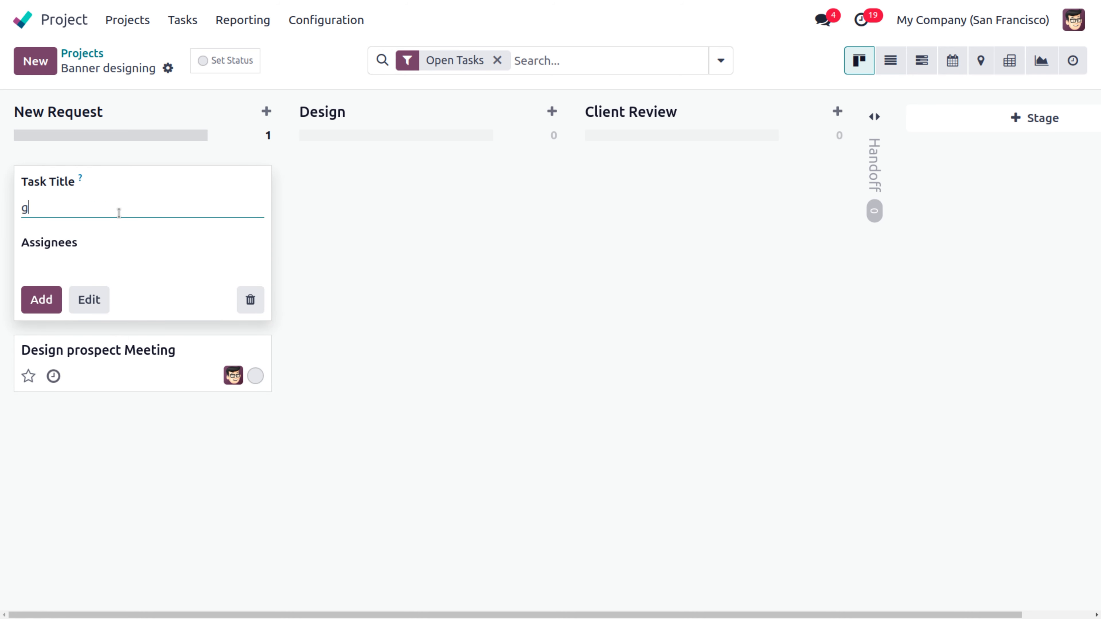
pyautogui.write('athering Documents')
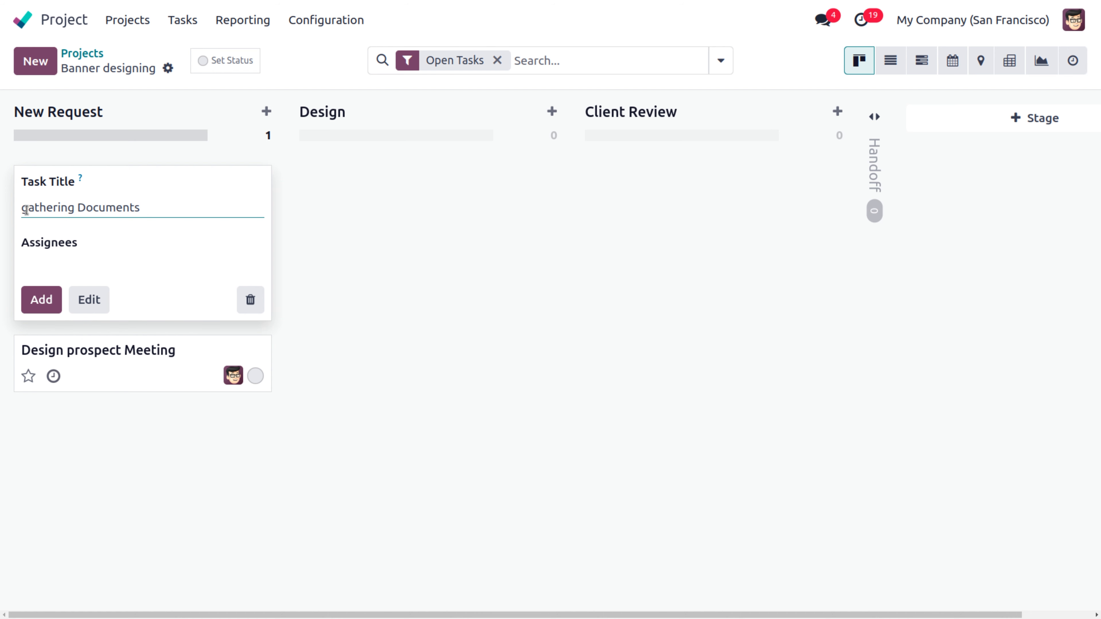
pyautogui.press('BackSpace')
pyautogui.write('G')
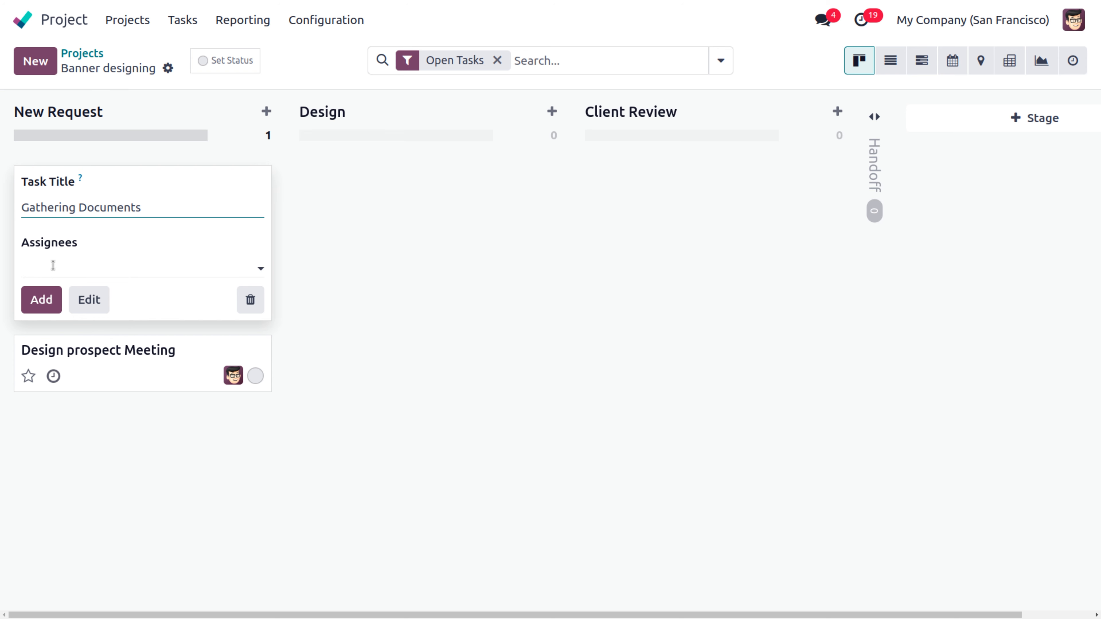
pyautogui.click(57, 269)
pyautogui.write('mitch')
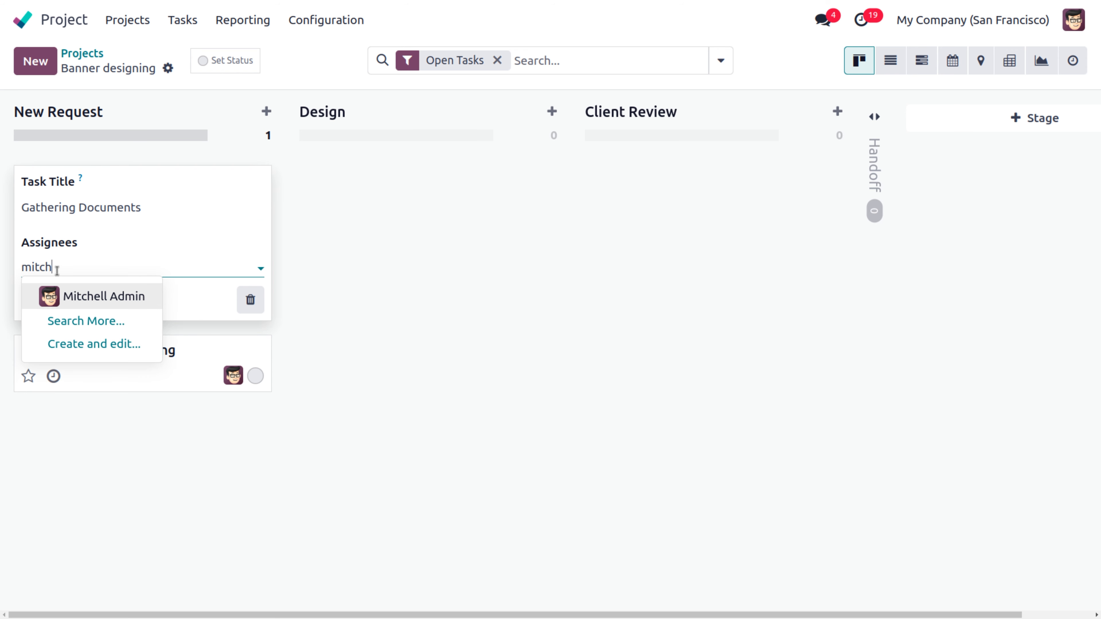
pyautogui.click(98, 298)
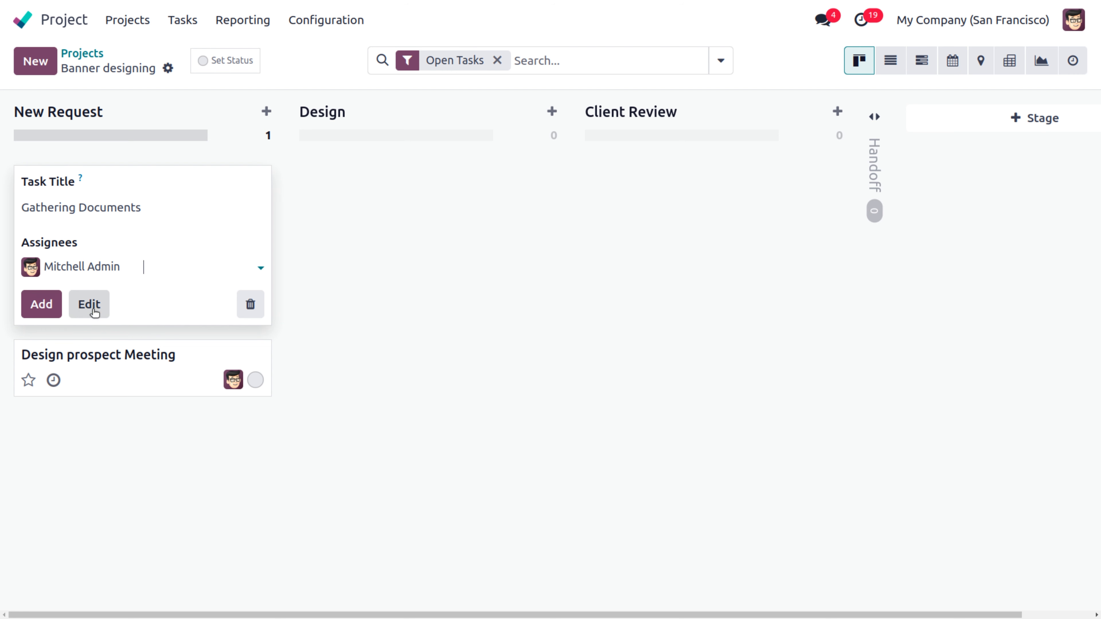
pyautogui.click(41, 302)
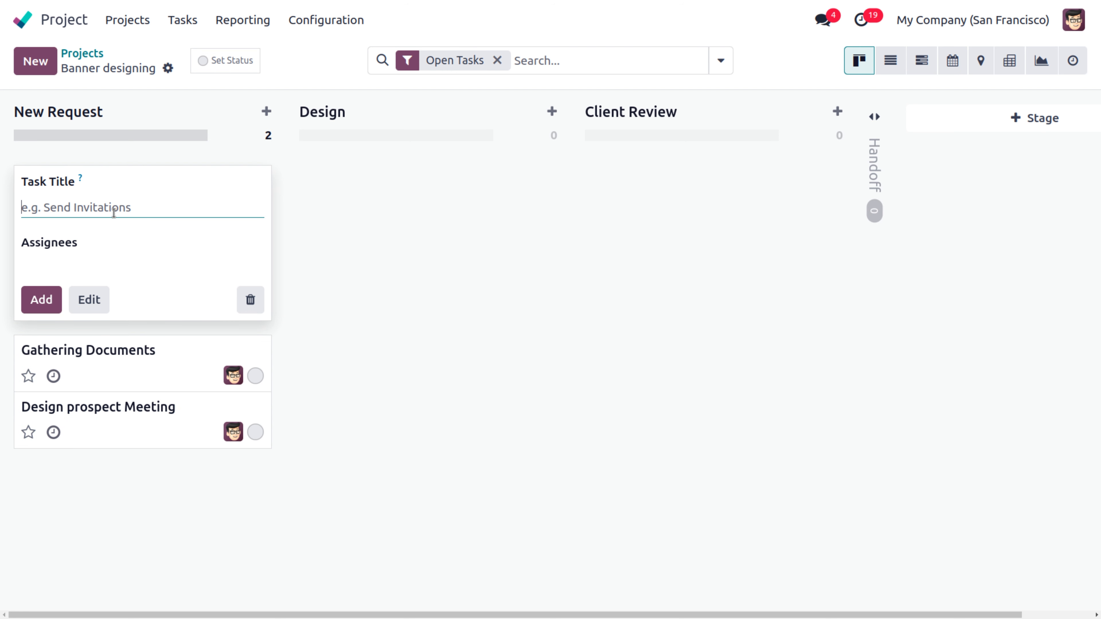
# Step: Add a 'Collecting material to print' task assigned to the other listed user
pyautogui.write('Col')
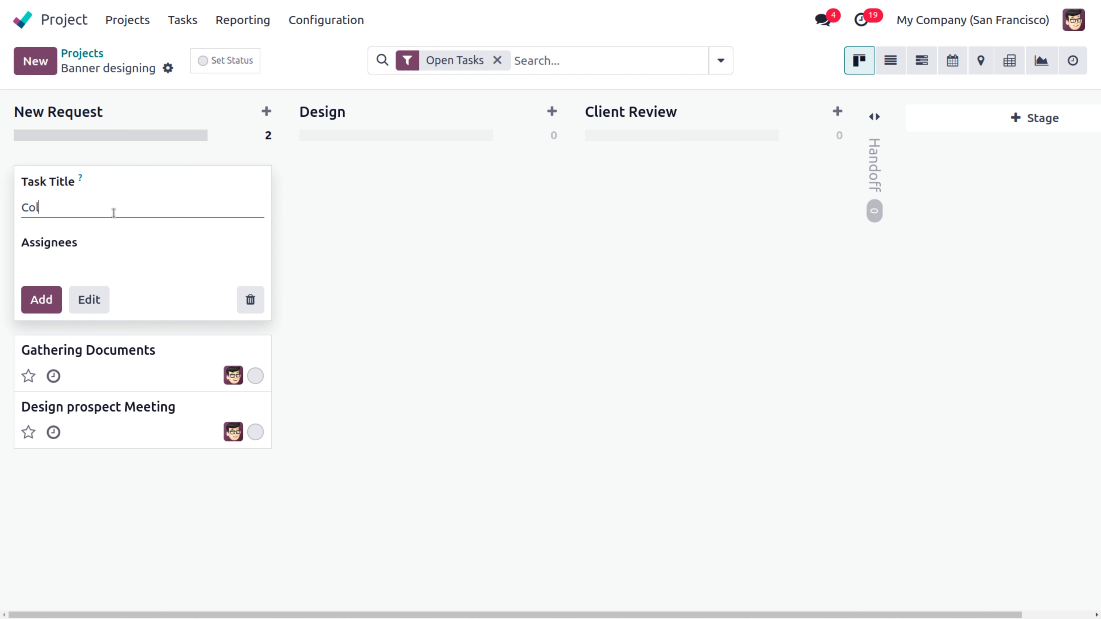
pyautogui.write('lecting material to print')
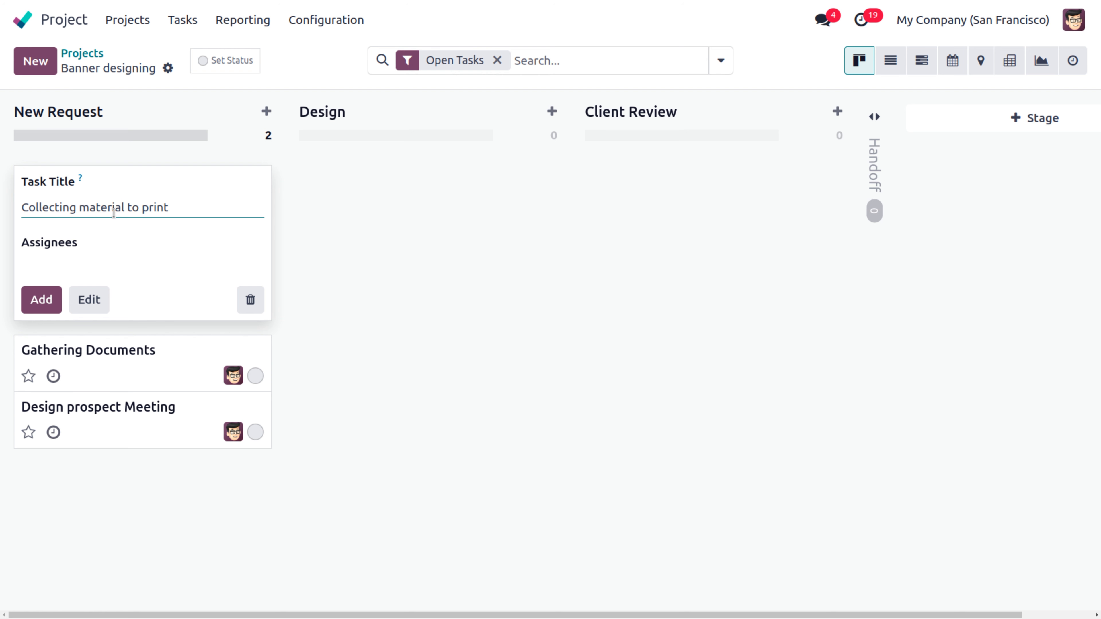
pyautogui.click(45, 269)
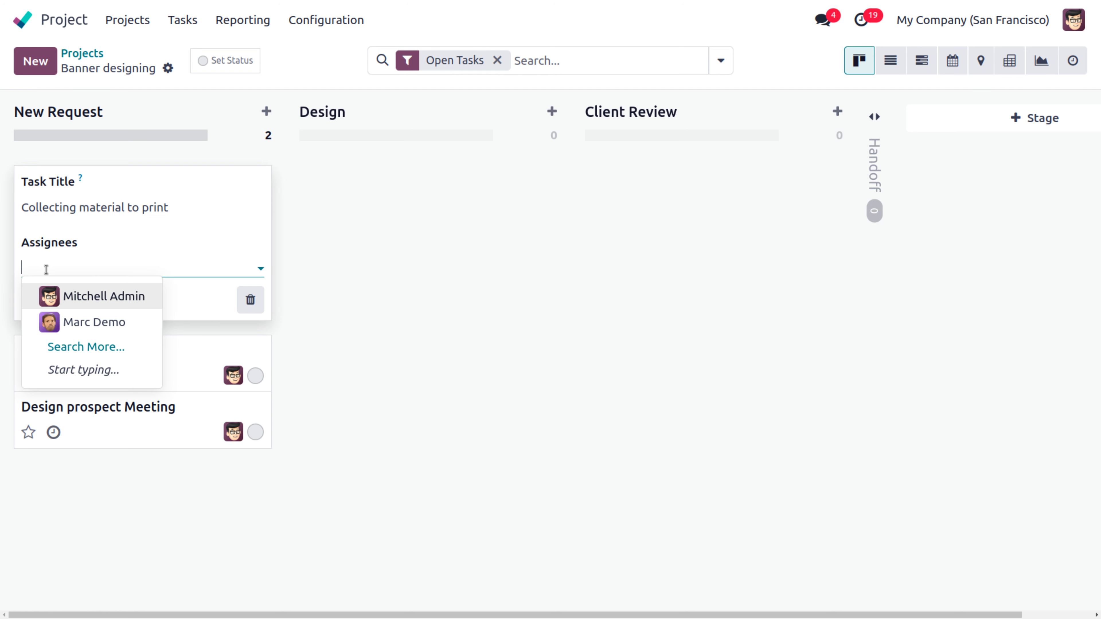
pyautogui.click(81, 328)
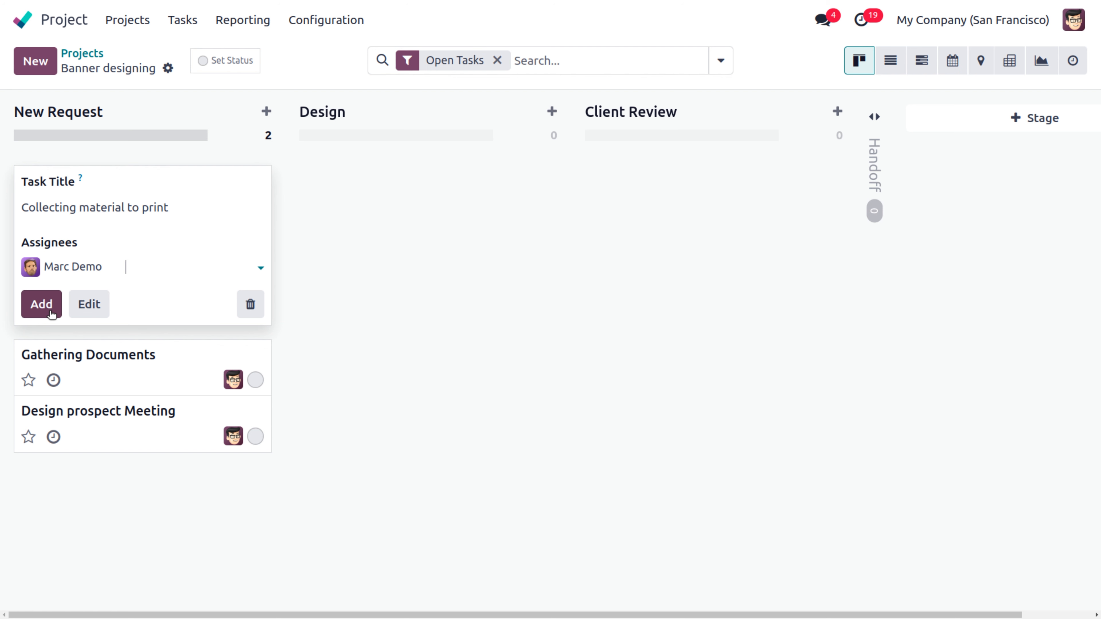
pyautogui.click(51, 314)
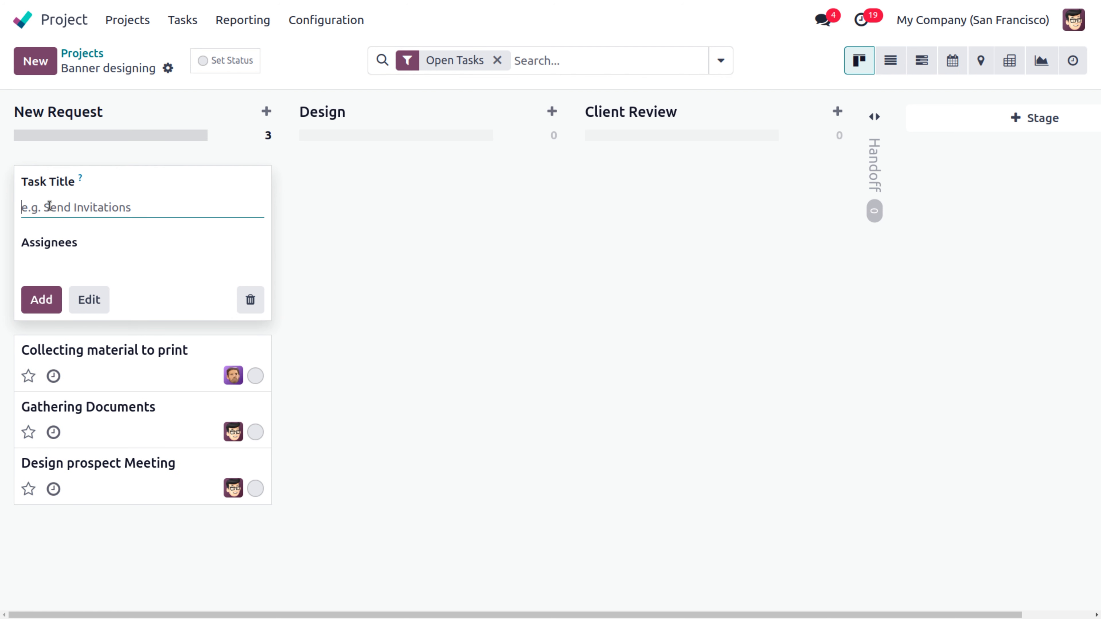
# Step: Add a 'Design and Print' task and dismiss the empty new-task form
pyautogui.write('Design ')
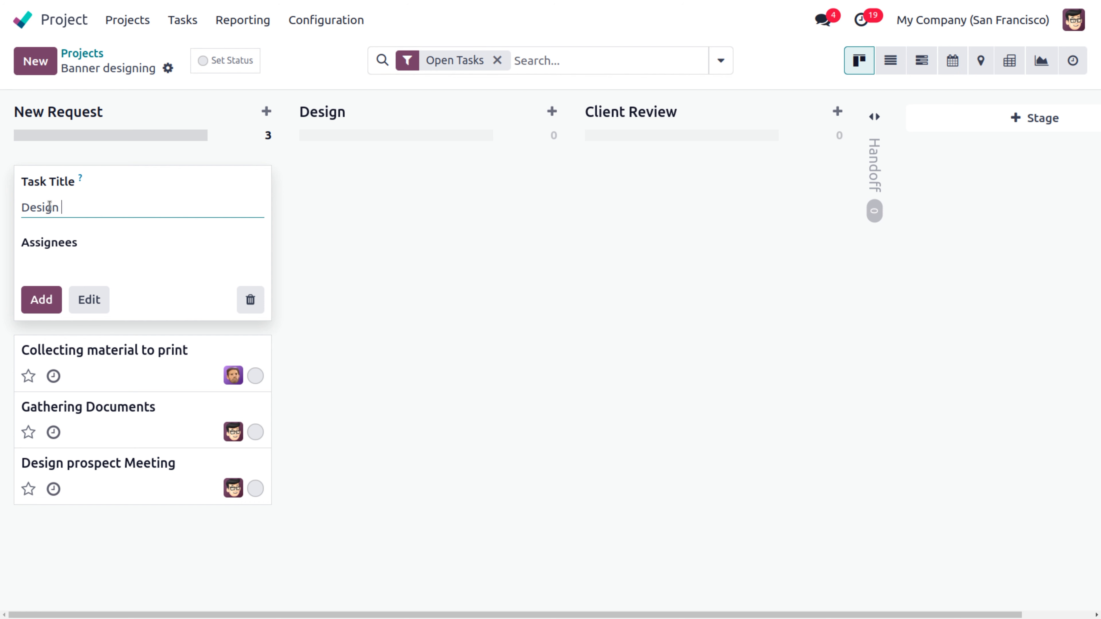
pyautogui.write('and Print')
pyautogui.click(46, 304)
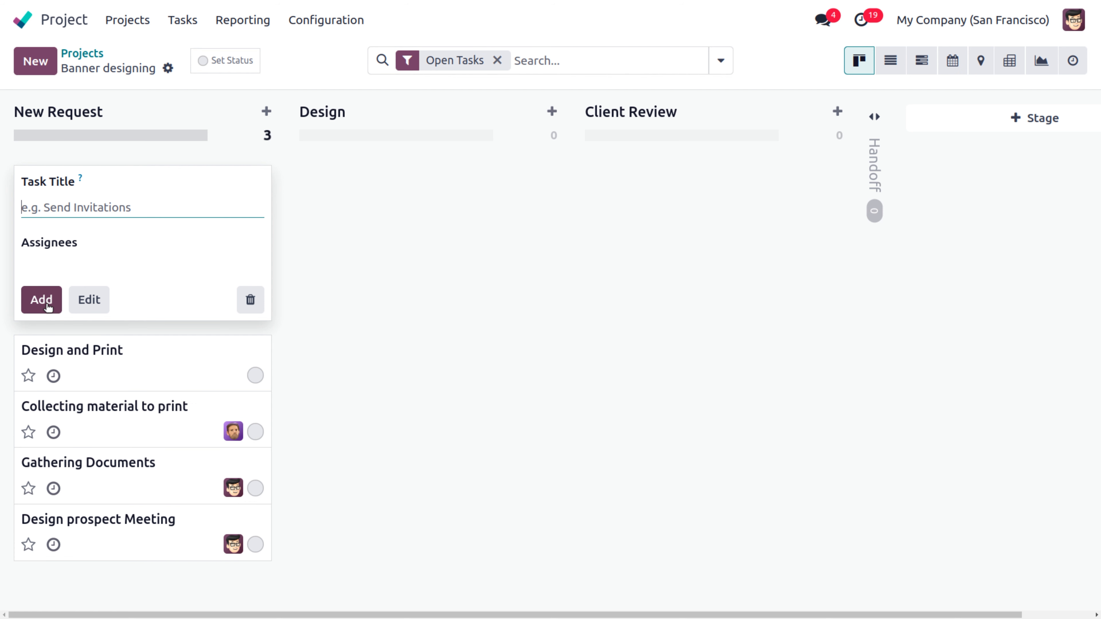
pyautogui.click(371, 274)
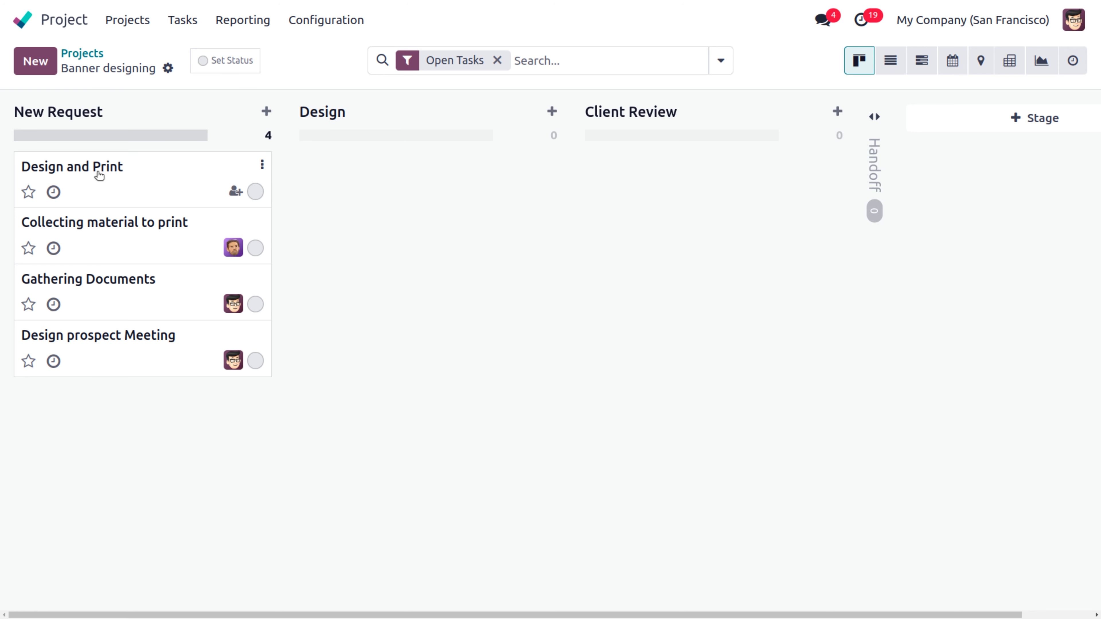
# Step: Open the Design prospect Meeting task and prefix its title with 'T1:'
pyautogui.click(100, 175)
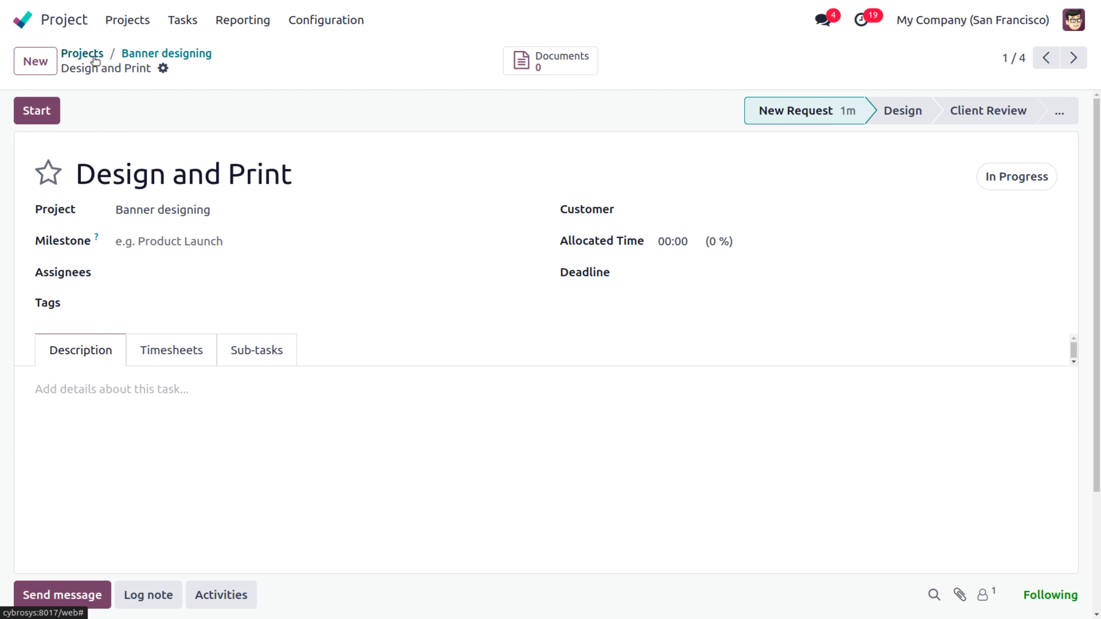
pyautogui.click(132, 56)
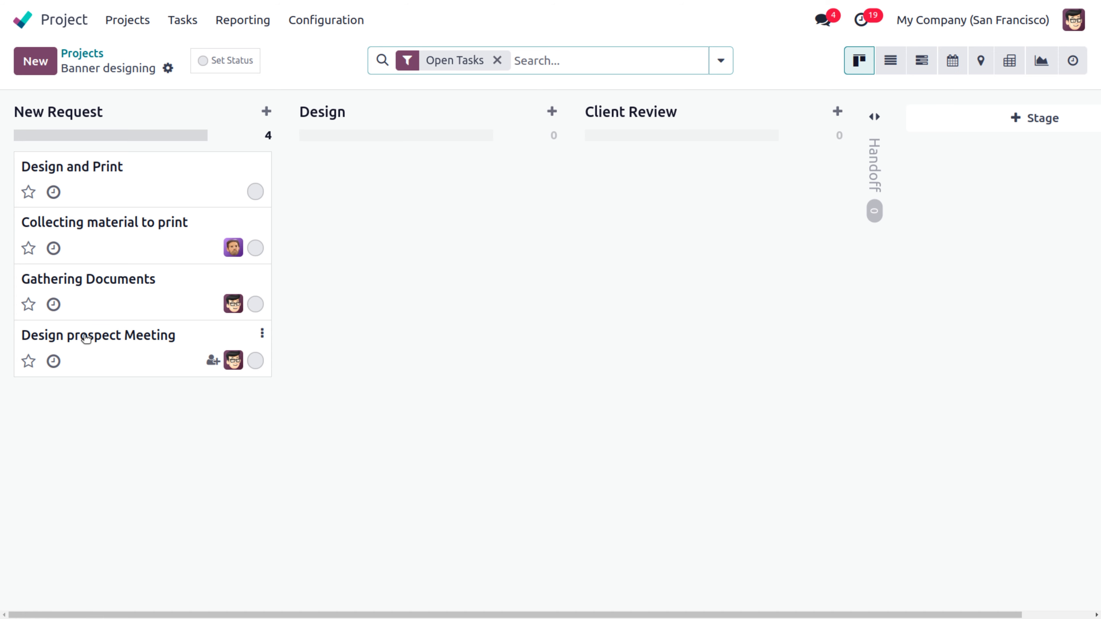
pyautogui.click(86, 339)
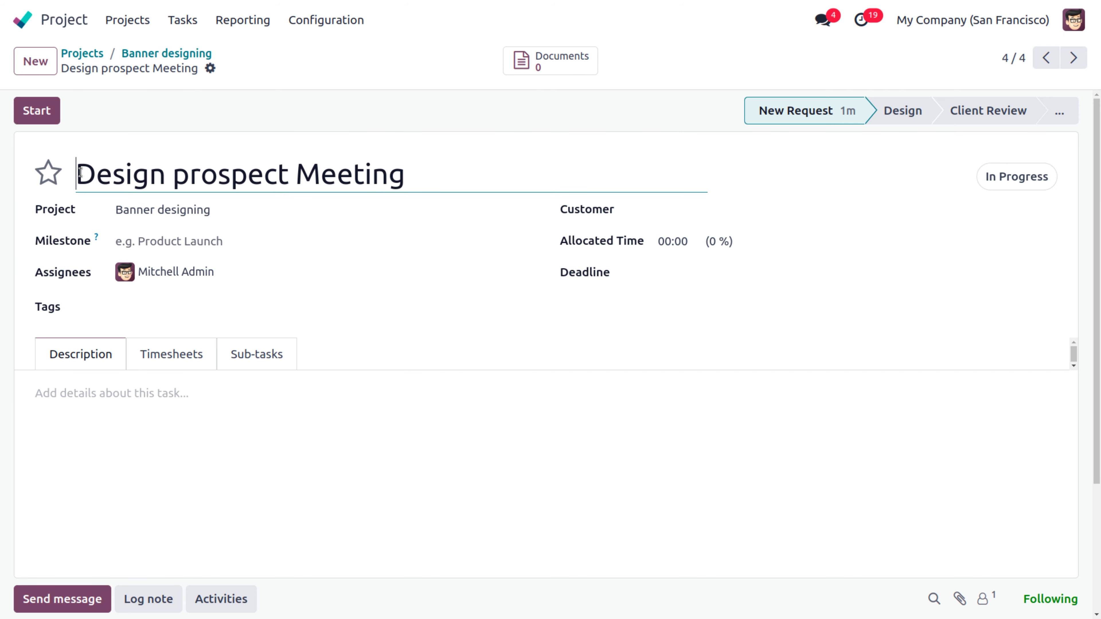
pyautogui.write('T1:')
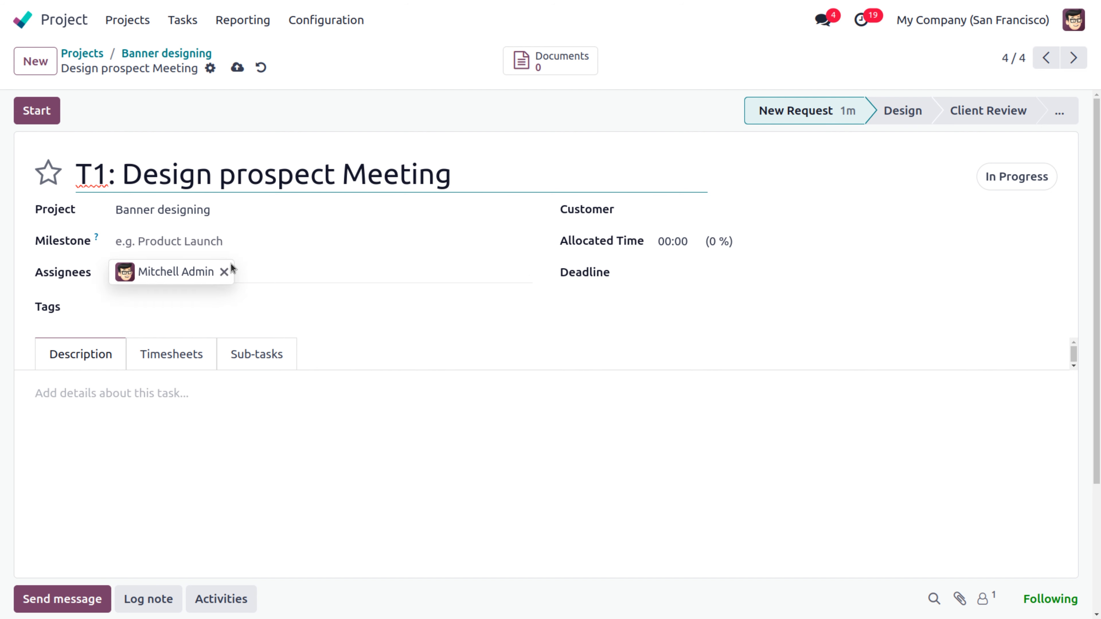
# Step: Add a second assignee to T1 and tag it Banners and Design
pyautogui.click(259, 264)
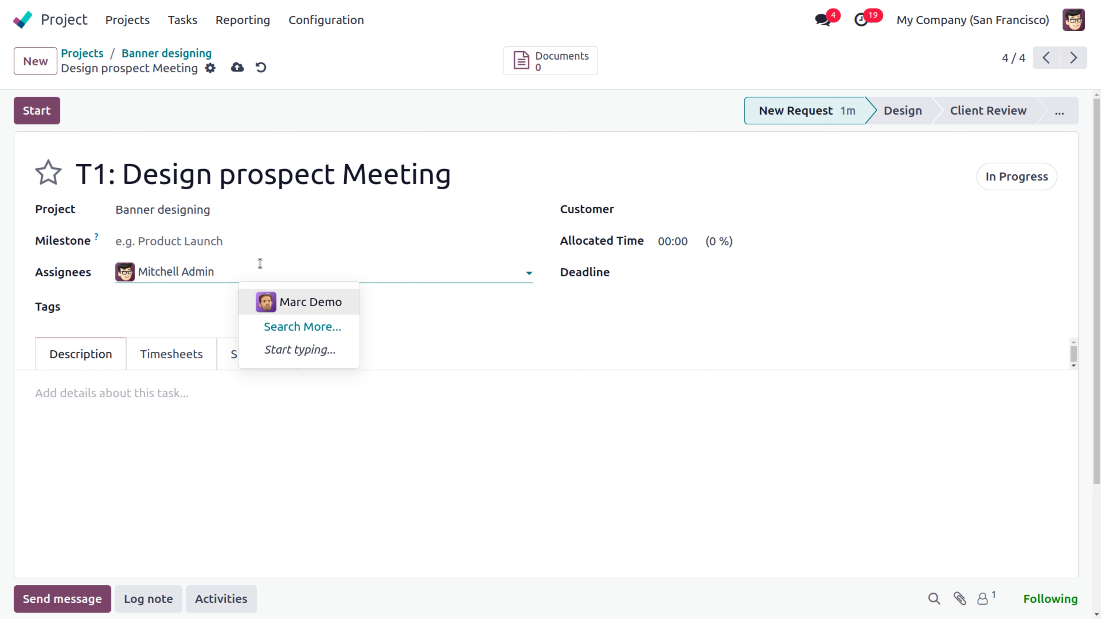
pyautogui.click(290, 304)
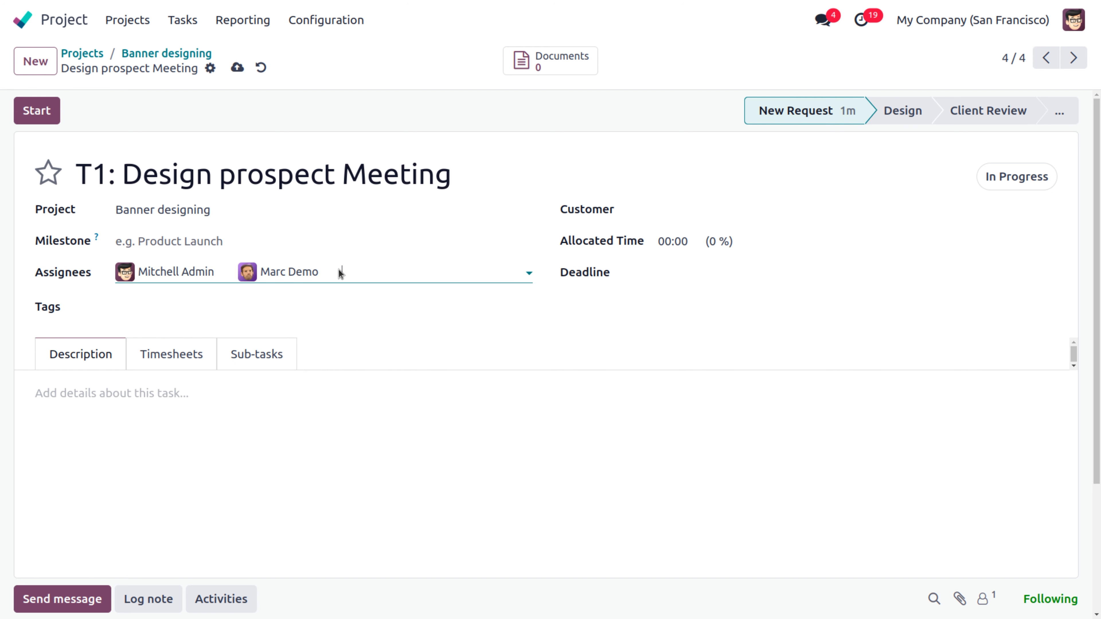
pyautogui.click(186, 314)
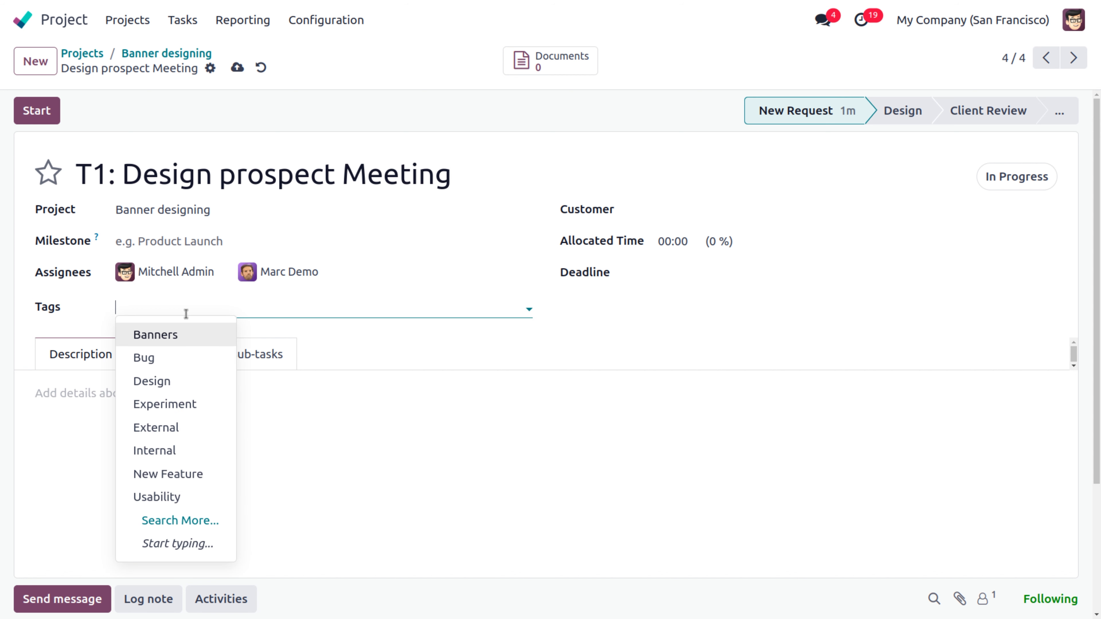
pyautogui.click(162, 336)
pyautogui.click(220, 304)
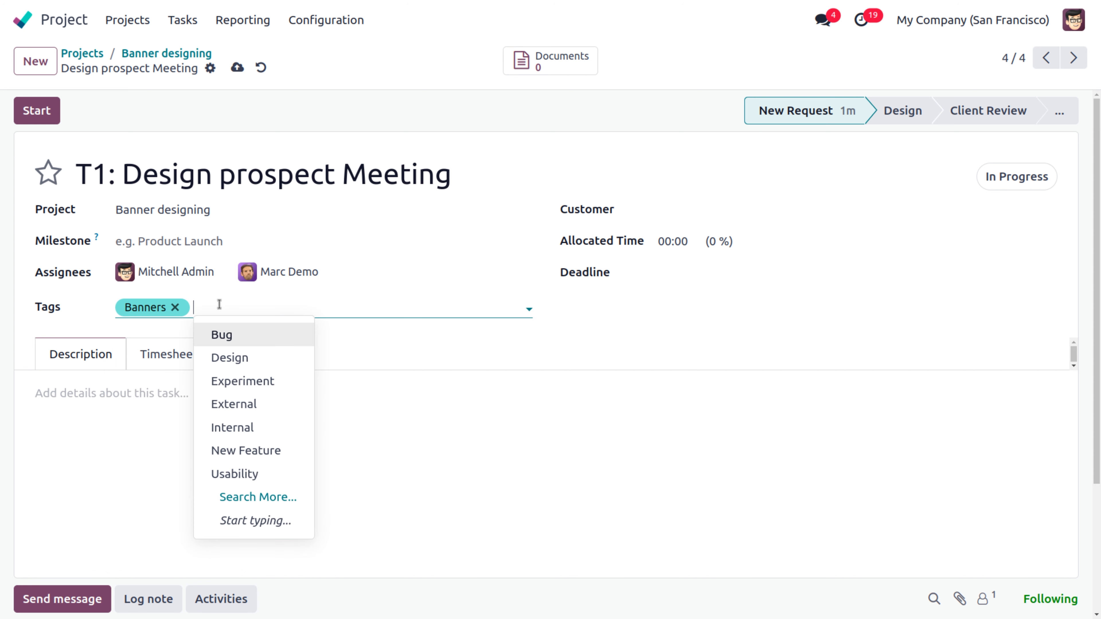
pyautogui.write('des')
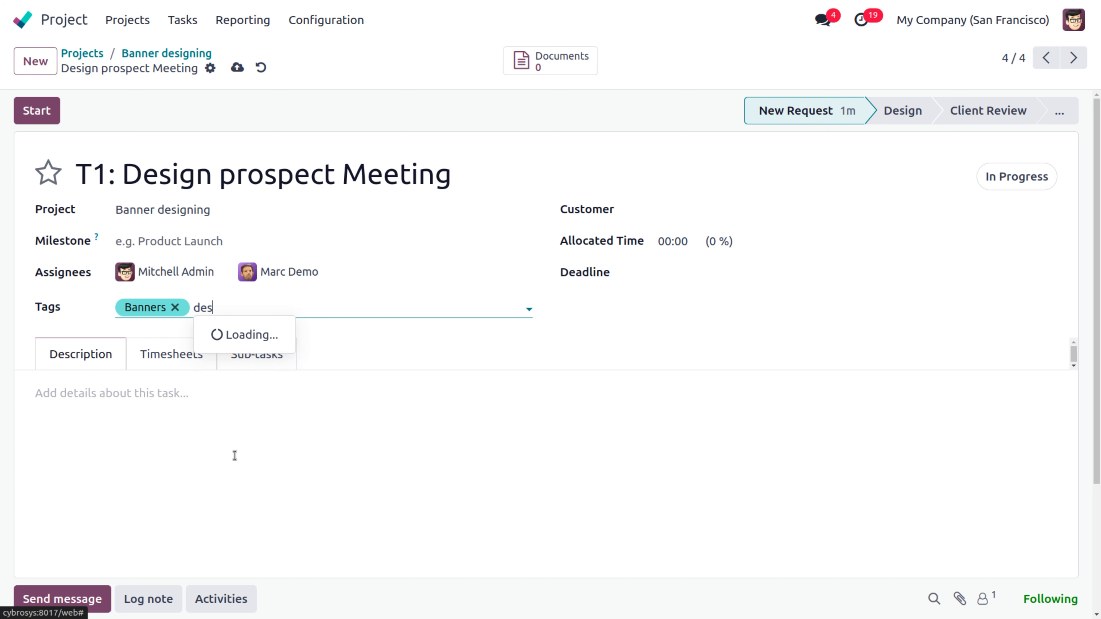
pyautogui.click(247, 334)
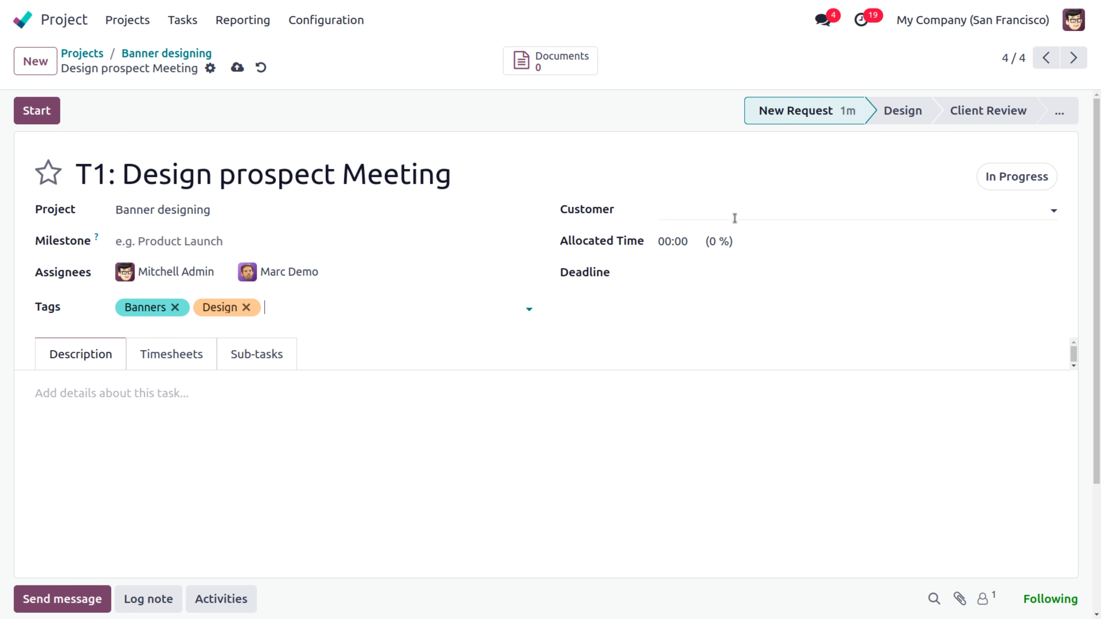
# Step: Set T1's allocated time to 20 hours
pyautogui.click(692, 242)
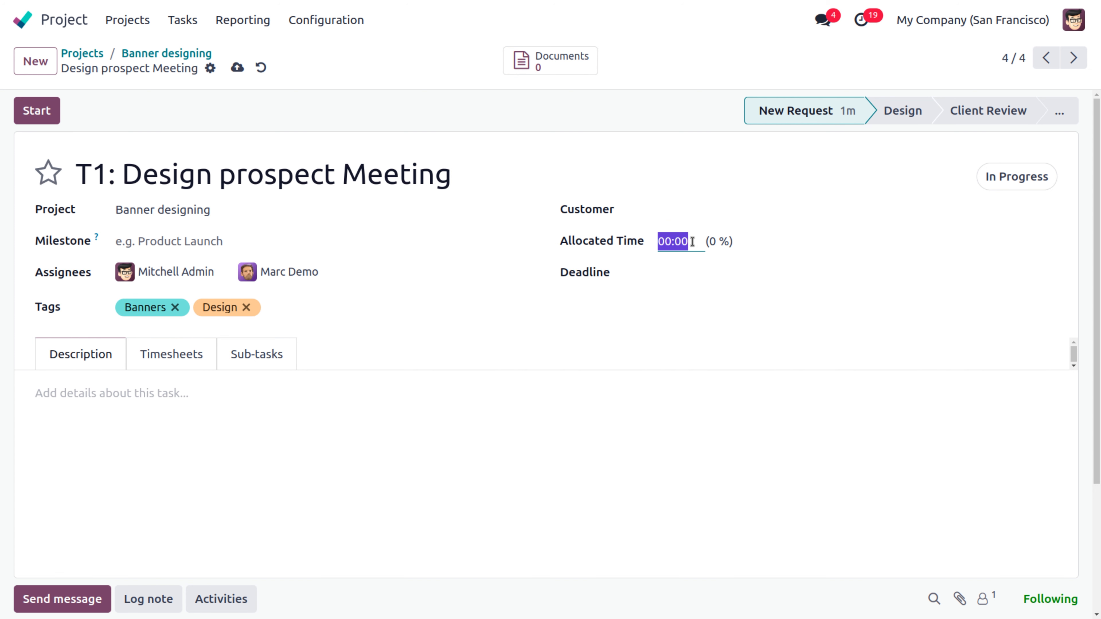
pyautogui.press('BackSpace')
pyautogui.write('20')
pyautogui.click(709, 350)
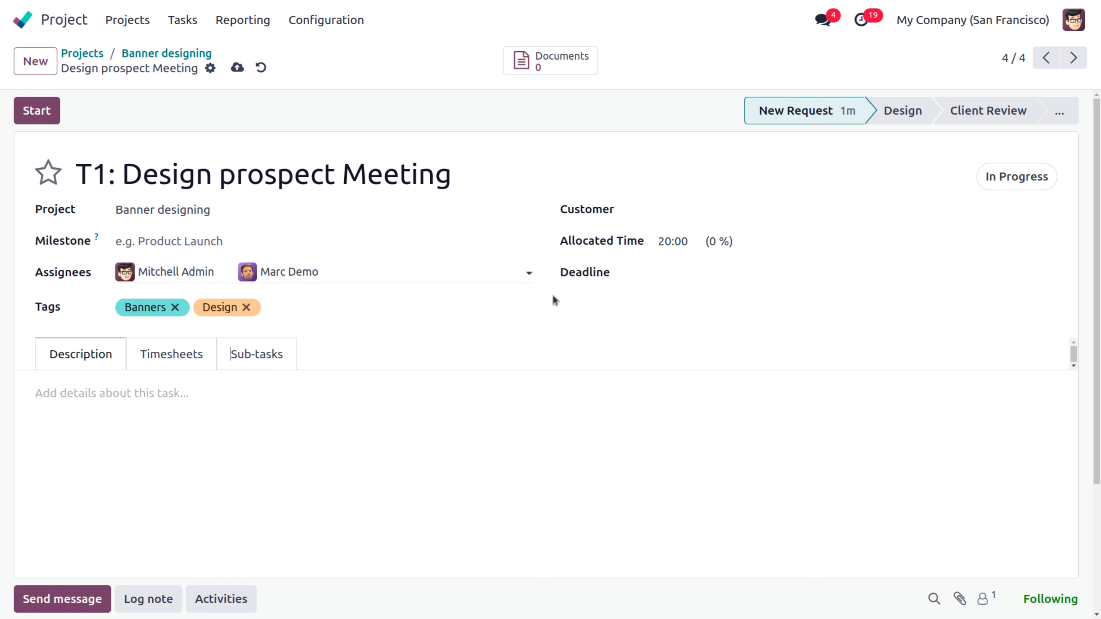
pyautogui.click(670, 280)
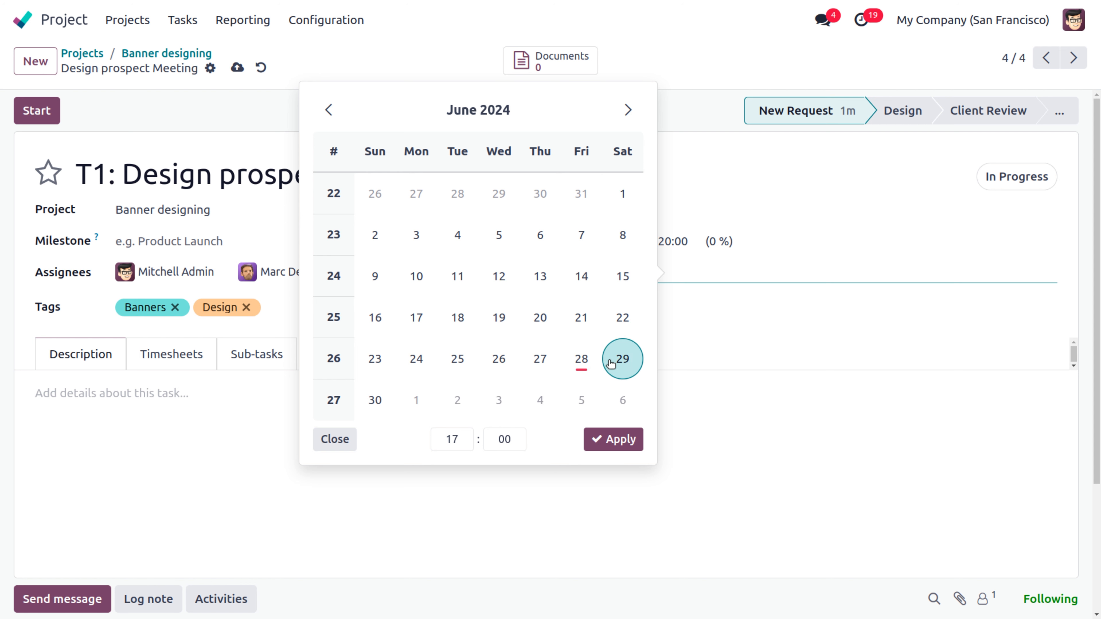
# Step: Give T1 a planned date range from June 1 to June 28, 2024
pyautogui.click(583, 364)
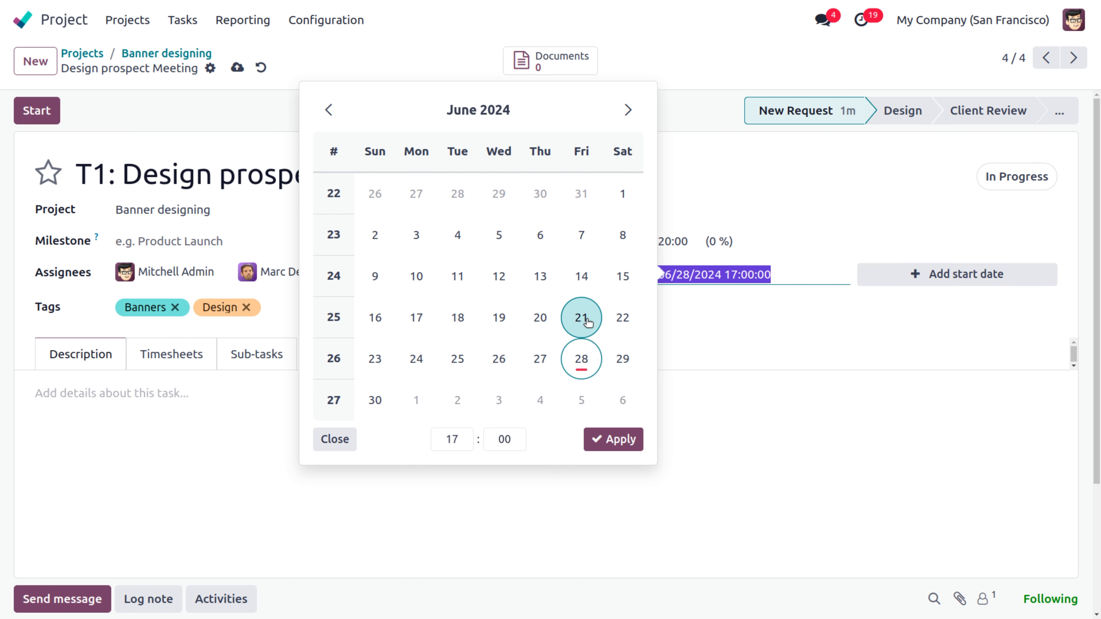
pyautogui.click(624, 194)
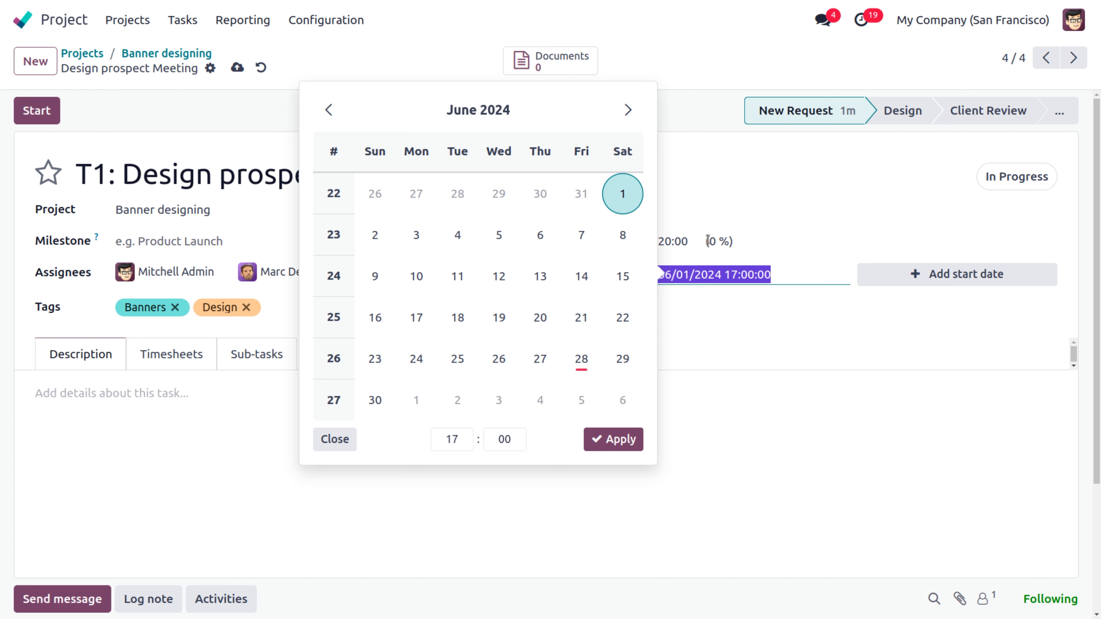
pyautogui.click(916, 276)
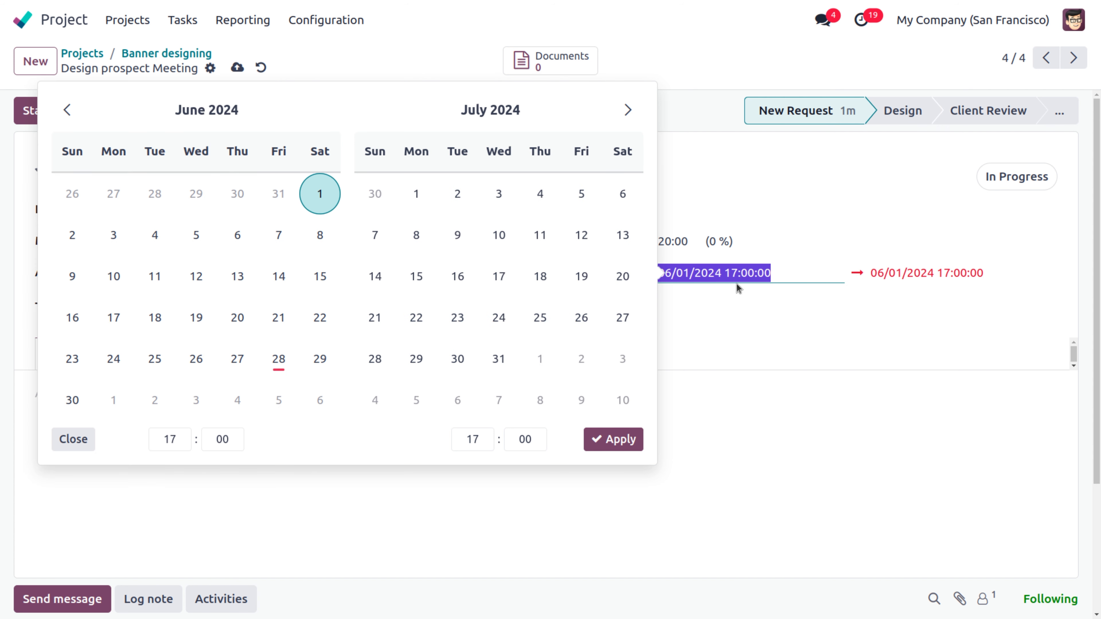
pyautogui.click(880, 273)
pyautogui.click(282, 368)
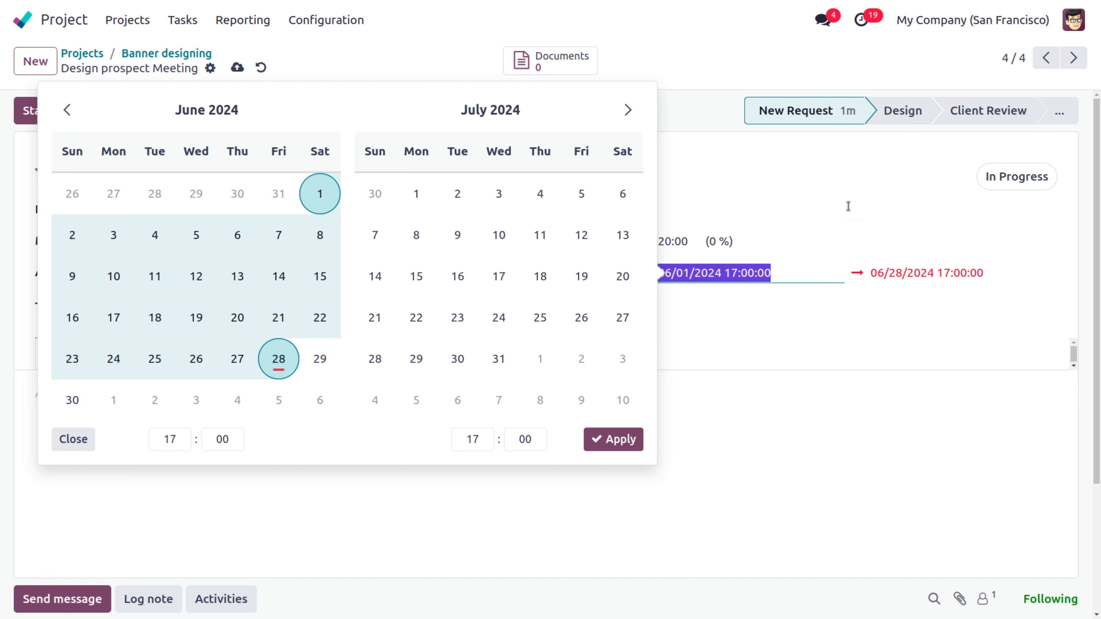
pyautogui.click(857, 207)
pyautogui.click(534, 350)
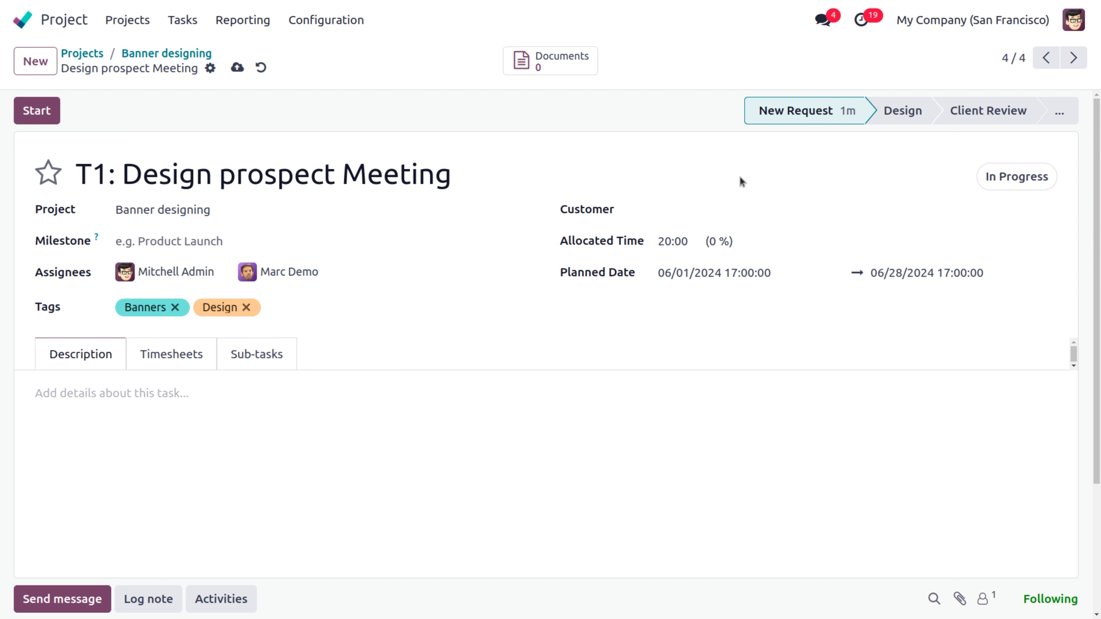
# Step: Write 'Arrange a meeting with designing team' in T1's description
pyautogui.click(40, 393)
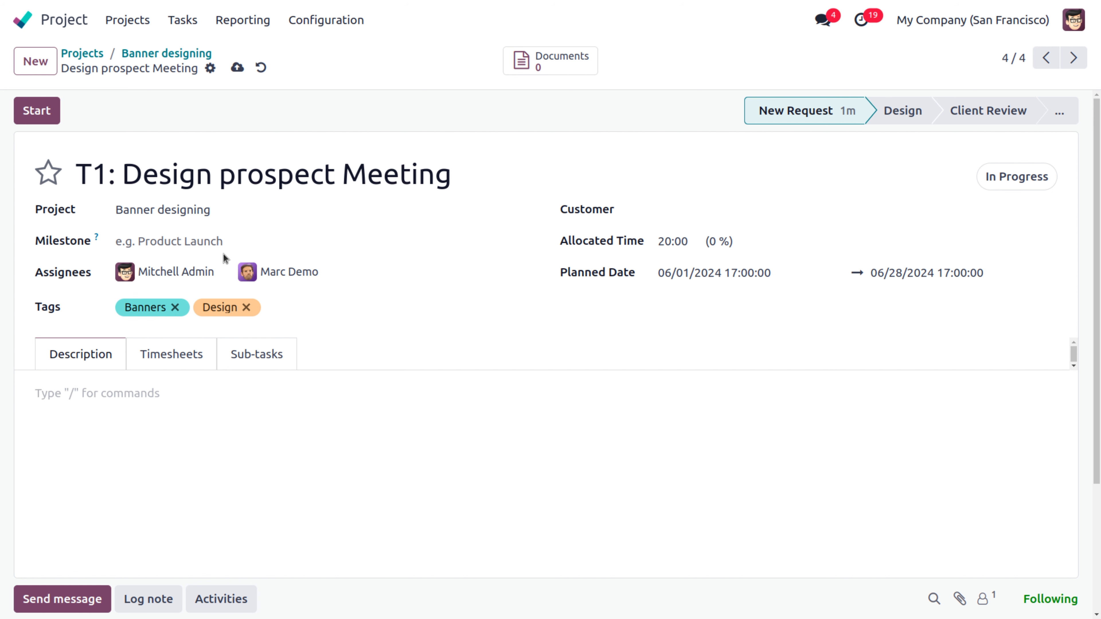
pyautogui.write('Arran')
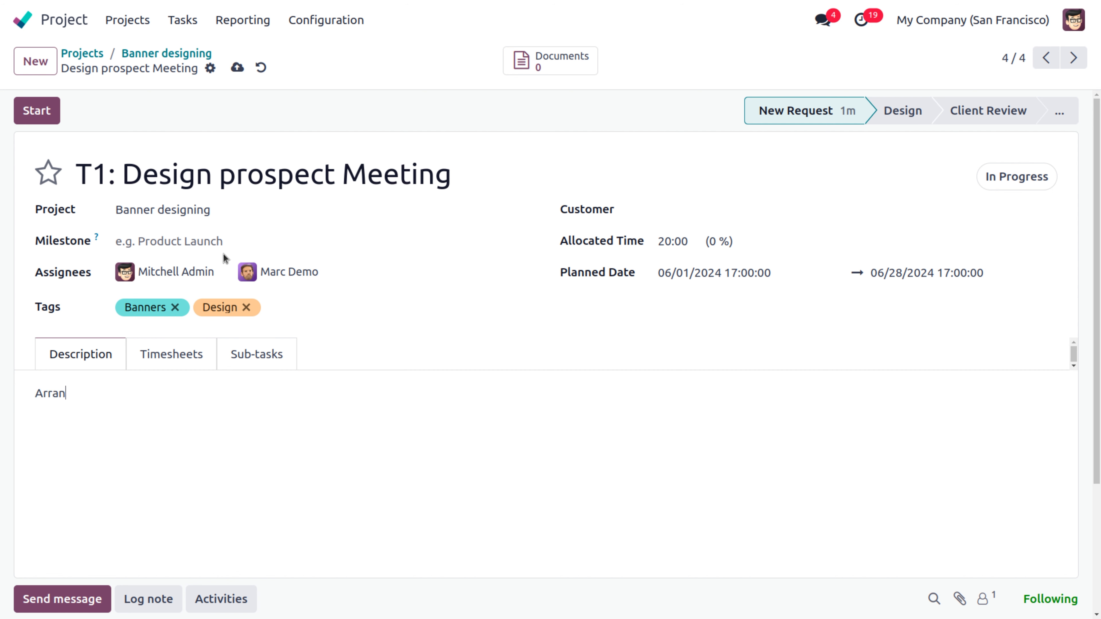
pyautogui.write('ge a design meeeting with')
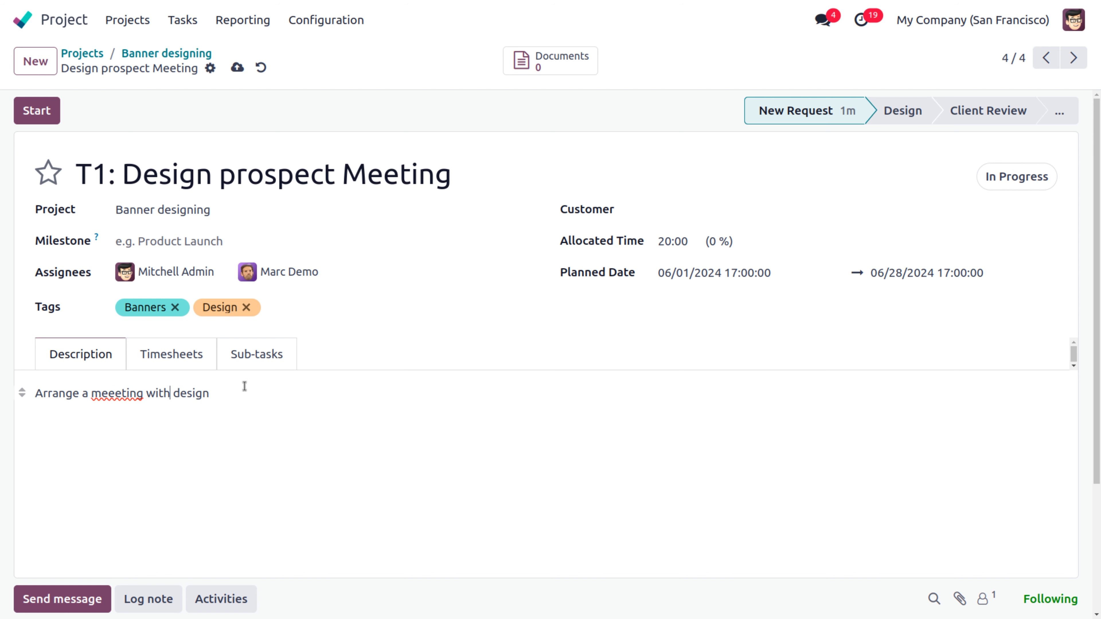
pyautogui.write('ing team')
pyautogui.press('BackSpace')
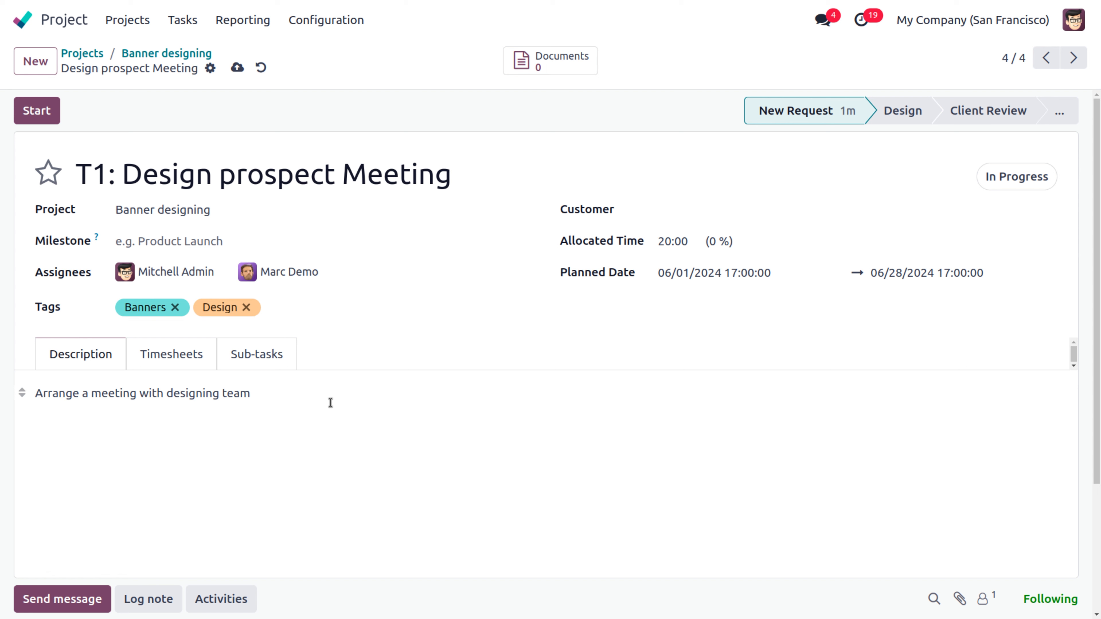
# Step: Review T1's Timesheets and Sub-tasks tabs, then save the task
pyautogui.click(187, 357)
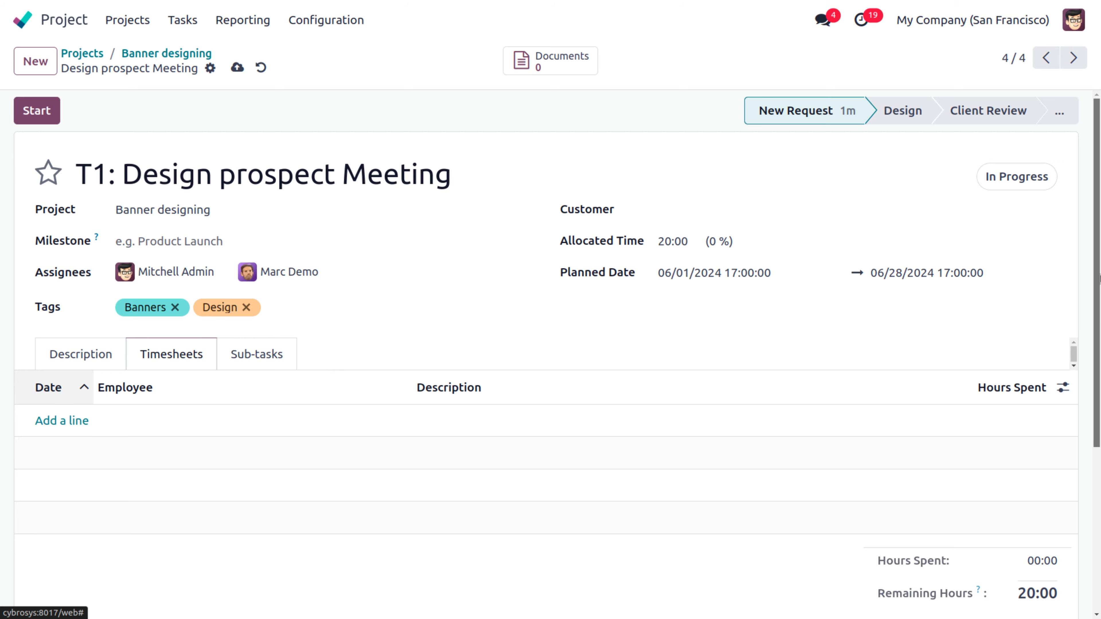
pyautogui.scroll(-2, 1099, 278)
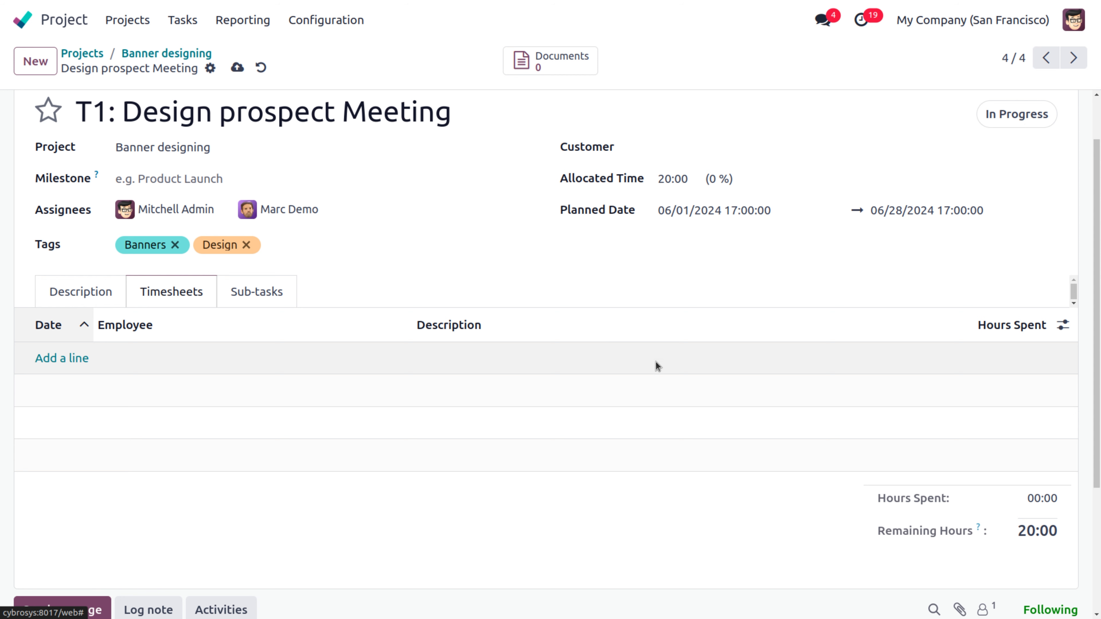
pyautogui.click(263, 303)
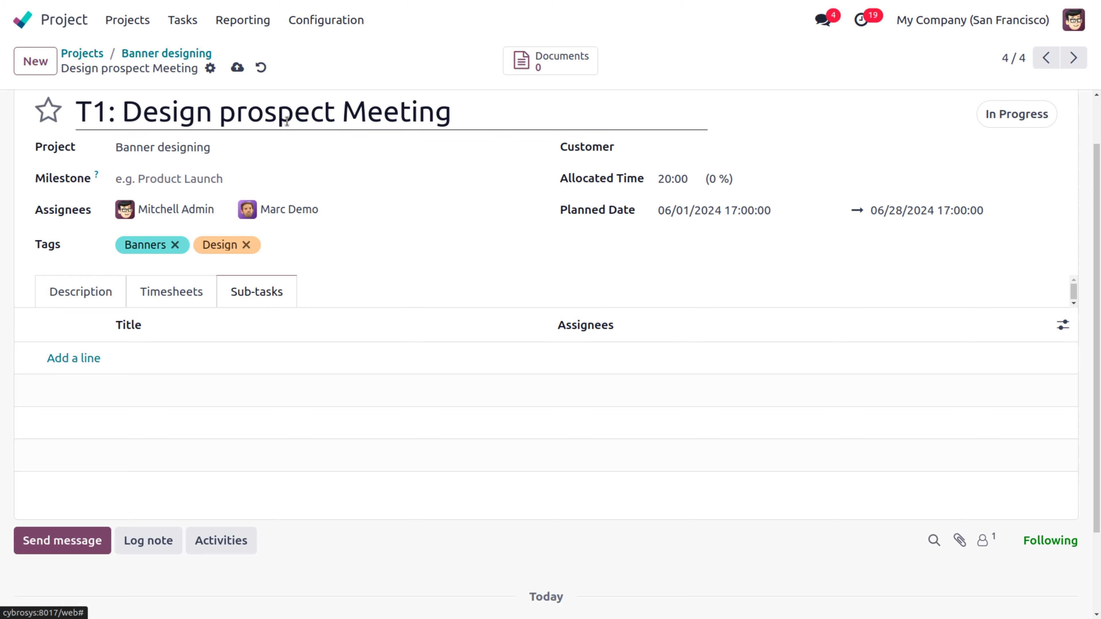
pyautogui.click(237, 67)
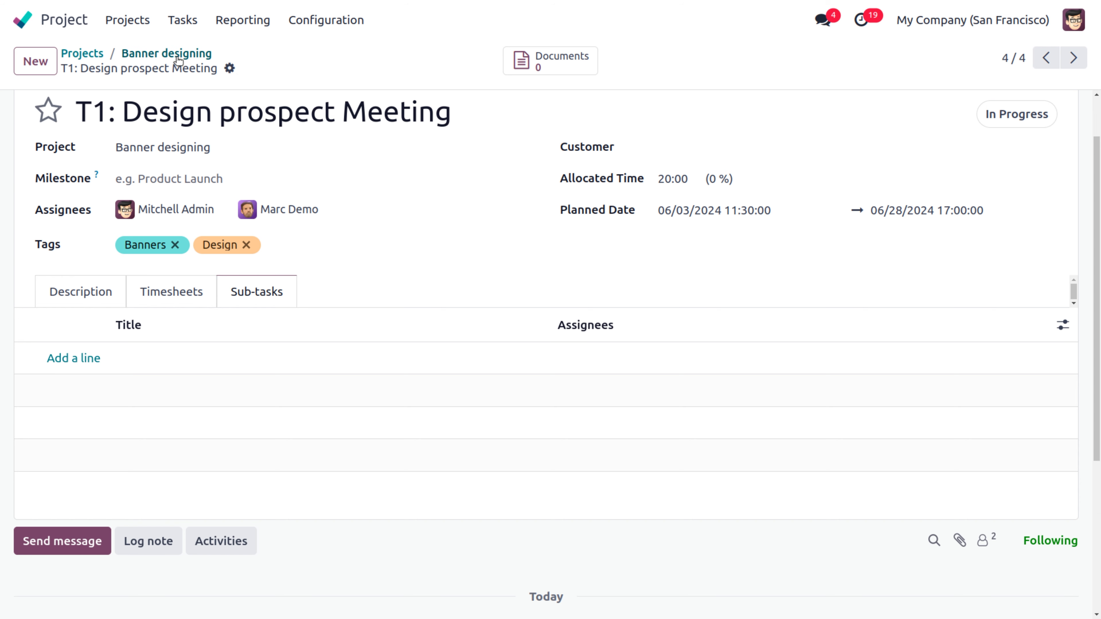
# Step: Return to the Banner designing board and retitle Gathering Documents as 'T2:Gathering Documents'
pyautogui.click(167, 53)
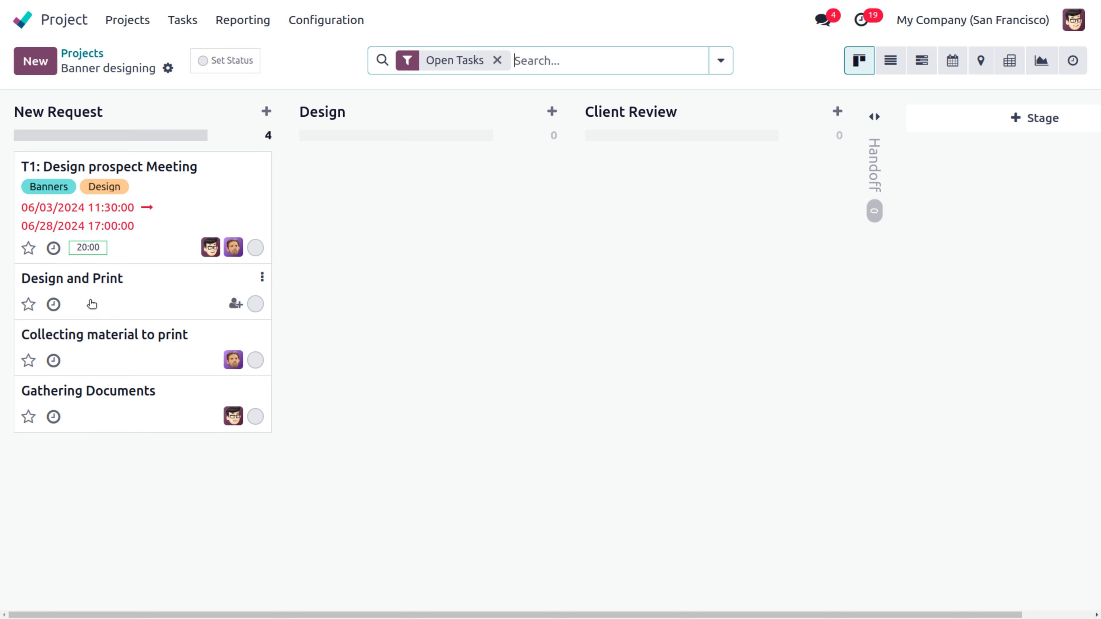
pyautogui.click(87, 394)
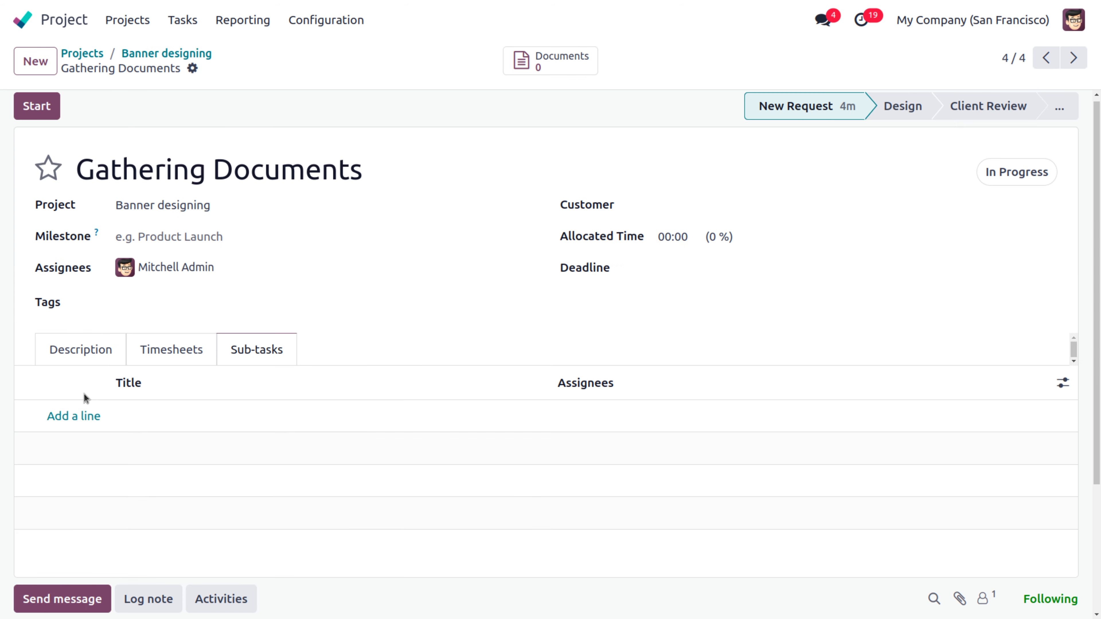
pyautogui.click(78, 169)
pyautogui.write('T')
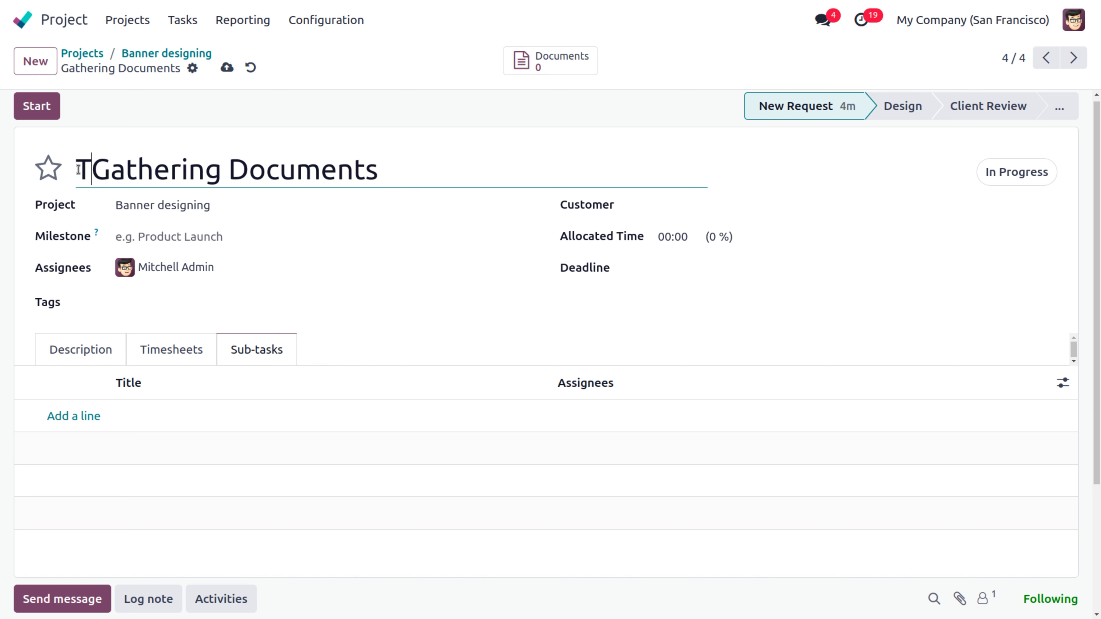
pyautogui.write('2')
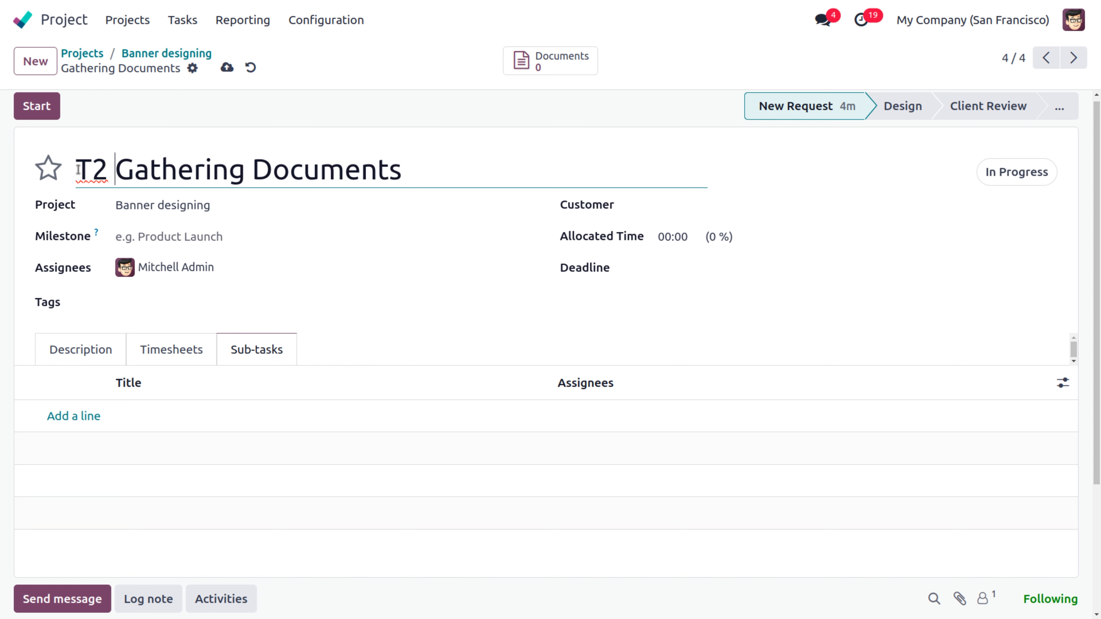
pyautogui.press('BackSpace')
pyautogui.write(':')
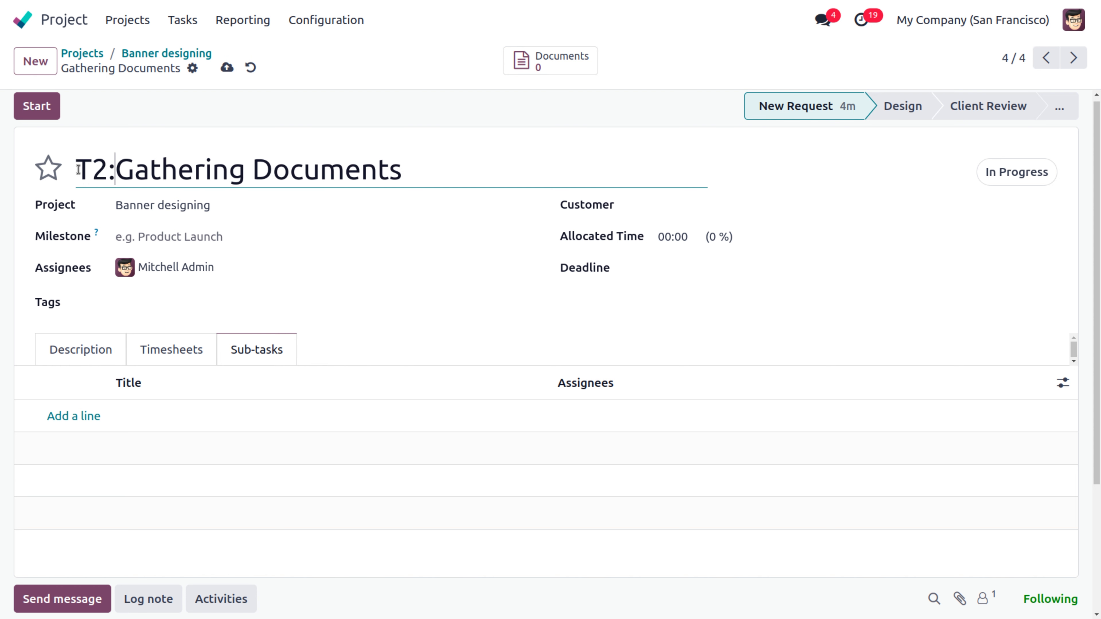
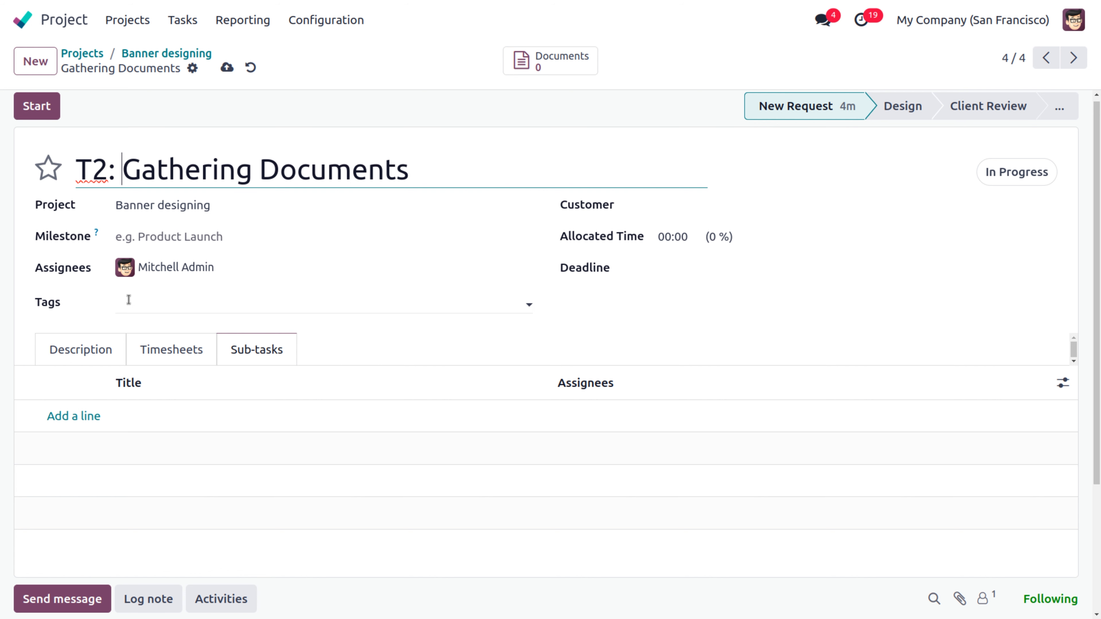
# Step: Tag T2: Gathering Documents with Usability and Design
pyautogui.click(182, 304)
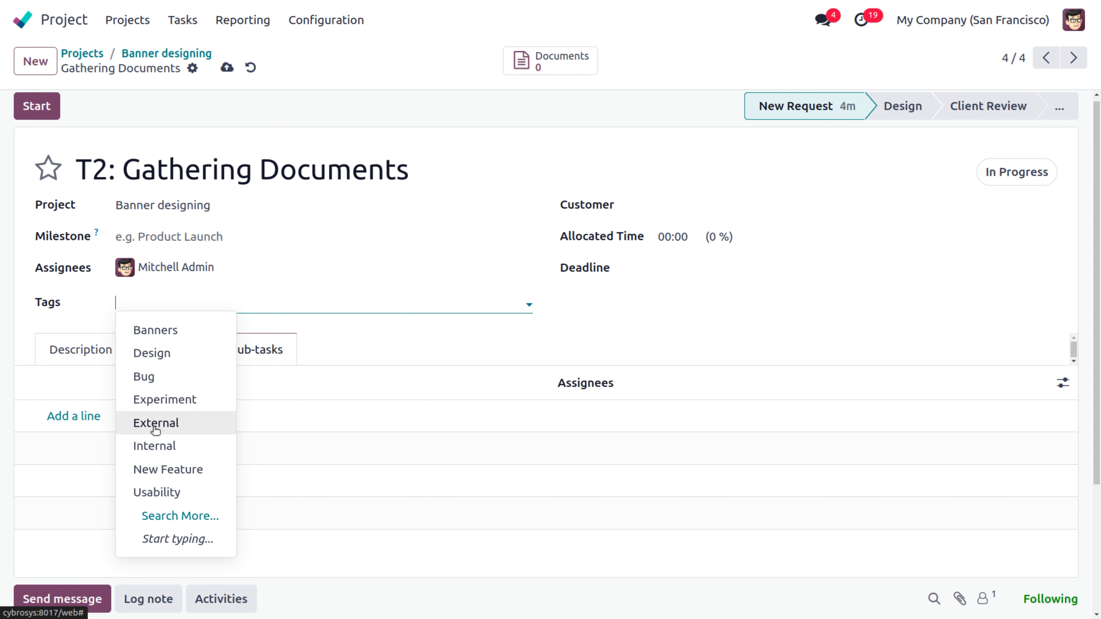
pyautogui.click(148, 501)
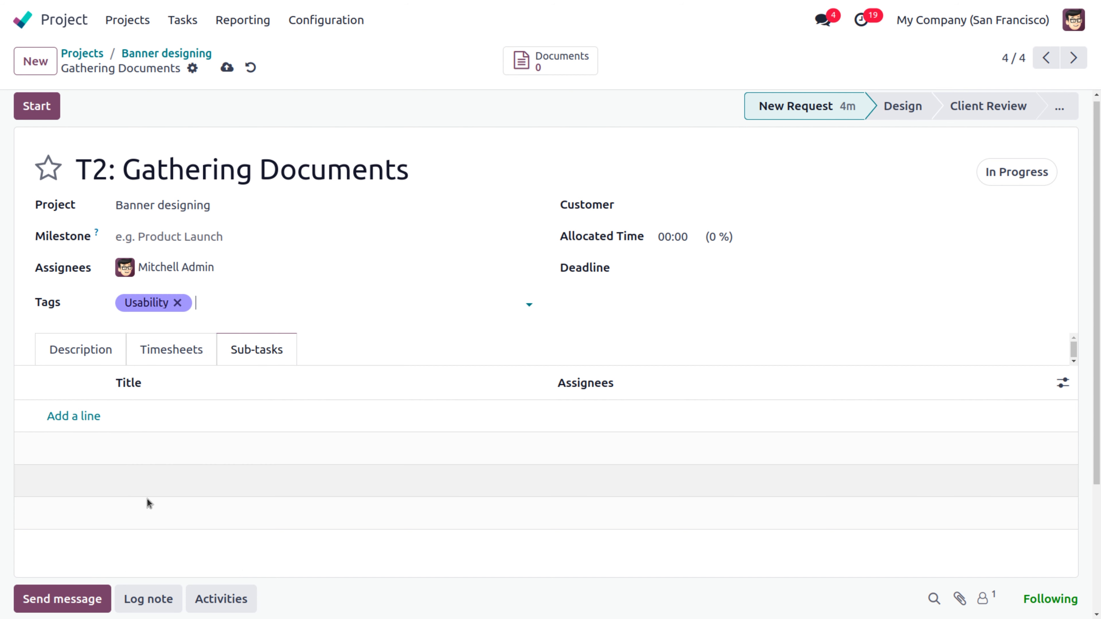
pyautogui.click(237, 309)
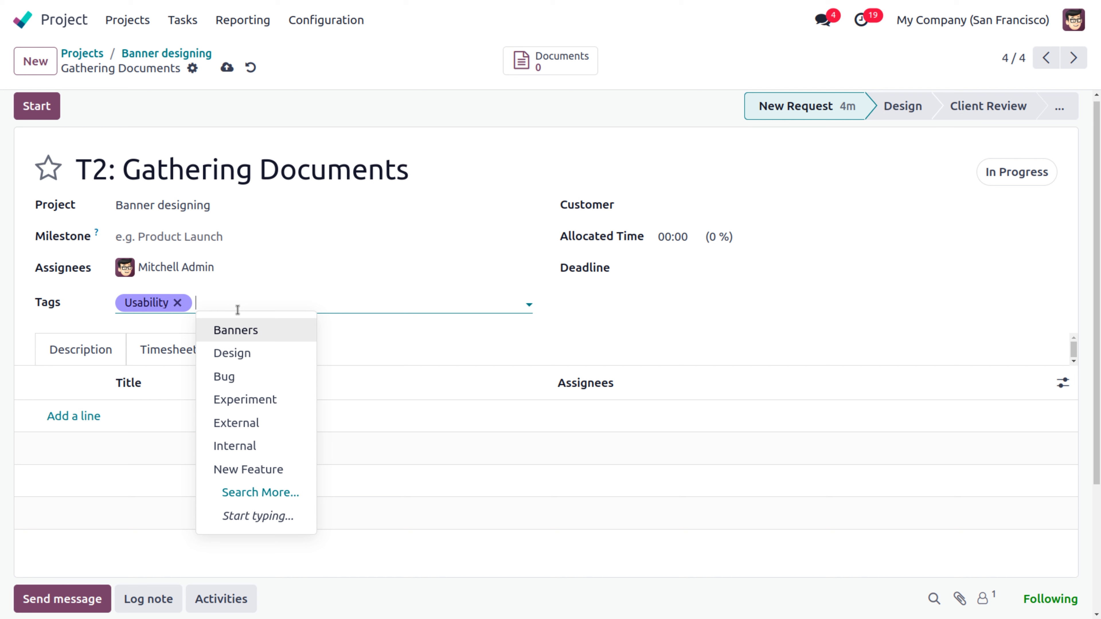
pyautogui.click(245, 353)
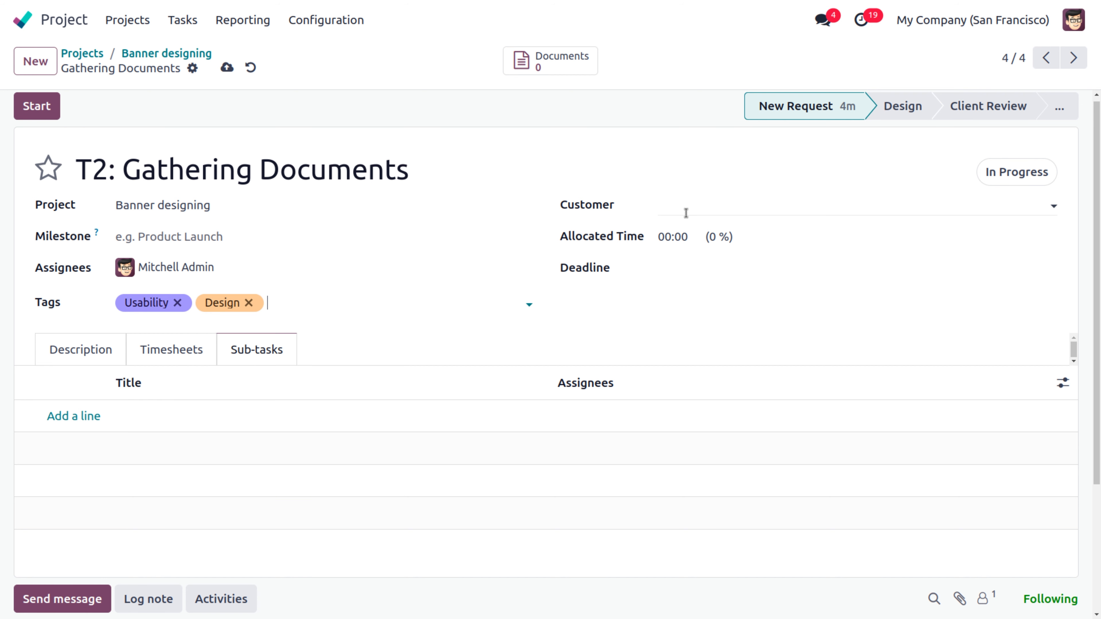
# Step: Allocate 30:00 hours, plan the task 07/01/2024 to 07/03/2024, and save it
pyautogui.click(693, 238)
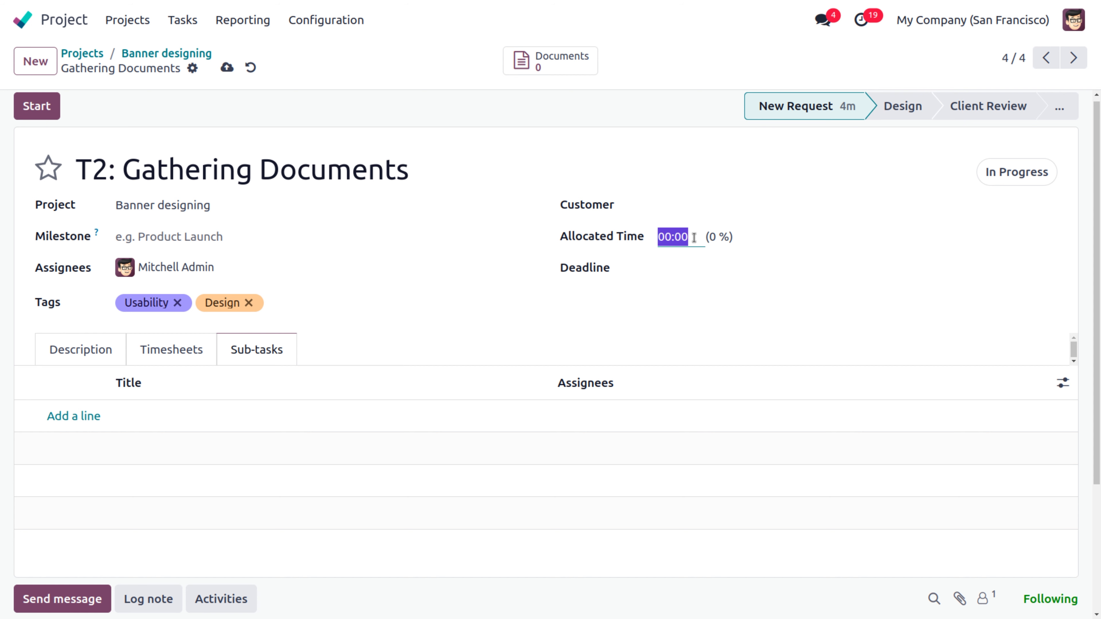
pyautogui.press('BackSpace')
pyautogui.click(670, 275)
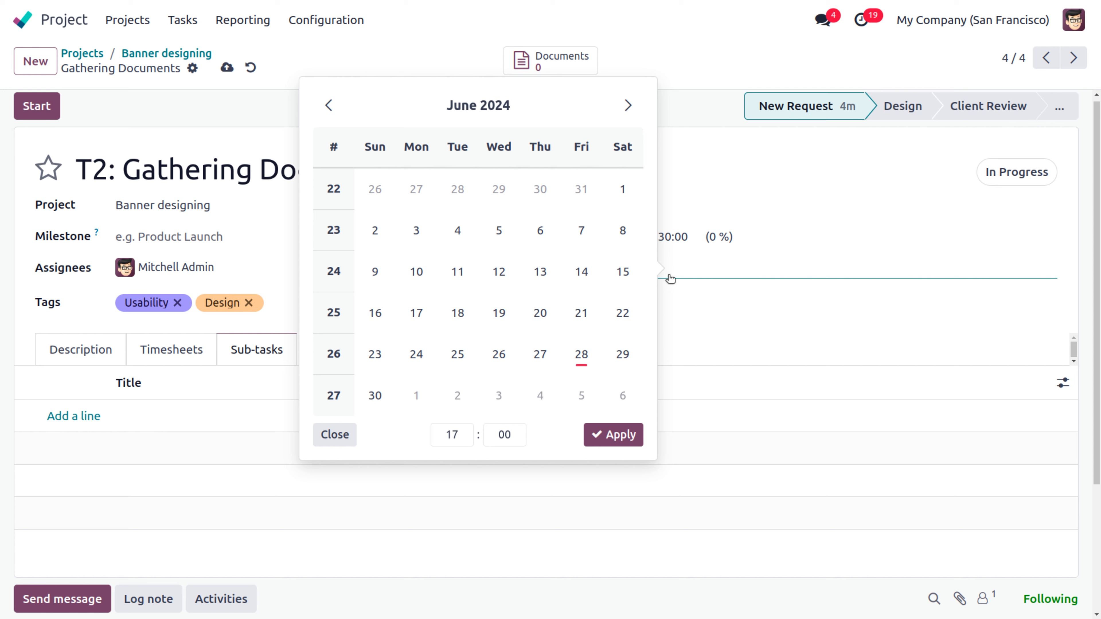
pyautogui.click(622, 355)
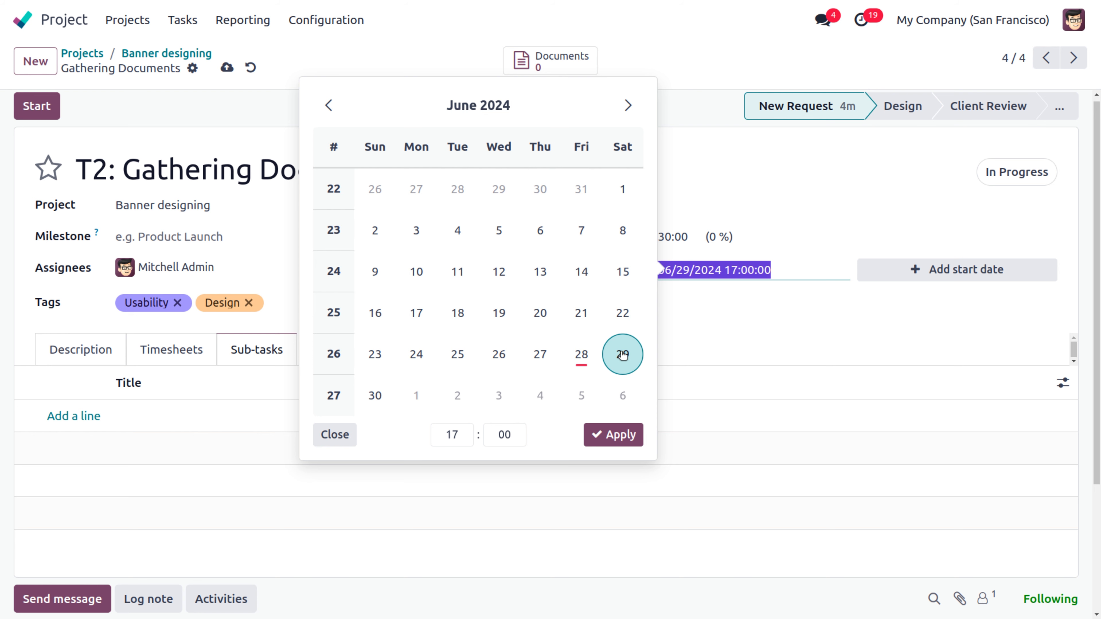
pyautogui.click(915, 273)
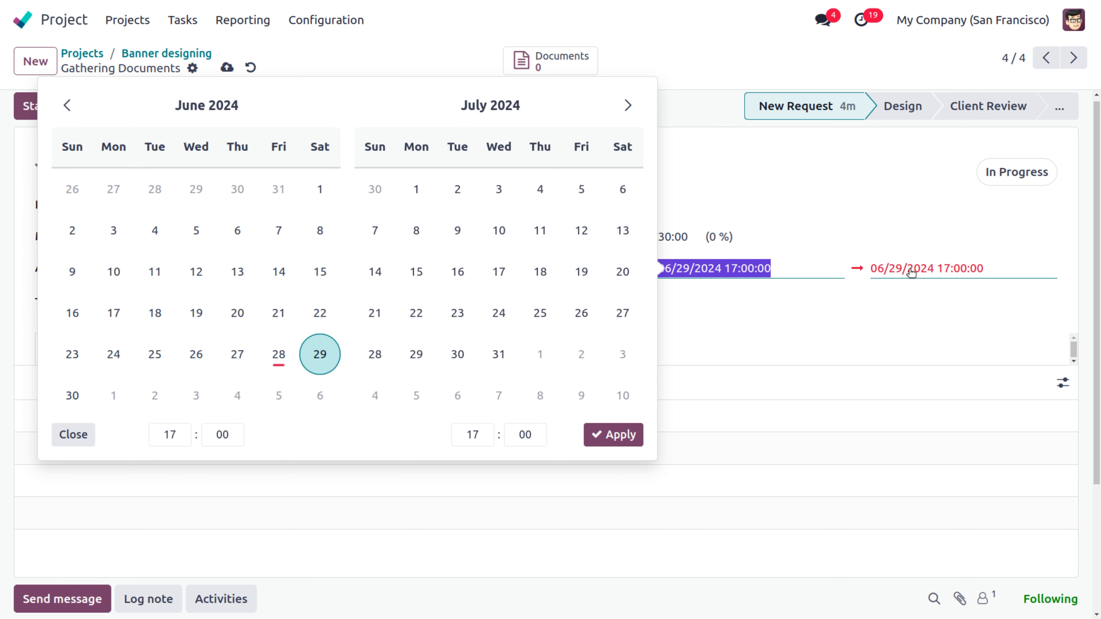
pyautogui.click(500, 192)
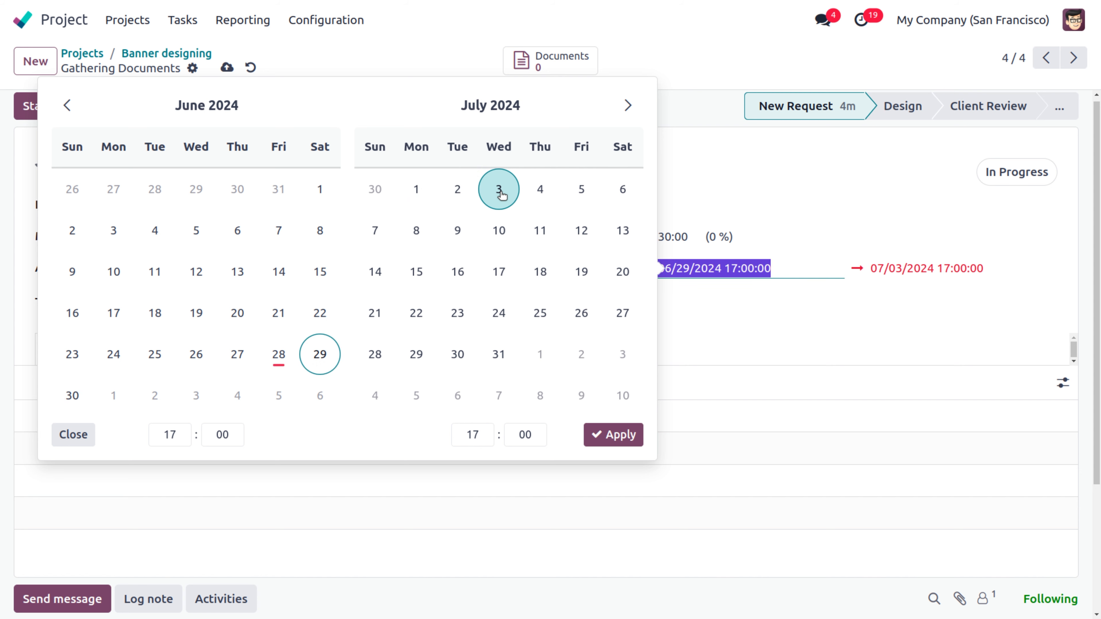
pyautogui.click(629, 434)
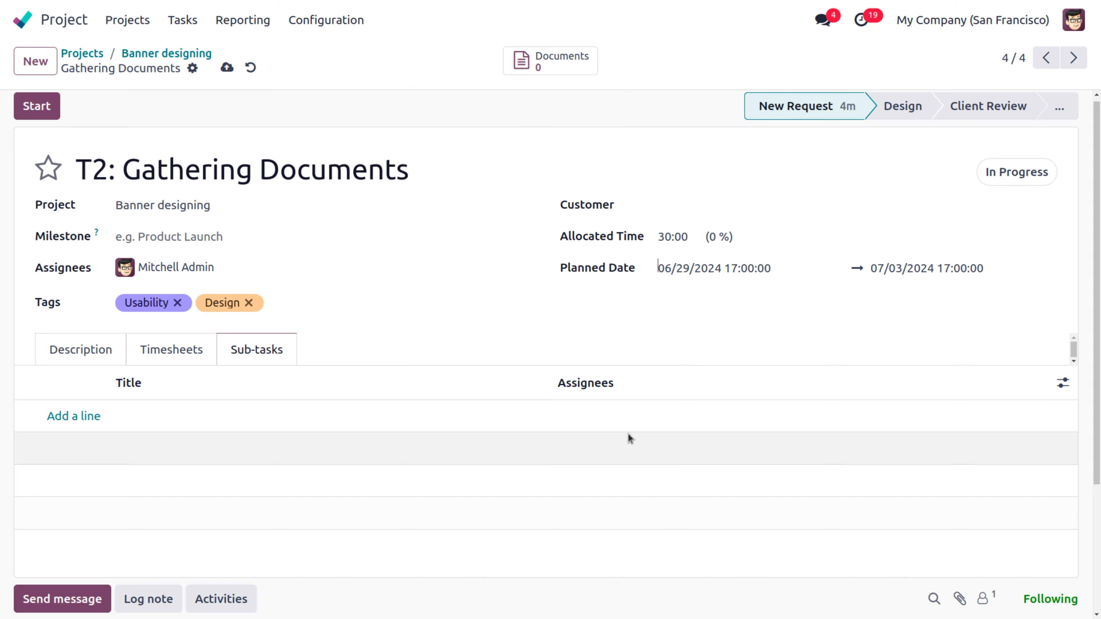
pyautogui.click(226, 67)
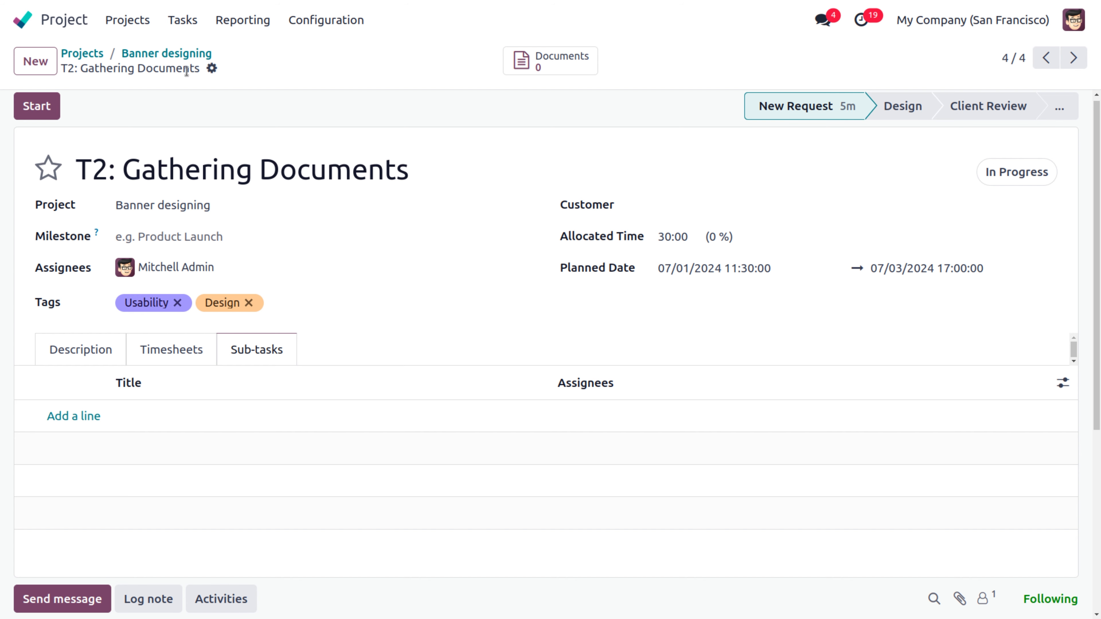
# Step: Plan T1: Design prospect Meeting for 06/01/2024 to 06/03/2024, save, and return to the board
pyautogui.click(137, 59)
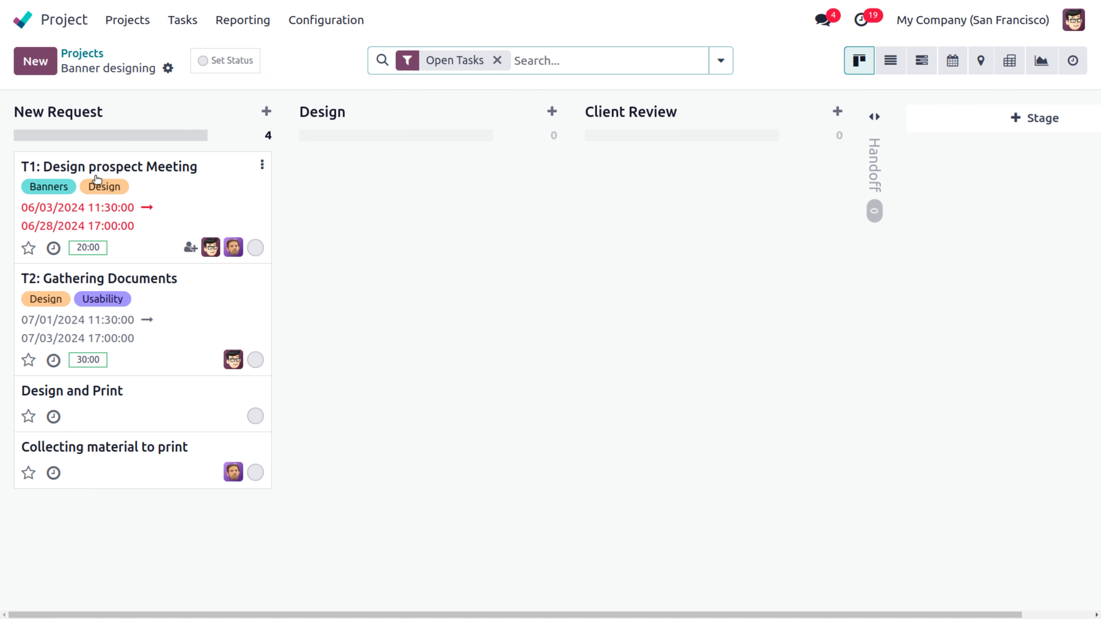
pyautogui.click(101, 168)
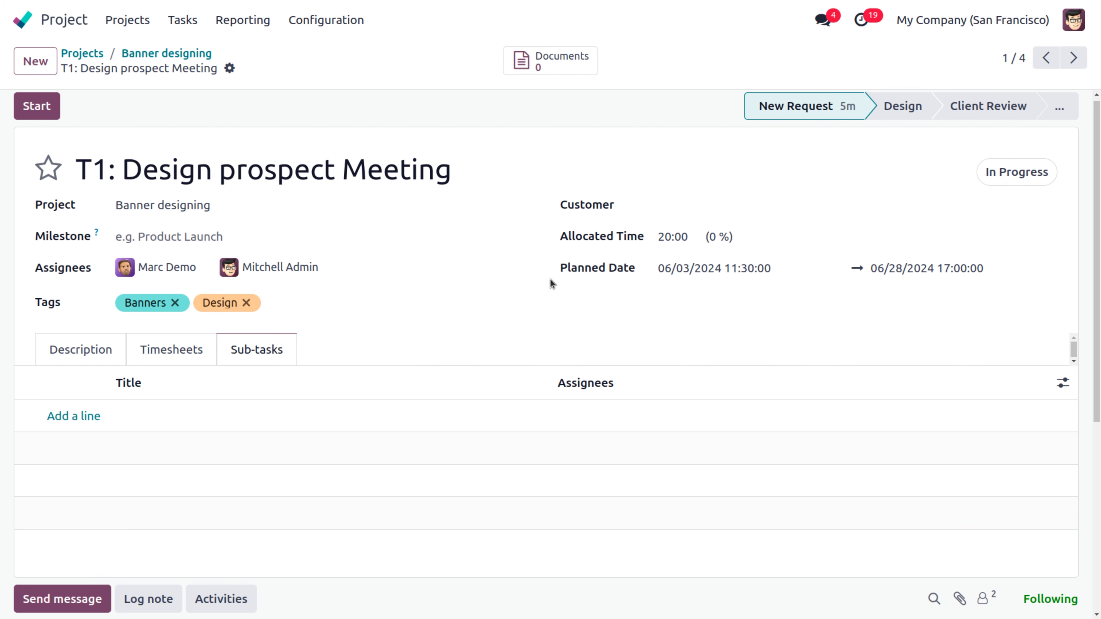
pyautogui.click(677, 274)
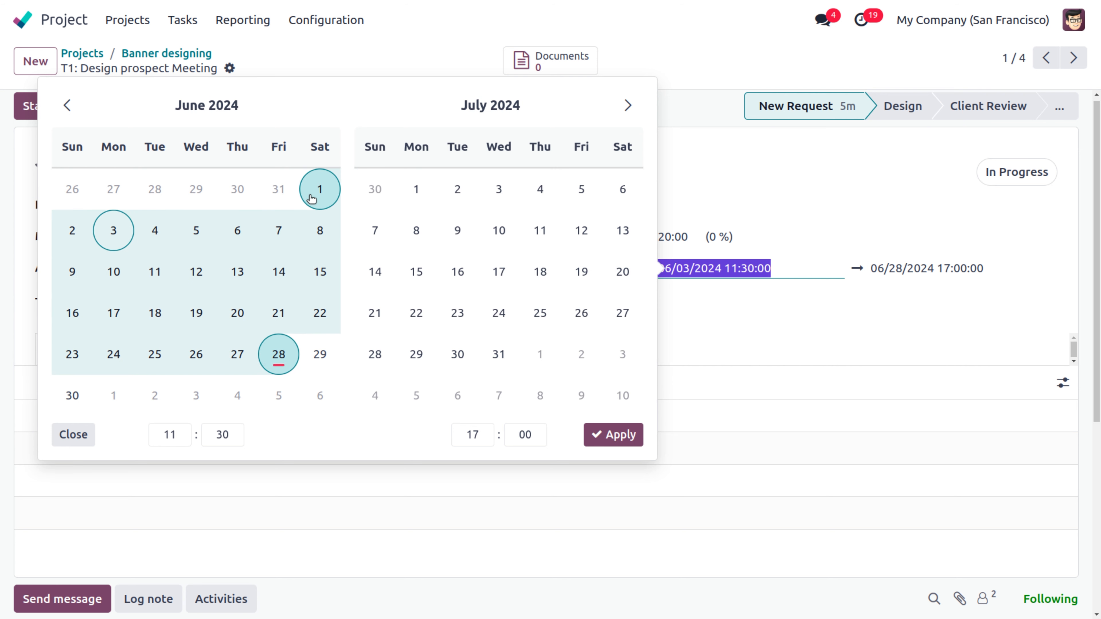
pyautogui.click(319, 191)
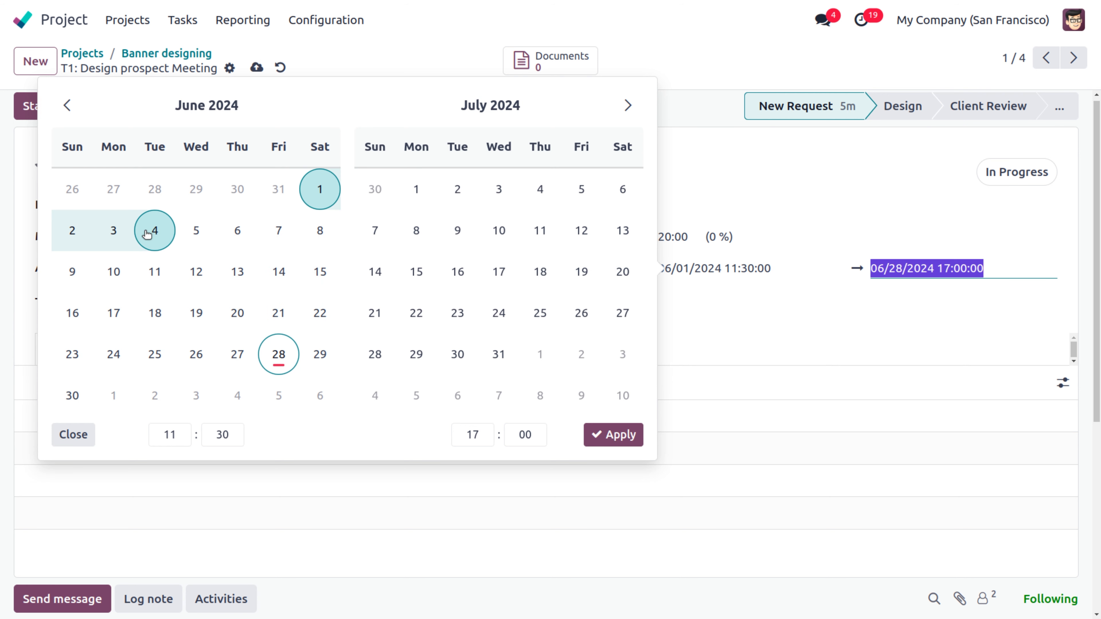
pyautogui.click(122, 234)
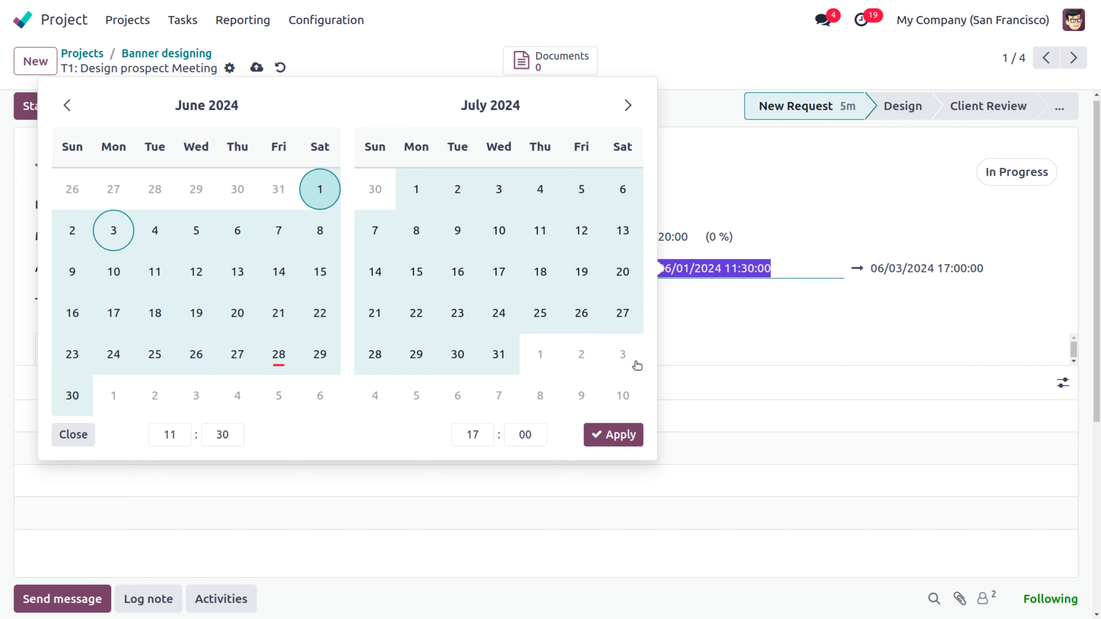
pyautogui.click(613, 434)
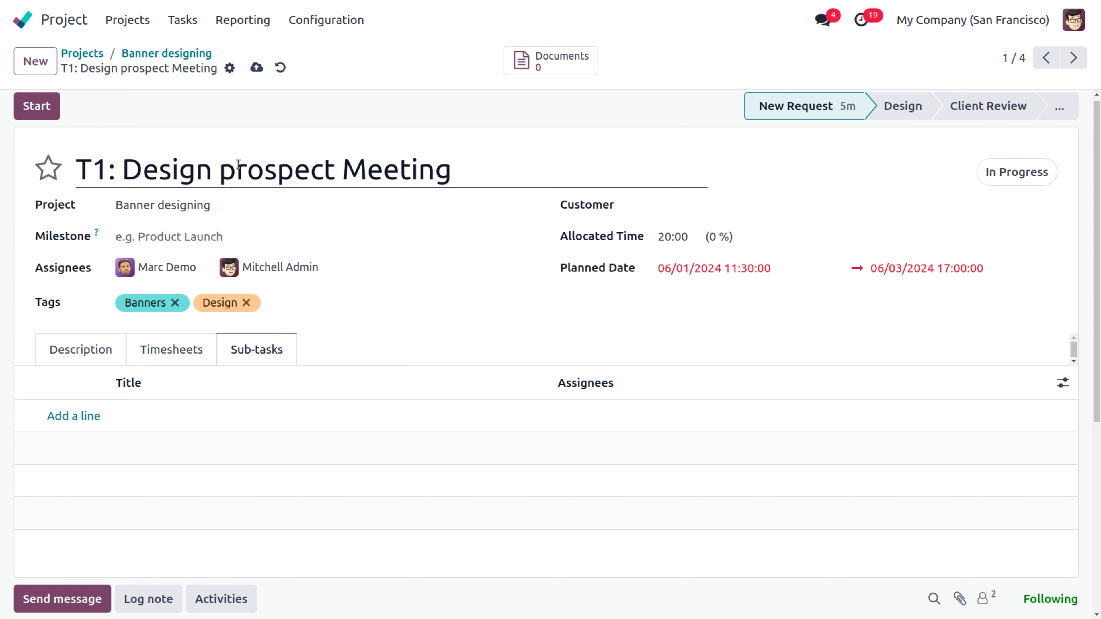
pyautogui.click(256, 68)
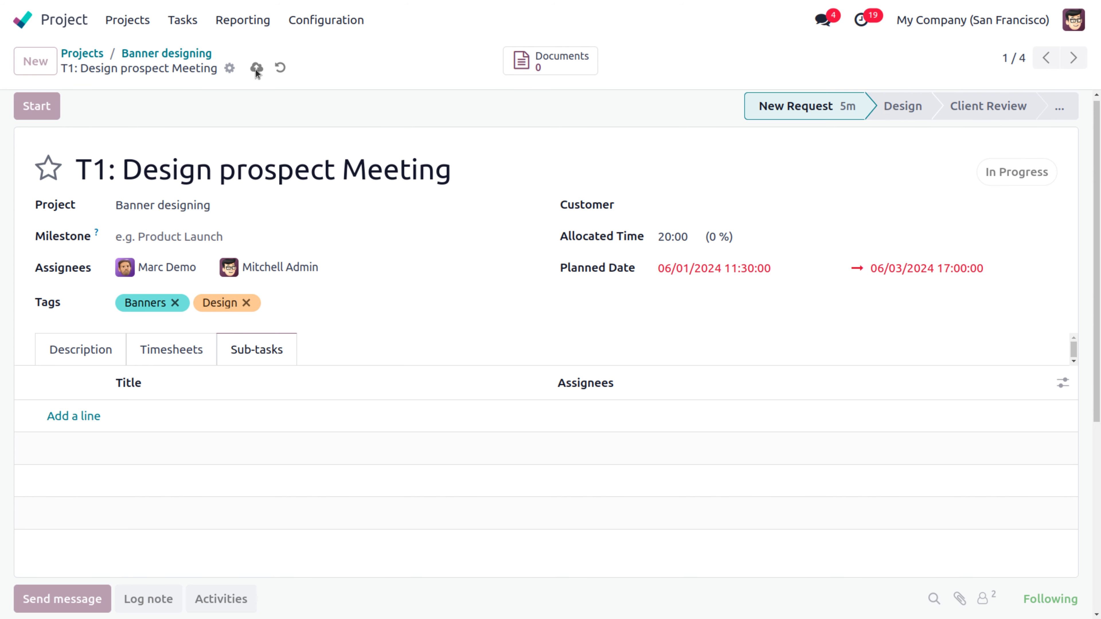
pyautogui.click(143, 54)
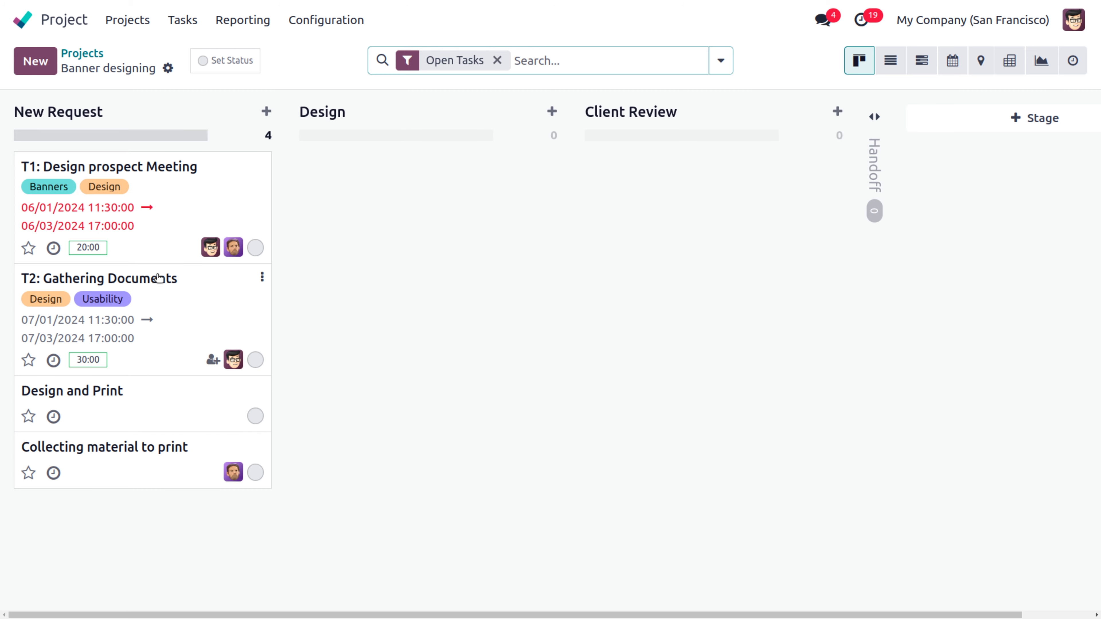
# Step: Plan T2: Gathering Documents for 06/18/2024 to 06/20/2024, save, and return to the board
pyautogui.click(158, 278)
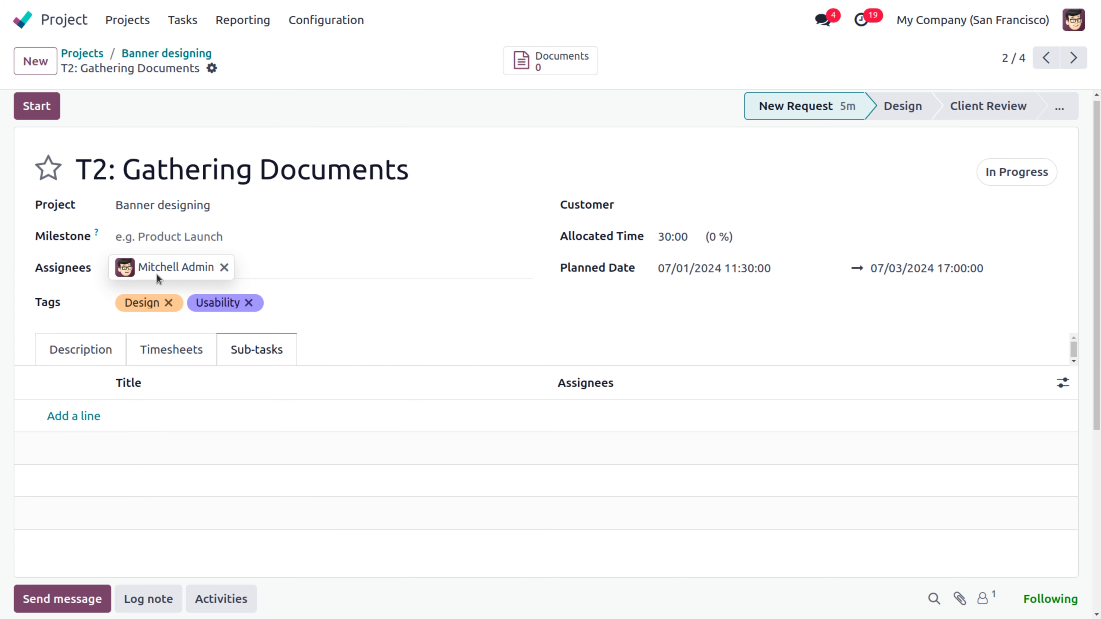
pyautogui.click(681, 268)
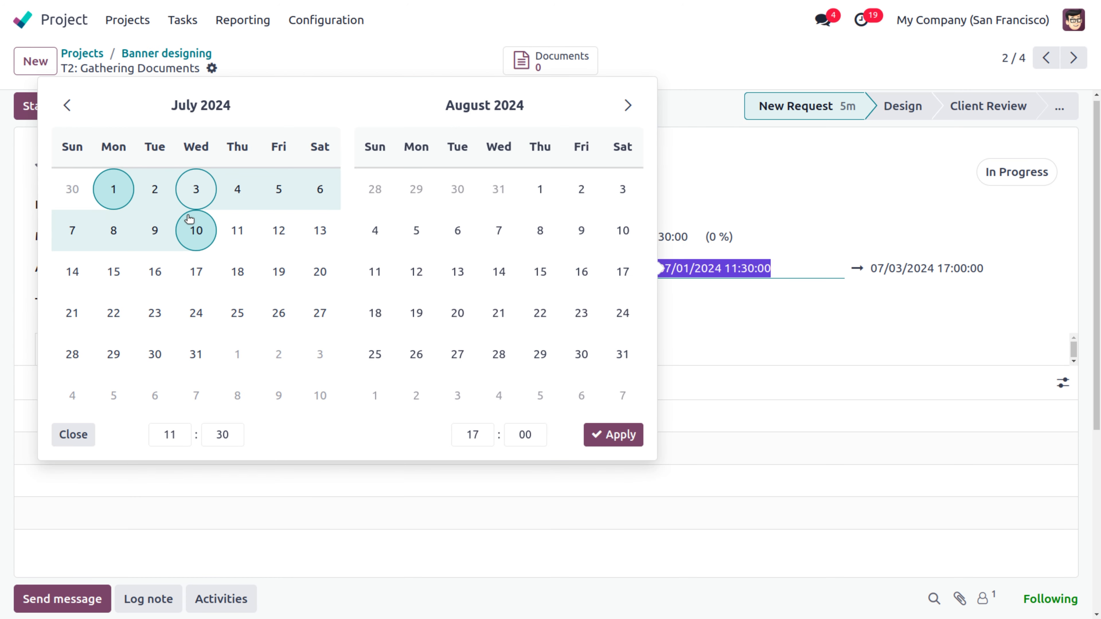
pyautogui.click(70, 113)
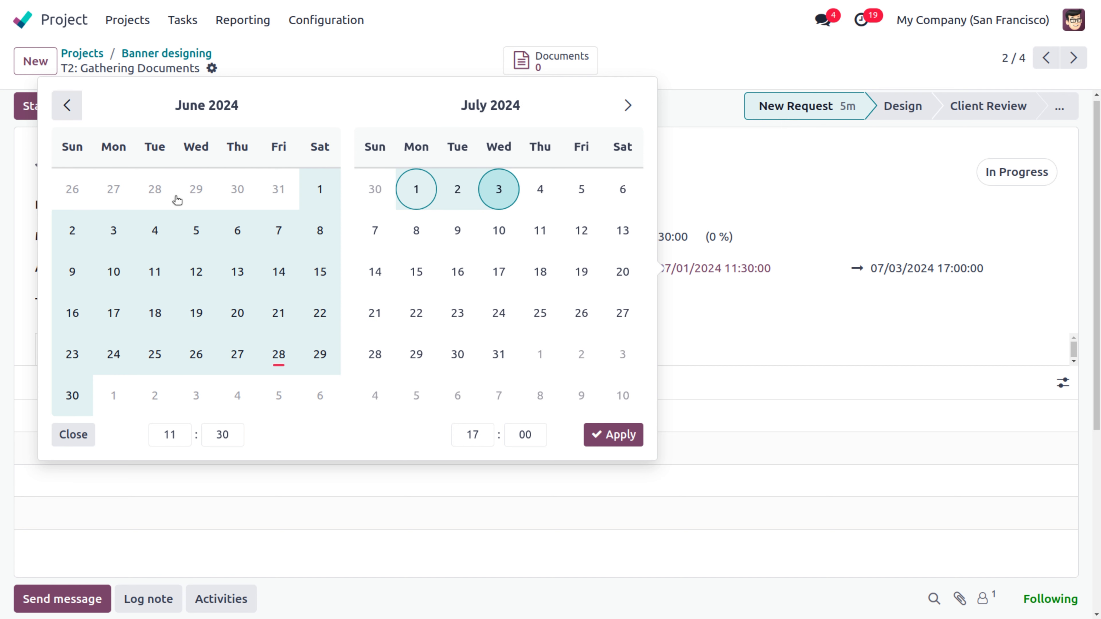
pyautogui.click(116, 276)
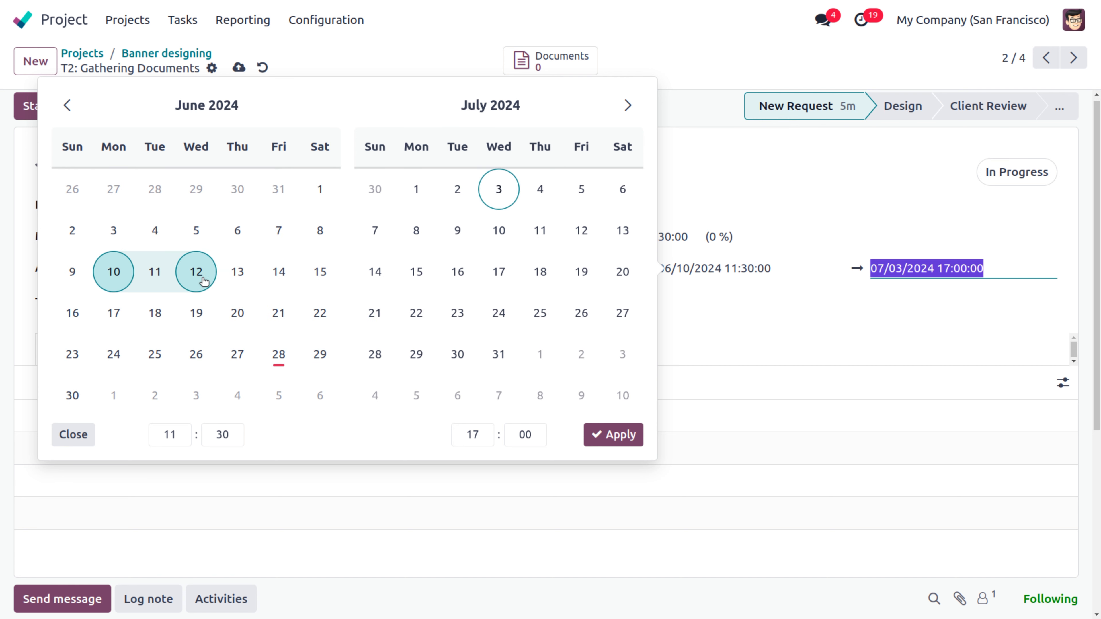
pyautogui.click(160, 316)
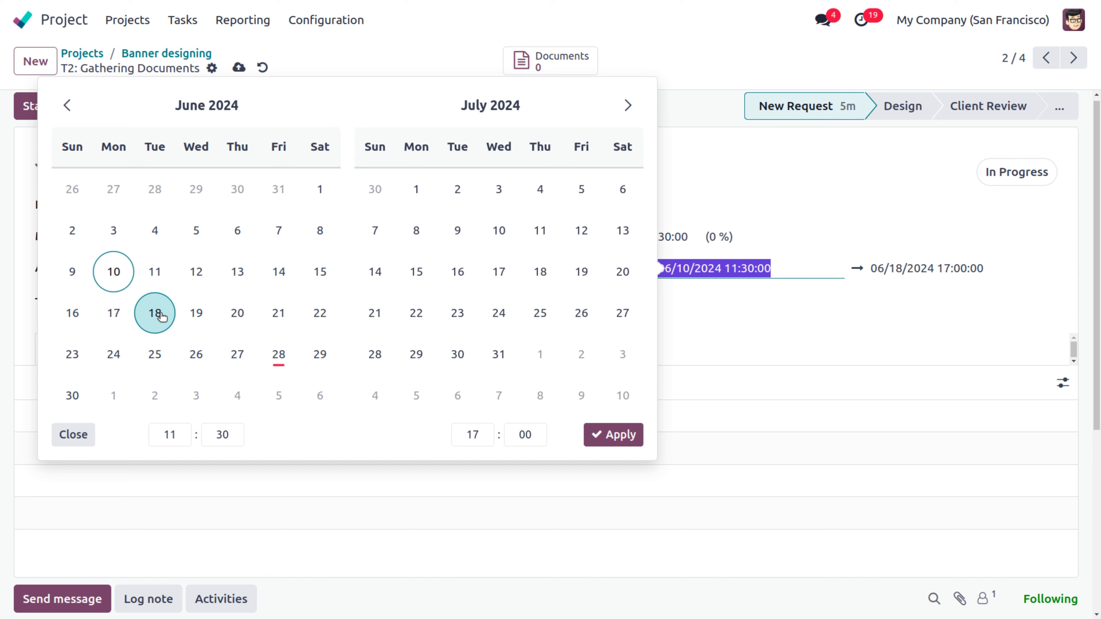
pyautogui.click(161, 316)
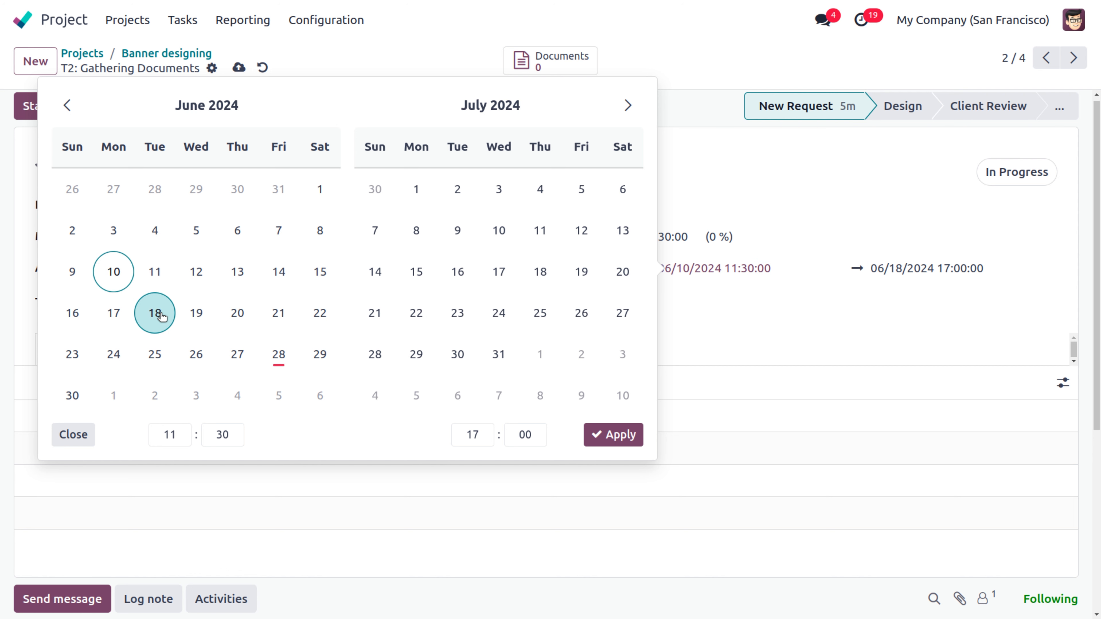
pyautogui.click(238, 319)
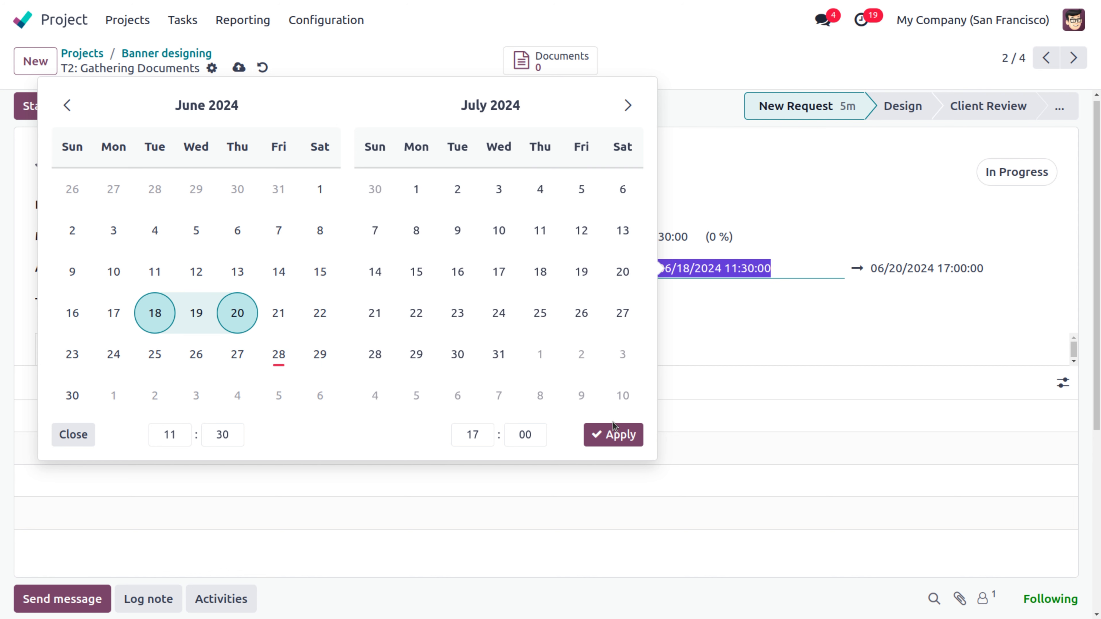
pyautogui.click(619, 436)
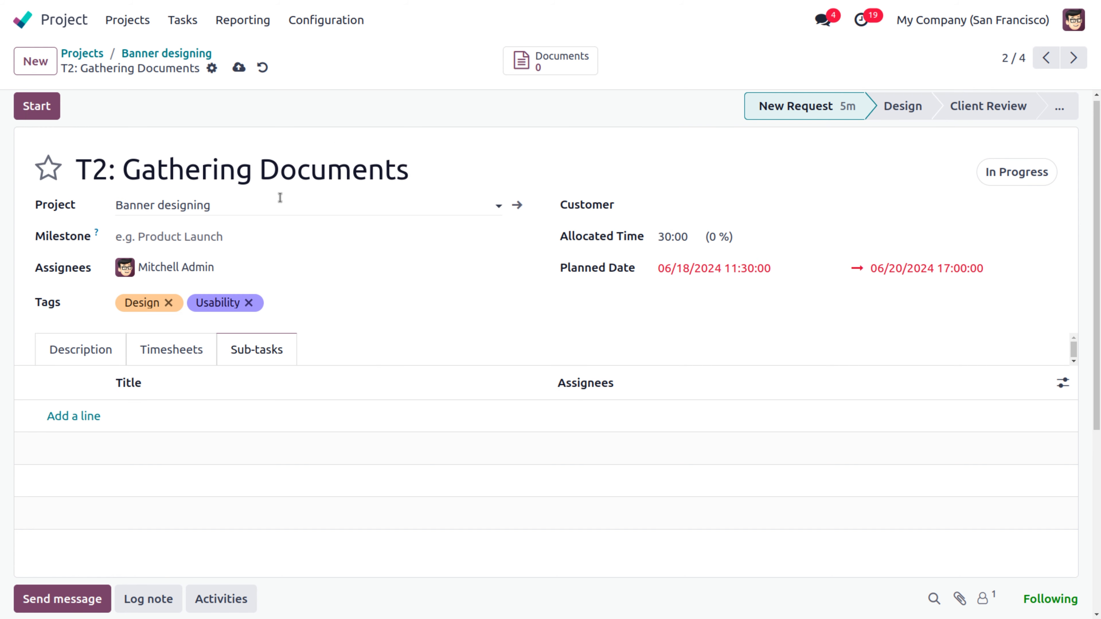
pyautogui.click(238, 68)
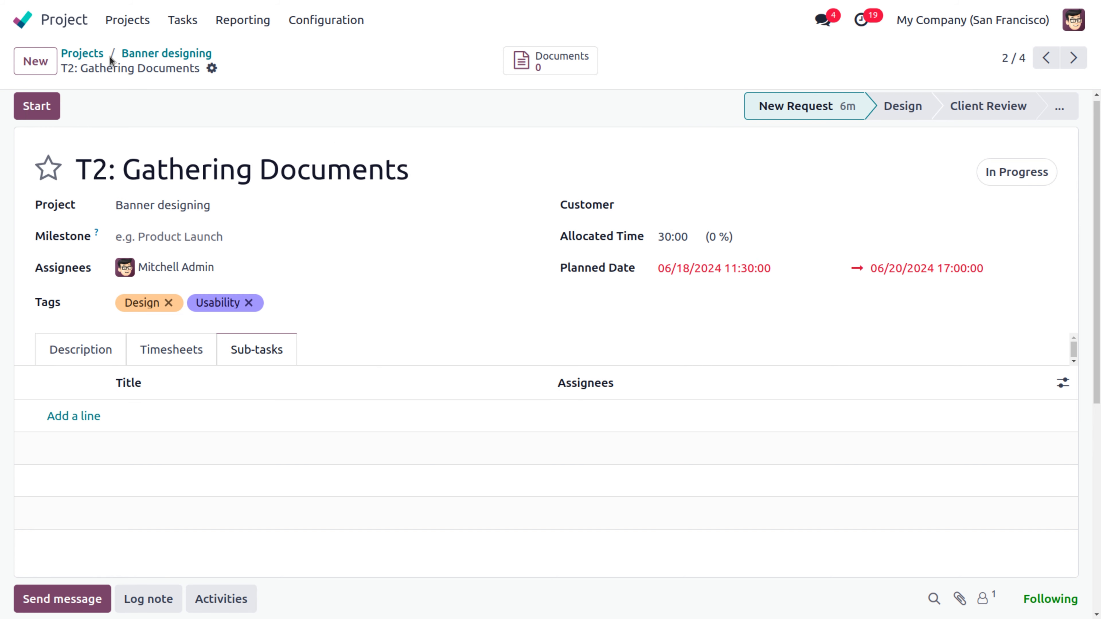
pyautogui.click(143, 54)
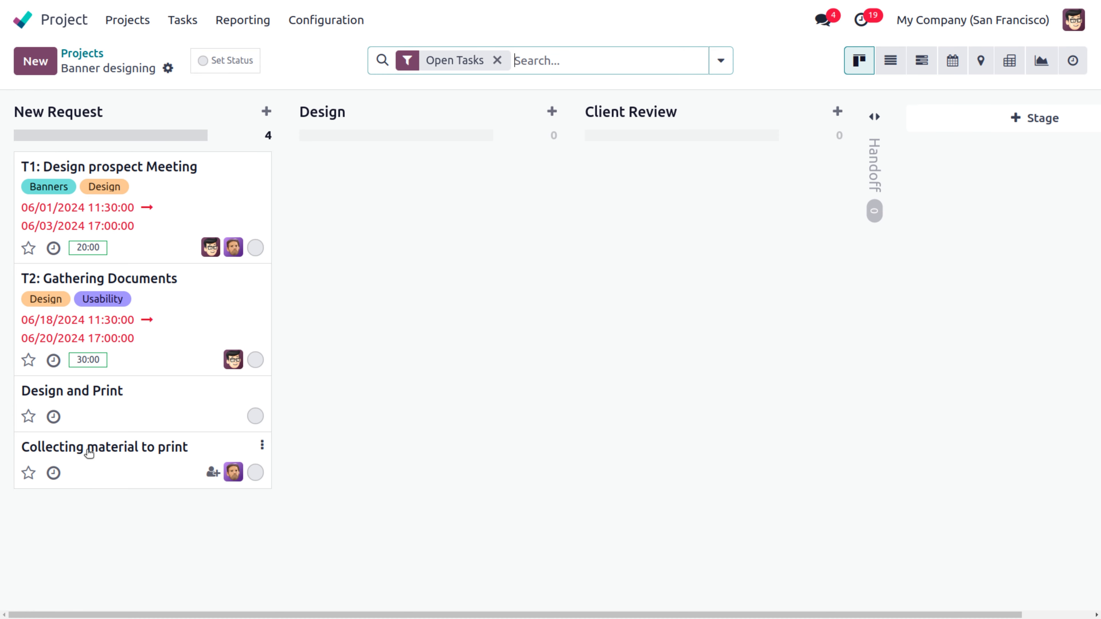
# Step: Give the Collecting material to print task a 06/13/2024 deadline and save it
pyautogui.click(90, 451)
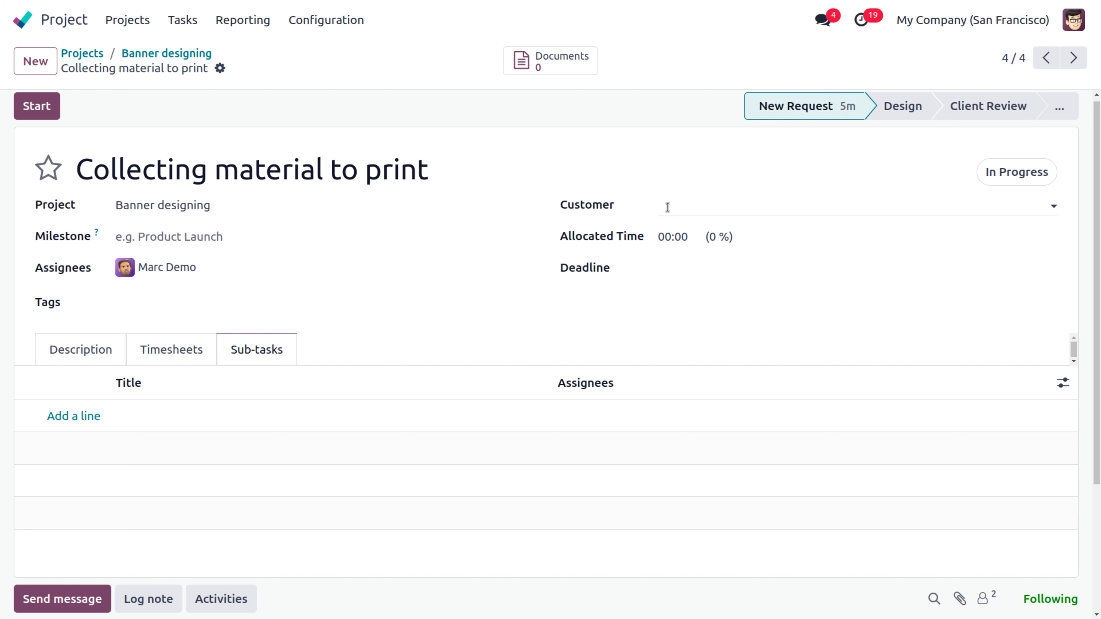
pyautogui.click(691, 230)
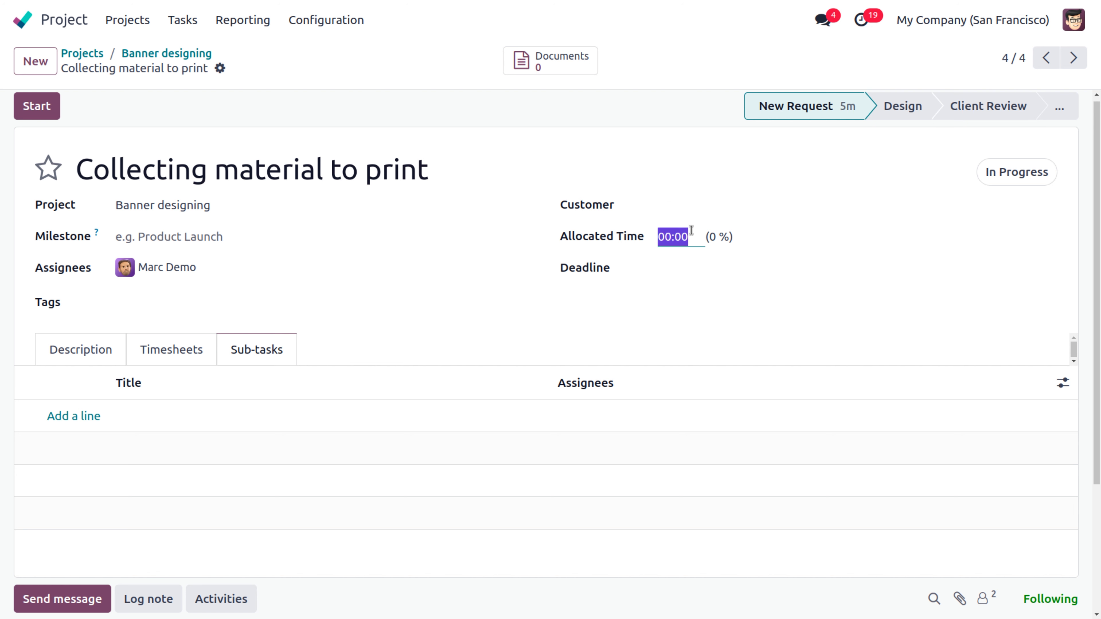
pyautogui.press('BackSpace')
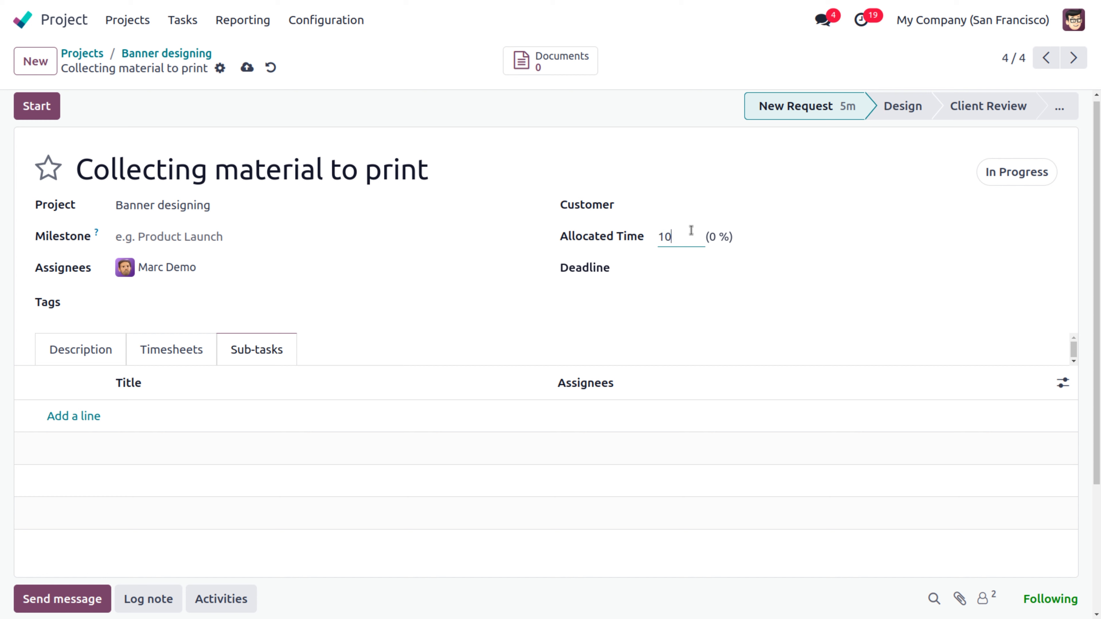
pyautogui.click(673, 274)
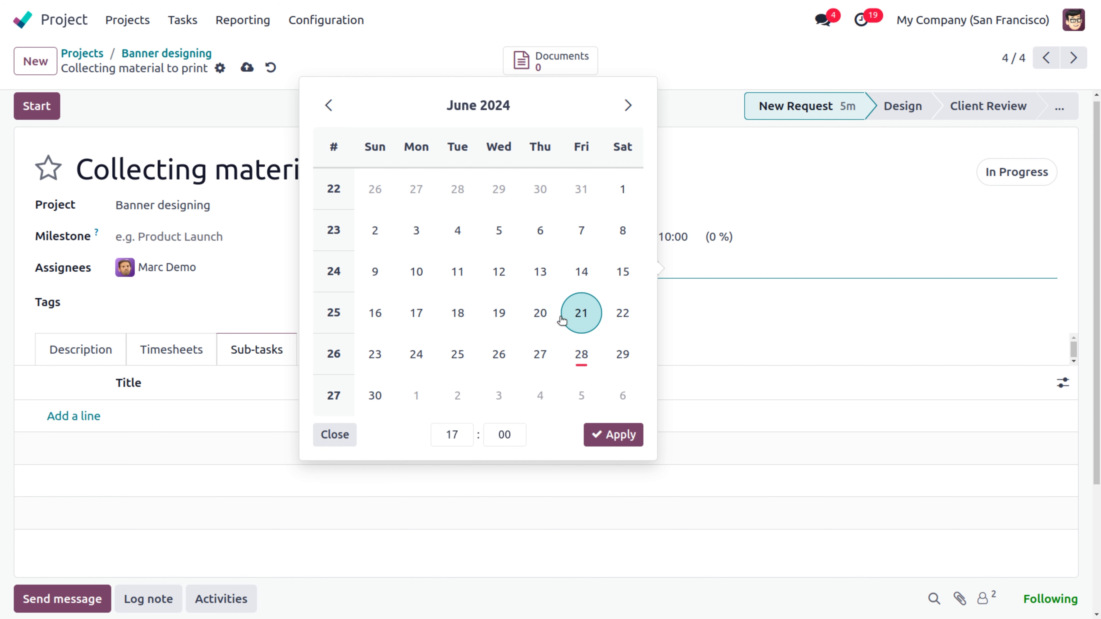
pyautogui.click(374, 355)
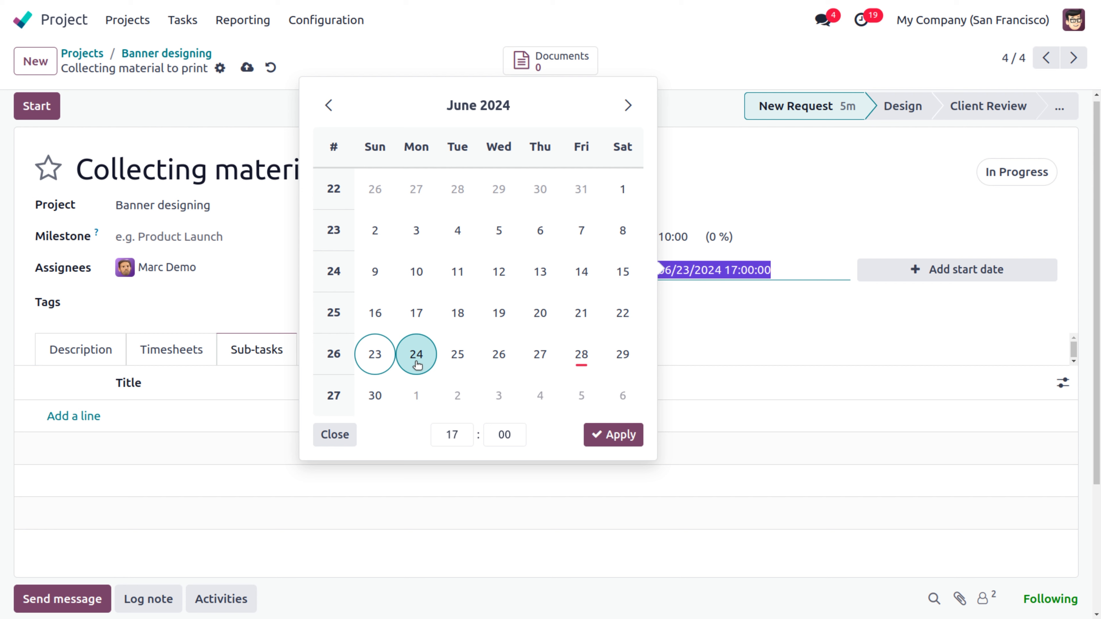
pyautogui.click(417, 277)
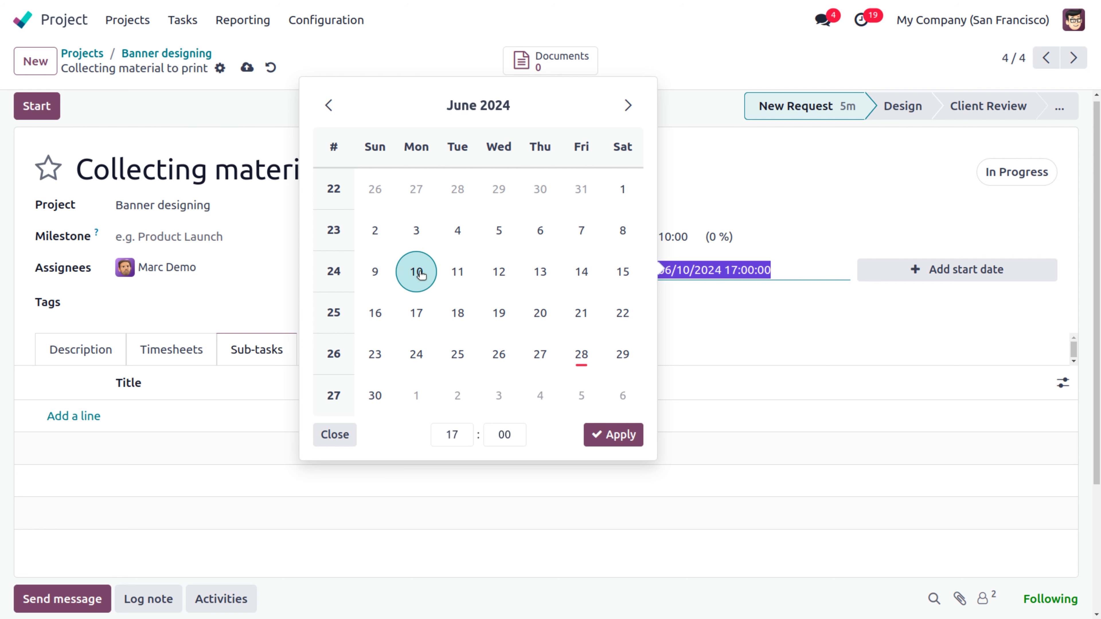
pyautogui.click(542, 284)
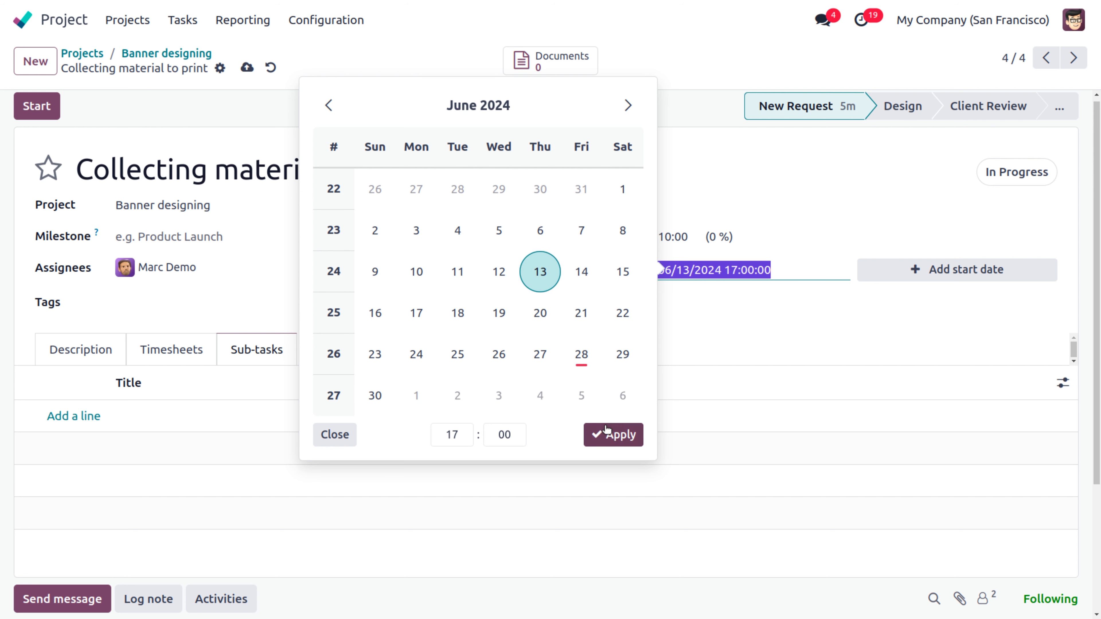
pyautogui.click(418, 271)
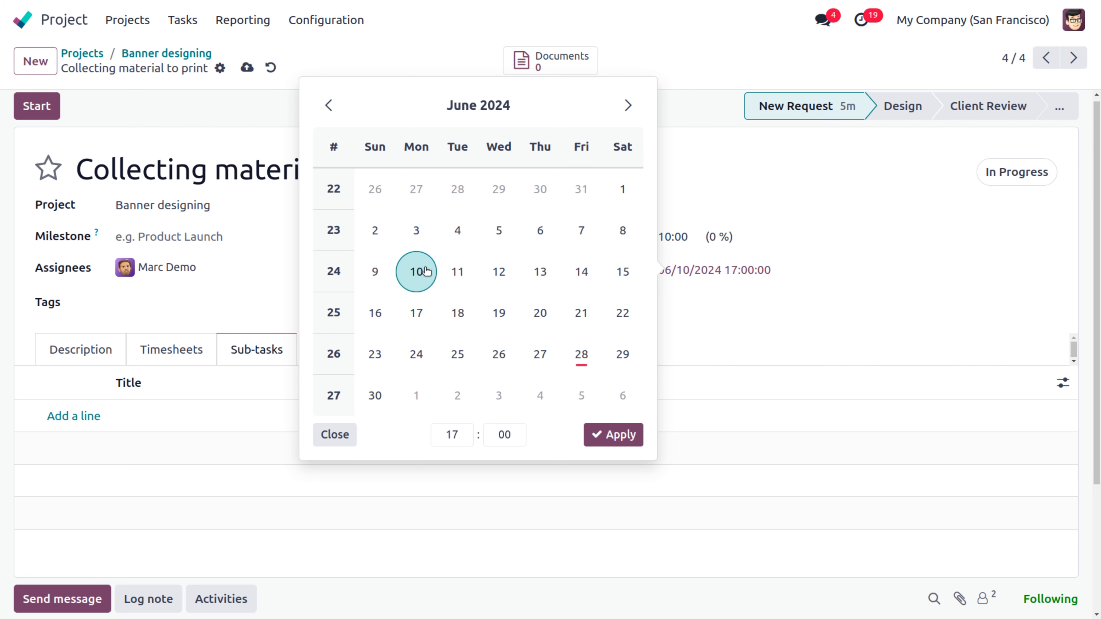
pyautogui.click(547, 285)
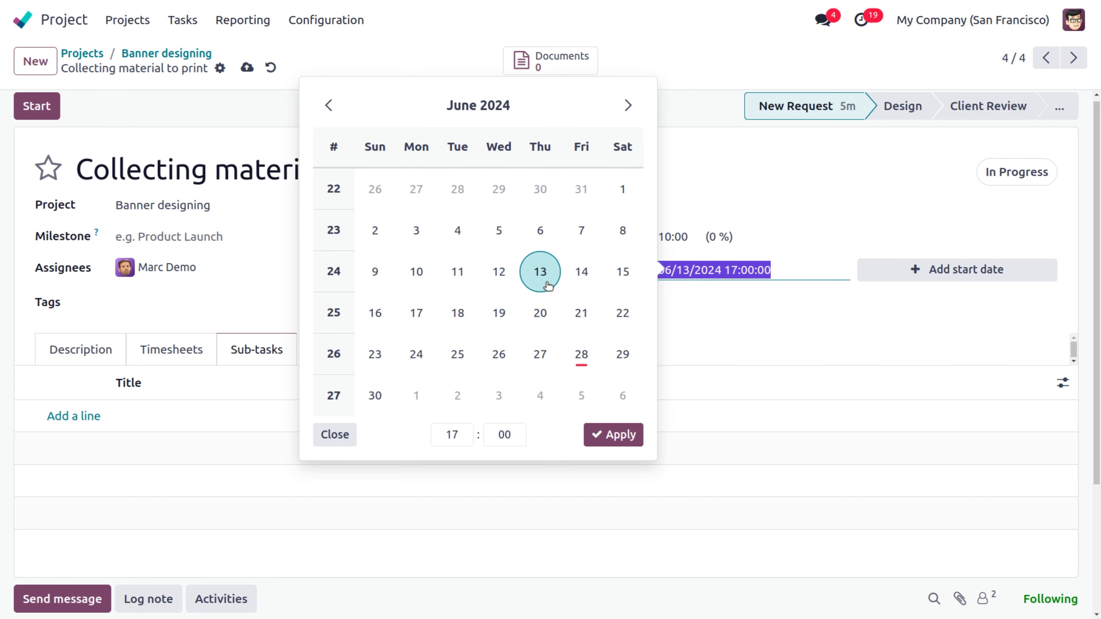
pyautogui.click(612, 436)
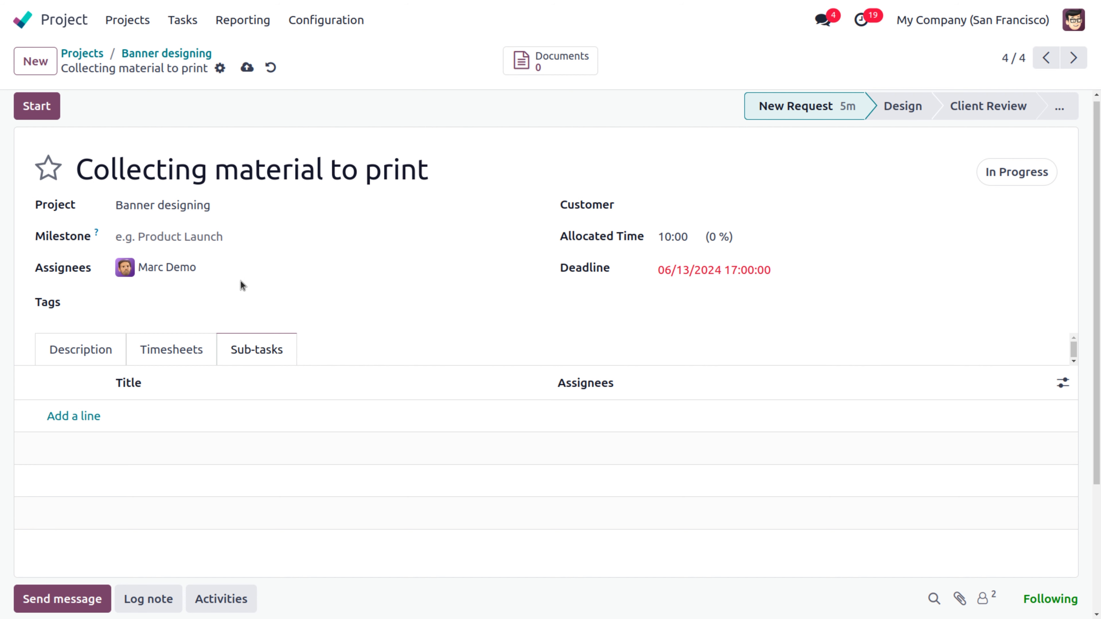
pyautogui.click(247, 68)
# Step: Open the Design and Print task from the Banner designing board to edit its title
pyautogui.click(147, 54)
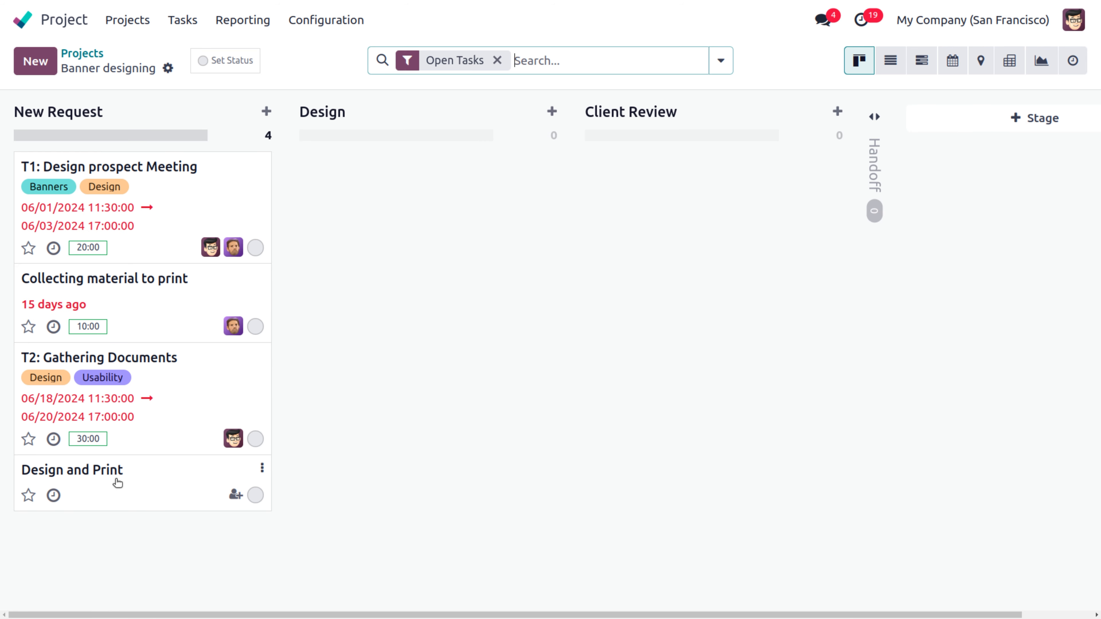
pyautogui.click(118, 483)
pyautogui.click(78, 169)
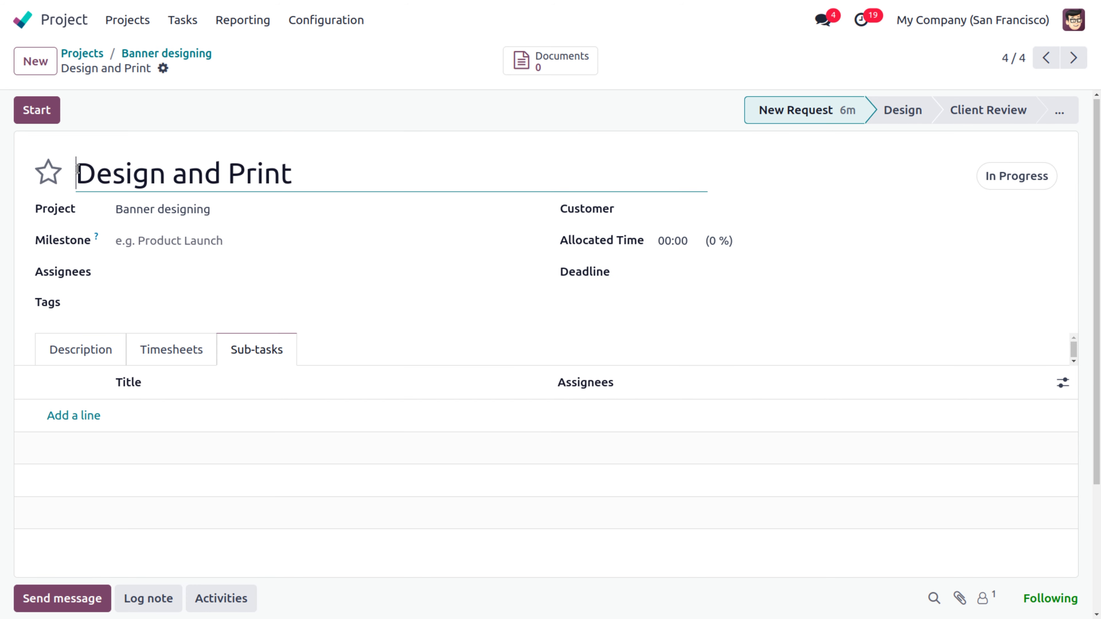
# Step: Rename the task 'T4: Design and Print', assign the admin user, and allocate 20:00 hours
pyautogui.write('T4:')
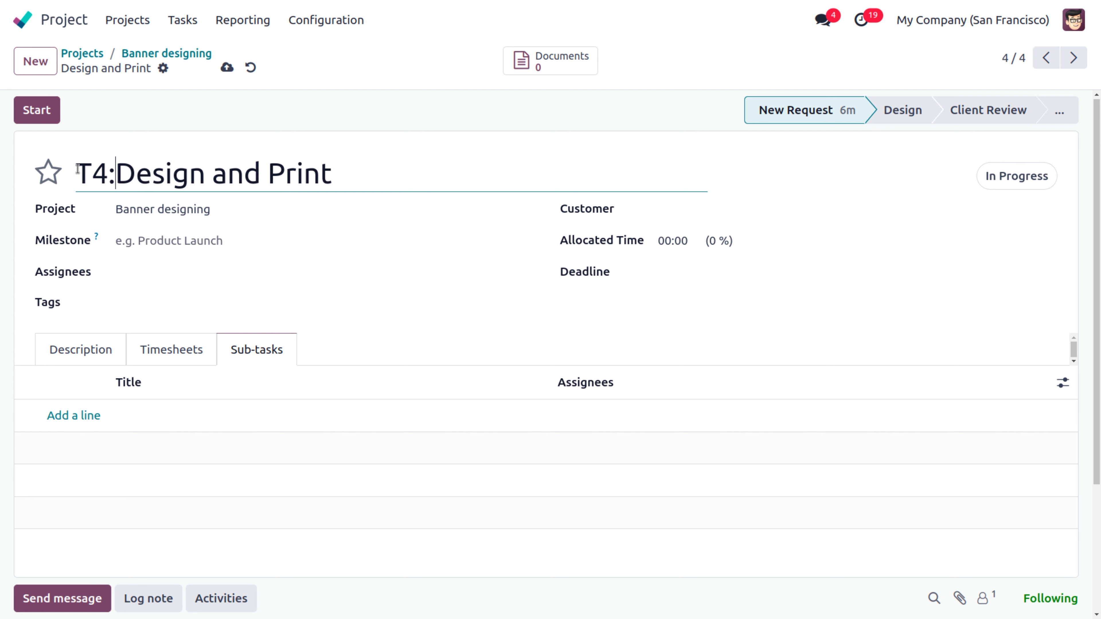
pyautogui.click(177, 273)
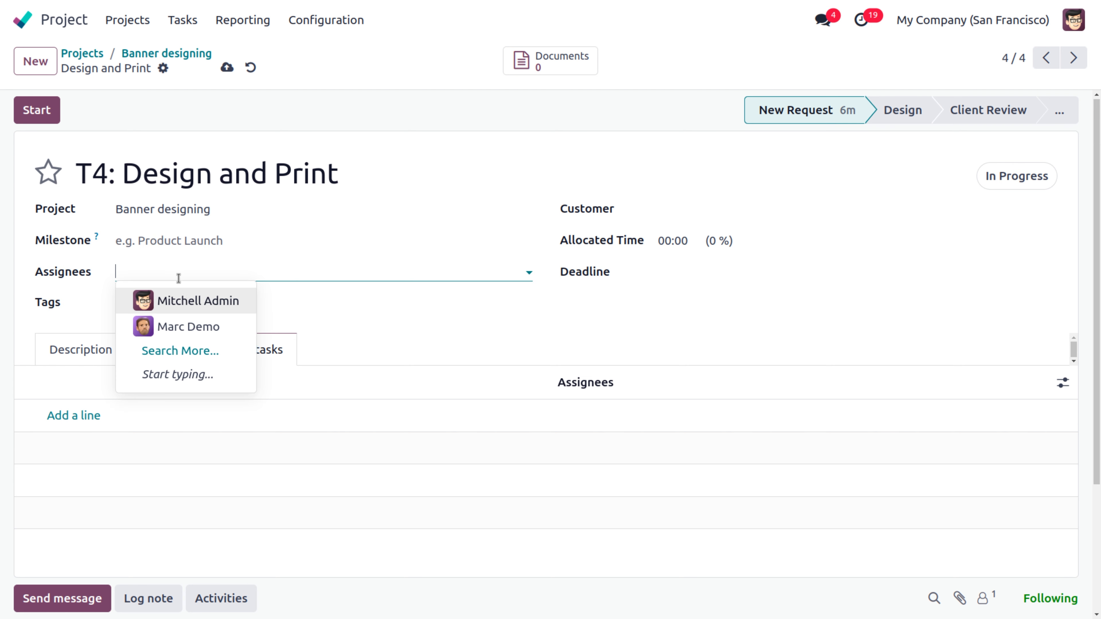
pyautogui.click(187, 303)
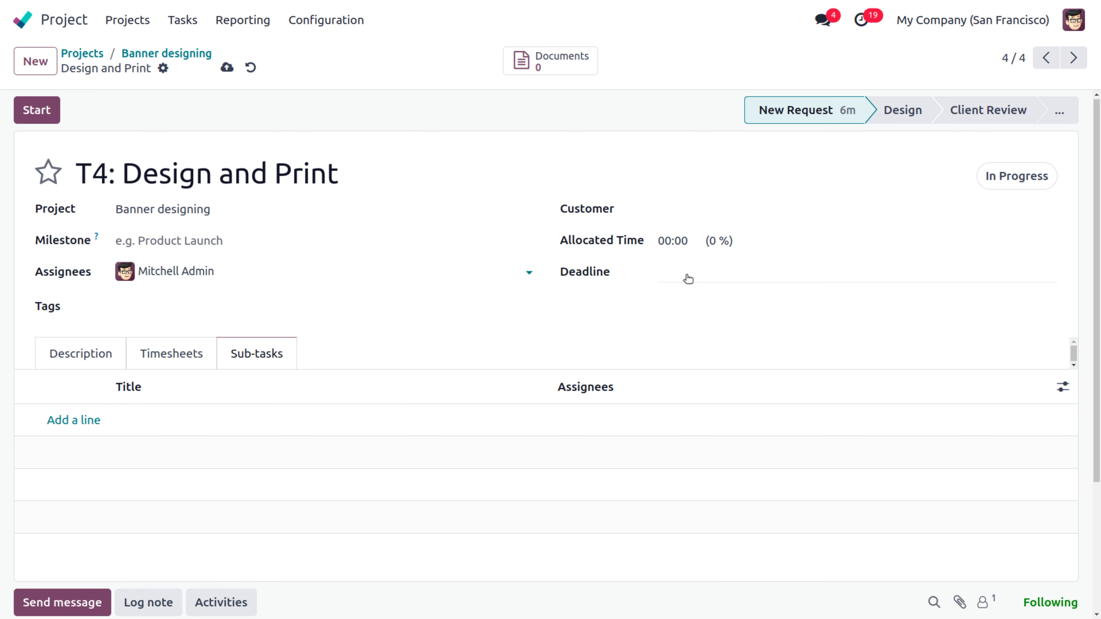
pyautogui.click(687, 244)
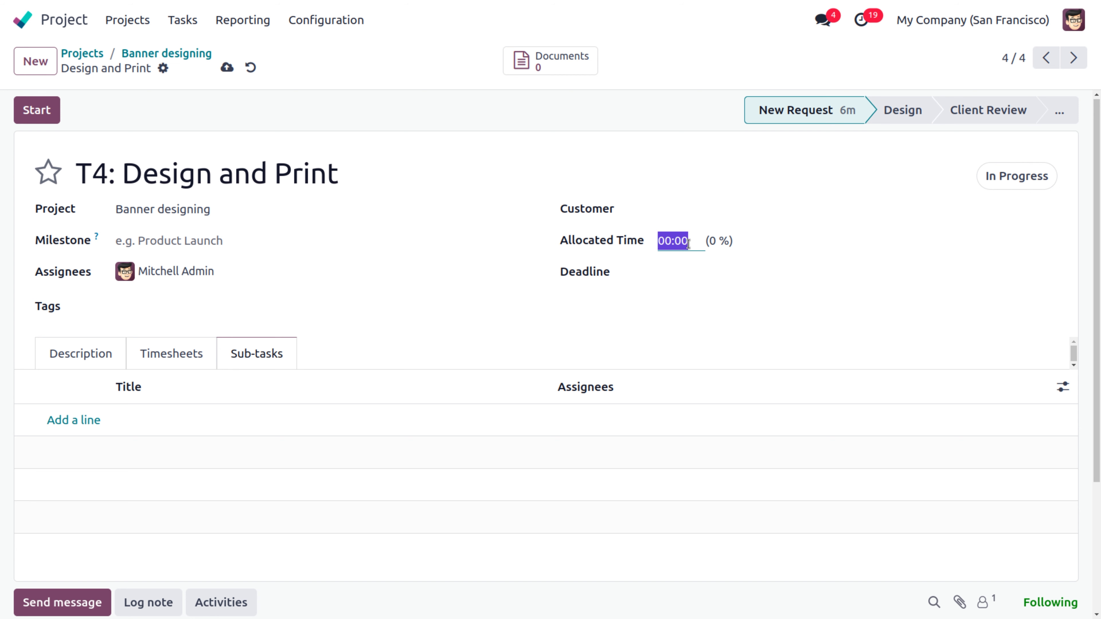
pyautogui.press('BackSpace')
pyautogui.write('20')
# Step: Set the T4 deadline to 06/27/2024 and save the task
pyautogui.click(685, 277)
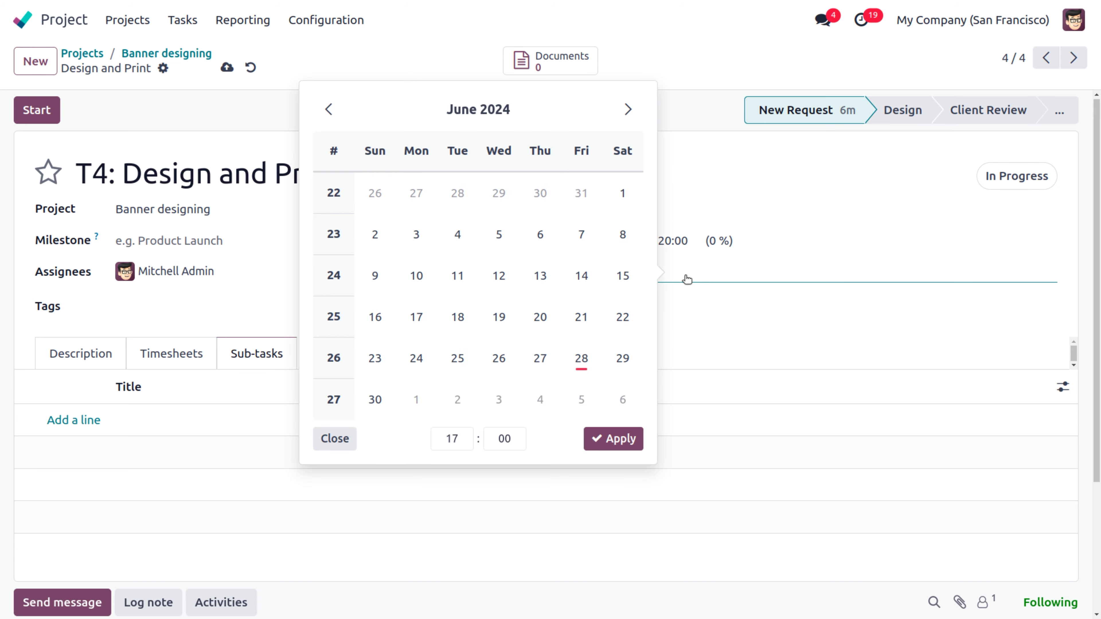
pyautogui.click(416, 360)
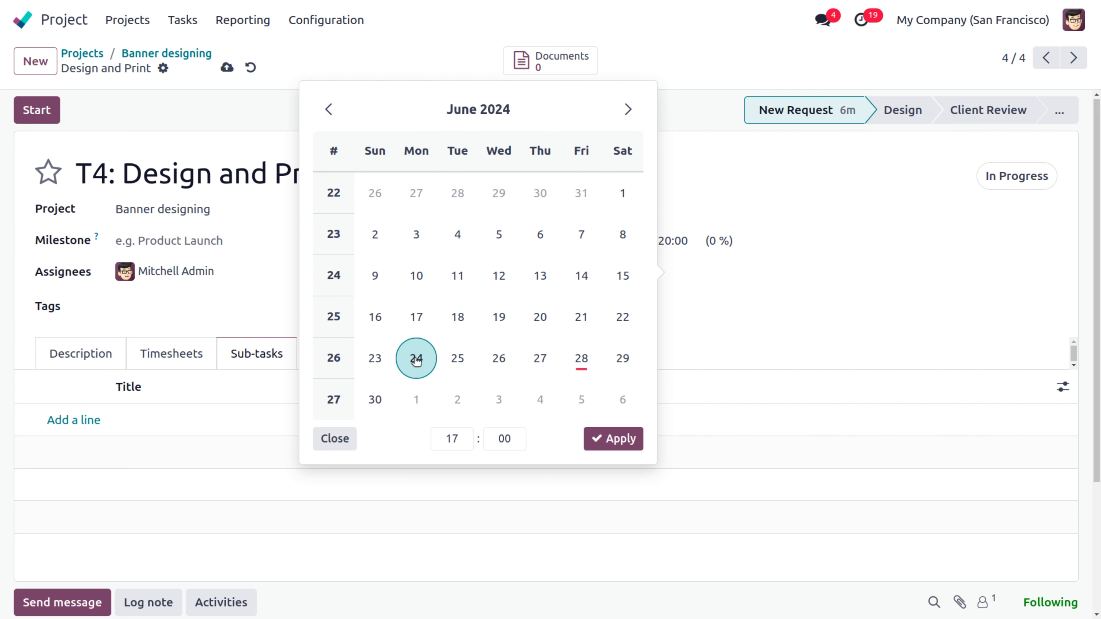
pyautogui.click(531, 367)
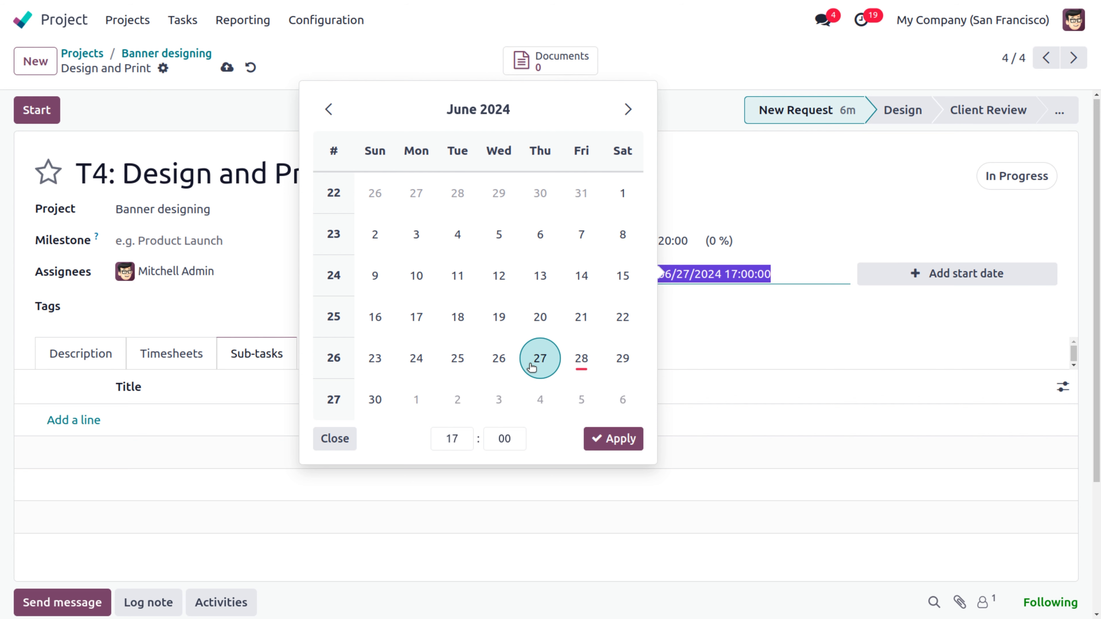
pyautogui.click(611, 446)
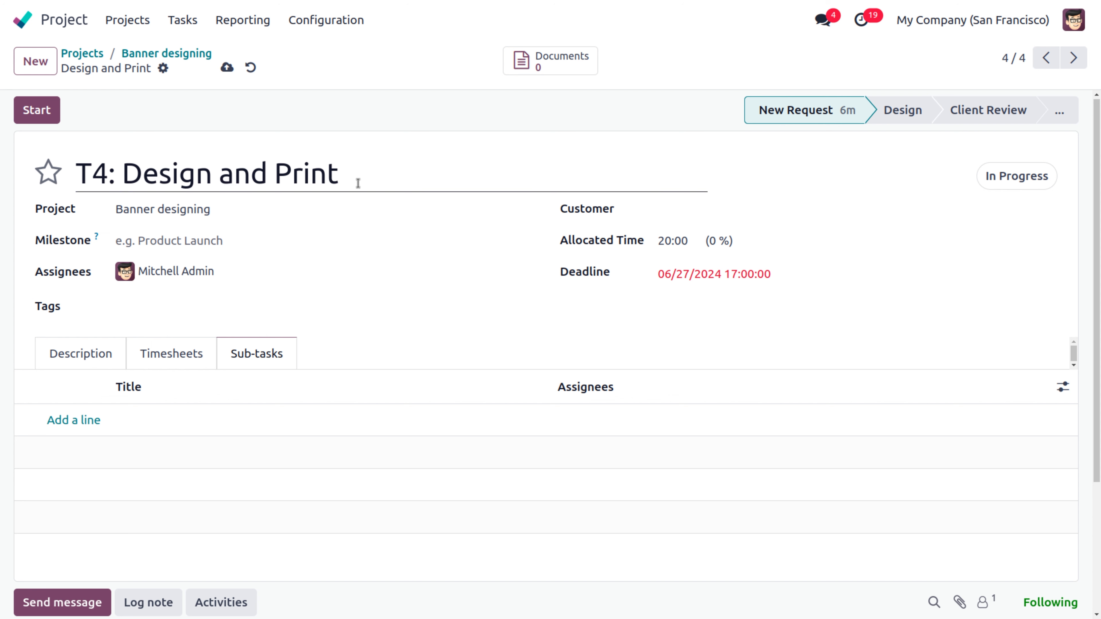
pyautogui.click(227, 68)
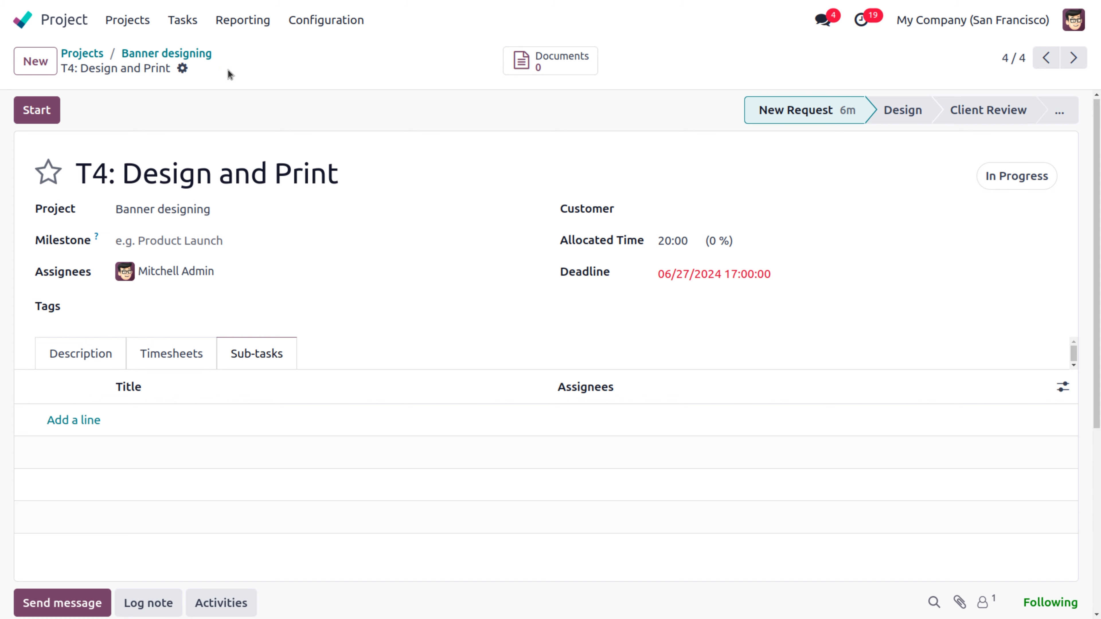
# Step: Move T1: Design prospect Meeting into the Design stage, then reopen it from the board
pyautogui.click(141, 54)
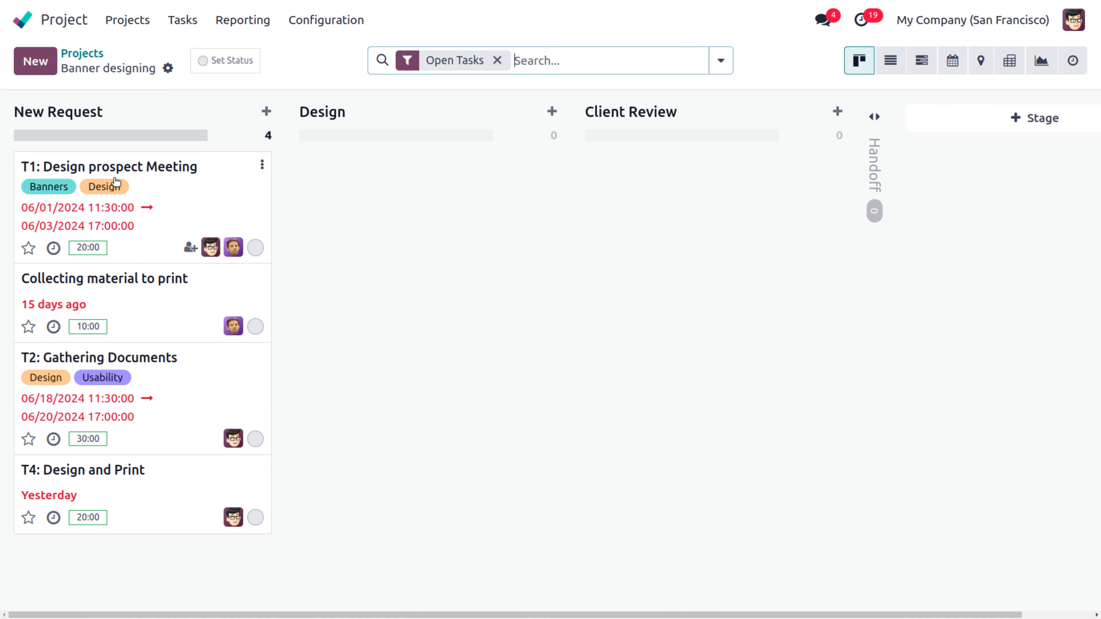
pyautogui.click(141, 170)
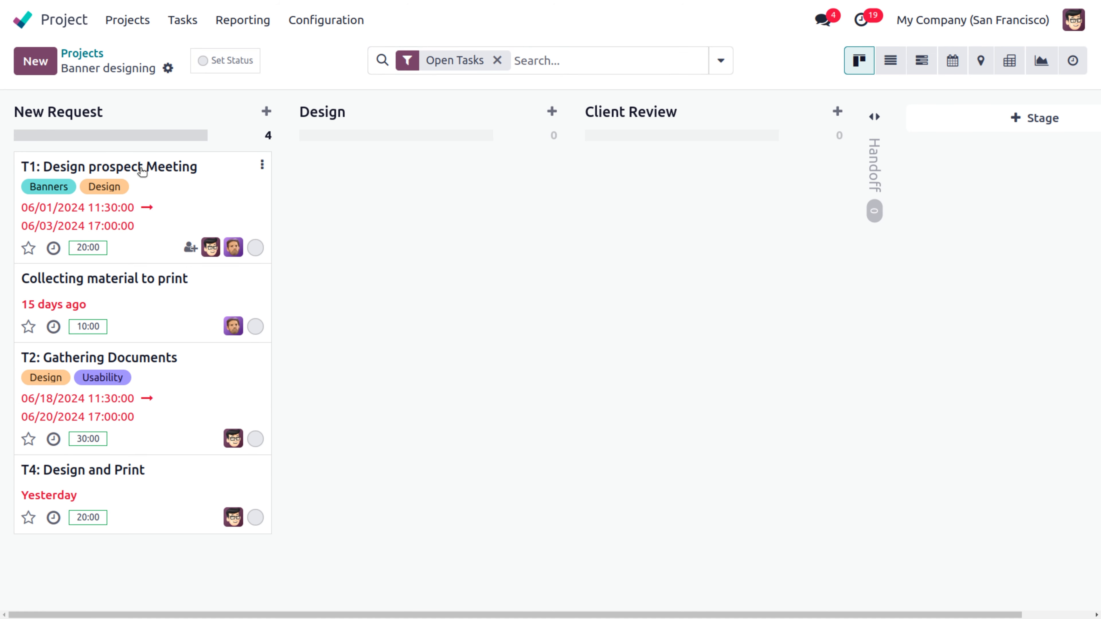
pyautogui.click(145, 173)
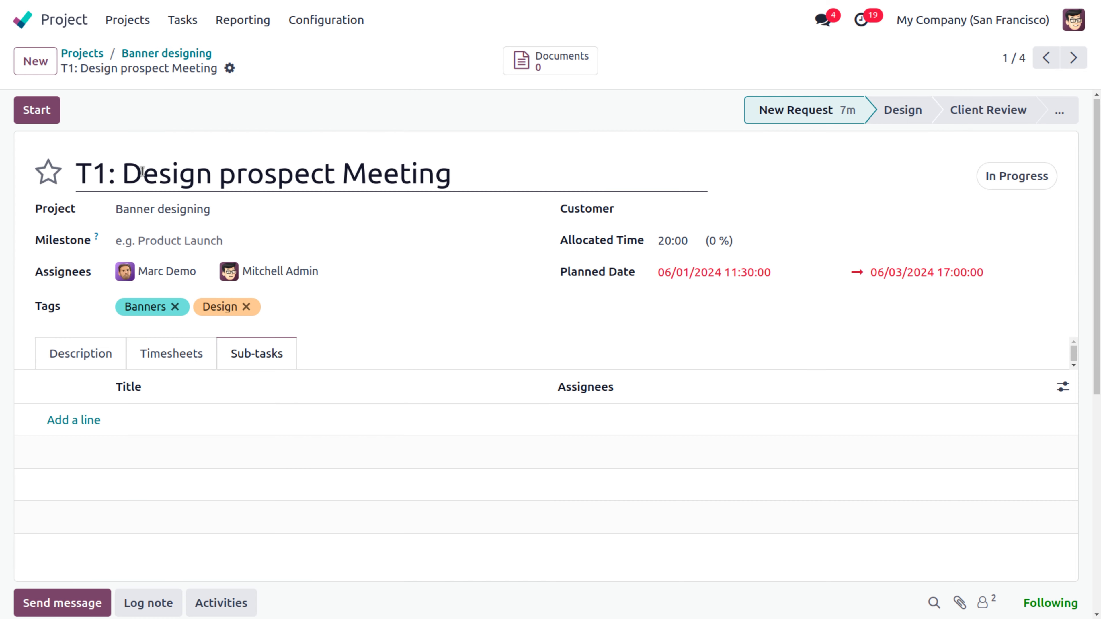
pyautogui.click(167, 53)
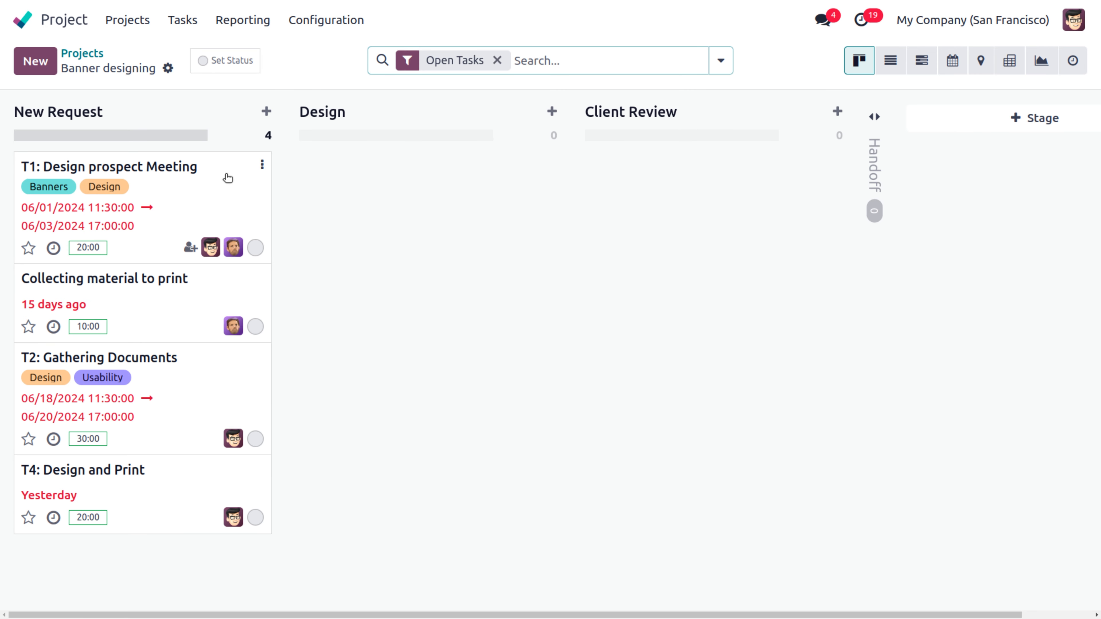
pyautogui.moveTo(226, 175); pyautogui.dragTo(460, 167)
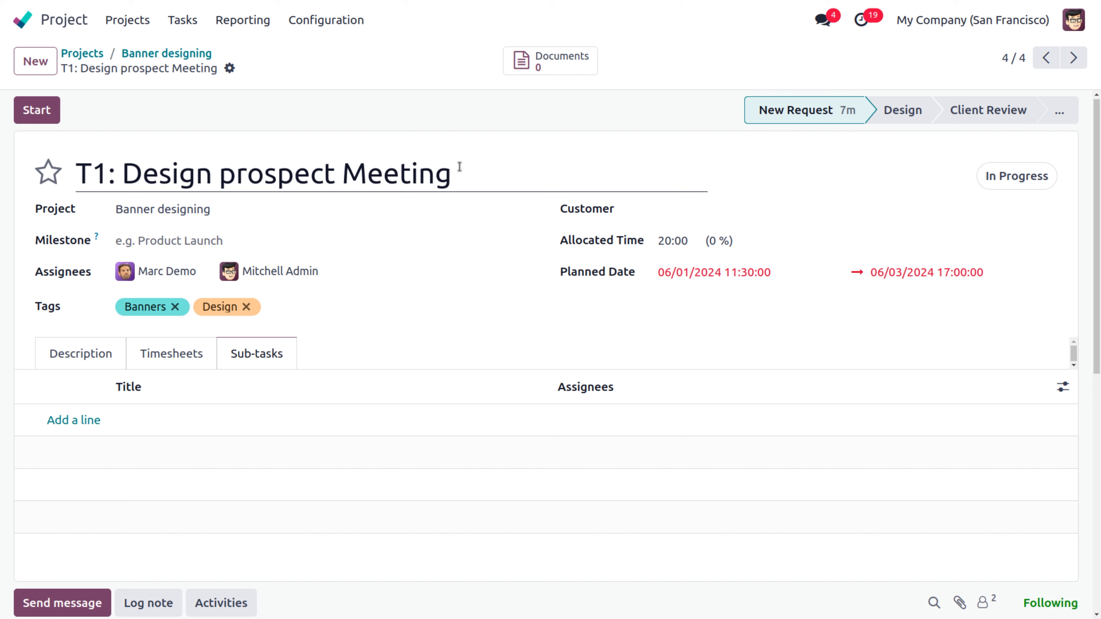
pyautogui.click(896, 111)
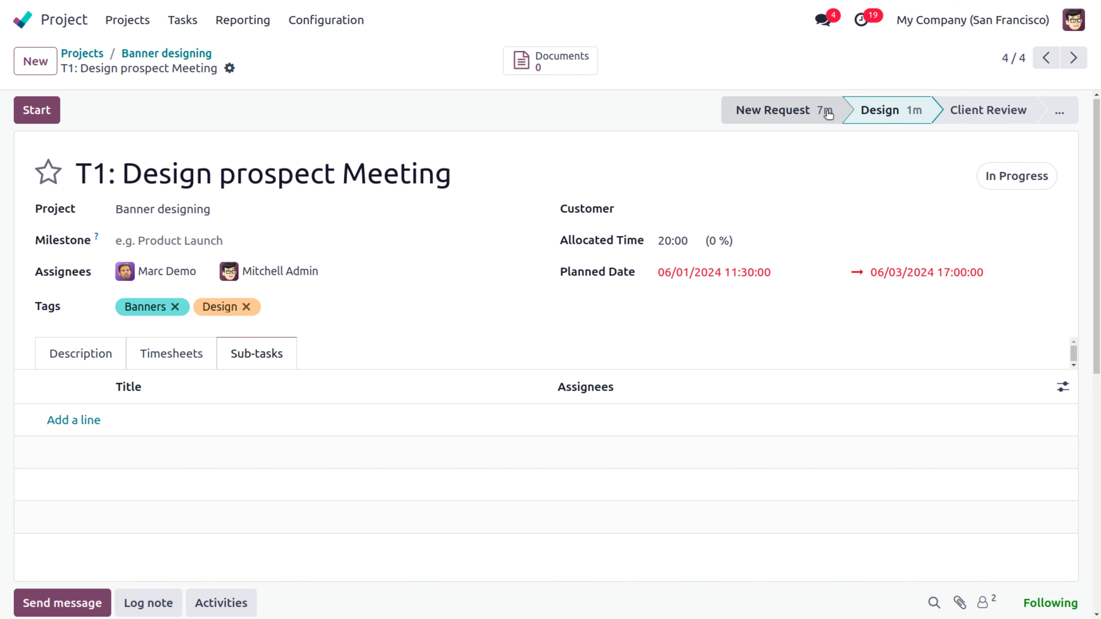
pyautogui.click(156, 56)
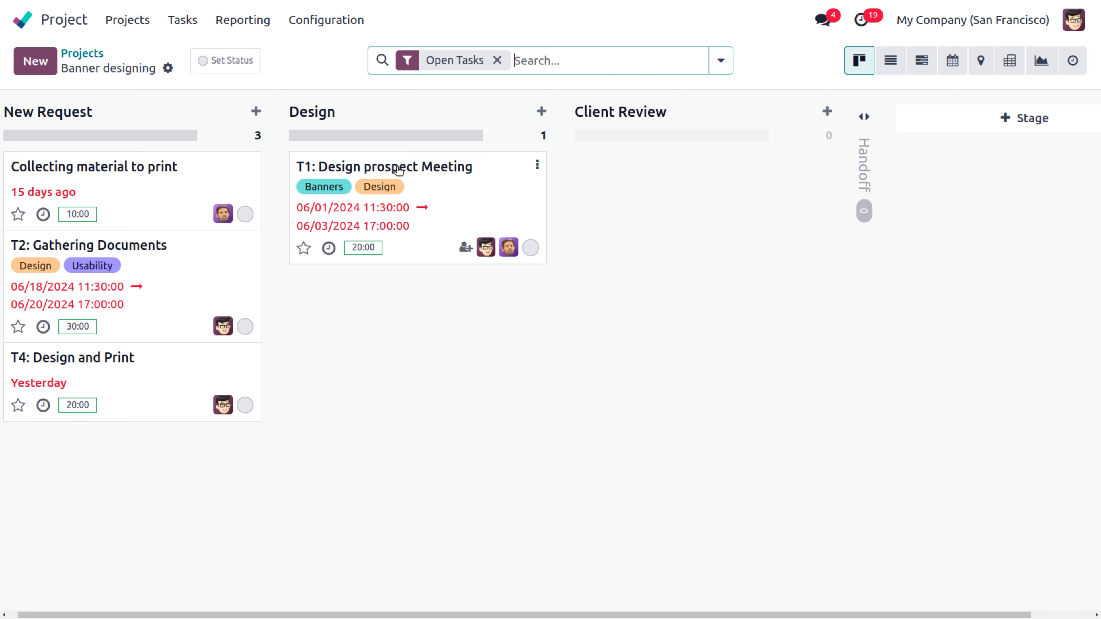
pyautogui.click(396, 170)
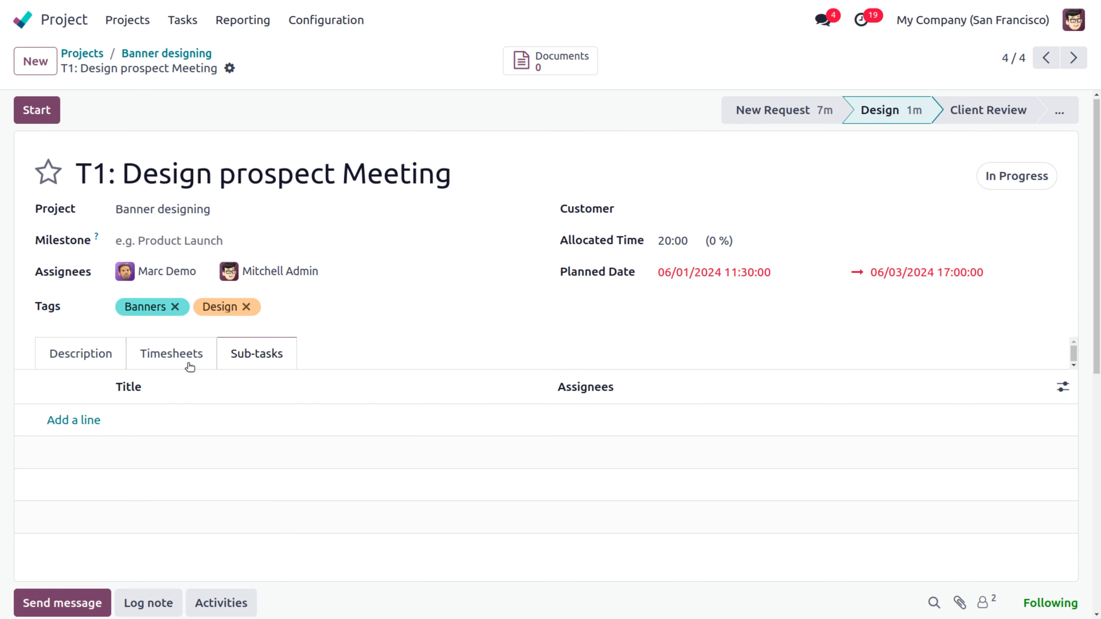
# Step: Add sub-tasks 'Client meeting' and 'Internal Meeting' to T1
pyautogui.click(86, 420)
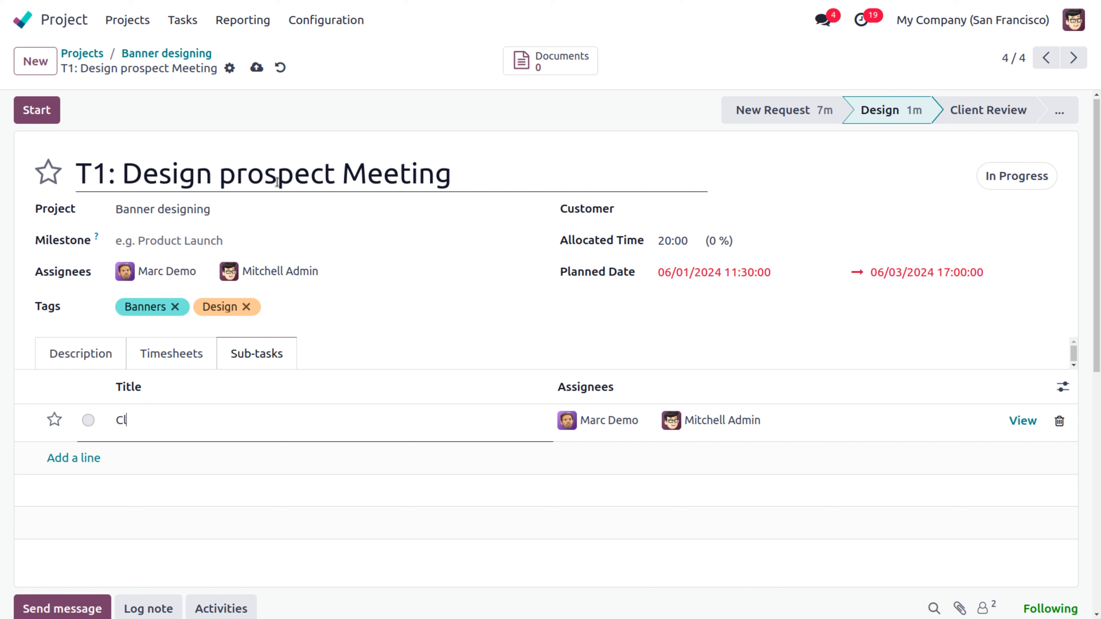
pyautogui.write('ient meeting')
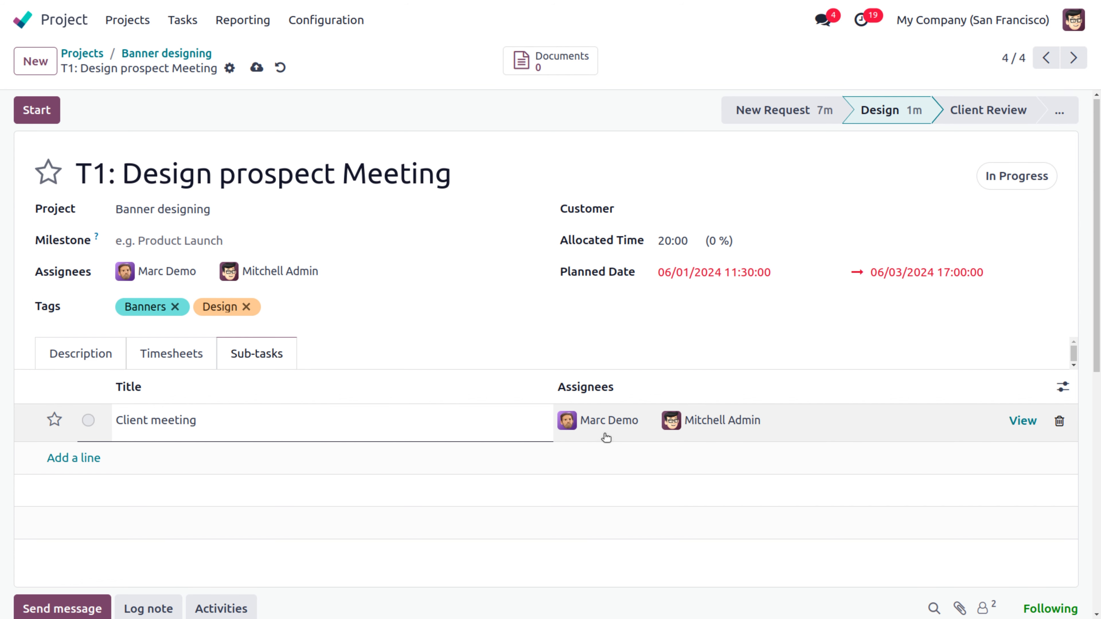
pyautogui.click(72, 458)
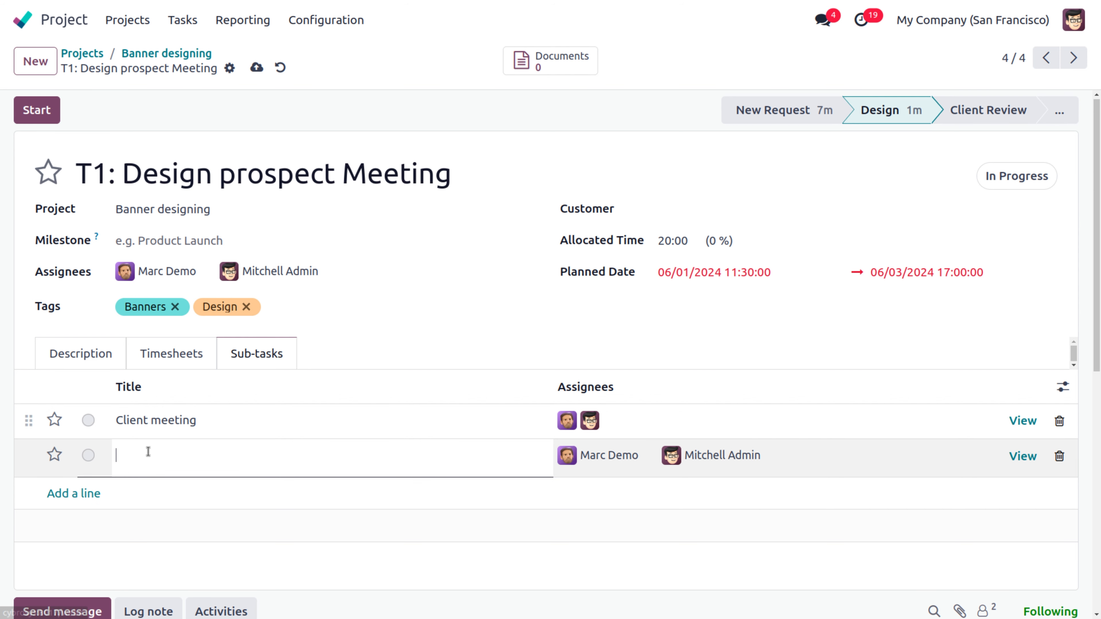
pyautogui.write('interna')
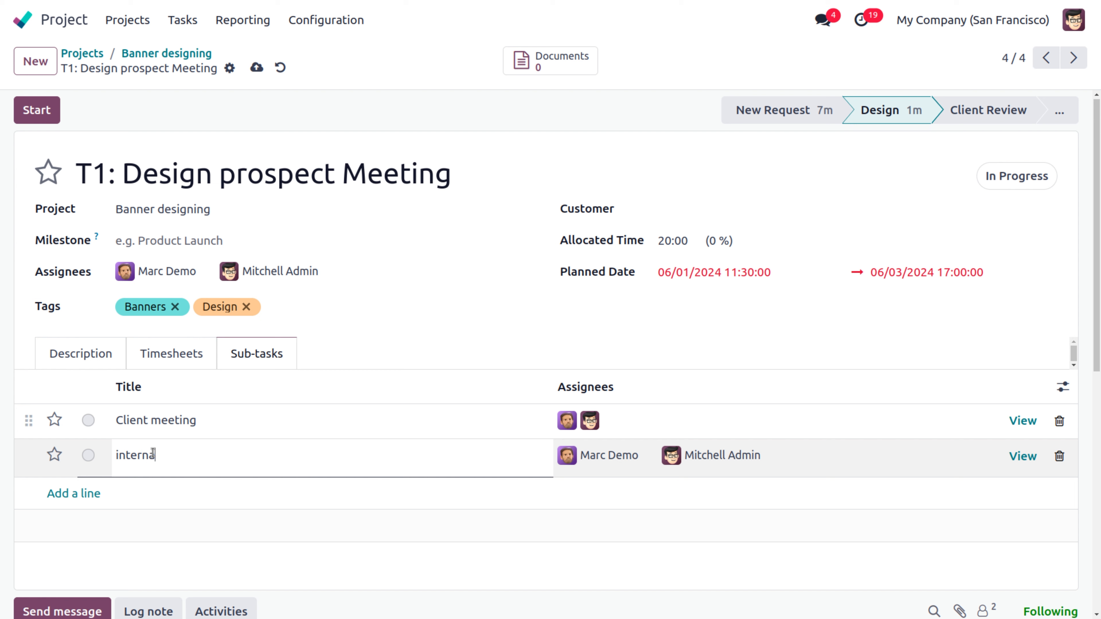
pyautogui.write('l meeti')
pyautogui.press('Delete')
pyautogui.write('I')
pyautogui.press('BackSpace')
pyautogui.write('M')
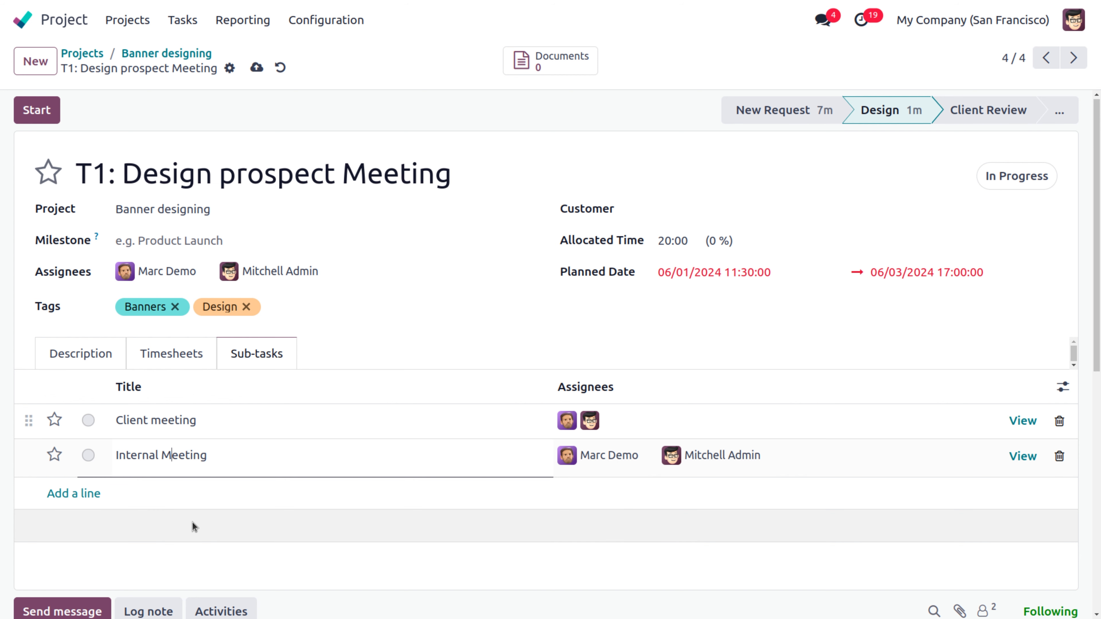
# Step: Finish editing the sub-tasks and save T1
pyautogui.click(402, 535)
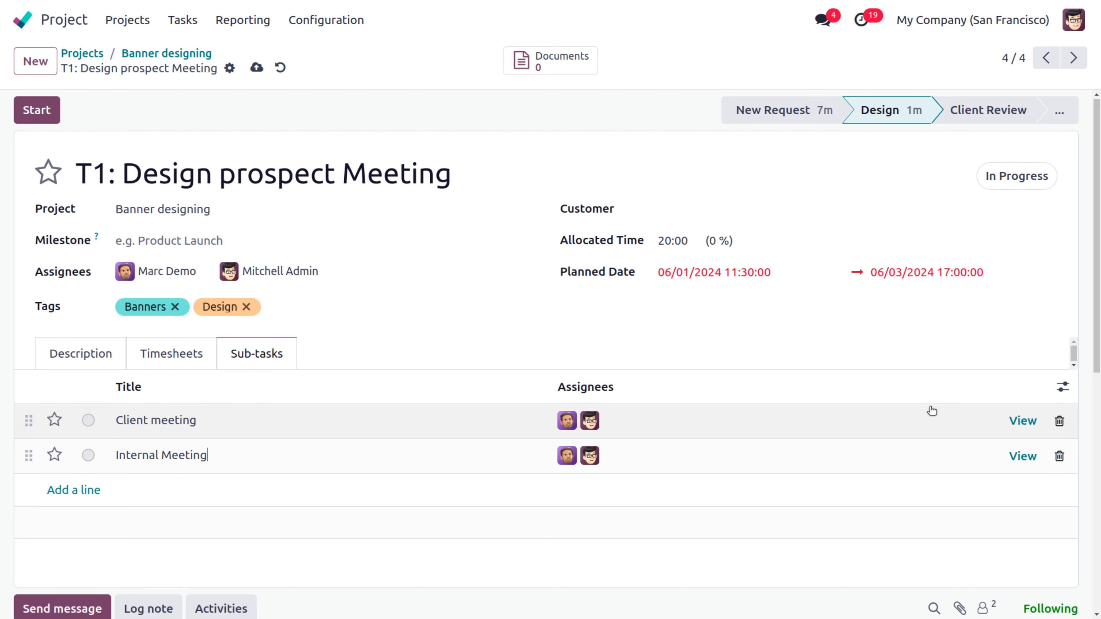
pyautogui.click(1023, 420)
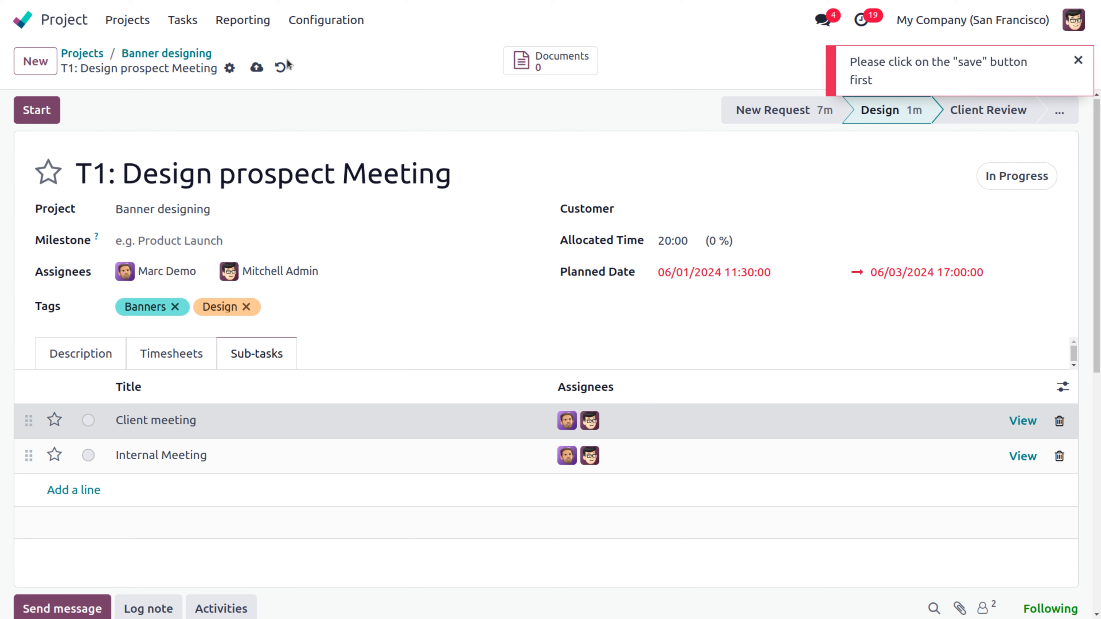
pyautogui.click(256, 70)
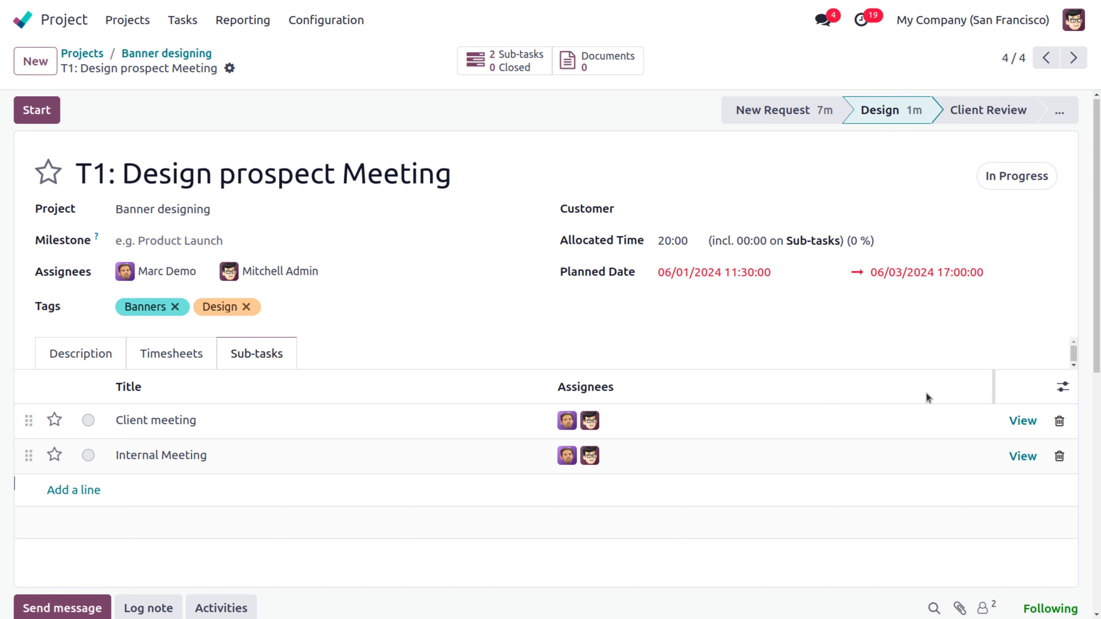
# Step: Open the Client meeting sub-task and set its deadline to June 3
pyautogui.click(1019, 422)
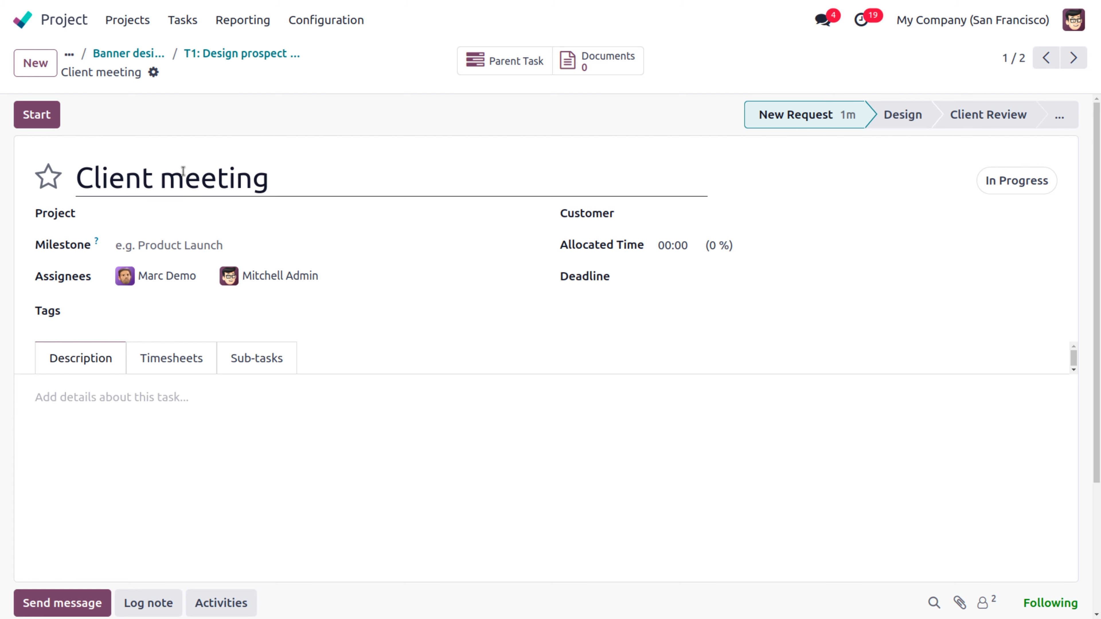
pyautogui.click(252, 60)
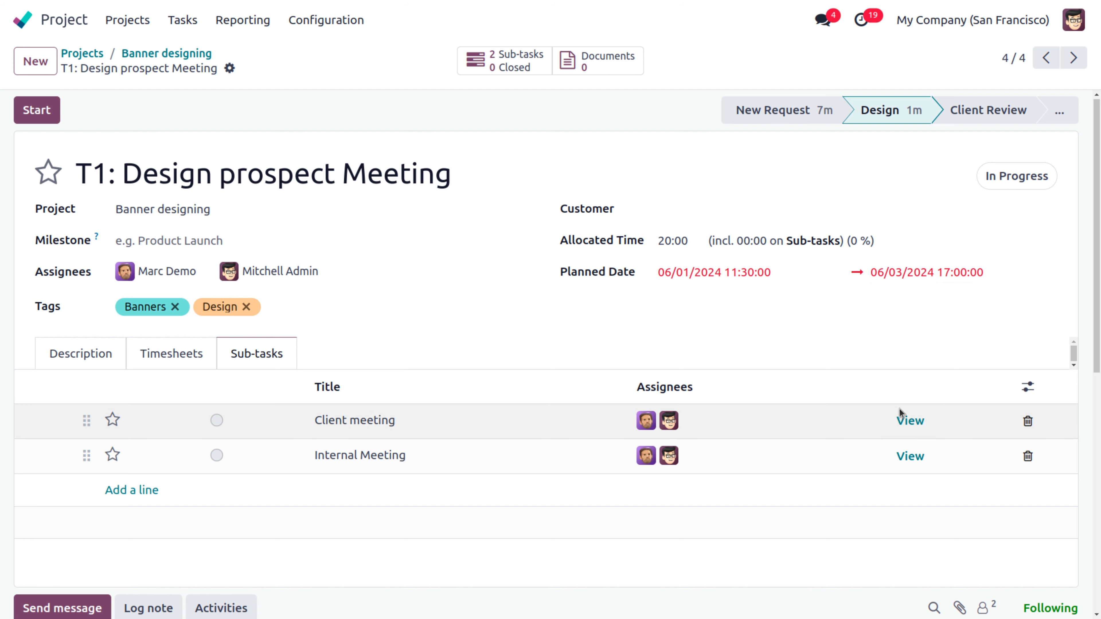
pyautogui.click(910, 420)
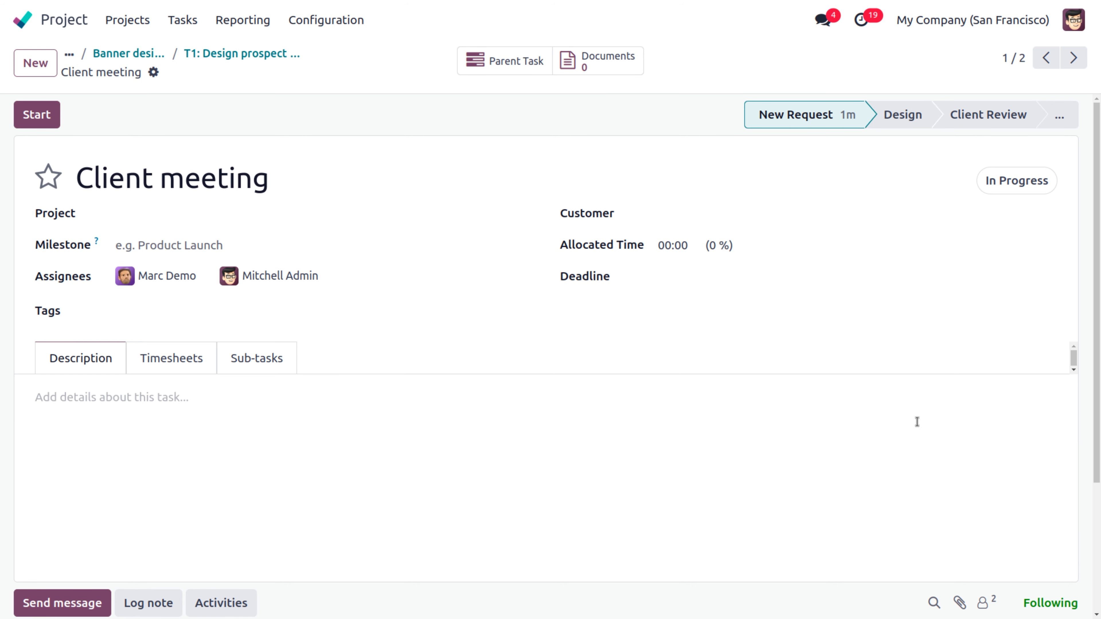
pyautogui.click(675, 281)
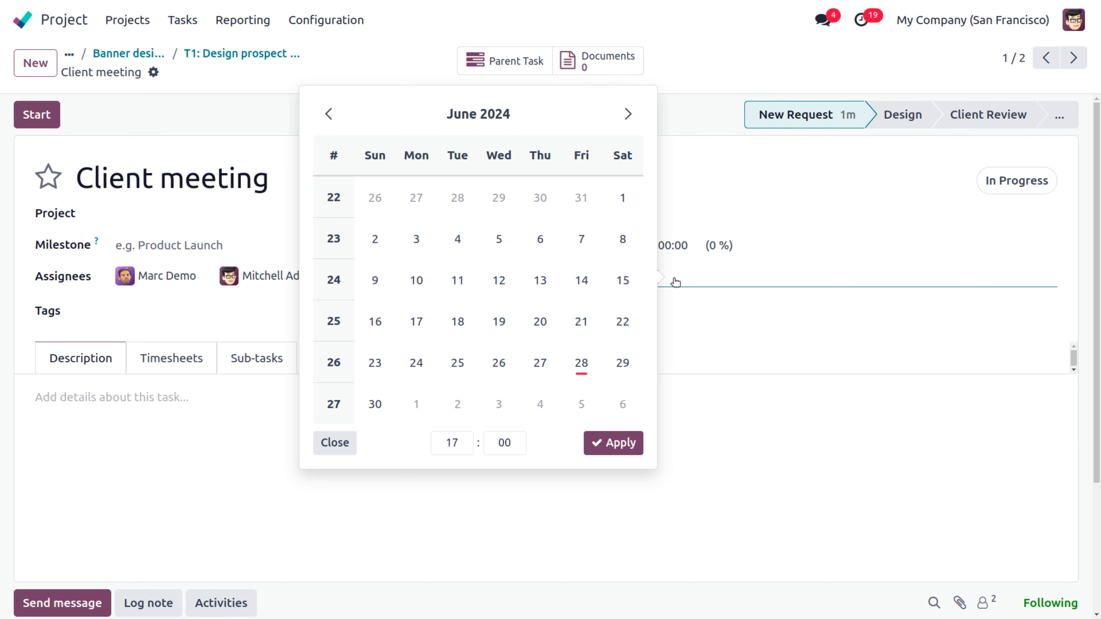
pyautogui.click(622, 200)
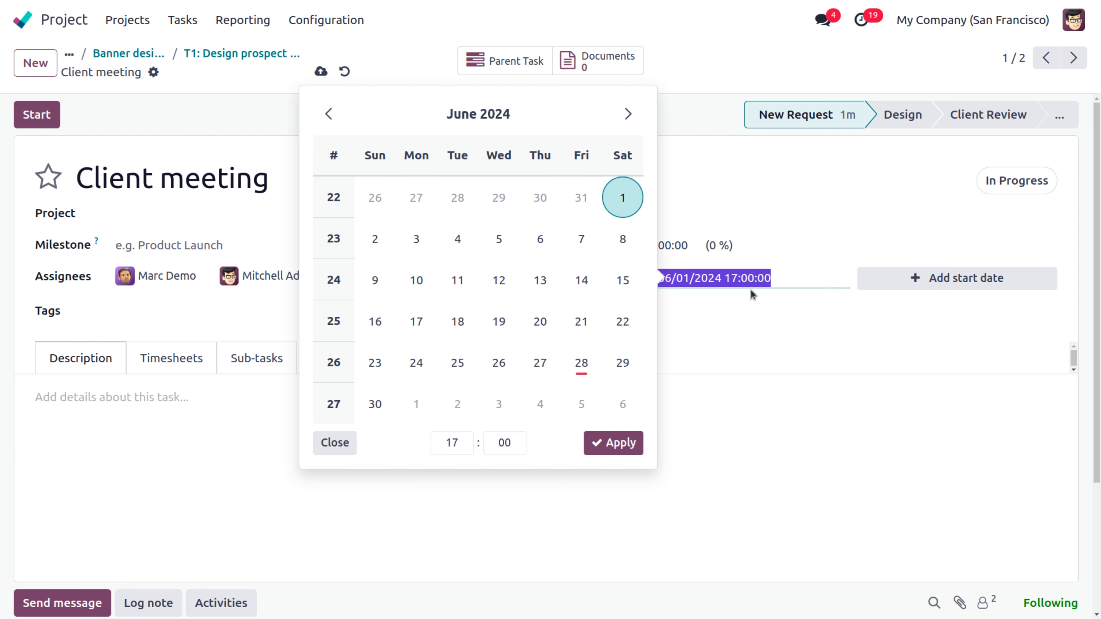
pyautogui.click(375, 239)
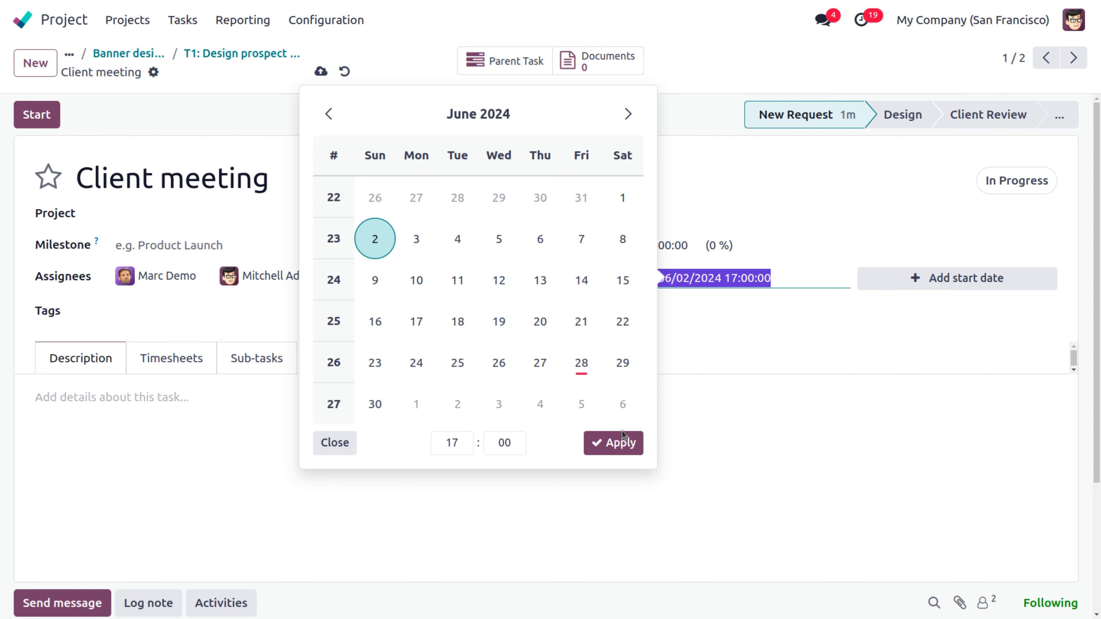
pyautogui.click(634, 198)
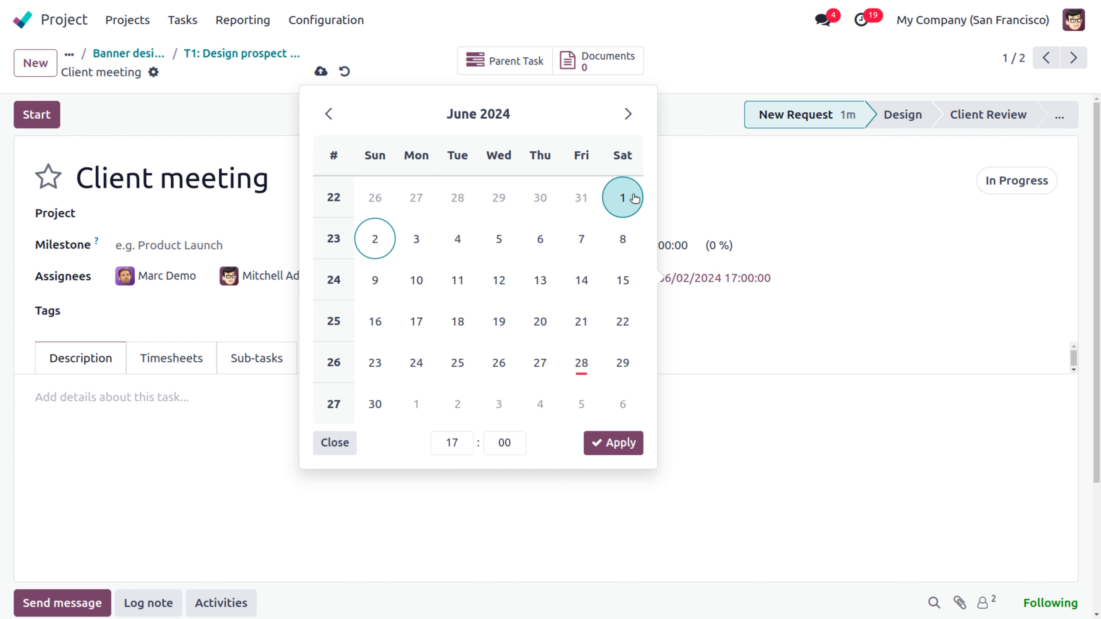
pyautogui.click(420, 238)
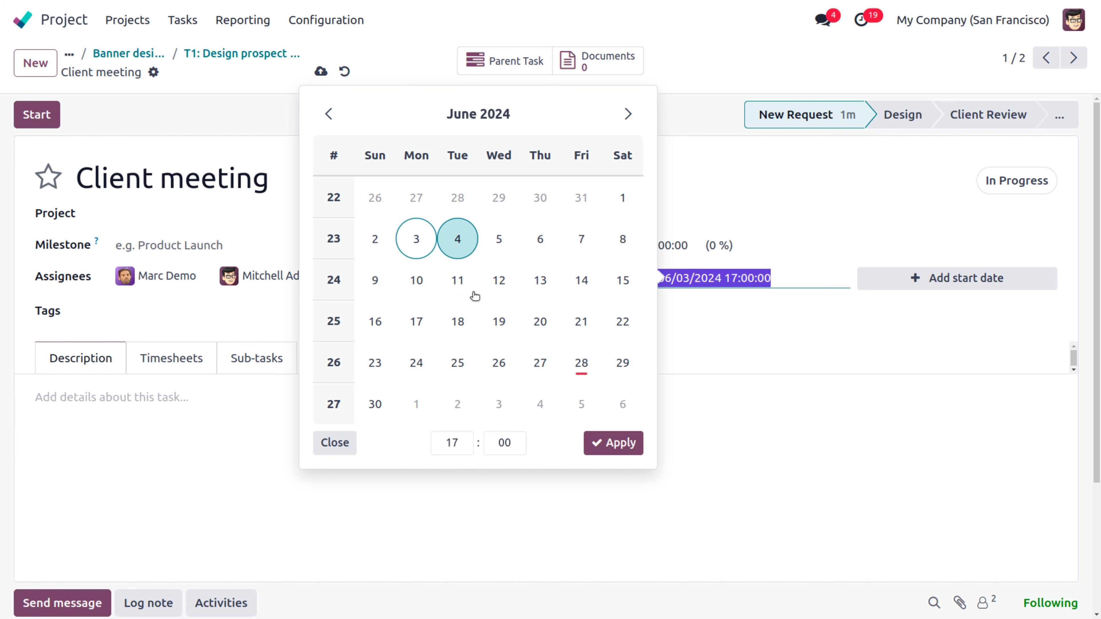
pyautogui.click(634, 198)
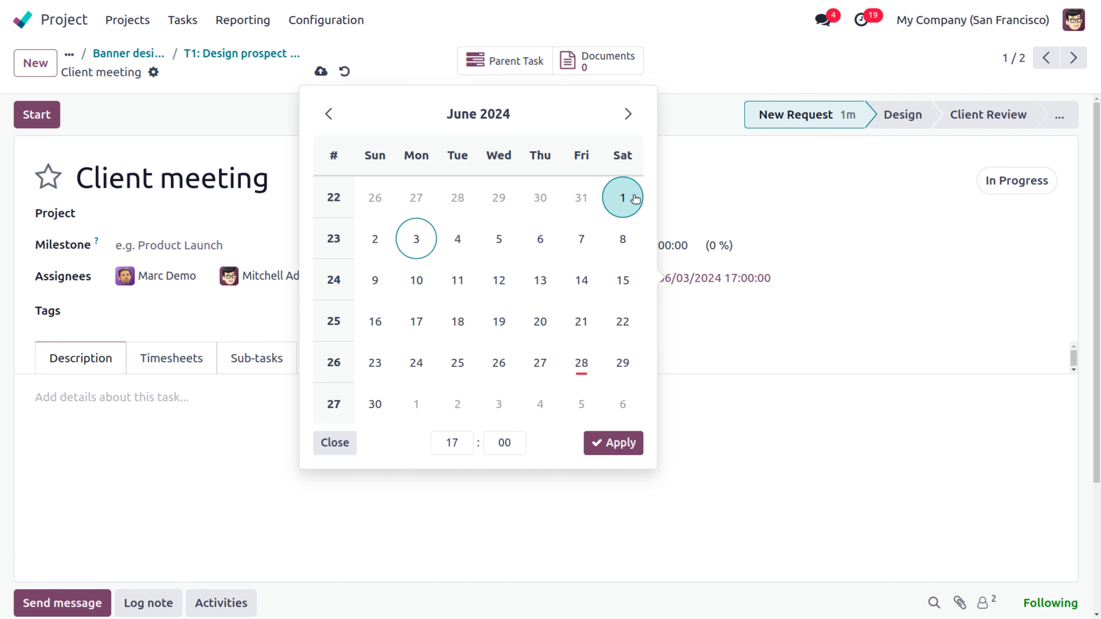
pyautogui.click(421, 240)
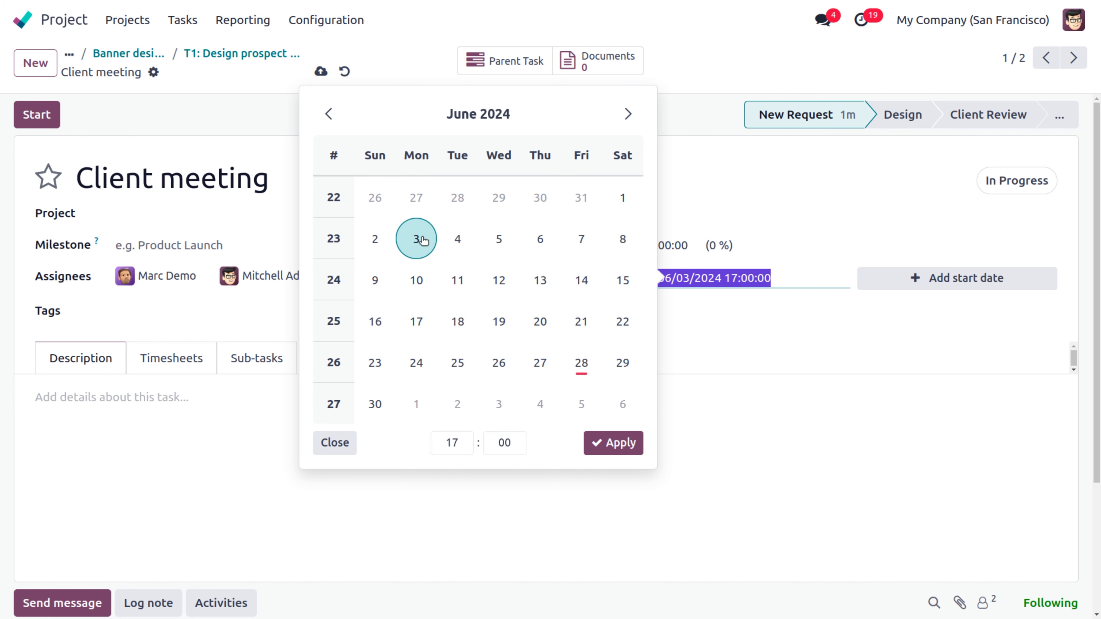
pyautogui.click(621, 448)
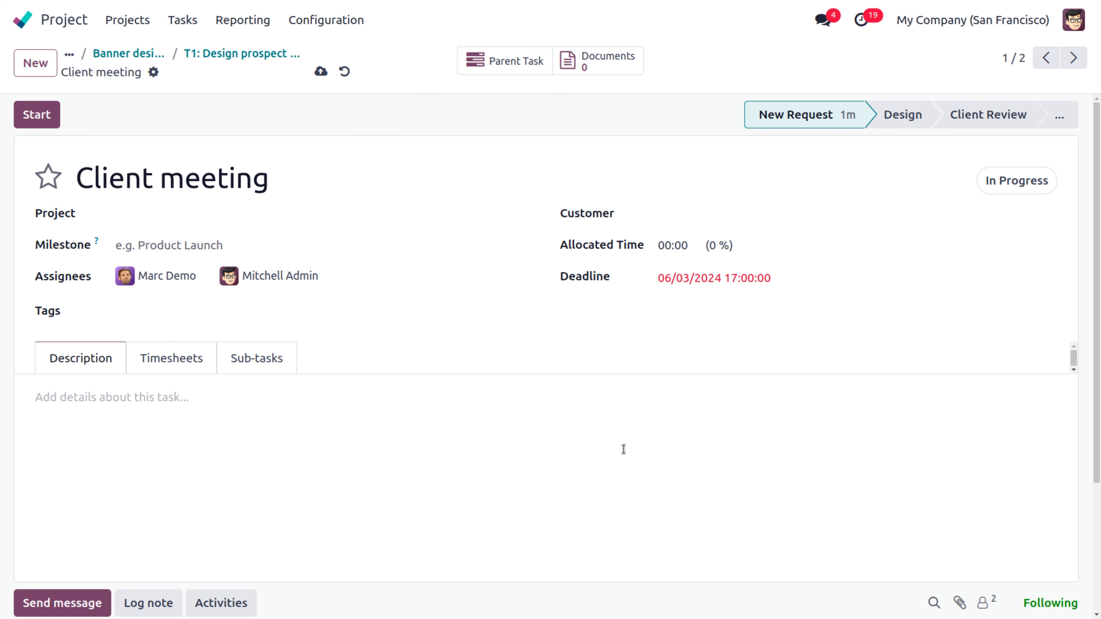
# Step: Turn the Client meeting date into a planned range from June 1 to June 3
pyautogui.click(757, 278)
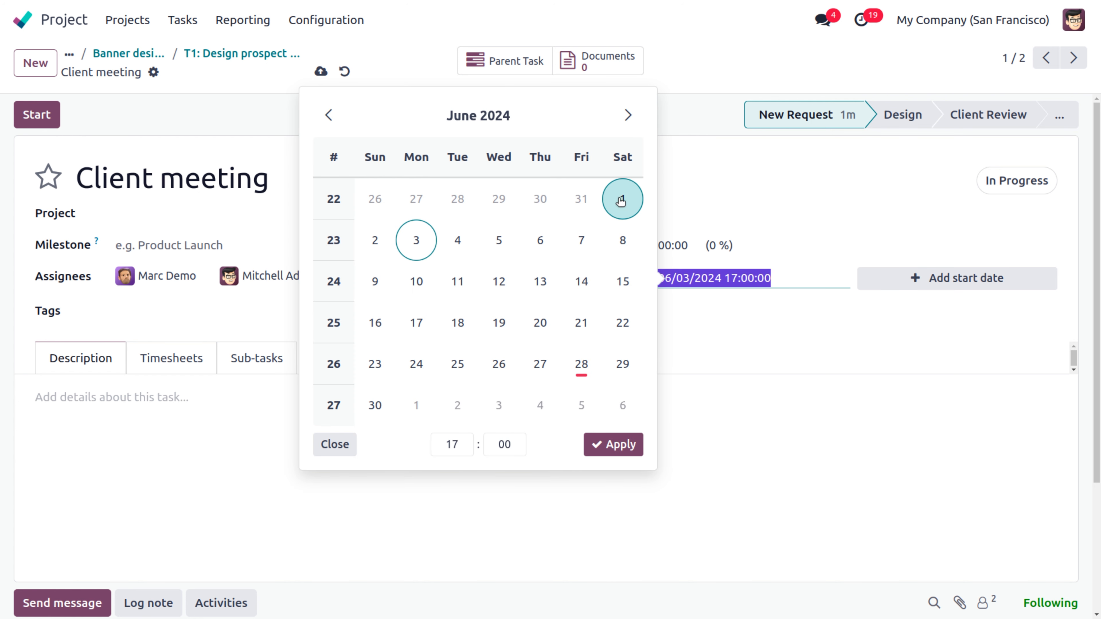
pyautogui.click(620, 200)
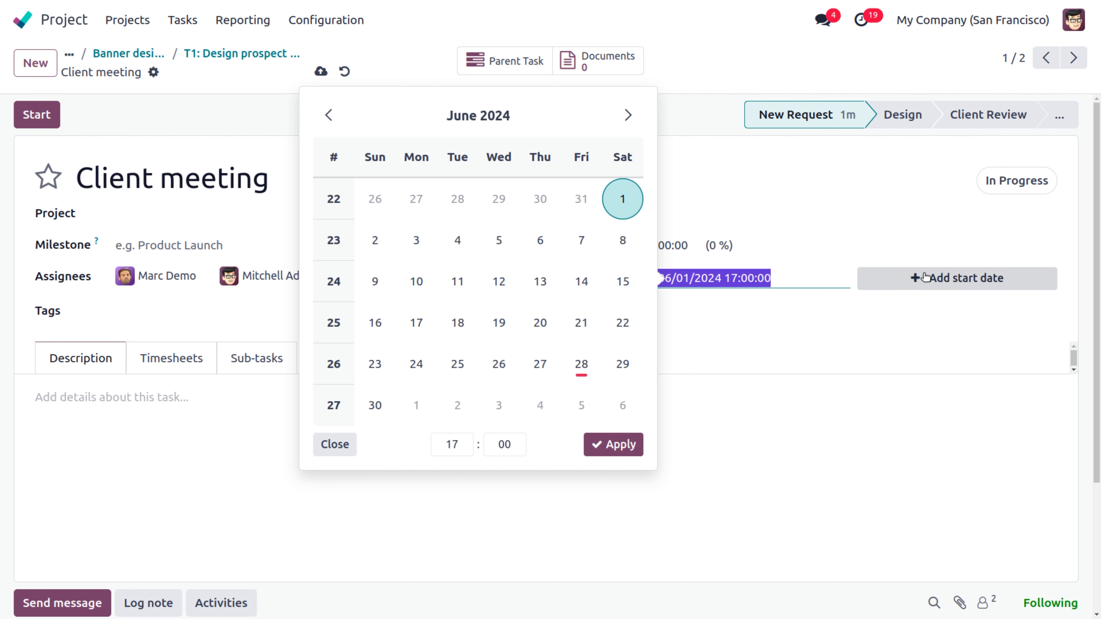
pyautogui.click(915, 278)
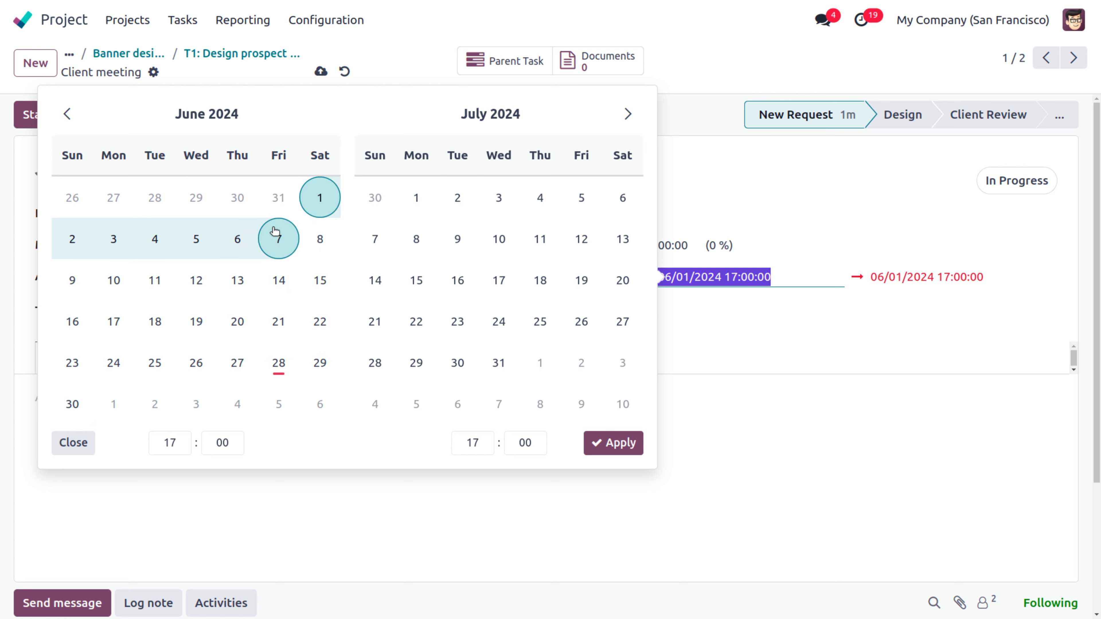
pyautogui.click(121, 245)
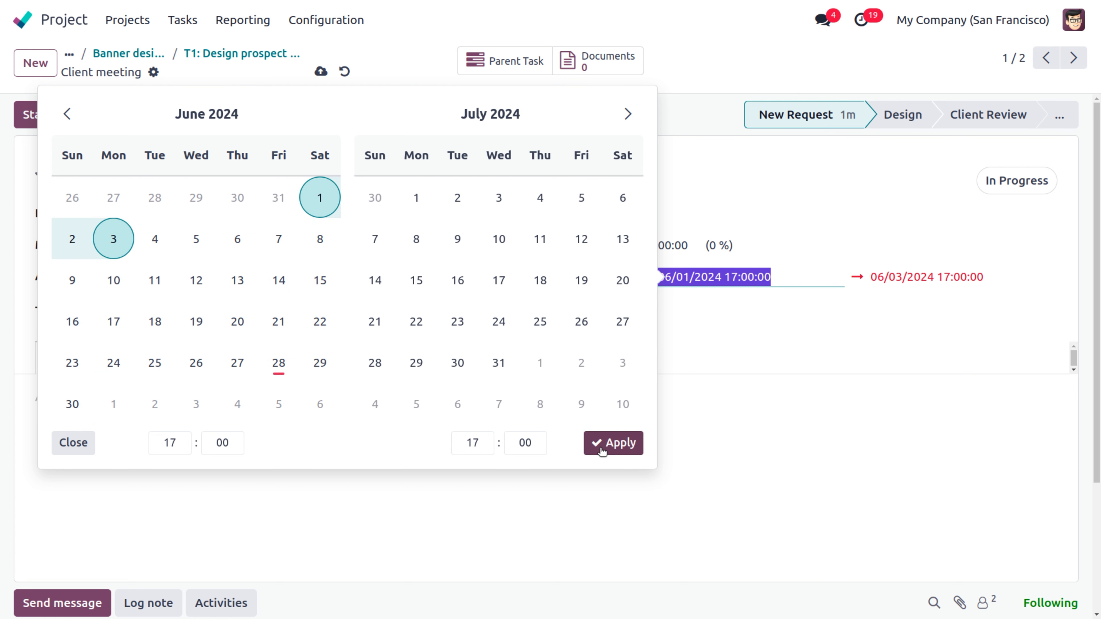
pyautogui.click(613, 451)
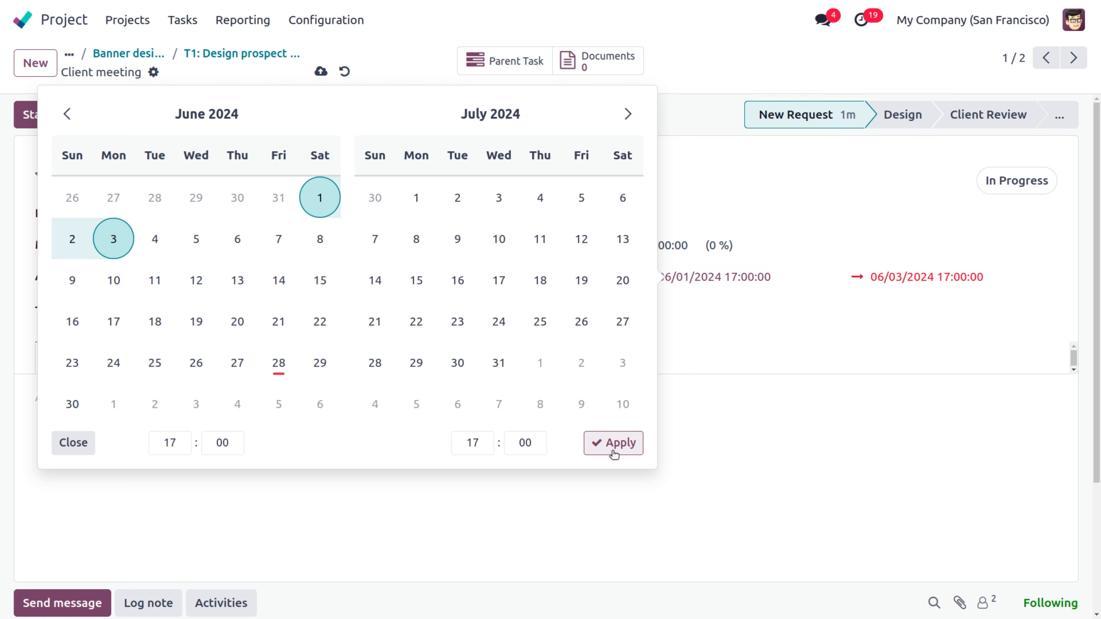
# Step: Allocate 10:00 hours to Client meeting, save it, and return to T1
pyautogui.click(692, 241)
pyautogui.press('BackSpace')
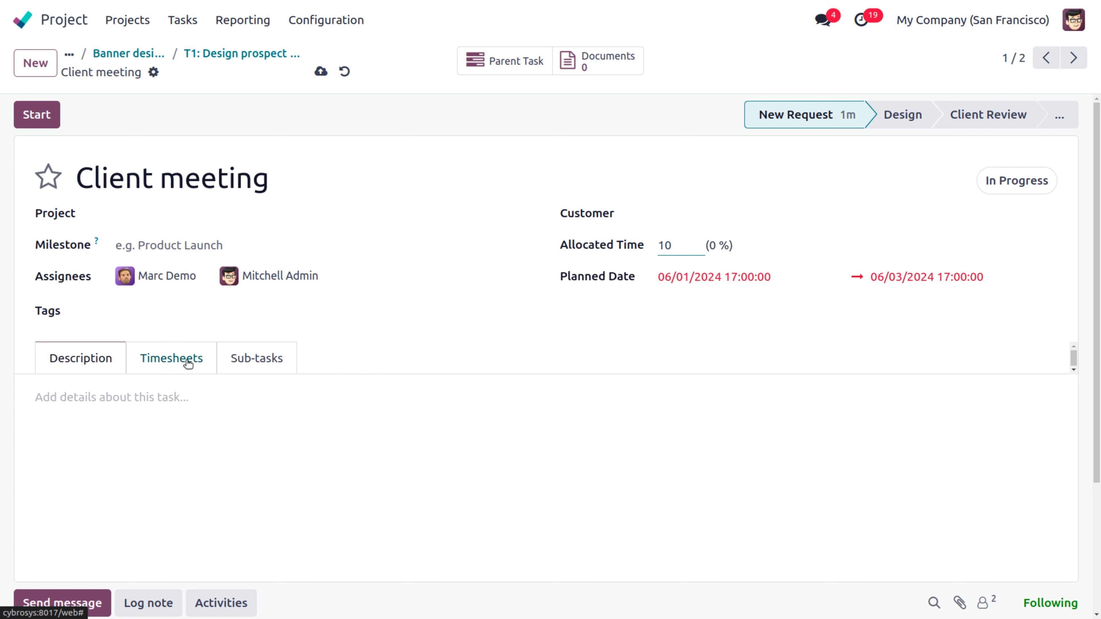
pyautogui.click(367, 361)
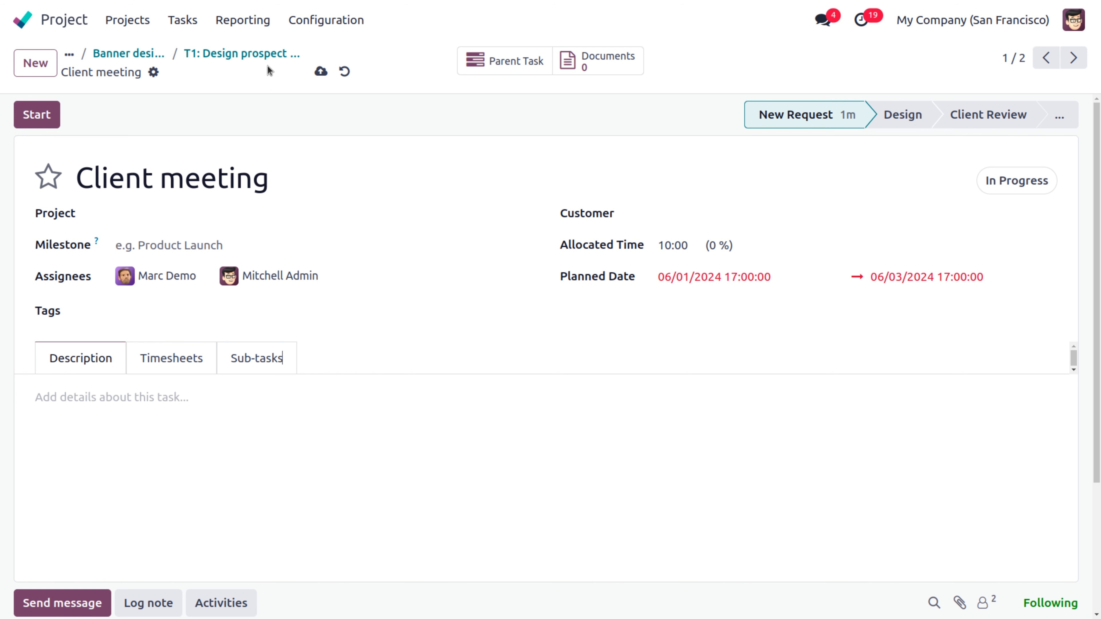
pyautogui.click(321, 71)
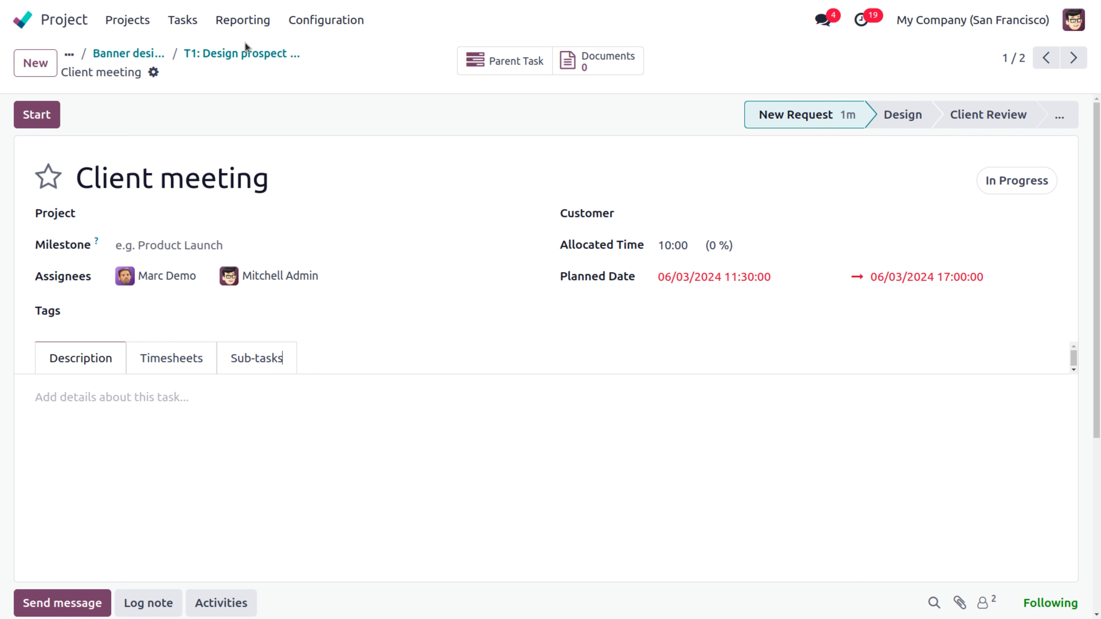
pyautogui.click(250, 60)
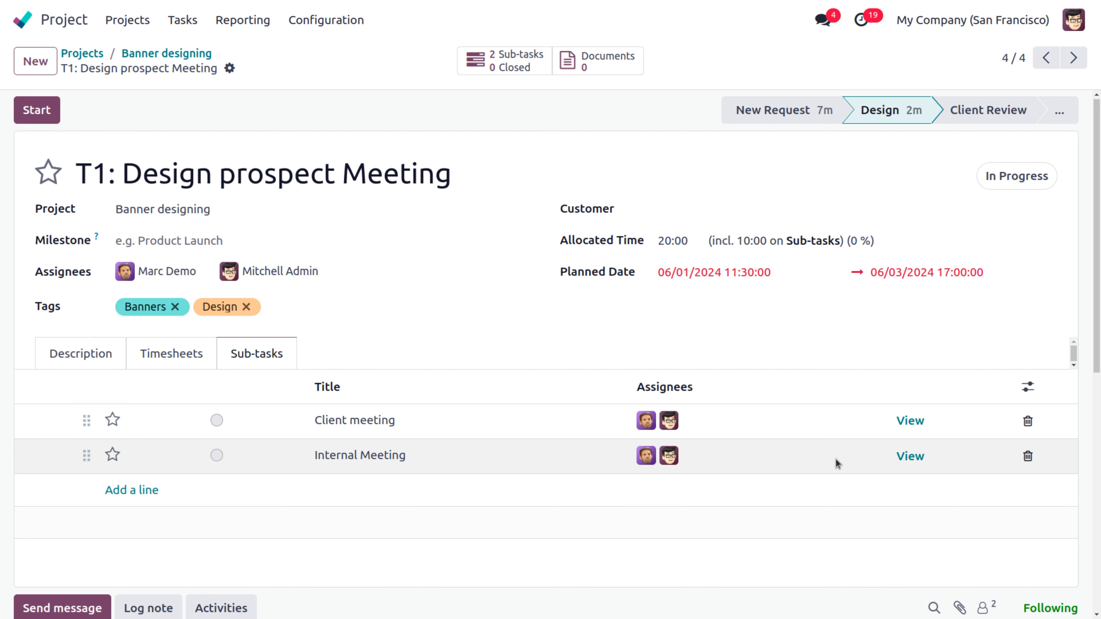
# Step: Plan Internal Meeting from June 1 to June 3 and allocate it 10 hours
pyautogui.click(907, 460)
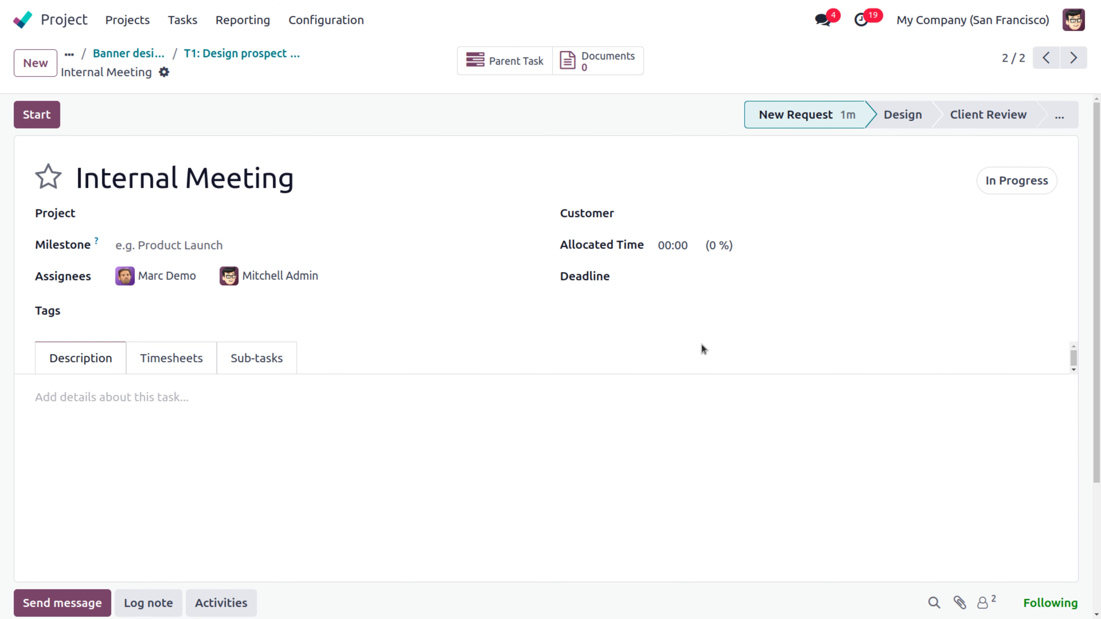
pyautogui.click(681, 282)
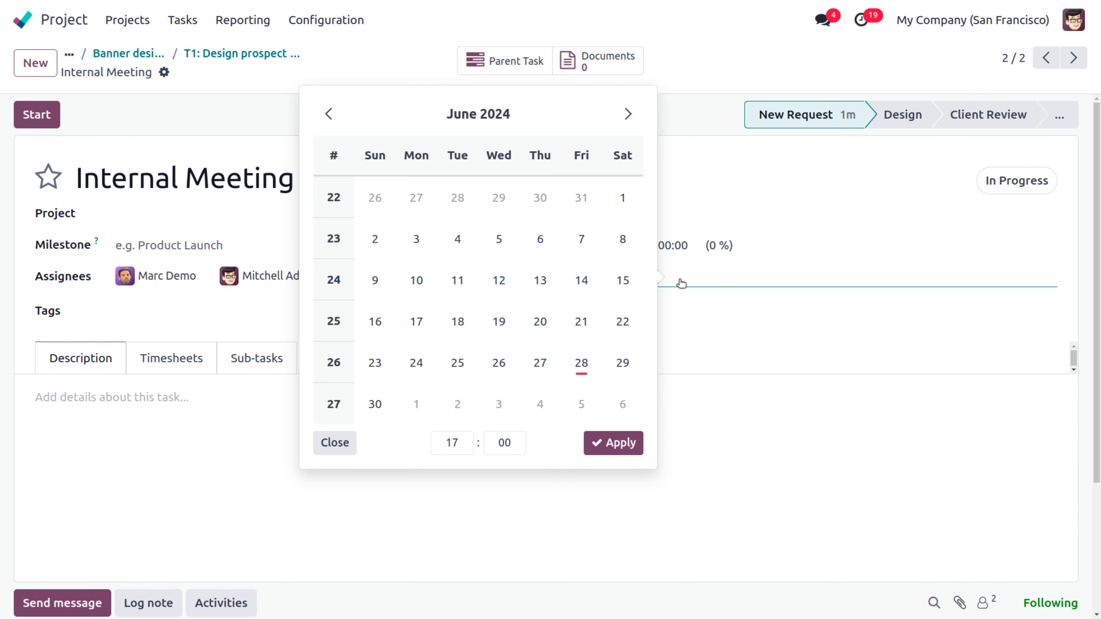
pyautogui.click(634, 208)
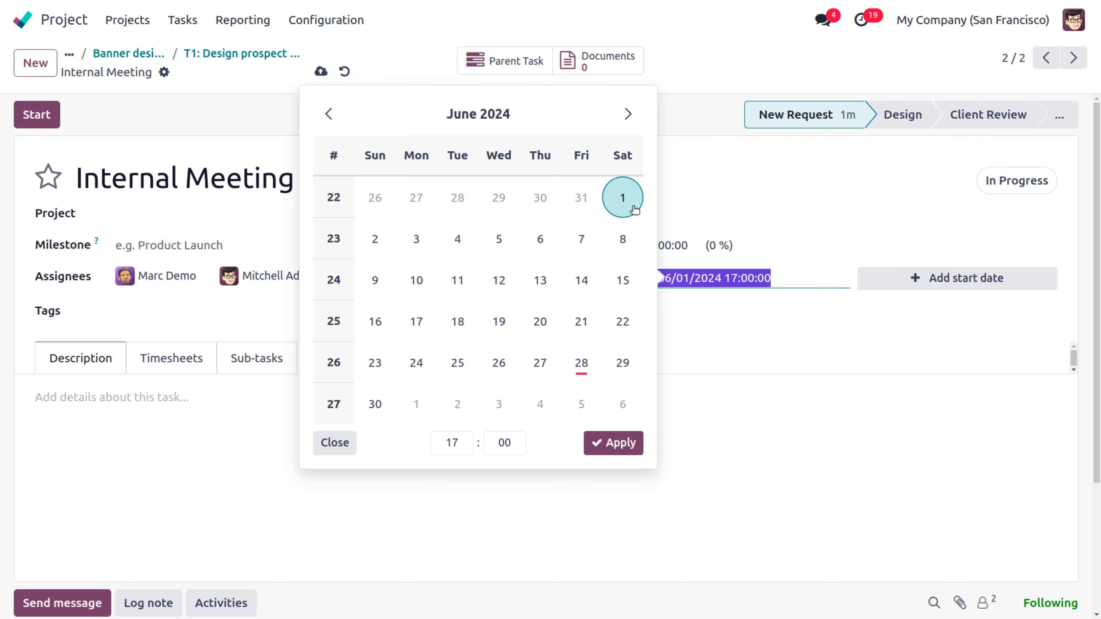
pyautogui.click(954, 278)
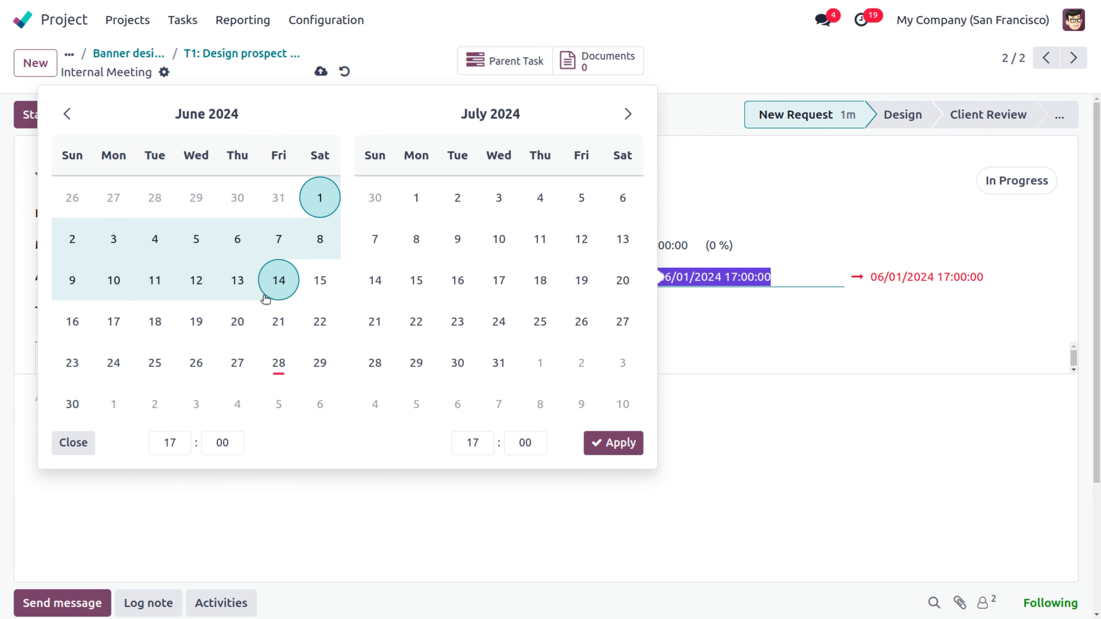
pyautogui.click(113, 238)
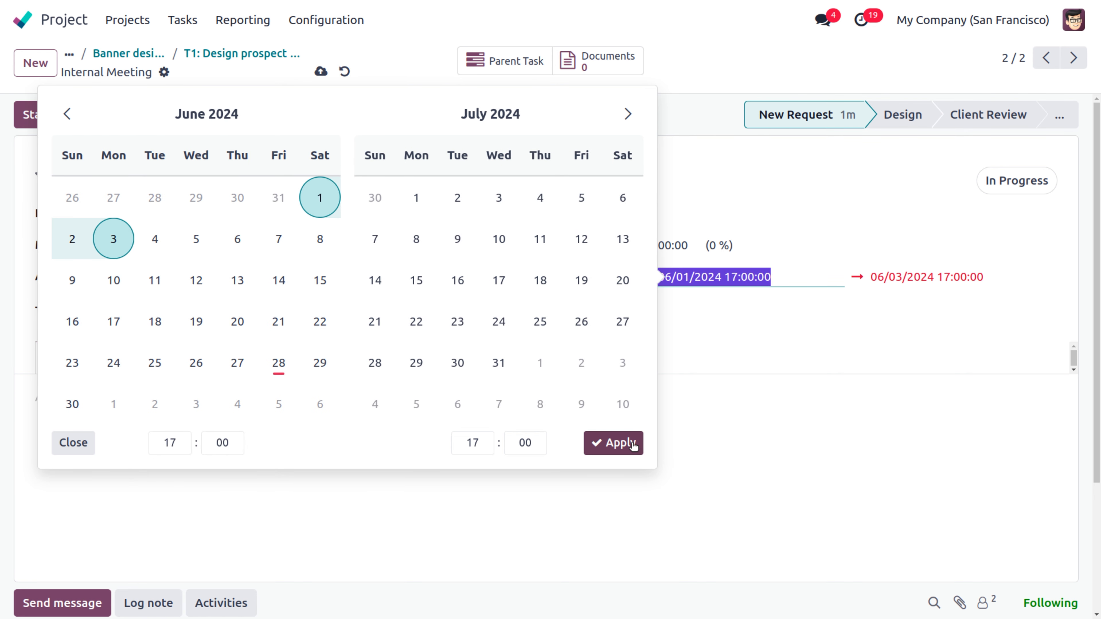
pyautogui.click(632, 442)
pyautogui.click(695, 245)
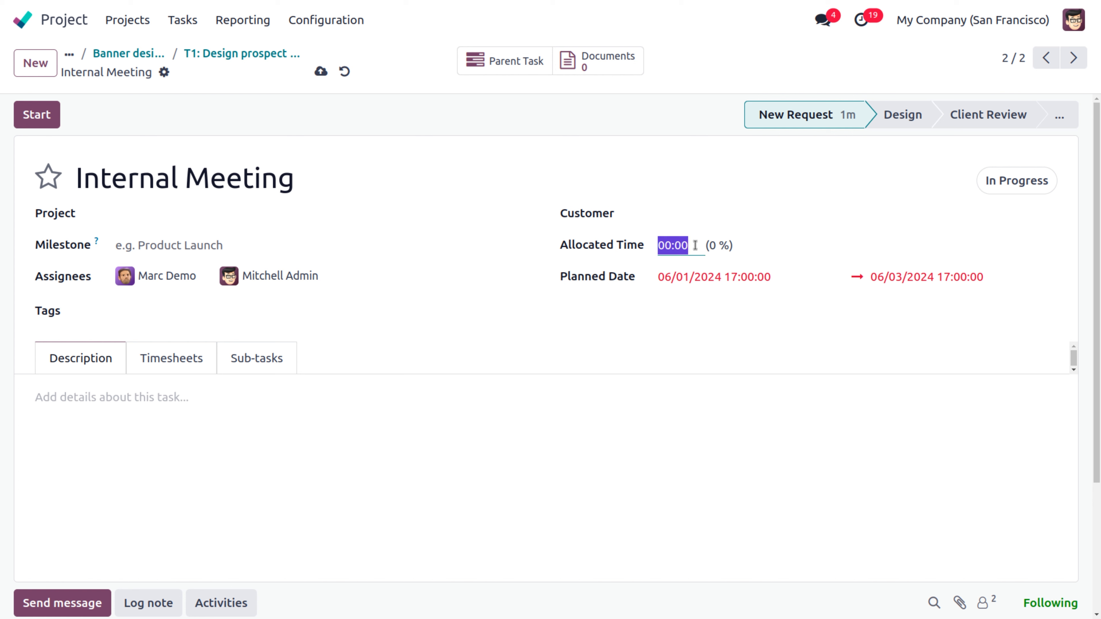
pyautogui.press('BackSpace')
pyautogui.write('10')
pyautogui.click(157, 365)
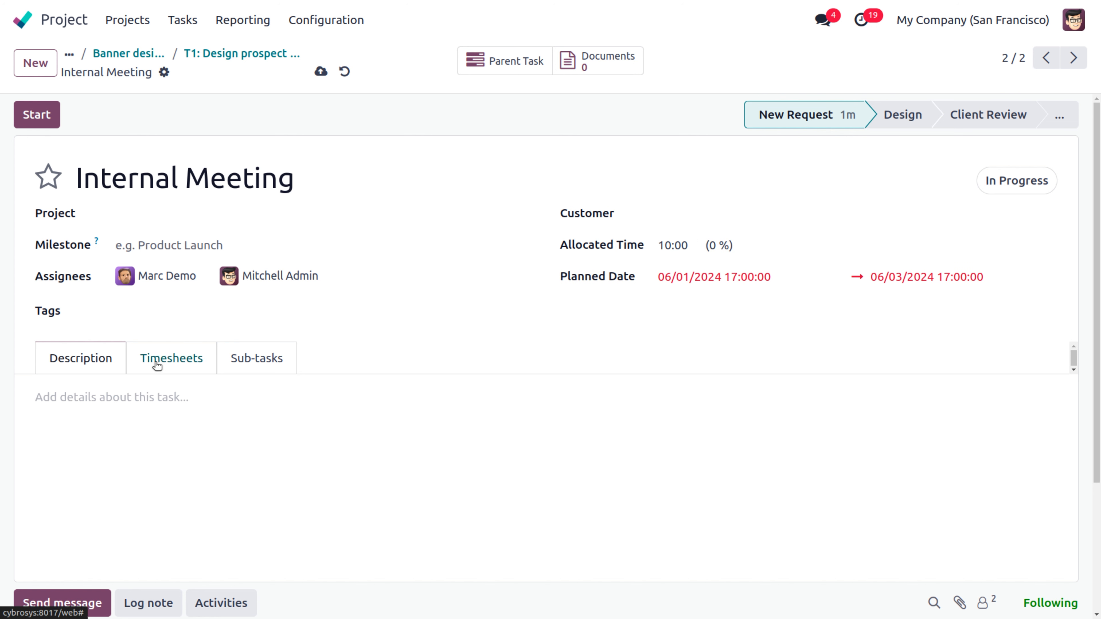
# Step: Log a 2-hour timesheet line 'Meeting' on the Internal Meeting sub-task
pyautogui.click(481, 306)
pyautogui.click(557, 356)
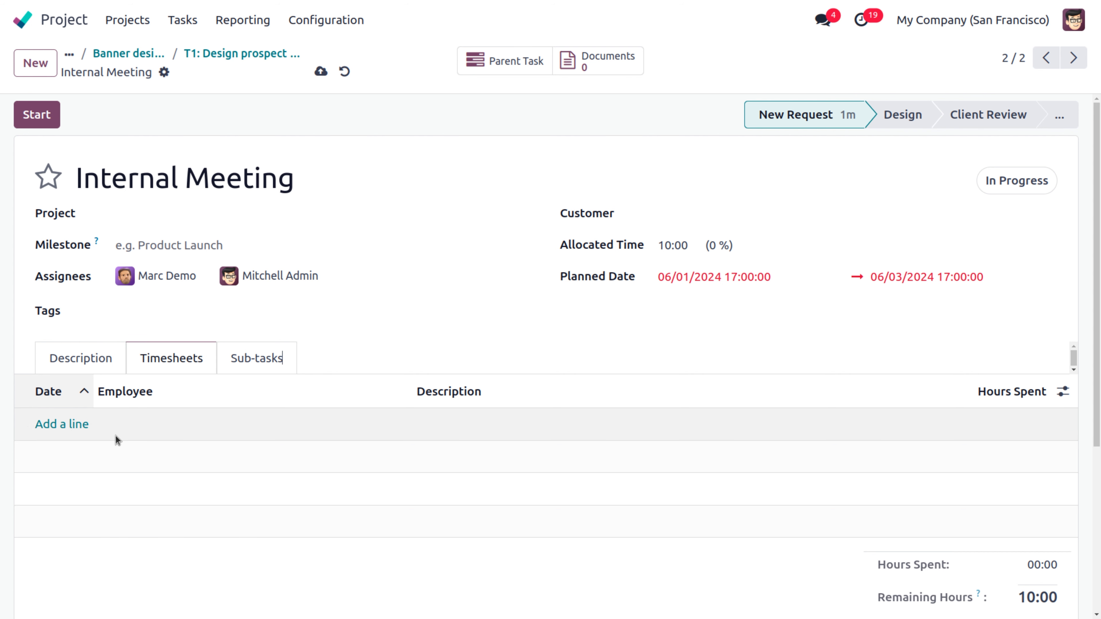
pyautogui.click(80, 424)
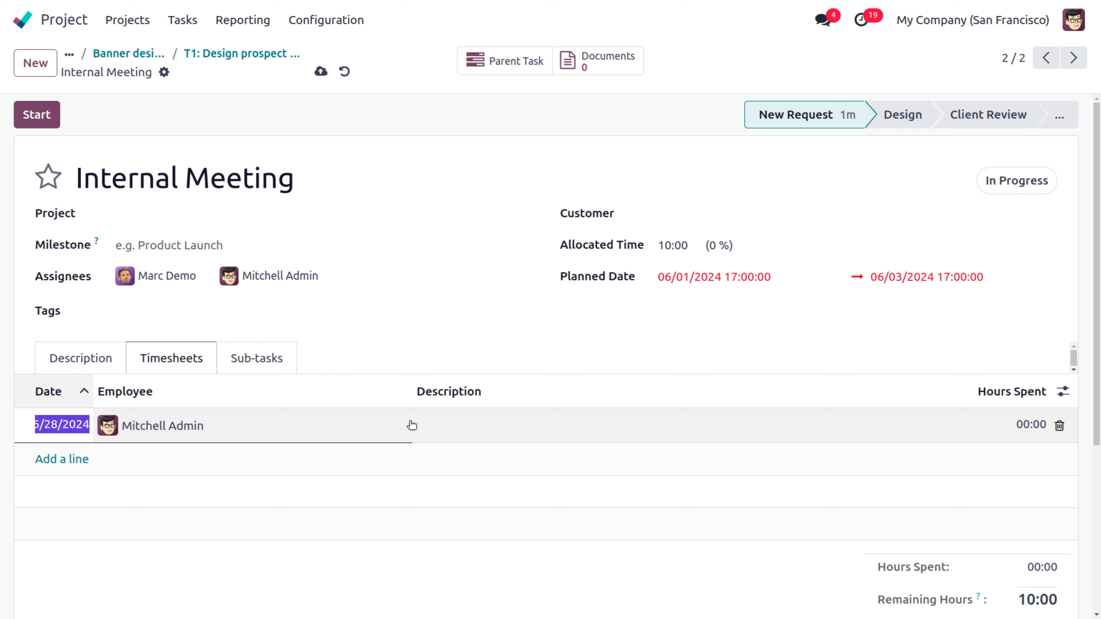
pyautogui.click(459, 424)
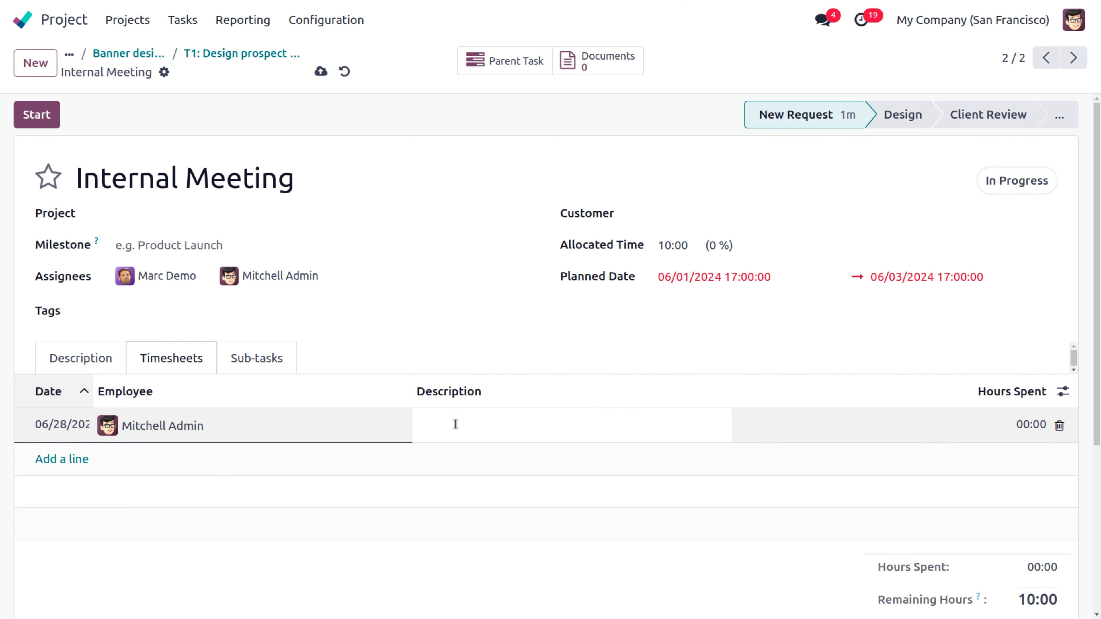
pyautogui.write('Meeting')
pyautogui.click(995, 419)
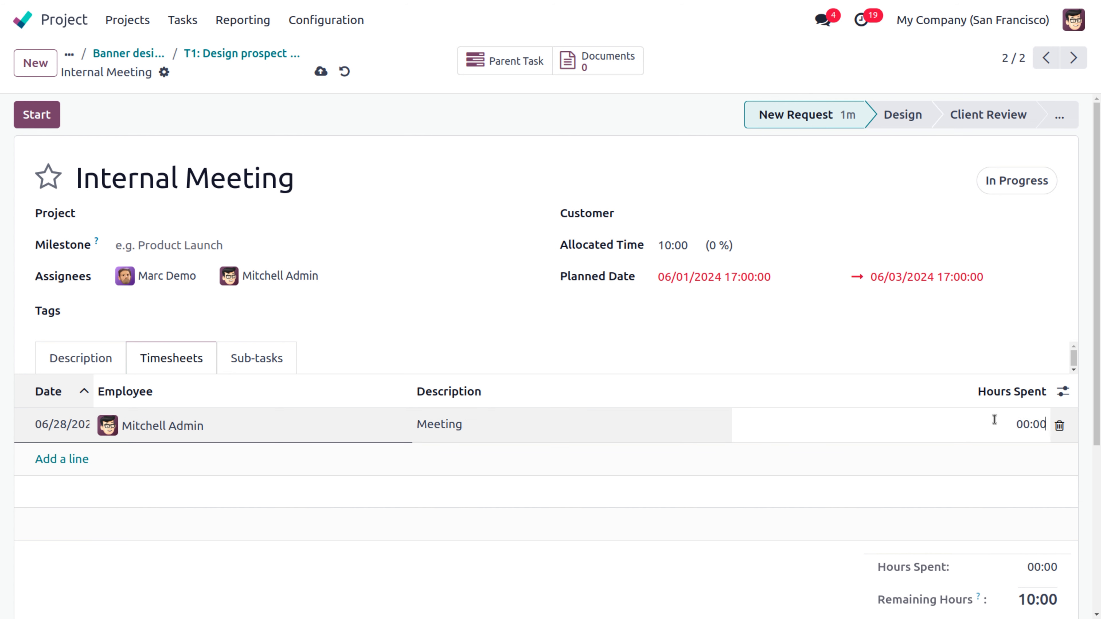
pyautogui.write('3')
pyautogui.press('BackSpace')
pyautogui.press('BackSpace')
pyautogui.press('BackSpace')
pyautogui.write('2')
pyautogui.press('BackSpace')
pyautogui.press('BackSpace')
pyautogui.press('BackSpace')
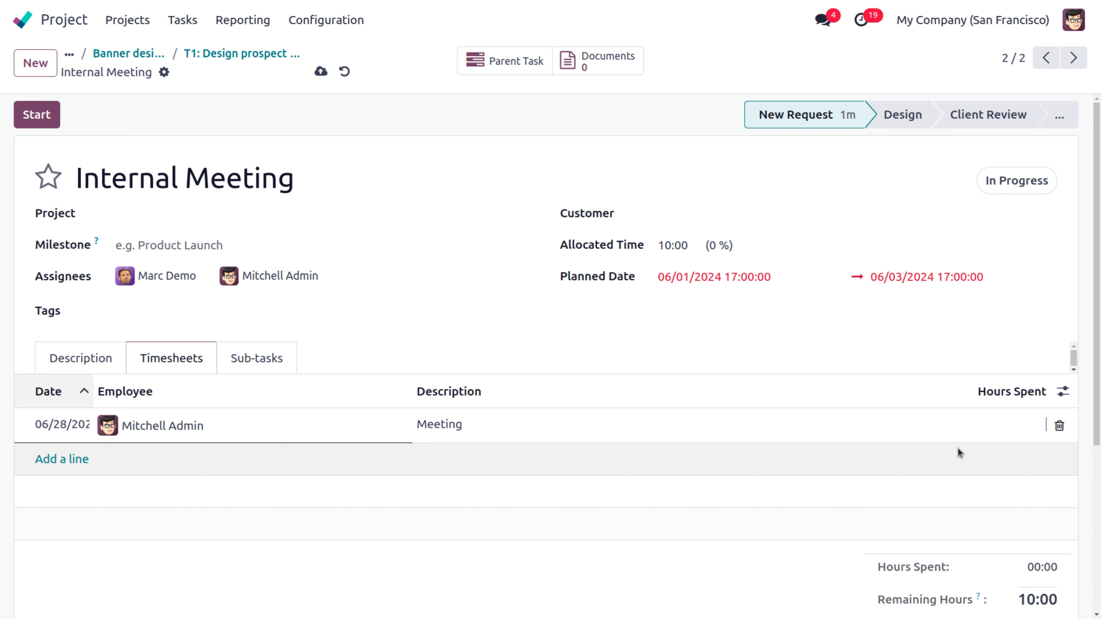
pyautogui.write('2:00')
pyautogui.click(62, 459)
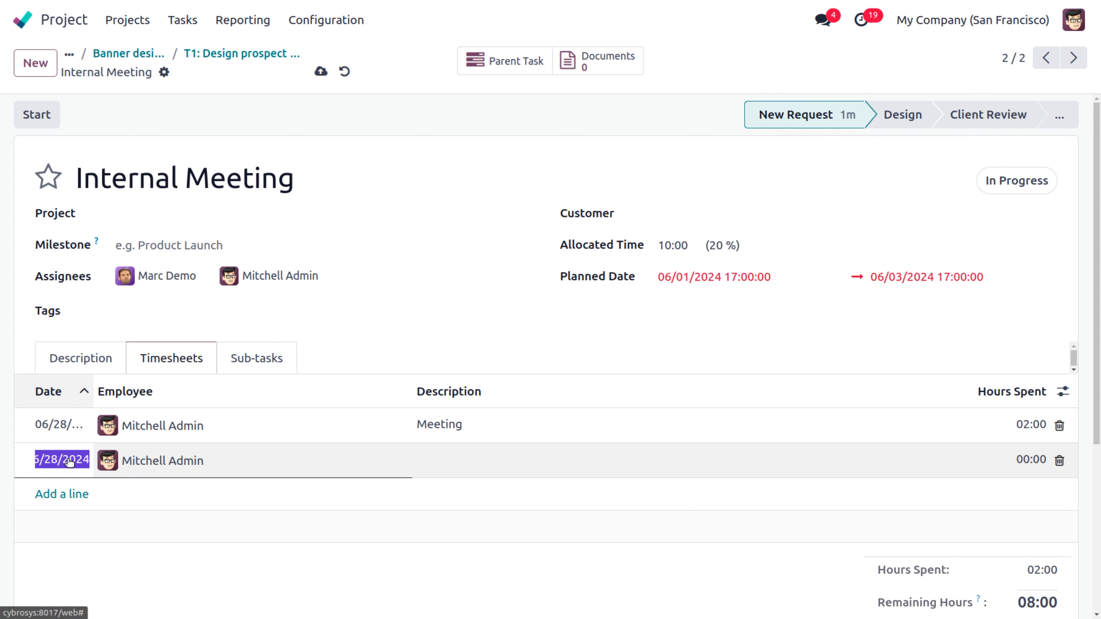
# Step: Log a second 2-hour line 'internal meeting' for another employee and save
pyautogui.click(187, 460)
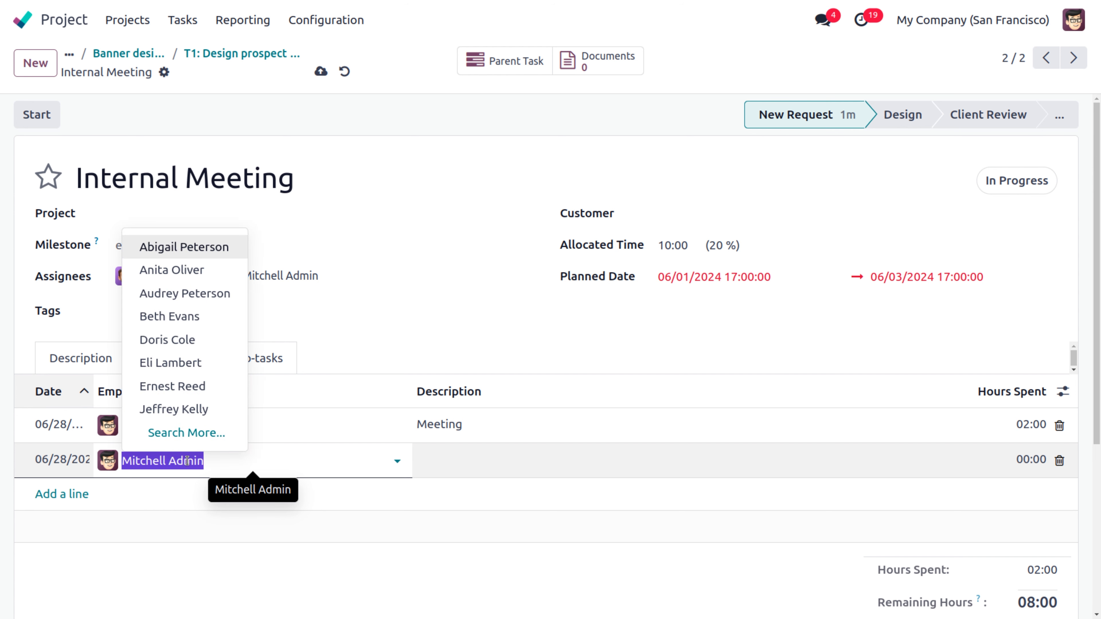
pyautogui.press('BackSpace')
pyautogui.write('d')
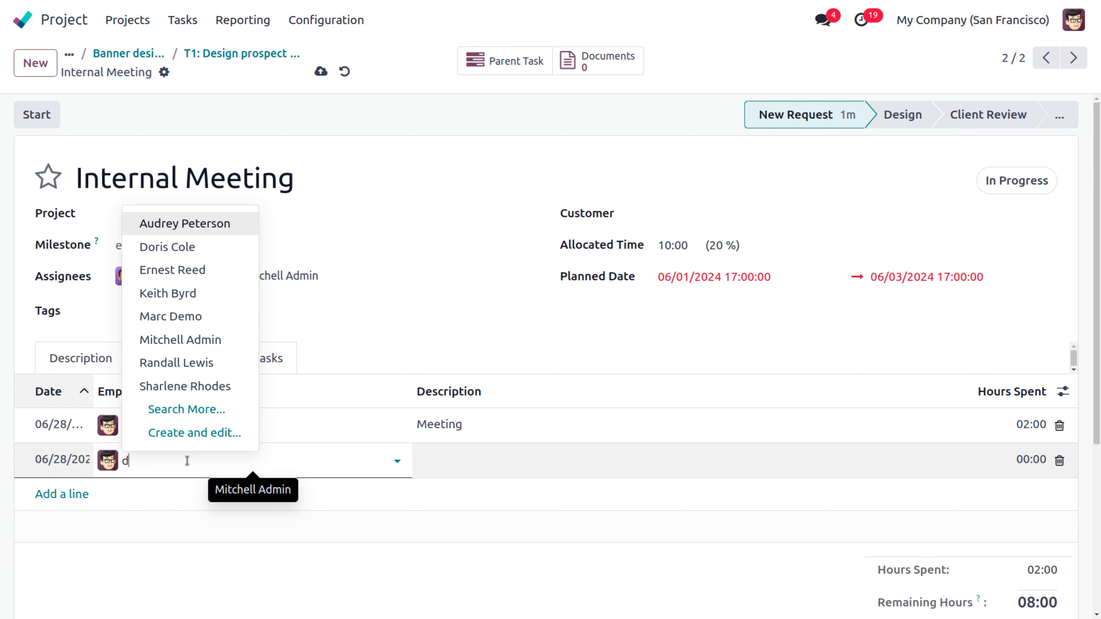
pyautogui.write('emo')
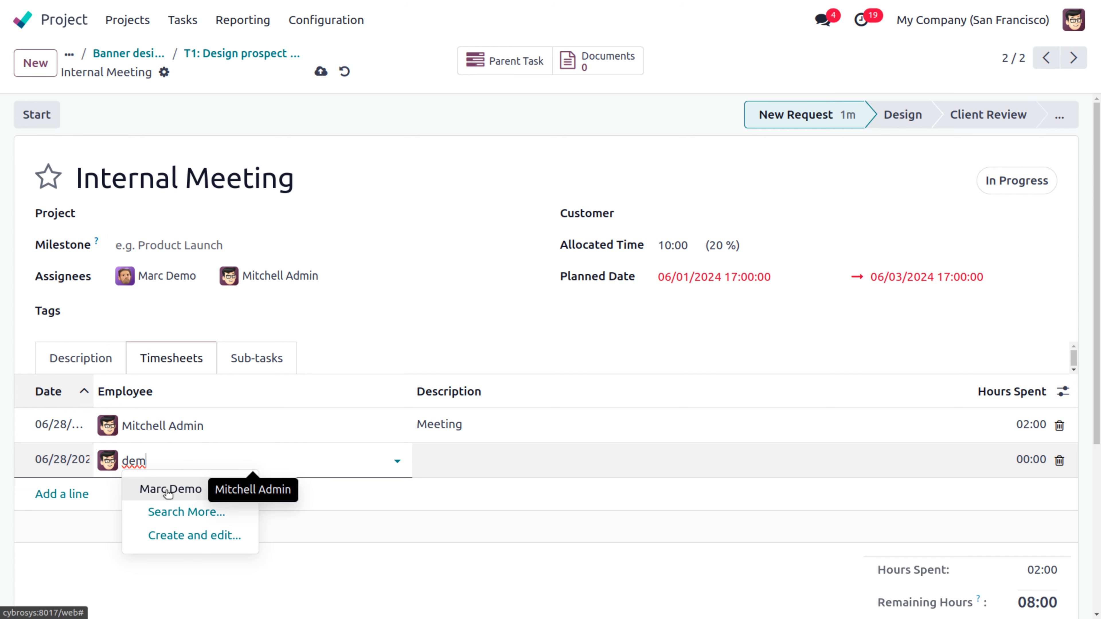
pyautogui.click(168, 495)
pyautogui.click(446, 473)
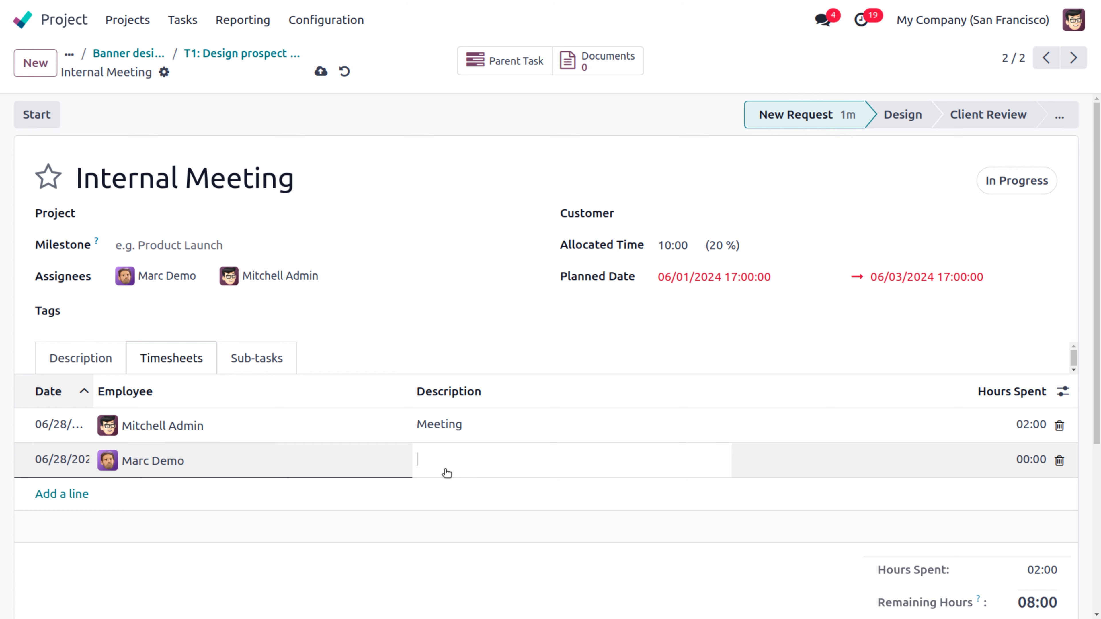
pyautogui.write('internal meeting')
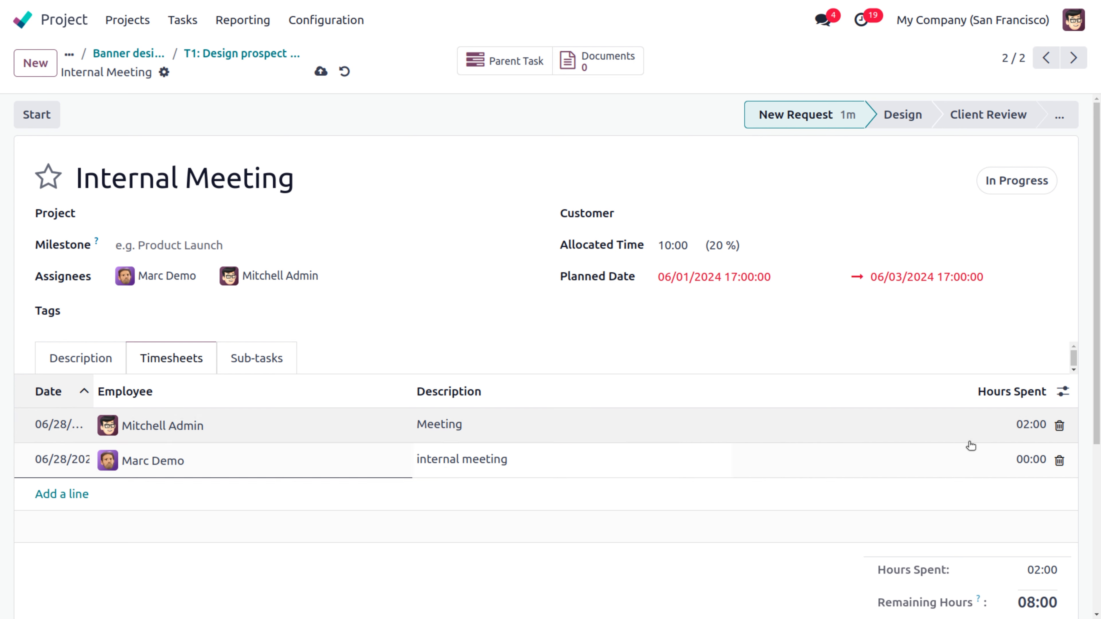
pyautogui.click(995, 456)
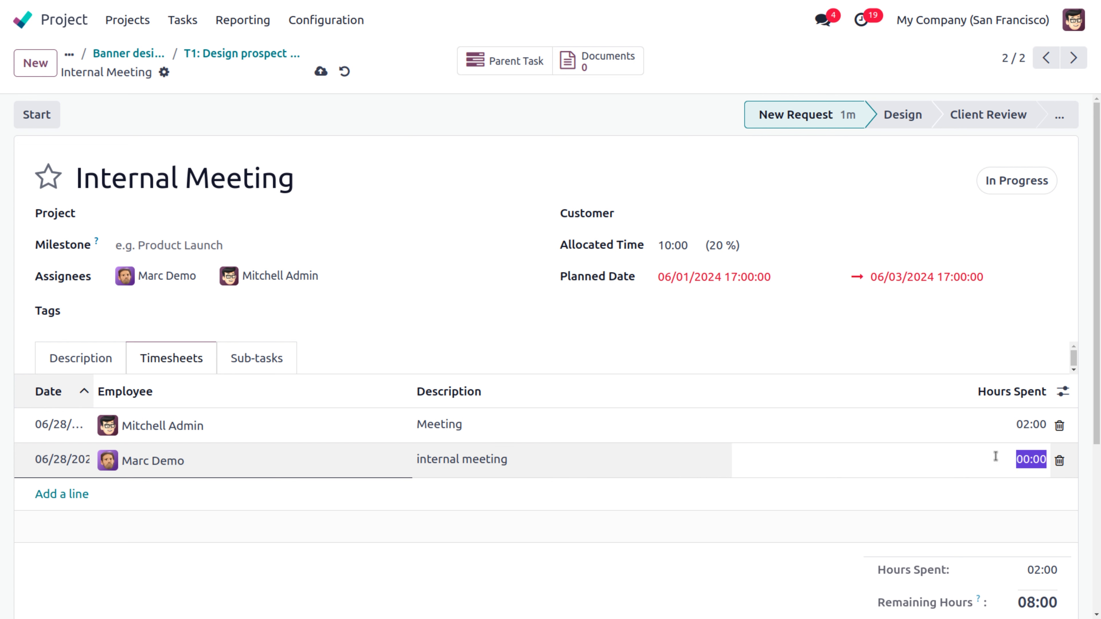
pyautogui.write('2')
pyautogui.click(634, 601)
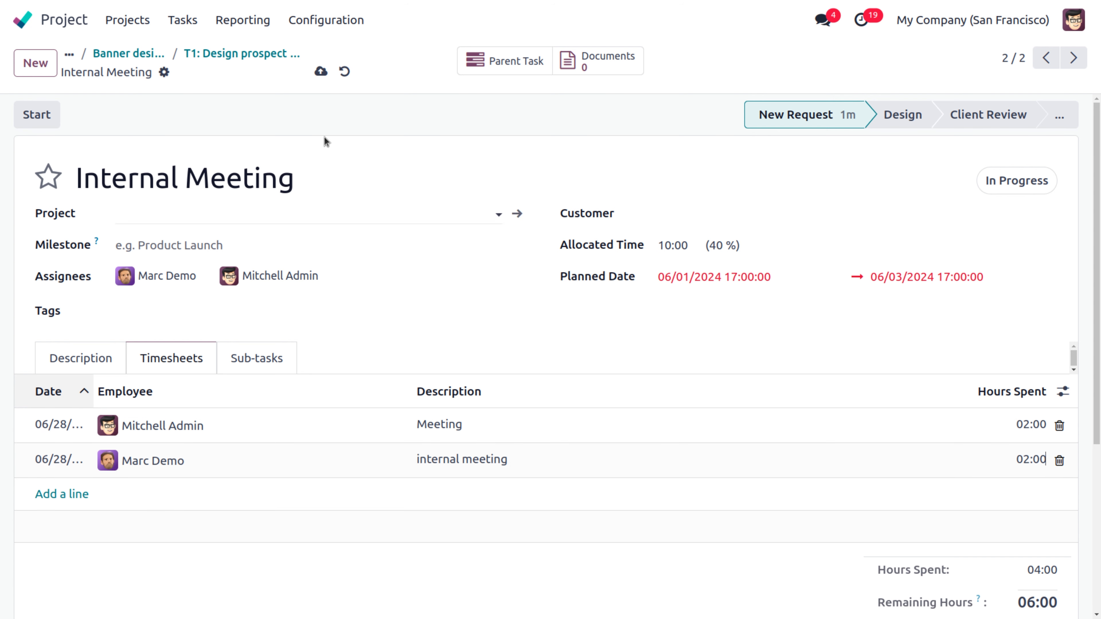
pyautogui.click(320, 73)
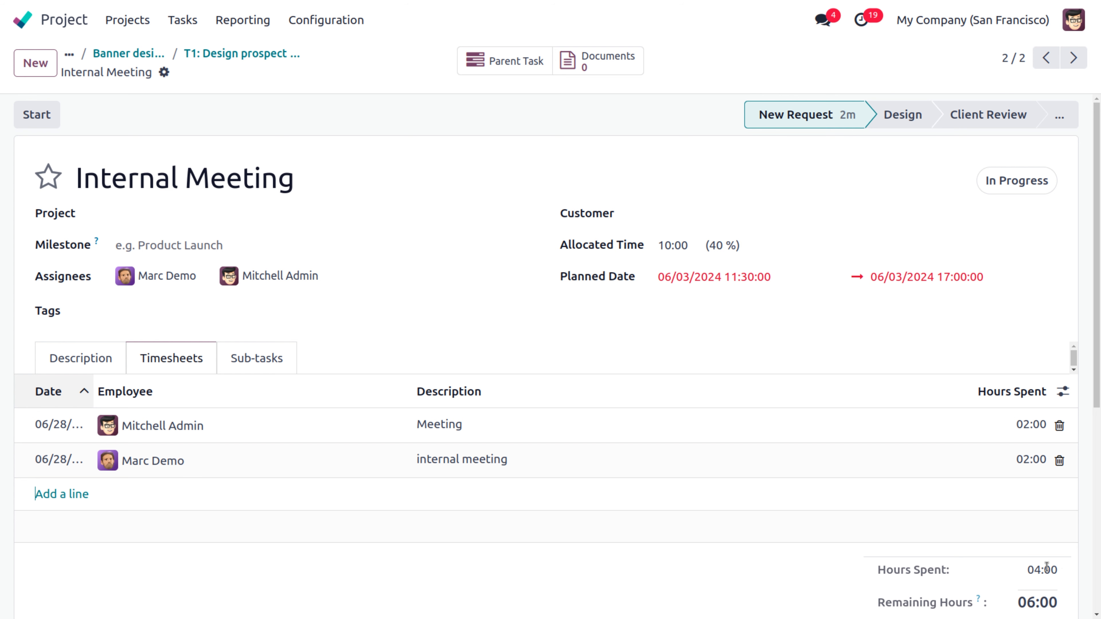
pyautogui.moveTo(1016, 606); pyautogui.dragTo(1064, 600)
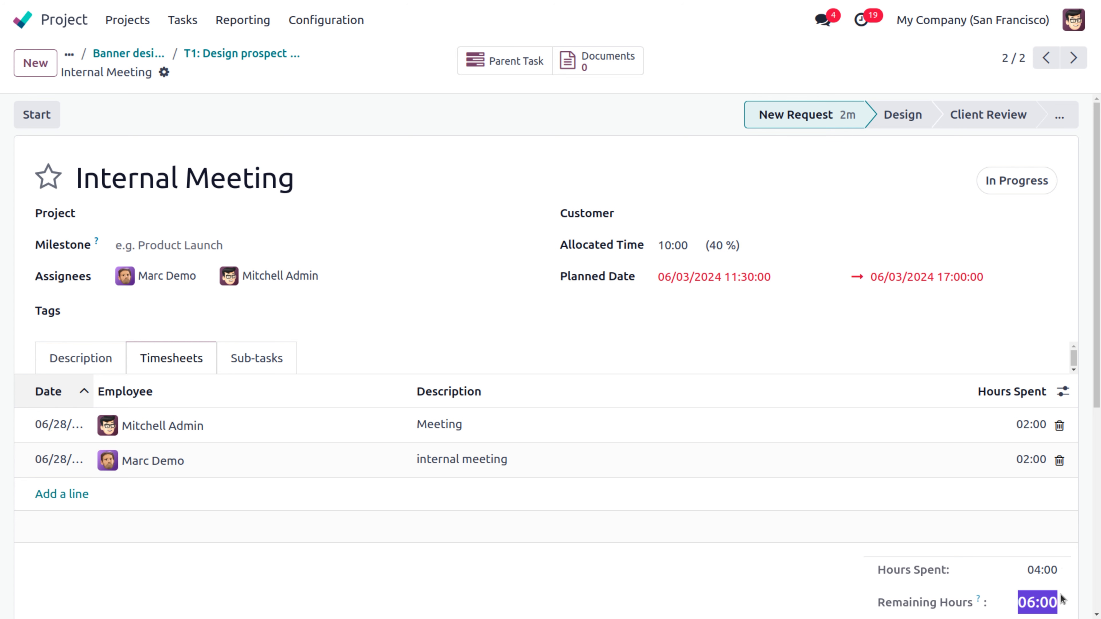
# Step: Log a 5-hour 'client discussion' timesheet line on the Client meeting sub-task and save it
pyautogui.click(273, 56)
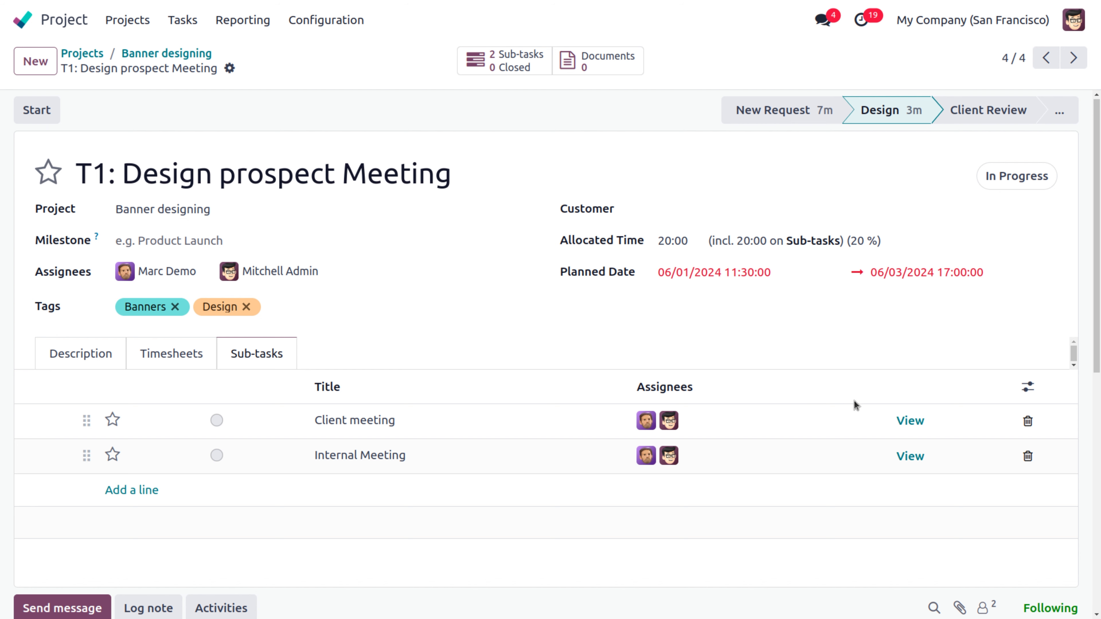
pyautogui.click(910, 421)
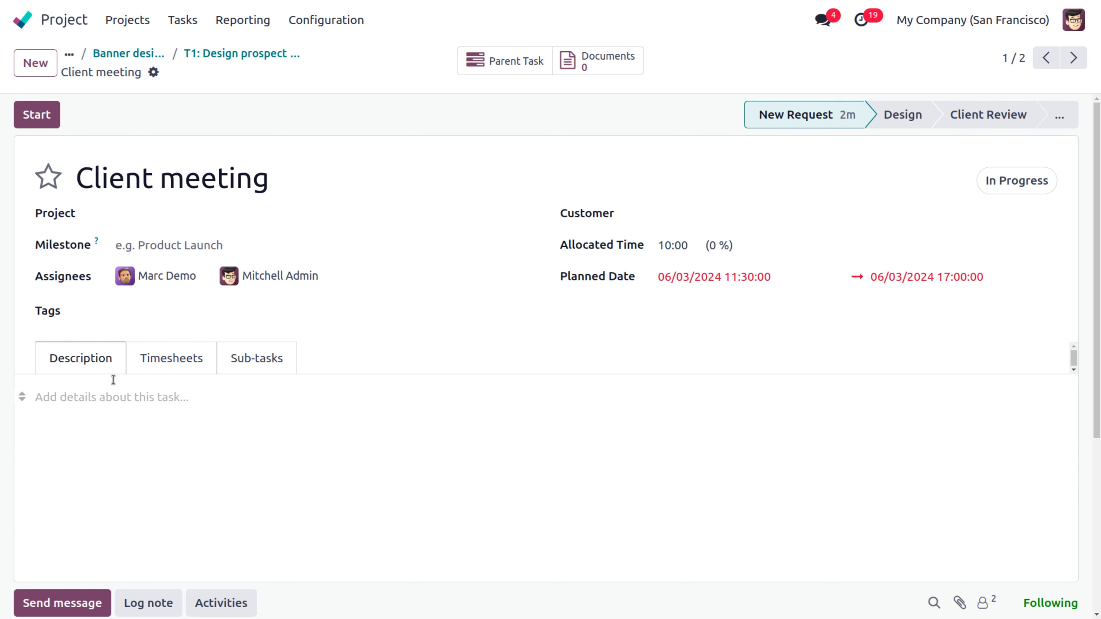
pyautogui.click(158, 368)
pyautogui.click(52, 425)
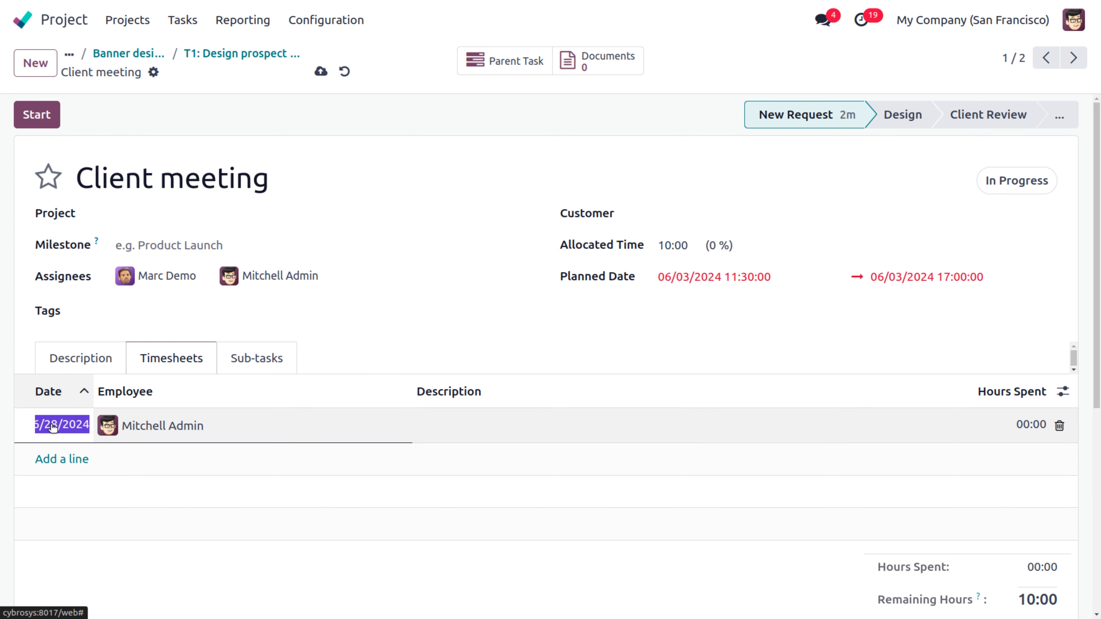
pyautogui.click(465, 442)
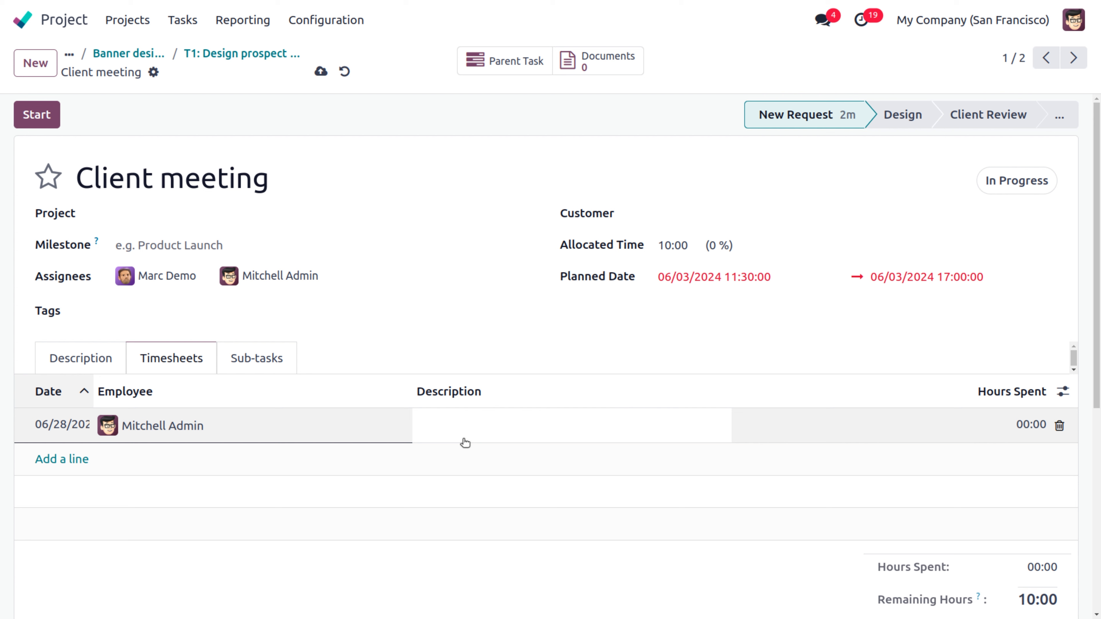
pyautogui.write('clien discussion')
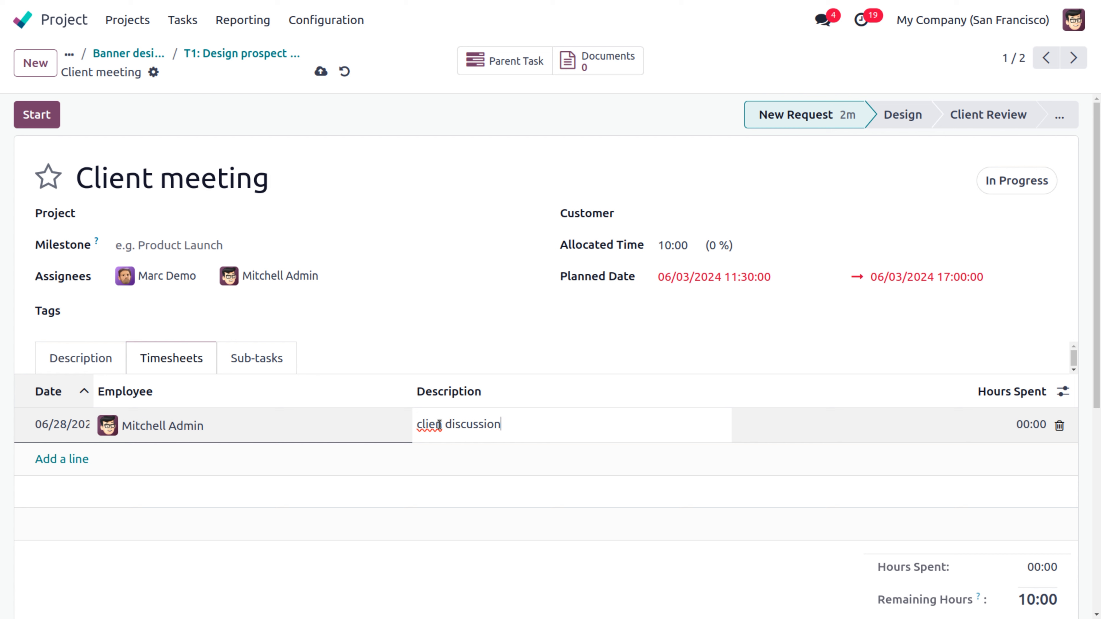
pyautogui.write('t')
pyautogui.click(1028, 426)
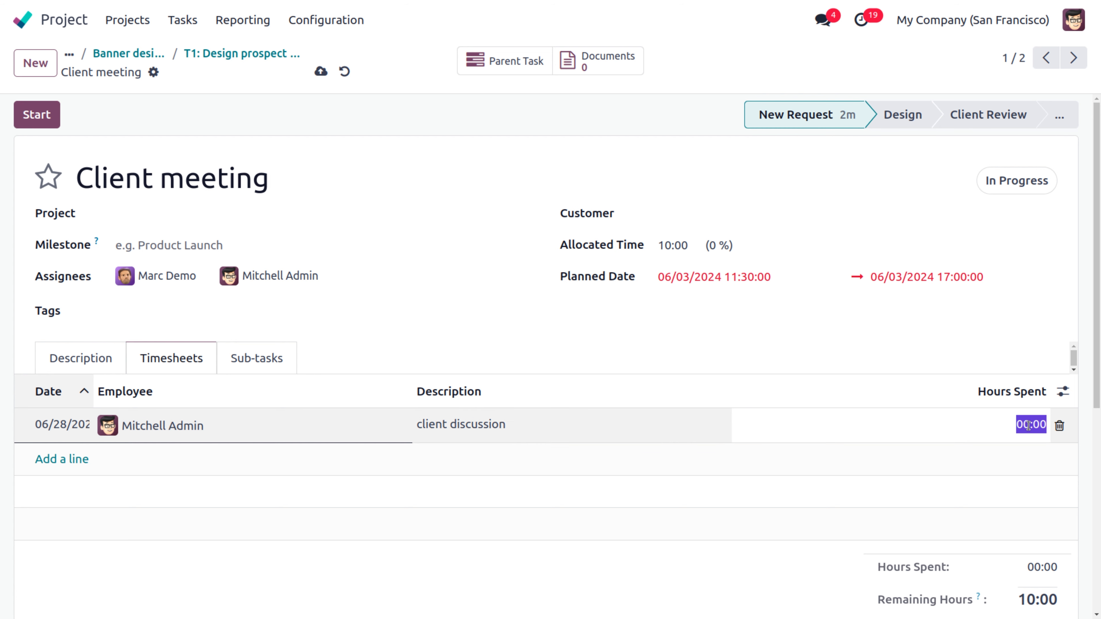
pyautogui.press('BackSpace')
pyautogui.click(859, 484)
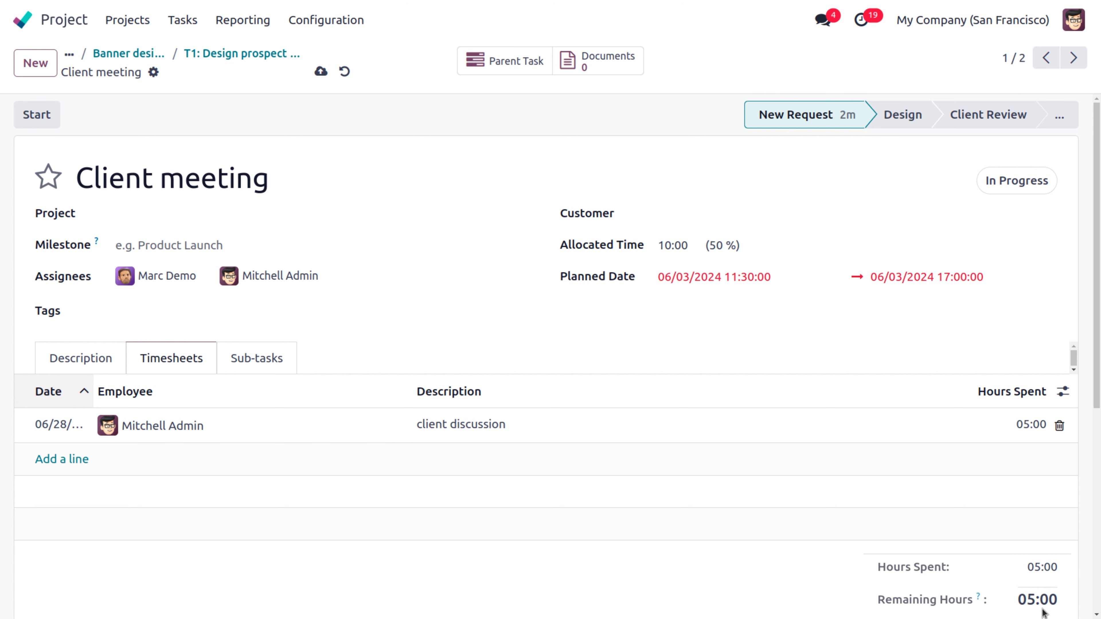
pyautogui.click(321, 72)
pyautogui.moveTo(711, 243); pyautogui.dragTo(744, 253)
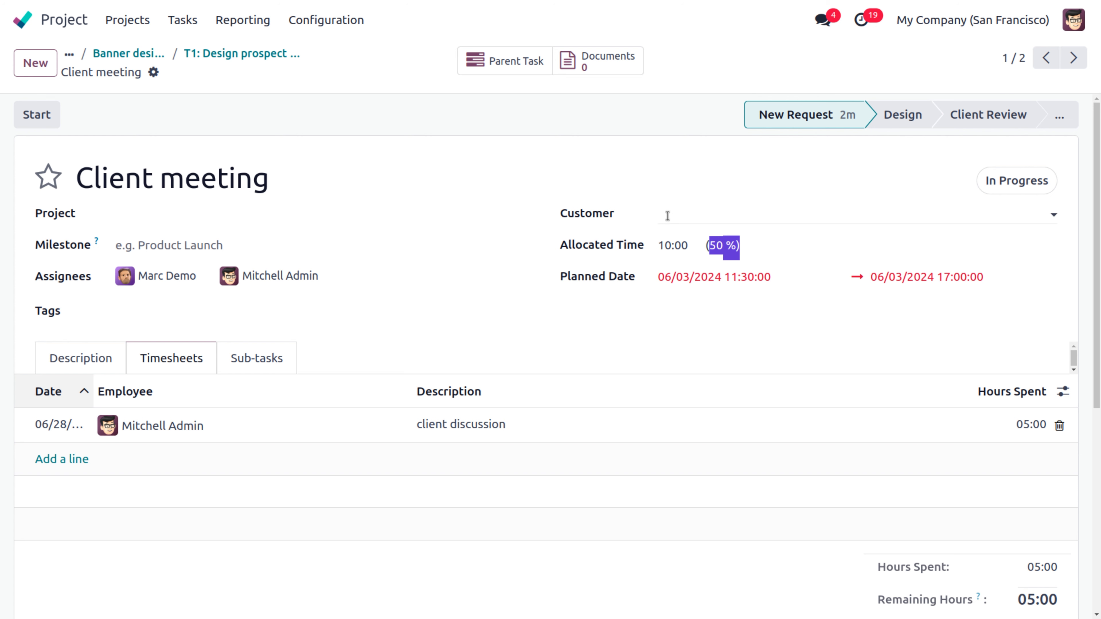
# Step: Review T1's sub-task hours and 45 % progress, then return to the Banner designing board
pyautogui.click(262, 60)
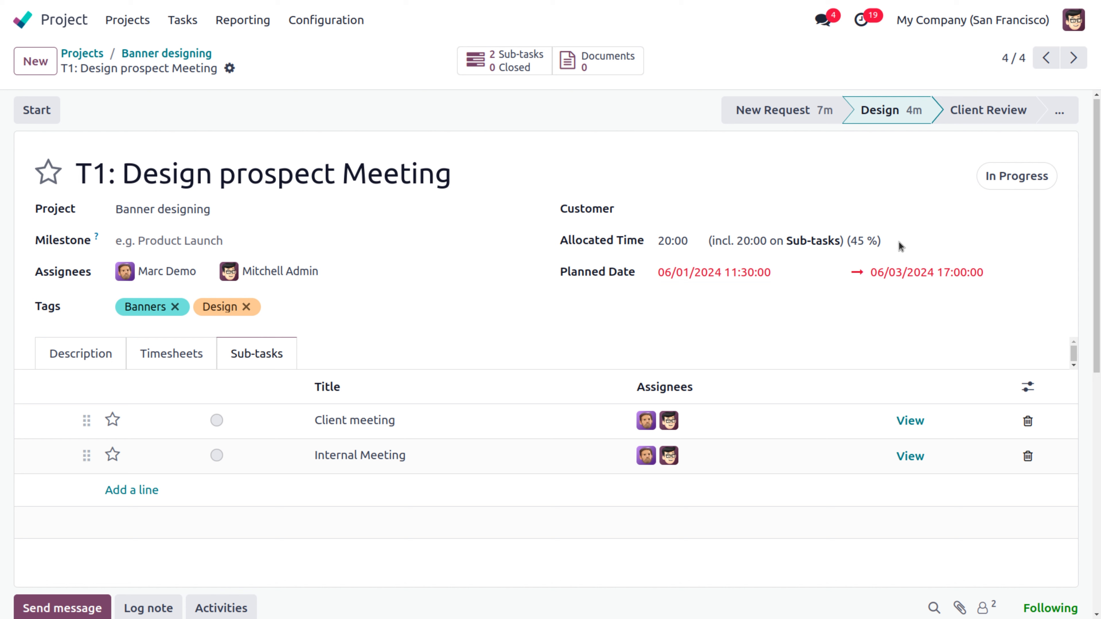
pyautogui.scroll(-1, 1097, 277)
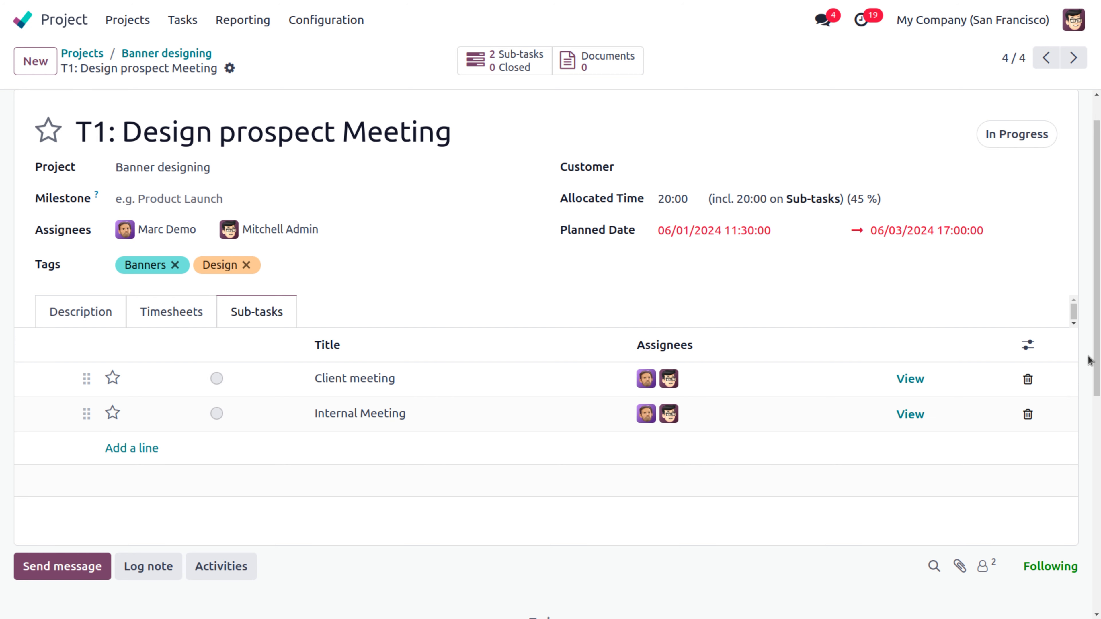
pyautogui.scroll(-5, 1098, 366)
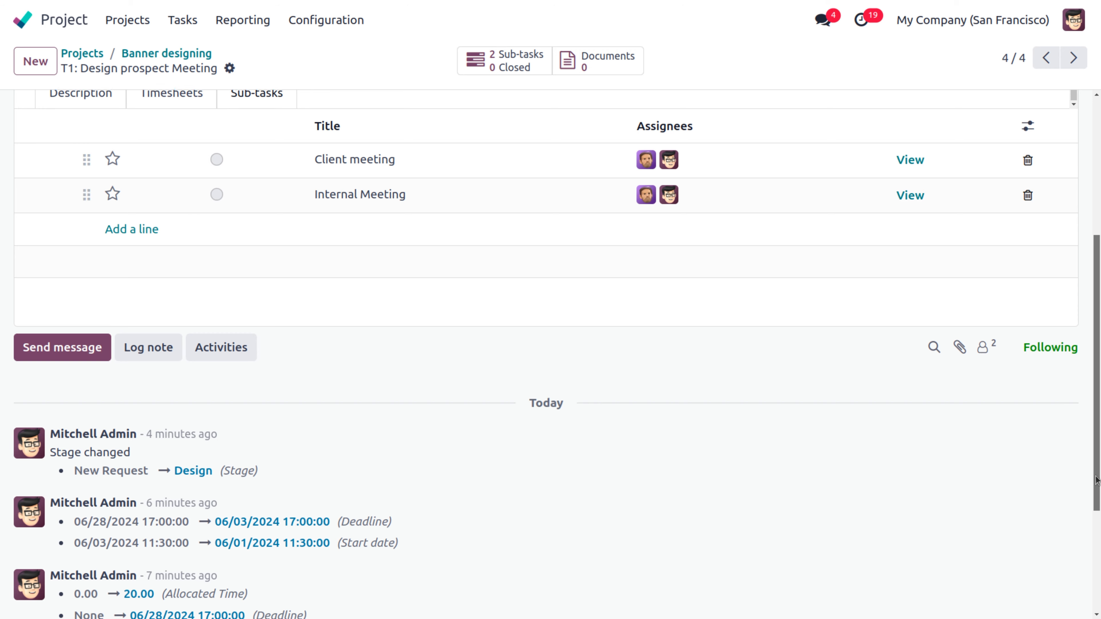
pyautogui.scroll(5, 1099, 359)
pyautogui.scroll(1, 1099, 360)
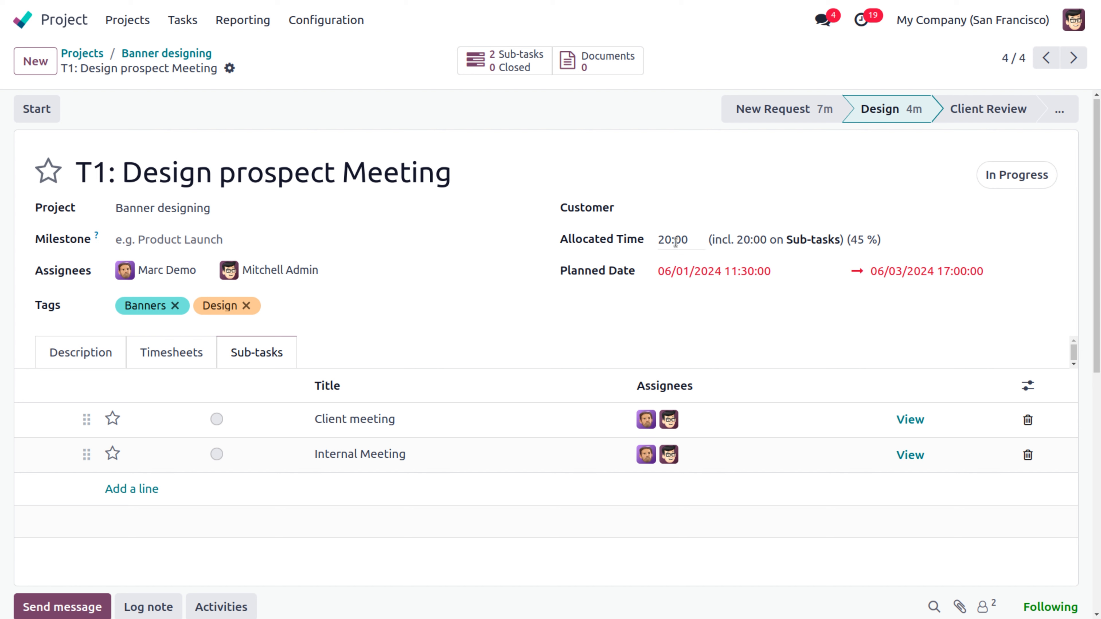
pyautogui.moveTo(724, 240); pyautogui.dragTo(819, 242)
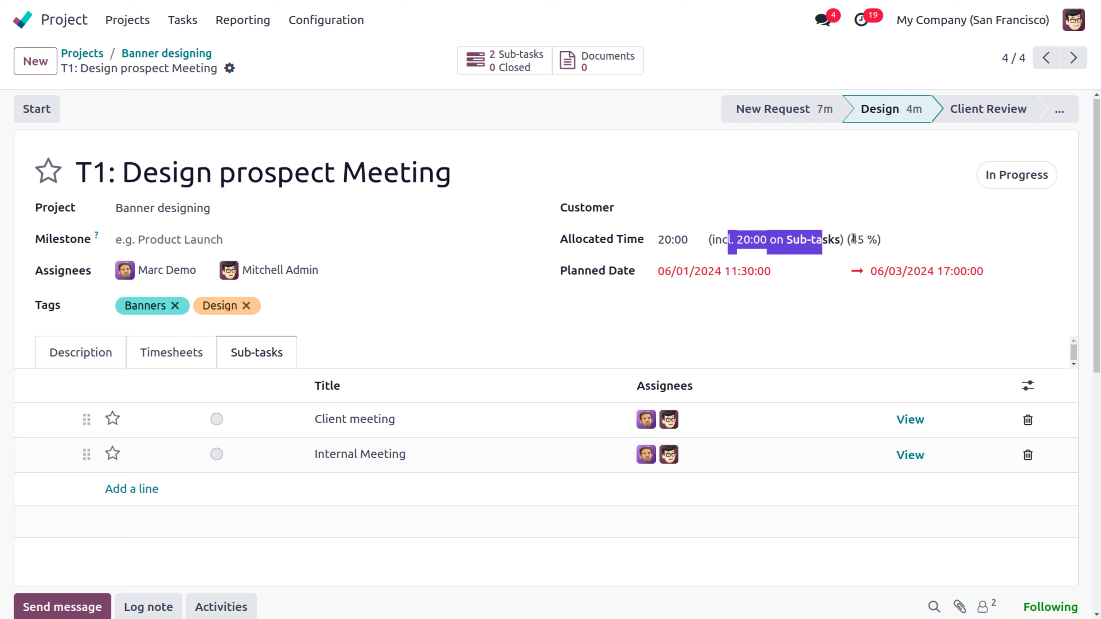
pyautogui.moveTo(852, 240); pyautogui.dragTo(882, 242)
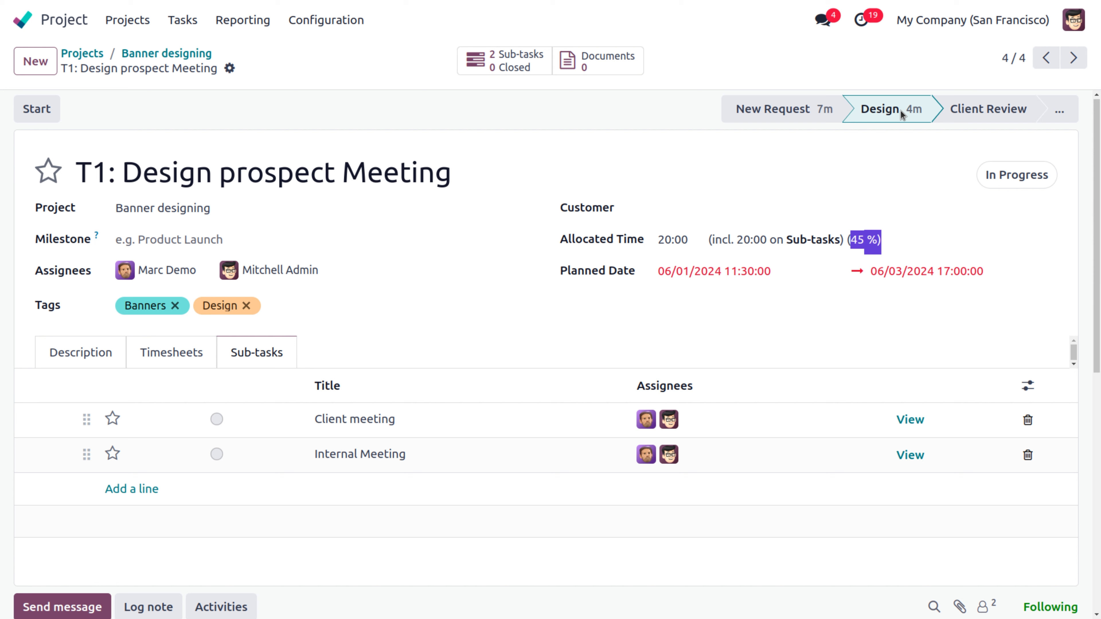
pyautogui.click(162, 55)
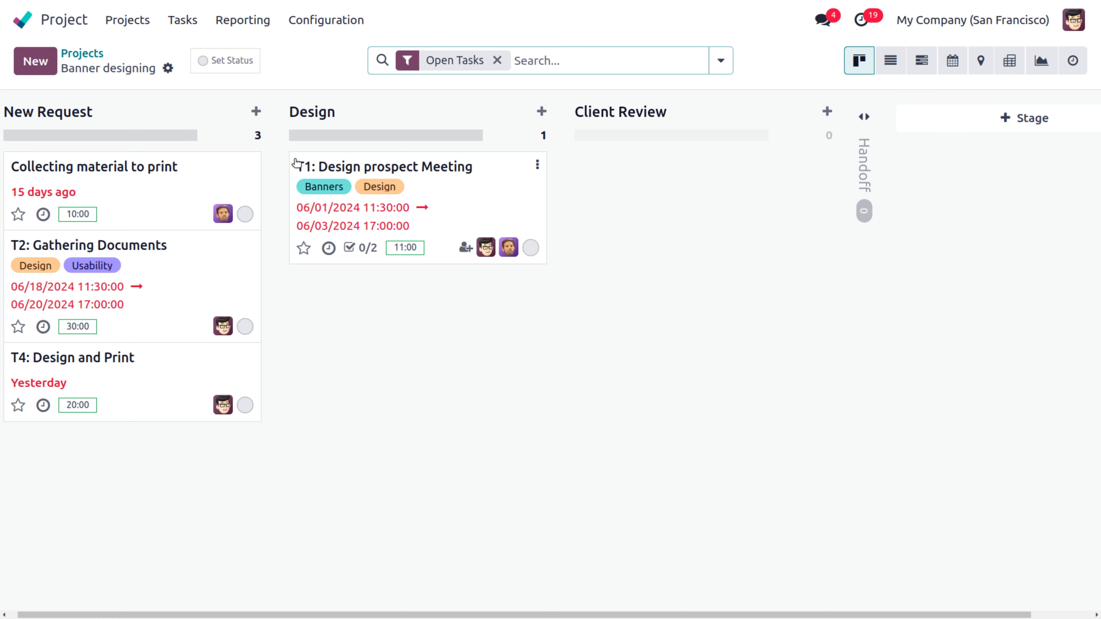
pyautogui.click(320, 25)
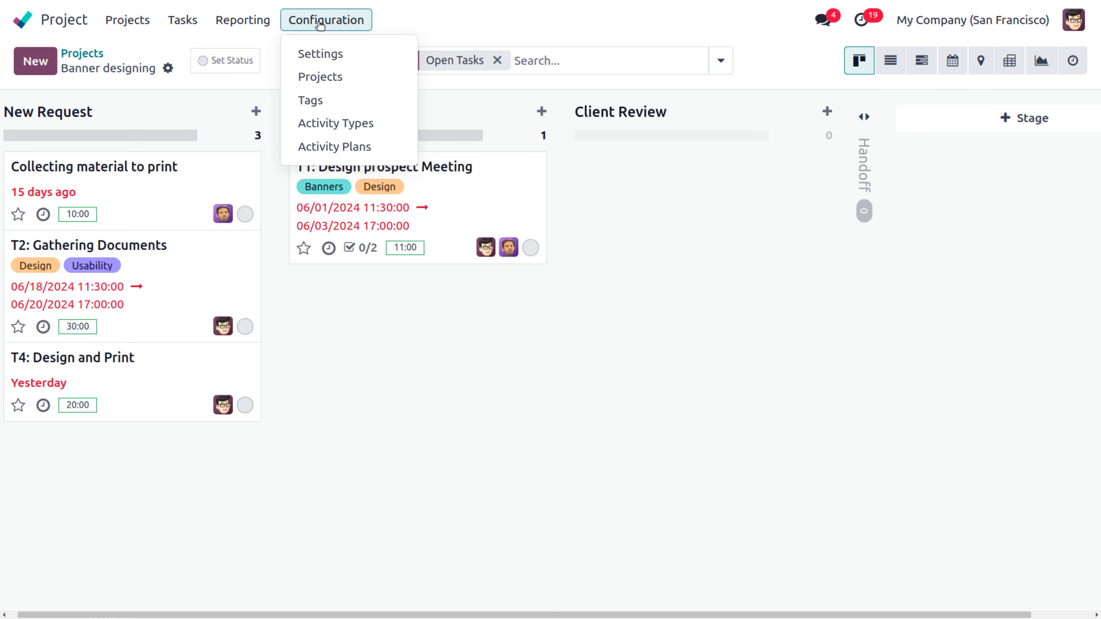
# Step: Turn on Task Dependencies in the Project settings and save them
pyautogui.click(334, 53)
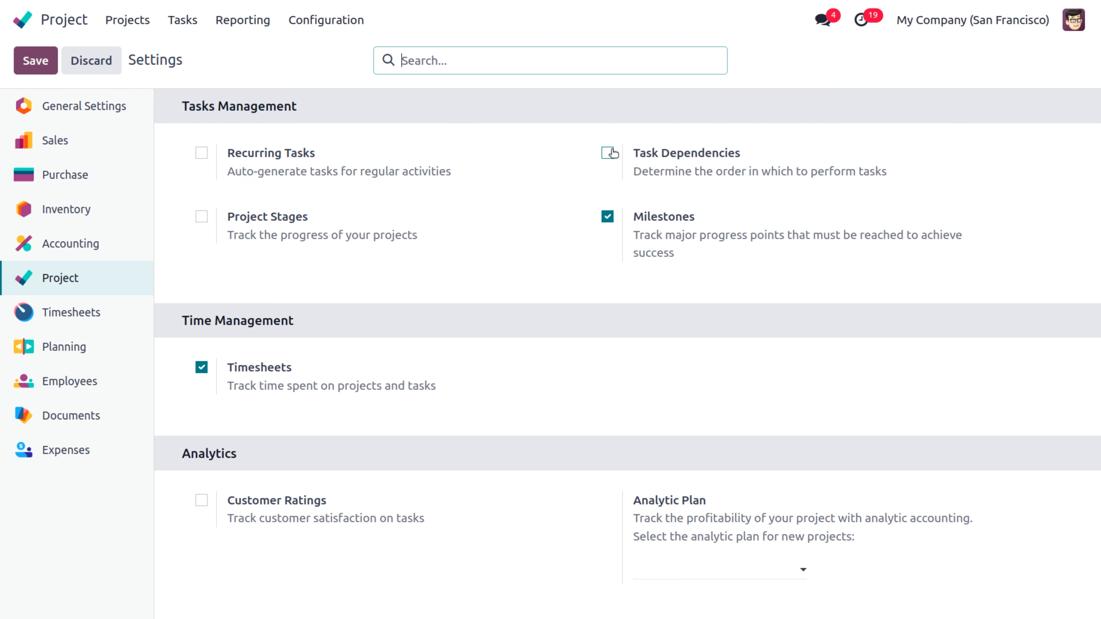
pyautogui.click(609, 152)
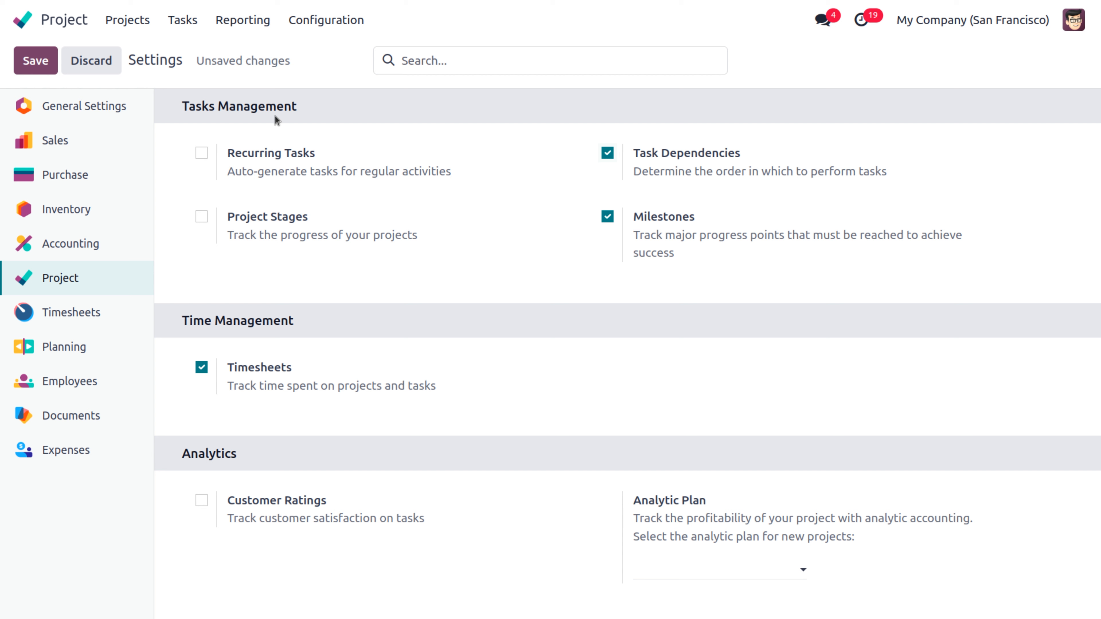
pyautogui.click(33, 68)
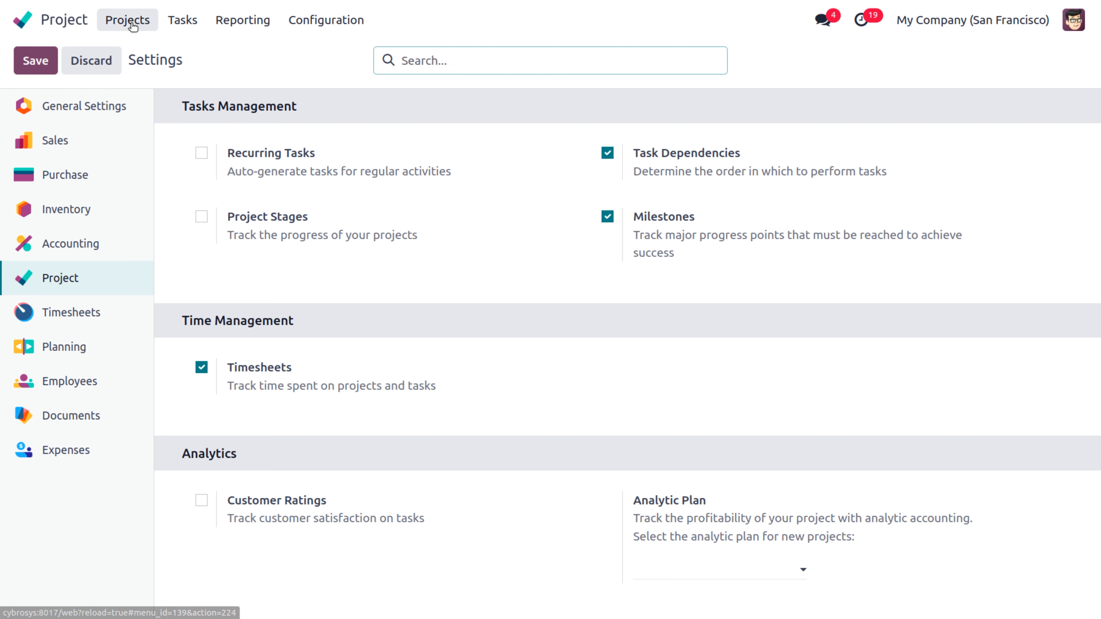
pyautogui.click(326, 19)
# Step: Open Banner designing from the Projects list, check its Settings, then show its tasks
pyautogui.click(321, 78)
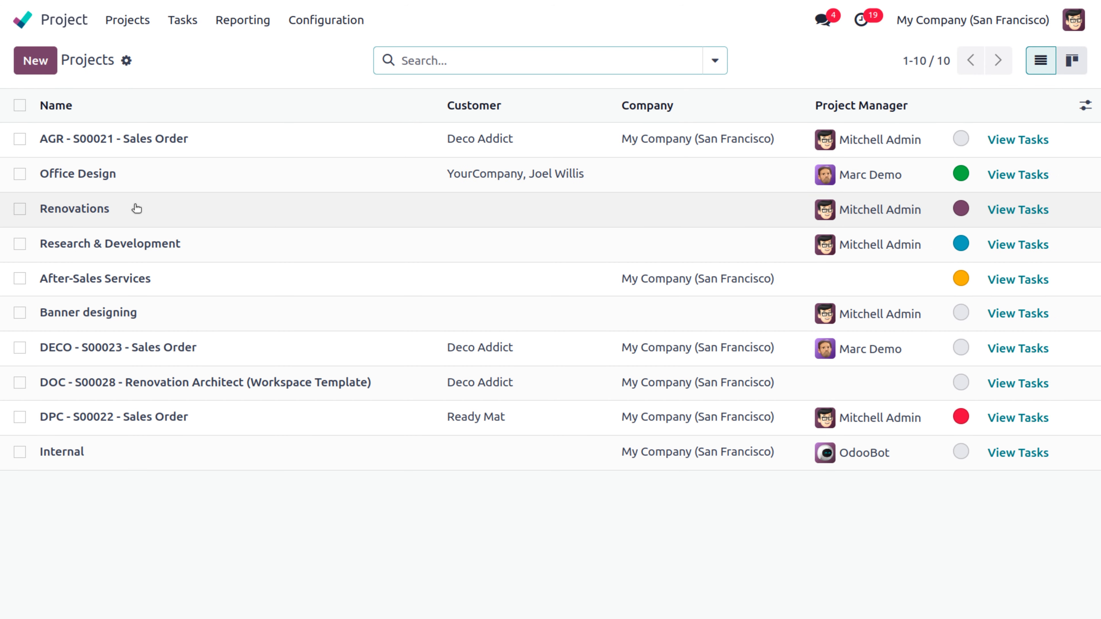
pyautogui.click(119, 313)
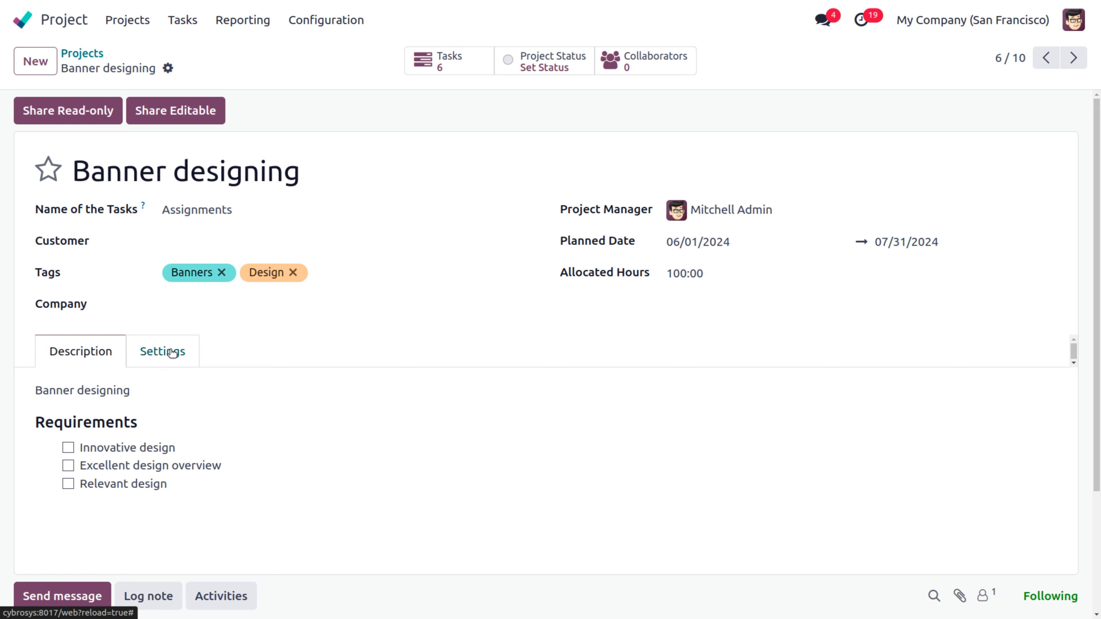
pyautogui.click(164, 351)
pyautogui.scroll(-10, 634, 383)
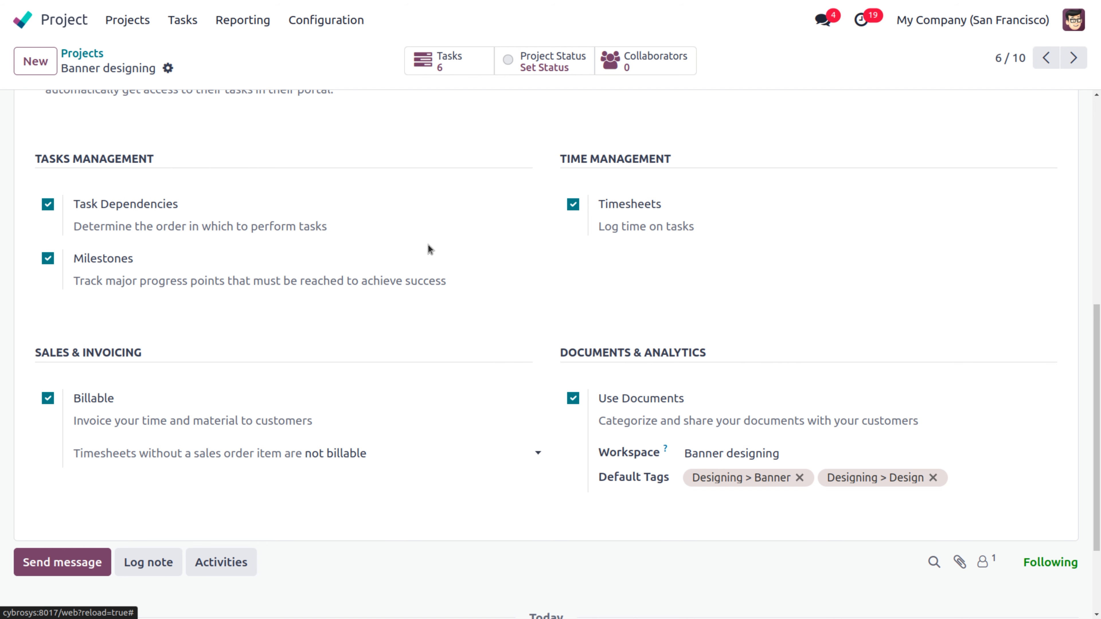
pyautogui.click(443, 61)
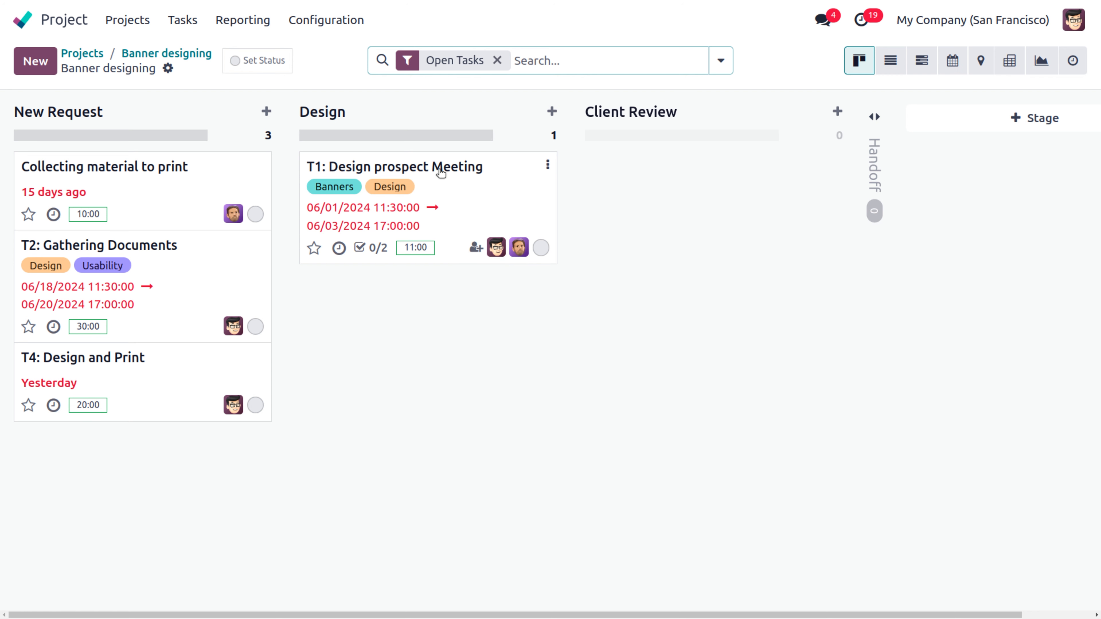
# Step: Set the Client meeting sub-task of T1 to Done
pyautogui.click(440, 169)
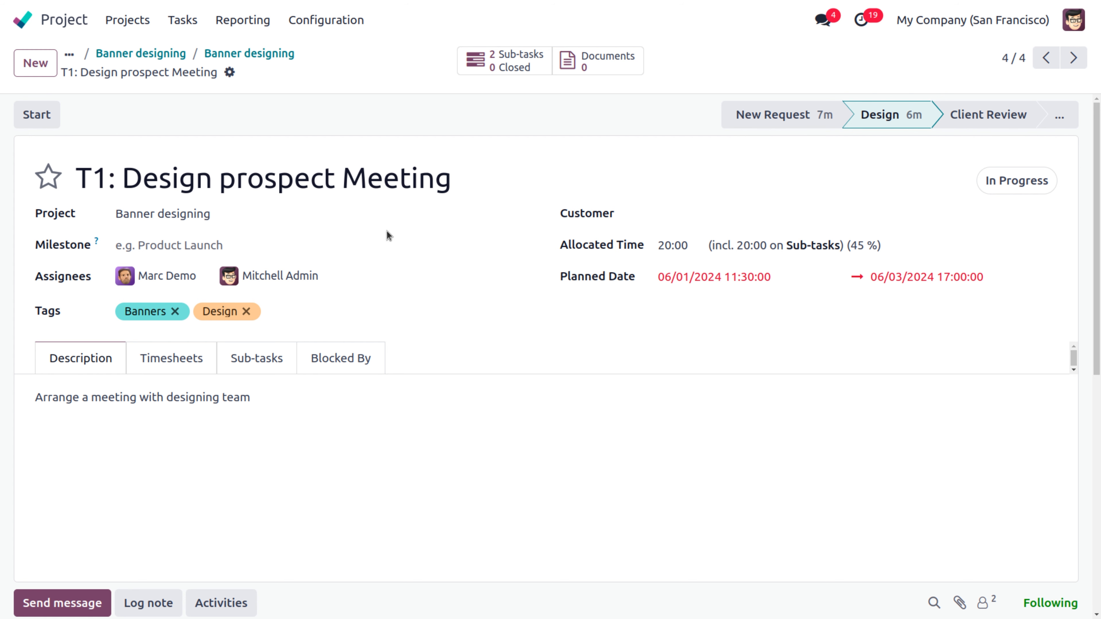
pyautogui.click(247, 358)
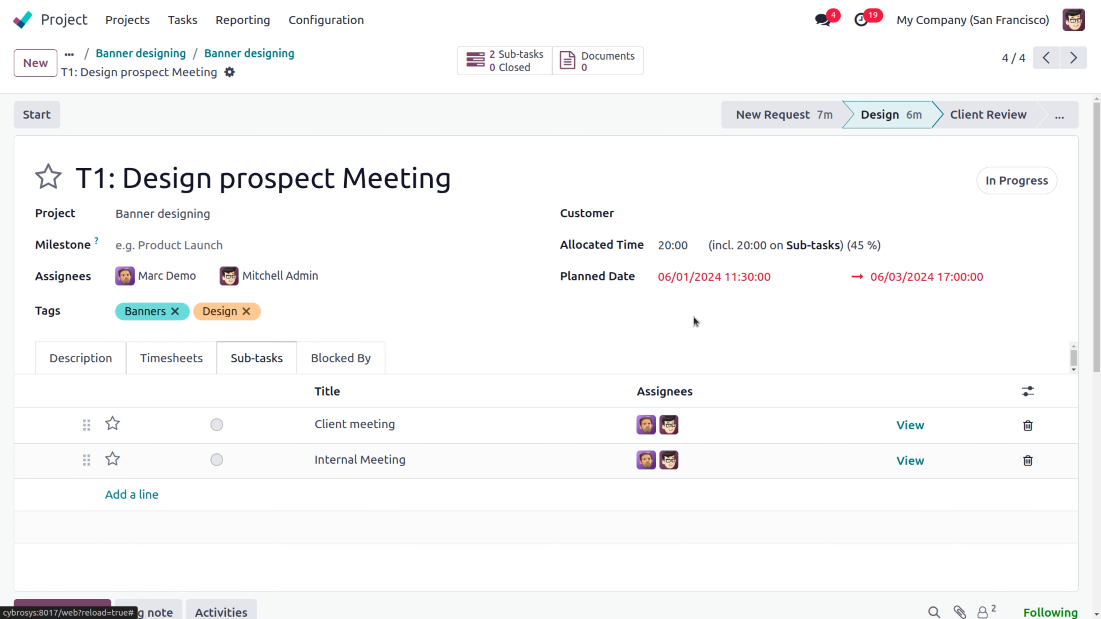
pyautogui.click(910, 425)
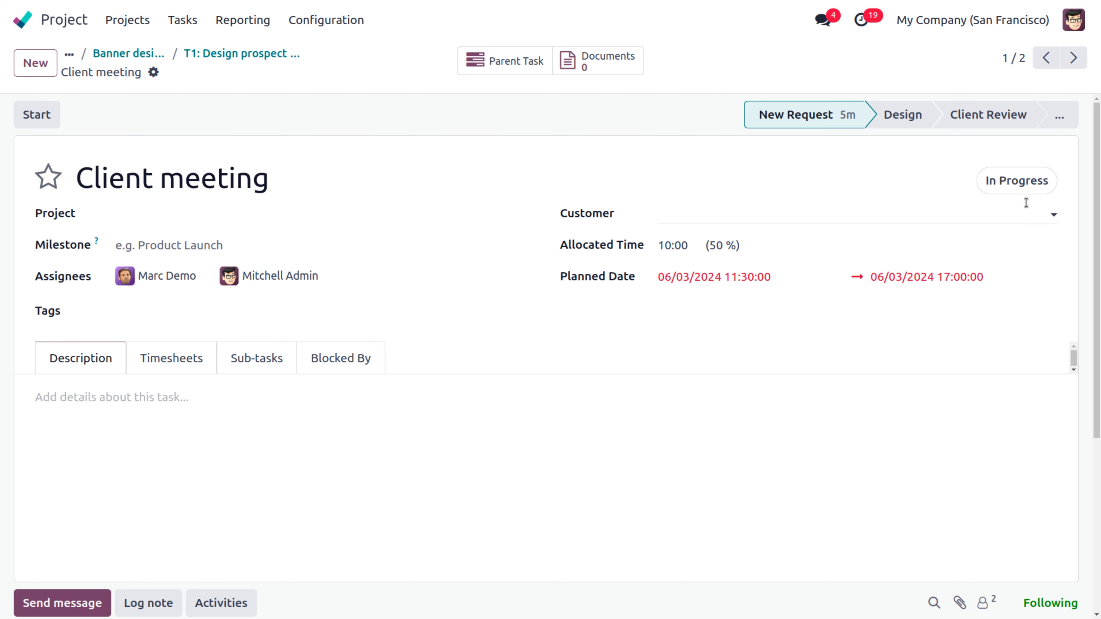
pyautogui.click(1008, 191)
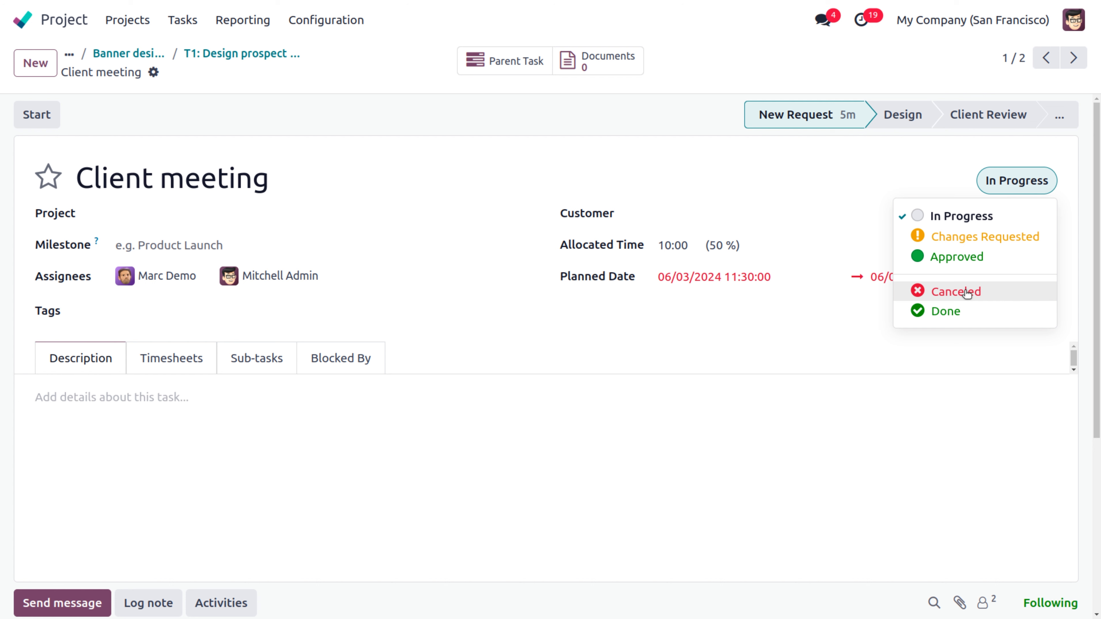
pyautogui.click(958, 312)
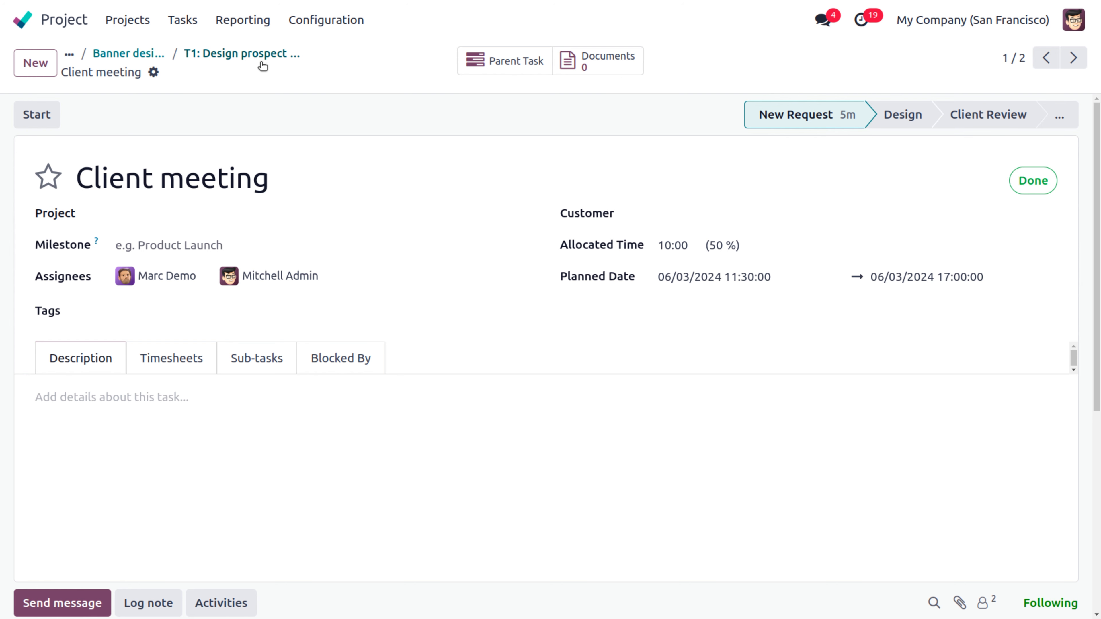
# Step: Set the Internal Meeting sub-task to Approved and return to T1
pyautogui.click(240, 60)
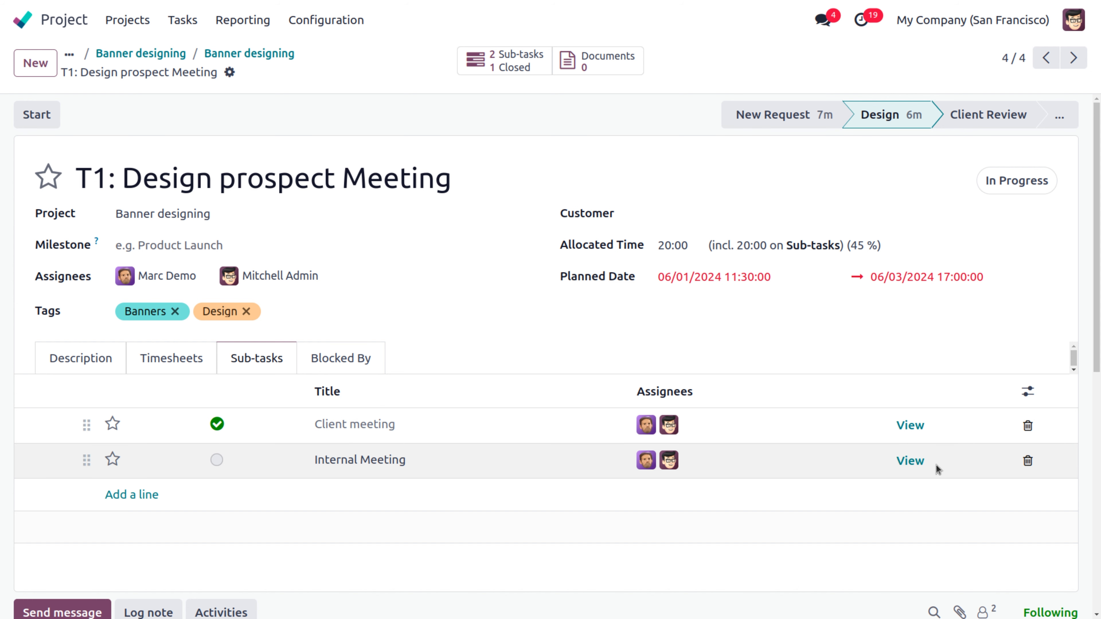
pyautogui.click(910, 461)
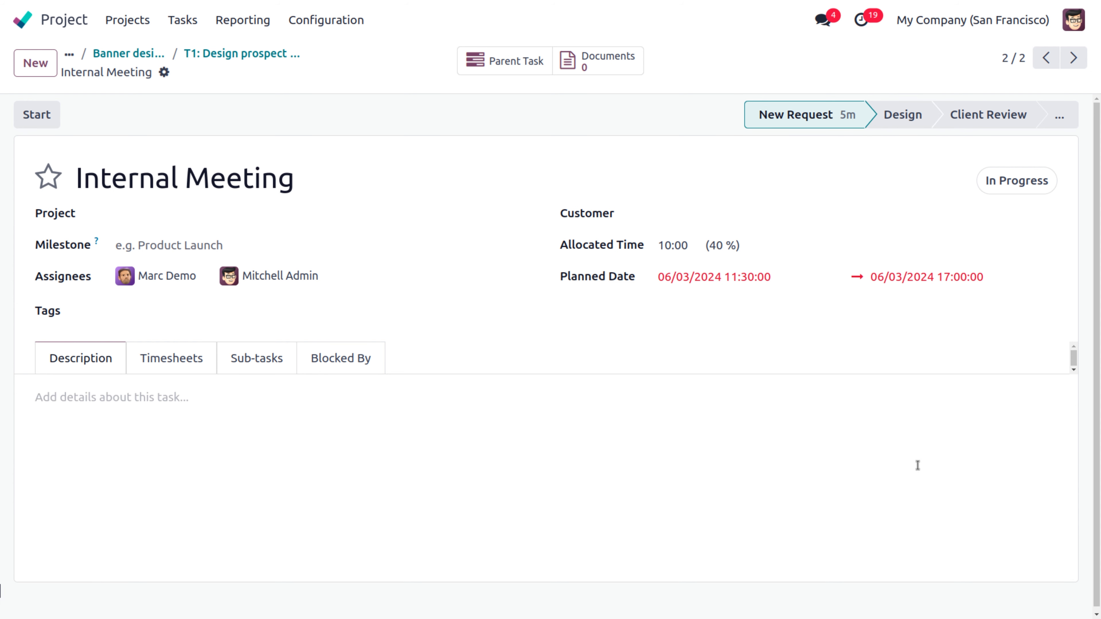
pyautogui.click(1010, 184)
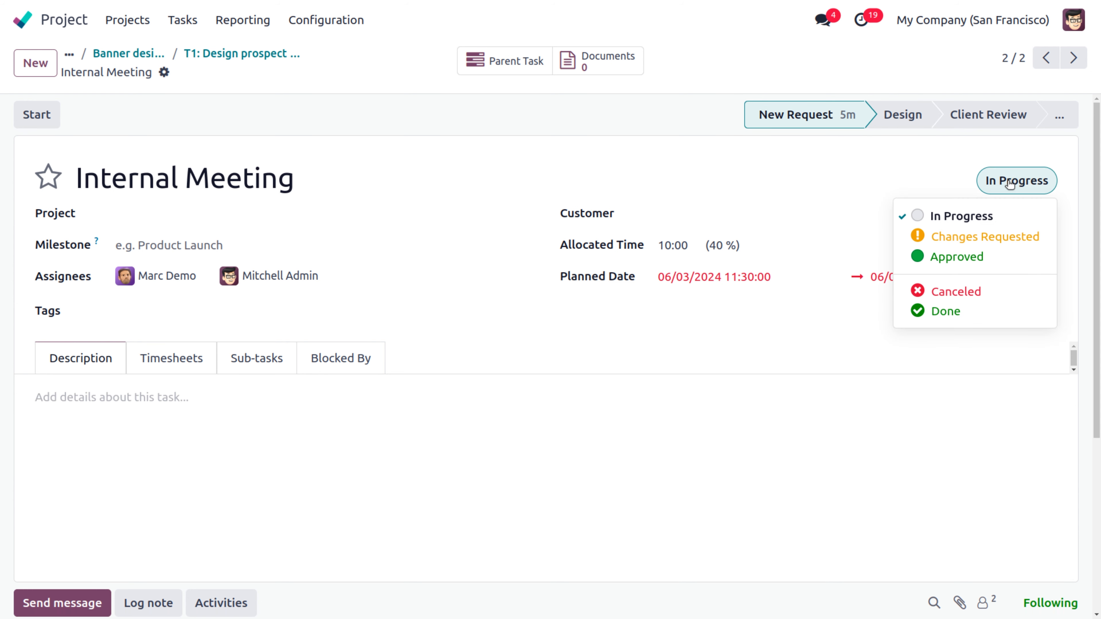
pyautogui.click(960, 259)
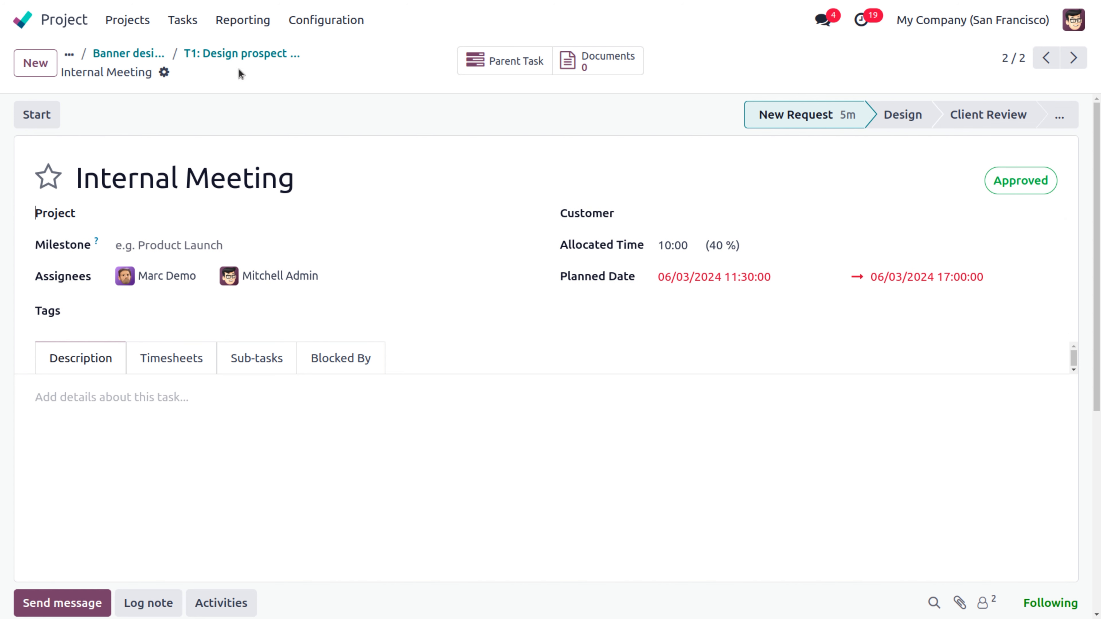
pyautogui.click(234, 54)
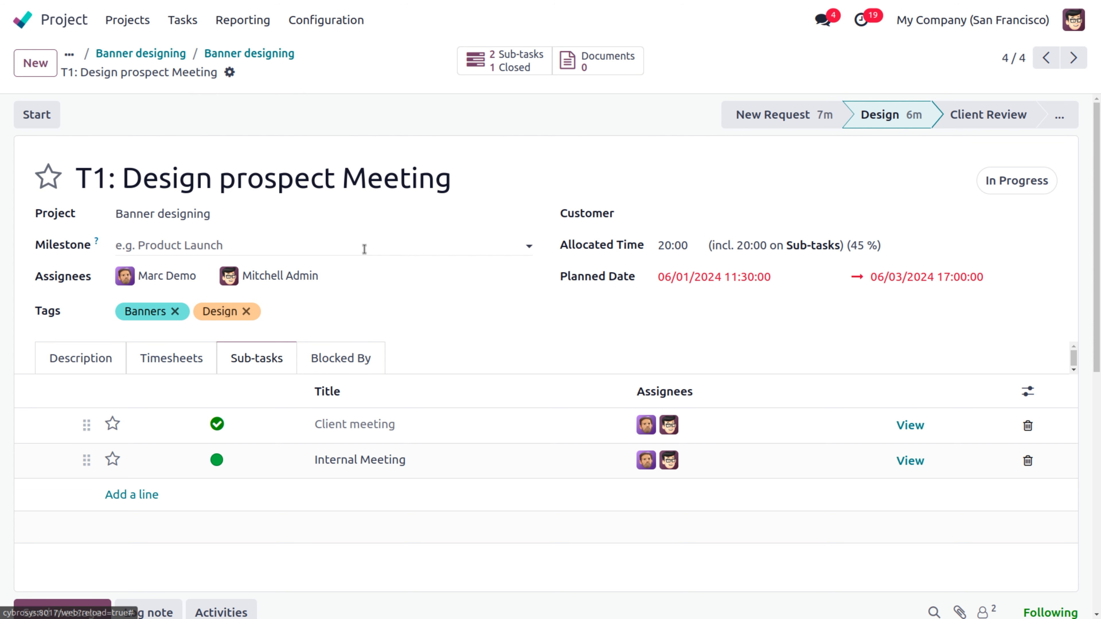
# Step: Check T1's empty Blocked By list, look at T2: Gathering Documents, then reopen T1
pyautogui.click(350, 359)
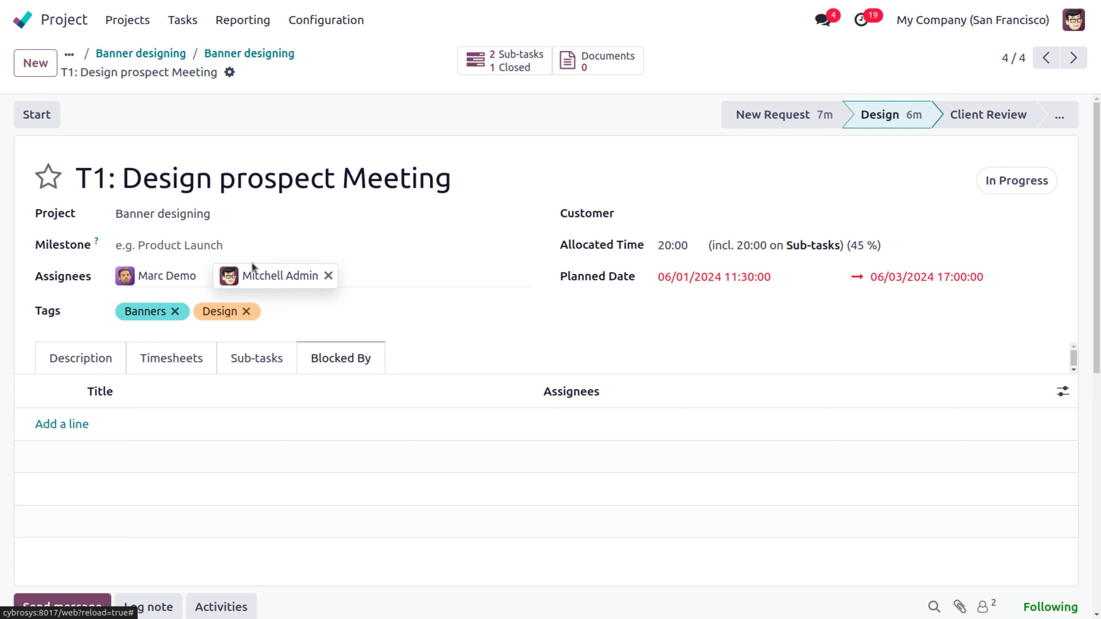
pyautogui.click(238, 56)
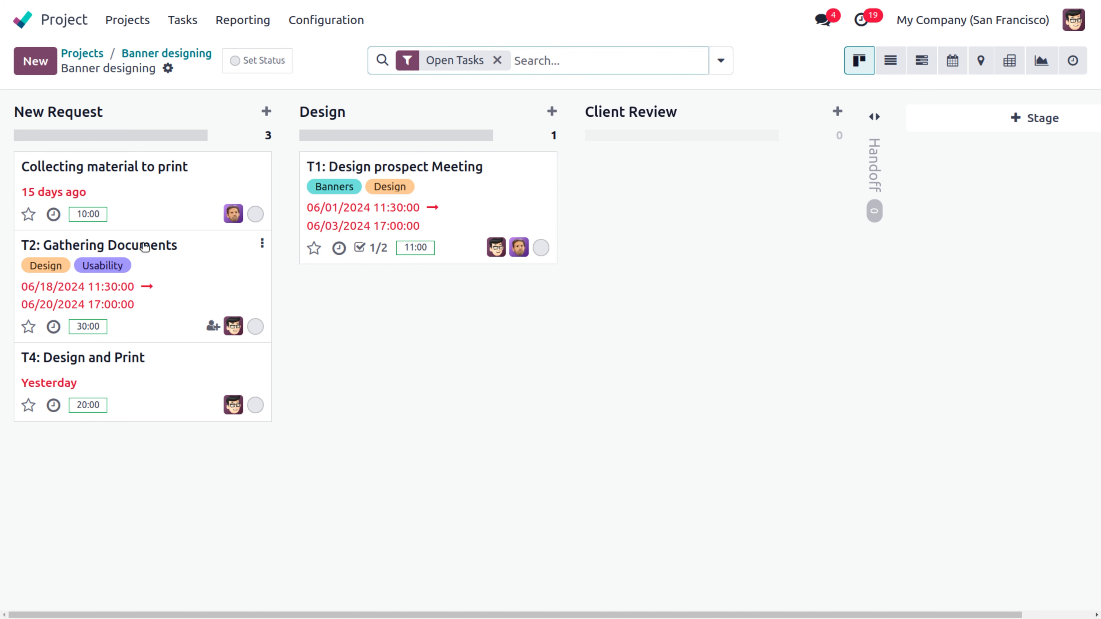
pyautogui.click(144, 247)
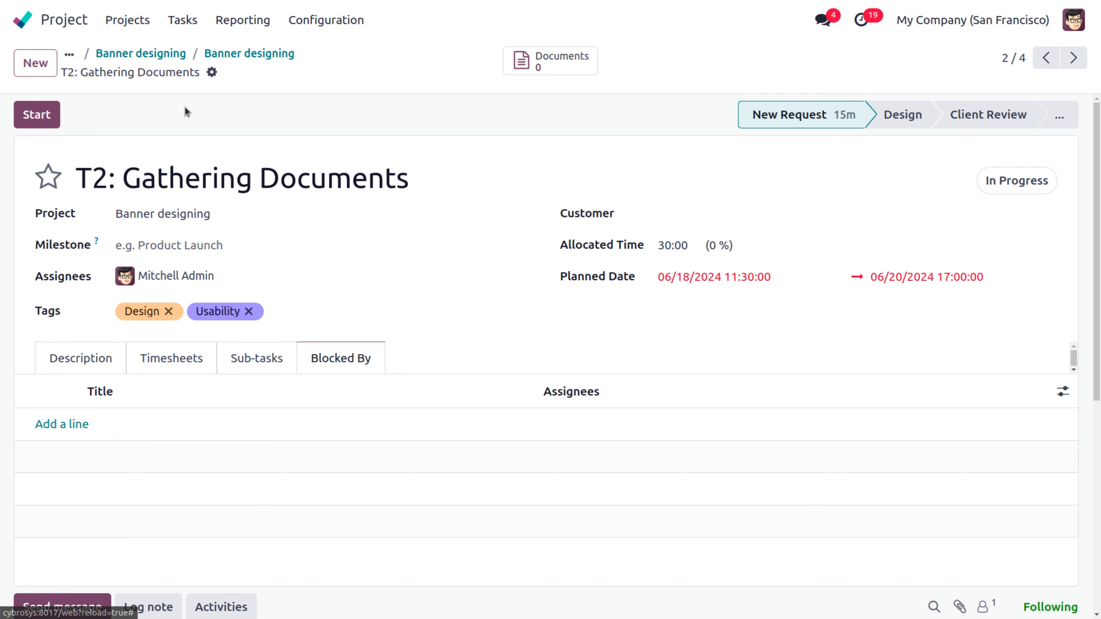
pyautogui.click(248, 54)
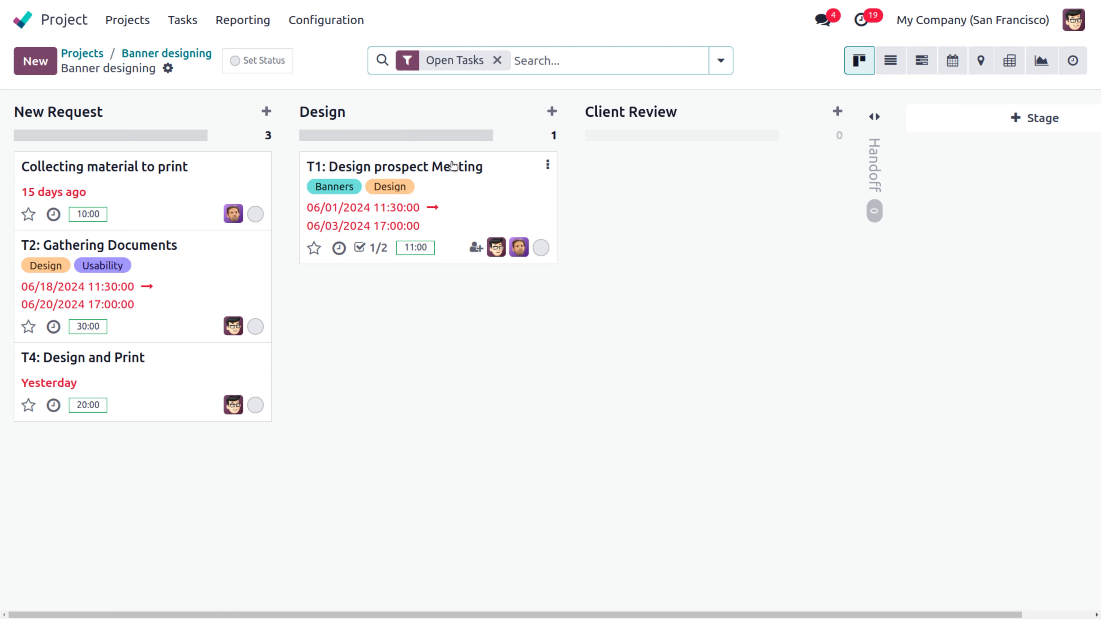
pyautogui.click(459, 171)
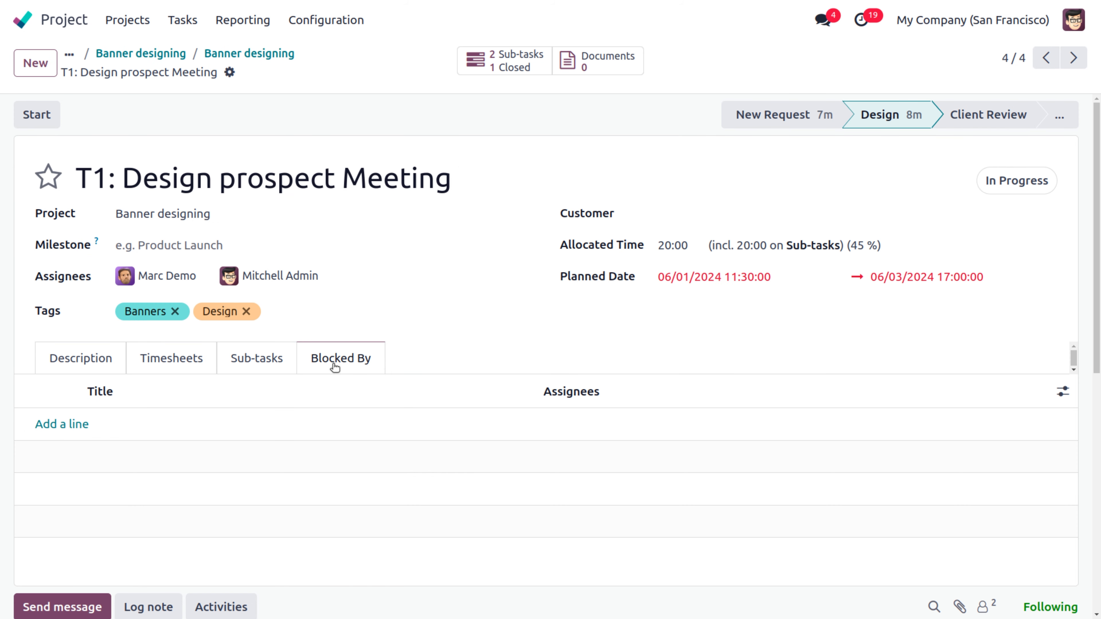
# Step: Add T2: Gathering Documents as a blocker of T1 and save the task
pyautogui.click(67, 425)
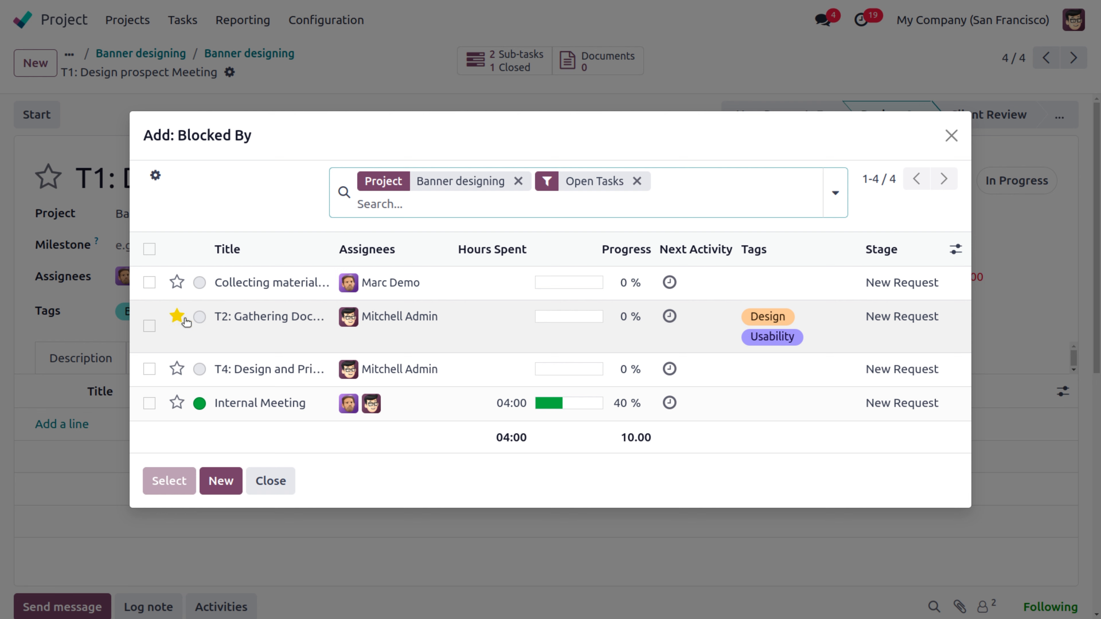
pyautogui.click(199, 317)
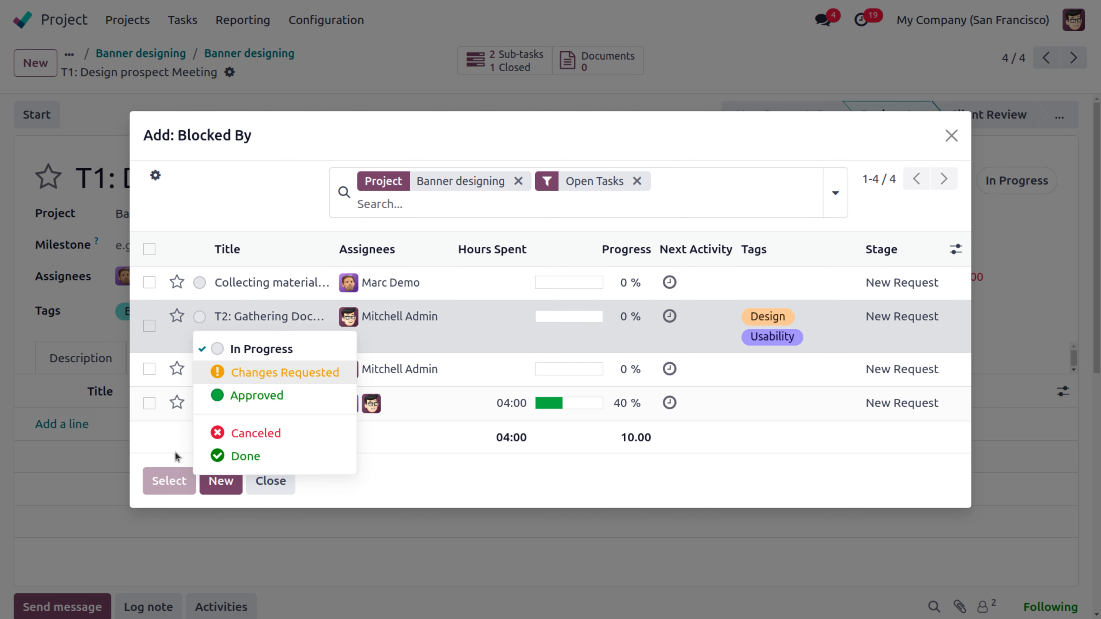
pyautogui.click(150, 328)
pyautogui.click(163, 469)
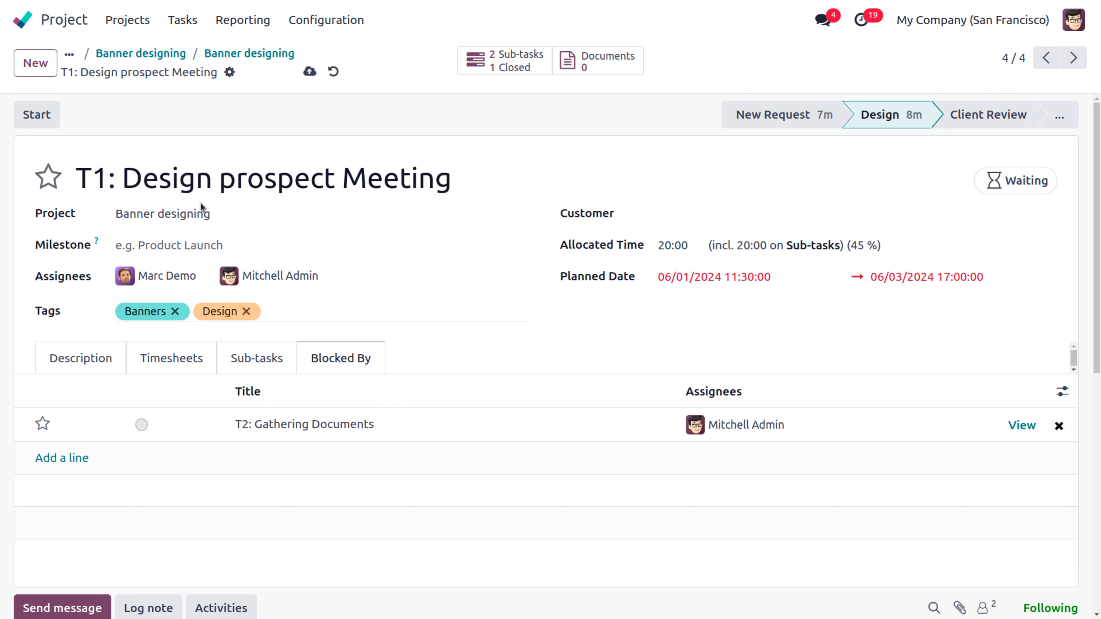
pyautogui.click(309, 71)
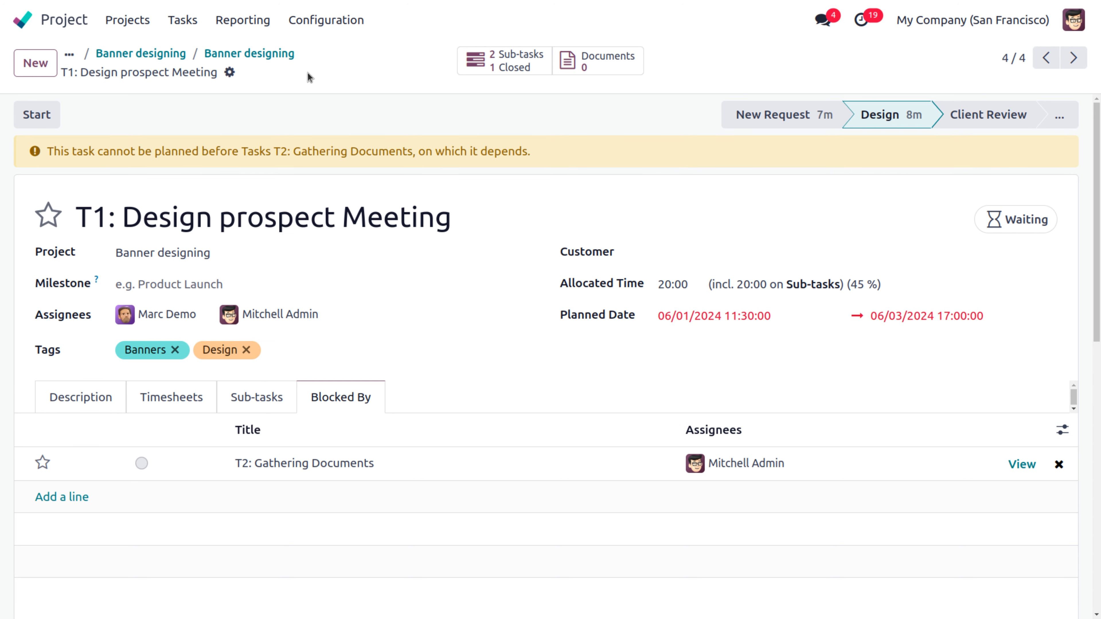
pyautogui.click(258, 57)
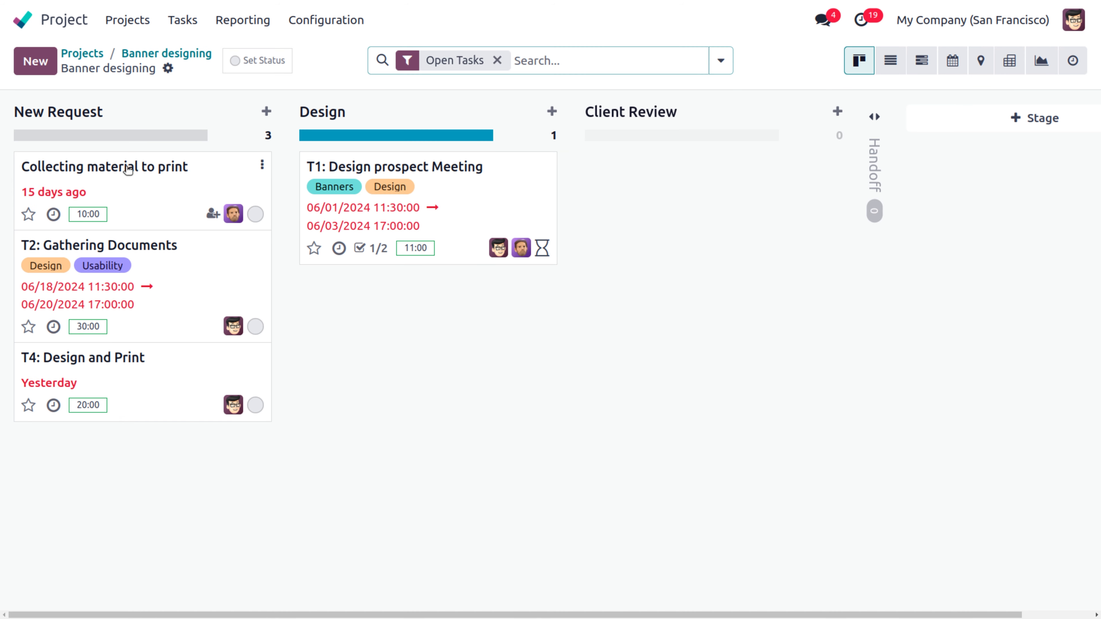
# Step: Add T2: Gathering Documents as a blocker of Collecting material to print and save it
pyautogui.click(128, 169)
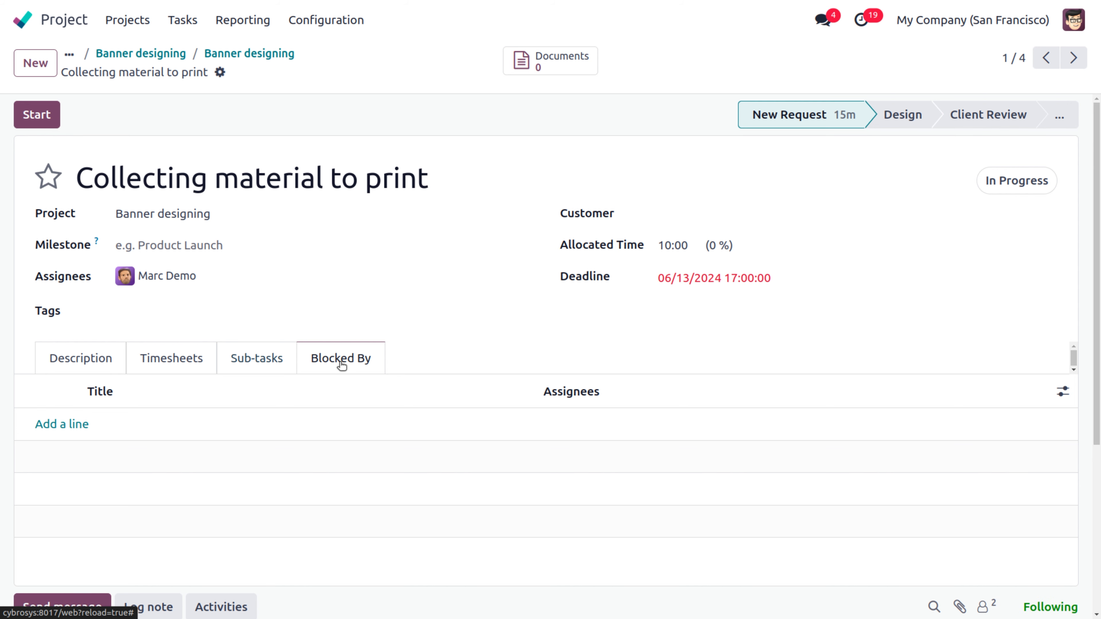
pyautogui.click(74, 424)
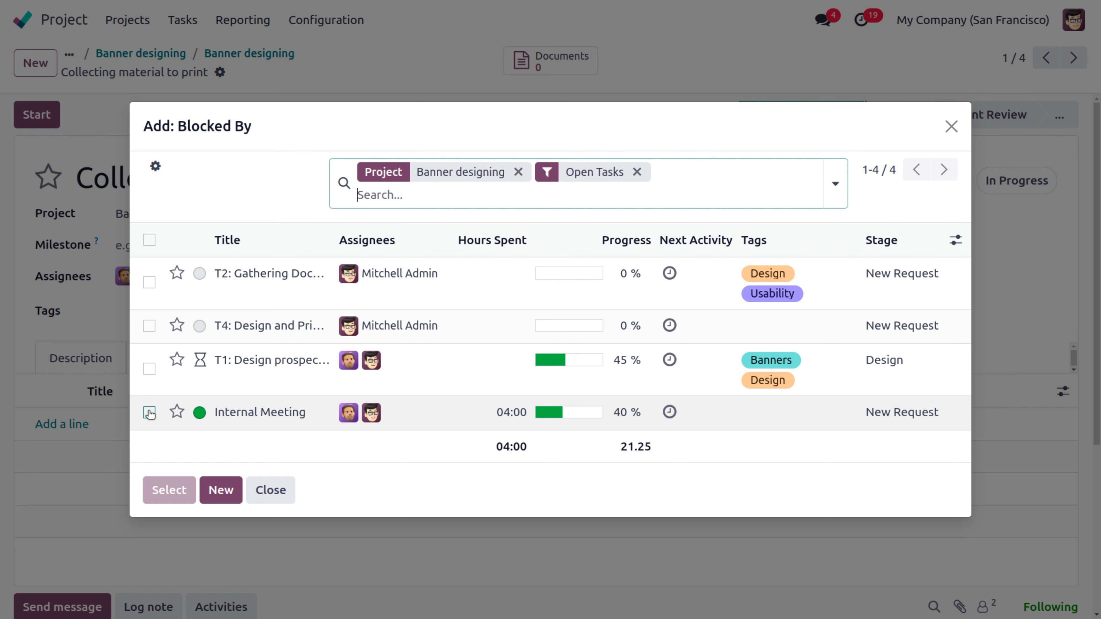
pyautogui.click(150, 284)
pyautogui.click(174, 488)
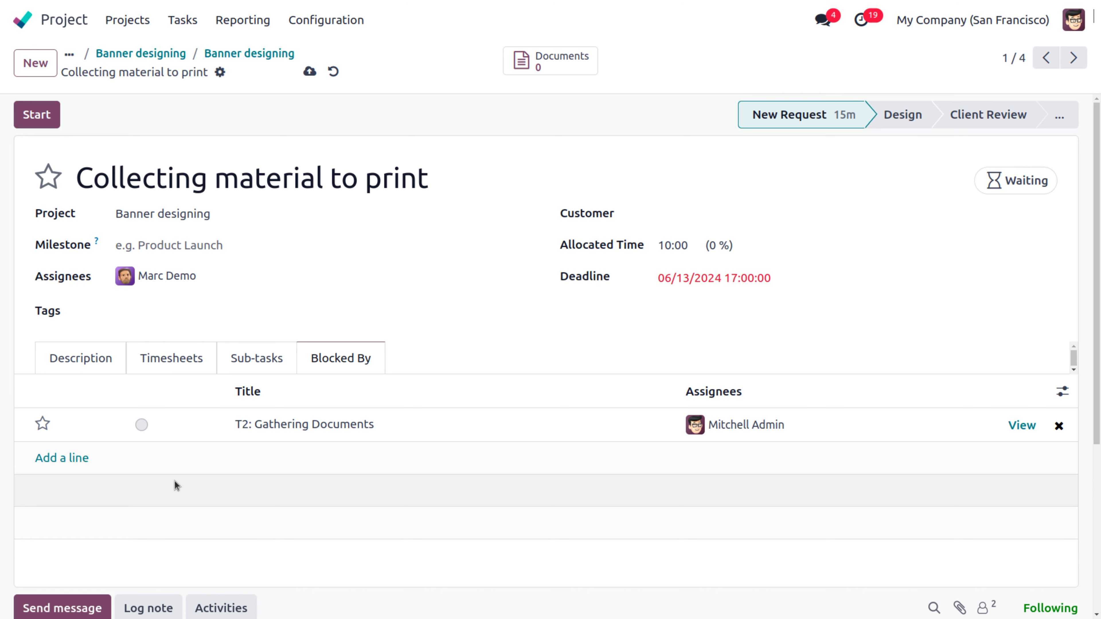
pyautogui.click(309, 71)
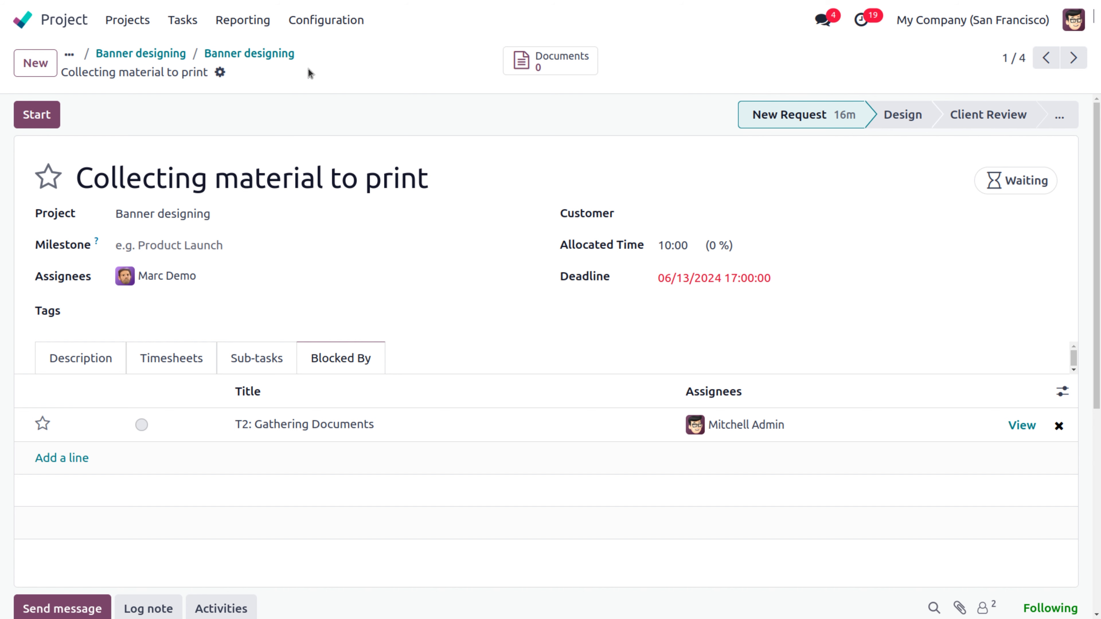
pyautogui.click(216, 57)
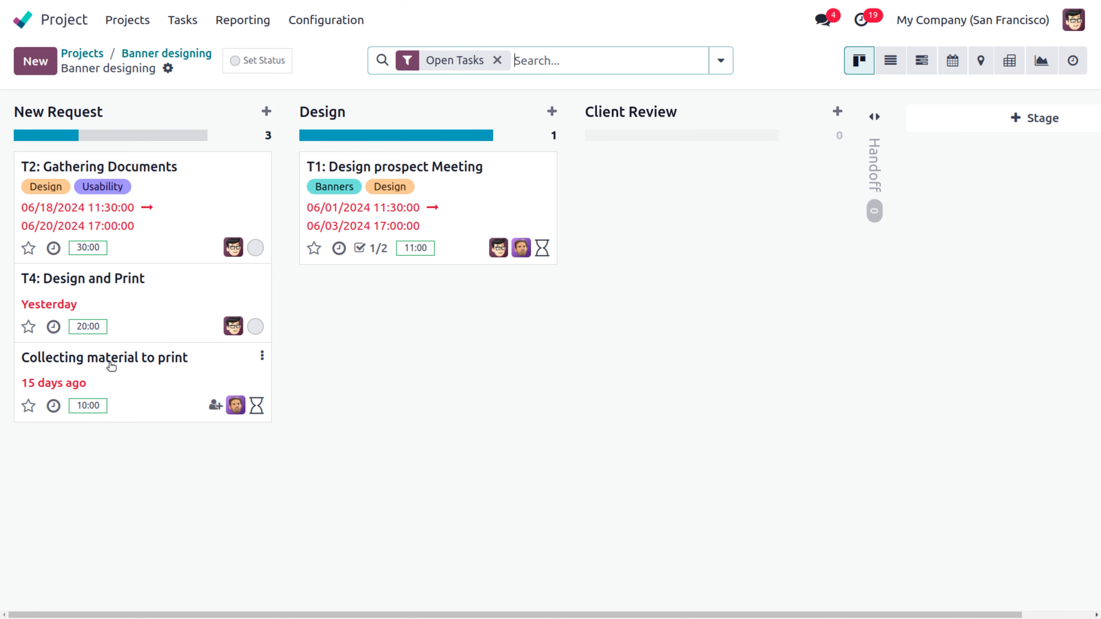
pyautogui.click(112, 367)
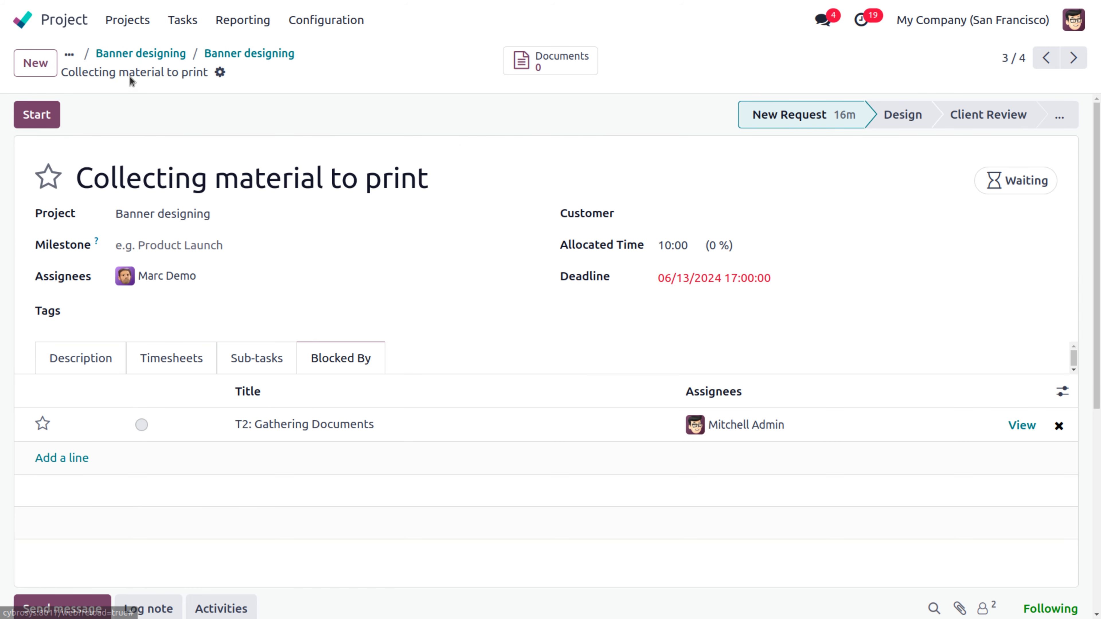
# Step: Add T1: Design prospect Meeting as T4: Design and Print's blocker, save, and return to Banner designing
pyautogui.click(232, 56)
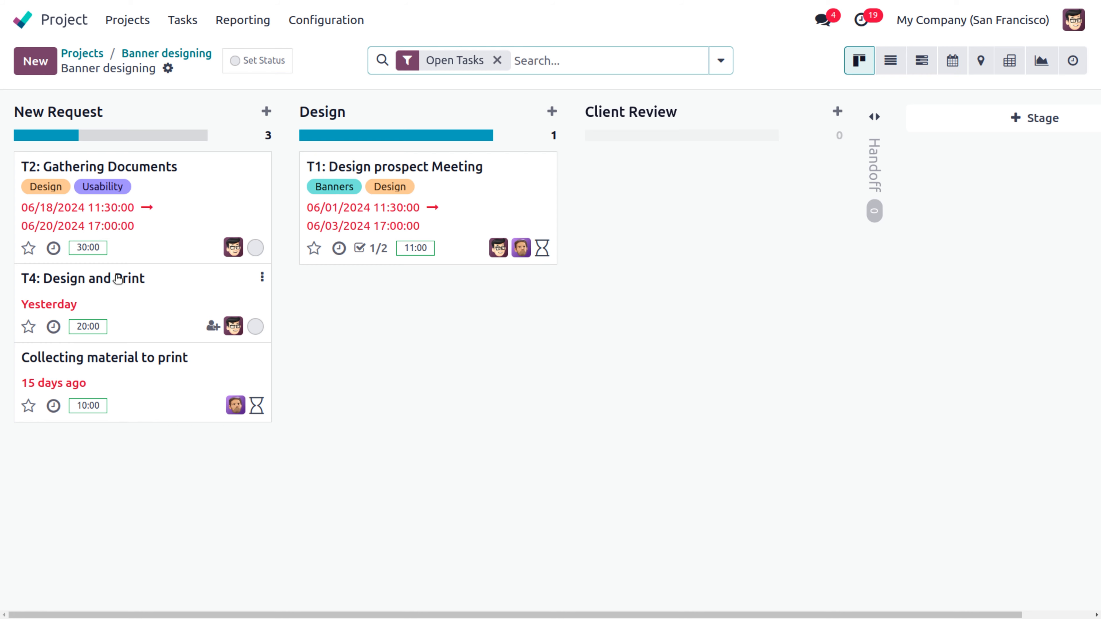
pyautogui.click(118, 280)
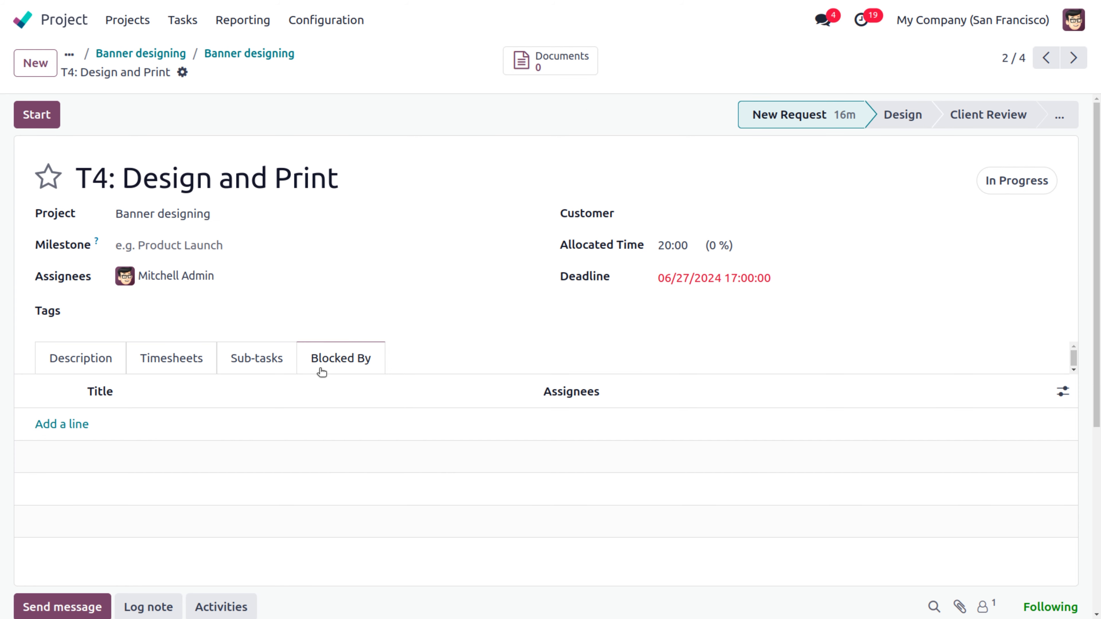
pyautogui.click(57, 425)
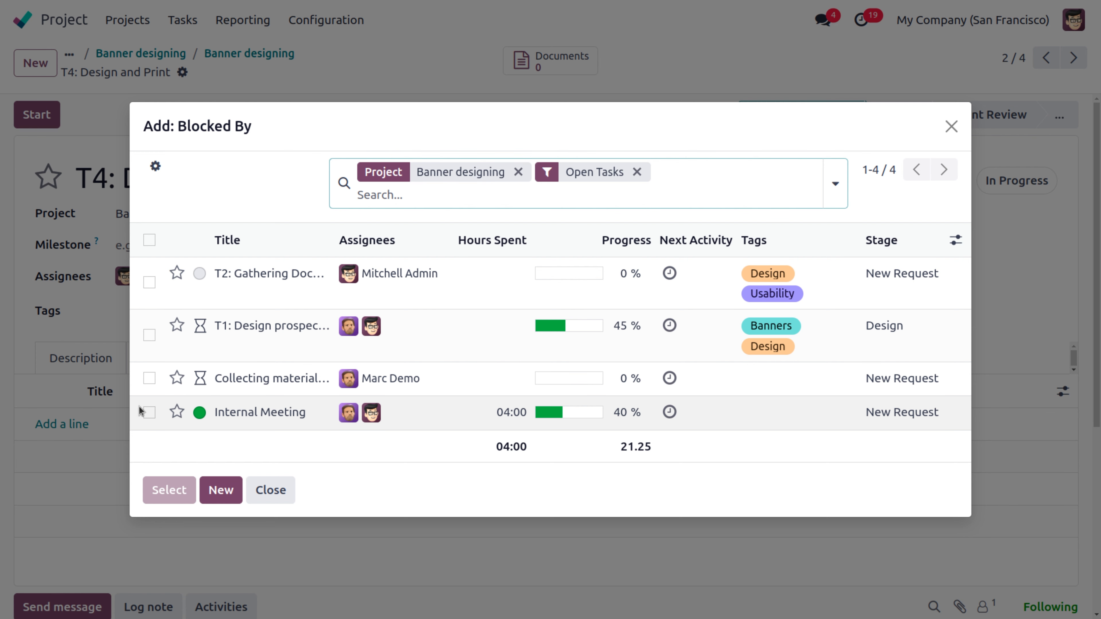
pyautogui.click(150, 335)
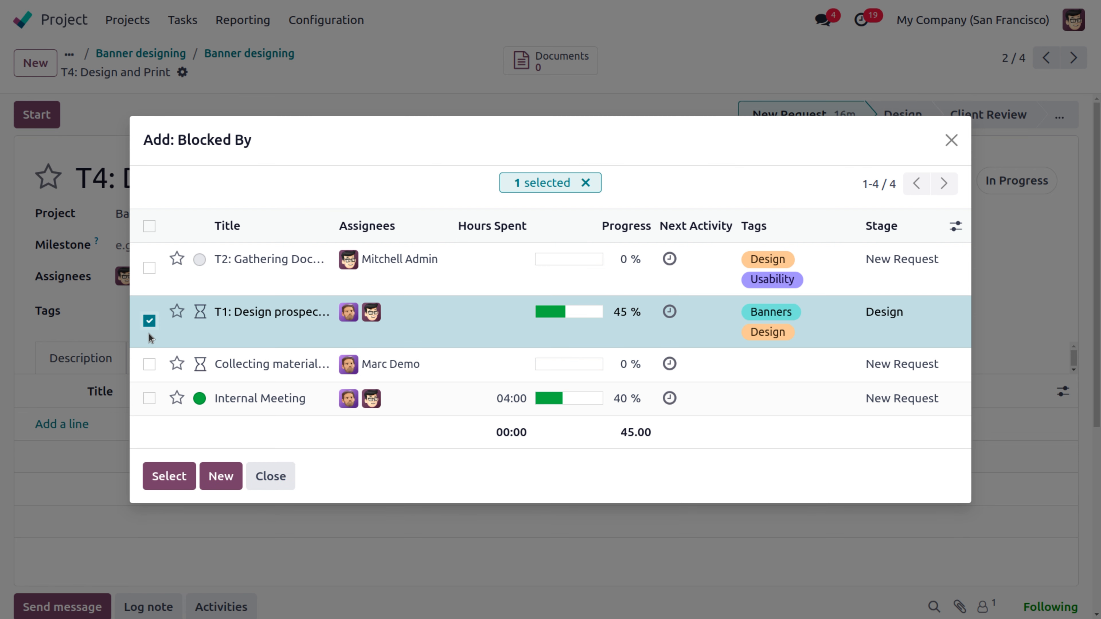
pyautogui.click(169, 476)
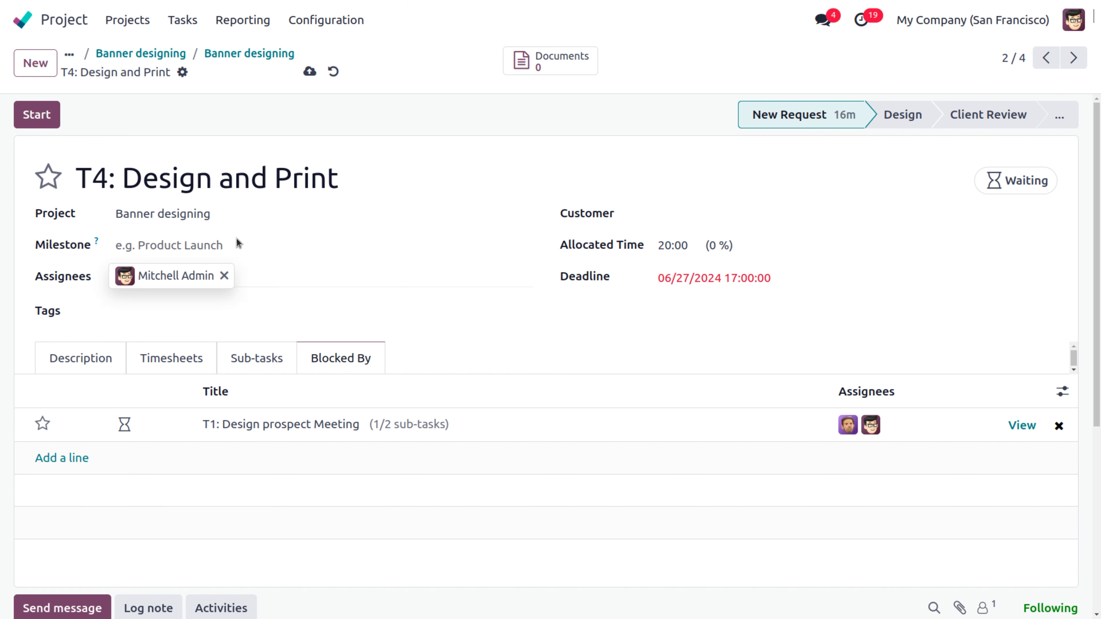
pyautogui.click(309, 71)
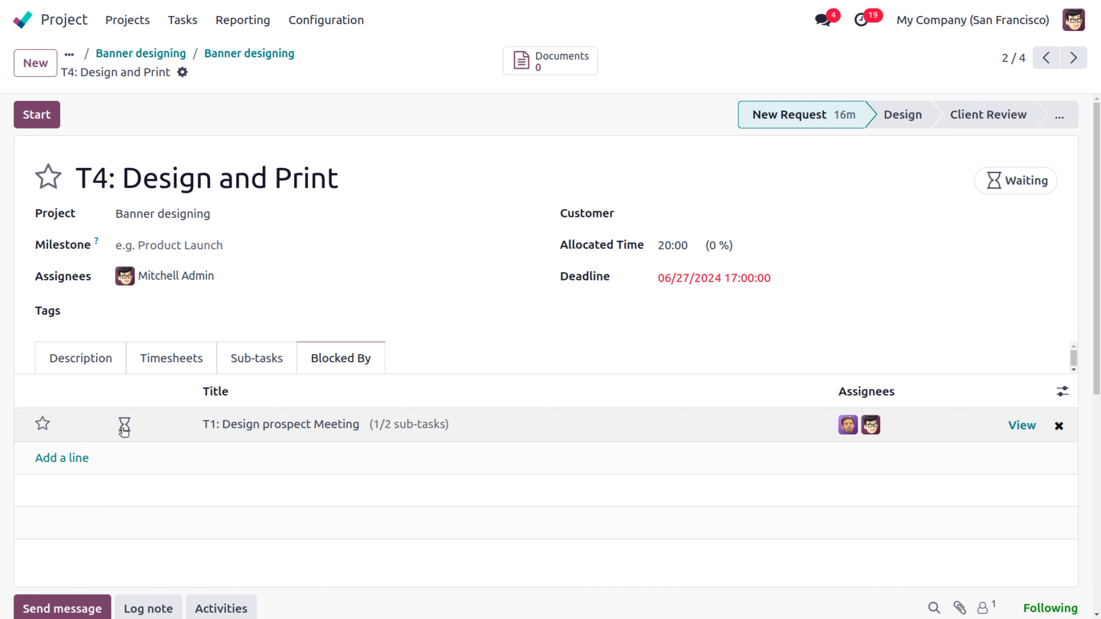
pyautogui.moveTo(124, 429)
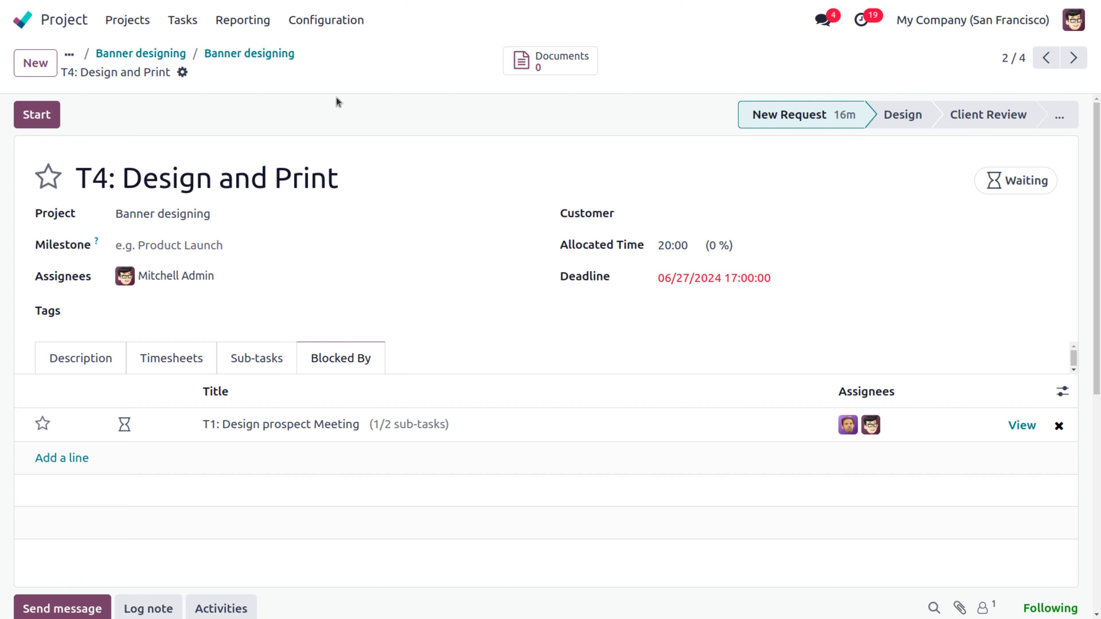
pyautogui.click(158, 61)
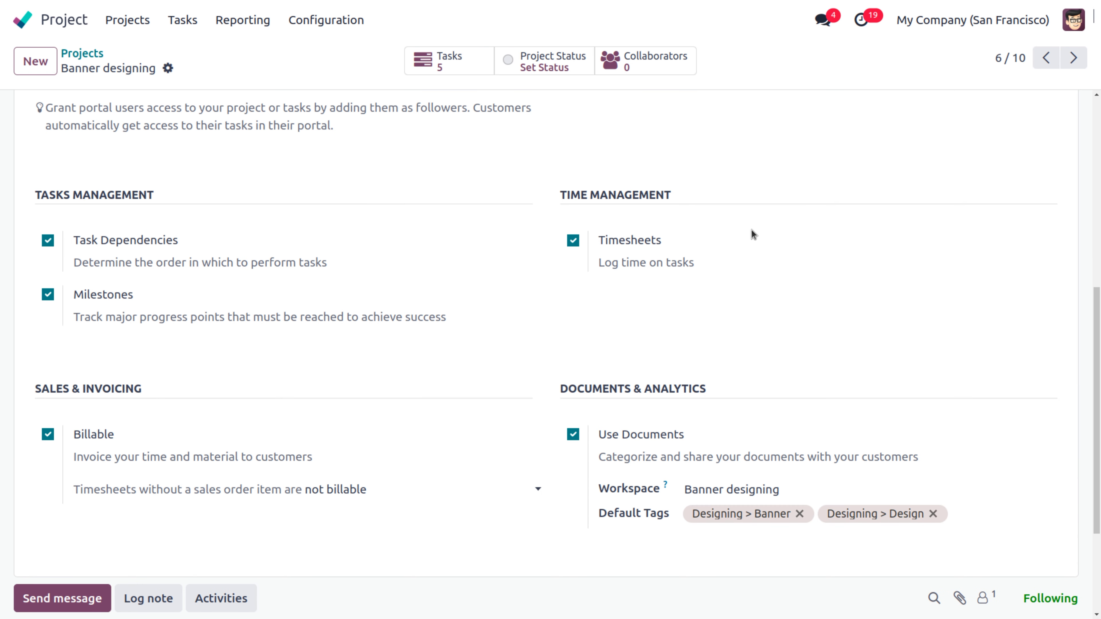
pyautogui.scroll(8, 1097, 174)
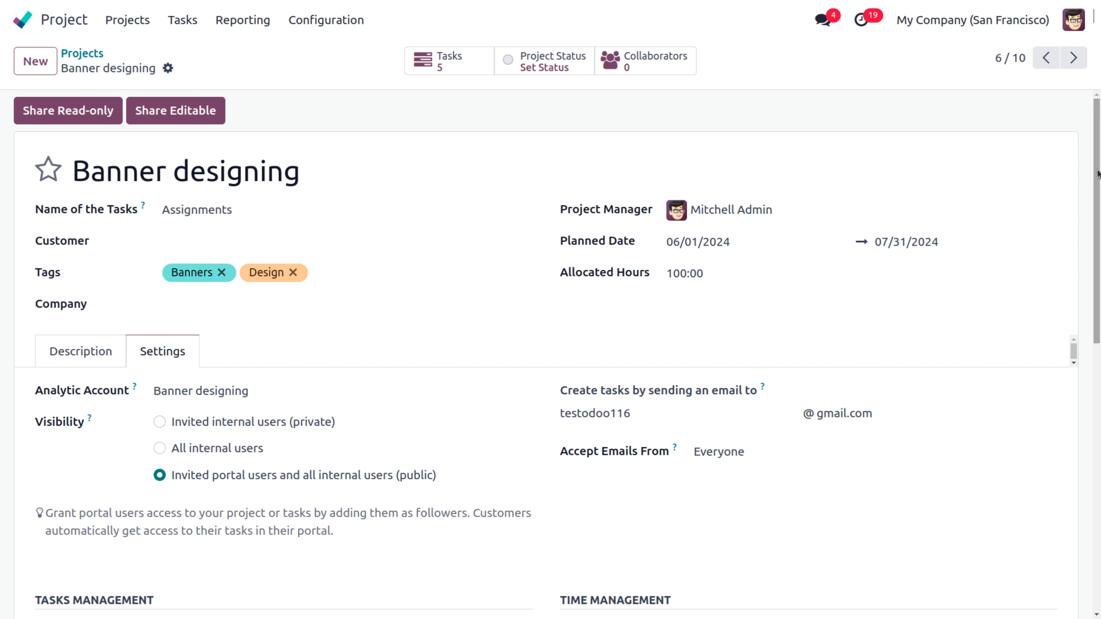
# Step: Switch the Banner designing tasks to Gantt view and inspect the June 2024 T1–T2 dependency links
pyautogui.click(444, 65)
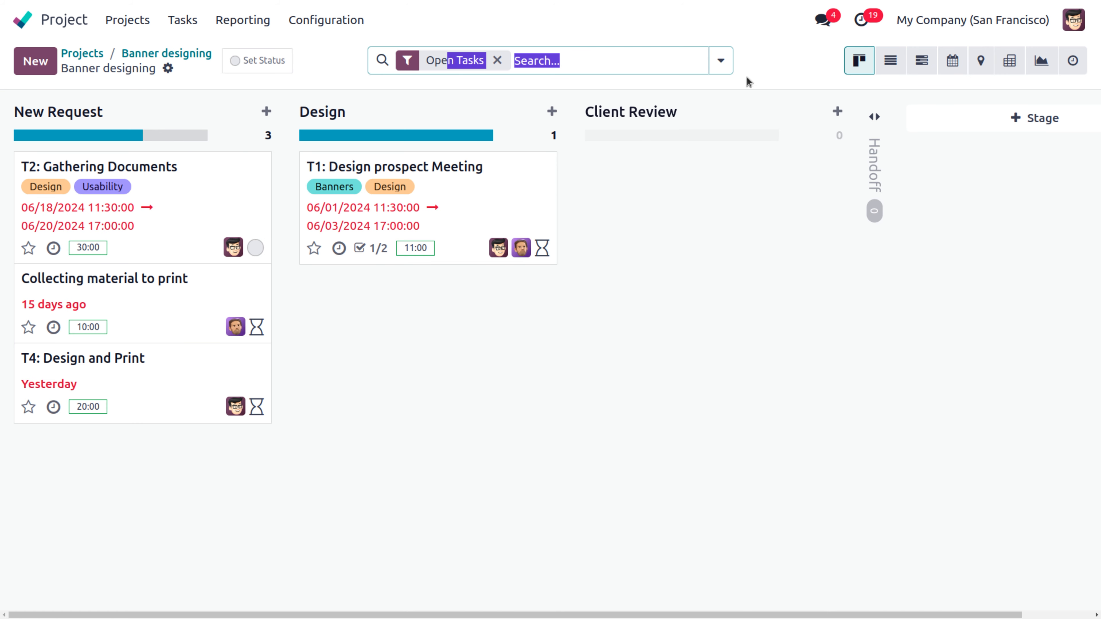
pyautogui.moveTo(746, 77); pyautogui.dragTo(783, 94)
pyautogui.click(736, 59)
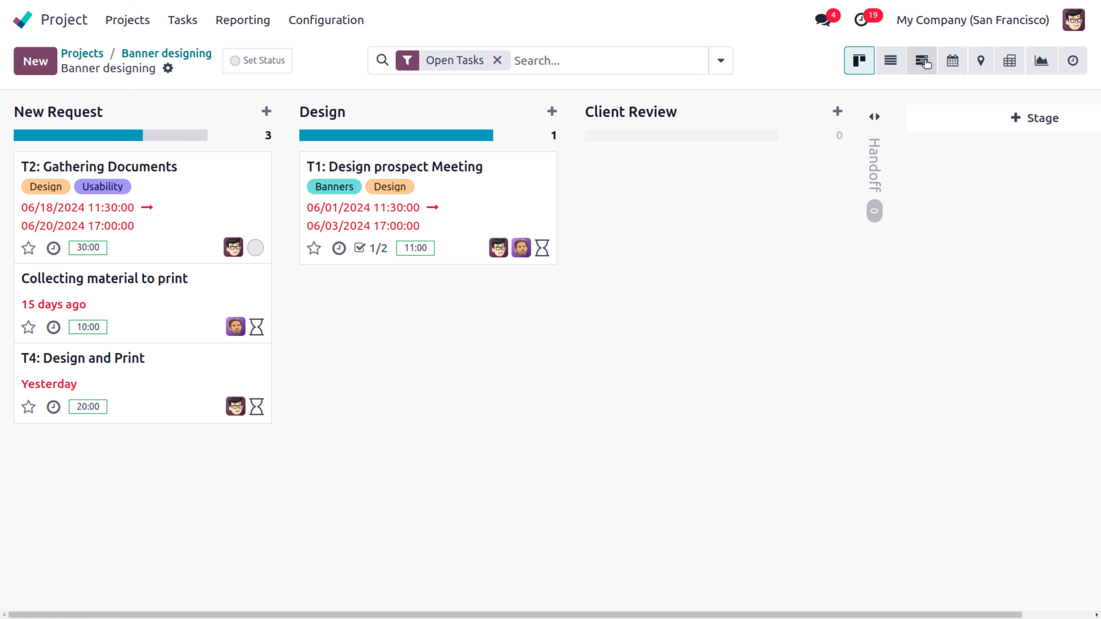
pyautogui.click(926, 65)
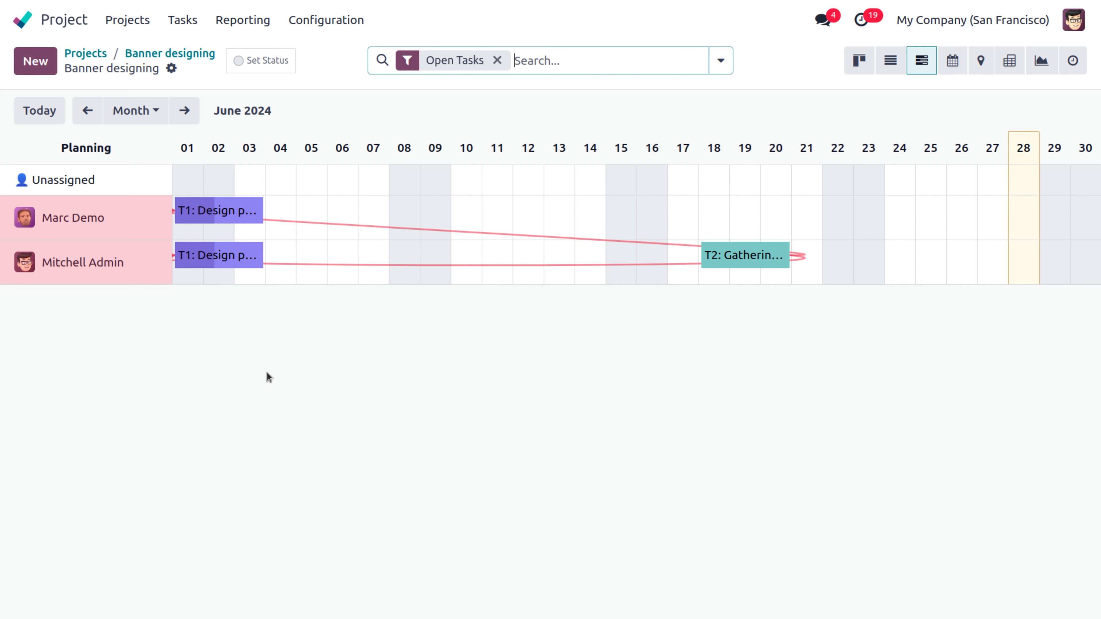
pyautogui.moveTo(720, 260)
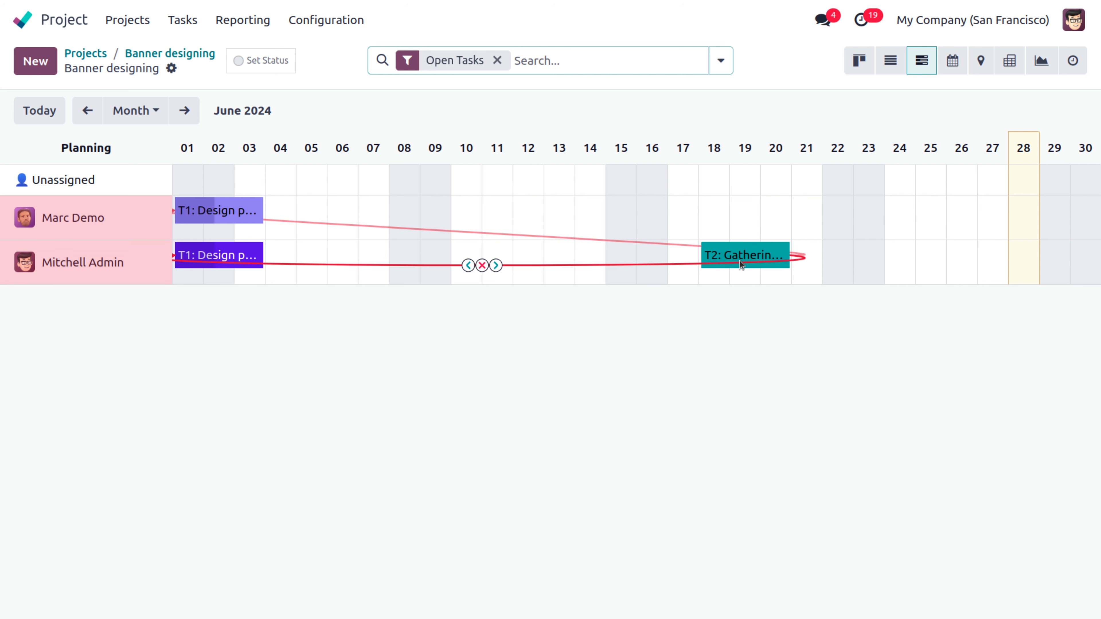
pyautogui.moveTo(224, 257)
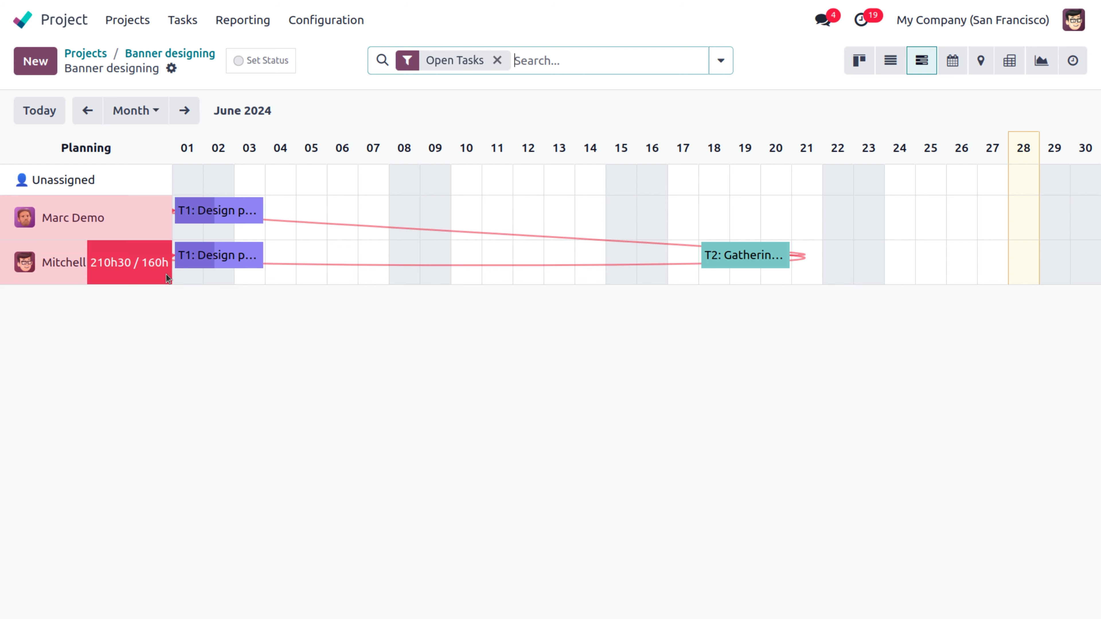
pyautogui.moveTo(186, 265)
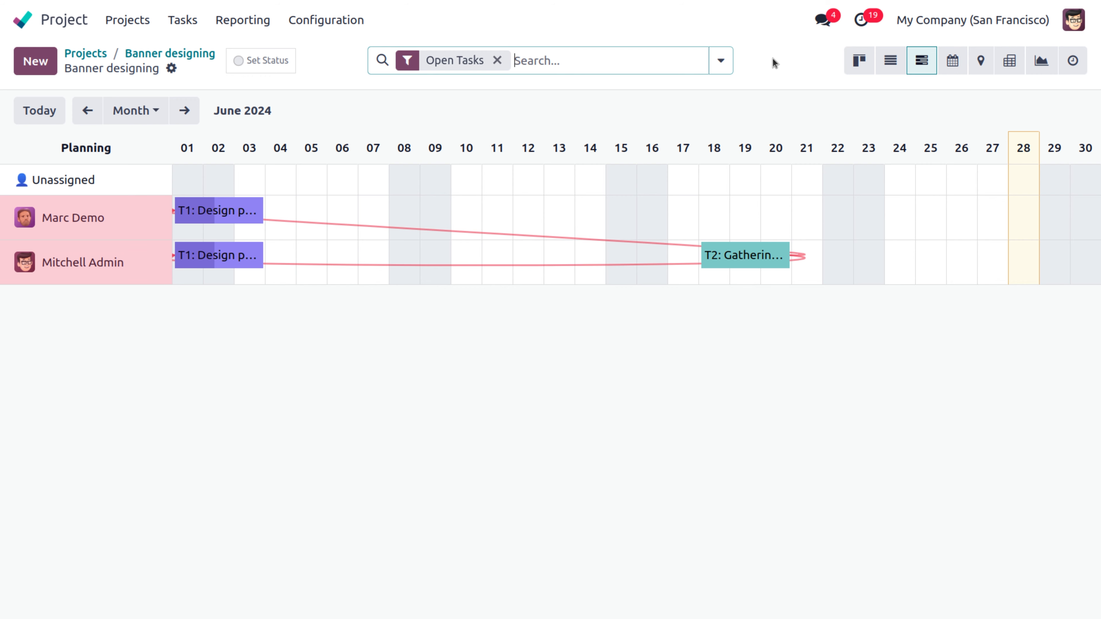
# Step: Share the Banner designing project read-only with Azure Interior and send the invitation
pyautogui.click(138, 53)
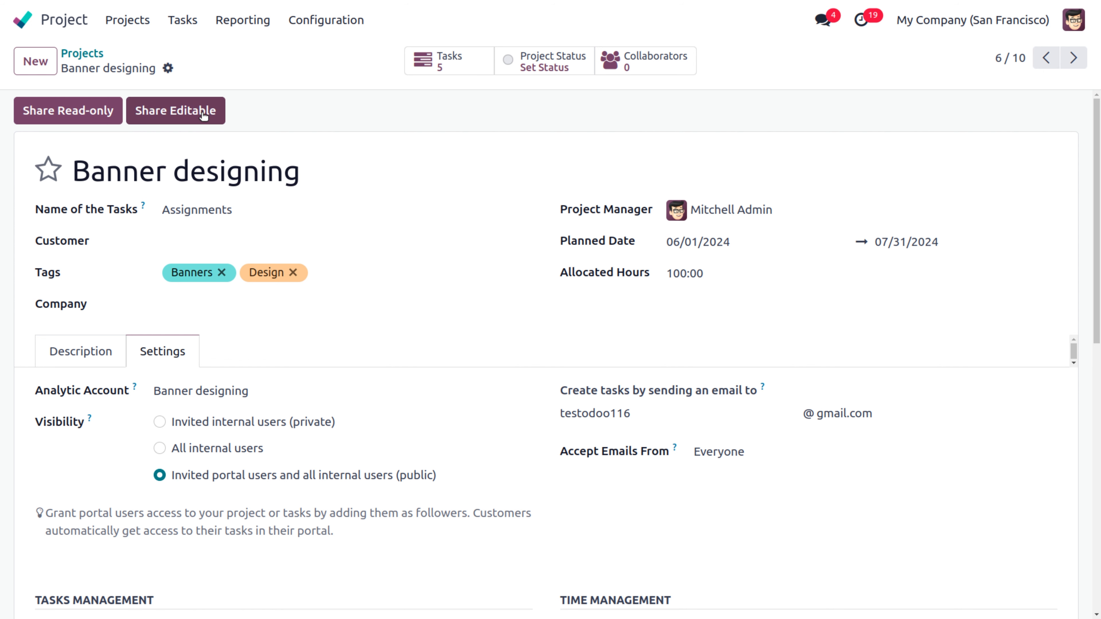
pyautogui.click(64, 112)
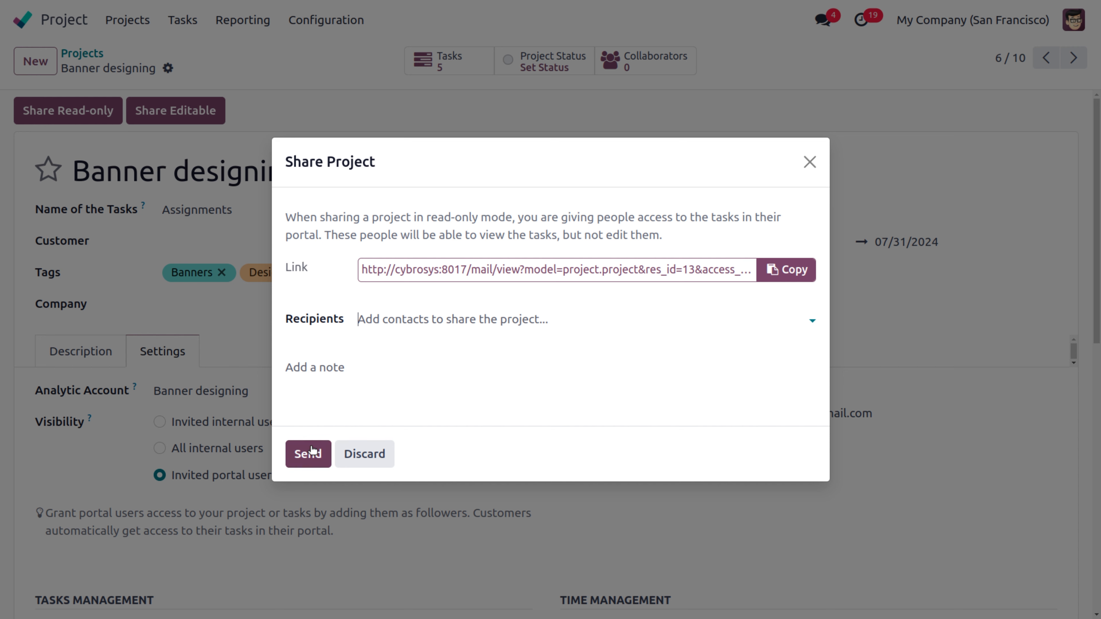
pyautogui.click(378, 324)
pyautogui.write('az')
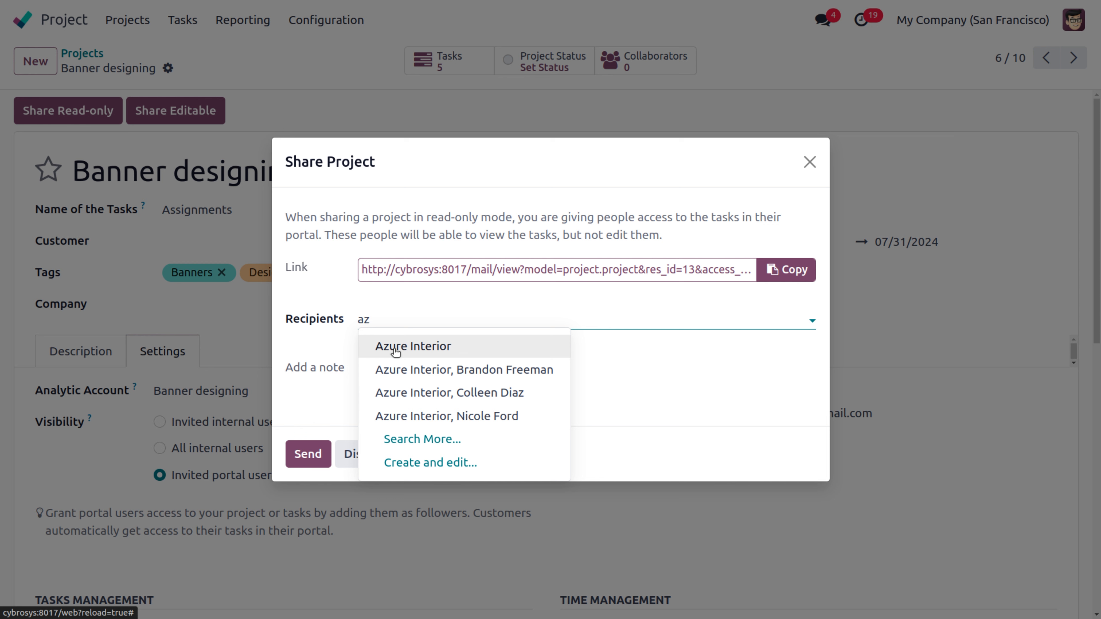
pyautogui.click(395, 349)
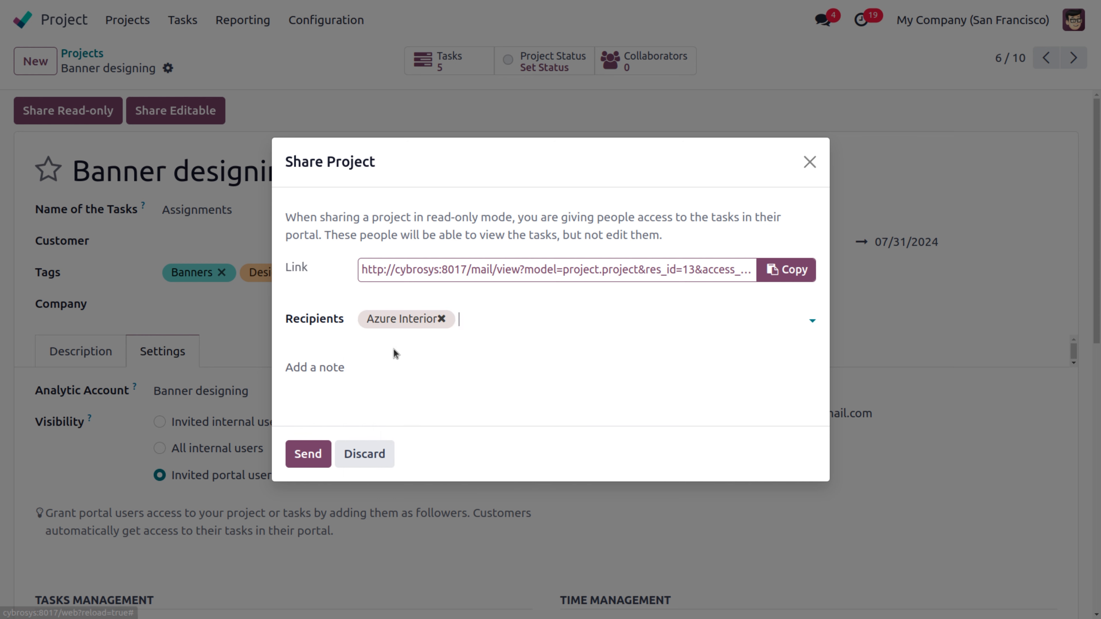
pyautogui.click(346, 368)
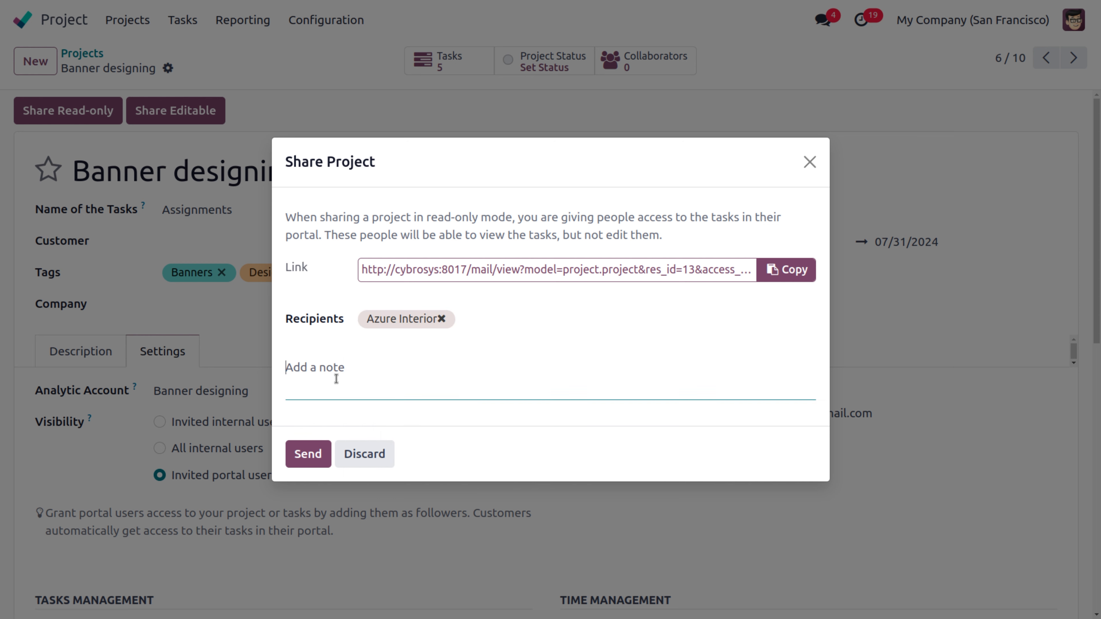
pyautogui.click(306, 454)
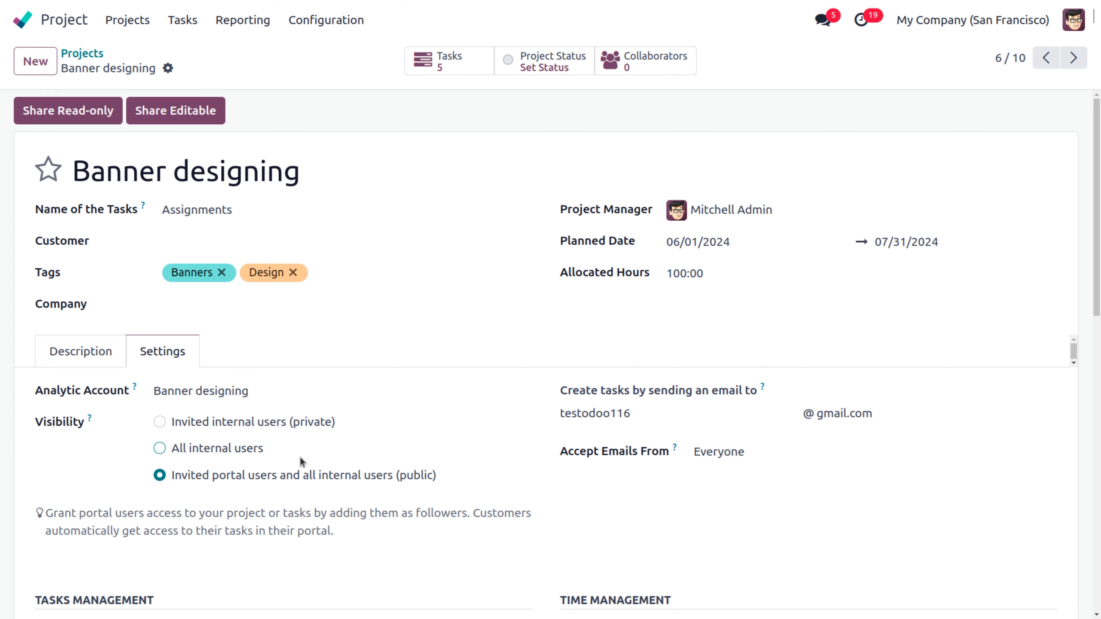
# Step: Check that Azure Interior now appears among the project's followers
pyautogui.moveTo(1098, 286); pyautogui.dragTo(1099, 512)
pyautogui.click(989, 454)
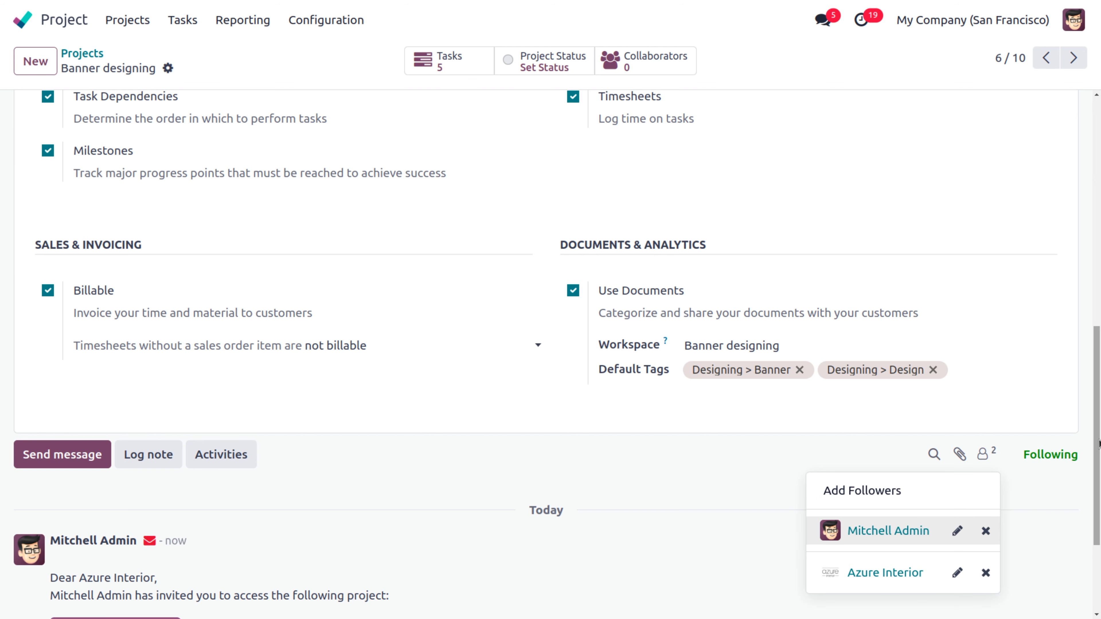
pyautogui.scroll(5, 1098, 442)
pyautogui.scroll(3, 439, 155)
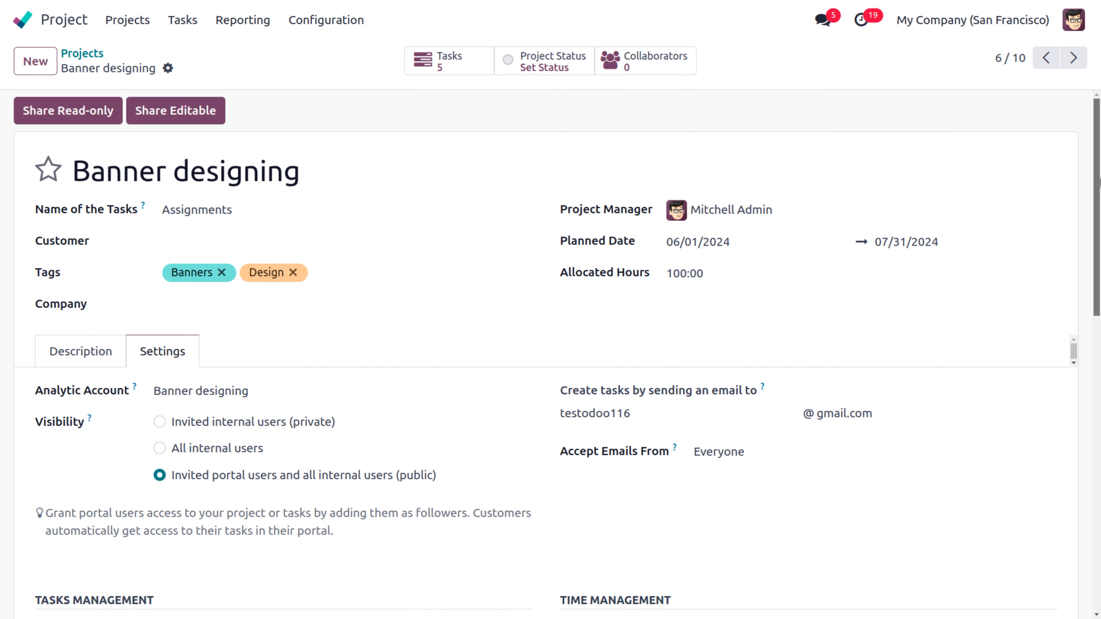
# Step: Open the Azure Interior customer record from the Sales customers list
pyautogui.click(23, 21)
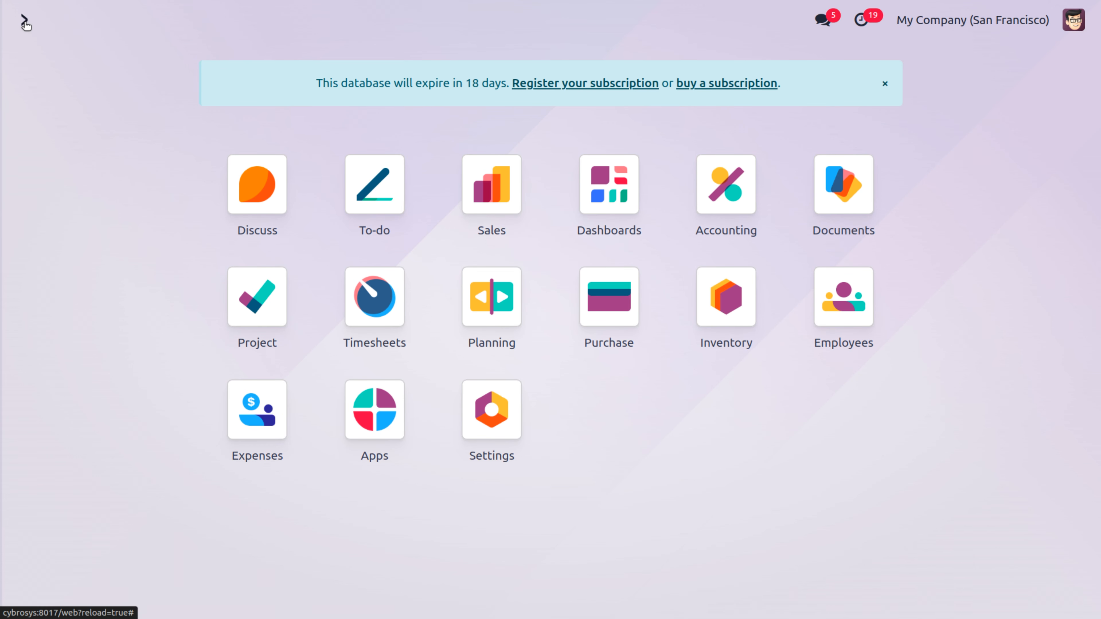
pyautogui.write('azu')
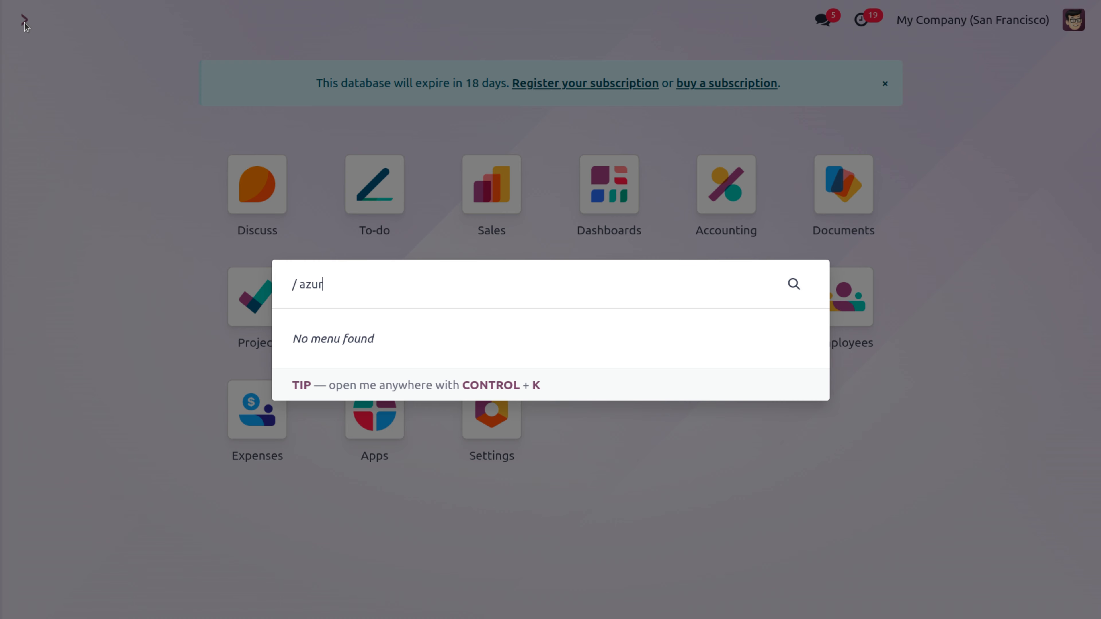
pyautogui.write('r')
pyautogui.press('BackSpace')
pyautogui.press('BackSpace')
pyautogui.press('BackSpace')
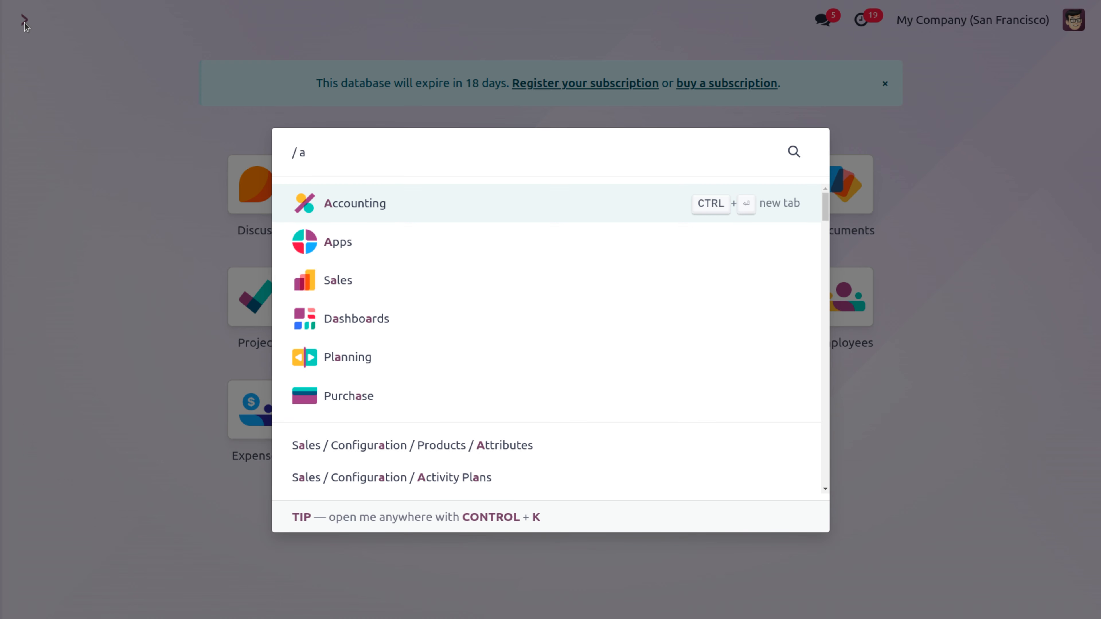
pyautogui.press('BackSpace')
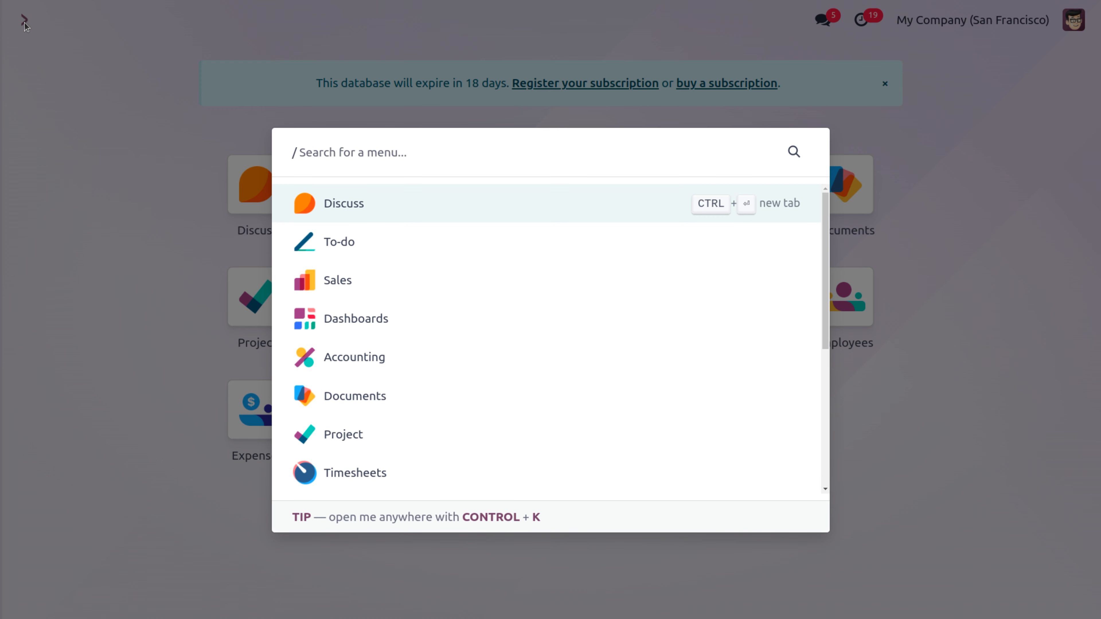
pyautogui.write('s')
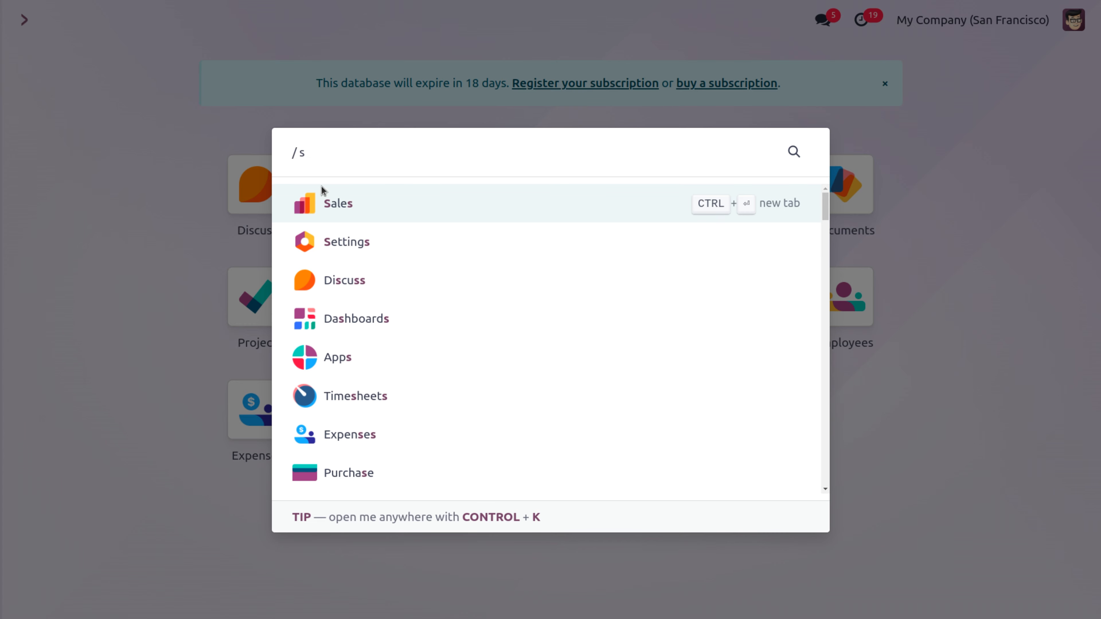
pyautogui.click(337, 205)
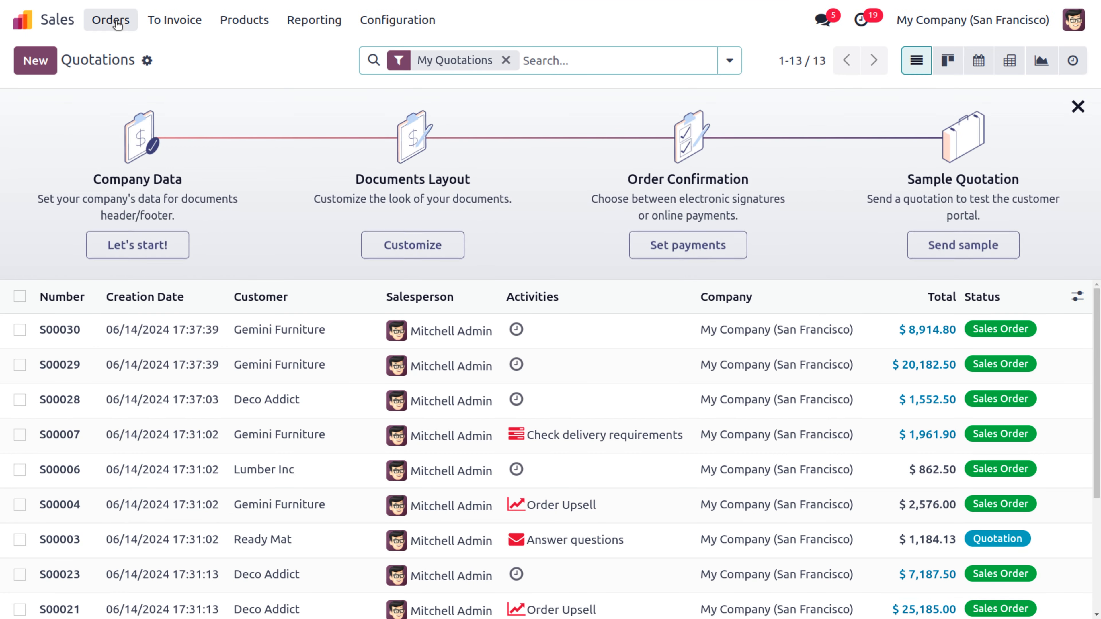
pyautogui.click(114, 20)
pyautogui.click(115, 125)
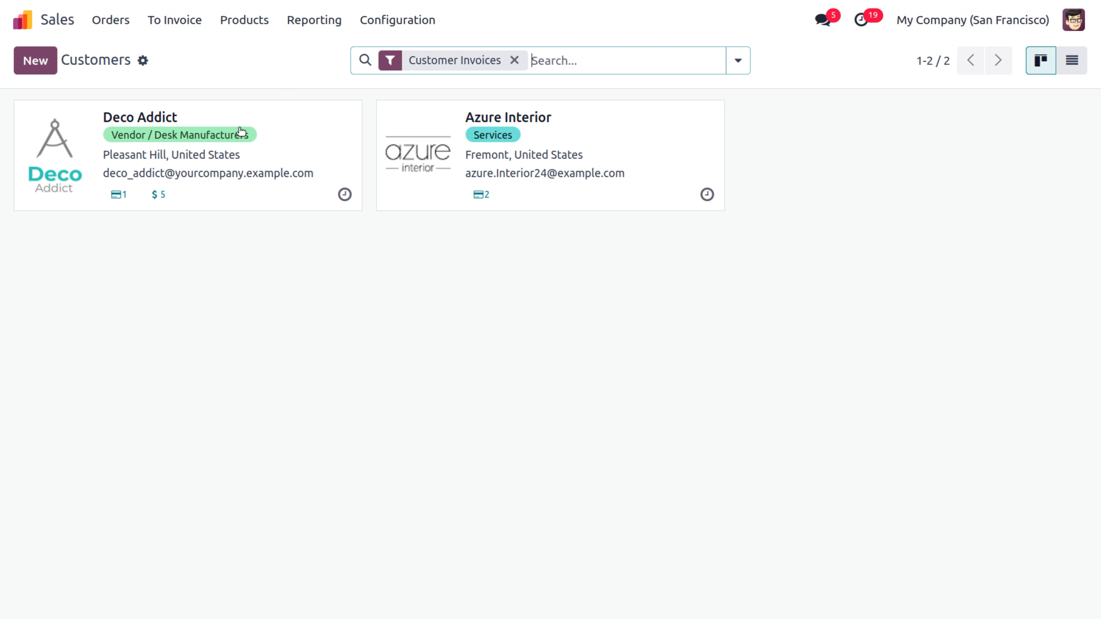
pyautogui.click(656, 135)
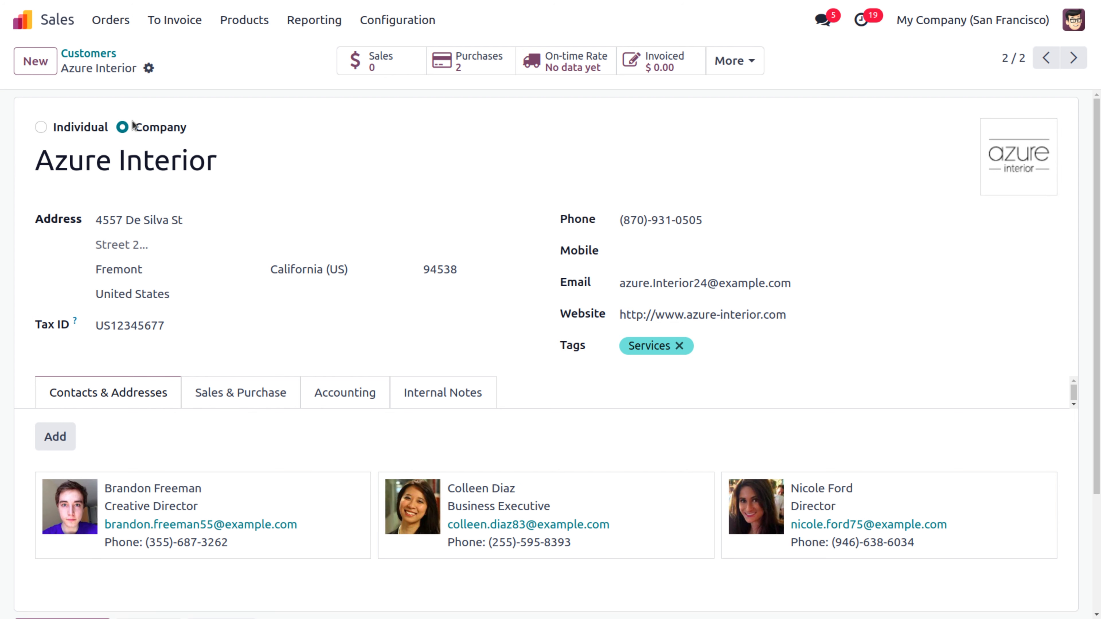
# Step: Grant the Azure Interior company portal access and close the access window
pyautogui.click(149, 69)
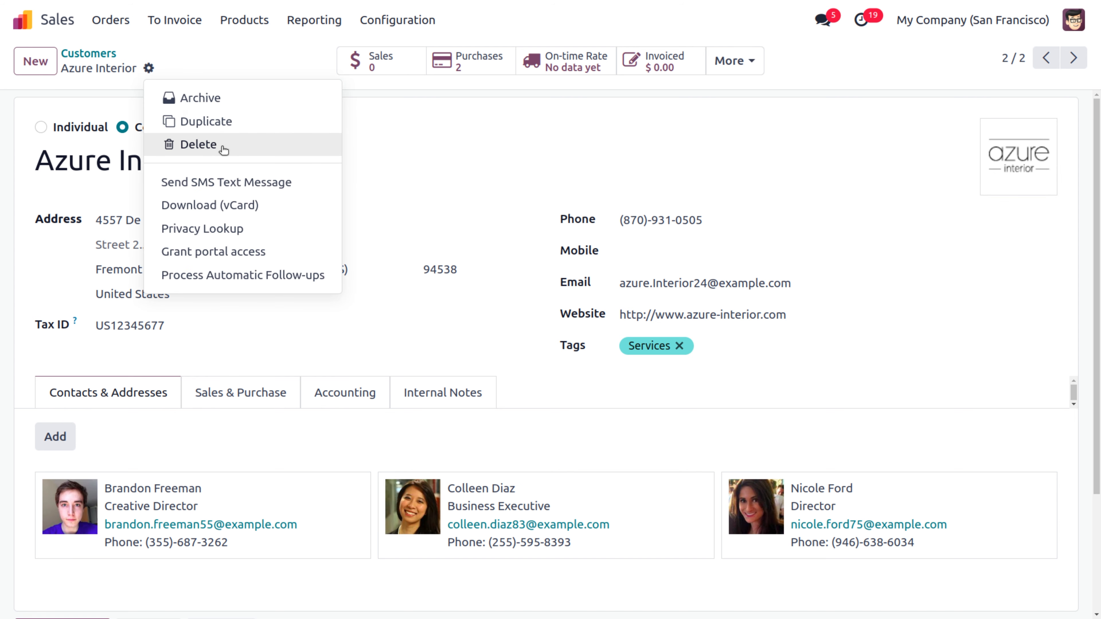
pyautogui.click(200, 253)
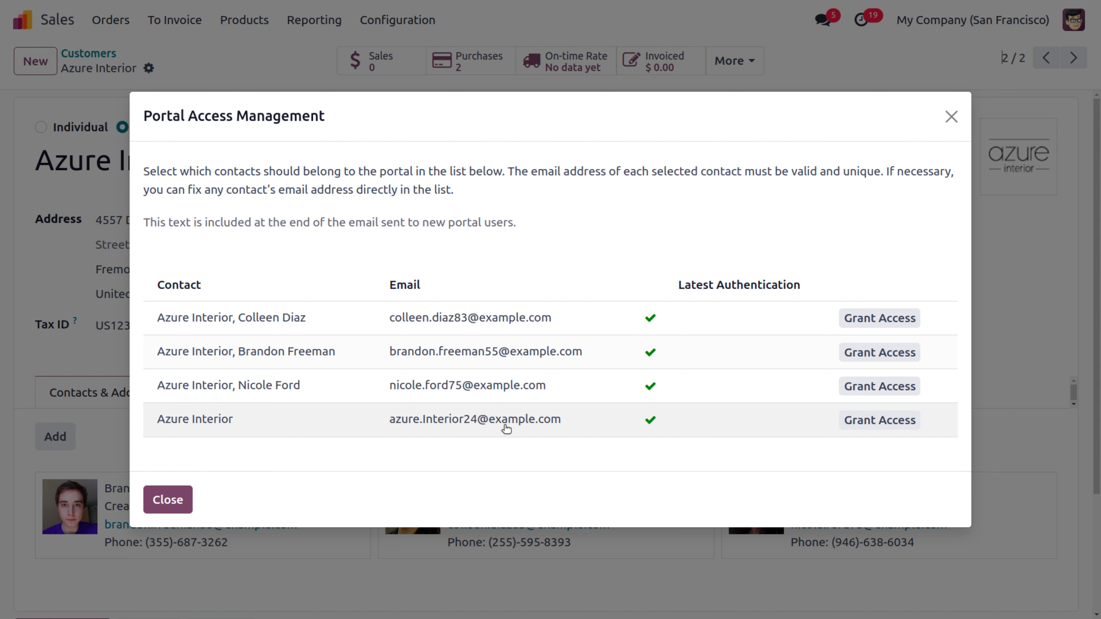
pyautogui.click(857, 432)
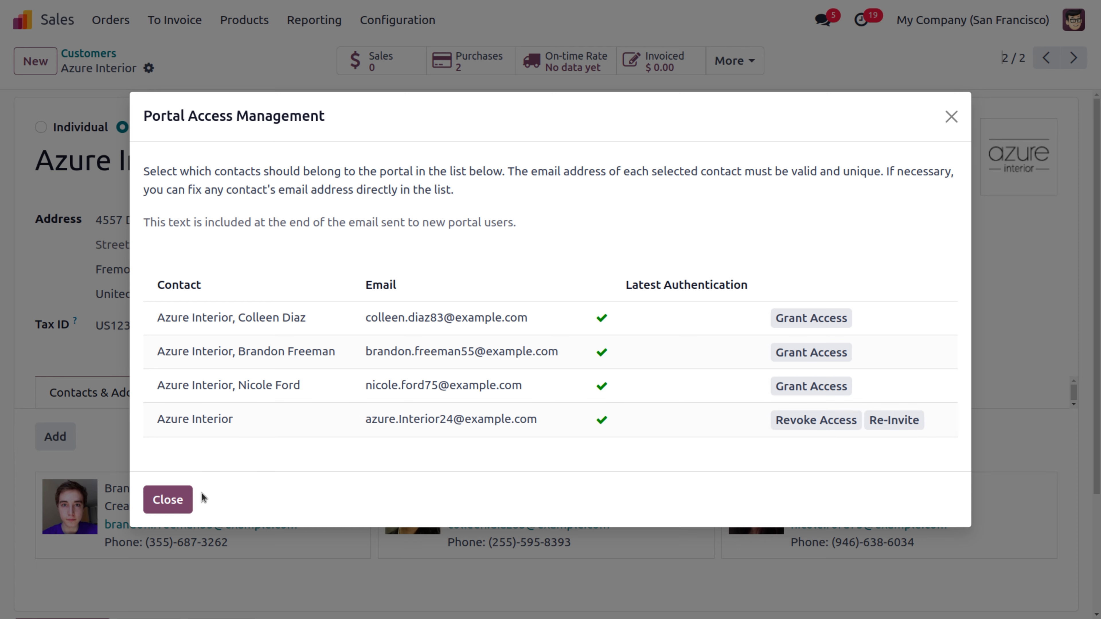
pyautogui.click(168, 500)
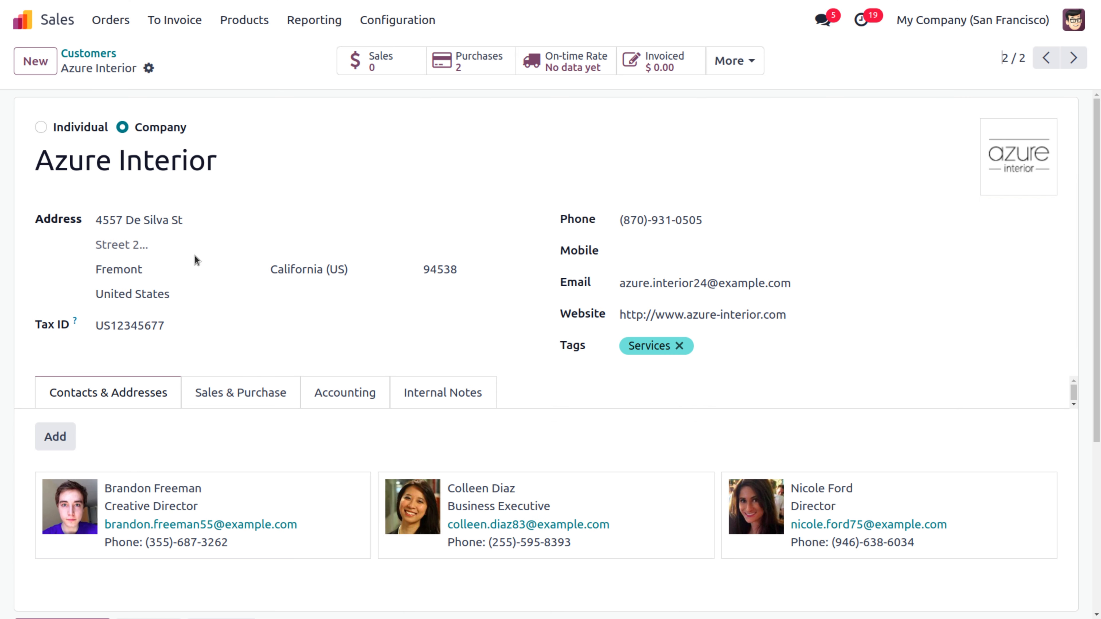
# Step: Open the Azure Interior user from the unfiltered Settings users list and follow its signup link
pyautogui.click(22, 20)
pyautogui.write('users')
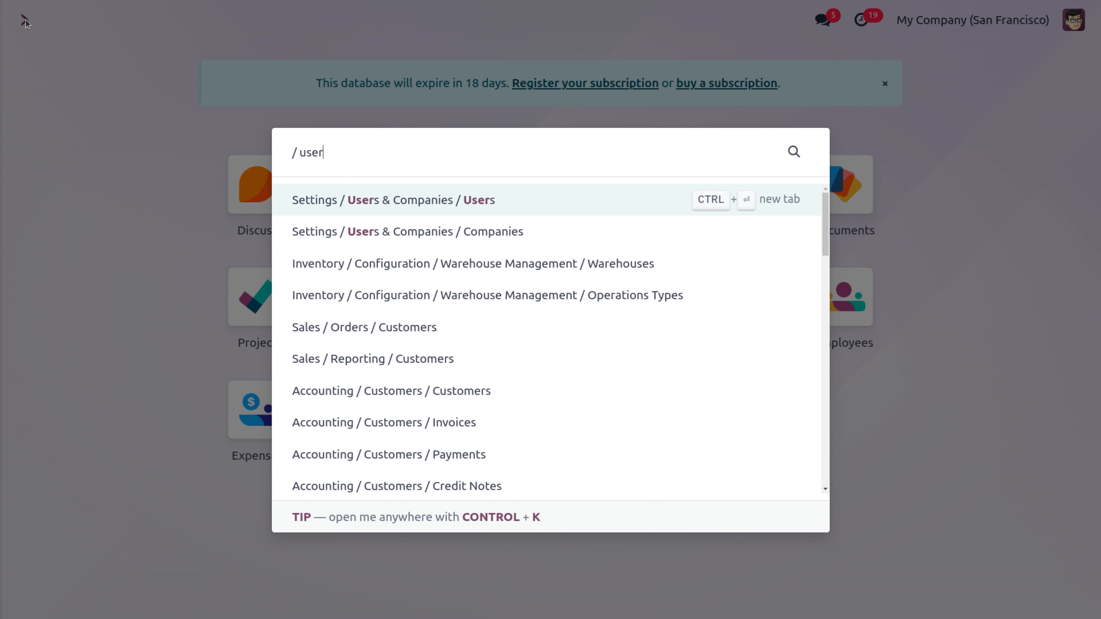
pyautogui.click(491, 198)
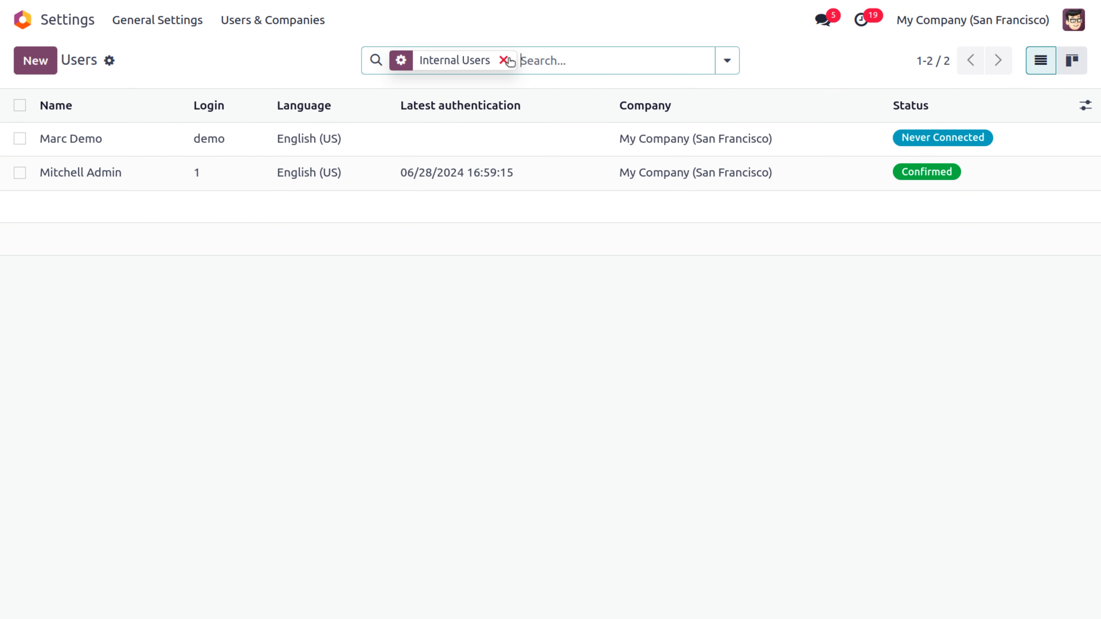
pyautogui.click(504, 60)
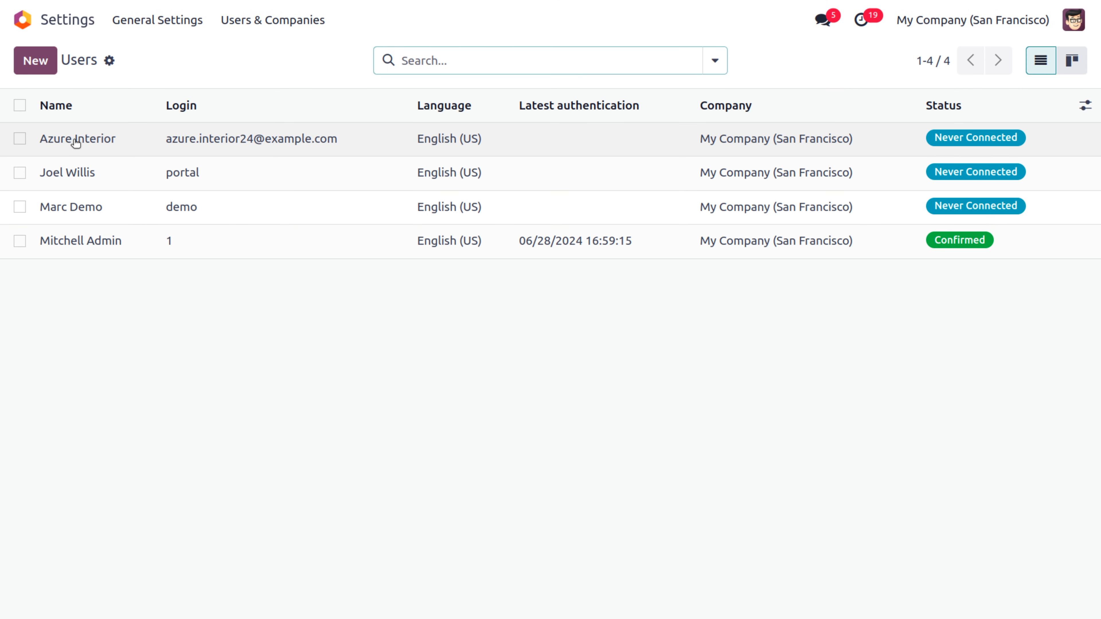
pyautogui.click(330, 141)
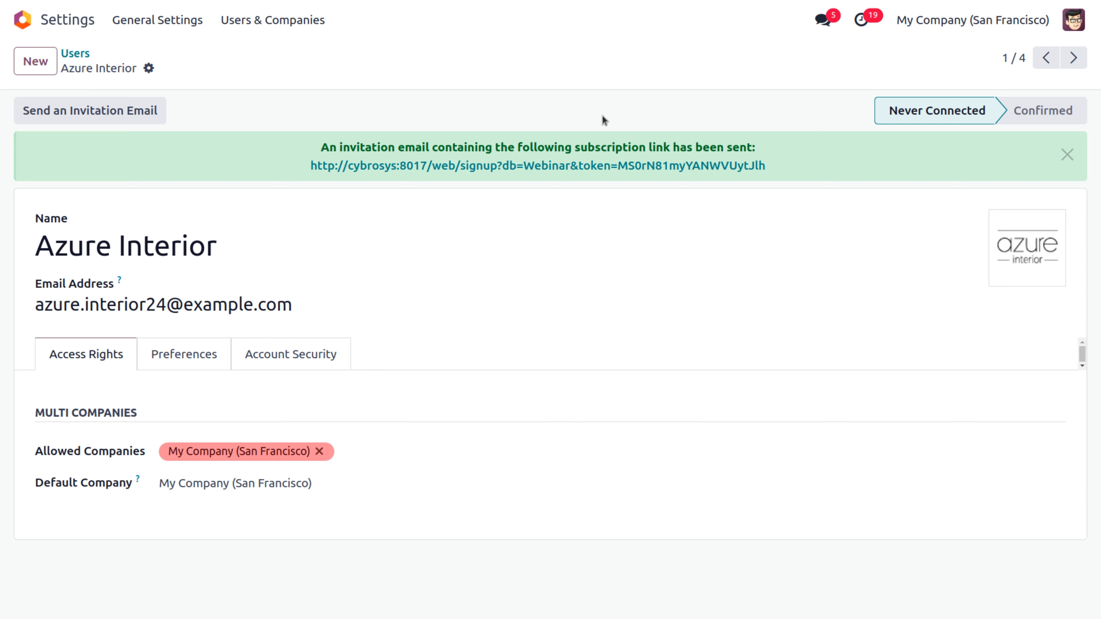
pyautogui.click(553, 167)
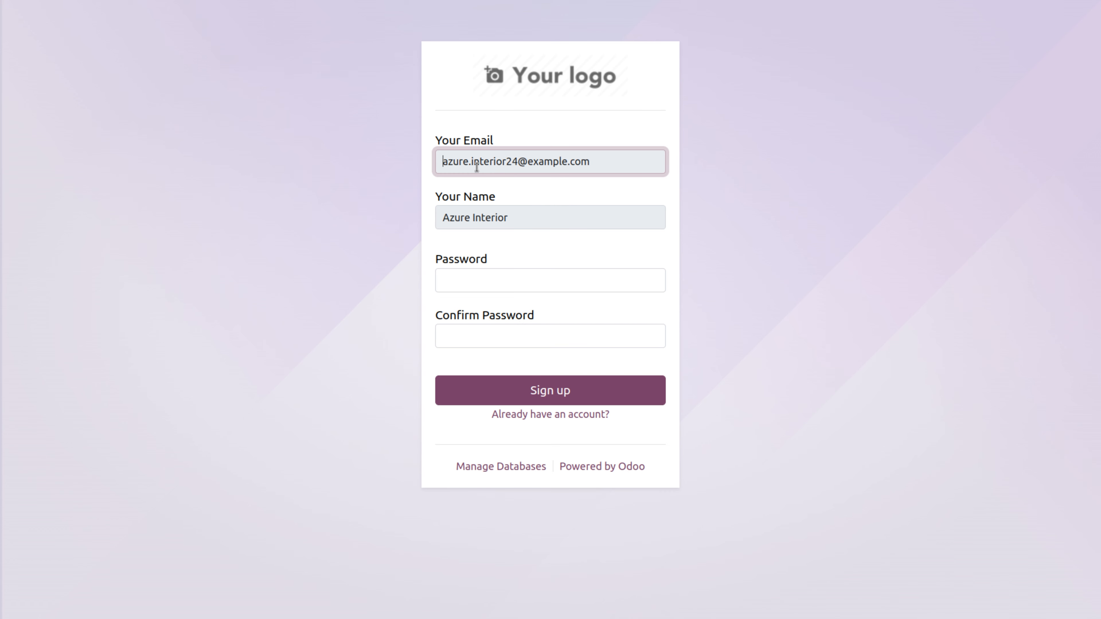
# Step: Complete the Azure Interior sign-up by entering and confirming the account password
pyautogui.click(494, 282)
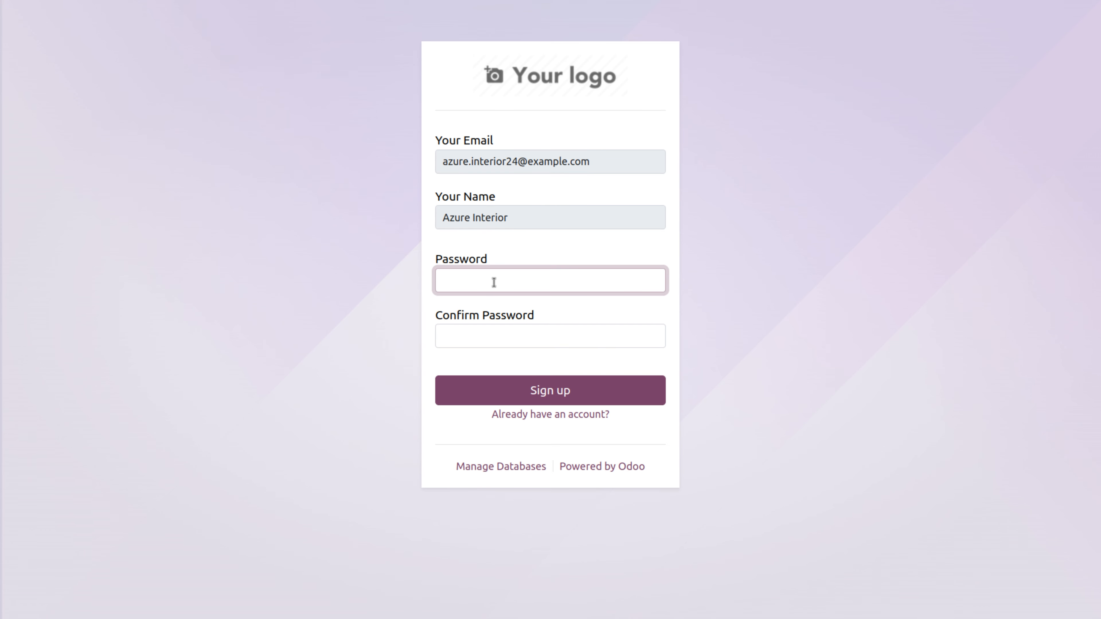
pyautogui.tripleClick(599, 160)
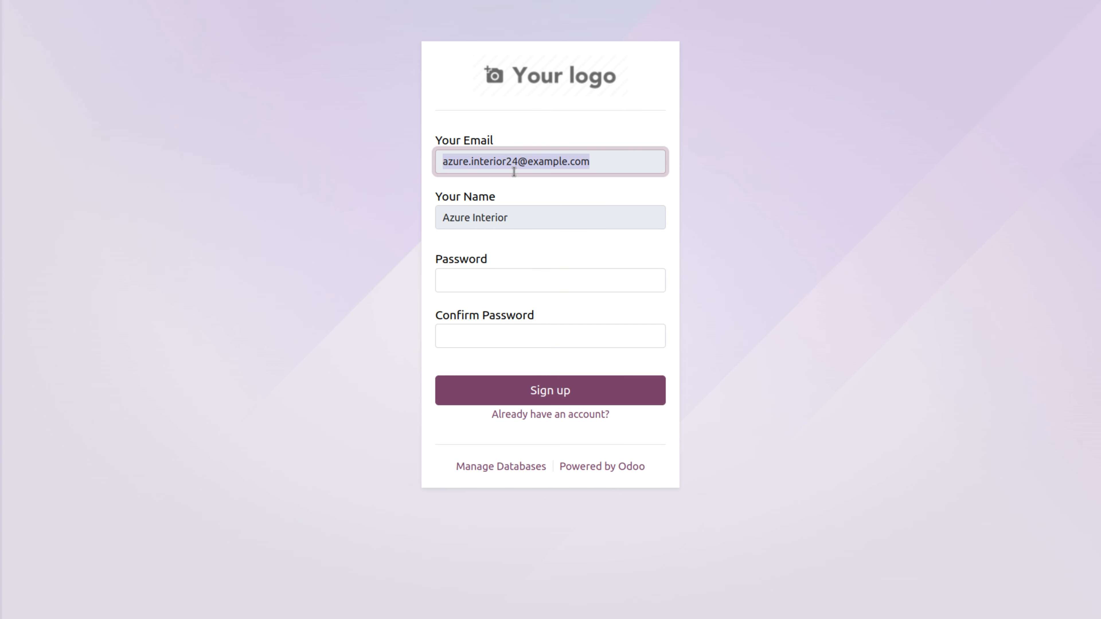
pyautogui.click(490, 285)
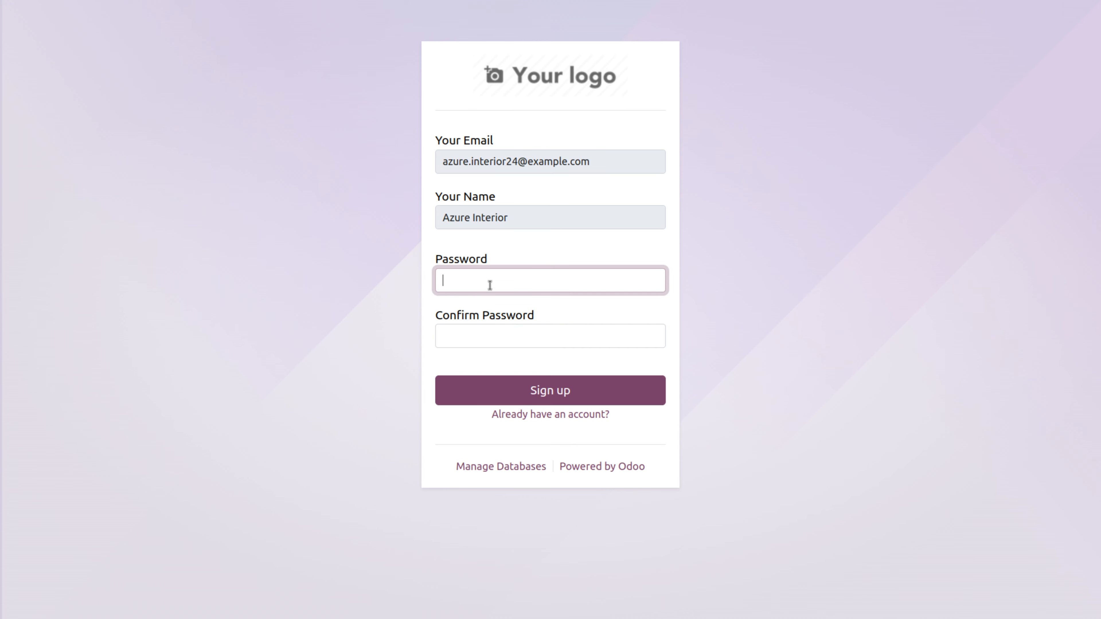
pyautogui.write('admin')
pyautogui.click(470, 334)
pyautogui.write('admin')
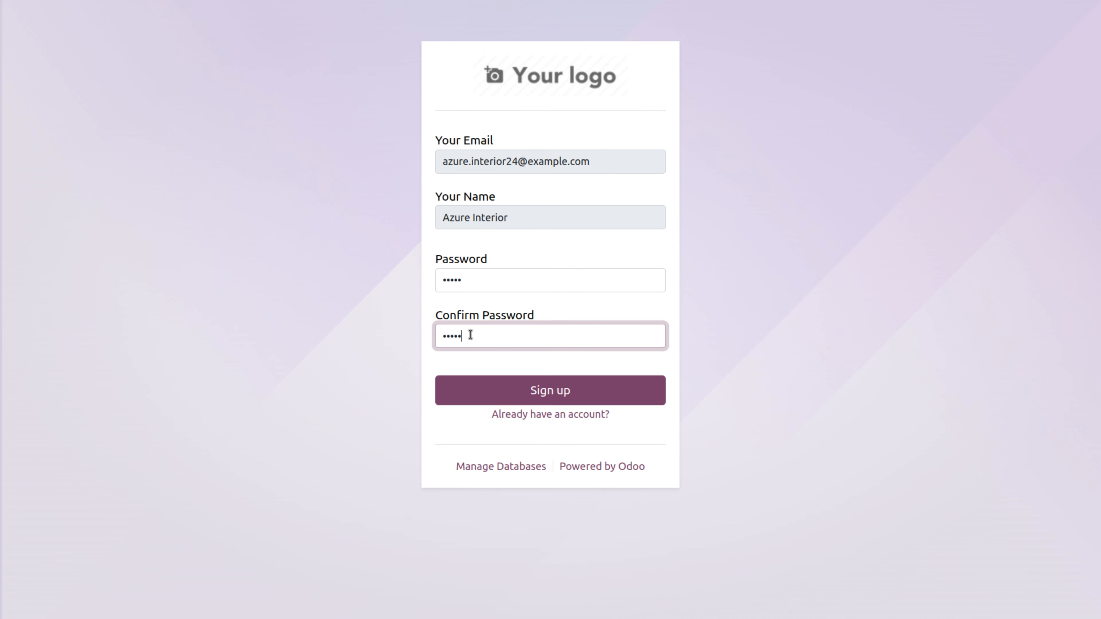
pyautogui.click(518, 394)
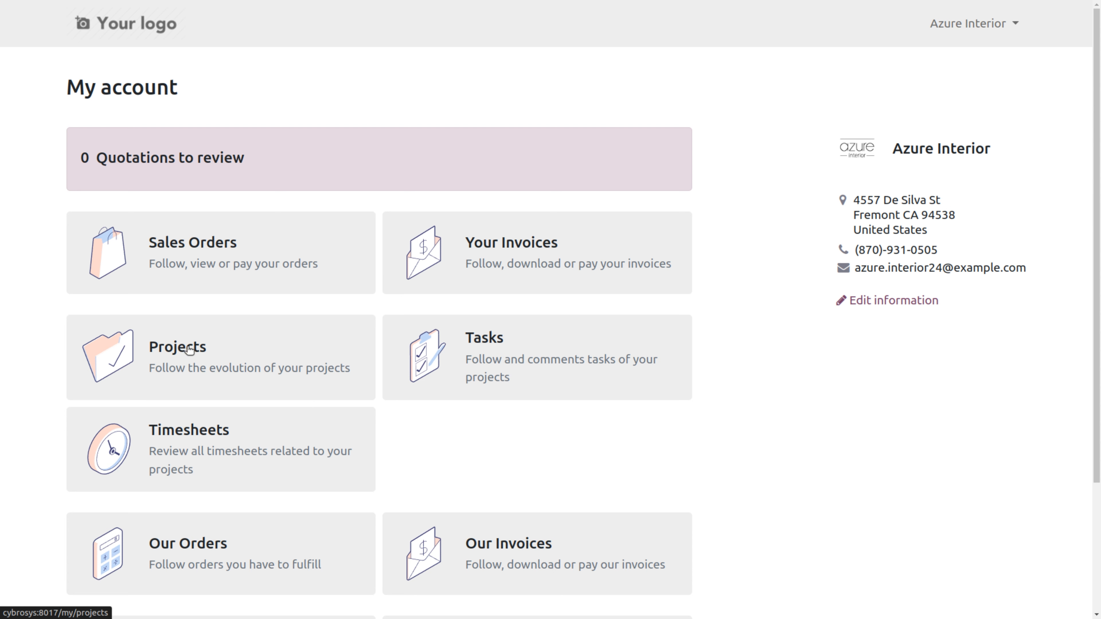
# Step: Open the portal Projects list and the Banner designing project's tasks
pyautogui.click(176, 357)
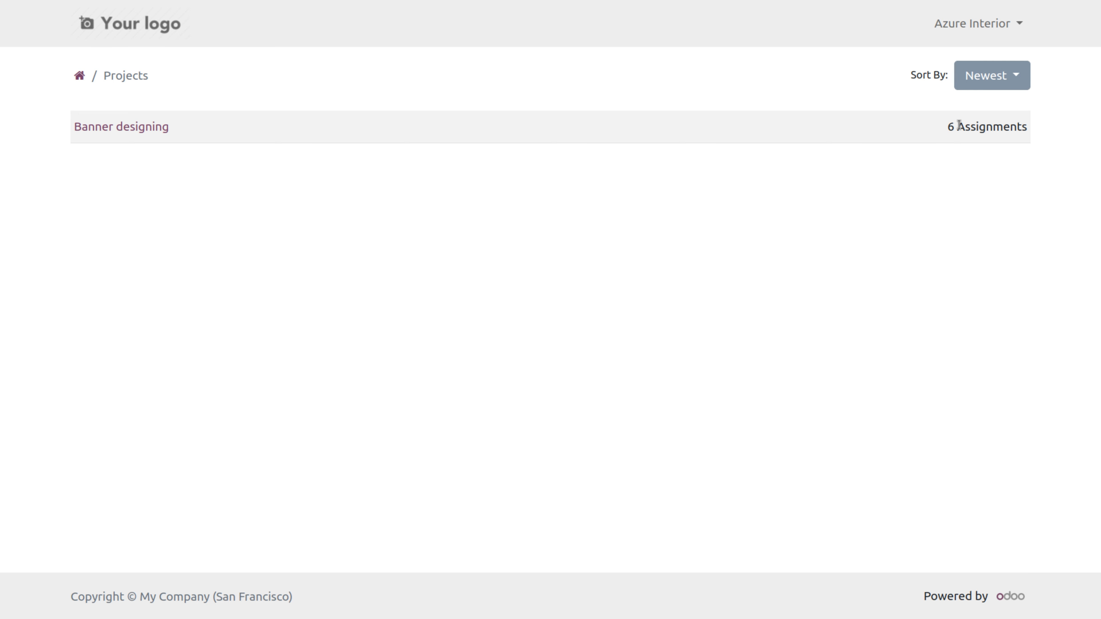
pyautogui.moveTo(957, 126); pyautogui.dragTo(1034, 126)
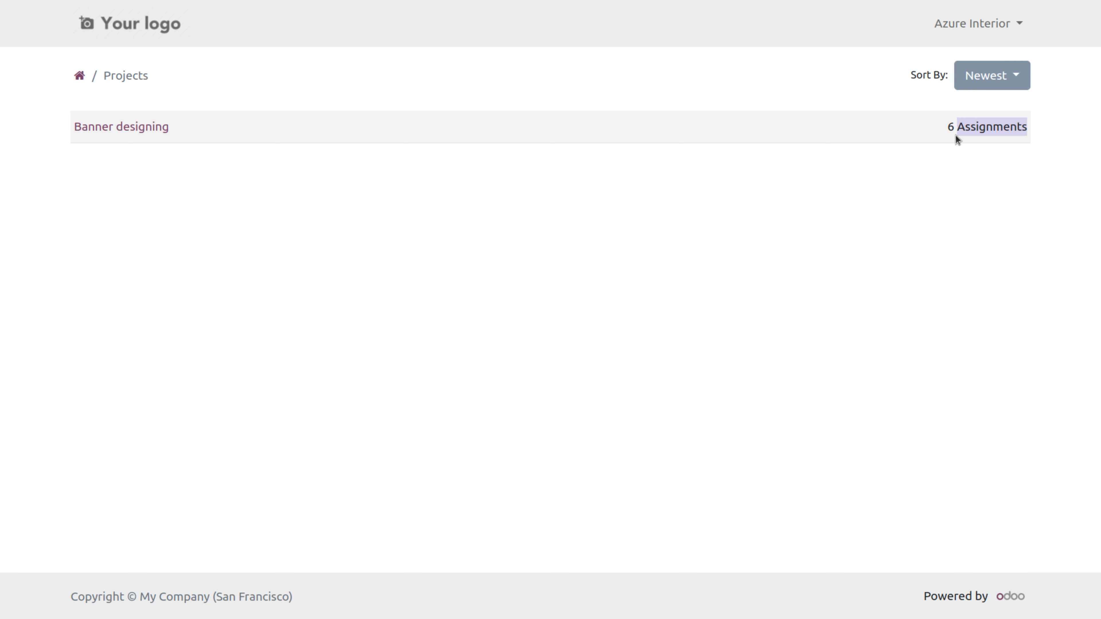
pyautogui.click(137, 126)
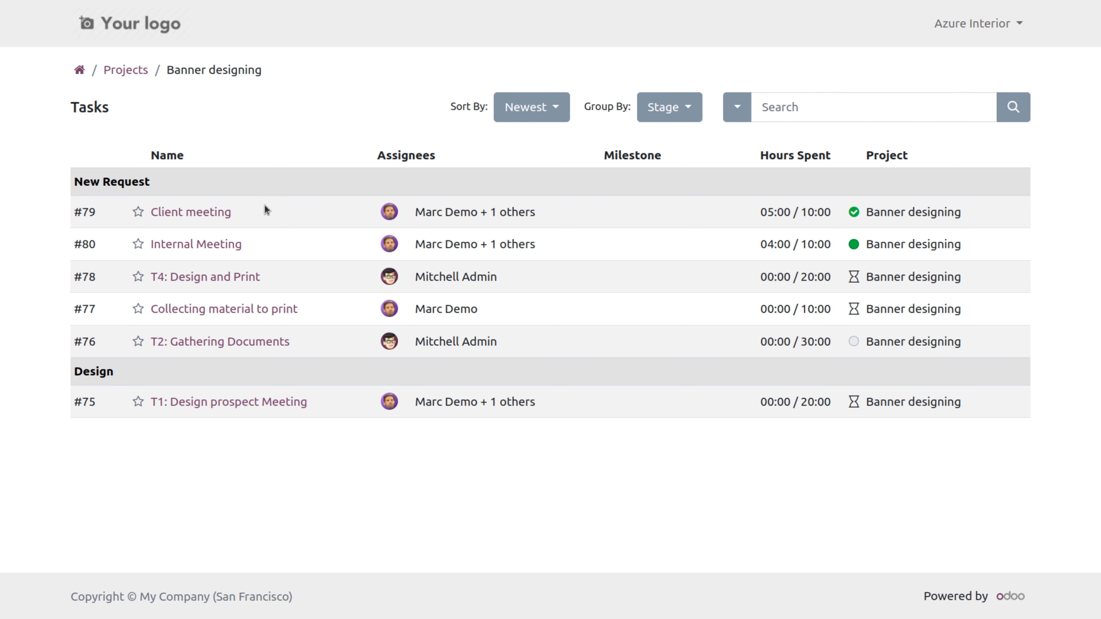
# Step: Review the Client meeting task details, then log out of the portal account
pyautogui.click(185, 213)
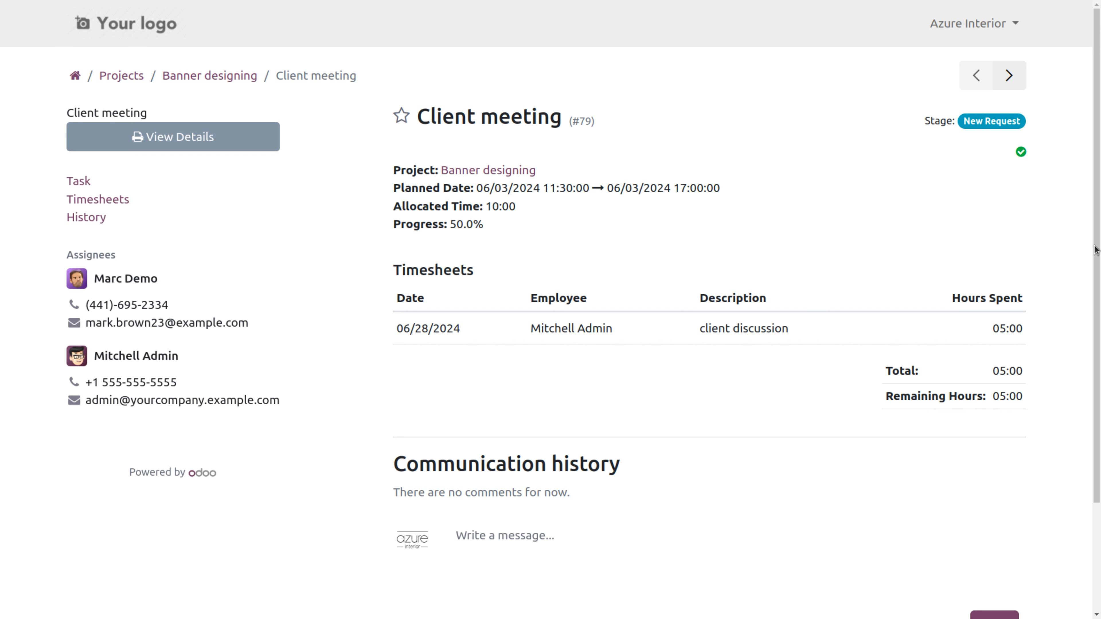
pyautogui.scroll(-3, 1097, 390)
pyautogui.scroll(3, 1097, 390)
pyautogui.click(971, 24)
pyautogui.click(938, 104)
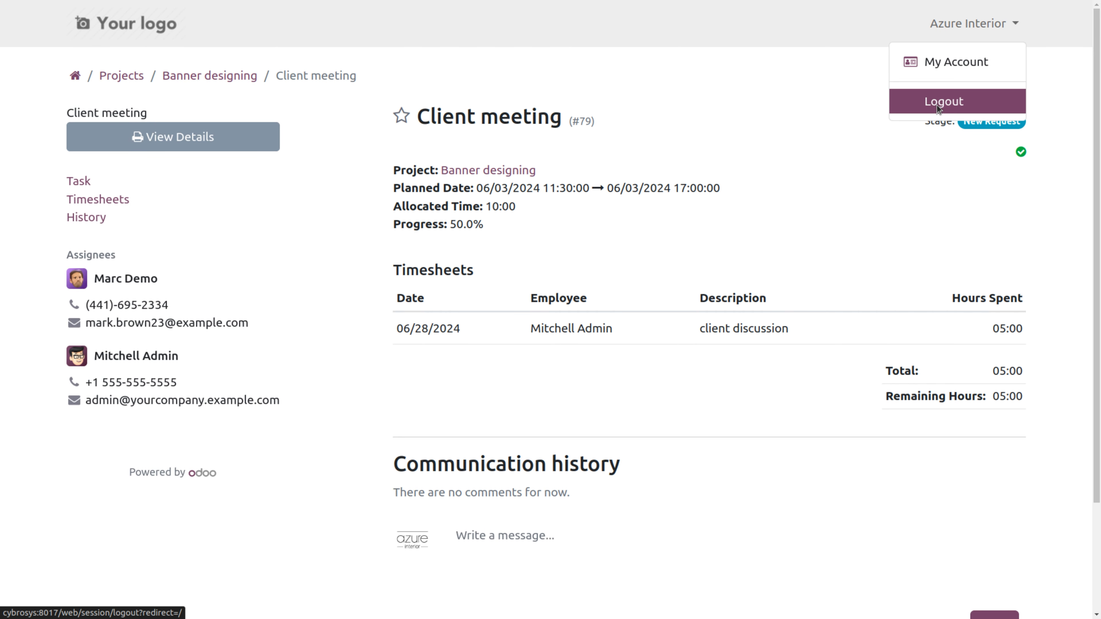
# Step: Log back into the Odoo back end as admin
pyautogui.write('1')
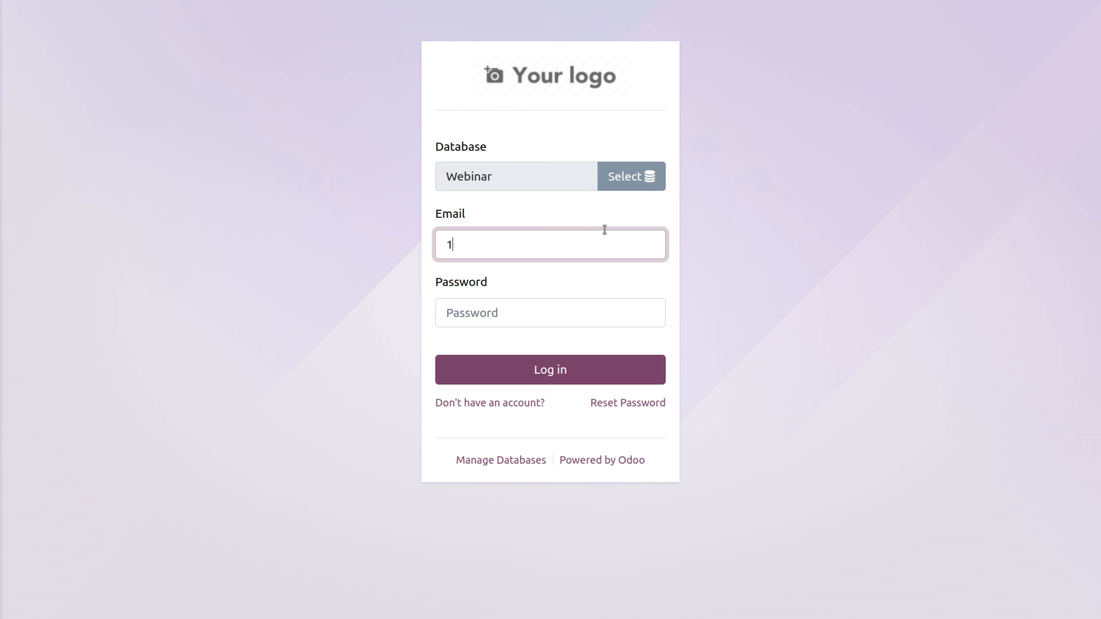
pyautogui.click(461, 315)
pyautogui.write('1')
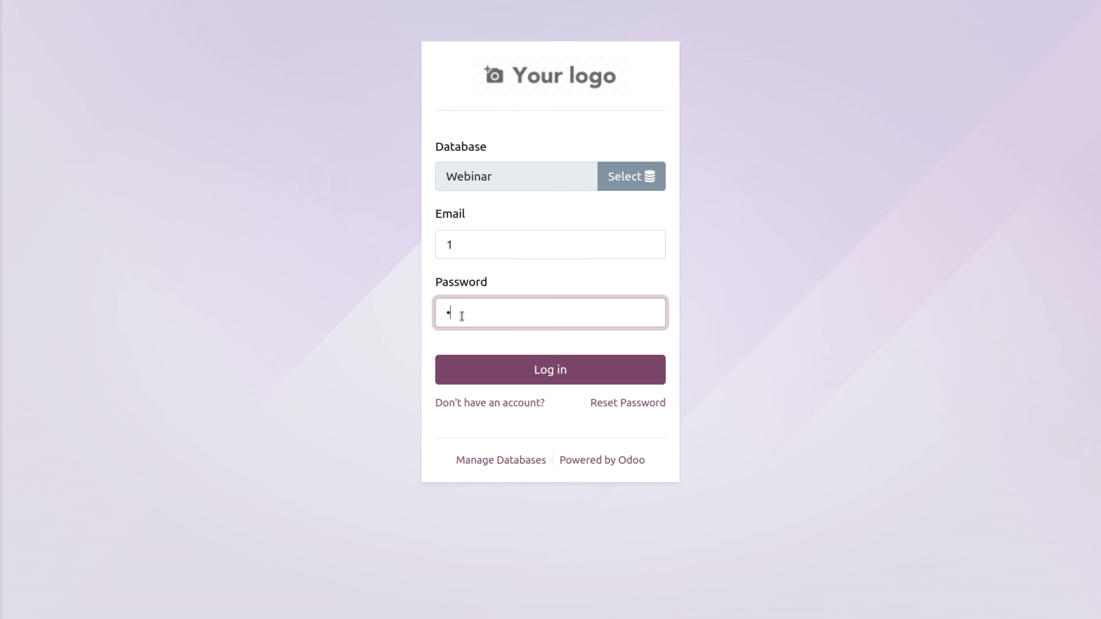
pyautogui.click(520, 371)
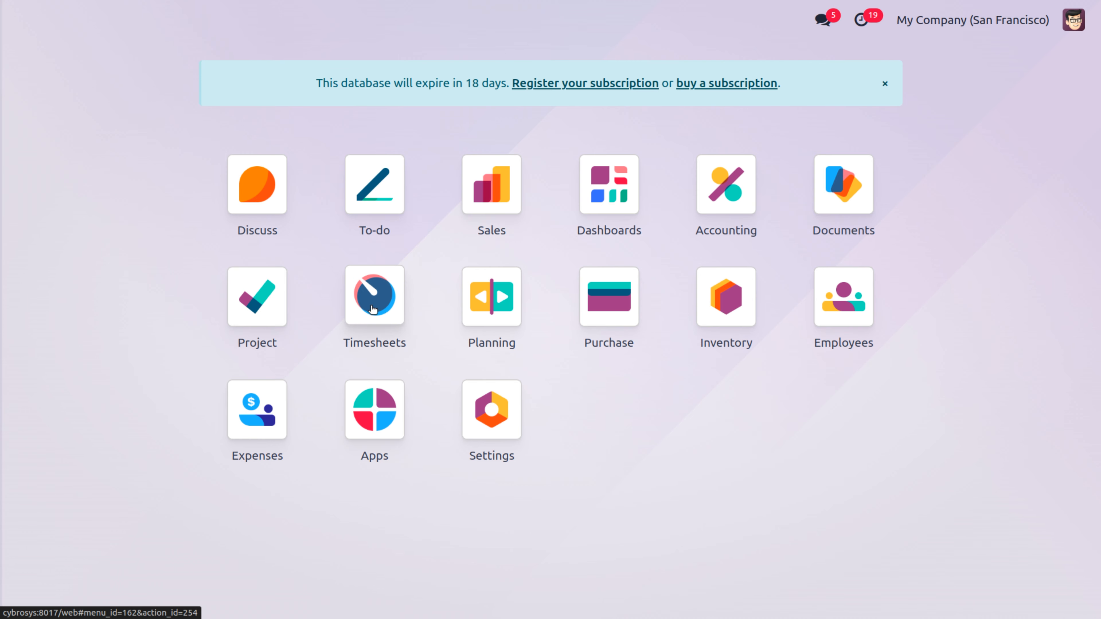
# Step: Open the Banner designing project's settings from its card in the Project app
pyautogui.click(264, 305)
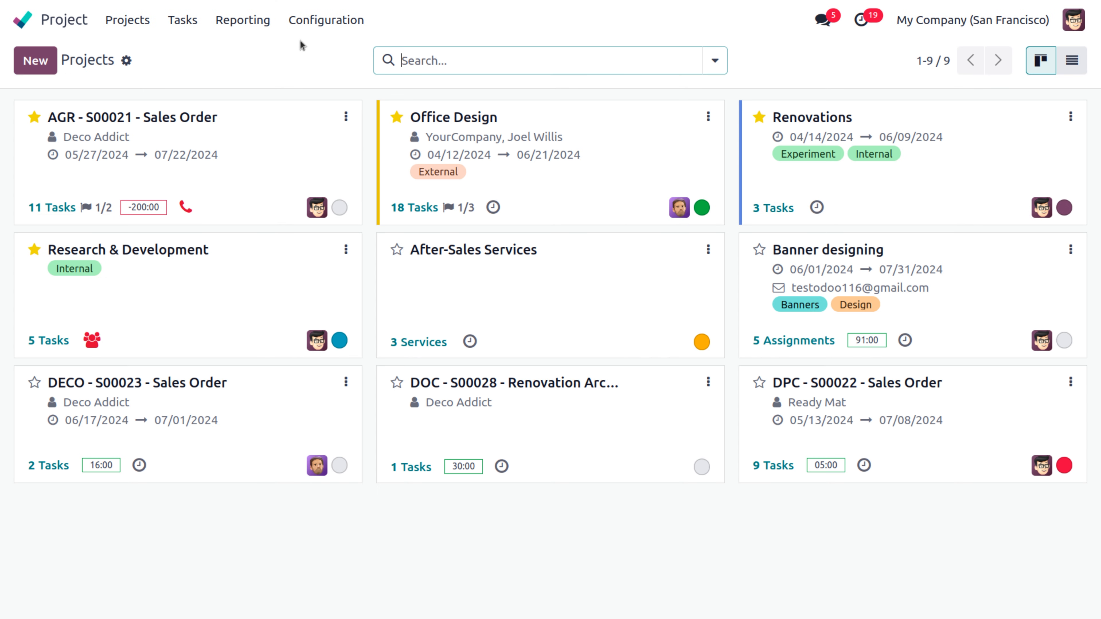
pyautogui.click(1071, 249)
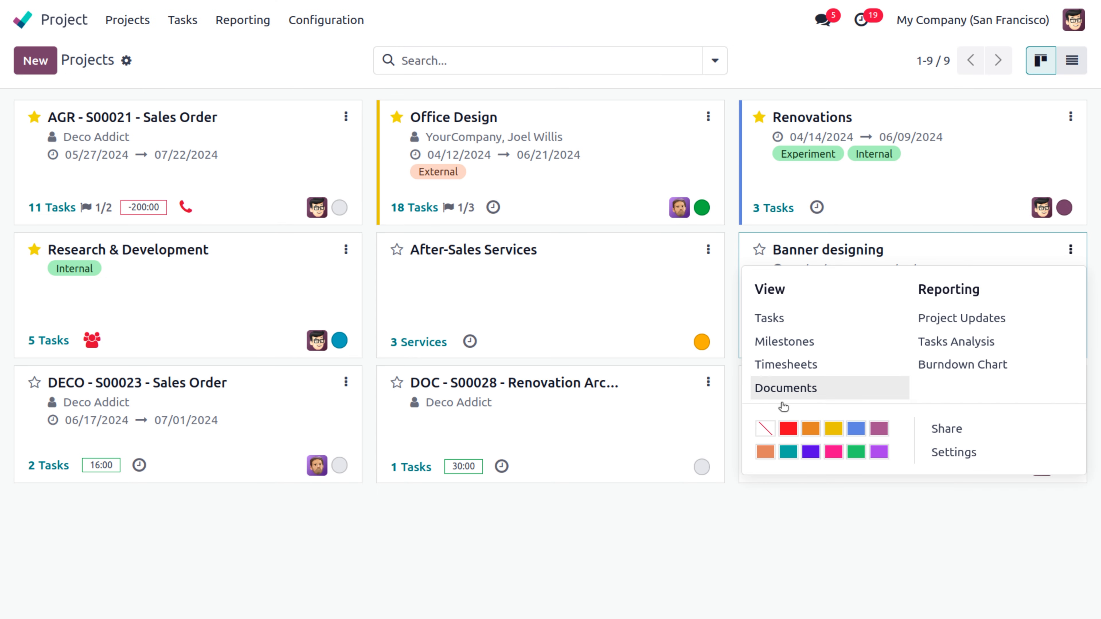
pyautogui.click(955, 454)
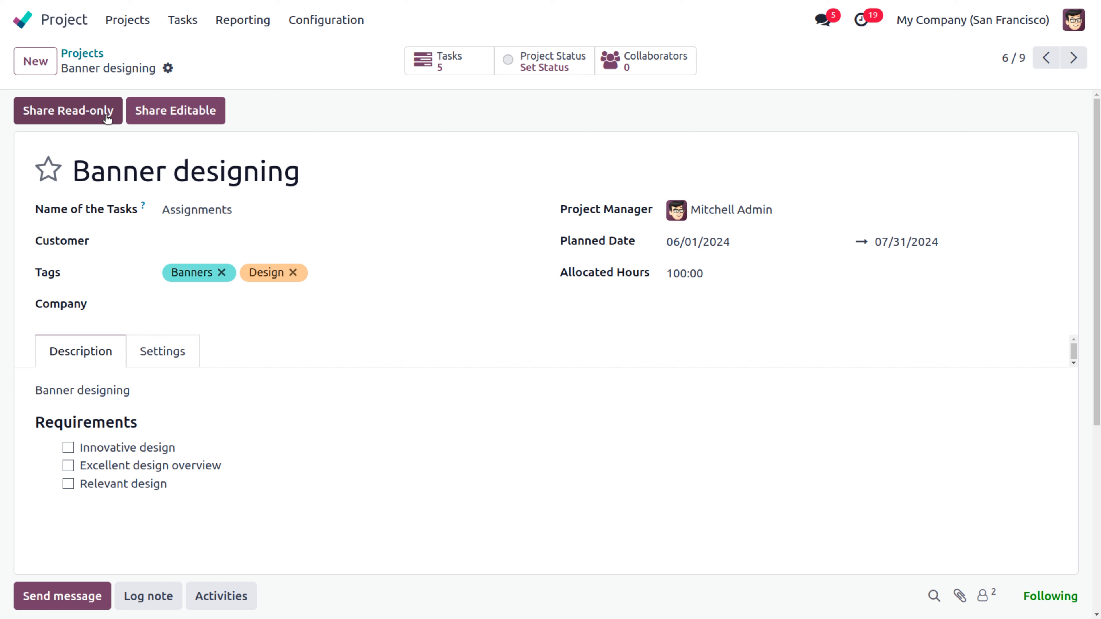
# Step: Start an editable share of the project, inviting Deco Addict and a second contact
pyautogui.click(163, 111)
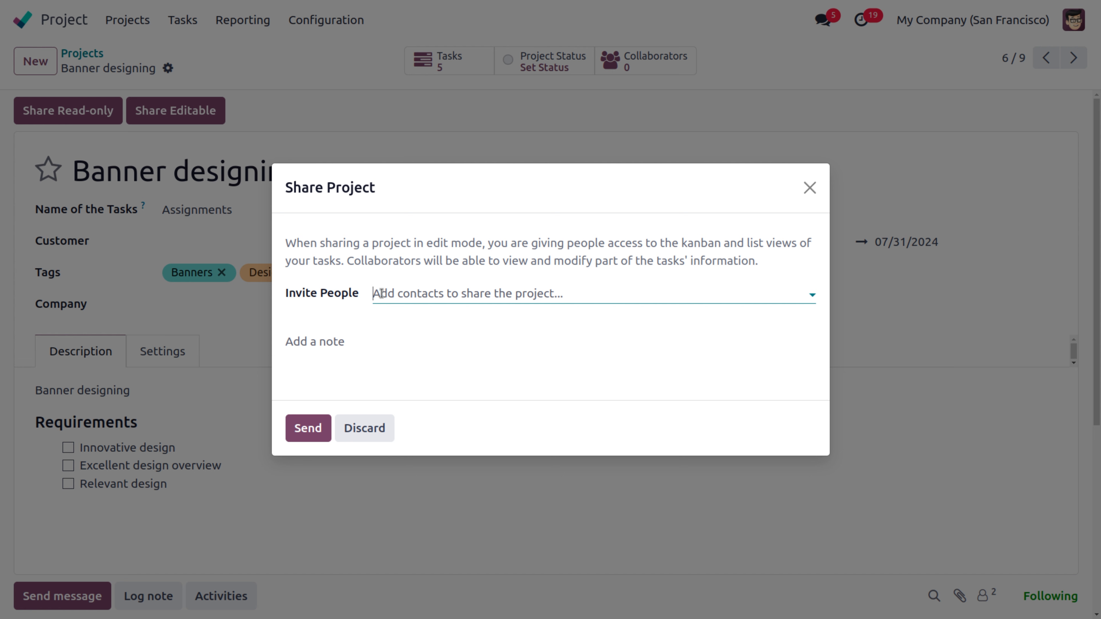
pyautogui.click(381, 293)
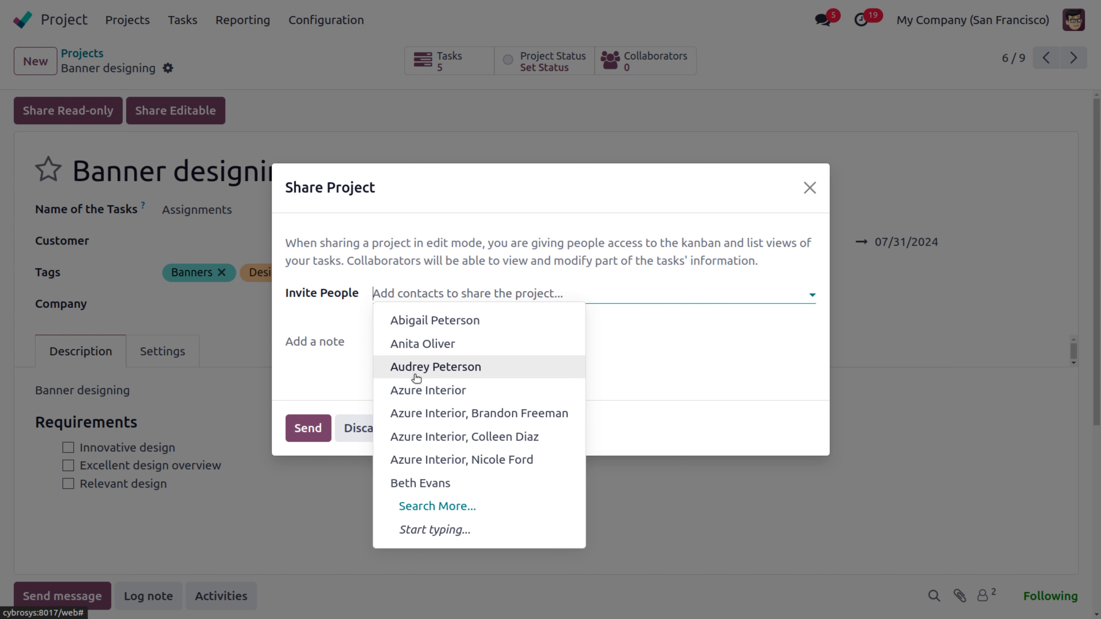
pyautogui.write('dec')
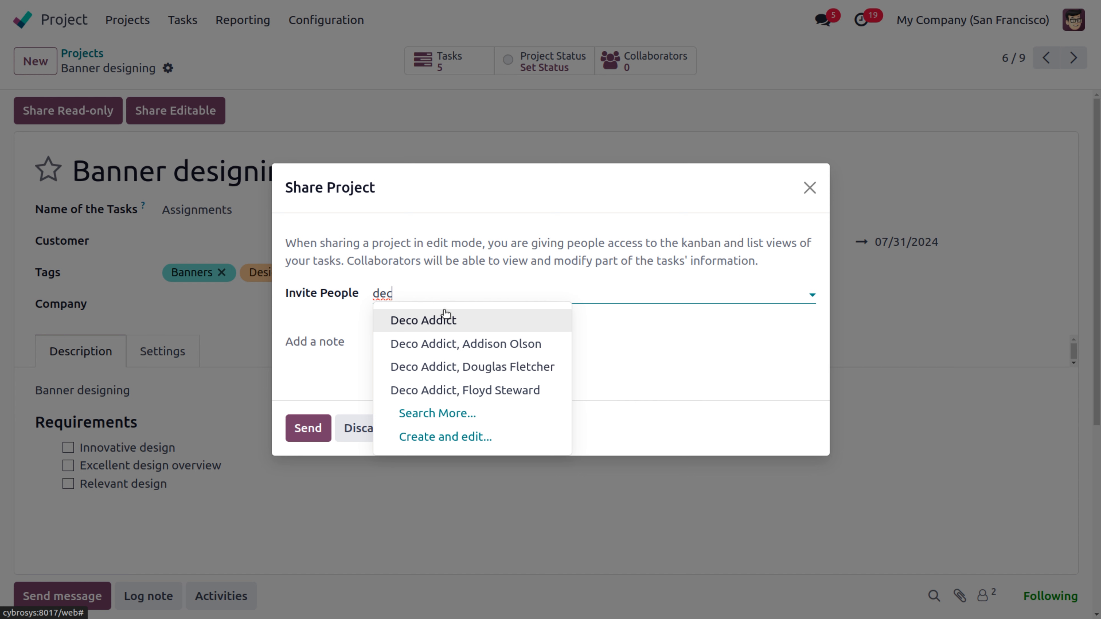
pyautogui.click(446, 318)
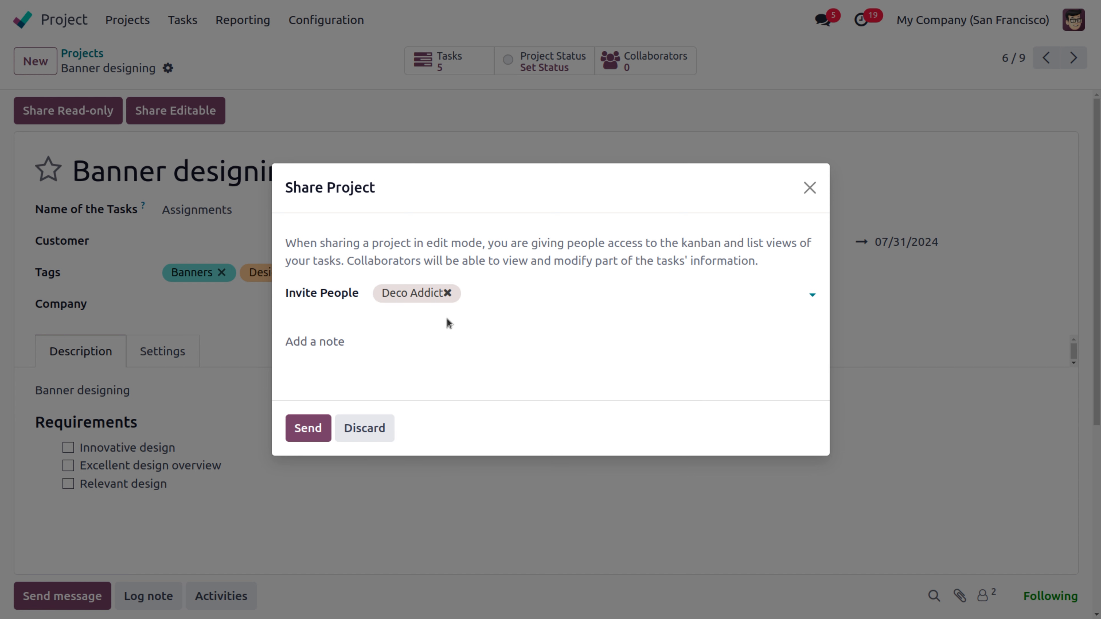
pyautogui.write('de')
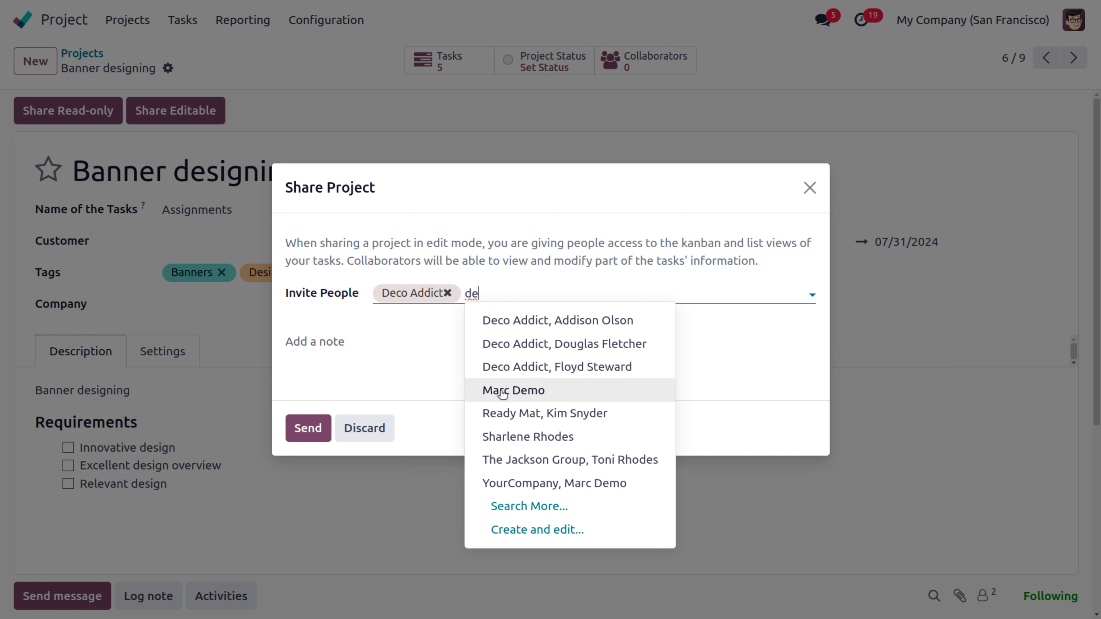
pyautogui.click(519, 483)
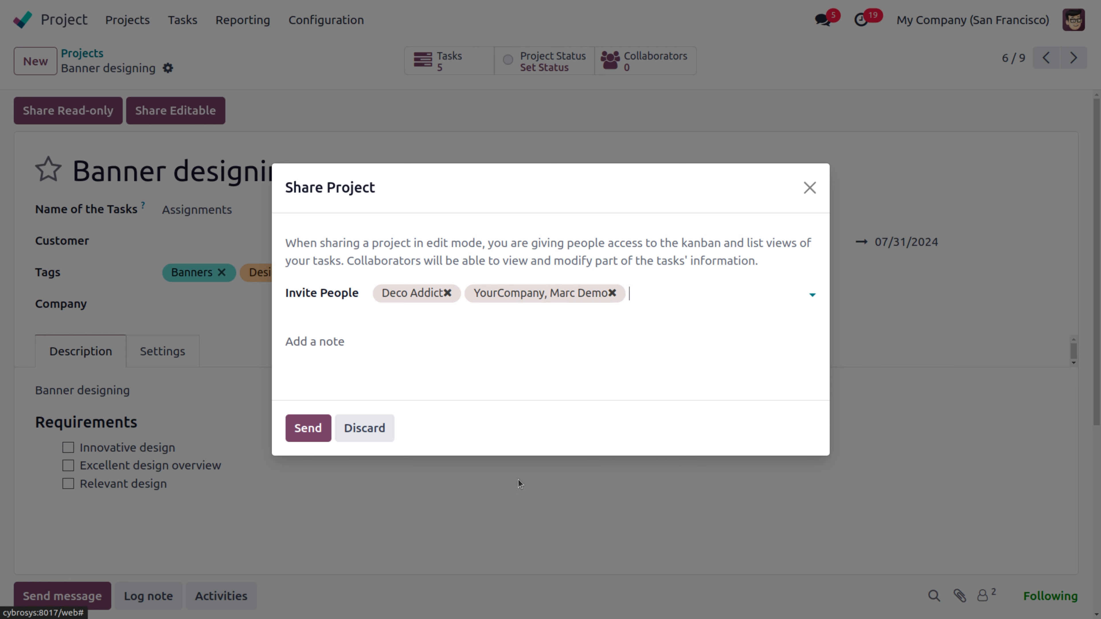
# Step: Add the message 'You are invited to the project', correct its typo, and send
pyautogui.click(295, 343)
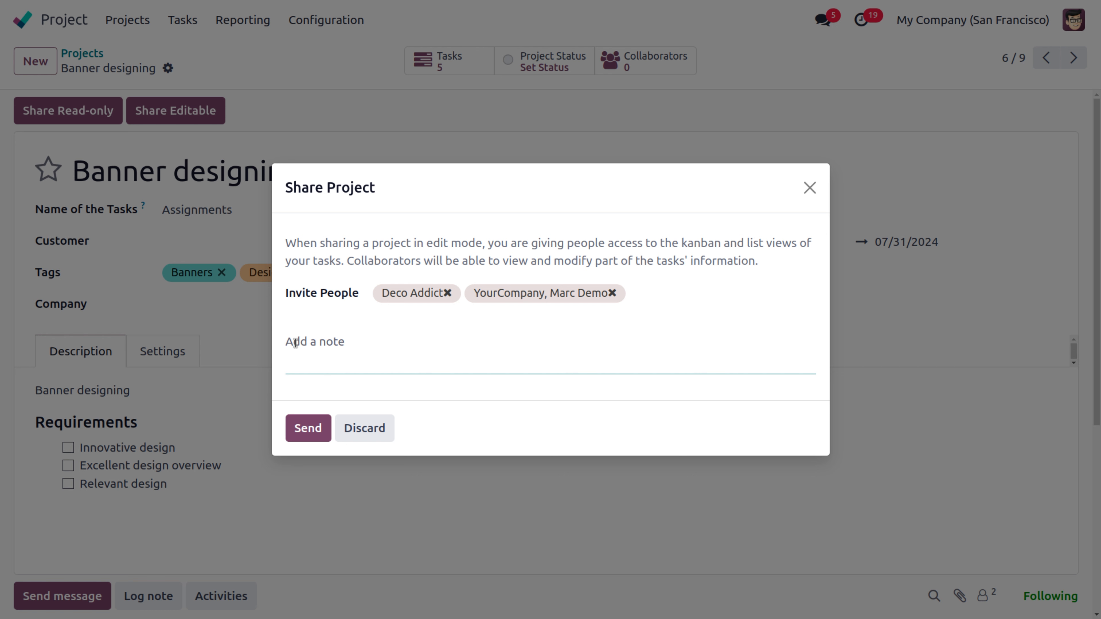
pyautogui.write('You are invited to the ')
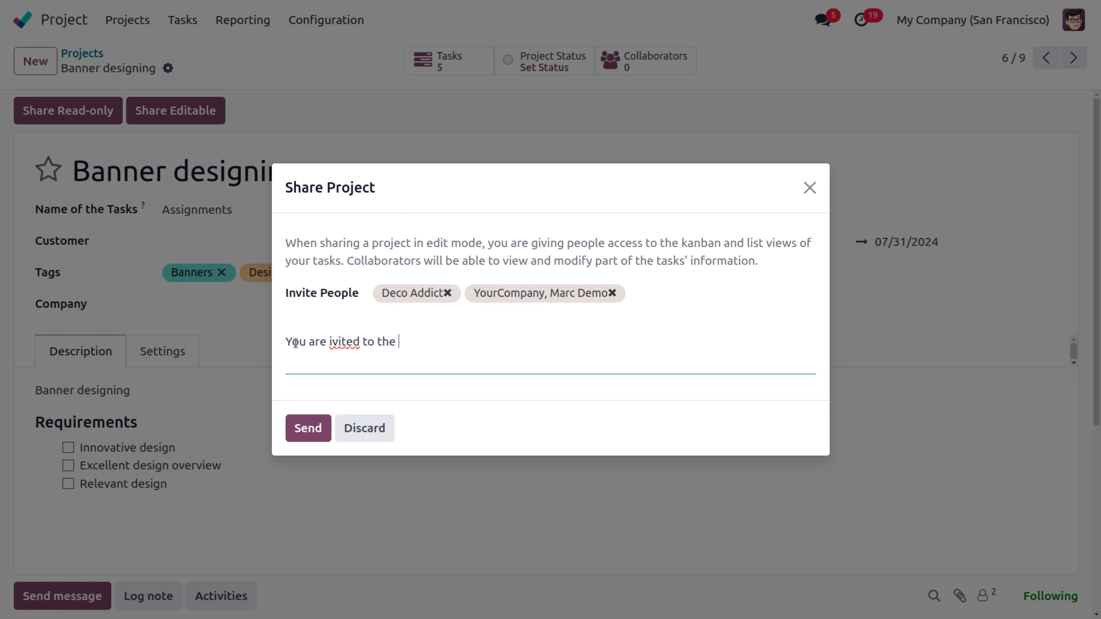
pyautogui.write('project')
pyautogui.click(332, 341)
pyautogui.write('n')
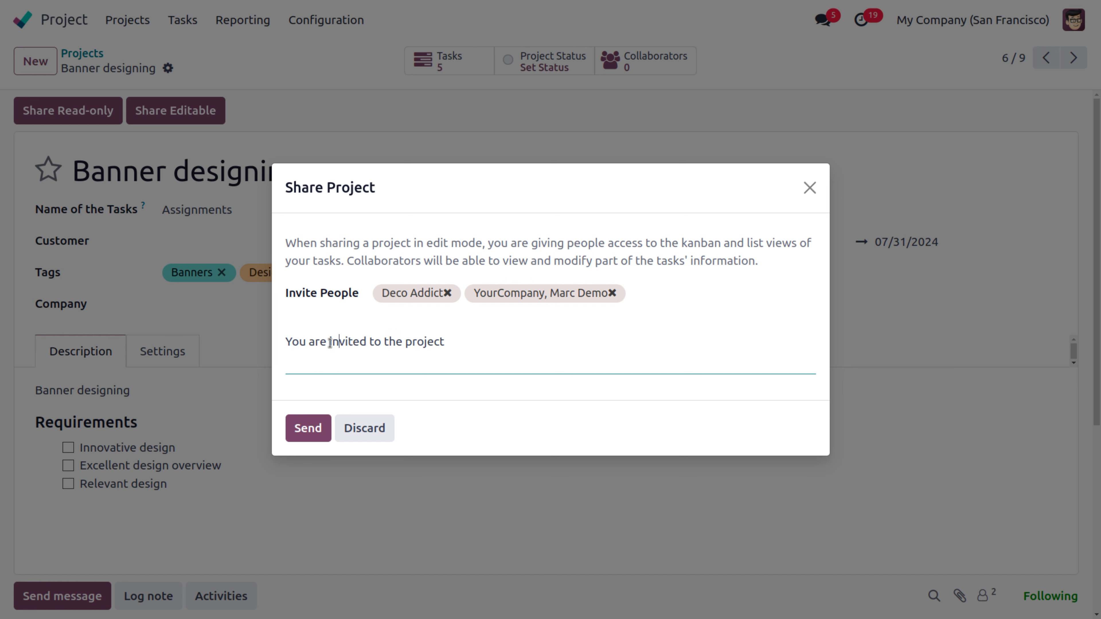
pyautogui.click(307, 428)
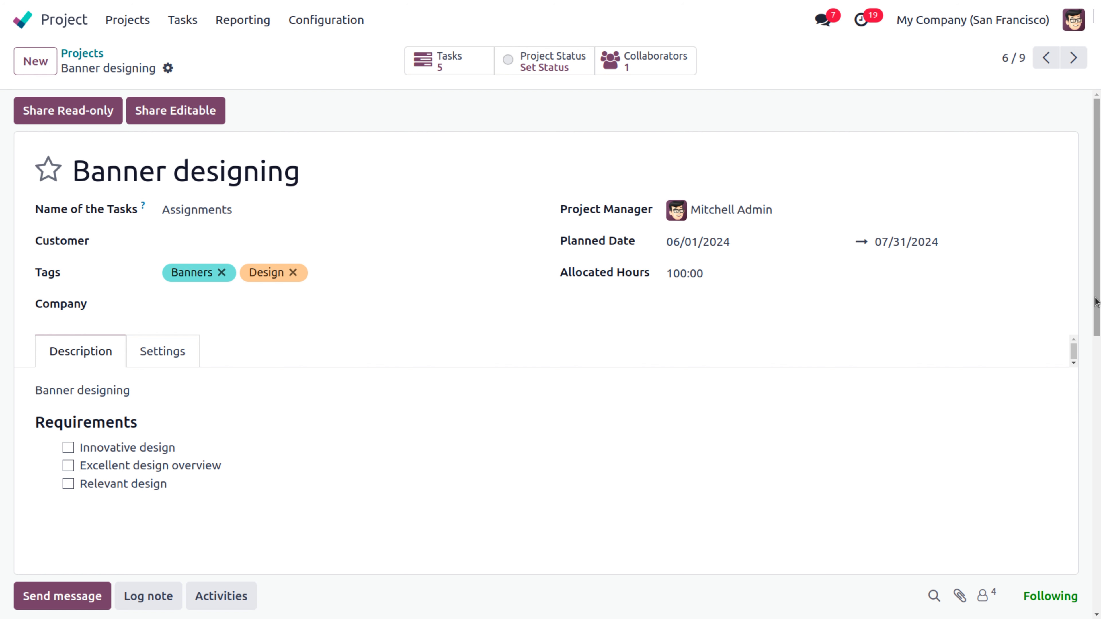
pyautogui.moveTo(1097, 306); pyautogui.dragTo(1098, 407)
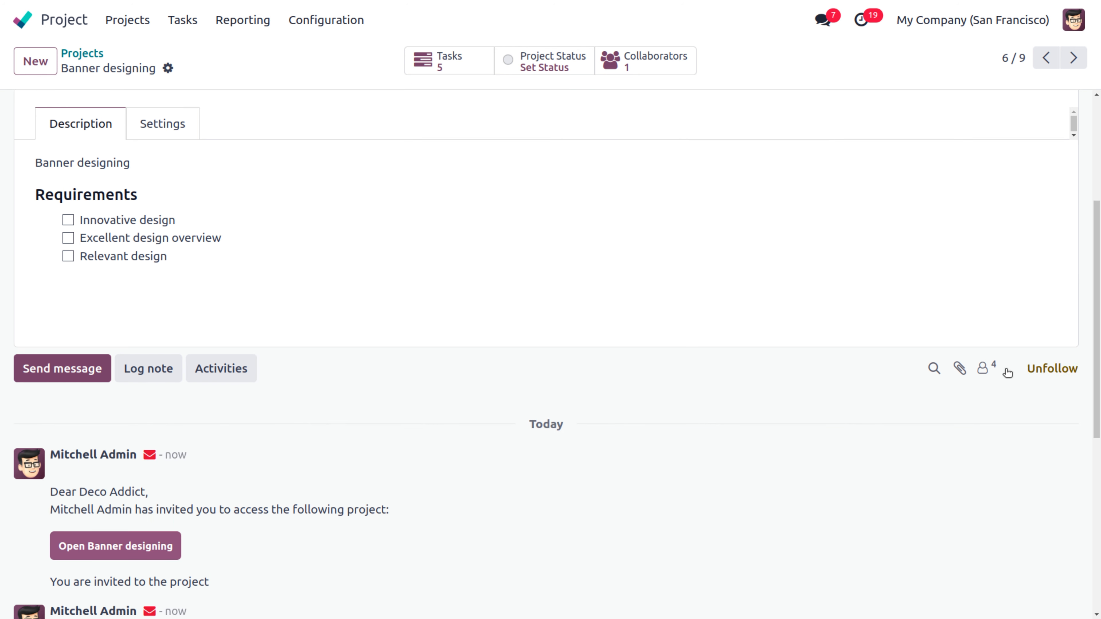
pyautogui.click(983, 370)
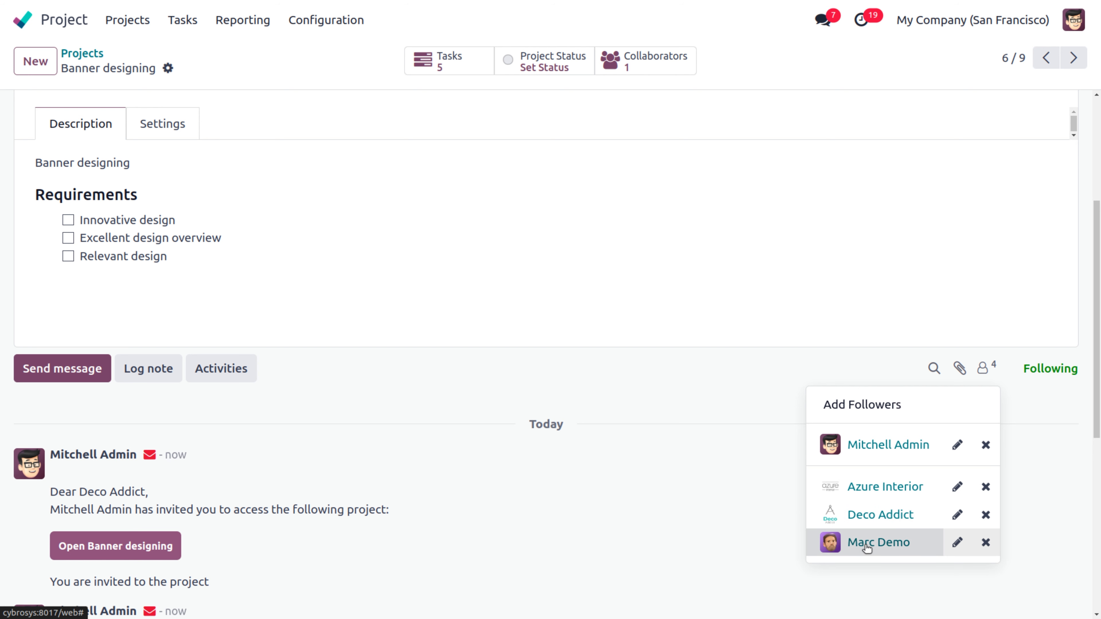
pyautogui.moveTo(1097, 380); pyautogui.dragTo(1098, 279)
pyautogui.click(637, 69)
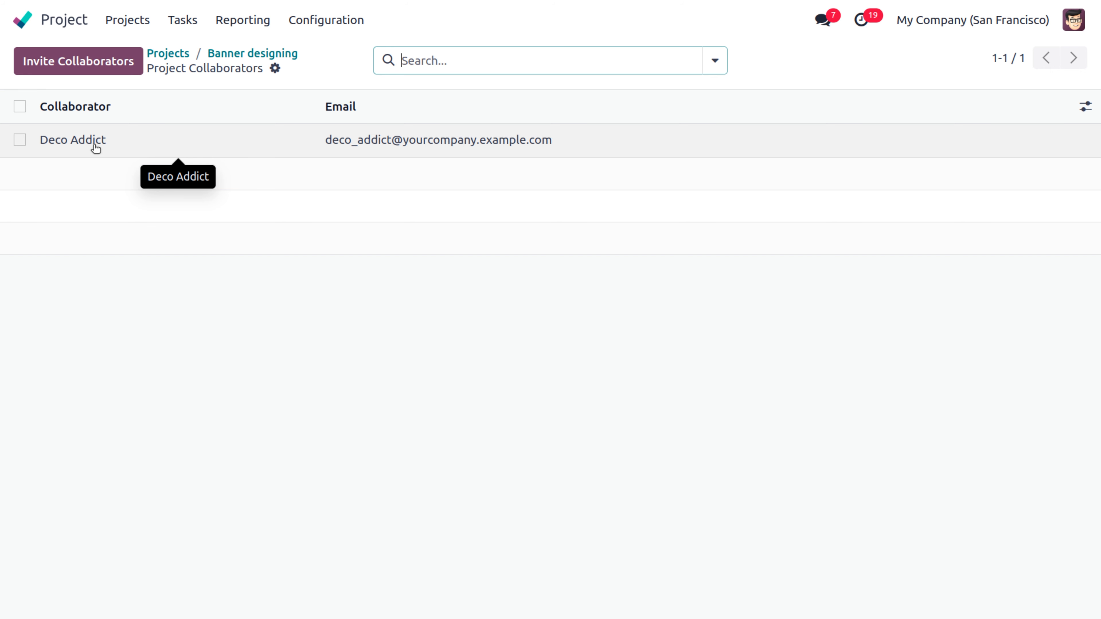
pyautogui.click(219, 53)
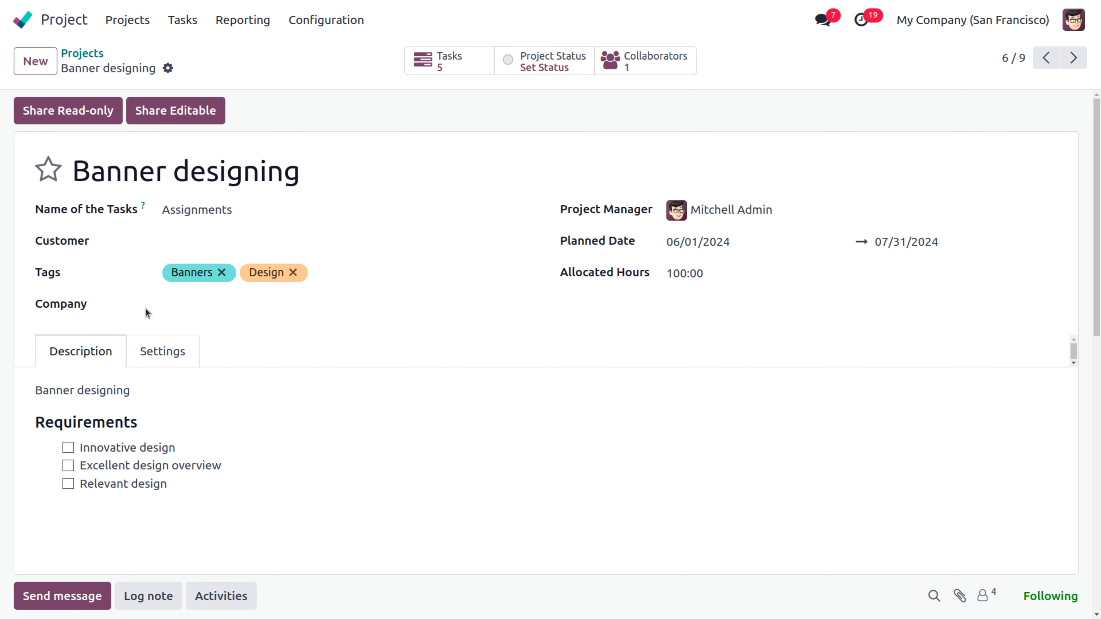
# Step: Review the project's Settings tab and Configuration menu, then search 'set' from the apps home screen
pyautogui.click(155, 351)
pyautogui.scroll(-3, 442, 358)
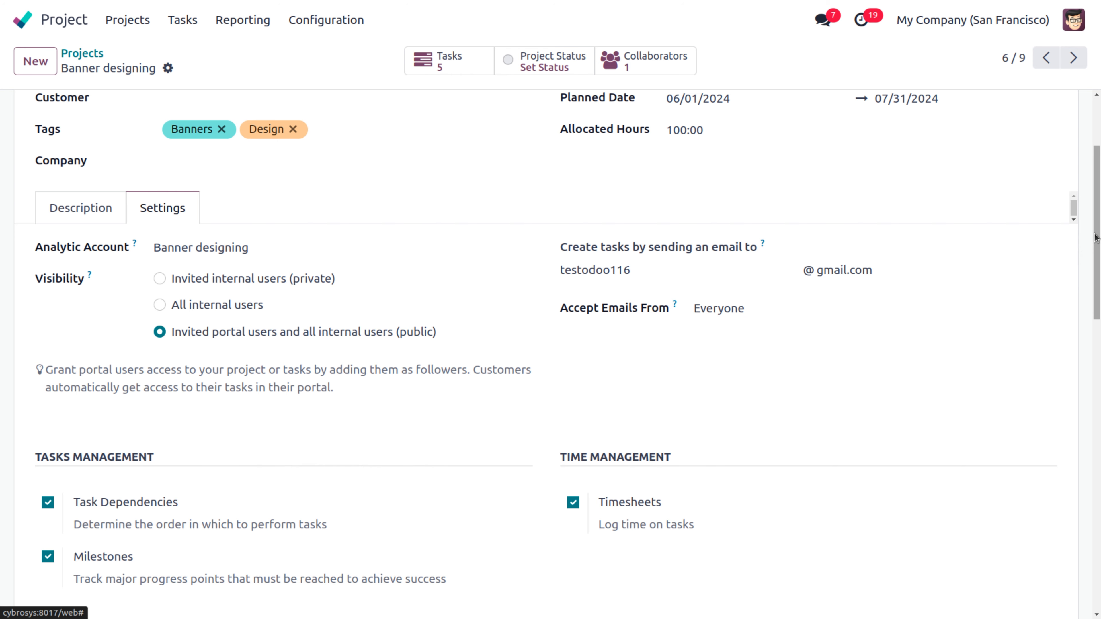
pyautogui.scroll(3, 1095, 238)
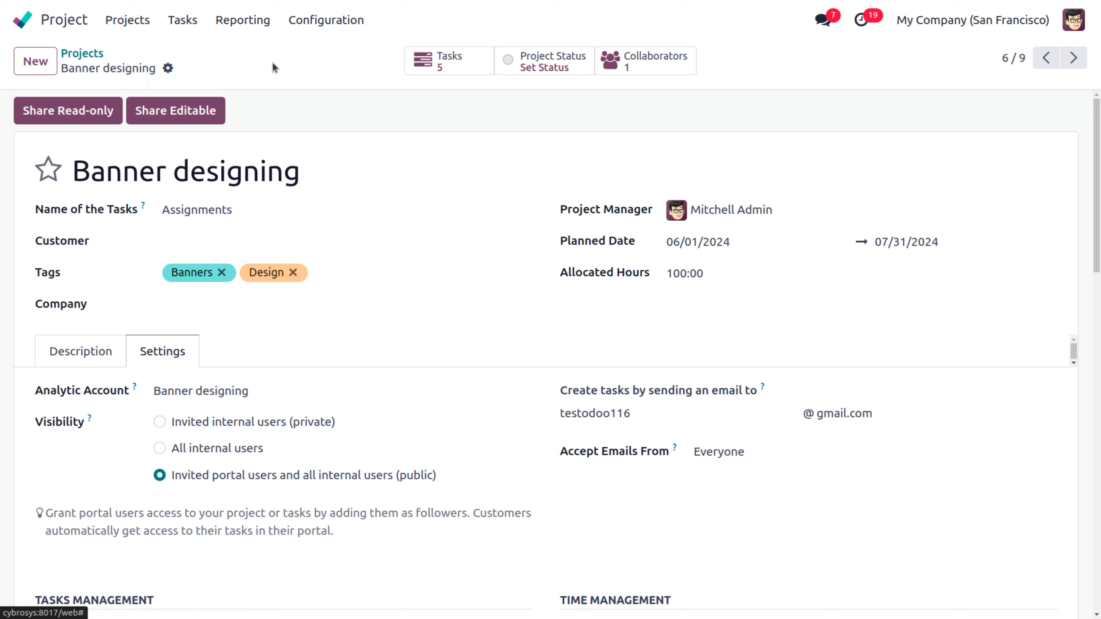
pyautogui.click(331, 29)
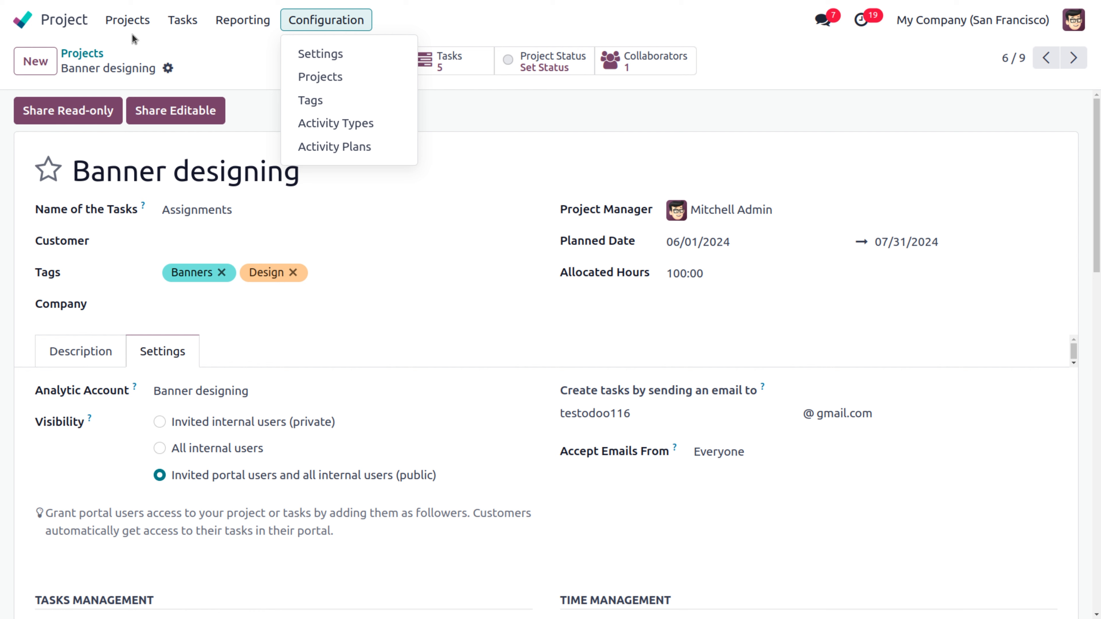
pyautogui.click(24, 21)
pyautogui.write('set')
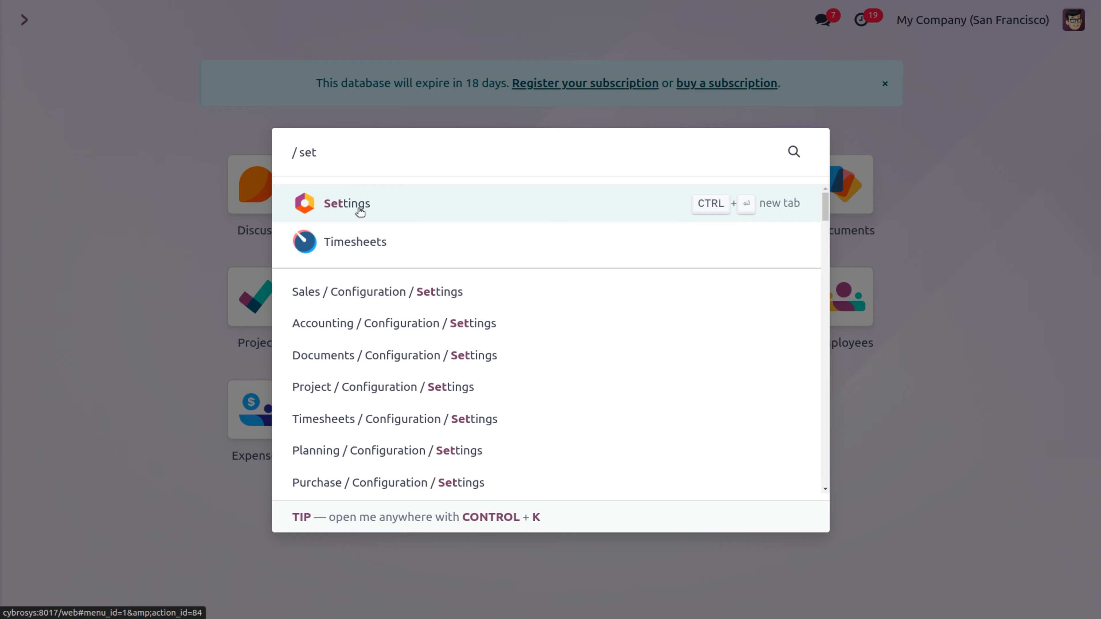
# Step: Activate developer mode under Settings' Developer Tools, then open the Project app
pyautogui.click(359, 209)
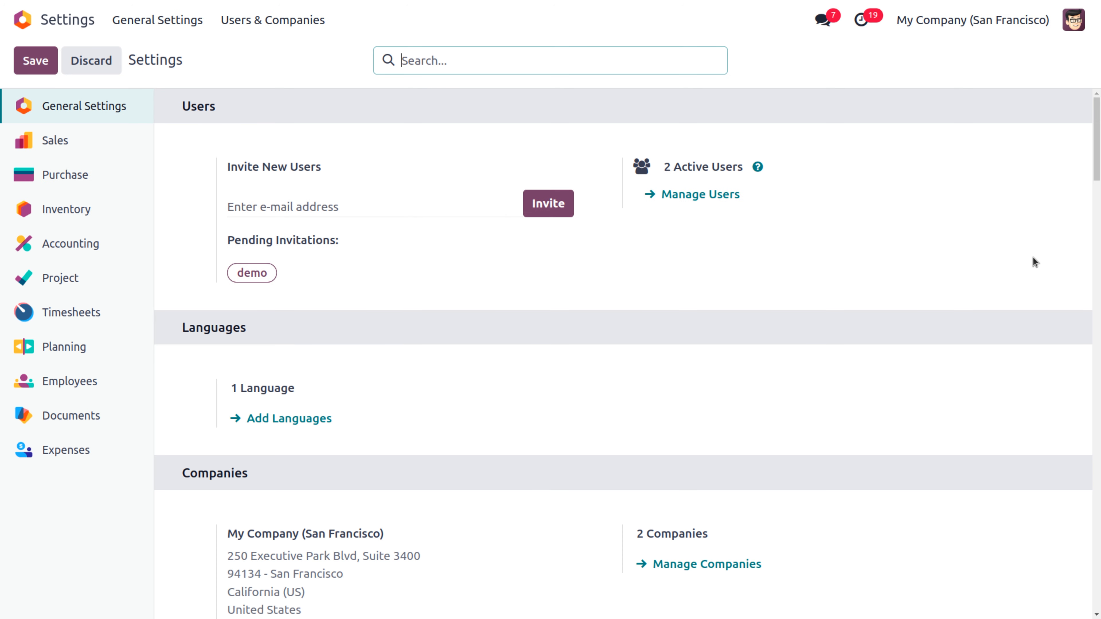
pyautogui.moveTo(1096, 130); pyautogui.dragTo(1099, 560)
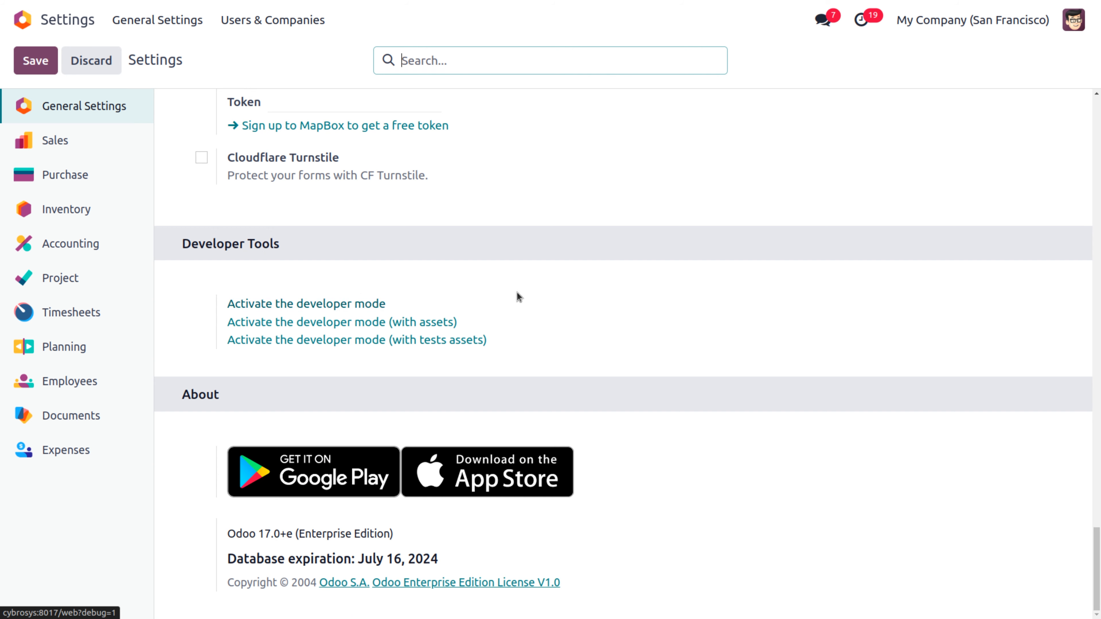
pyautogui.click(366, 304)
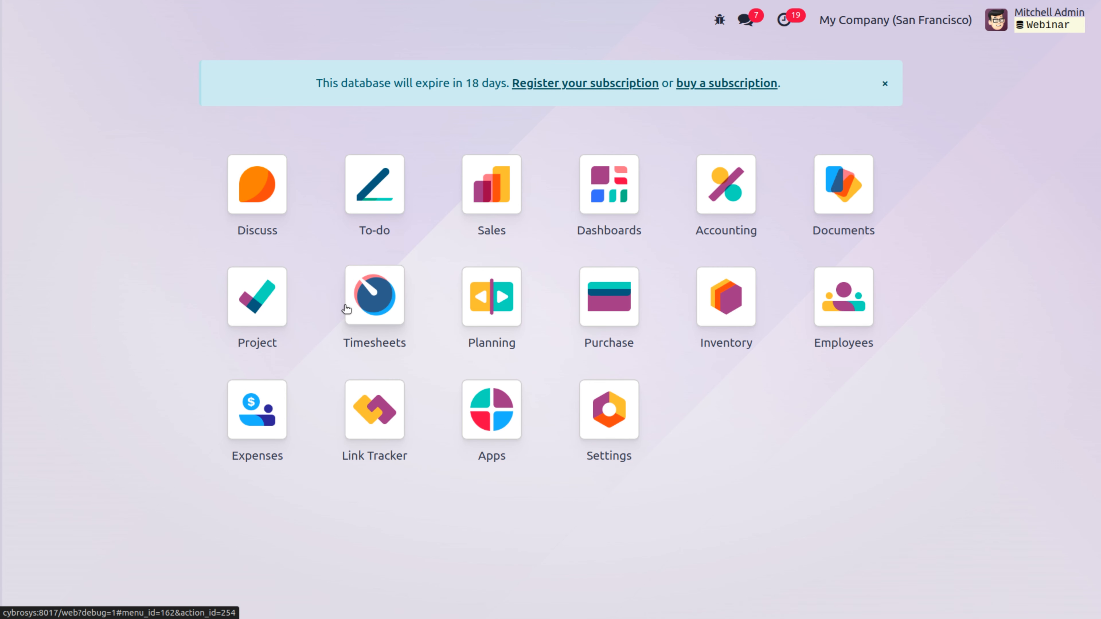
pyautogui.click(258, 347)
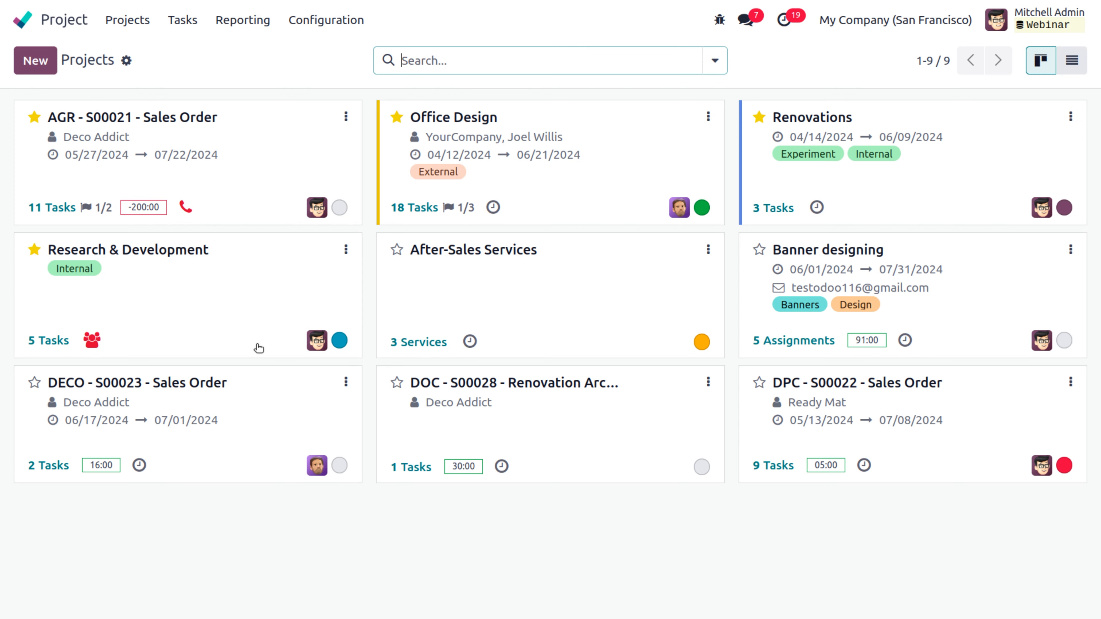
# Step: Open Configuration > Task Stages after a brief look at the Banner designing task board
pyautogui.click(331, 23)
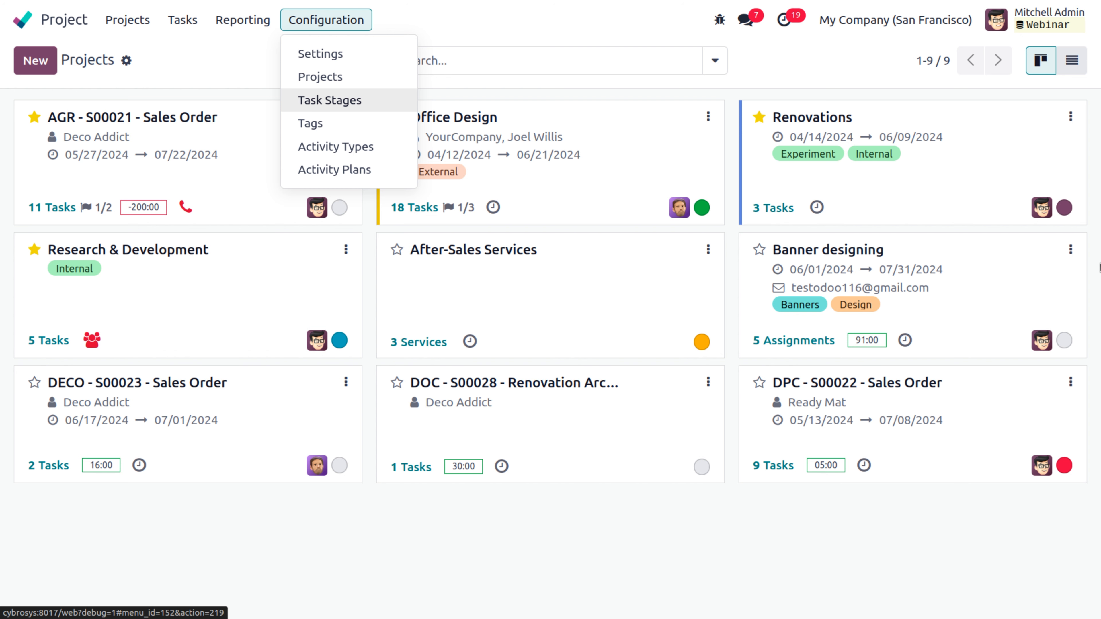
pyautogui.click(945, 261)
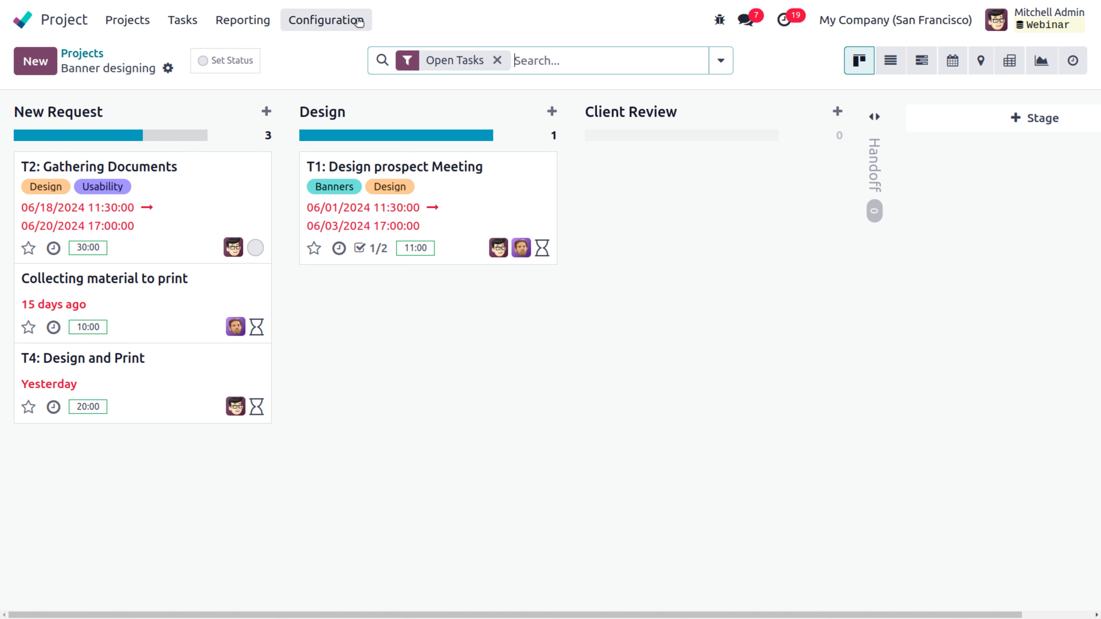
pyautogui.click(358, 21)
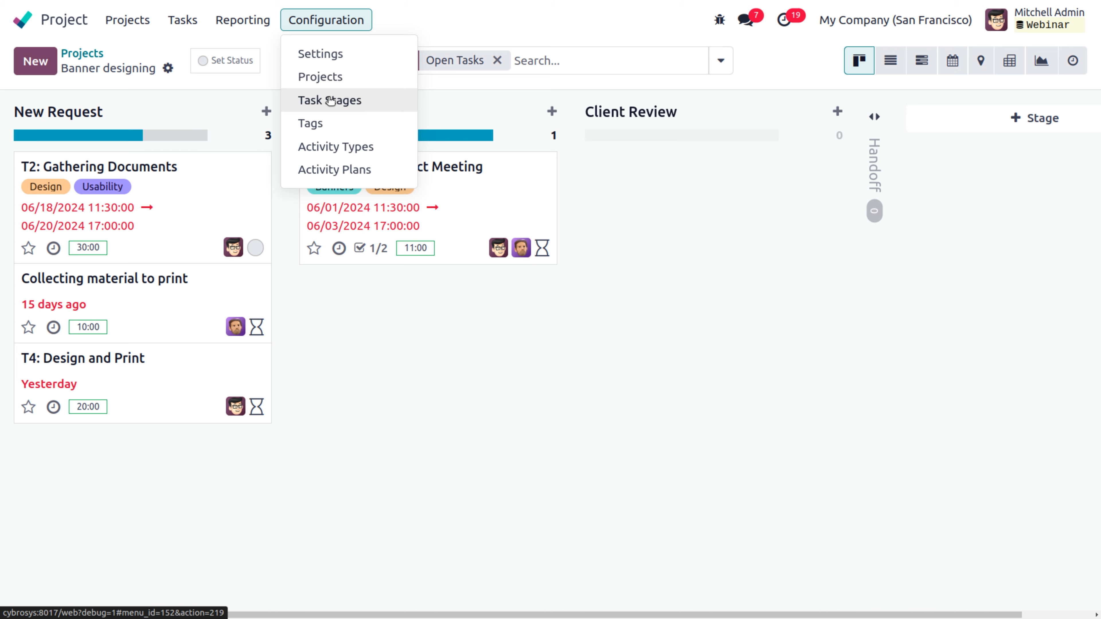
pyautogui.click(331, 100)
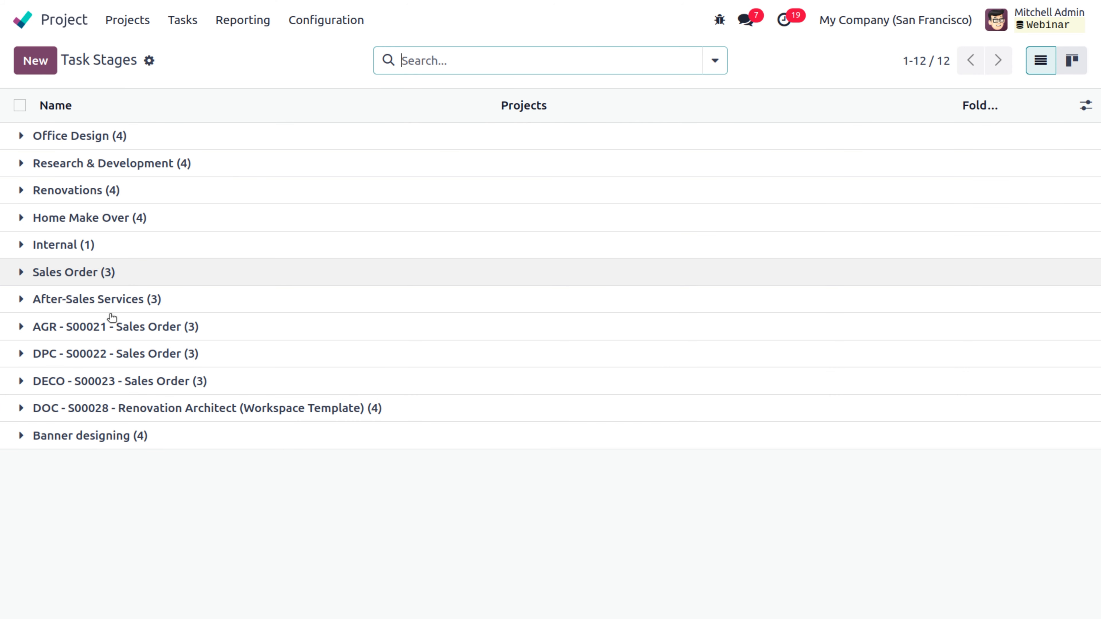
# Step: Open the full form of the Banner designing project's New Request stage
pyautogui.click(49, 437)
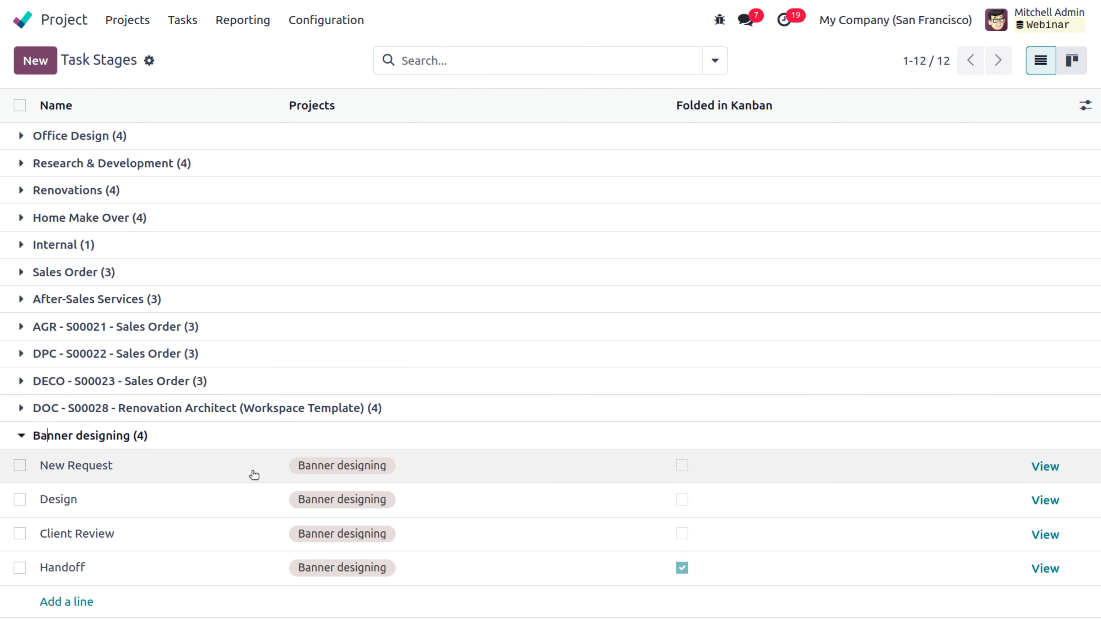
pyautogui.click(88, 467)
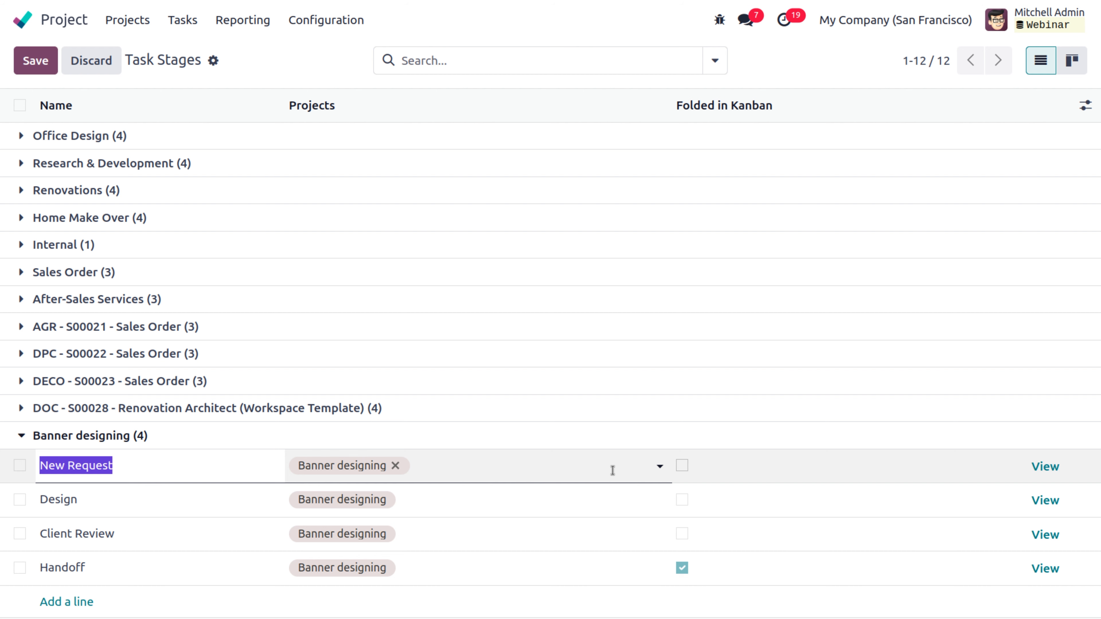
pyautogui.click(1045, 467)
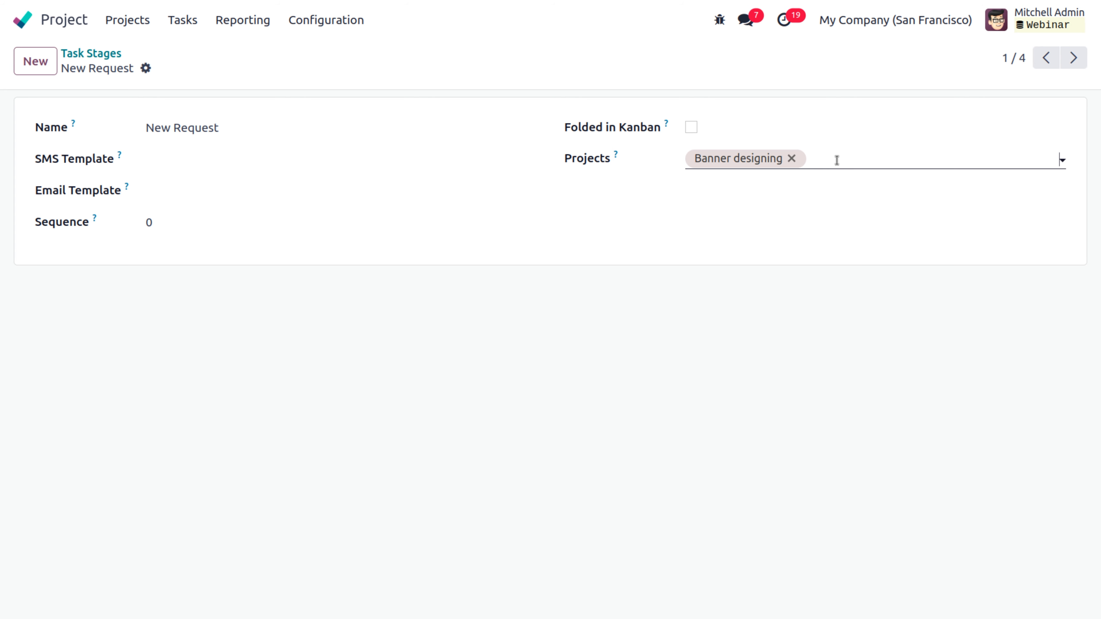
# Step: Add Office Design to the New Request stage's projects, then check its SMS and email template options
pyautogui.click(895, 160)
pyautogui.click(865, 159)
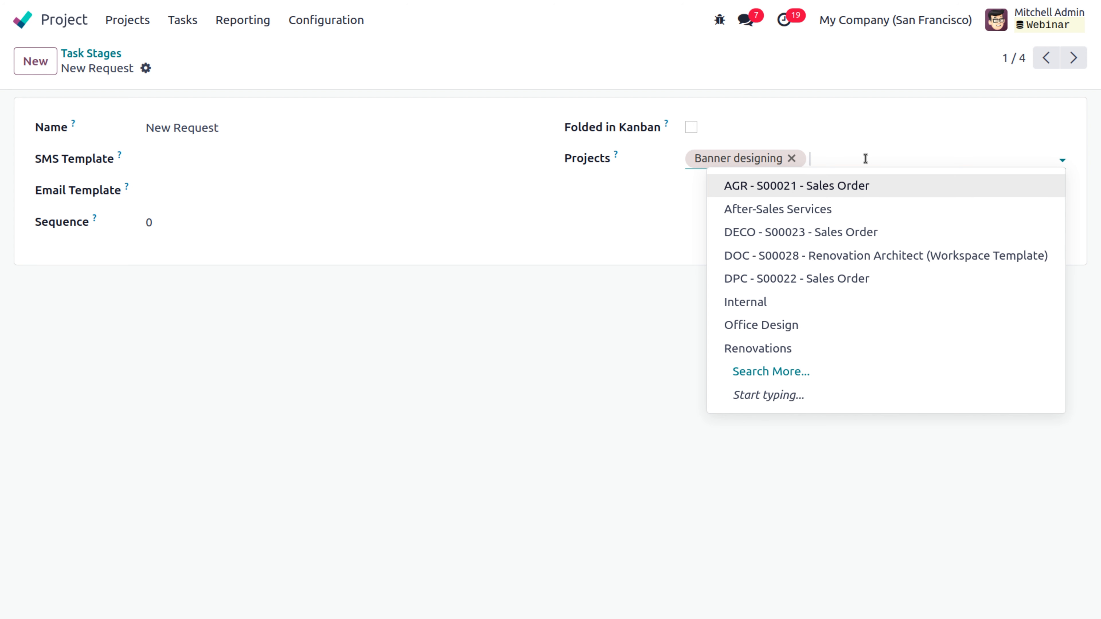
pyautogui.click(769, 328)
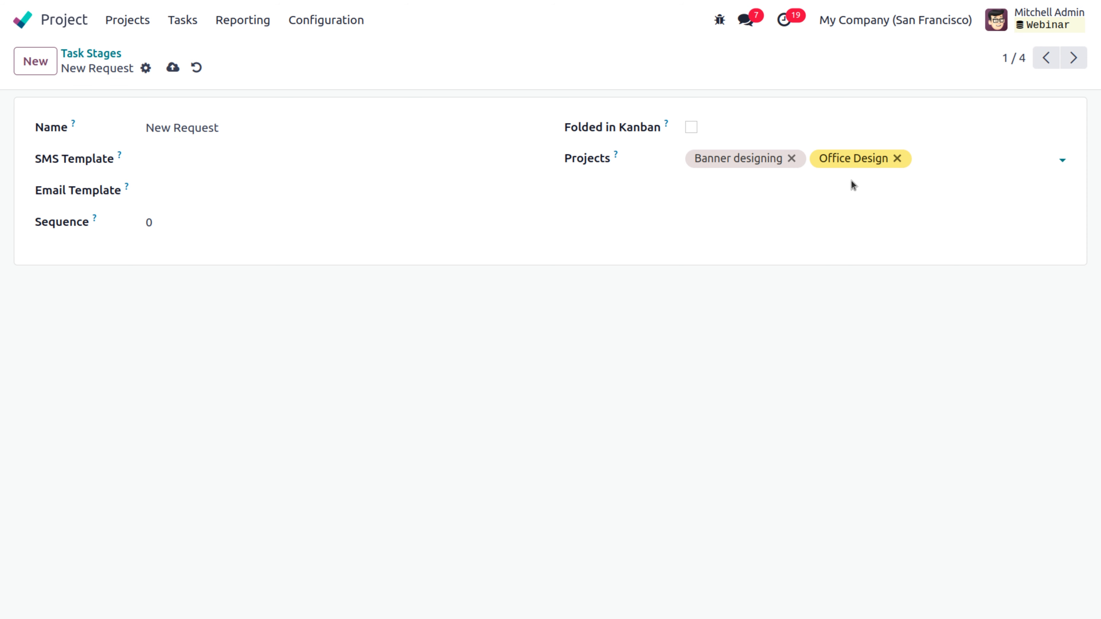
pyautogui.click(863, 163)
pyautogui.click(306, 159)
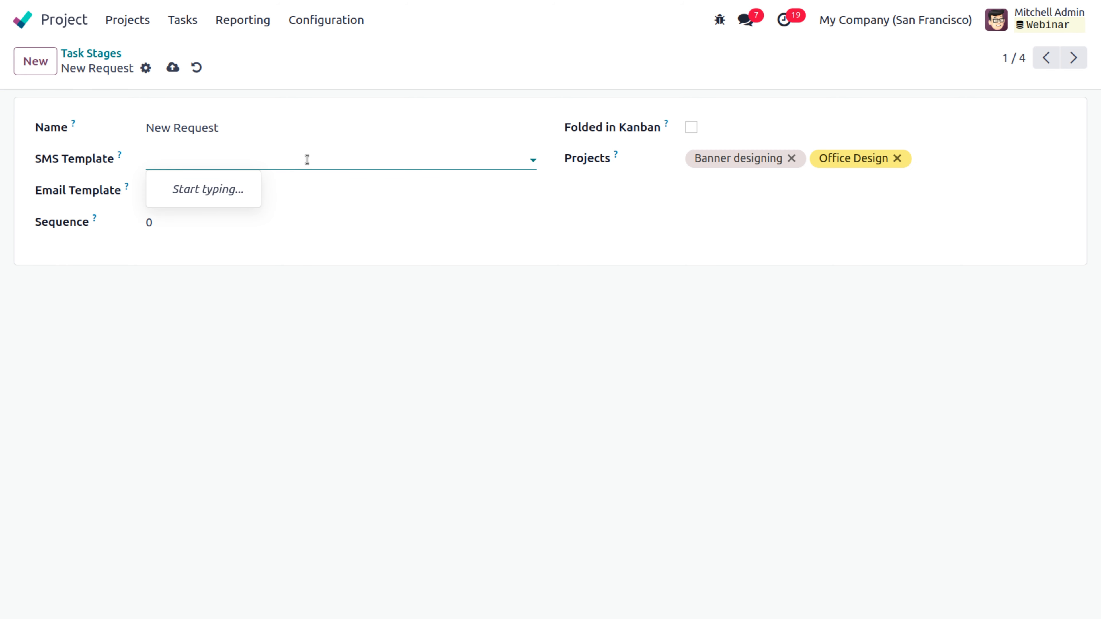
pyautogui.click(299, 191)
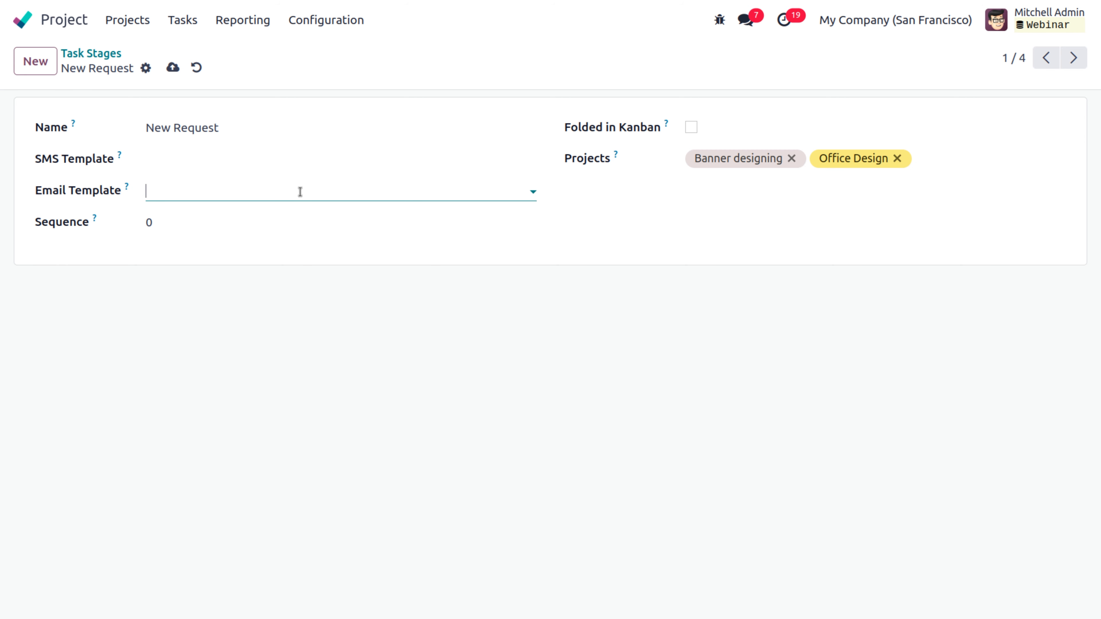
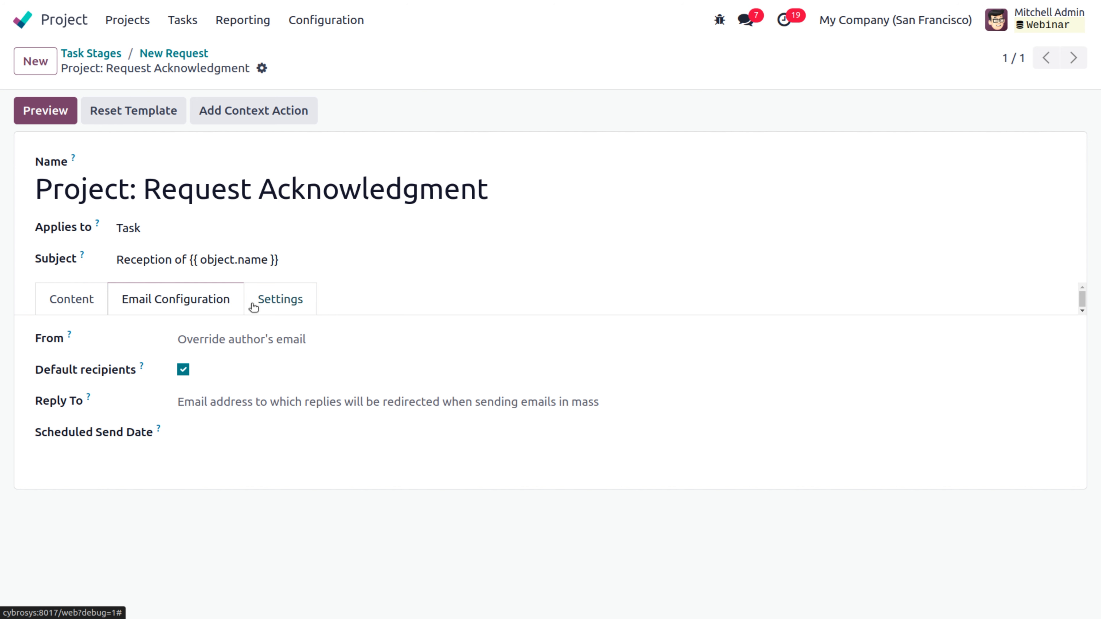
# Step: Review the Request Acknowledgment template's Settings fields, opening Dynamic Reports but leaving it empty
pyautogui.click(305, 306)
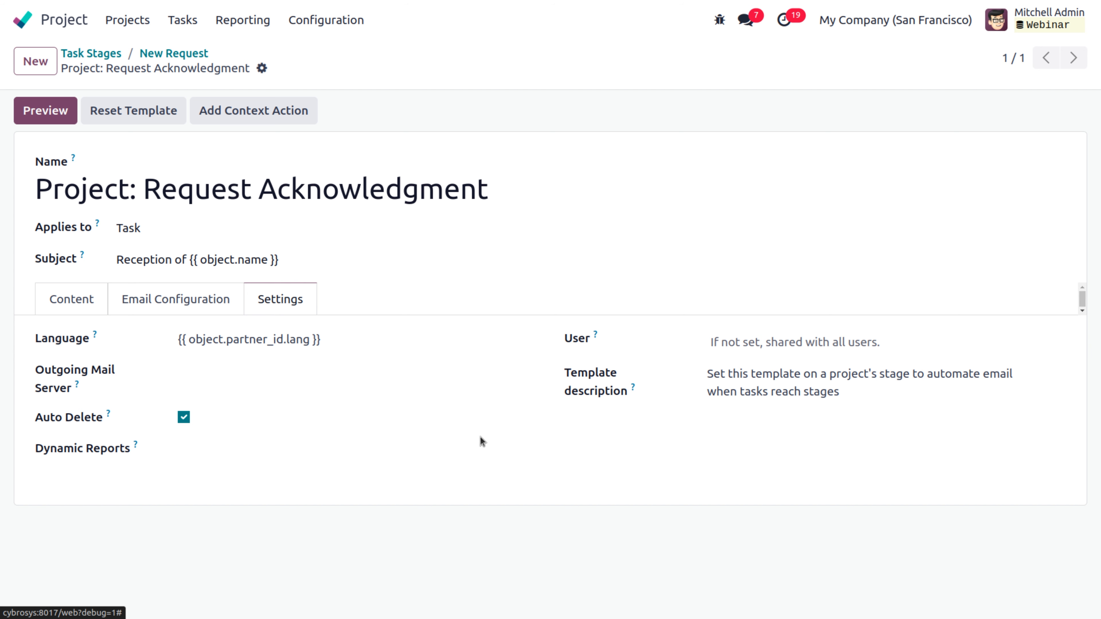
pyautogui.moveTo(135, 447)
pyautogui.click(220, 448)
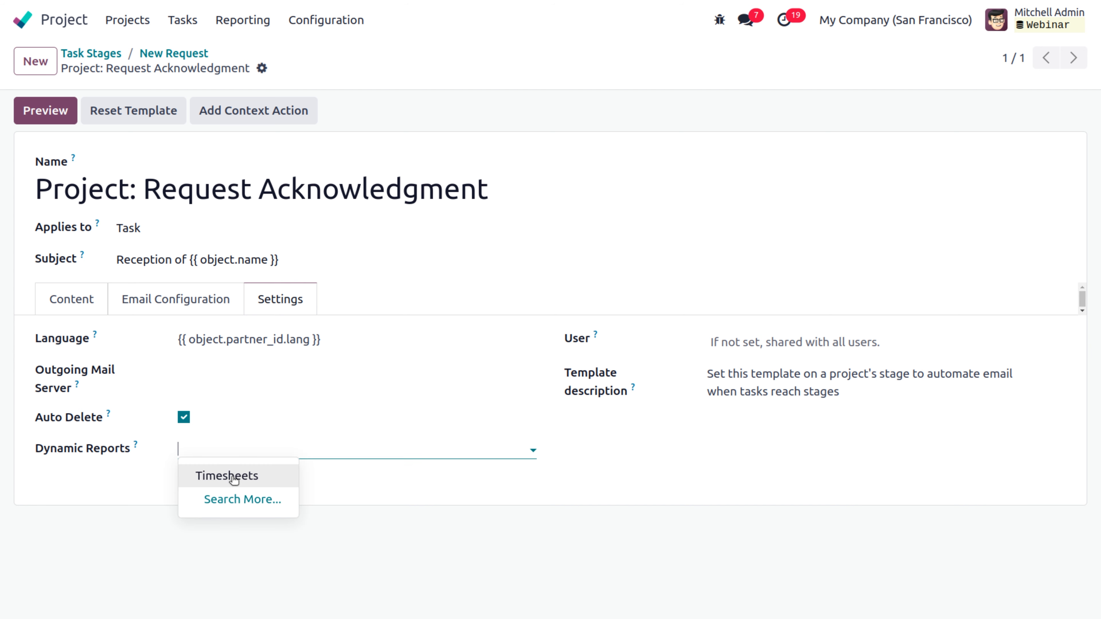
pyautogui.click(333, 477)
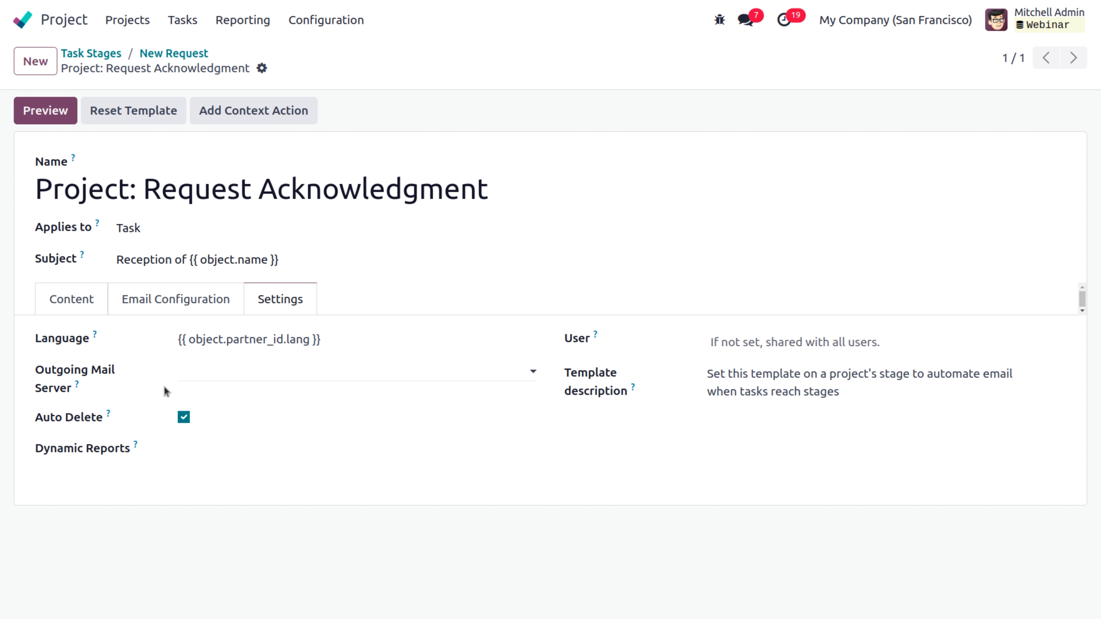
# Step: Go back to Task Stages and view the Design stage's full form
pyautogui.click(196, 56)
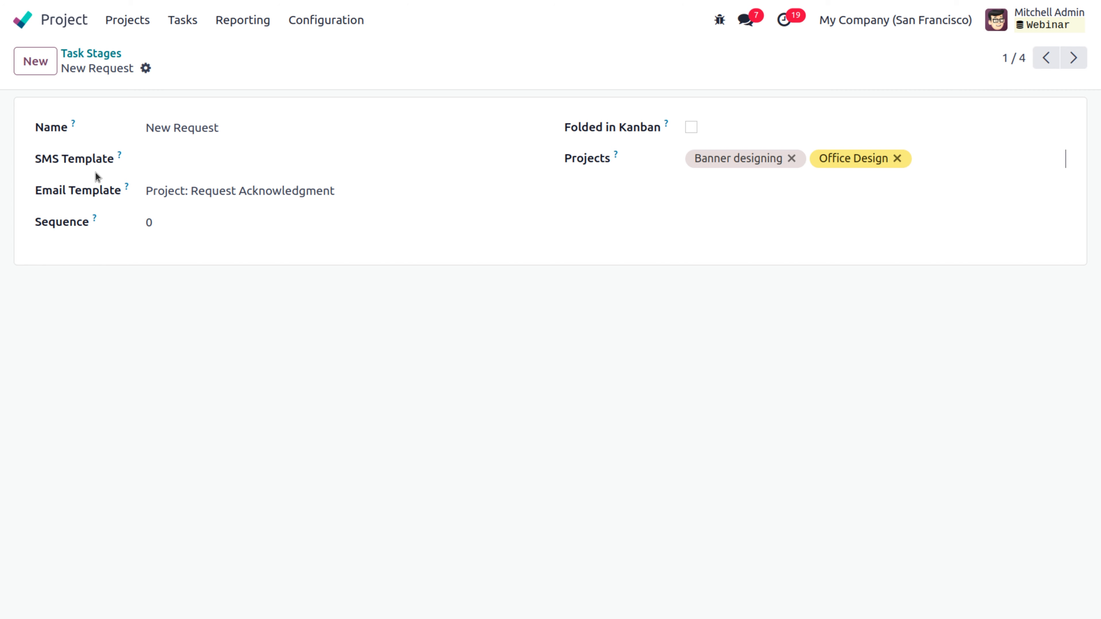
pyautogui.click(87, 53)
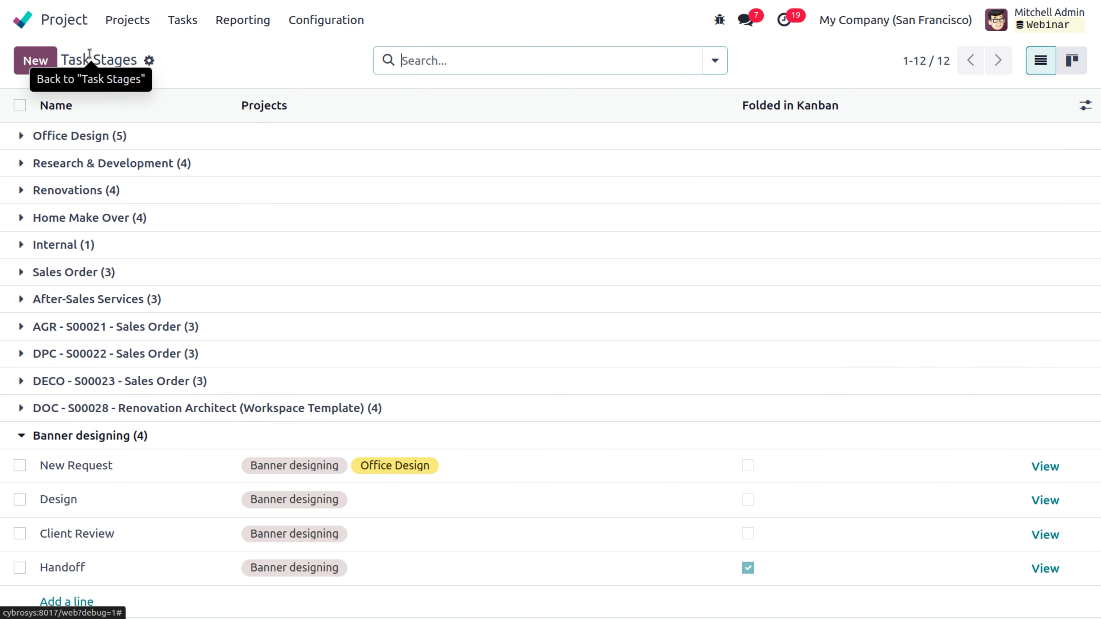
pyautogui.click(87, 510)
pyautogui.click(1045, 500)
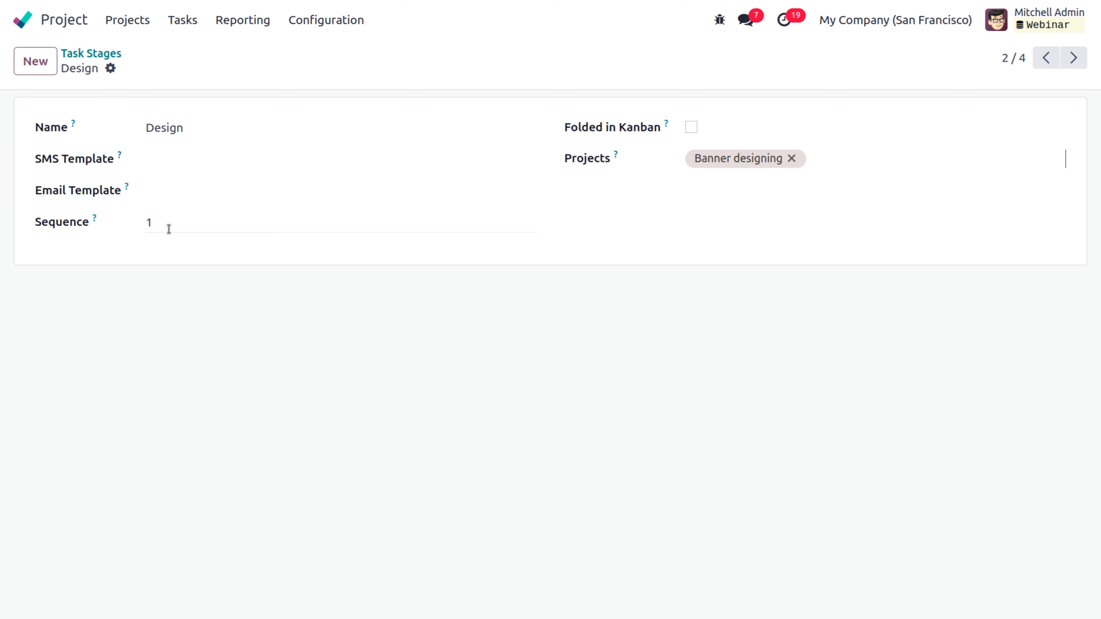
pyautogui.click(114, 58)
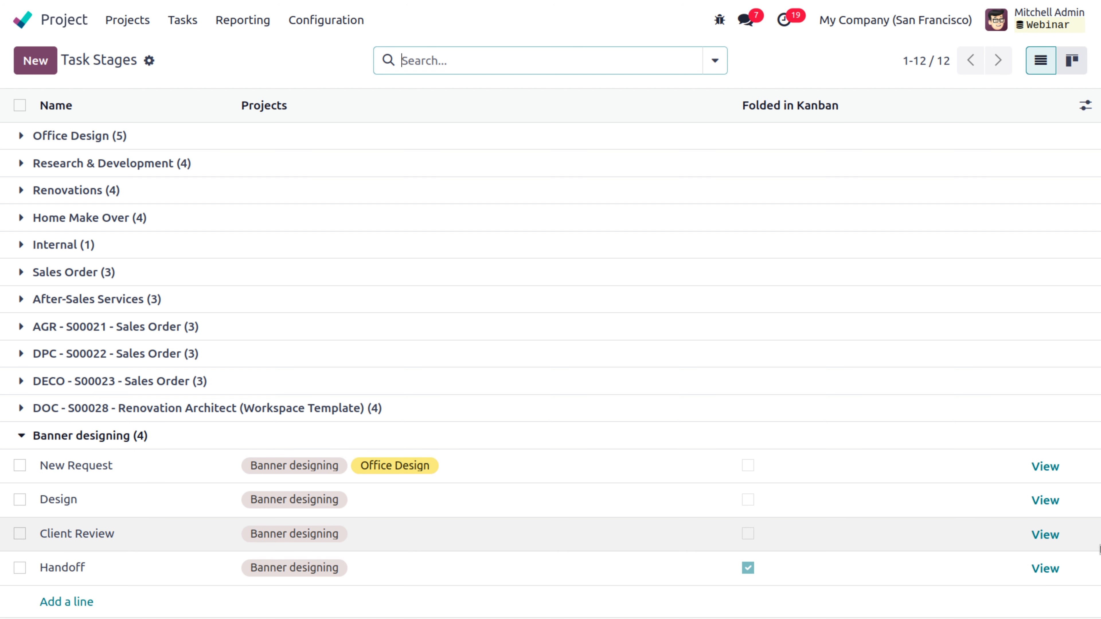
# Step: Open the Handoff stage form and look at its email template choices
pyautogui.click(1041, 569)
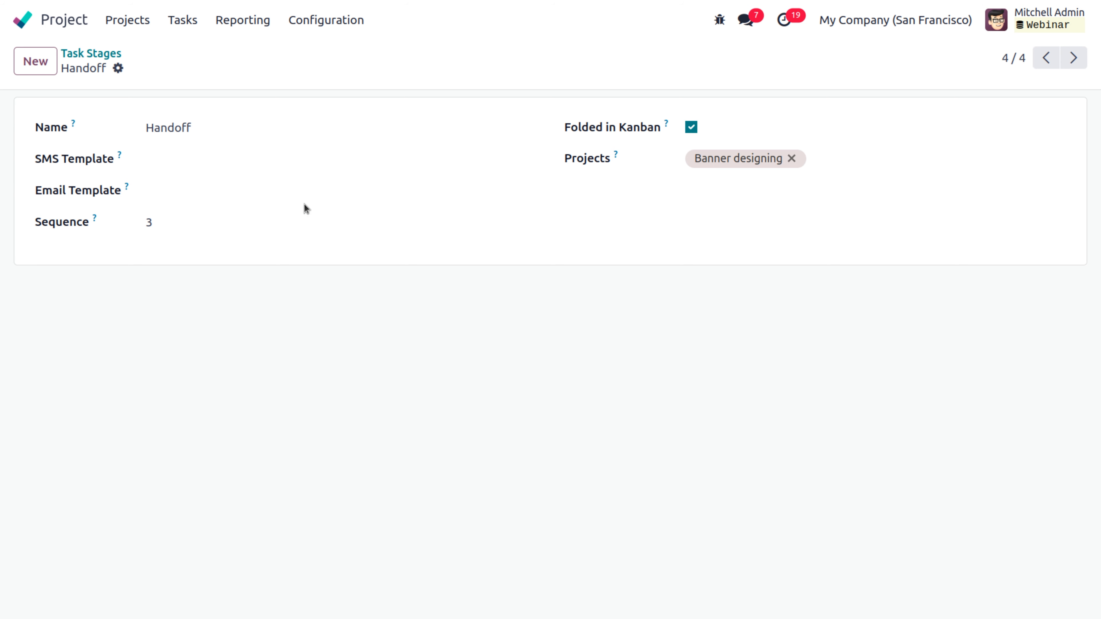
pyautogui.click(278, 192)
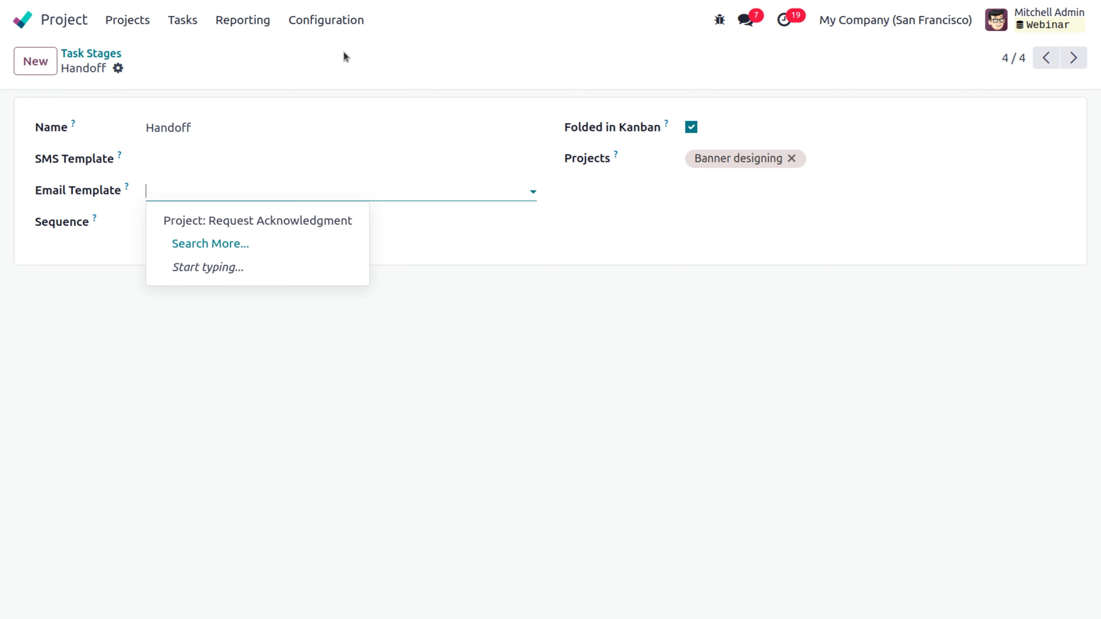
pyautogui.click(334, 22)
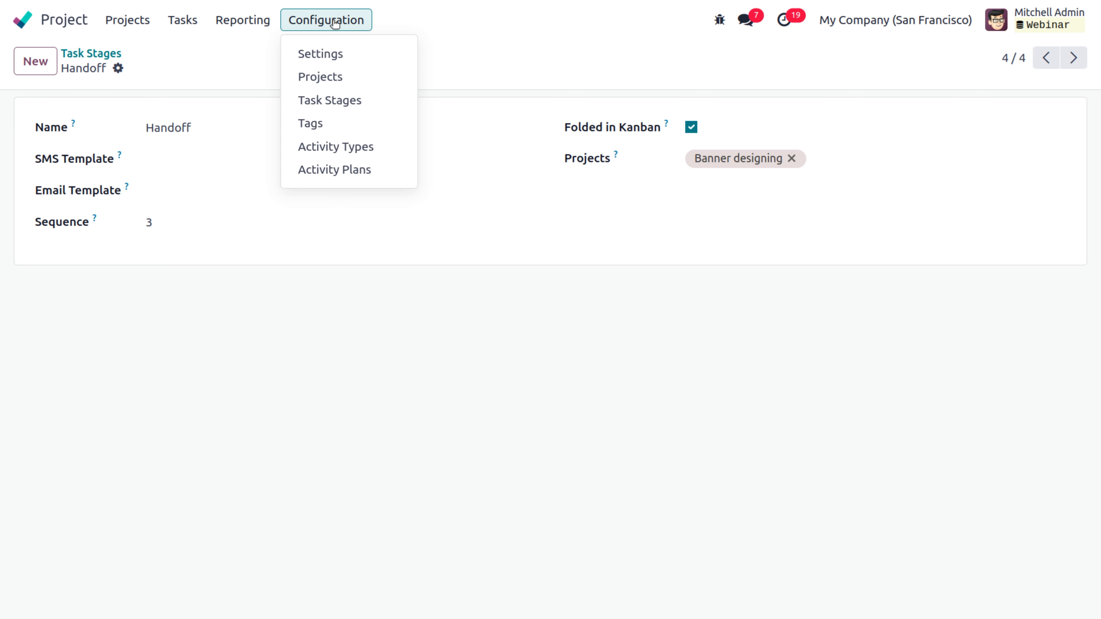
# Step: Enable Customer Ratings in Project settings, save, and return to the Task Stages list
pyautogui.click(331, 51)
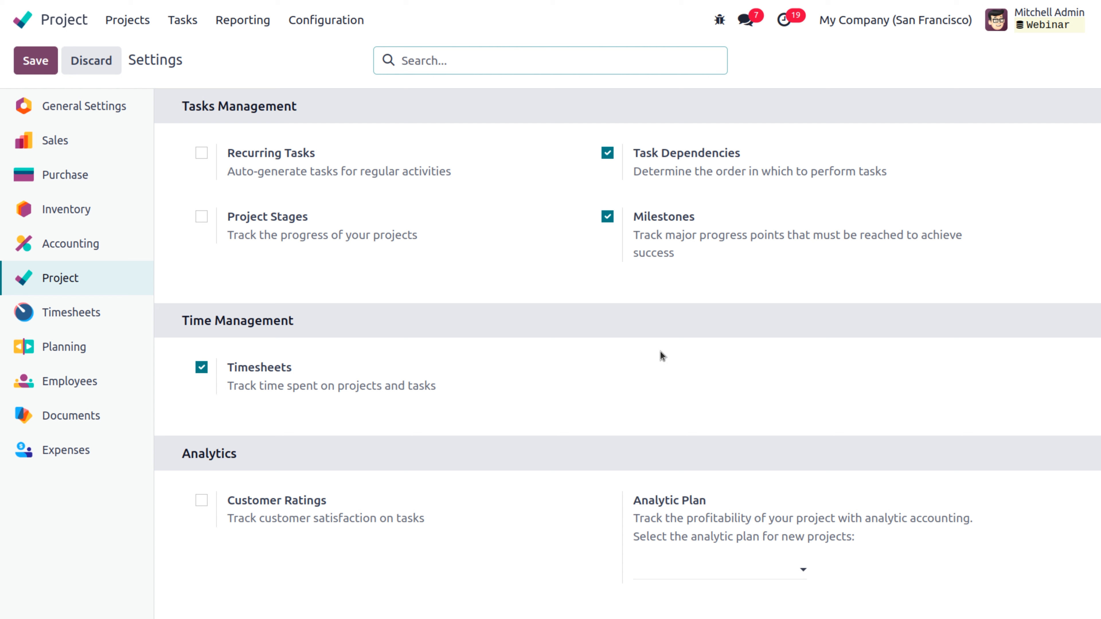
pyautogui.click(202, 500)
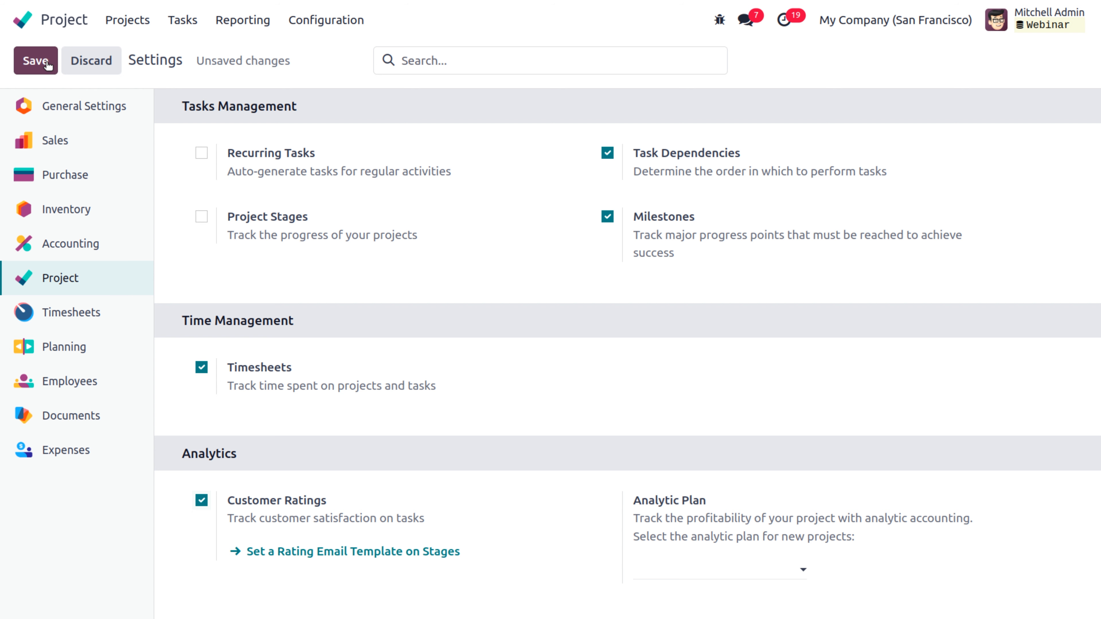
pyautogui.click(36, 61)
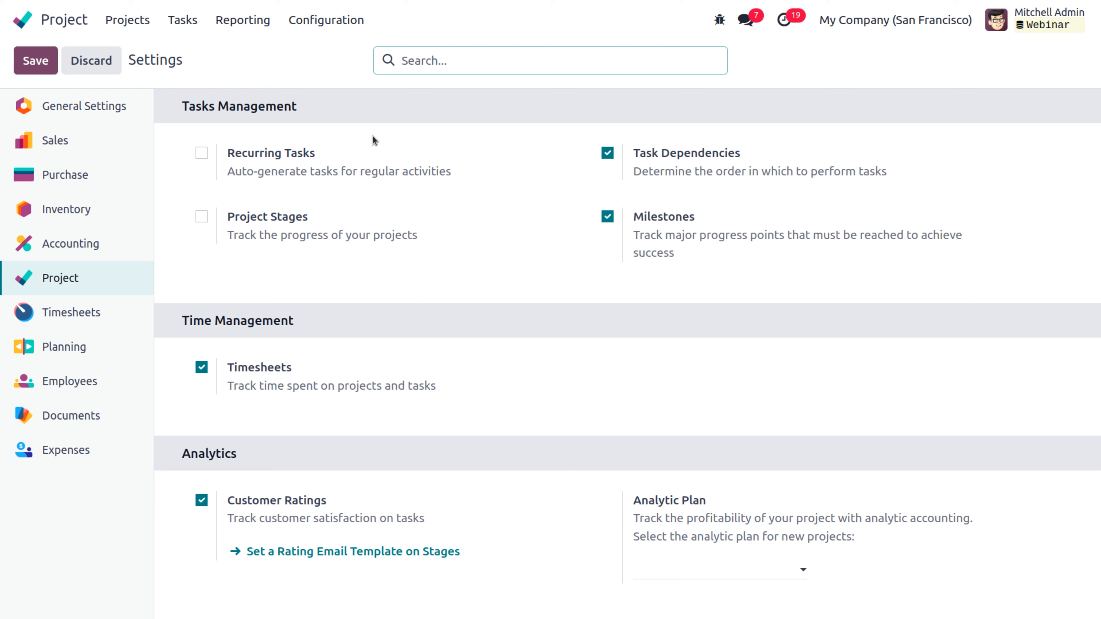
pyautogui.click(325, 16)
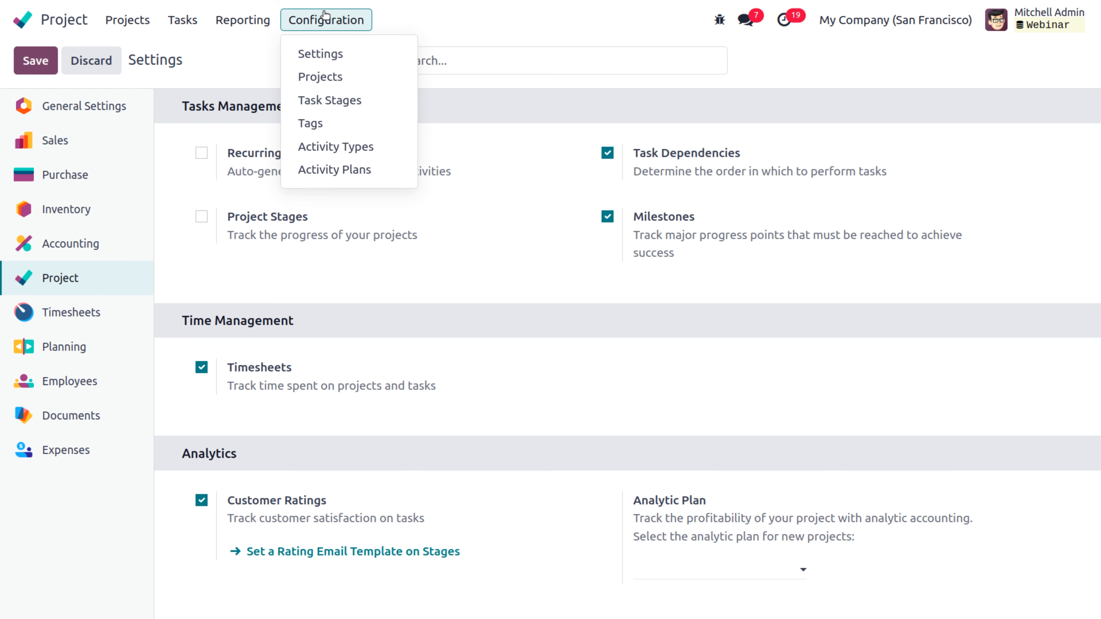
pyautogui.click(342, 103)
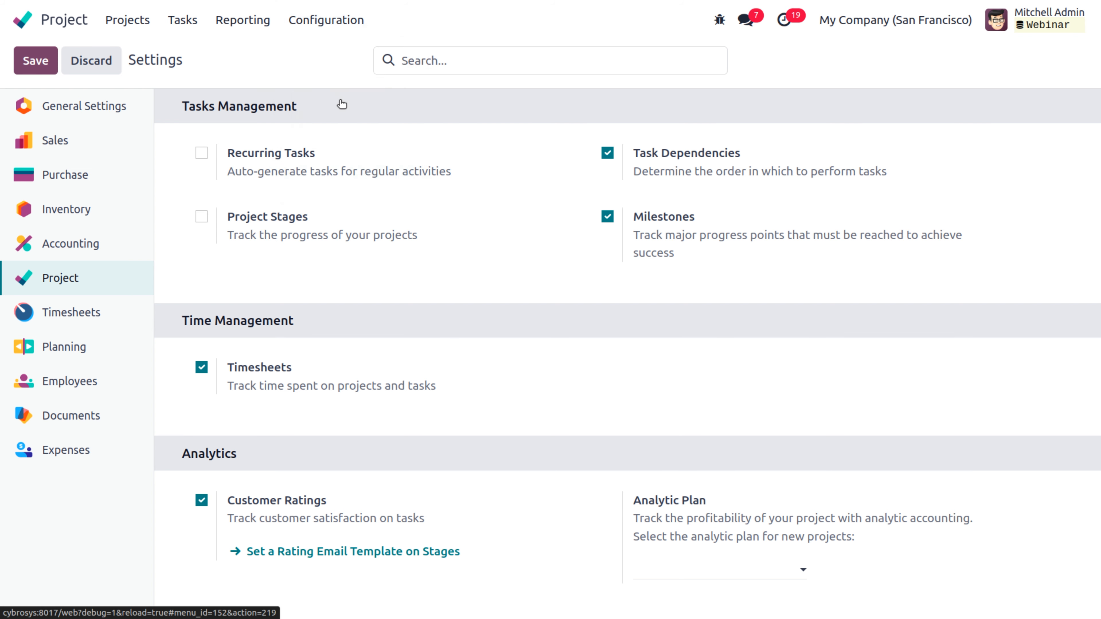
# Step: Set Handoff's Rating Email Template to Project: Task Rating Request and review that template
pyautogui.click(570, 440)
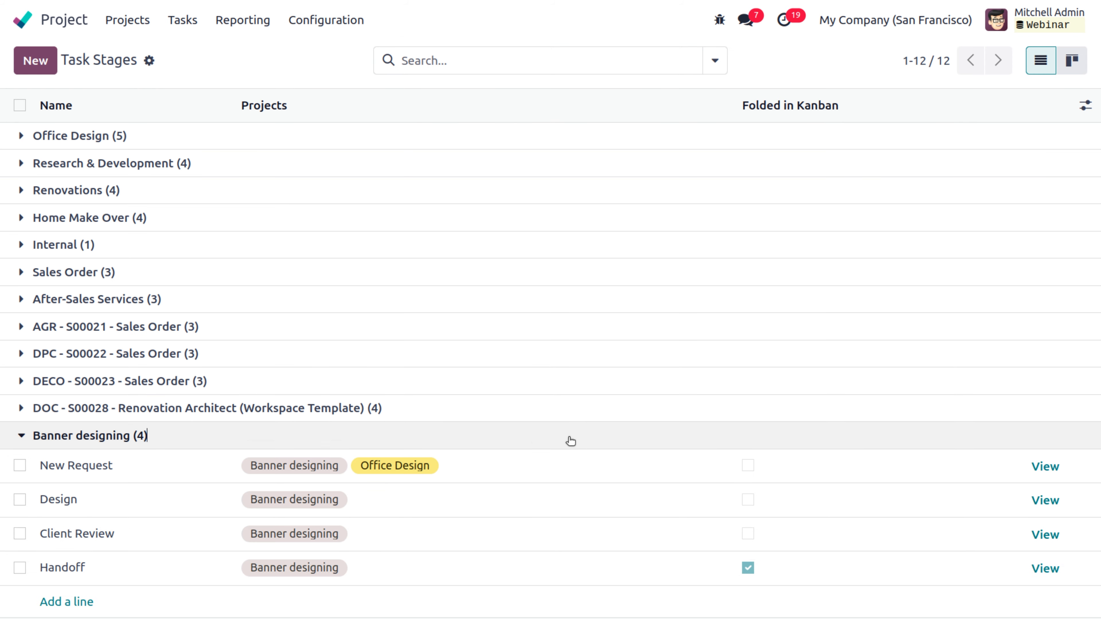
pyautogui.click(1048, 577)
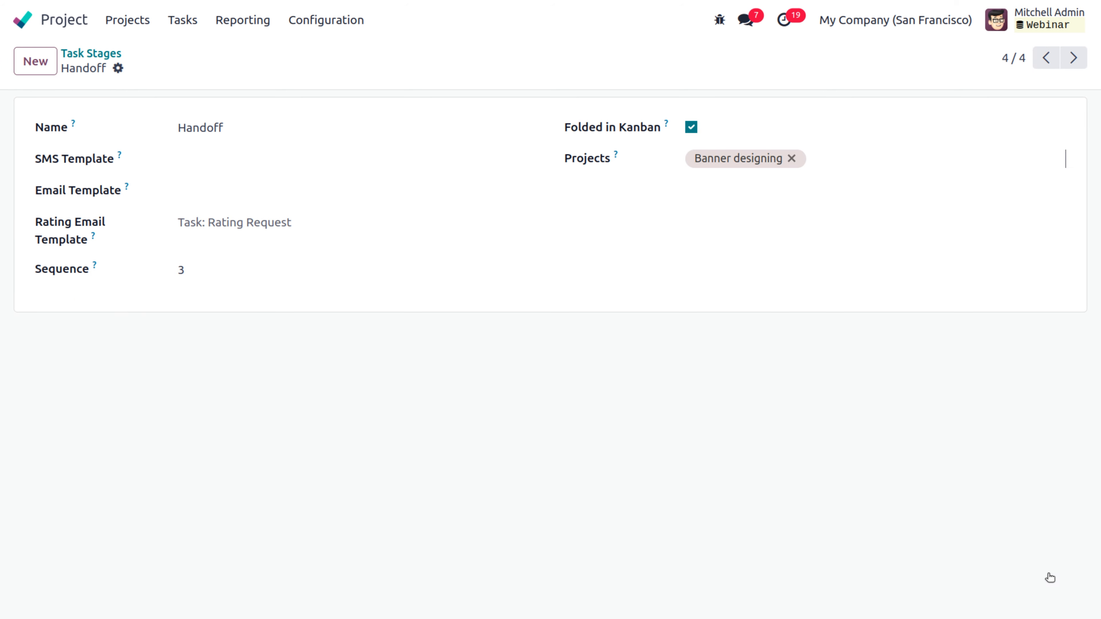
pyautogui.click(303, 227)
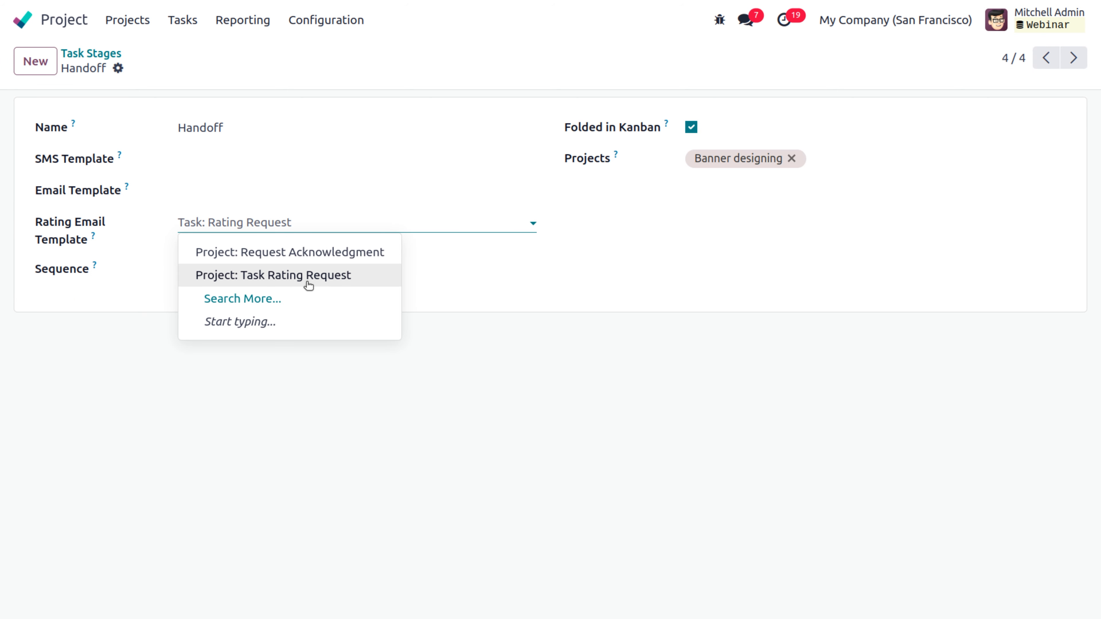
pyautogui.click(310, 282)
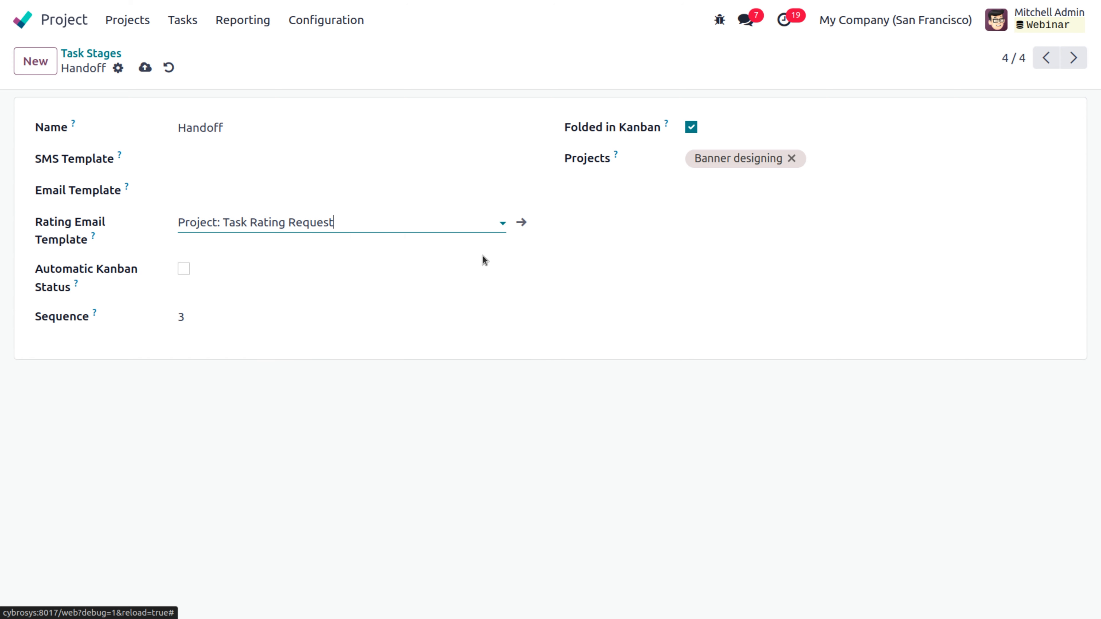
pyautogui.click(519, 222)
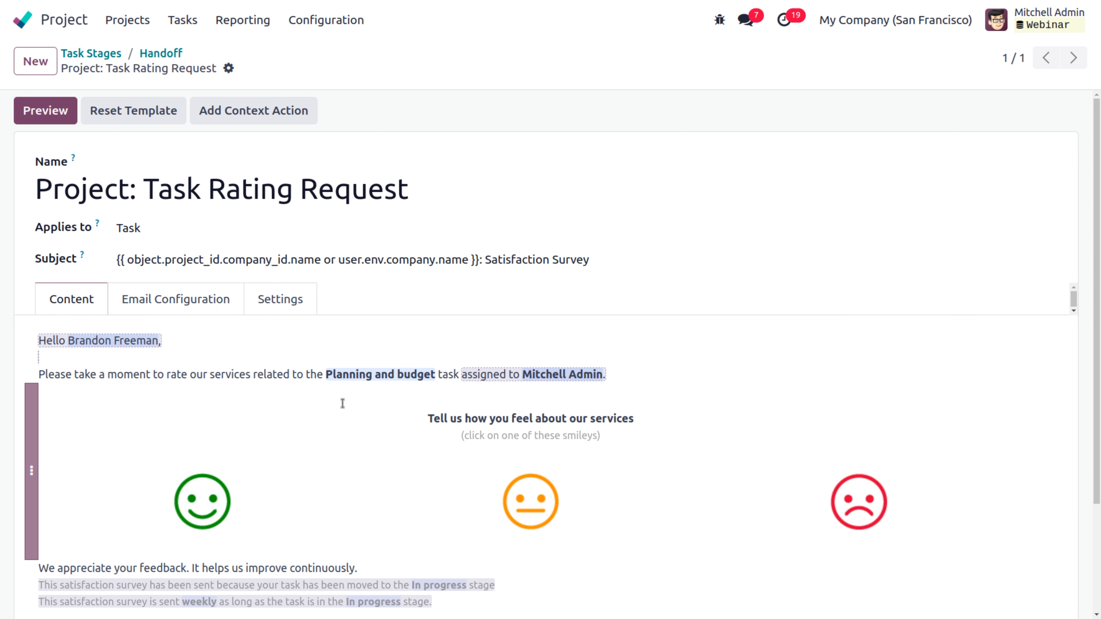
pyautogui.moveTo(1098, 221); pyautogui.dragTo(1098, 288)
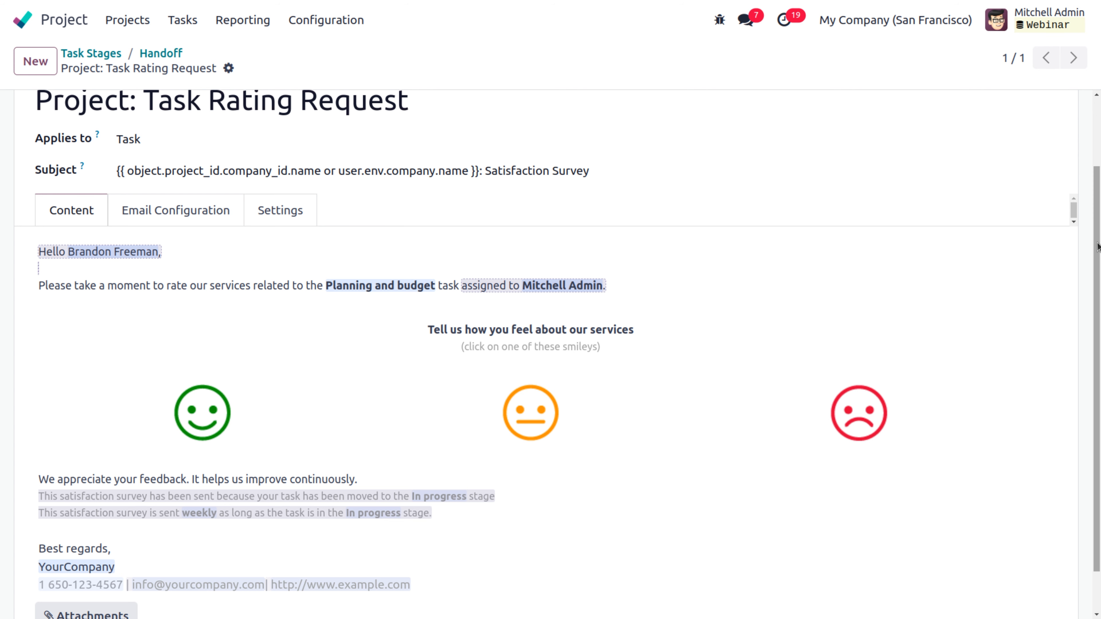
pyautogui.moveTo(1098, 248); pyautogui.dragTo(1098, 290)
pyautogui.scroll(3, 1098, 286)
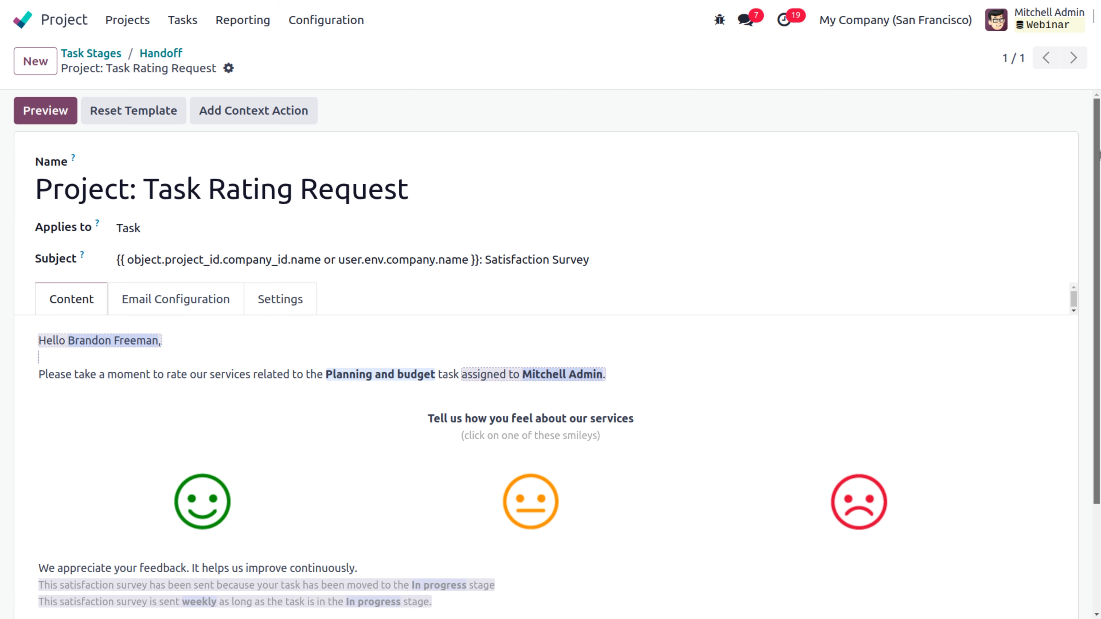
# Step: Enable Automatic Kanban Status on the Handoff stage and save it
pyautogui.click(161, 54)
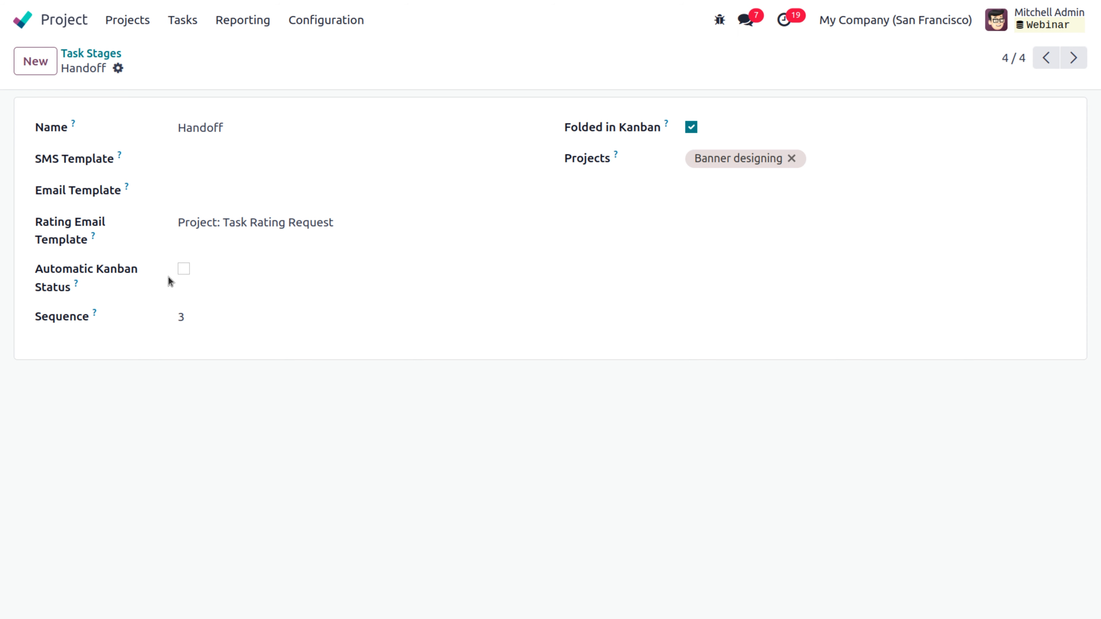
pyautogui.click(185, 269)
pyautogui.click(147, 69)
# Step: Go to the Projects overview and check the AGR project's rating smiley
pyautogui.click(141, 28)
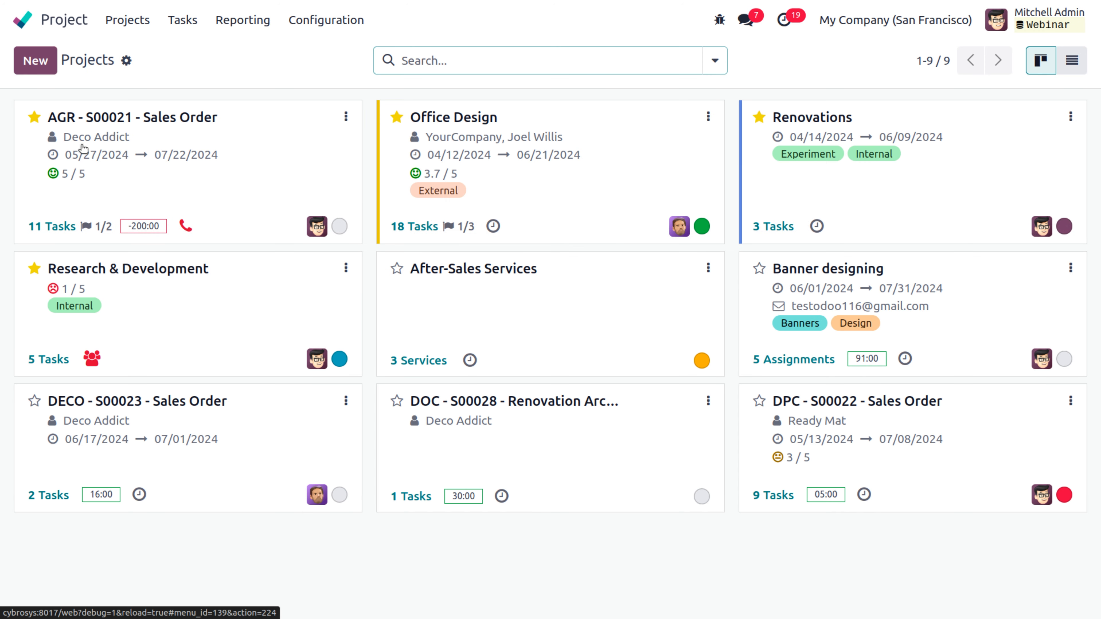
pyautogui.moveTo(54, 177)
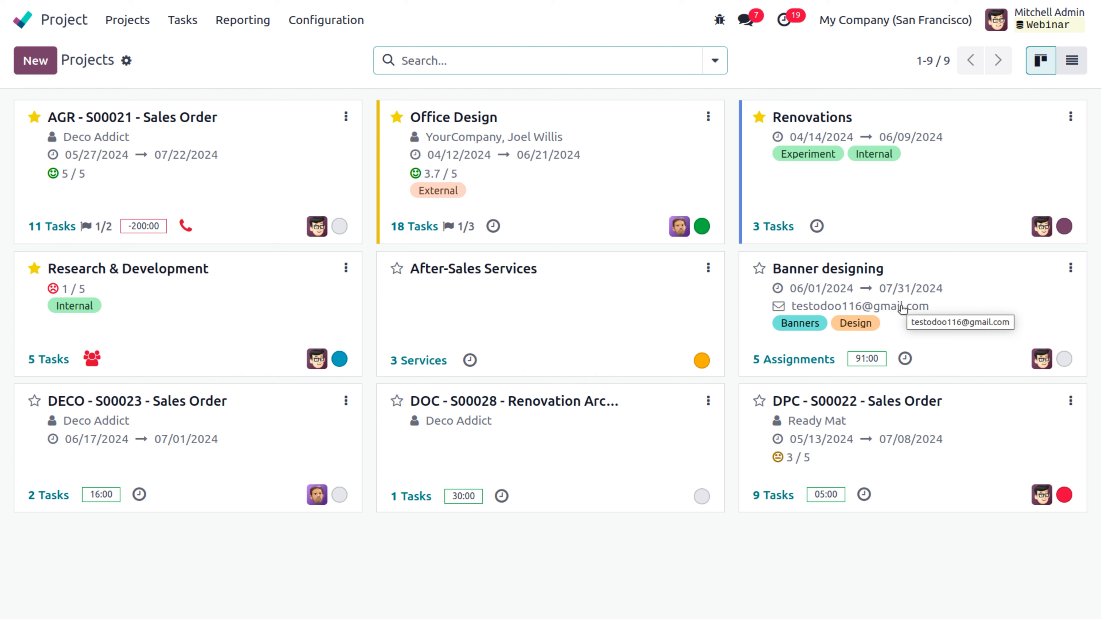
# Step: Open the Settings app and go to Technical > Incoming Mail Servers
pyautogui.click(29, 25)
pyautogui.write('sett')
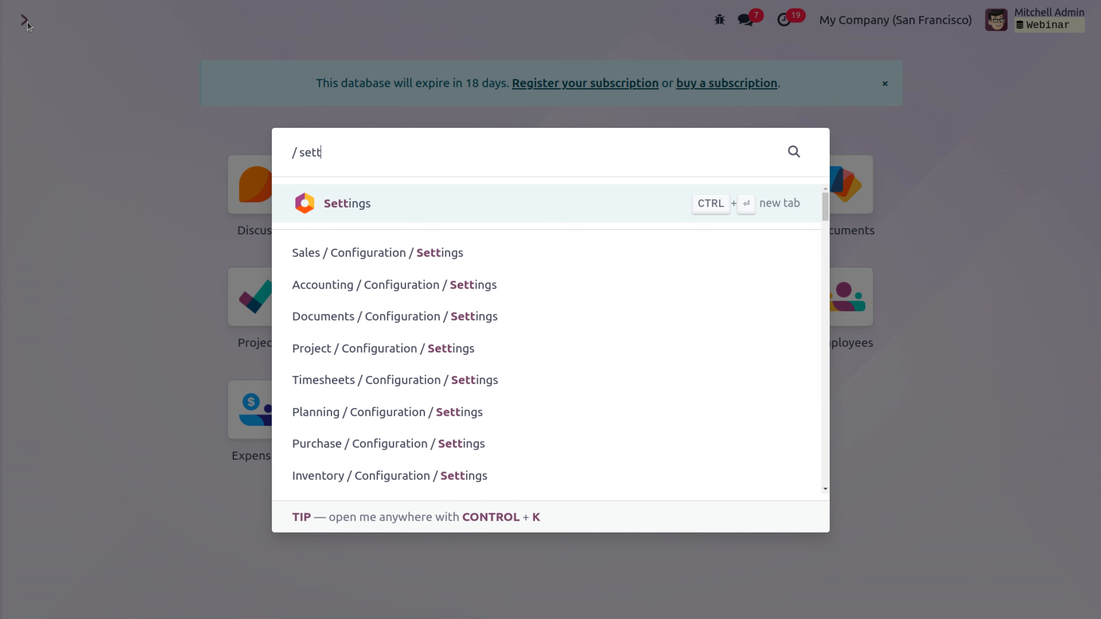
pyautogui.click(374, 211)
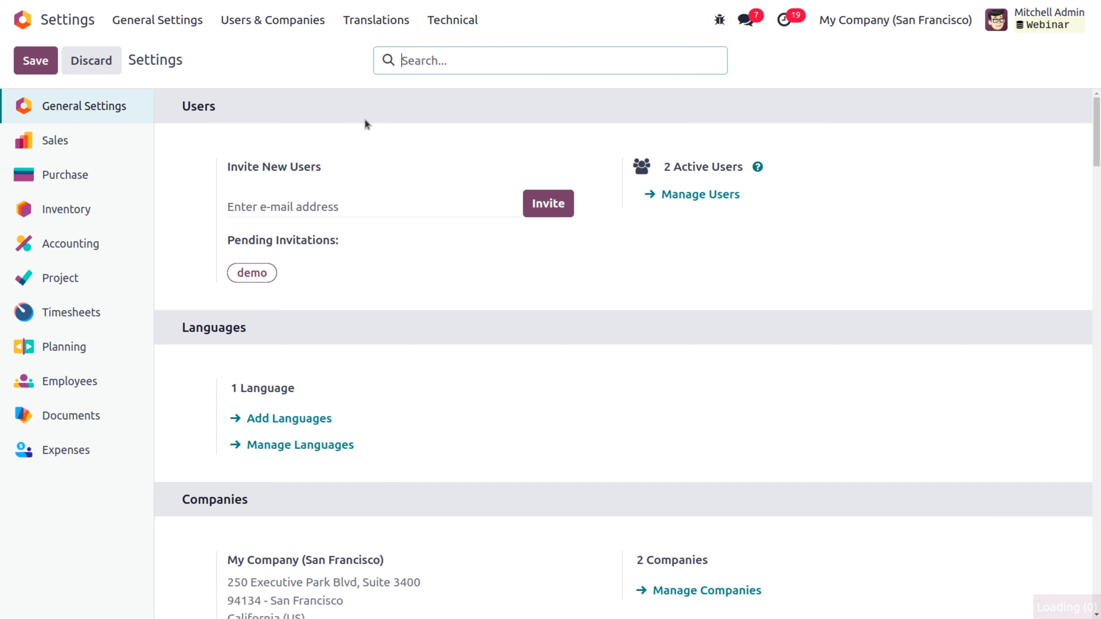
pyautogui.click(454, 25)
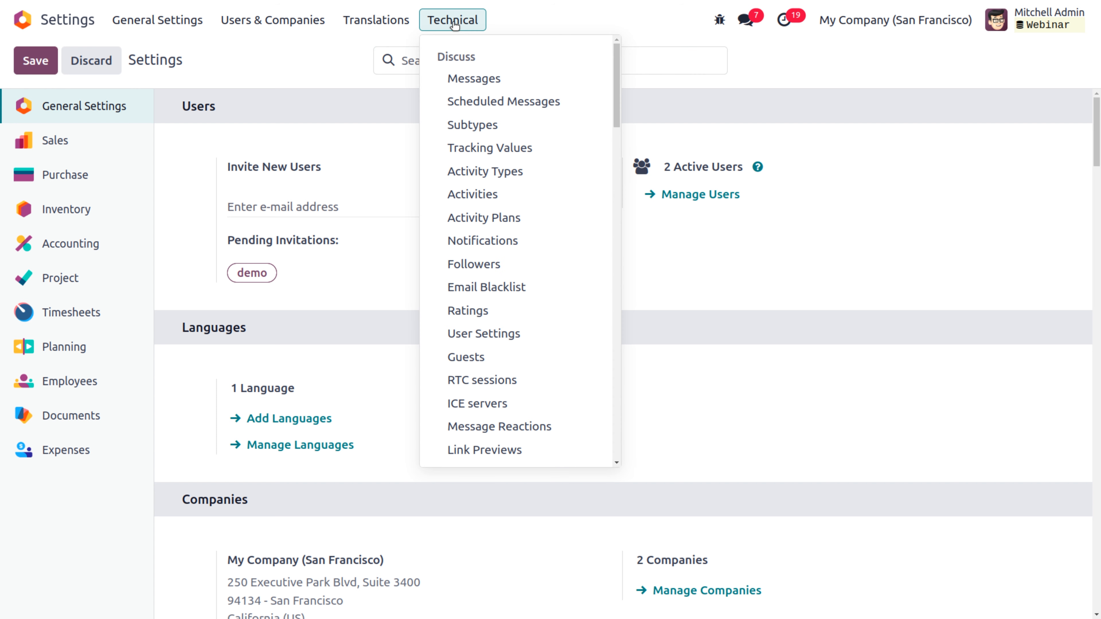
pyautogui.scroll(-5, 486, 342)
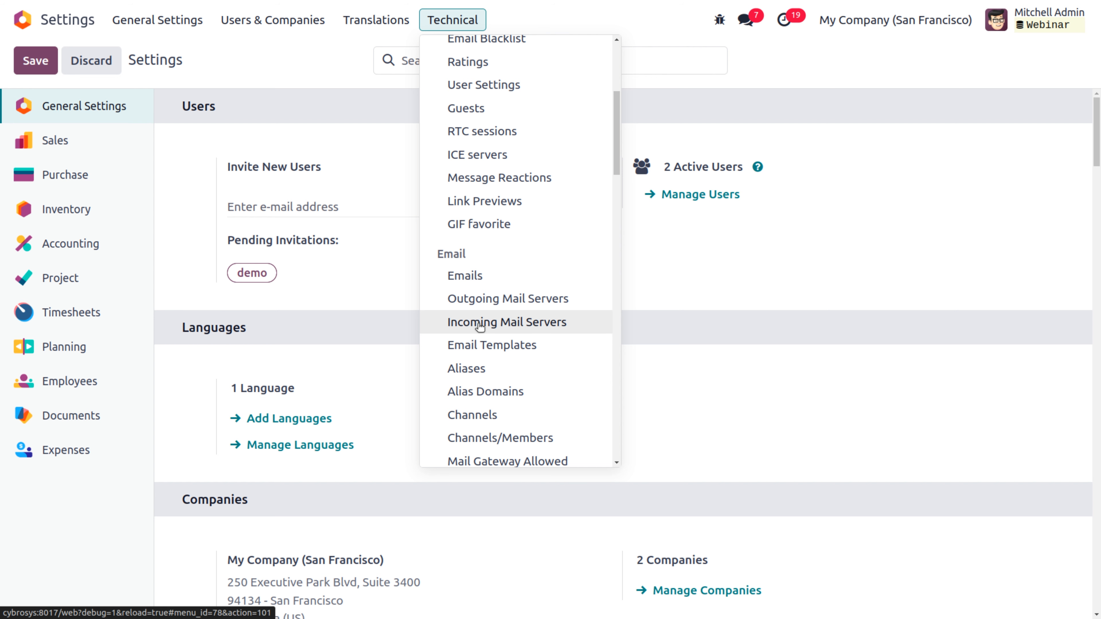
pyautogui.click(480, 326)
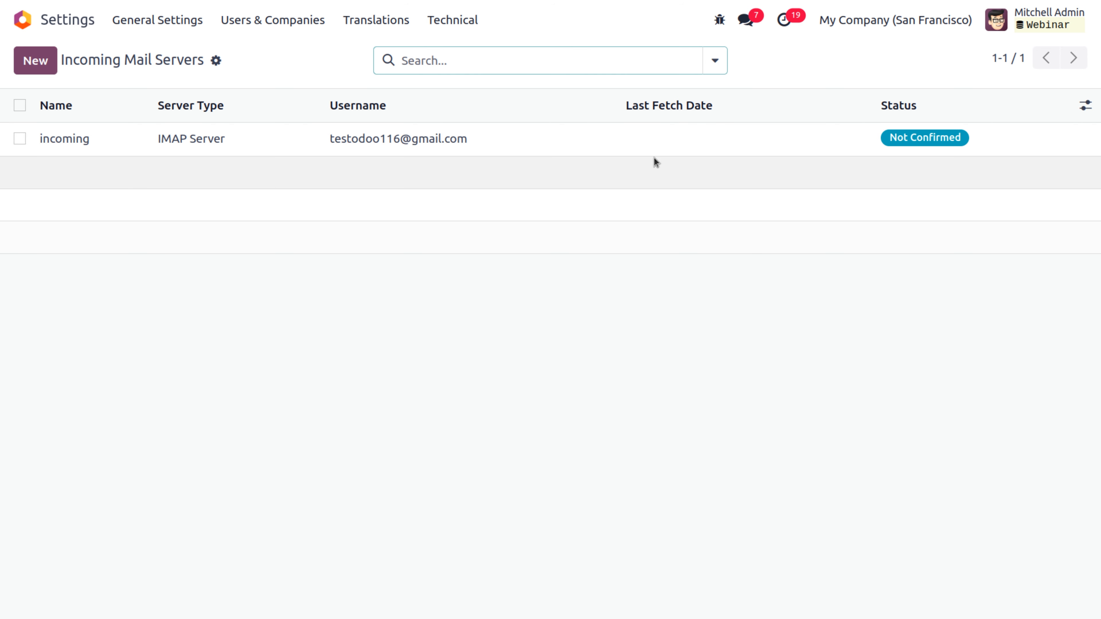
# Step: Confirm the incoming IMAP server with Test & Confirm, keeping its record type as Task
pyautogui.click(600, 137)
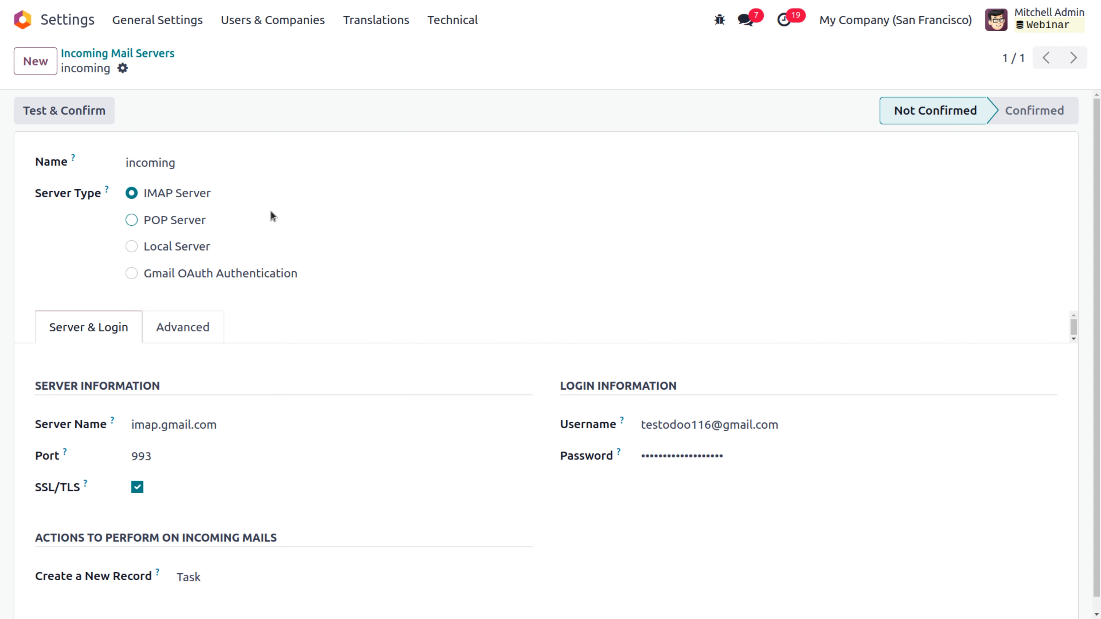
pyautogui.scroll(-1, 271, 211)
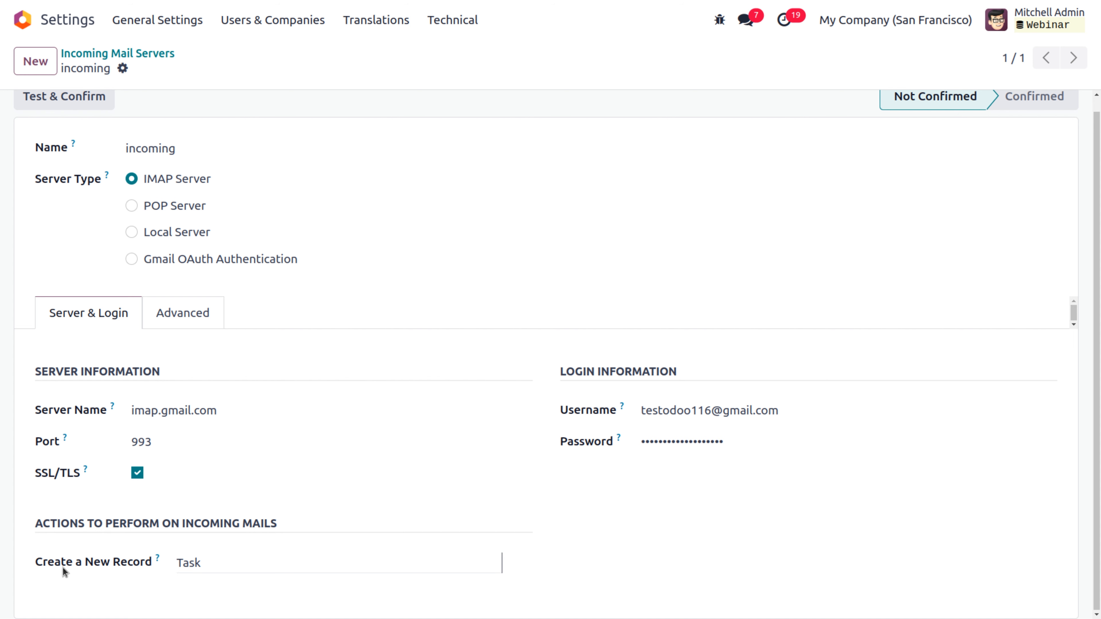
pyautogui.click(212, 562)
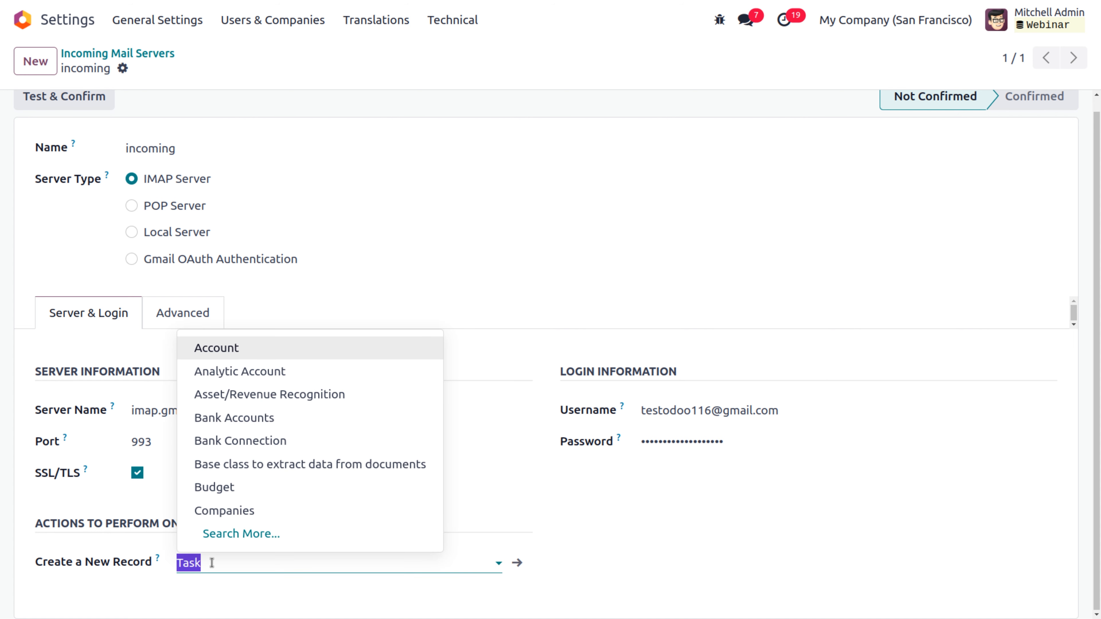
pyautogui.click(212, 562)
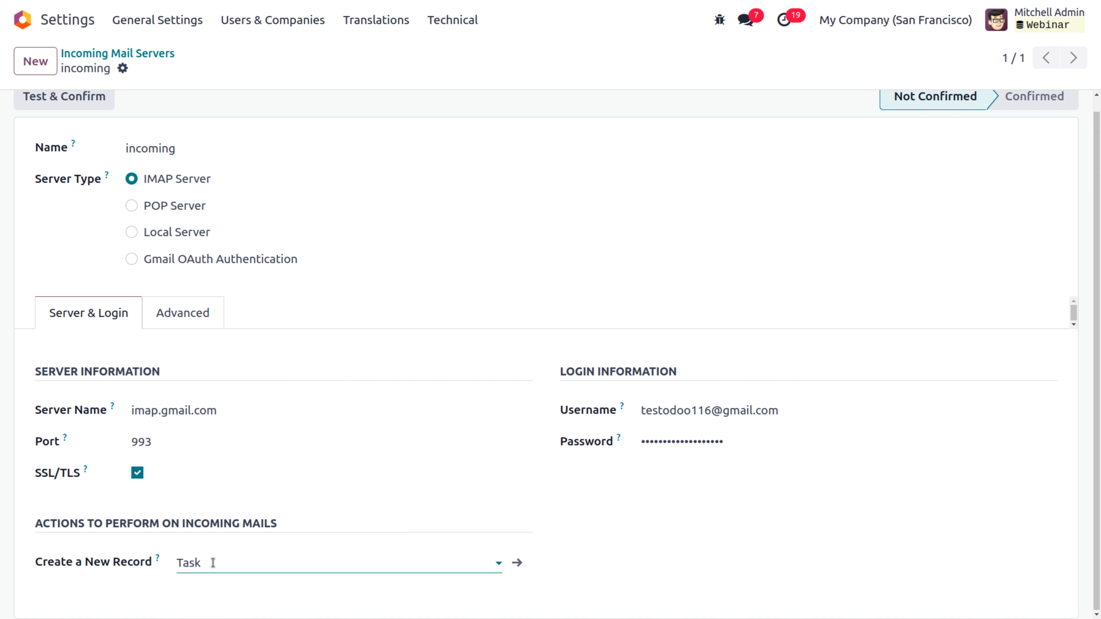
pyautogui.click(246, 71)
pyautogui.scroll(1, 265, 217)
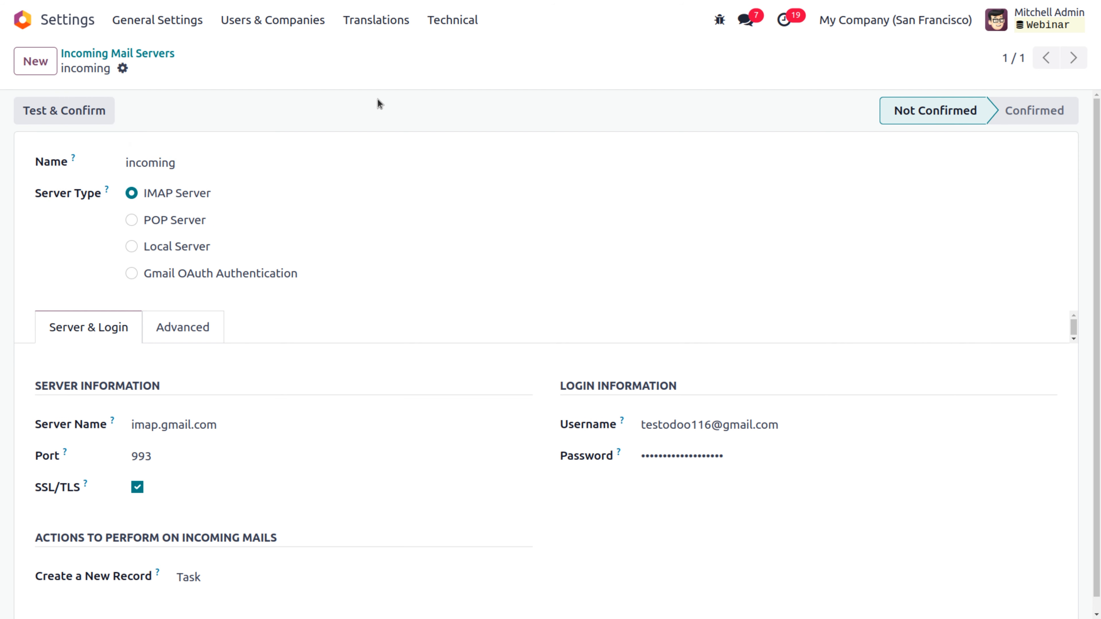
pyautogui.click(66, 111)
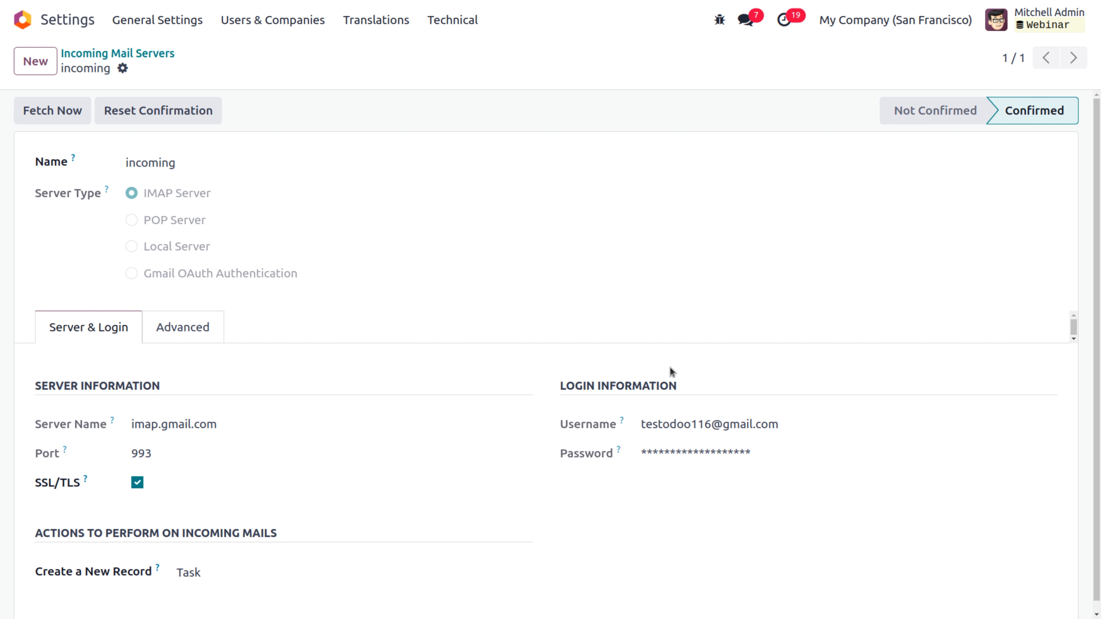
pyautogui.moveTo(1022, 118)
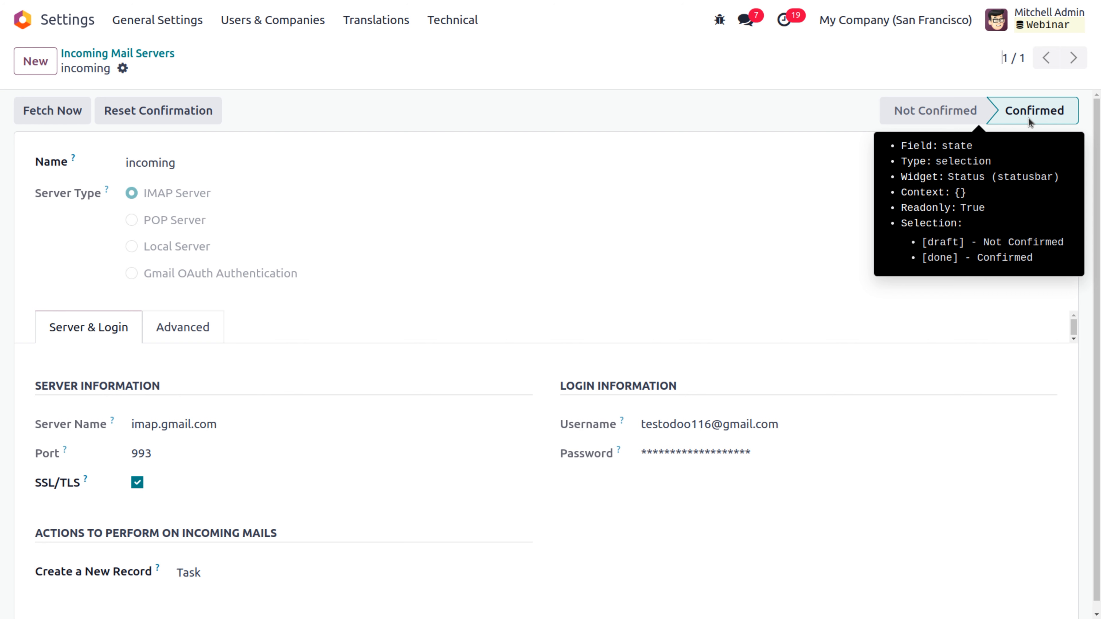
# Step: Go to Technical > Outgoing Mail Servers
pyautogui.click(455, 28)
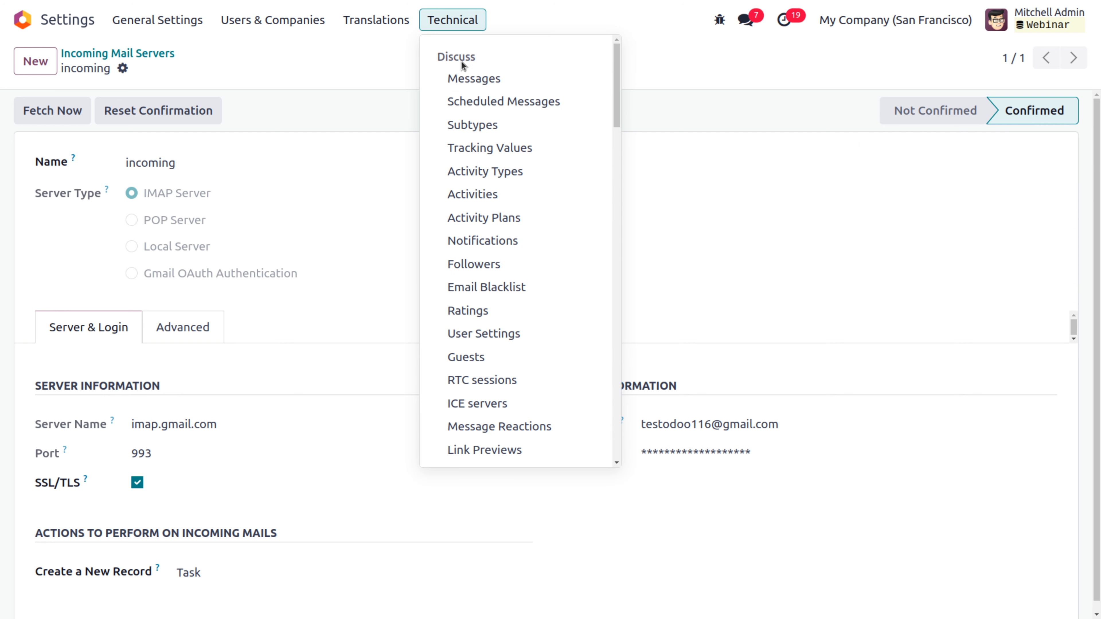
pyautogui.scroll(-6, 559, 260)
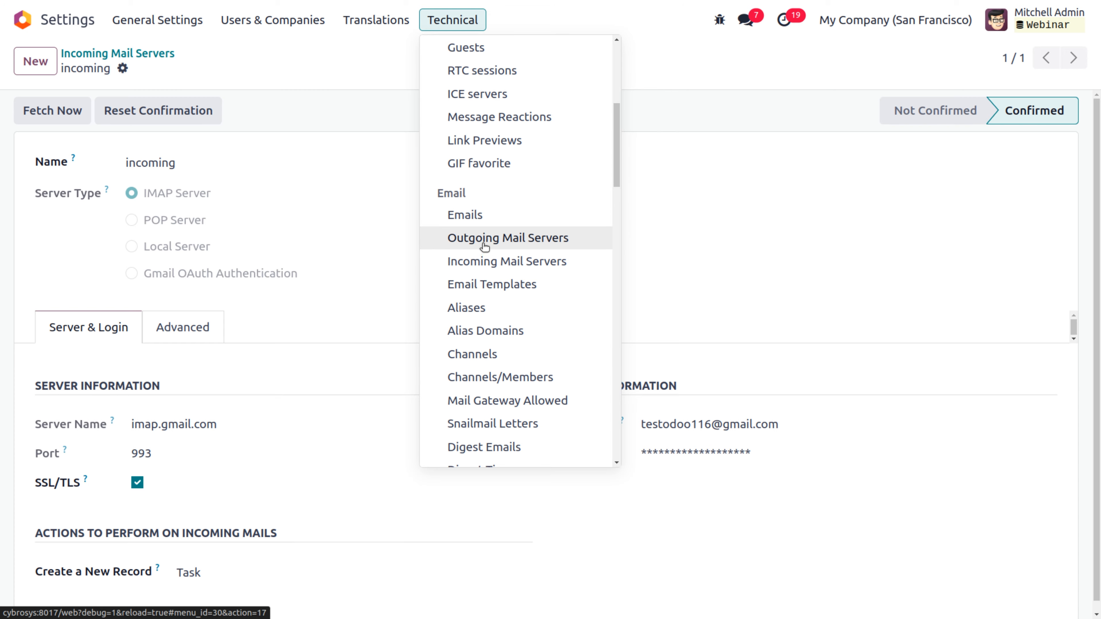
pyautogui.click(484, 247)
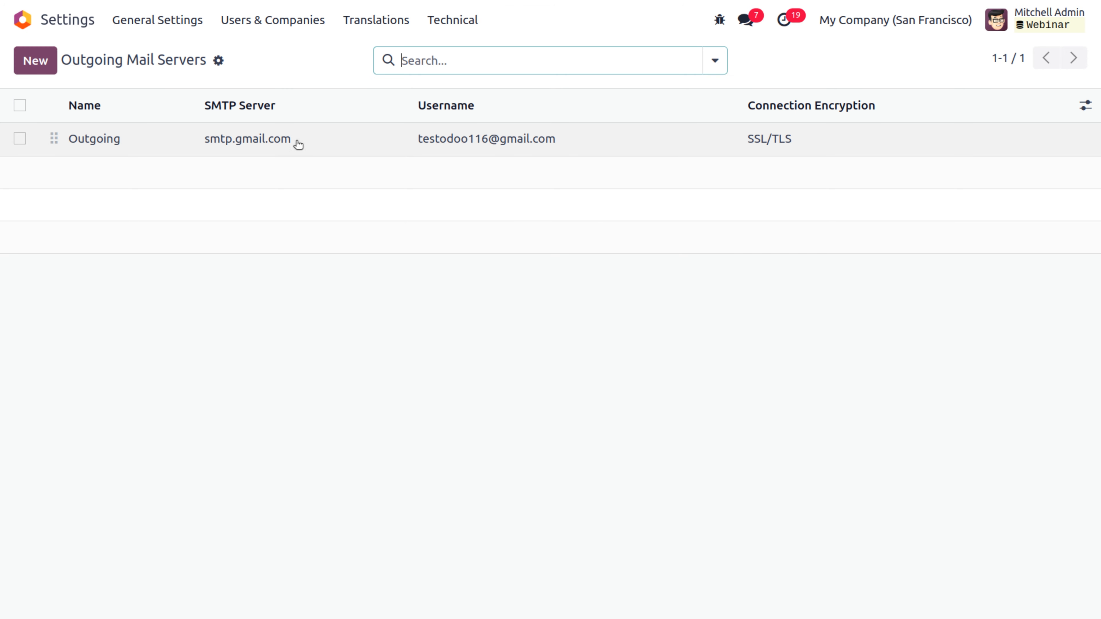
# Step: Open the Outgoing smtp.gmail.com server and run its connection test
pyautogui.click(268, 137)
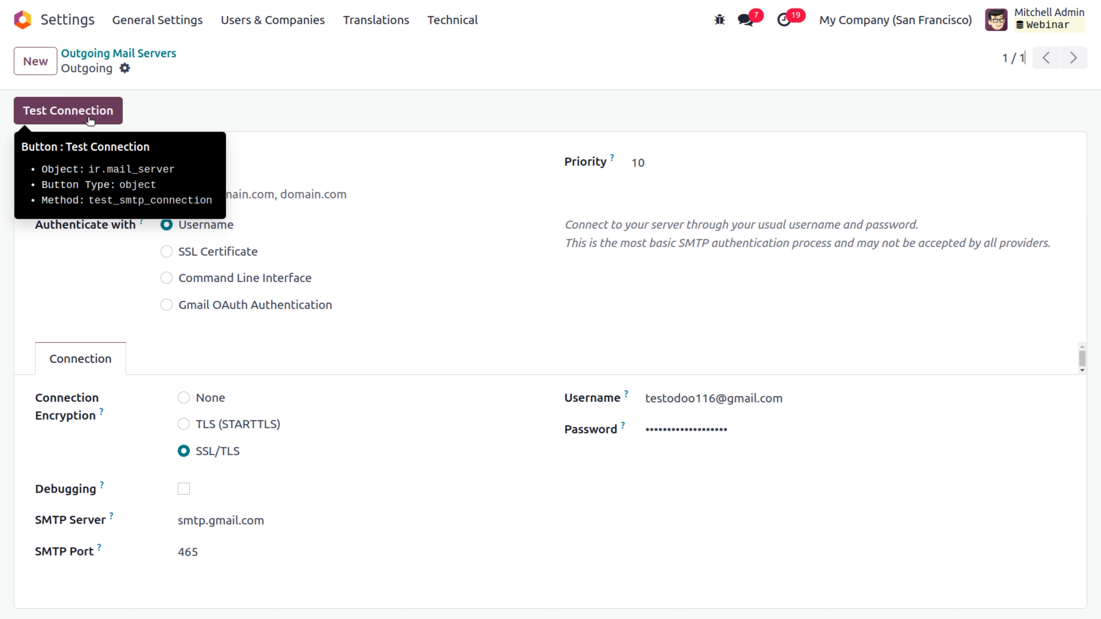
pyautogui.click(81, 112)
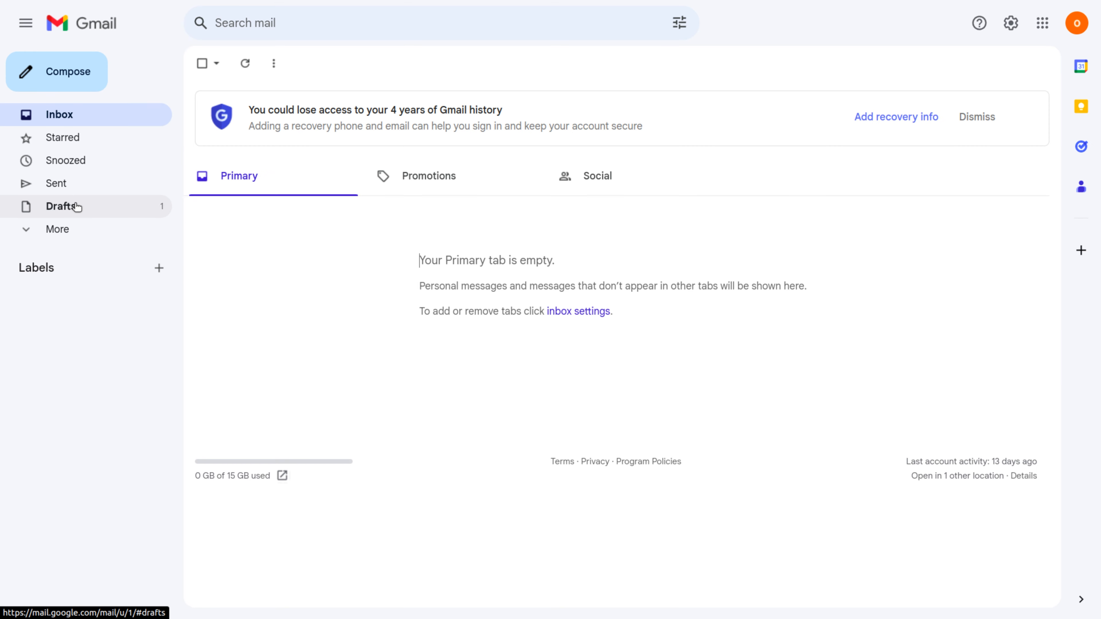
# Step: Send the Reference Documents draft with its banner attachments to the Odoo test mailbox
pyautogui.click(77, 207)
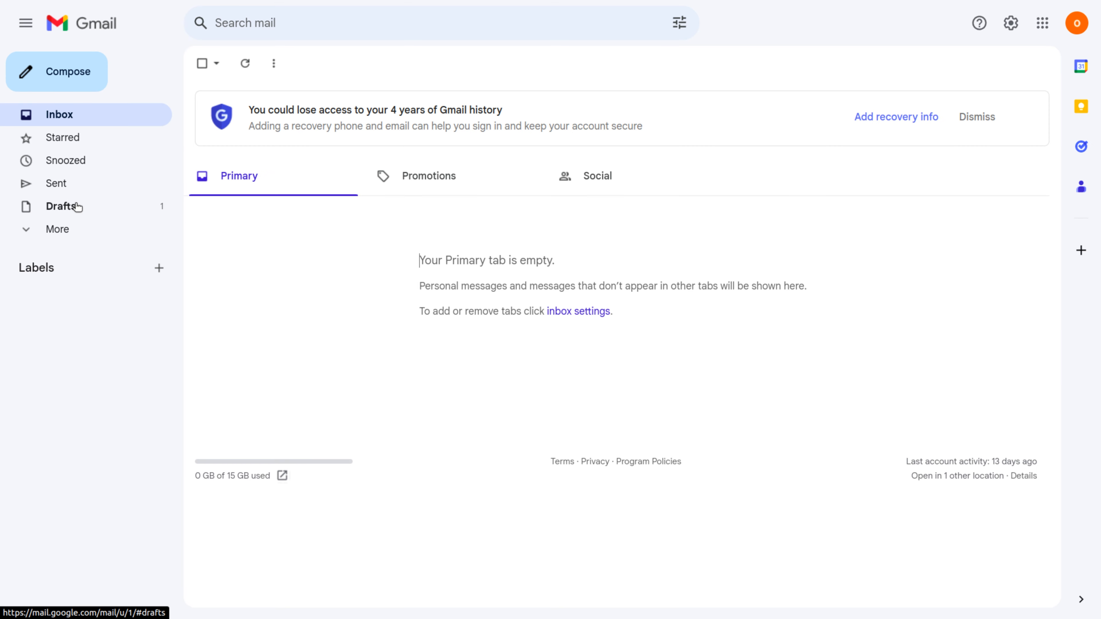
pyautogui.click(420, 135)
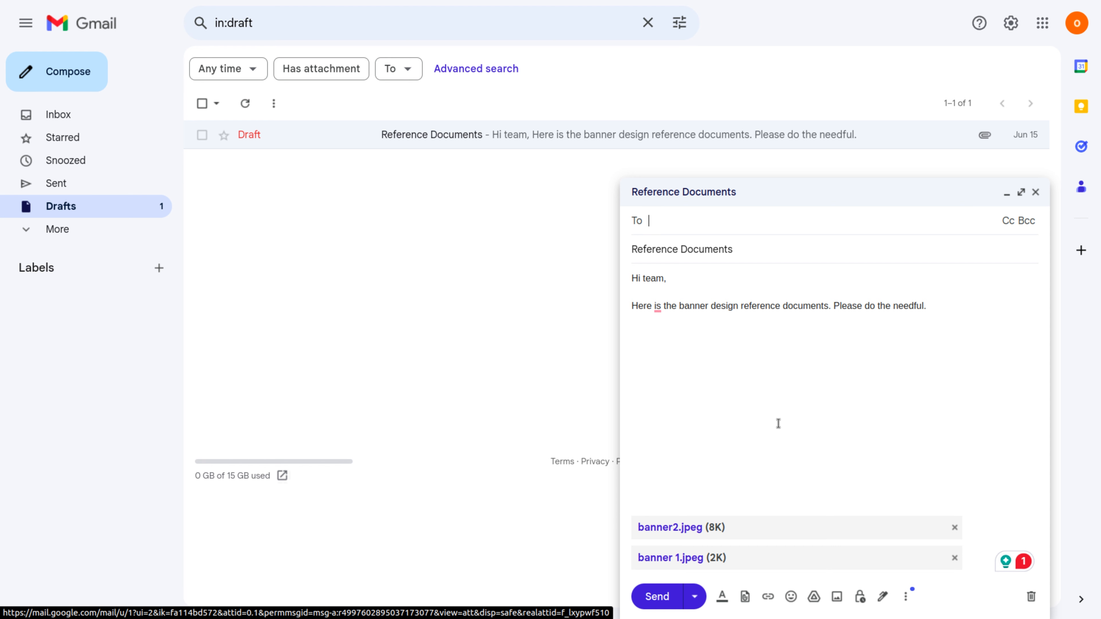
pyautogui.write('test')
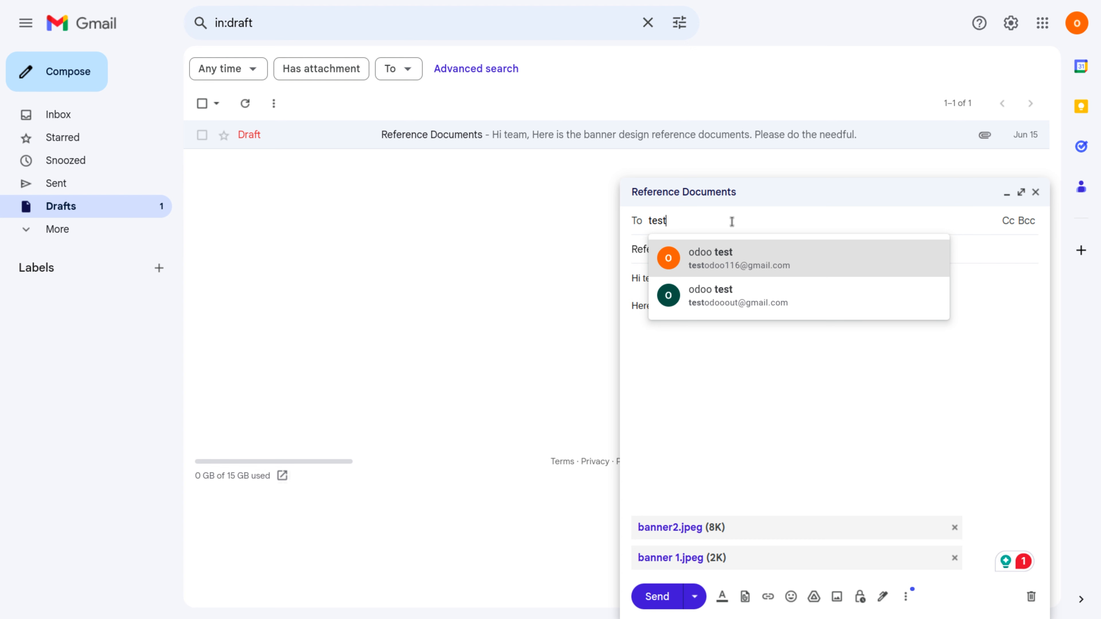
pyautogui.write('odoo')
pyautogui.click(788, 265)
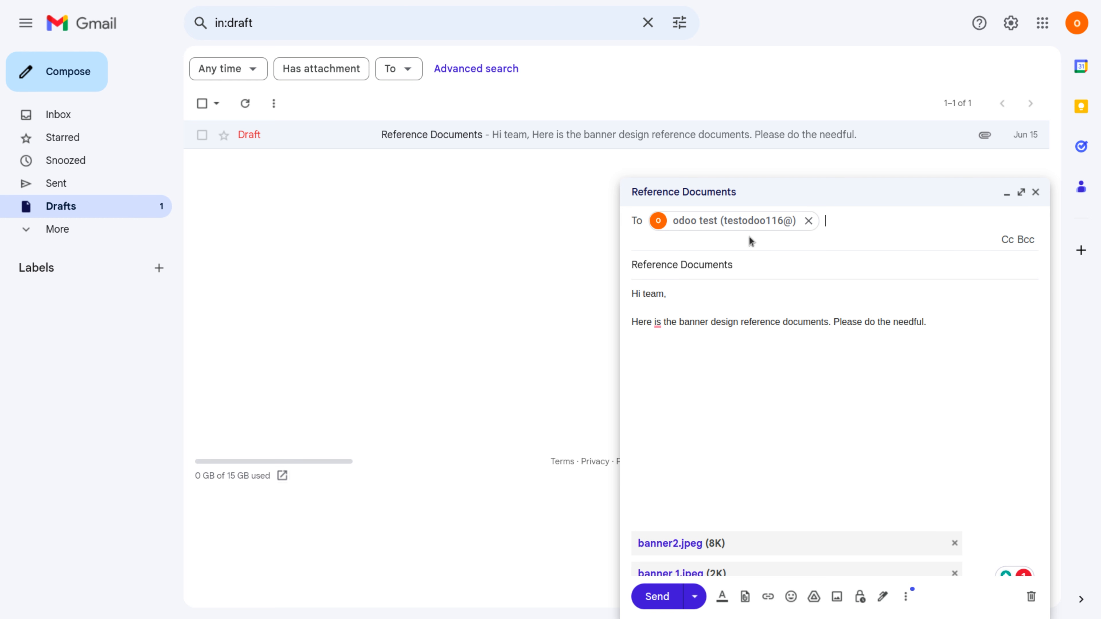
pyautogui.click(657, 596)
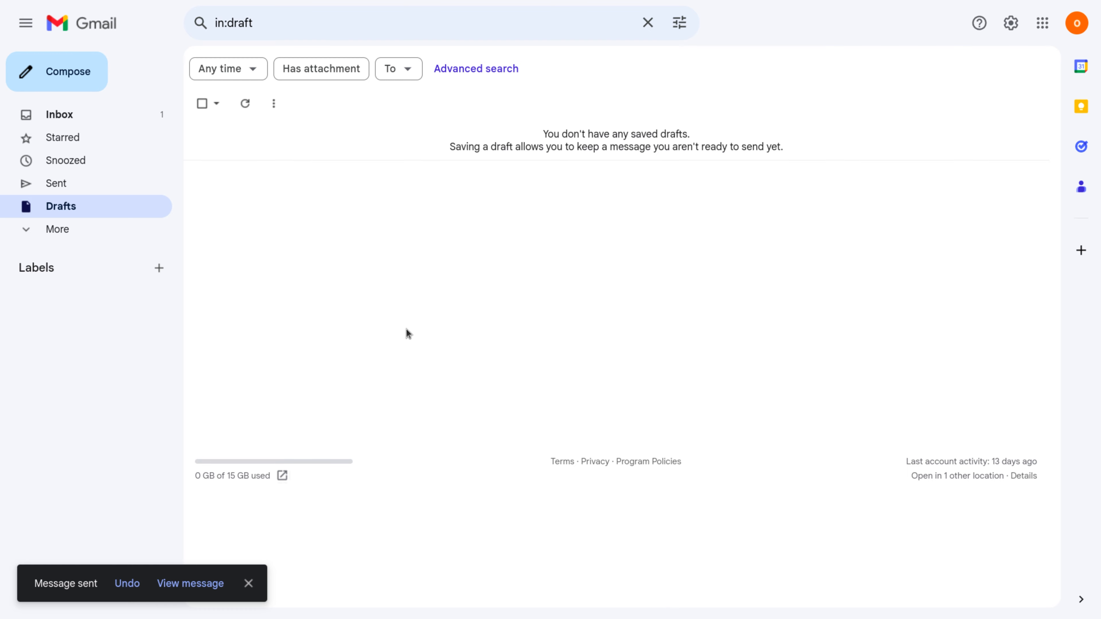
pyautogui.click(150, 115)
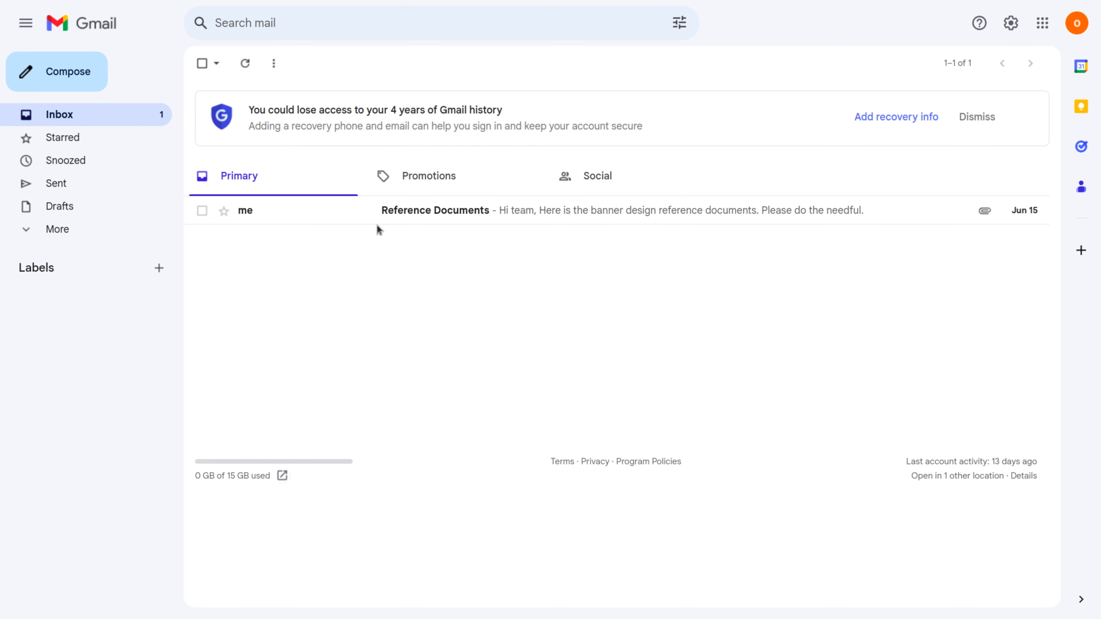
# Step: Open the received Reference Documents email and check its two image attachments
pyautogui.click(449, 222)
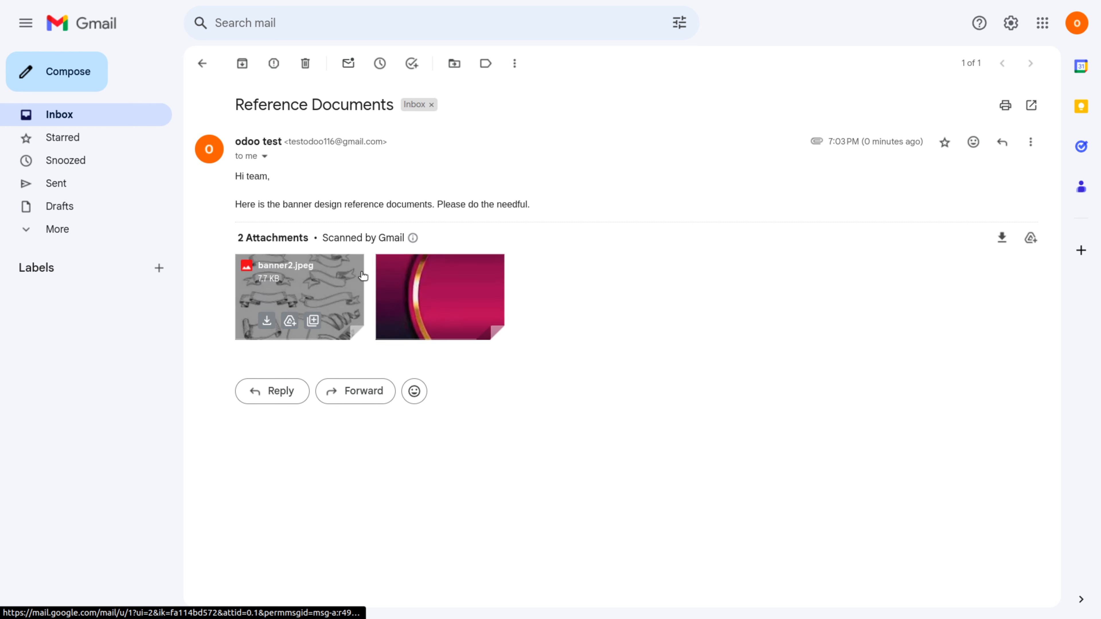
pyautogui.moveTo(442, 282)
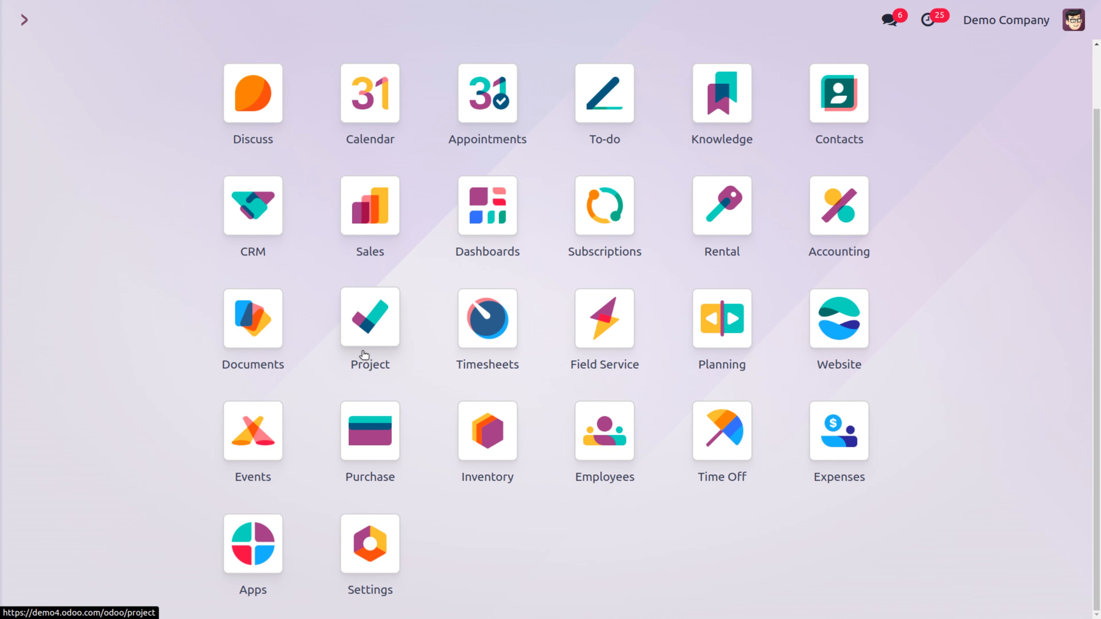
# Step: Open the Reference Documents task in Banner designing and scroll through its email chatter
pyautogui.click(363, 354)
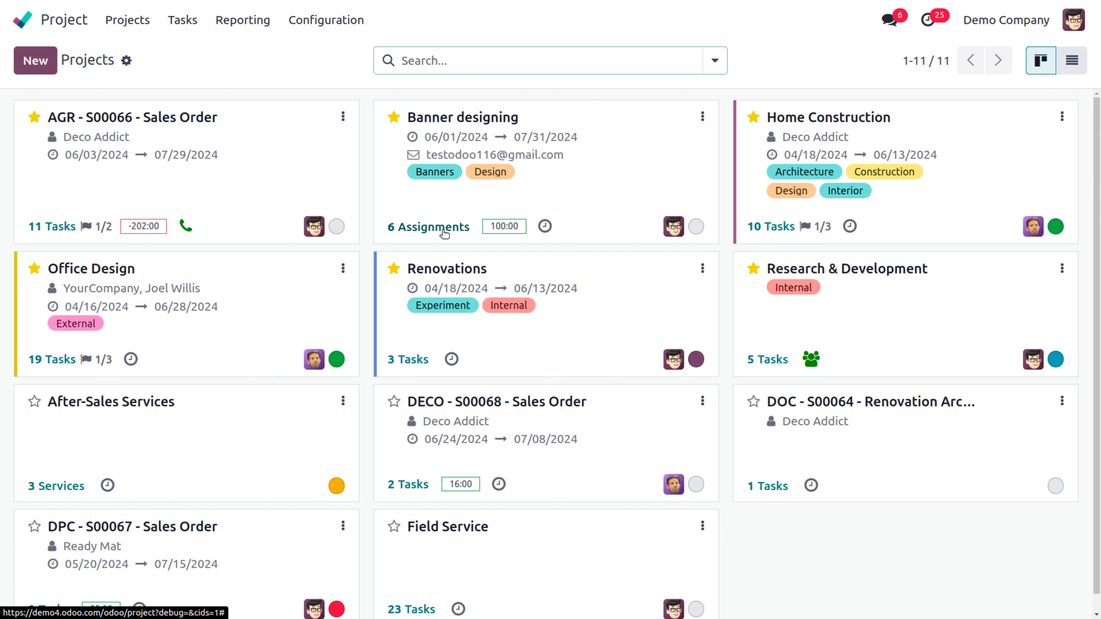
pyautogui.click(429, 230)
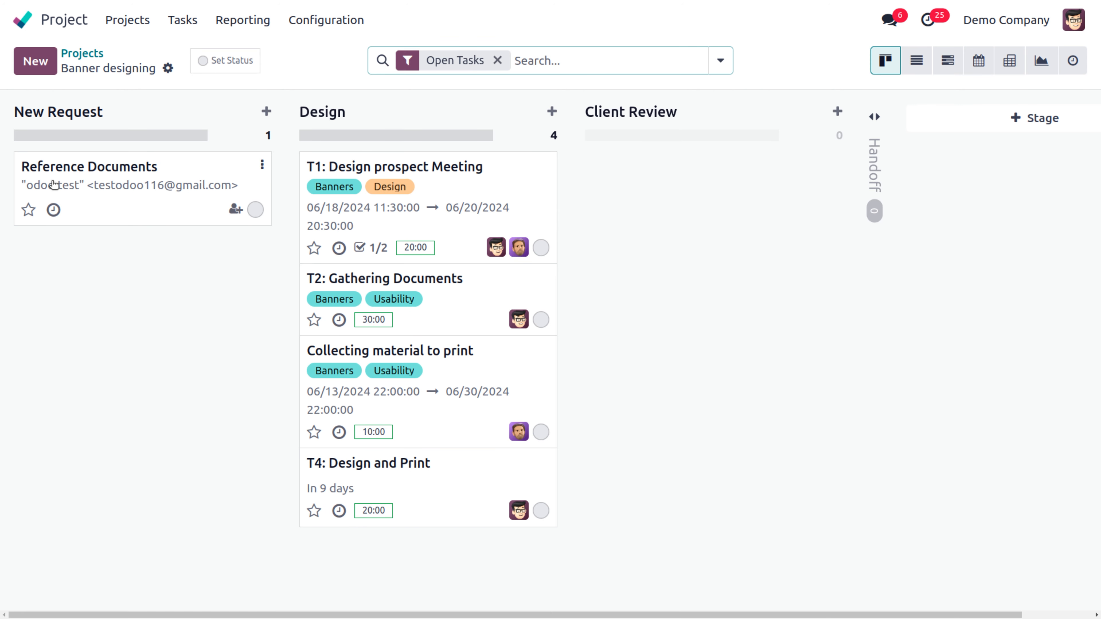
pyautogui.click(57, 170)
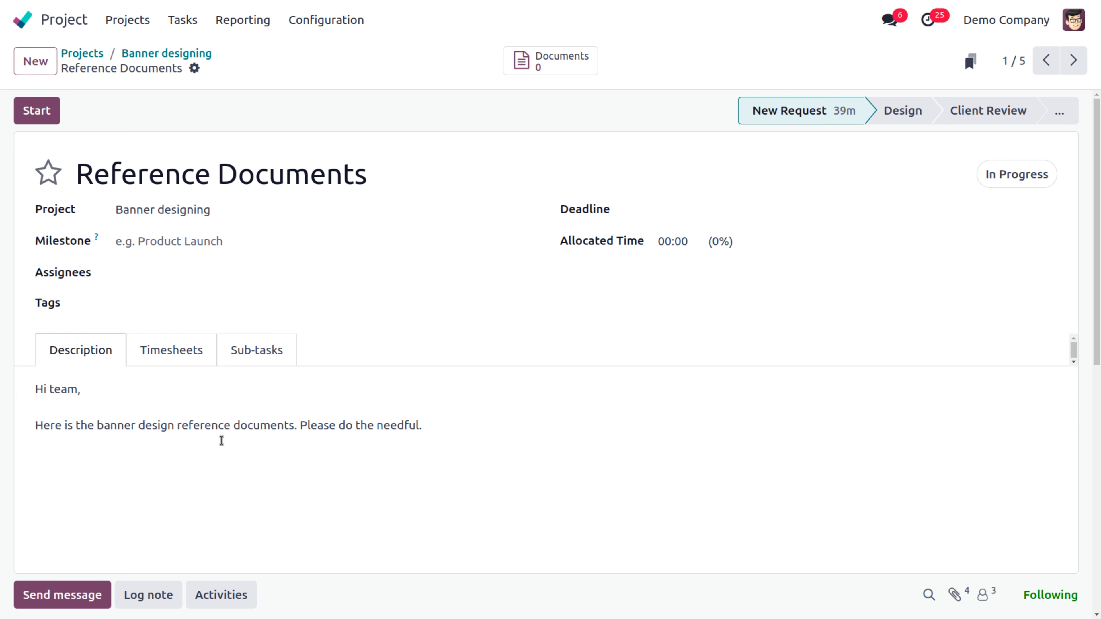
pyautogui.scroll(-10, 222, 440)
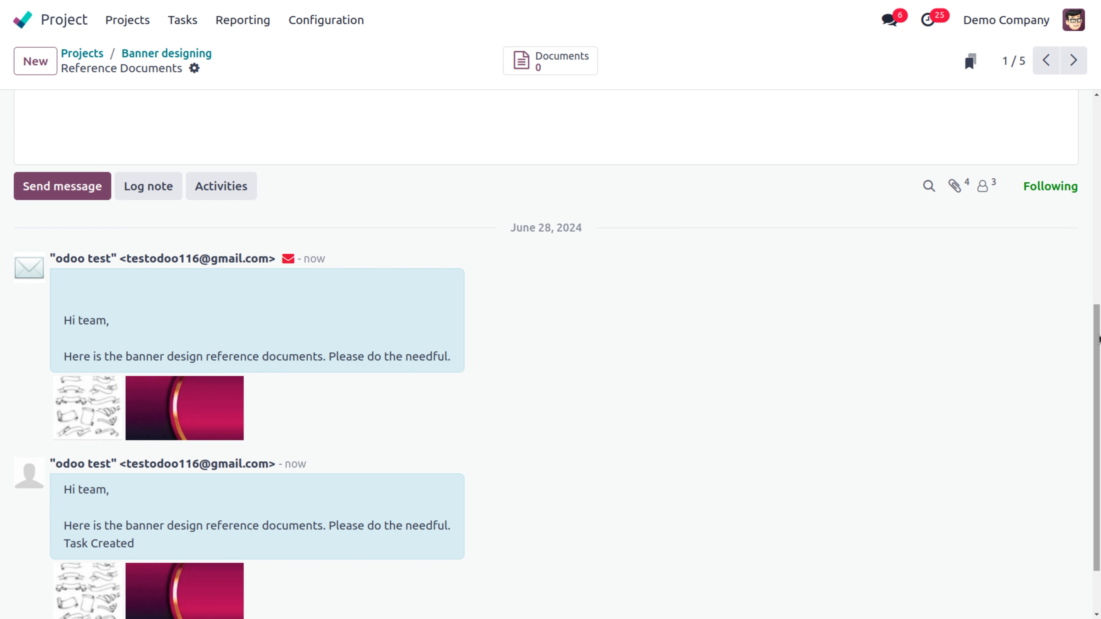
pyautogui.moveTo(1098, 339); pyautogui.dragTo(1099, 136)
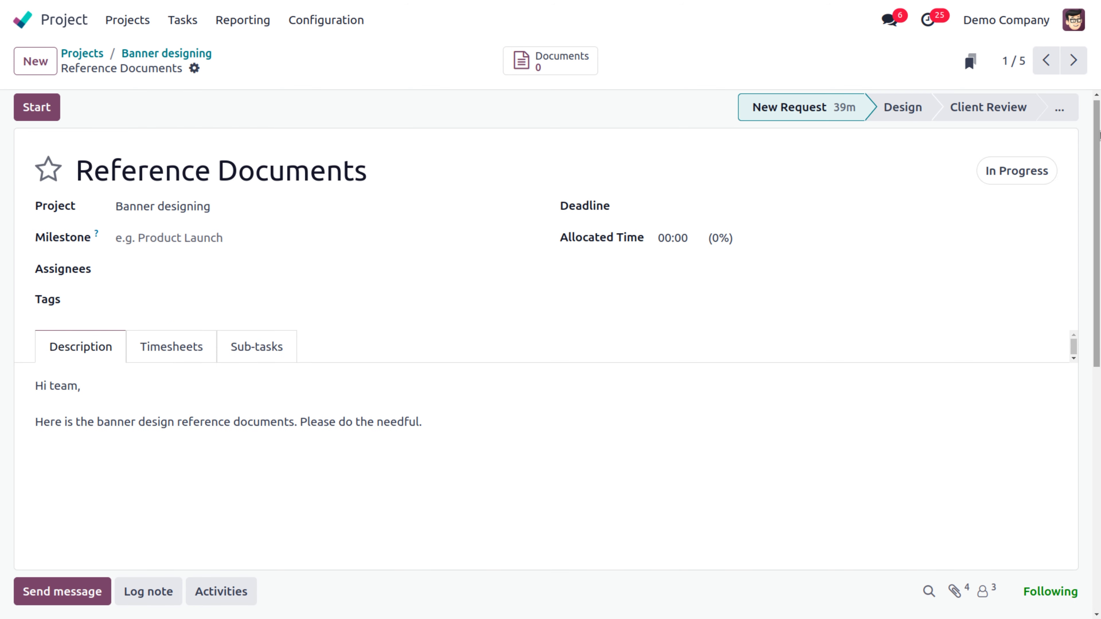
# Step: Switch to the Documents app by searching 'docu' from the home menu
pyautogui.click(56, 20)
pyautogui.write('d')
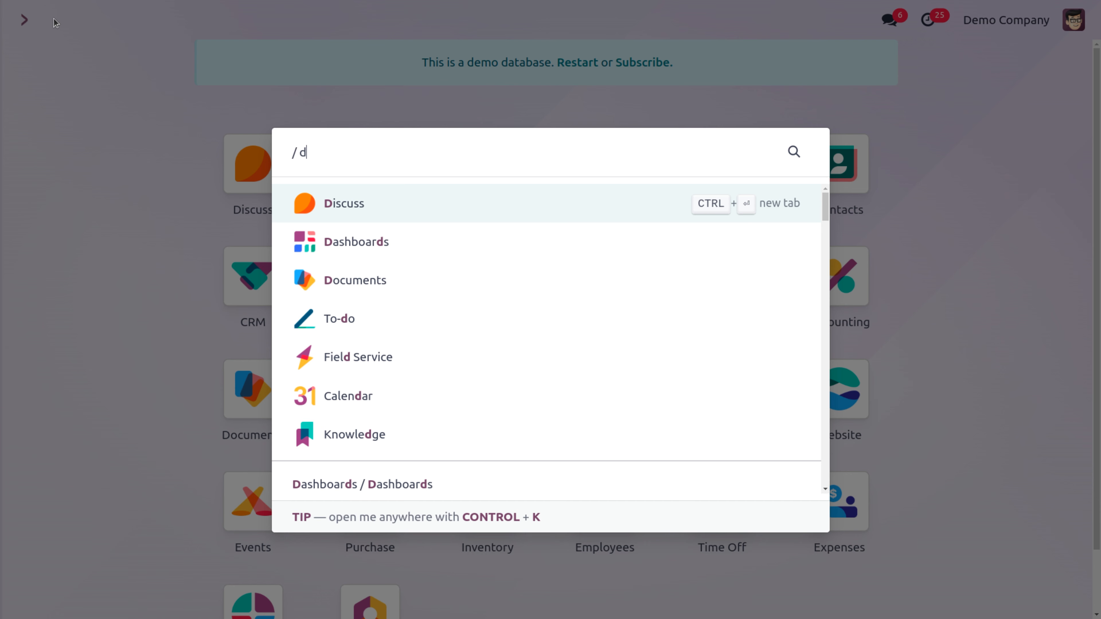
pyautogui.write('ocu')
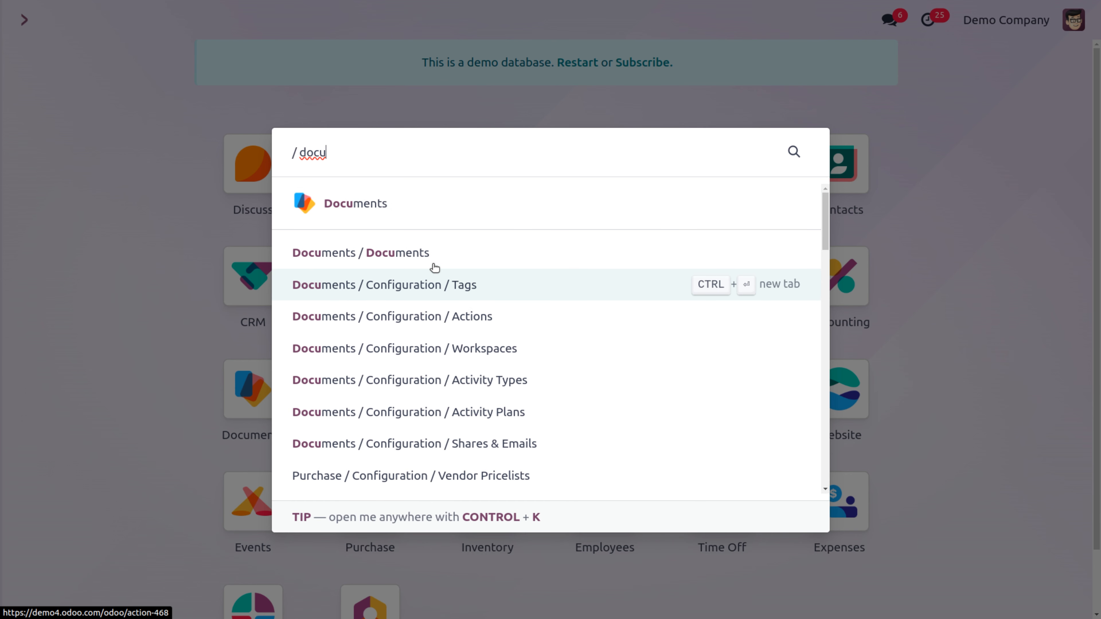
pyautogui.click(373, 206)
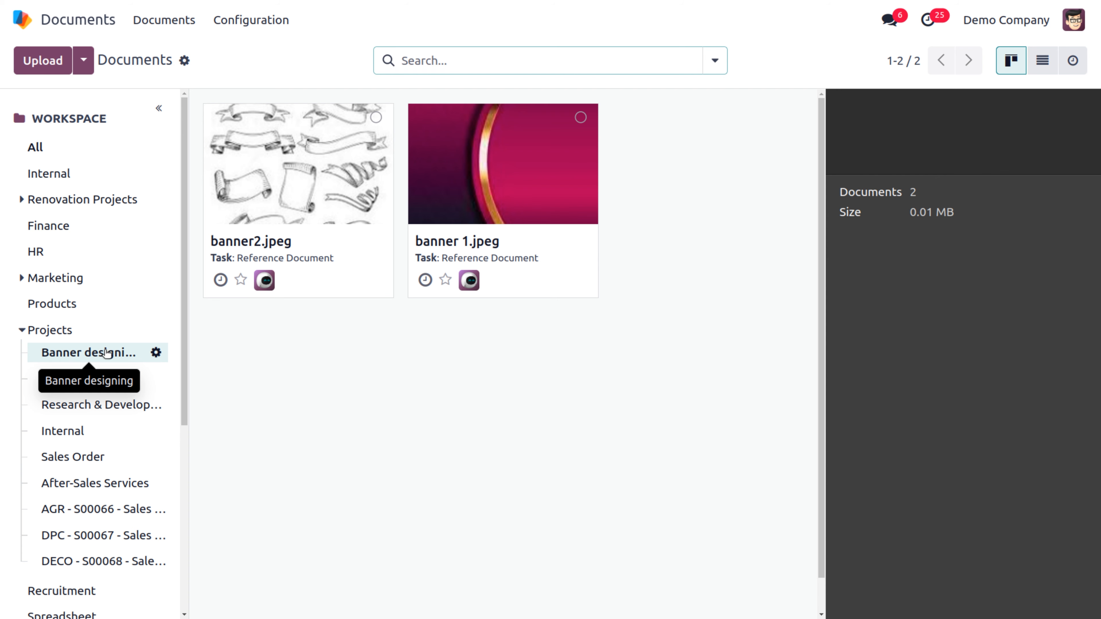
# Step: Open the Banner designing project record from Project's Configuration > Projects list
pyautogui.click(23, 26)
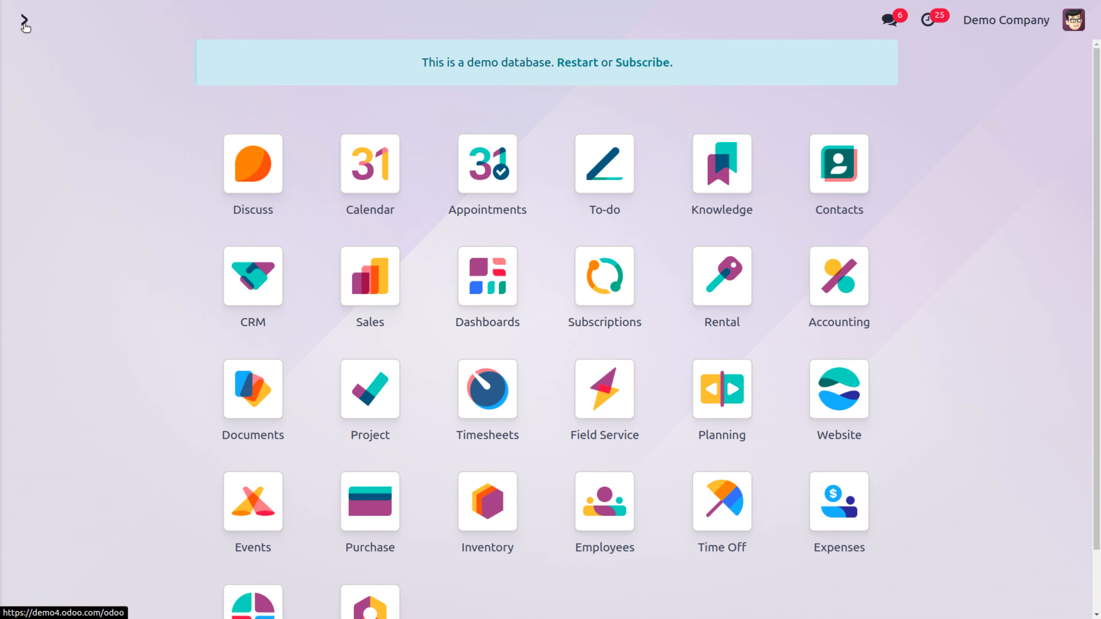
pyautogui.write('pro')
pyautogui.press('Return')
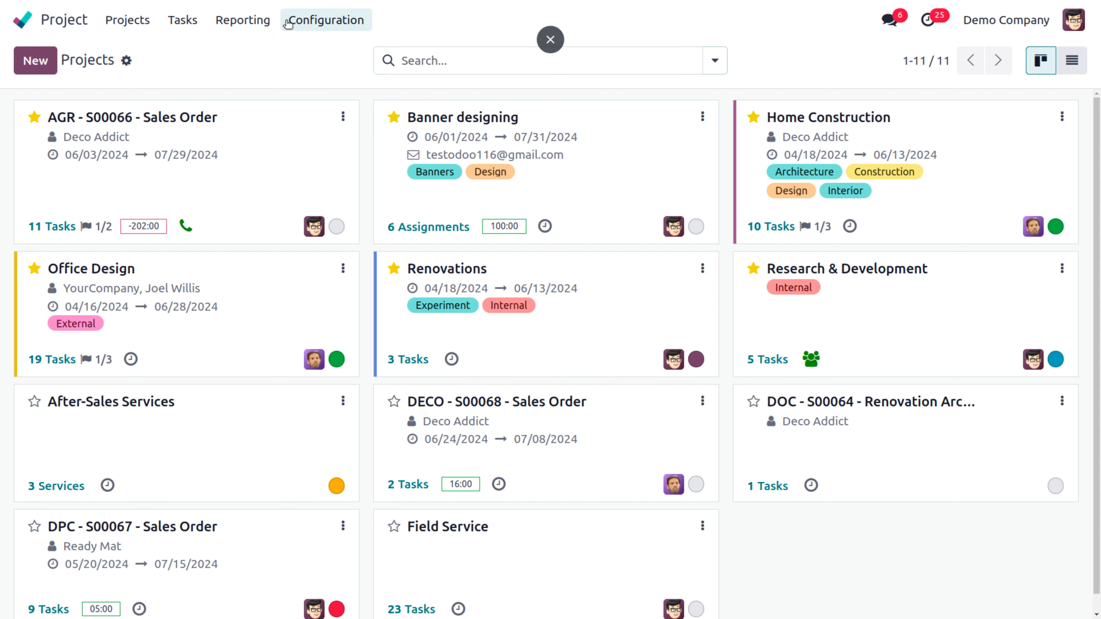
pyautogui.click(303, 20)
pyautogui.click(310, 52)
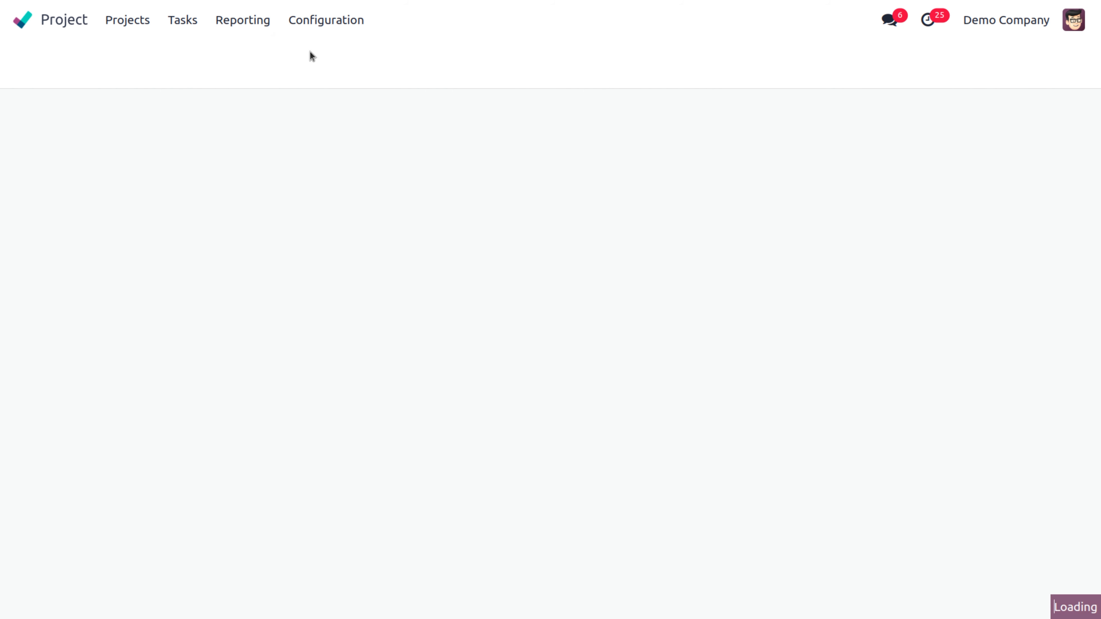
pyautogui.click(89, 175)
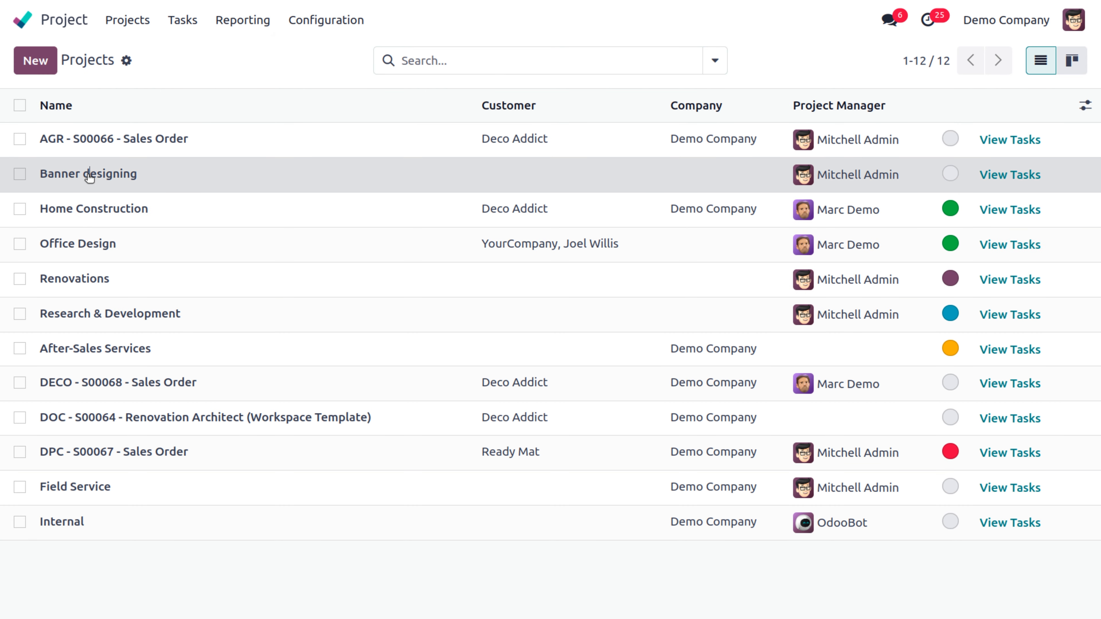
# Step: Review Banner designing's Settings tab, then go back to the projects kanban
pyautogui.click(153, 337)
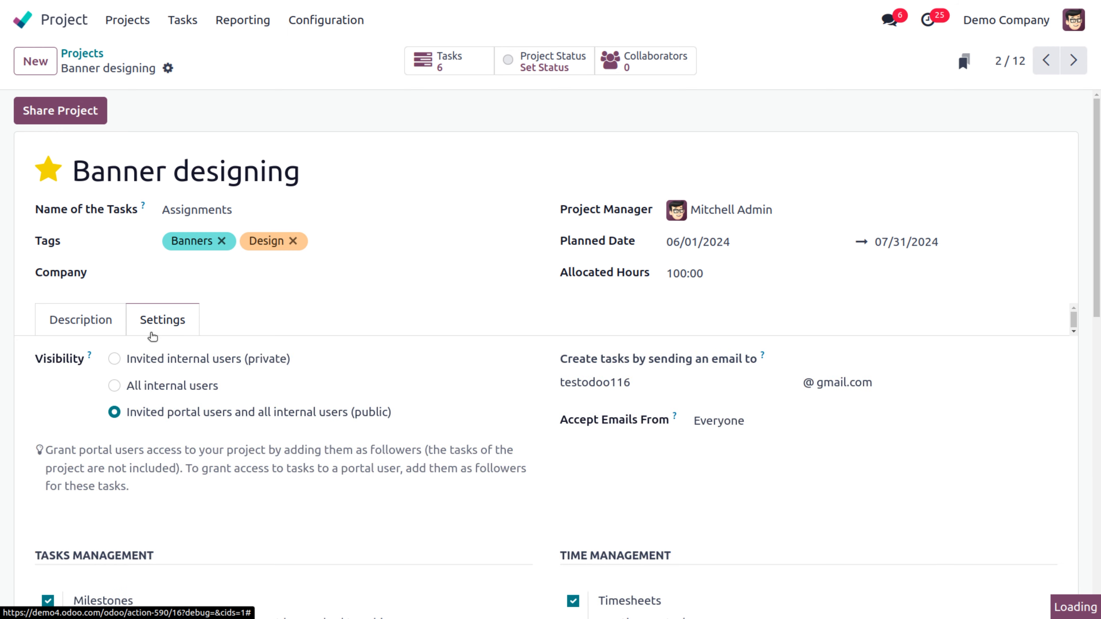
pyautogui.scroll(-8, 333, 398)
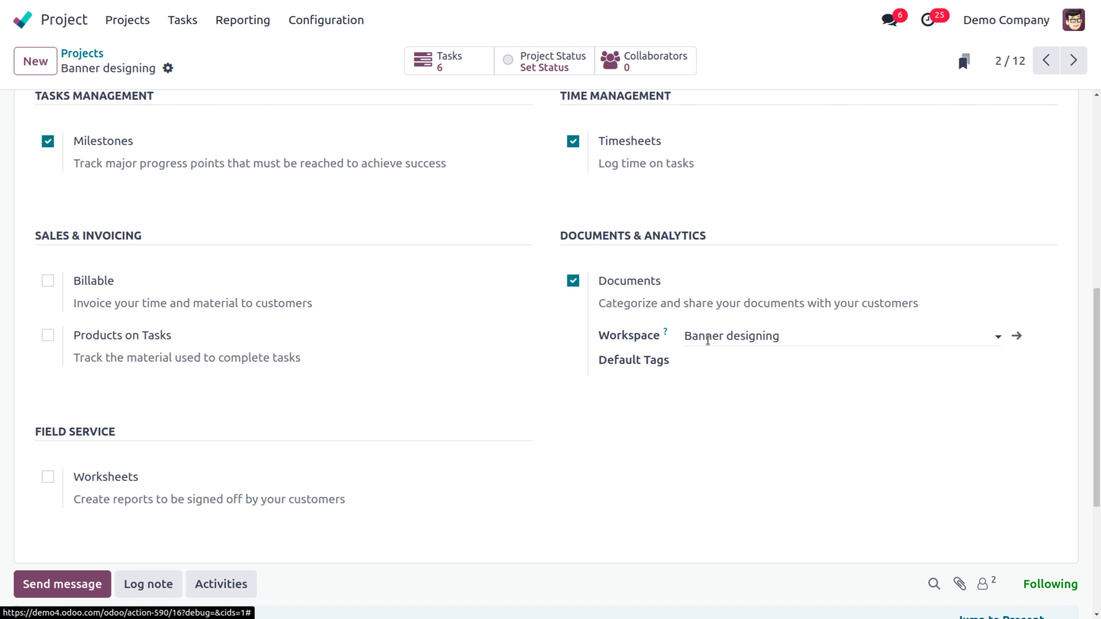
pyautogui.scroll(10, 528, 341)
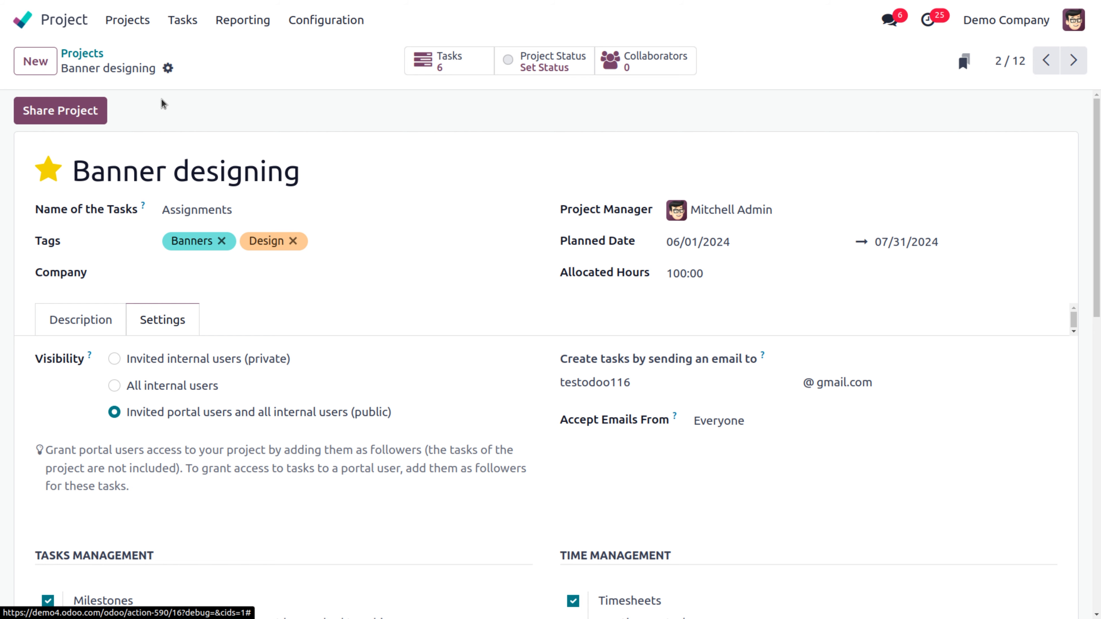
pyautogui.click(88, 56)
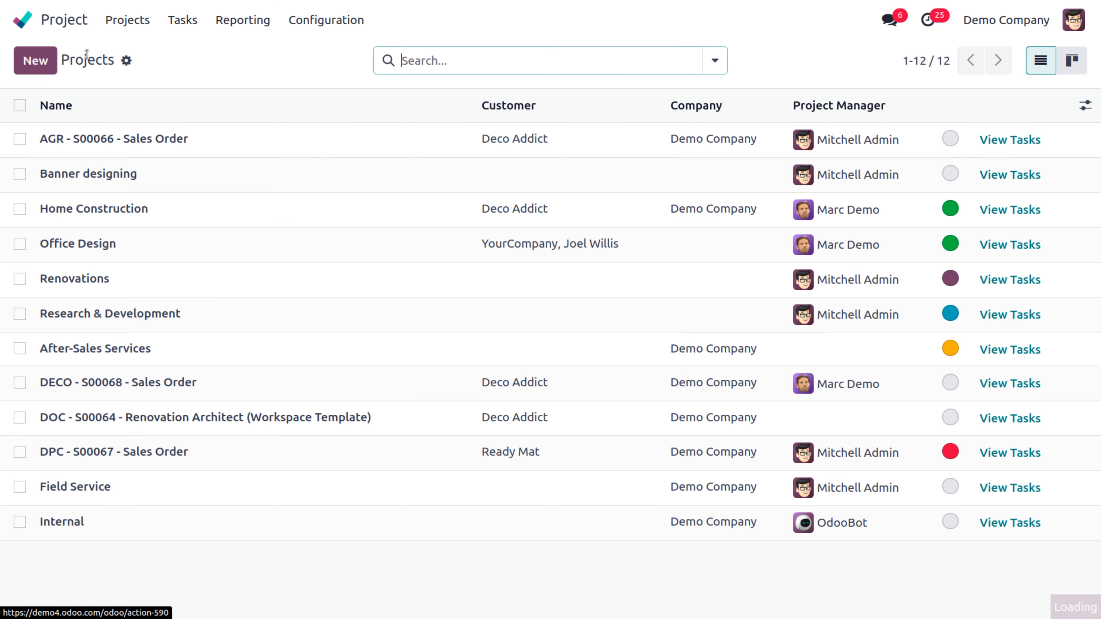
pyautogui.click(122, 22)
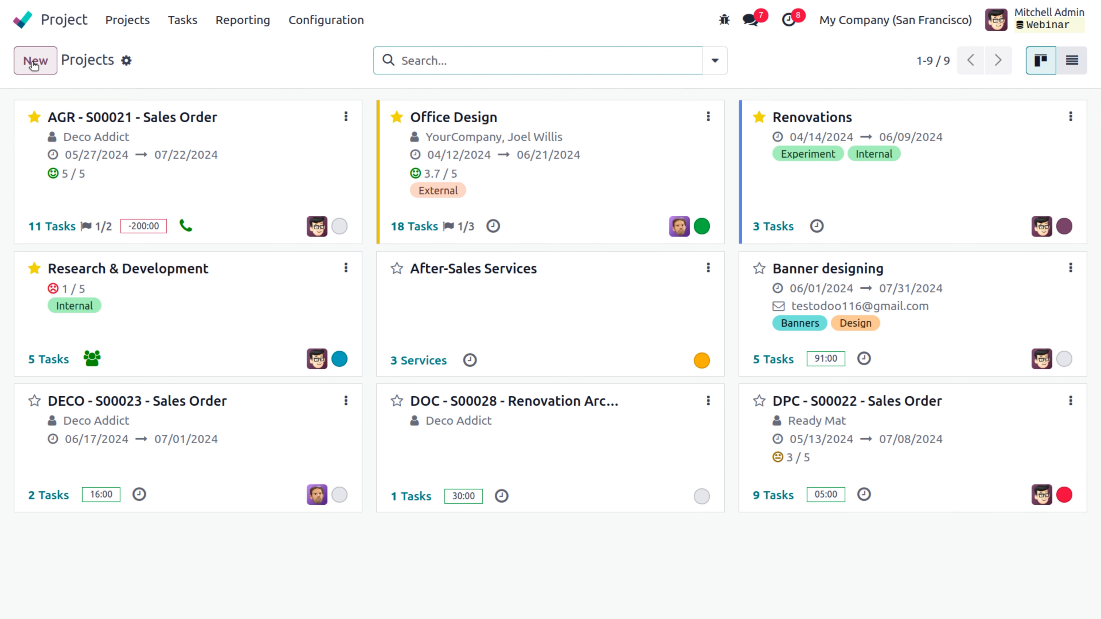
# Step: Create a billable project named 'ERP Project service'
pyautogui.click(35, 60)
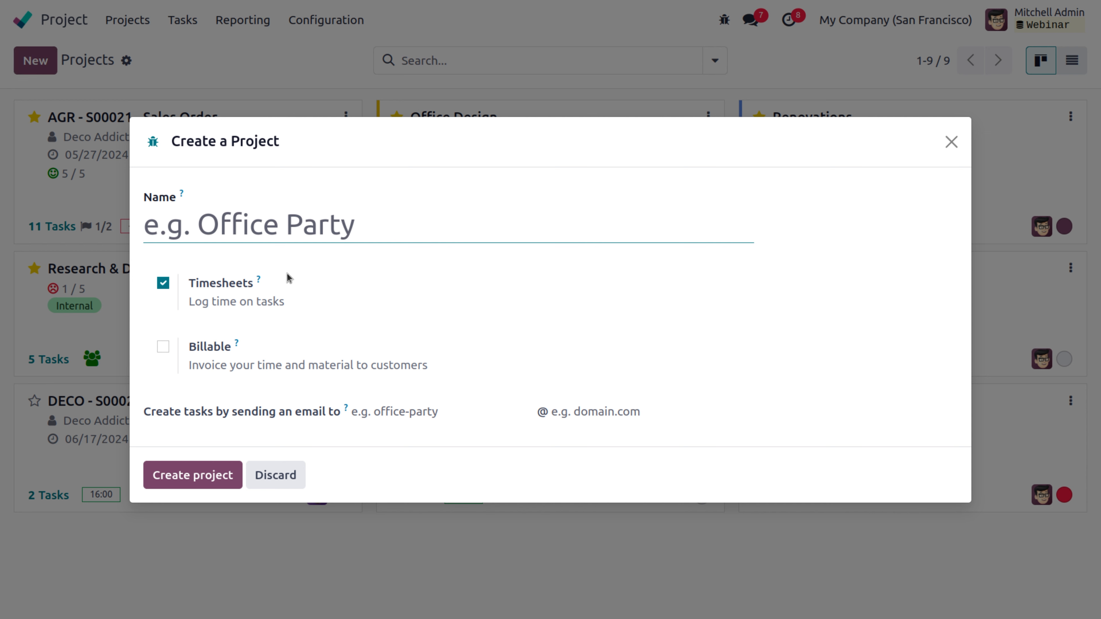
pyautogui.write('Odoo')
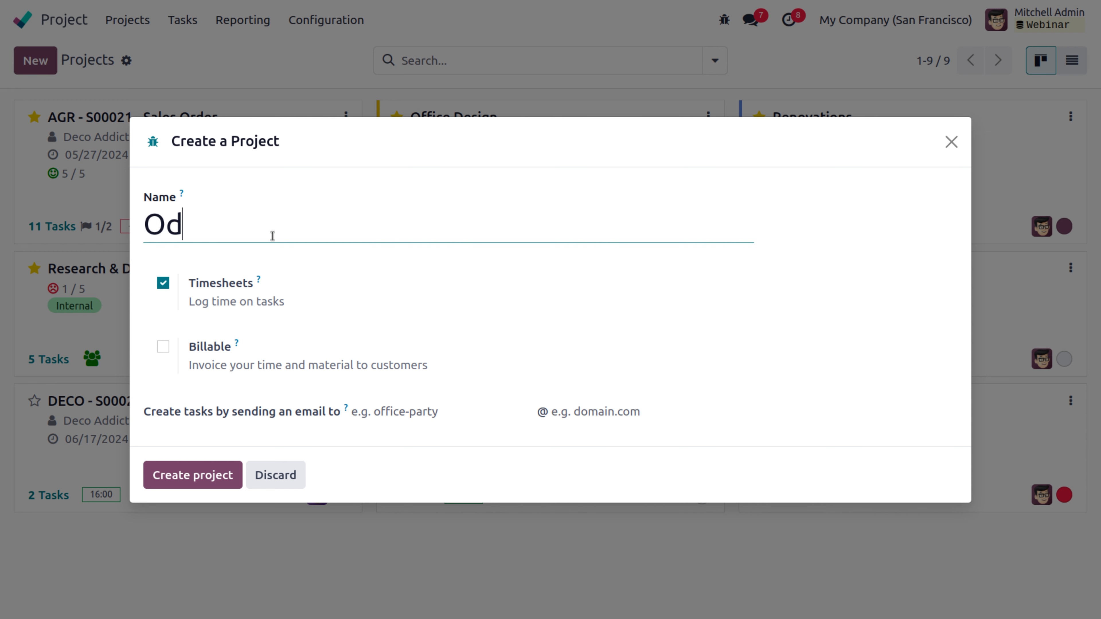
pyautogui.press('BackSpace')
pyautogui.press('BackSpace')
pyautogui.press('BackSpace')
pyautogui.press('BackSpace')
pyautogui.write('pro')
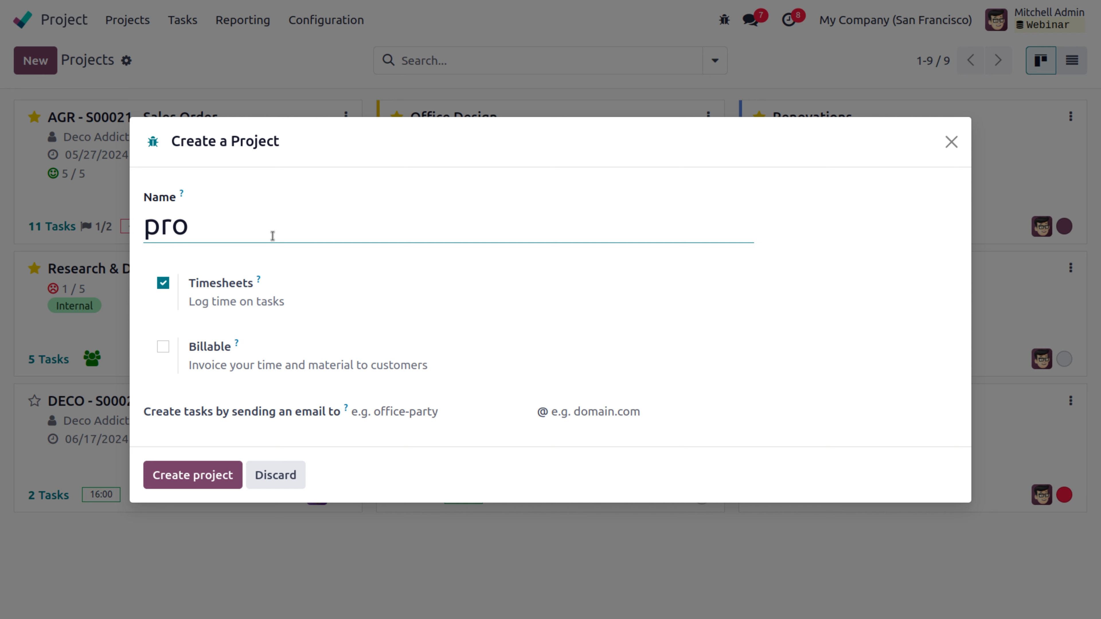
pyautogui.write('ject')
pyautogui.press('Left')
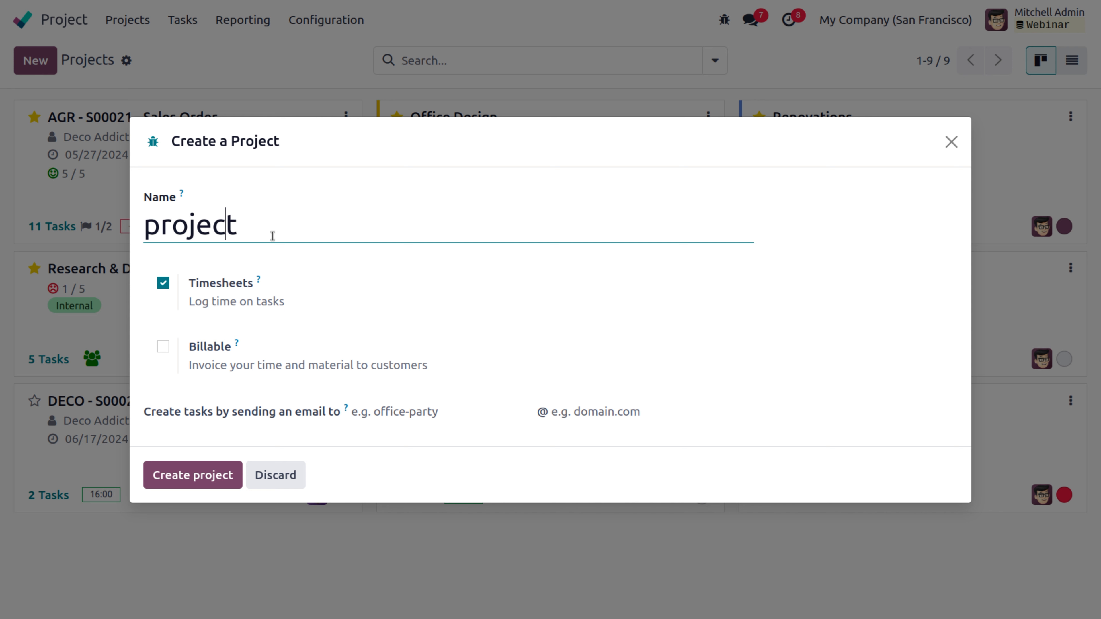
pyautogui.press('Left')
pyautogui.press('Left')
pyautogui.press('Left')
pyautogui.press('Left')
pyautogui.press('BackSpace')
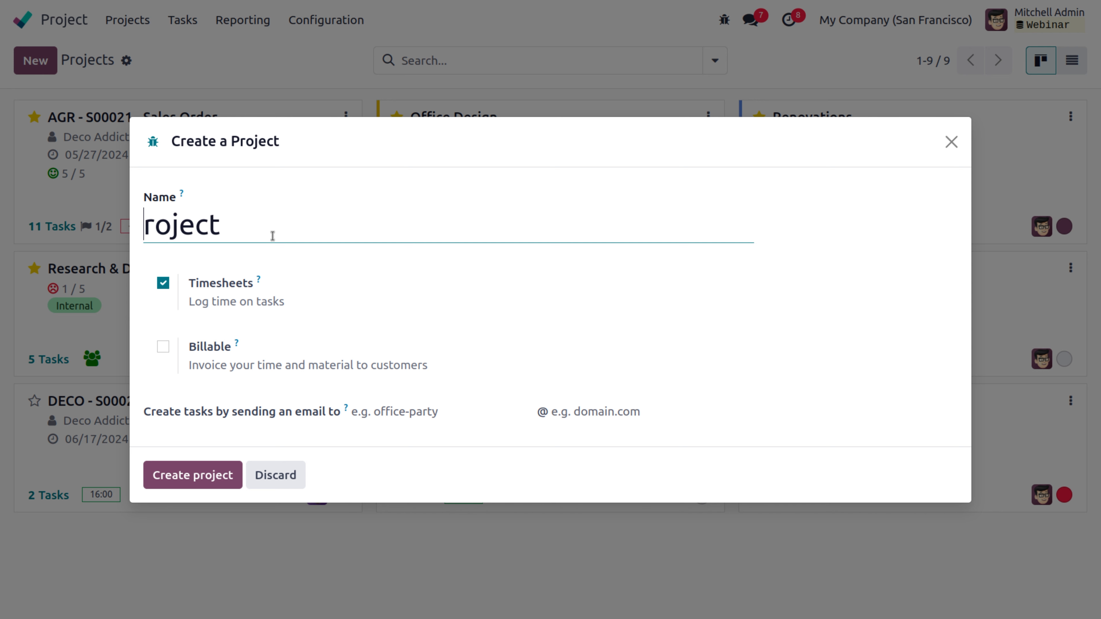
pyautogui.write('ER')
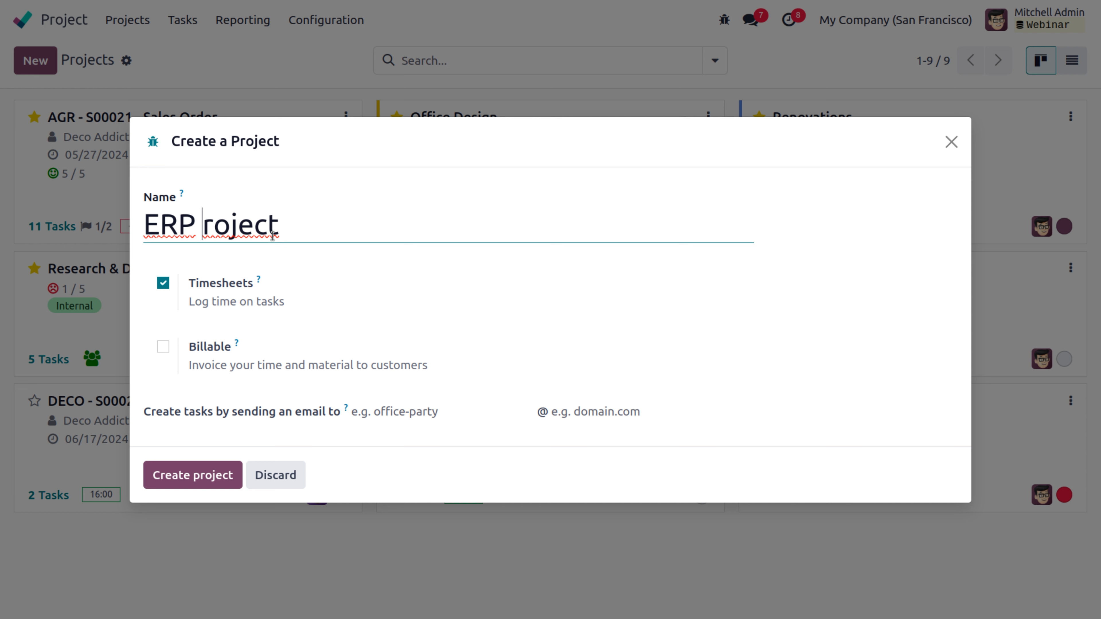
pyautogui.write('P')
pyautogui.click(315, 230)
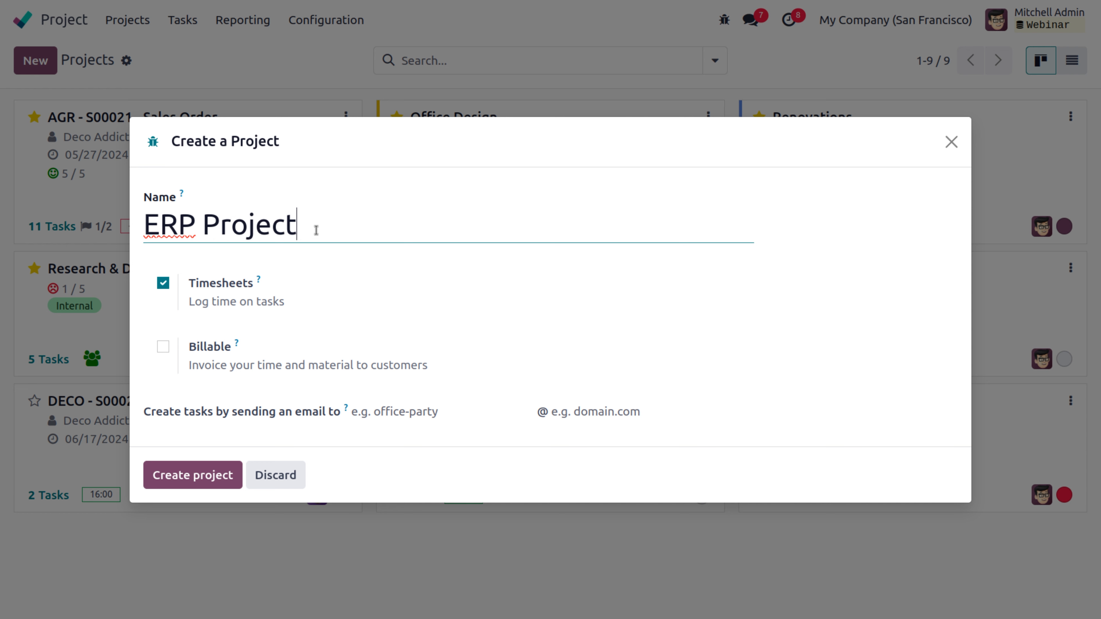
pyautogui.write('service')
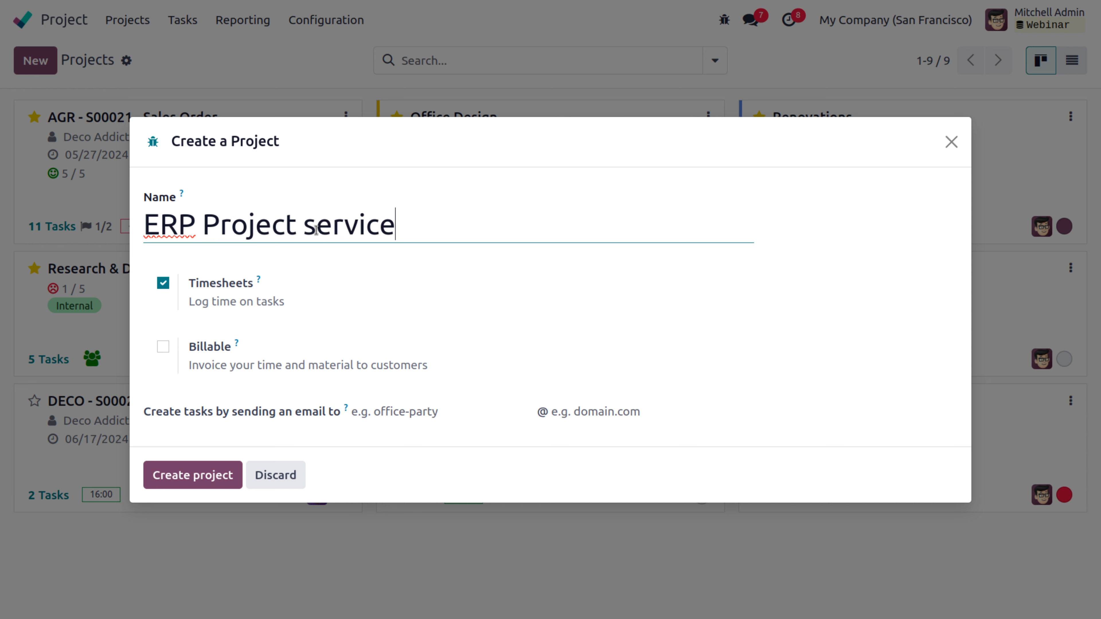
pyautogui.click(163, 348)
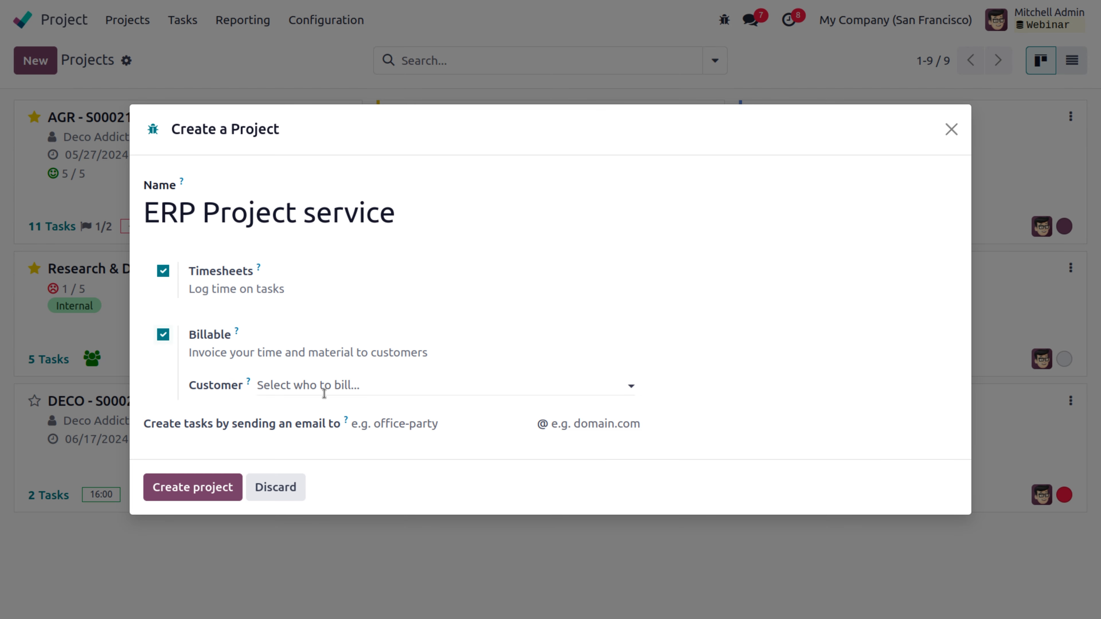
pyautogui.click(194, 496)
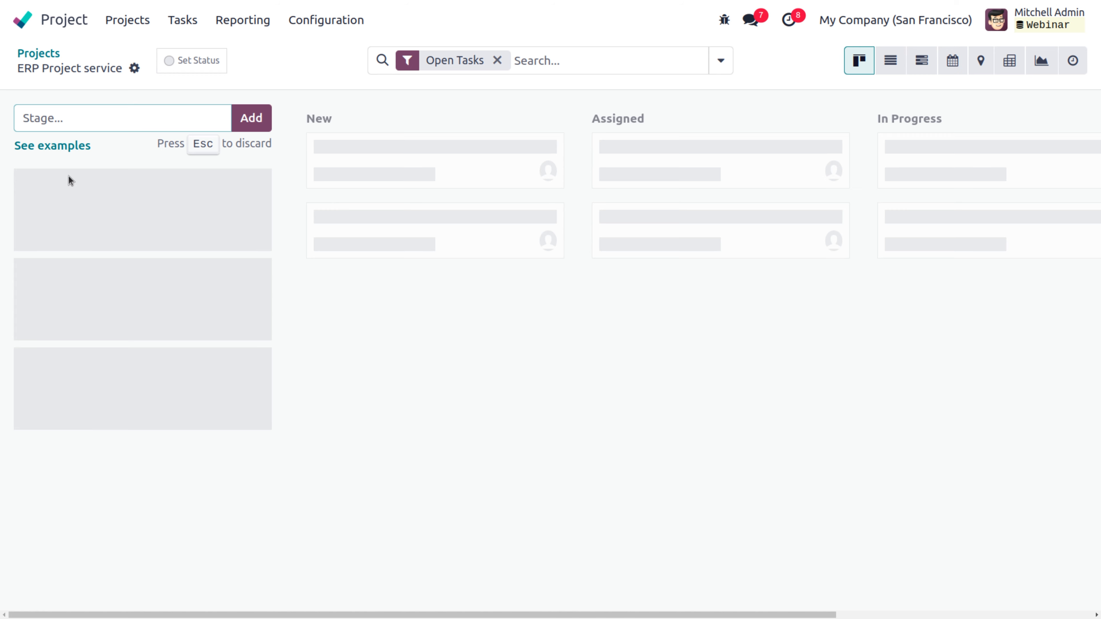
# Step: Apply the Software Development stage example and unfold the Delivered column
pyautogui.click(64, 146)
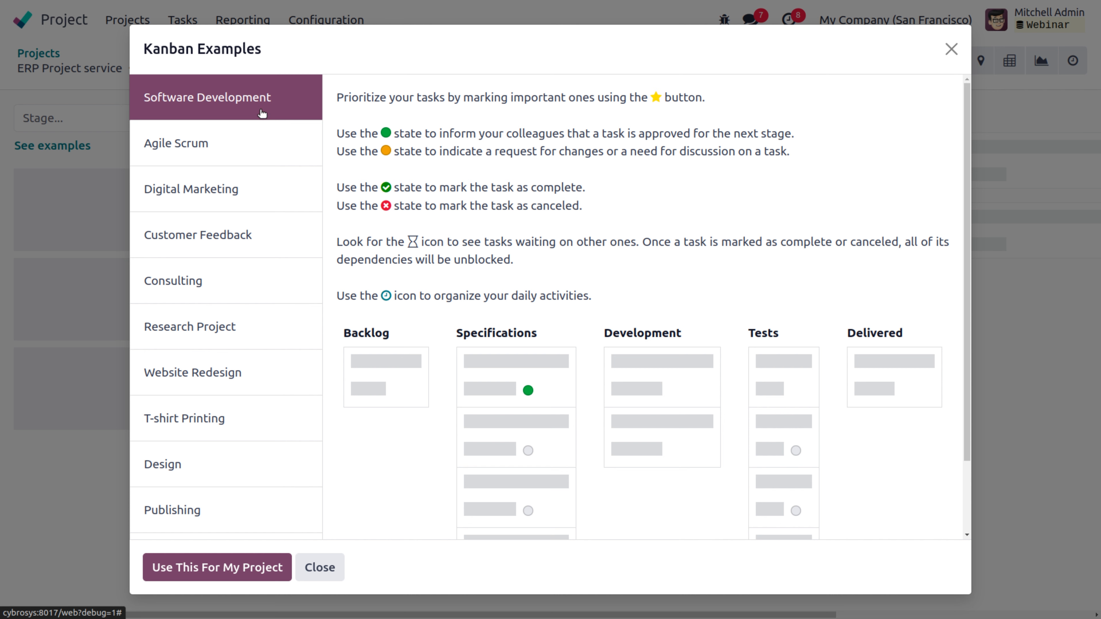
pyautogui.click(248, 577)
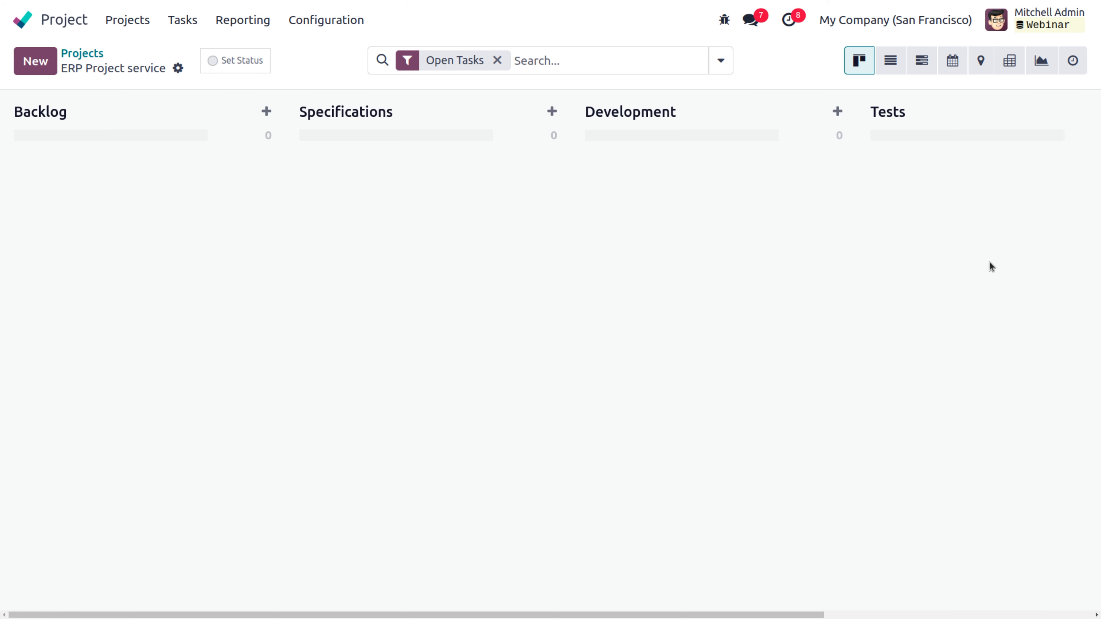
pyautogui.moveTo(713, 616); pyautogui.dragTo(914, 585)
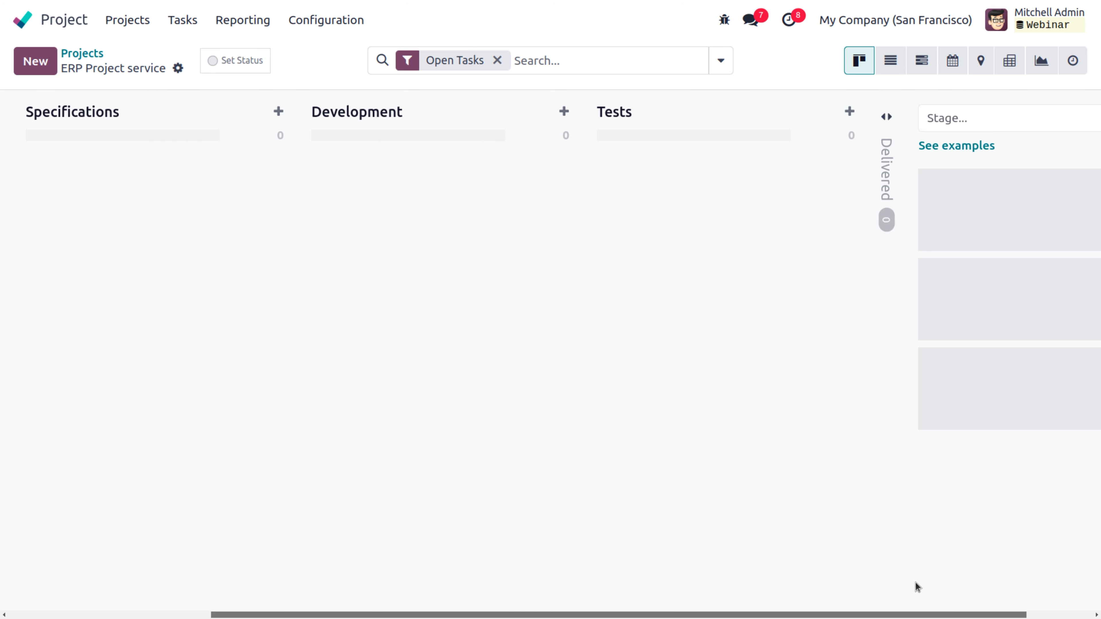
pyautogui.click(887, 176)
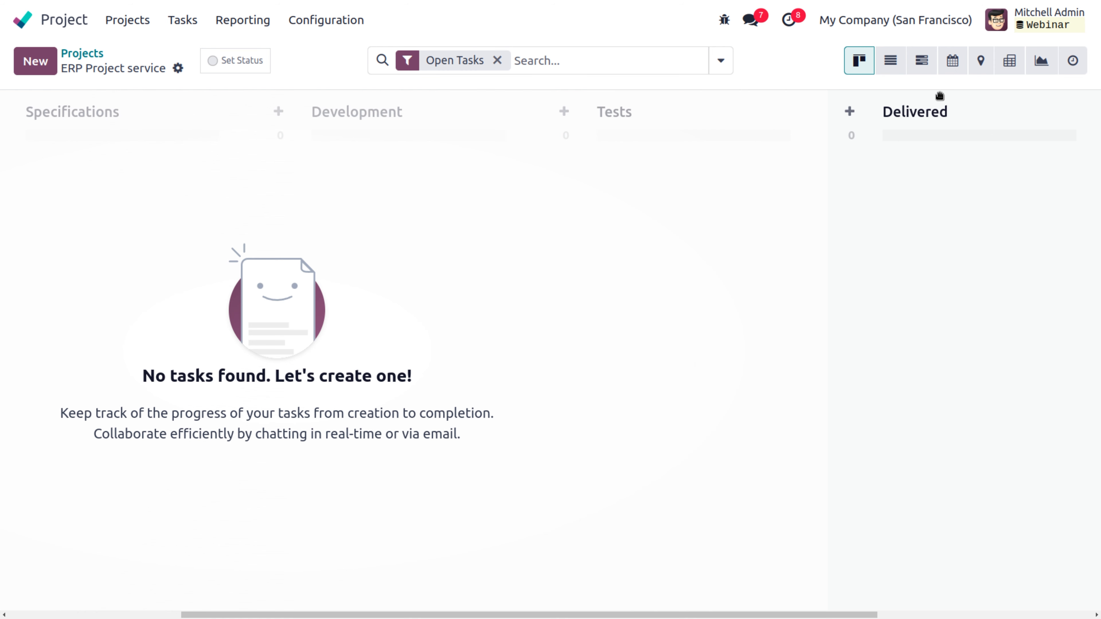
pyautogui.click(337, 20)
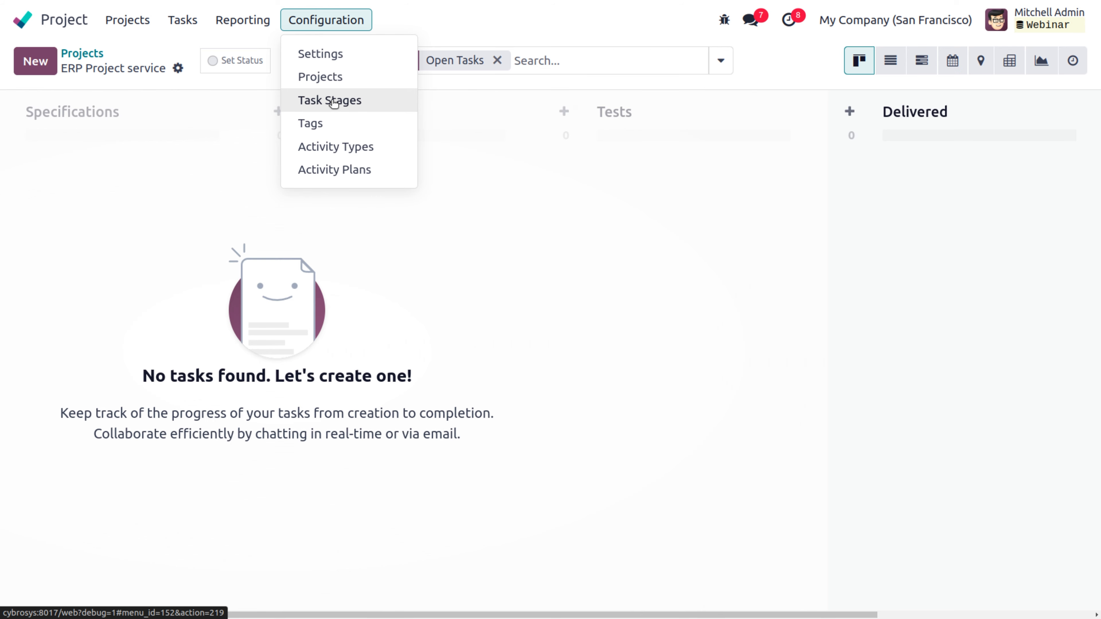
# Step: Set ERP Project service's Backlog stage rating email template to Project: Request Acknowledgment and save
pyautogui.click(335, 101)
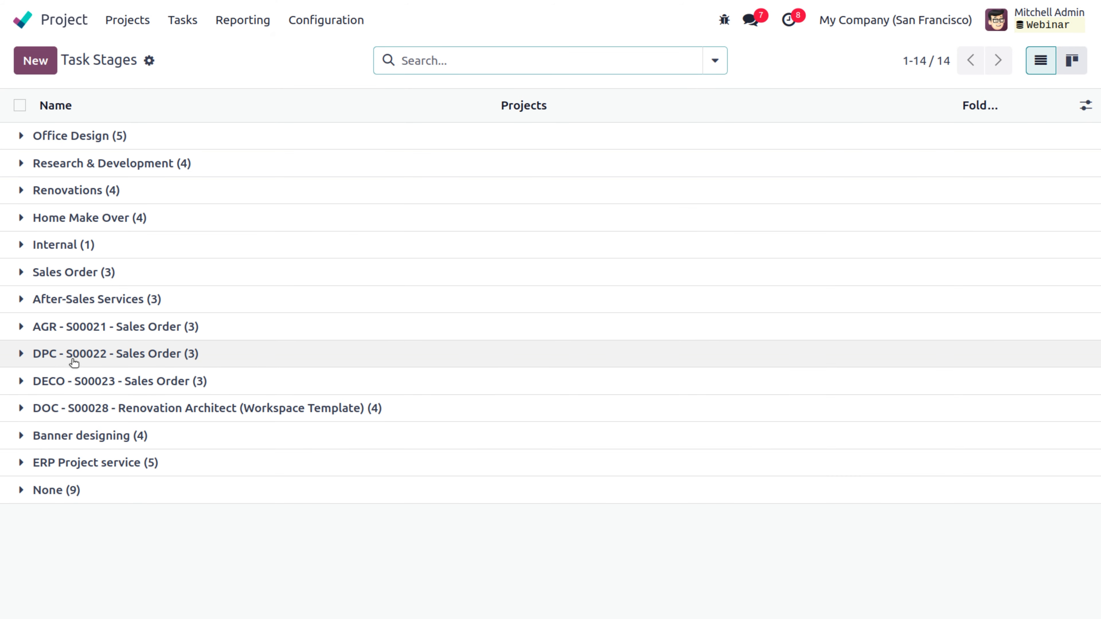
pyautogui.click(77, 463)
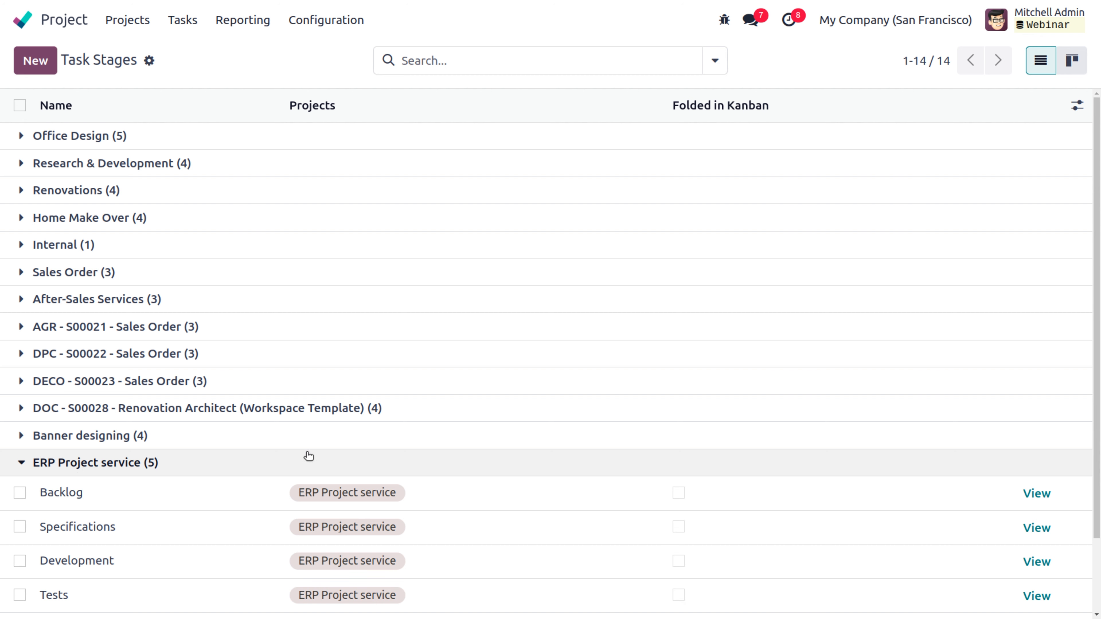
pyautogui.scroll(-2, 329, 501)
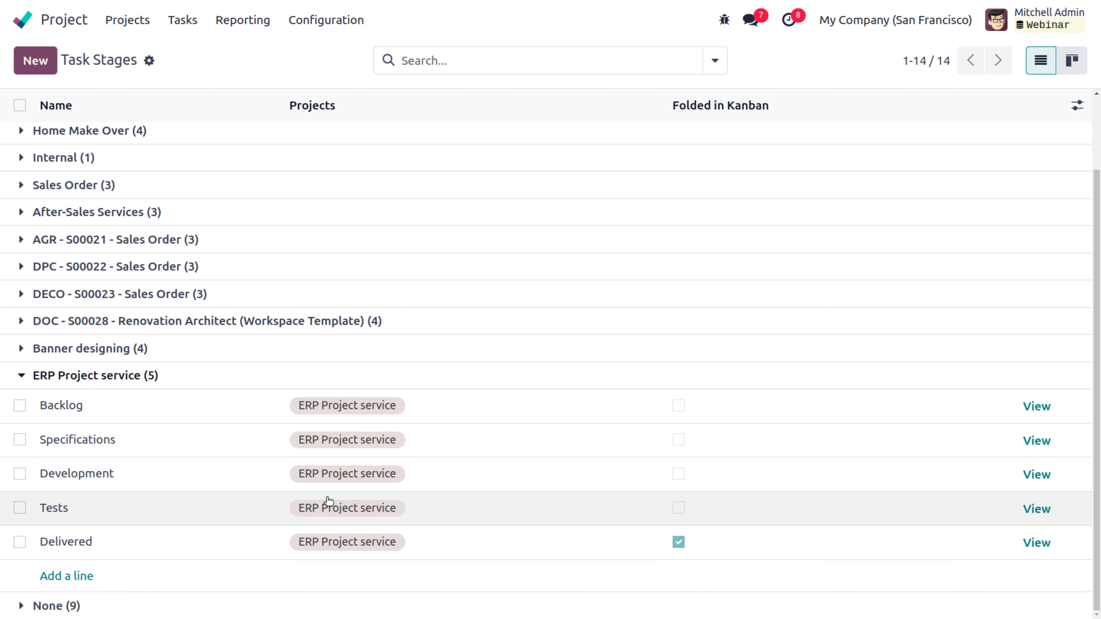
pyautogui.click(287, 408)
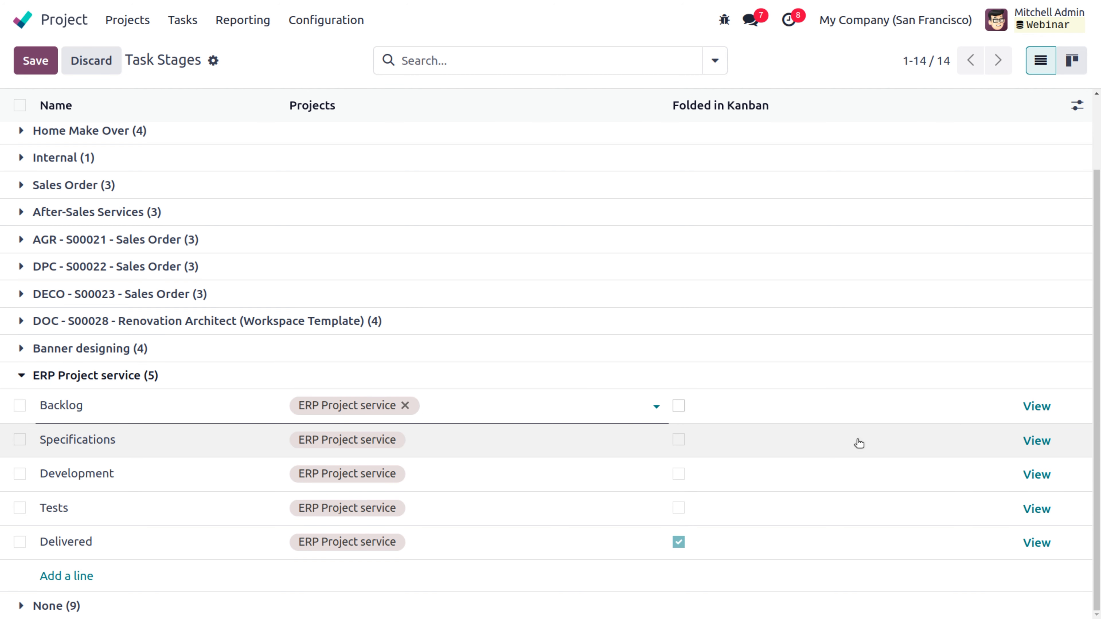
pyautogui.click(1041, 412)
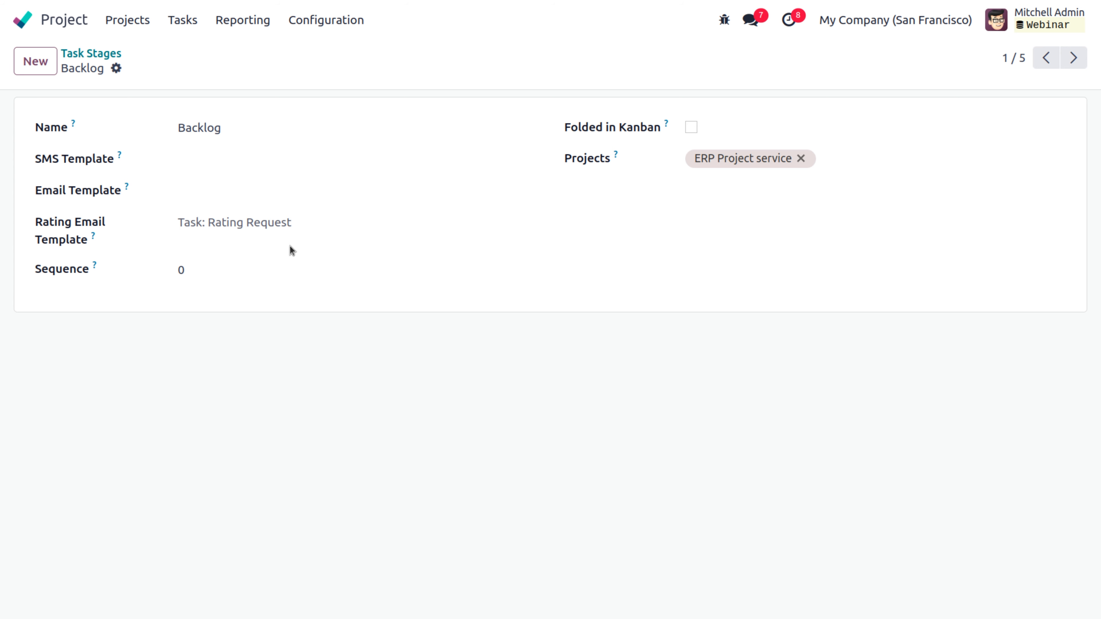
pyautogui.click(306, 214)
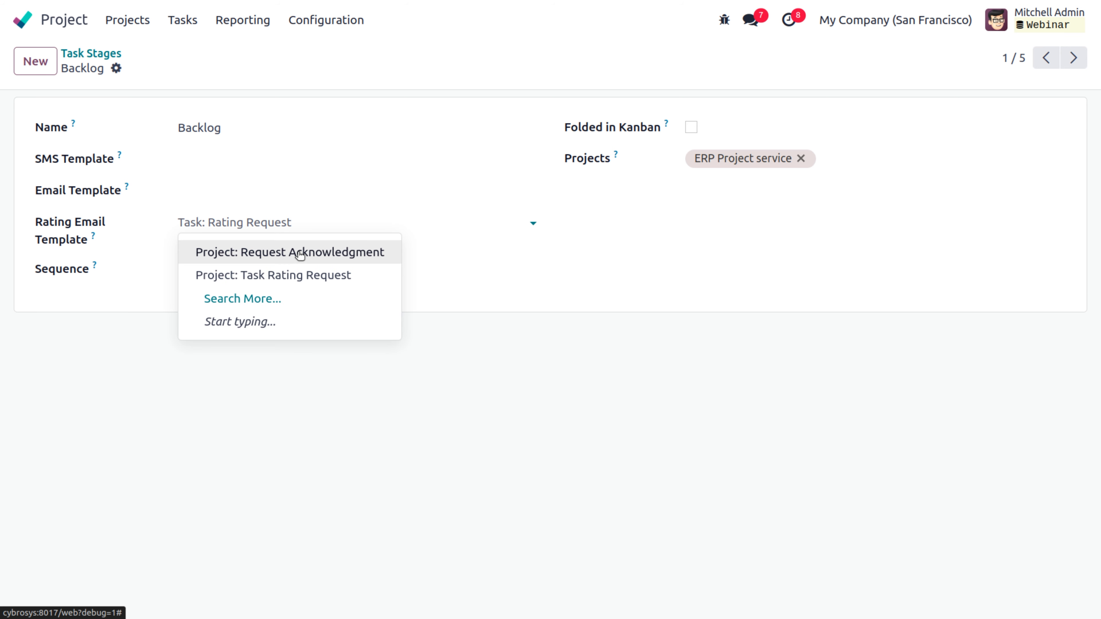
pyautogui.click(295, 252)
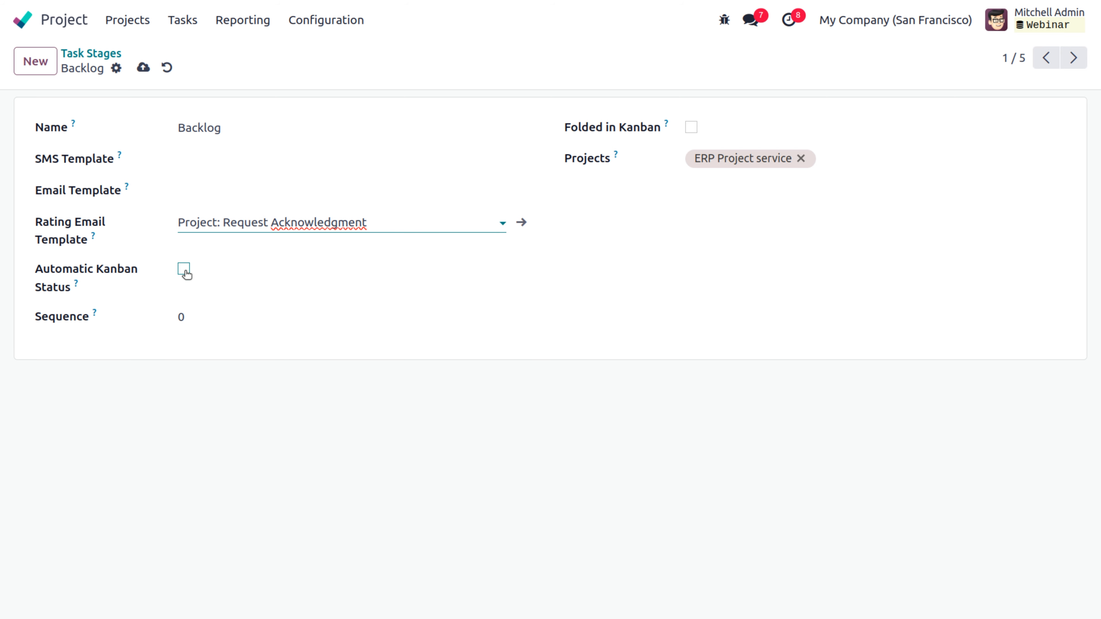
pyautogui.click(143, 67)
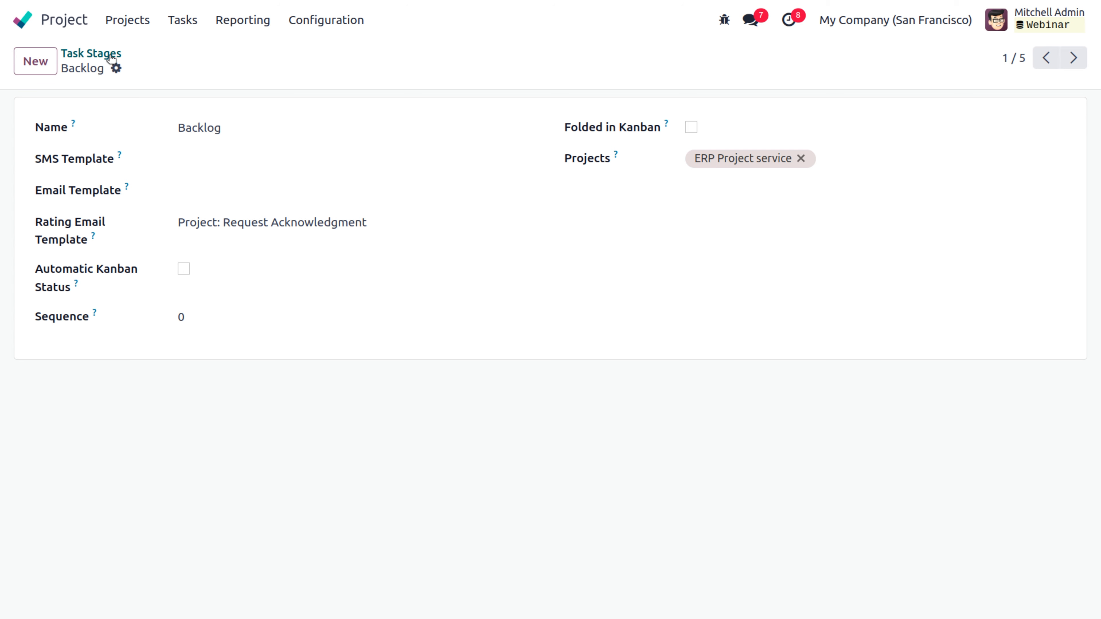
pyautogui.click(108, 54)
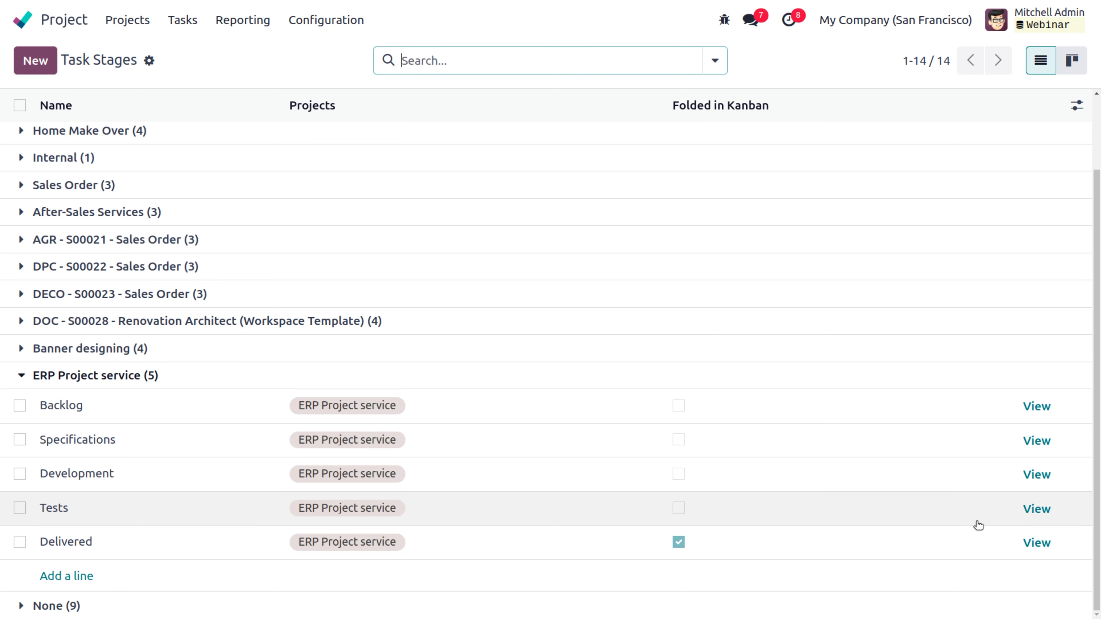
# Step: Fold the Tests stage in kanban instead of Delivered and save the stage list
pyautogui.click(1047, 548)
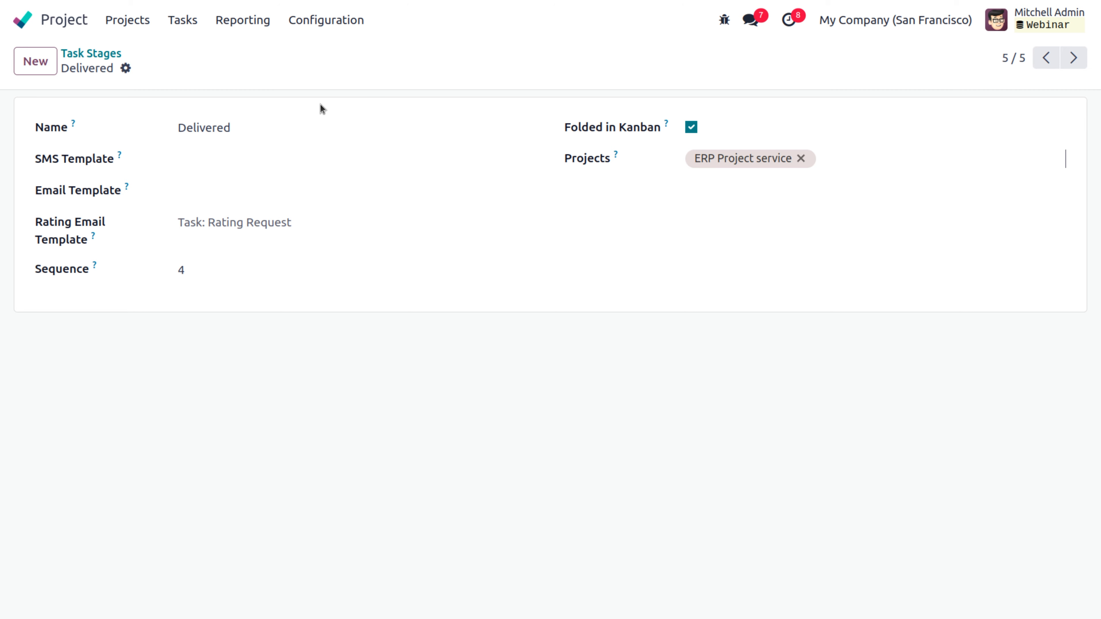
pyautogui.click(89, 57)
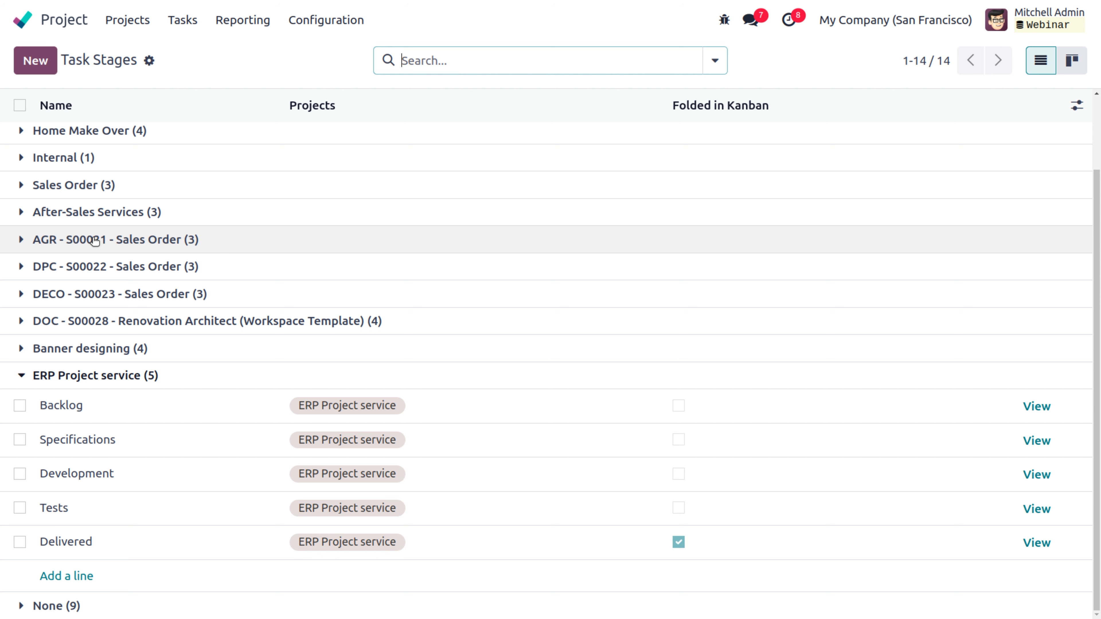
pyautogui.click(679, 543)
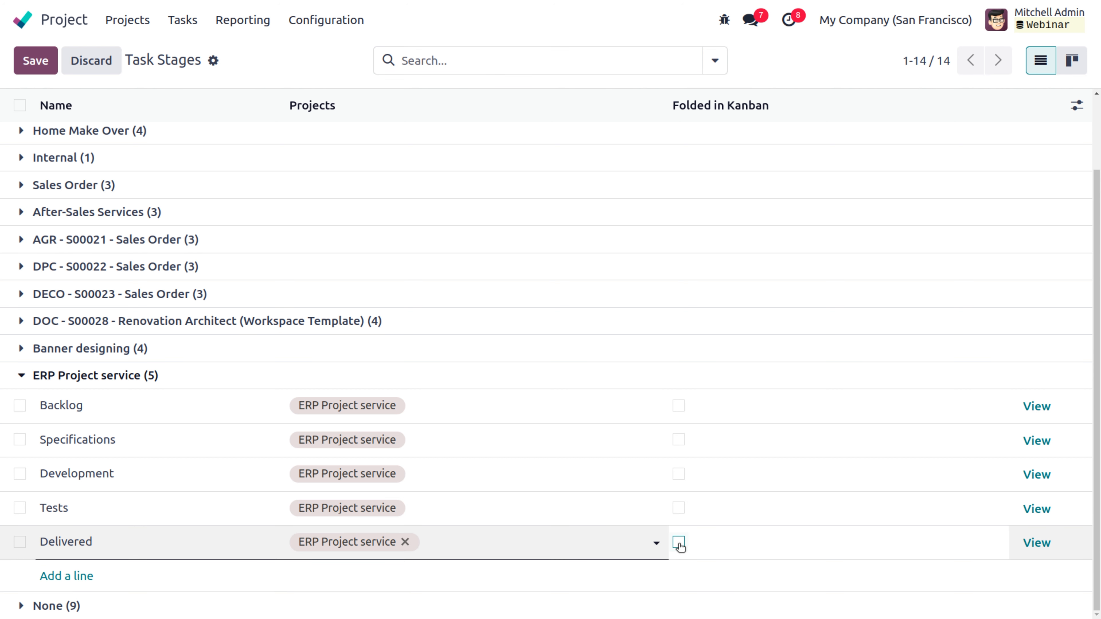
pyautogui.click(678, 508)
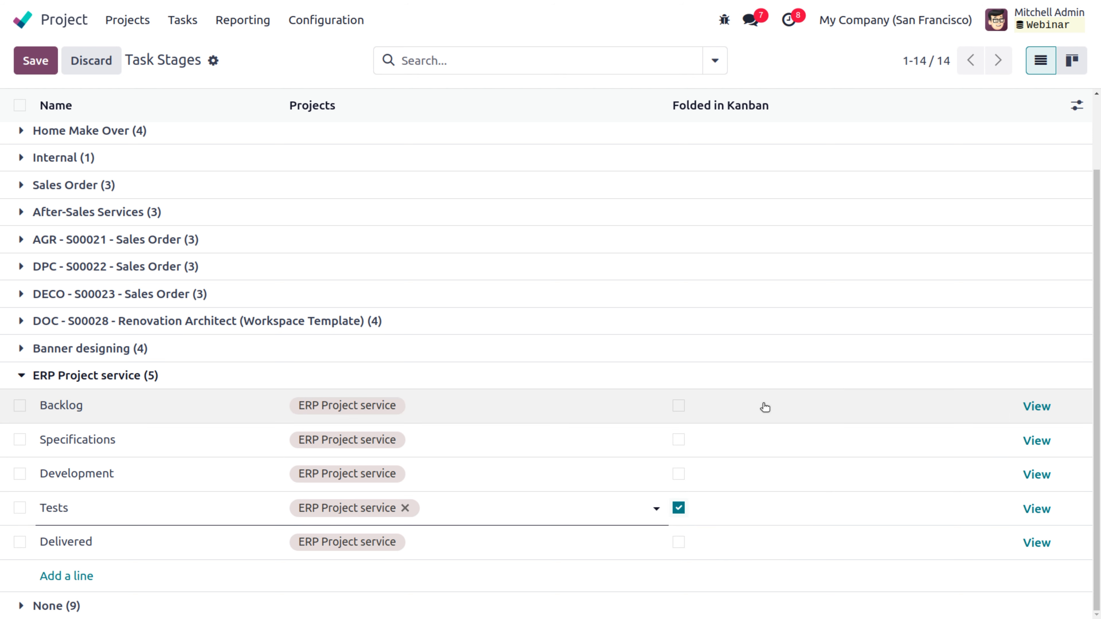
pyautogui.click(775, 64)
# Step: Reopen the Delivered stage and check its Task: Rating Request template without changing it
pyautogui.click(1033, 542)
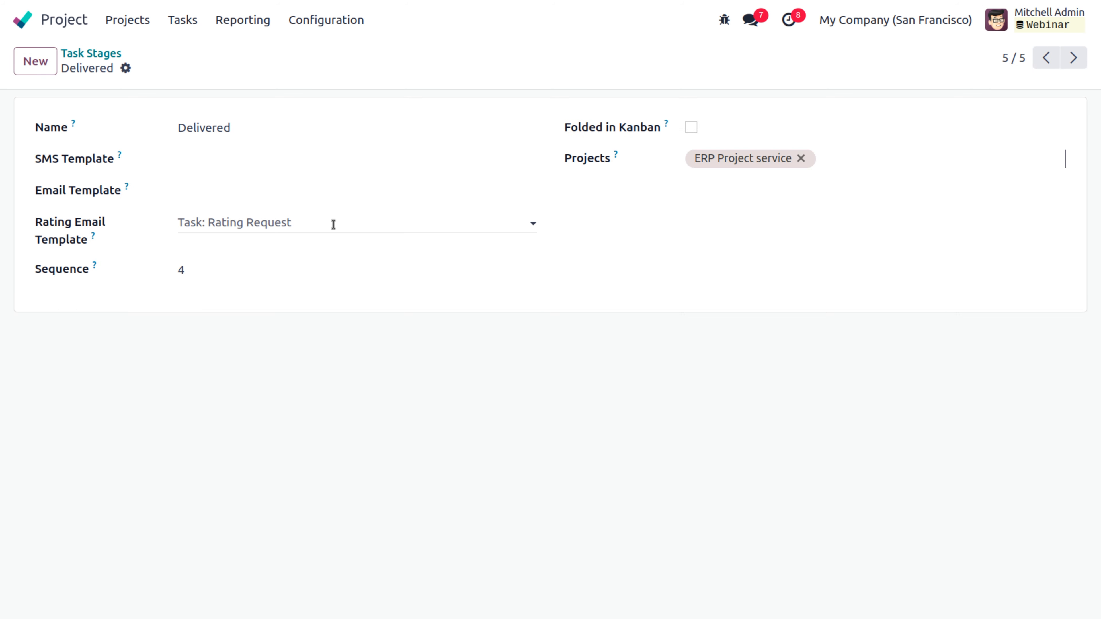
pyautogui.click(356, 219)
pyautogui.click(238, 66)
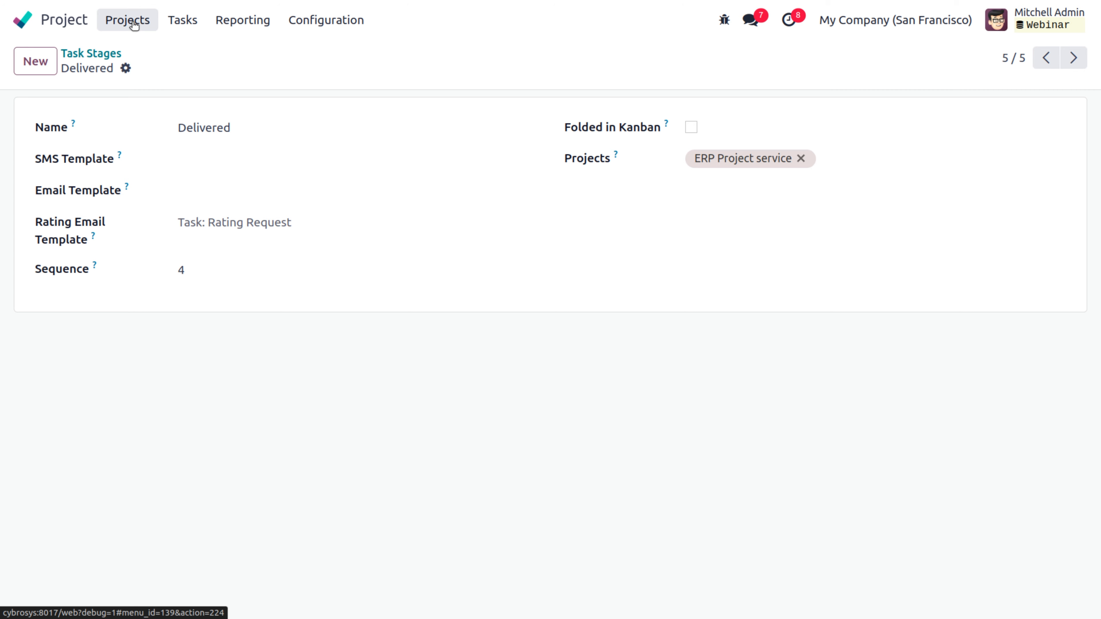
# Step: Return to the ERP Project service task board from the projects list
pyautogui.click(144, 21)
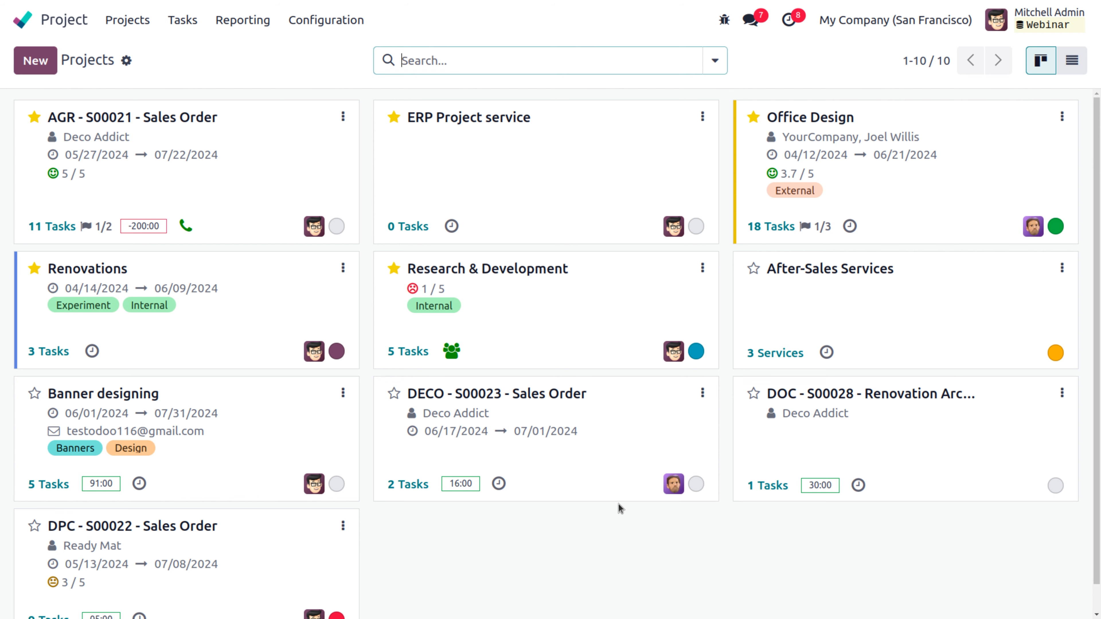
pyautogui.click(617, 188)
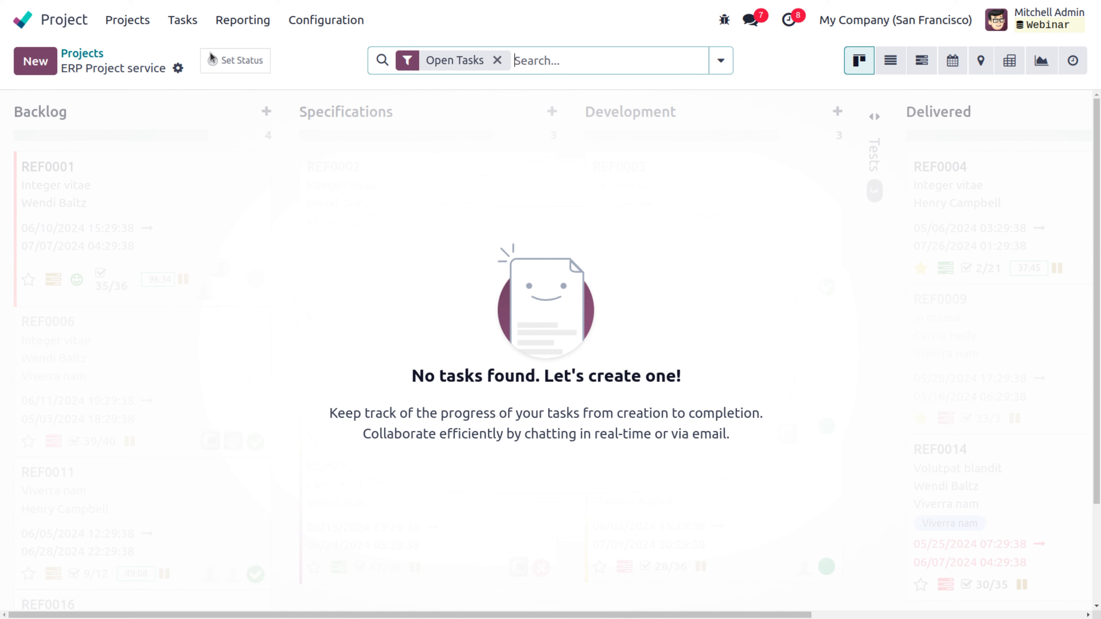
# Step: In Sales, filter the product catalogue to Services and open ERP Customisation Service
pyautogui.click(23, 20)
pyautogui.write('sa')
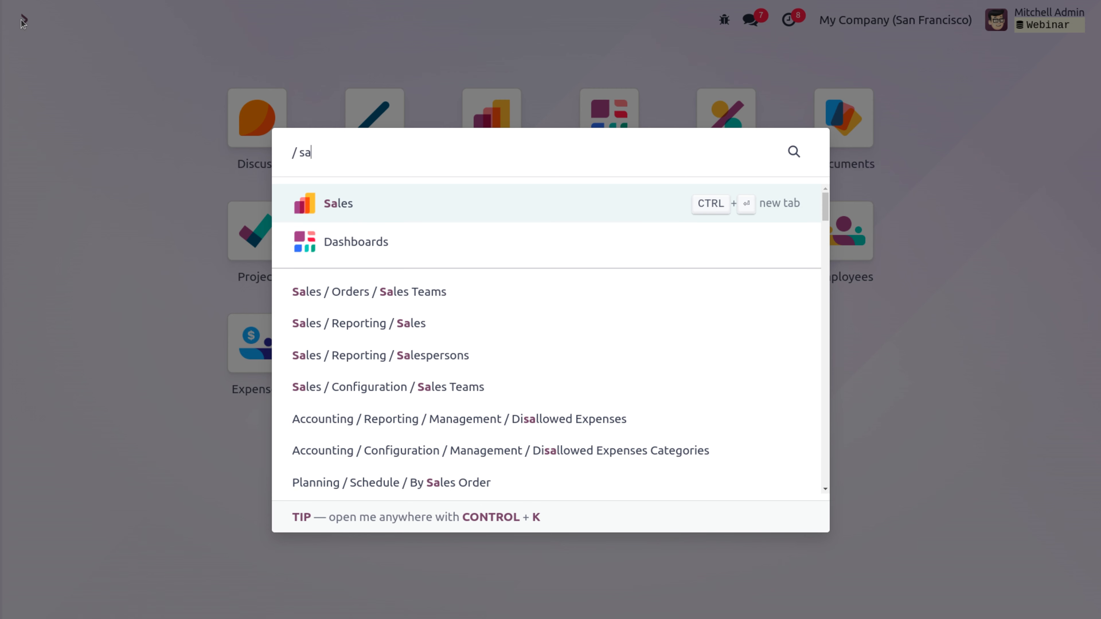
pyautogui.click(338, 209)
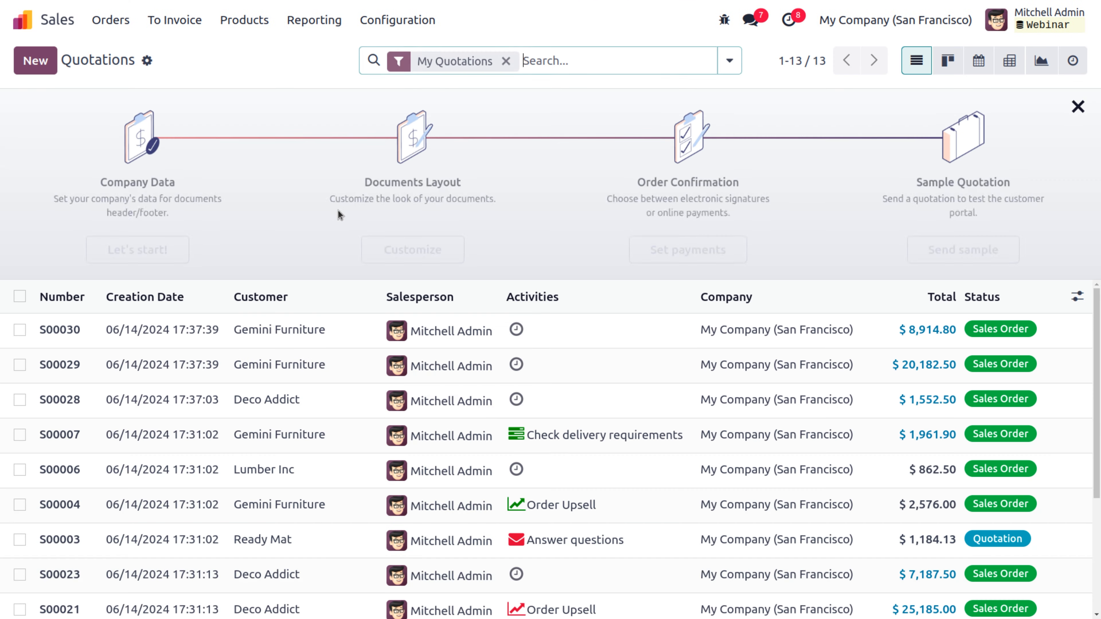
pyautogui.click(248, 20)
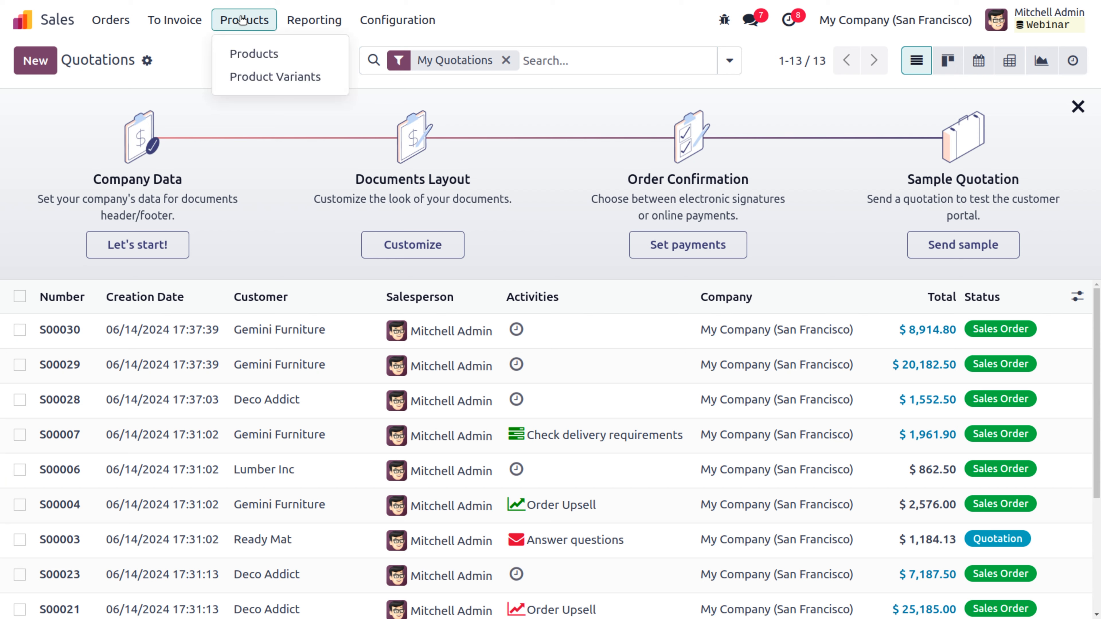
pyautogui.click(262, 54)
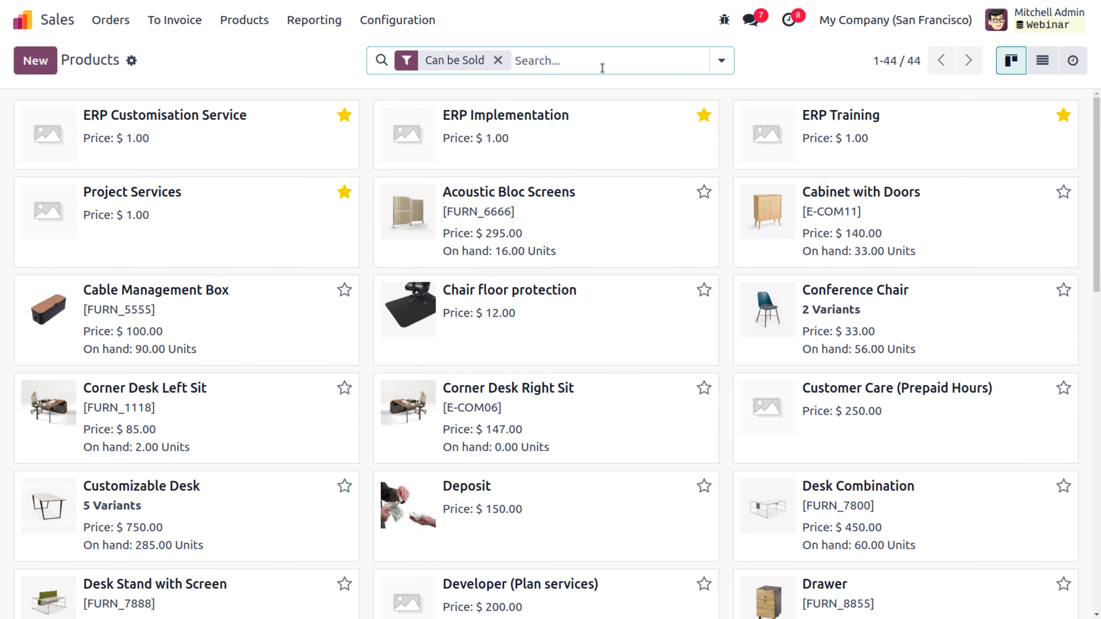
pyautogui.click(717, 68)
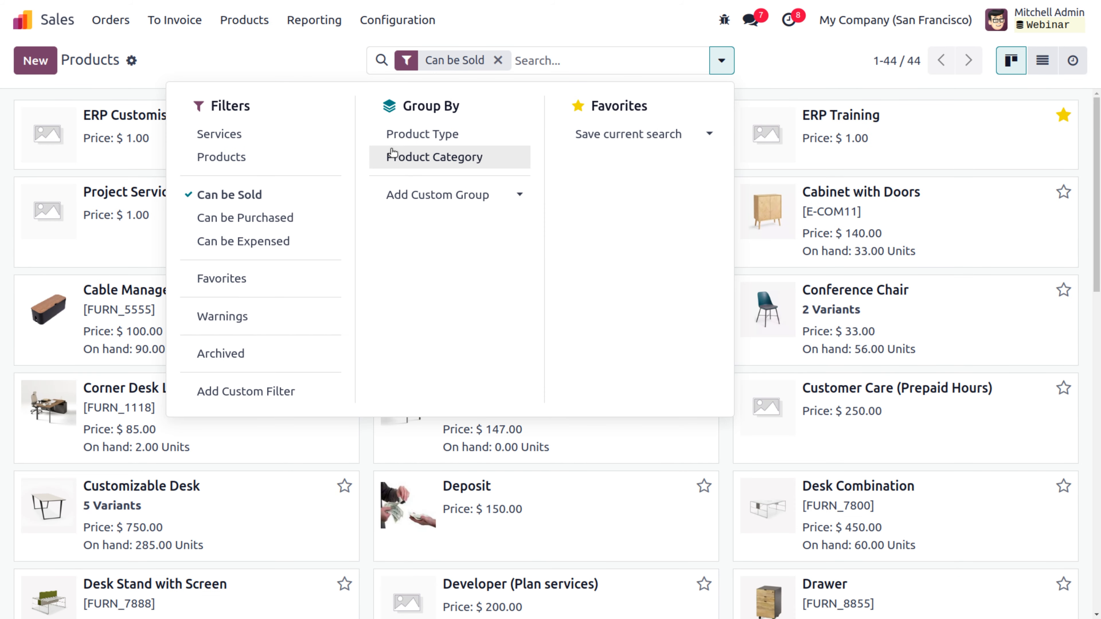
pyautogui.click(265, 136)
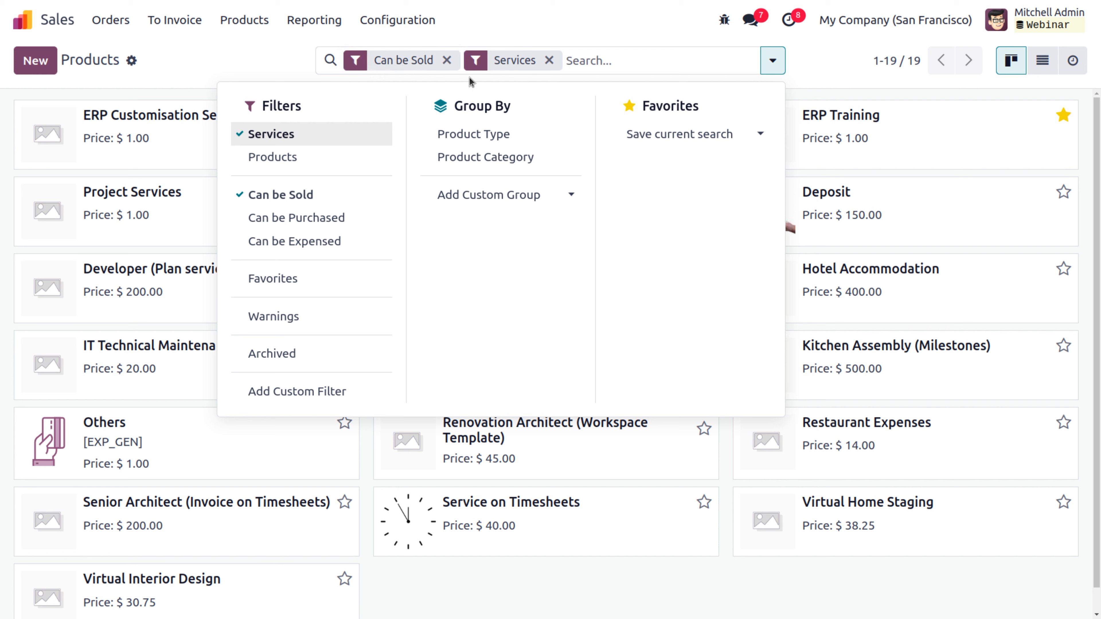
pyautogui.click(283, 51)
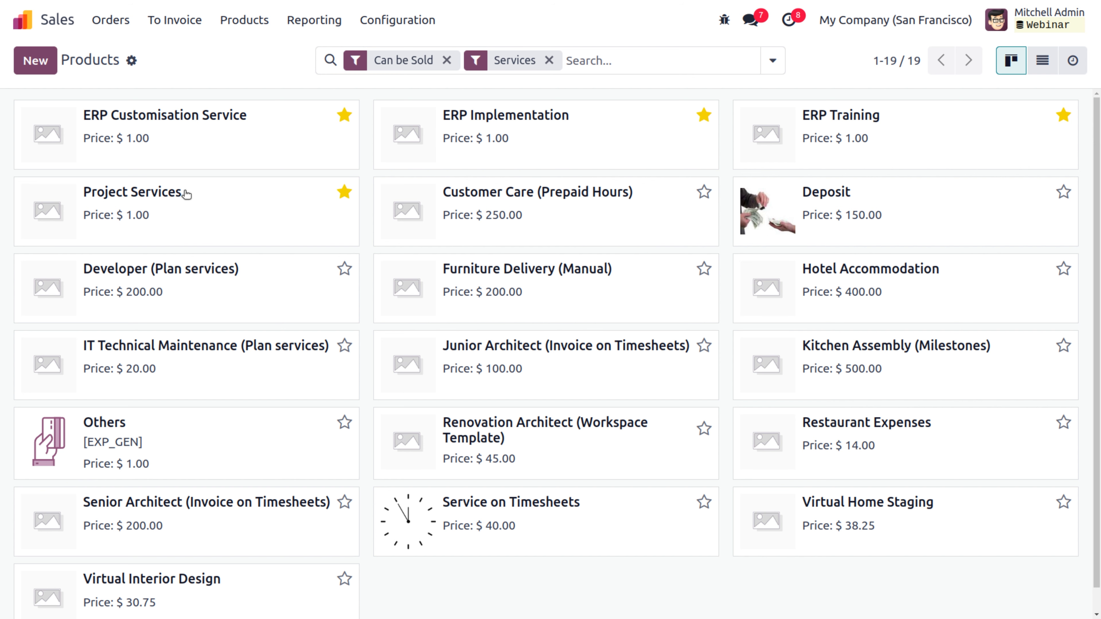
pyautogui.click(252, 121)
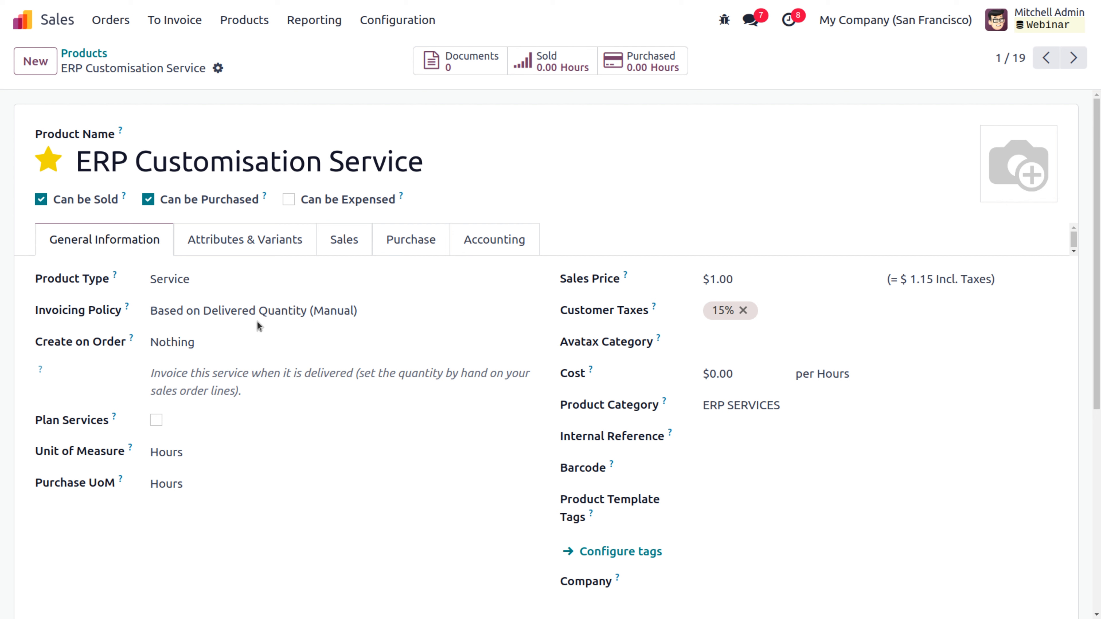
# Step: Make ERP Customisation Service create tasks in ERP Project service, planned with the Developer role
pyautogui.click(193, 346)
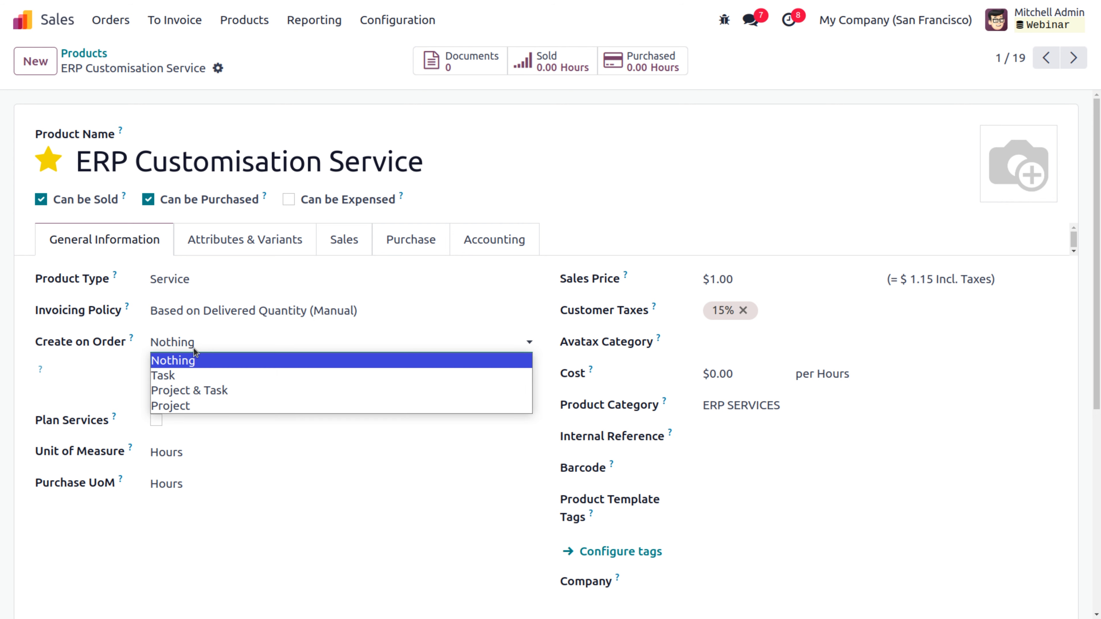
pyautogui.click(188, 377)
pyautogui.click(188, 375)
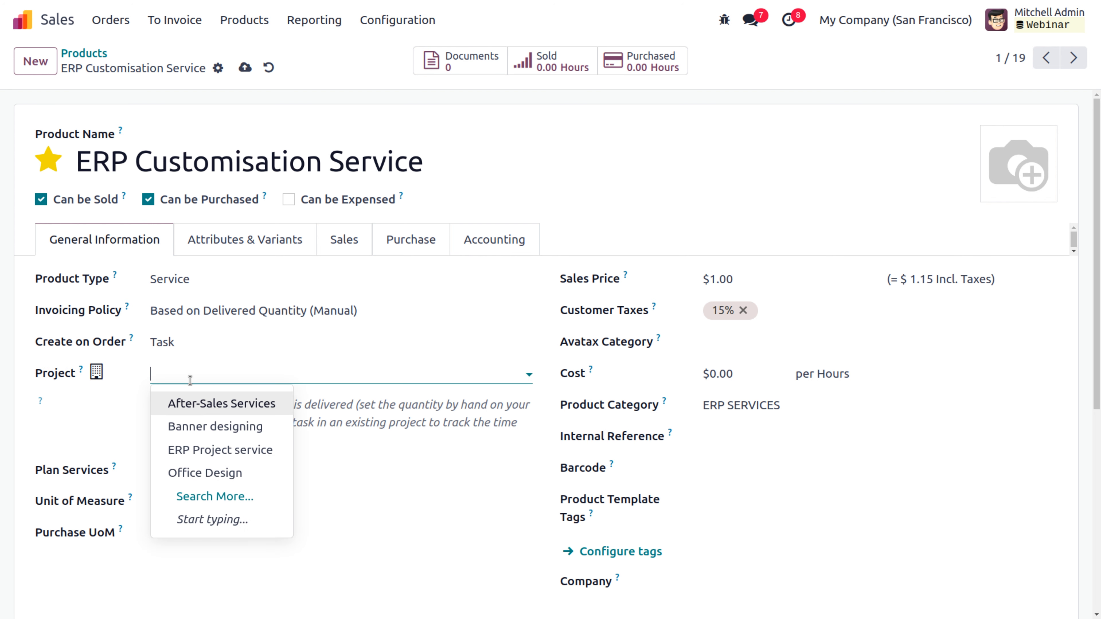
pyautogui.click(194, 450)
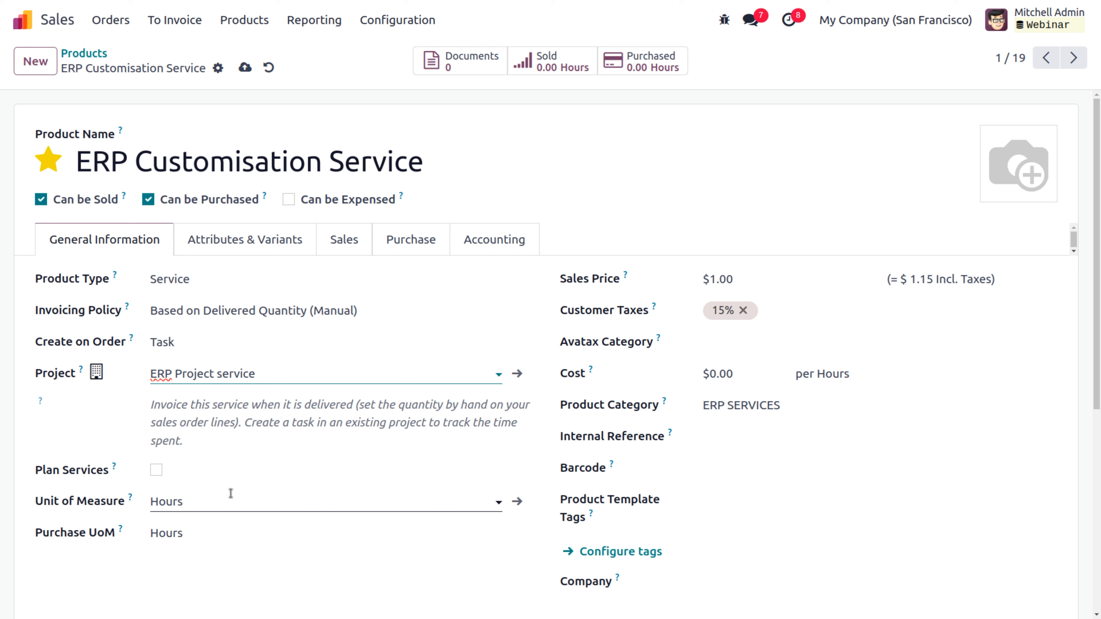
pyautogui.click(156, 470)
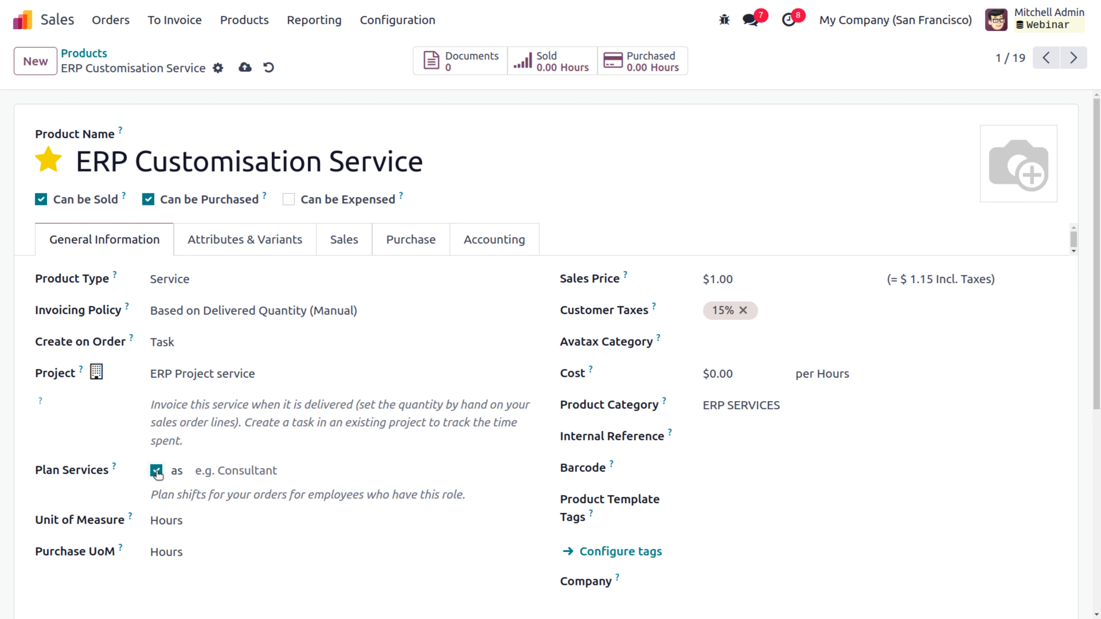
pyautogui.click(237, 470)
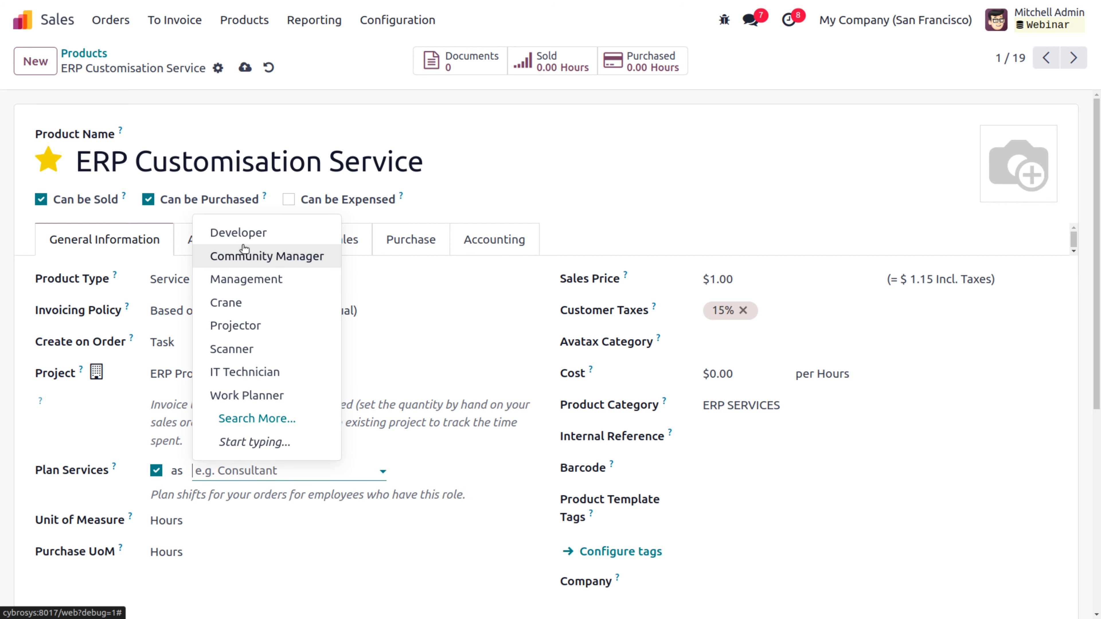
pyautogui.click(247, 234)
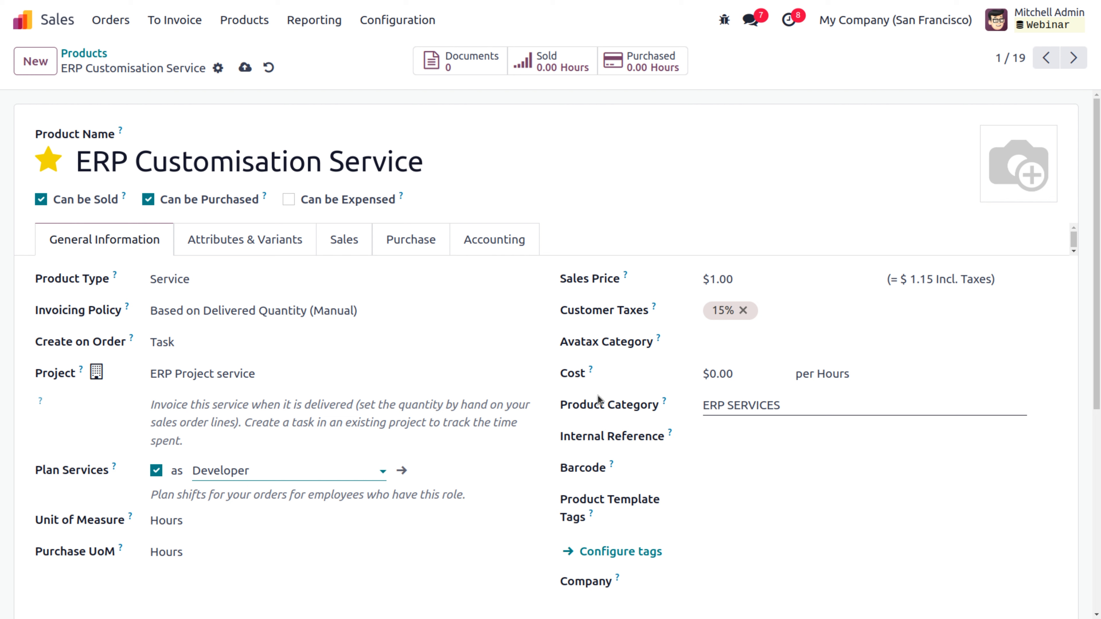
# Step: Set the sales price to $26.00 and the cost to $10.00, and save the product
pyautogui.click(754, 283)
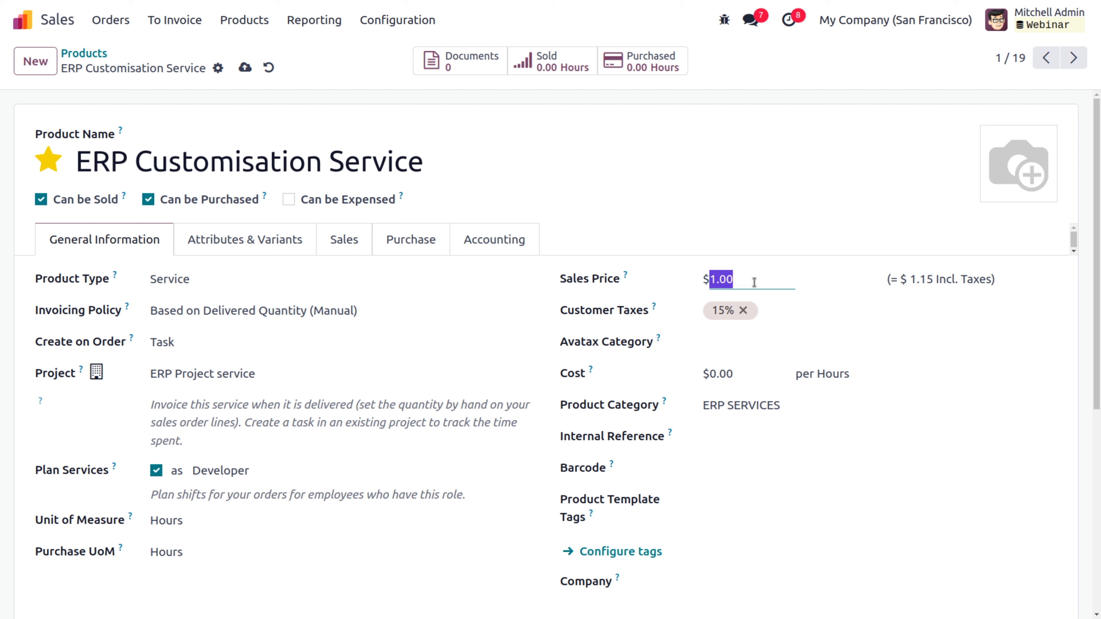
pyautogui.press('BackSpace')
pyautogui.click(703, 200)
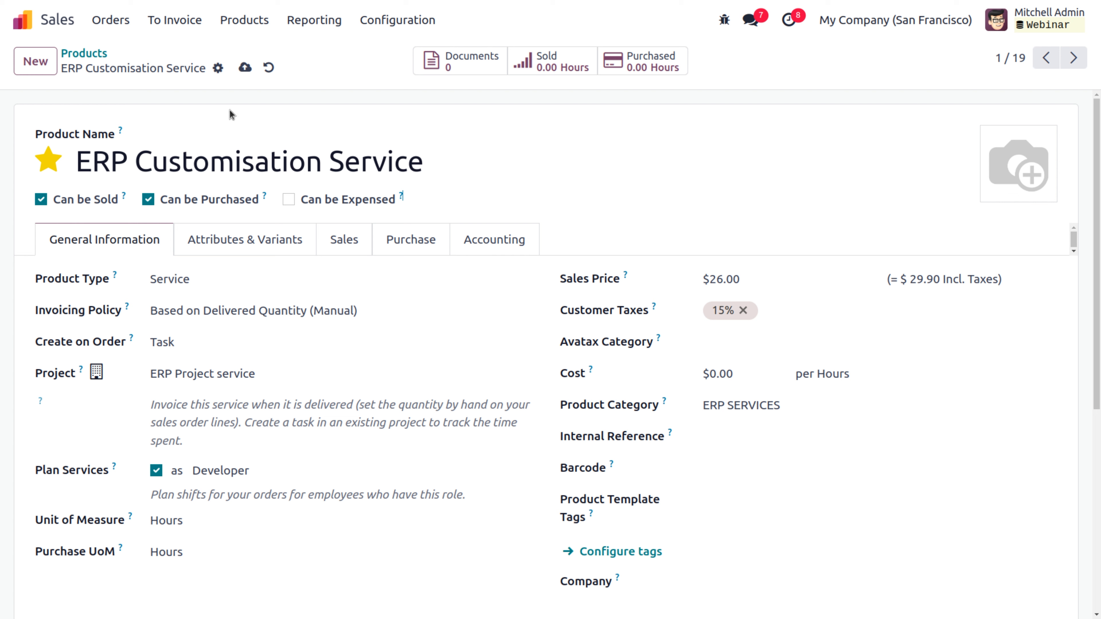
pyautogui.click(245, 68)
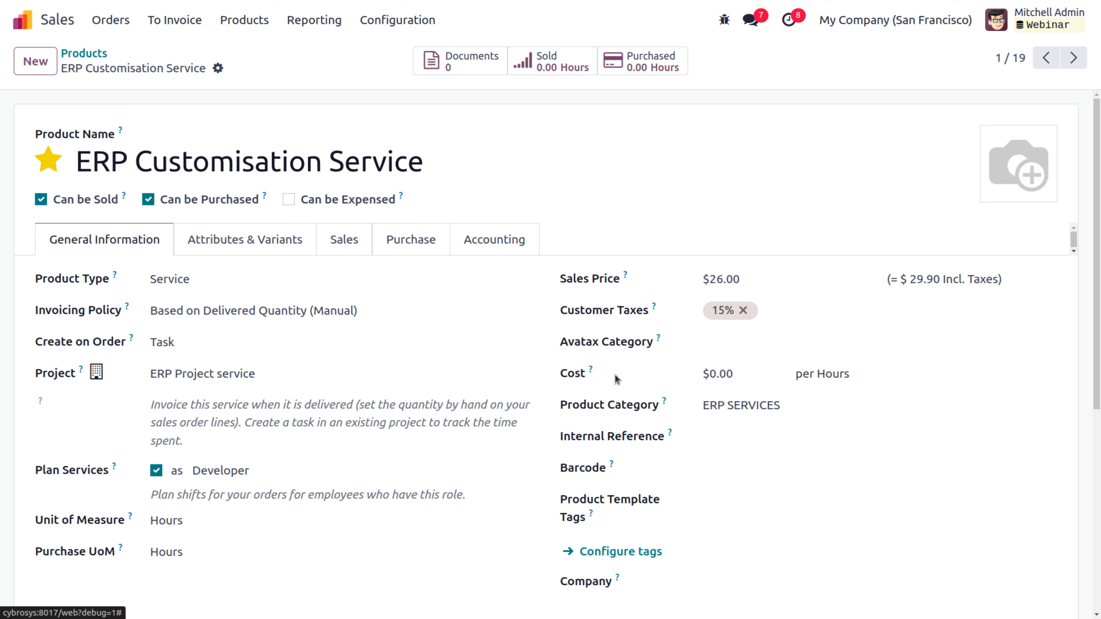
pyautogui.click(754, 376)
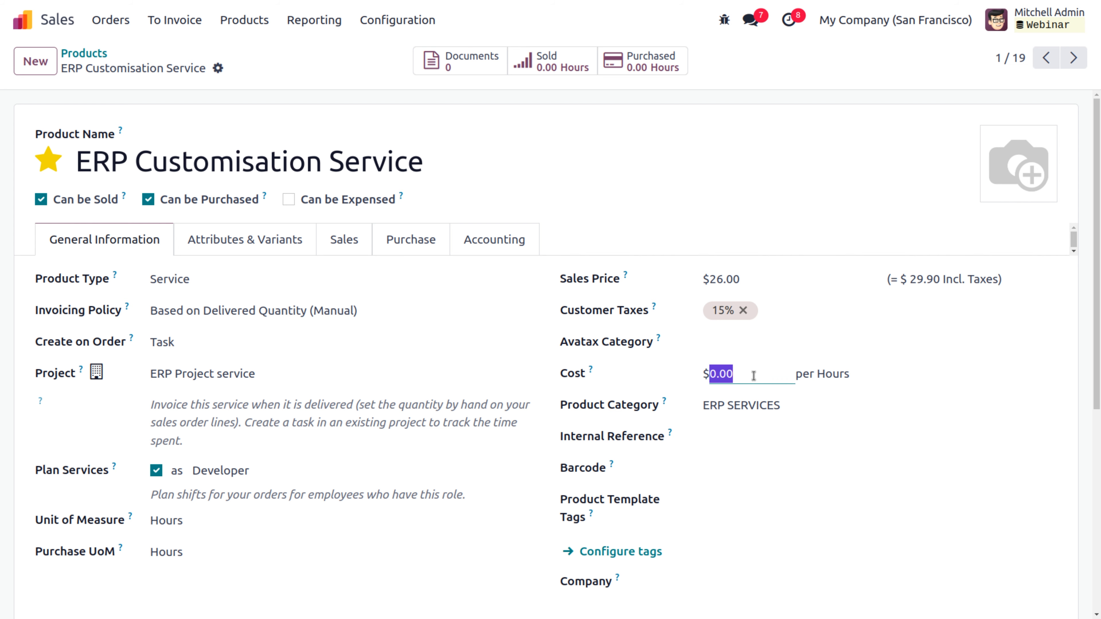
pyautogui.press('BackSpace')
pyautogui.write('10')
pyautogui.click(245, 67)
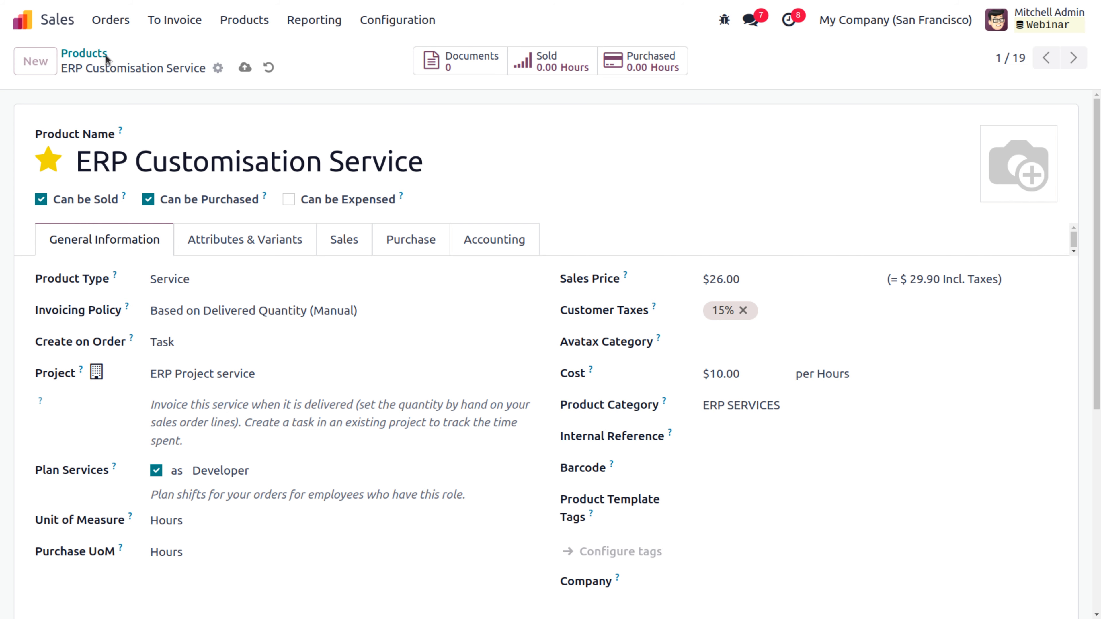
pyautogui.click(83, 54)
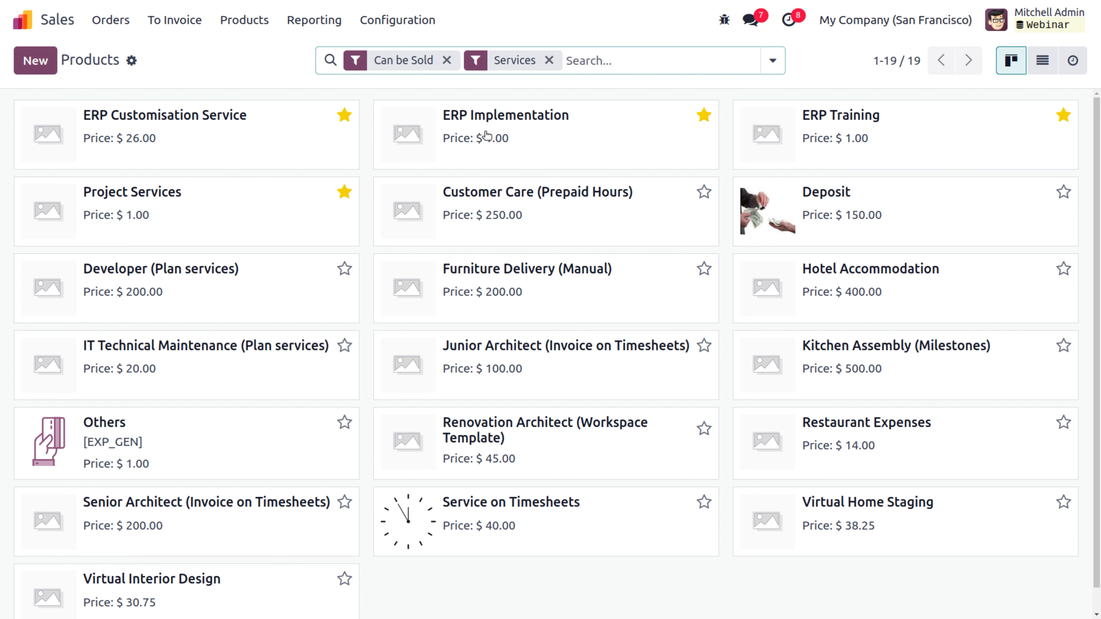
# Step: Set ERP Implementation's sales price to $25.00, keeping Prepaid/Fixed Price invoicing
pyautogui.click(504, 117)
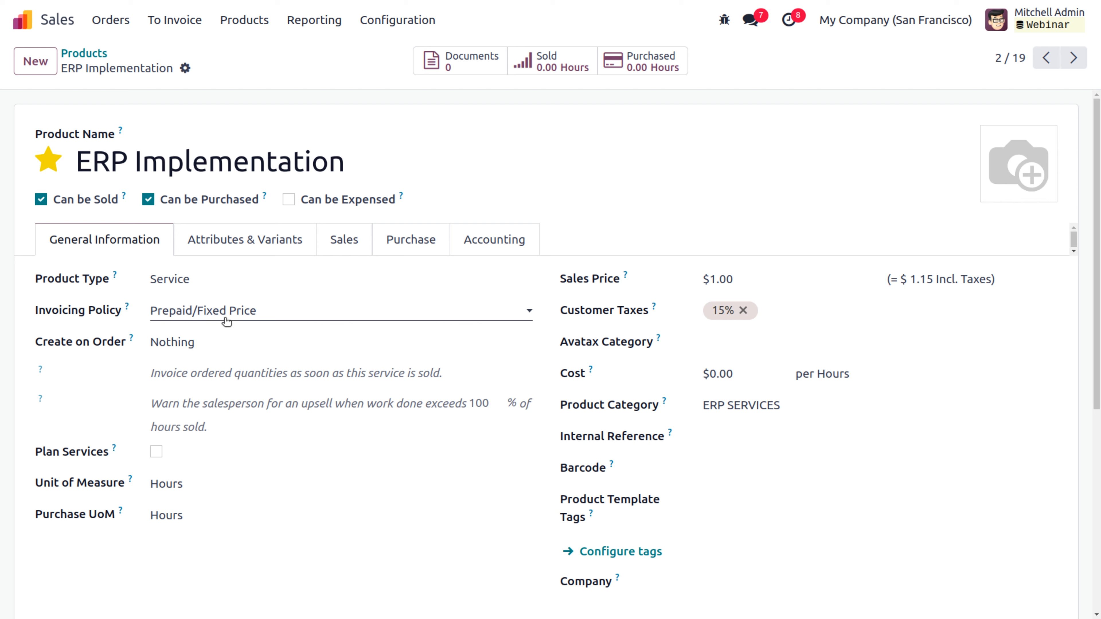
pyautogui.click(748, 278)
pyautogui.press('BackSpace')
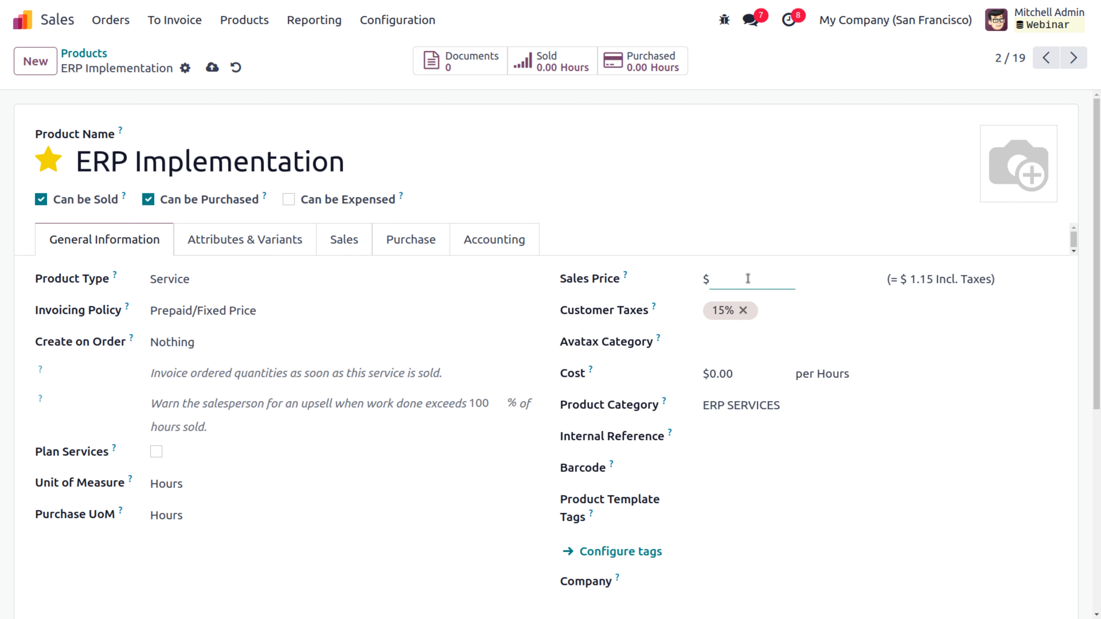
pyautogui.write('25')
pyautogui.click(174, 316)
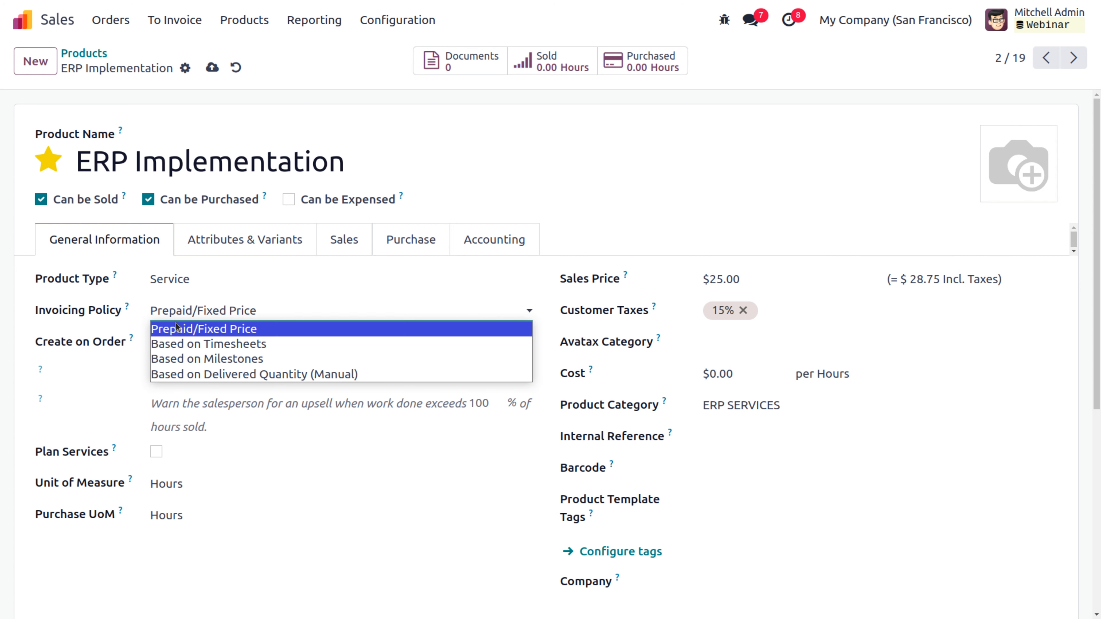
pyautogui.click(181, 332)
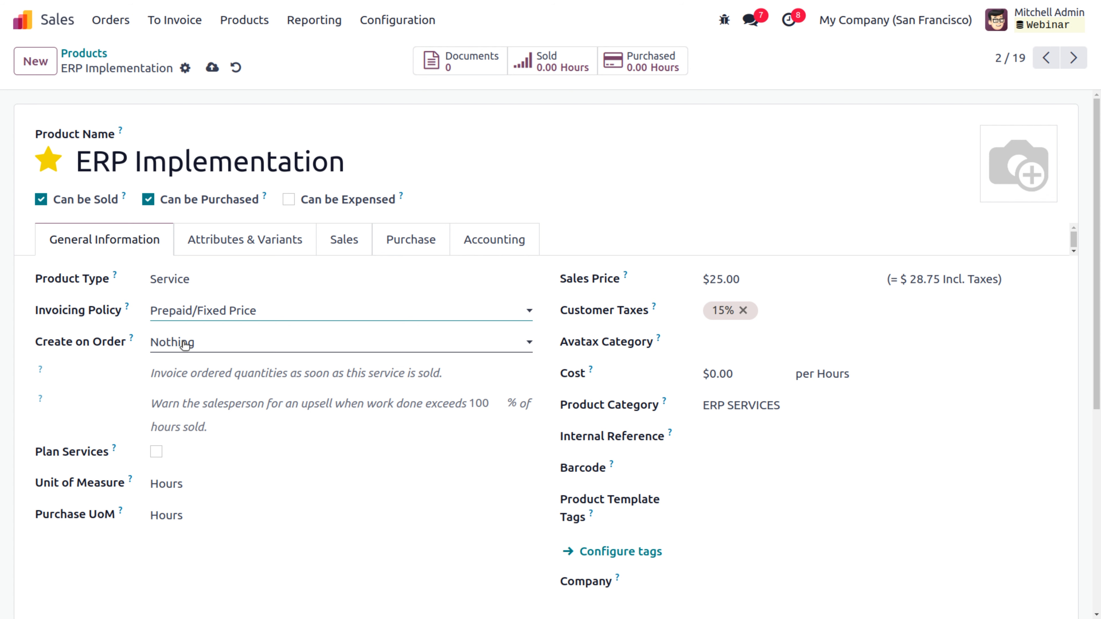
# Step: Make ERP Implementation orders create tasks in ERP Project service, and save
pyautogui.click(183, 342)
pyautogui.click(179, 375)
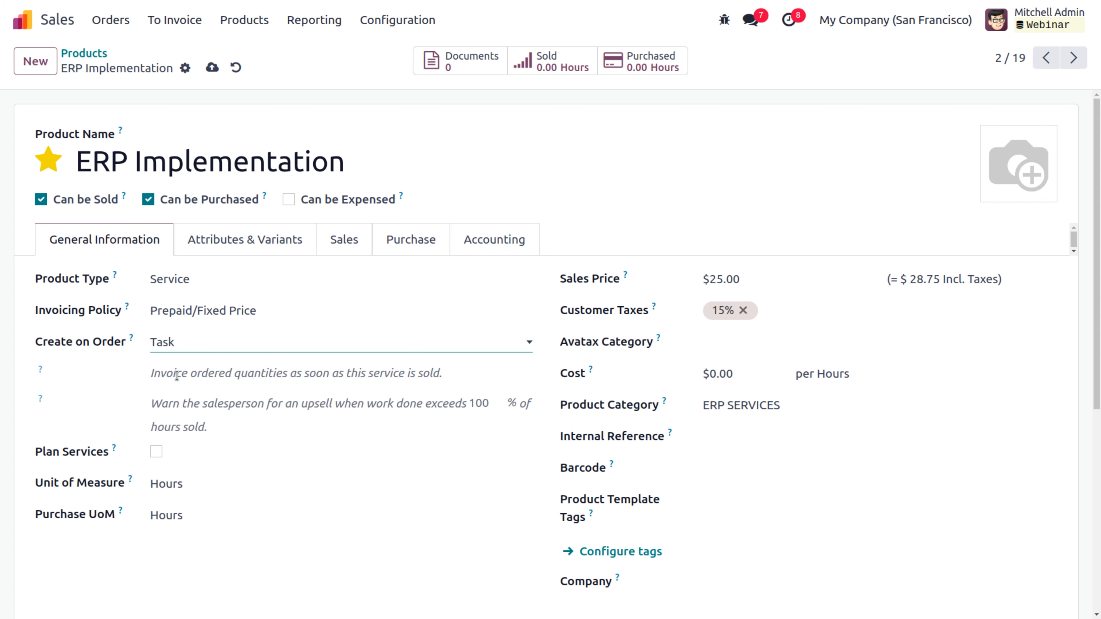
pyautogui.click(177, 375)
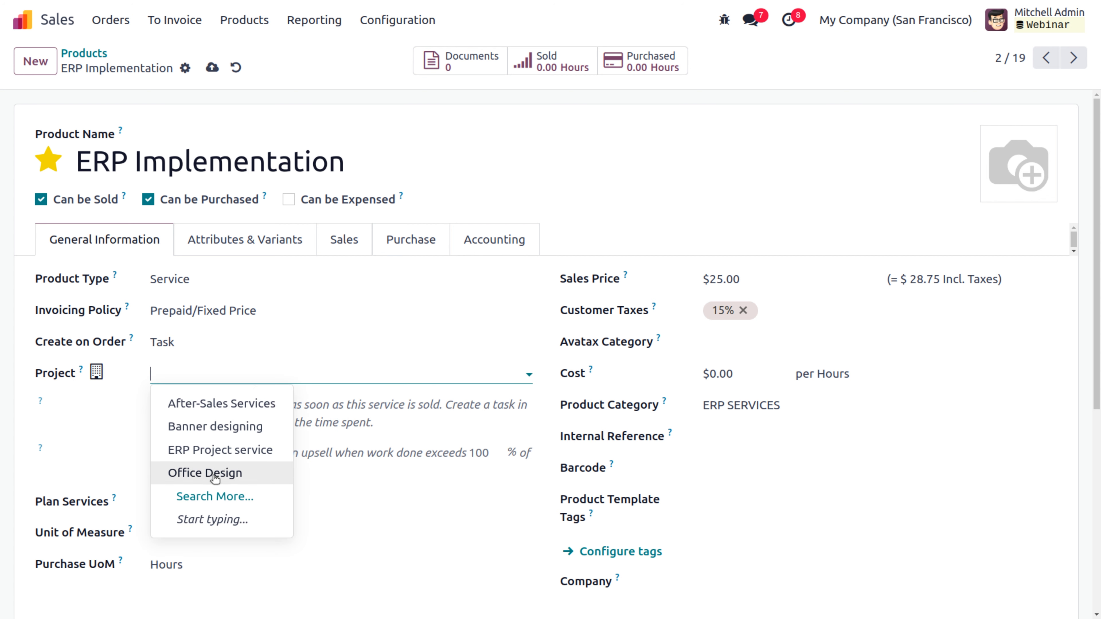
pyautogui.click(212, 453)
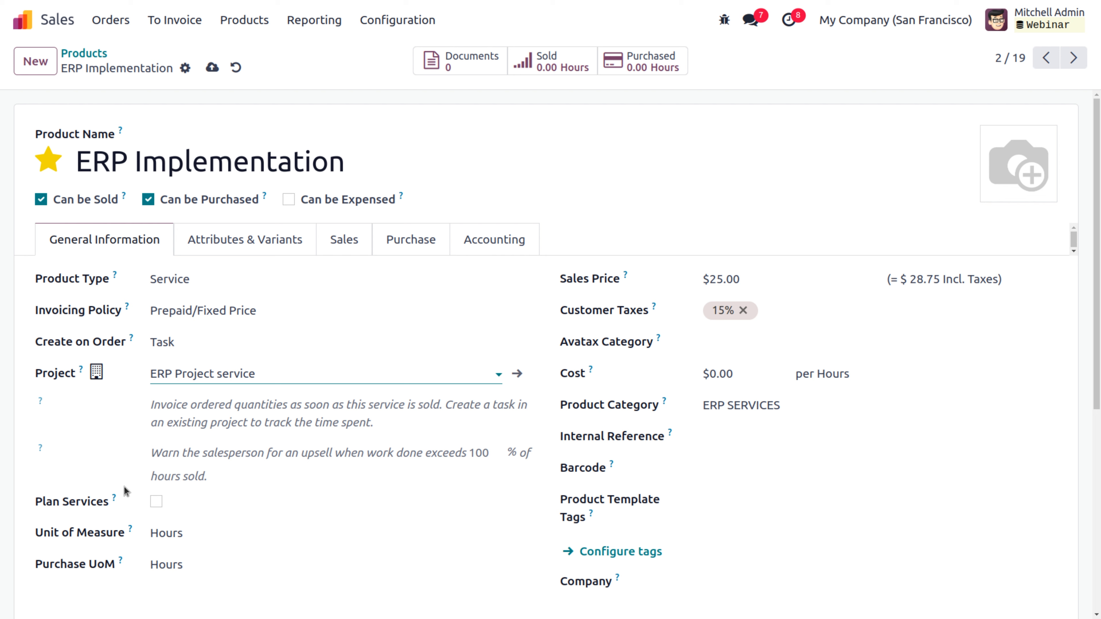
pyautogui.click(212, 68)
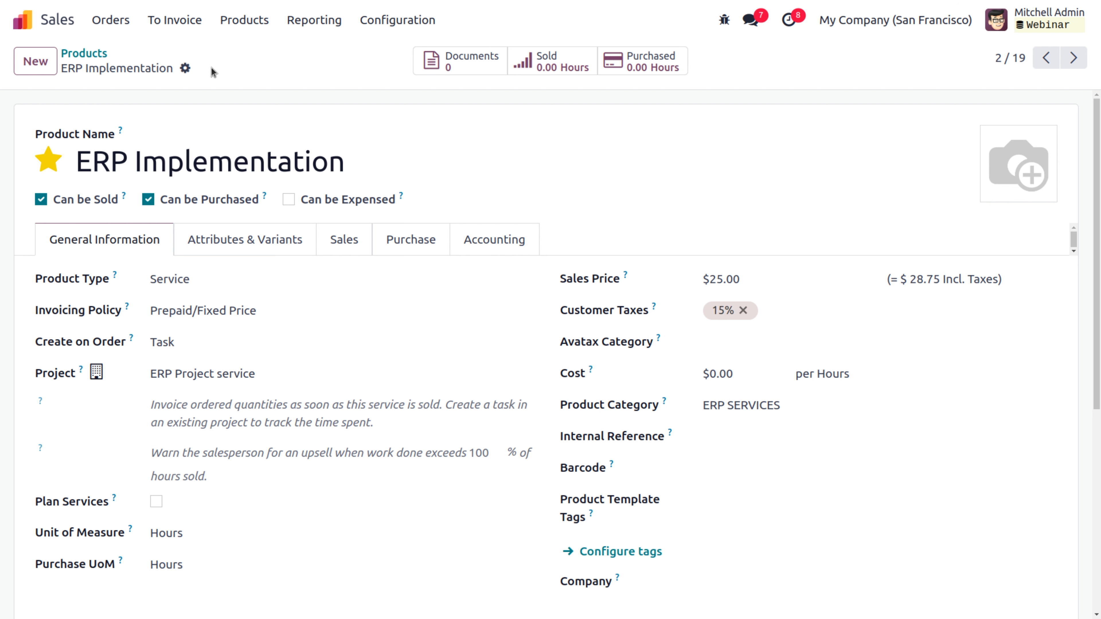
# Step: Set its cost to $10.00, save, and return to the service products list
pyautogui.click(737, 381)
pyautogui.write('1')
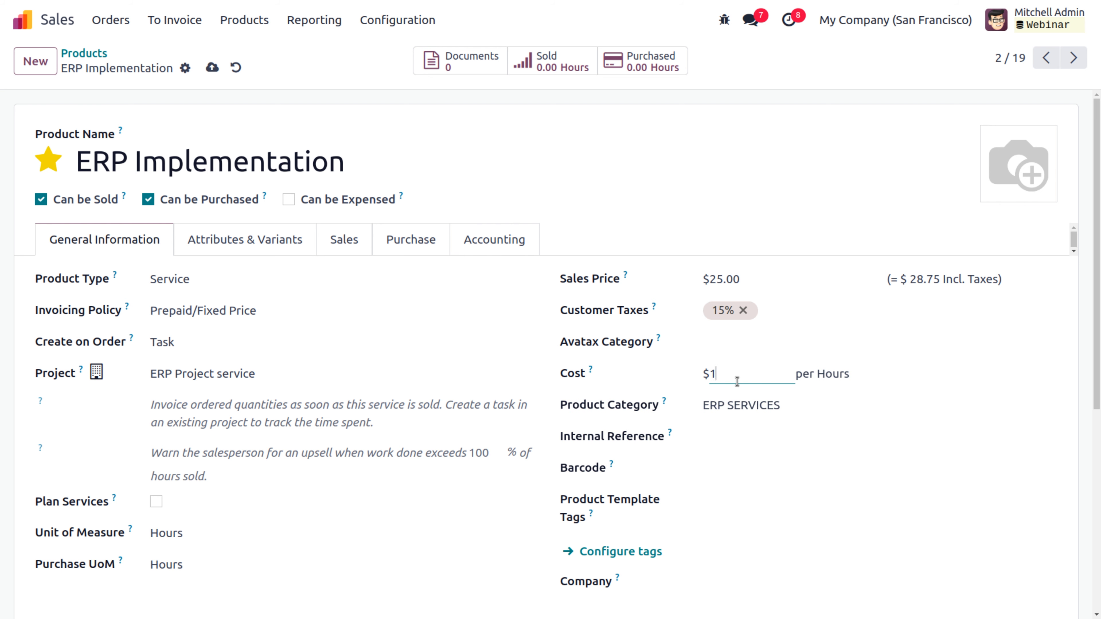
pyautogui.write('0')
pyautogui.click(215, 70)
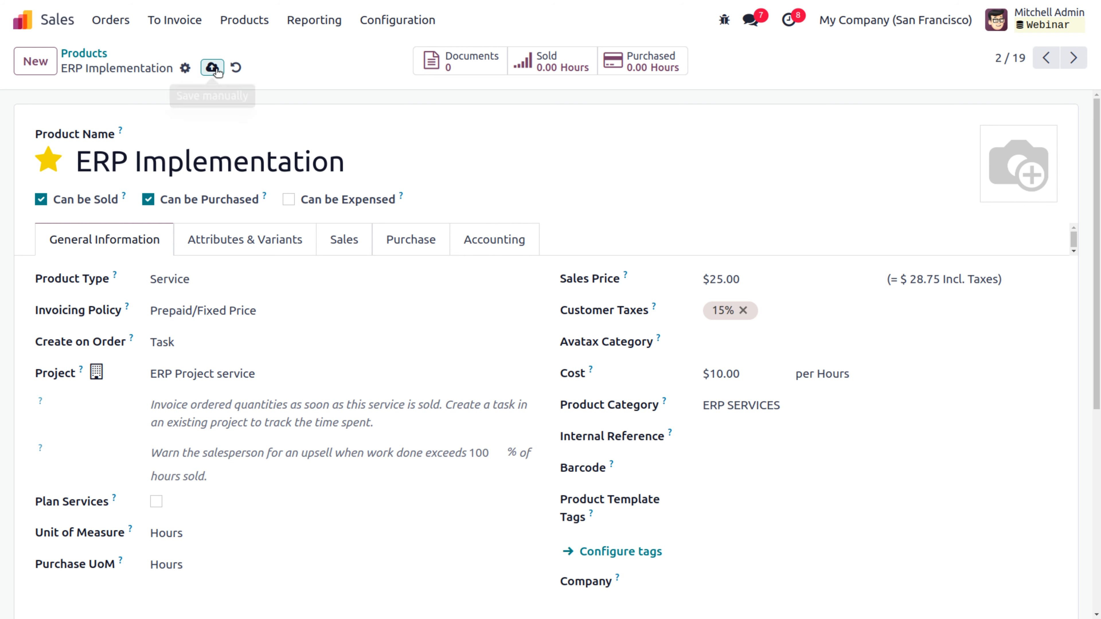
pyautogui.click(83, 53)
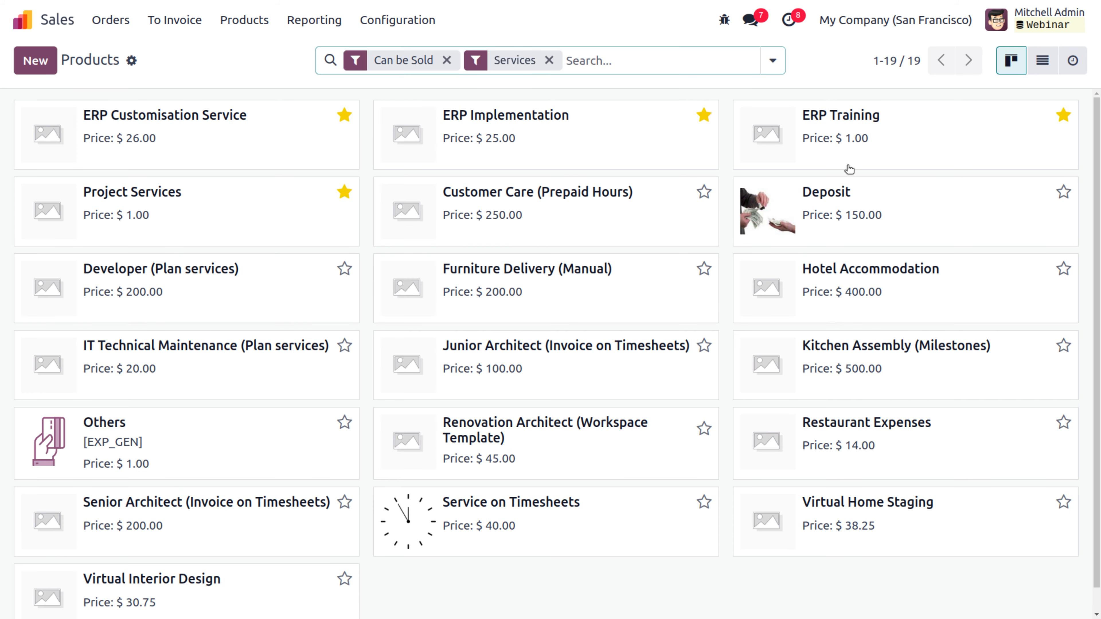
# Step: Give ERP Training a $10.00 cost and a $30.00 sales price, and save
pyautogui.click(847, 115)
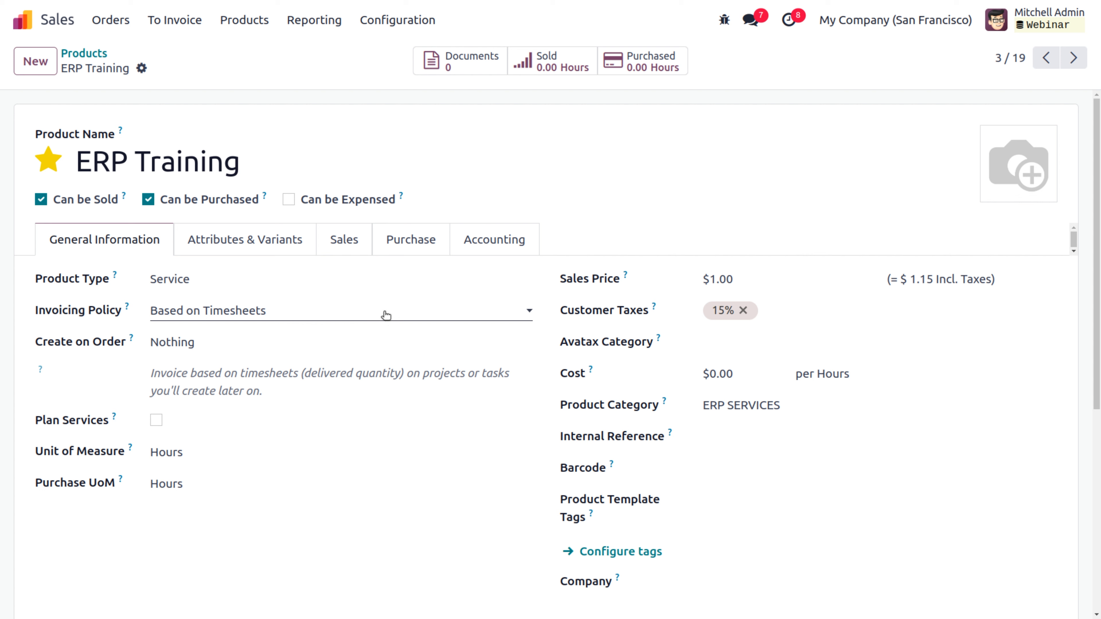
pyautogui.click(758, 374)
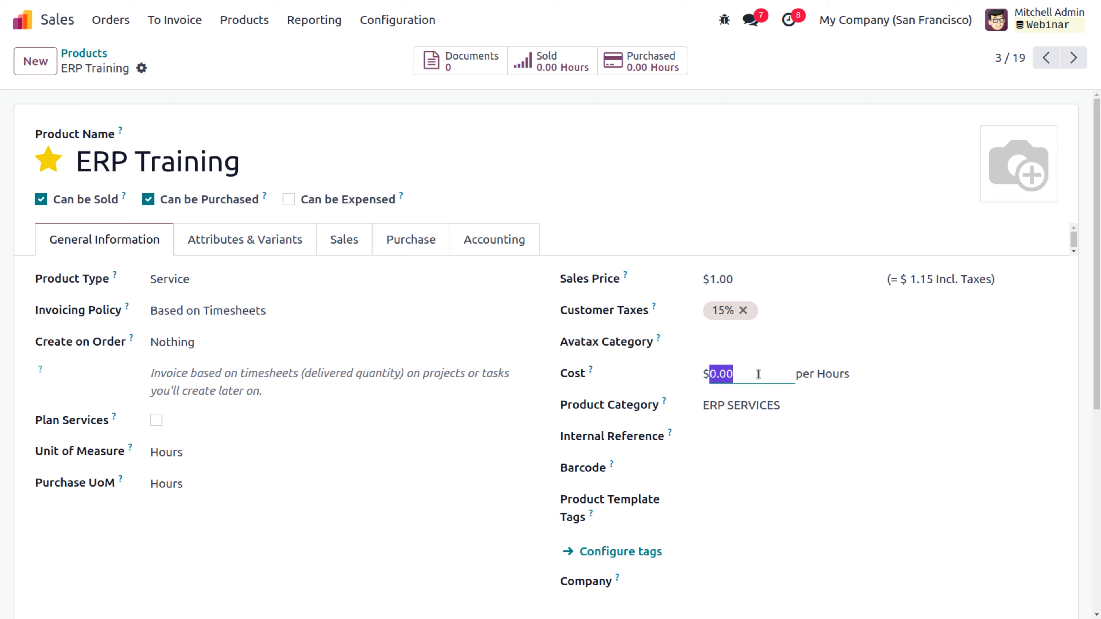
pyautogui.press('BackSpace')
pyautogui.write('10')
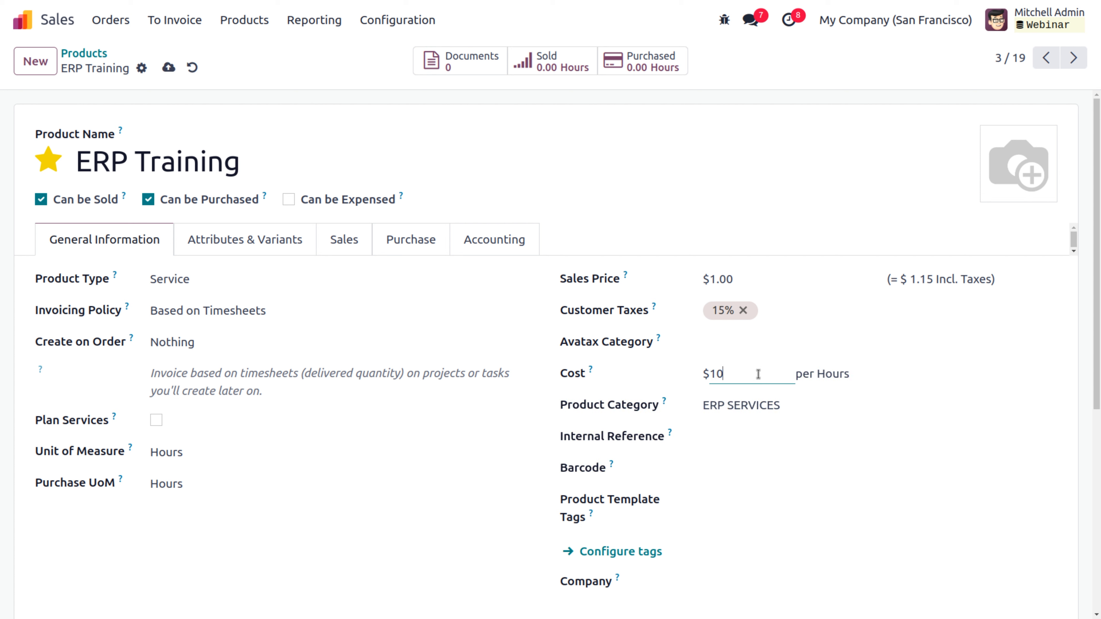
pyautogui.click(757, 279)
pyautogui.press('BackSpace')
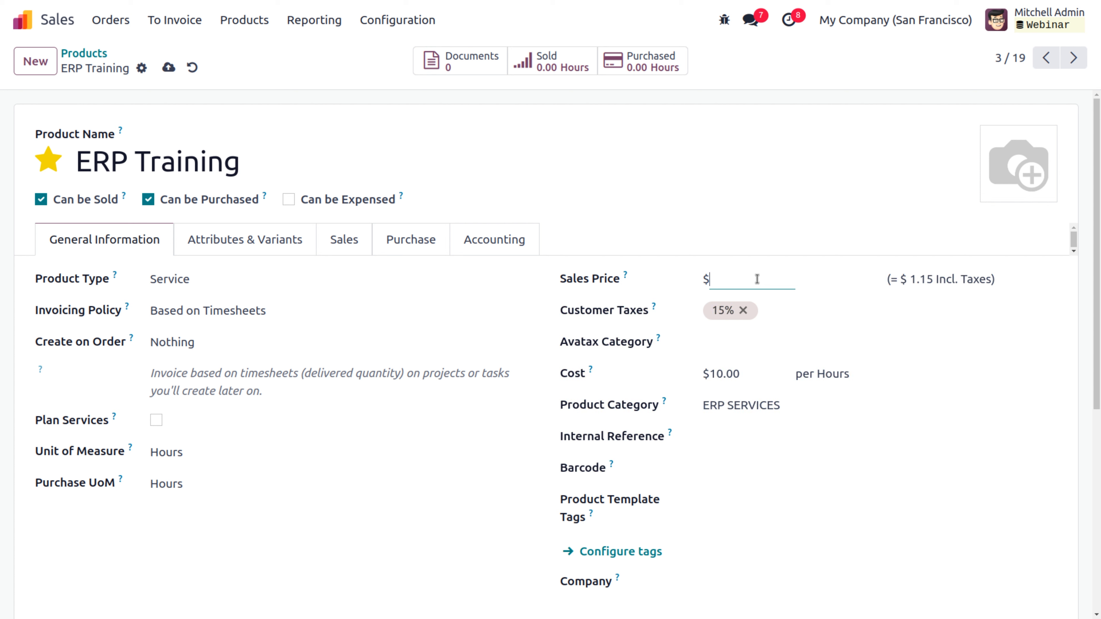
pyautogui.write('30')
pyautogui.click(168, 67)
# Step: Make ERP Training orders create tasks in ERP Project service, save, and go back to Products
pyautogui.click(169, 345)
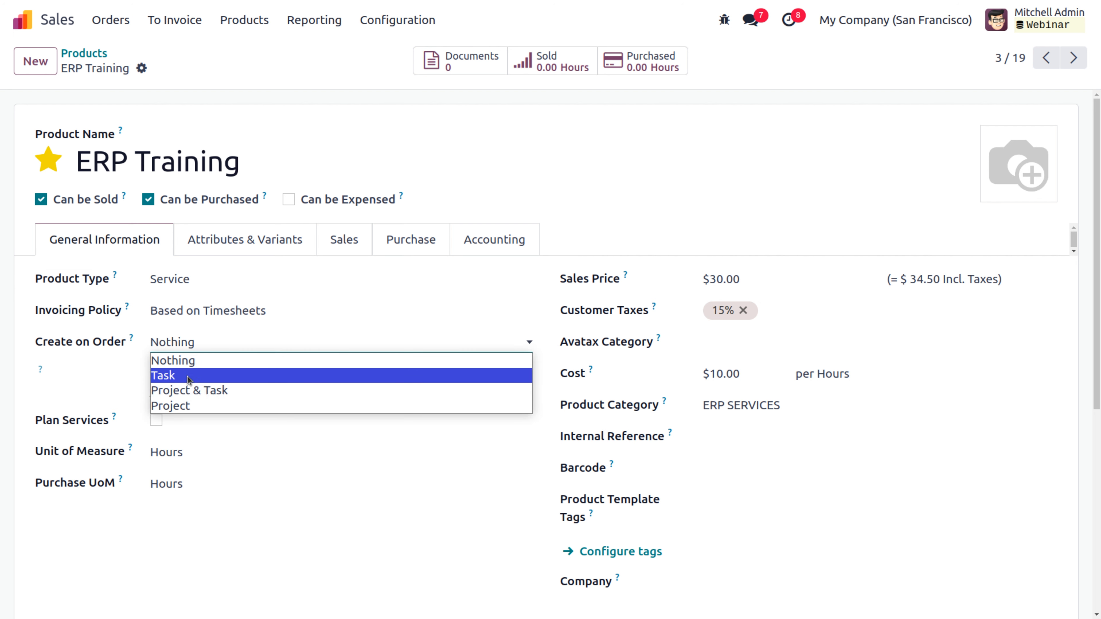
pyautogui.click(170, 376)
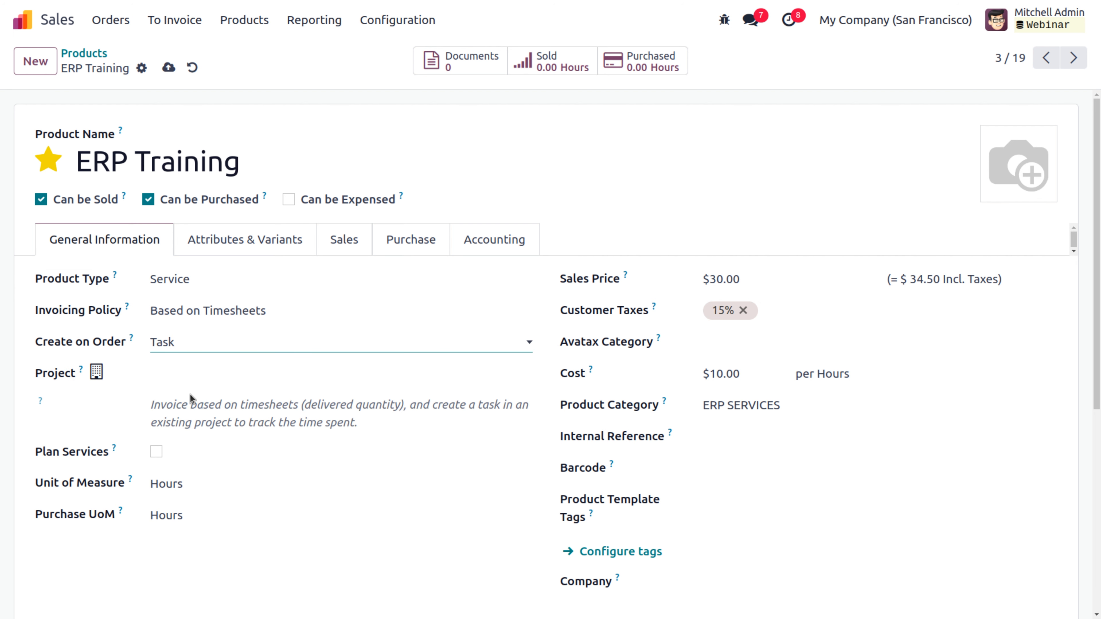
pyautogui.click(216, 373)
pyautogui.click(223, 451)
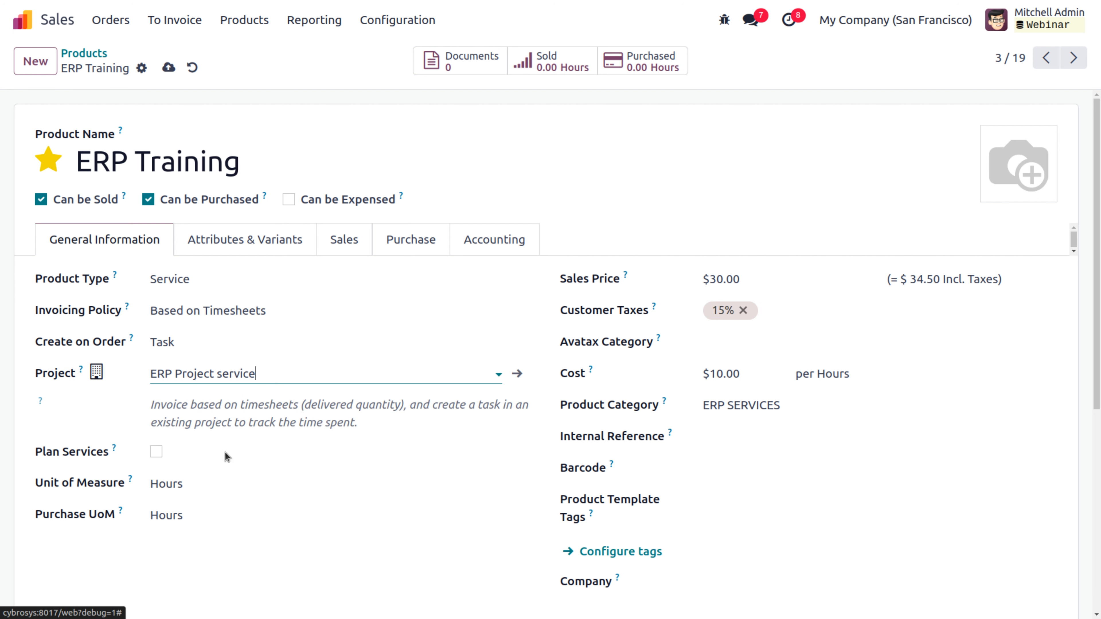
pyautogui.click(168, 68)
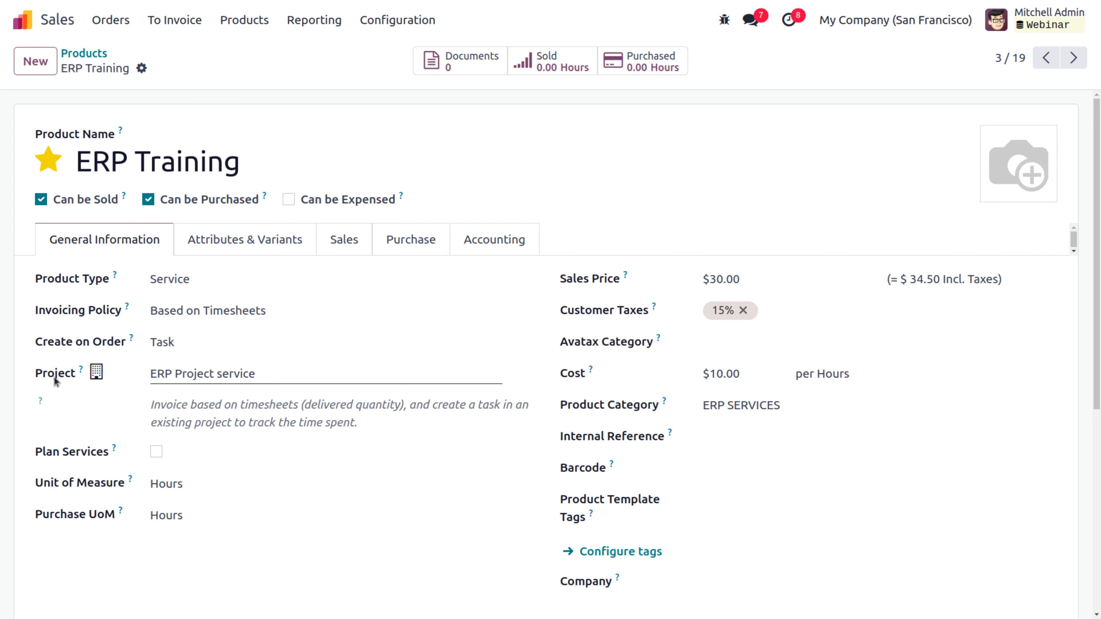
pyautogui.click(191, 346)
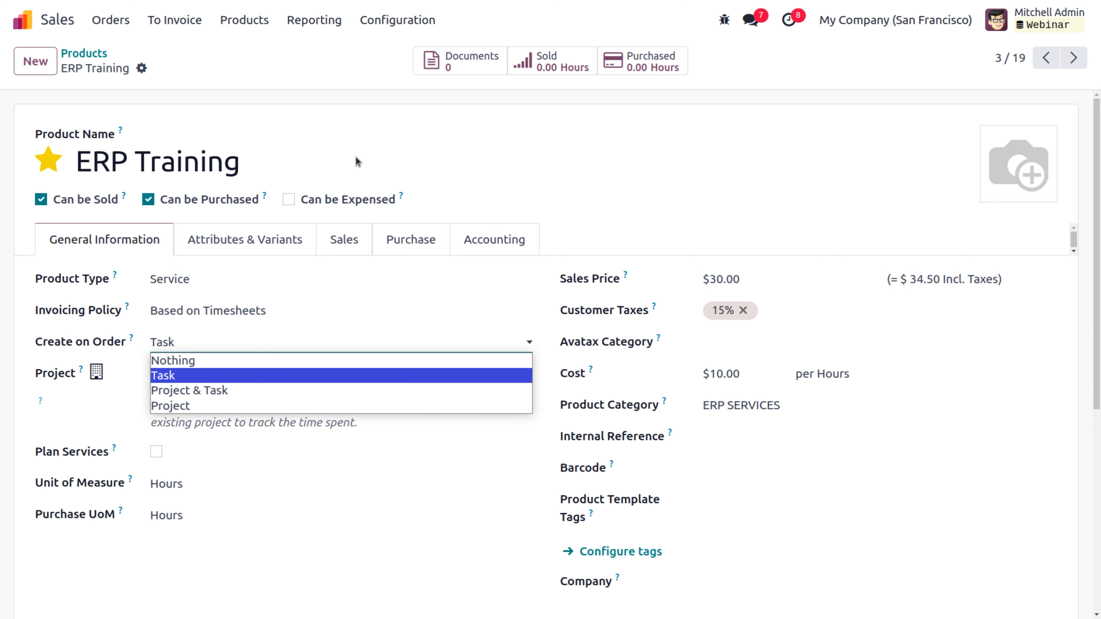
pyautogui.click(371, 149)
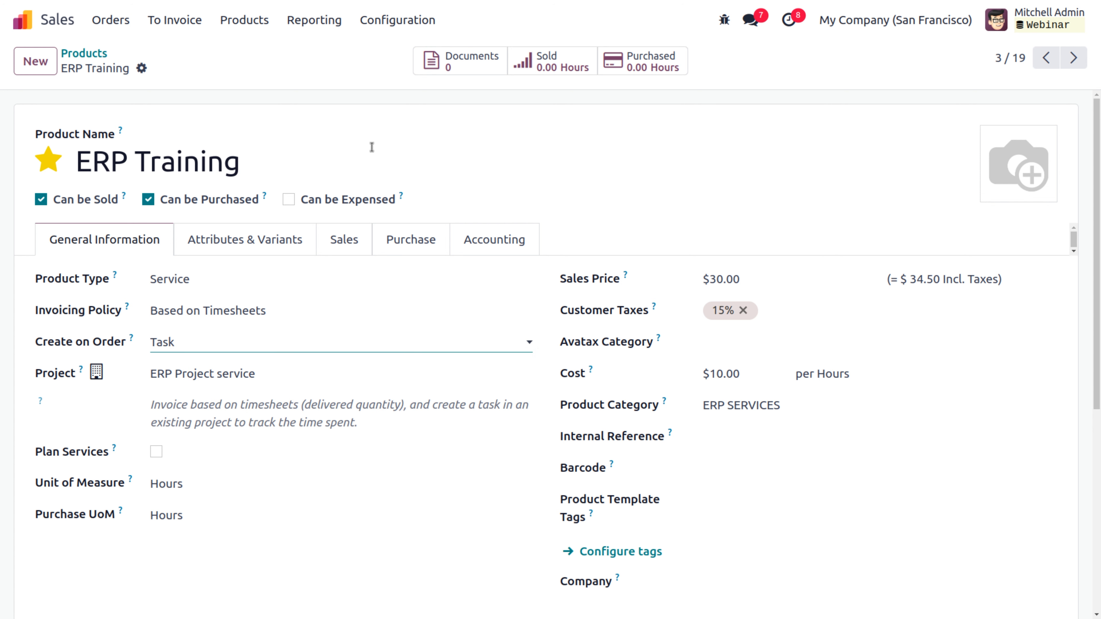
pyautogui.click(85, 53)
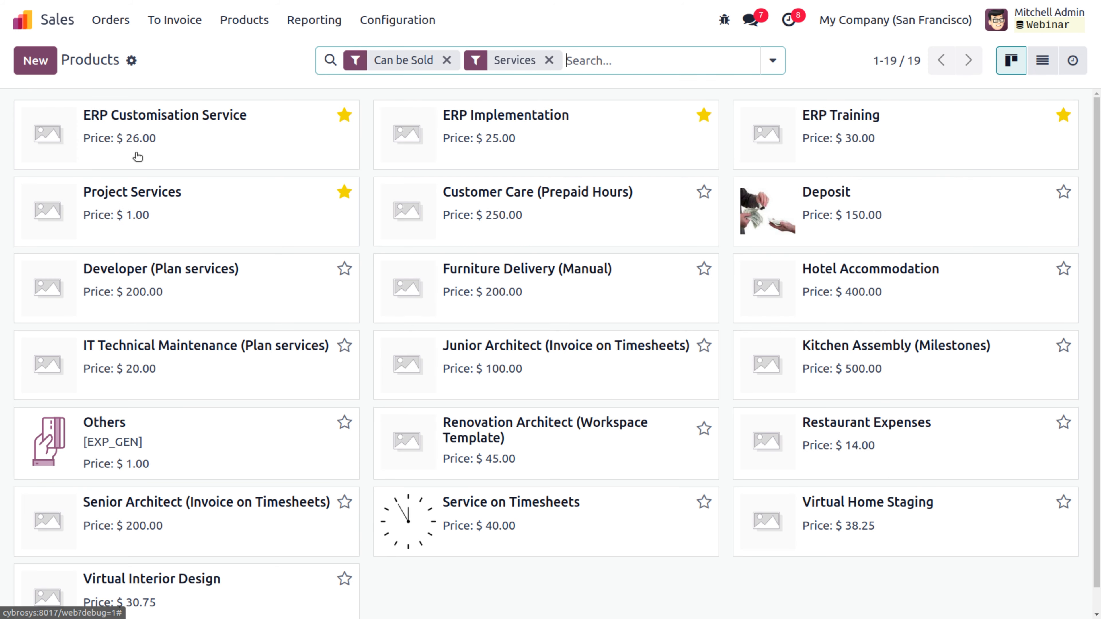
# Step: Set Project Services to create a project and task on order, without a template, and save
pyautogui.click(142, 200)
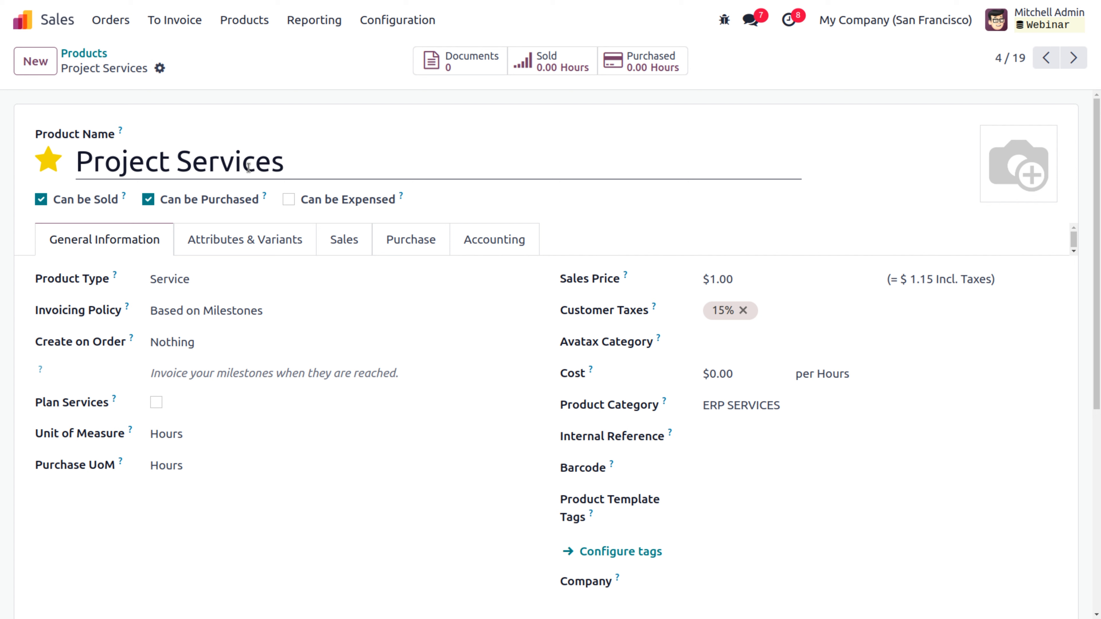
pyautogui.click(220, 347)
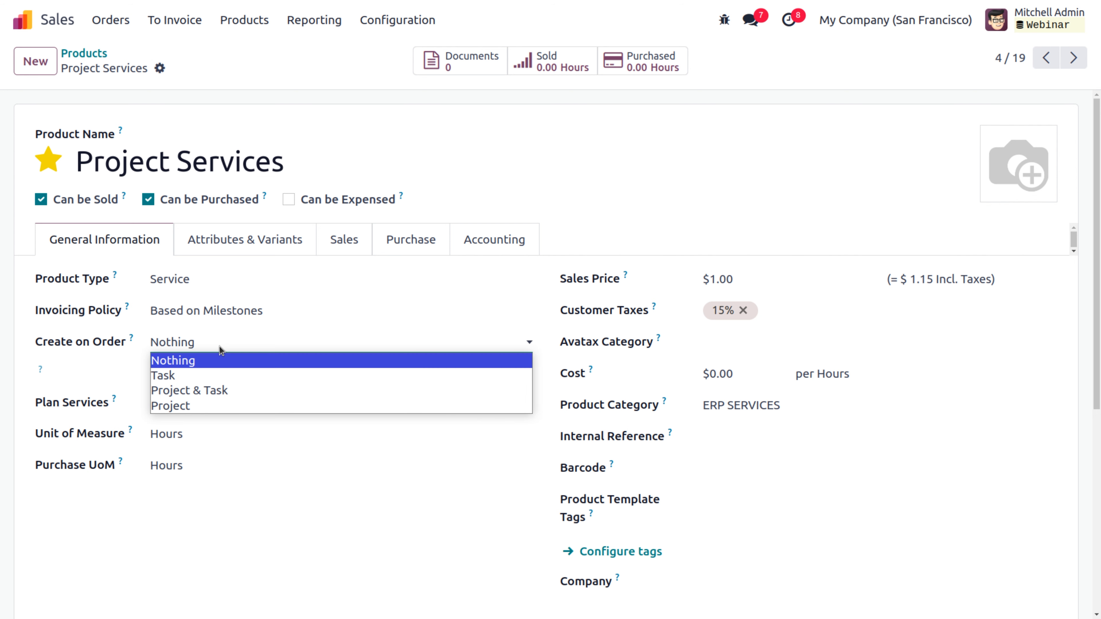
pyautogui.click(194, 394)
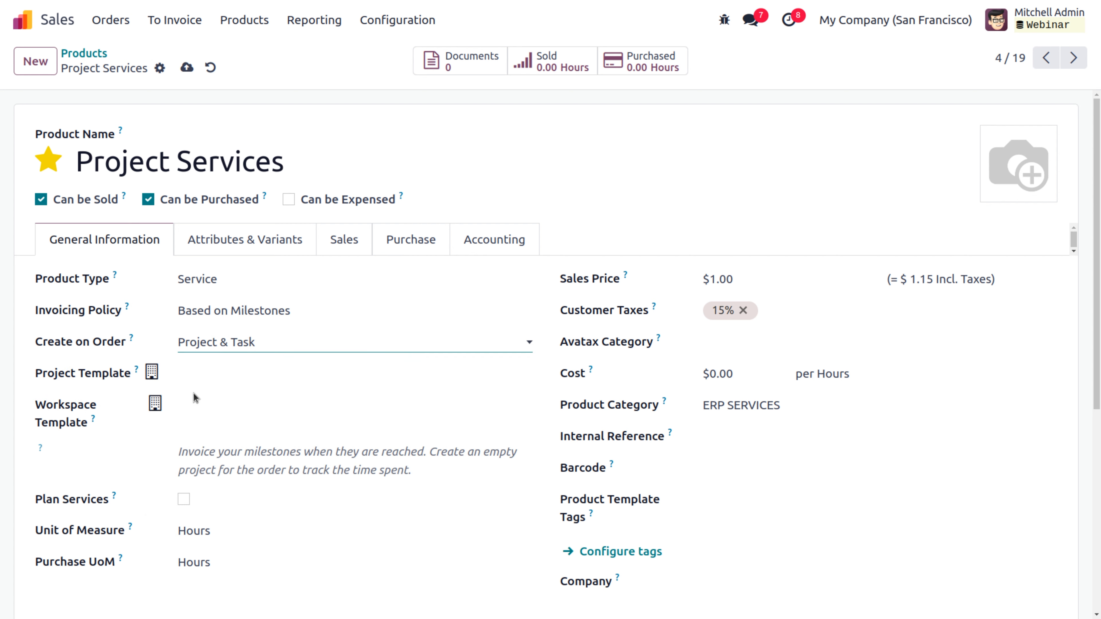
pyautogui.click(210, 380)
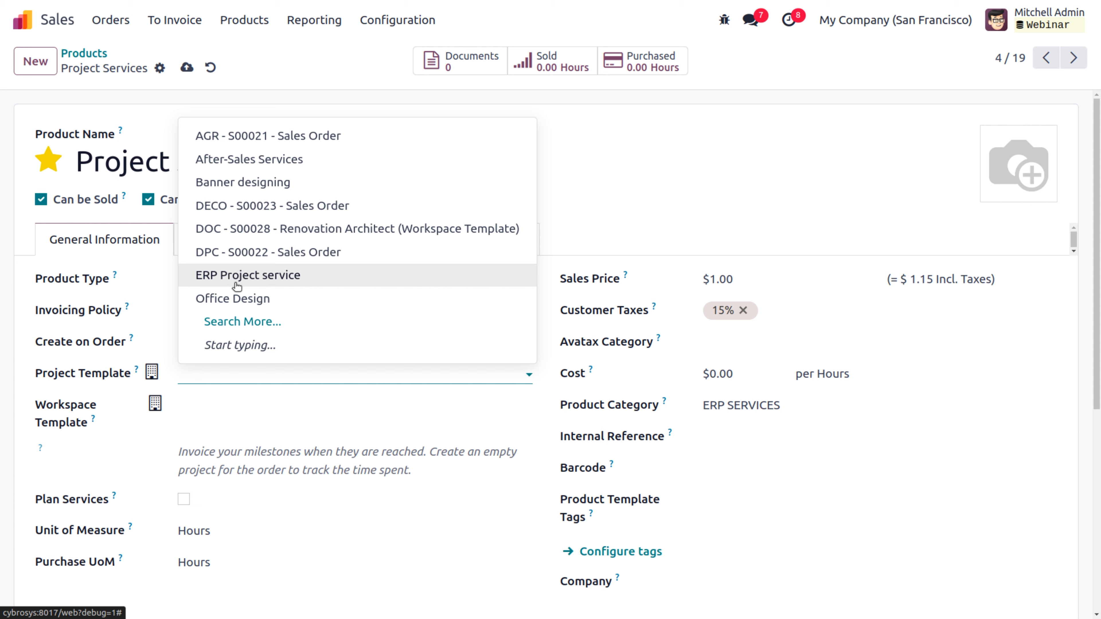
pyautogui.click(605, 175)
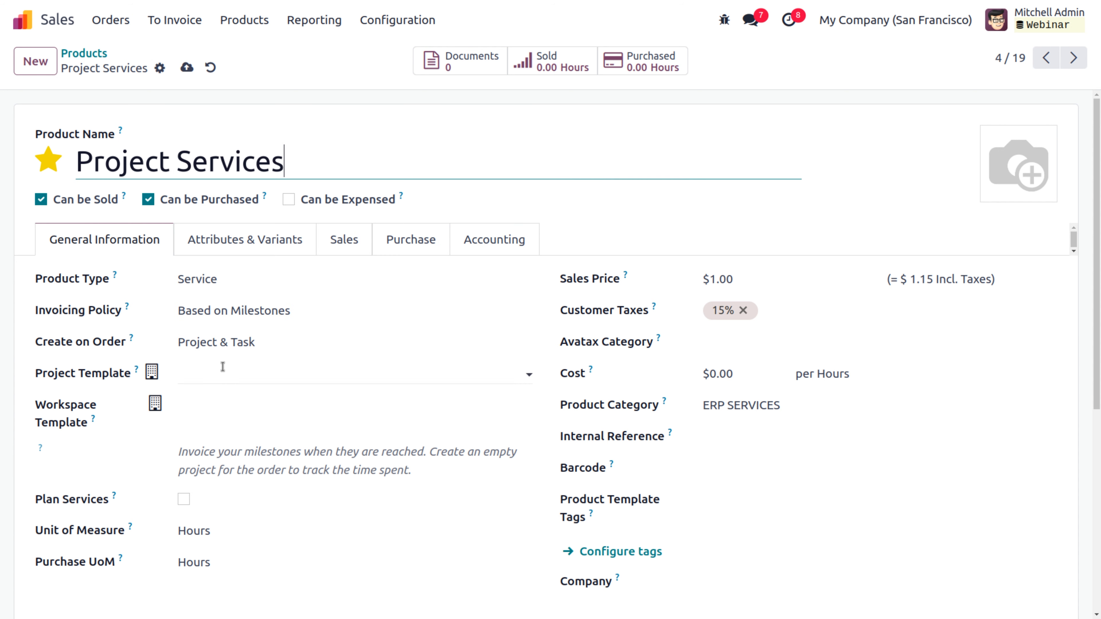
pyautogui.click(187, 68)
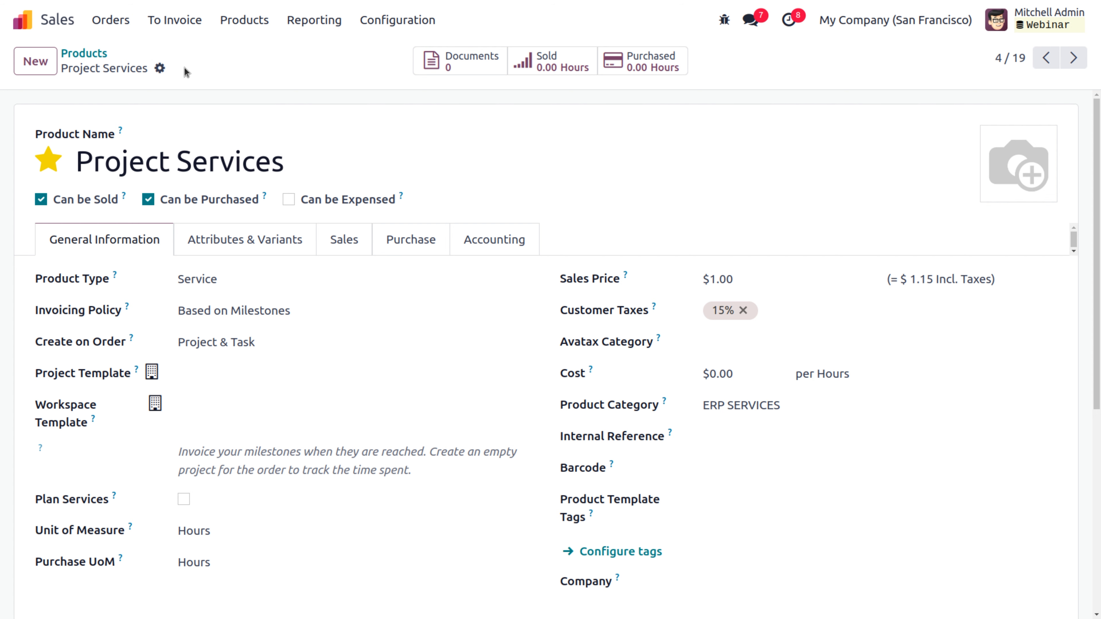
# Step: Set Project Services' sales price to $20.00 and cost to $10.00, and save
pyautogui.click(751, 285)
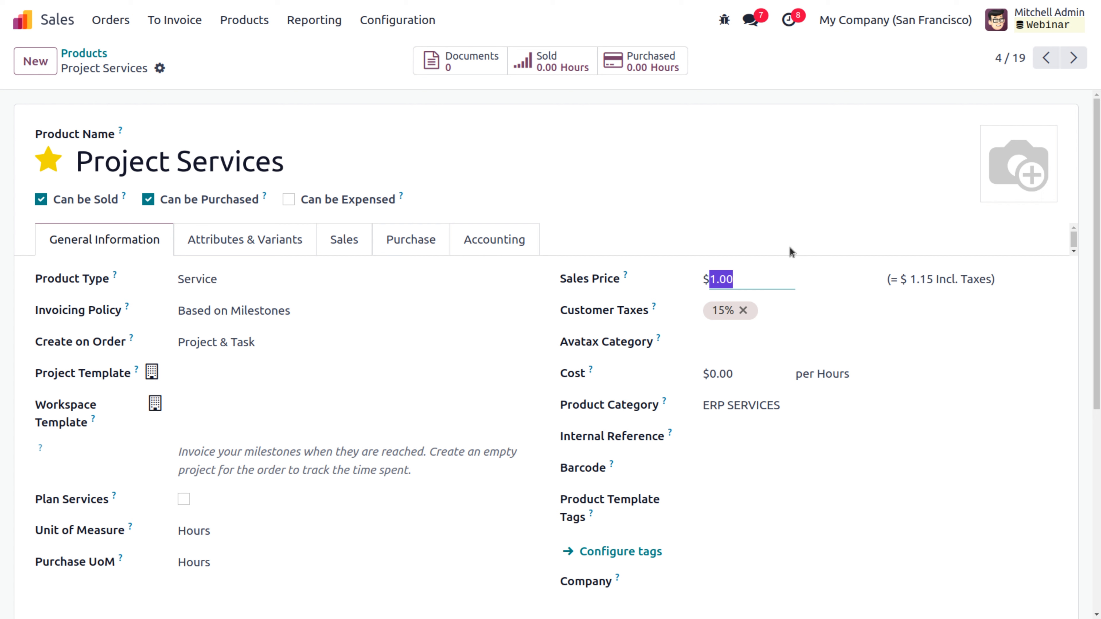
pyautogui.press('BackSpace')
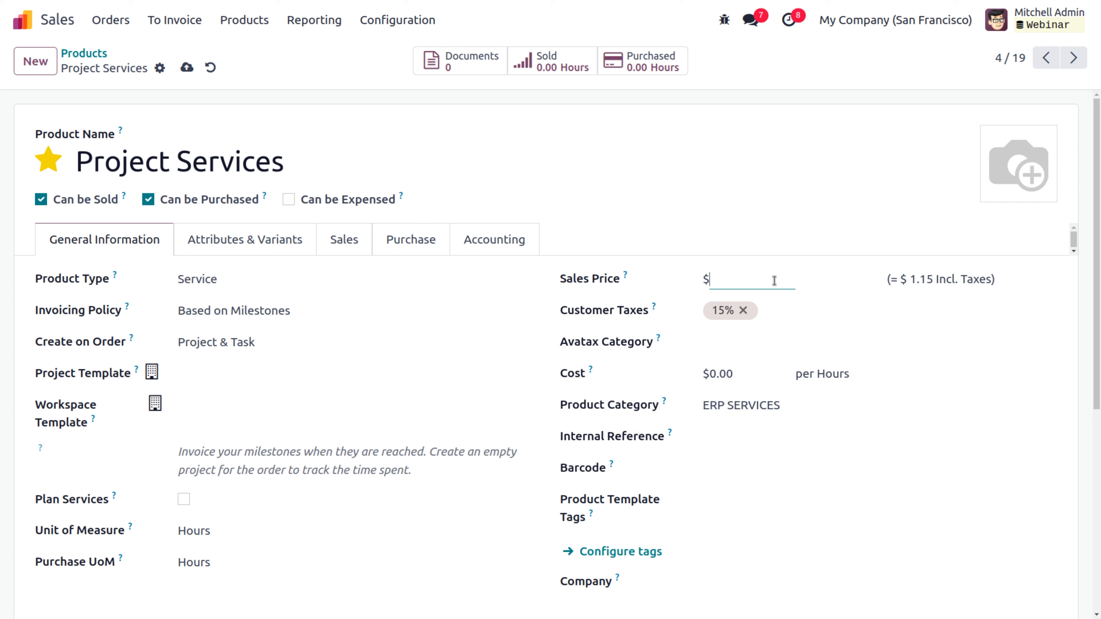
pyautogui.write('20')
pyautogui.click(736, 373)
pyautogui.write('10')
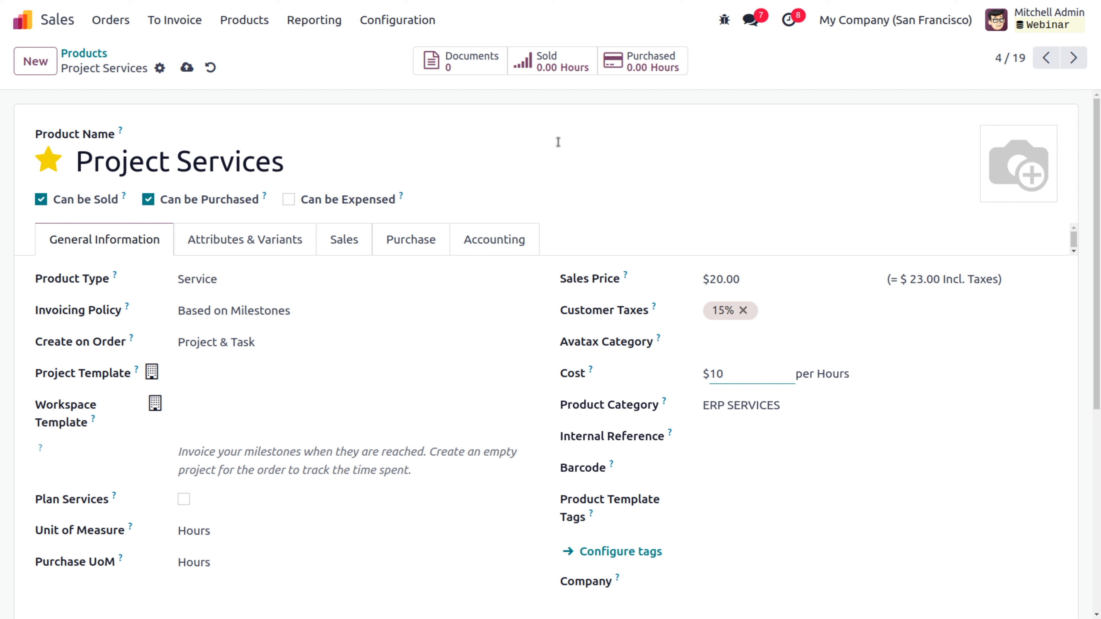
pyautogui.click(187, 68)
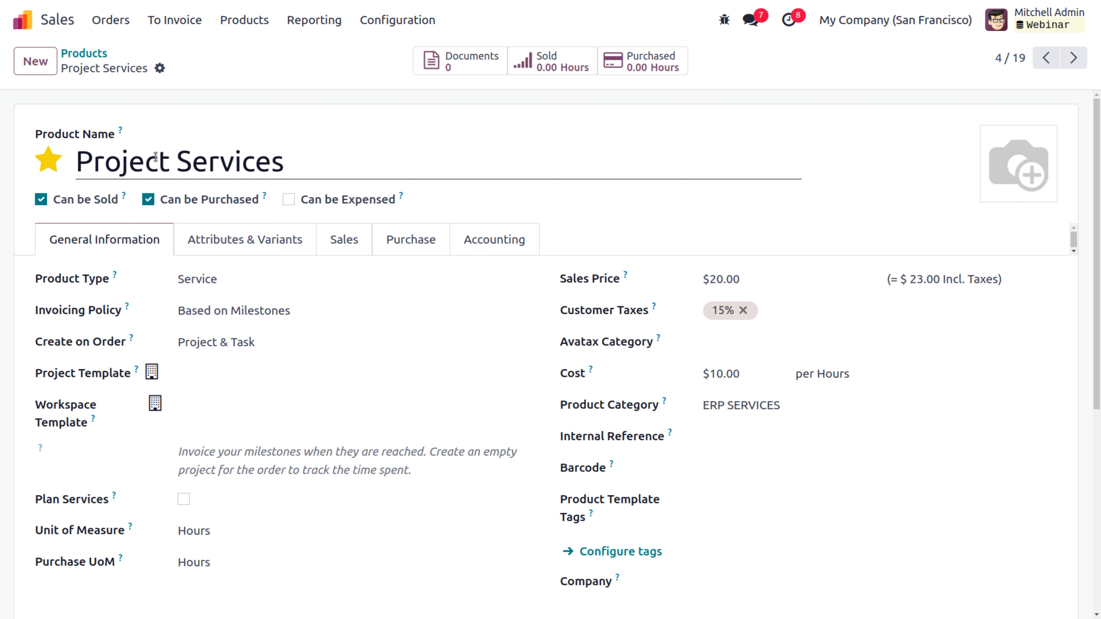
# Step: Start a new quotation for customer Azure Interior
pyautogui.click(106, 22)
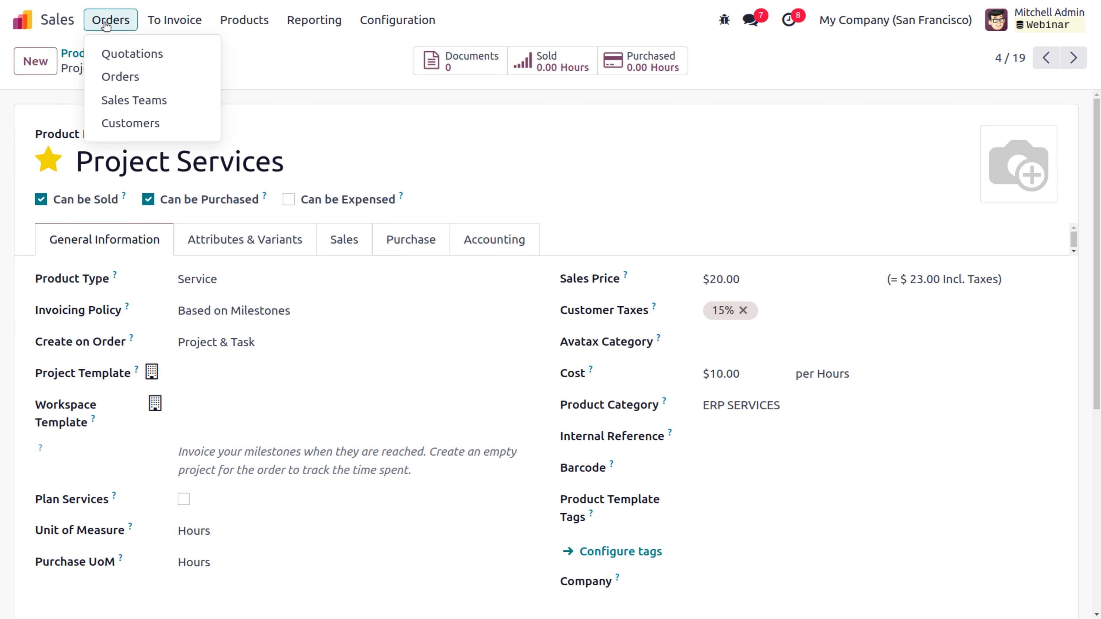
pyautogui.click(159, 55)
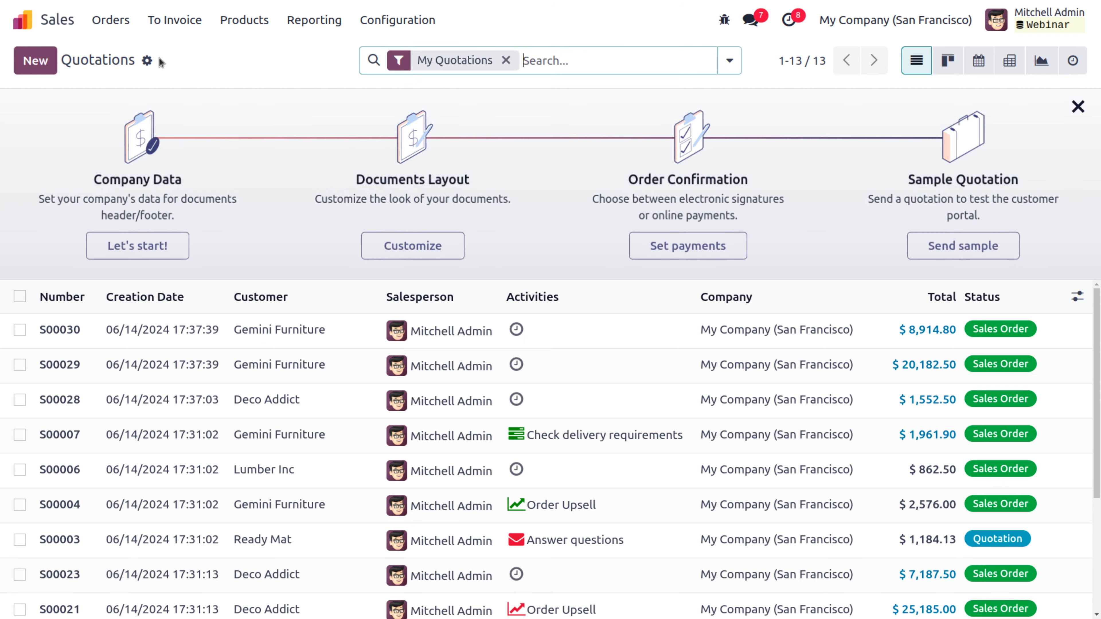
pyautogui.click(51, 63)
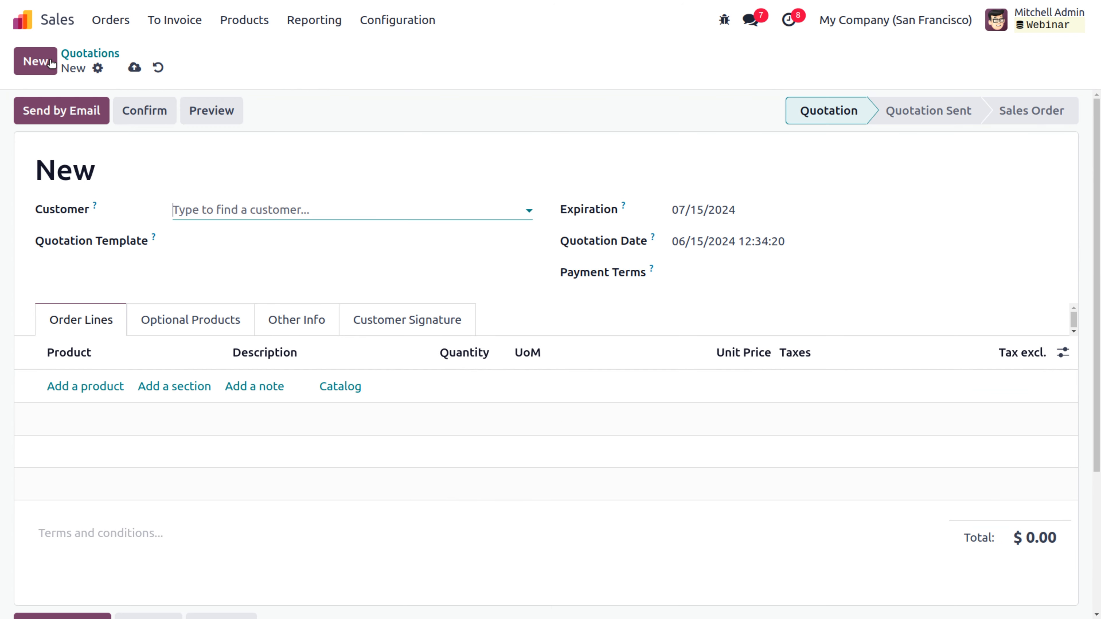
pyautogui.click(202, 209)
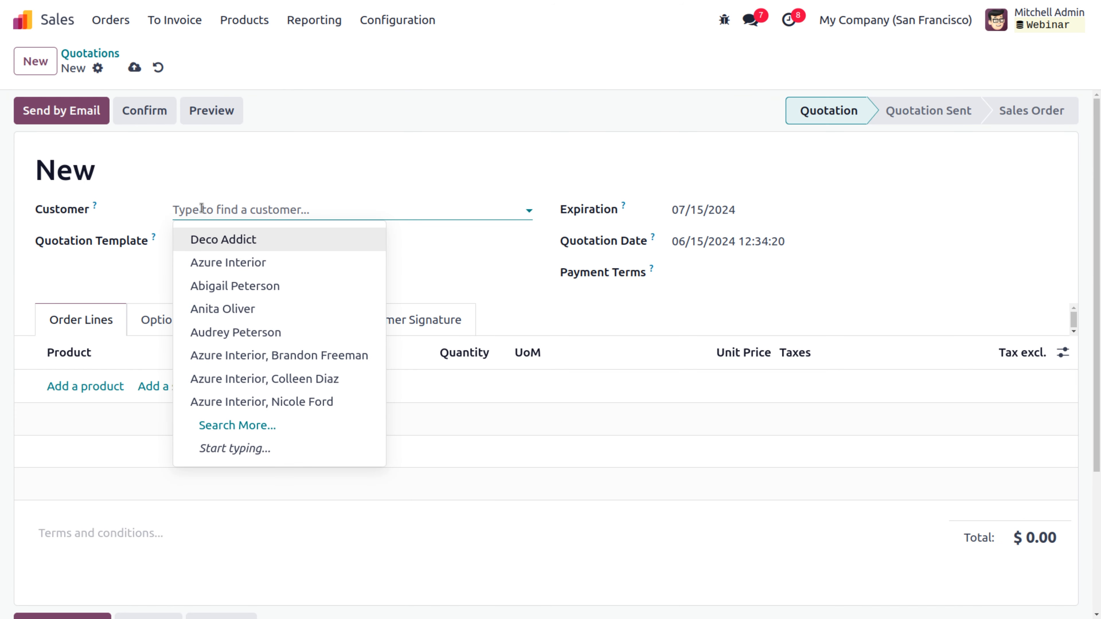
pyautogui.click(219, 263)
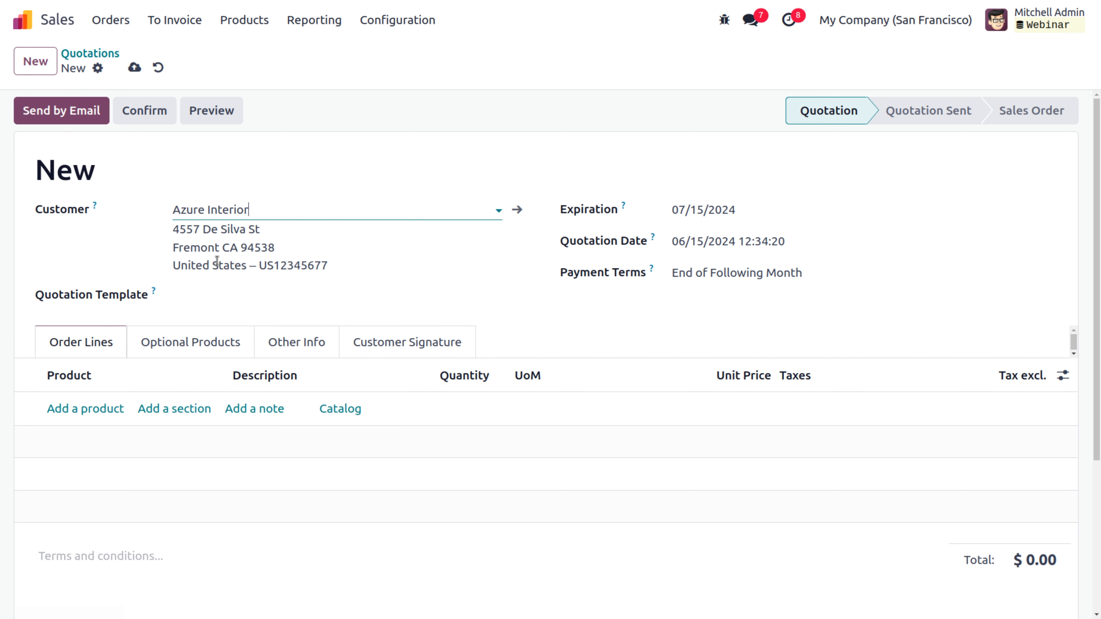
# Step: Add an ERP Implementation line with a quantity of 100 hours
pyautogui.click(97, 412)
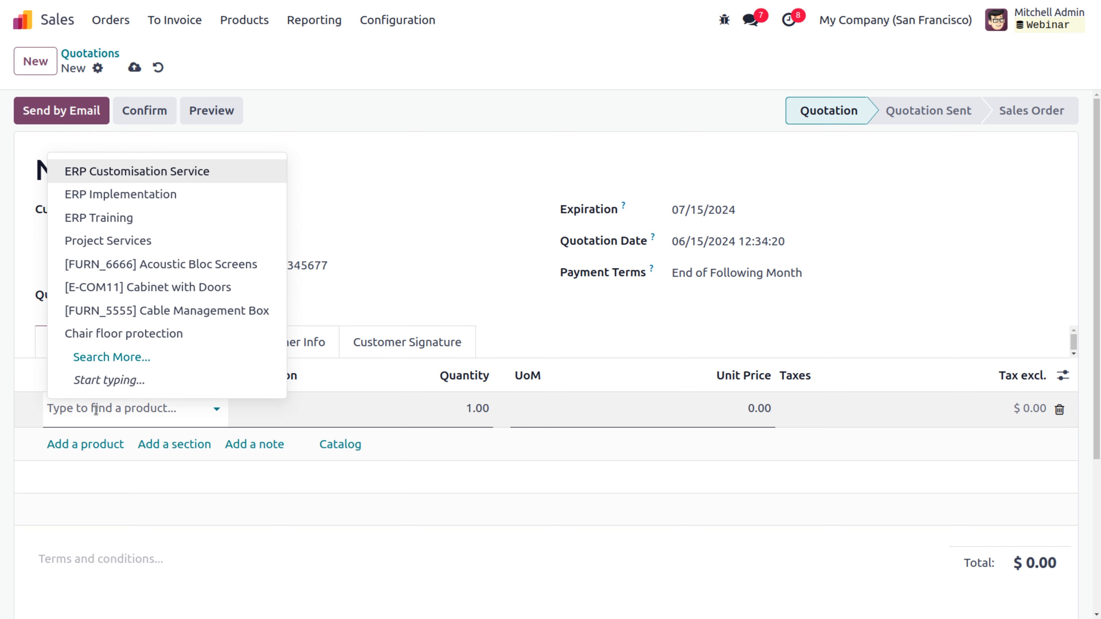
pyautogui.click(161, 195)
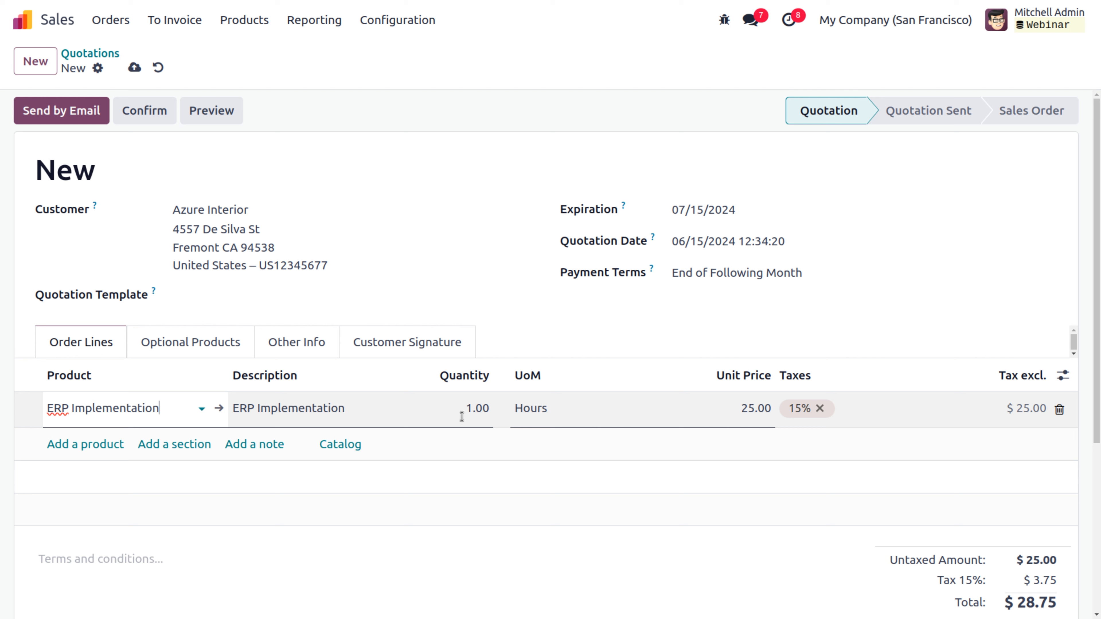
pyautogui.click(458, 415)
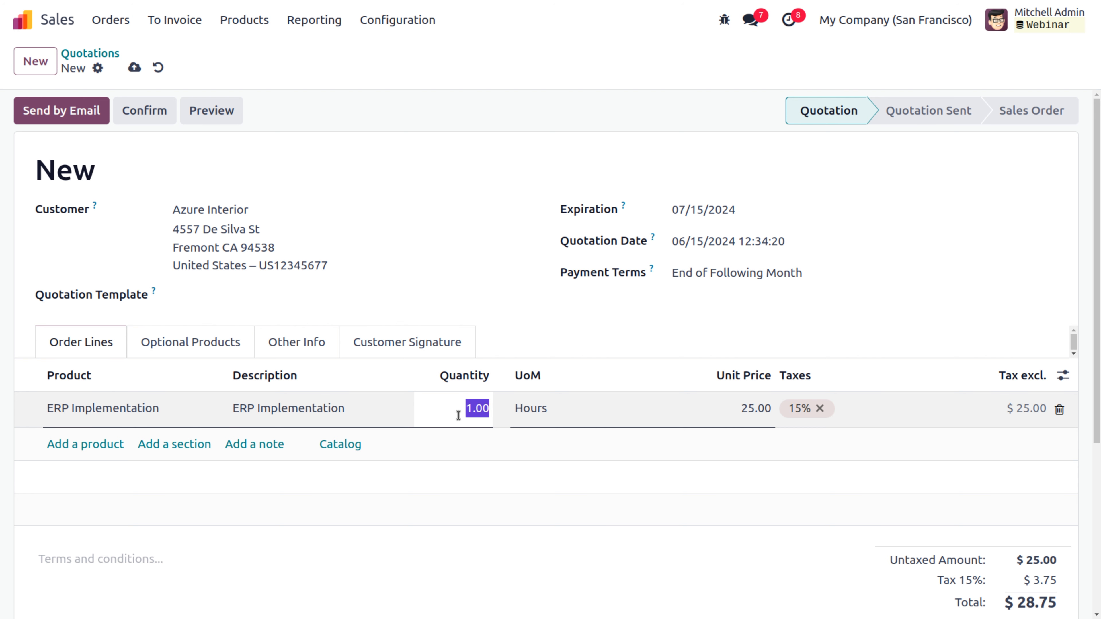
pyautogui.write('100')
pyautogui.click(522, 312)
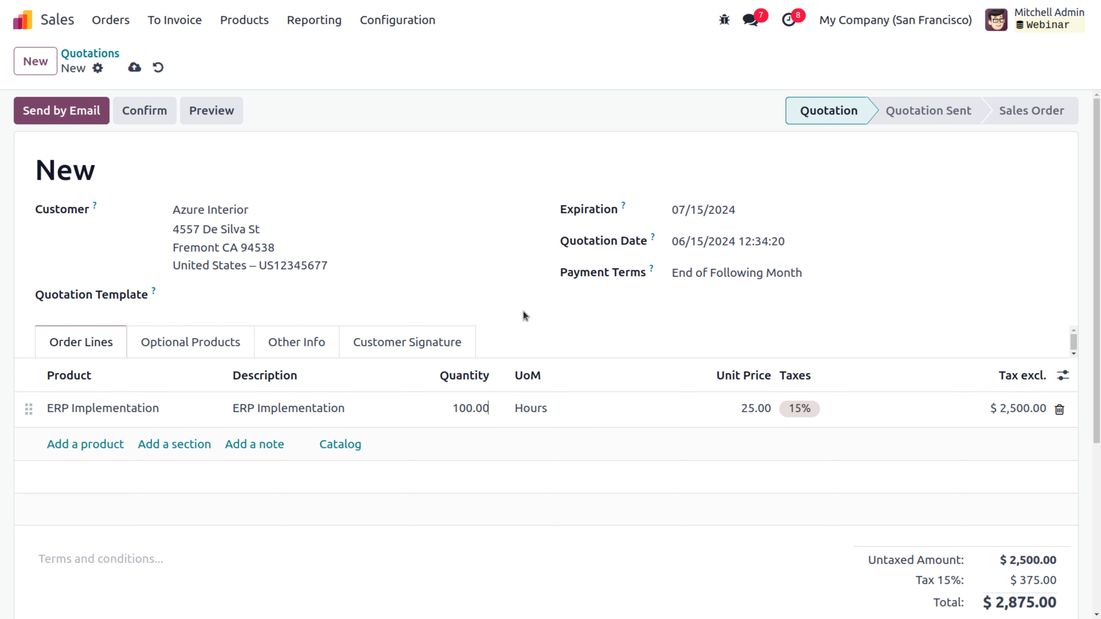
# Step: Re-enter the line quantity as 100, bringing the total to $2,875.00
pyautogui.click(636, 397)
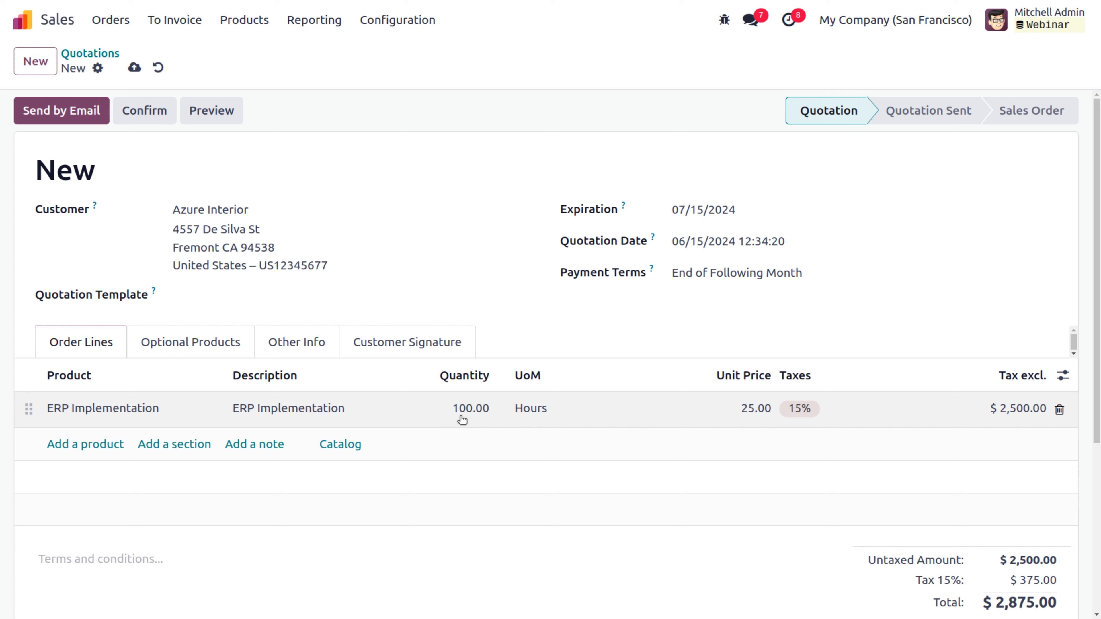
pyautogui.click(458, 407)
pyautogui.press('BackSpace')
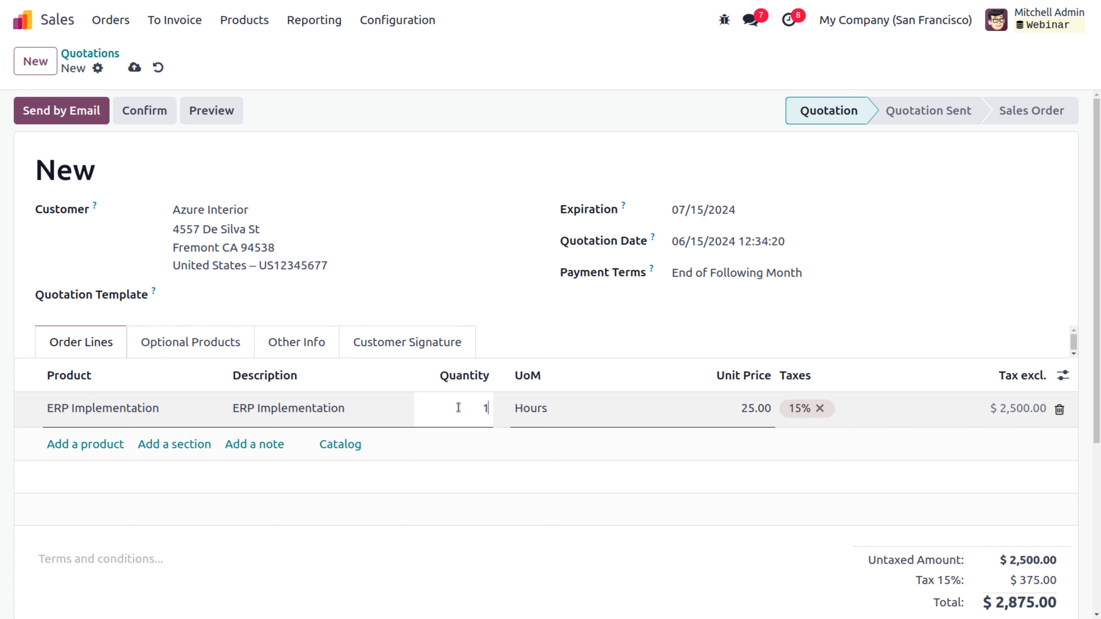
pyautogui.write('100')
pyautogui.click(507, 335)
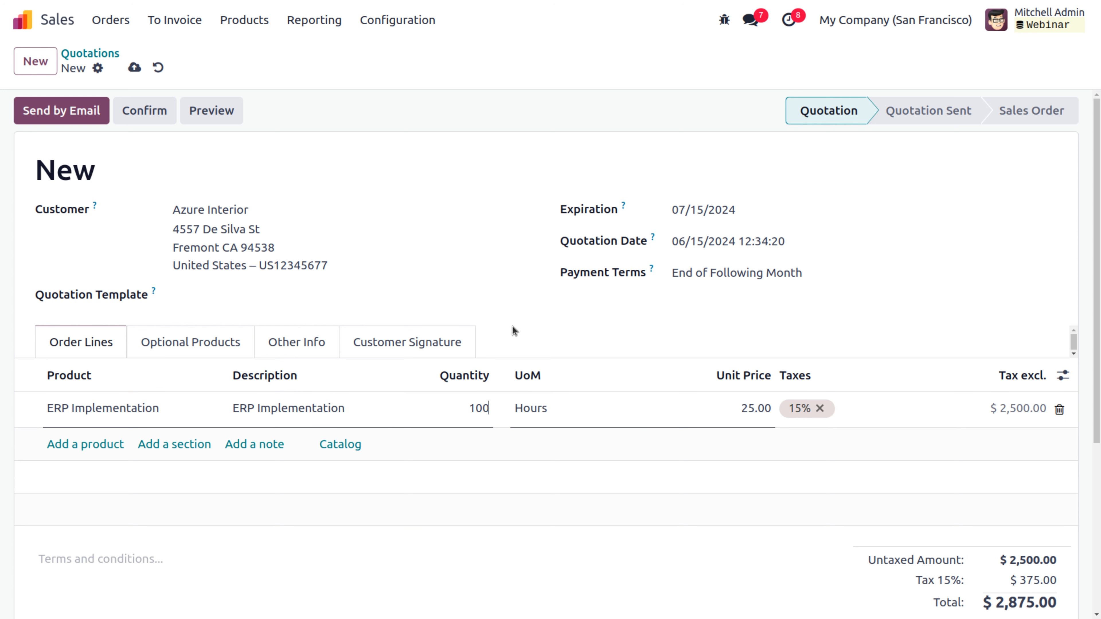
pyautogui.click(468, 409)
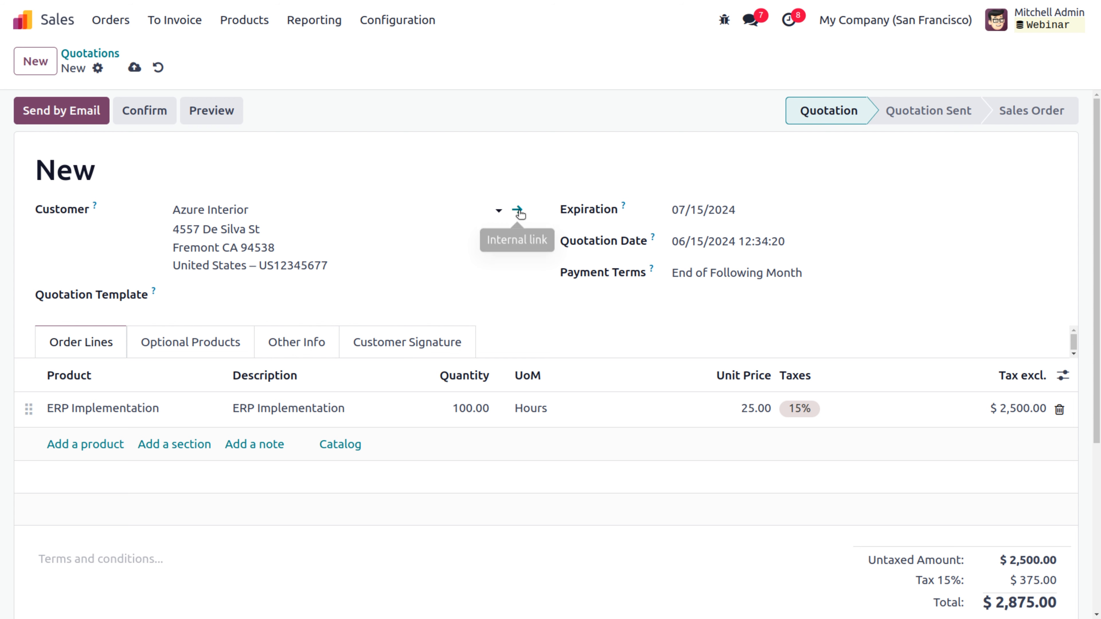
# Step: Replace Azure Interior's contact email with the new Gmail address and save the record
pyautogui.click(518, 211)
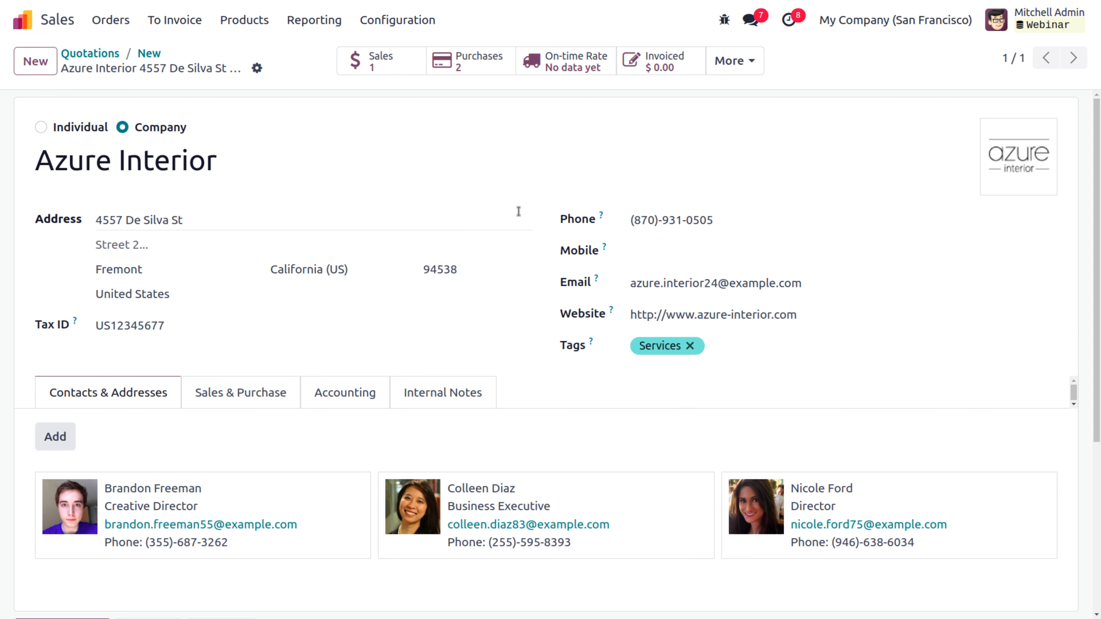
pyautogui.click(815, 281)
pyautogui.tripleClick(818, 283)
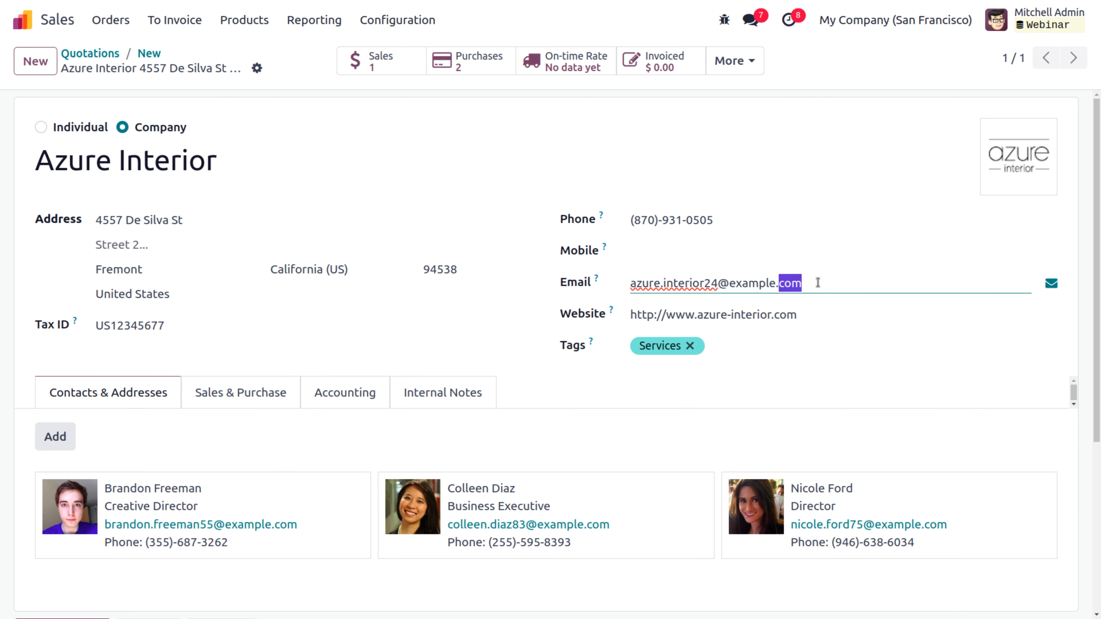
pyautogui.press('BackSpace')
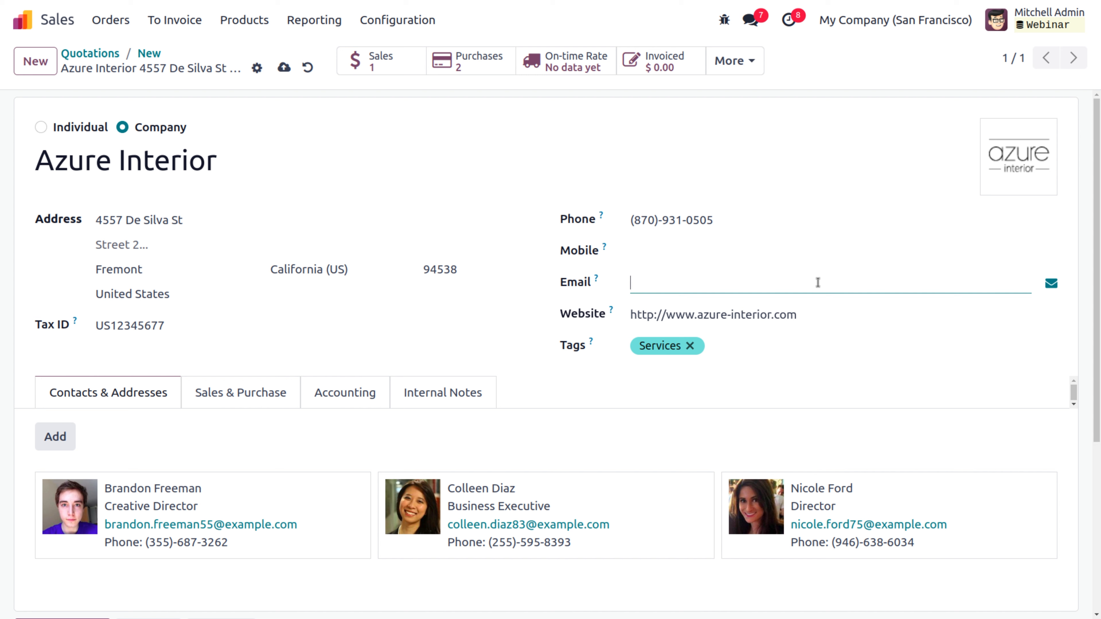
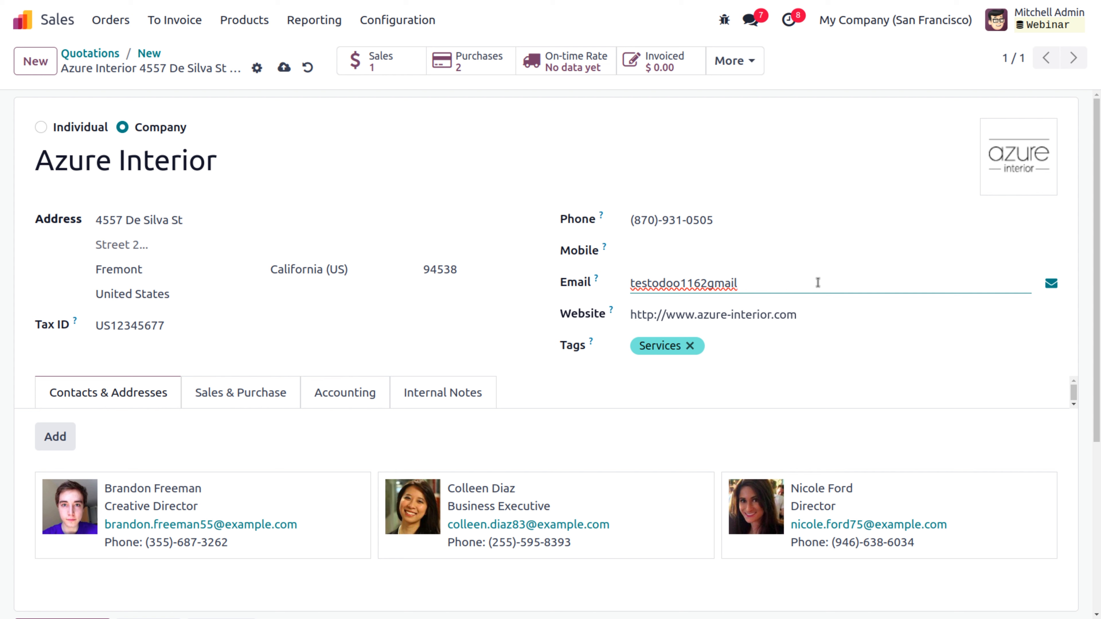
pyautogui.click(283, 68)
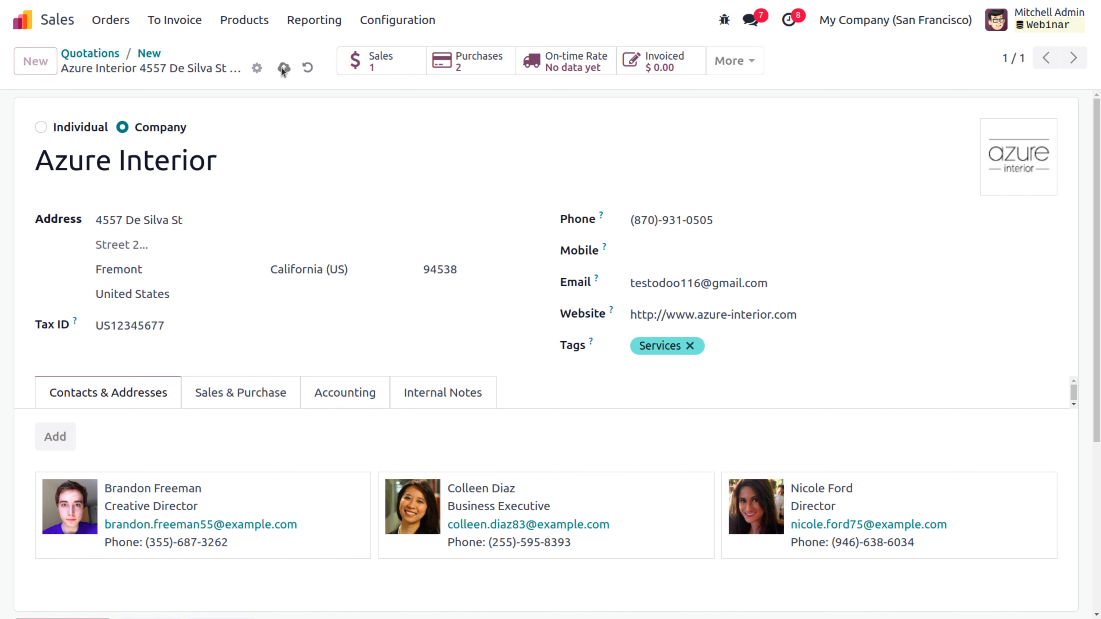
# Step: Email quotation S00032 to Azure Interior and check the chatter shows it sent
pyautogui.click(152, 54)
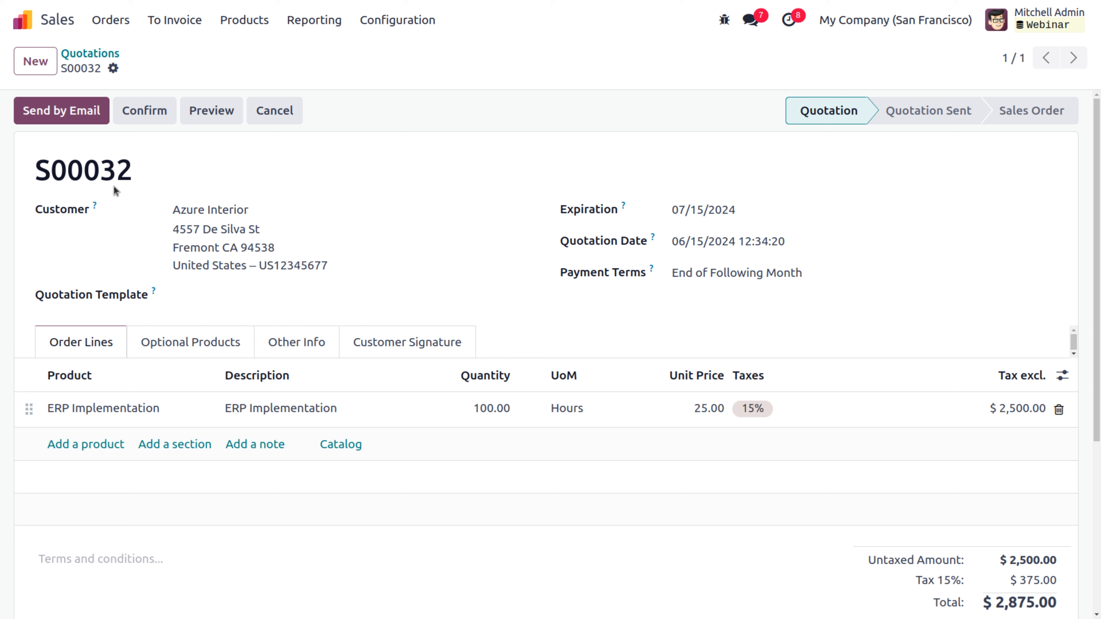
pyautogui.click(70, 117)
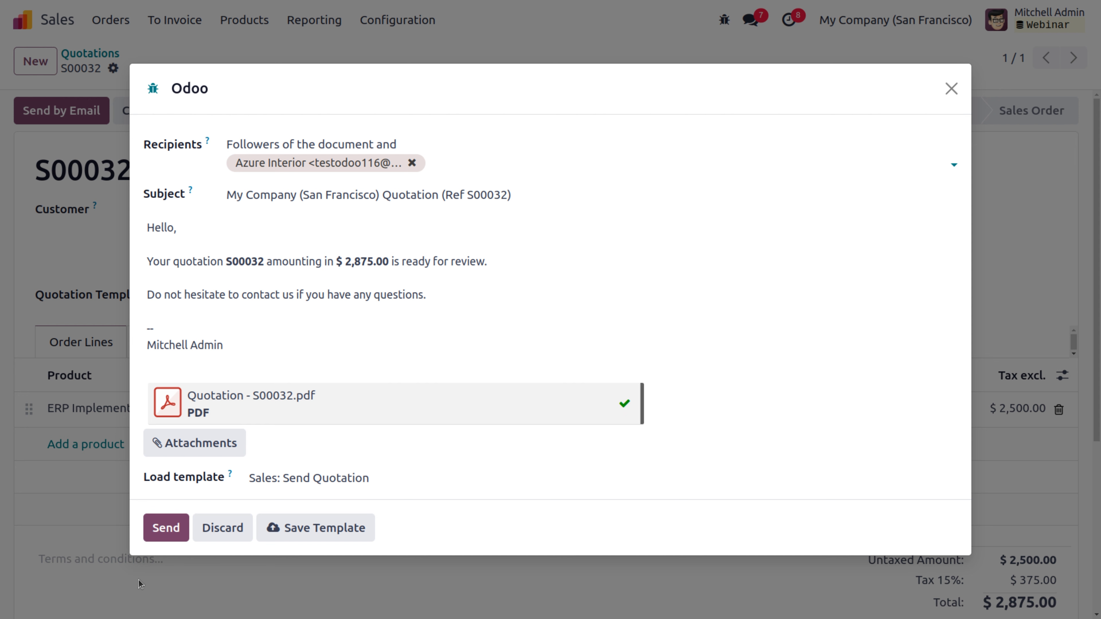
pyautogui.click(166, 536)
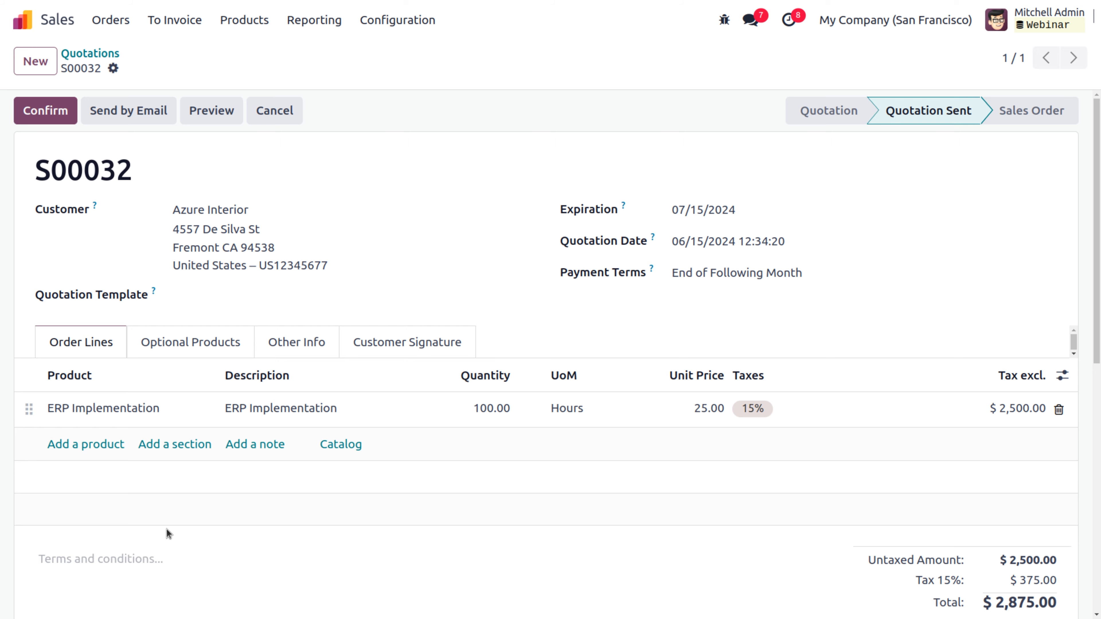
pyautogui.scroll(-10, 352, 449)
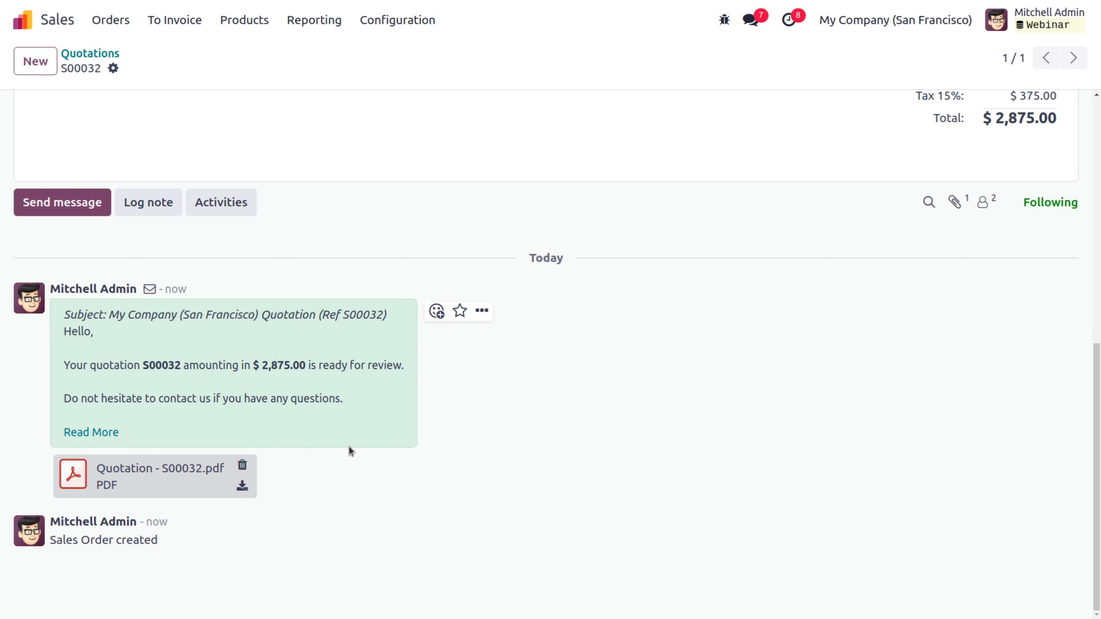
pyautogui.scroll(10, 347, 402)
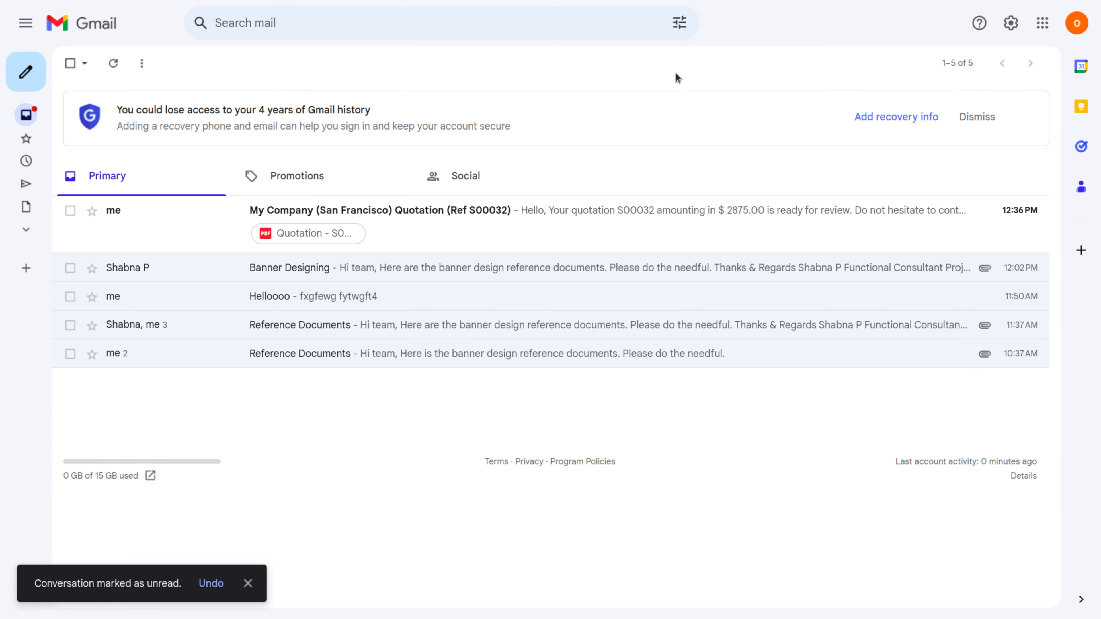
# Step: Open the S00032 quotation email in the Gmail inbox
pyautogui.click(446, 222)
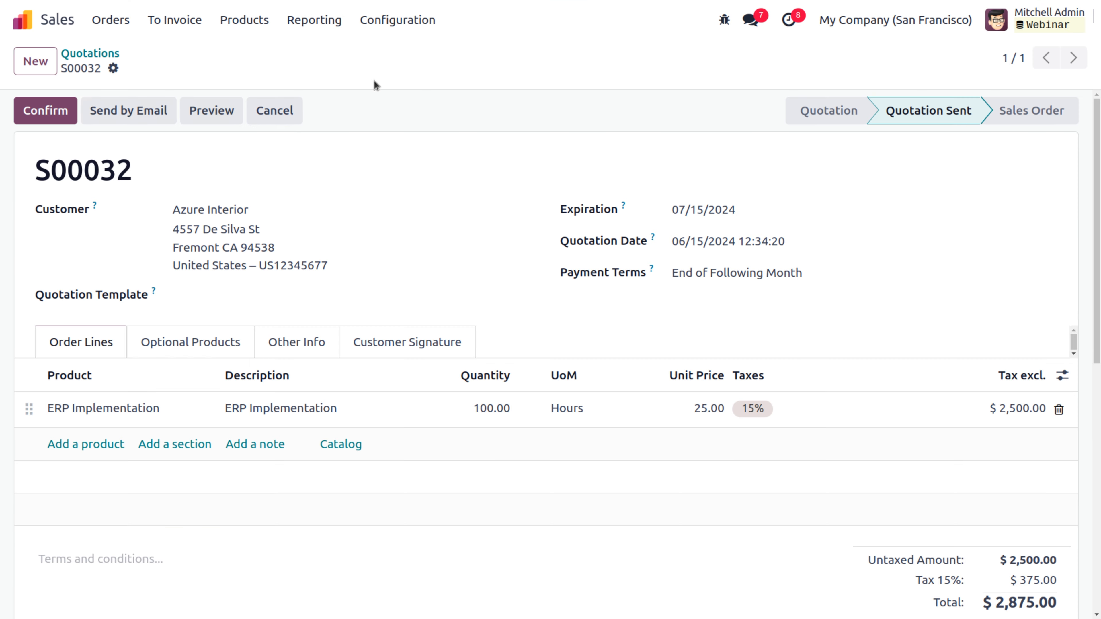
# Step: Confirm S00032 as a sales order and view its task in the ERP Project service board
pyautogui.click(65, 119)
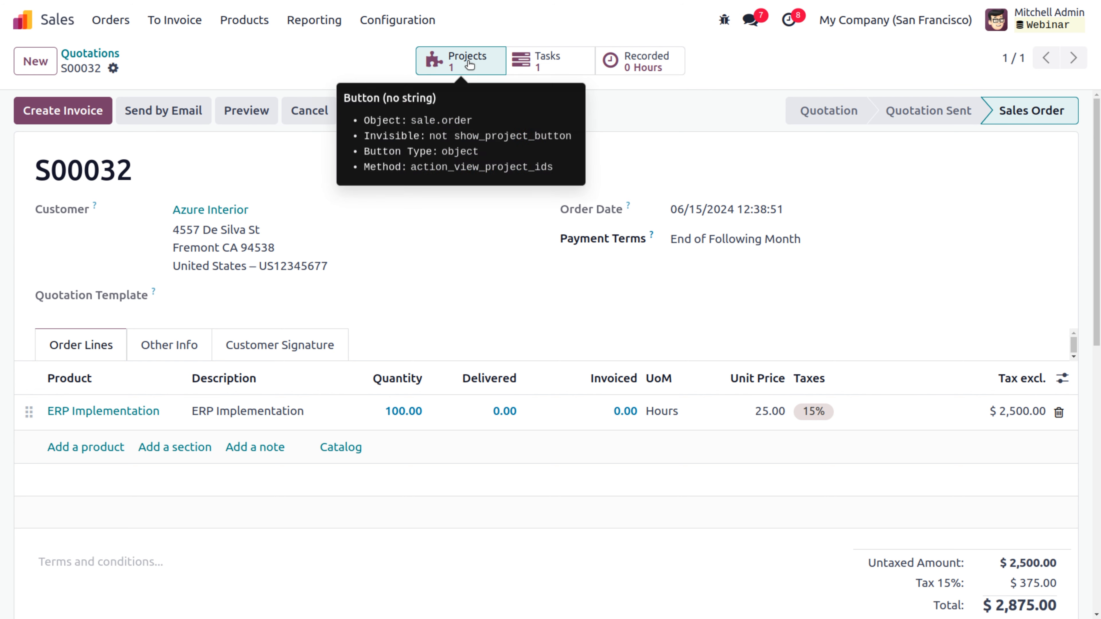
pyautogui.click(439, 60)
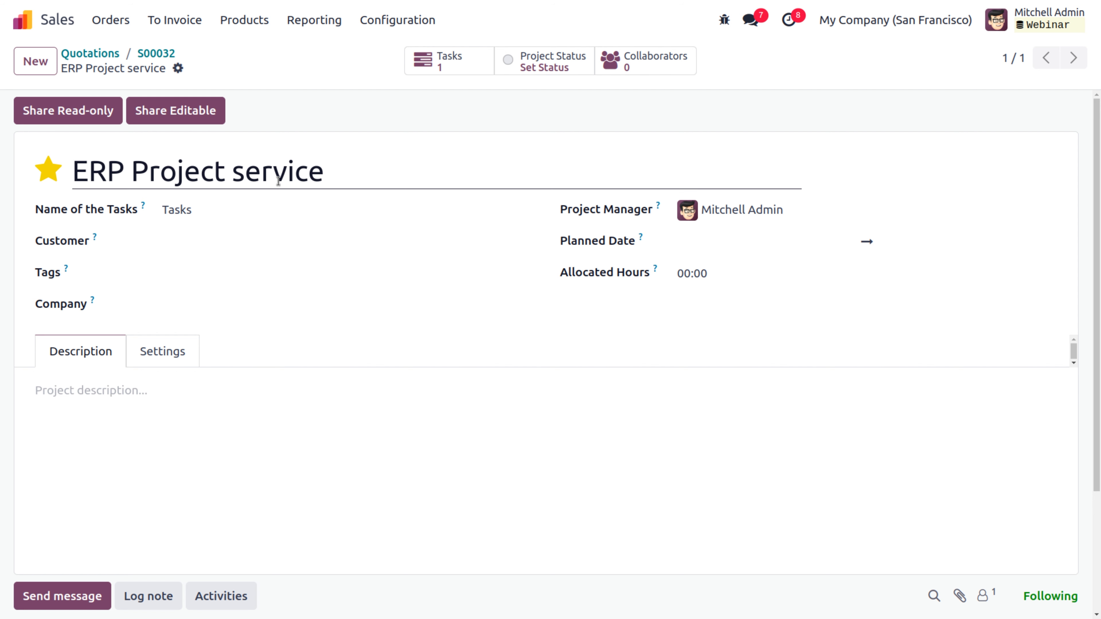
pyautogui.click(454, 65)
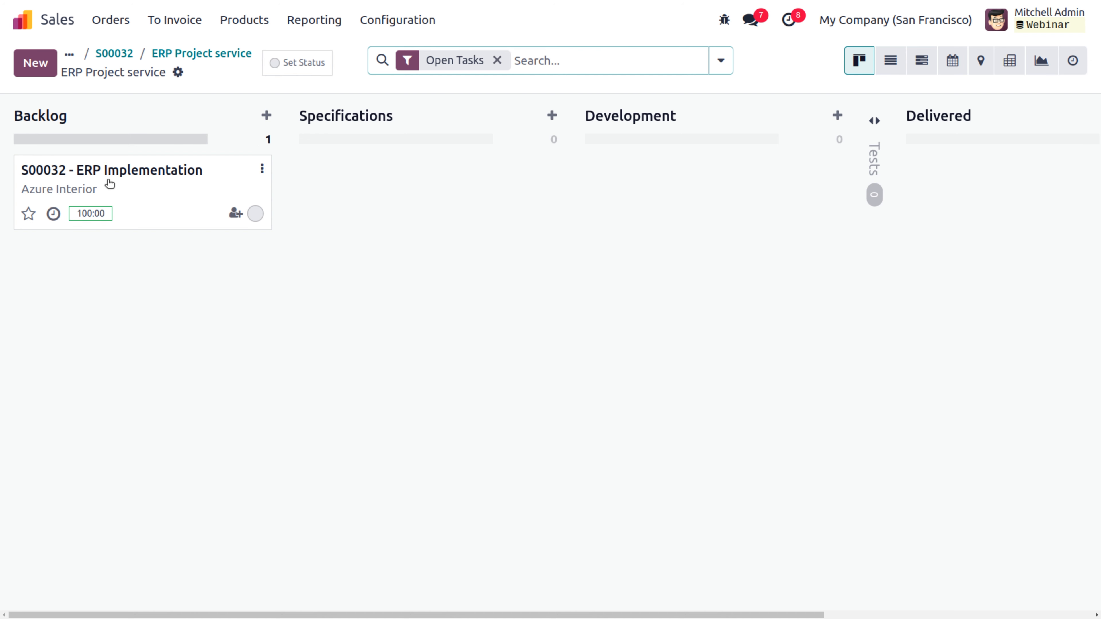
pyautogui.click(100, 29)
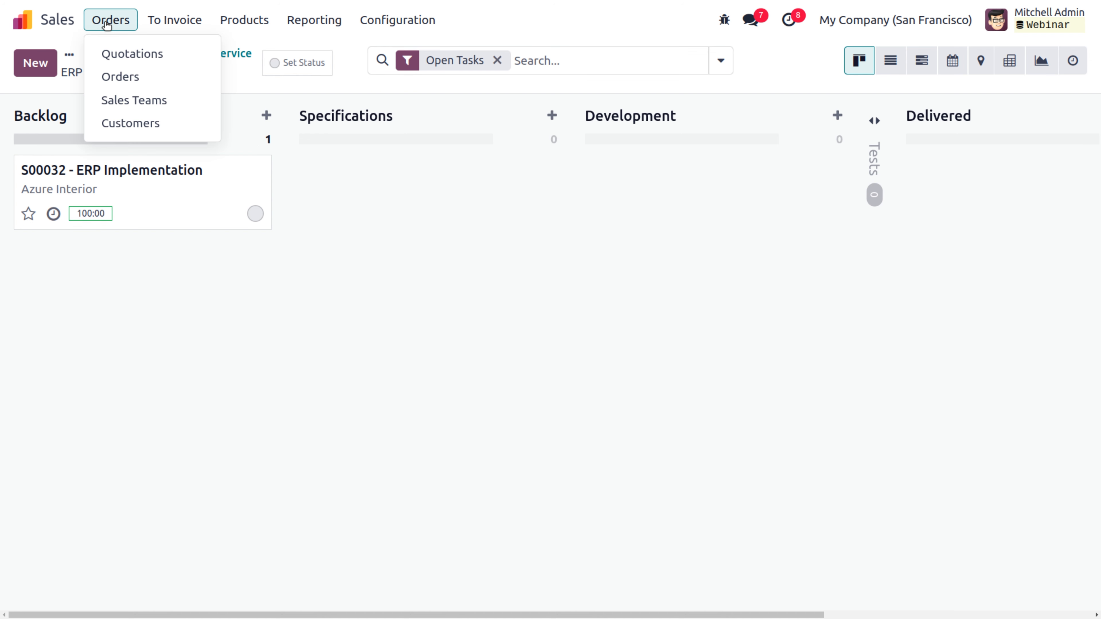
# Step: Create a new sales order for the individual customer with 16 hours of ERP Training
pyautogui.click(140, 81)
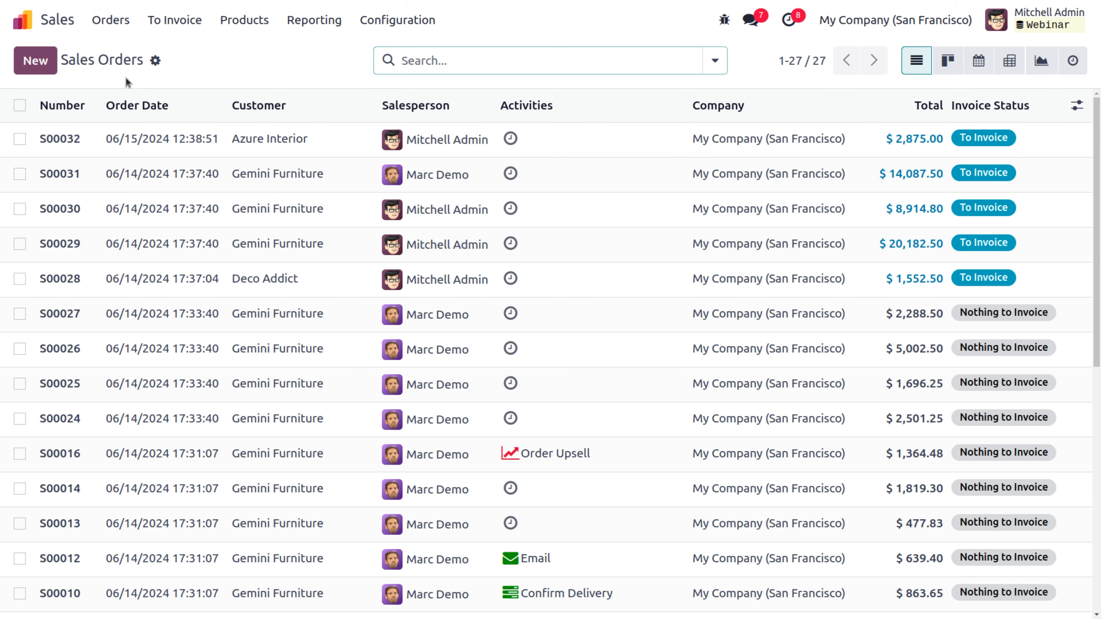
pyautogui.click(37, 65)
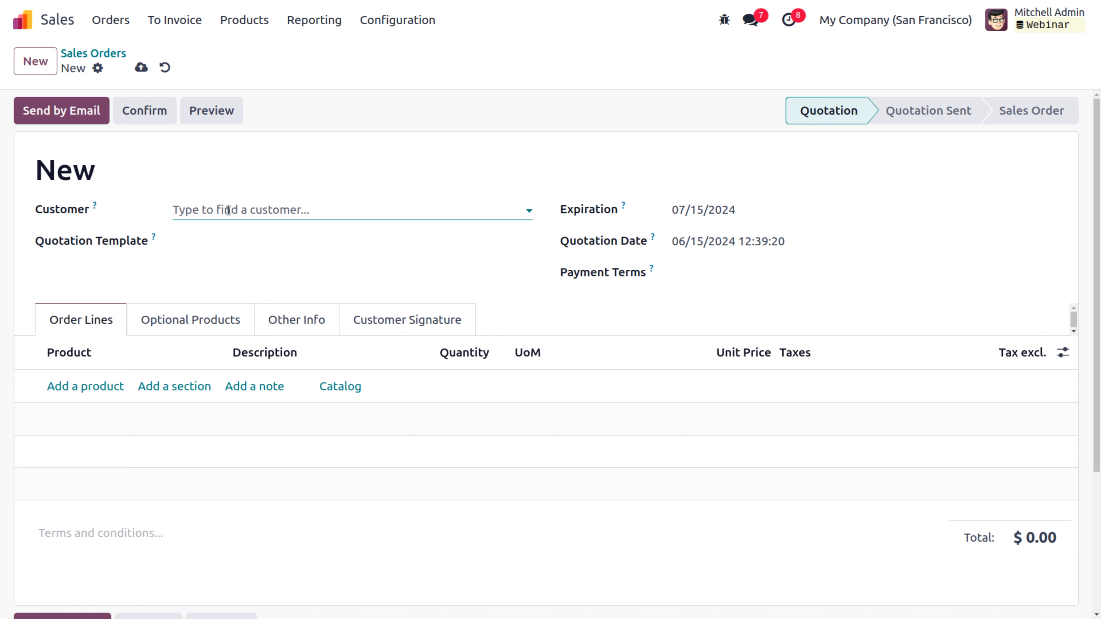
pyautogui.click(228, 210)
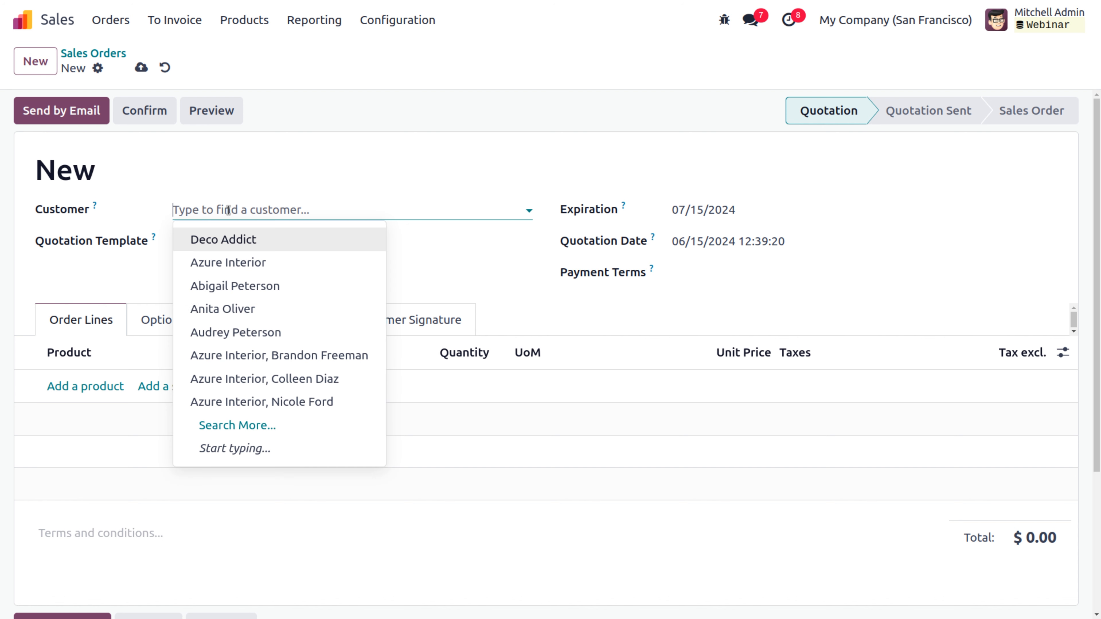
pyautogui.click(229, 311)
pyautogui.click(82, 385)
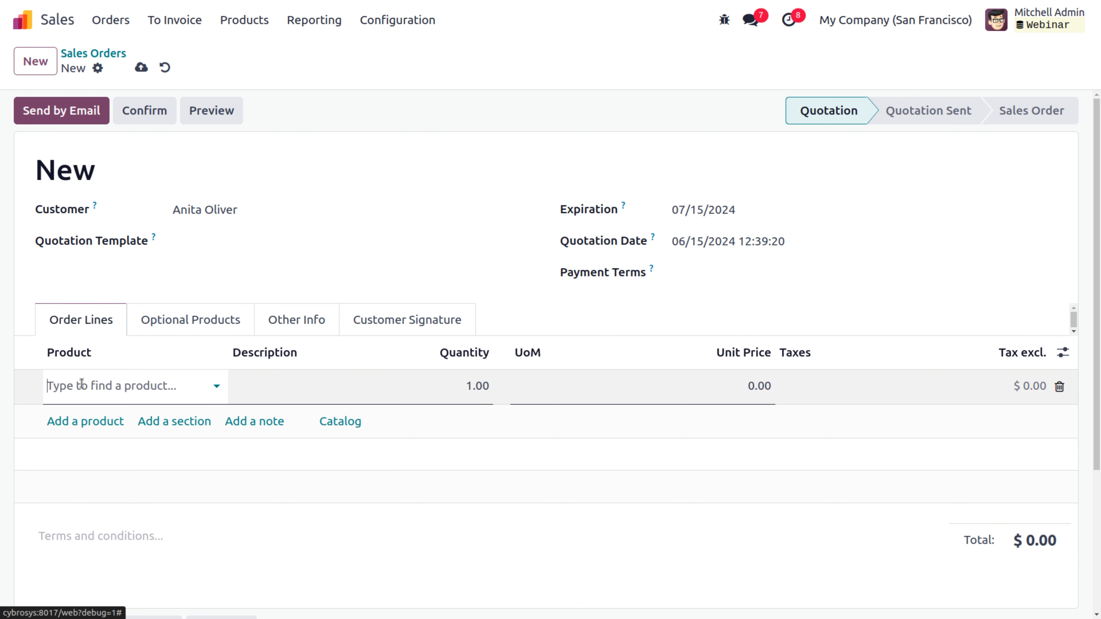
pyautogui.click(81, 384)
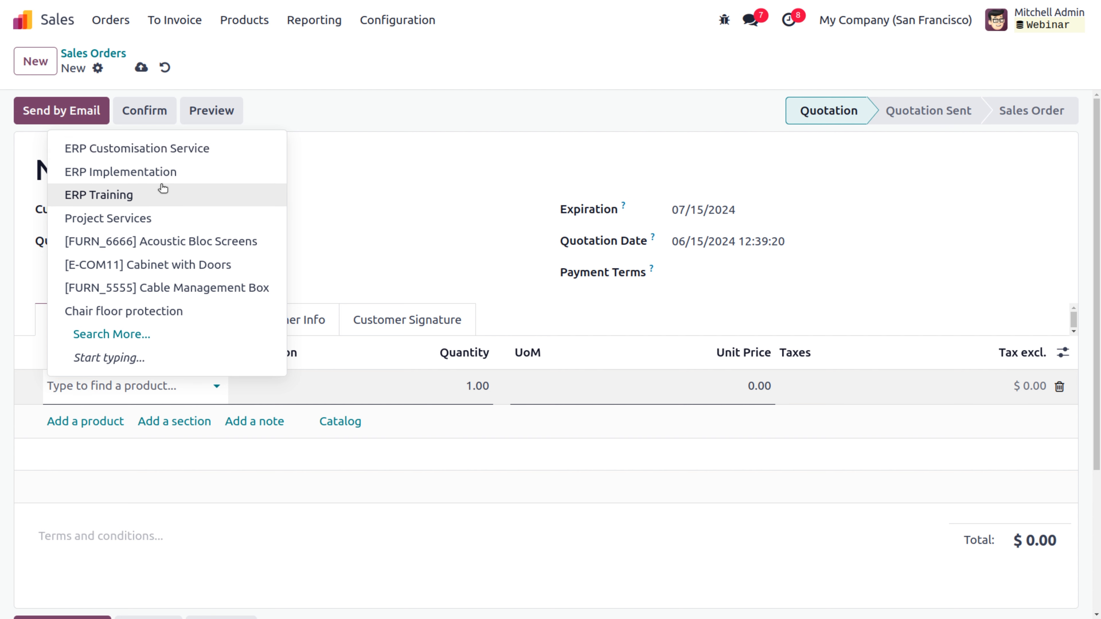
pyautogui.click(114, 195)
pyautogui.click(453, 385)
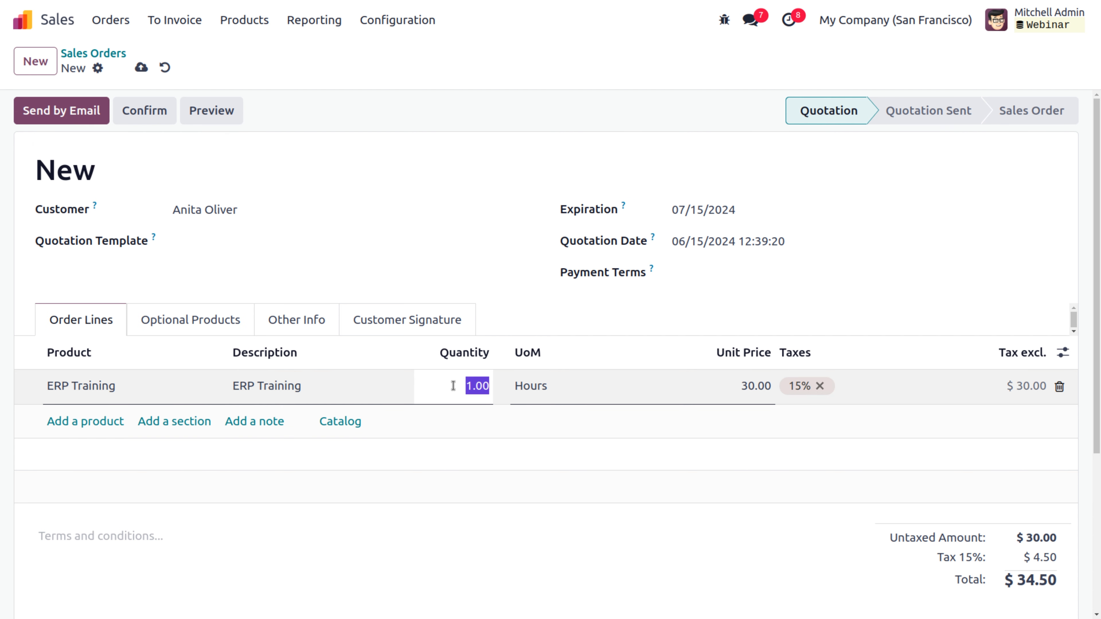
pyautogui.write('16')
pyautogui.click(735, 408)
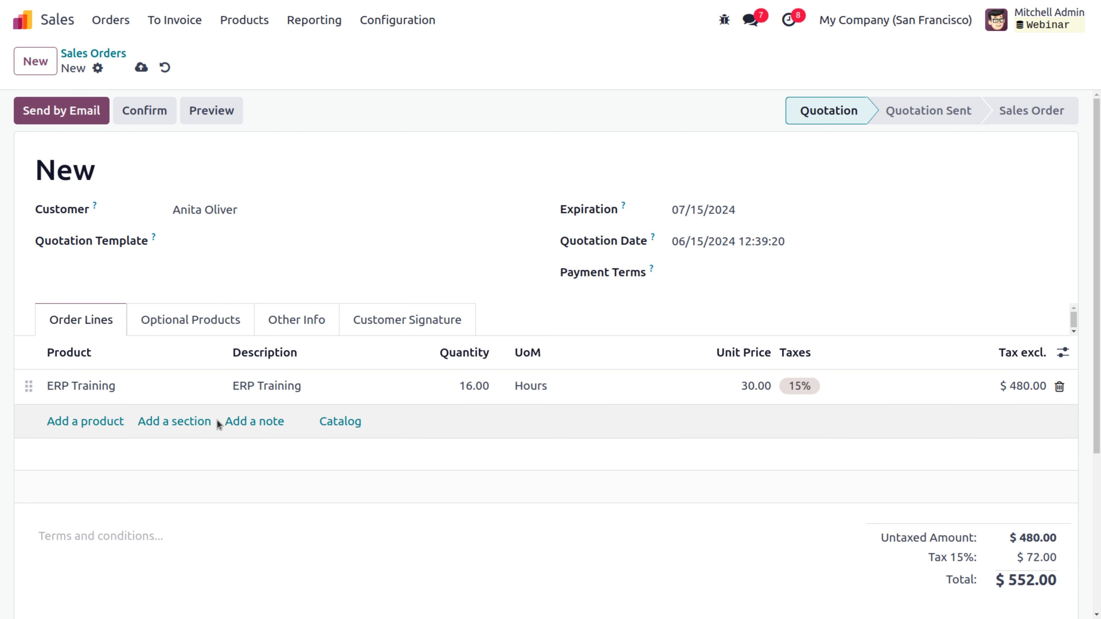
# Step: Add the note 'Training modules: Sales , purchase, CRM' and confirm the order as S00033
pyautogui.click(250, 421)
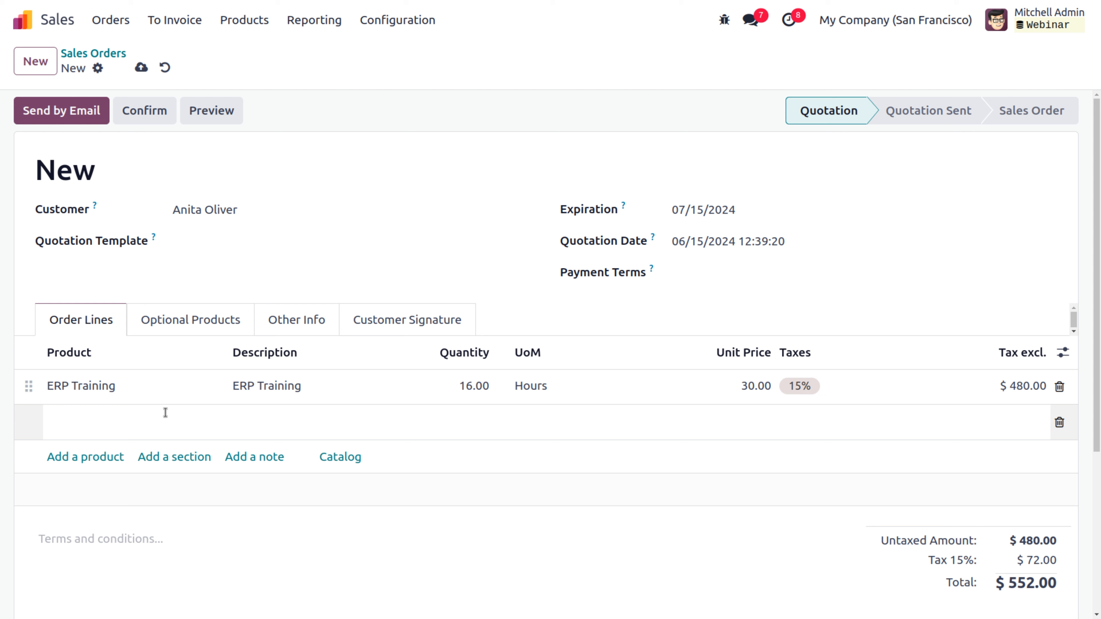
pyautogui.write('Training modules: Sales , pu')
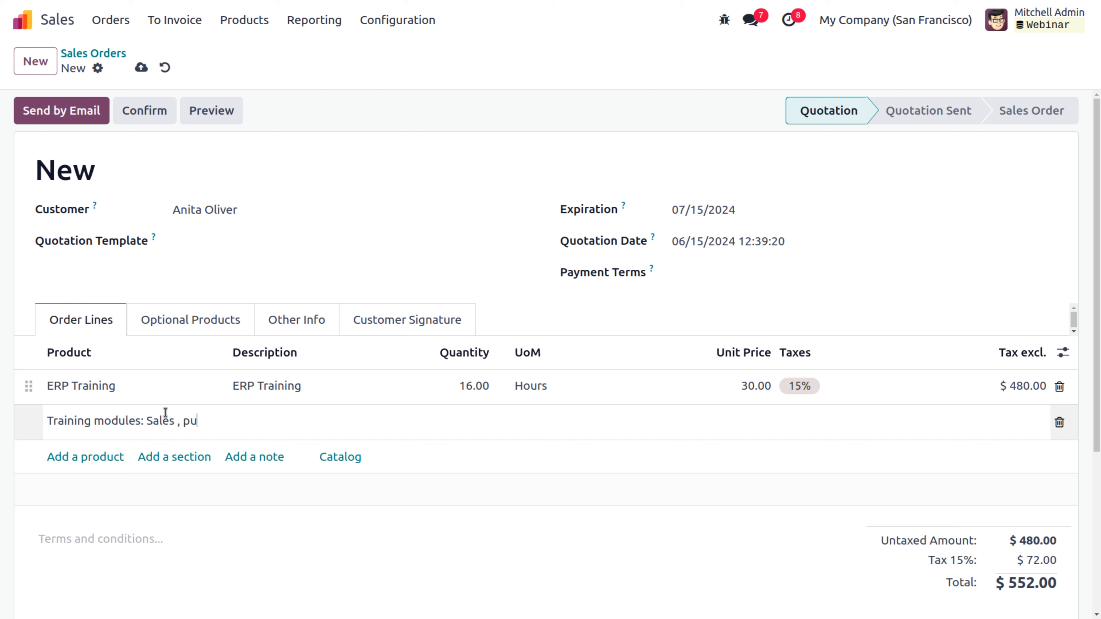
pyautogui.write('rchase, CRM')
pyautogui.click(246, 158)
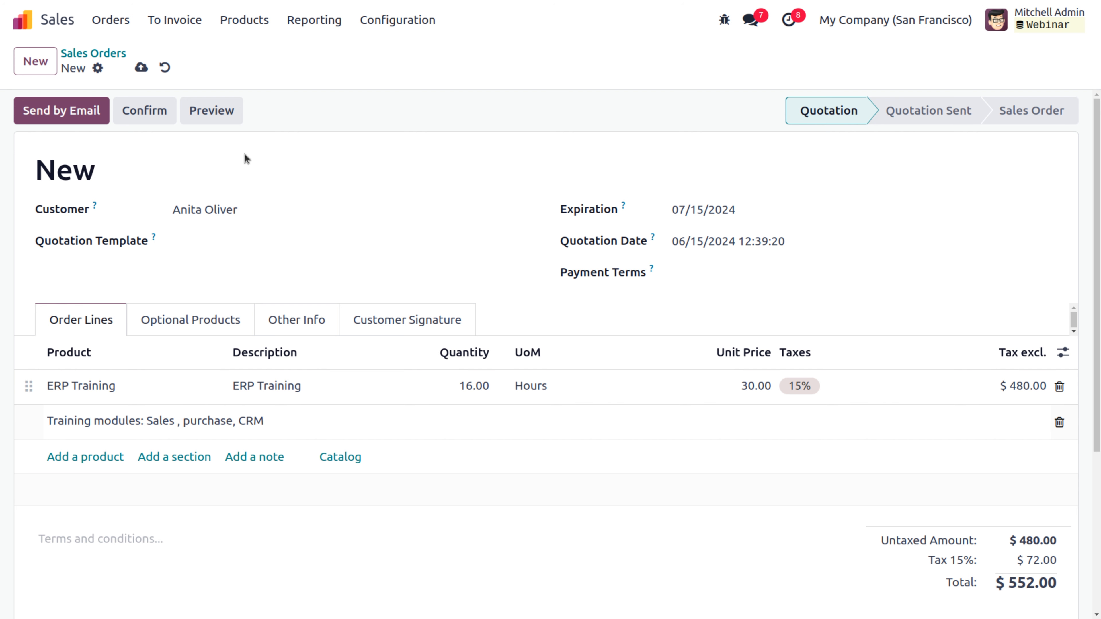
pyautogui.click(146, 114)
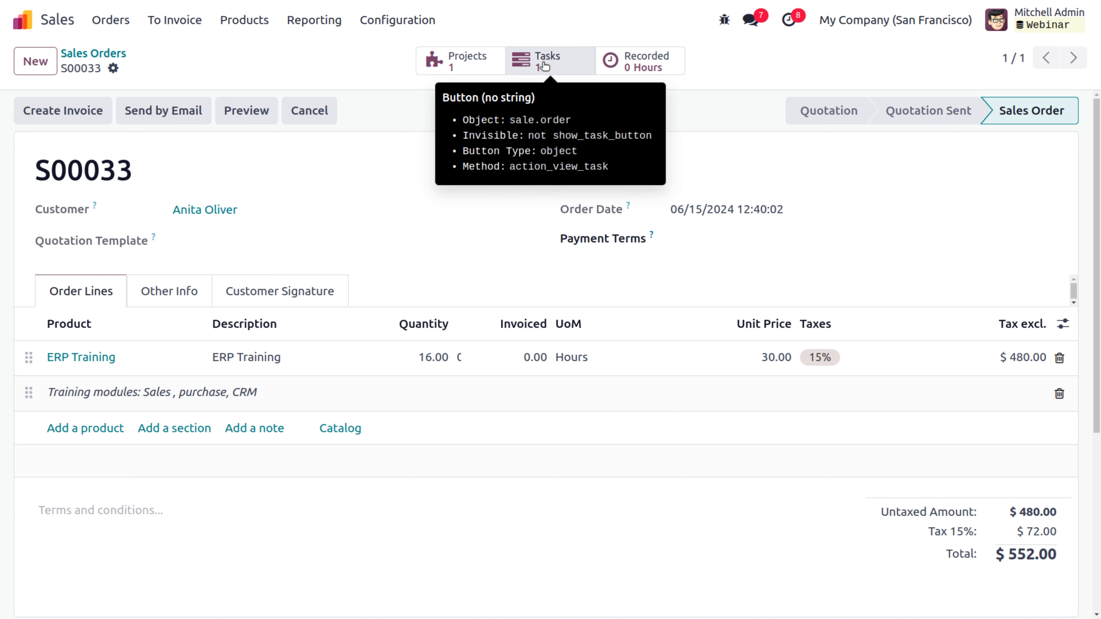
# Step: Check the S00033 ERP Training task on the ERP Project service board, then navigate back
pyautogui.click(452, 72)
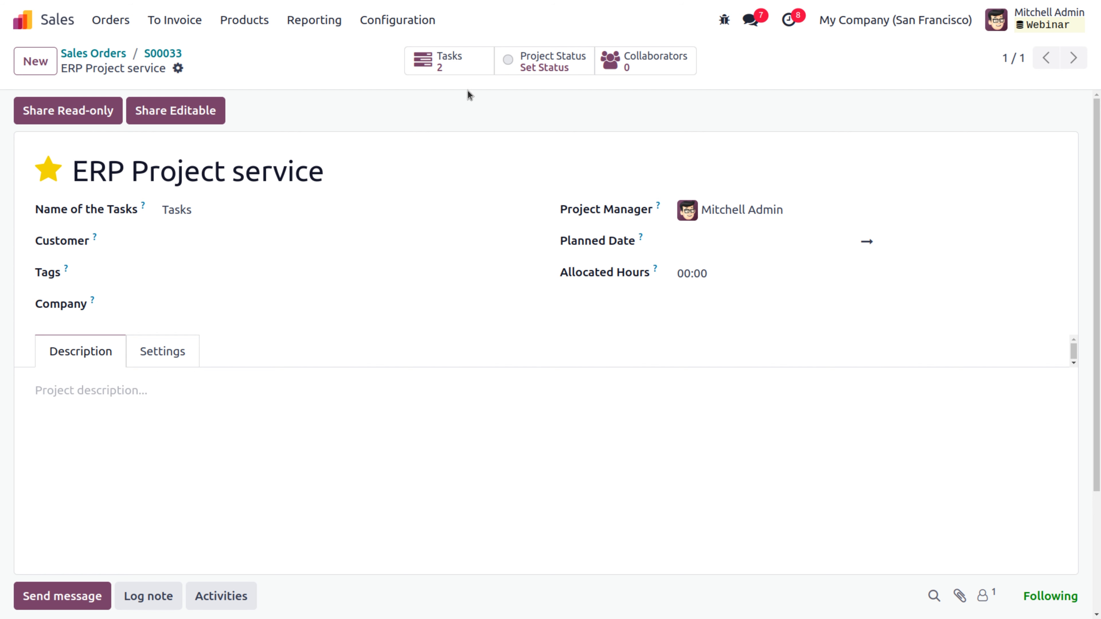
pyautogui.click(457, 67)
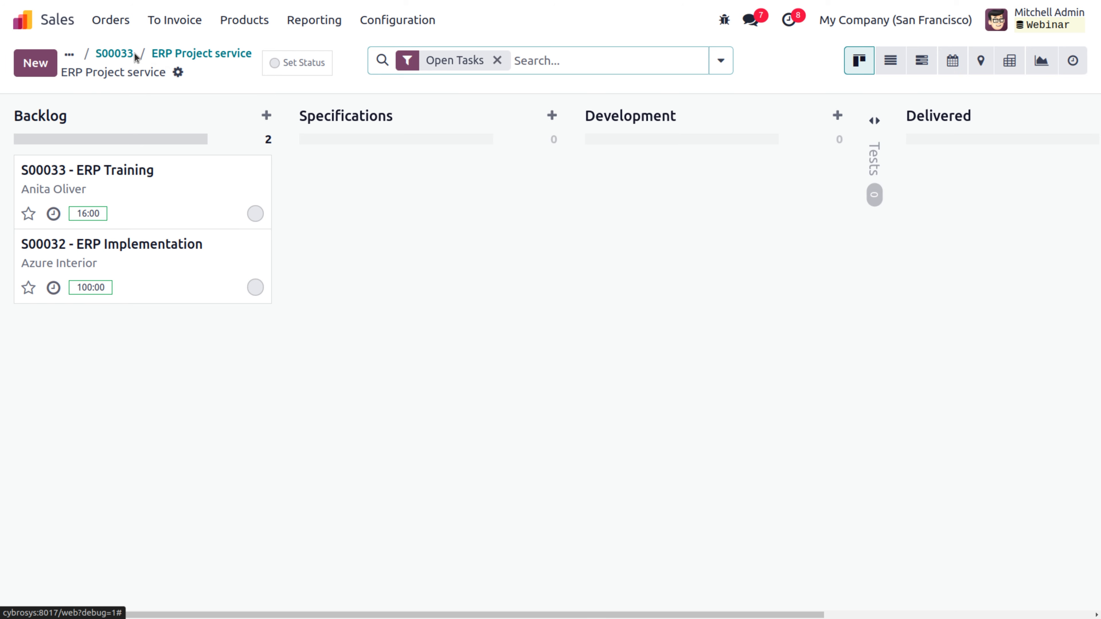
pyautogui.click(157, 59)
# Step: Start a new quotation from the sales orders list with Wood Corner as the customer
pyautogui.click(93, 53)
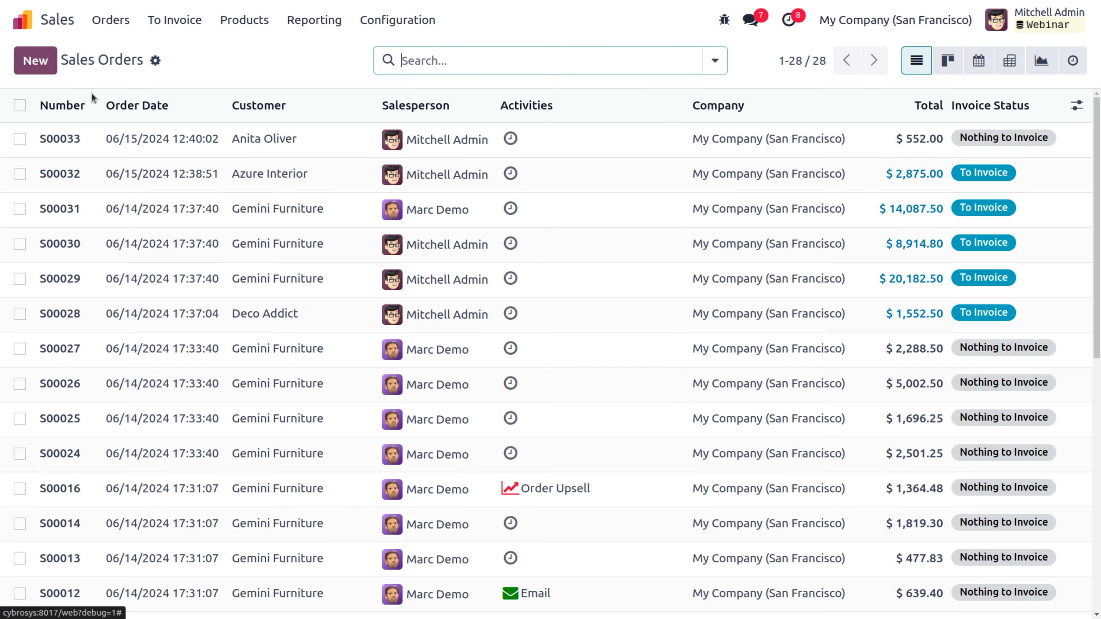
pyautogui.click(38, 62)
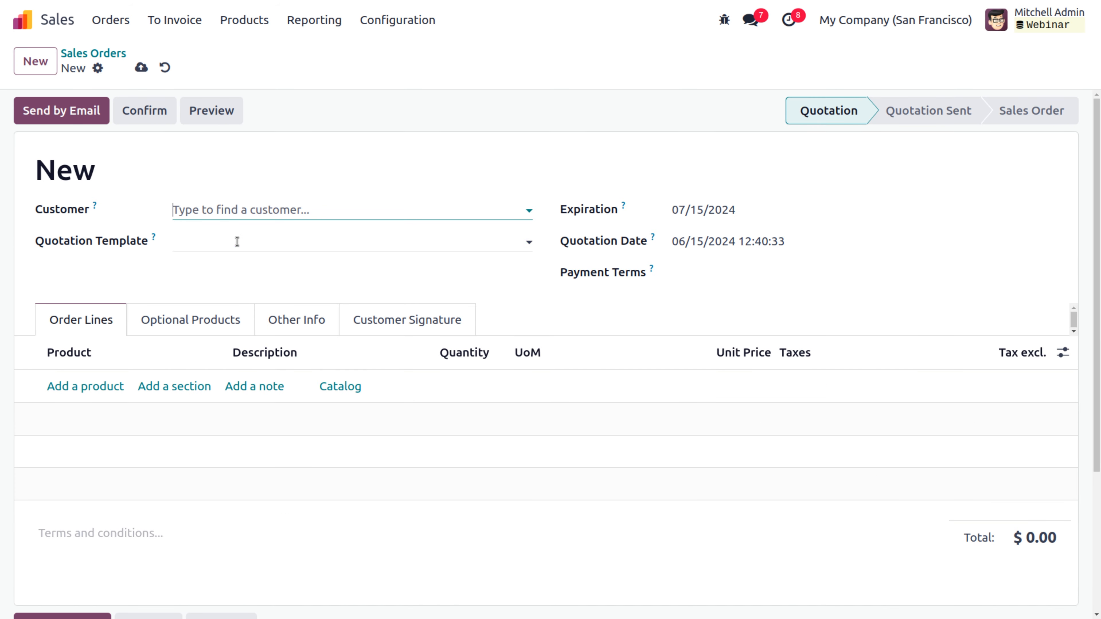
pyautogui.write('wood')
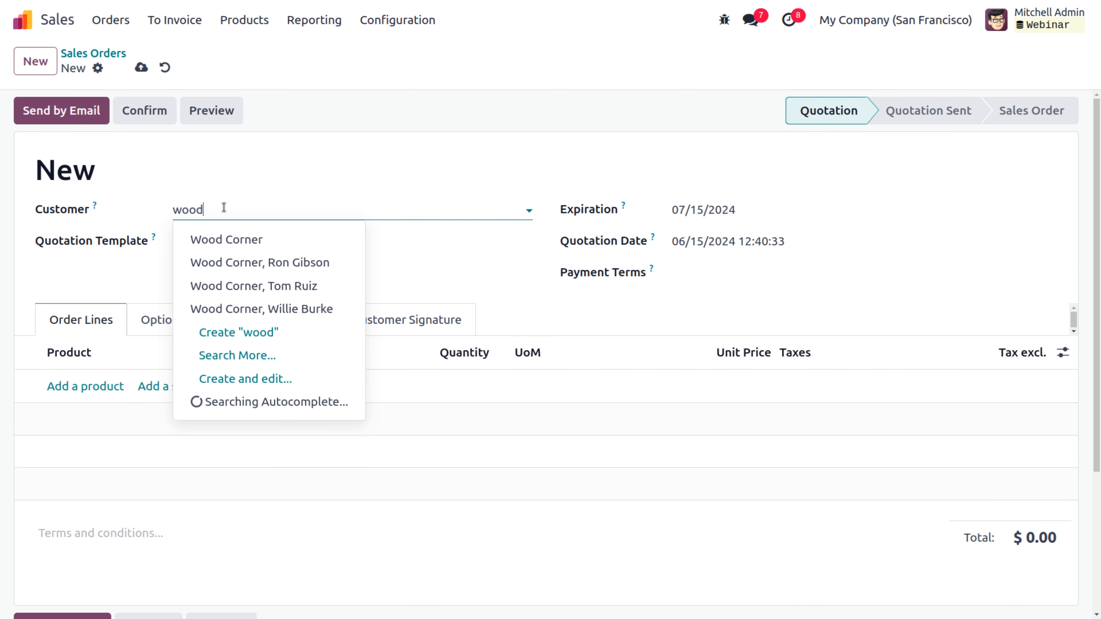
pyautogui.click(251, 240)
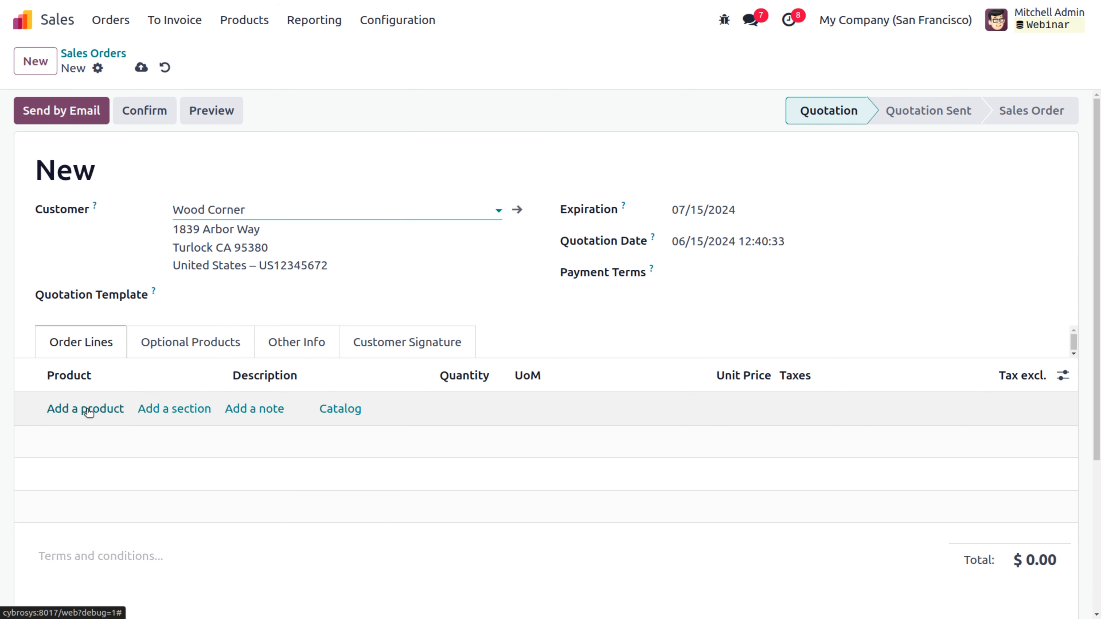
# Step: Add 10 hours of ERP Customisation Service and confirm the quotation as order S00034
pyautogui.click(88, 410)
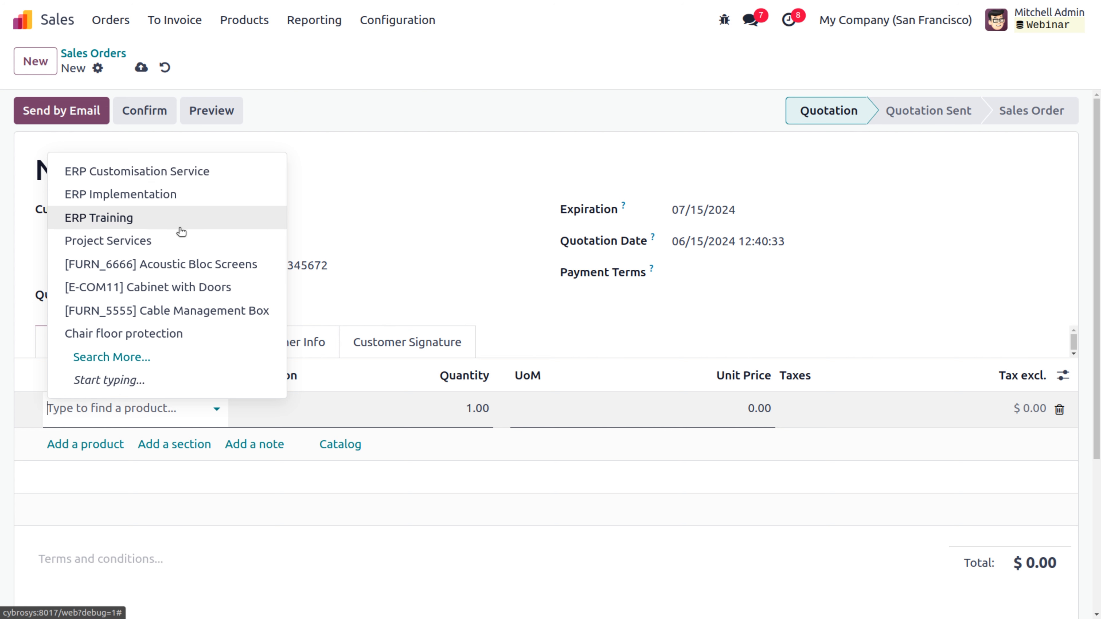
pyautogui.click(172, 172)
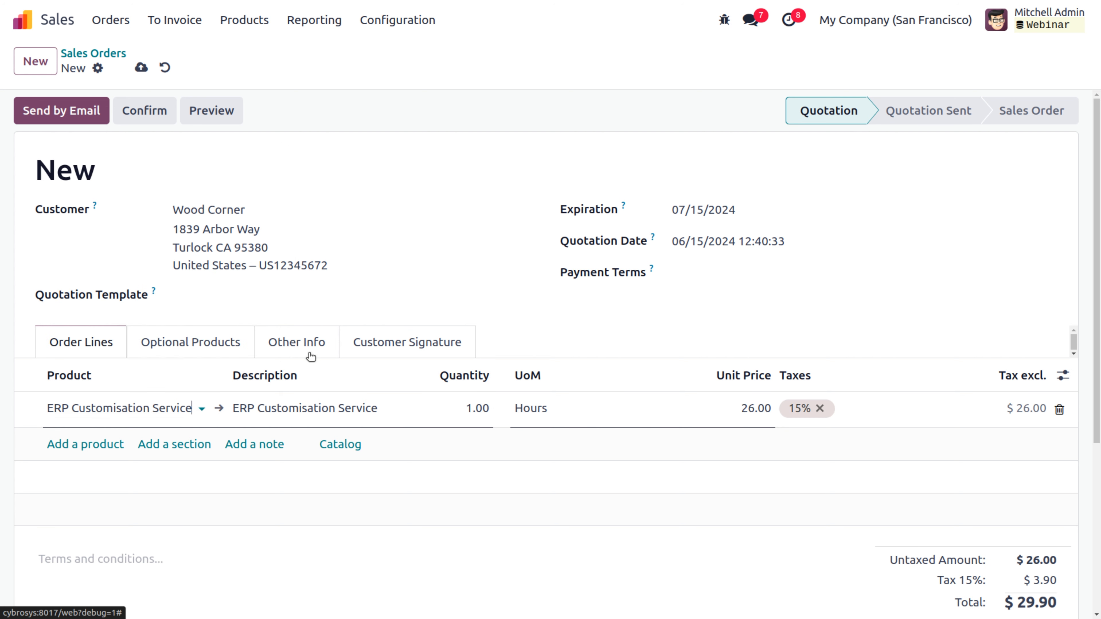
pyautogui.click(457, 408)
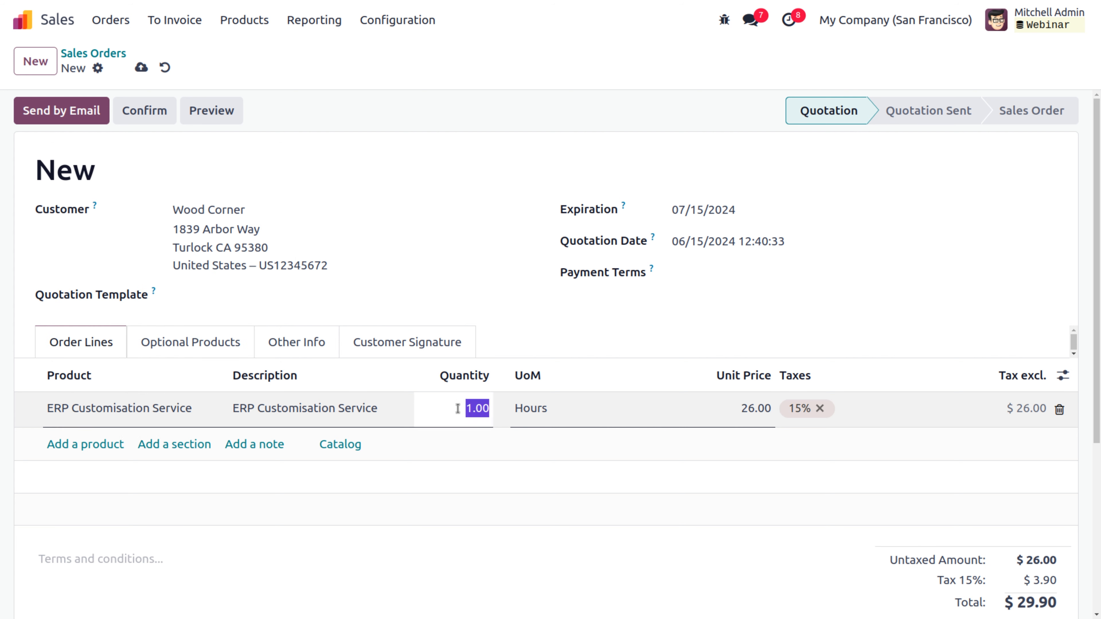
pyautogui.write('1')
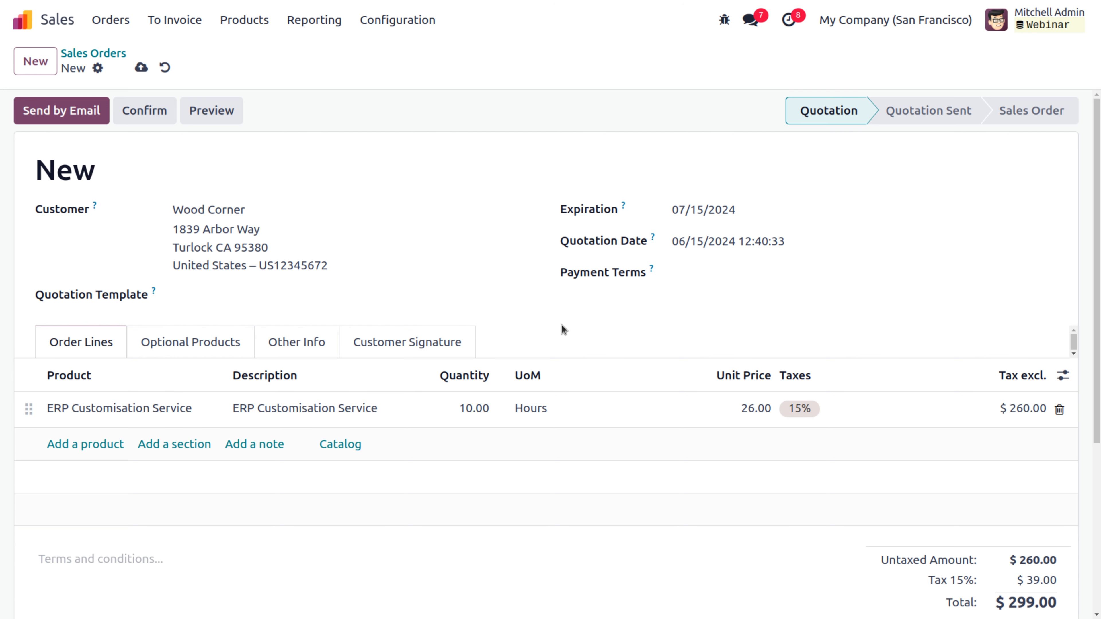
pyautogui.click(151, 117)
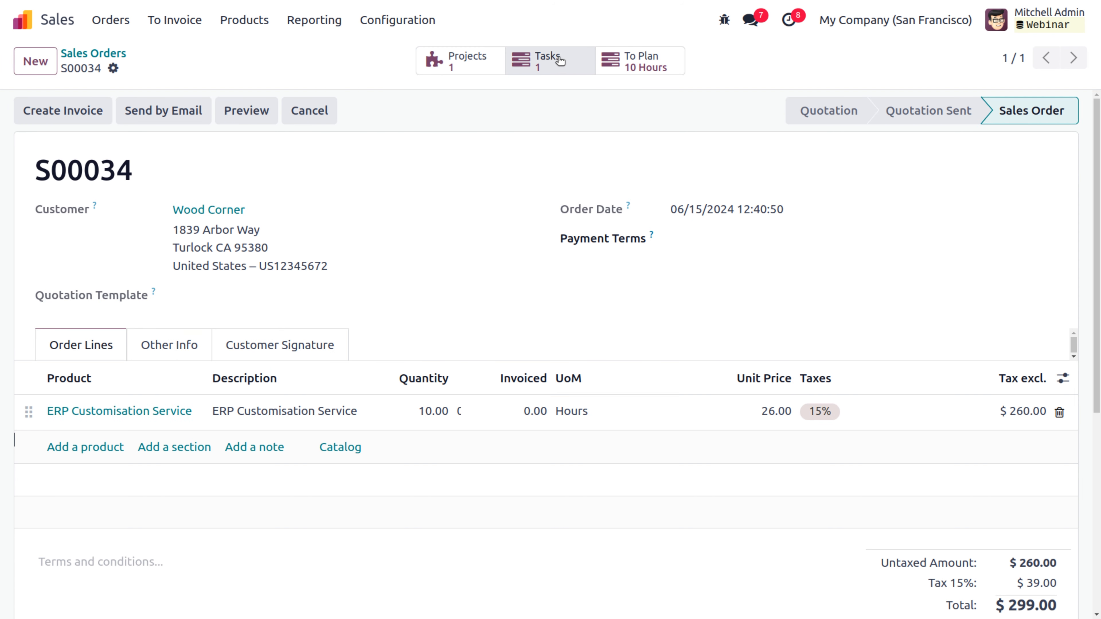
# Step: Check S00034's linked project, then open the S00032 - ERP Implementation task on the ERP Project service board
pyautogui.click(491, 61)
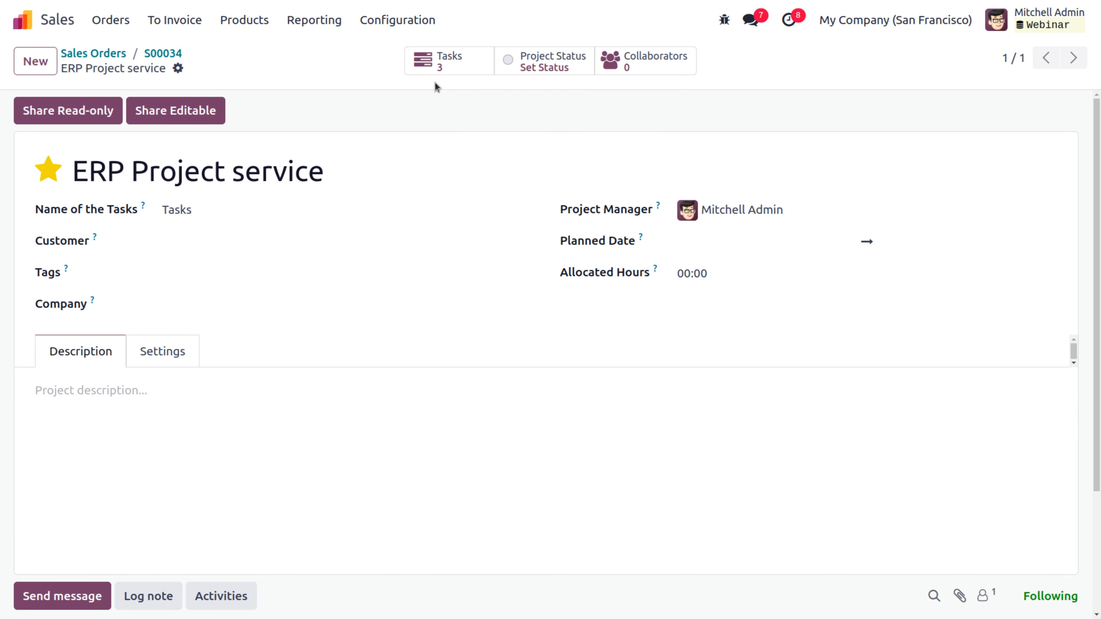
pyautogui.click(24, 19)
pyautogui.write('pr')
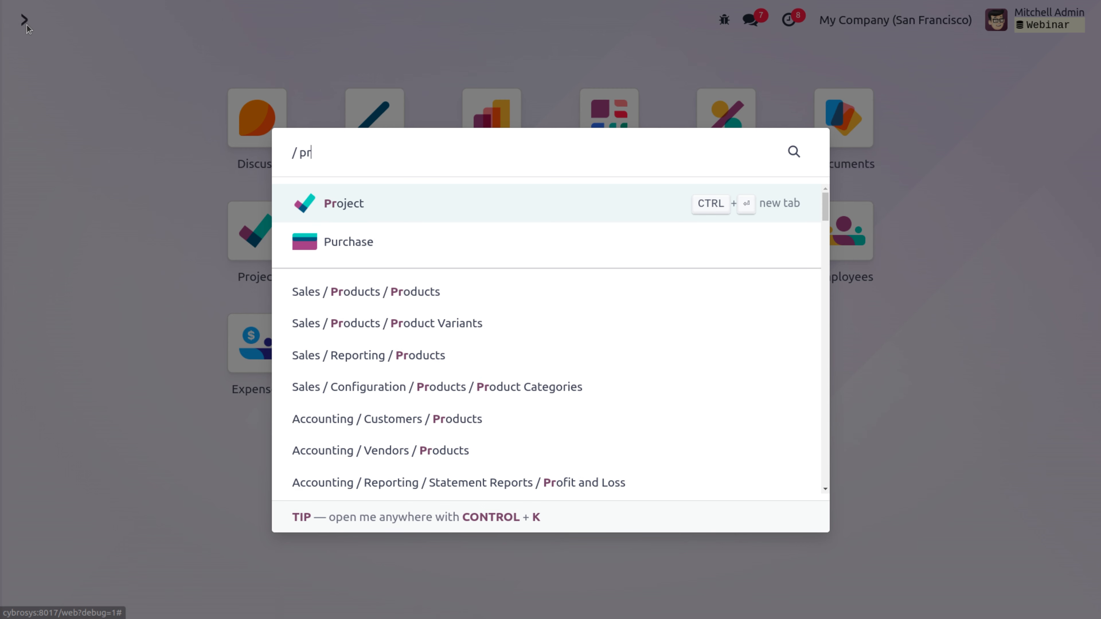
pyautogui.click(362, 199)
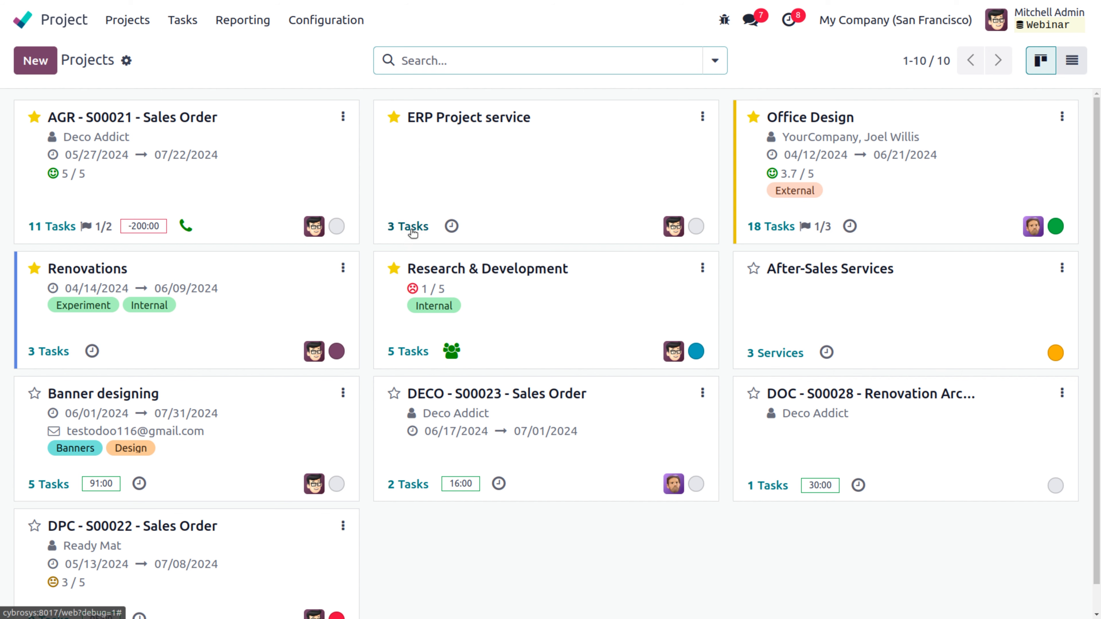
pyautogui.click(460, 147)
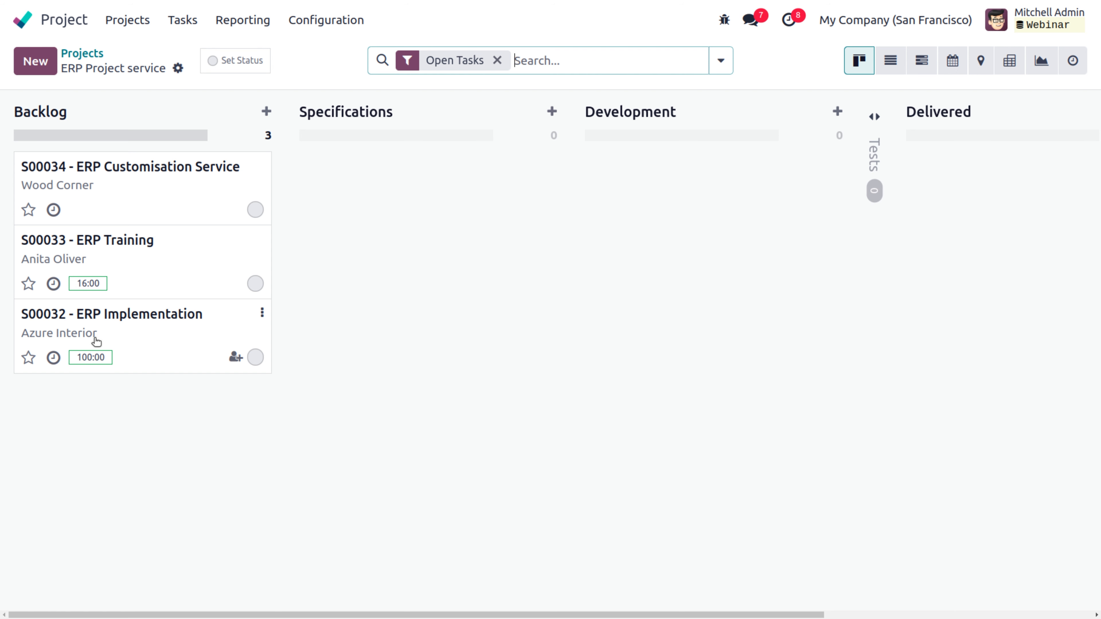
pyautogui.click(70, 319)
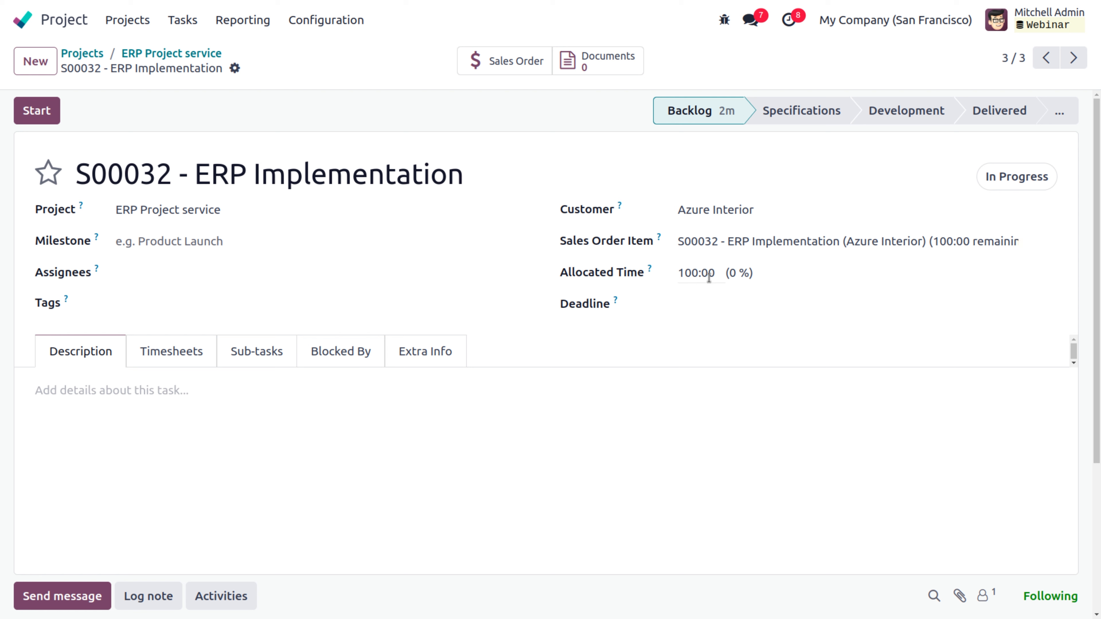
# Step: Assign the ERP Implementation task to the admin, tag it implementation and services, and show its timesheets
pyautogui.click(699, 306)
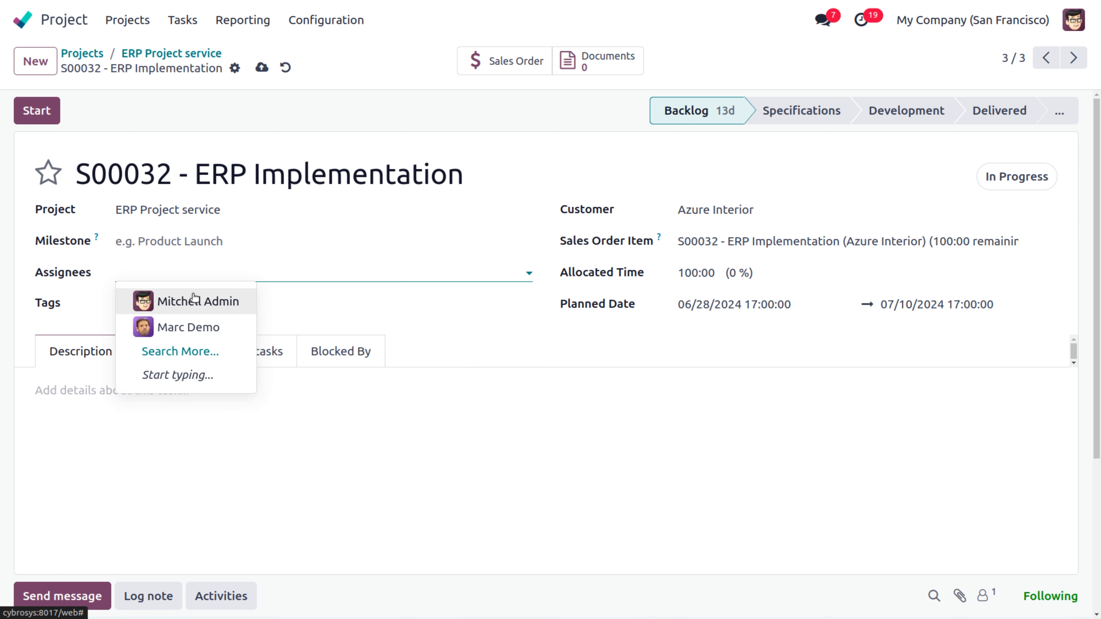
pyautogui.click(196, 300)
pyautogui.click(196, 300)
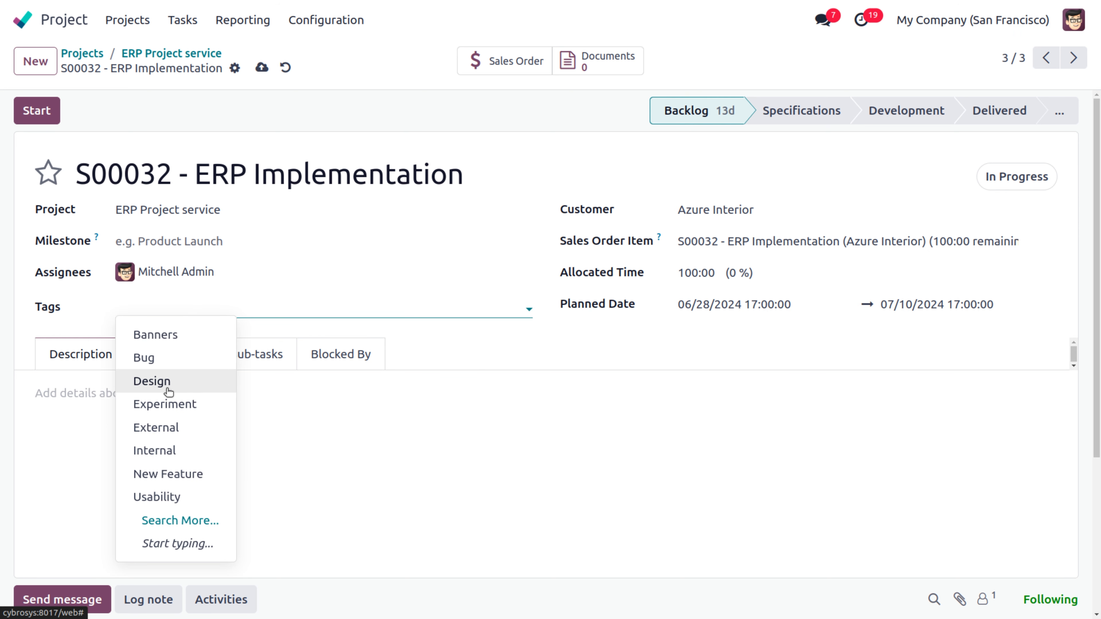
pyautogui.write('imp')
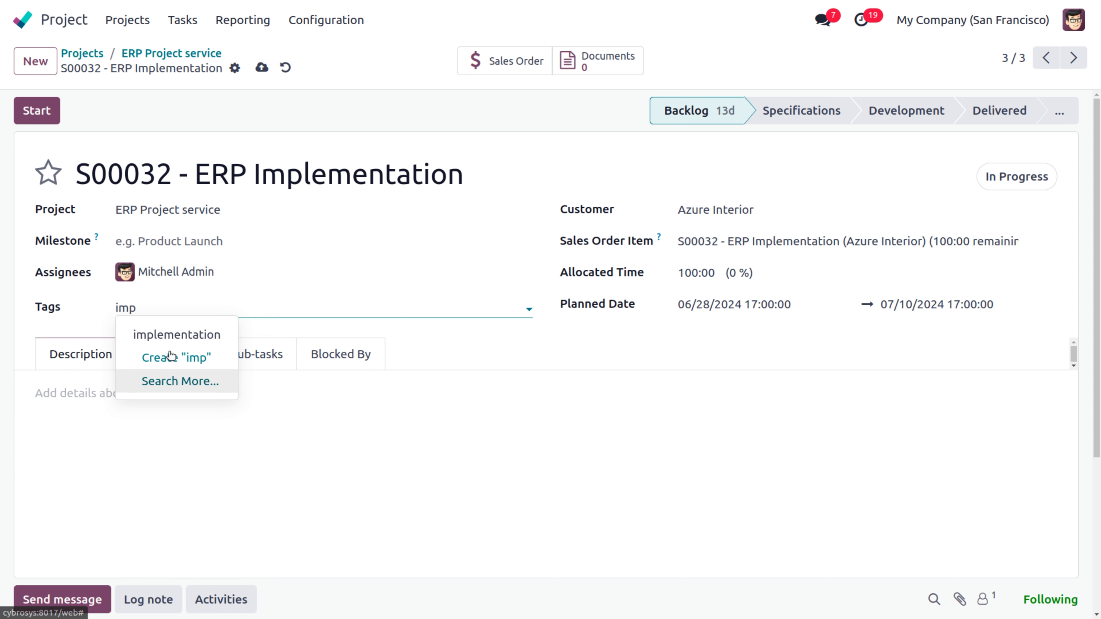
pyautogui.click(189, 342)
pyautogui.write('serv')
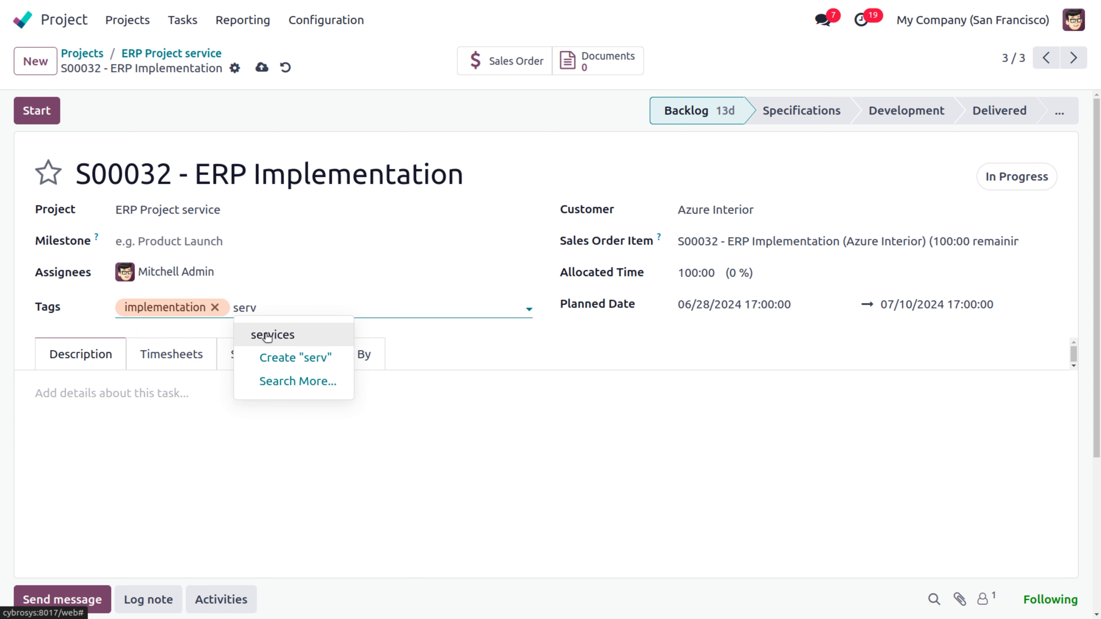
pyautogui.click(264, 334)
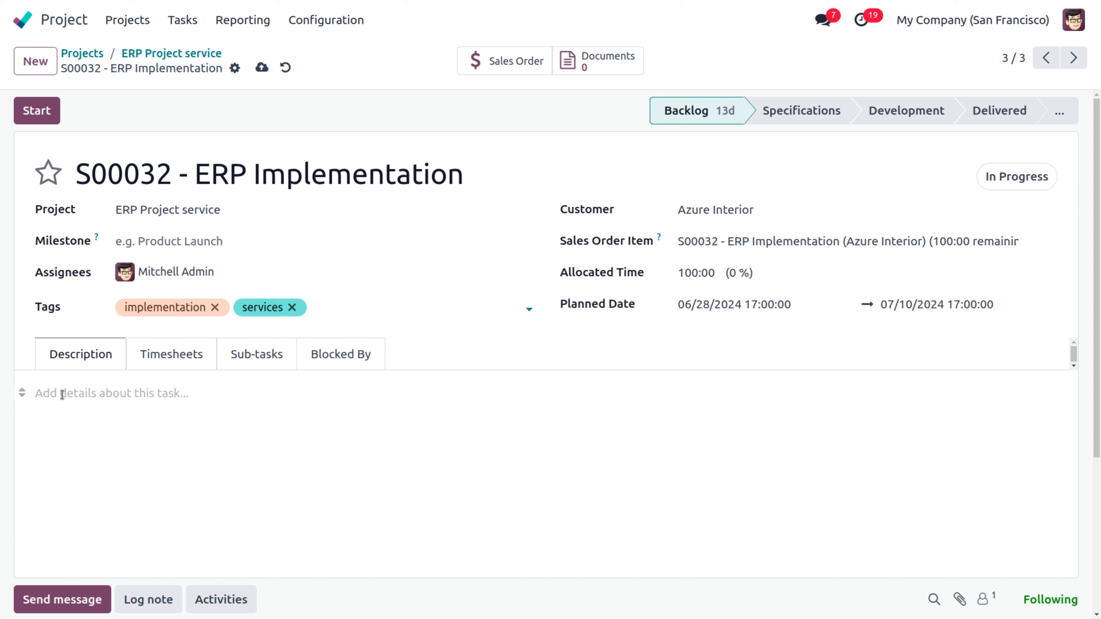
pyautogui.click(180, 358)
# Step: Log a first timesheet line 'Database created and modules set up' at 01:00
pyautogui.click(71, 421)
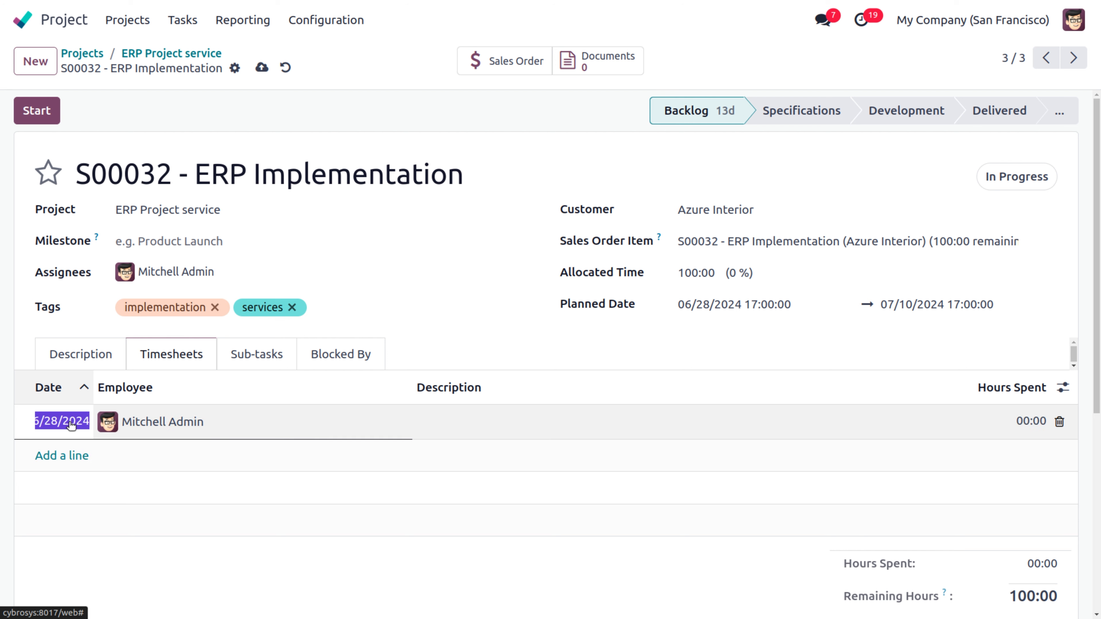
pyautogui.click(450, 428)
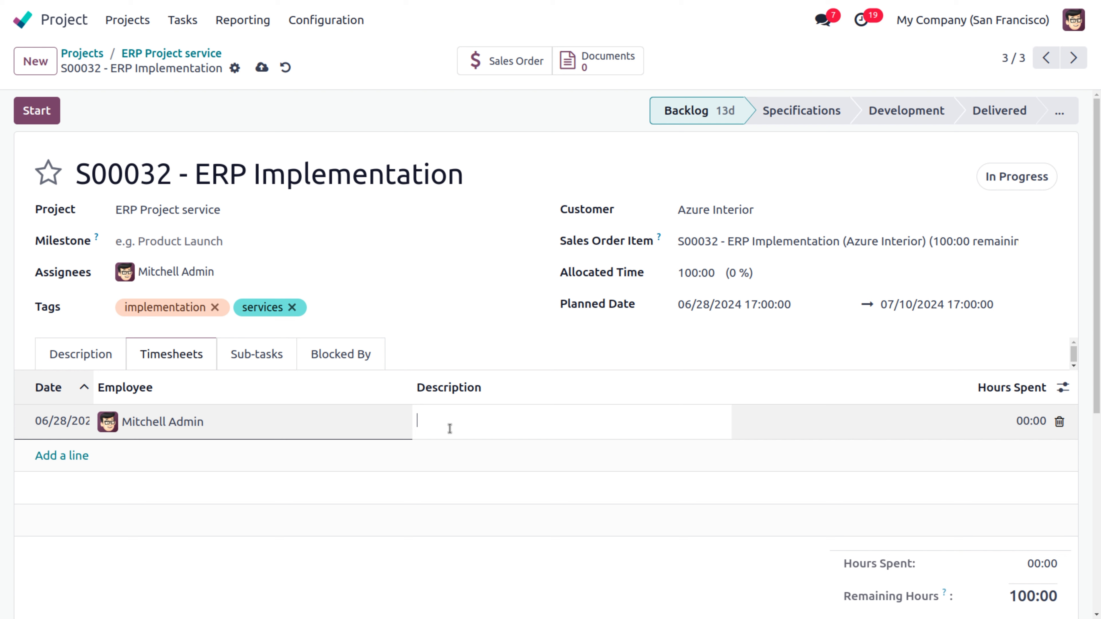
pyautogui.write('atabase created and modules set')
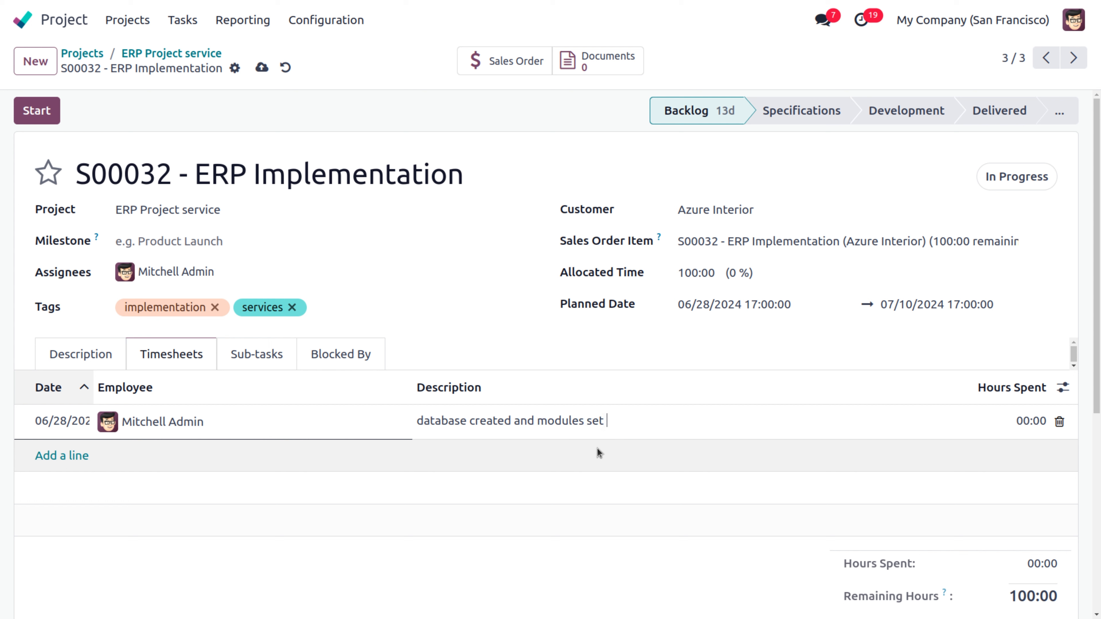
pyautogui.write(' up')
pyautogui.click(1021, 420)
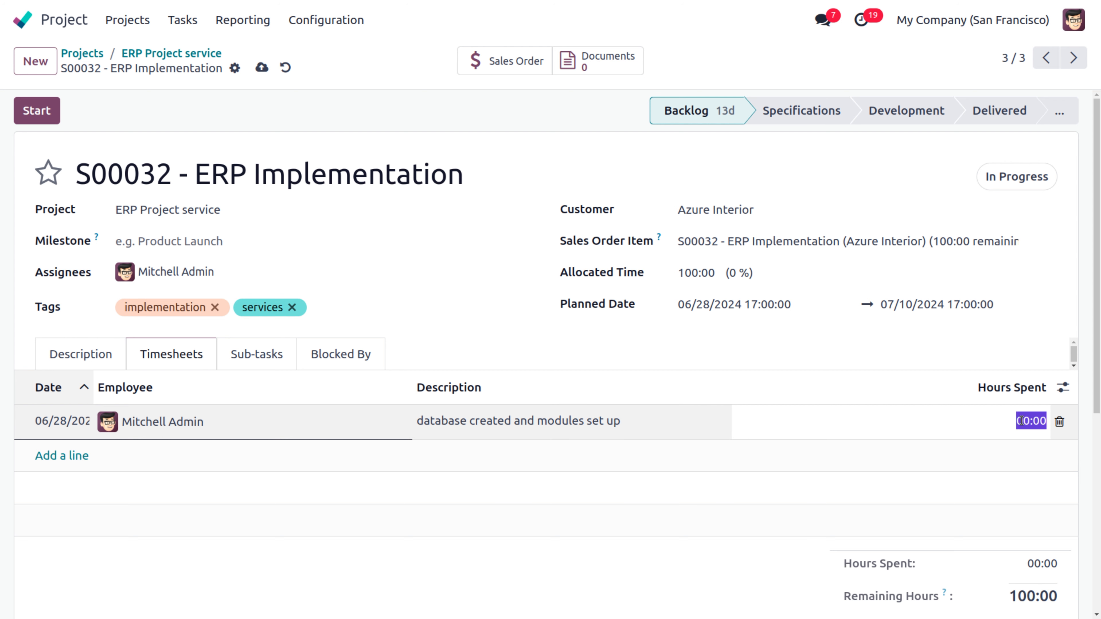
pyautogui.press('Right')
pyautogui.press('BackSpace')
pyautogui.press('BackSpace')
pyautogui.press('BackSpace')
pyautogui.press('BackSpace')
pyautogui.write('1')
# Step: Add a second timesheet line 'Imported master data' with 30:00 hours
pyautogui.click(57, 462)
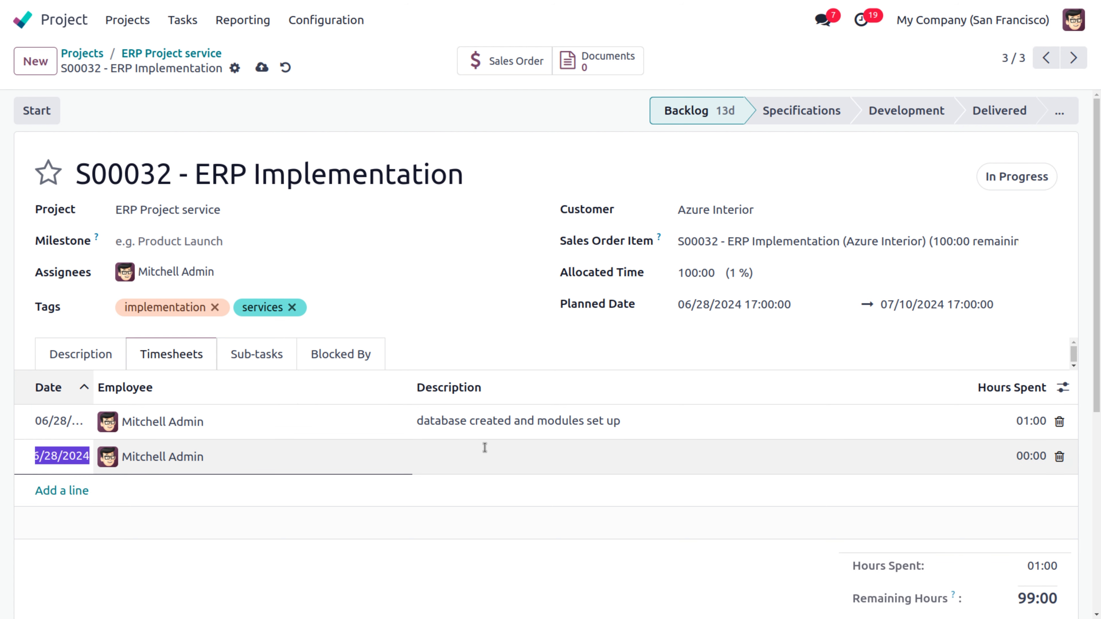
pyautogui.click(484, 458)
pyautogui.write('Im')
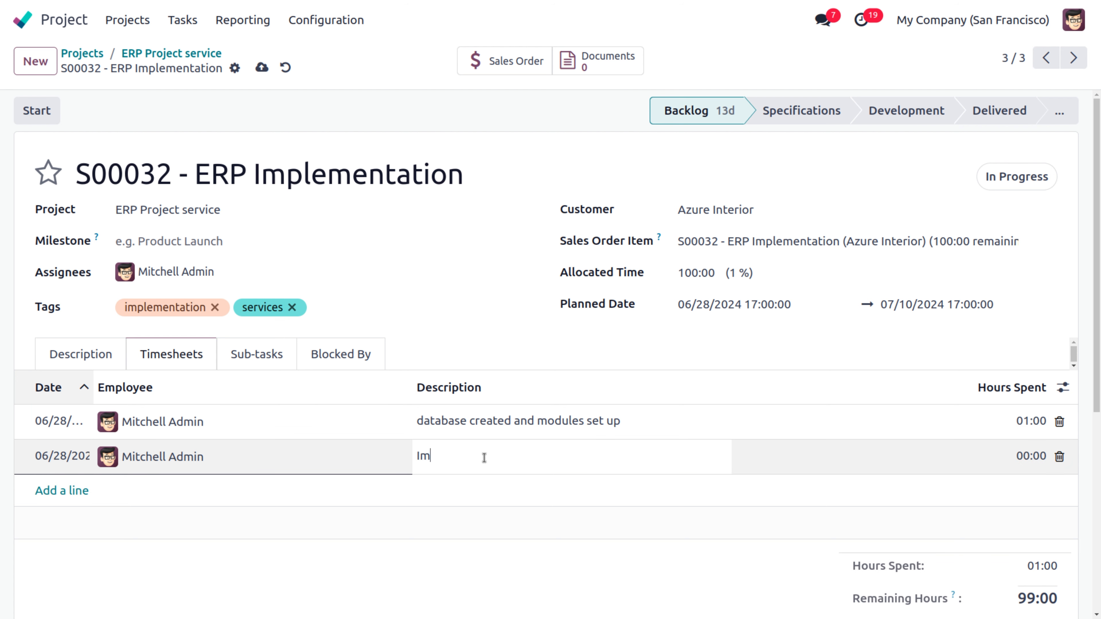
pyautogui.write('ported master data')
pyautogui.click(998, 464)
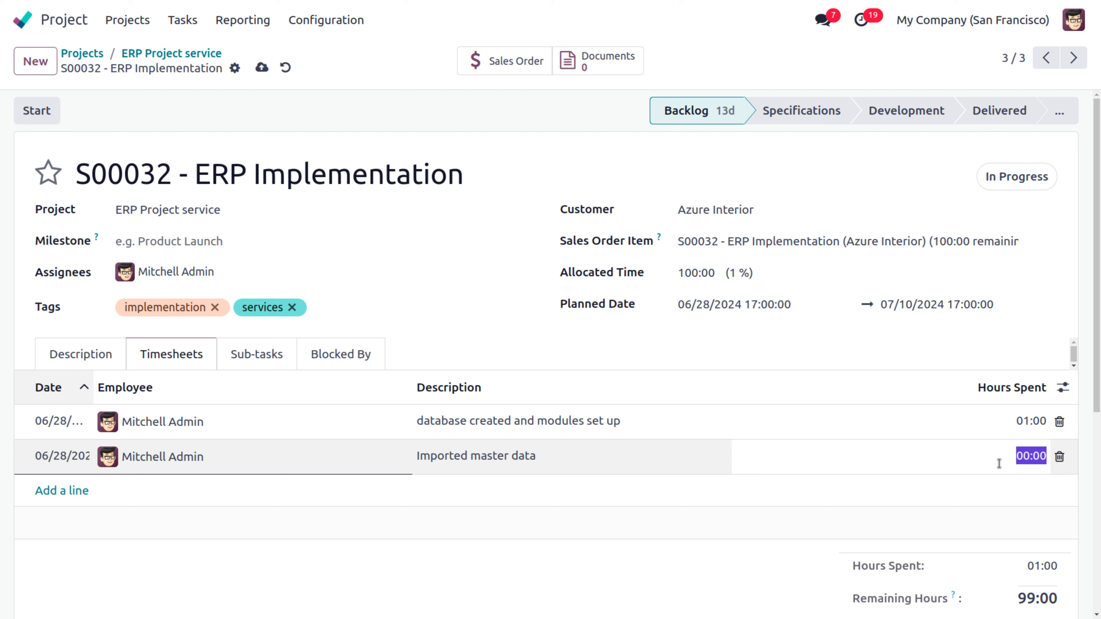
pyautogui.write('30')
pyautogui.click(693, 578)
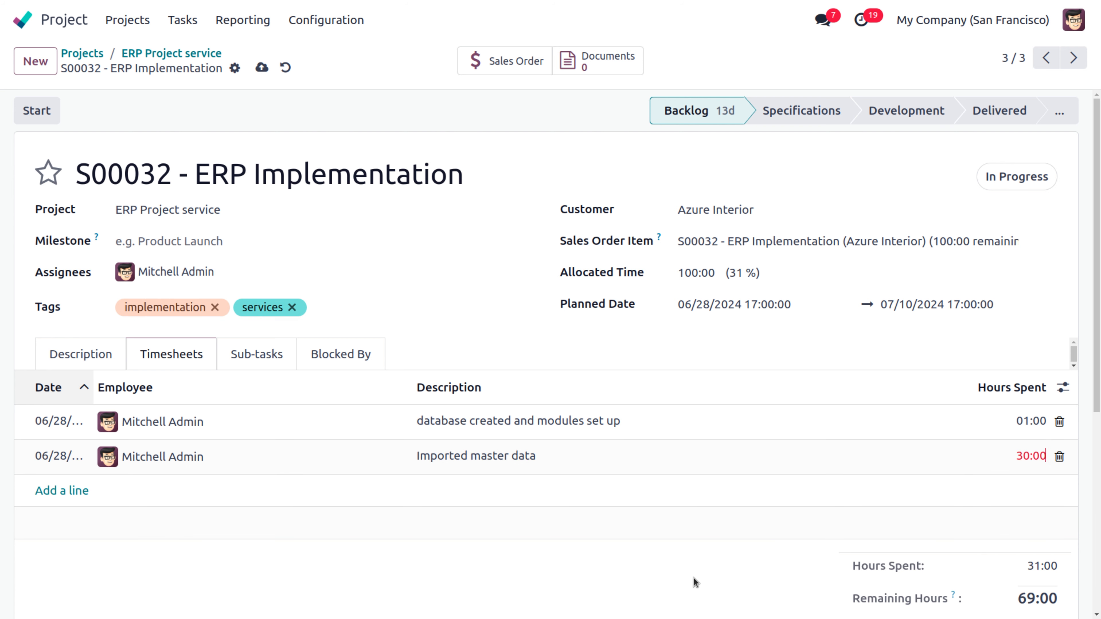
pyautogui.moveTo(1098, 335); pyautogui.dragTo(1098, 364)
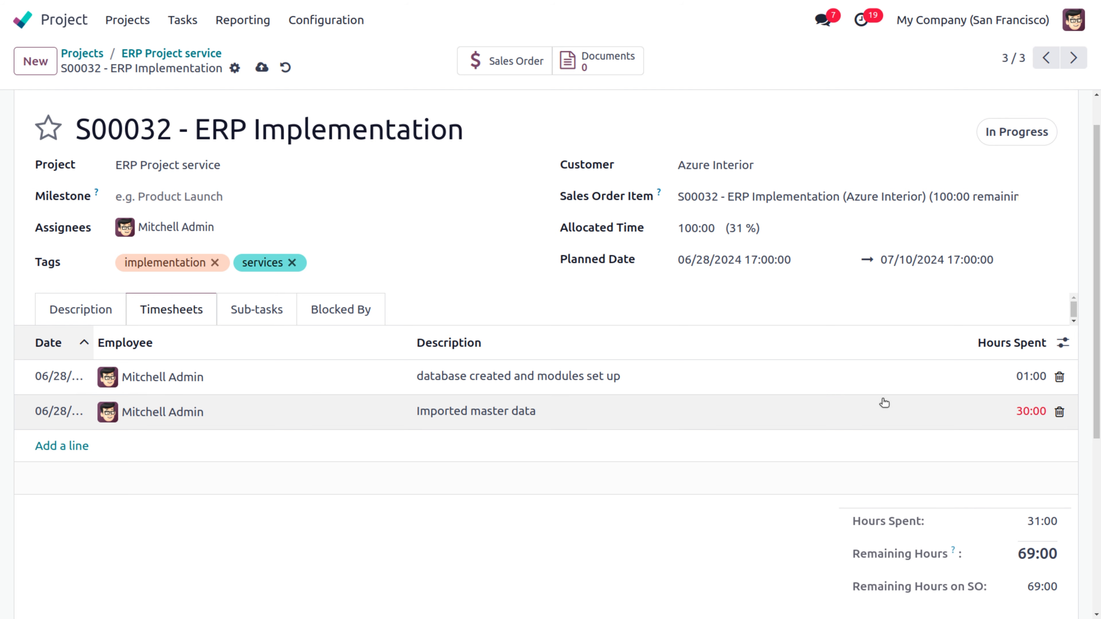
# Step: Cut the second line to 8 hours and add 'Imported master data (accounting details)' at 8 hours
pyautogui.click(1027, 414)
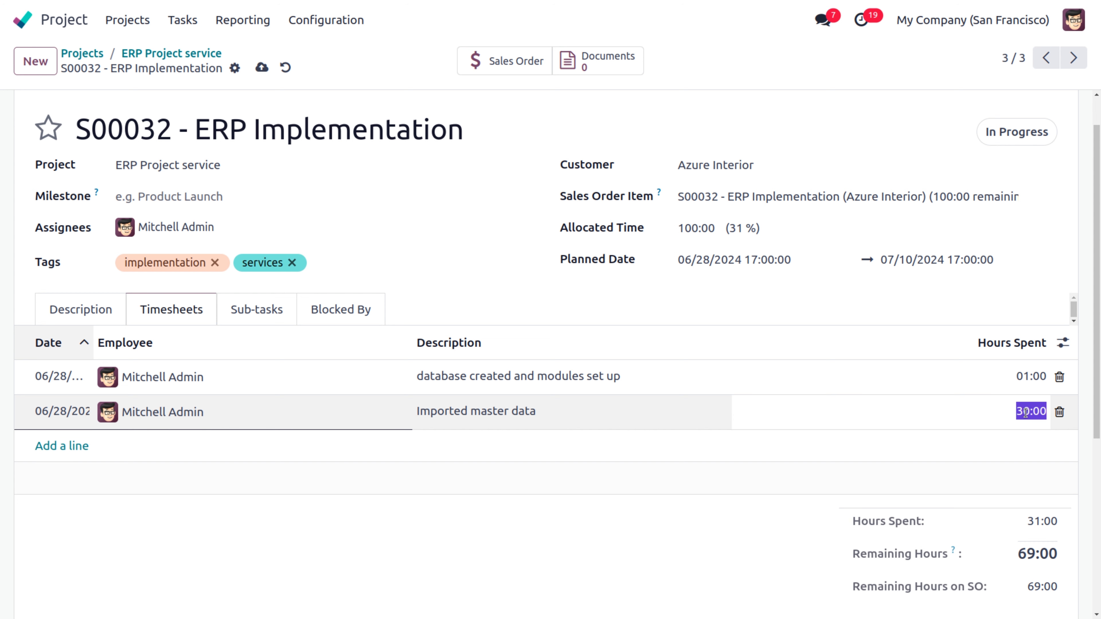
pyautogui.write('8')
pyautogui.click(634, 573)
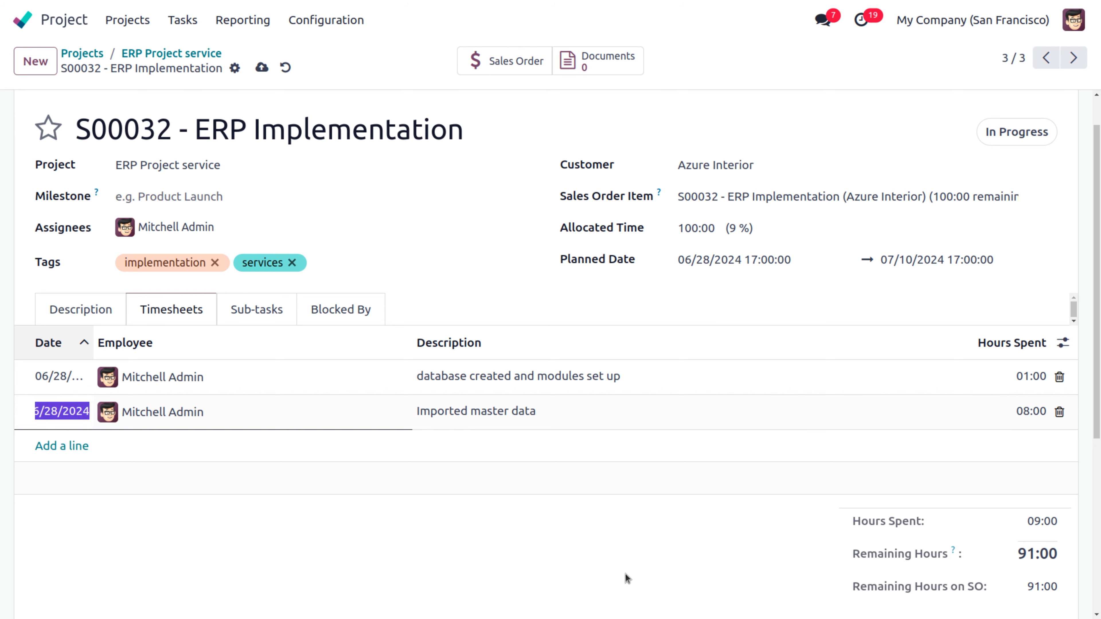
pyautogui.click(61, 447)
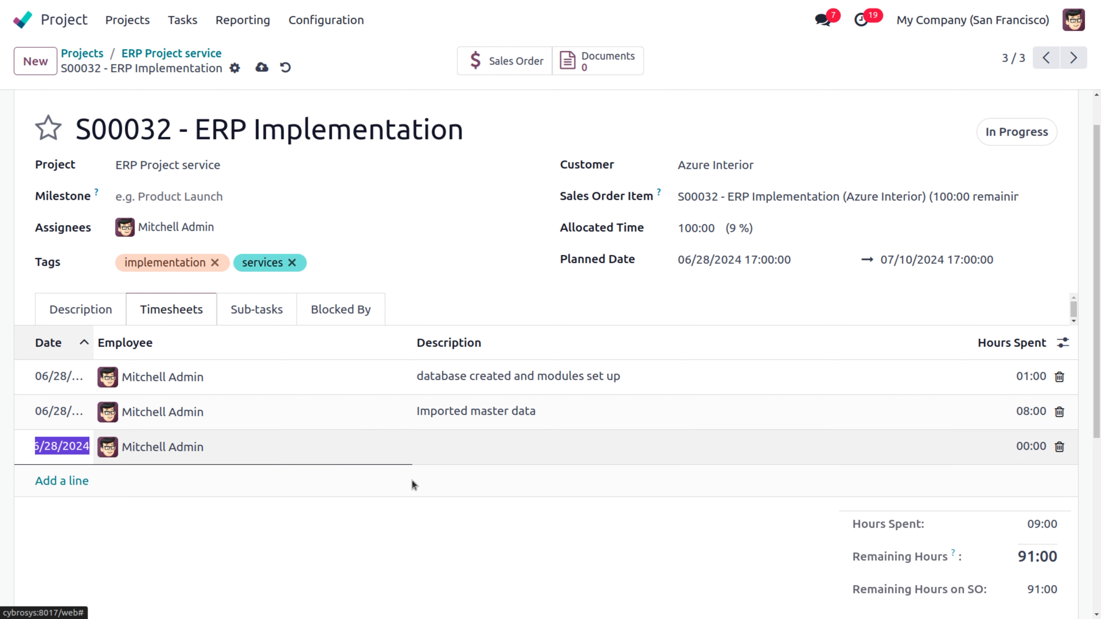
pyautogui.click(479, 447)
pyautogui.write('Impo')
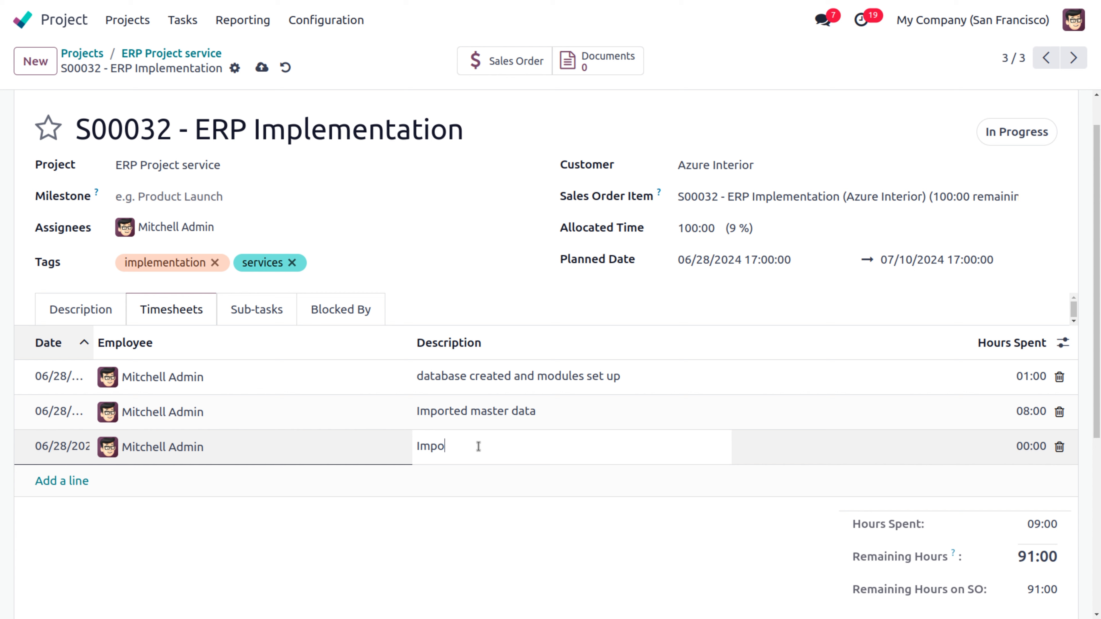
pyautogui.write('rted mas')
pyautogui.write('ter data')
pyautogui.write(' ()')
pyautogui.write('accountin')
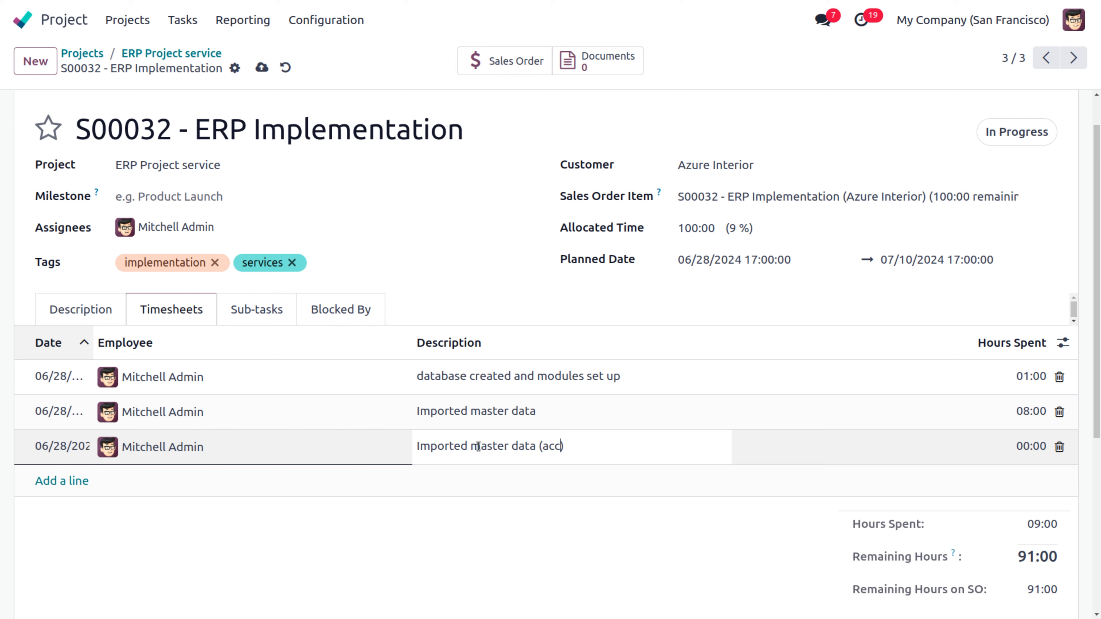
pyautogui.write('g details')
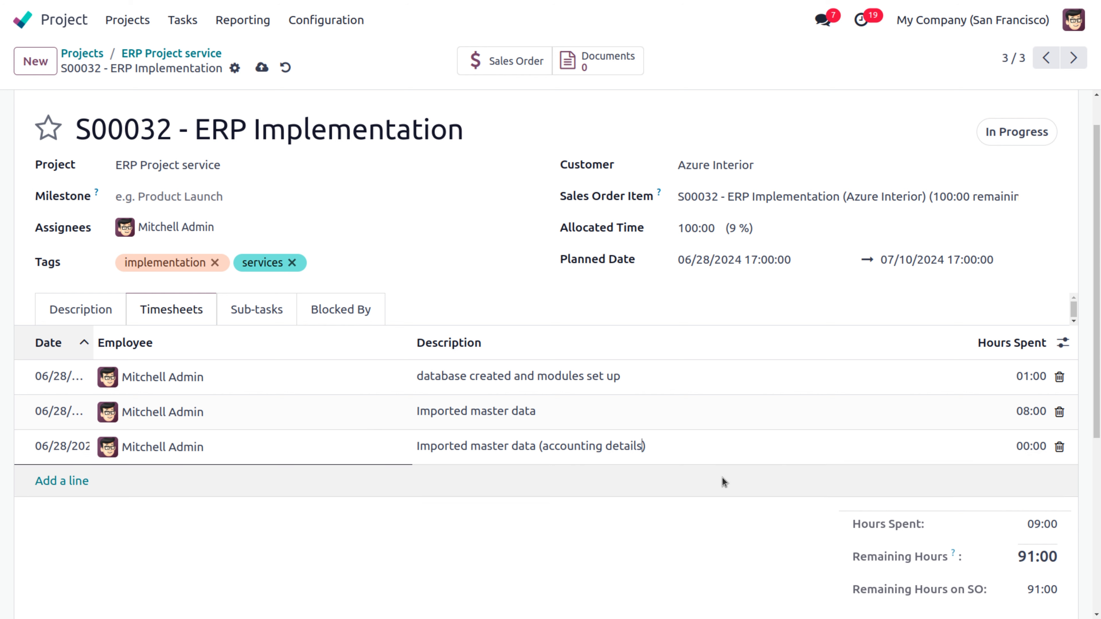
pyautogui.click(1017, 451)
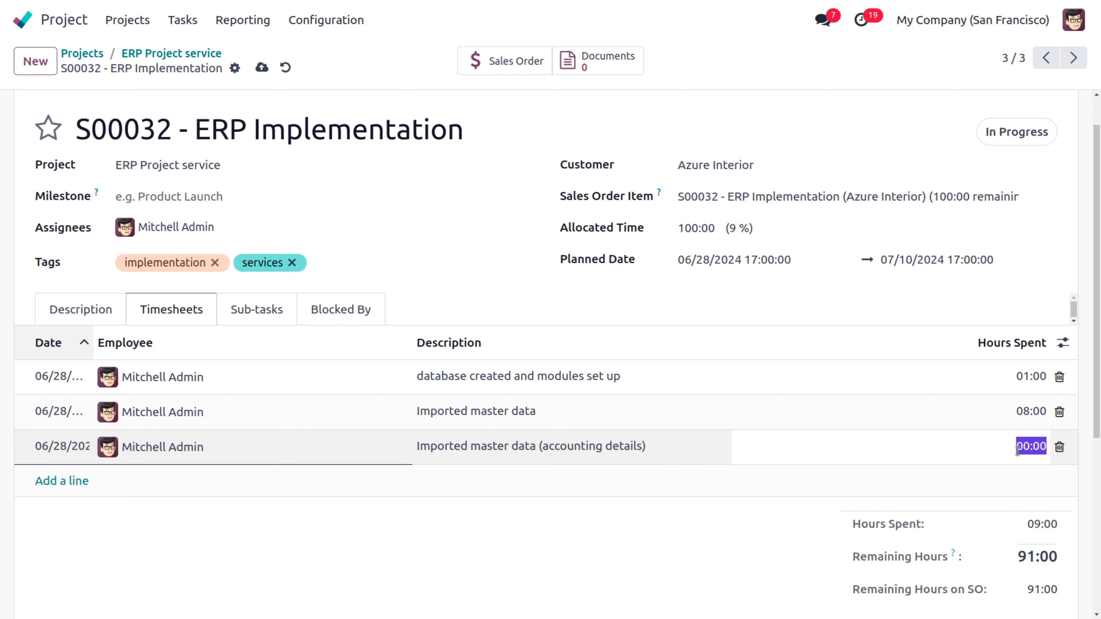
pyautogui.write('8')
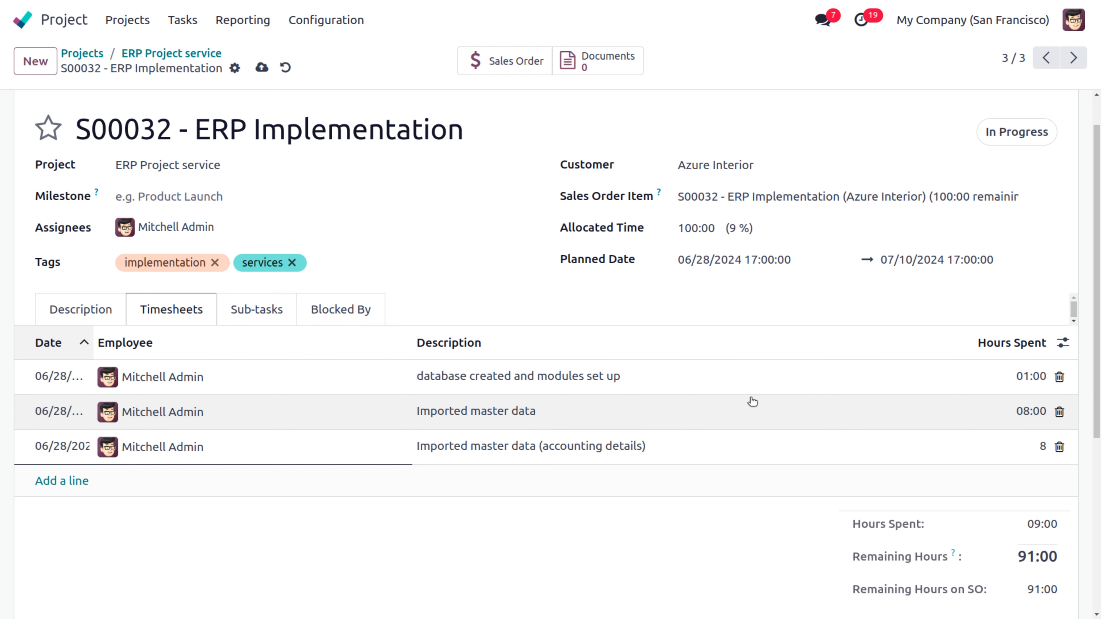
# Step: Append '(sales data)' to the second line's description and check the 17:00 spent, 83:00 remaining
pyautogui.click(626, 402)
pyautogui.click(580, 406)
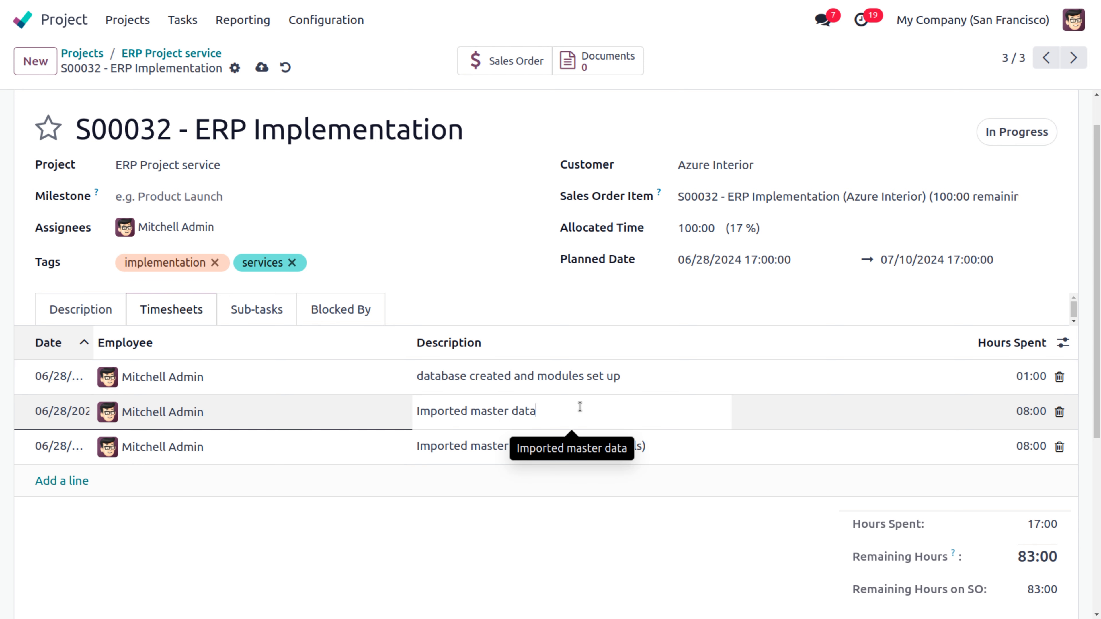
pyautogui.write('()')
pyautogui.write('sales data')
pyautogui.click(547, 577)
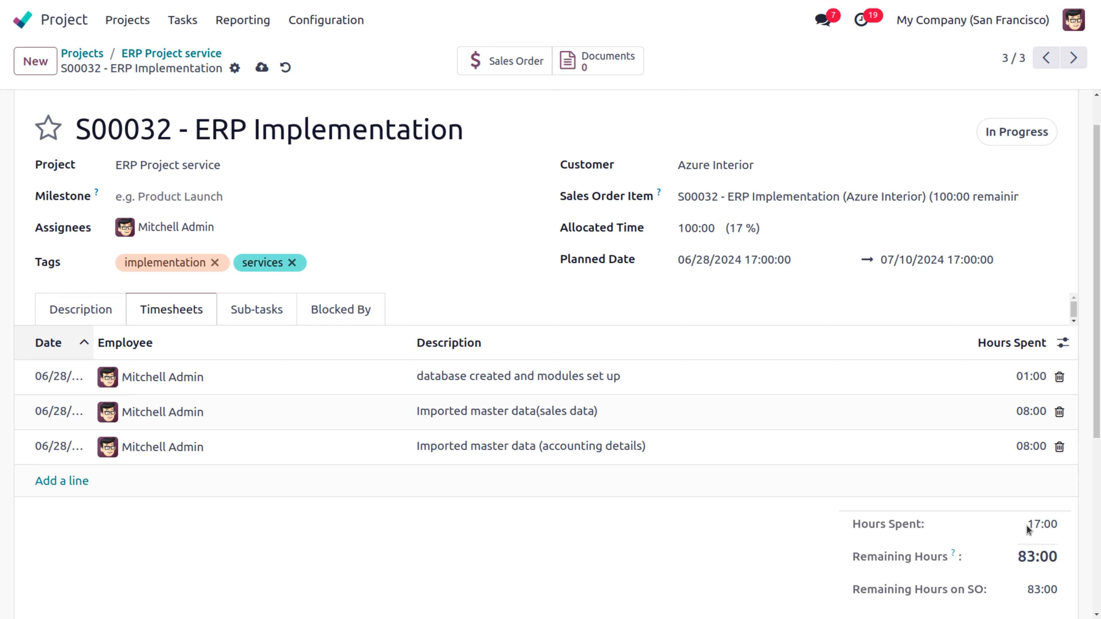
pyautogui.moveTo(1028, 526); pyautogui.dragTo(1062, 530)
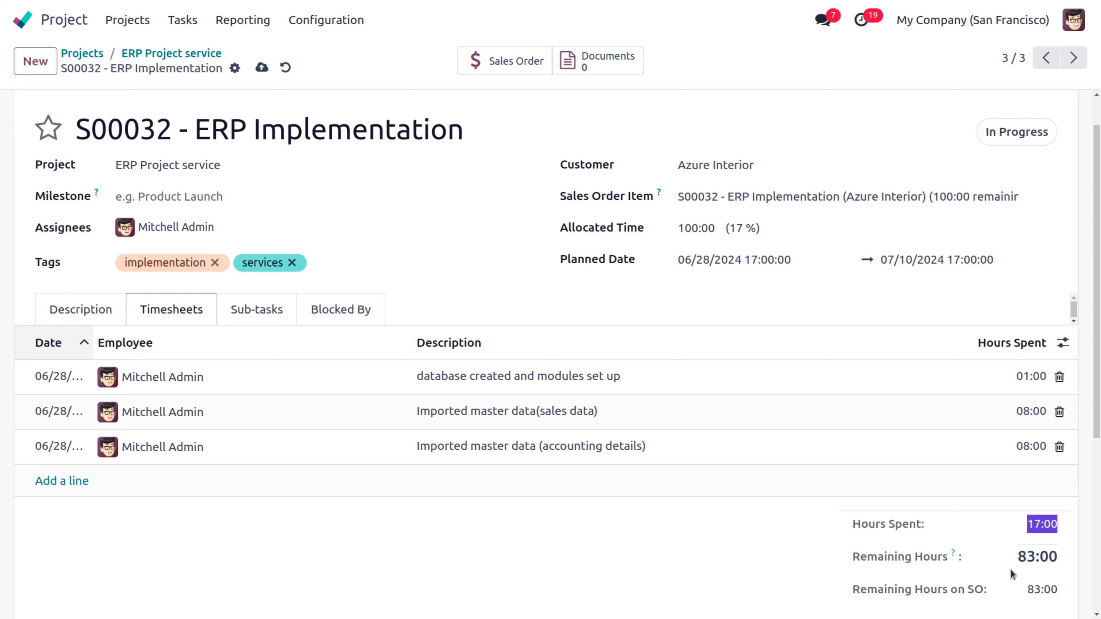
pyautogui.moveTo(1016, 562); pyautogui.dragTo(1053, 561)
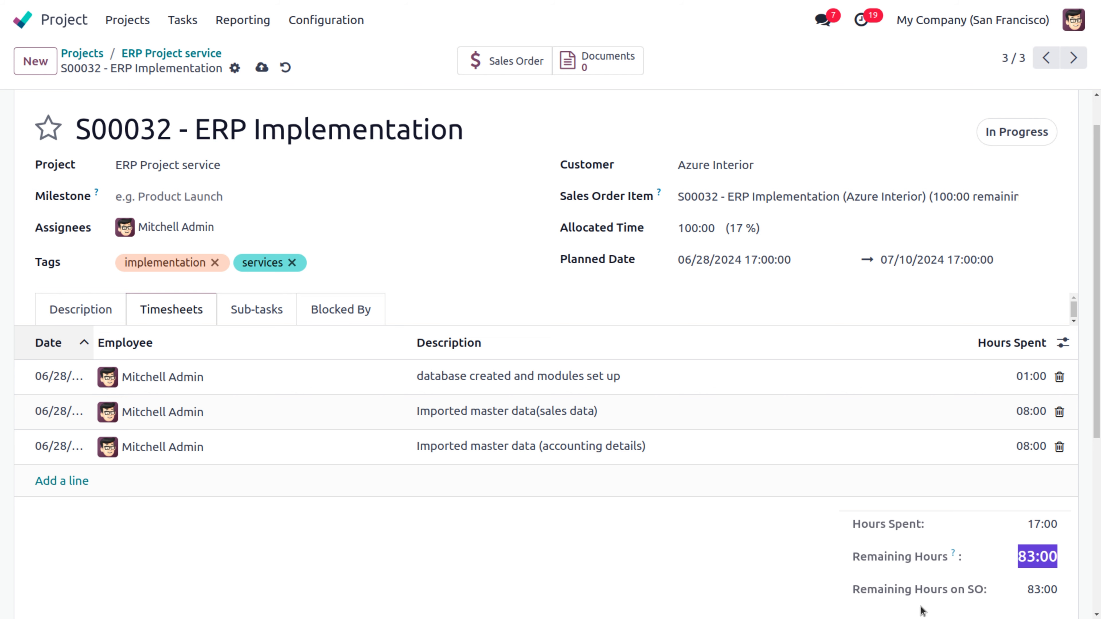
pyautogui.moveTo(1099, 322); pyautogui.dragTo(1099, 271)
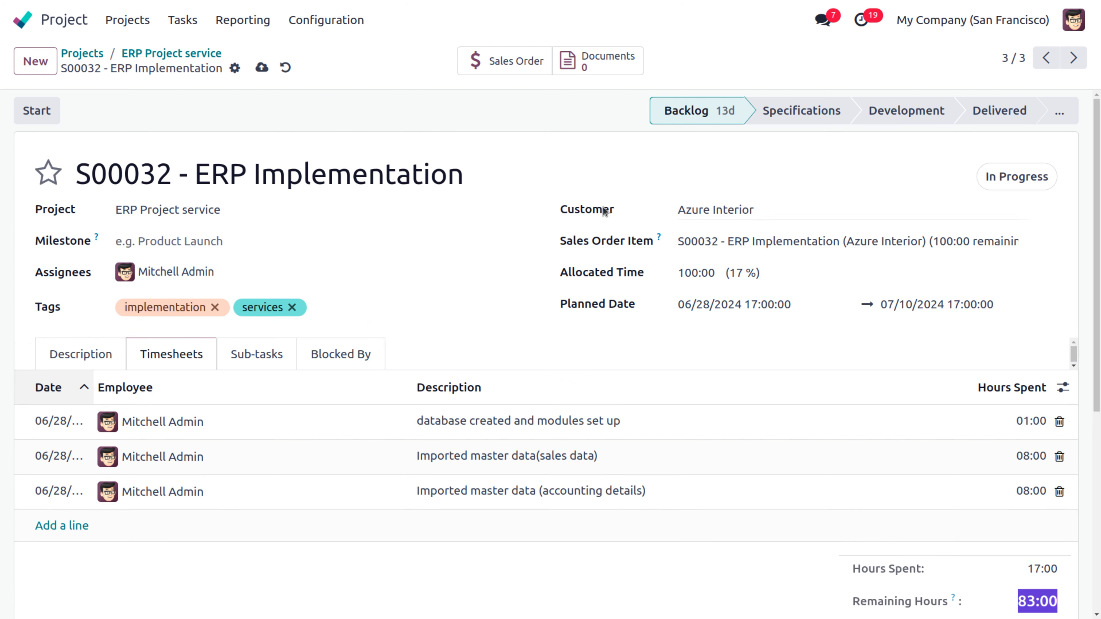
# Step: Save the task, then start and stop its timer
pyautogui.click(262, 67)
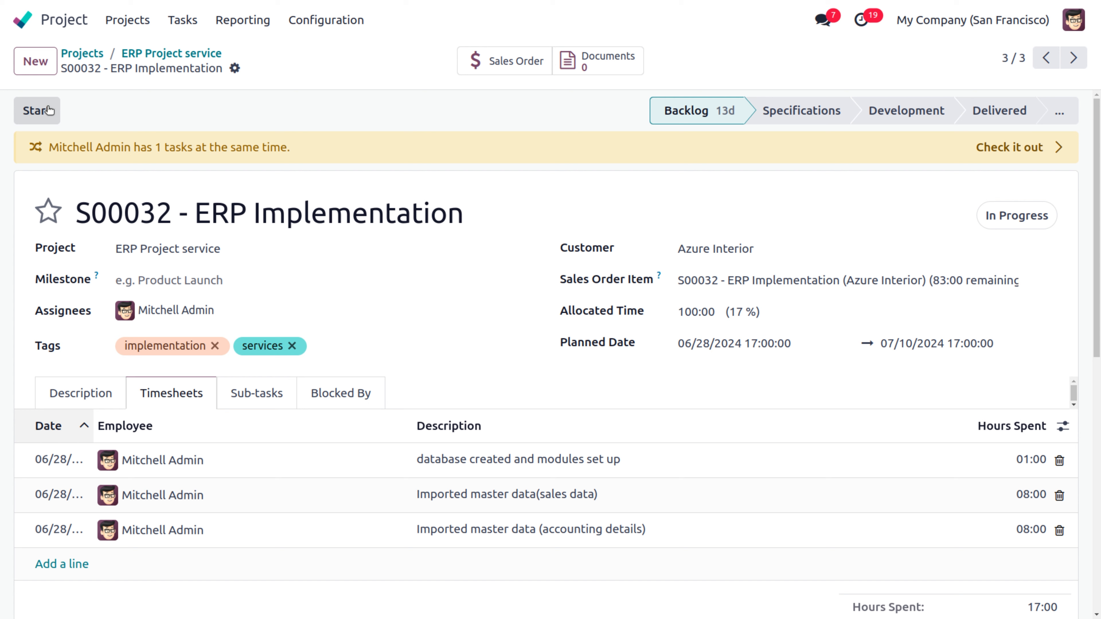
pyautogui.click(49, 111)
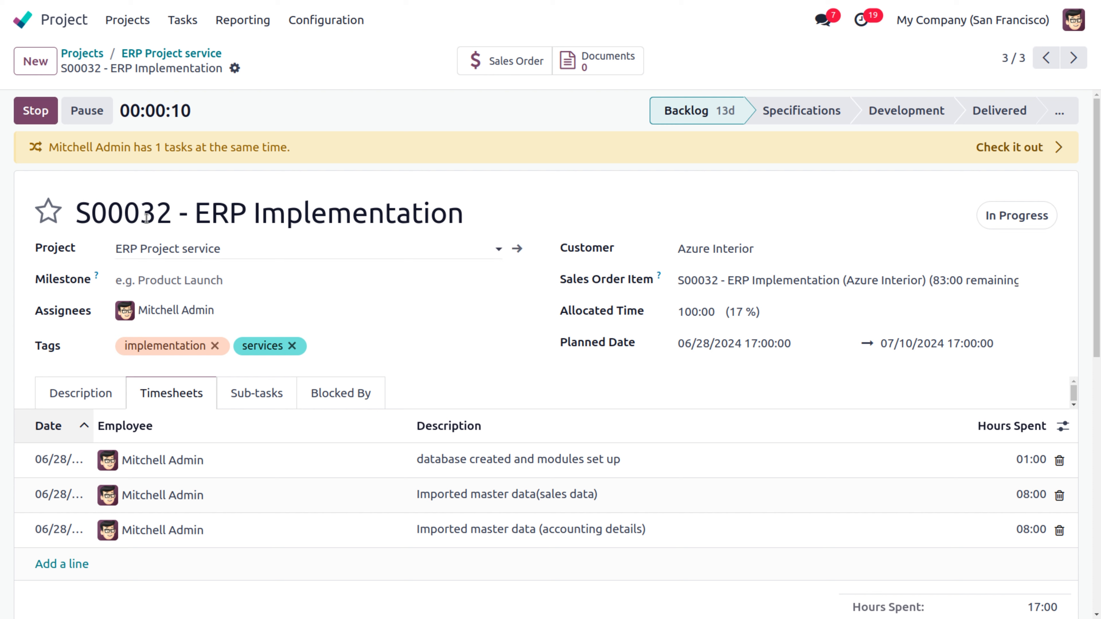
pyautogui.click(34, 111)
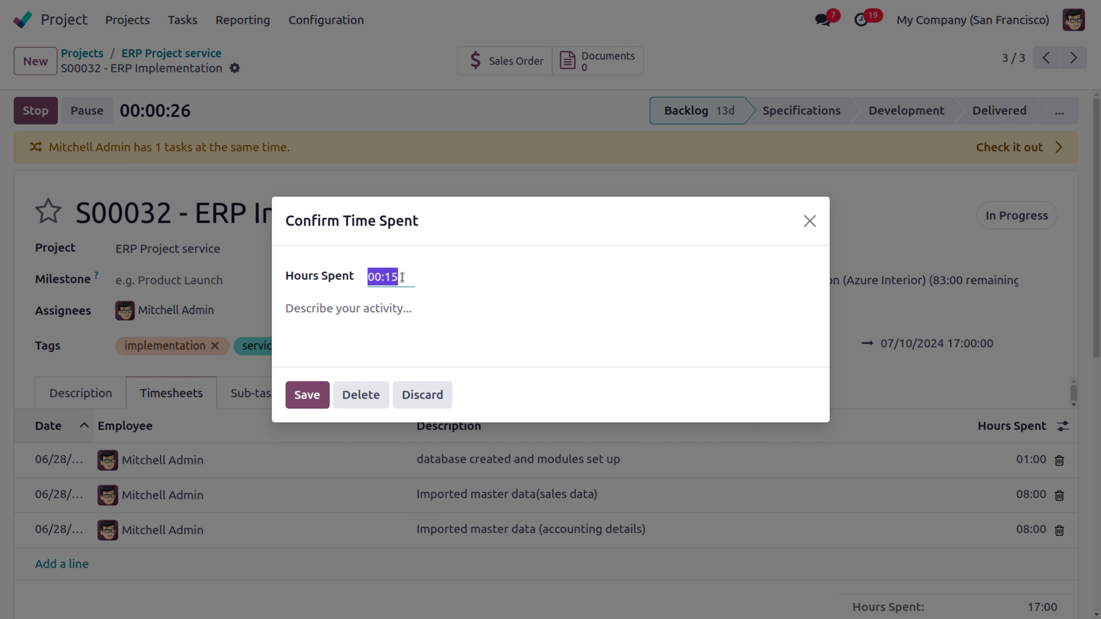
# Step: Record 03:00 spent with the description 'Reviewed imported data'
pyautogui.press('BackSpace')
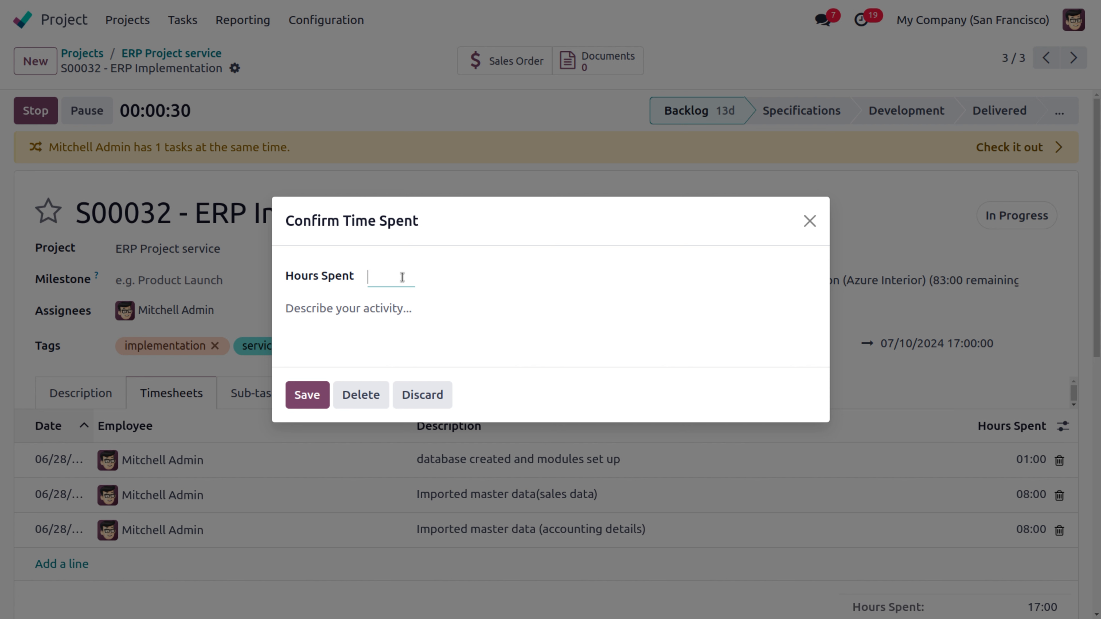
pyautogui.write('3')
pyautogui.click(366, 306)
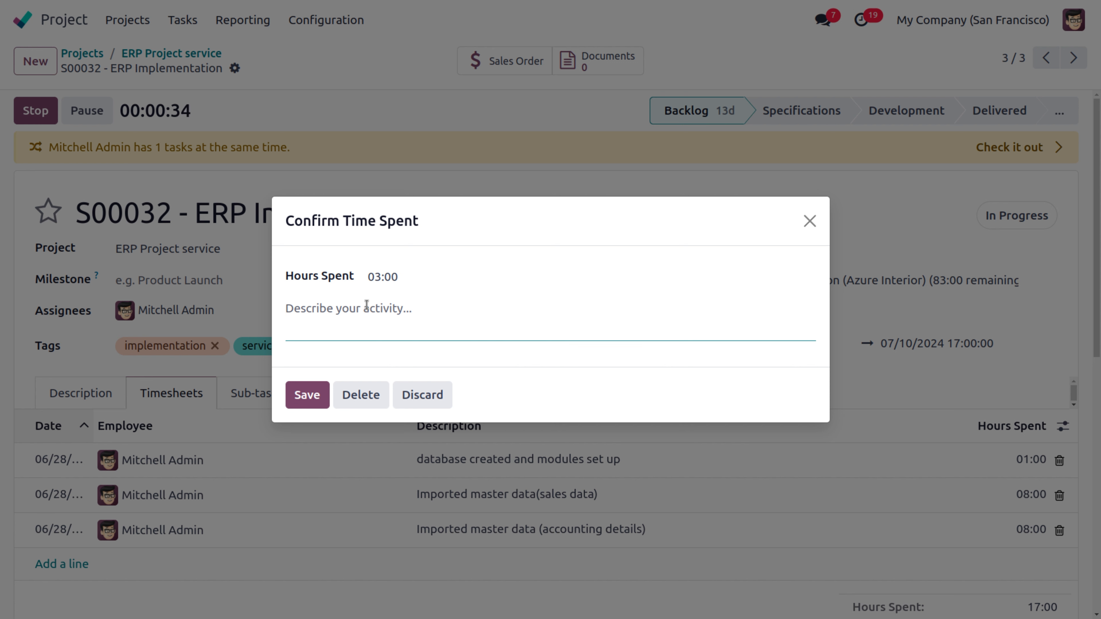
pyautogui.write('Reviwed')
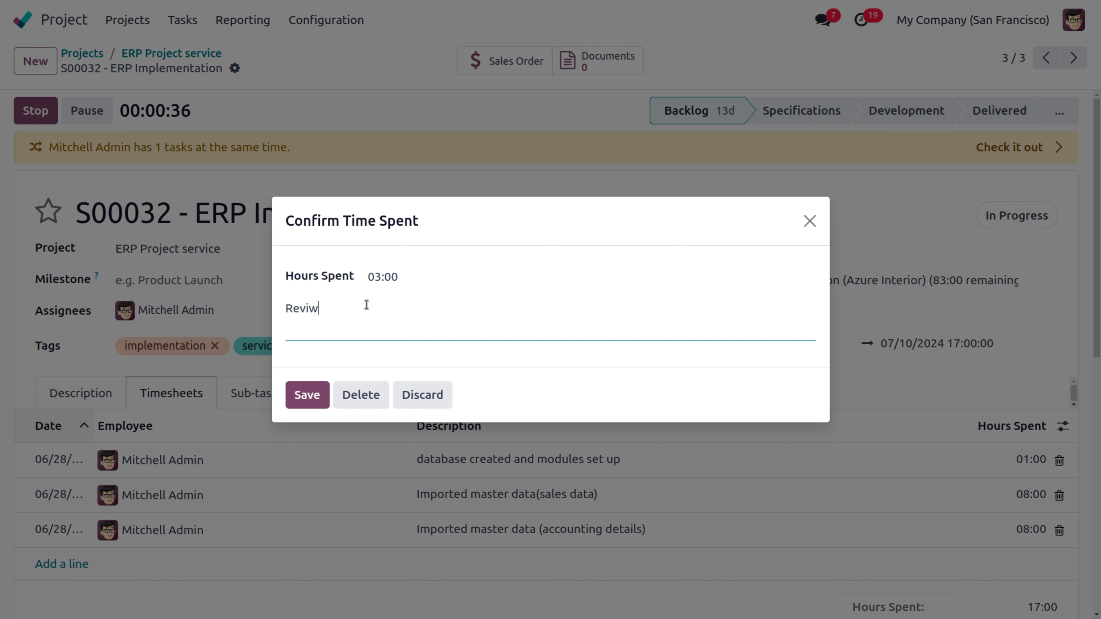
pyautogui.press('Left')
pyautogui.press('Left')
pyautogui.press('Left')
pyautogui.press('Left')
pyautogui.write('e')
pyautogui.click(403, 307)
pyautogui.write('impor')
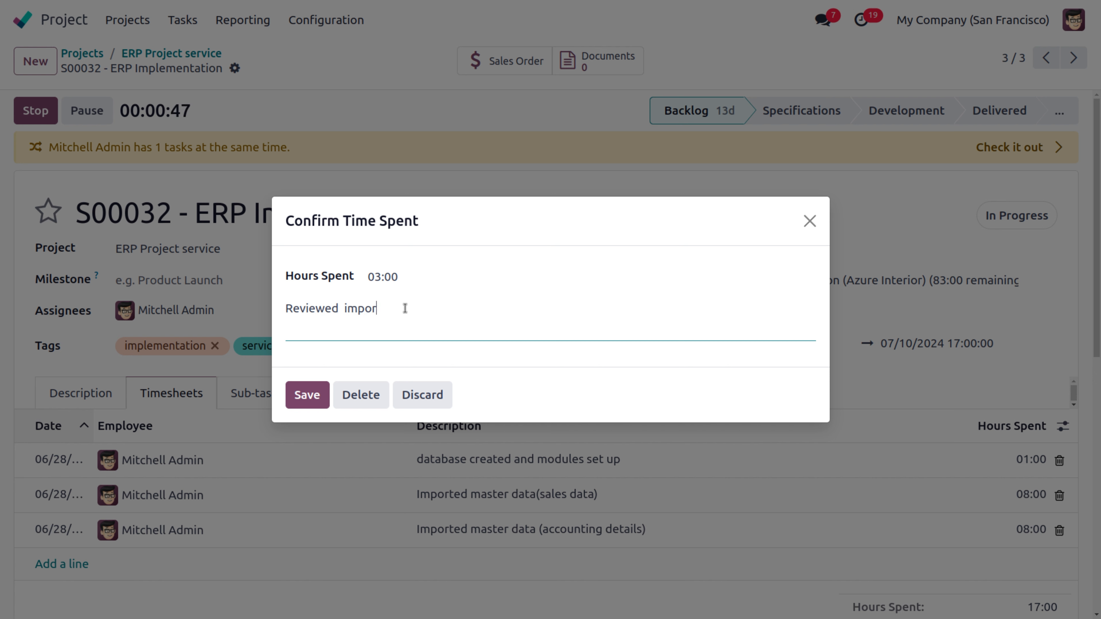
pyautogui.write('ted data')
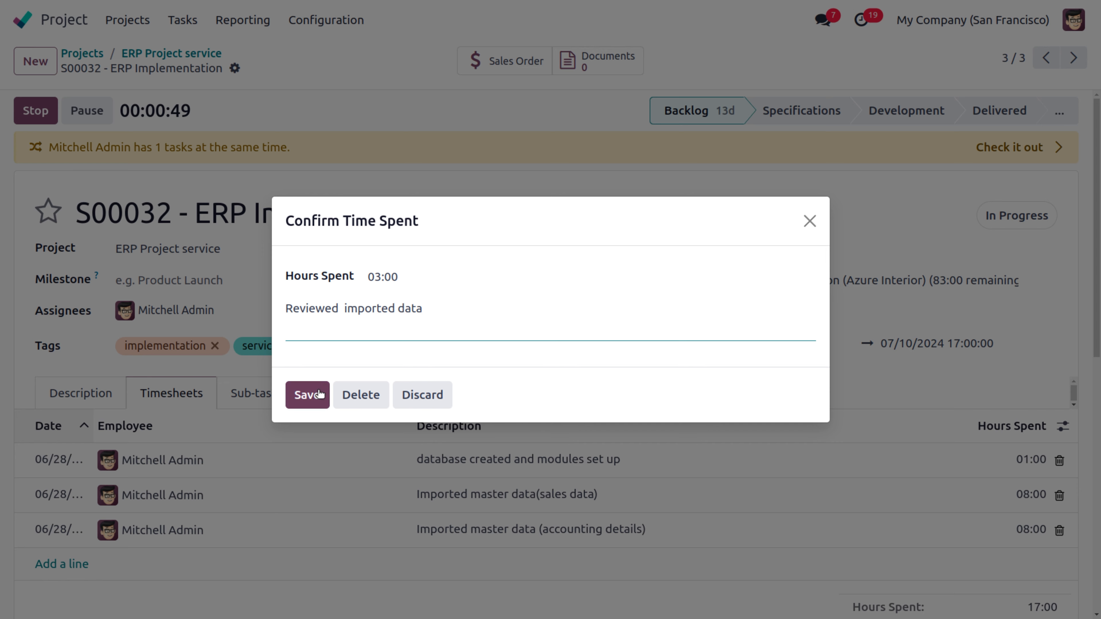
pyautogui.click(310, 396)
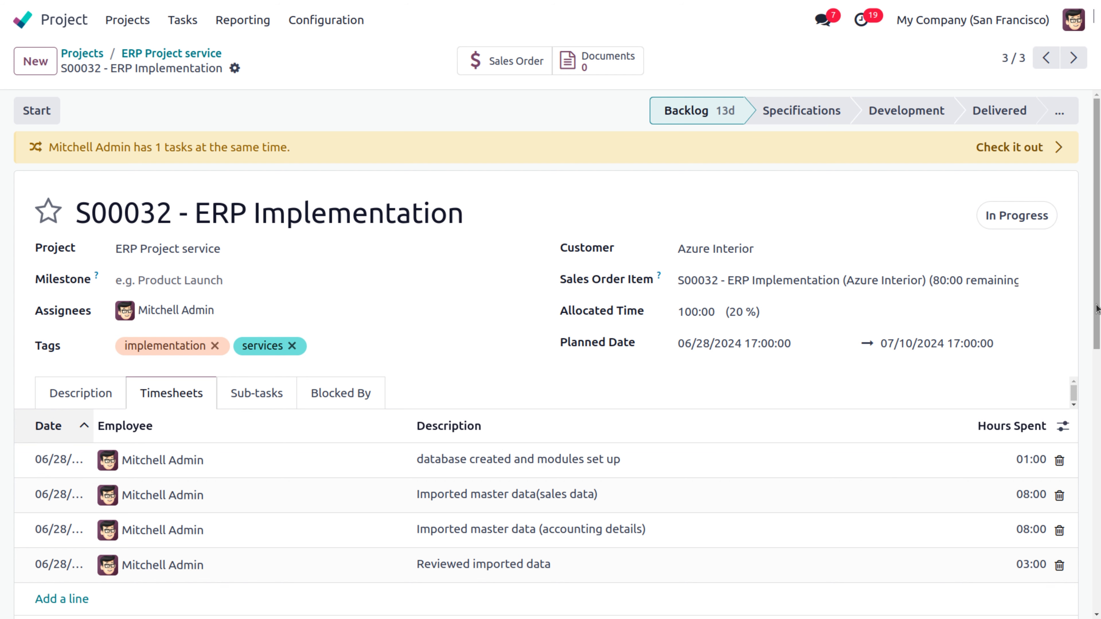
pyautogui.scroll(-5, 1097, 308)
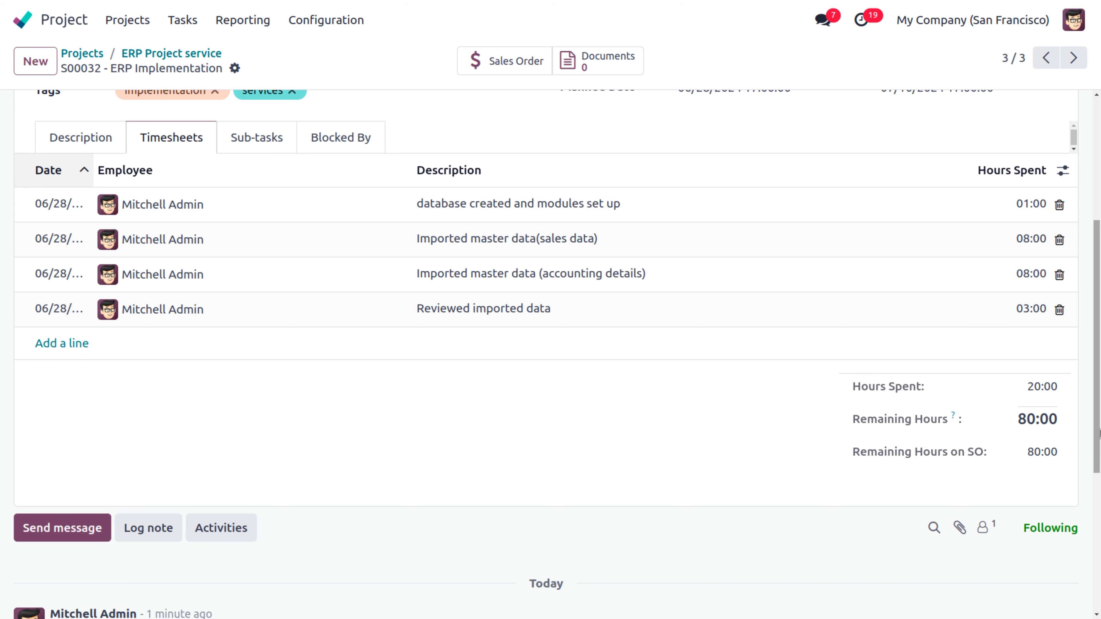
pyautogui.scroll(5, 1098, 434)
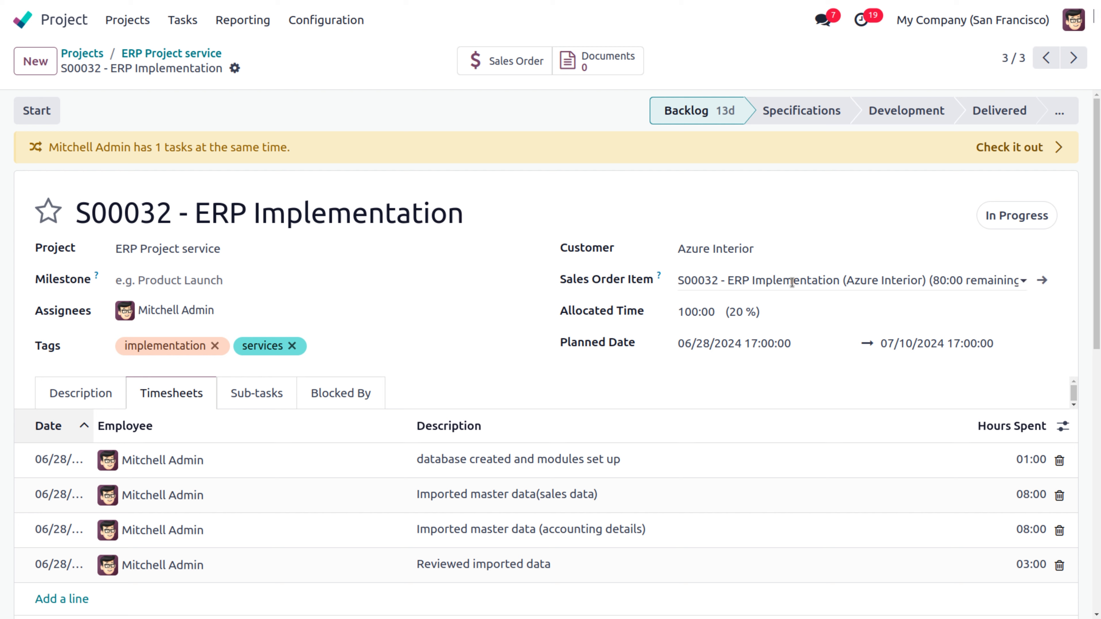
# Step: Review sales order S00032's 20 delivered hours, then return to the ERP Project service tasks
pyautogui.click(514, 63)
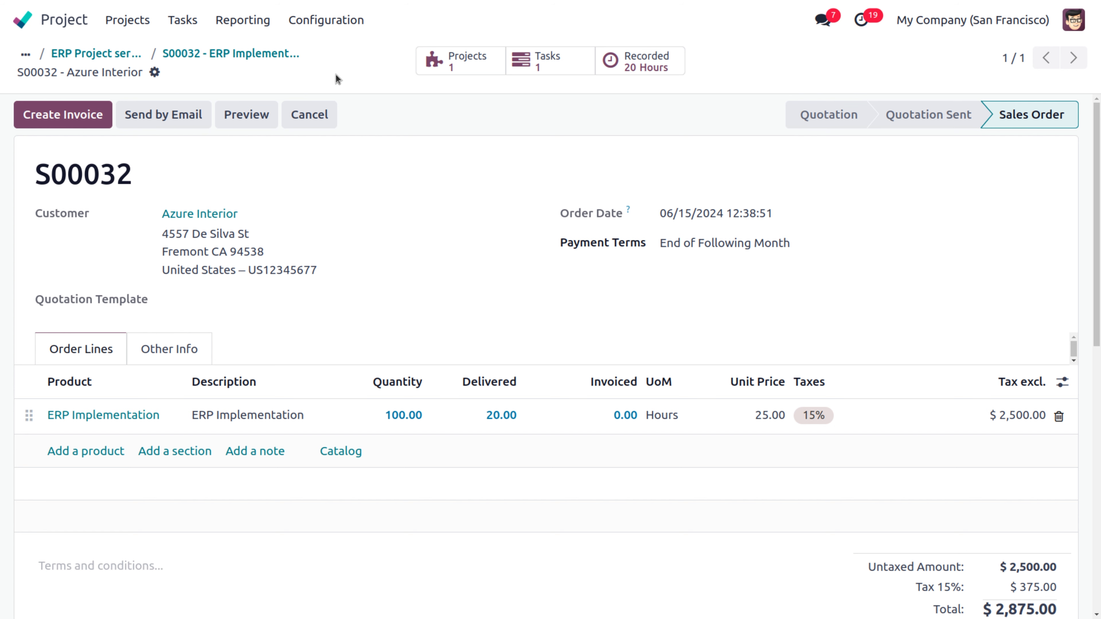
pyautogui.click(76, 55)
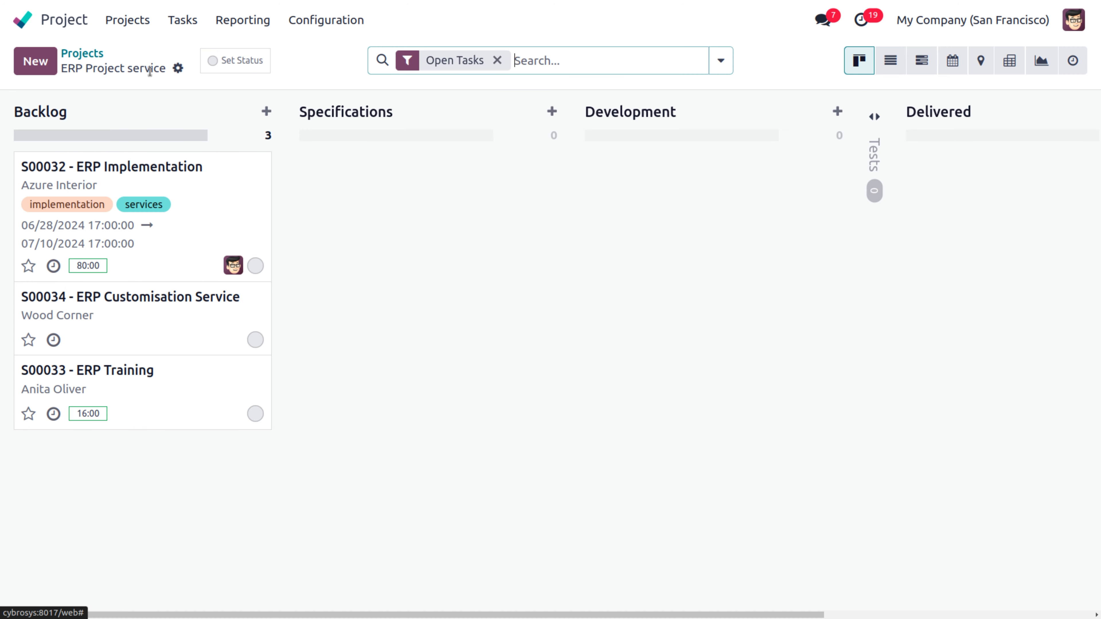
# Step: Open ERP Project service's settings from the projects list and view its Project Status overview
pyautogui.click(85, 54)
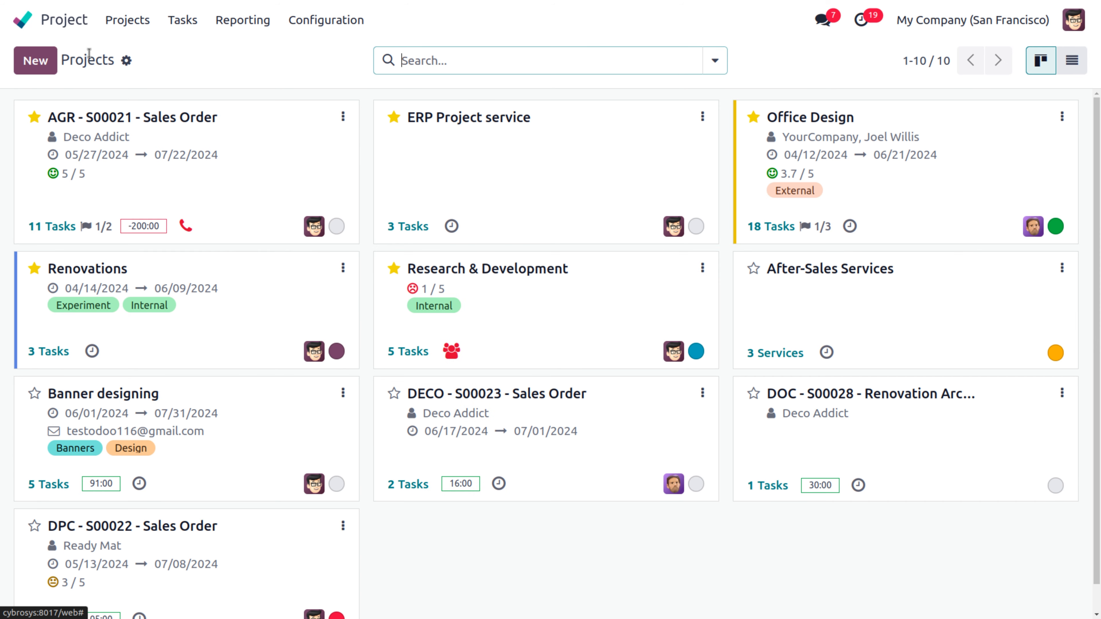
pyautogui.click(703, 116)
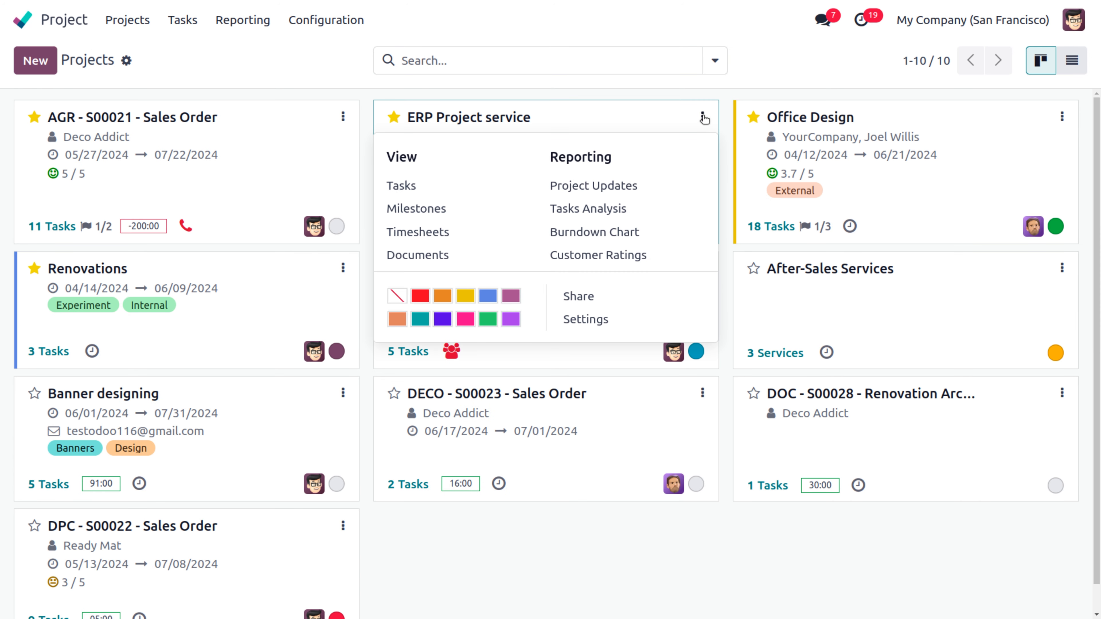
pyautogui.click(589, 320)
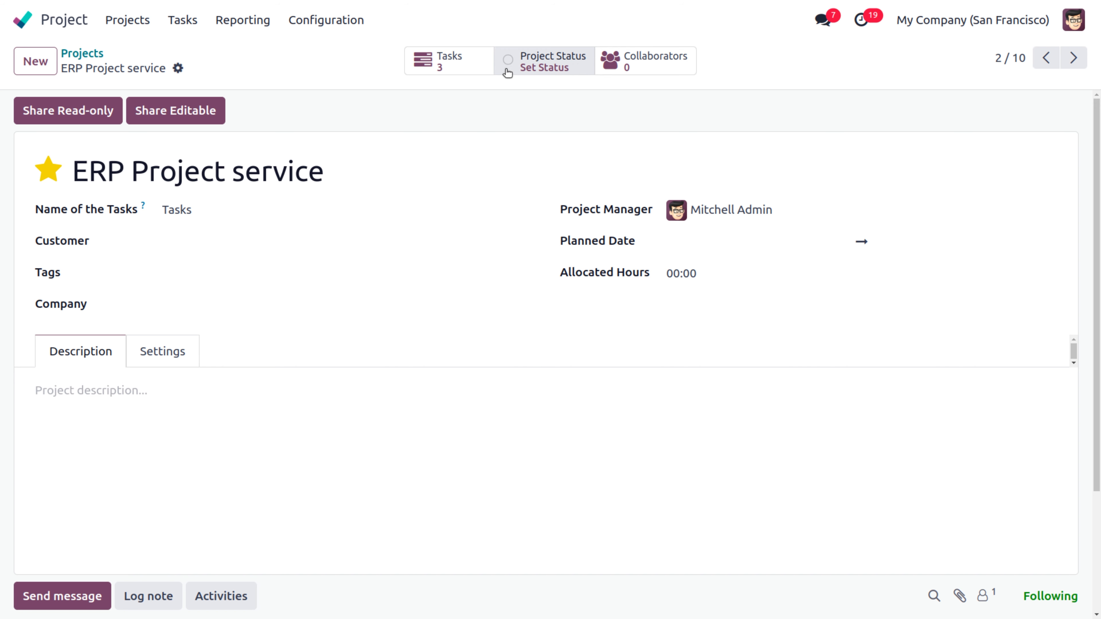
pyautogui.click(555, 67)
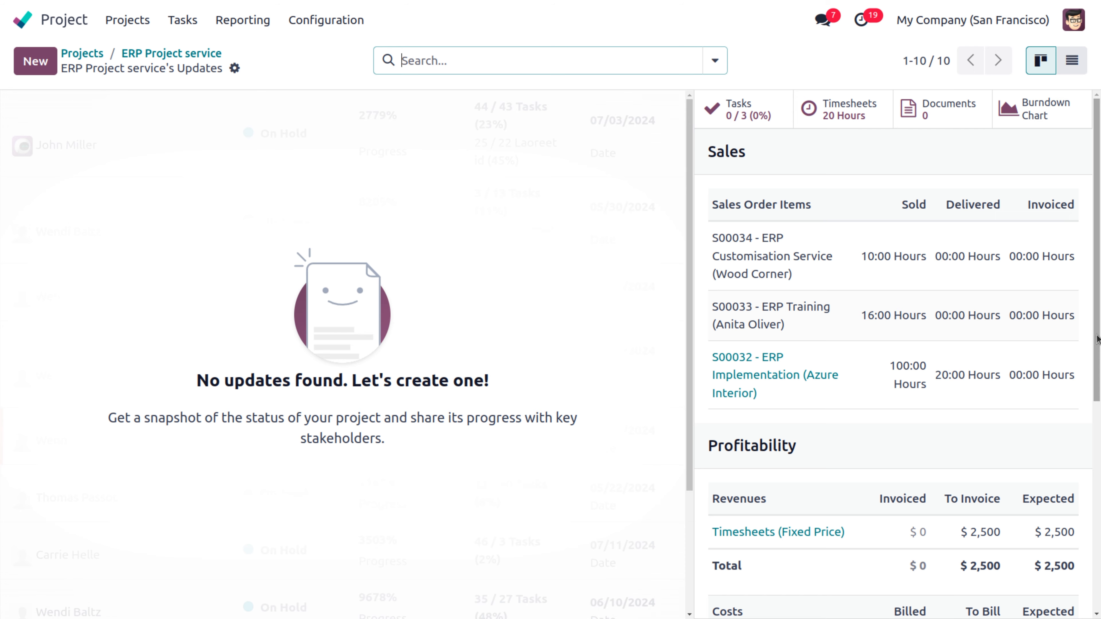
pyautogui.moveTo(1098, 340); pyautogui.dragTo(1098, 474)
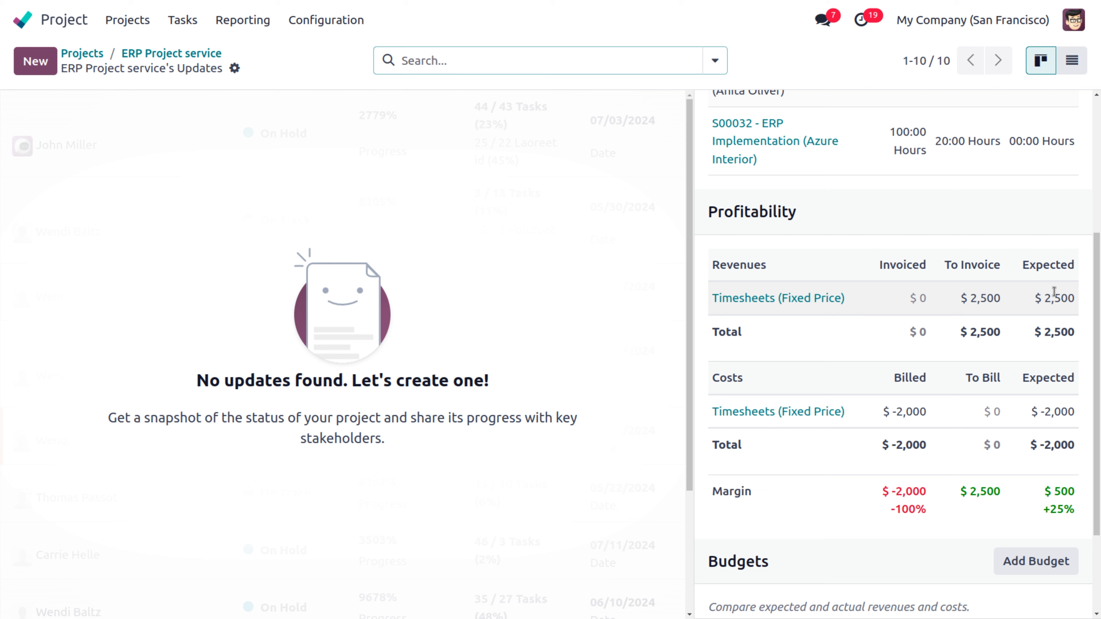
pyautogui.scroll(-2, 1098, 295)
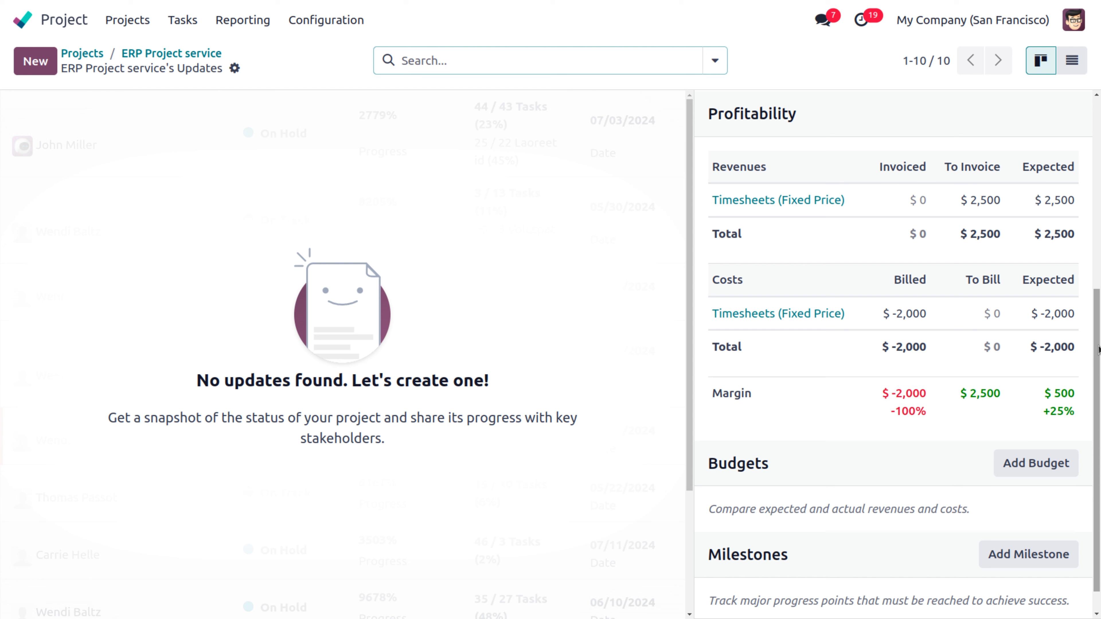
# Step: Search the Employees app for the timesheet employee and open their record
pyautogui.click(25, 21)
pyautogui.write('emplo')
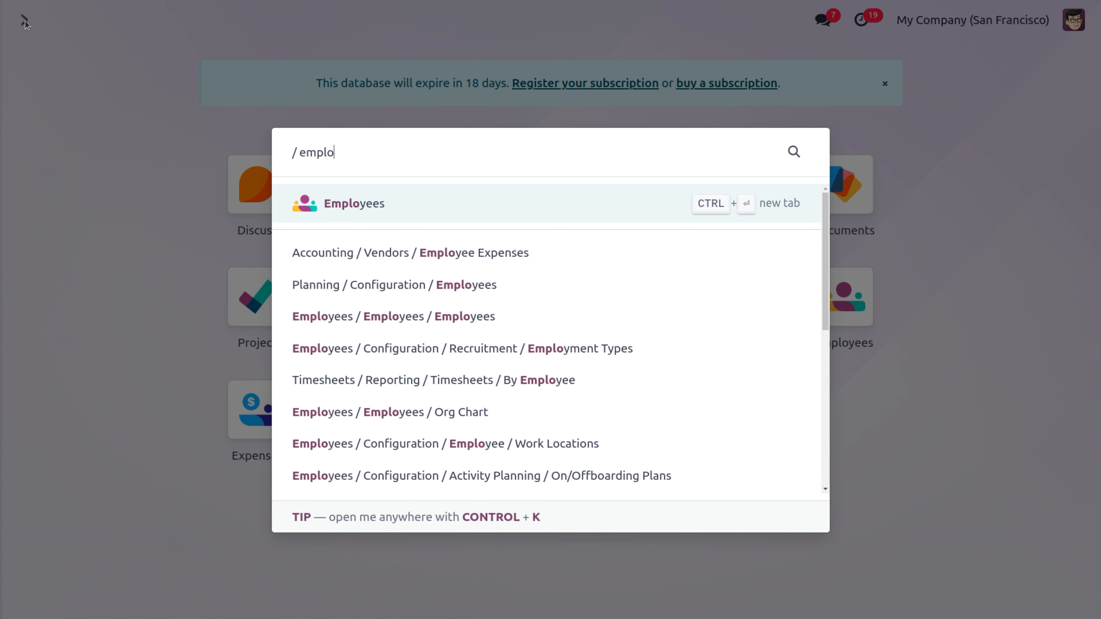
pyautogui.press('Return')
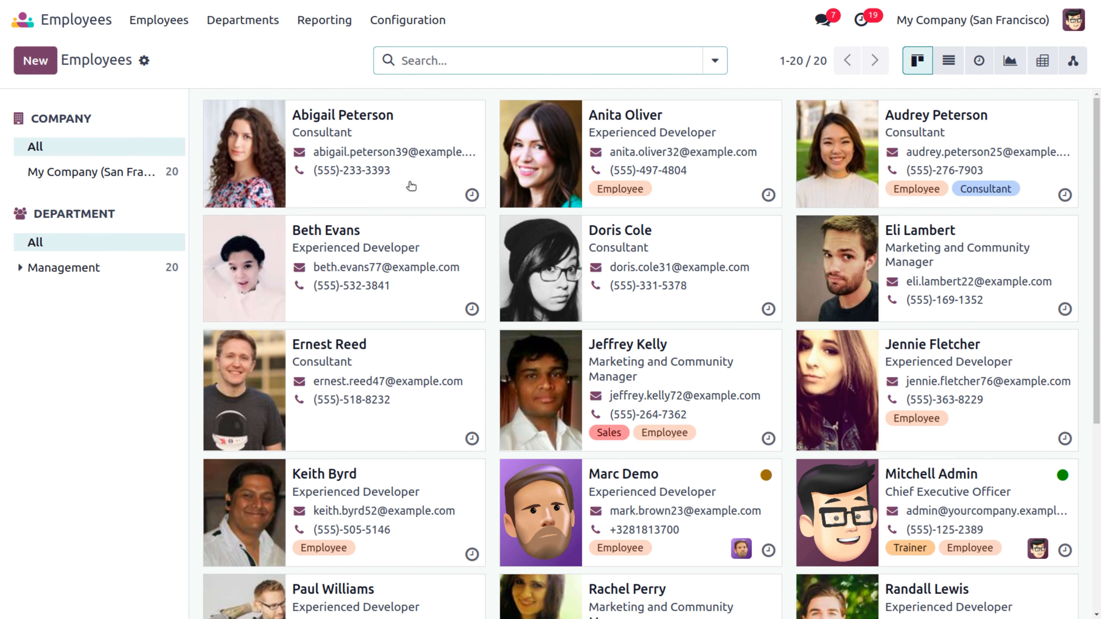
pyautogui.write('mitch')
pyautogui.press('Return')
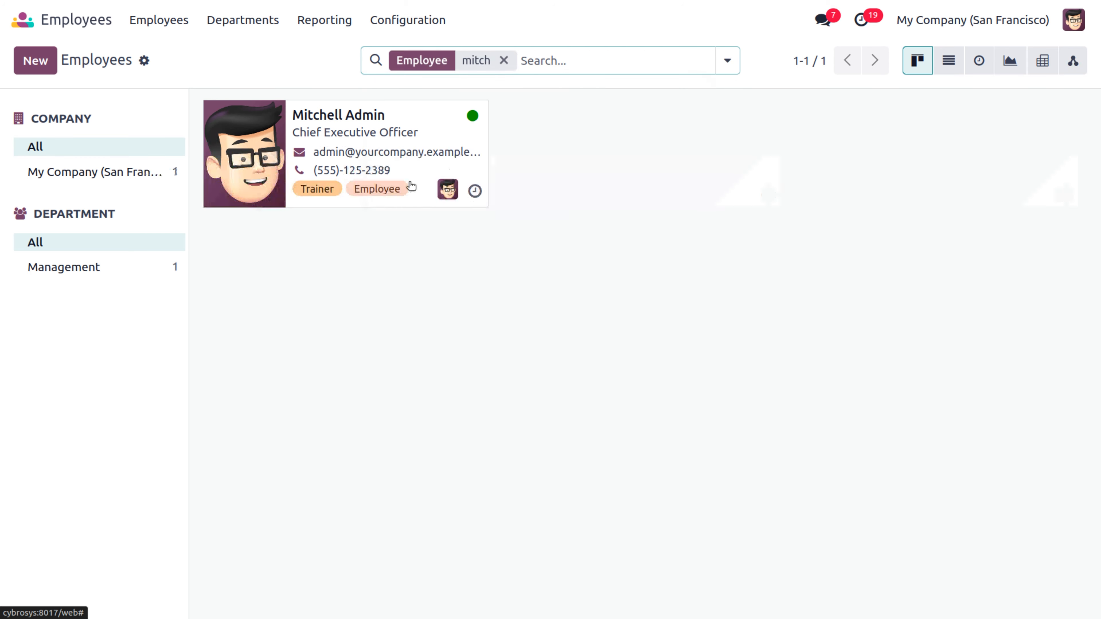
pyautogui.click(414, 151)
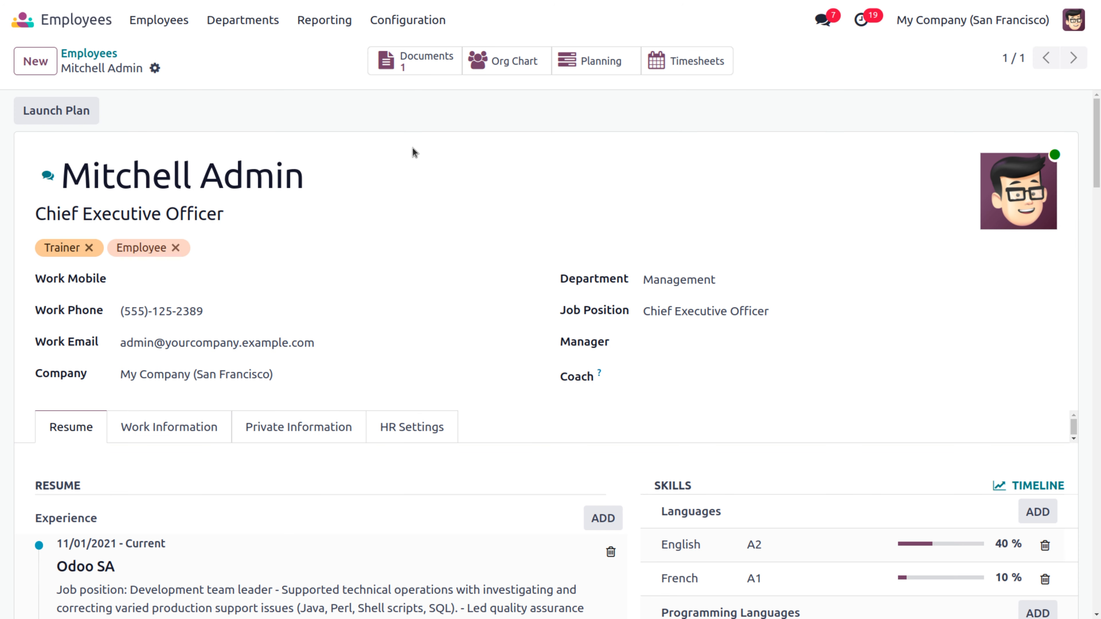
# Step: Check the employee's $100.00 Hourly Cost under HR Settings and return to the home screen
pyautogui.click(406, 427)
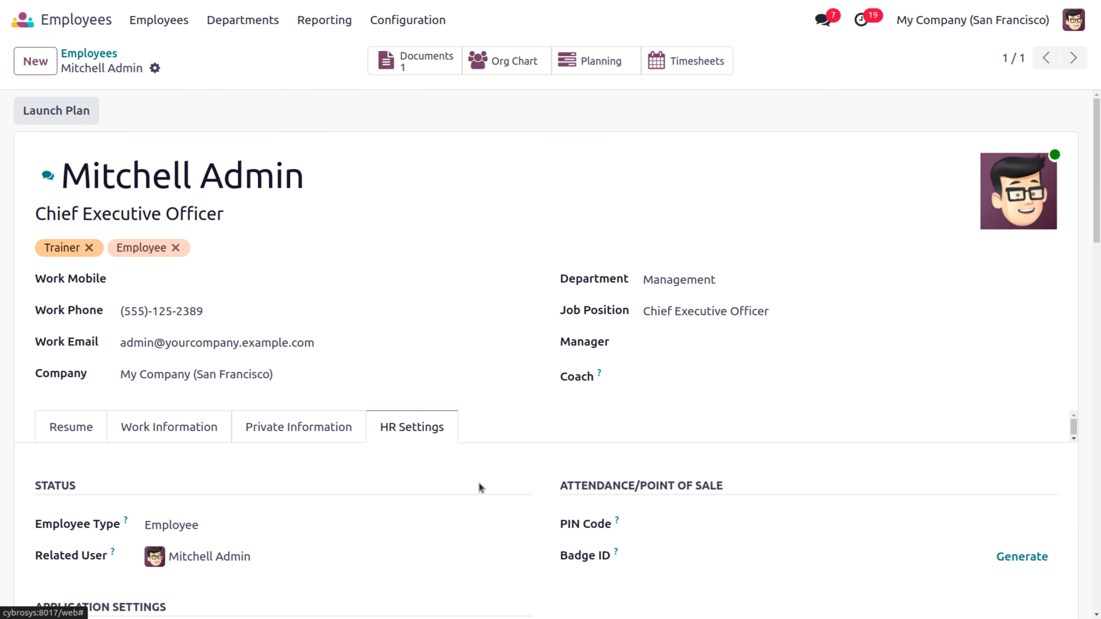
pyautogui.scroll(-15, 479, 483)
pyautogui.scroll(10, 479, 483)
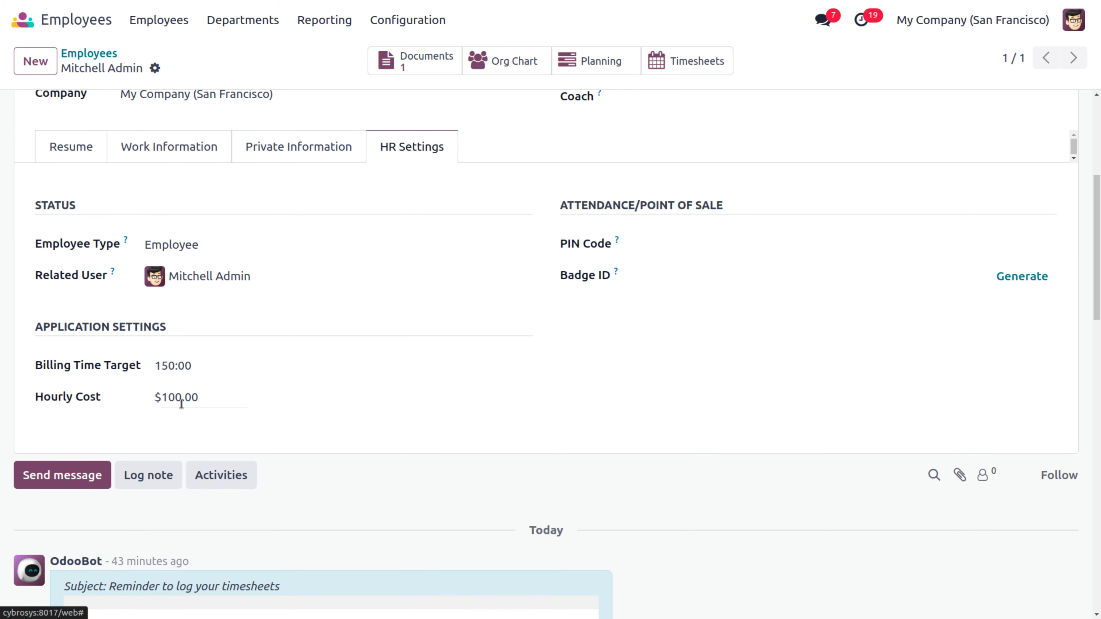
pyautogui.doubleClick(211, 401)
pyautogui.moveTo(211, 401); pyautogui.dragTo(156, 396)
pyautogui.click(312, 382)
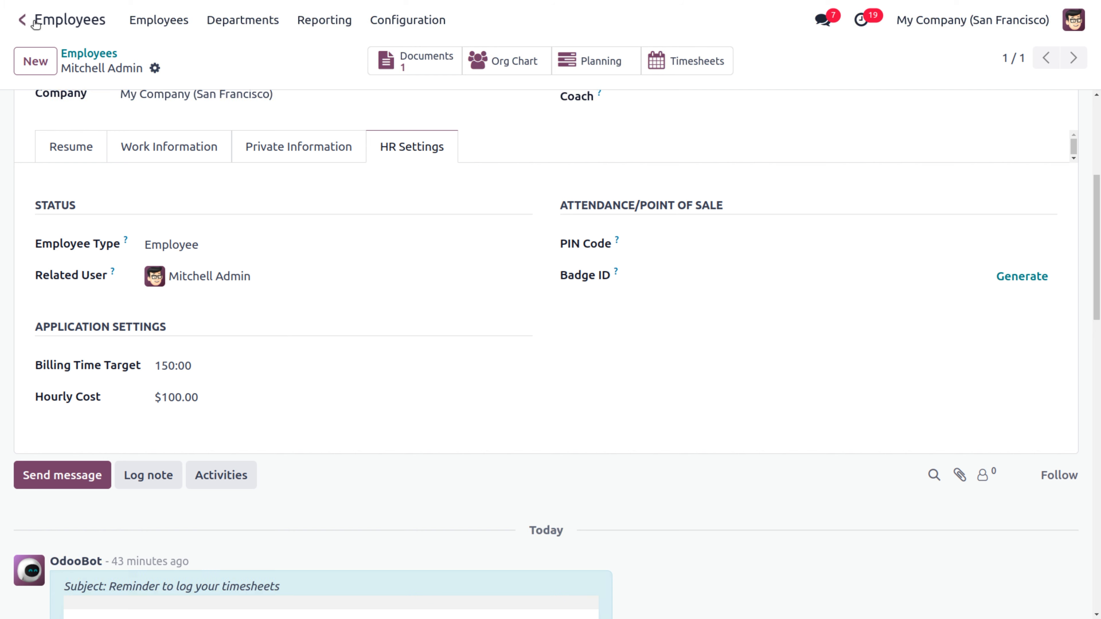
pyautogui.click(24, 20)
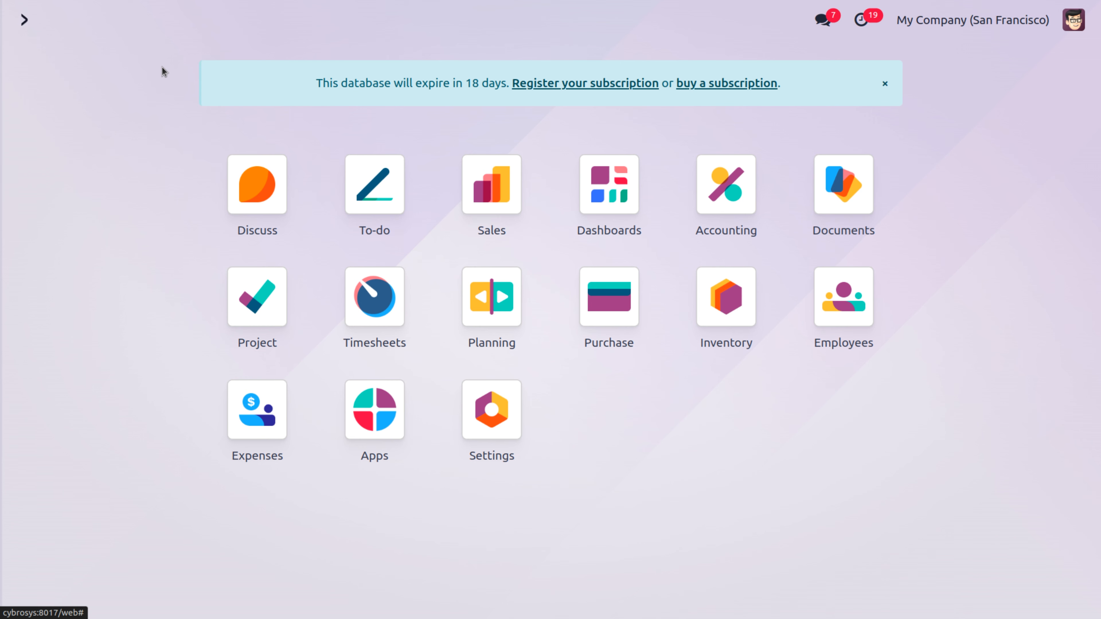
# Step: Open ERP Project service's Project Updates and review the -2,000 billed and $500 (+25%) expected margin
pyautogui.click(264, 292)
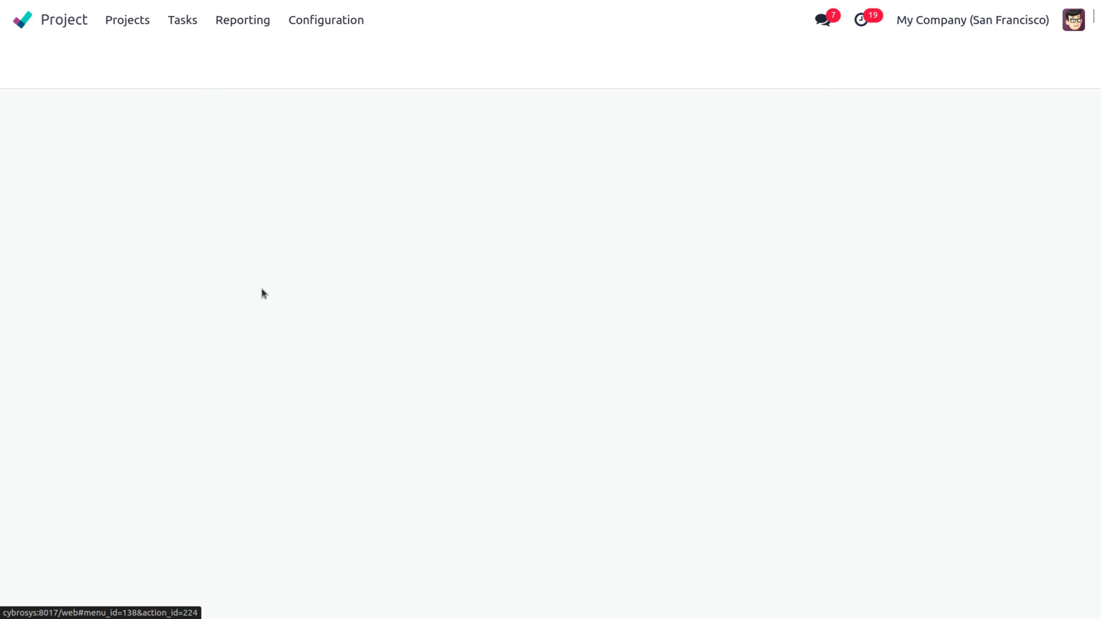
pyautogui.click(703, 117)
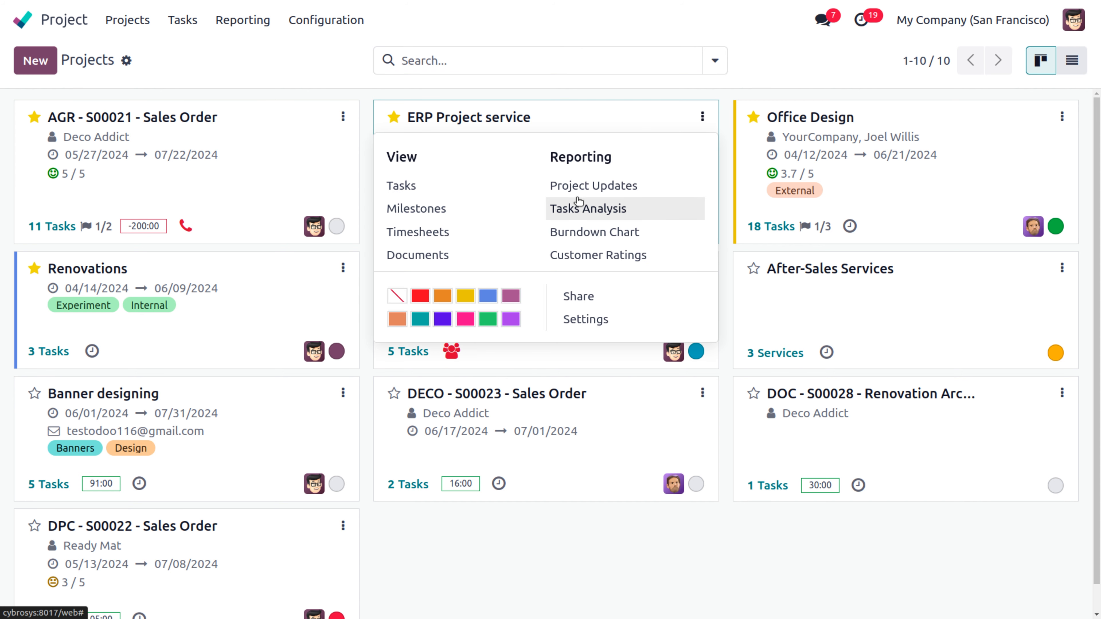
pyautogui.click(588, 186)
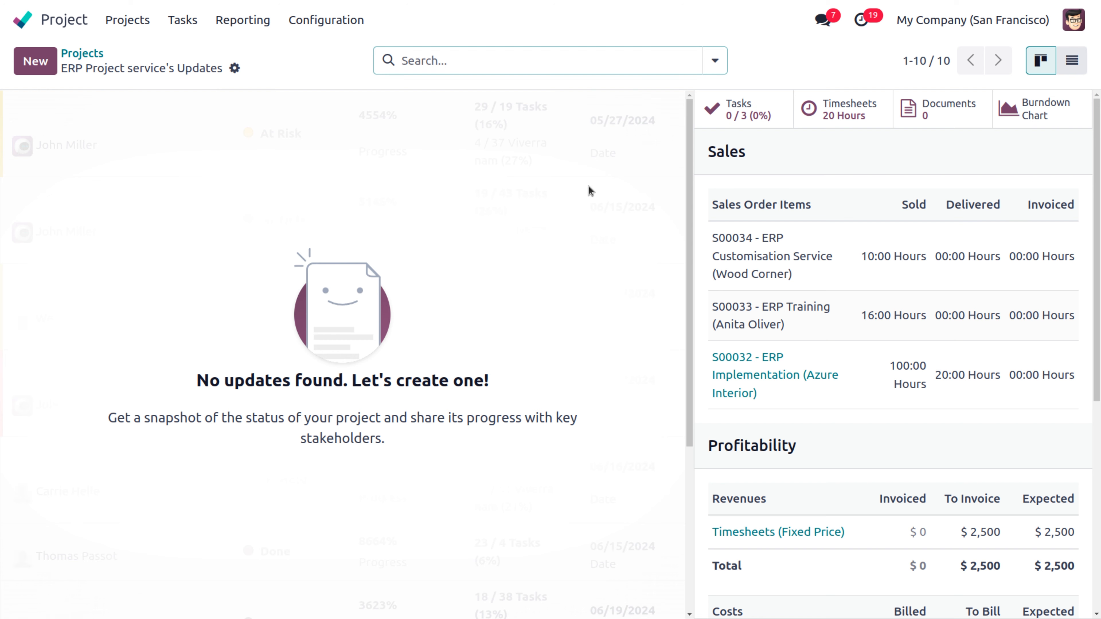
pyautogui.scroll(-8, 855, 363)
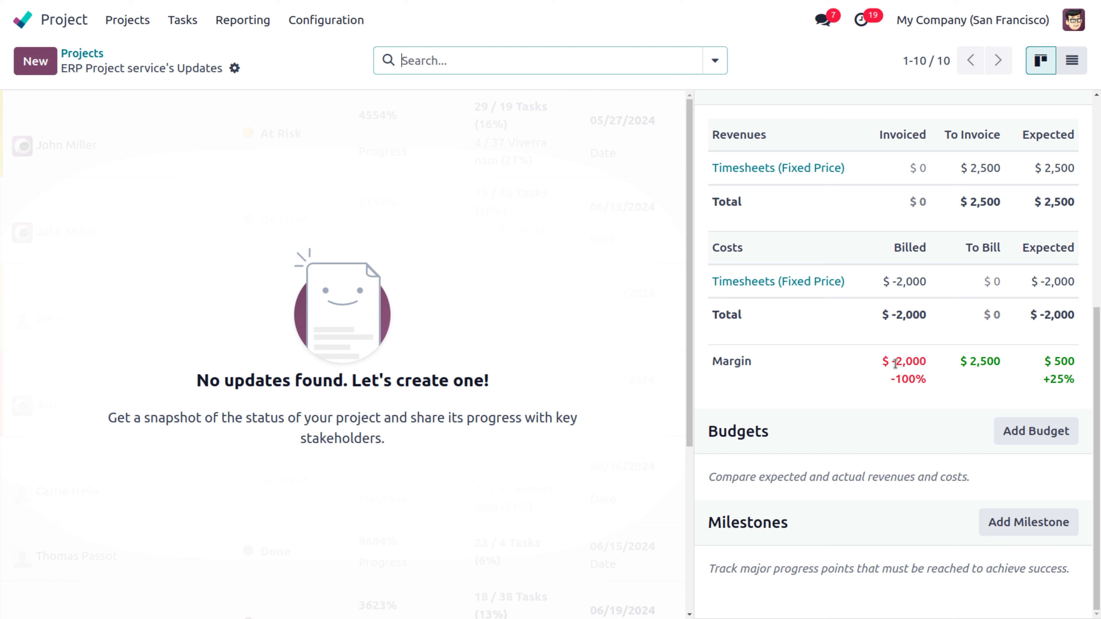
pyautogui.moveTo(893, 362); pyautogui.dragTo(933, 364)
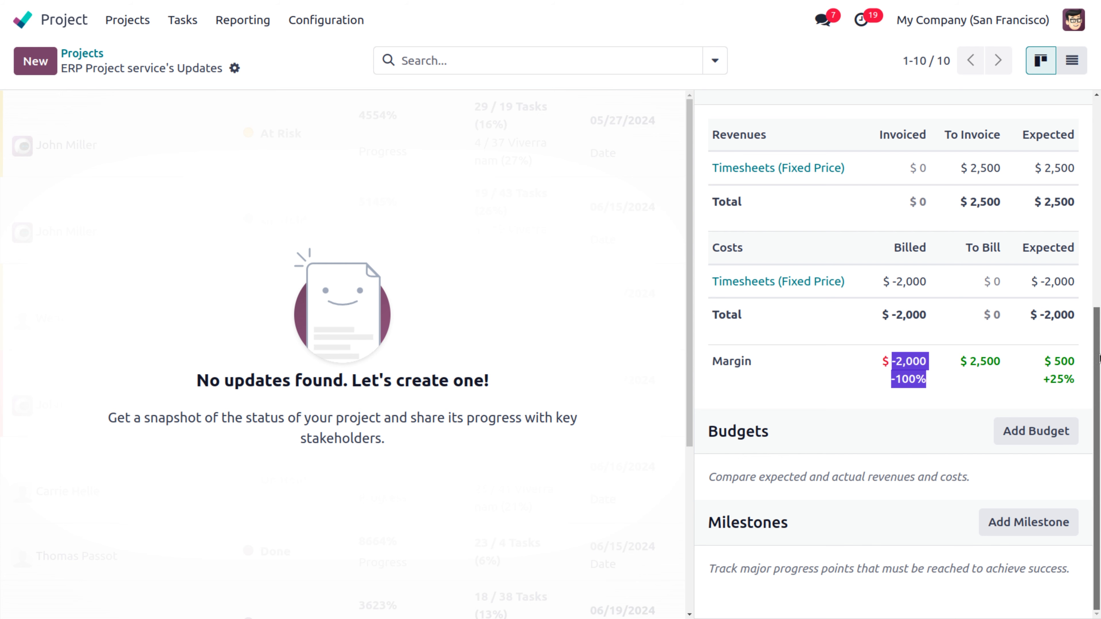
pyautogui.scroll(1, 1096, 362)
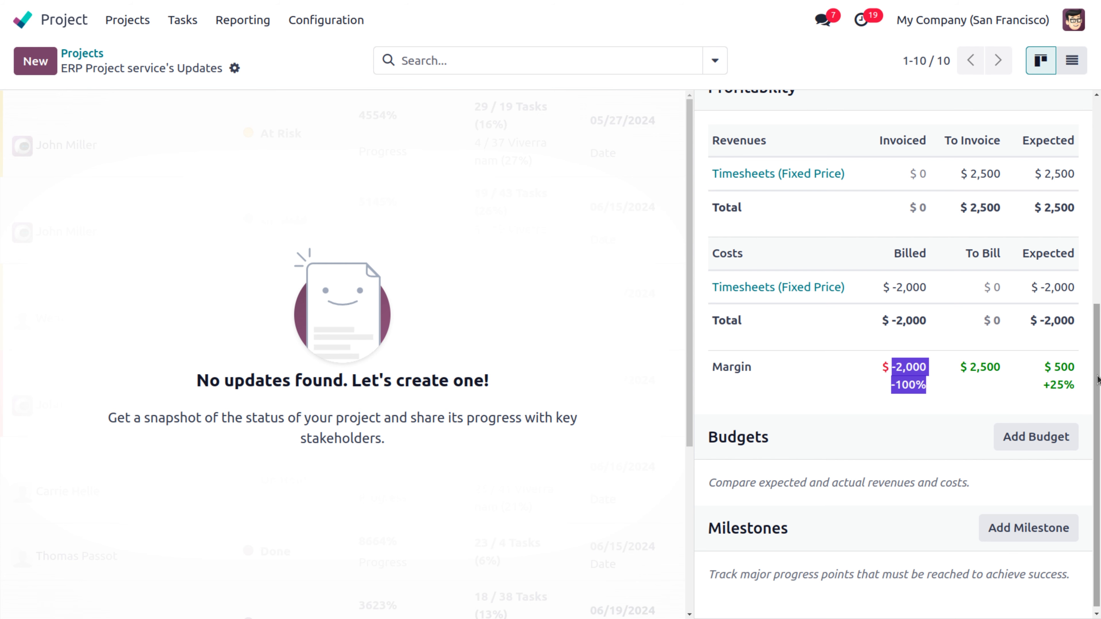
pyautogui.scroll(-1, 1096, 386)
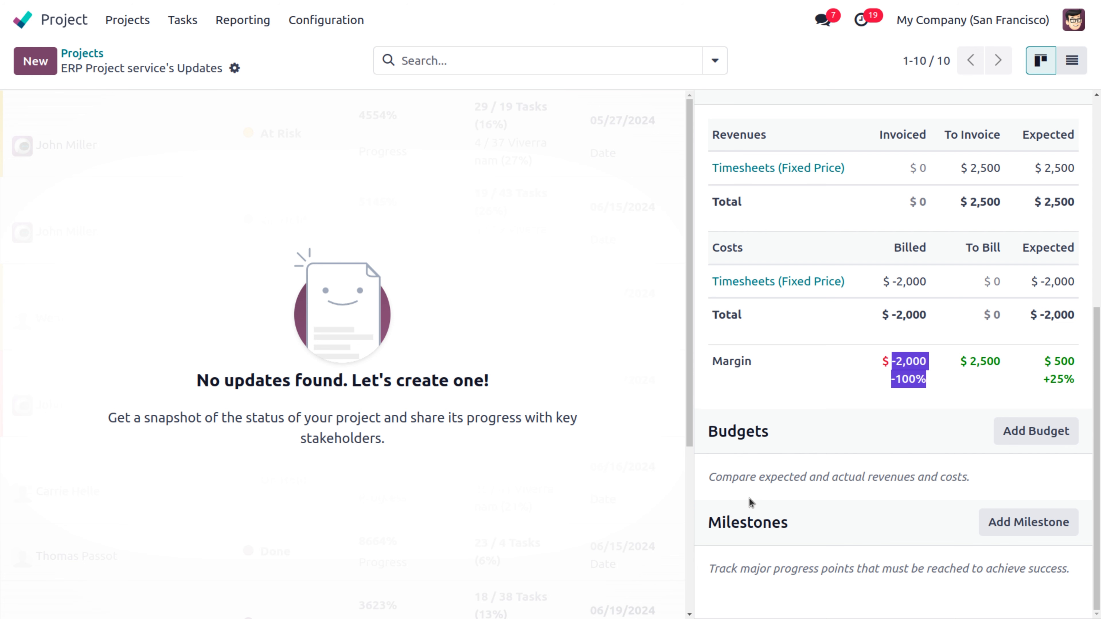
# Step: Draft a project update named 'project update1', On Track with 40% progress
pyautogui.click(36, 61)
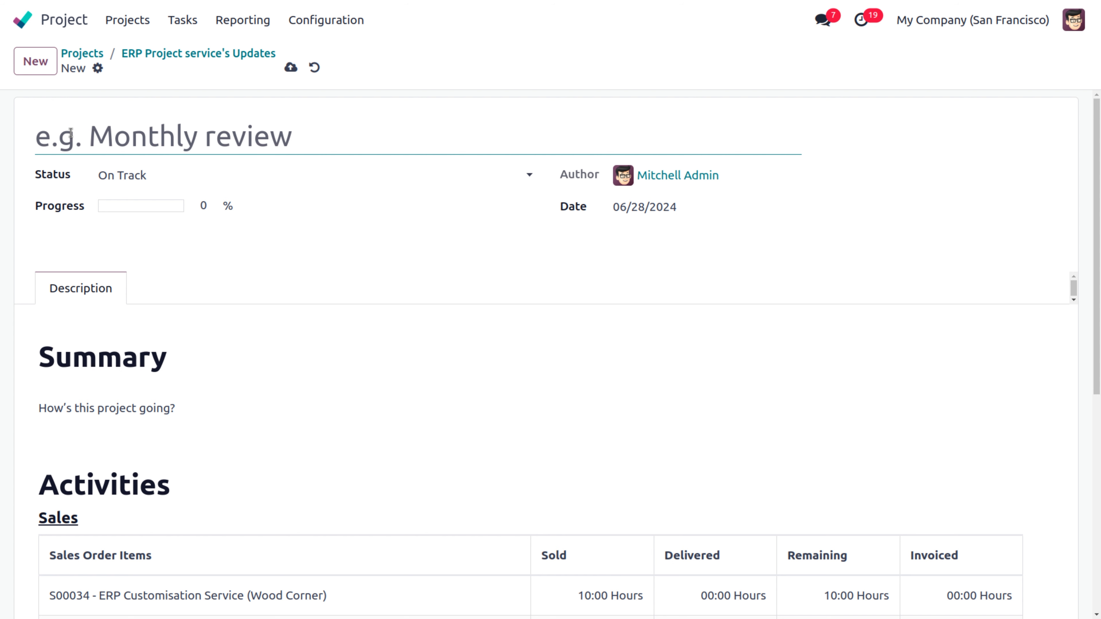
pyautogui.write('proj')
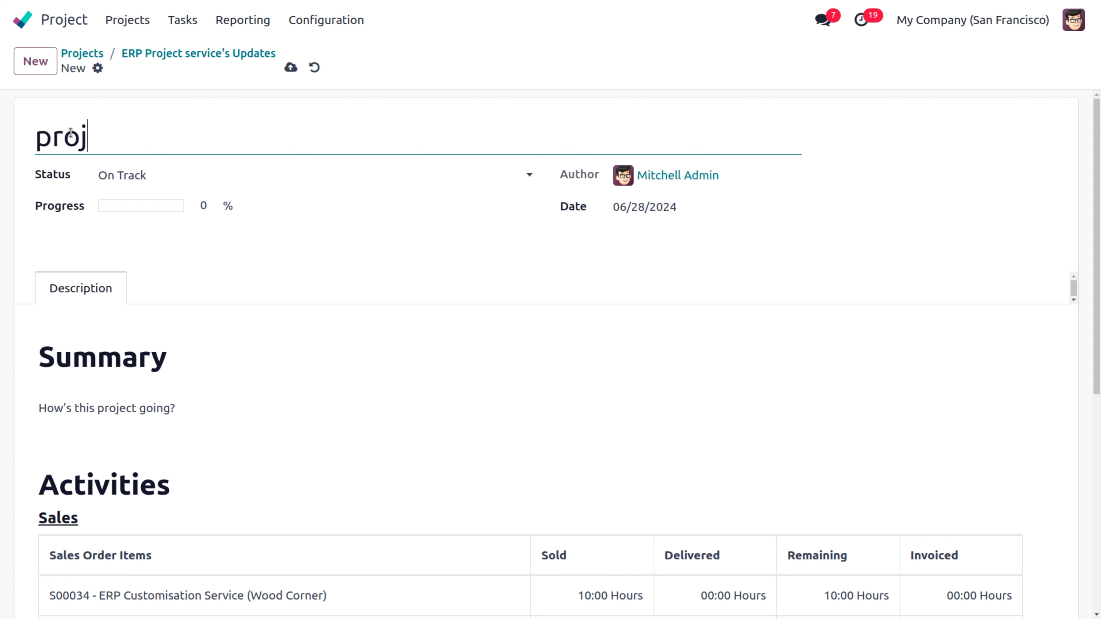
pyautogui.write('ect upda')
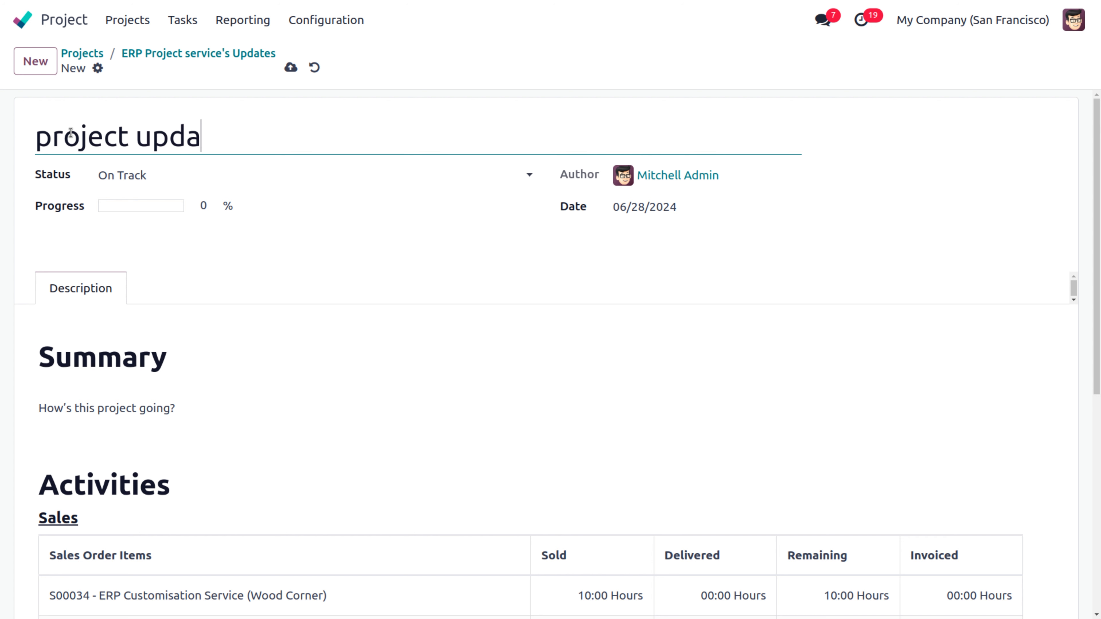
pyautogui.write('te1')
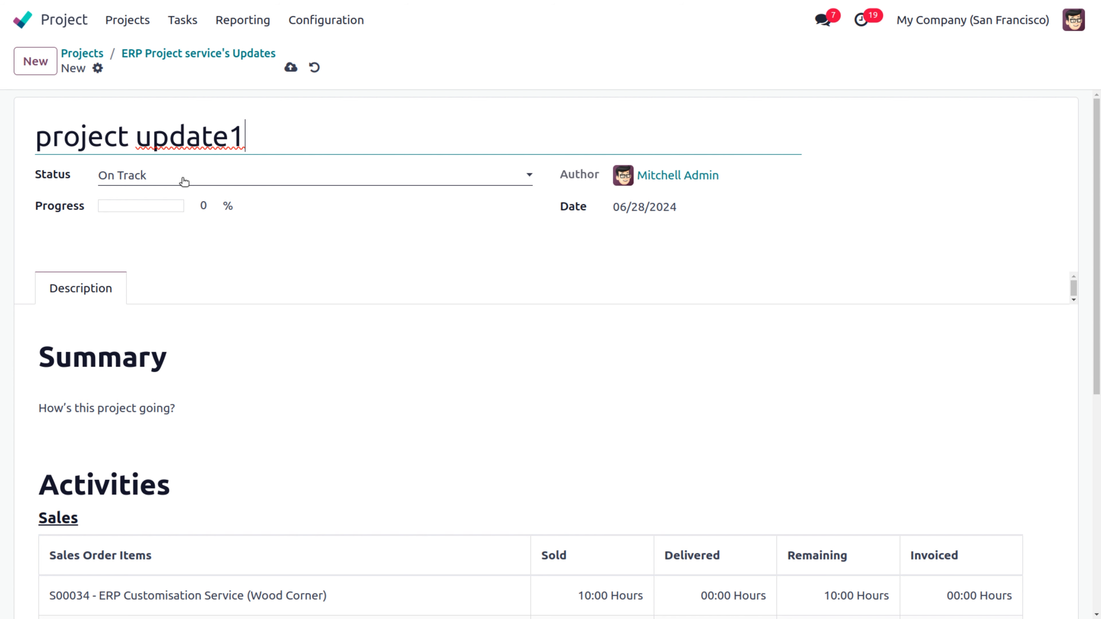
pyautogui.click(184, 181)
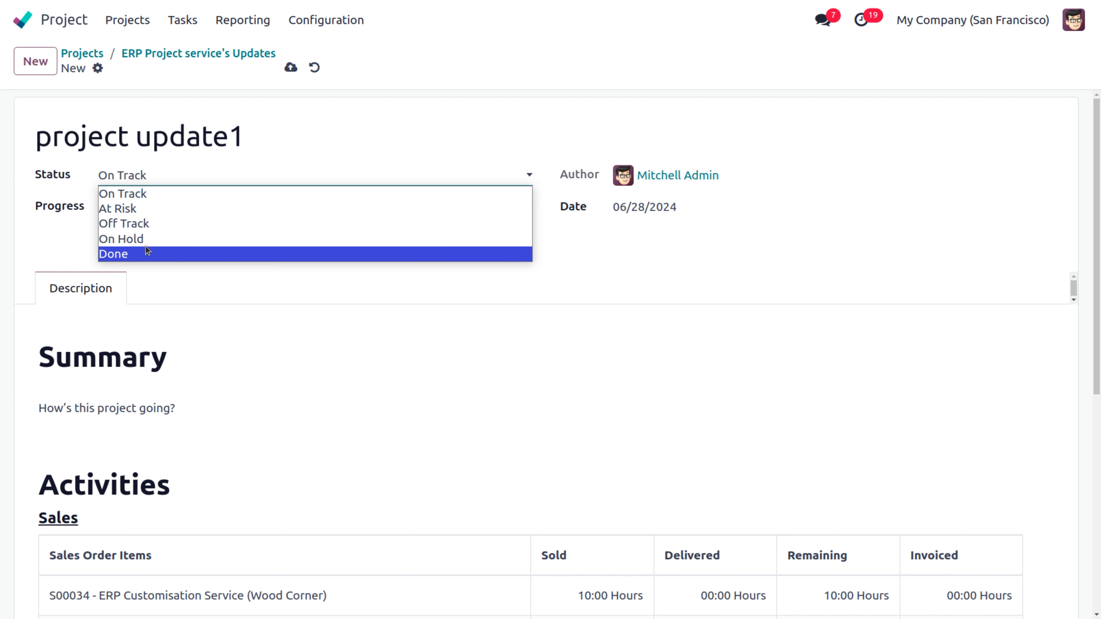
pyautogui.click(144, 196)
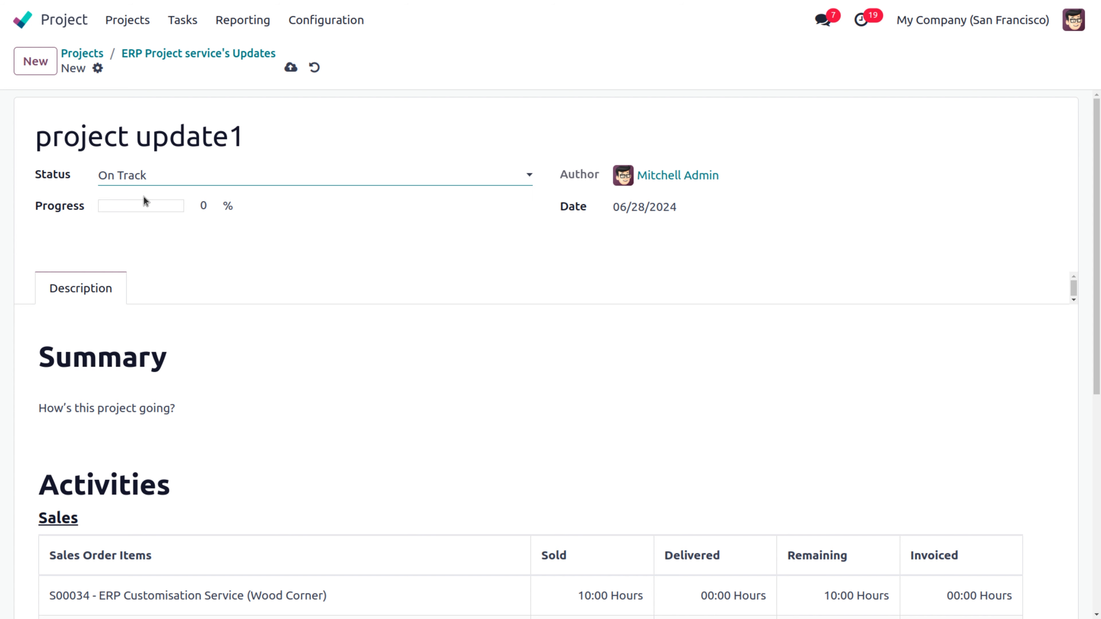
pyautogui.click(209, 207)
pyautogui.press('BackSpace')
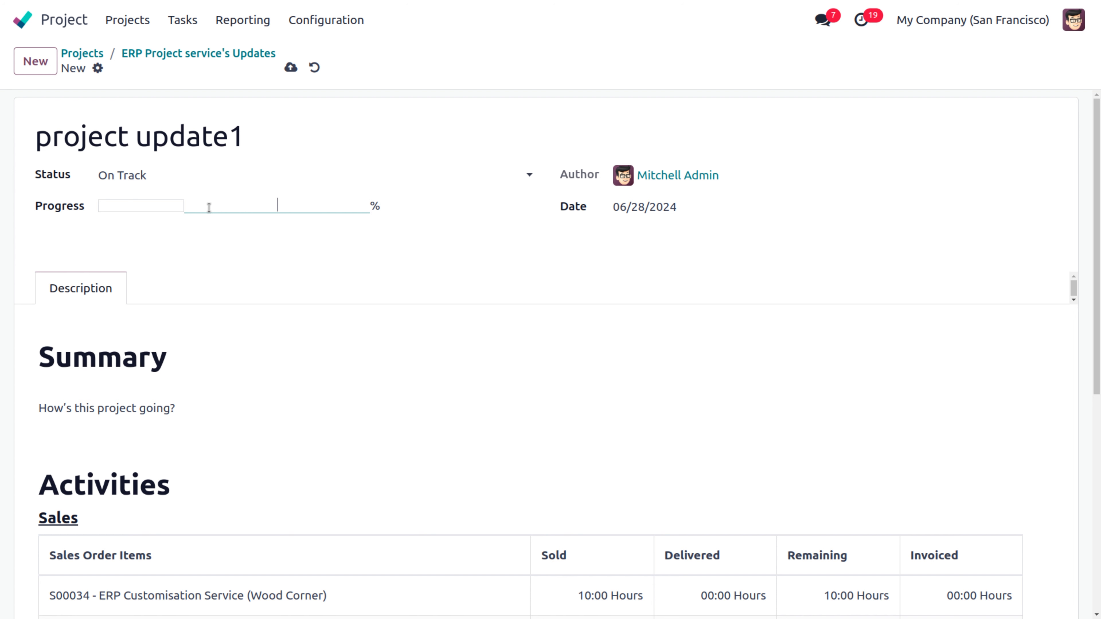
pyautogui.write('40')
pyautogui.click(244, 302)
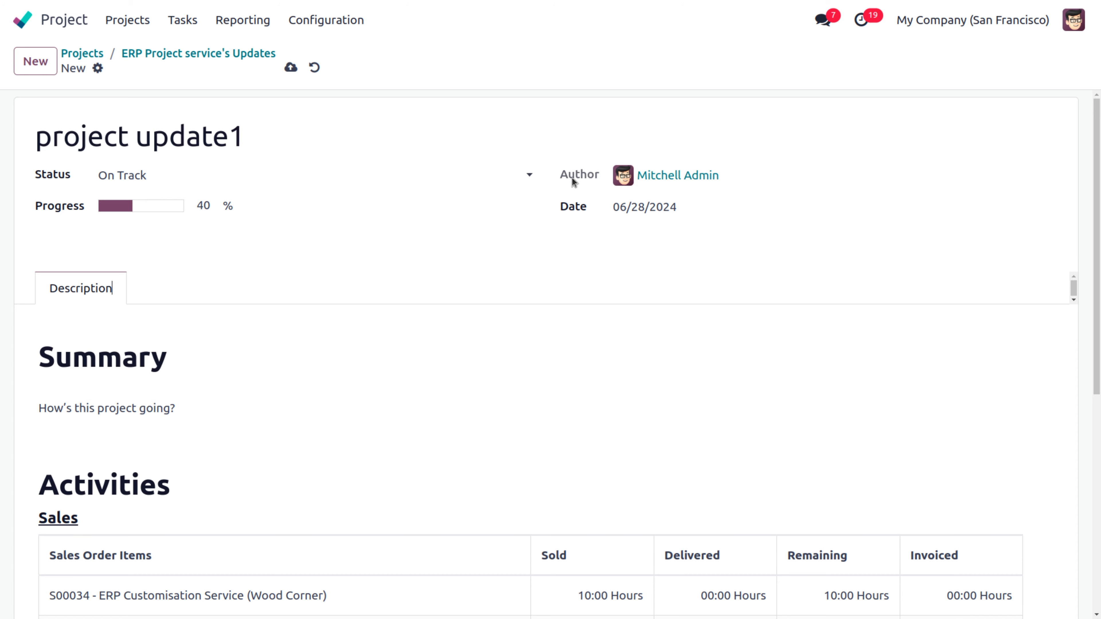
pyautogui.scroll(-5, 458, 274)
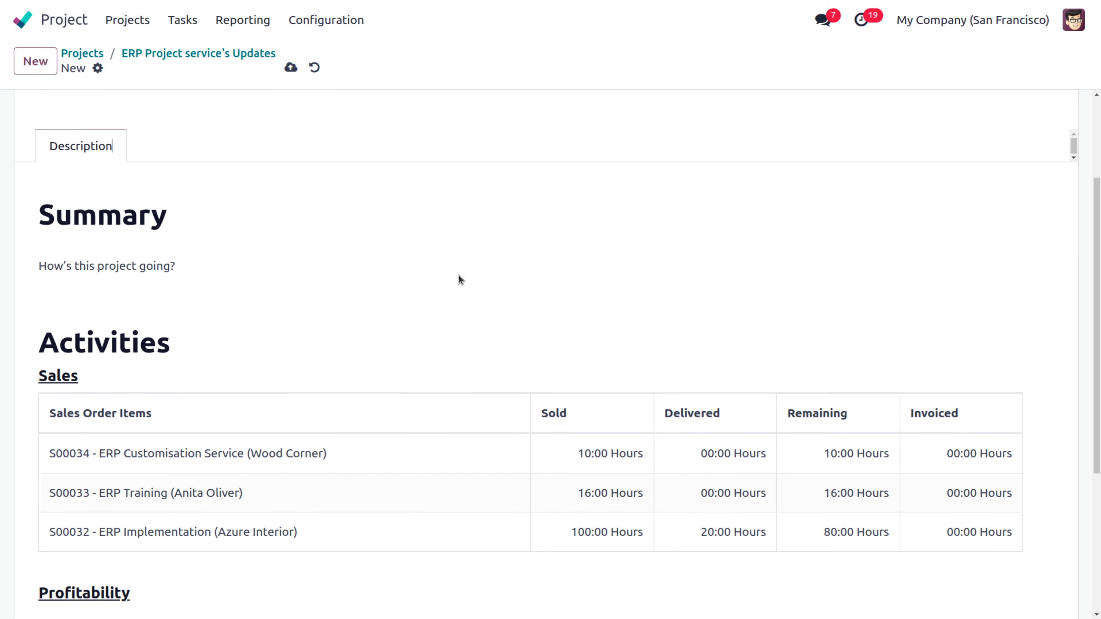
pyautogui.scroll(-2, 458, 274)
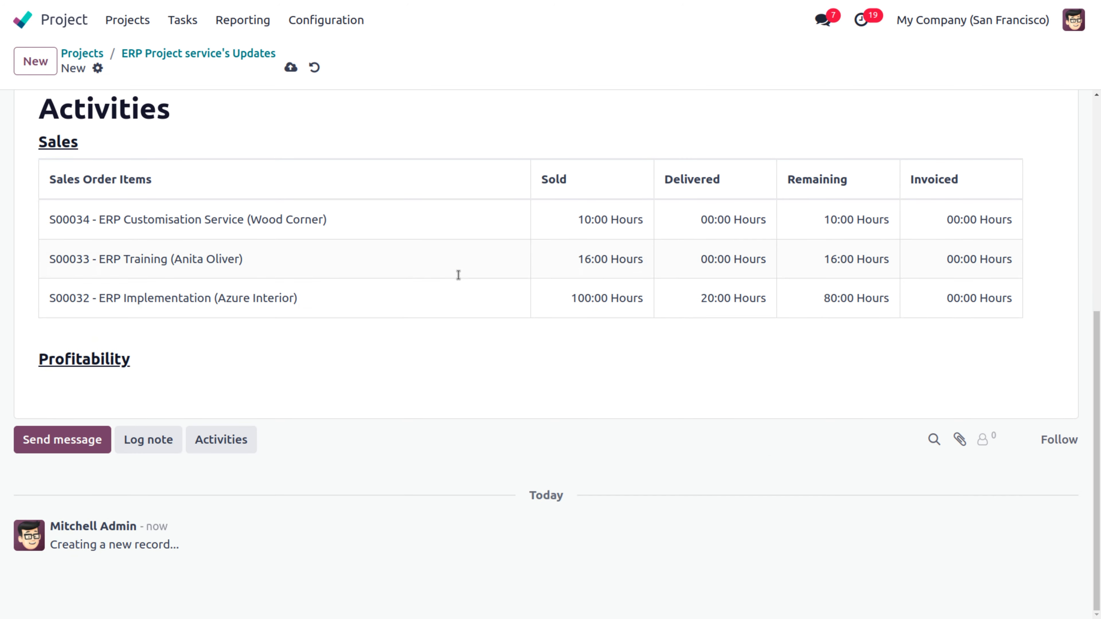
pyautogui.scroll(5, 459, 274)
pyautogui.scroll(-5, 458, 274)
pyautogui.scroll(5, 458, 274)
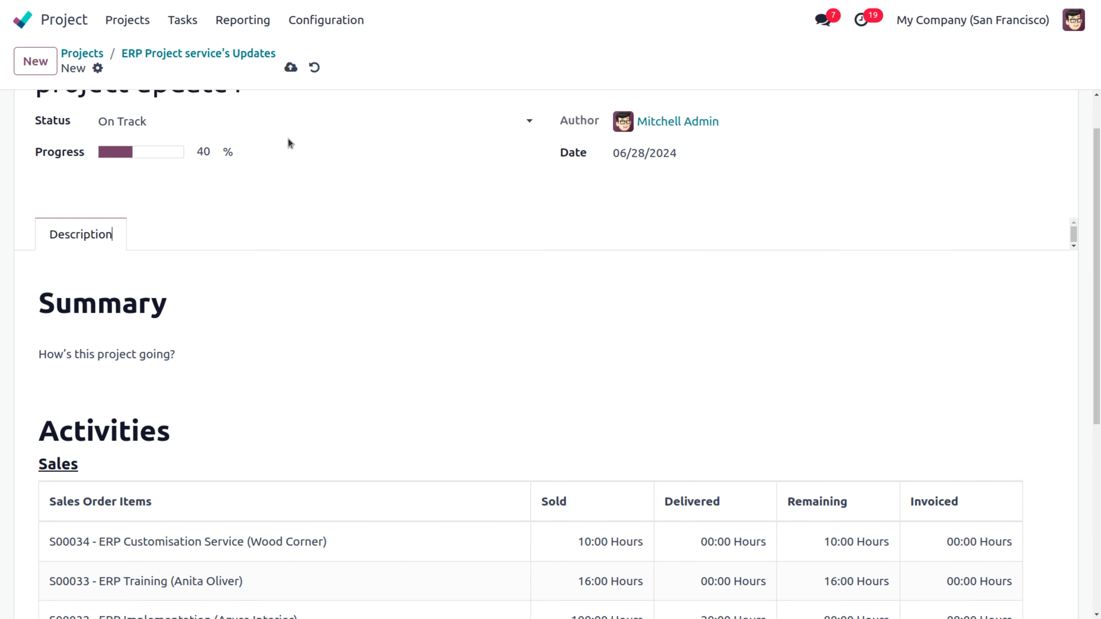
# Step: Save project update1 and return to the project's updates overview
pyautogui.click(290, 67)
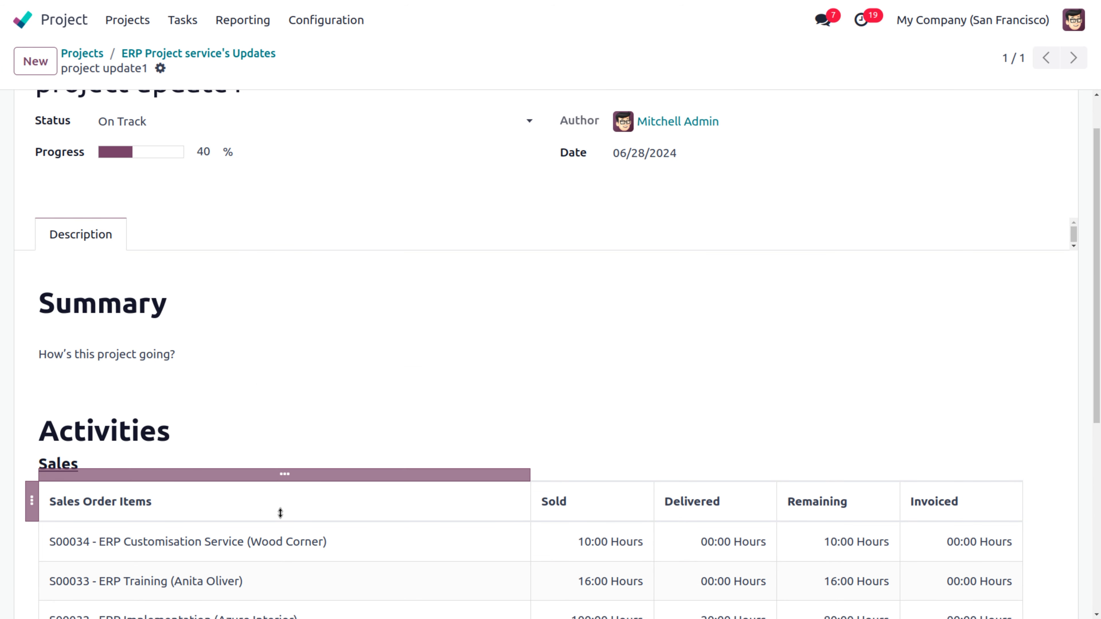
pyautogui.scroll(-2, 497, 333)
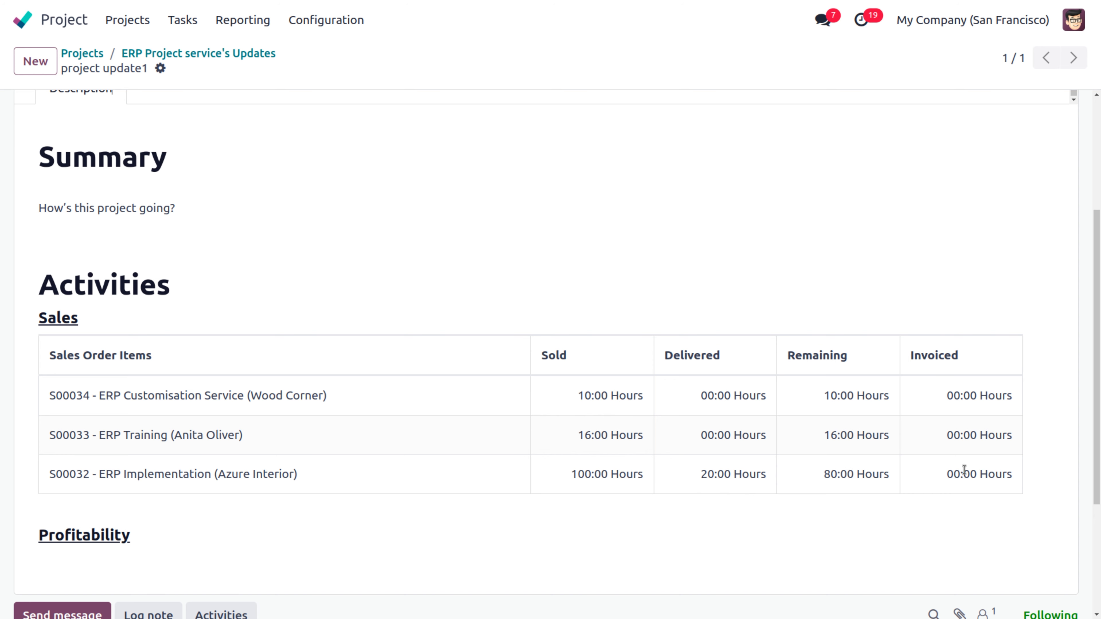
pyautogui.scroll(5, 1097, 339)
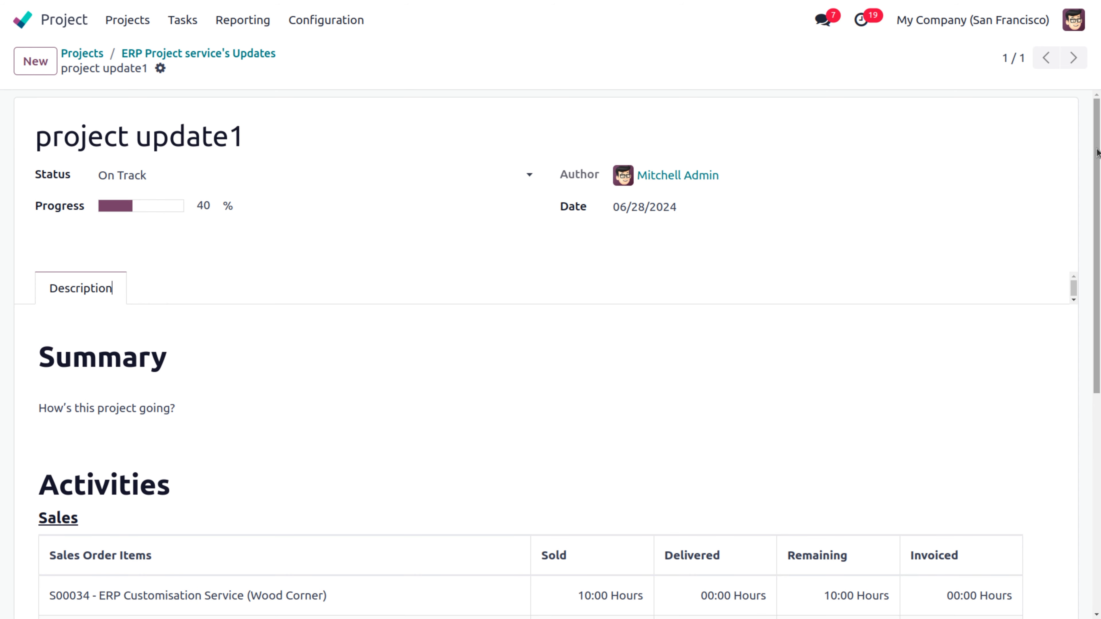
pyautogui.click(133, 54)
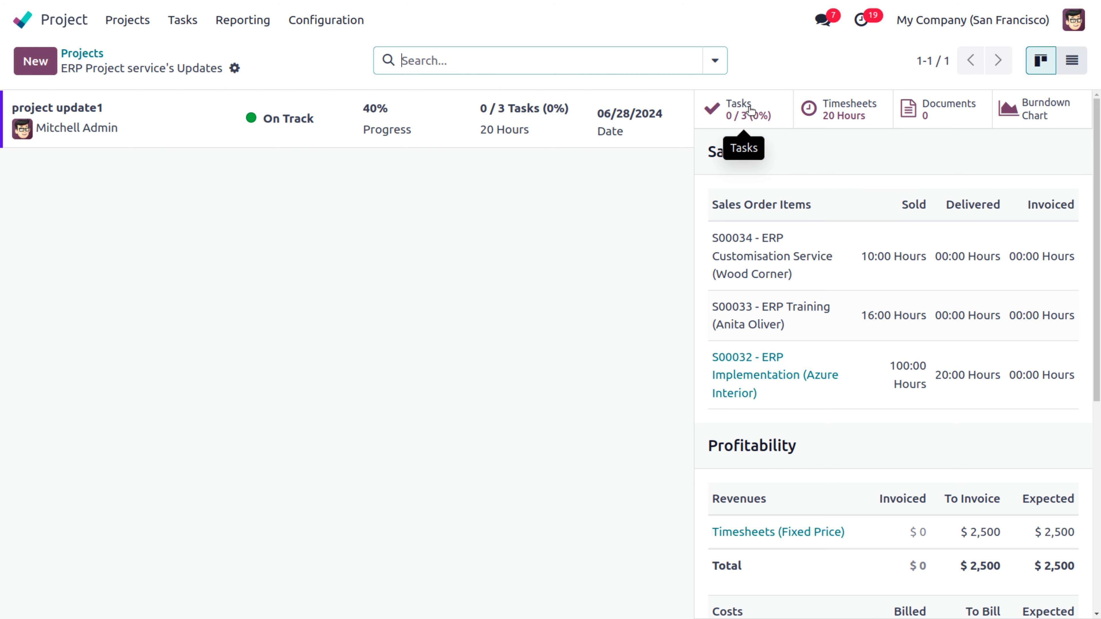
# Step: Open task S00032 - ERP Implementation, move it to the Delivered stage, and mark it Done
pyautogui.click(729, 109)
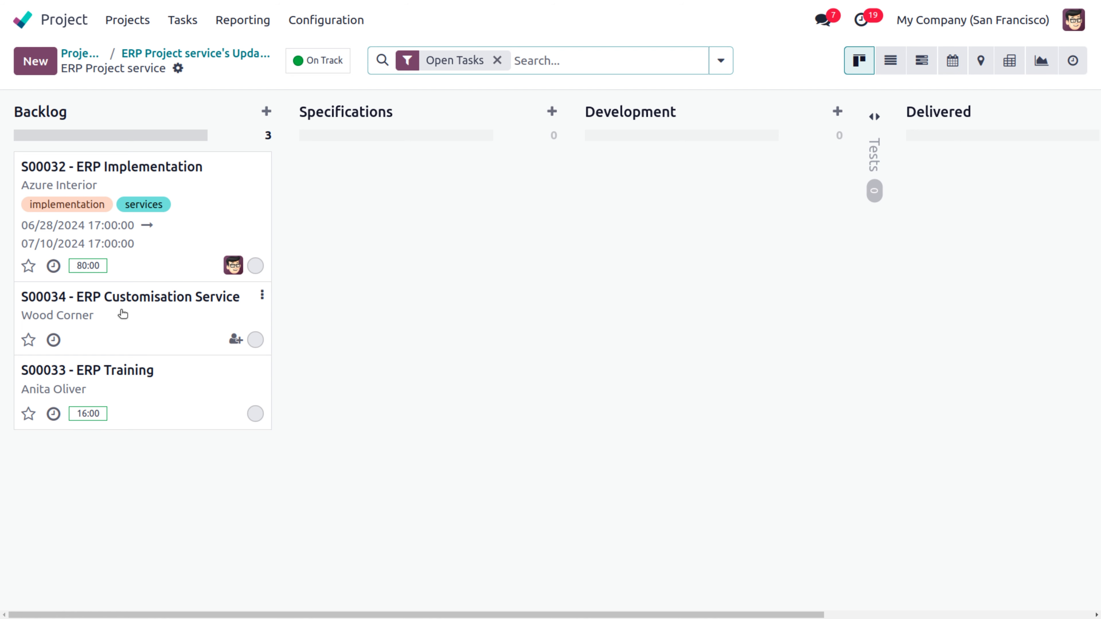
pyautogui.click(125, 171)
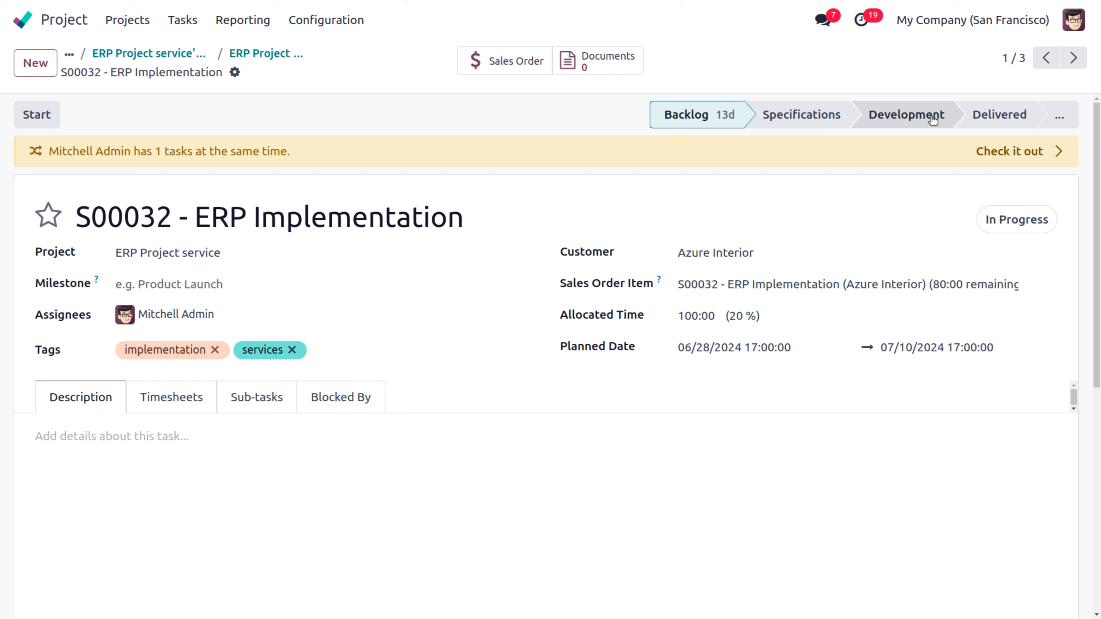
pyautogui.click(1063, 121)
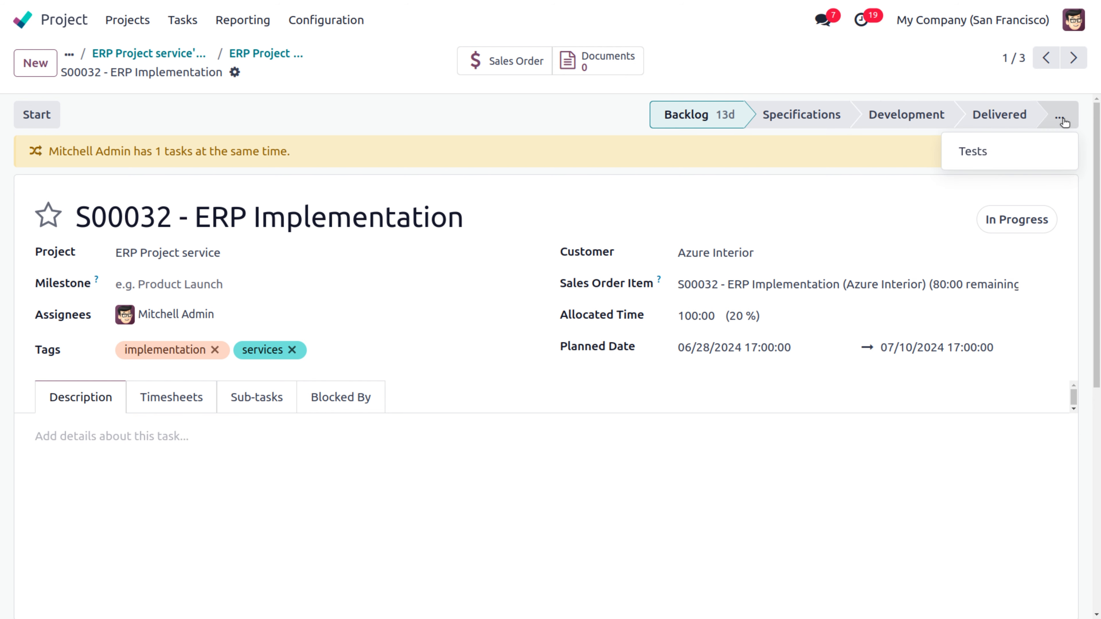
pyautogui.click(1015, 117)
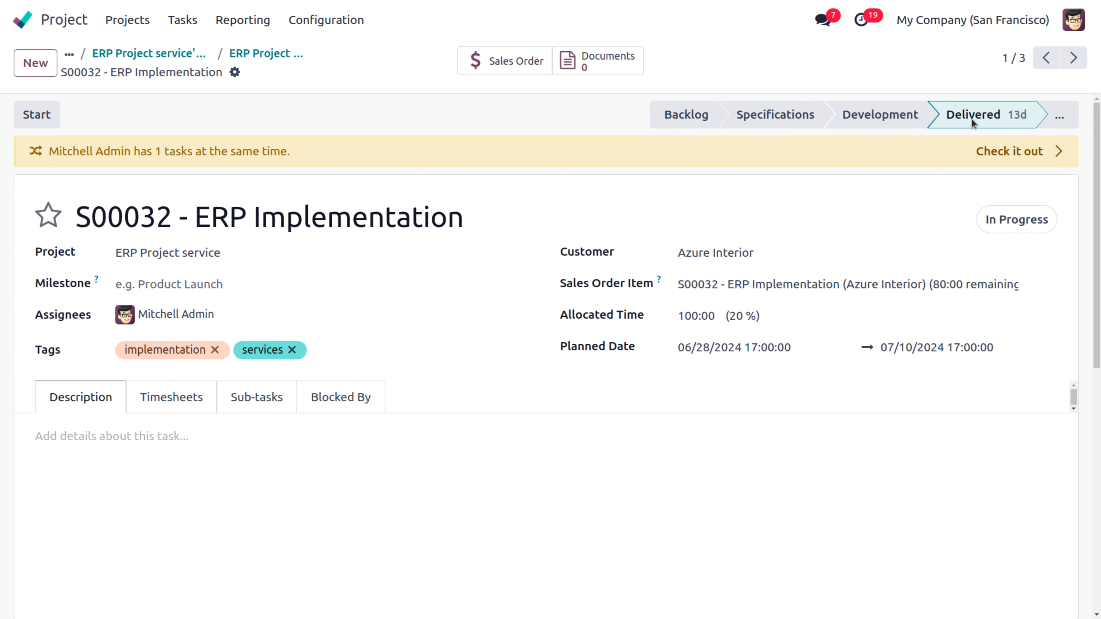
pyautogui.moveTo(1099, 185)
pyautogui.mouseDown()
pyautogui.moveTo(1099, 433)
pyautogui.moveTo(1095, 171)
pyautogui.mouseUp()
pyautogui.click(1012, 223)
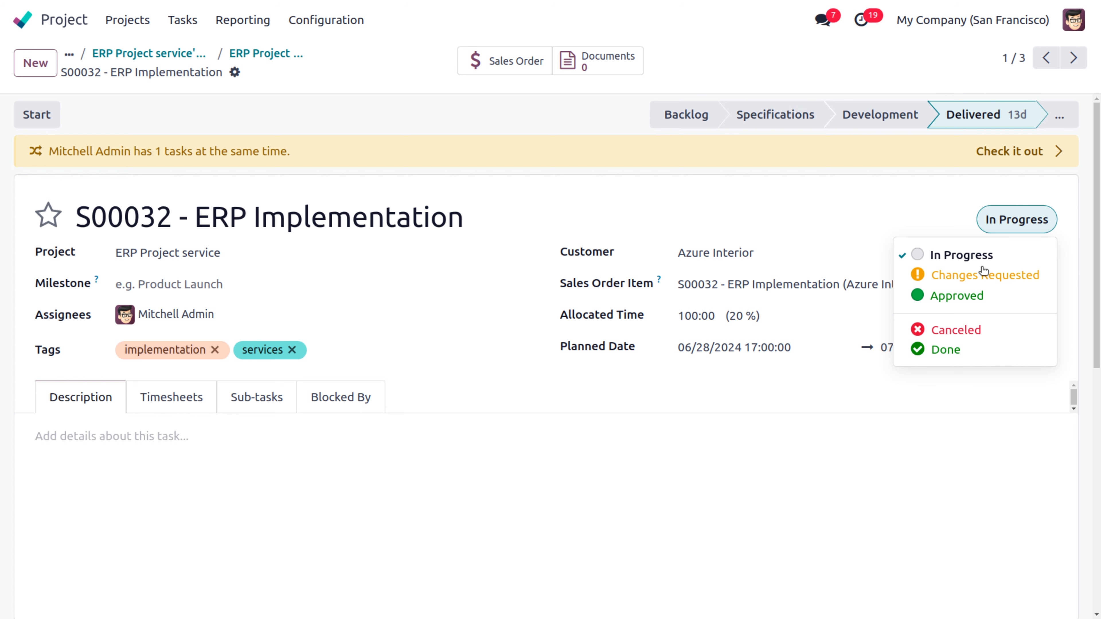
pyautogui.click(960, 355)
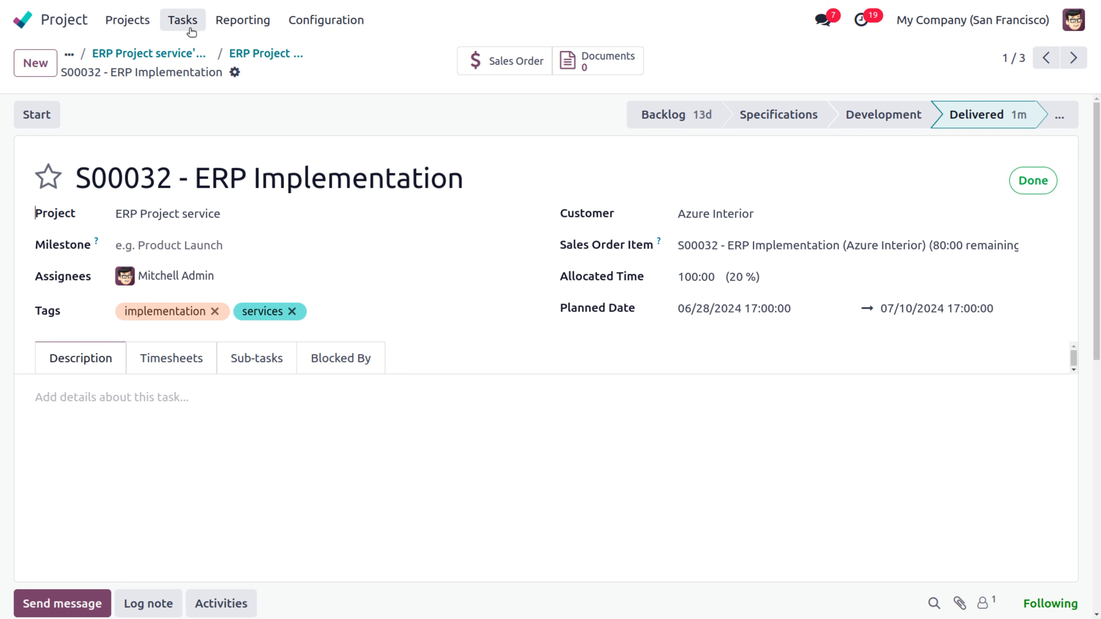
# Step: Invoice order S00032 as posted INV/2024/00005 for 100 hours and start its $2,875.00 payment
pyautogui.click(489, 63)
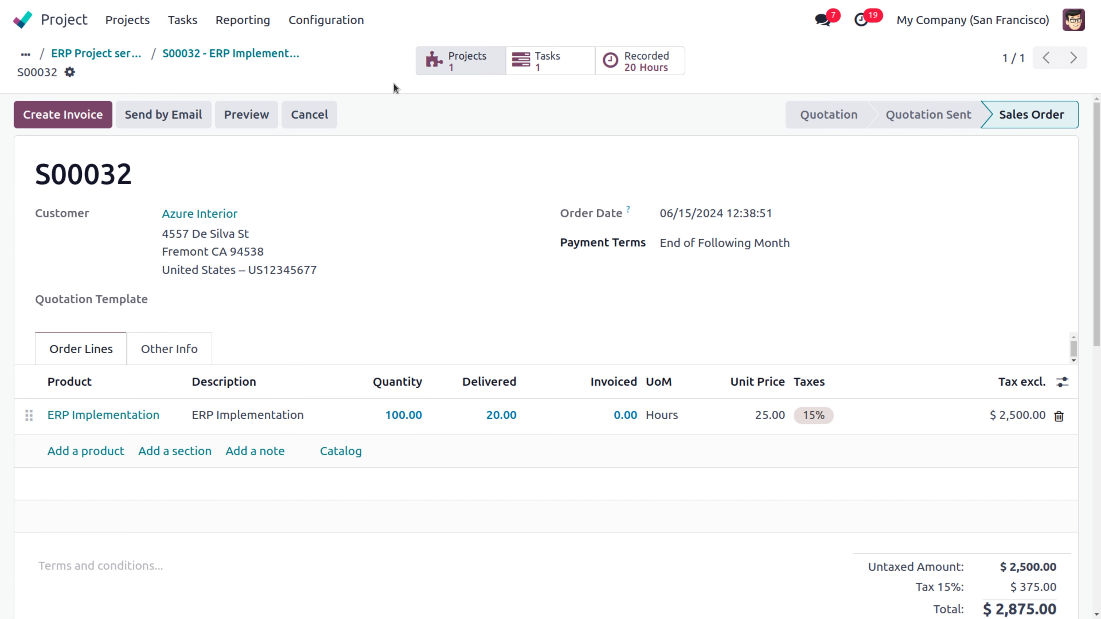
pyautogui.click(84, 115)
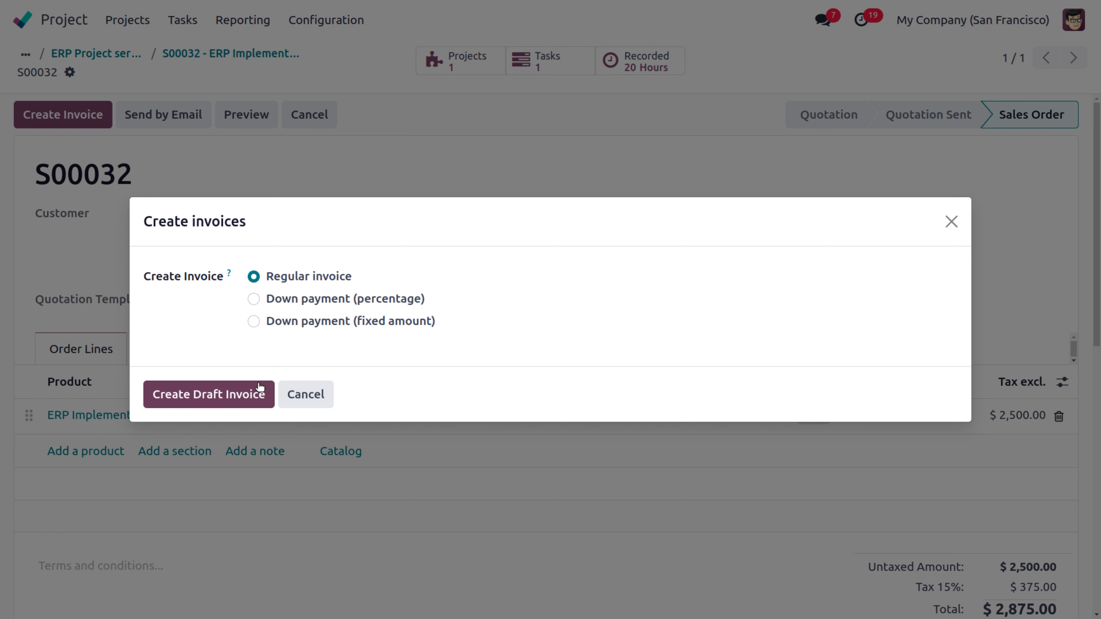
pyautogui.click(251, 397)
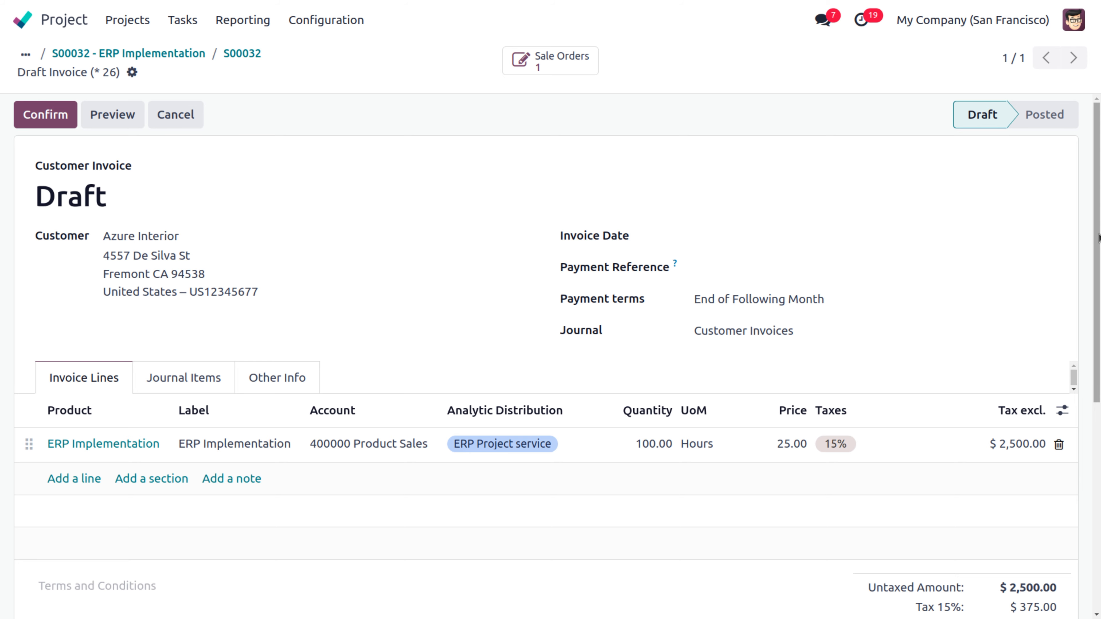
pyautogui.moveTo(1099, 237)
pyautogui.mouseDown()
pyautogui.moveTo(1099, 332)
pyautogui.moveTo(1099, 237)
pyautogui.mouseUp()
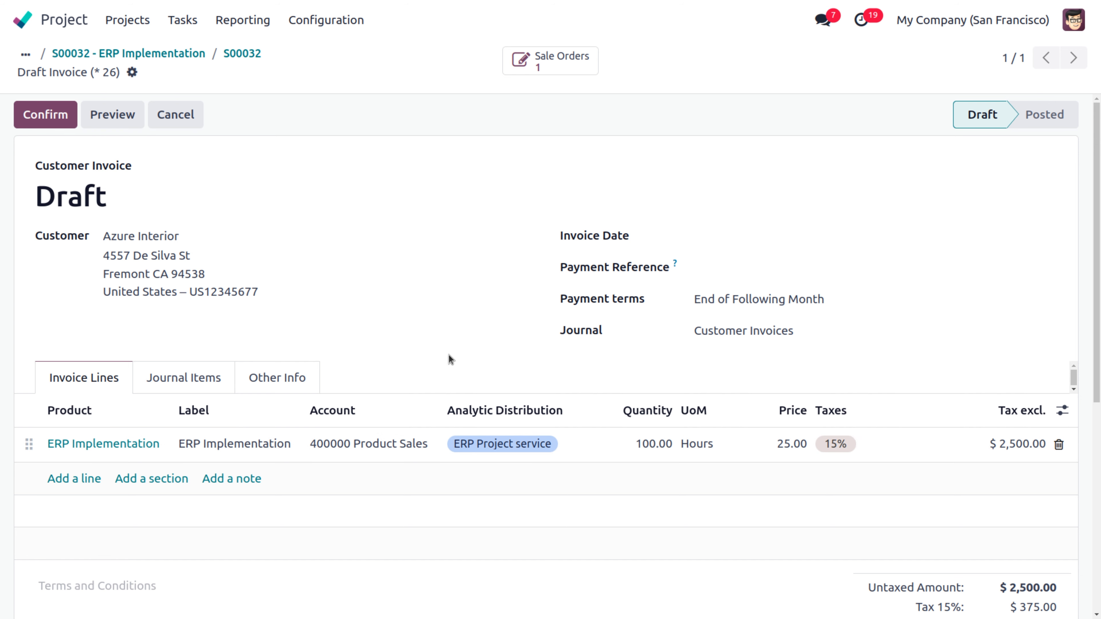
pyautogui.click(18, 114)
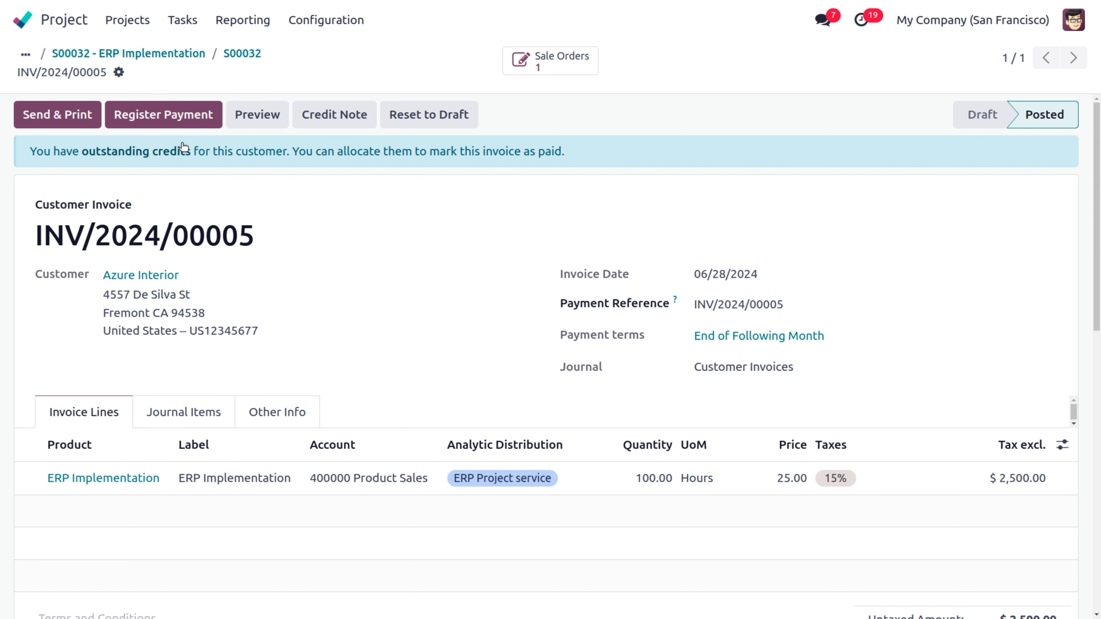
pyautogui.click(174, 125)
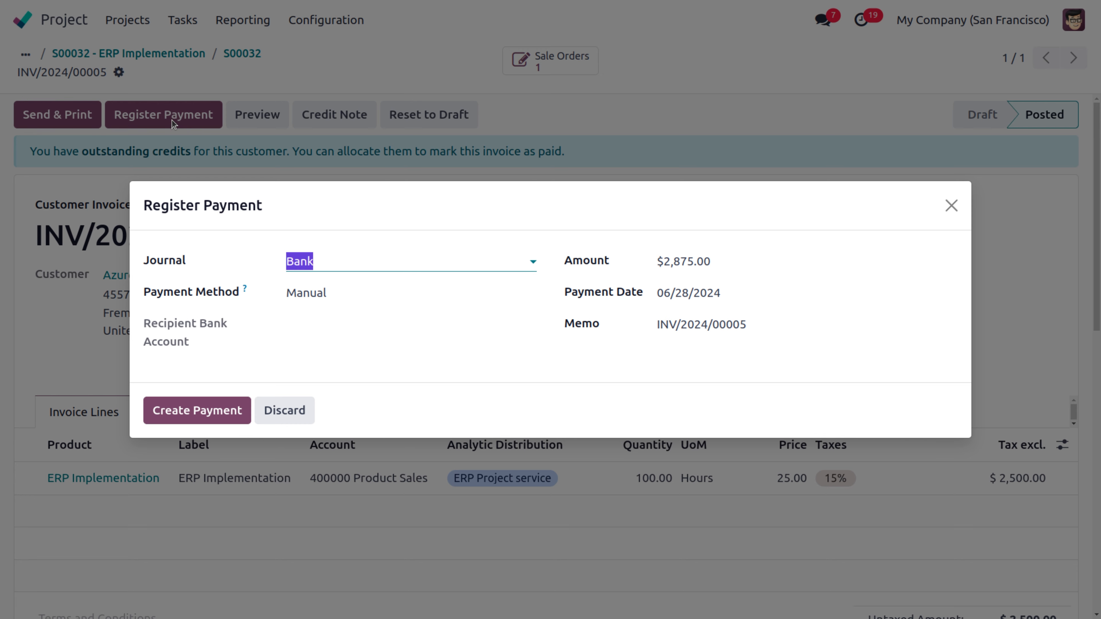
# Step: Record the $2,875.00 payment, then return through the task and board to Project Updates
pyautogui.click(215, 411)
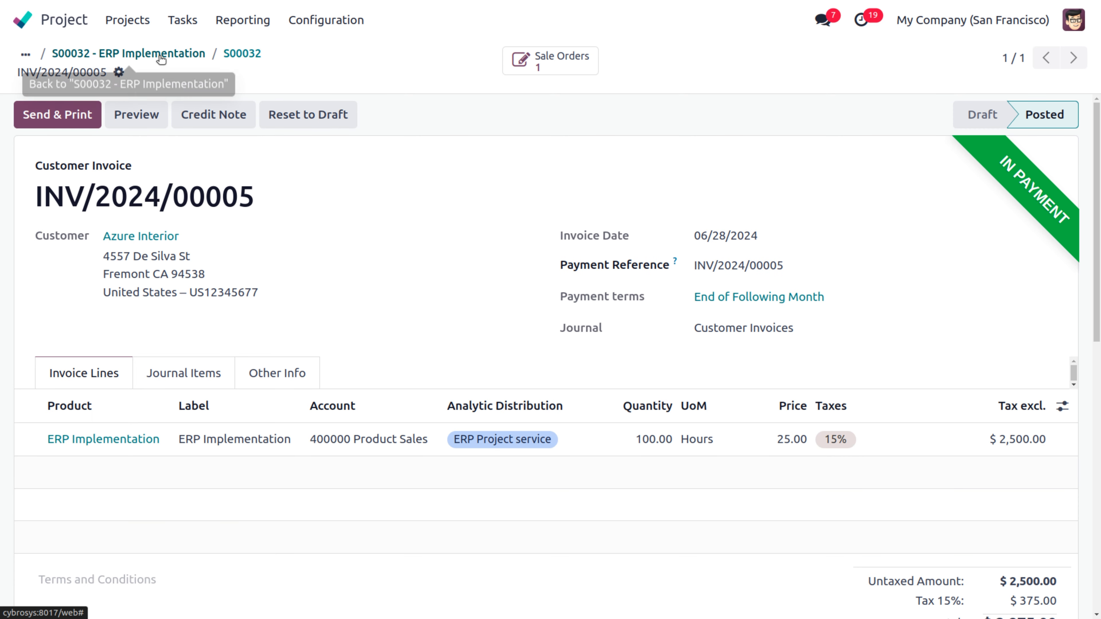
pyautogui.click(130, 53)
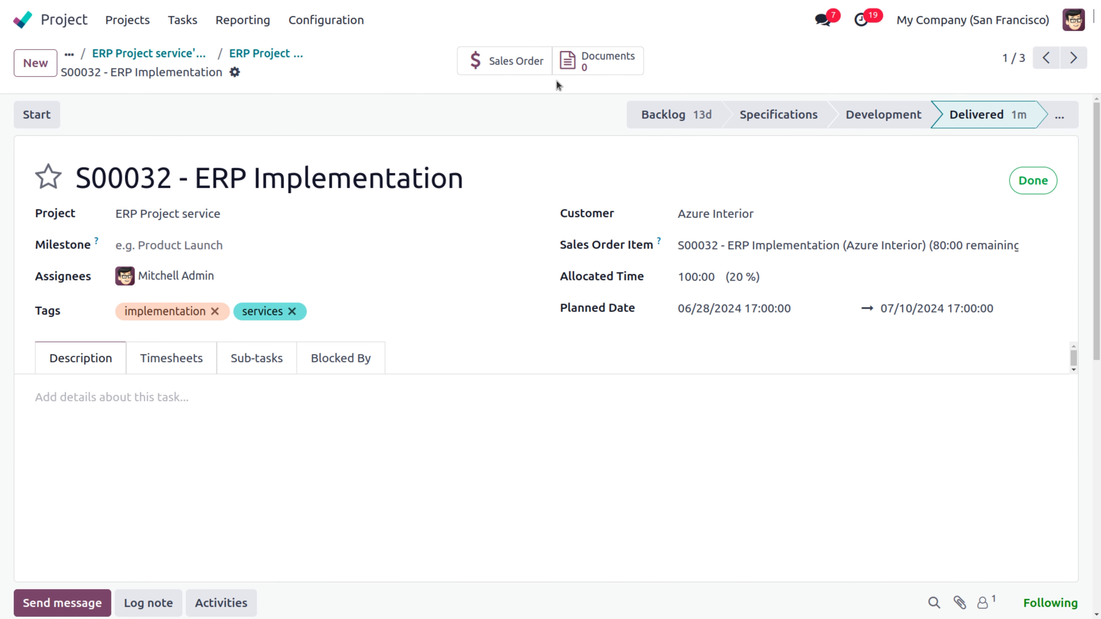
pyautogui.click(258, 53)
pyautogui.click(275, 54)
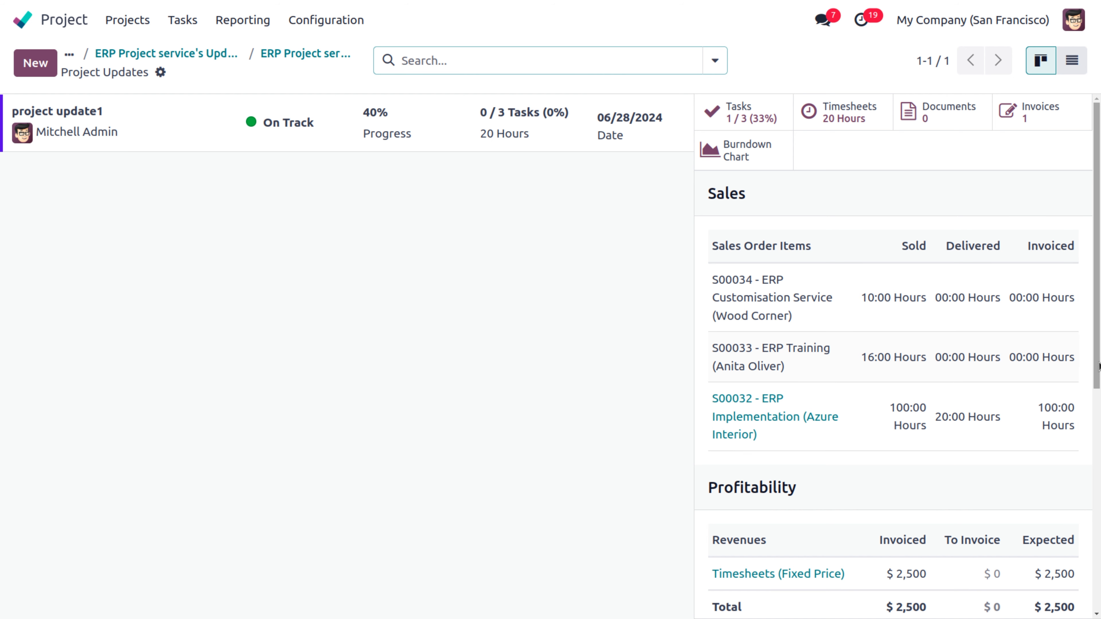
pyautogui.moveTo(1098, 366); pyautogui.dragTo(1098, 537)
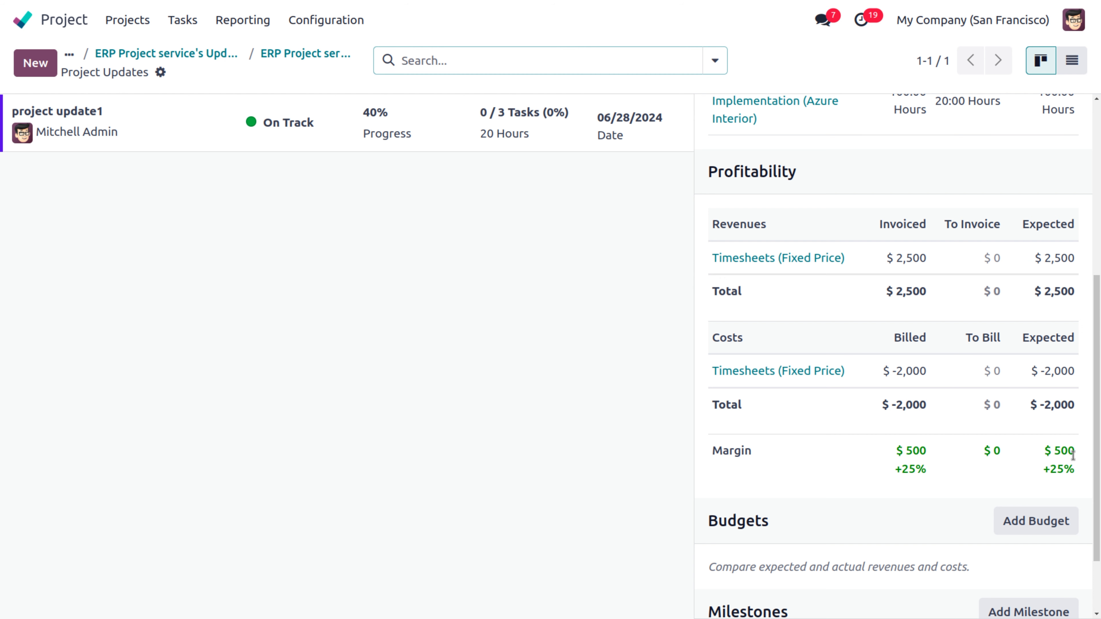
pyautogui.moveTo(1099, 426); pyautogui.dragTo(1099, 302)
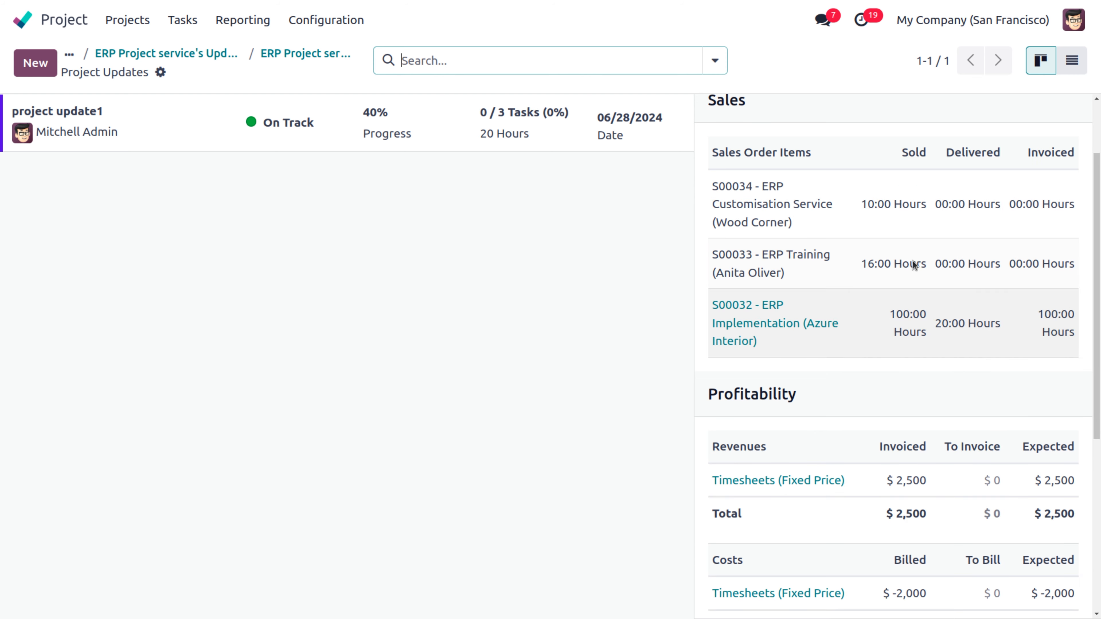
# Step: Create the update 'project update2', change its progress from 40 to 50 %, and save it
pyautogui.click(36, 63)
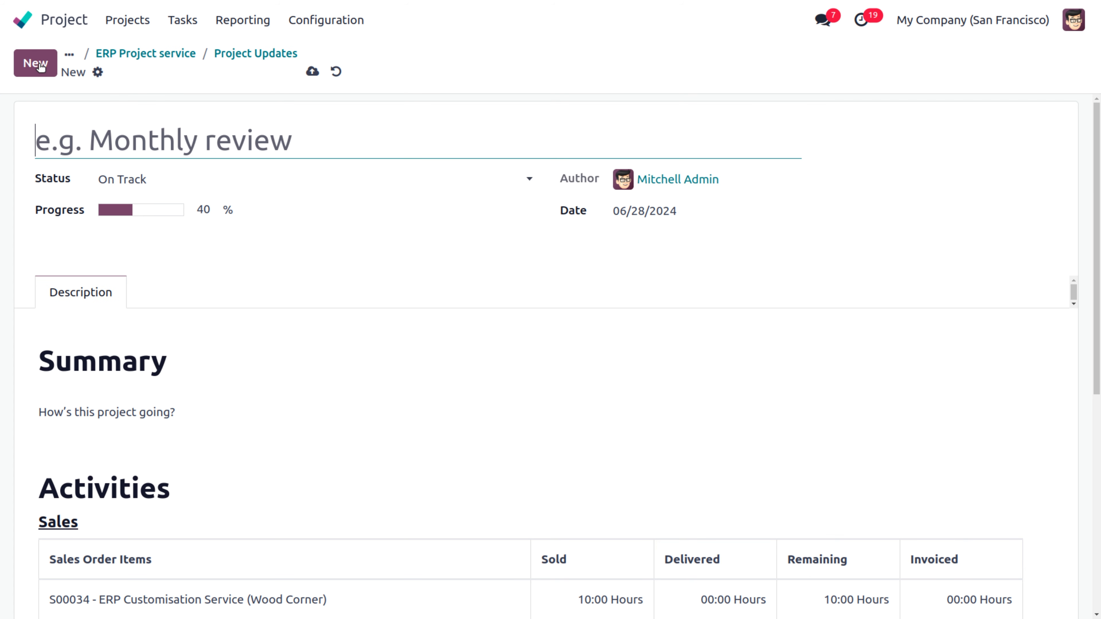
pyautogui.write('project u')
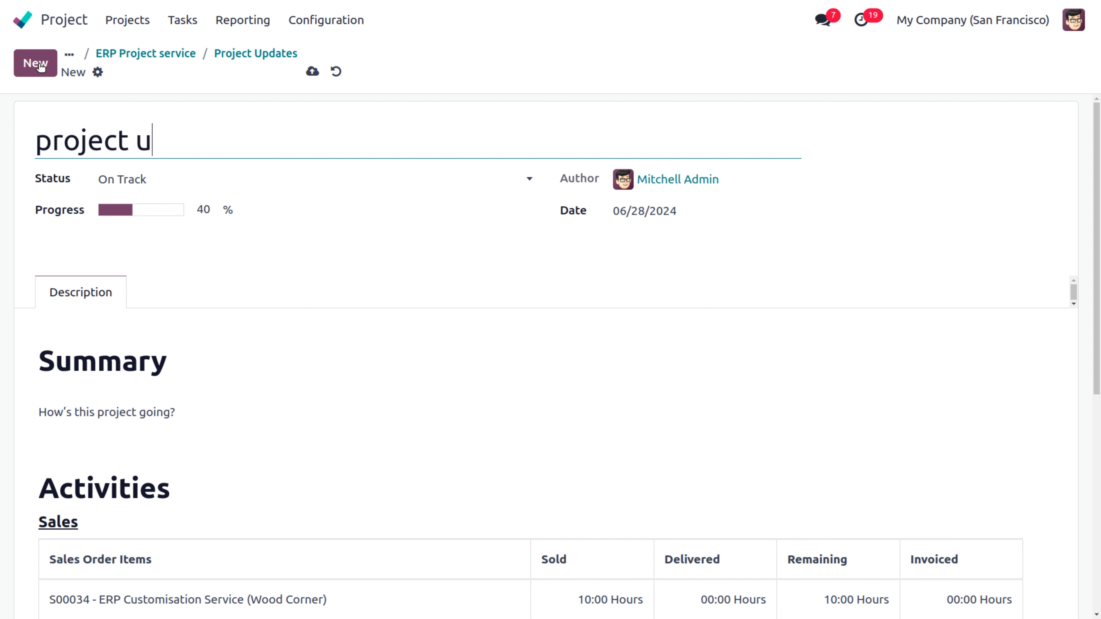
pyautogui.write('pdate2')
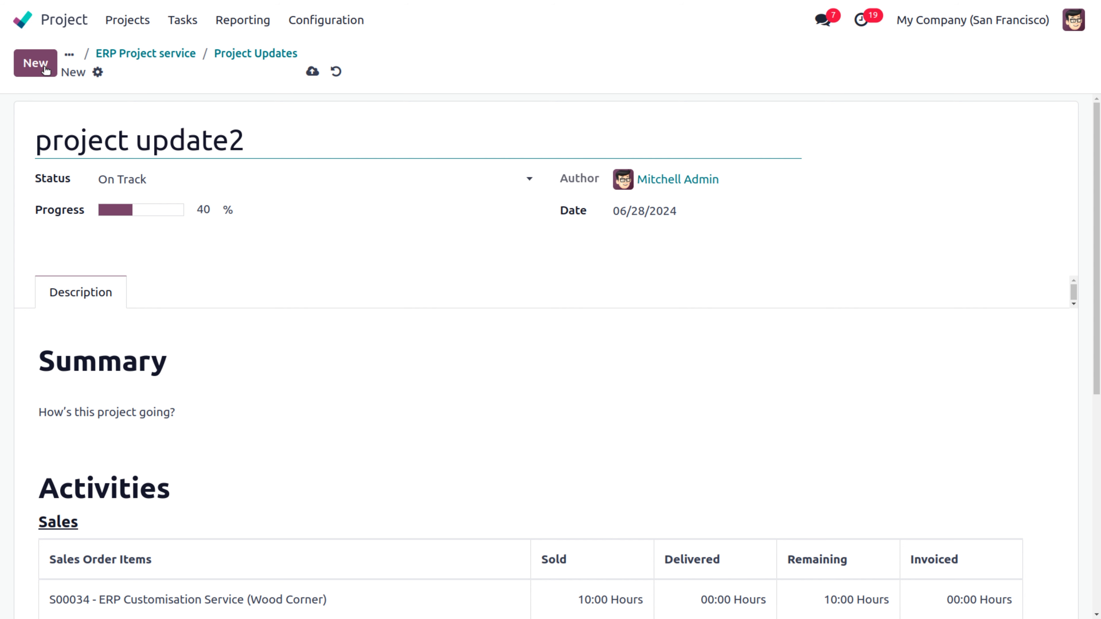
pyautogui.click(207, 210)
pyautogui.press('BackSpace')
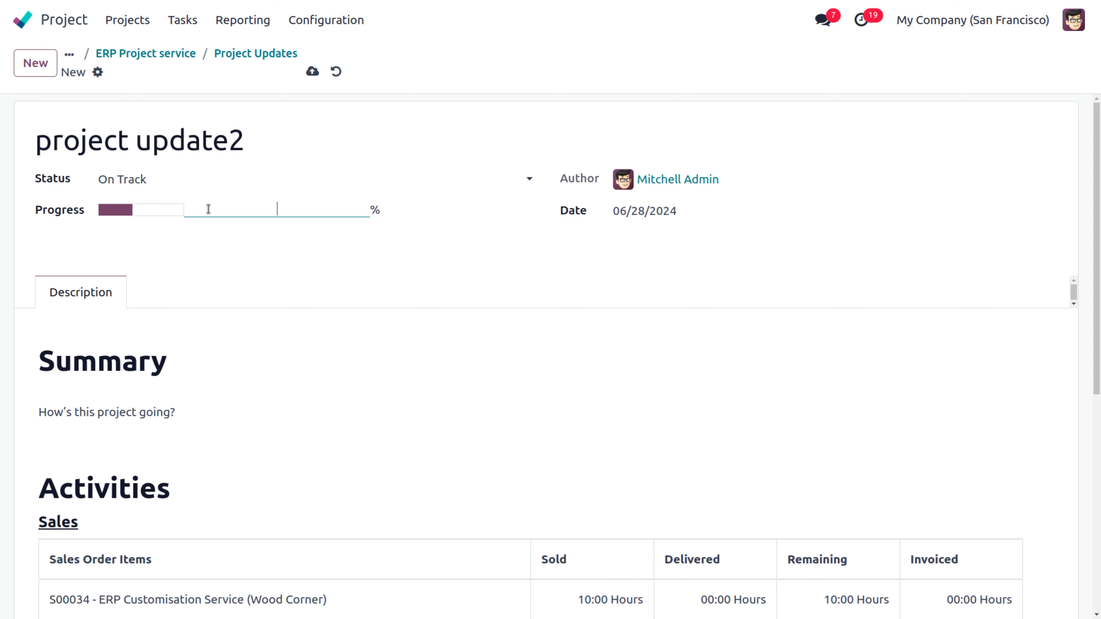
pyautogui.write('50')
pyautogui.click(302, 304)
pyautogui.scroll(-5, 442, 343)
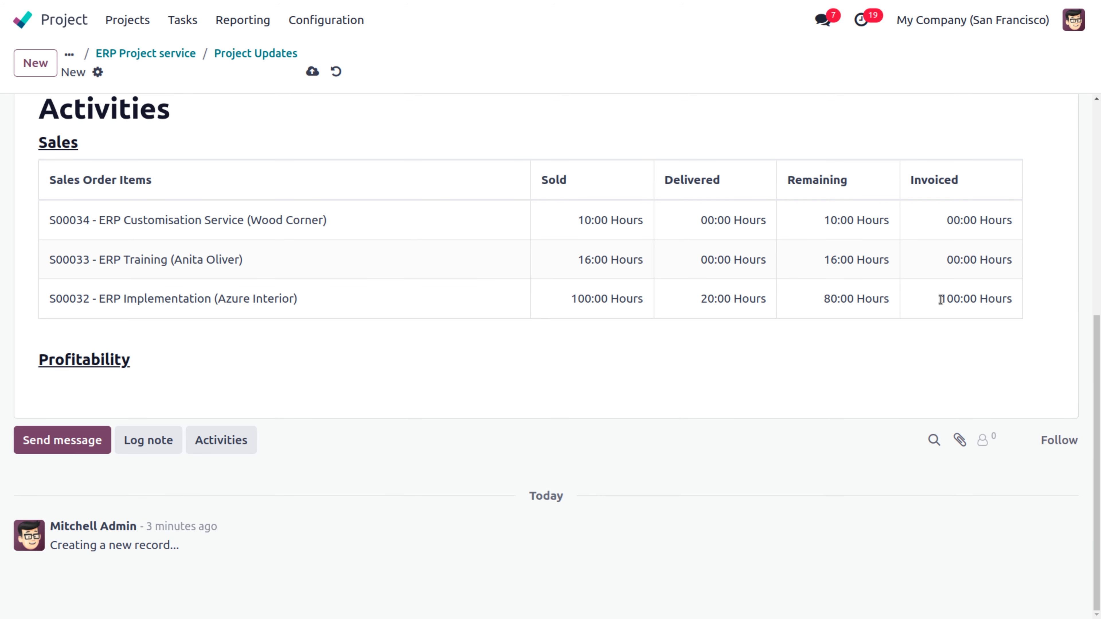
pyautogui.moveTo(940, 298); pyautogui.dragTo(1021, 305)
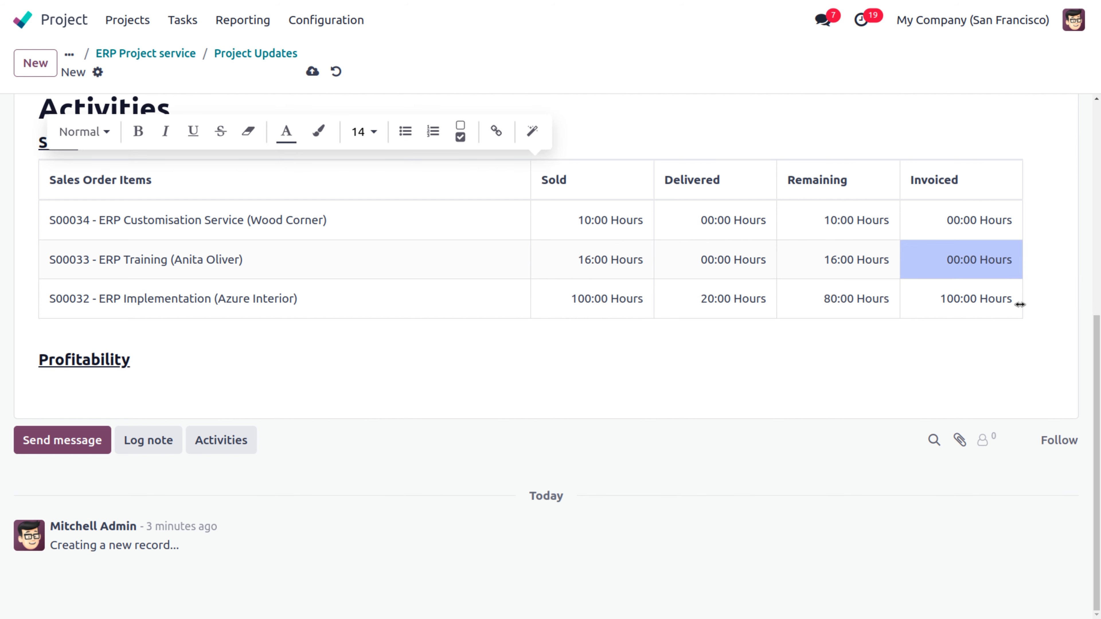
pyautogui.click(906, 360)
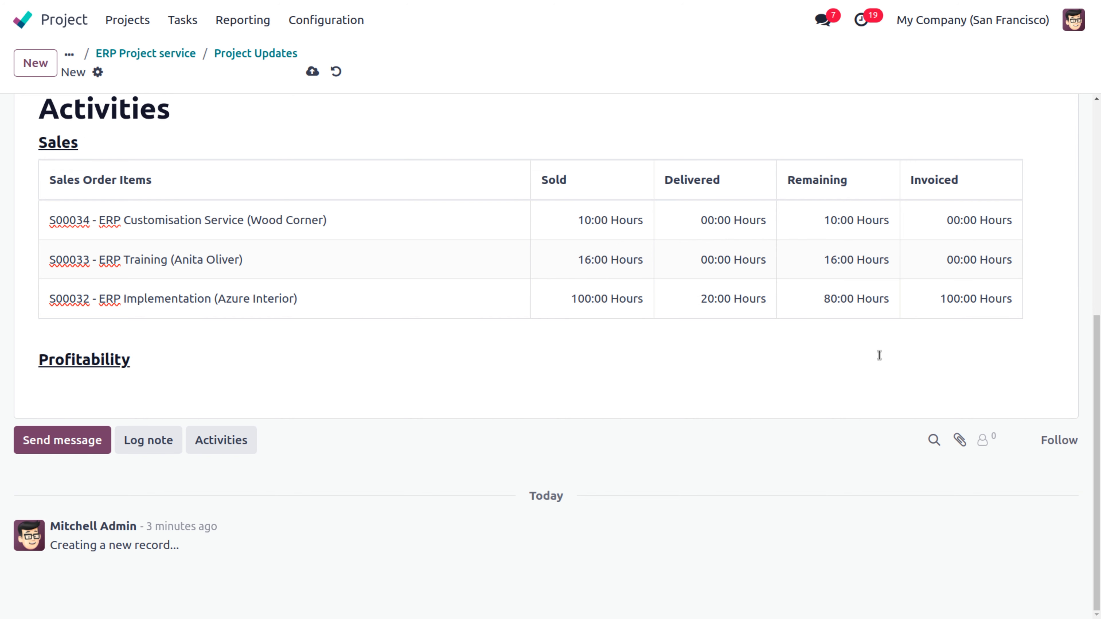
pyautogui.scroll(6, 879, 355)
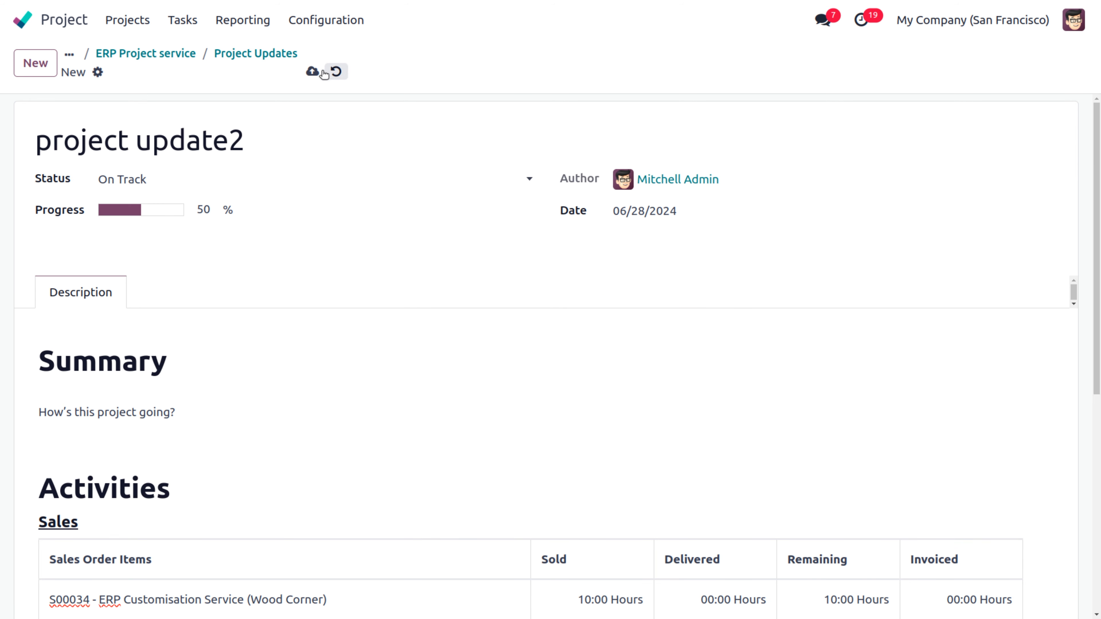
pyautogui.click(312, 71)
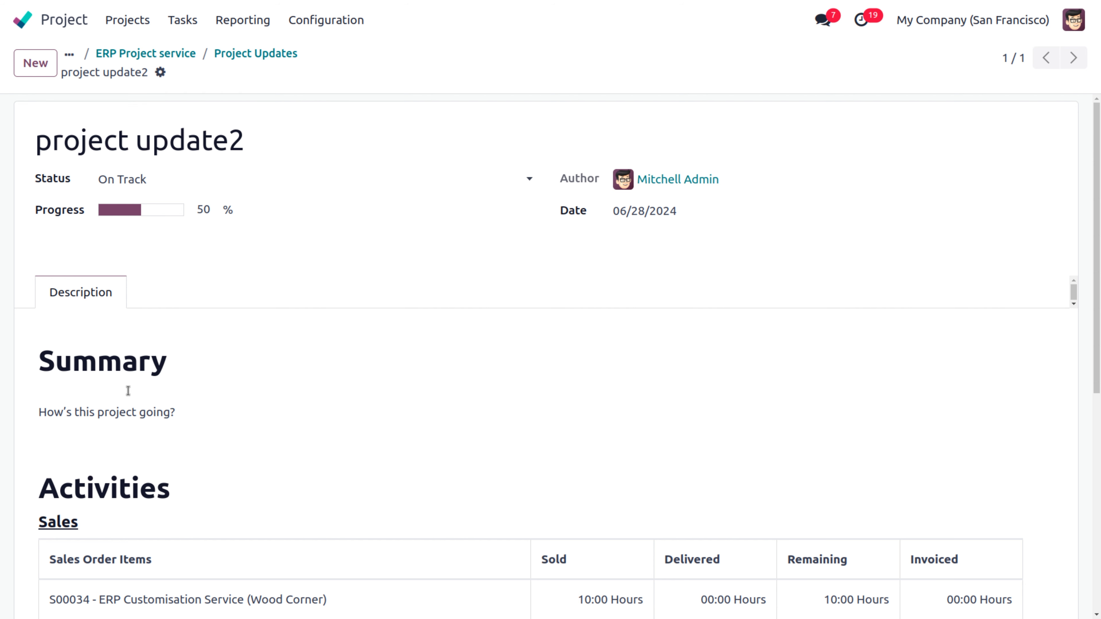
# Step: Return to the ERP Project service board and open the Satisfaction Survey email in Gmail
pyautogui.click(174, 55)
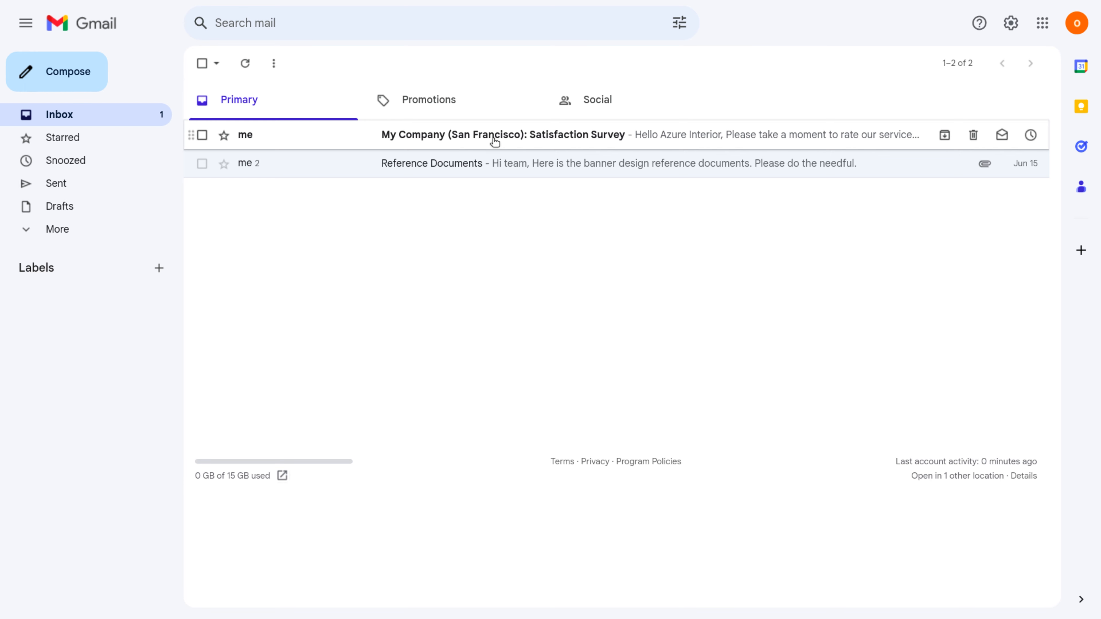
pyautogui.click(543, 138)
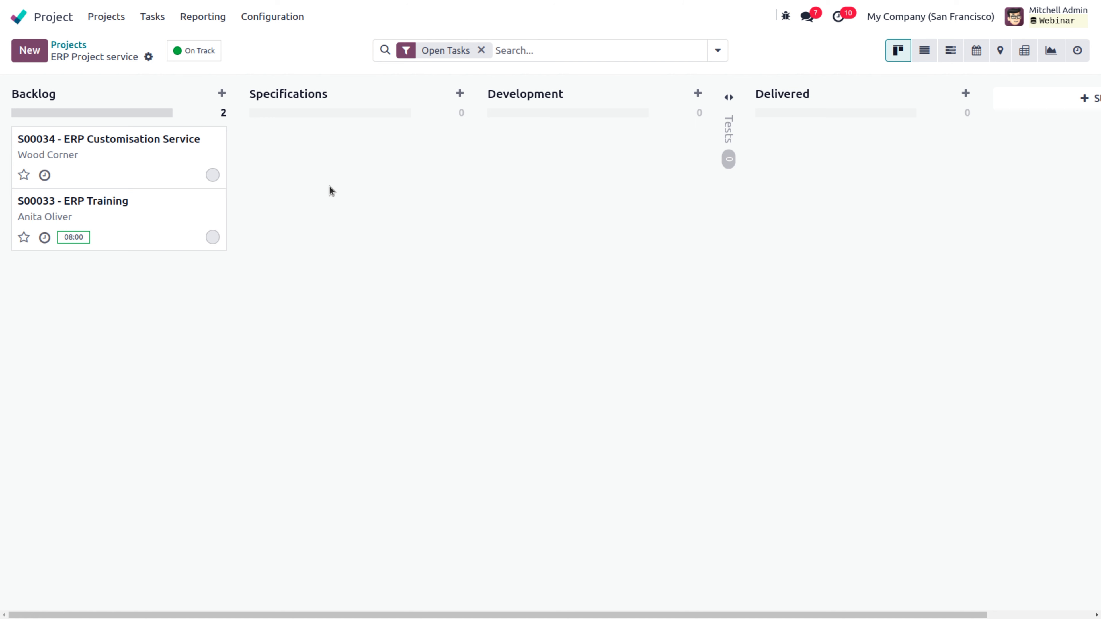
pyautogui.click(78, 48)
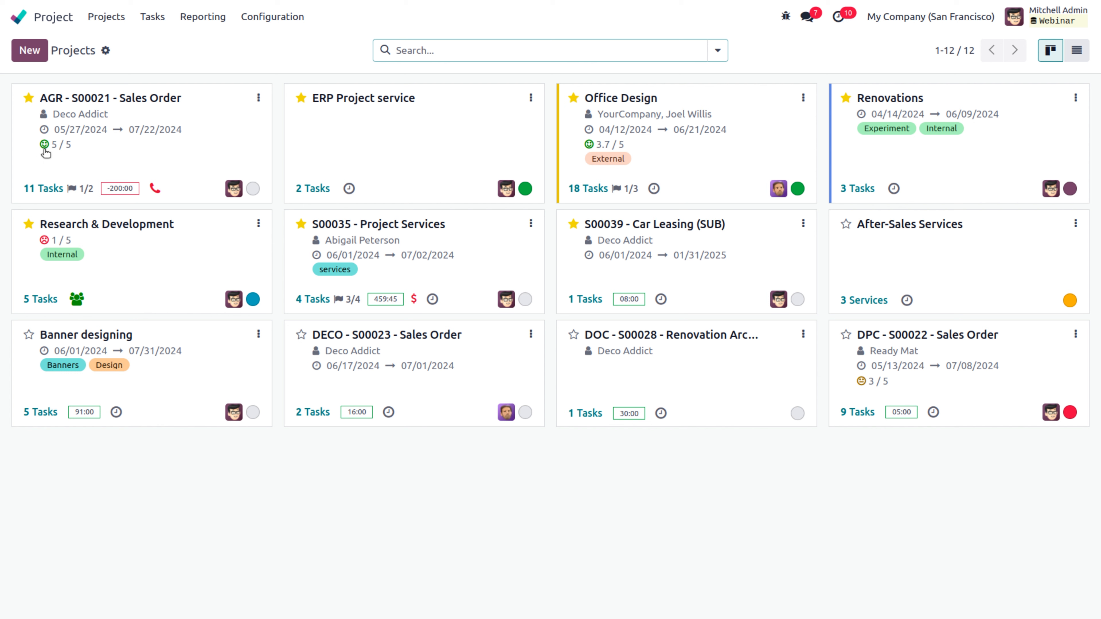
# Step: In the S00033 - ERP Training task, log 5 hours of 'sales & Purchase training'
pyautogui.moveTo(48, 150)
pyautogui.click(311, 130)
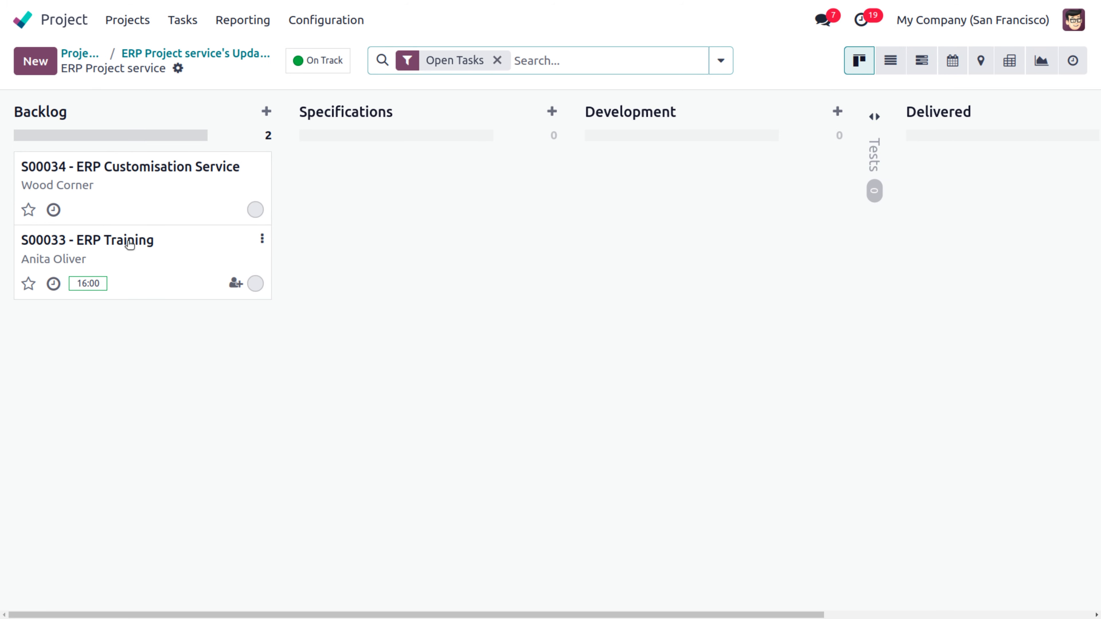
pyautogui.click(127, 242)
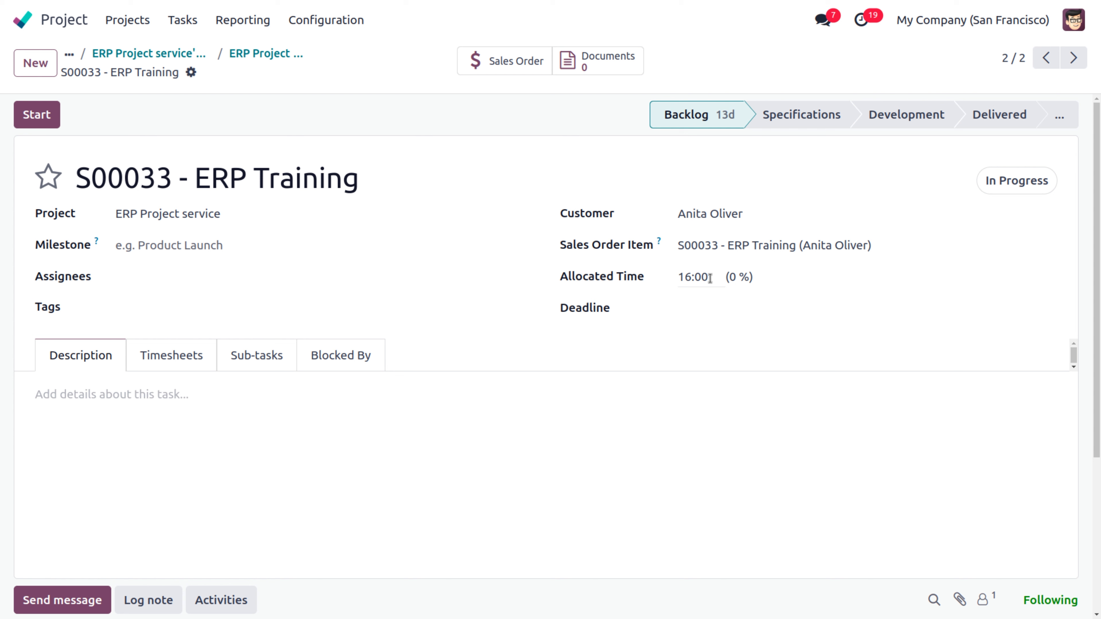
pyautogui.click(179, 355)
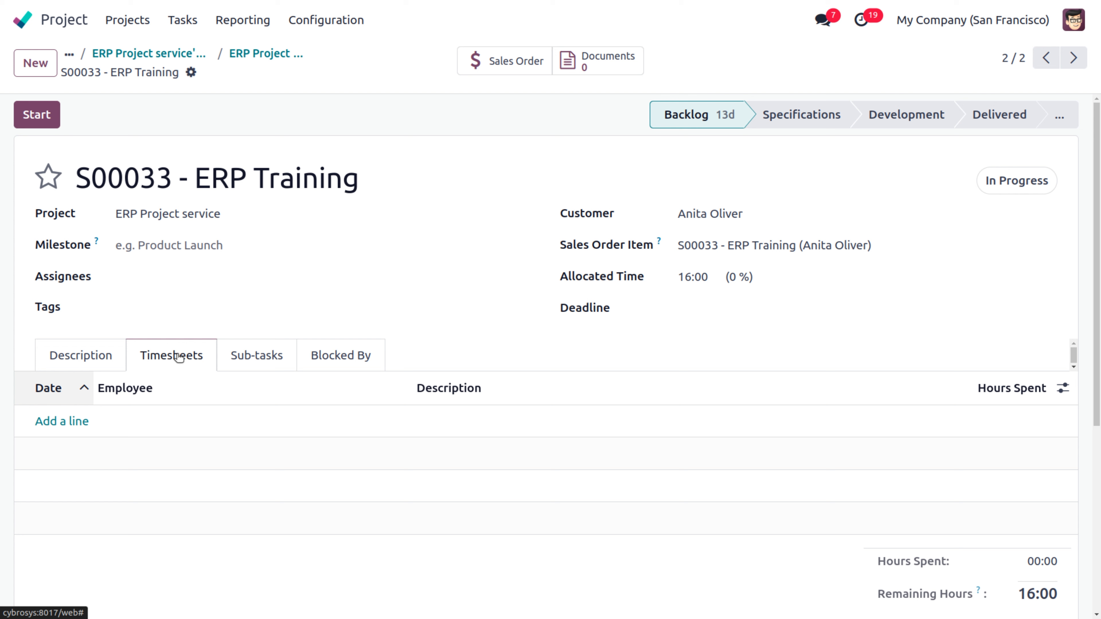
pyautogui.click(77, 422)
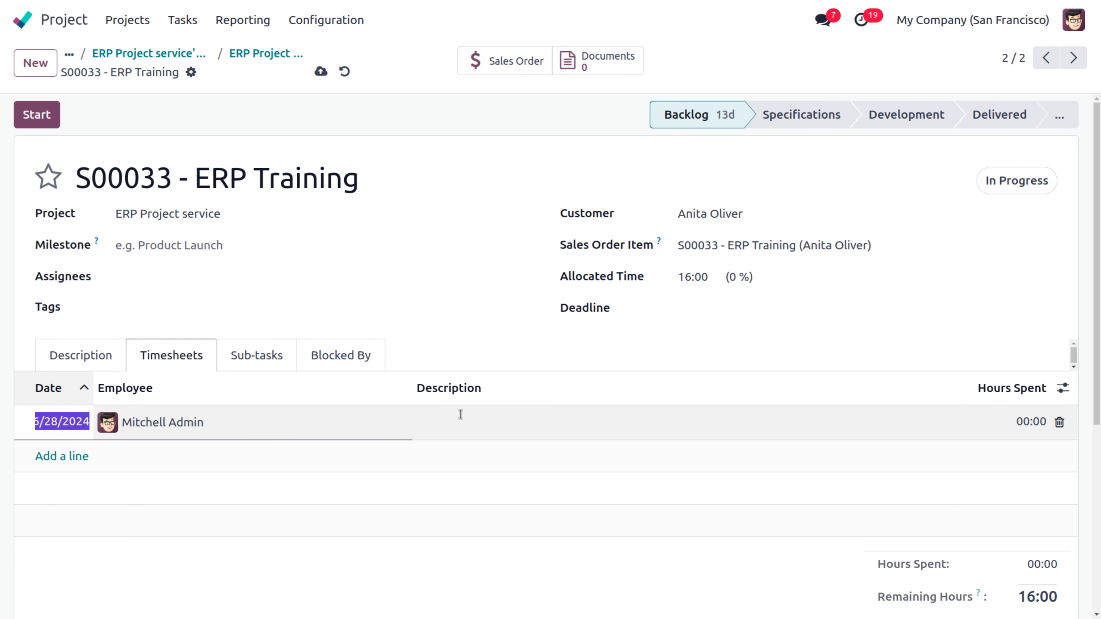
pyautogui.click(460, 421)
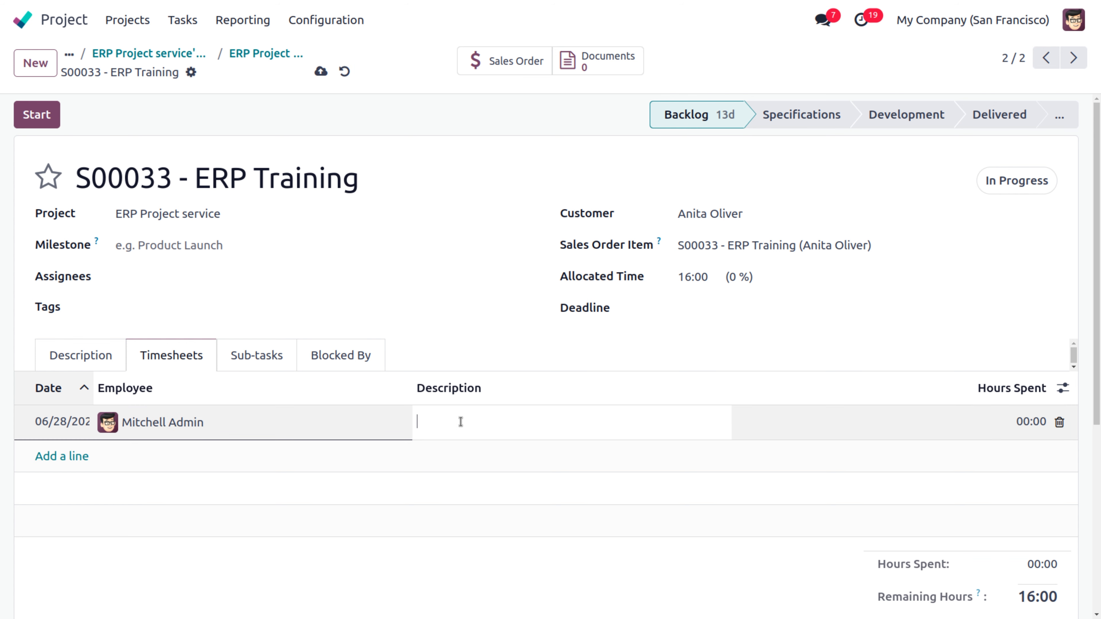
pyautogui.write('salea')
pyautogui.write('es ')
pyautogui.write('& Purchase')
pyautogui.write(' traing')
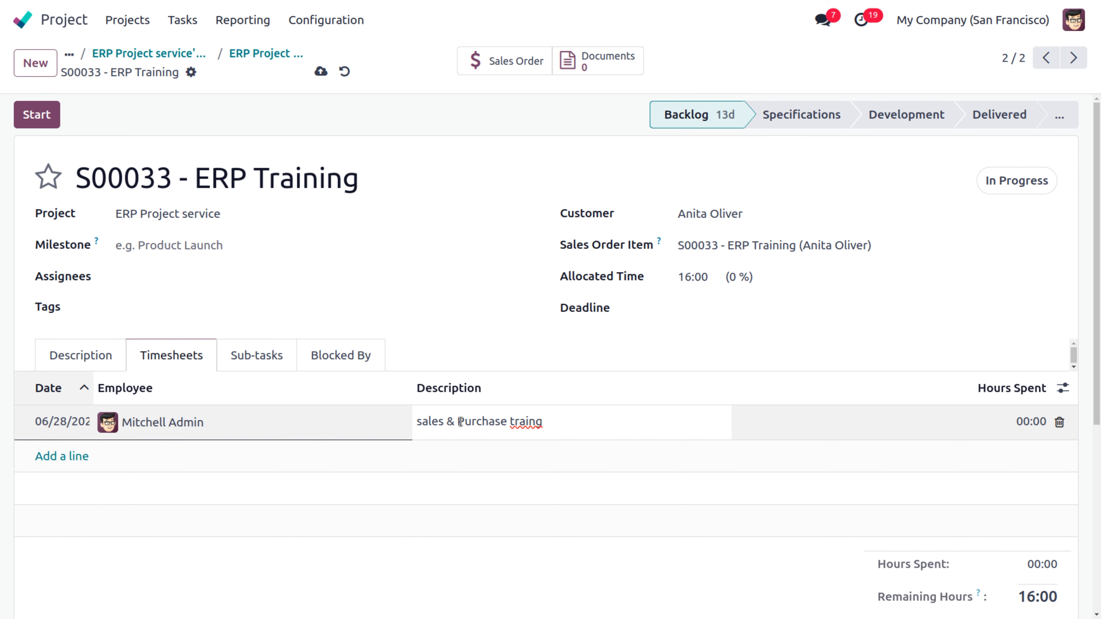
pyautogui.press('BackSpace')
pyautogui.write('ing')
pyautogui.click(1007, 424)
pyautogui.write('5')
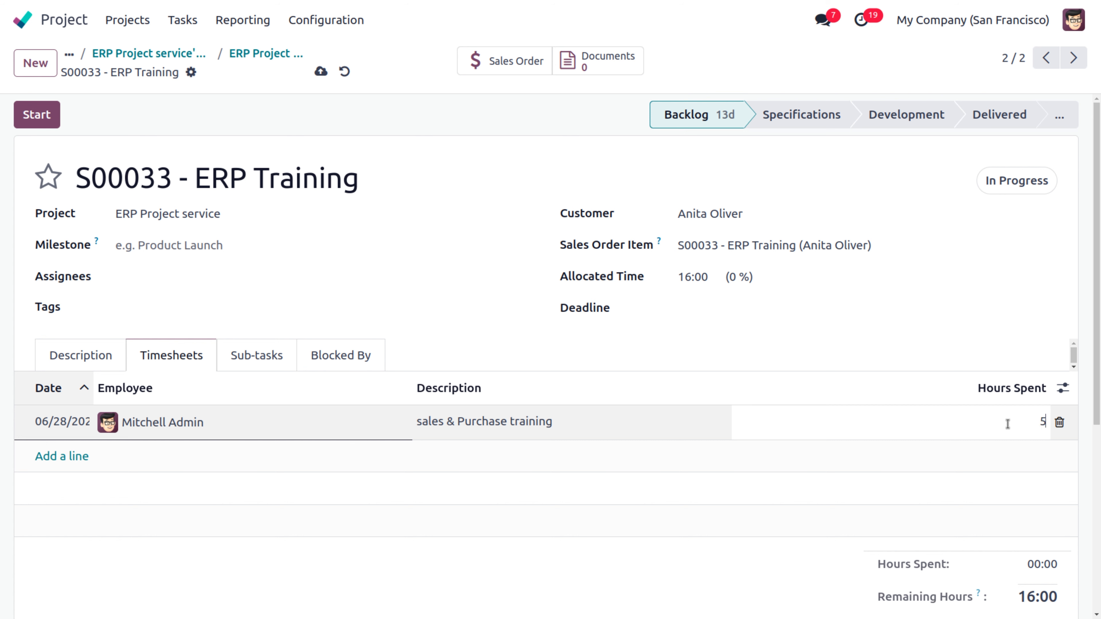
pyautogui.click(73, 456)
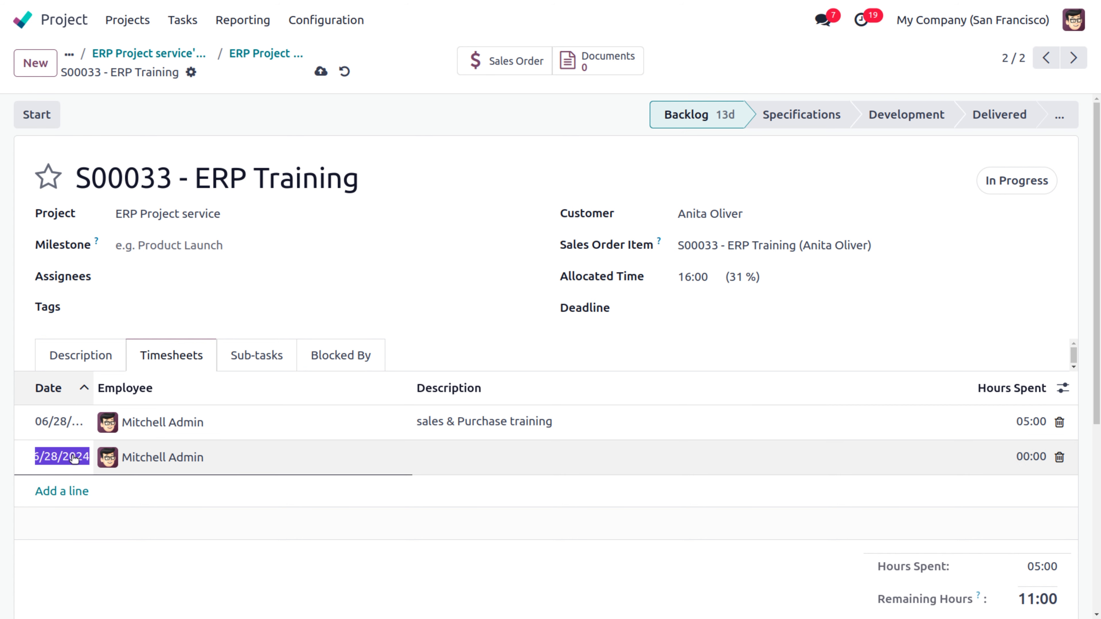
# Step: Set the first timesheet line's date to 06/27/2024
pyautogui.click(54, 422)
pyautogui.click(54, 423)
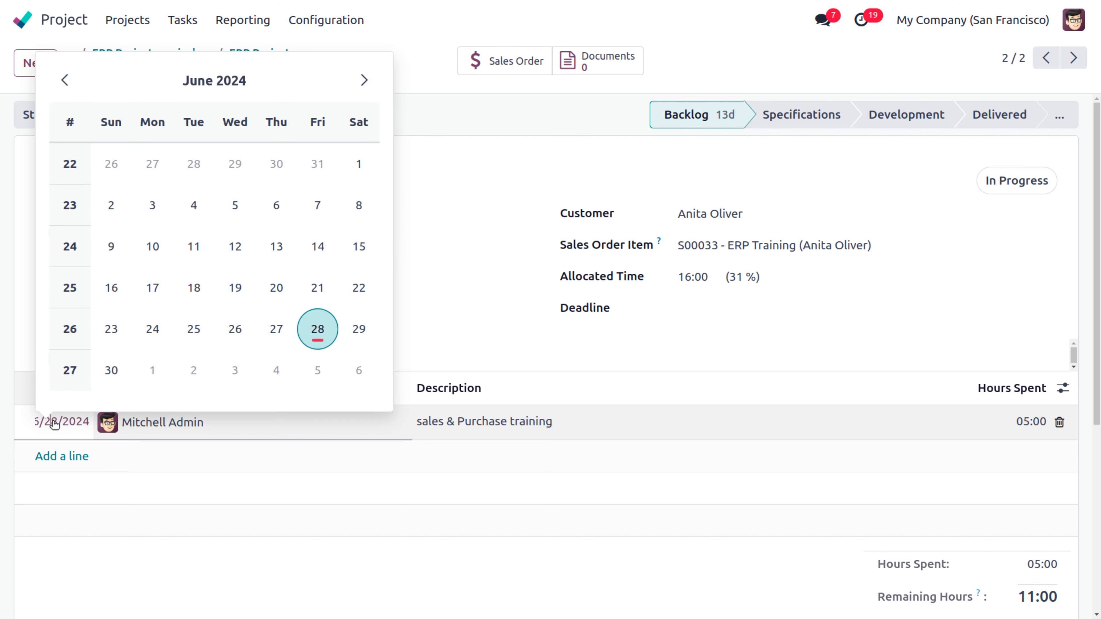
pyautogui.click(318, 334)
pyautogui.click(61, 456)
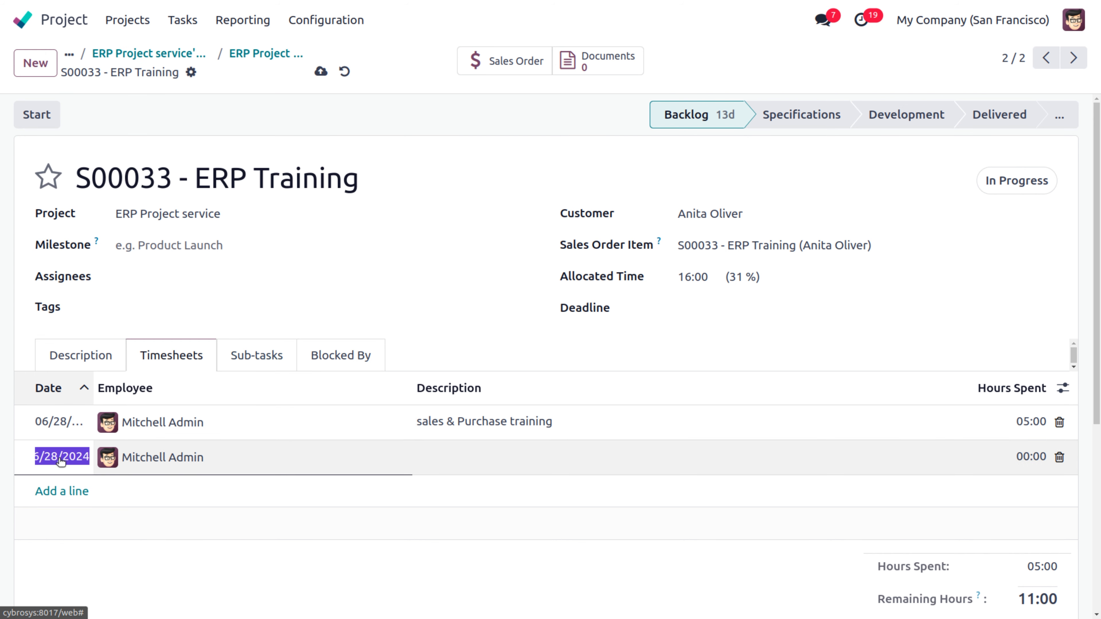
pyautogui.click(58, 421)
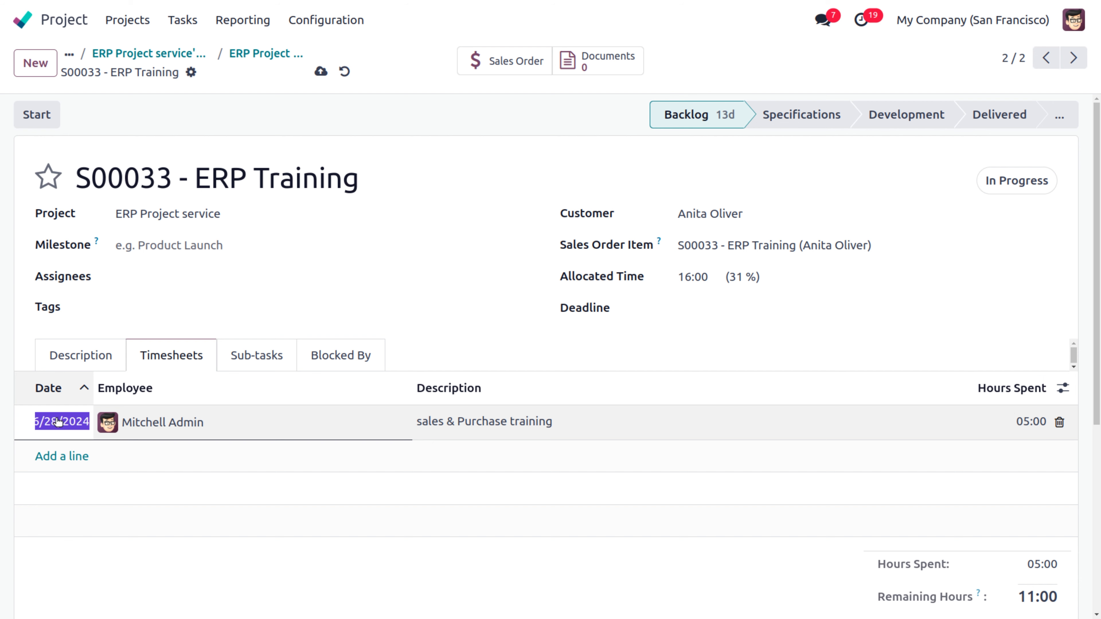
pyautogui.click(275, 327)
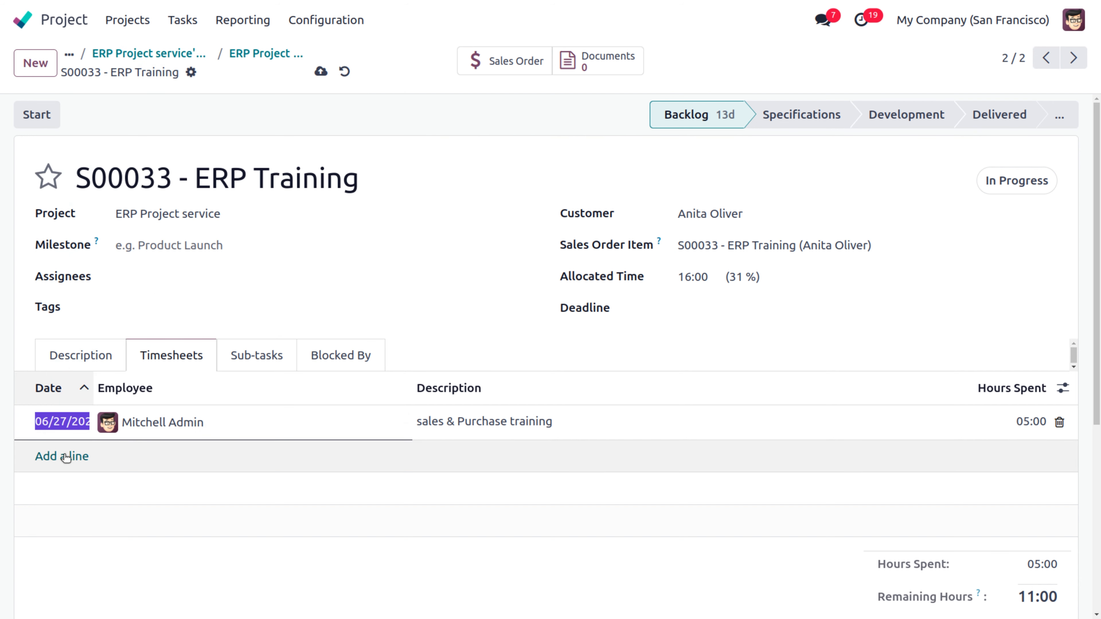
# Step: Add a second timesheet line of 3 hours for 'CRM training'
pyautogui.click(65, 456)
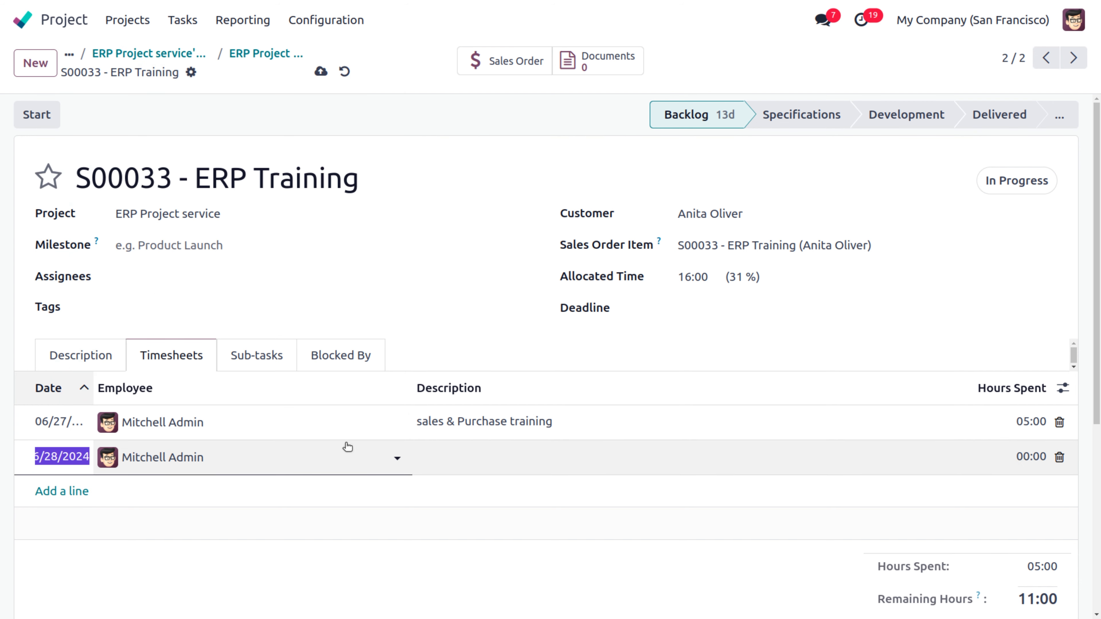
pyautogui.click(452, 457)
pyautogui.write('CRM')
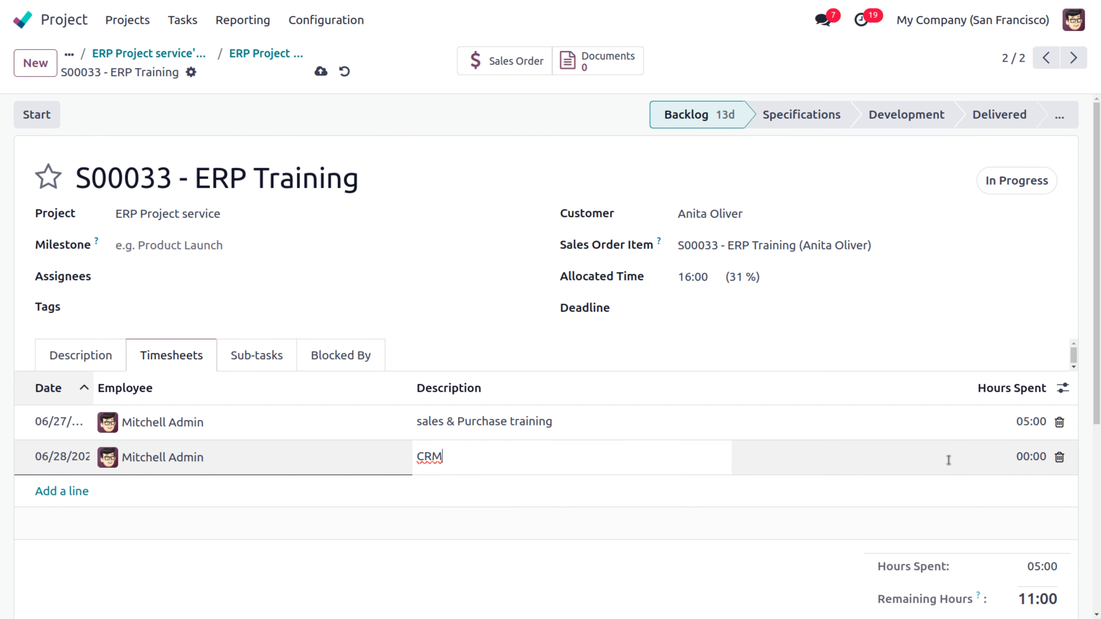
pyautogui.click(963, 462)
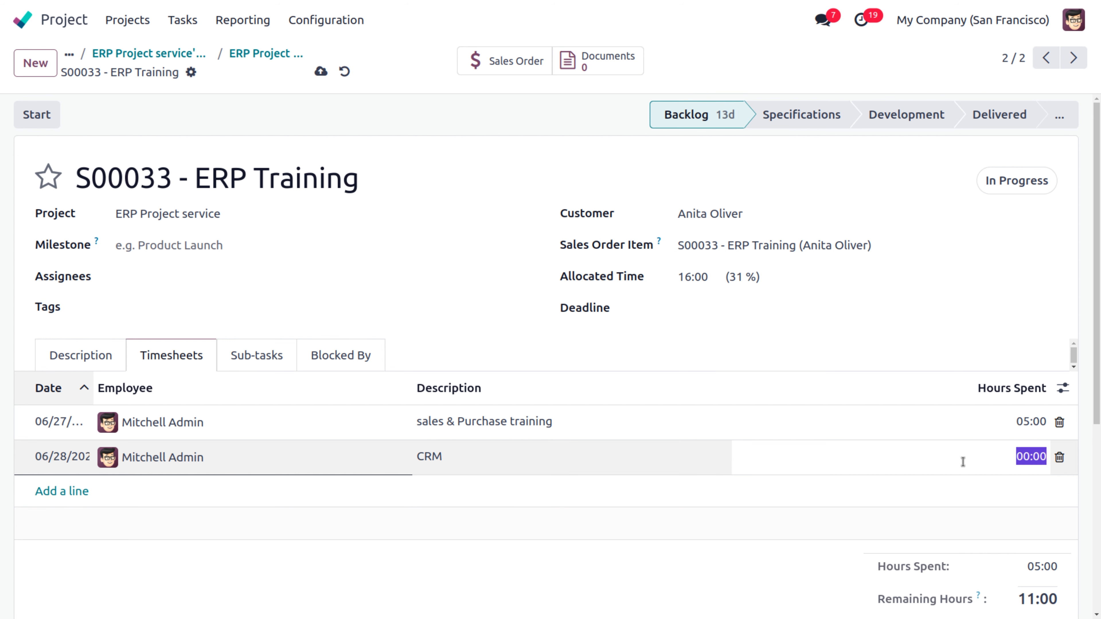
pyautogui.write('3')
pyautogui.click(502, 457)
pyautogui.write('trai')
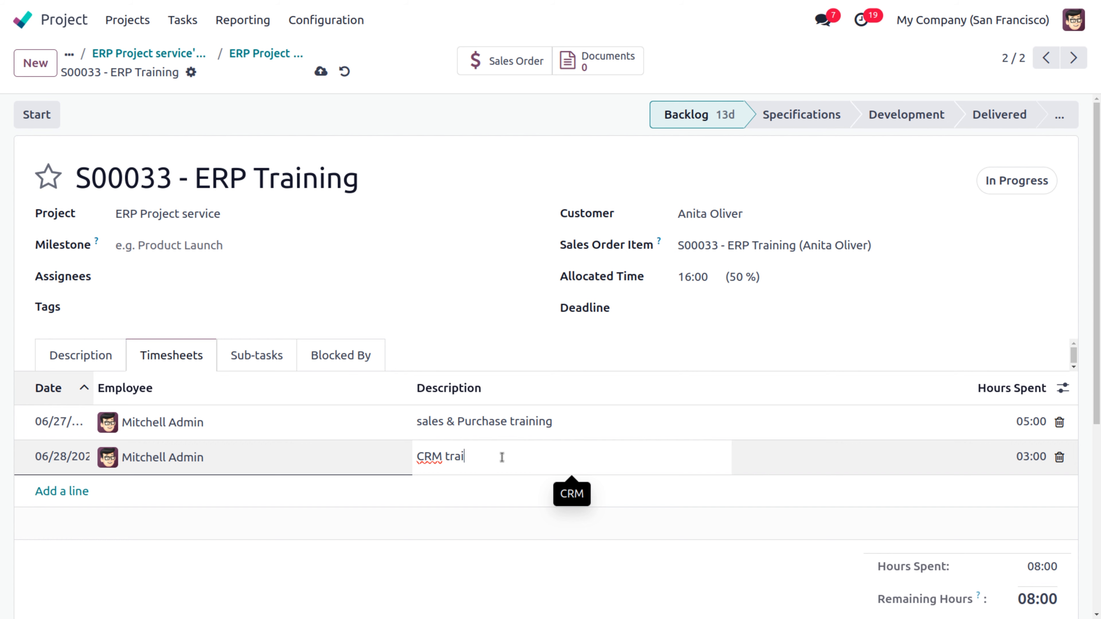
pyautogui.write('ning')
pyautogui.click(507, 564)
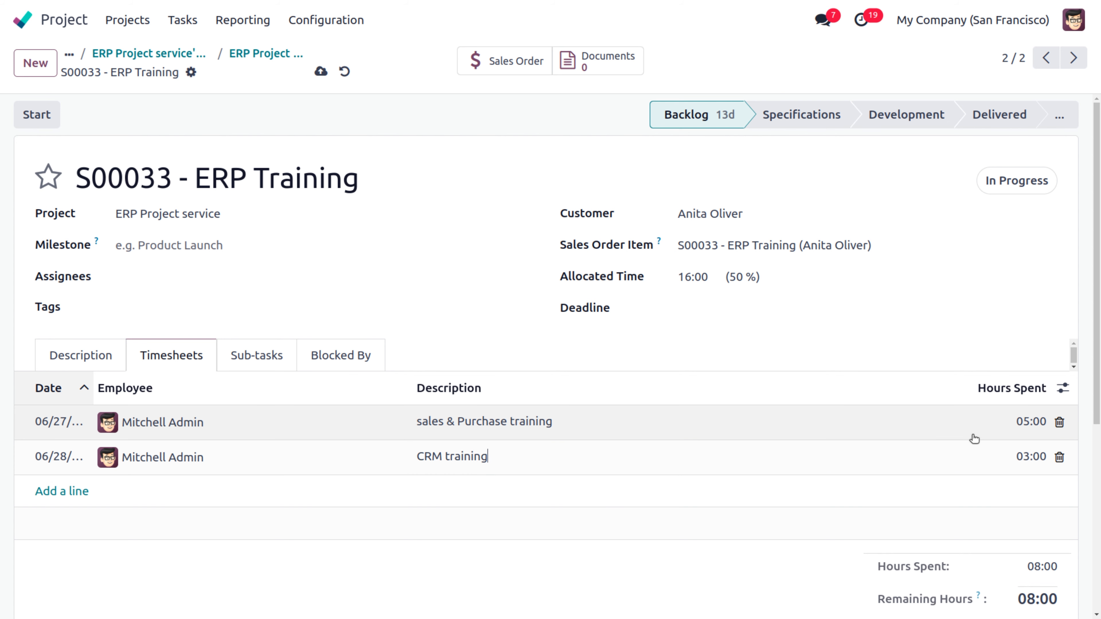
pyautogui.scroll(-5, 1098, 330)
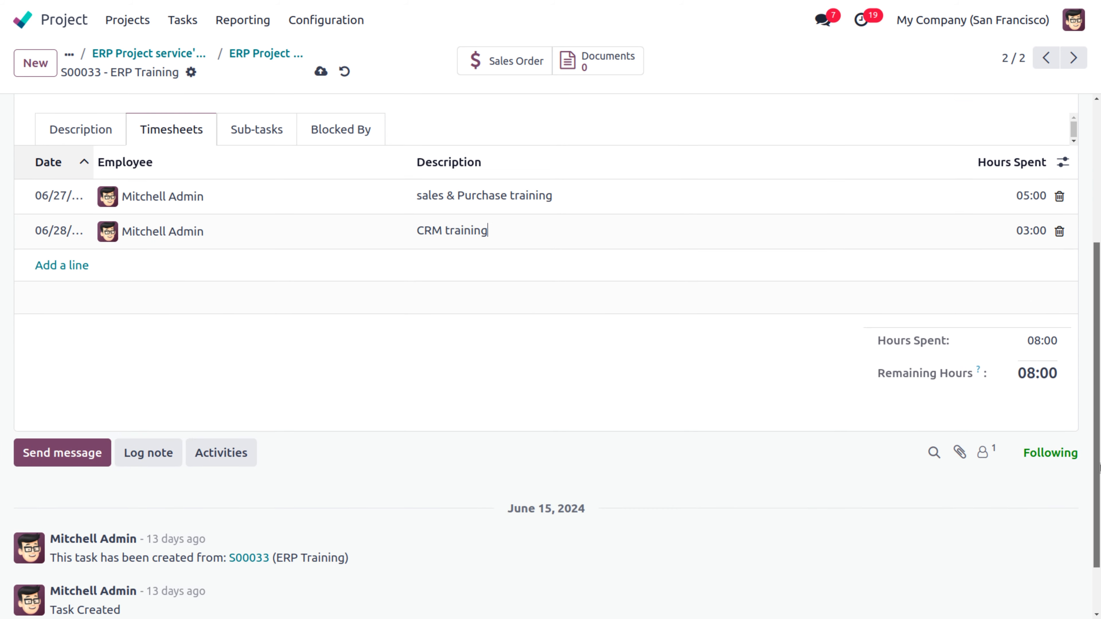
pyautogui.scroll(5, 1089, 318)
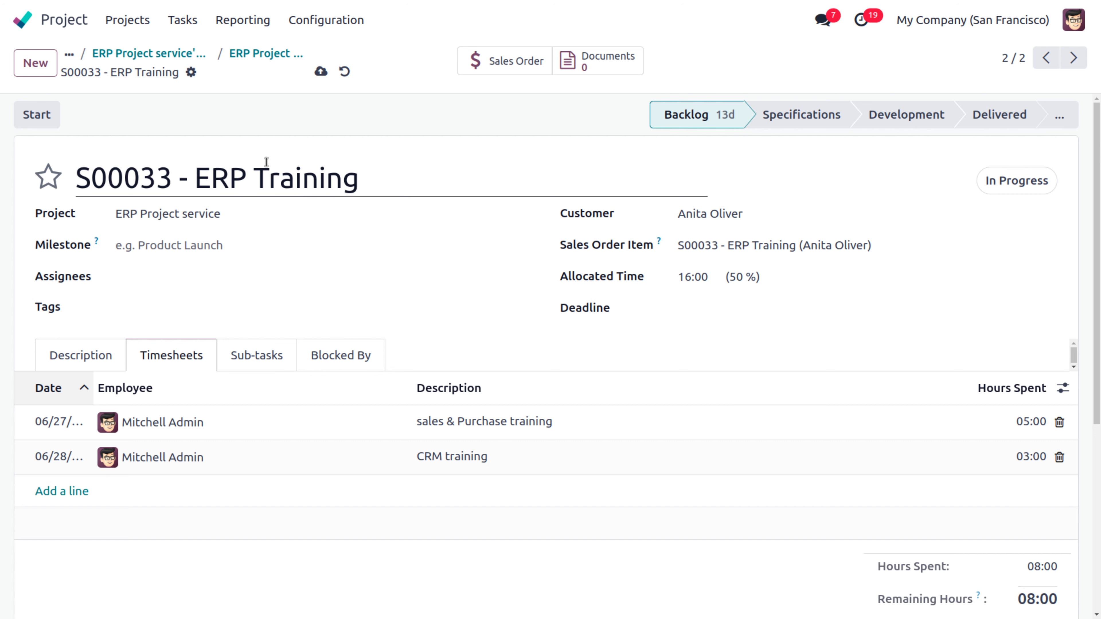
# Step: Save the S00033 task with its timesheets, move it to Delivered, and set its status to Done
pyautogui.click(321, 71)
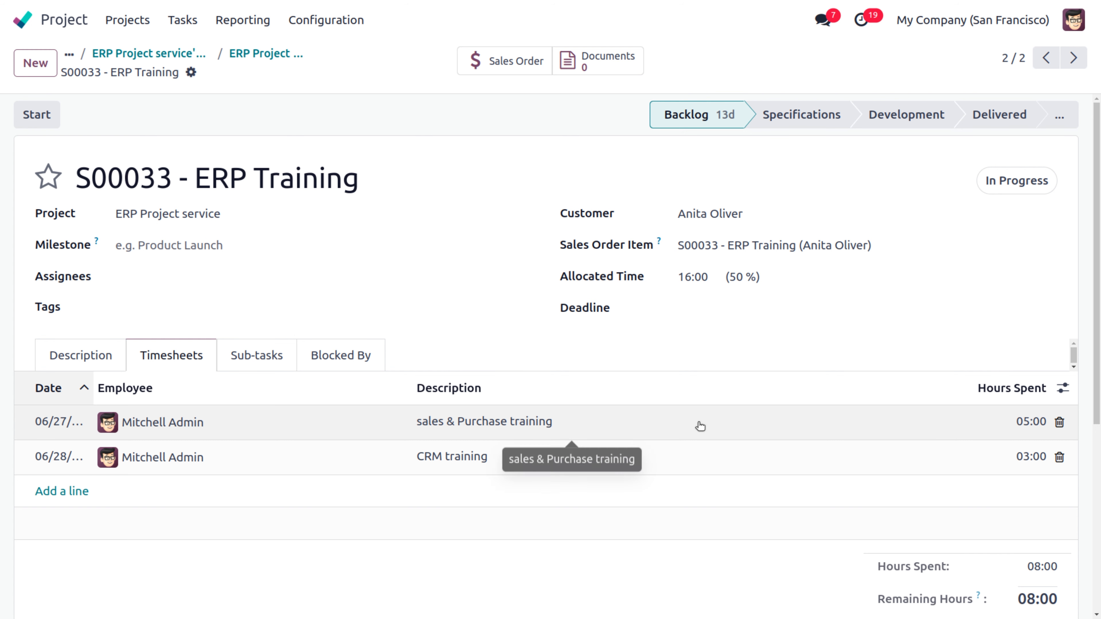
pyautogui.click(997, 117)
pyautogui.click(1011, 186)
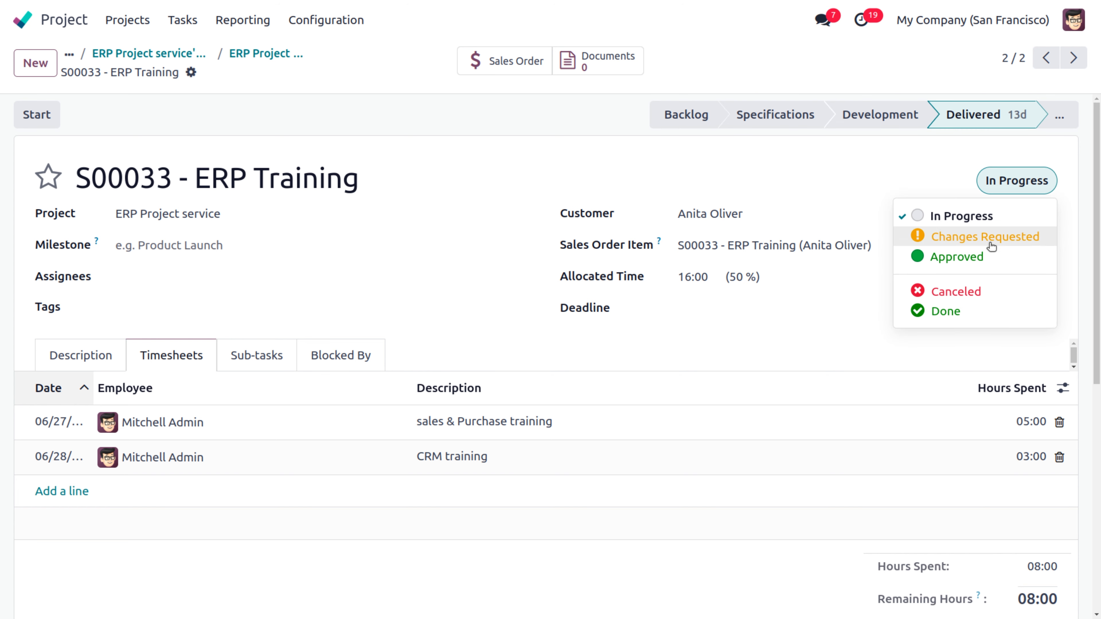
pyautogui.click(966, 313)
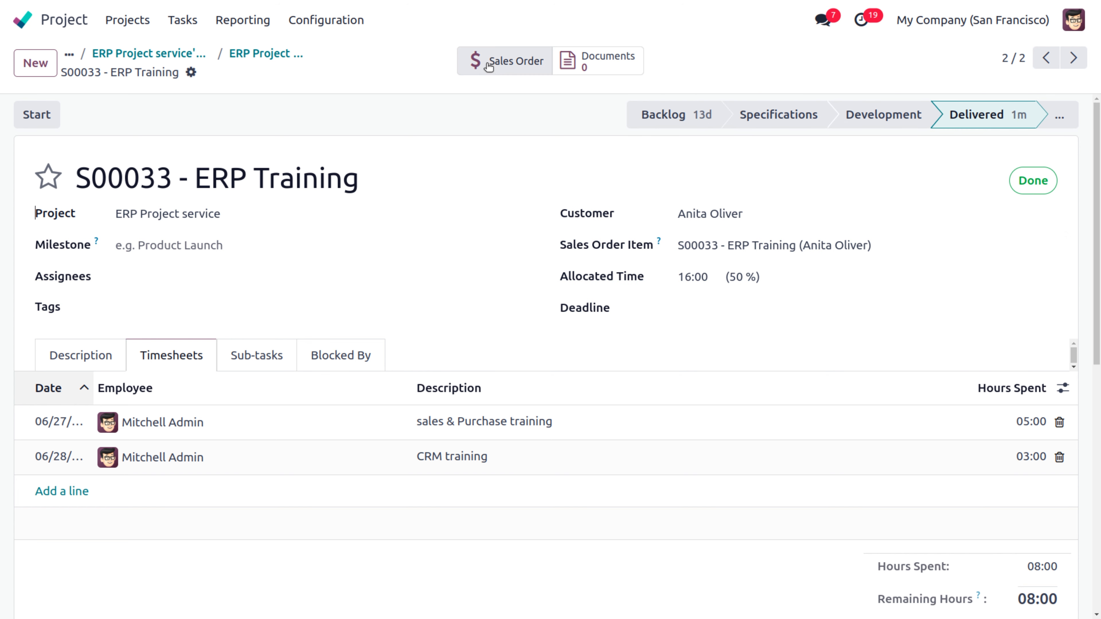
# Step: Invoice S00033's 8 training hours as INV/2024/00006, pay it, and return to the task board
pyautogui.click(498, 65)
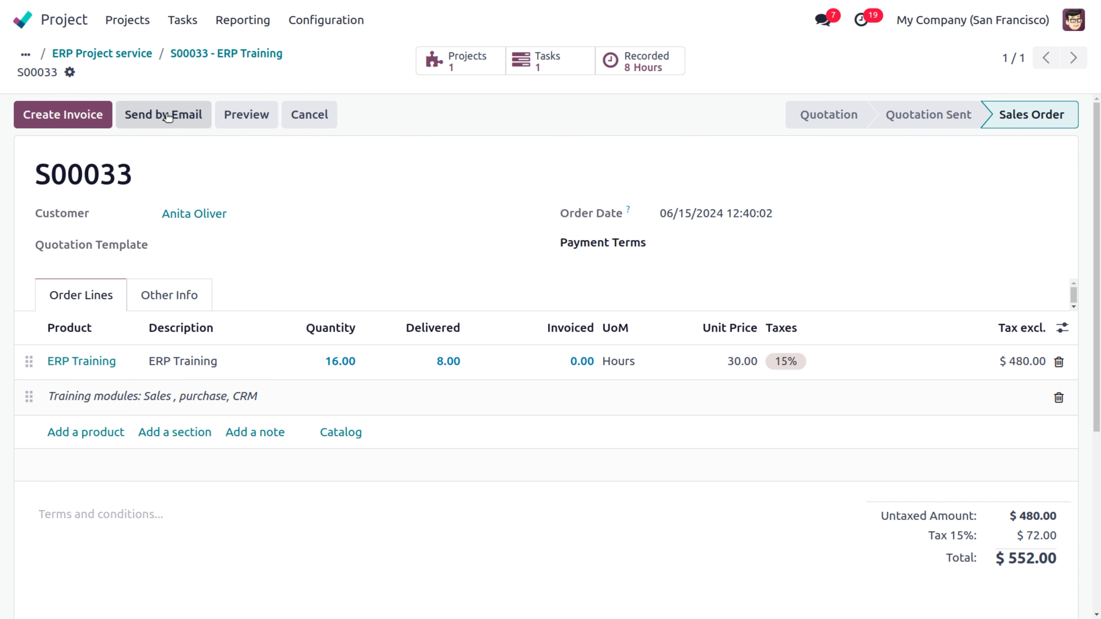
pyautogui.click(88, 118)
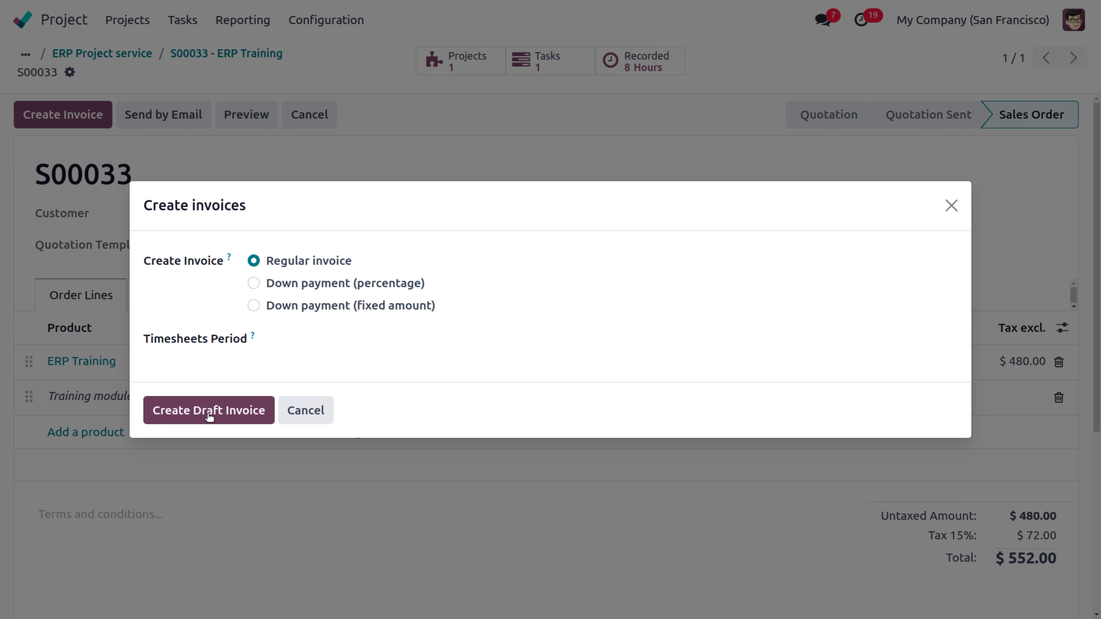
pyautogui.click(209, 412)
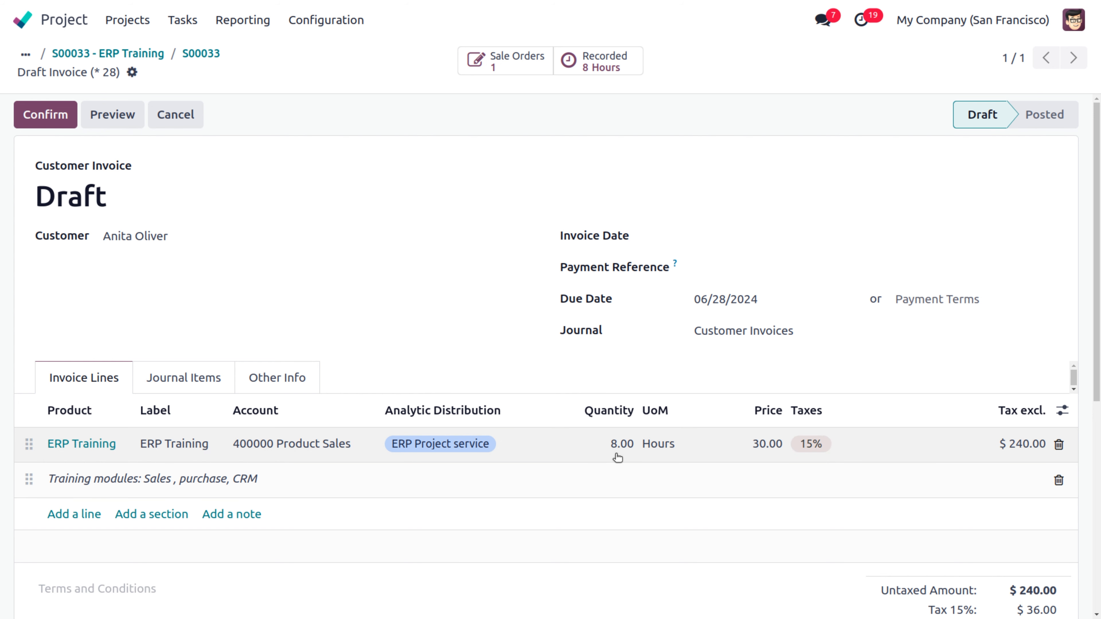
pyautogui.click(66, 123)
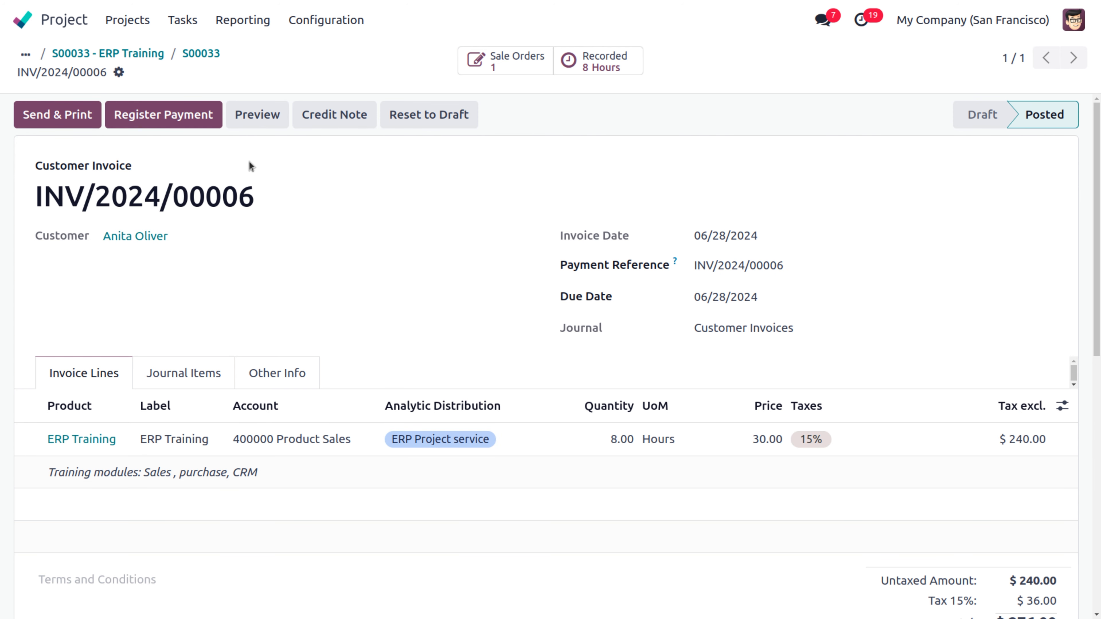
pyautogui.click(184, 123)
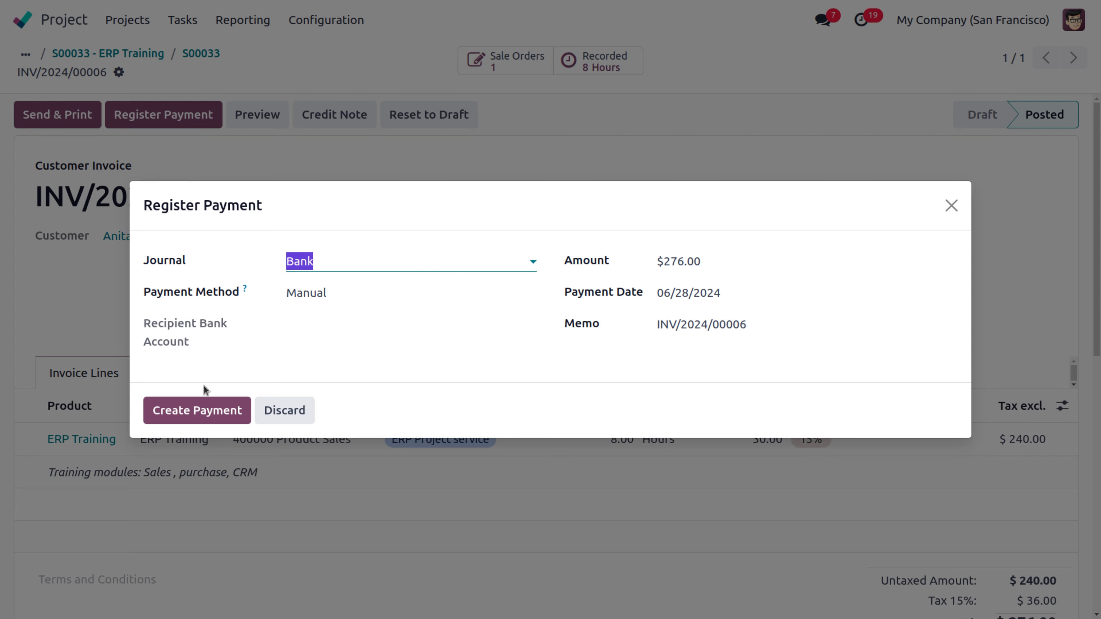
pyautogui.click(198, 414)
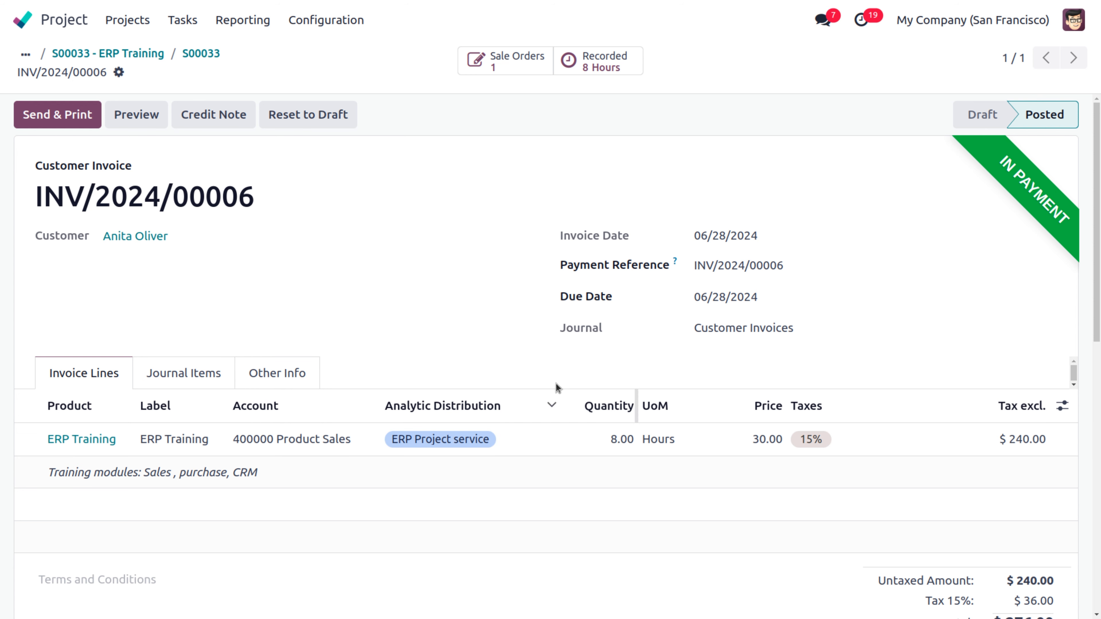
pyautogui.click(194, 53)
pyautogui.click(142, 58)
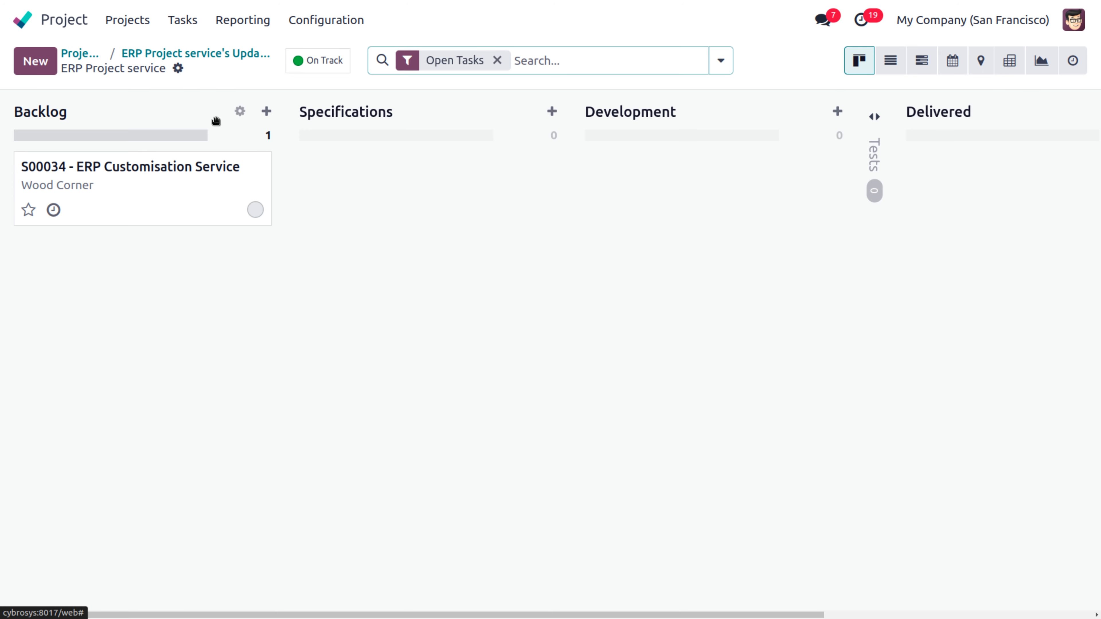
# Step: Open the S00034 - ERP Customisation Service task and its linked sales order S00034
pyautogui.click(152, 170)
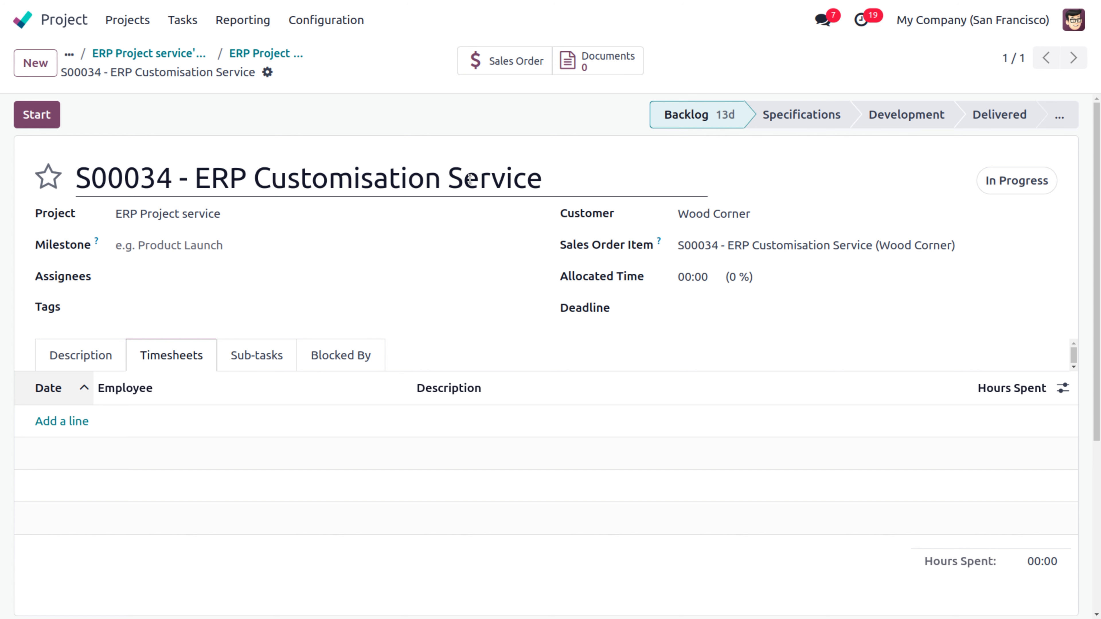
pyautogui.click(517, 65)
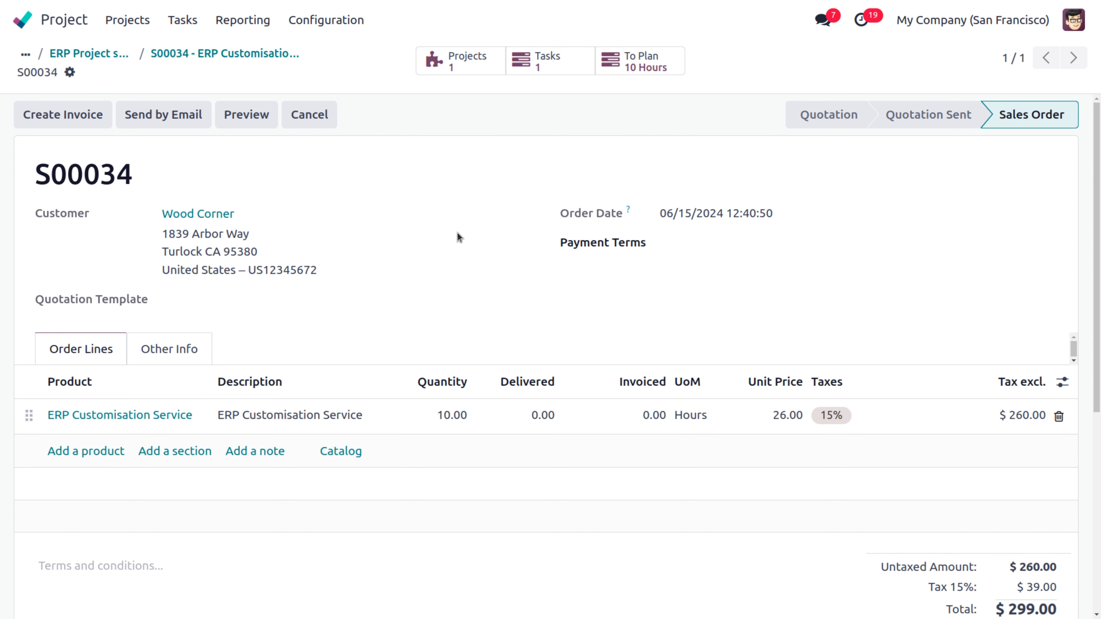
# Step: View S00034's hours to plan without the Role and Developer filters, then reopen its task
pyautogui.click(650, 66)
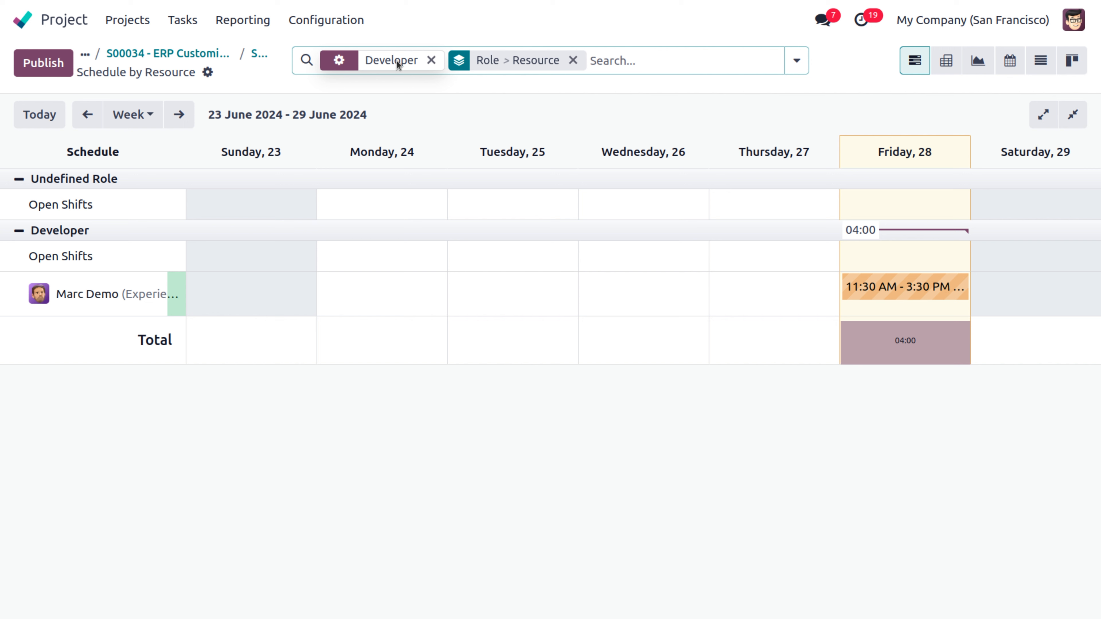
pyautogui.click(573, 61)
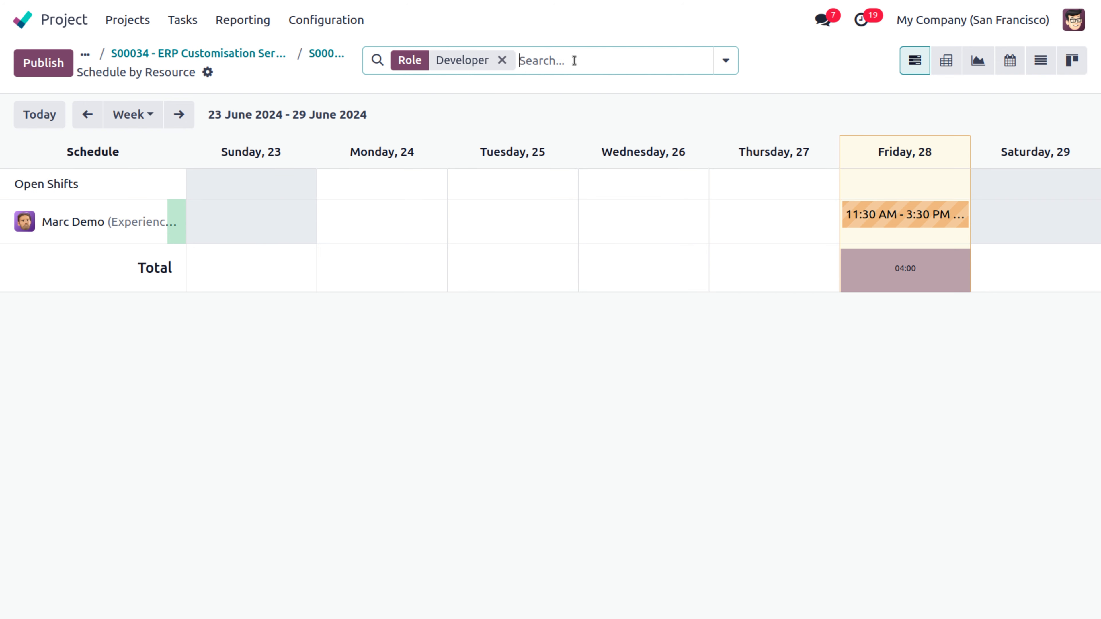
pyautogui.click(503, 60)
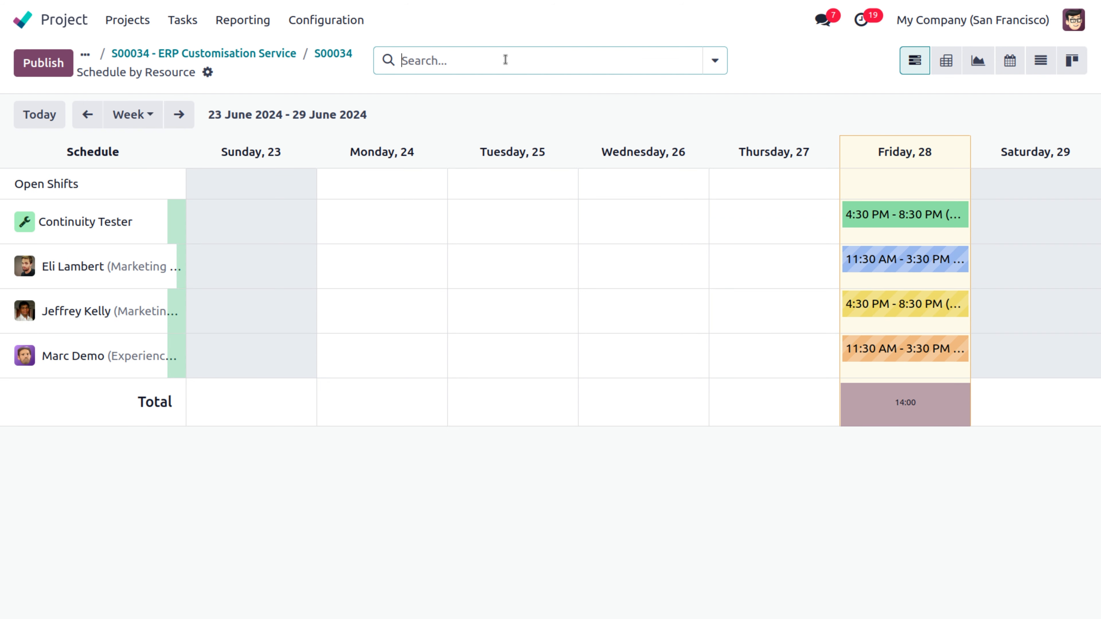
pyautogui.moveTo(180, 362)
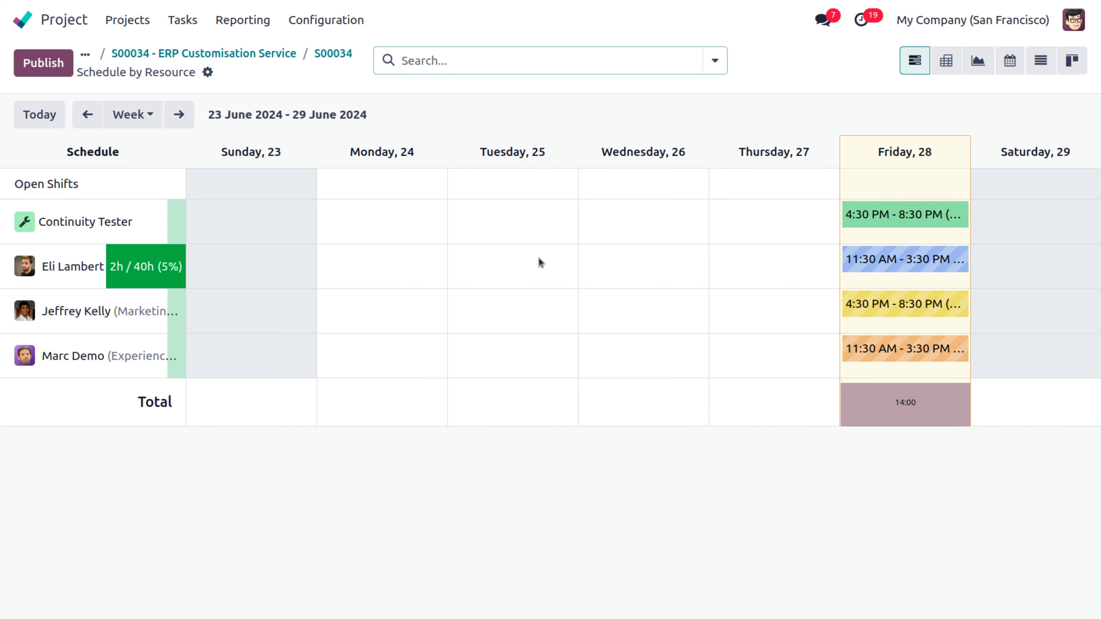
pyautogui.click(322, 54)
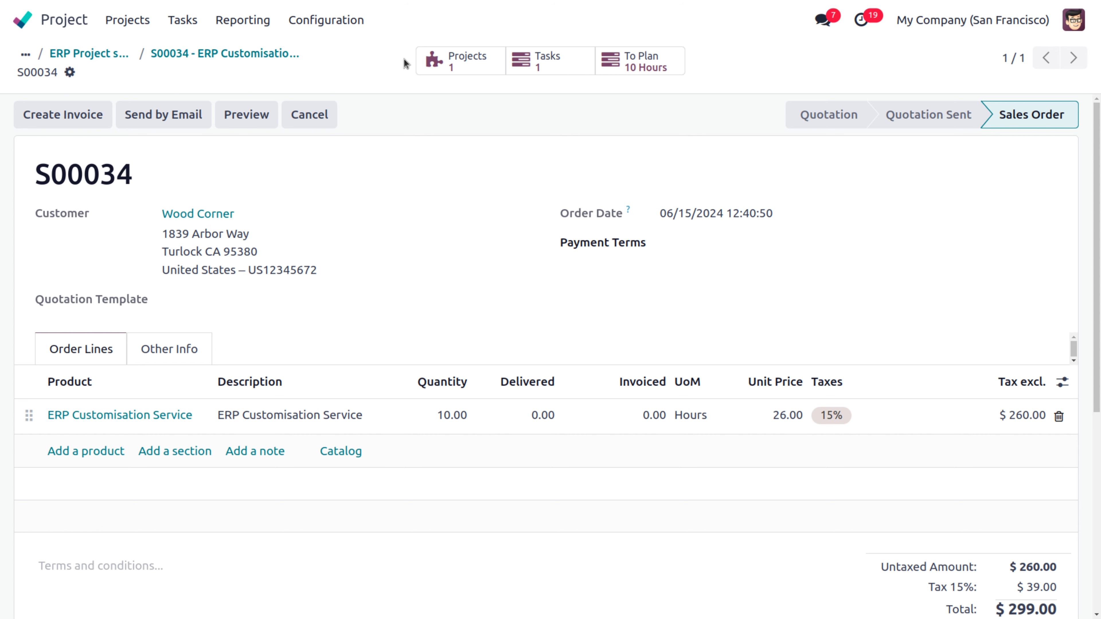
pyautogui.click(562, 57)
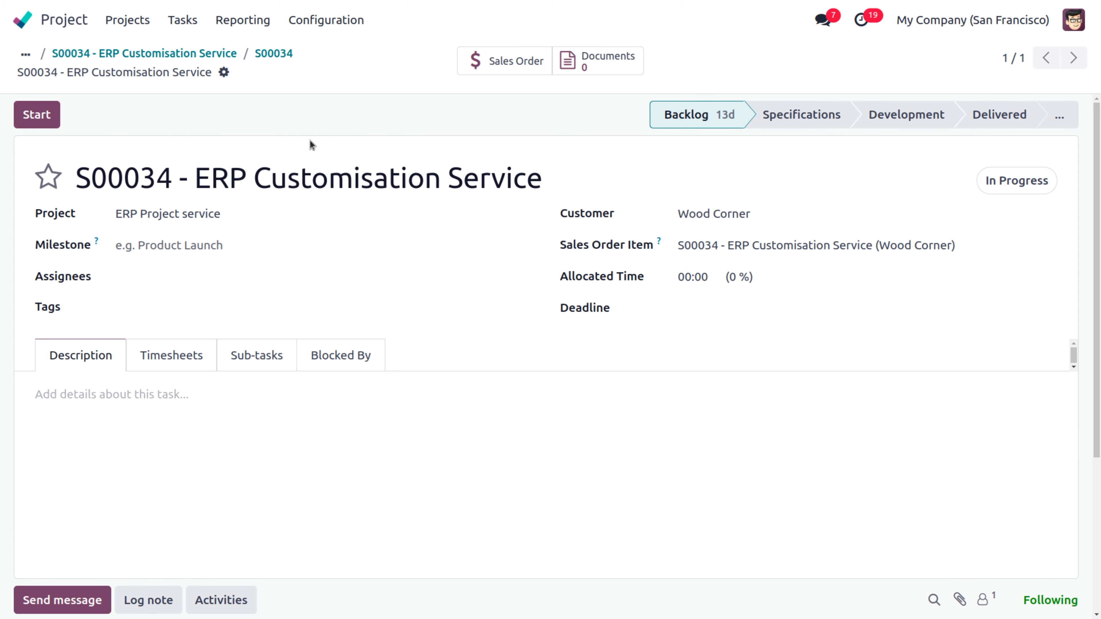
# Step: Show the S00034 task's Timesheets, which have no entries and 00:00 hours spent
pyautogui.click(224, 72)
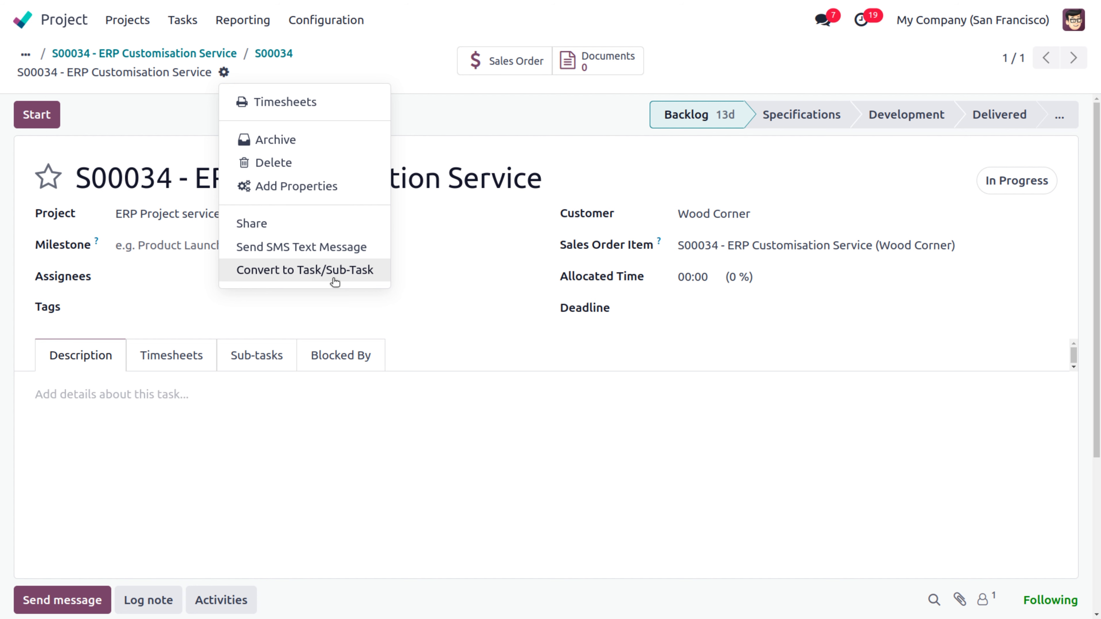
pyautogui.click(449, 355)
pyautogui.click(155, 355)
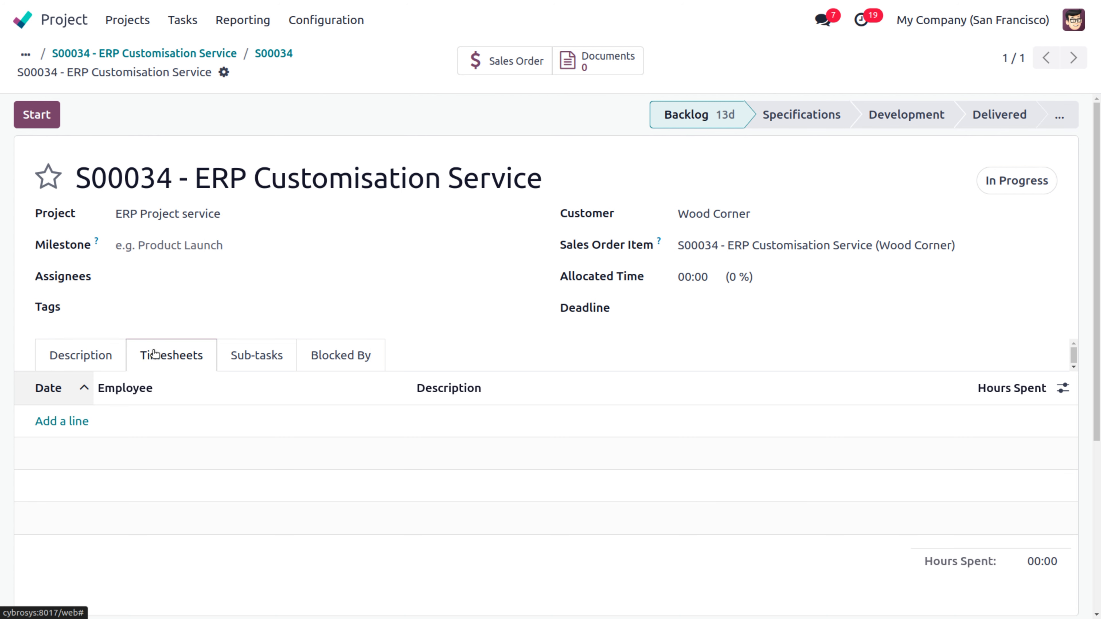
# Step: Add a timesheet line 'developing new app' with 8 hours spent
pyautogui.click(73, 420)
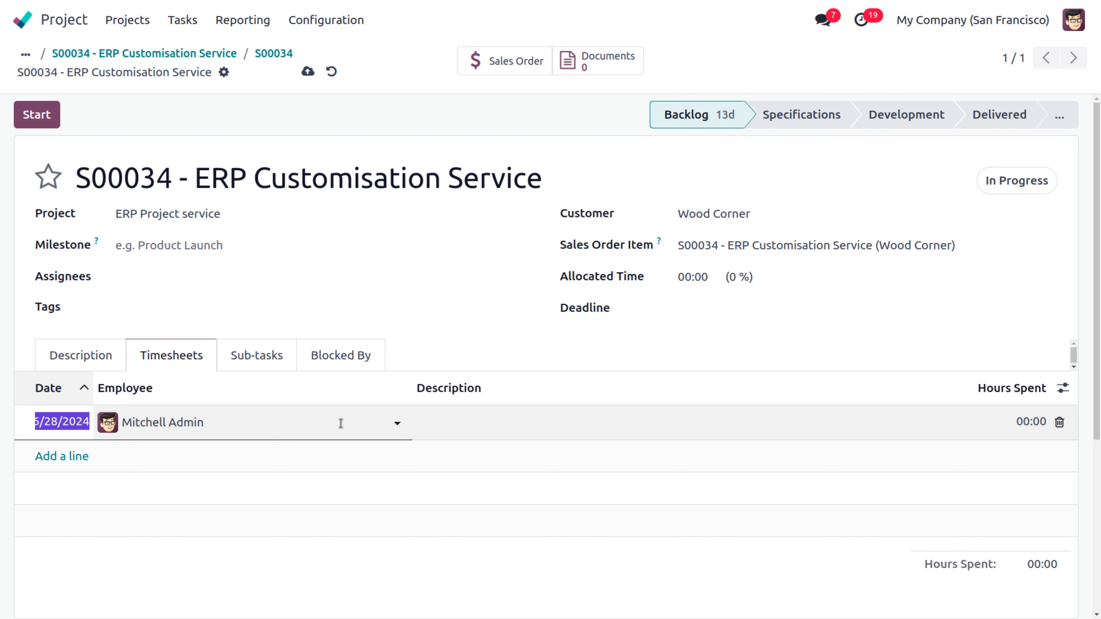
pyautogui.click(538, 417)
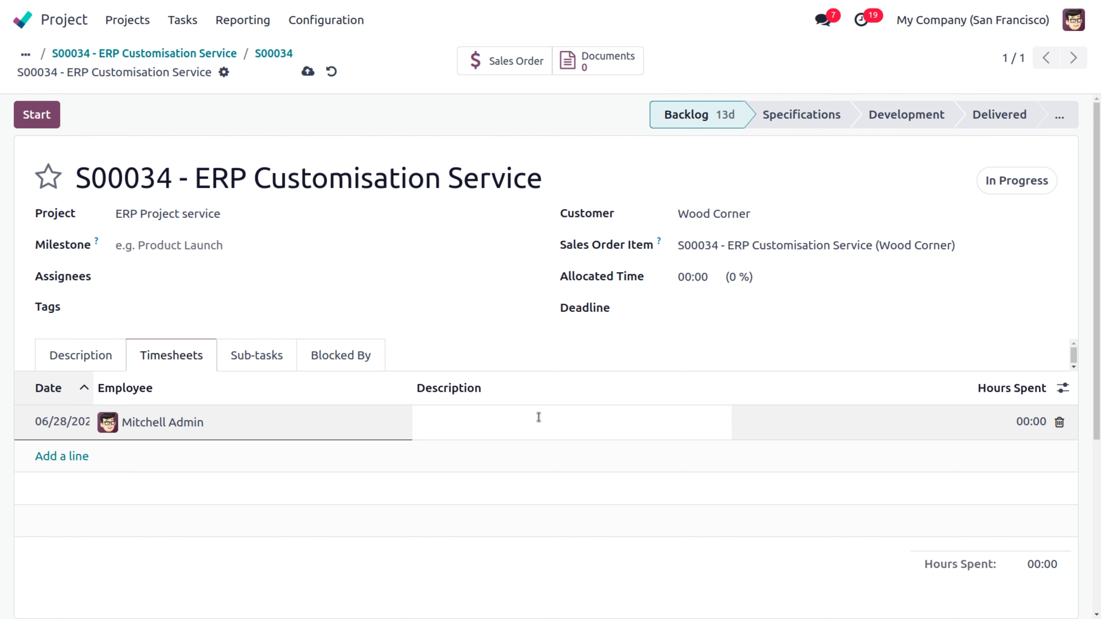
pyautogui.write('developing new app')
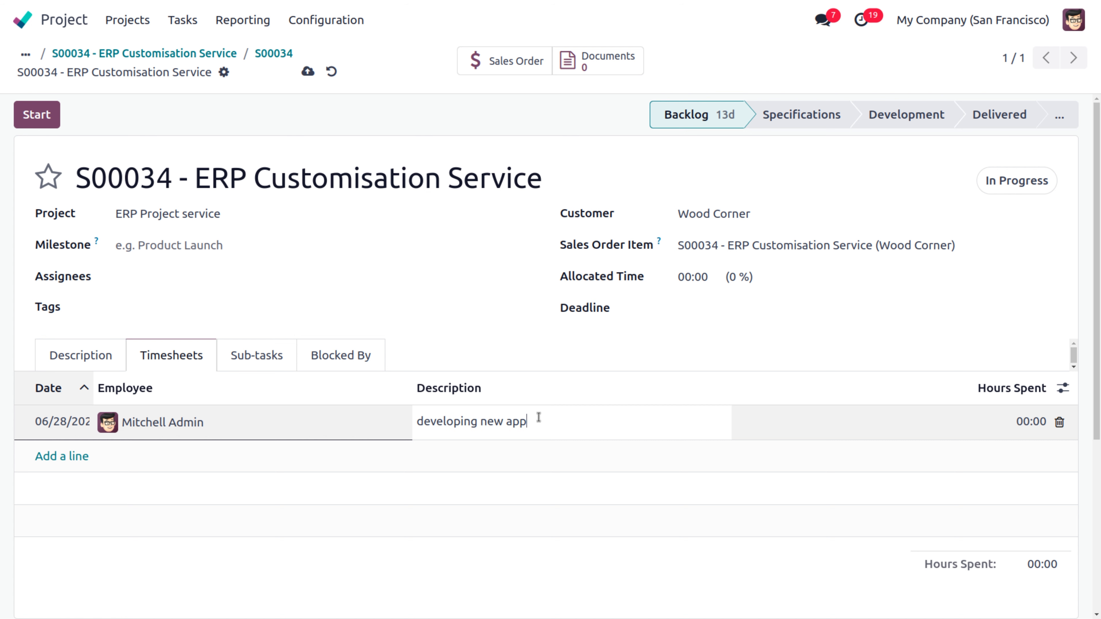
pyautogui.press('Tab')
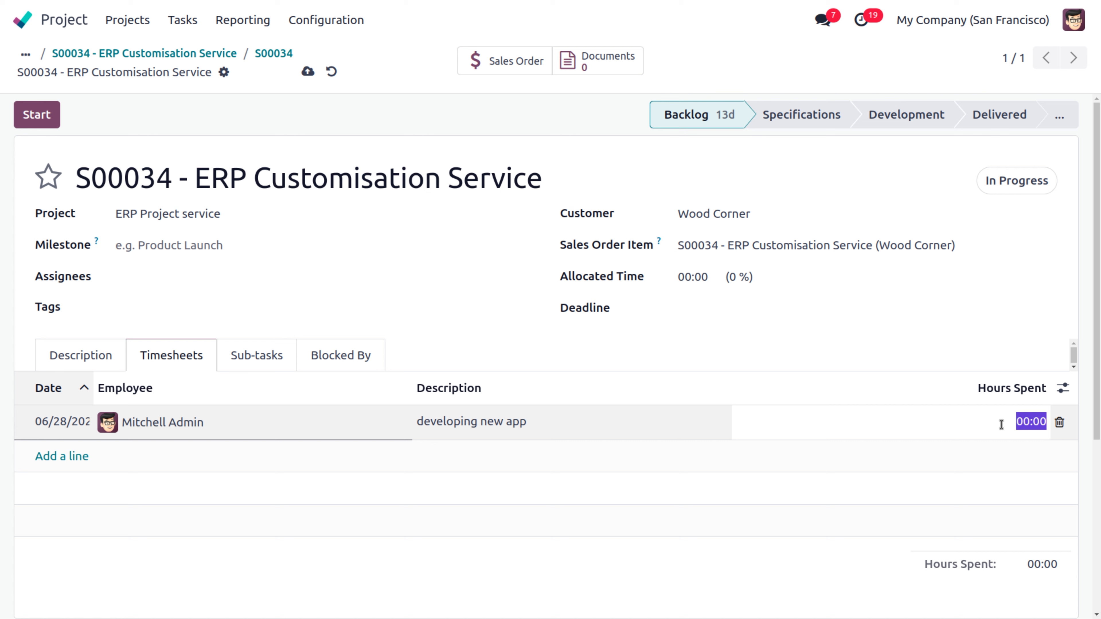
pyautogui.write('1')
pyautogui.press('BackSpace')
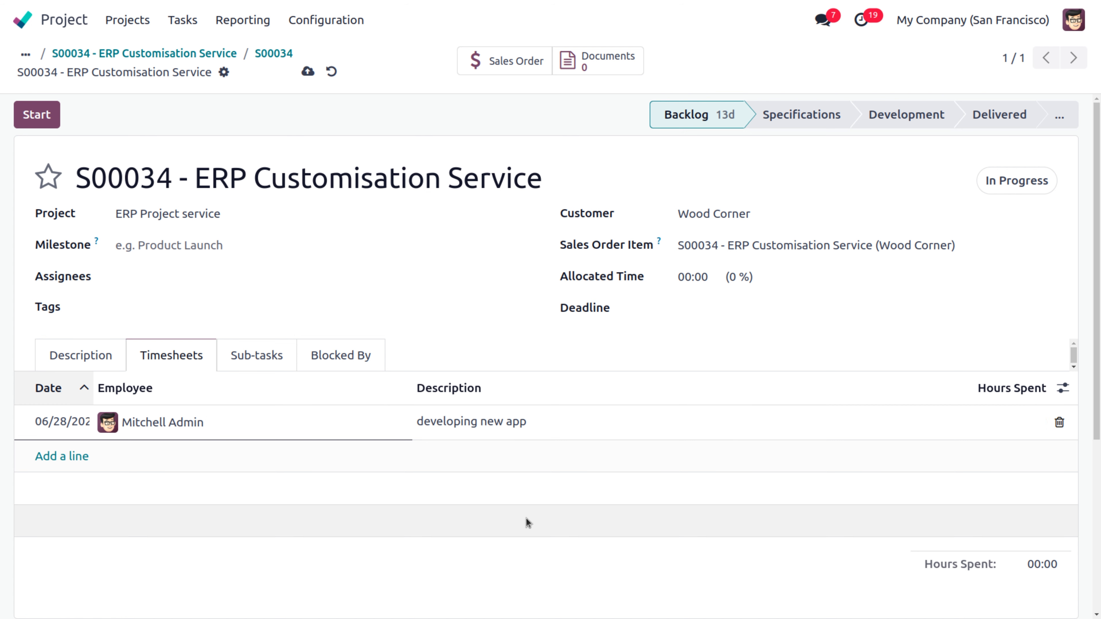
pyautogui.write('8')
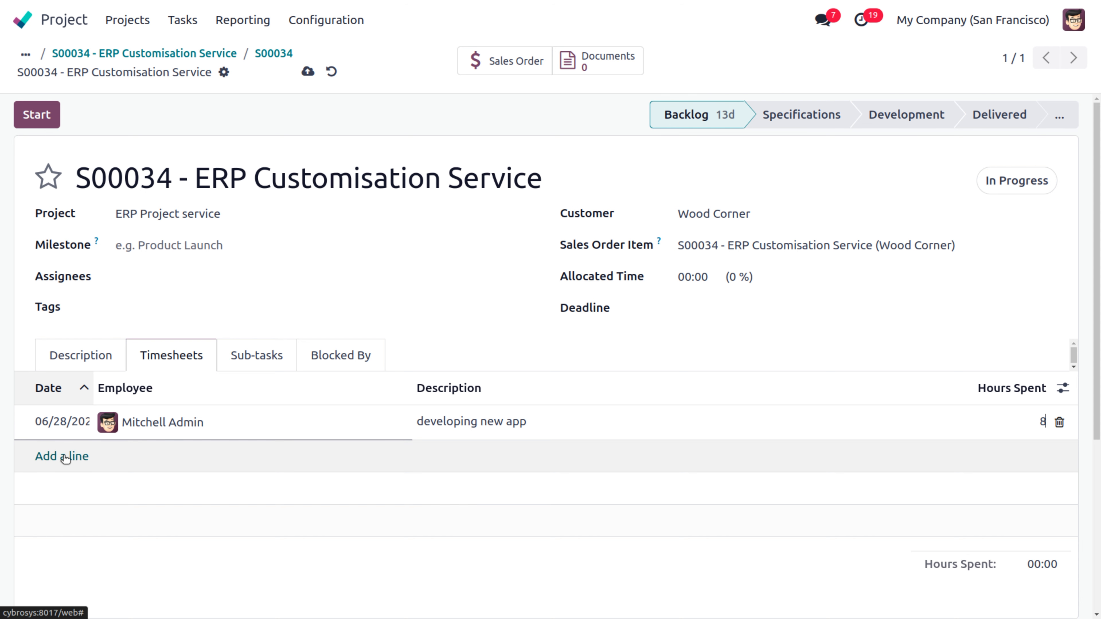
# Step: Add a second timesheet line 'customising existing tool' with 5 hours spent
pyautogui.click(65, 456)
pyautogui.click(462, 455)
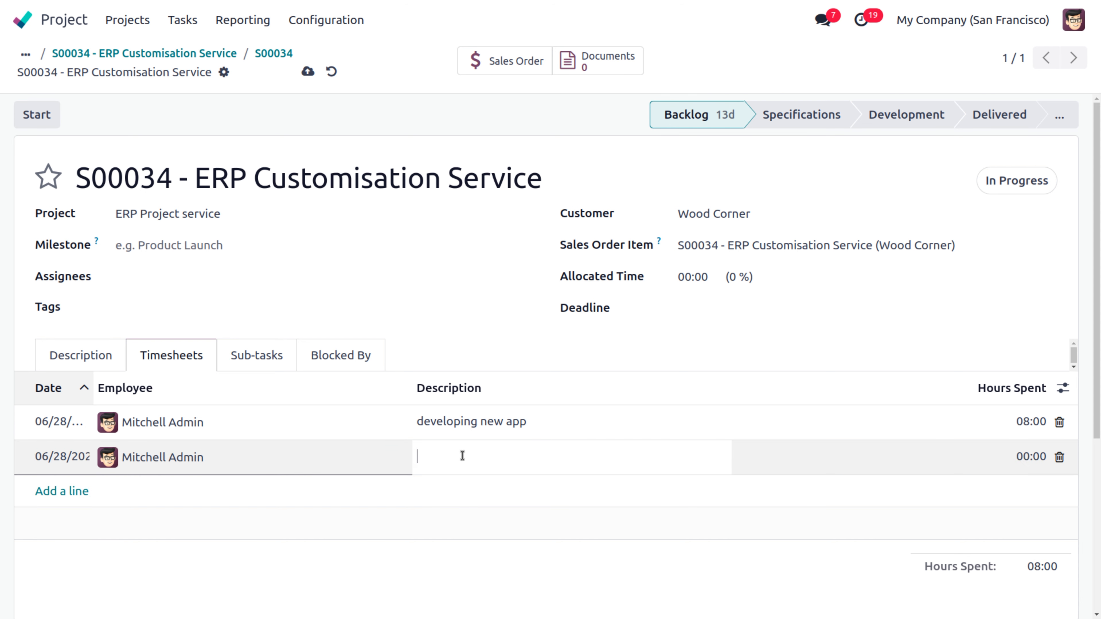
pyautogui.write('customising existing tool')
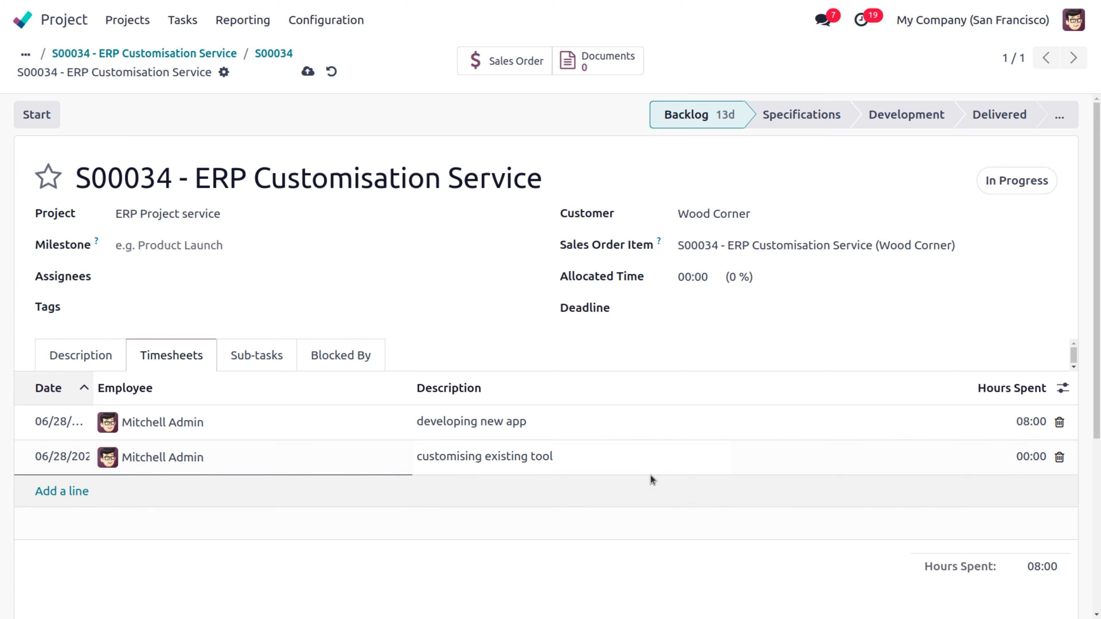
pyautogui.click(994, 457)
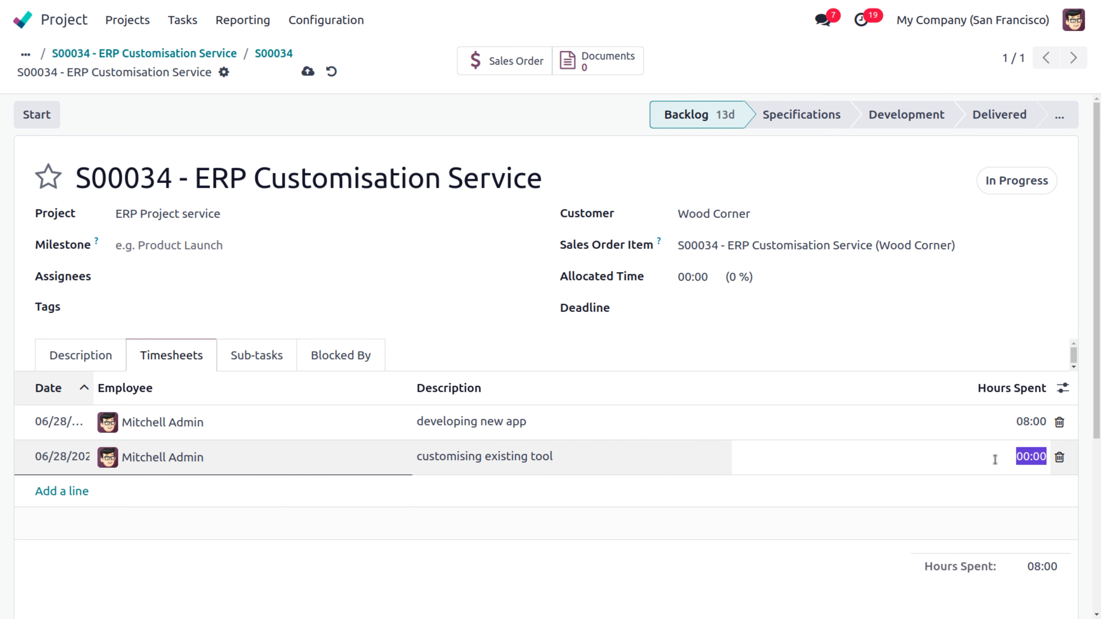
pyautogui.write('5')
pyautogui.click(866, 605)
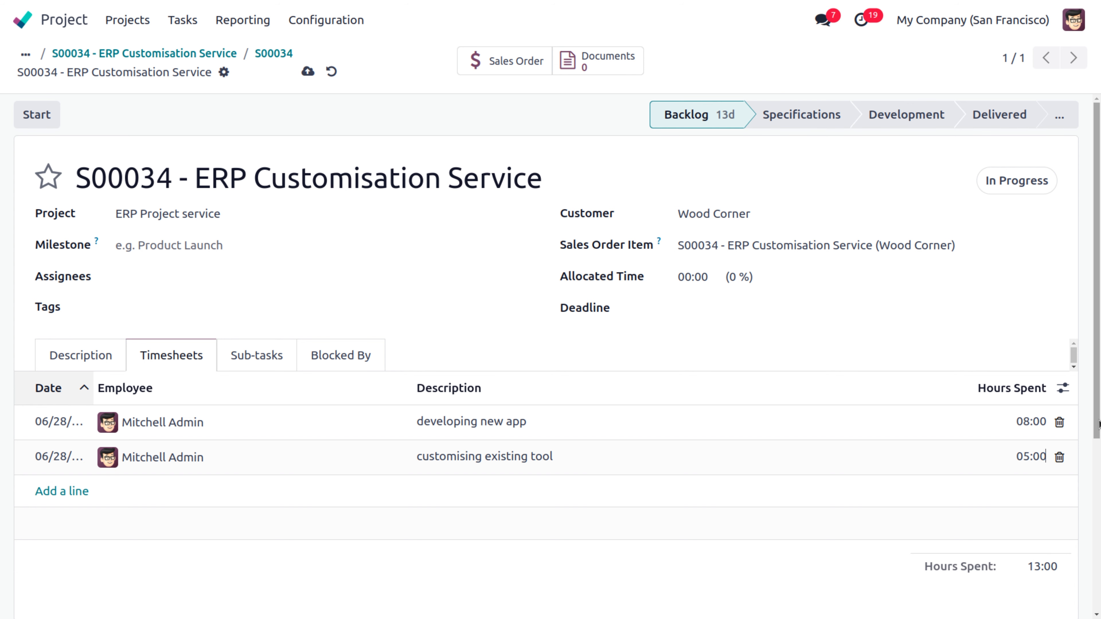
pyautogui.moveTo(1097, 356)
pyautogui.mouseDown()
pyautogui.moveTo(1097, 390)
pyautogui.moveTo(1098, 356)
pyautogui.mouseUp()
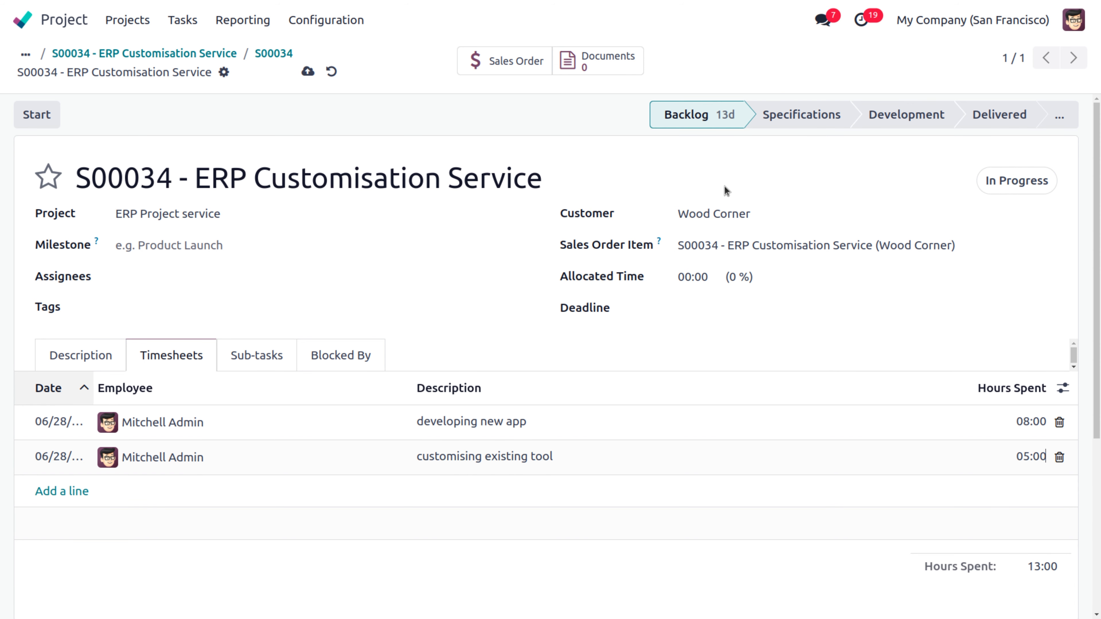
# Step: Move the task to Delivered, mark it Done, and open its linked sales order S00034
pyautogui.click(993, 113)
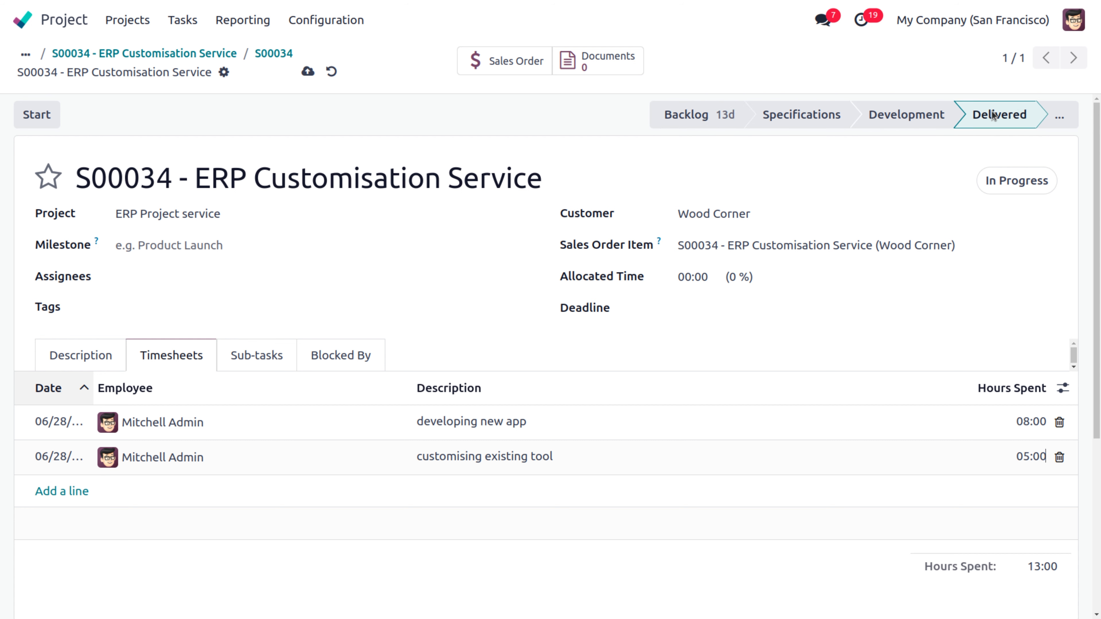
pyautogui.click(1012, 182)
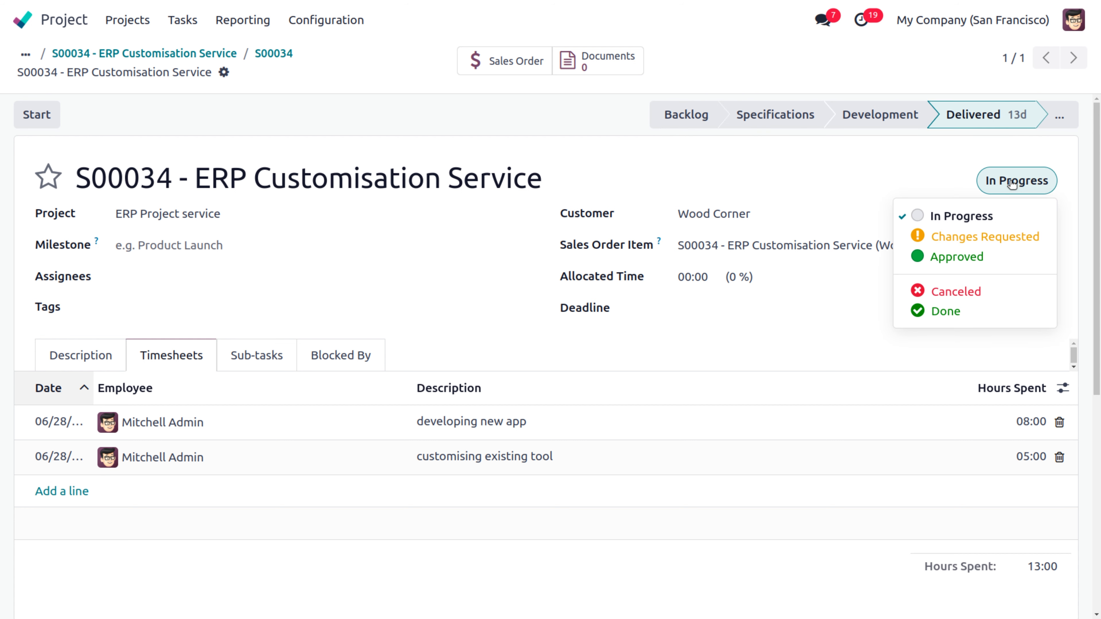
pyautogui.click(983, 311)
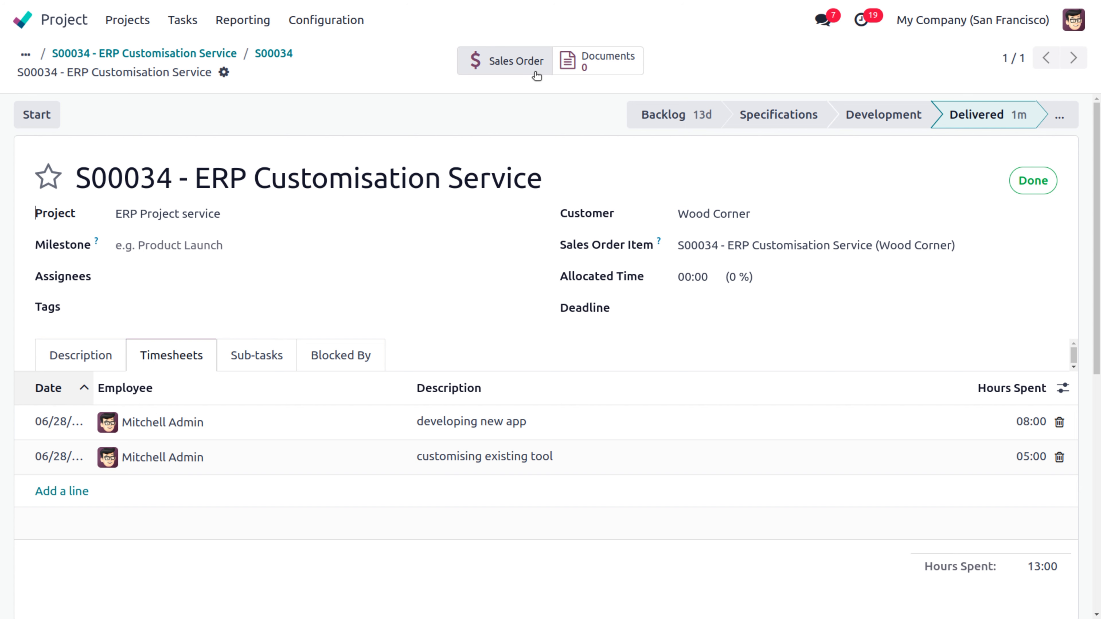
pyautogui.click(512, 61)
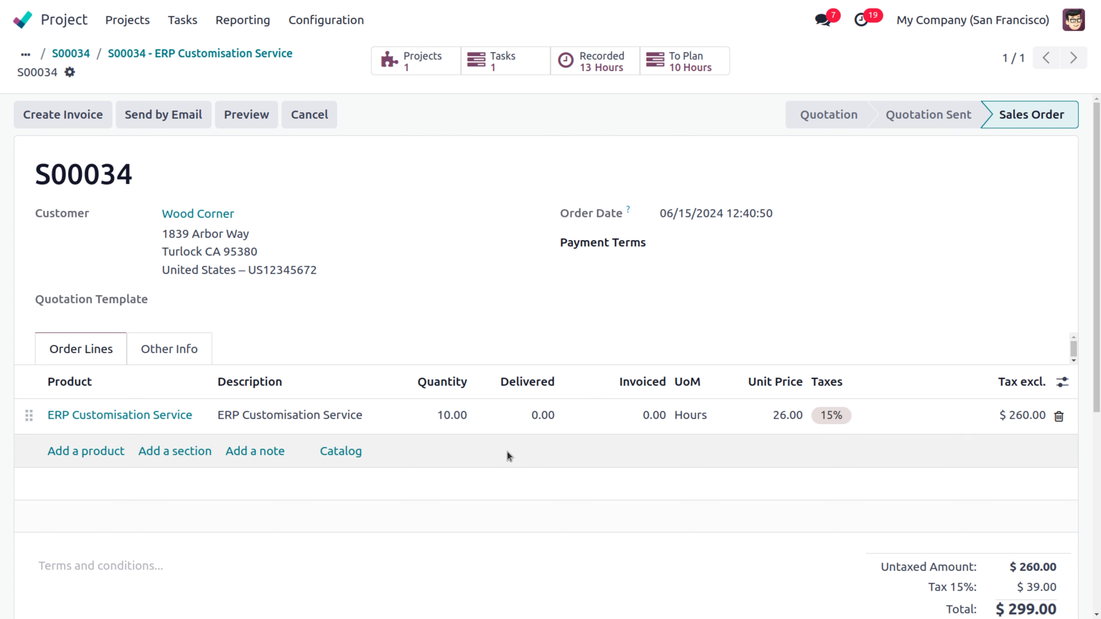
# Step: Set the order line's delivered quantity to 10 hours
pyautogui.click(545, 417)
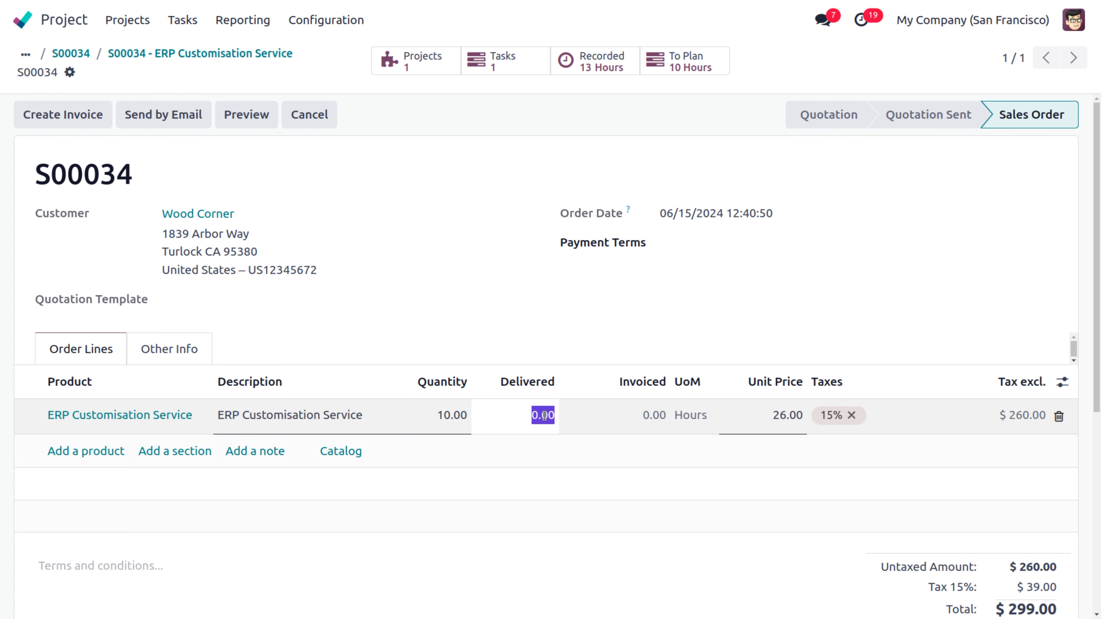
pyautogui.write('10')
pyautogui.click(500, 320)
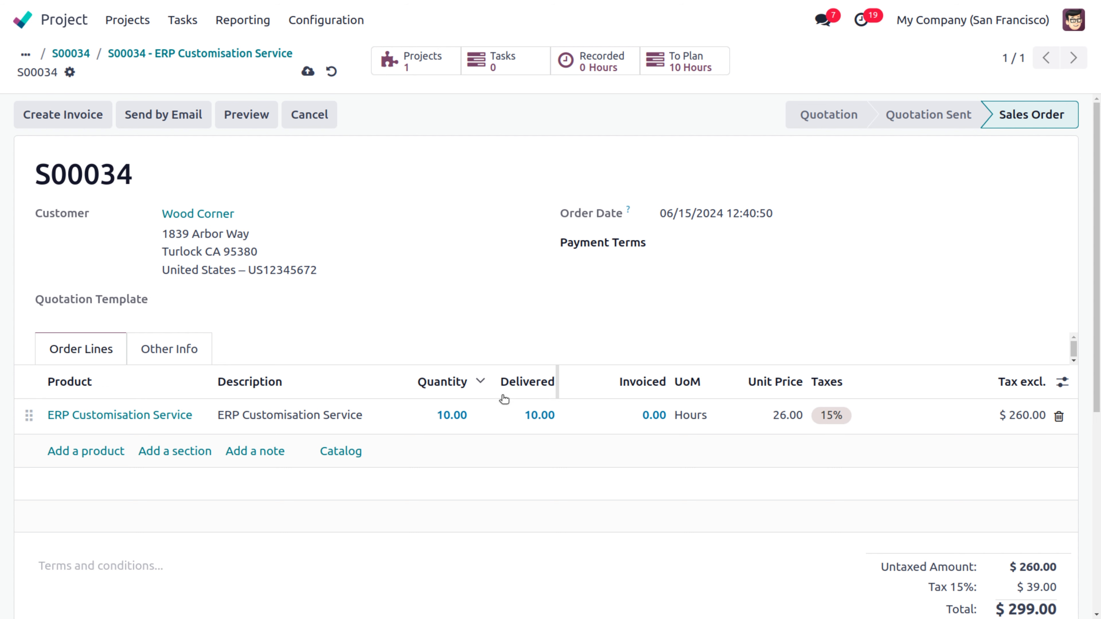
pyautogui.click(621, 430)
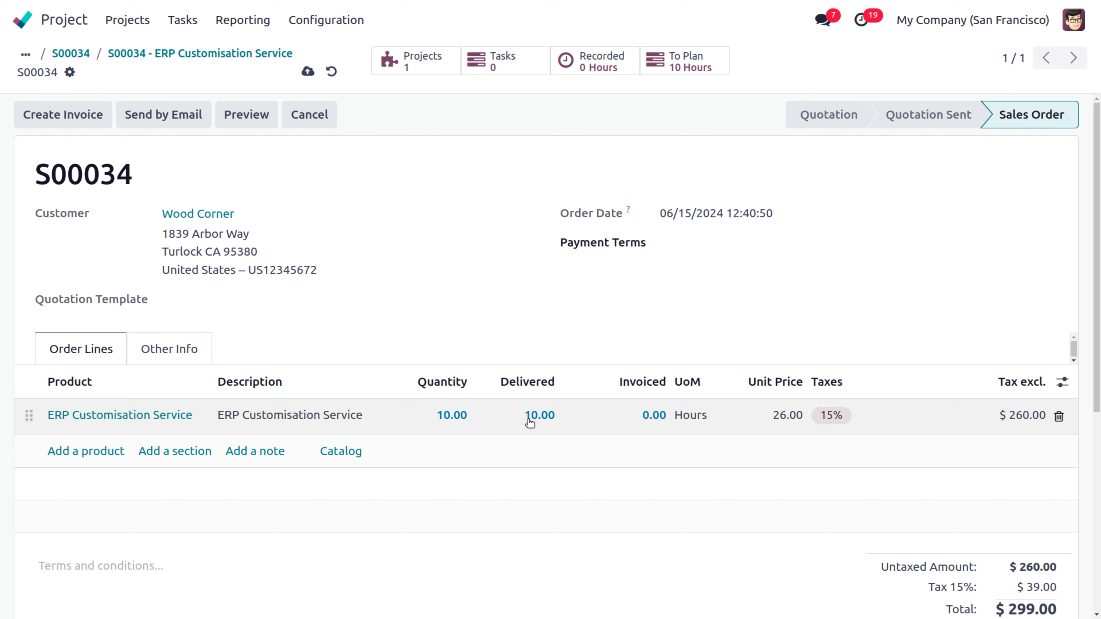
# Step: Save the order, cancel invoice creation, and open the linked ERP Project service project
pyautogui.click(92, 121)
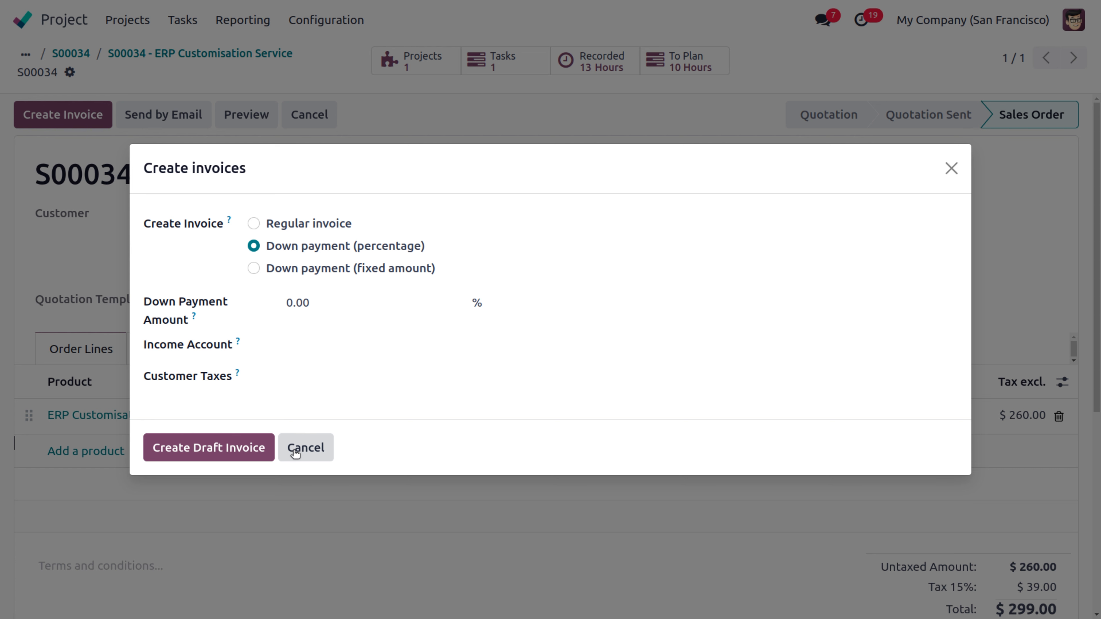
pyautogui.click(304, 448)
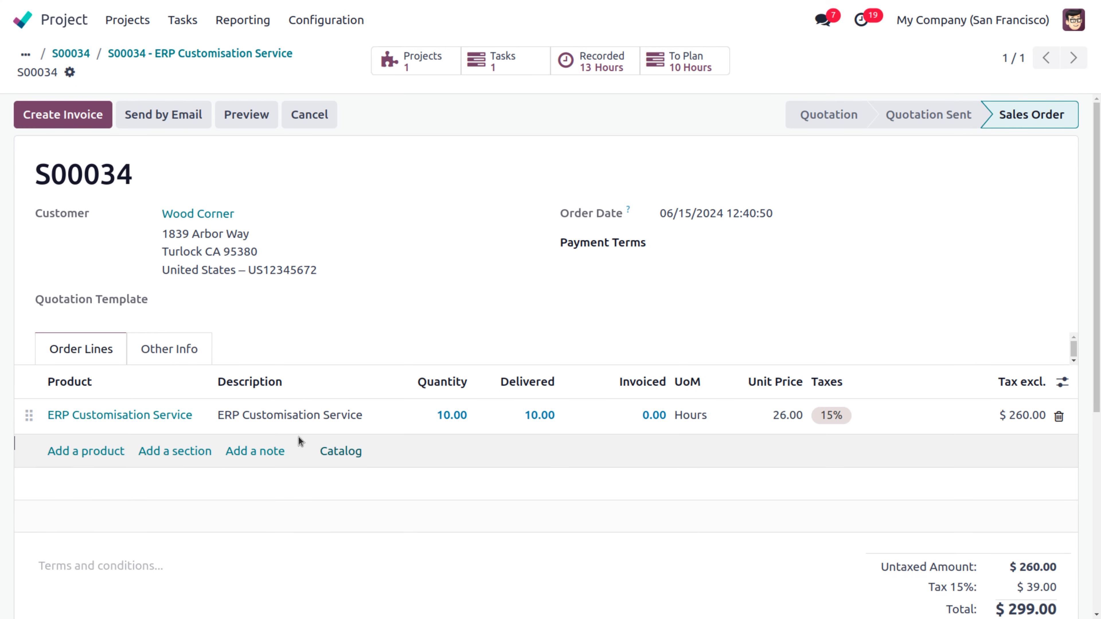
pyautogui.click(418, 66)
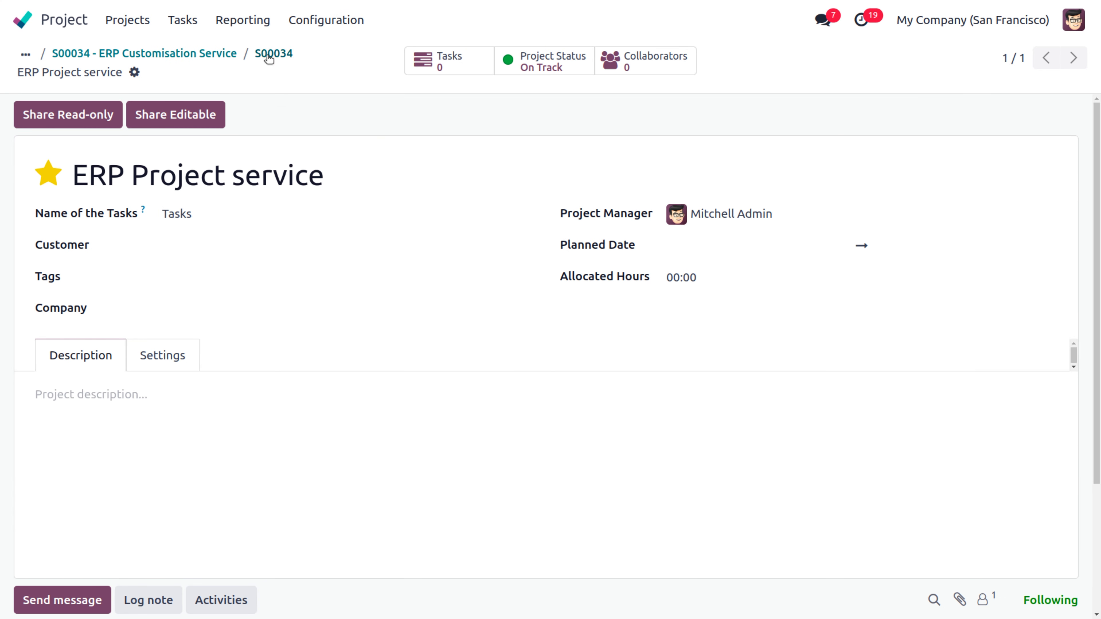
# Step: Review the project's revenue 3,000, costs -4,100 and -1,100 (-27%) margin, then search apps for 'sale'
pyautogui.click(558, 65)
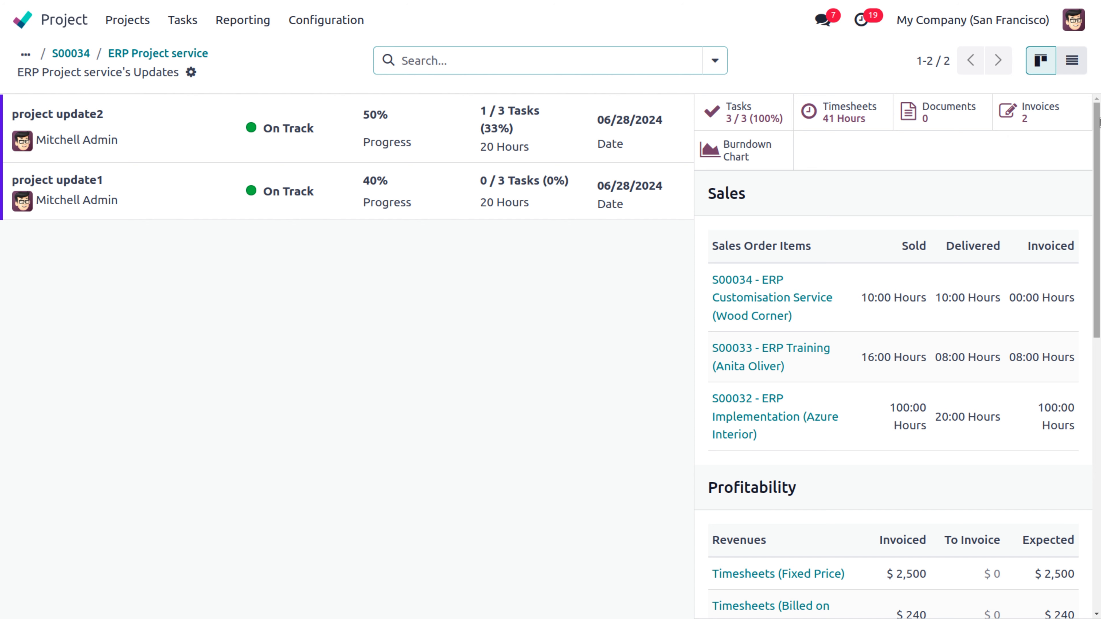
pyautogui.moveTo(1099, 122); pyautogui.dragTo(1098, 166)
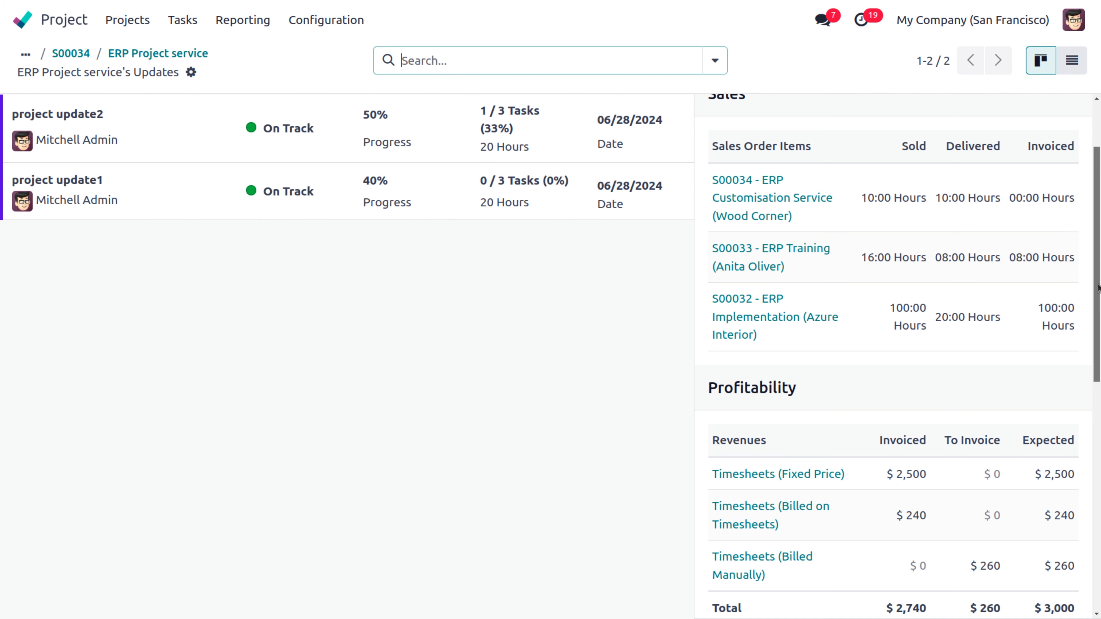
pyautogui.moveTo(1098, 291); pyautogui.dragTo(1099, 365)
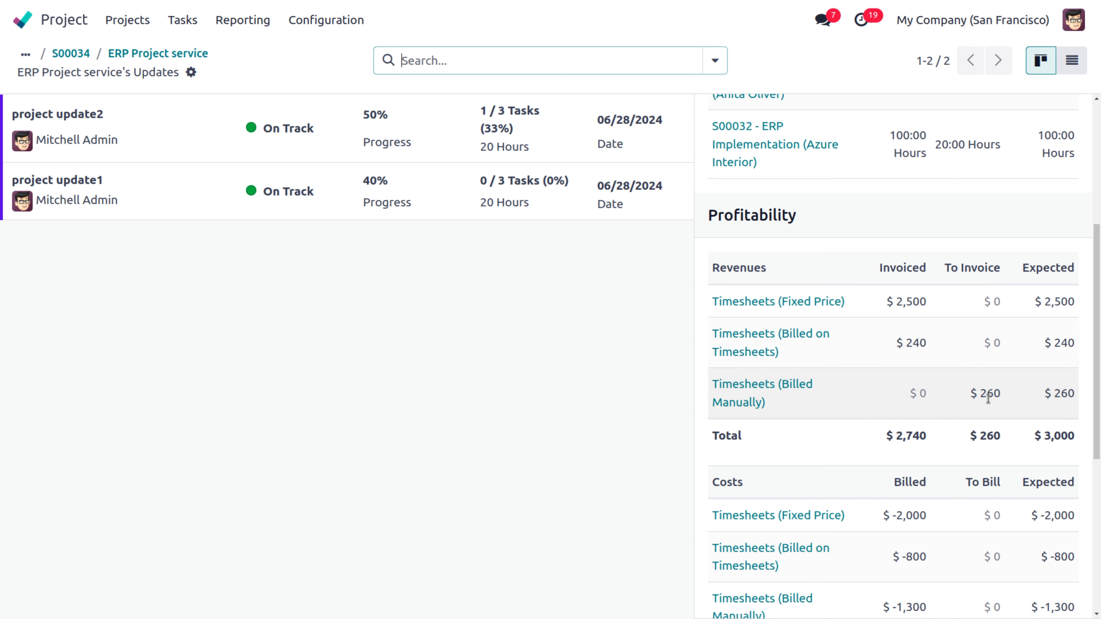
pyautogui.doubleClick(1044, 430)
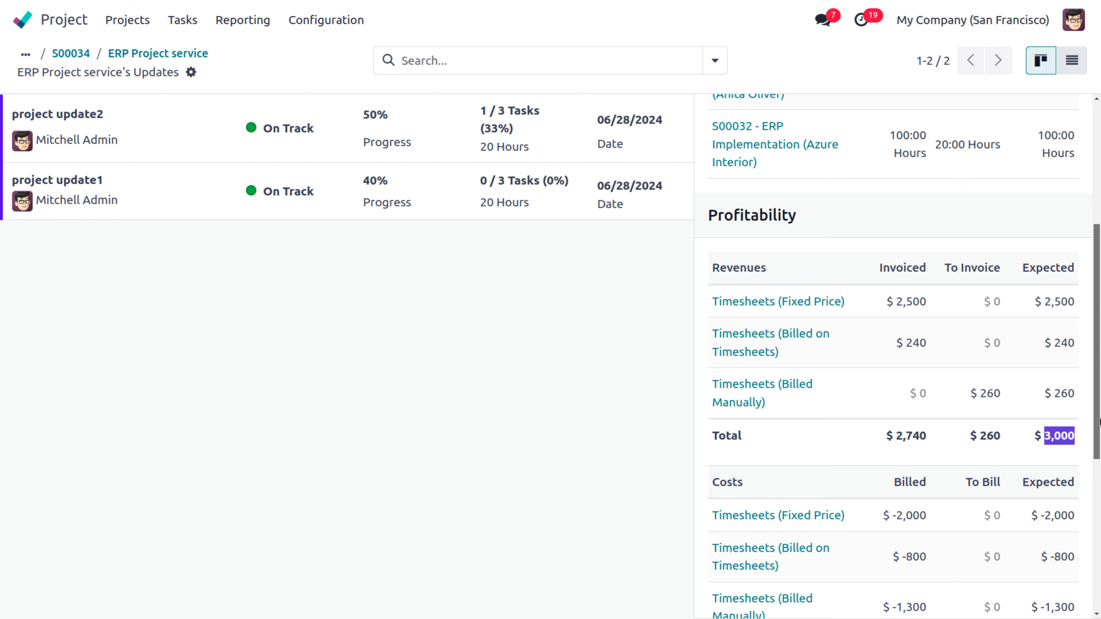
pyautogui.moveTo(1097, 430); pyautogui.dragTo(1100, 498)
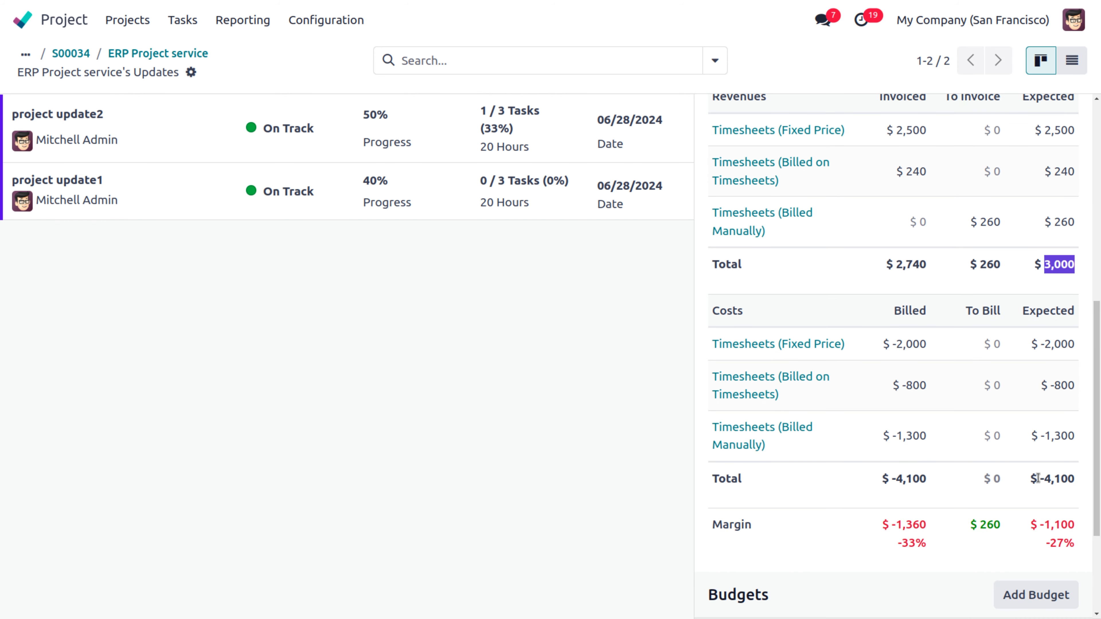
pyautogui.moveTo(1037, 478); pyautogui.dragTo(1089, 480)
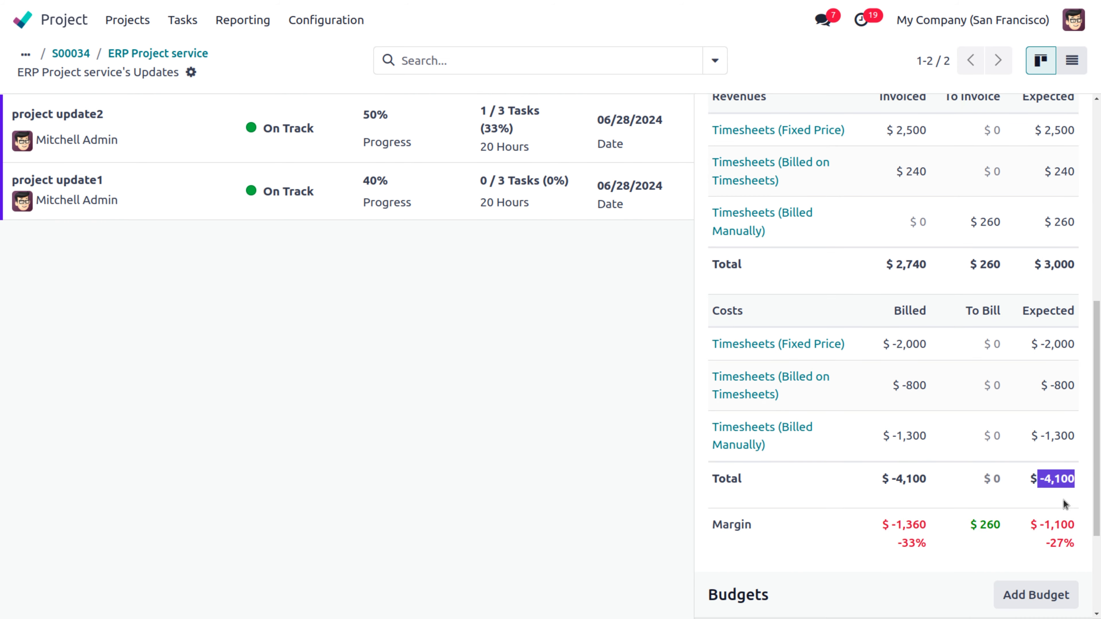
pyautogui.click(1040, 526)
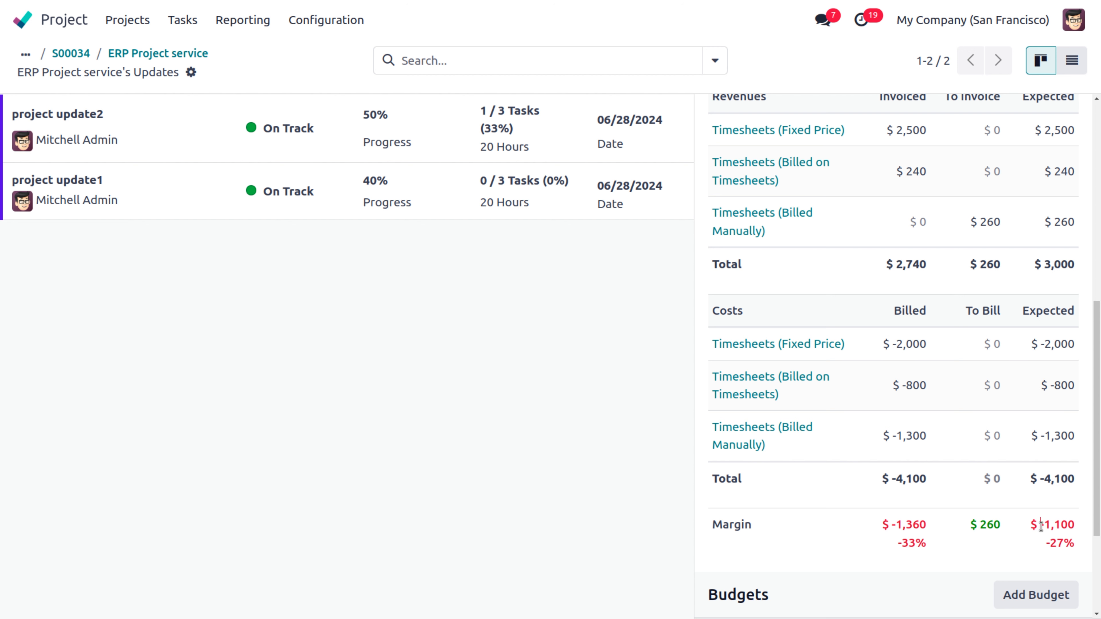
pyautogui.moveTo(1041, 526); pyautogui.dragTo(1089, 524)
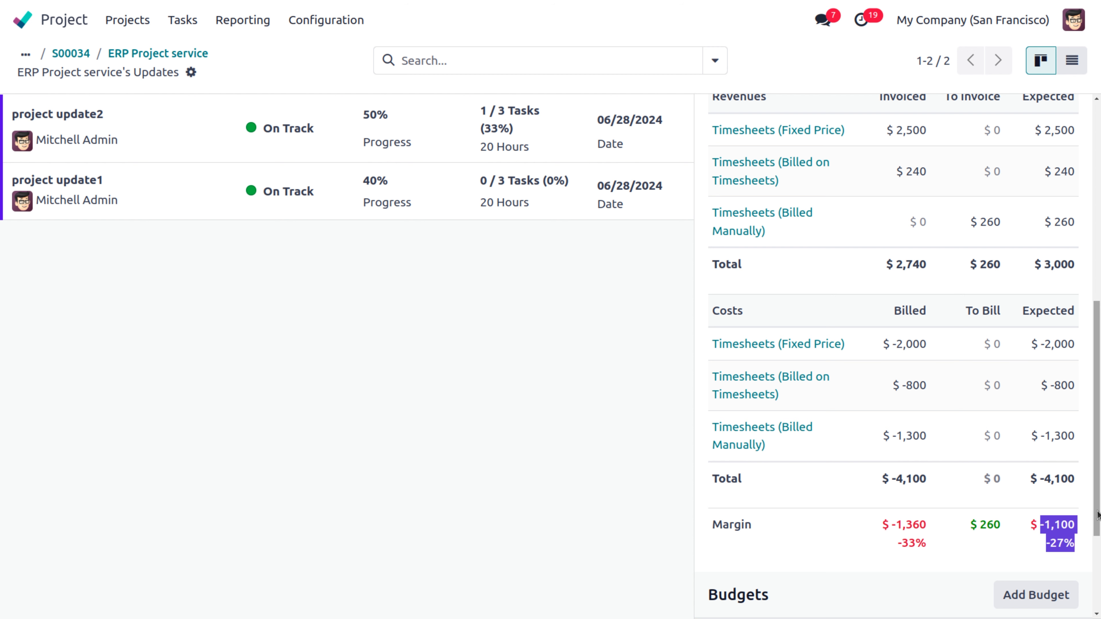
pyautogui.moveTo(1099, 516); pyautogui.dragTo(1099, 538)
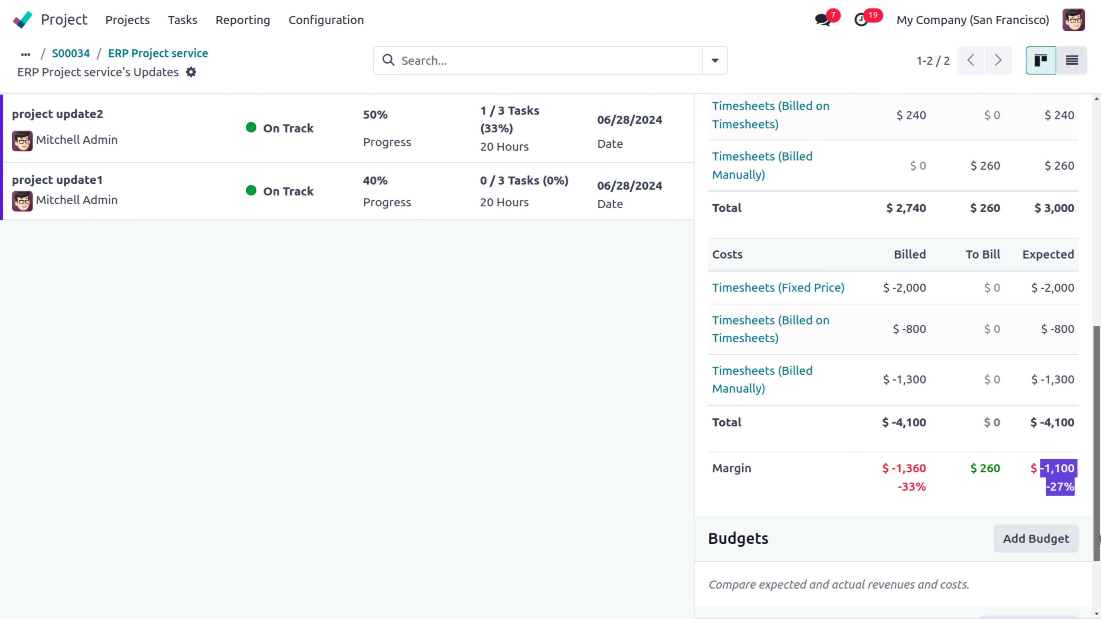
pyautogui.moveTo(1099, 539); pyautogui.dragTo(1099, 588)
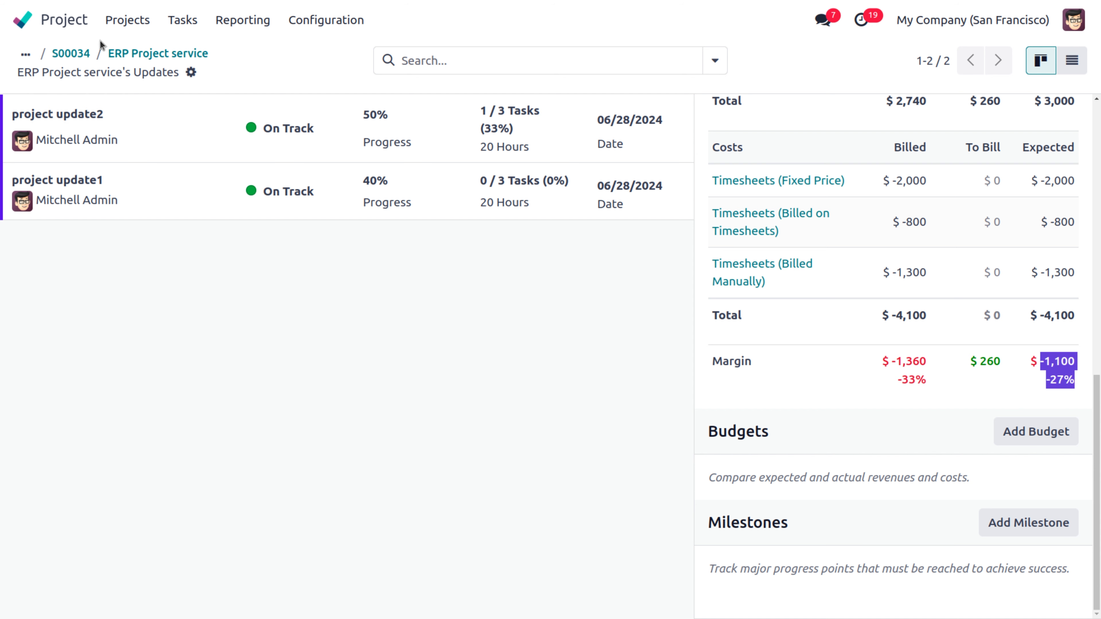
pyautogui.click(69, 24)
pyautogui.write('sale')
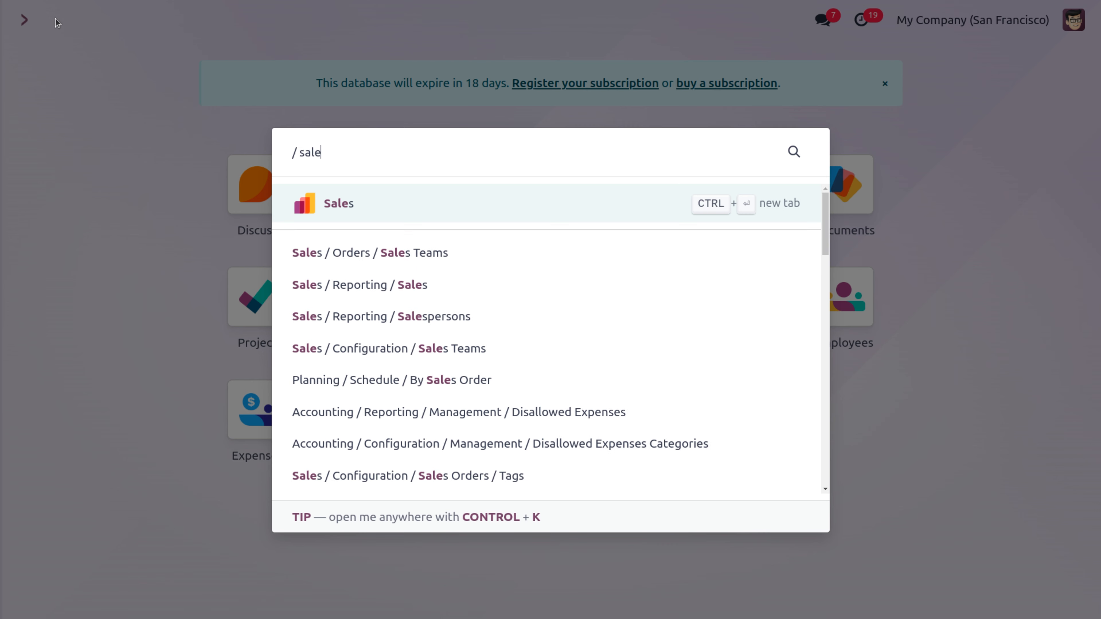
# Step: Start a new Sales quotation and choose its customer
pyautogui.click(336, 203)
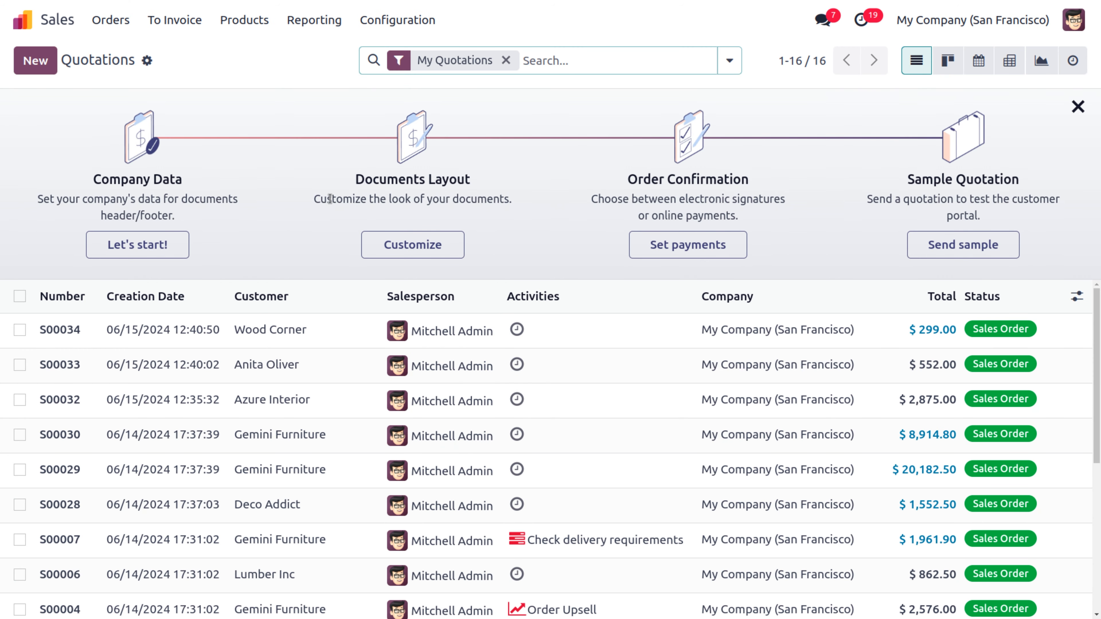
pyautogui.click(38, 62)
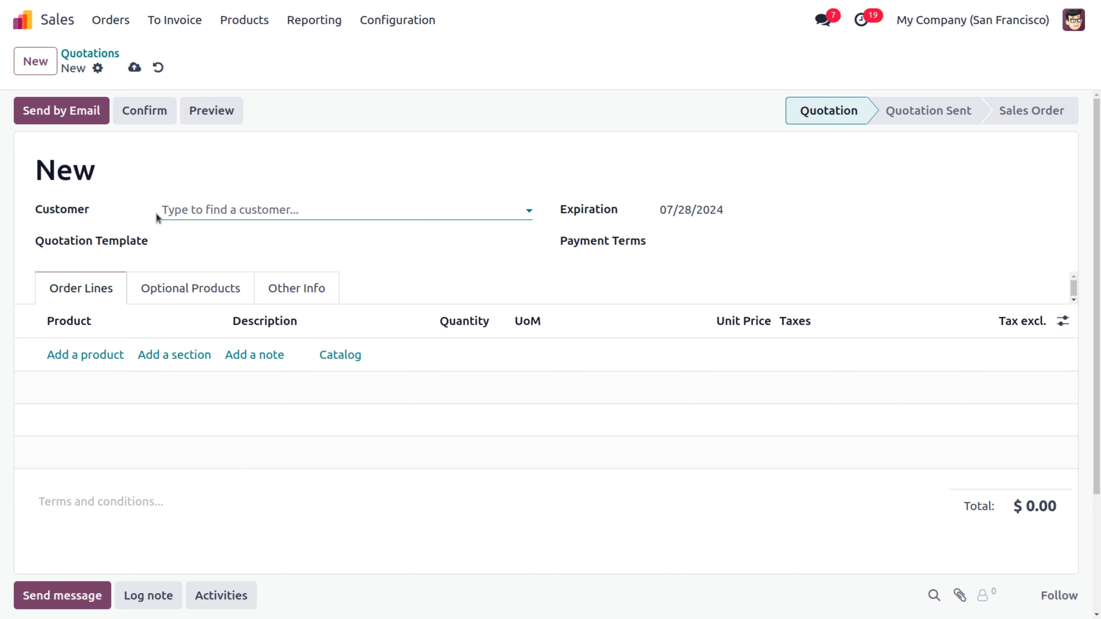
pyautogui.click(193, 207)
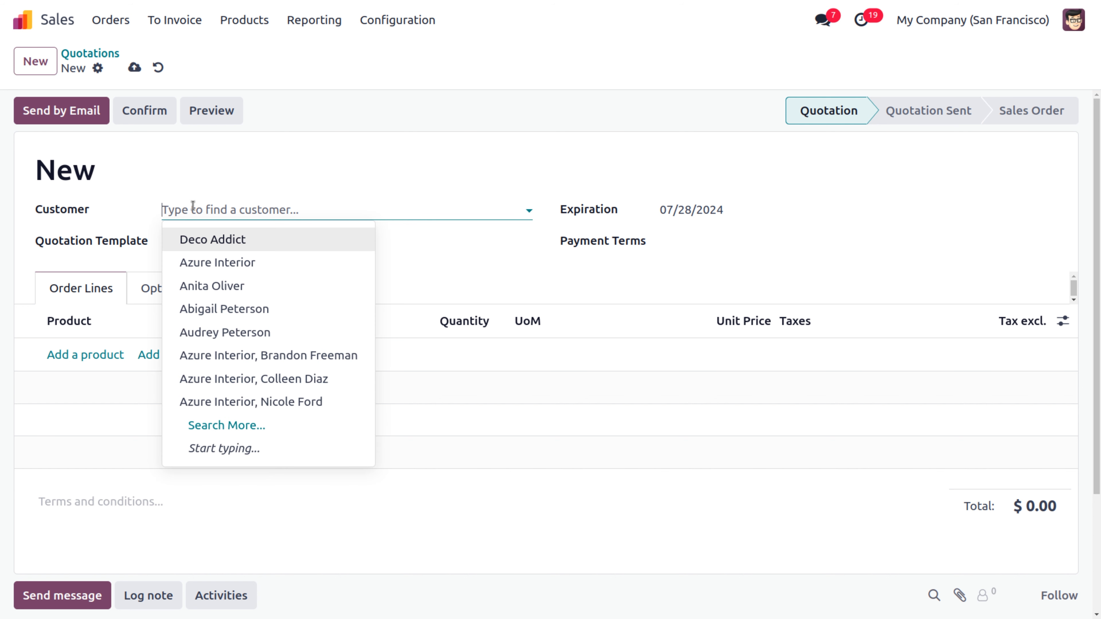
pyautogui.click(229, 308)
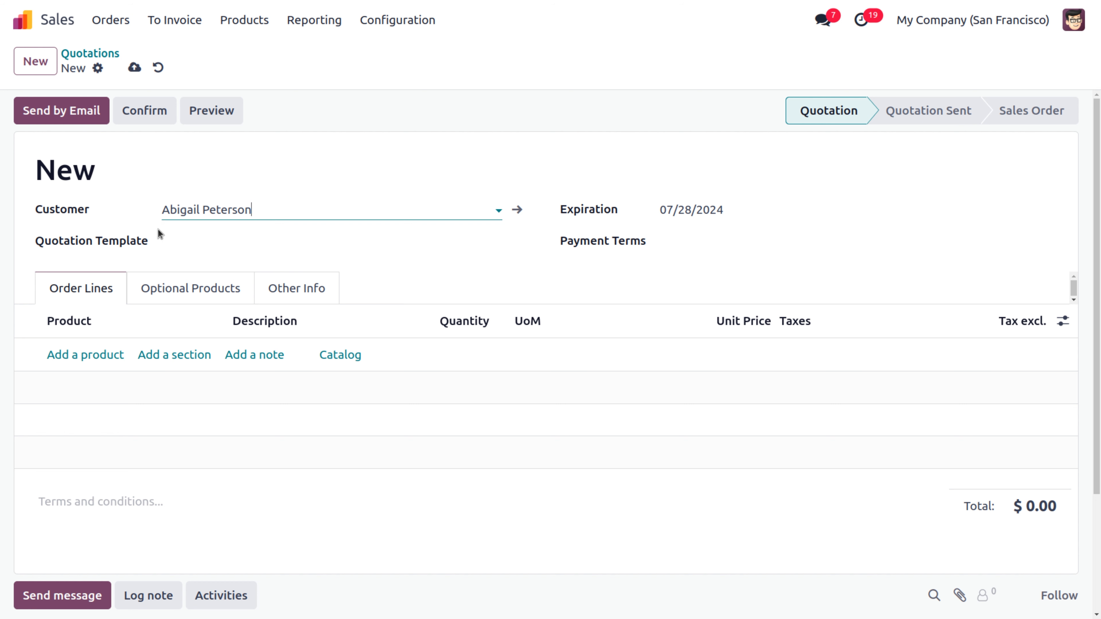
# Step: Add a Project Services line with a quantity of 500 hours
pyautogui.click(92, 354)
pyautogui.write('pro')
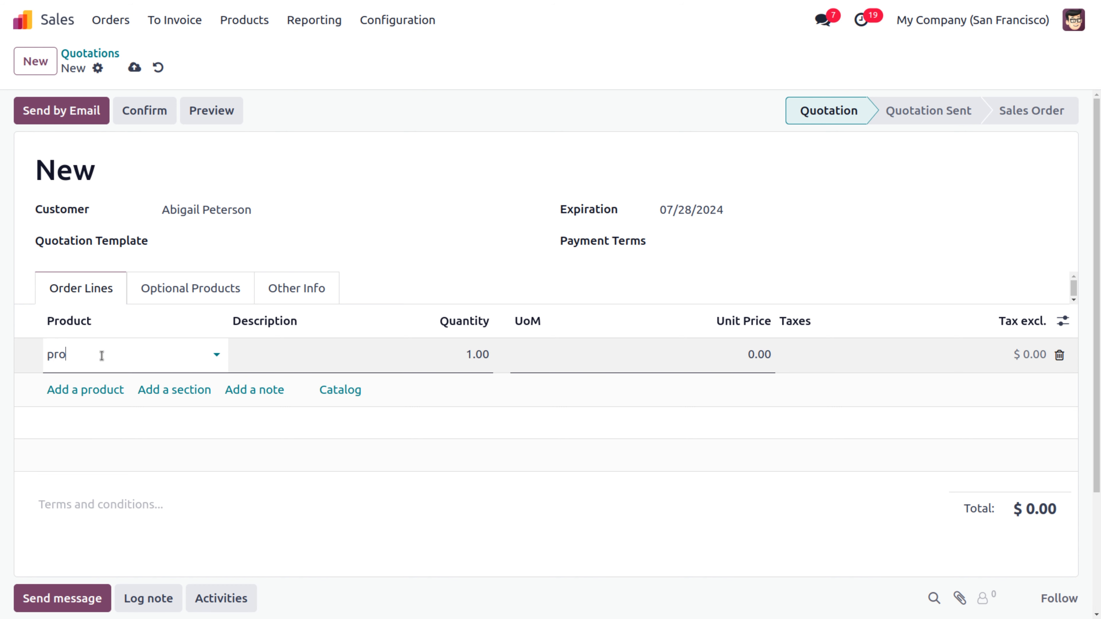
pyautogui.write('je')
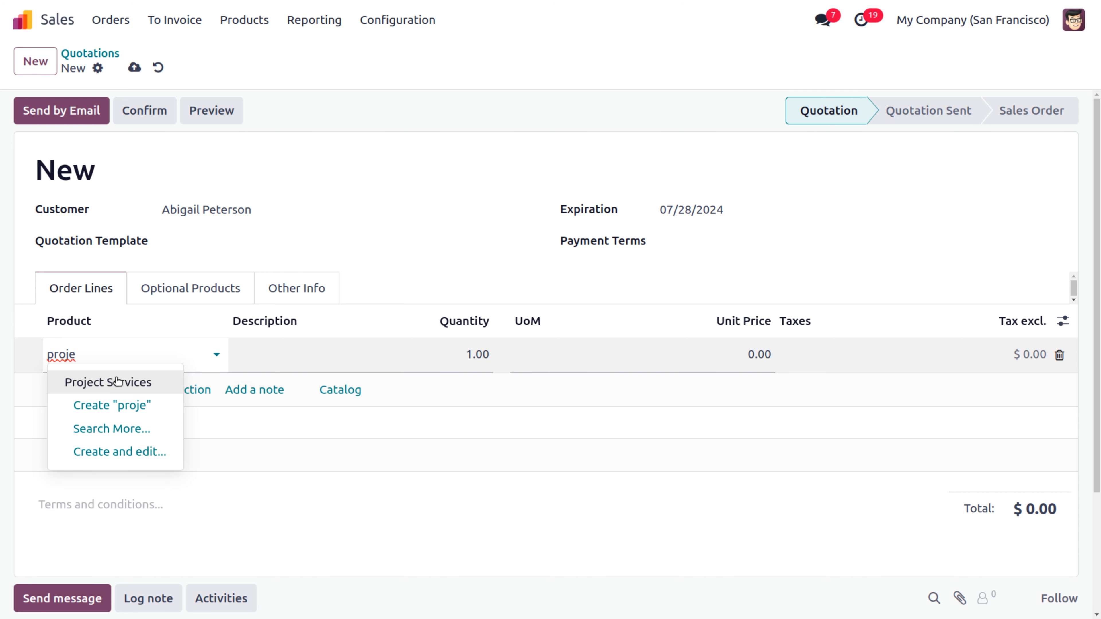
pyautogui.click(116, 382)
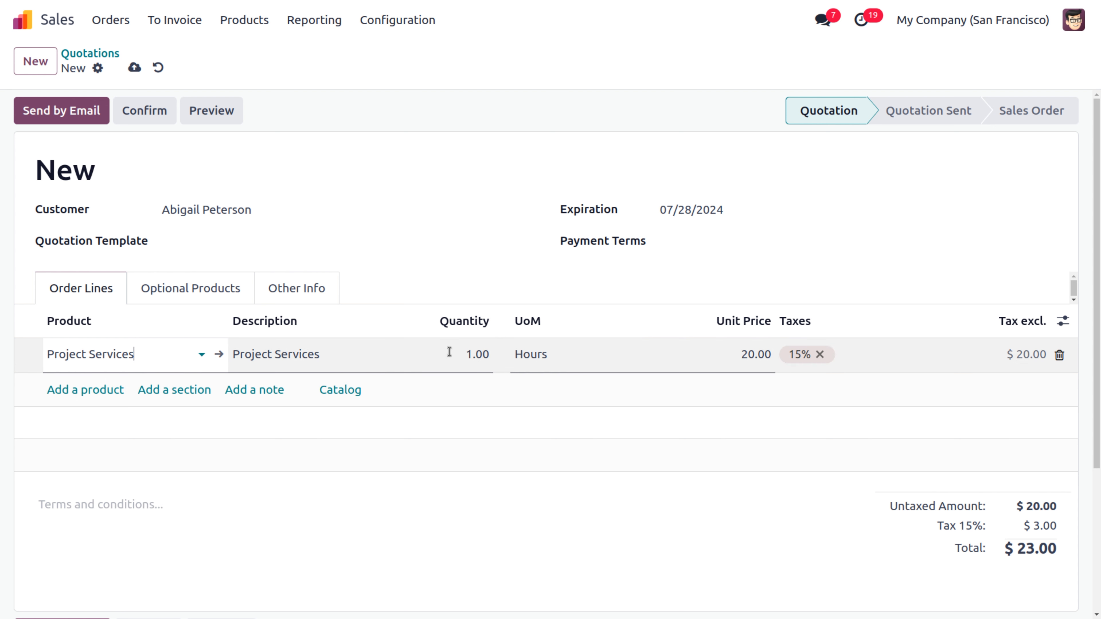
pyautogui.click(452, 352)
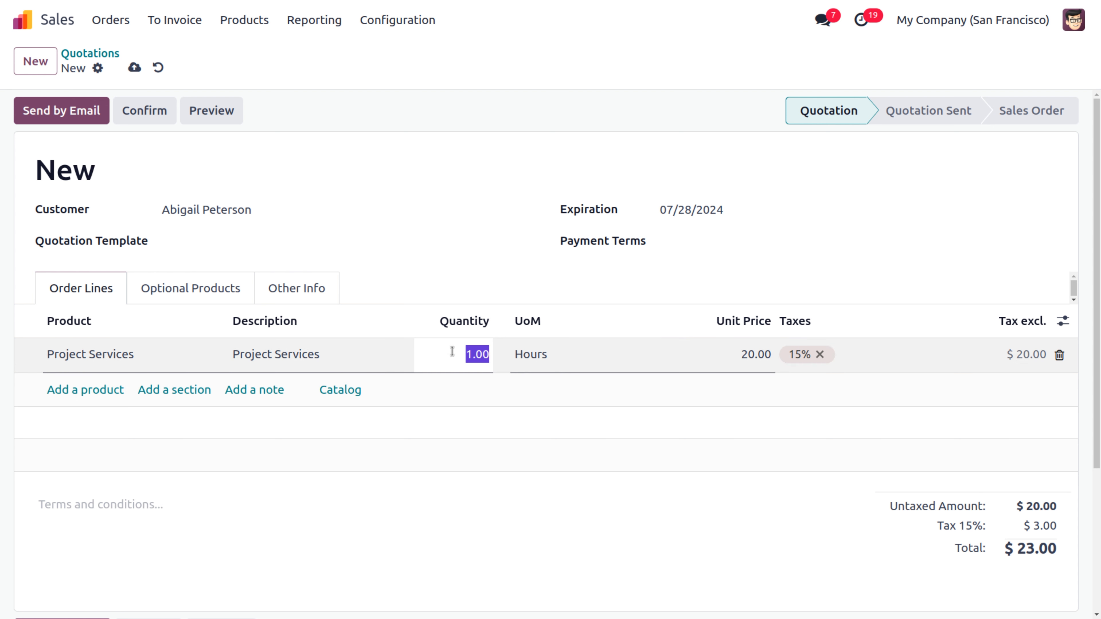
pyautogui.write('5000')
pyautogui.press('BackSpace')
# Step: Confirm quotation S00035 ($11,500.00) and view its milestones list
pyautogui.click(152, 110)
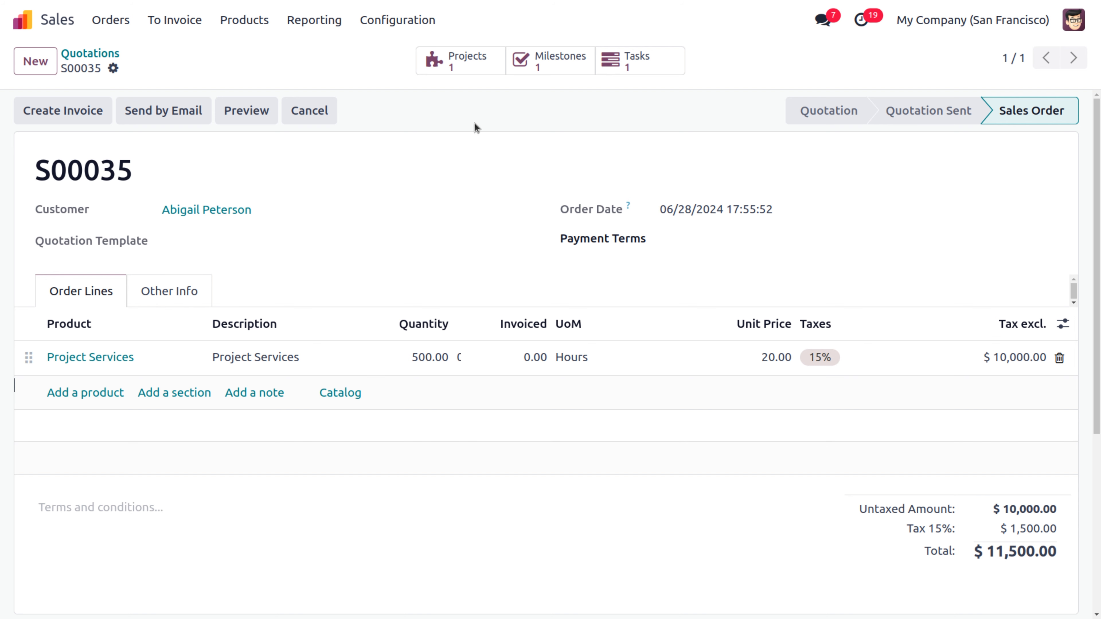
pyautogui.click(547, 59)
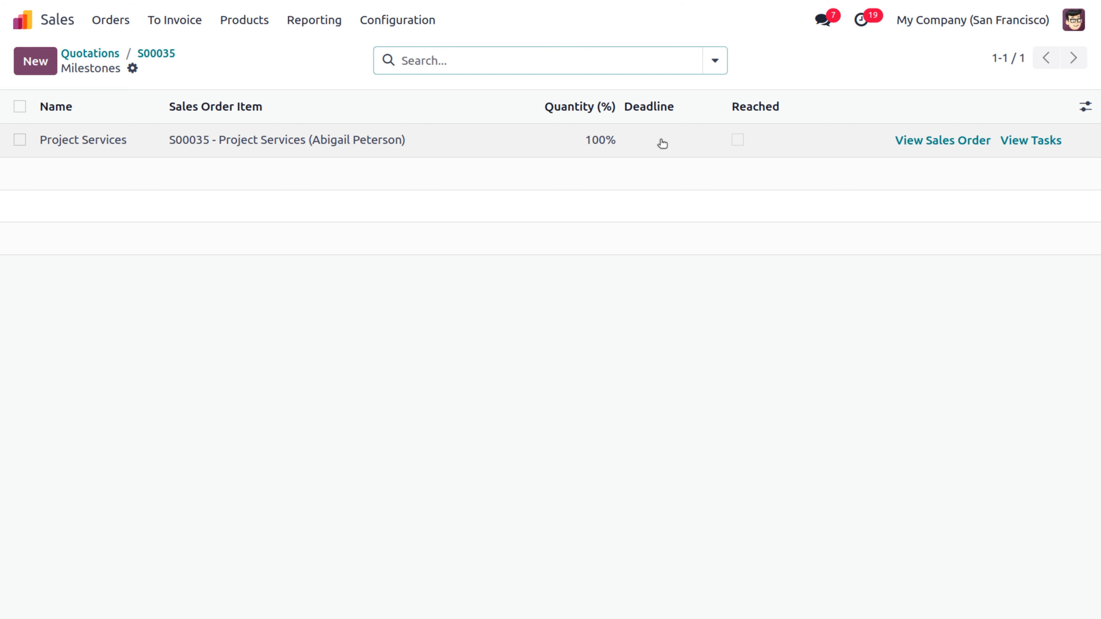
# Step: Set the Project Services milestone to a 06/03/2024 deadline and 40% quantity
pyautogui.click(662, 144)
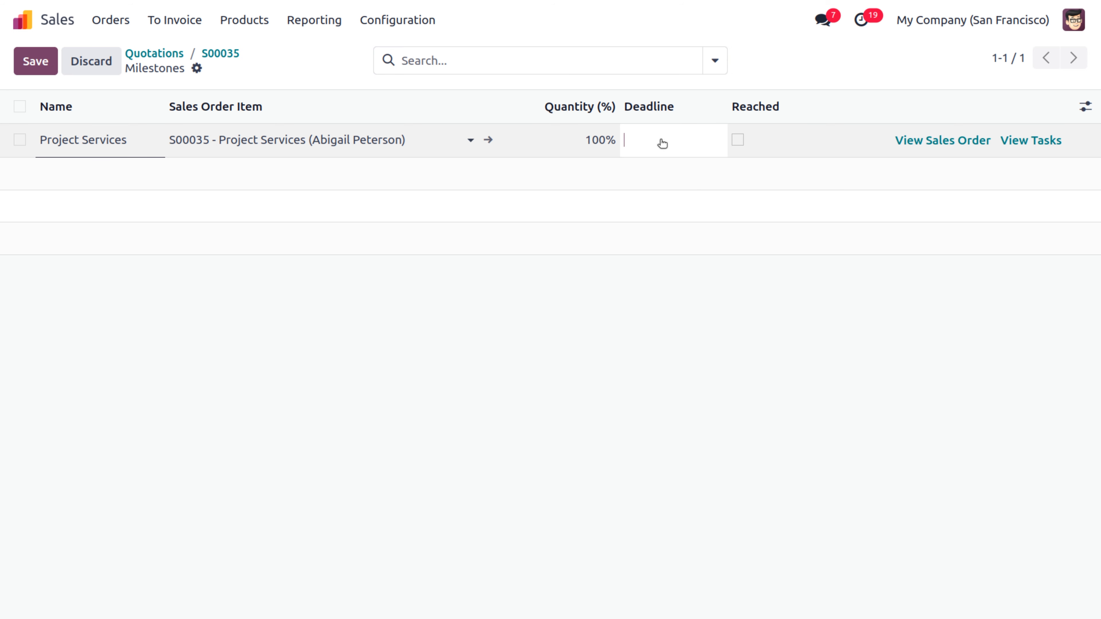
pyautogui.click(662, 143)
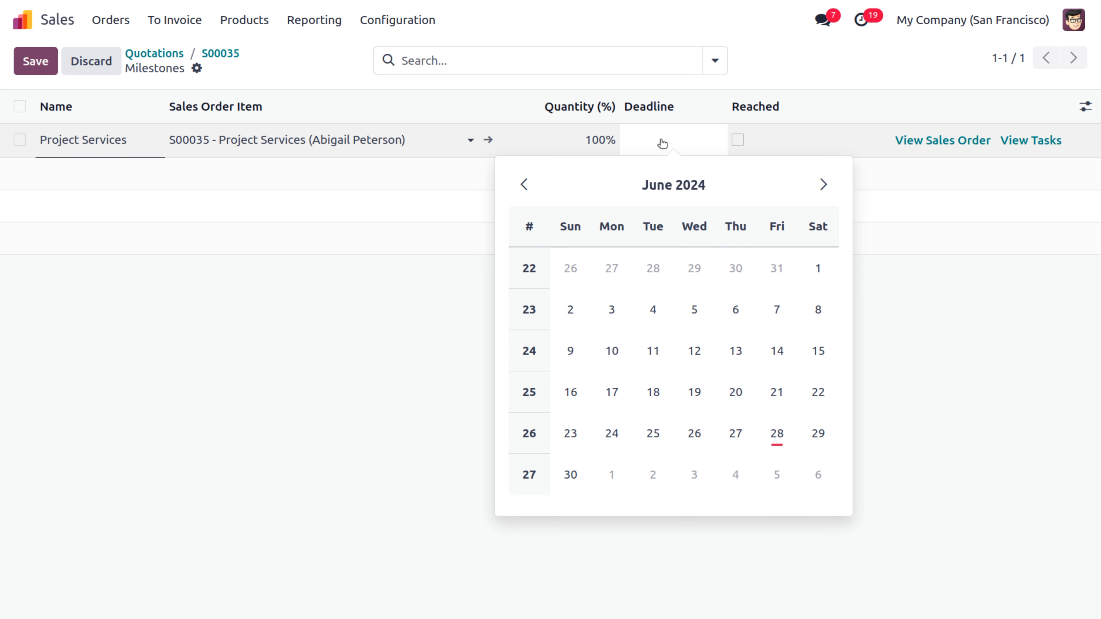
pyautogui.click(612, 313)
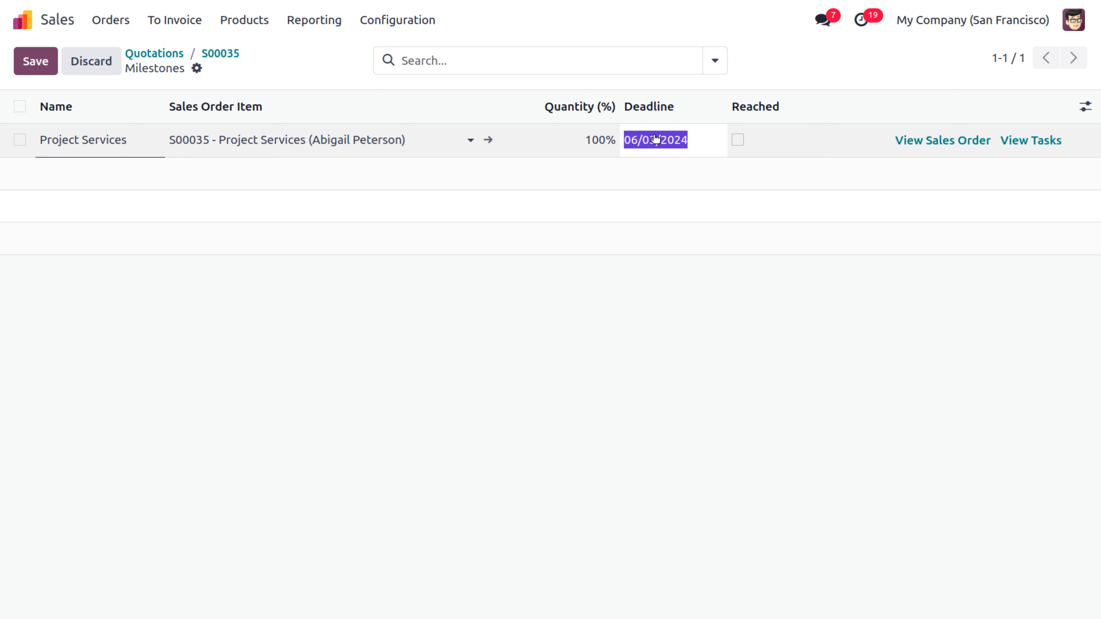
pyautogui.click(588, 141)
pyautogui.write('40')
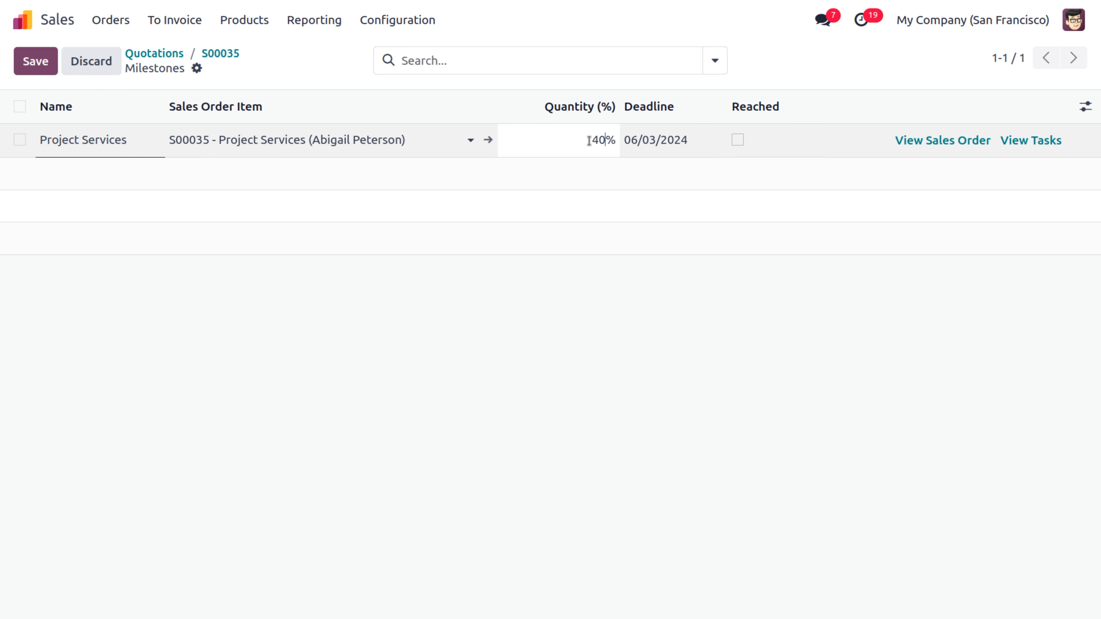
pyautogui.click(558, 226)
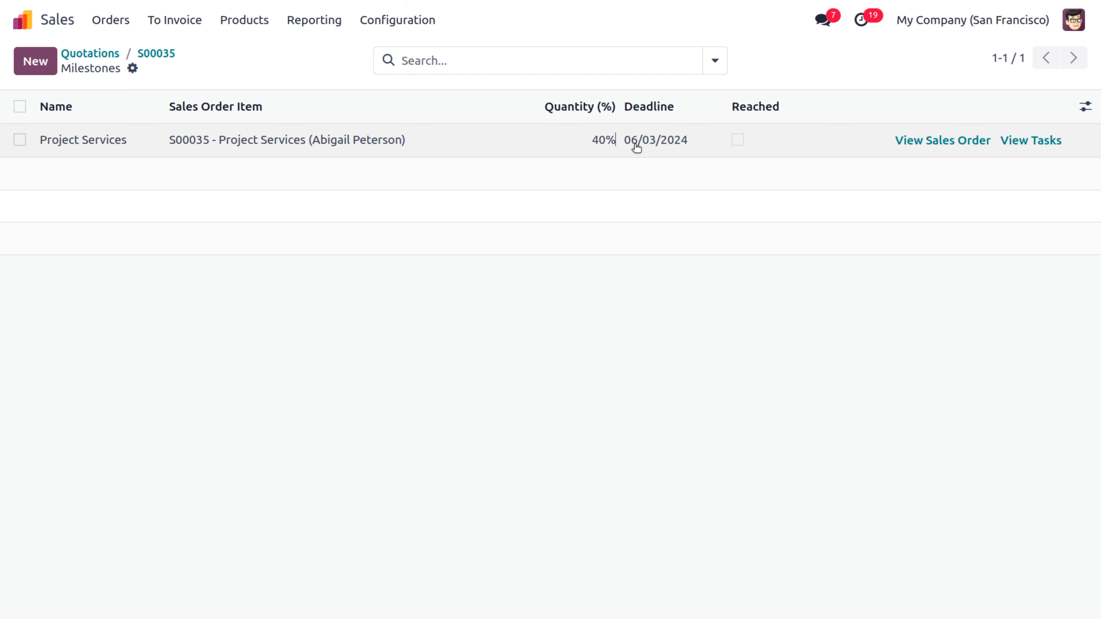
# Step: Add Milestone 2 at 20% with a 06/12/2024 deadline
pyautogui.click(36, 61)
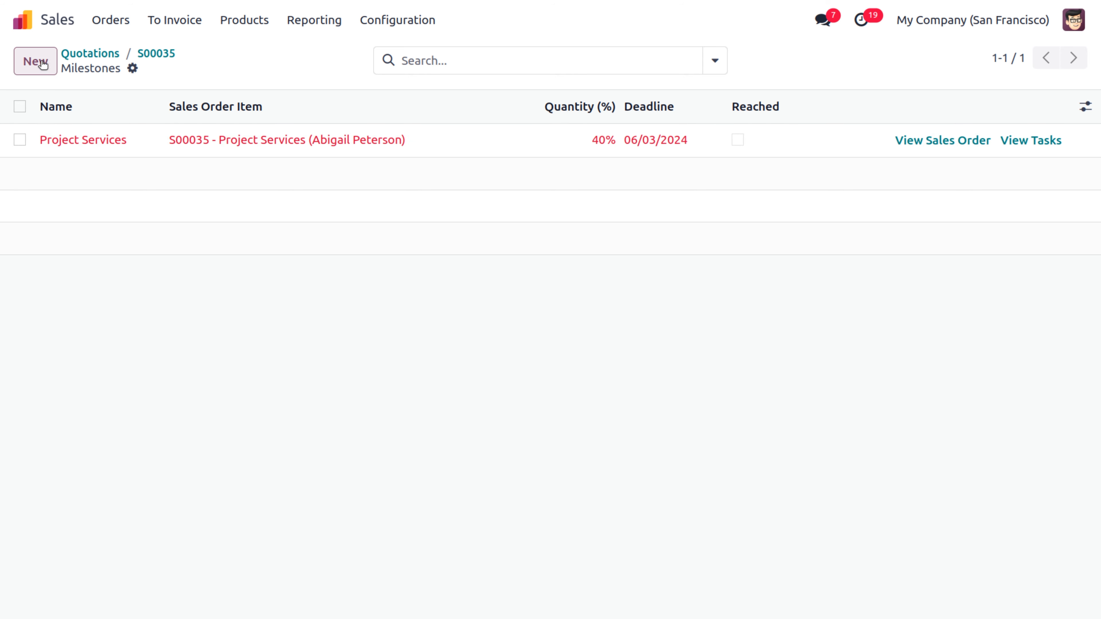
pyautogui.click(590, 176)
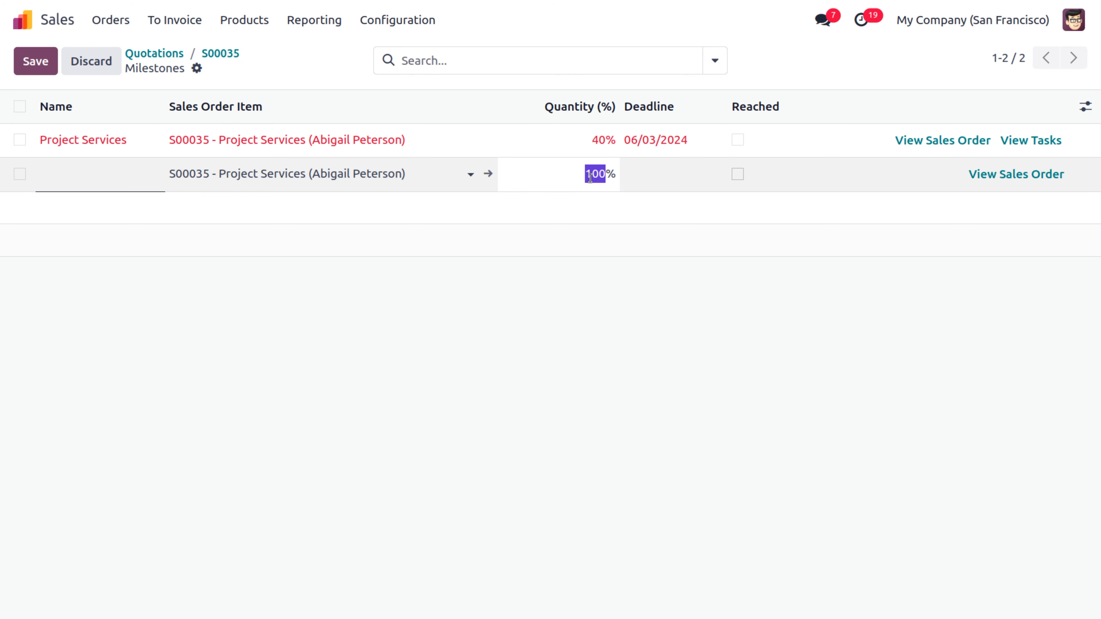
pyautogui.write('20')
pyautogui.click(660, 184)
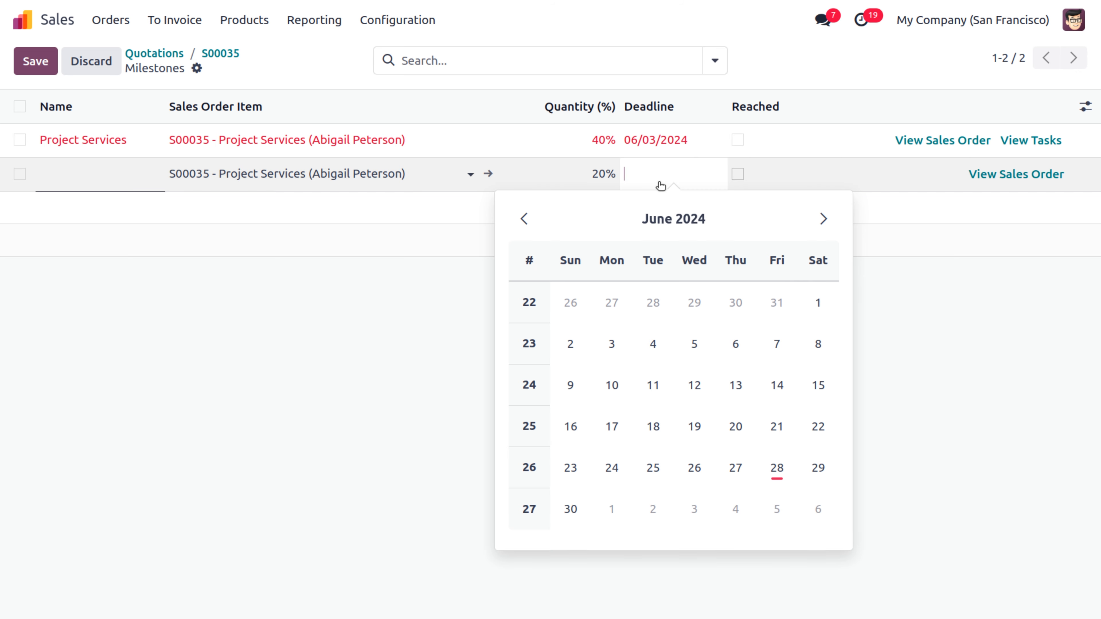
pyautogui.click(694, 386)
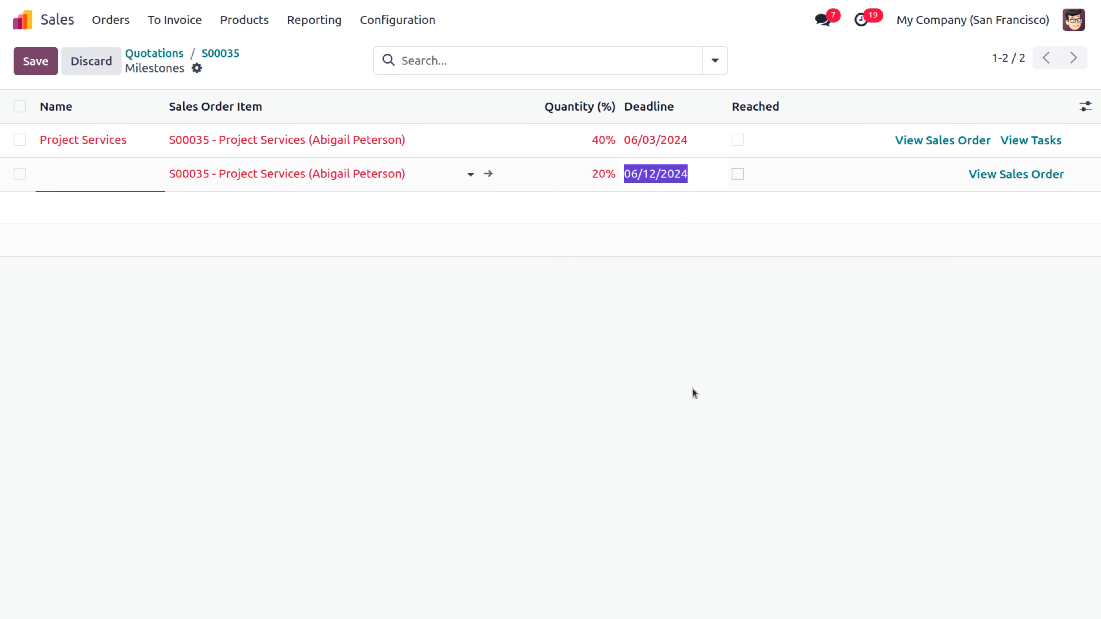
pyautogui.click(397, 326)
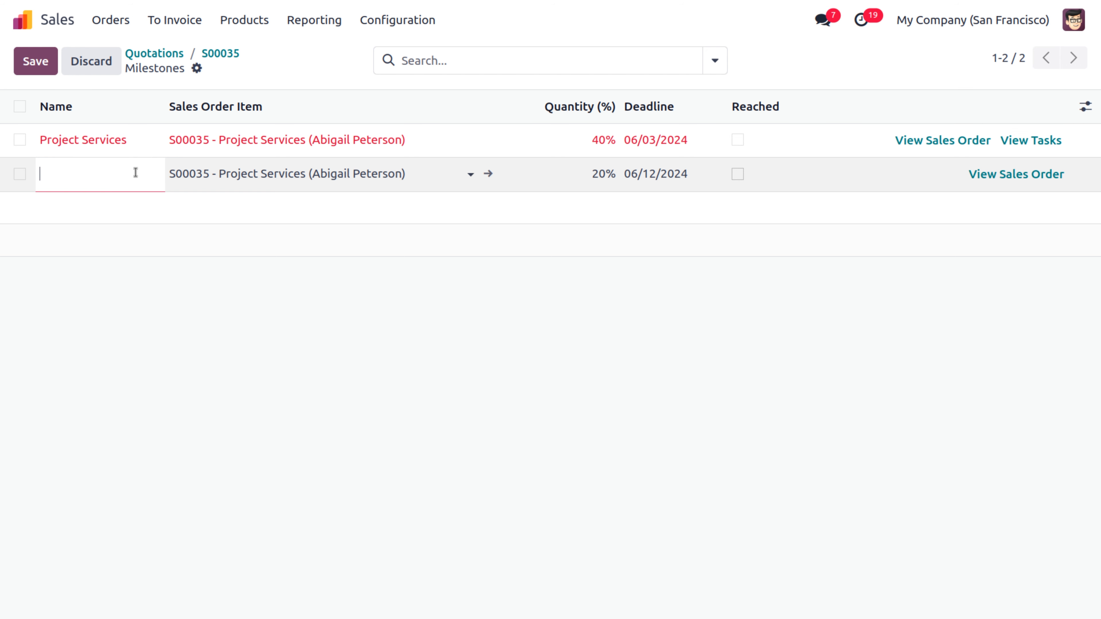
pyautogui.write('Milestone ')
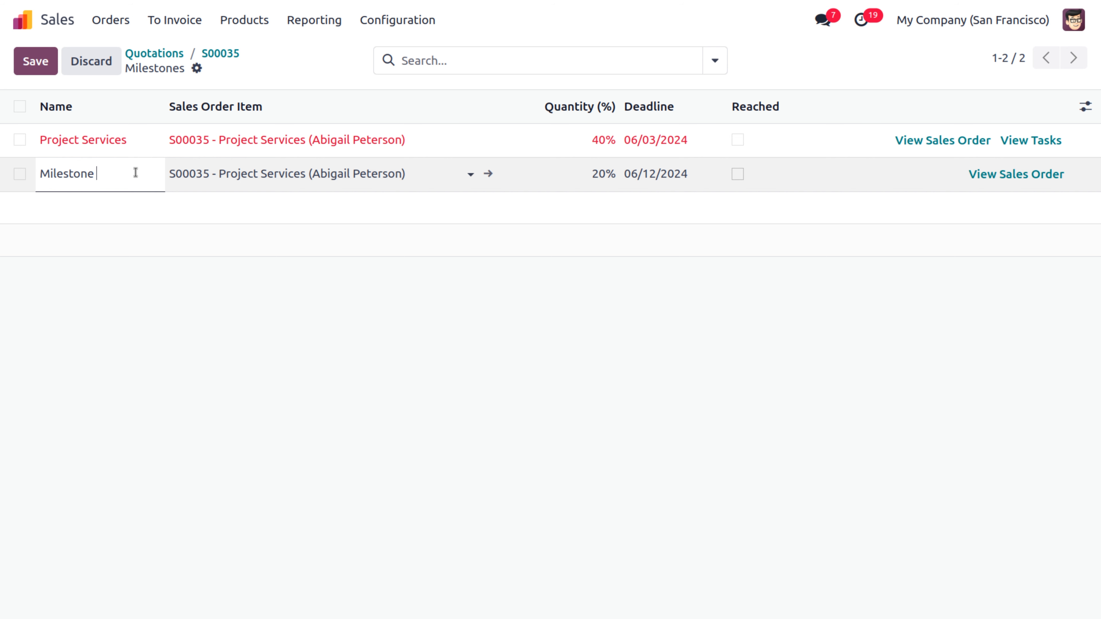
pyautogui.write('2')
# Step: Rename the first milestone from Project Services to Milestone 1
pyautogui.click(136, 141)
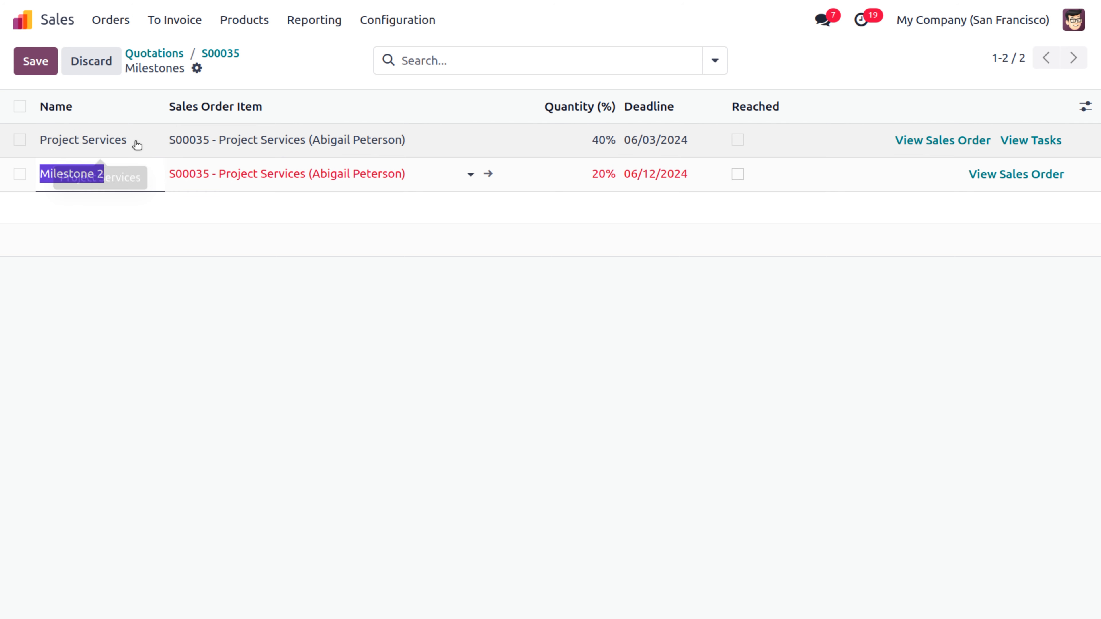
pyautogui.tripleClick(135, 141)
pyautogui.press('BackSpace')
pyautogui.write('M')
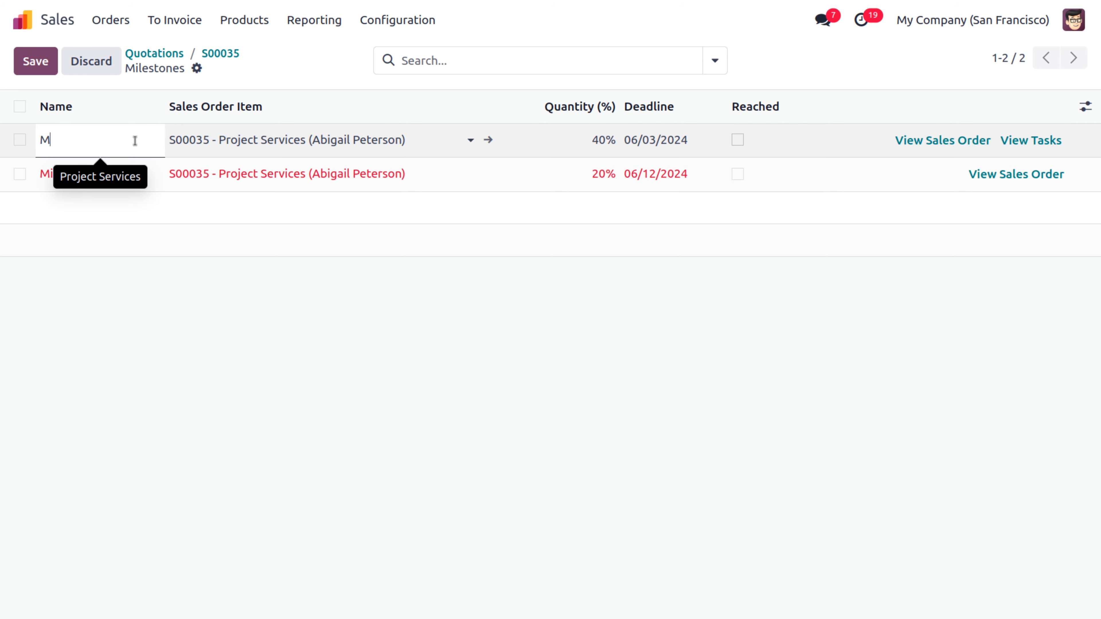
pyautogui.write('ilestone 1')
pyautogui.press('Return')
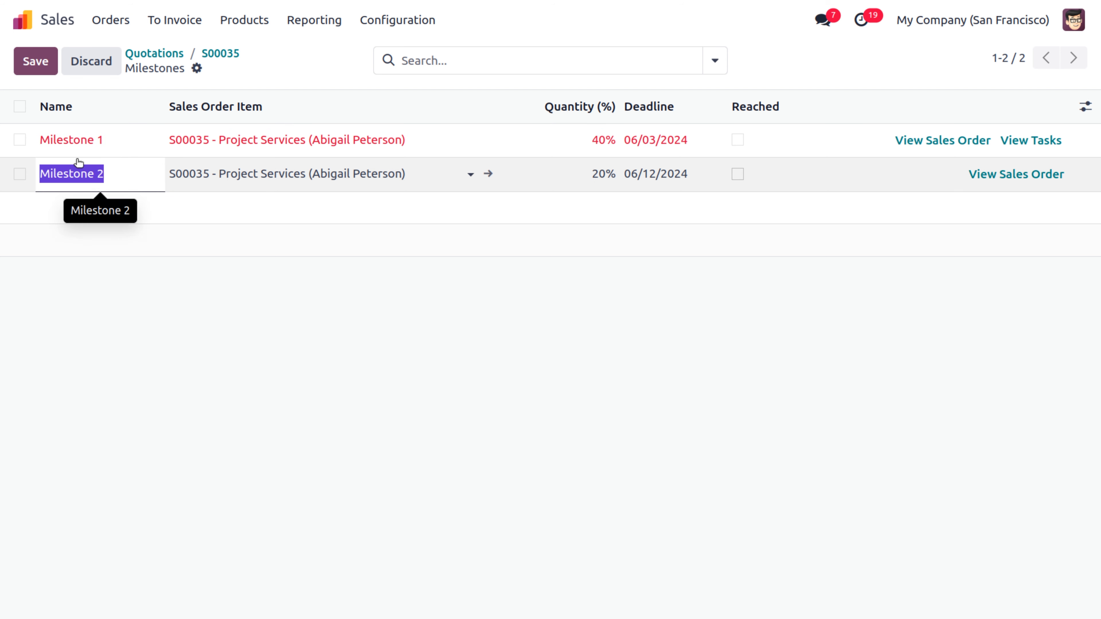
# Step: Add a third milestone named 'Milestone' at 10% with a 06/18/2024 deadline
pyautogui.click(43, 67)
pyautogui.click(43, 67)
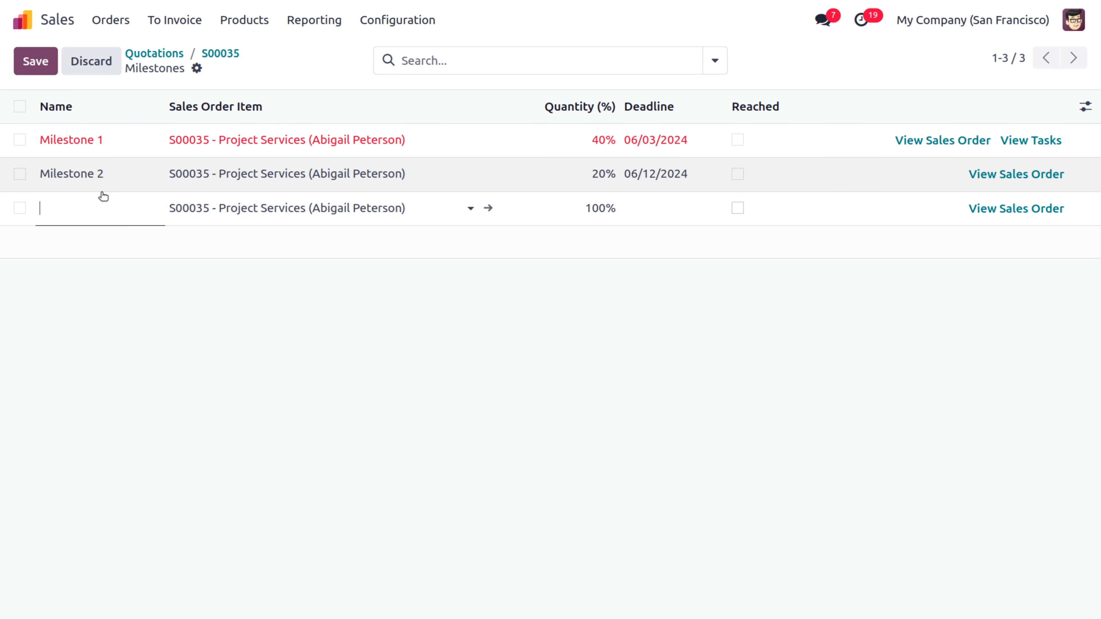
pyautogui.write('Milesto')
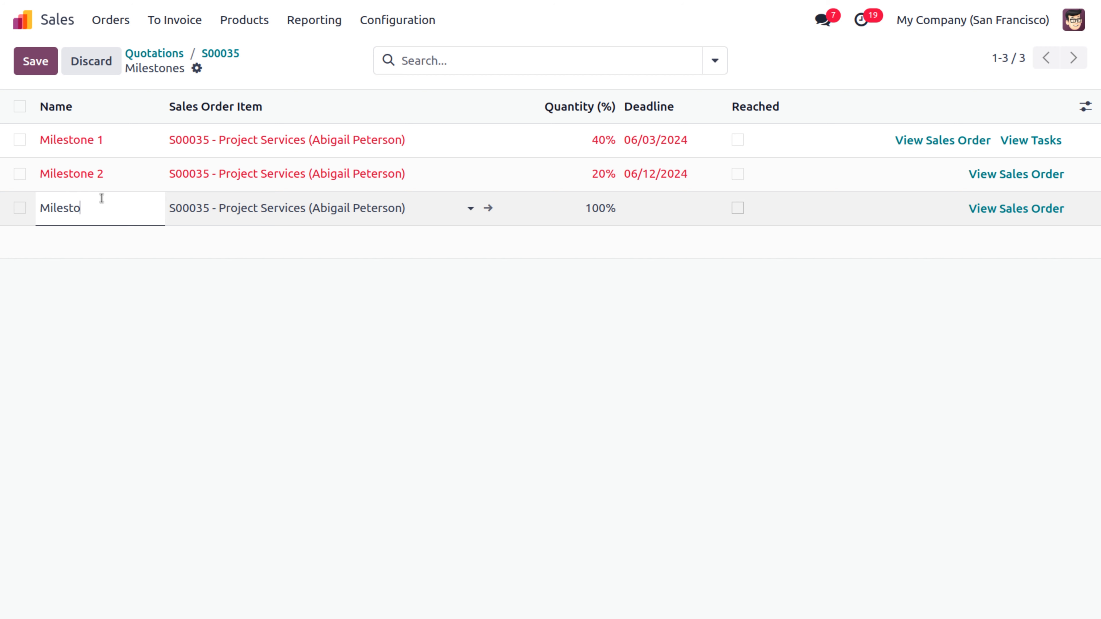
pyautogui.write('ne')
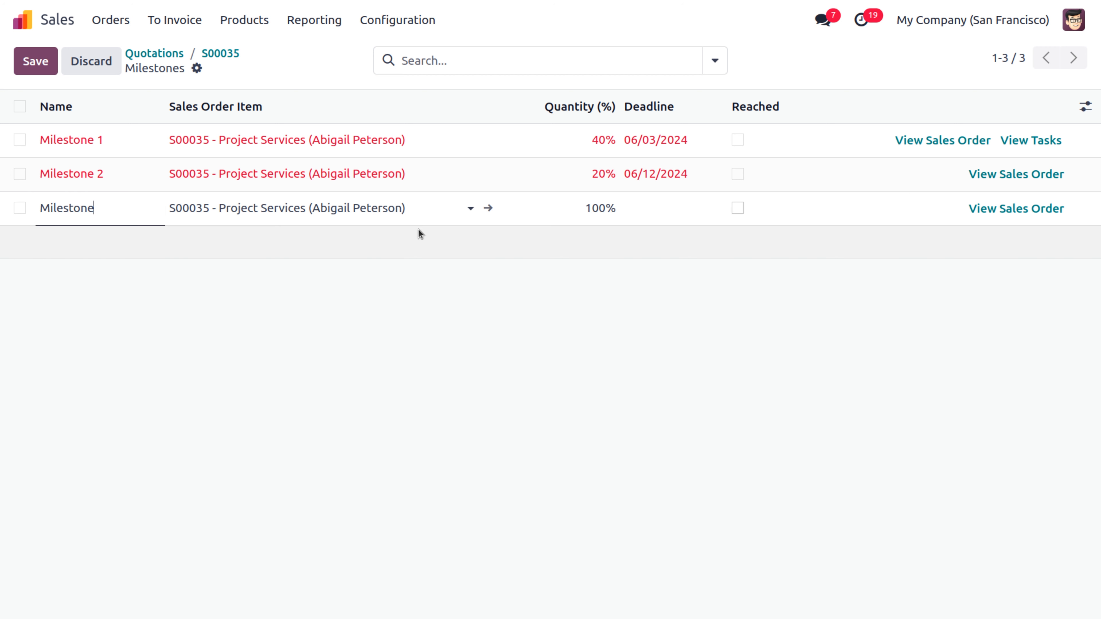
pyautogui.click(572, 212)
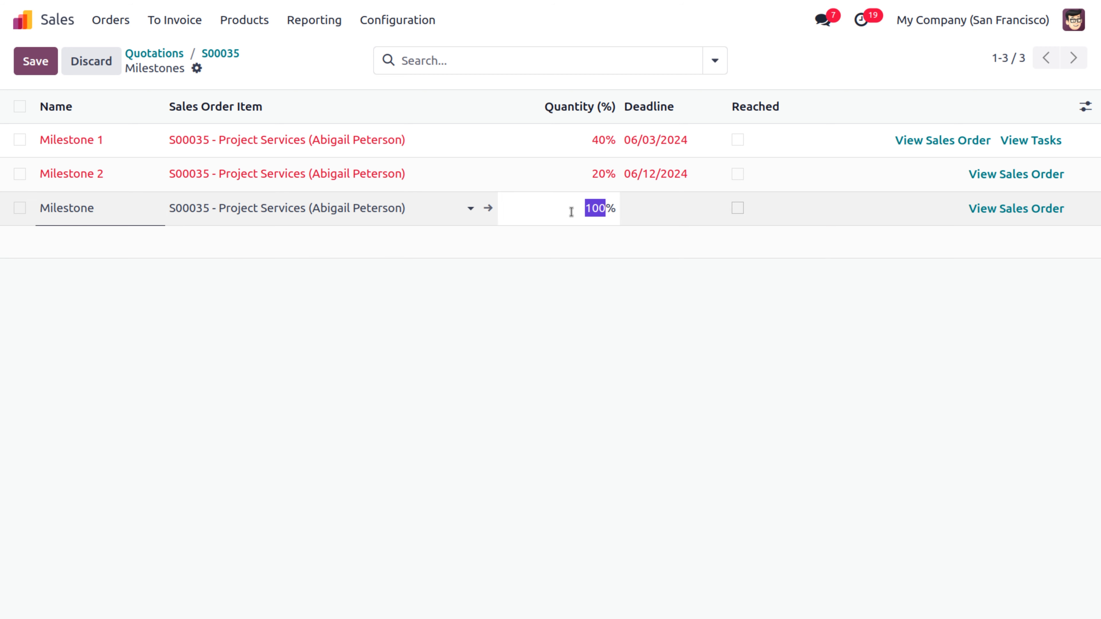
pyautogui.write('1')
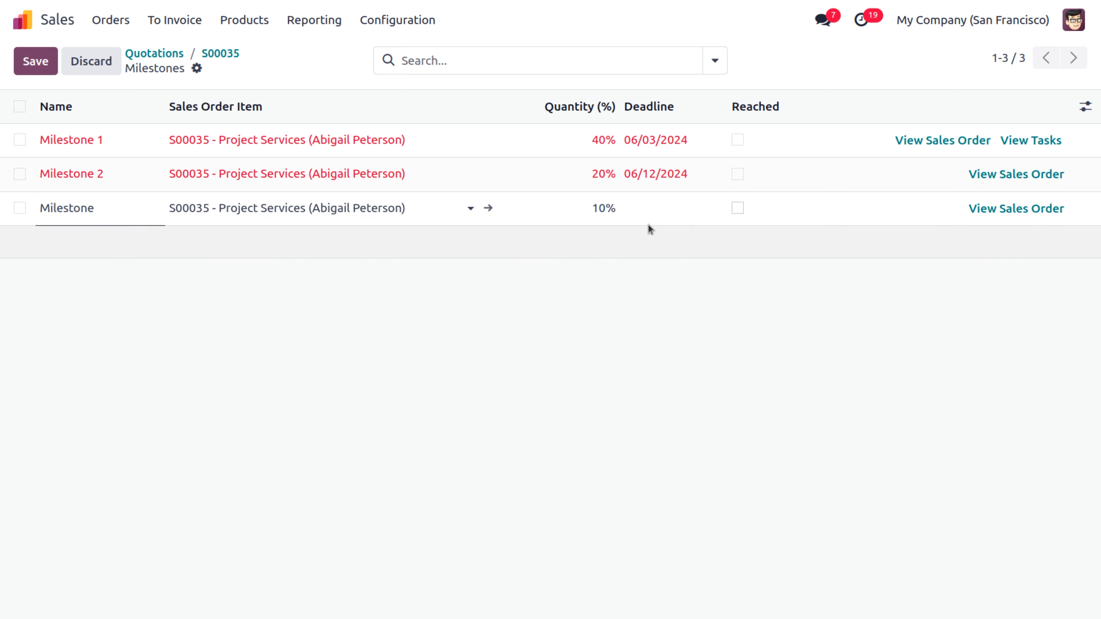
pyautogui.click(656, 212)
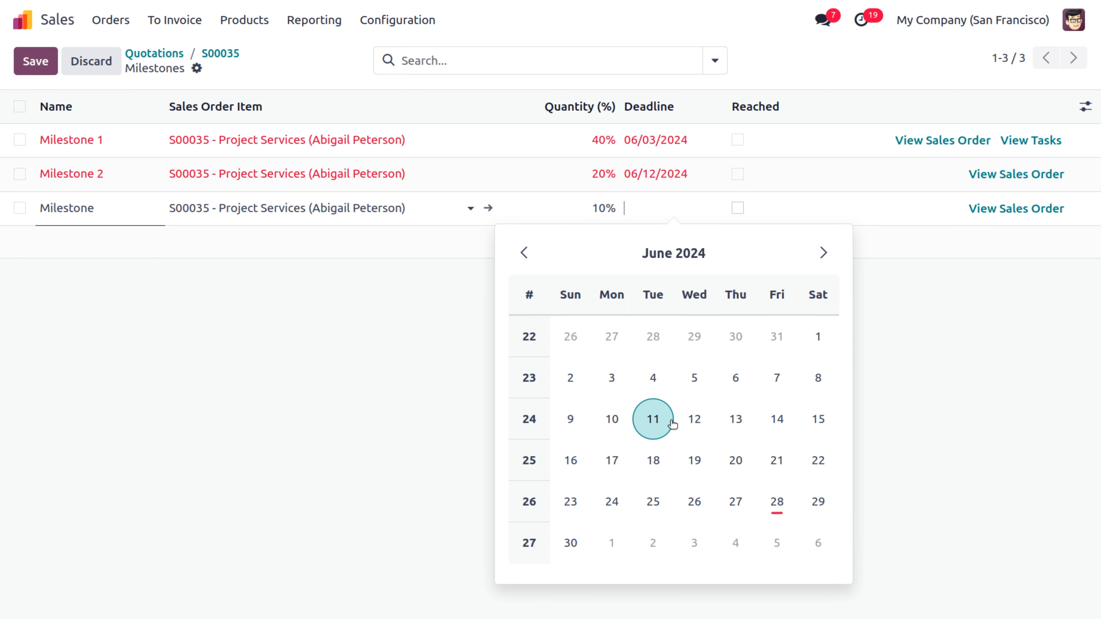
pyautogui.click(653, 462)
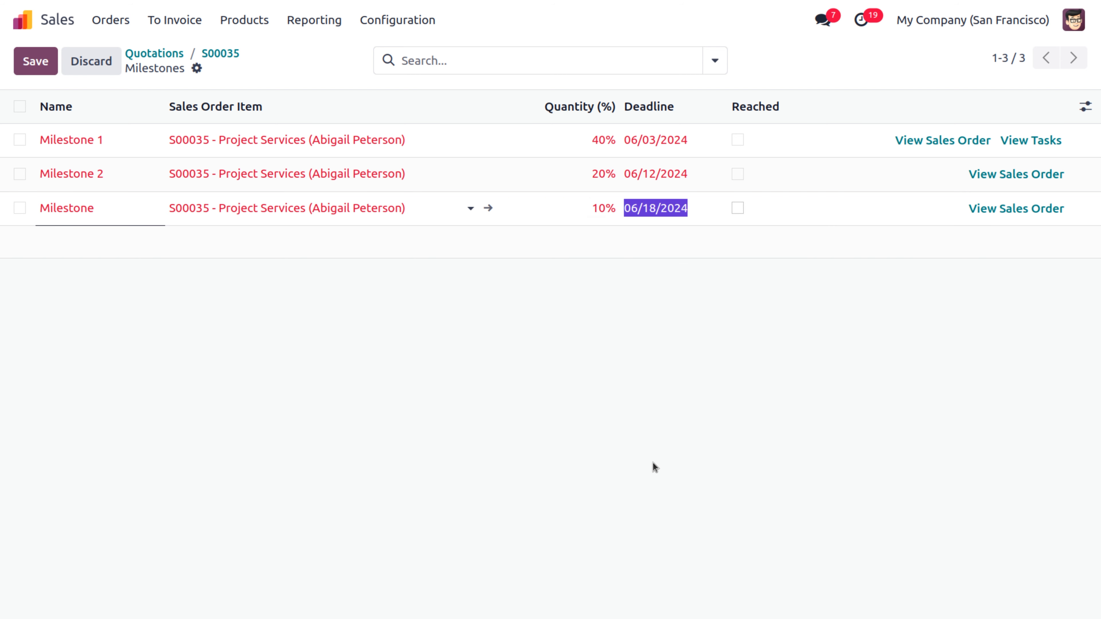
pyautogui.click(438, 277)
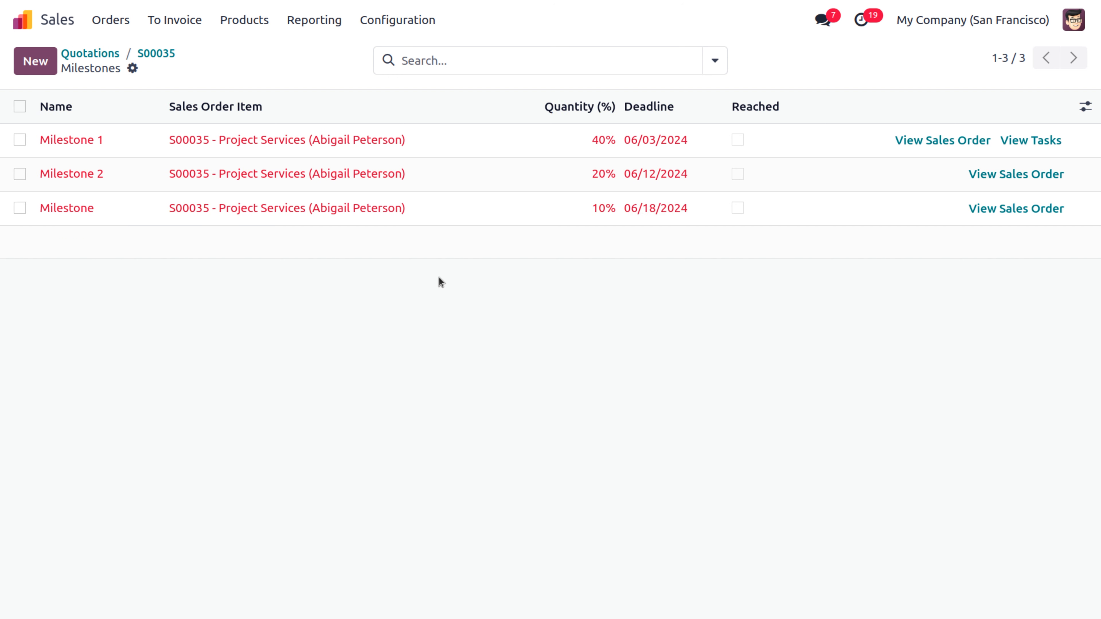
# Step: Rename the third milestone to Milestone 3
pyautogui.click(37, 73)
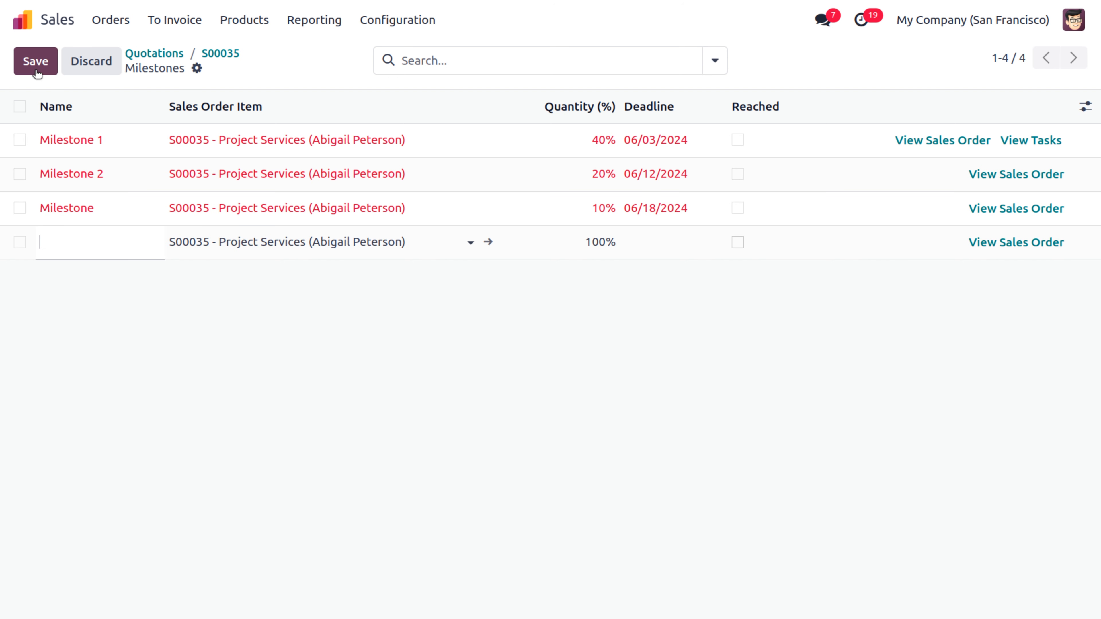
pyautogui.click(112, 202)
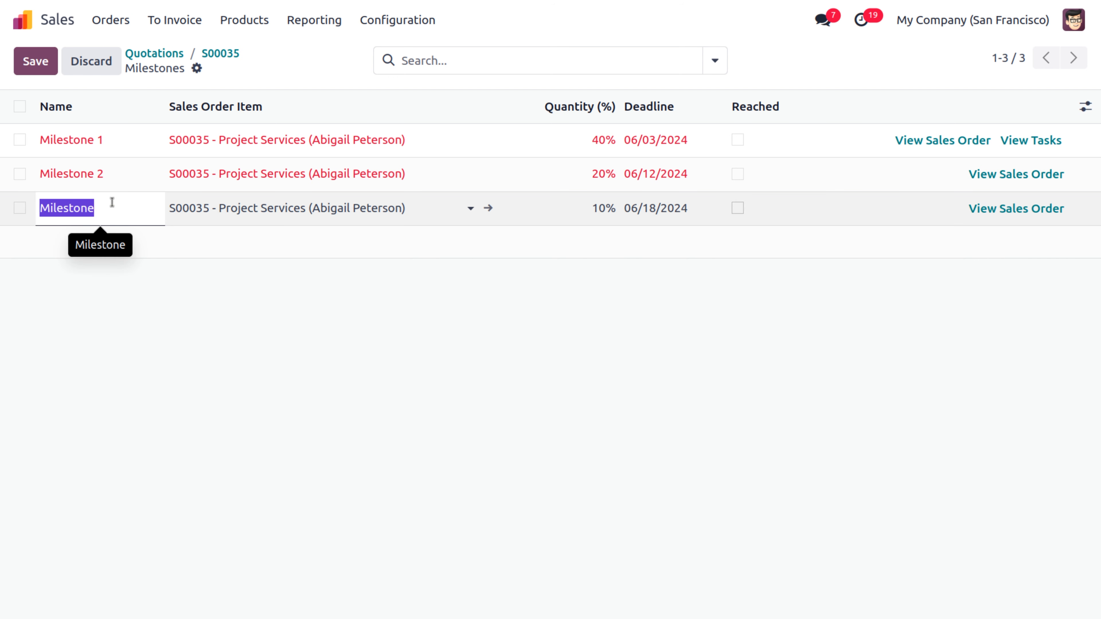
pyautogui.click(112, 202)
pyautogui.write('3')
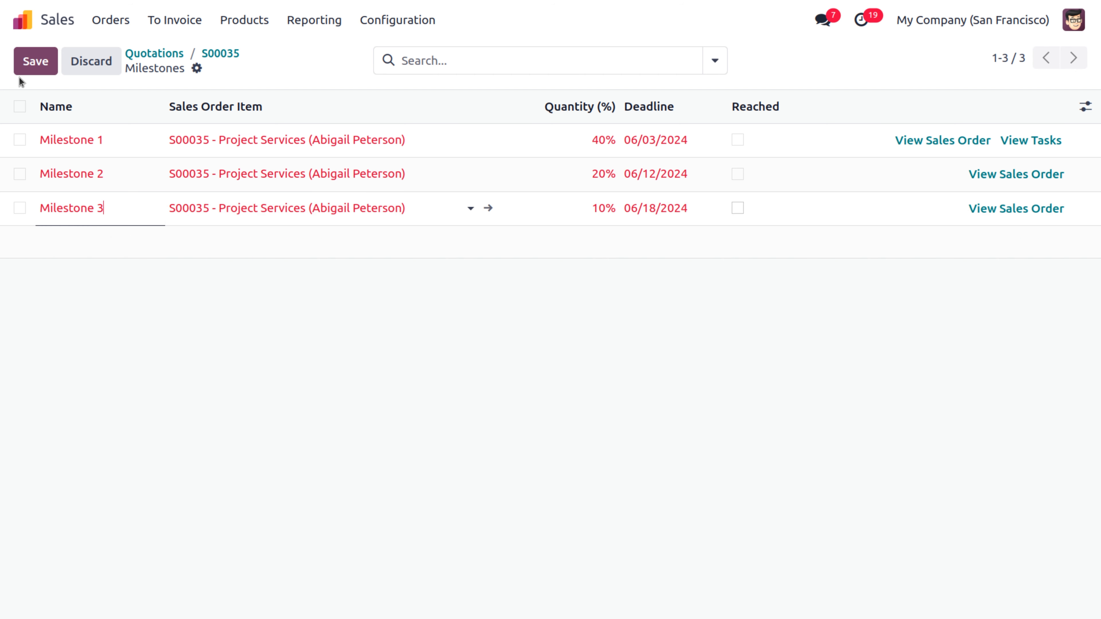
pyautogui.click(25, 74)
# Step: Add milestone 4 at 30% due 06/29/2024, then open S00035's linked project
pyautogui.click(24, 73)
pyautogui.write('m')
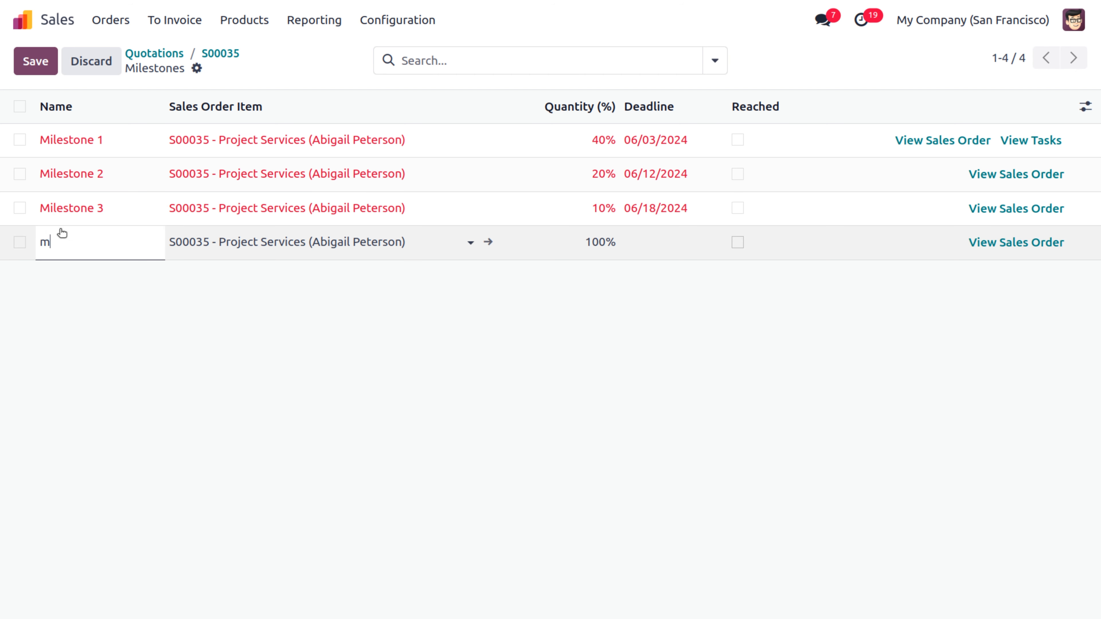
pyautogui.write('ilestone 4')
pyautogui.click(584, 246)
pyautogui.write('30')
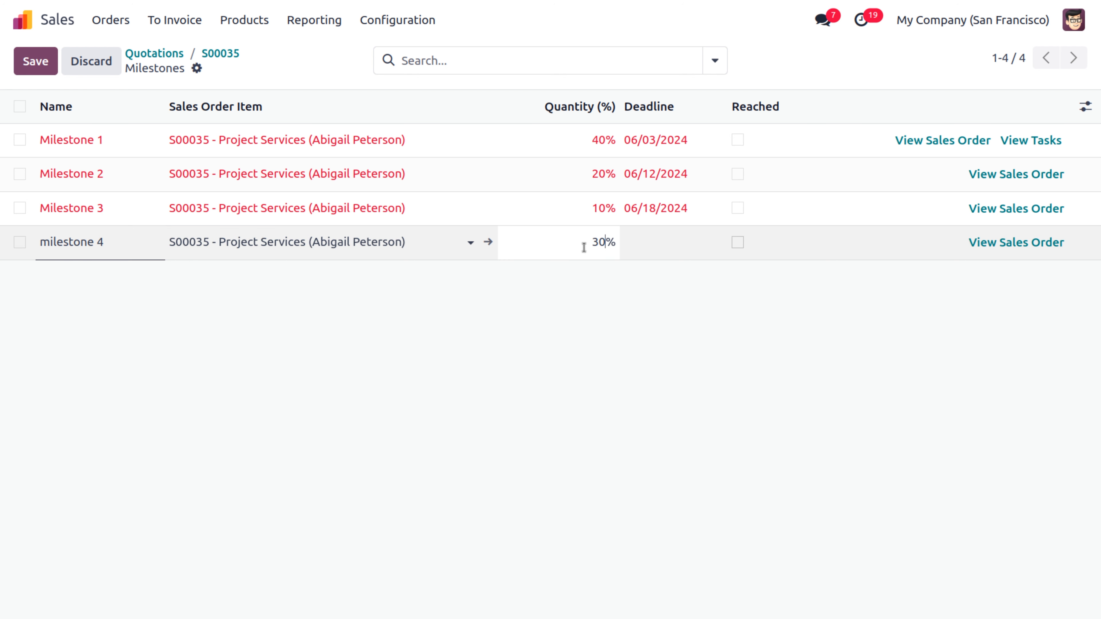
pyautogui.click(605, 324)
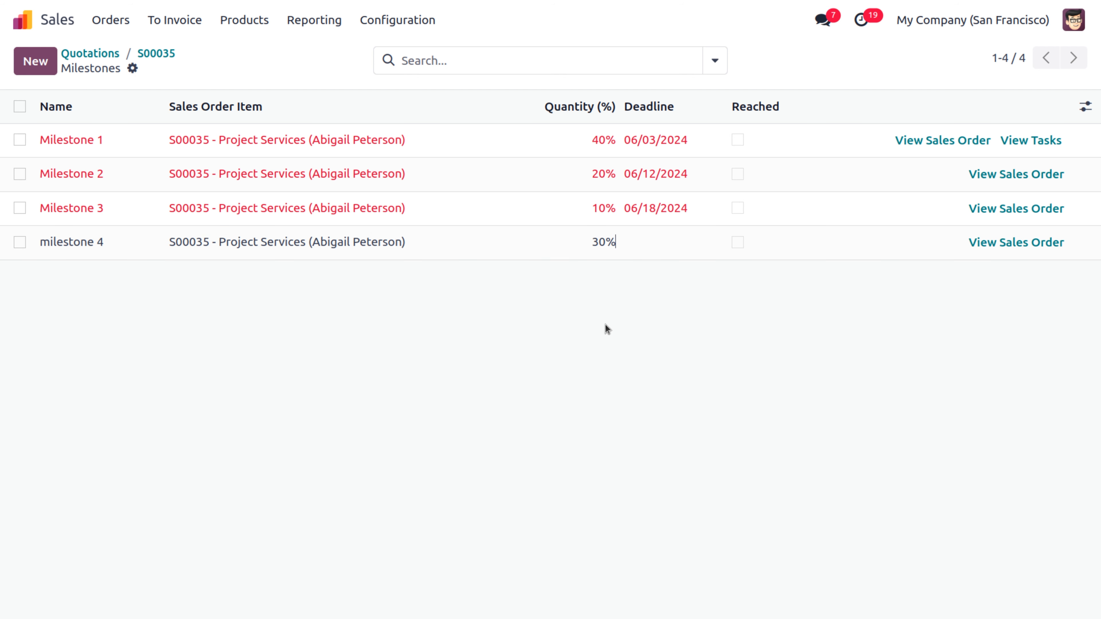
pyautogui.click(671, 245)
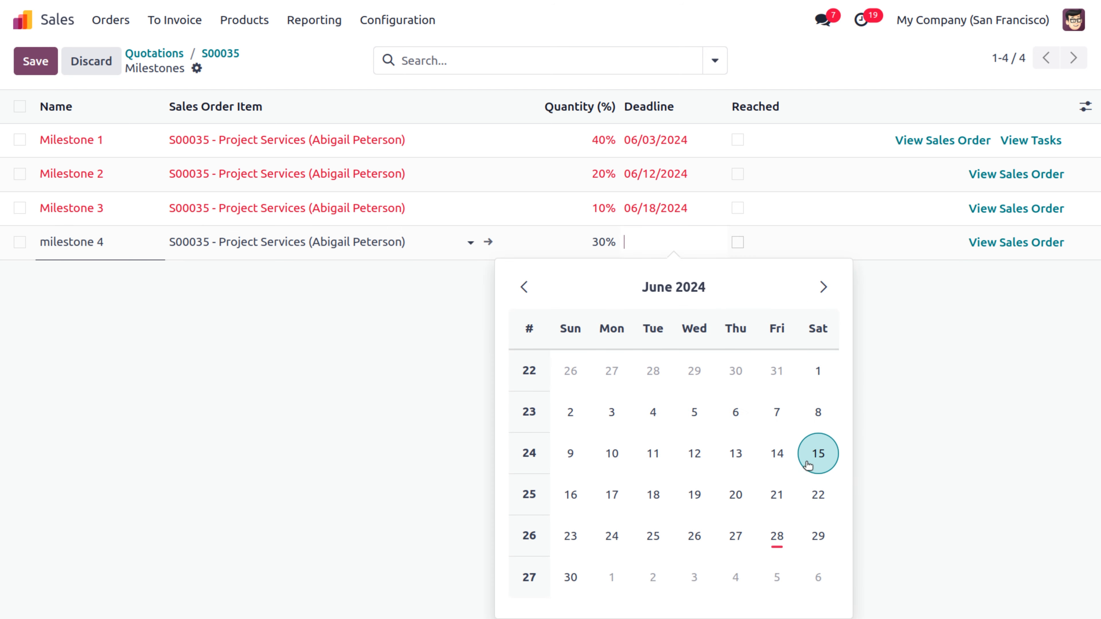
pyautogui.click(819, 538)
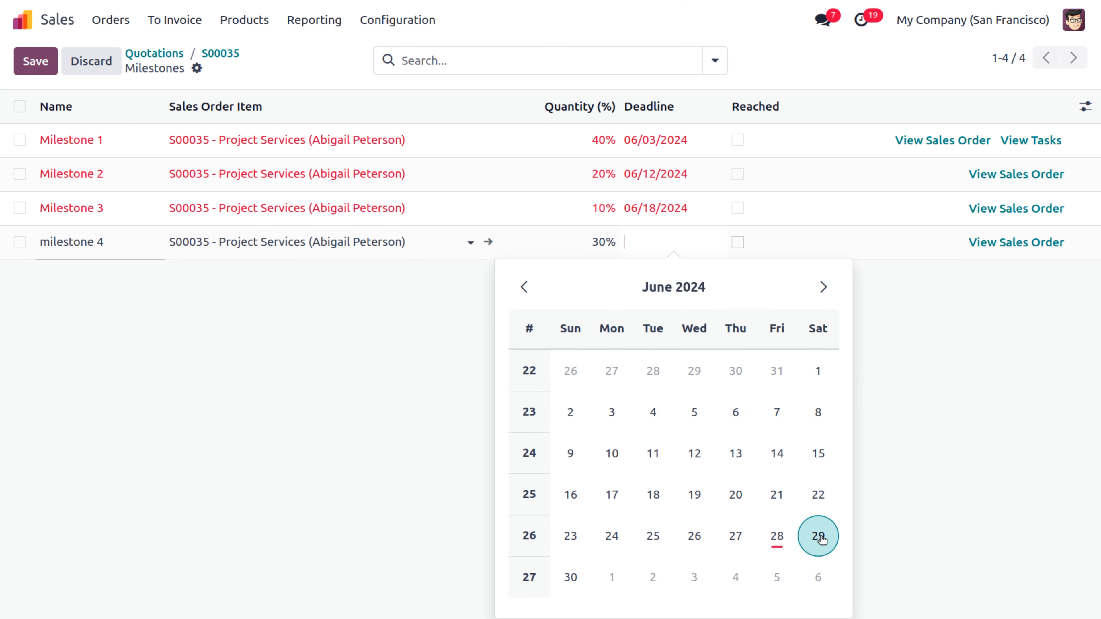
pyautogui.click(887, 374)
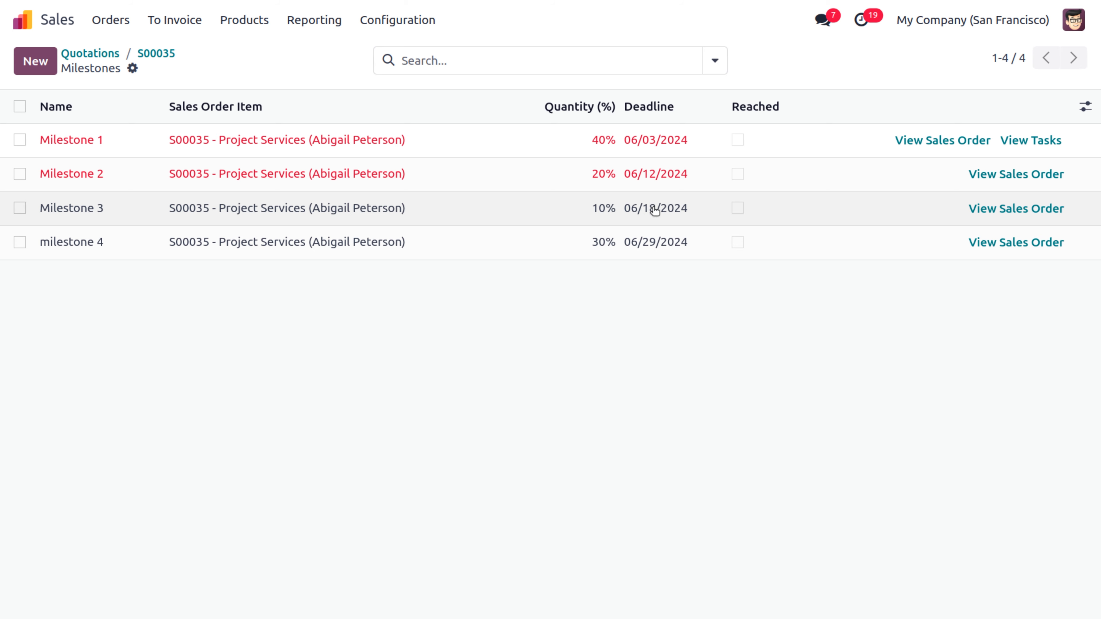
pyautogui.click(161, 55)
pyautogui.click(474, 61)
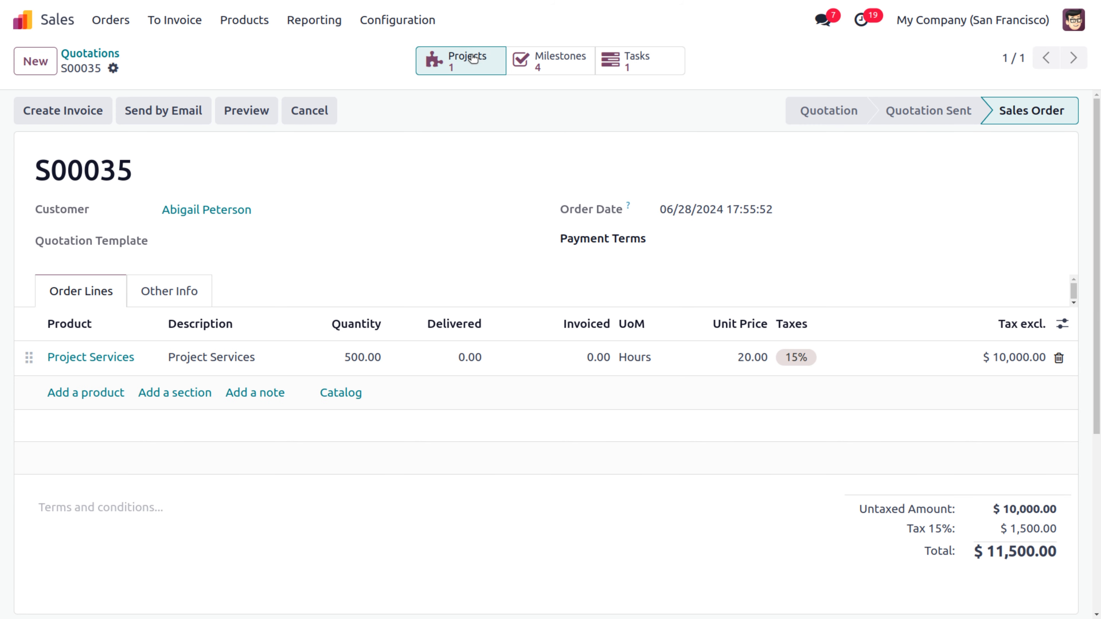
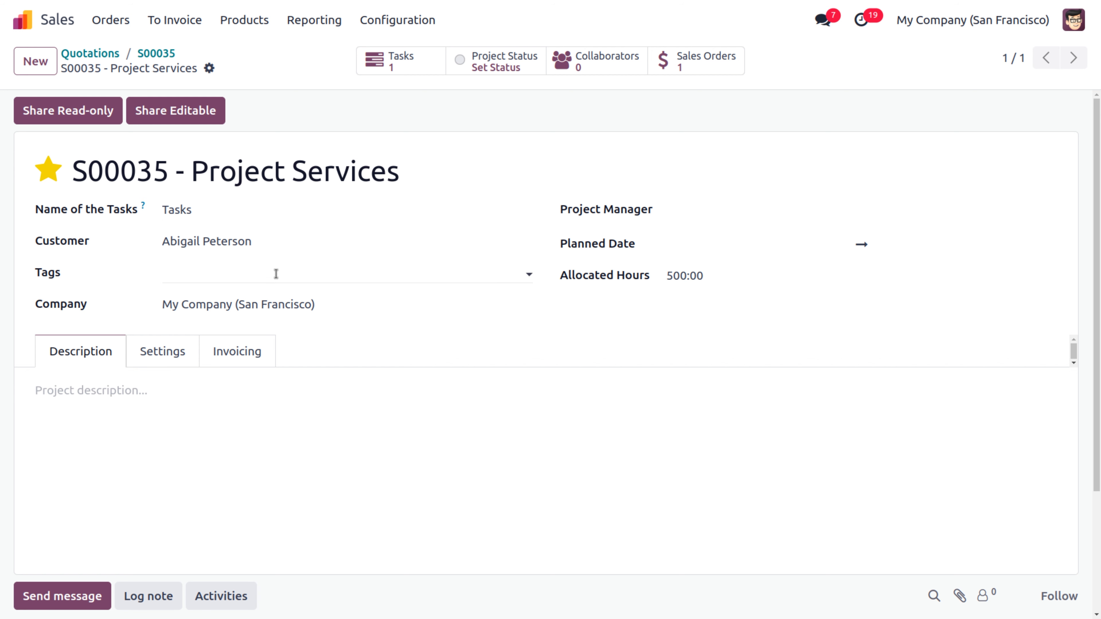
# Step: Tag the project 'services' and make the admin user its project manager
pyautogui.click(277, 274)
pyautogui.write('se')
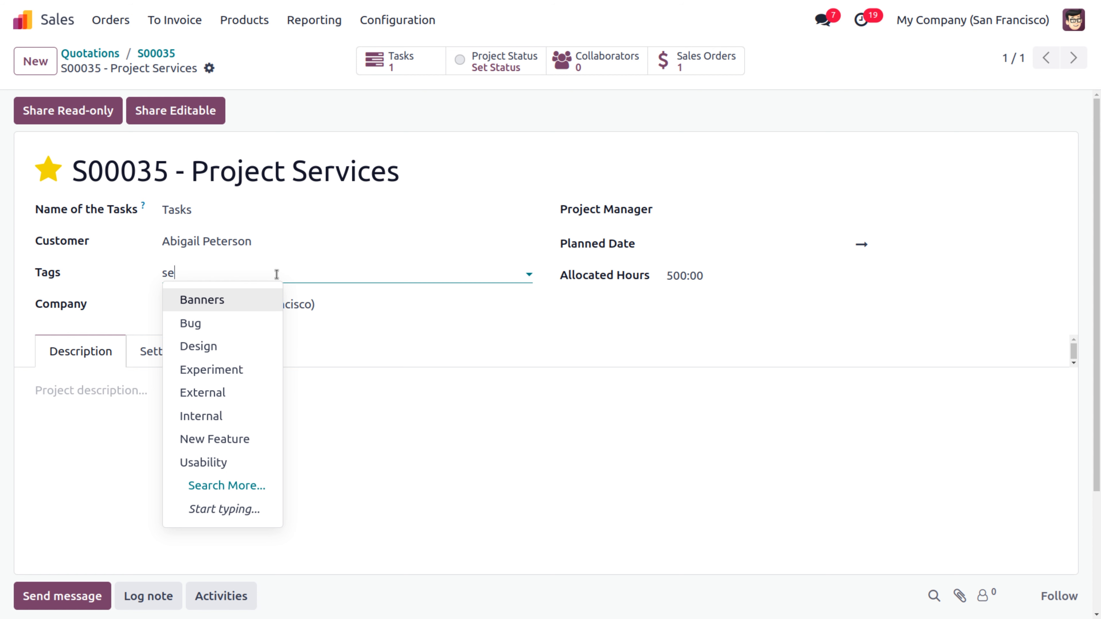
pyautogui.write('r')
pyautogui.click(243, 298)
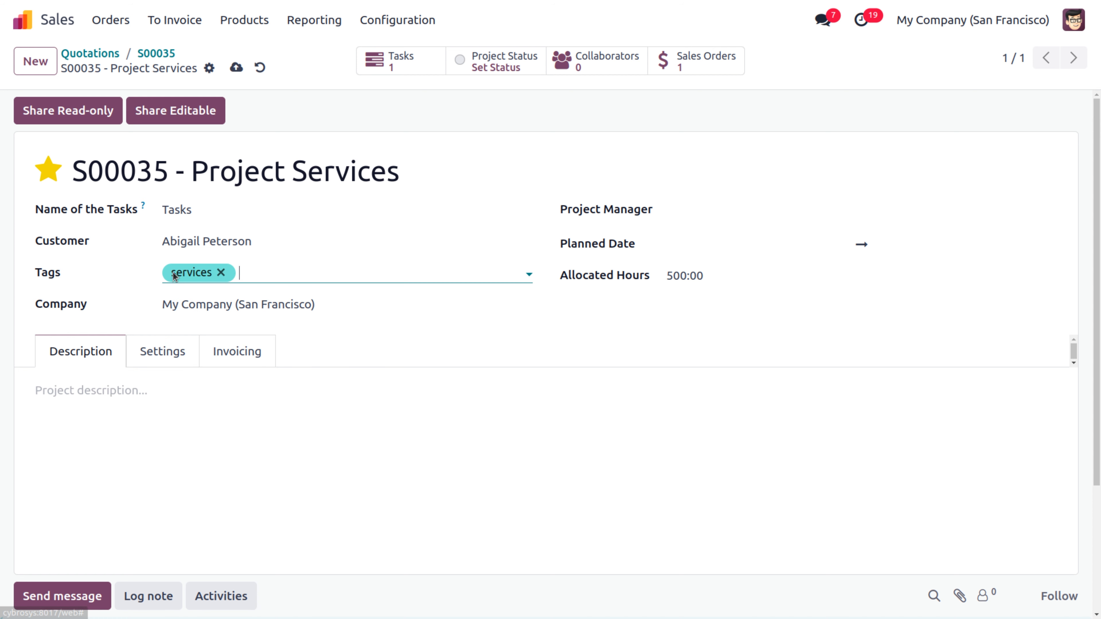
pyautogui.click(713, 214)
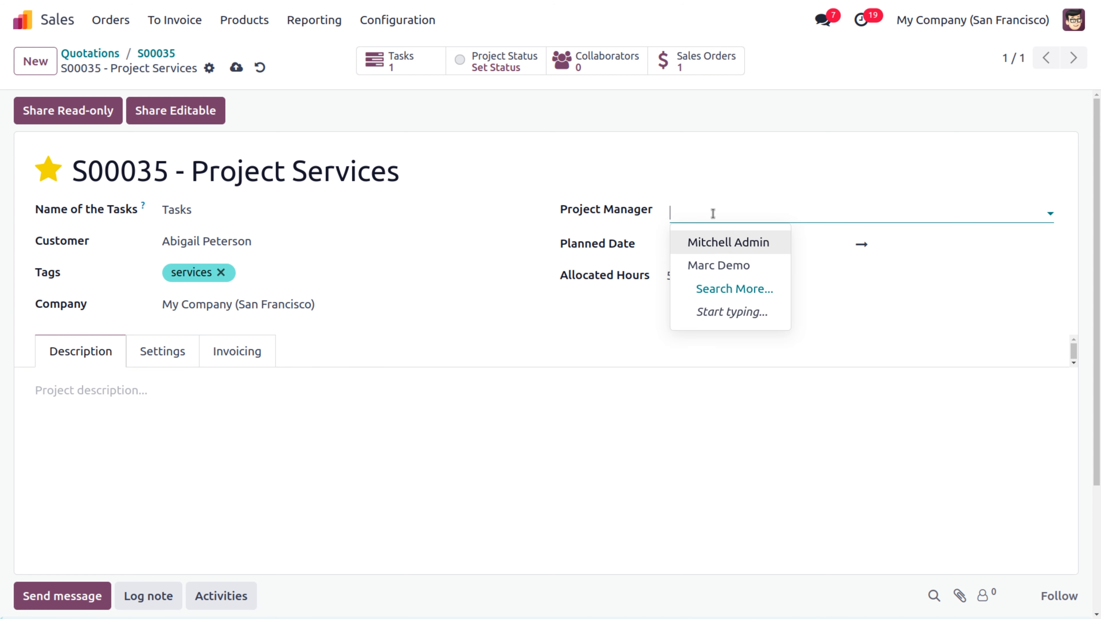
pyautogui.click(725, 245)
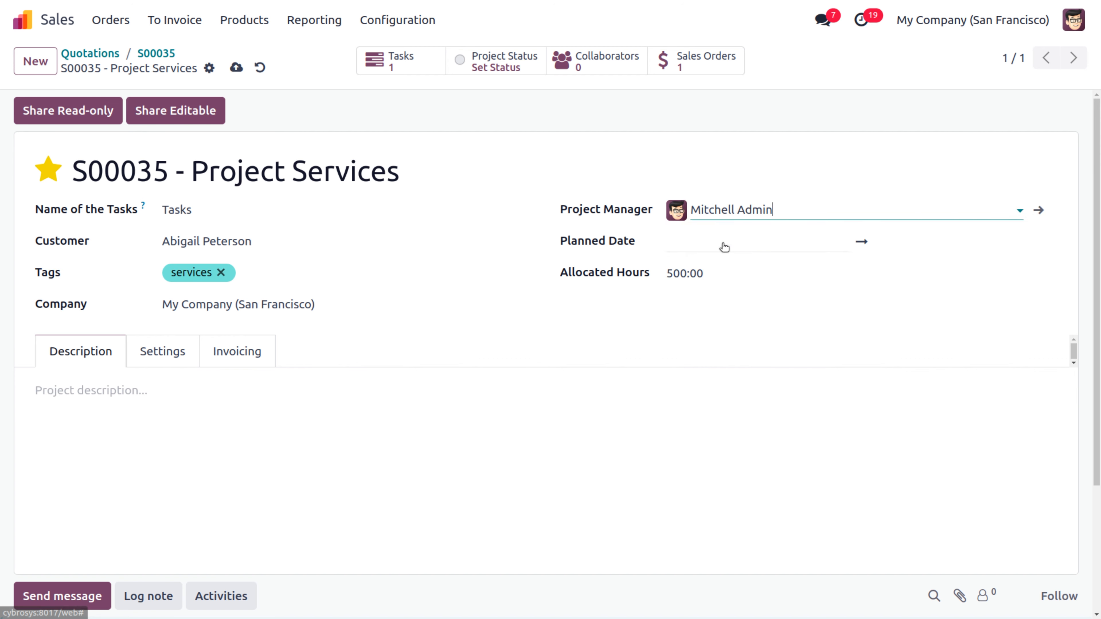
# Step: Set the project's planned dates to 06/01/2024 – 07/02/2024 and apply them
pyautogui.click(723, 247)
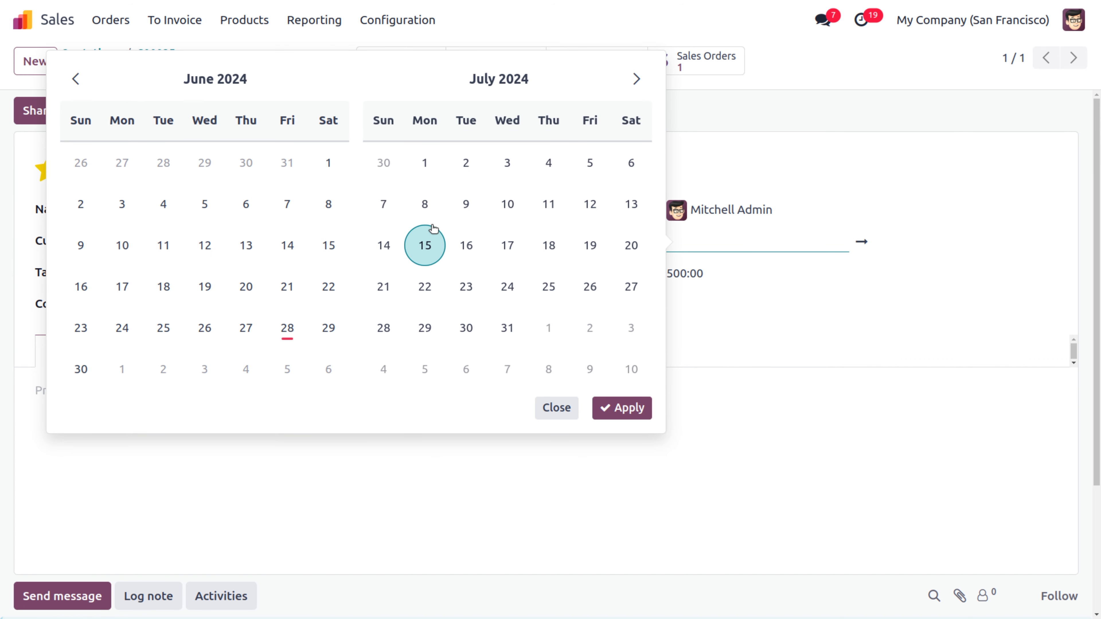
pyautogui.click(334, 161)
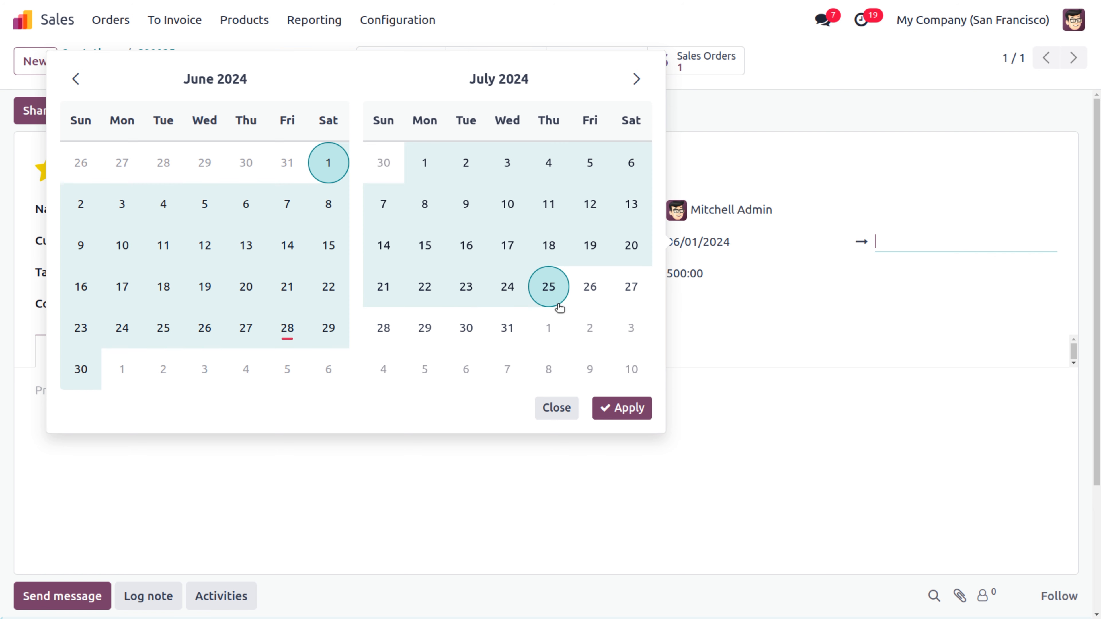
pyautogui.click(464, 169)
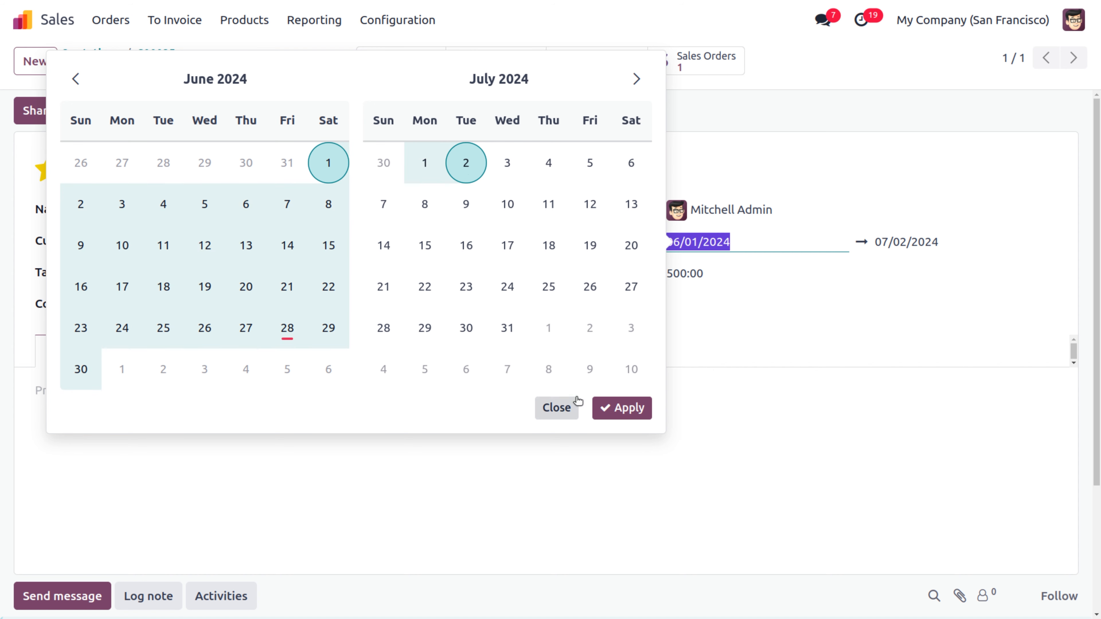
pyautogui.click(628, 409)
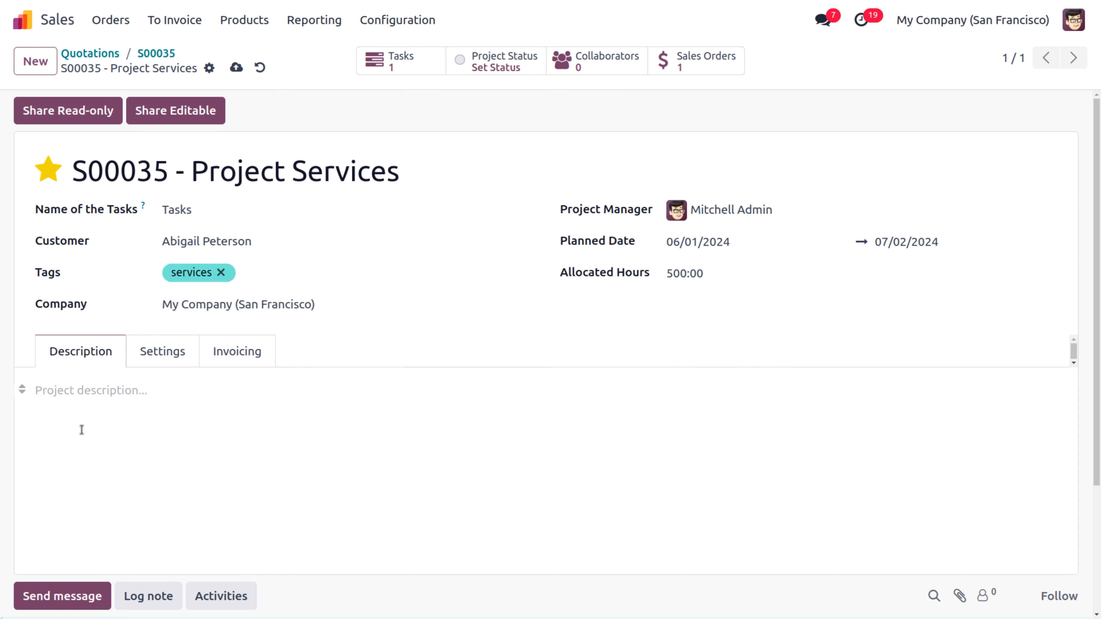
# Step: Review the project's Settings tab, then its Invoicing tab with no employee rates
pyautogui.click(151, 350)
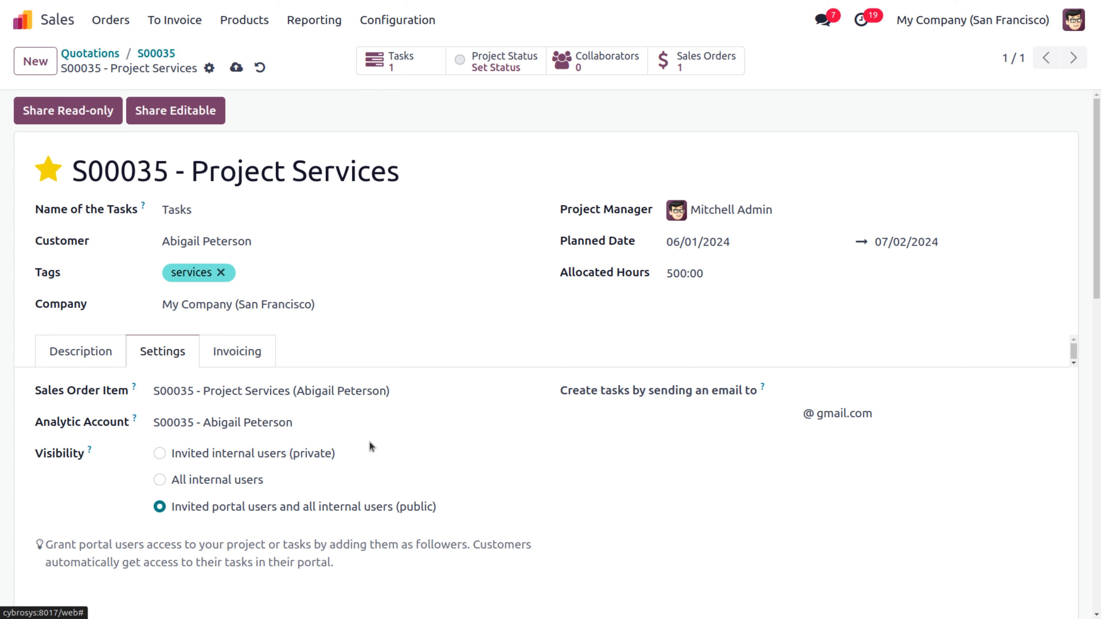
pyautogui.scroll(-15, 369, 441)
pyautogui.scroll(5, 369, 442)
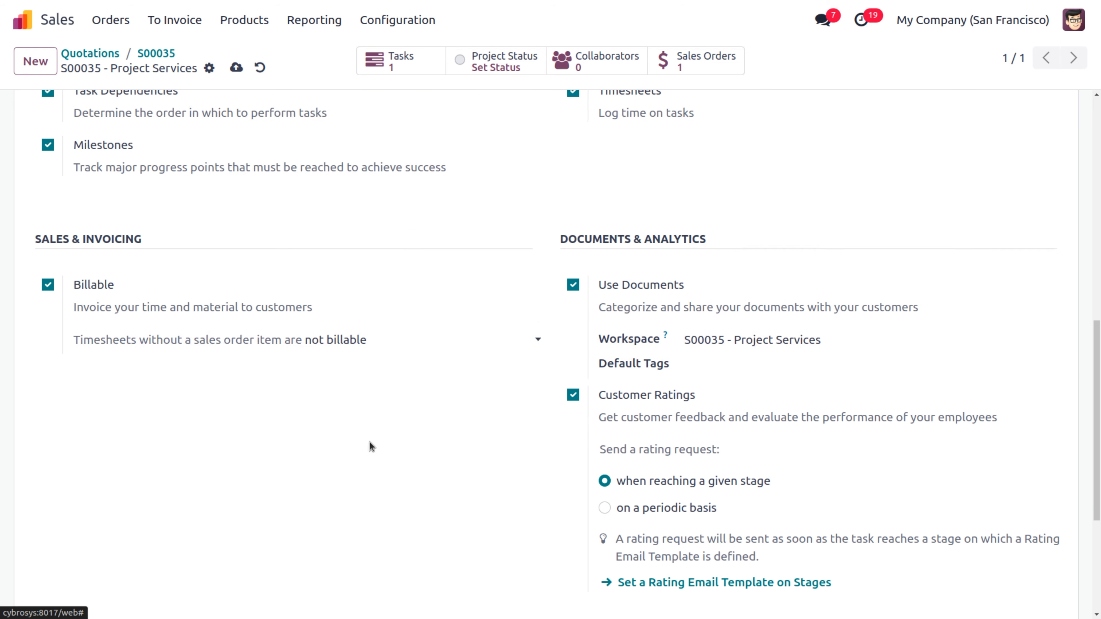
pyautogui.scroll(5, 370, 444)
pyautogui.scroll(5, 369, 442)
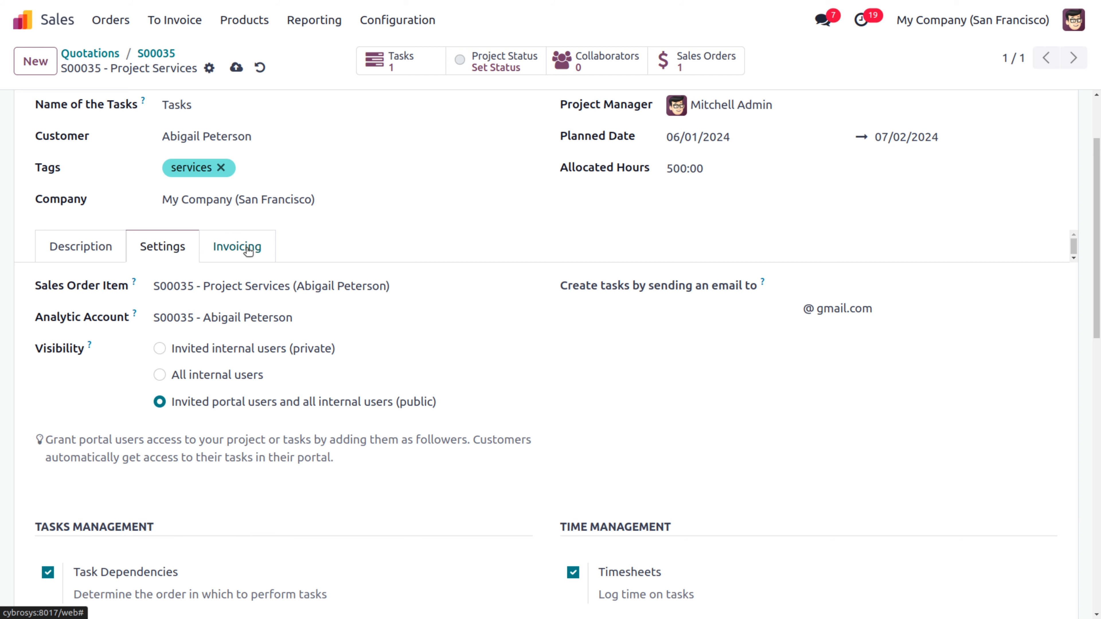
pyautogui.click(248, 250)
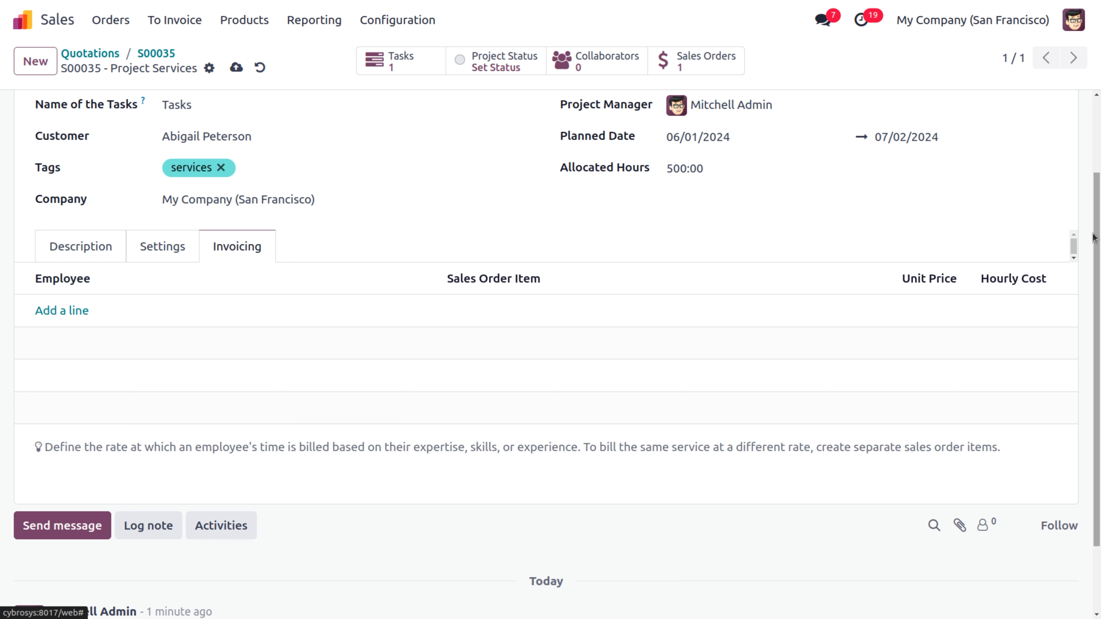
pyautogui.moveTo(1097, 236); pyautogui.dragTo(1098, 136)
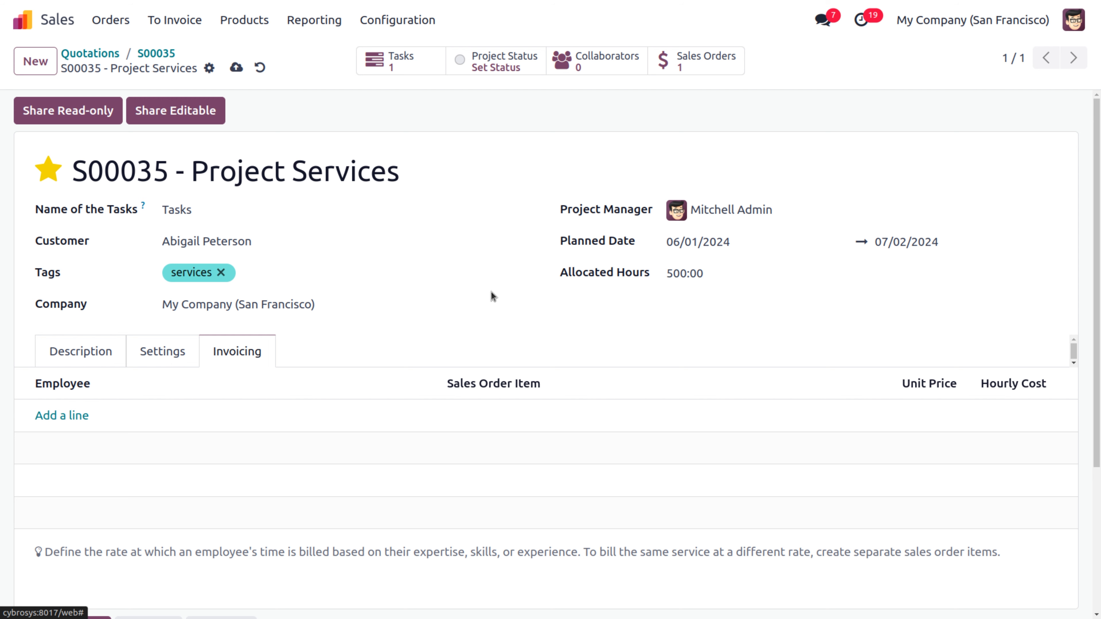
# Step: Retitle the Project Services task to 'Project Services : implementation' and save it
pyautogui.click(400, 62)
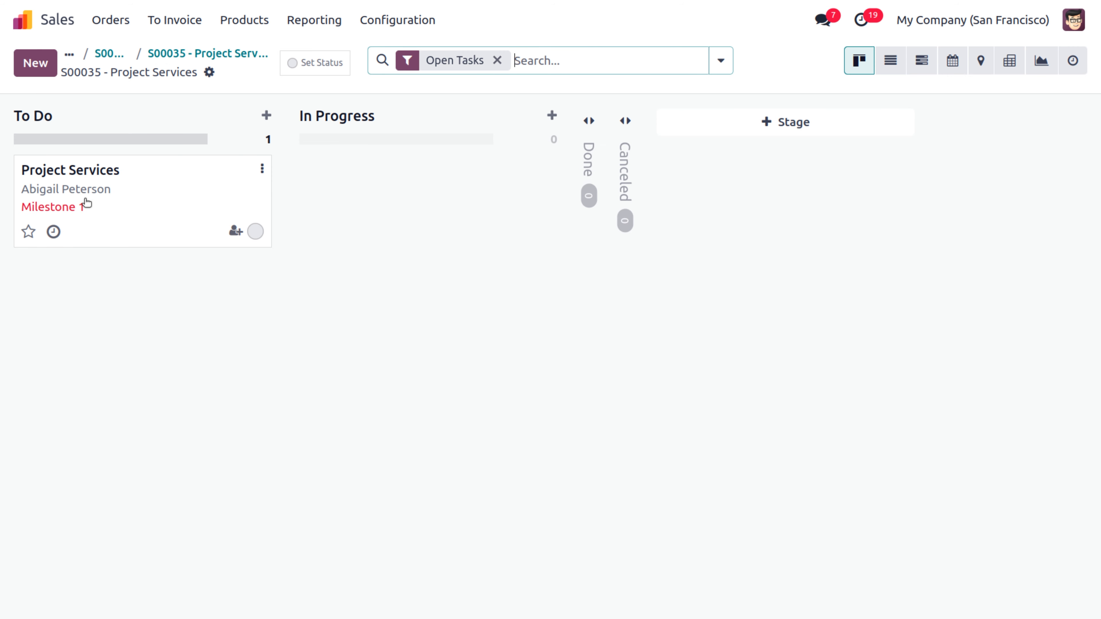
pyautogui.click(84, 194)
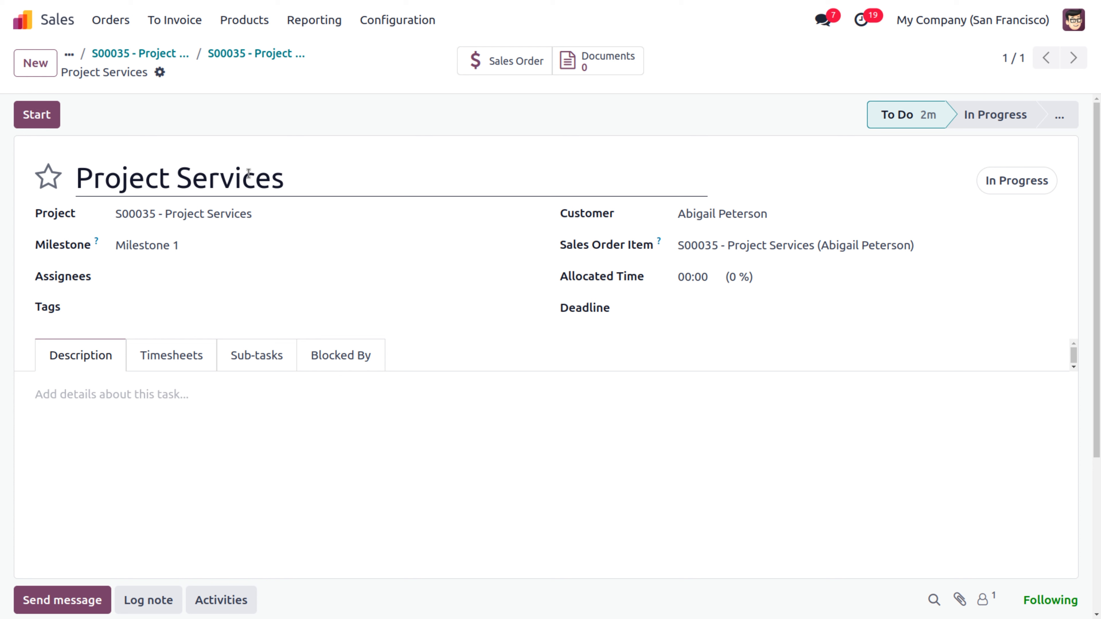
pyautogui.click(337, 172)
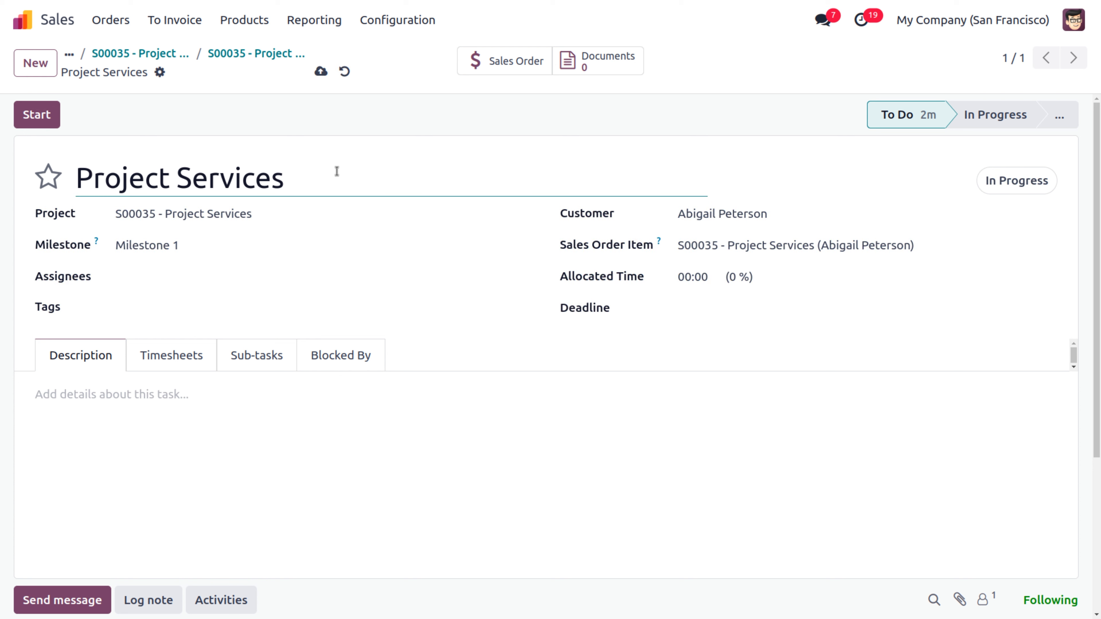
pyautogui.write(': impleme')
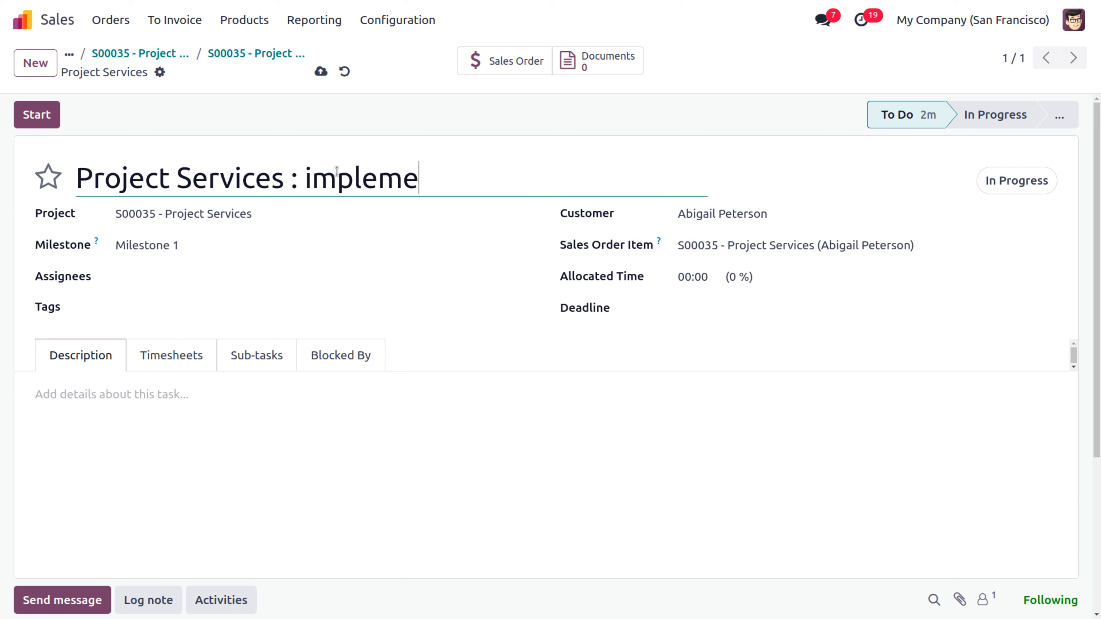
pyautogui.write('ntaion')
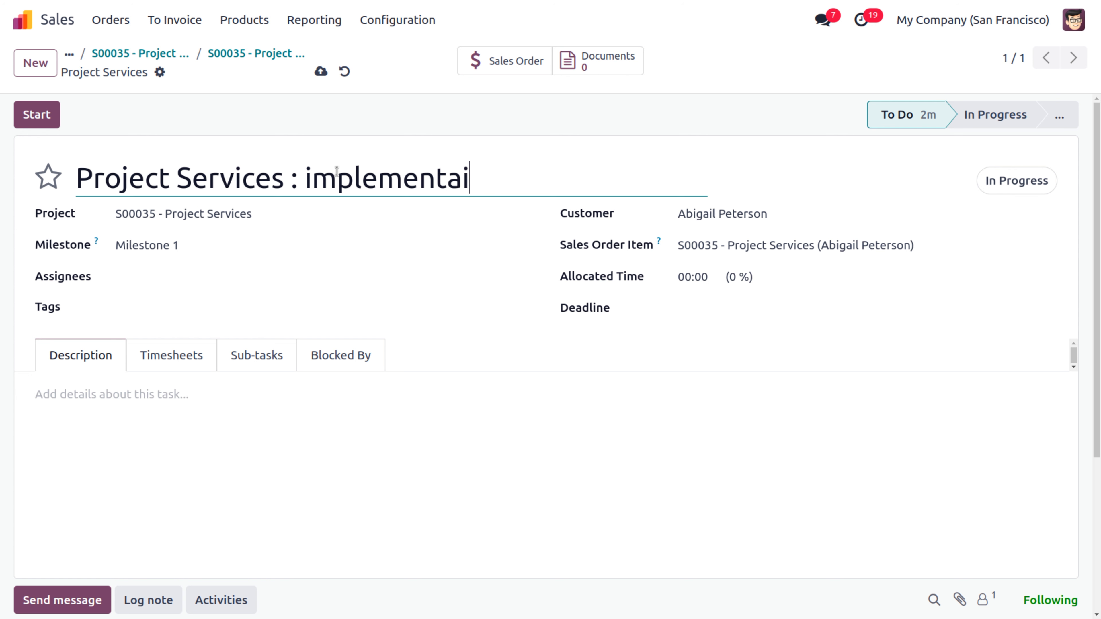
pyautogui.press('BackSpace')
pyautogui.press('BackSpace')
pyautogui.press('BackSpace')
pyautogui.write('tion')
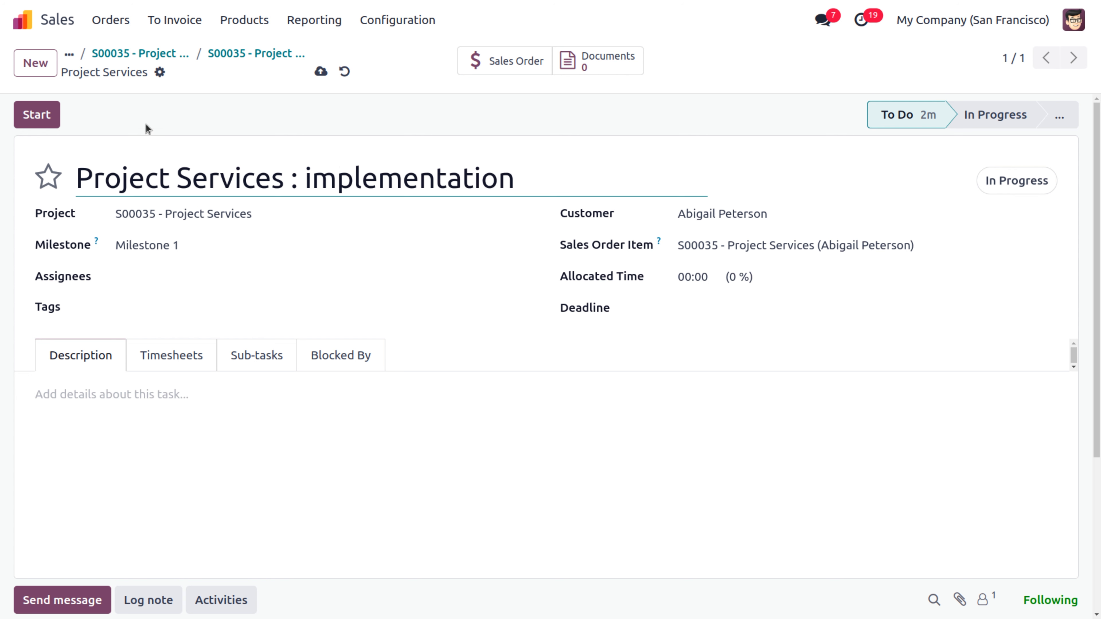
pyautogui.click(321, 72)
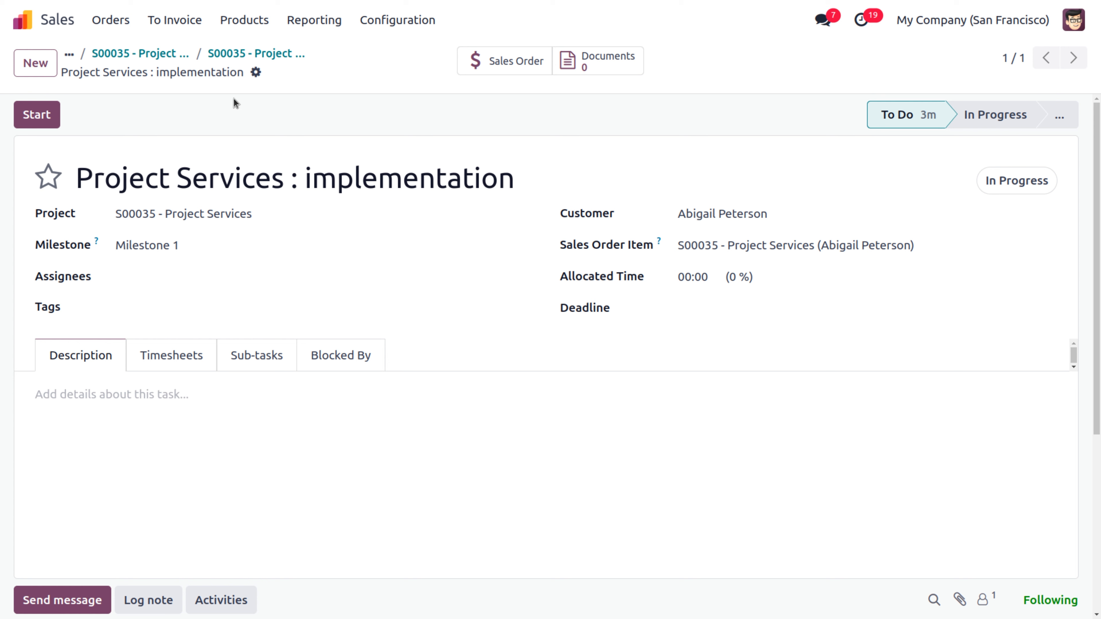
# Step: Duplicate the implementation task as 'development phase 2' on Milestone 2 and save it
pyautogui.click(256, 72)
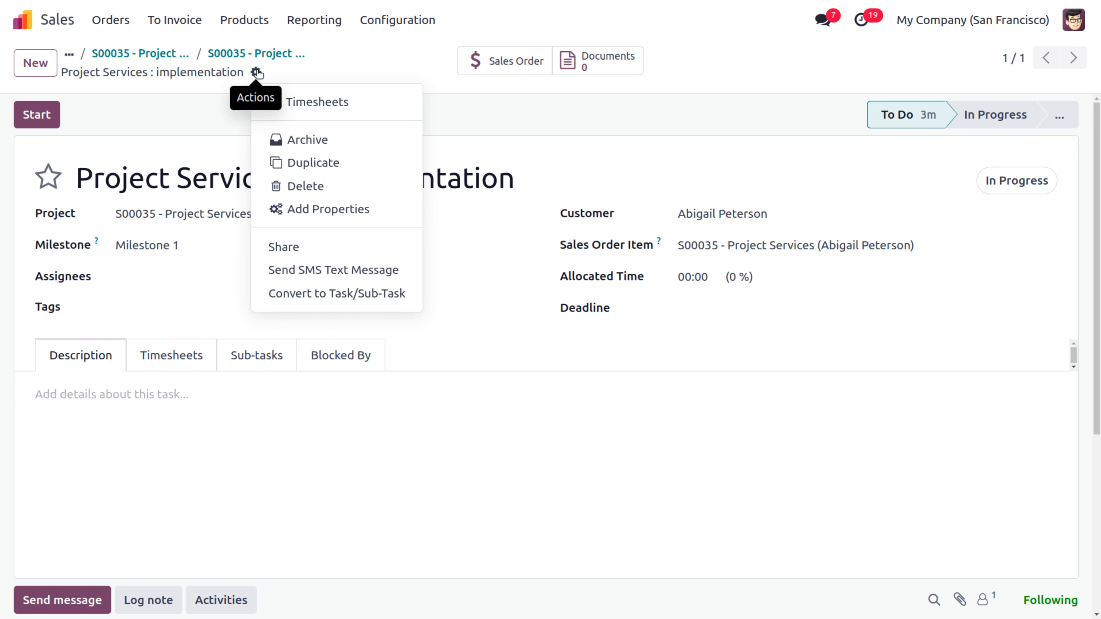
pyautogui.click(340, 164)
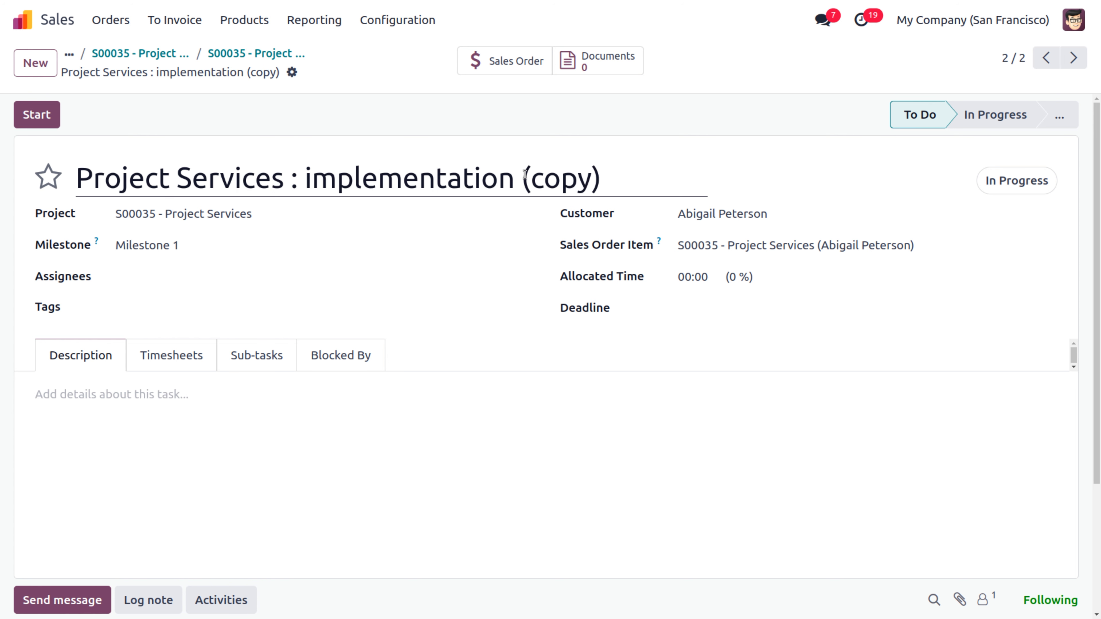
pyautogui.click(608, 183)
pyautogui.press('BackSpace')
pyautogui.press('BackSpace')
pyautogui.press('BackSpace')
pyautogui.press('BackSpace')
pyautogui.press('BackSpace')
pyautogui.press('BackSpace')
pyautogui.press('BackSpace')
pyautogui.press('BackSpace')
pyautogui.press('BackSpace')
pyautogui.press('BackSpace')
pyautogui.press('BackSpace')
pyautogui.press('BackSpace')
pyautogui.press('BackSpace')
pyautogui.press('BackSpace')
pyautogui.press('BackSpace')
pyautogui.press('BackSpace')
pyautogui.press('BackSpace')
pyautogui.press('BackSpace')
pyautogui.press('BackSpace')
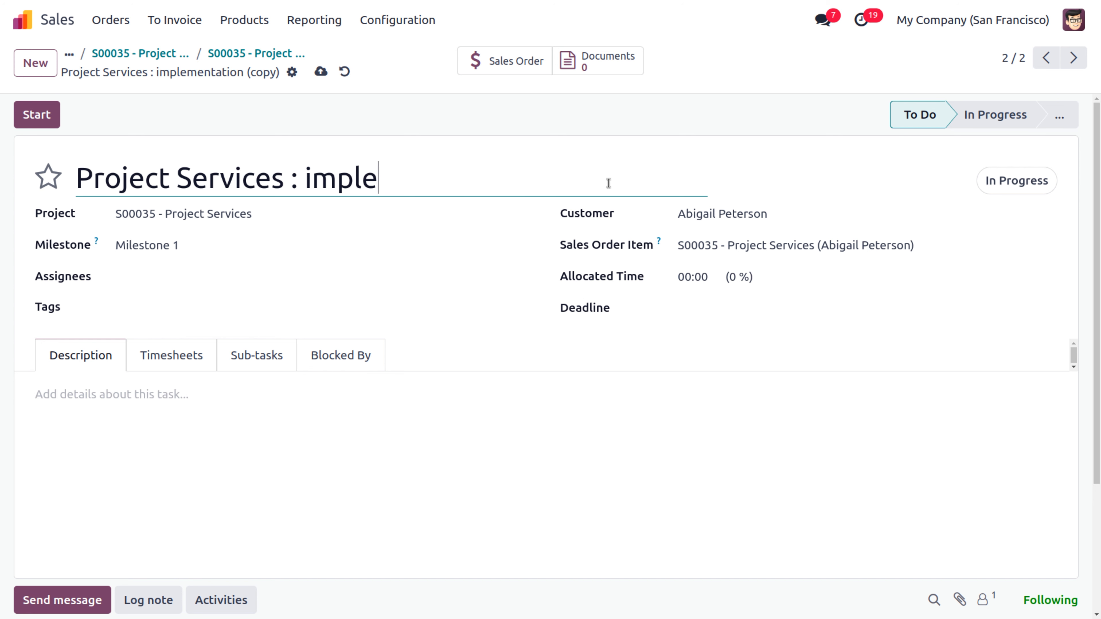
pyautogui.press('BackSpace')
pyautogui.press('BackSpace')
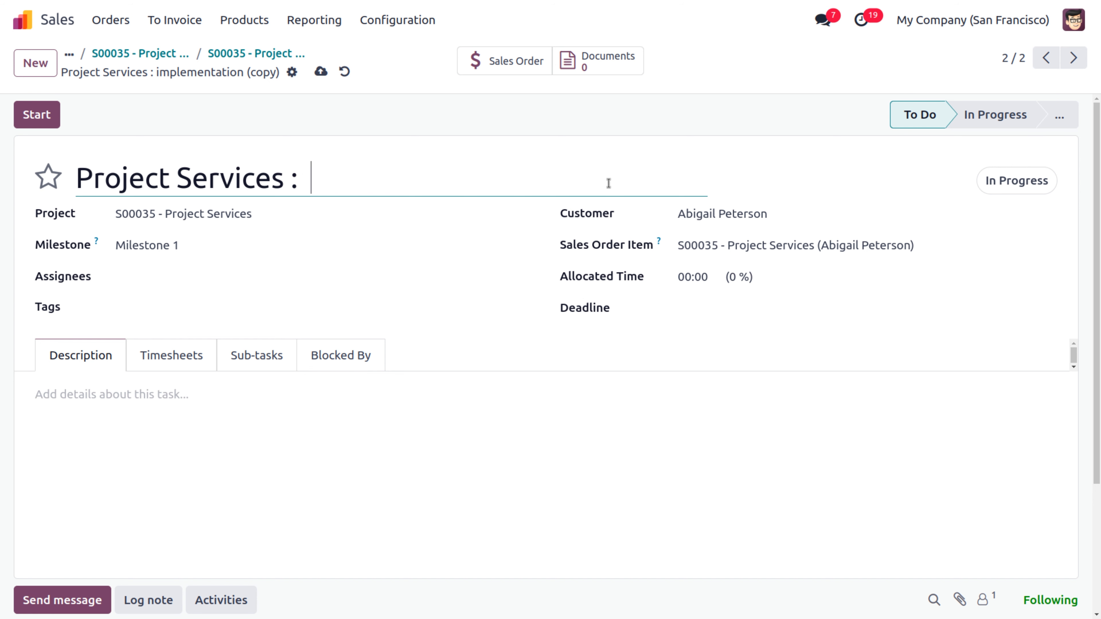
pyautogui.write('developme')
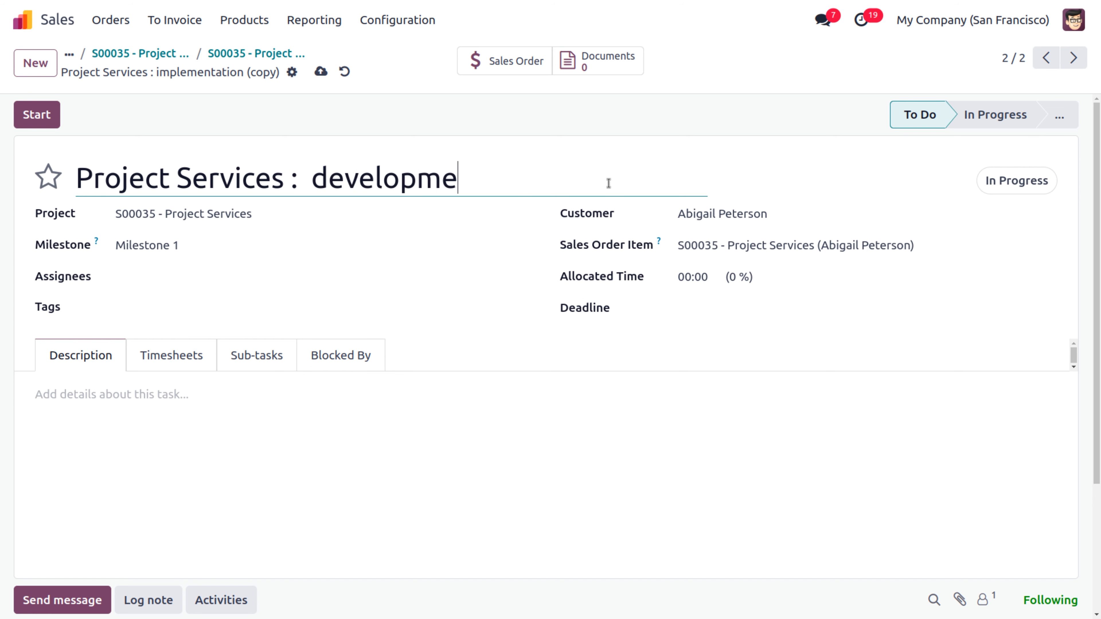
pyautogui.write('nt phse')
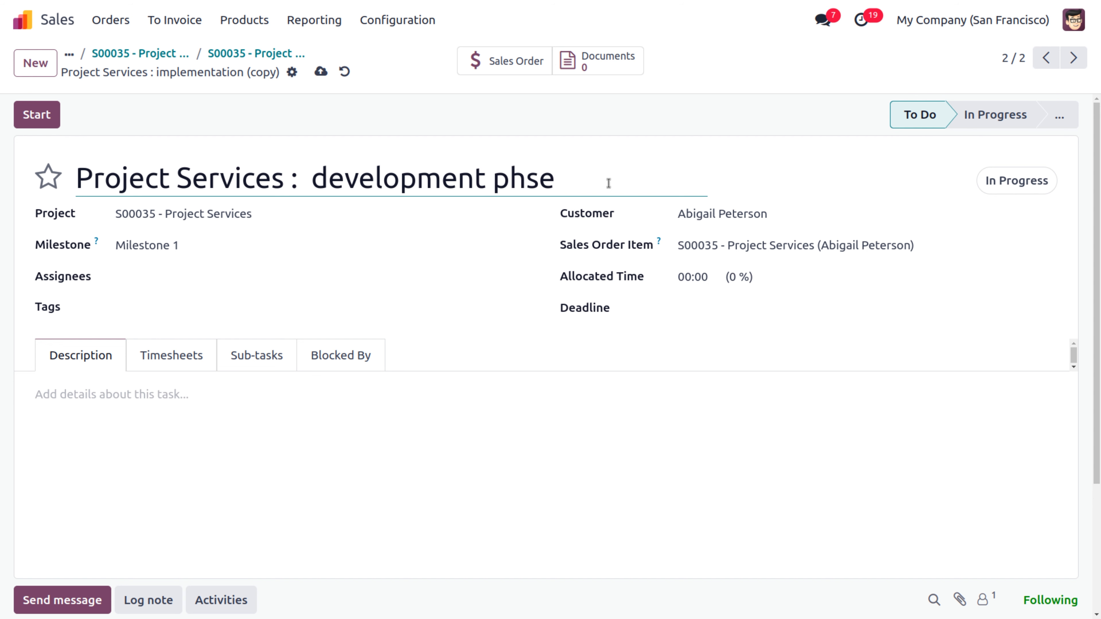
pyautogui.press('BackSpace')
pyautogui.press('BackSpace')
pyautogui.write('ase 2')
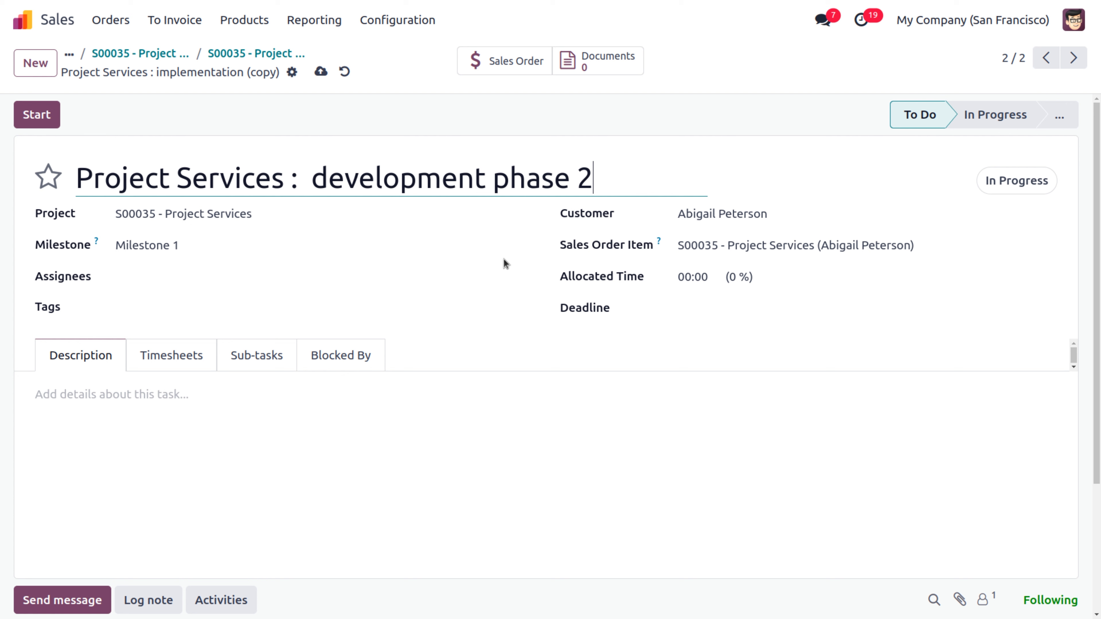
pyautogui.click(245, 245)
pyautogui.click(190, 300)
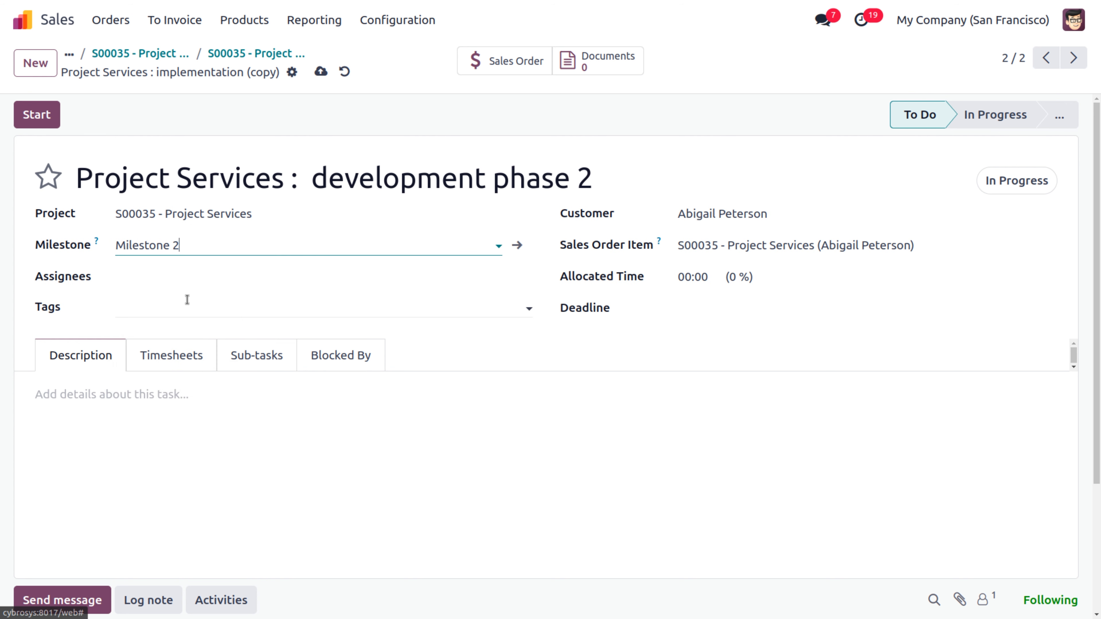
pyautogui.click(321, 72)
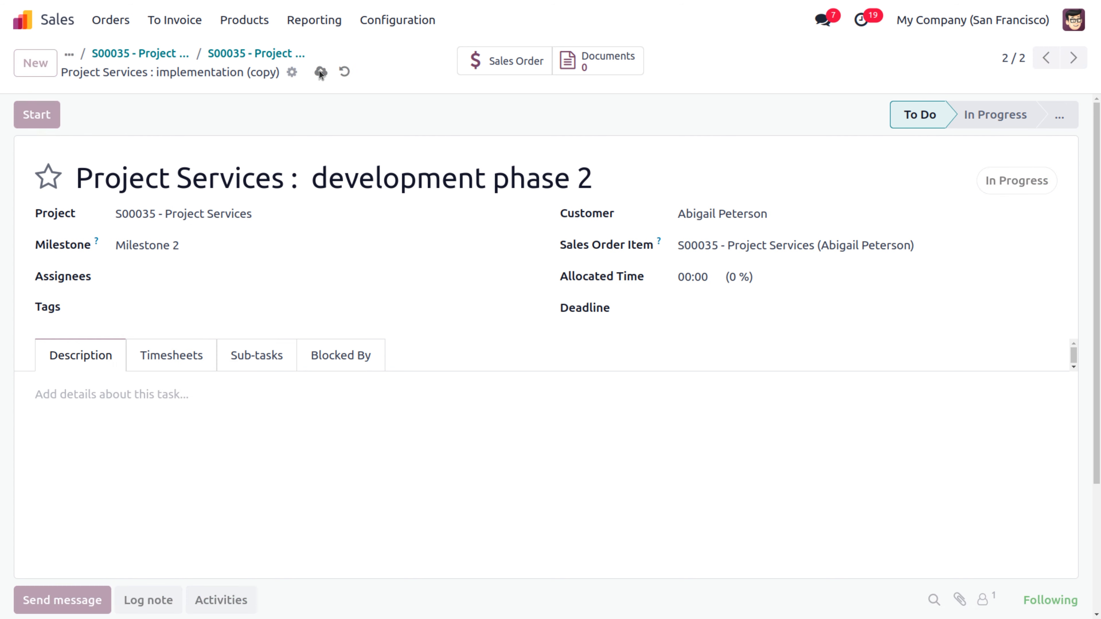
# Step: Duplicate it as 'development phase 3' on Milestone 3 and start its timer
pyautogui.click(48, 176)
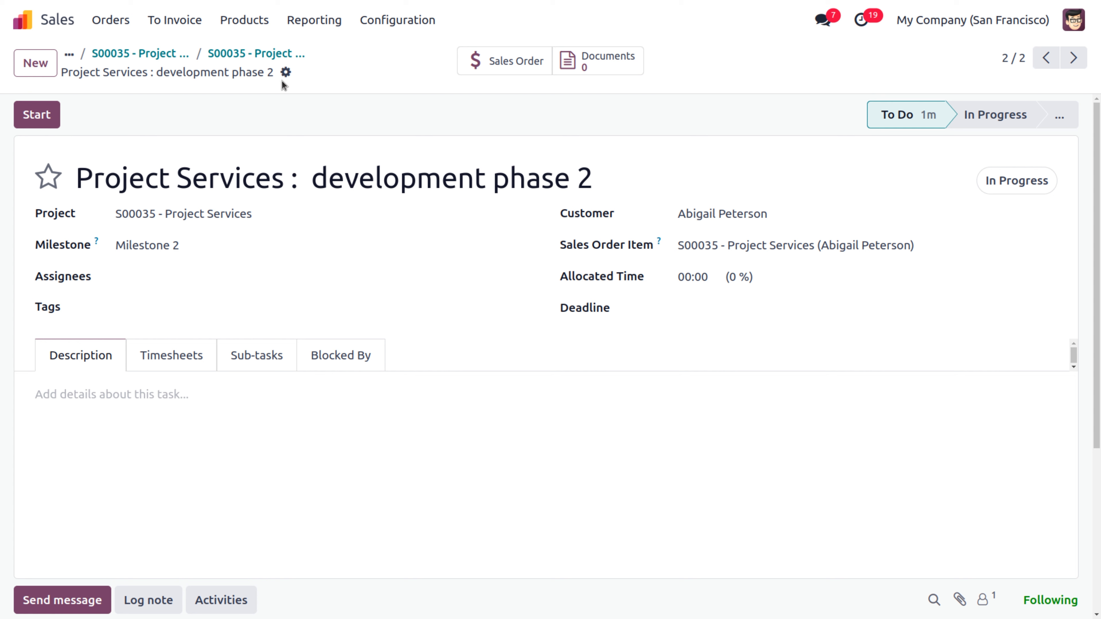
pyautogui.click(286, 73)
pyautogui.click(346, 162)
pyautogui.click(692, 185)
pyautogui.press('BackSpace')
pyautogui.press('BackSpace')
pyautogui.press('BackSpace')
pyautogui.press('BackSpace')
pyautogui.press('BackSpace')
pyautogui.press('BackSpace')
pyautogui.press('BackSpace')
pyautogui.press('BackSpace')
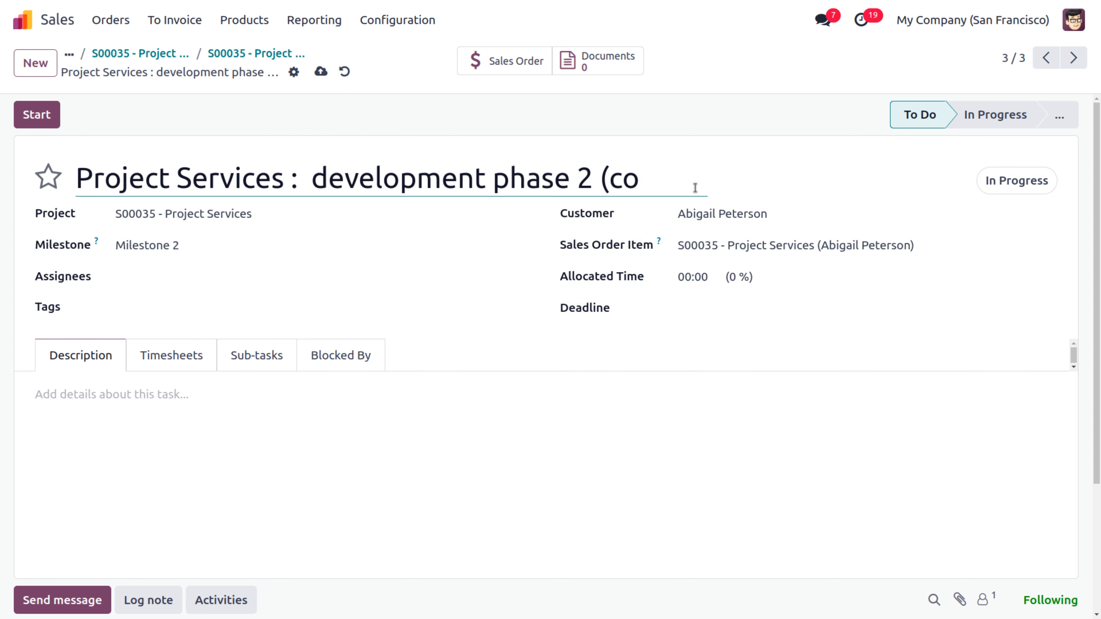
pyautogui.write('3')
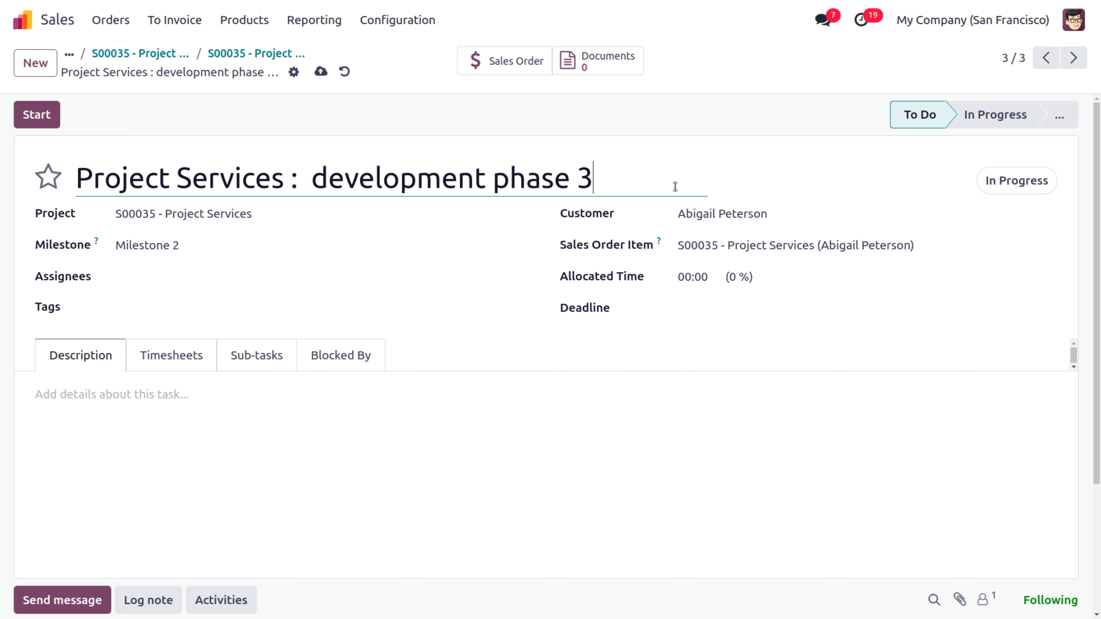
pyautogui.click(302, 245)
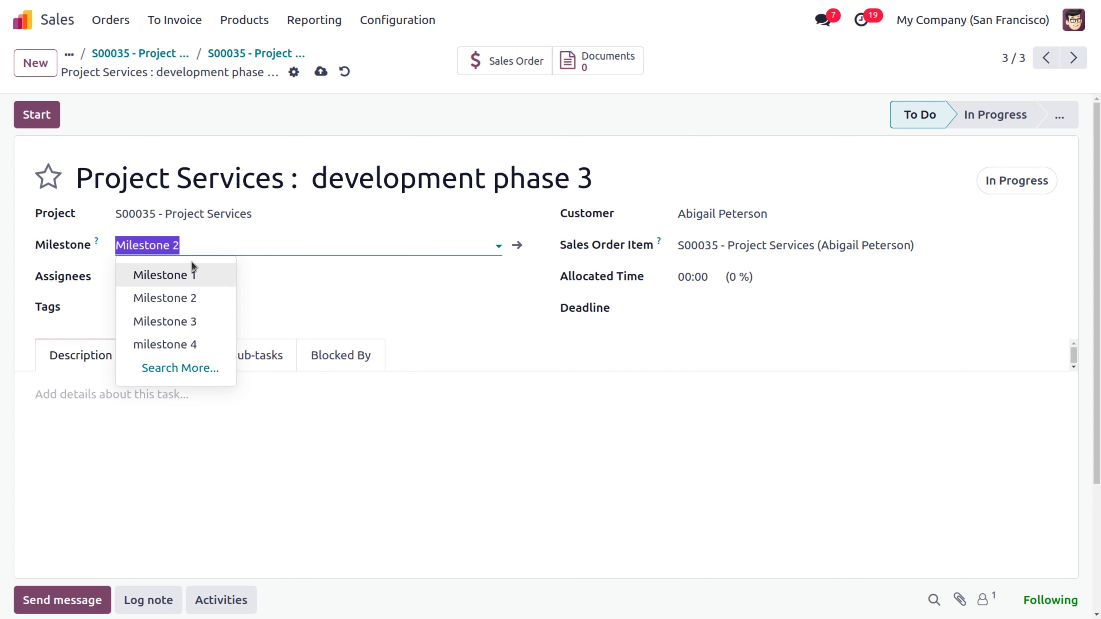
pyautogui.click(190, 321)
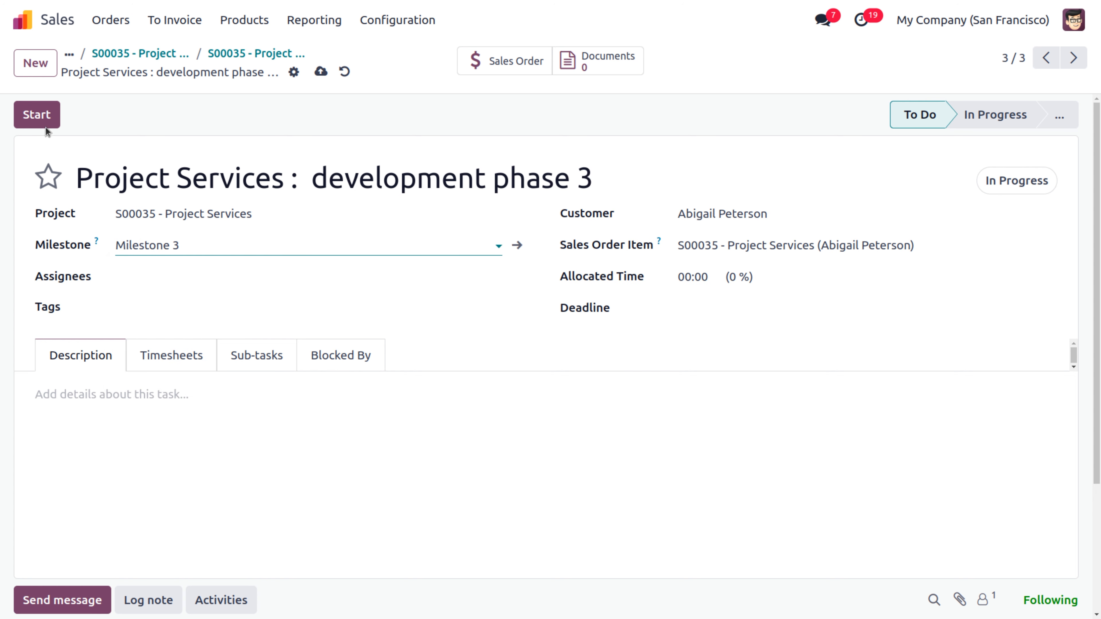
pyautogui.click(37, 114)
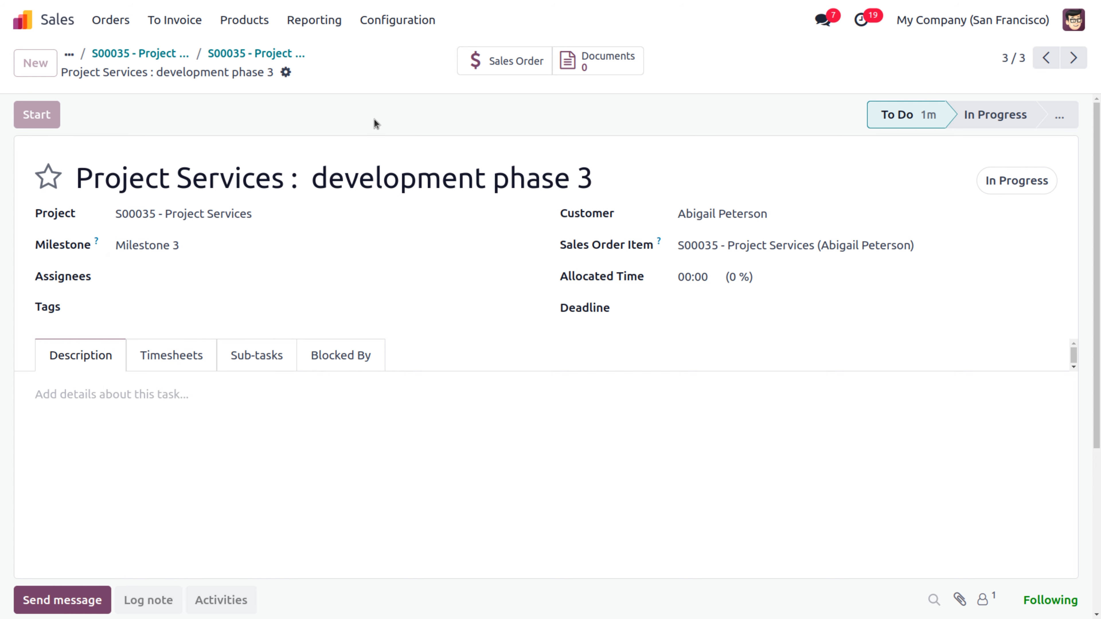
# Step: Duplicate phase 3 as 'testing and delivering phase 4' on milestone 4 and save it
pyautogui.click(286, 73)
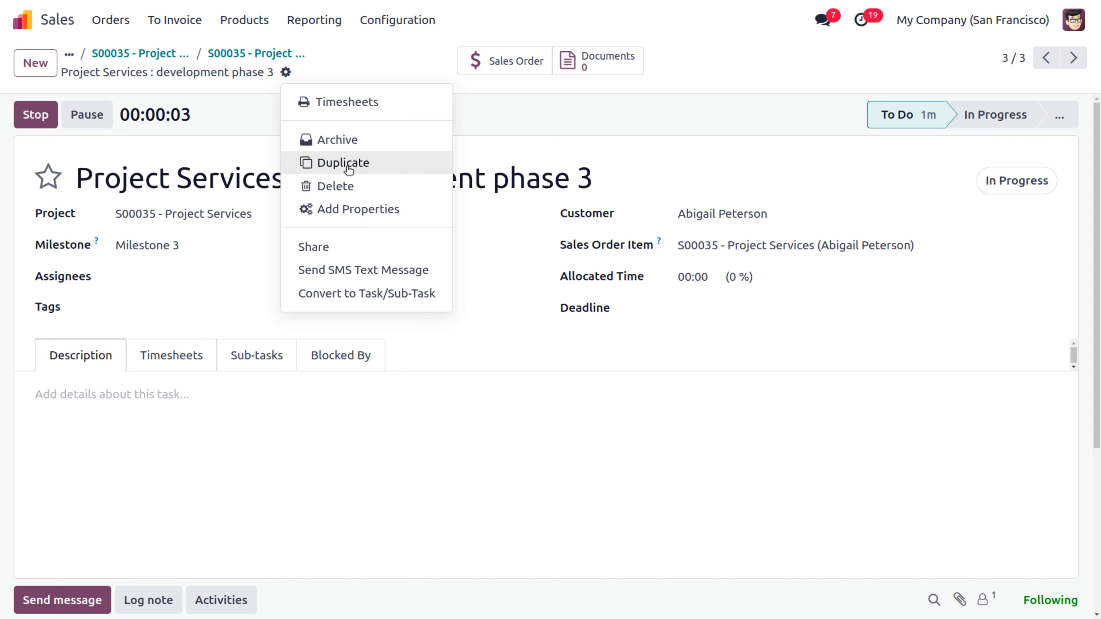
pyautogui.click(358, 164)
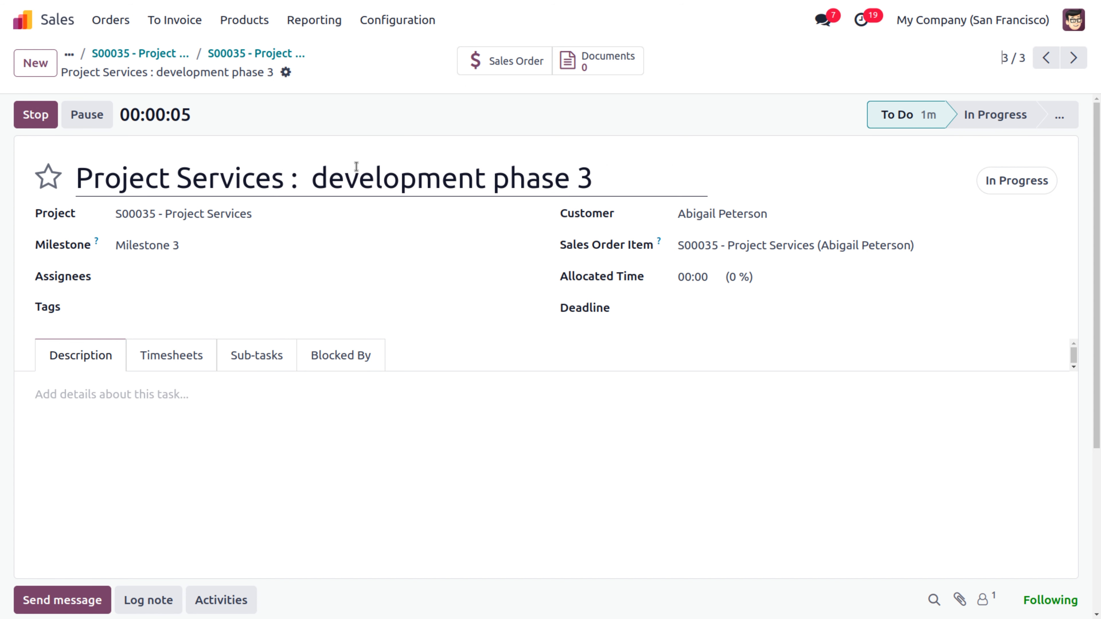
pyautogui.click(702, 186)
pyautogui.press('BackSpace')
pyautogui.press('BackSpace')
pyautogui.press('BackSpace')
pyautogui.press('BackSpace')
pyautogui.press('BackSpace')
pyautogui.press('BackSpace')
pyautogui.press('BackSpace')
pyautogui.press('BackSpace')
pyautogui.press('BackSpace')
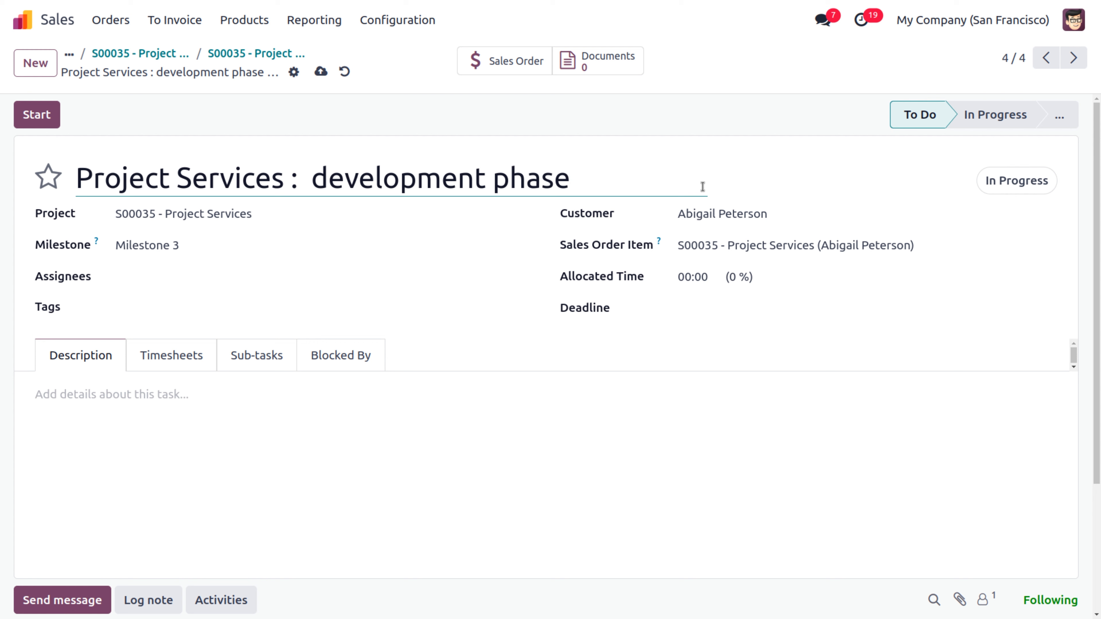
pyautogui.write('4')
pyautogui.click(231, 243)
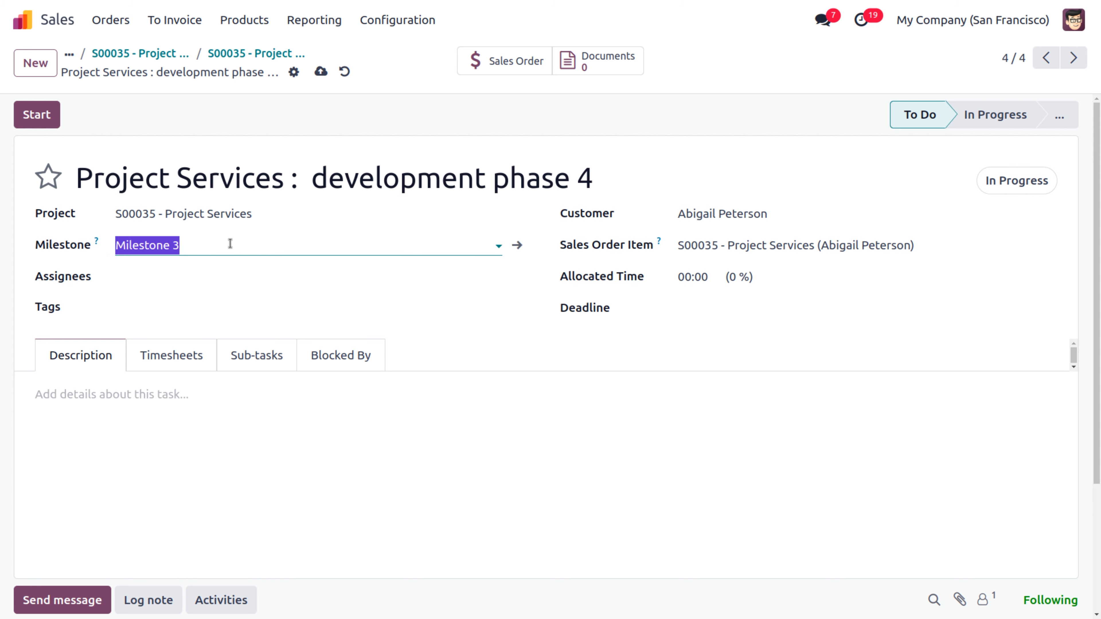
pyautogui.click(172, 345)
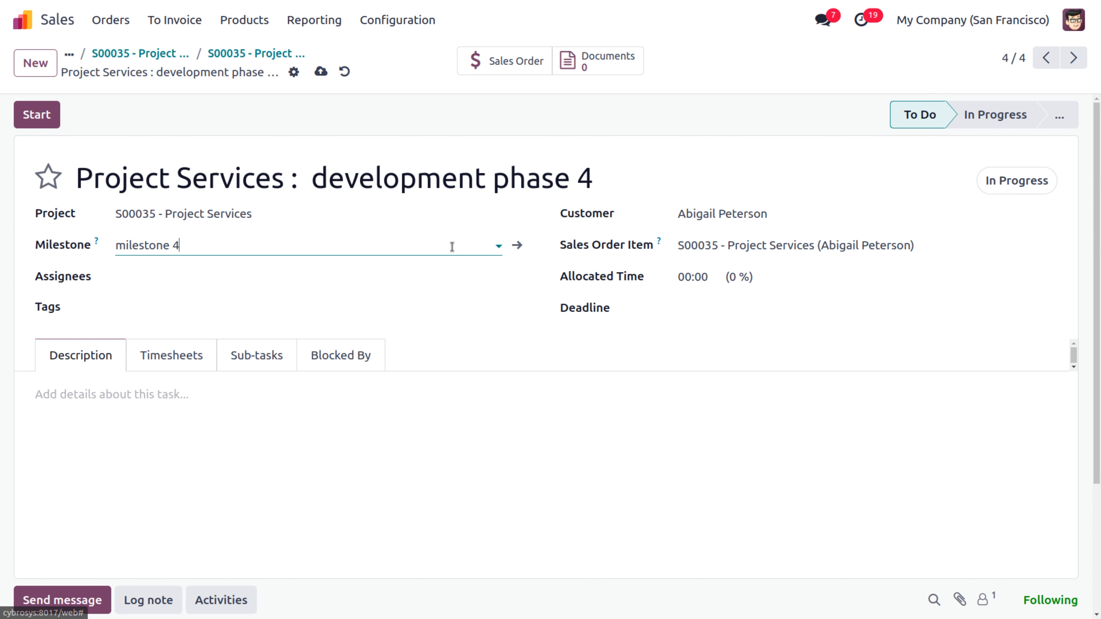
pyautogui.click(482, 178)
pyautogui.press('BackSpace')
pyautogui.press('BackSpace')
pyautogui.press('BackSpace')
pyautogui.press('BackSpace')
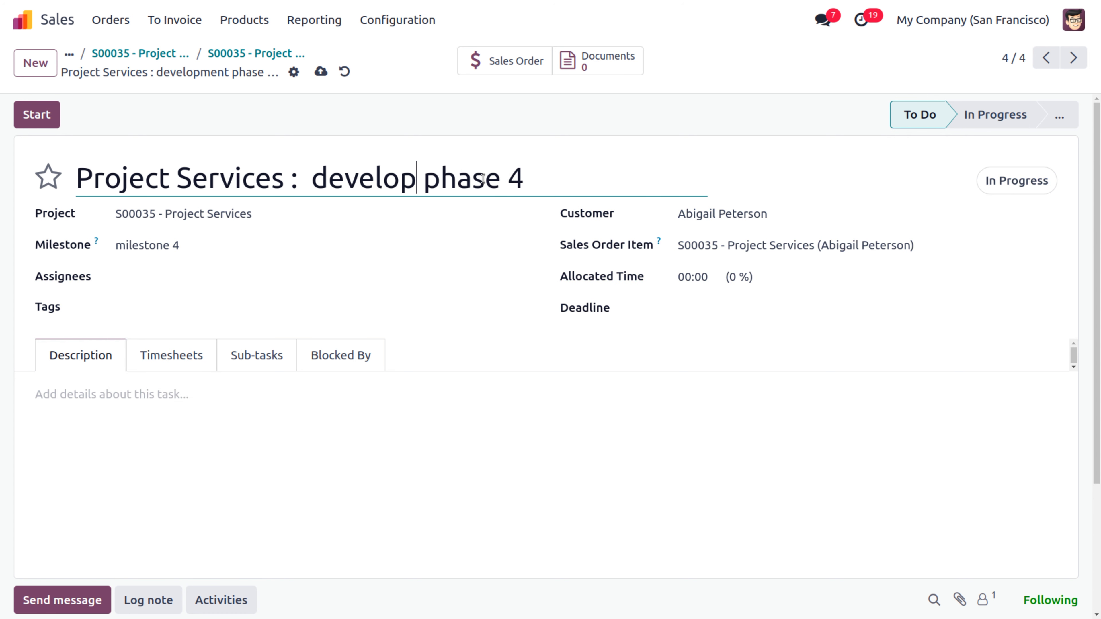
pyautogui.press('BackSpace')
pyautogui.press('BackSpace')
pyautogui.press('BackSpace')
pyautogui.press('BackSpace')
pyautogui.press('BackSpace')
pyautogui.press('BackSpace')
pyautogui.press('BackSpace')
pyautogui.write('test')
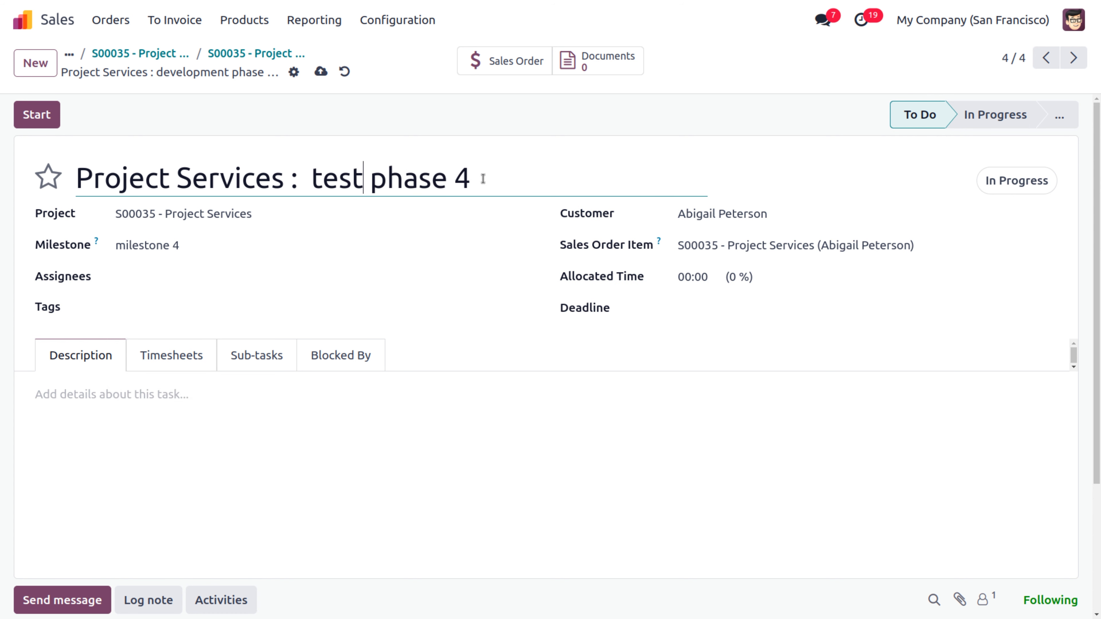
pyautogui.write('ing and d')
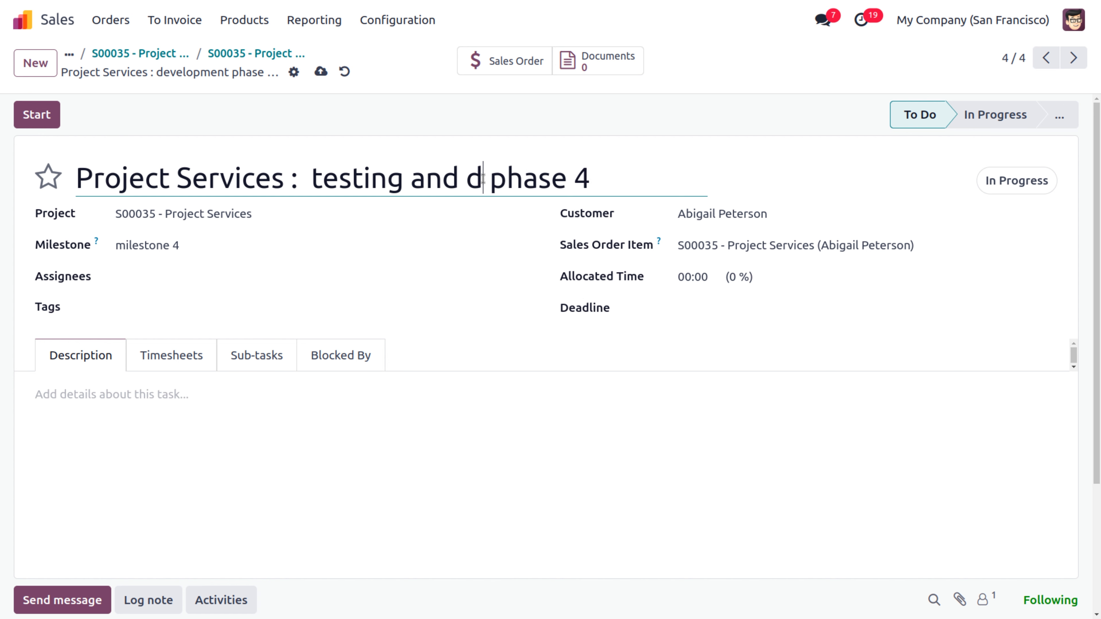
pyautogui.write('eliverin')
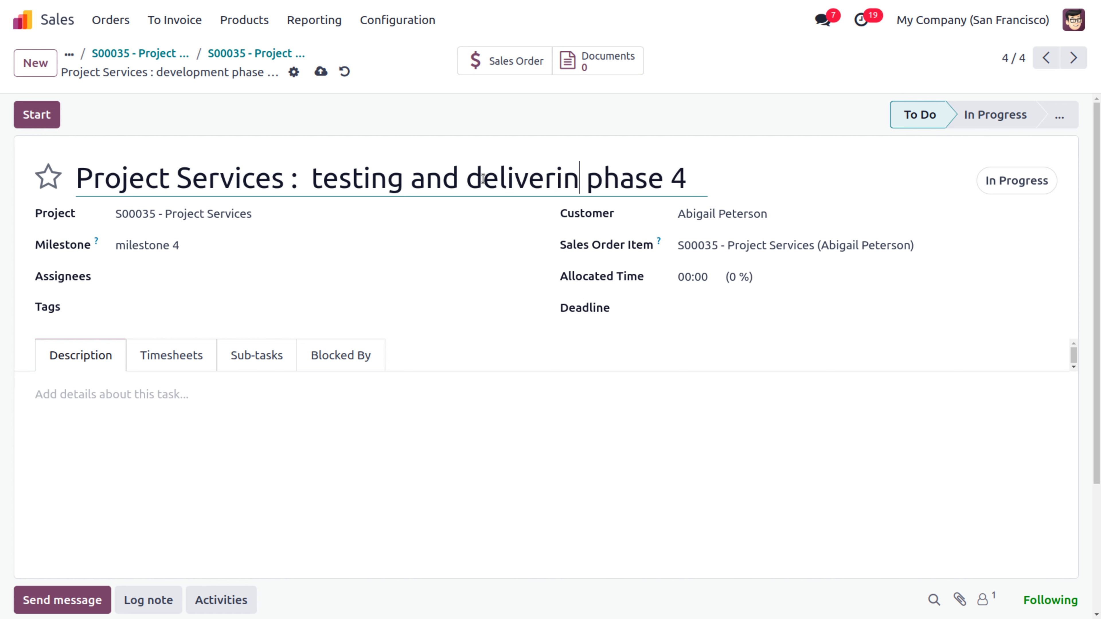
pyautogui.write('g')
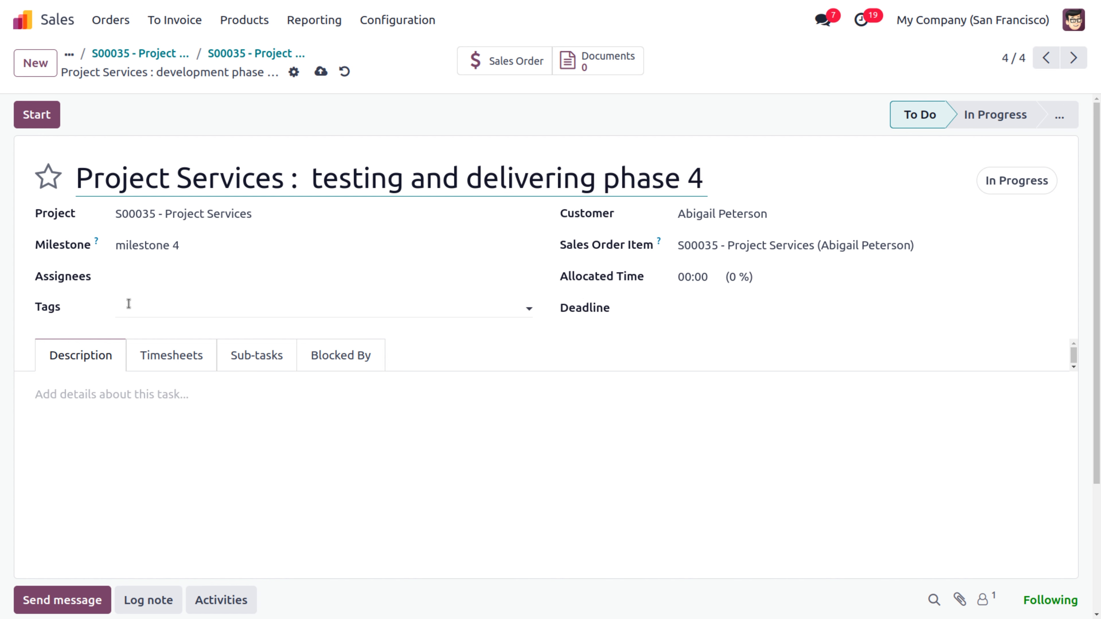
pyautogui.click(320, 71)
pyautogui.click(243, 61)
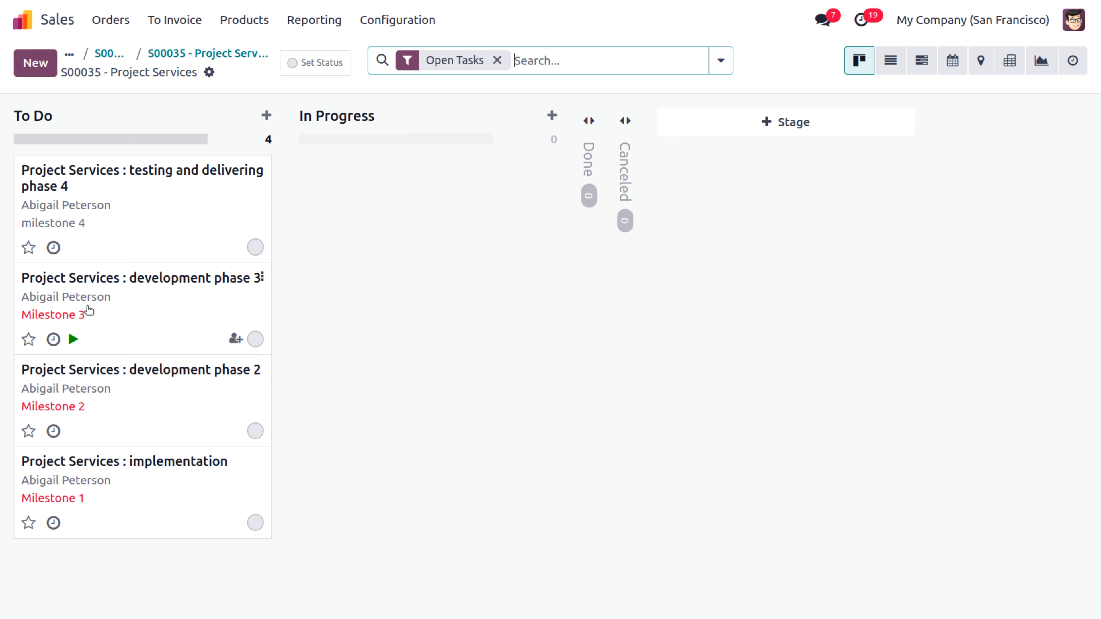
# Step: Inspect the June 2024 milestone diamonds on the Gantt planning, then reopen the project form
pyautogui.click(923, 63)
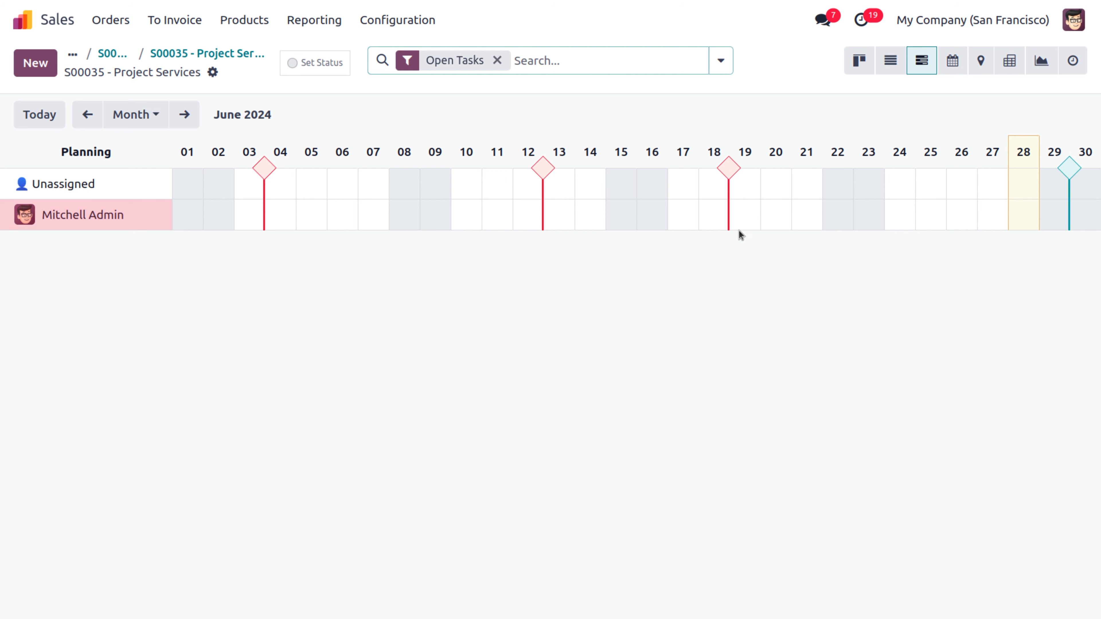
pyautogui.moveTo(1074, 171)
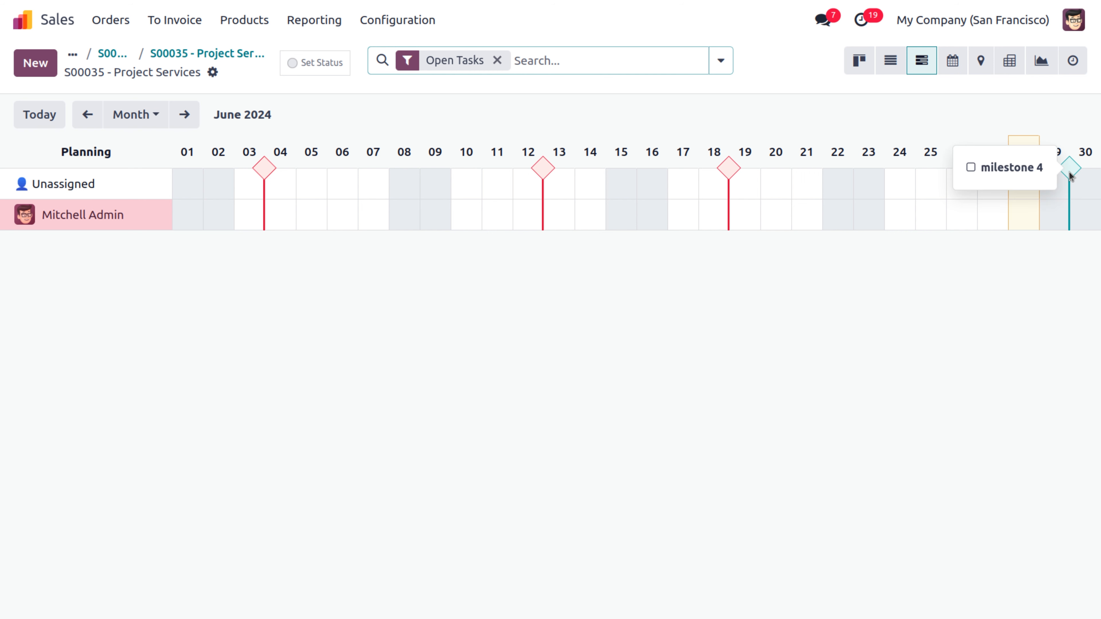
pyautogui.moveTo(264, 168)
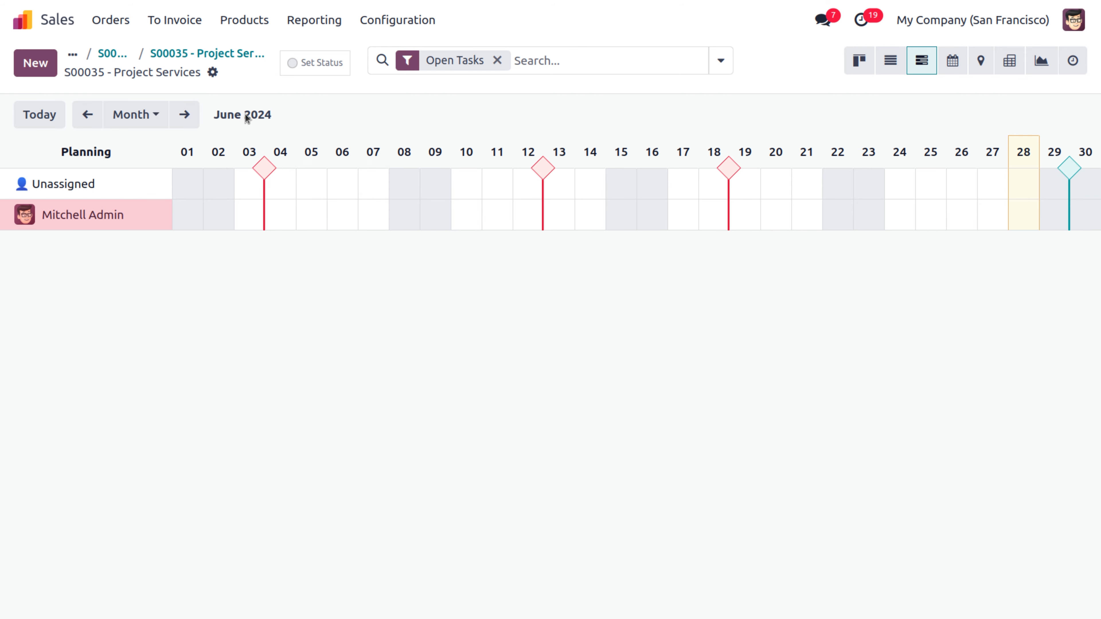
pyautogui.click(215, 54)
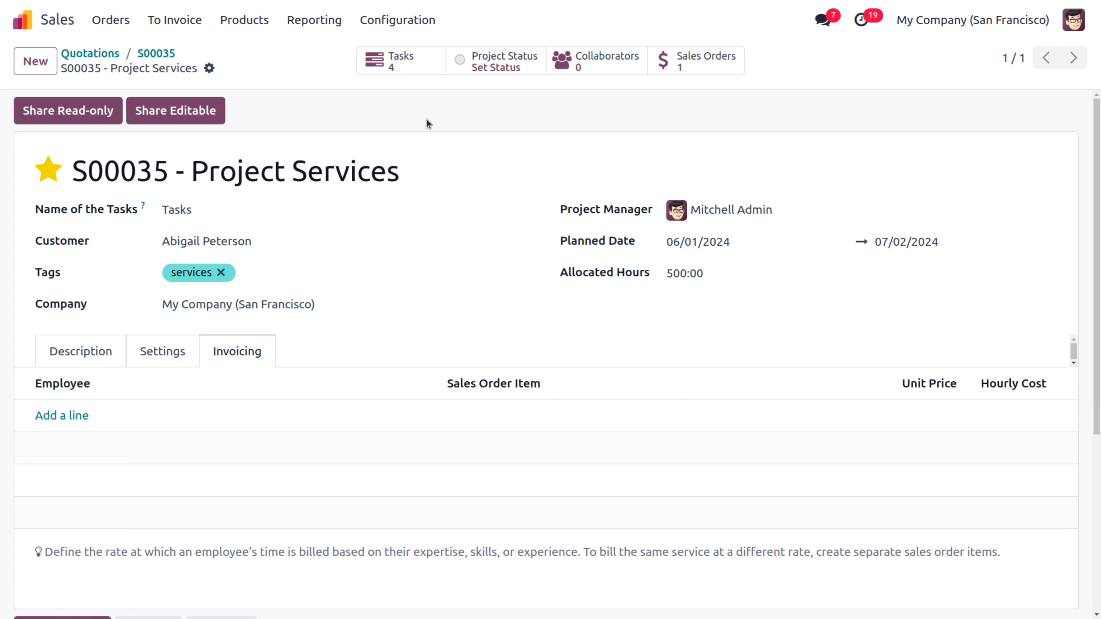
# Step: In Project Status, tick and untick Milestone 1, then show the project's four tasks
pyautogui.click(486, 65)
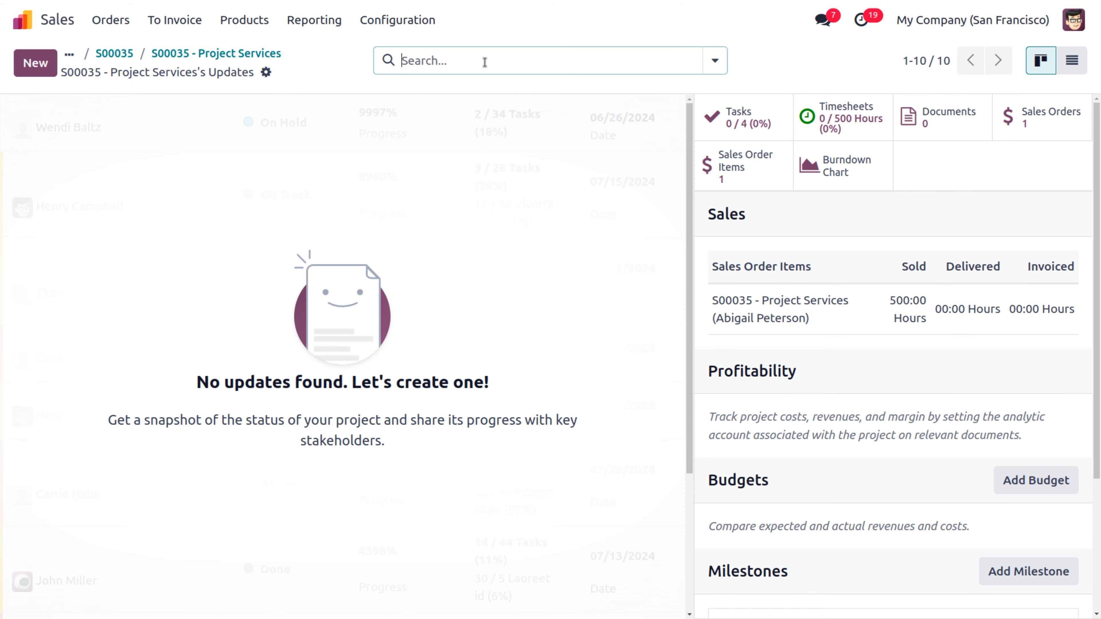
pyautogui.moveTo(1099, 222); pyautogui.dragTo(1099, 354)
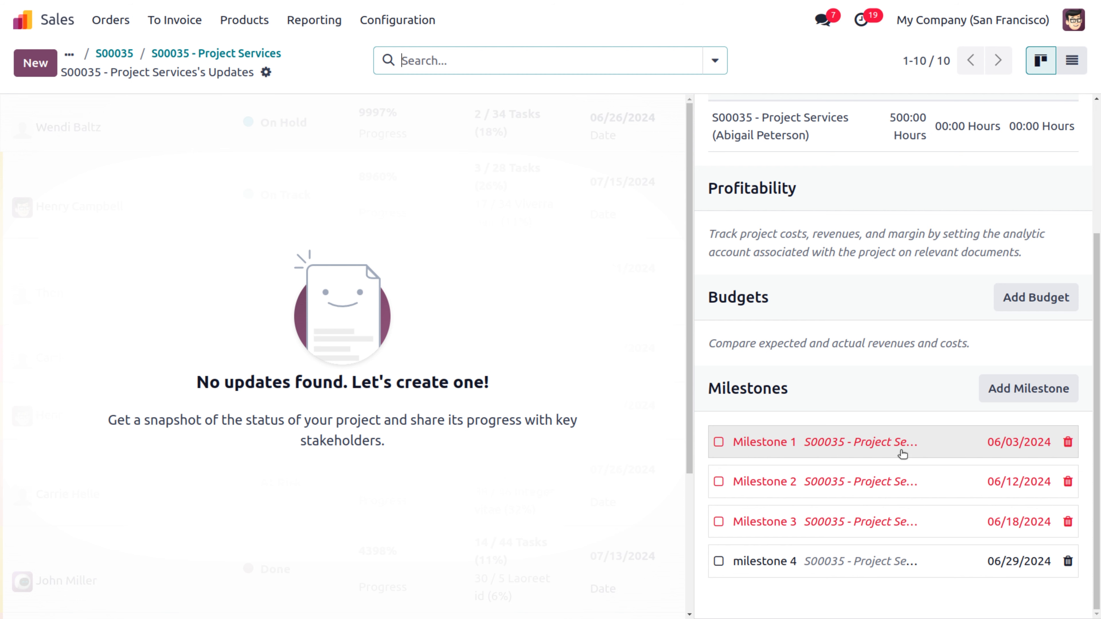
pyautogui.click(719, 443)
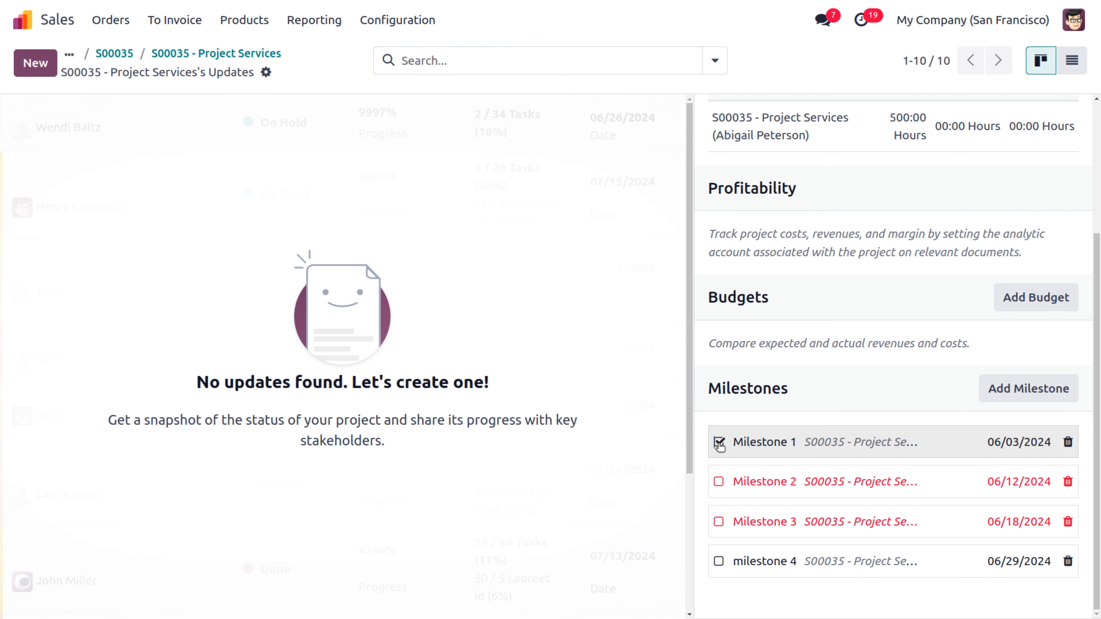
pyautogui.click(718, 442)
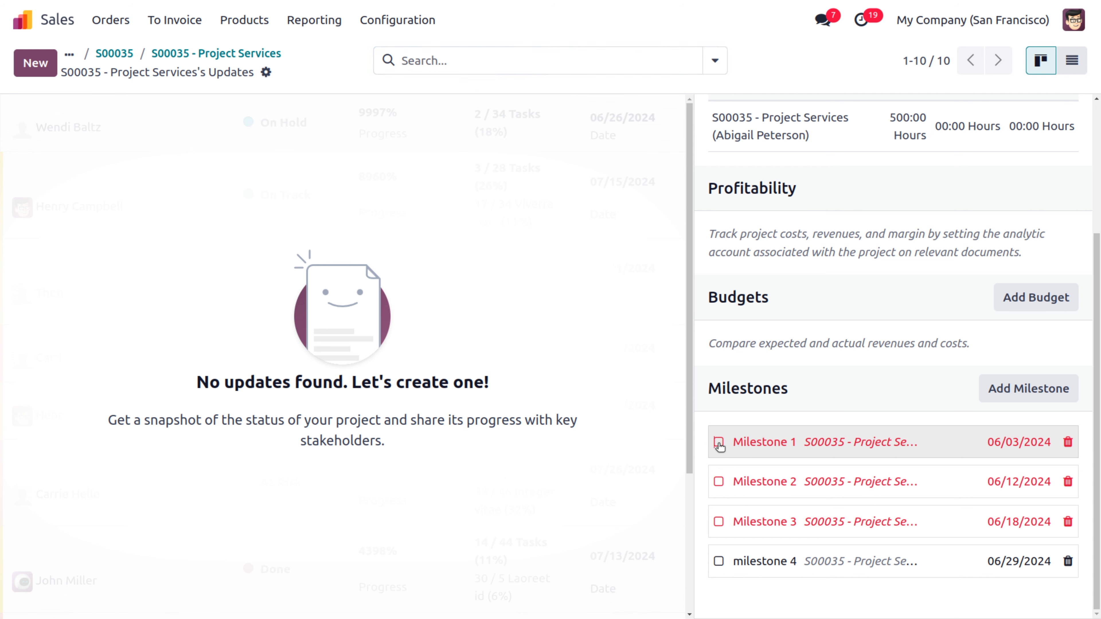
pyautogui.click(175, 54)
pyautogui.click(414, 58)
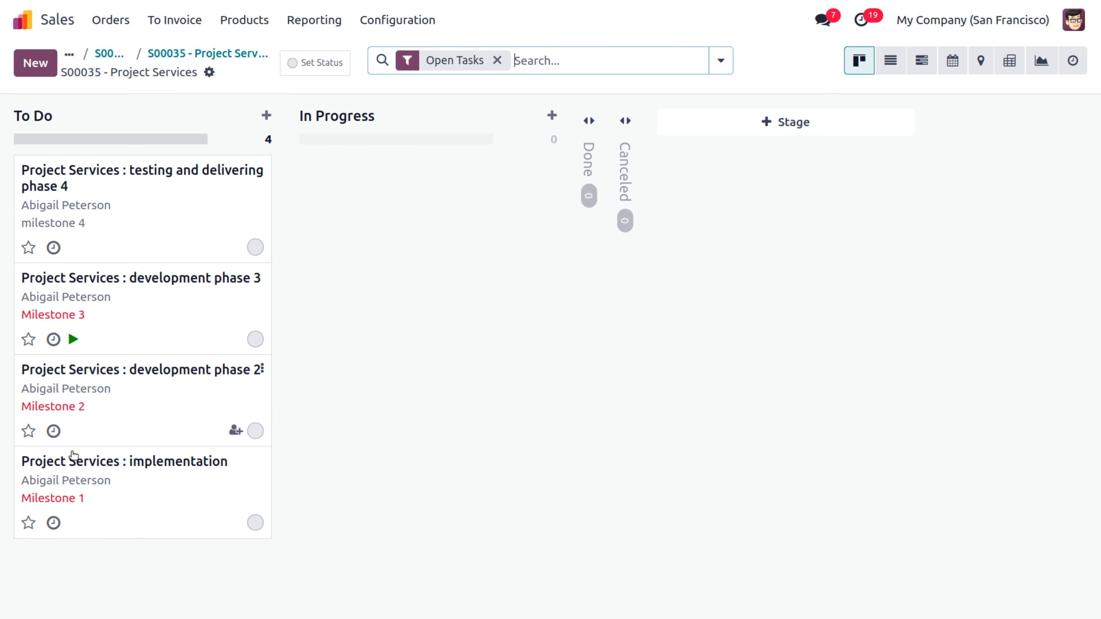
# Step: Allocate 10 hours to the implementation task and log an 8-hour 'implementation' timesheet line
pyautogui.click(74, 466)
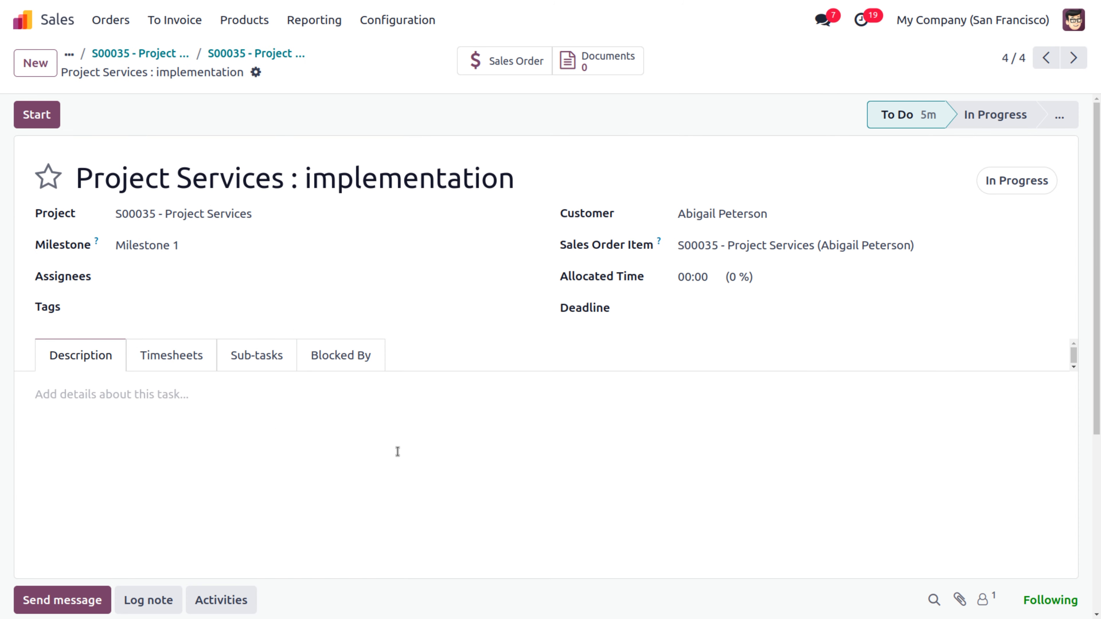
pyautogui.click(181, 358)
pyautogui.click(704, 276)
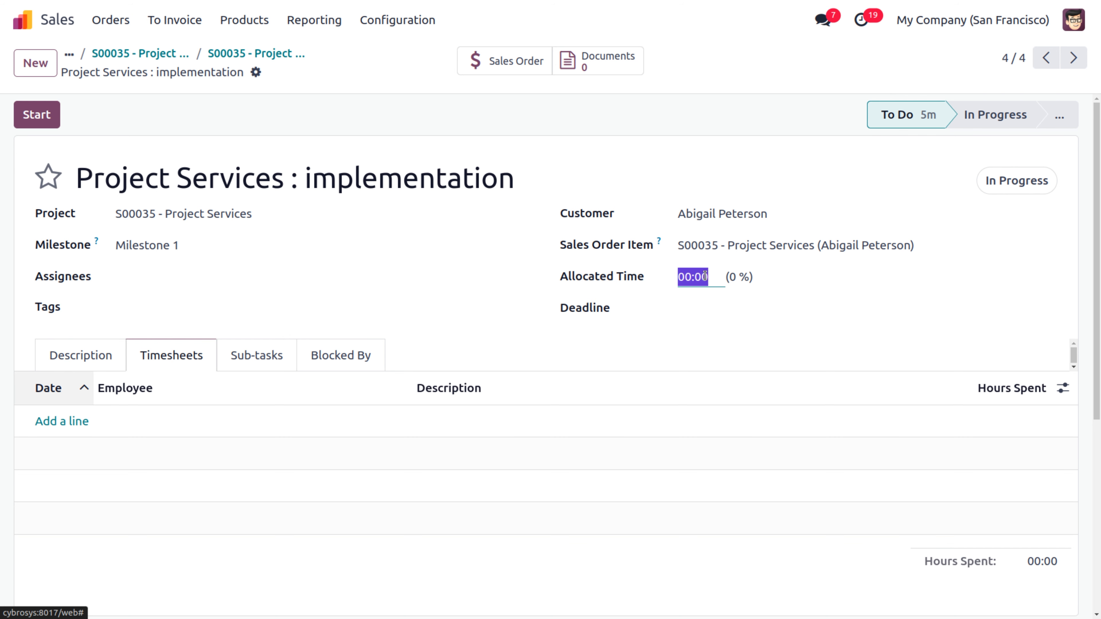
pyautogui.write('10')
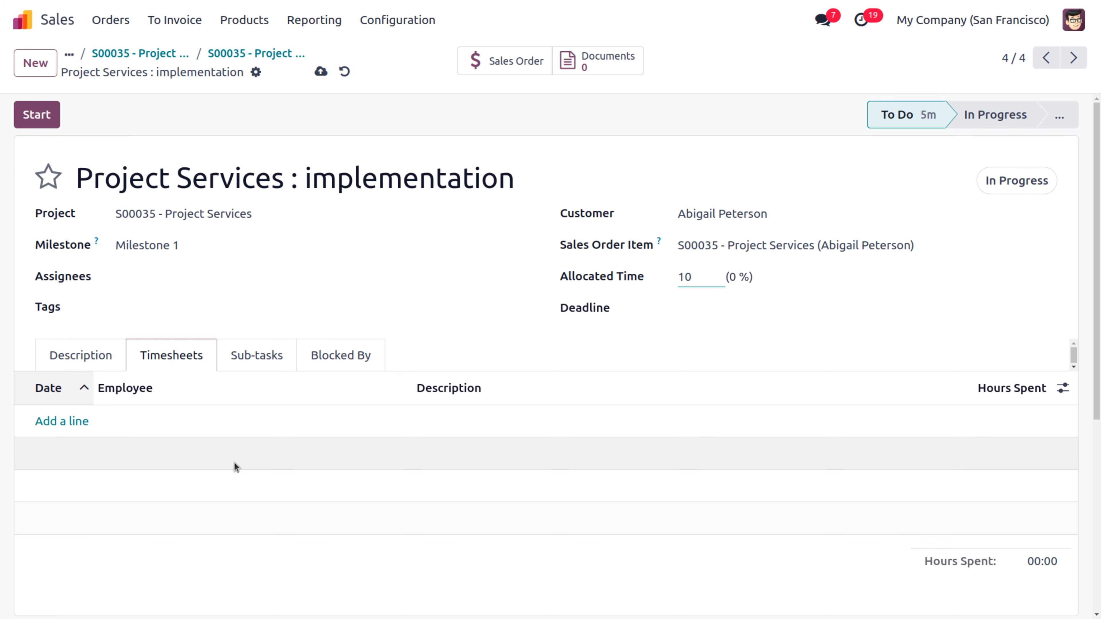
pyautogui.click(82, 423)
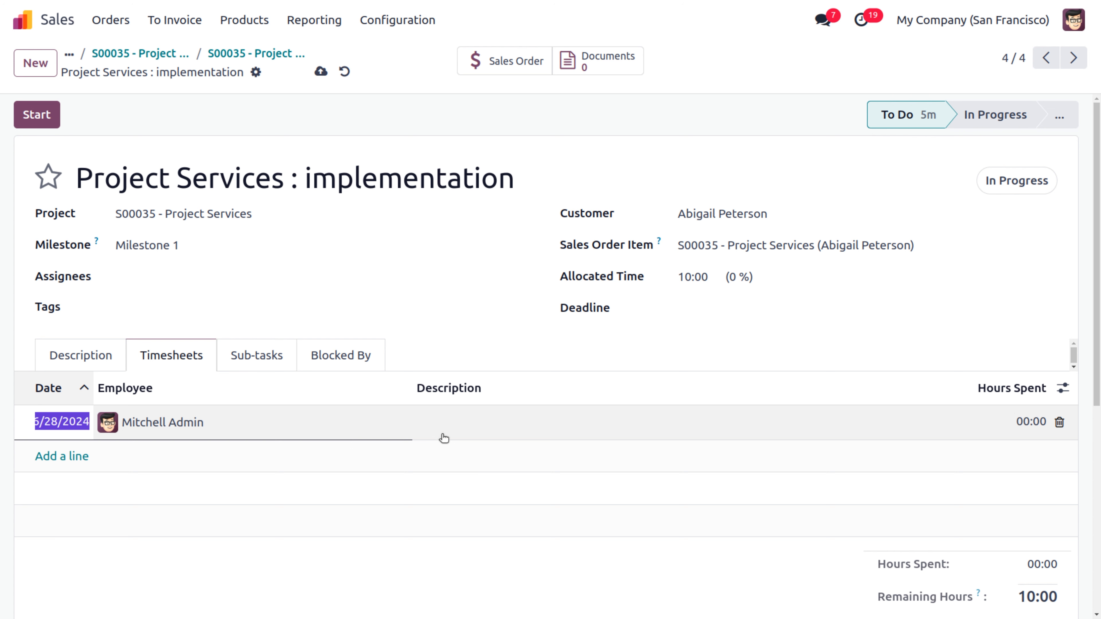
pyautogui.click(444, 437)
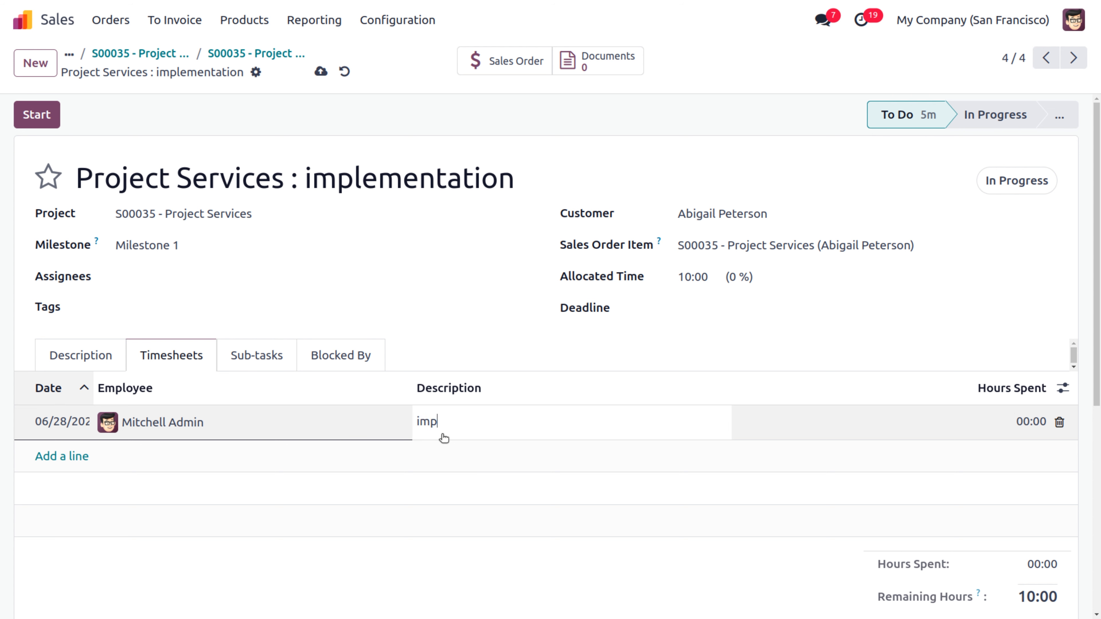
pyautogui.write('ntation')
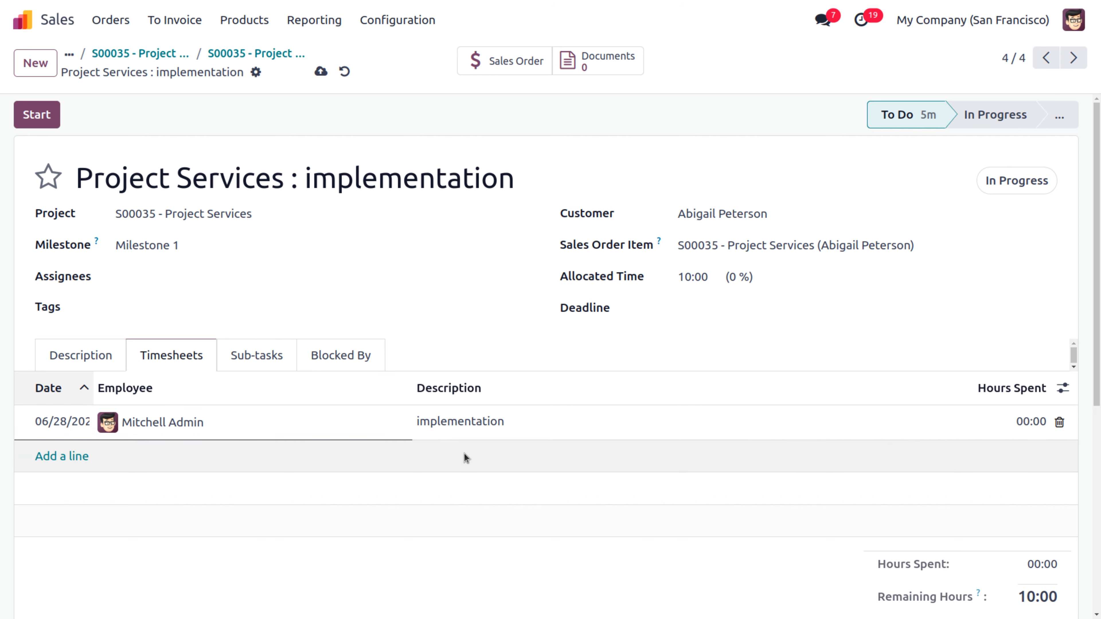
pyautogui.click(1004, 423)
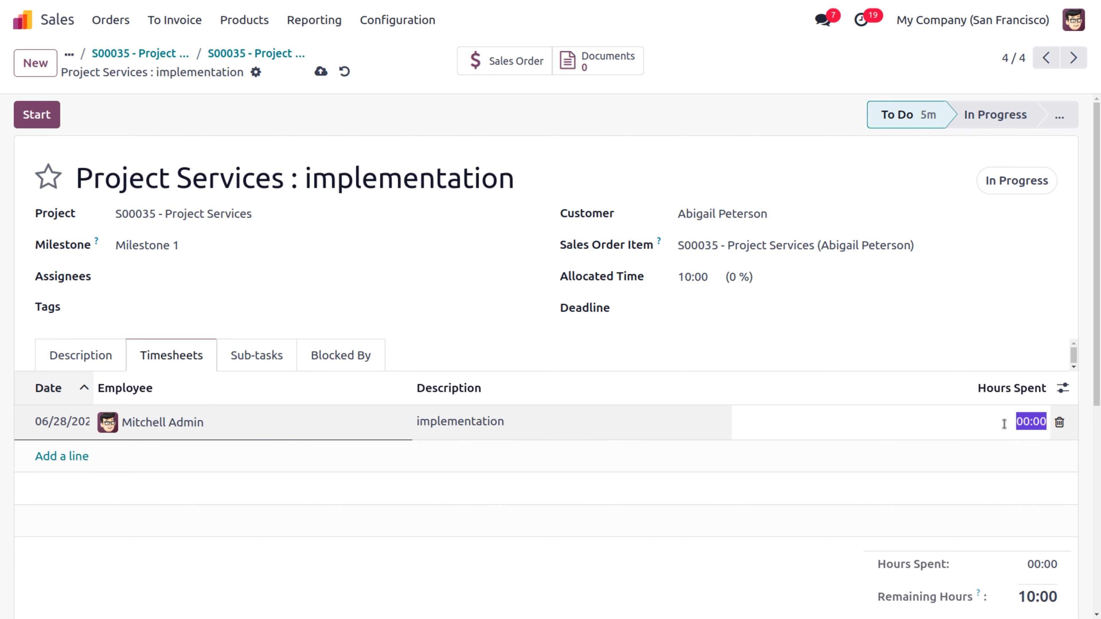
pyautogui.write('8')
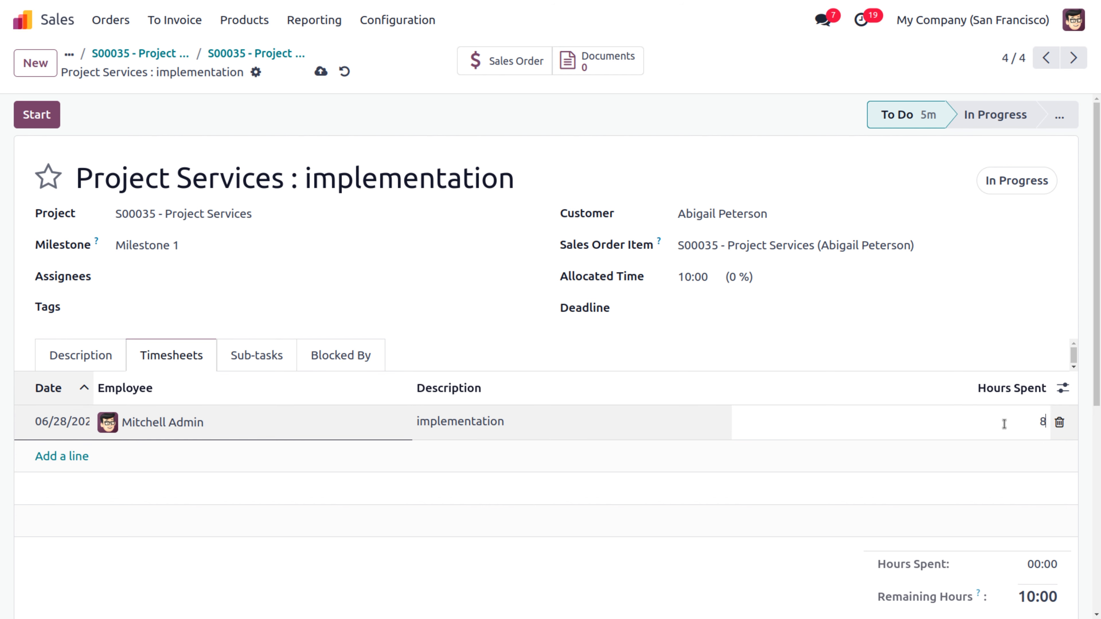
pyautogui.click(321, 70)
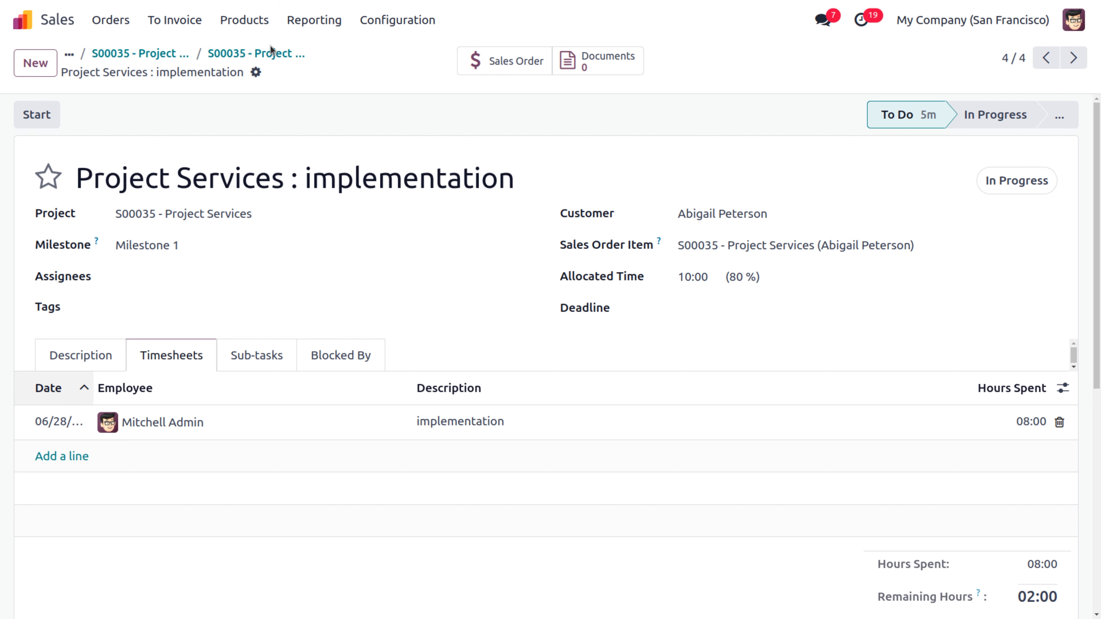
pyautogui.click(279, 57)
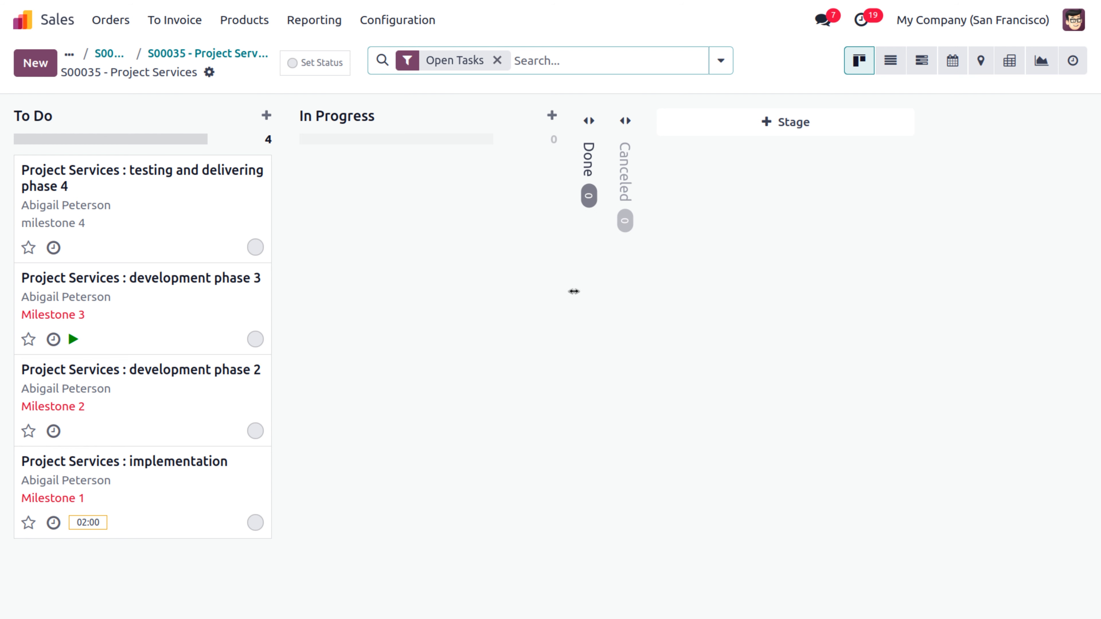
# Step: Move the implementation task into Done, then view sales order S00035's milestones
pyautogui.click(588, 175)
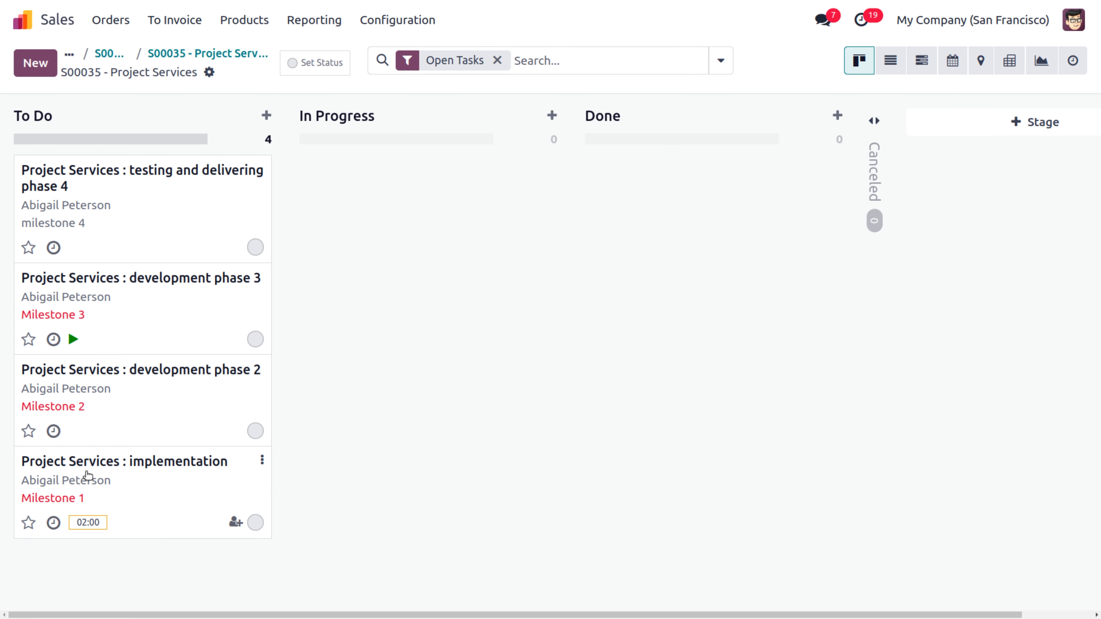
pyautogui.moveTo(86, 477); pyautogui.dragTo(688, 142)
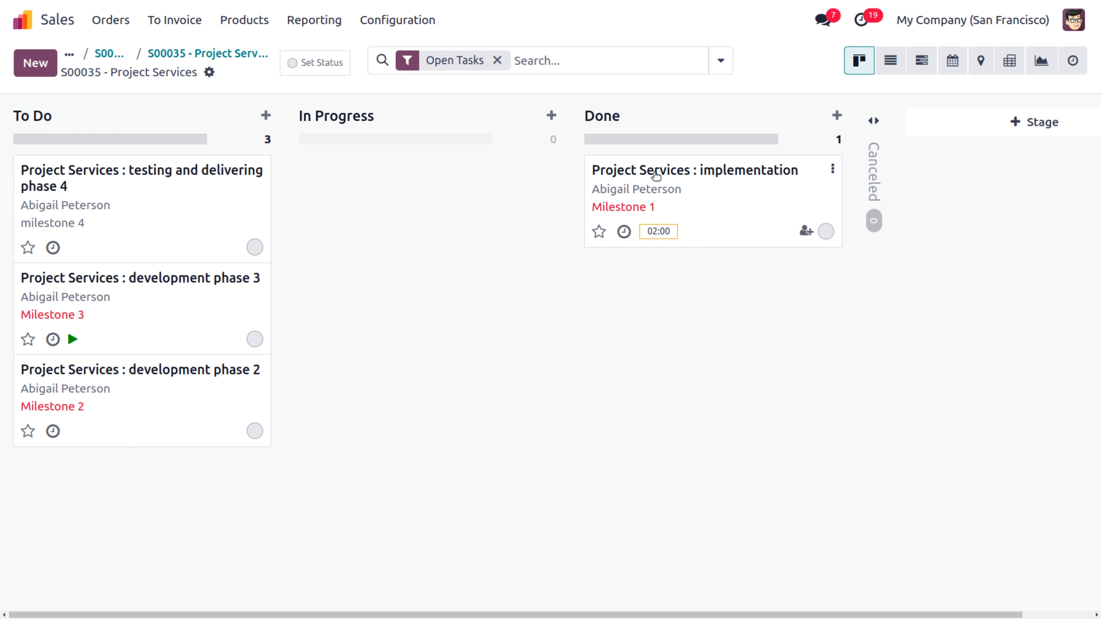
pyautogui.click(633, 173)
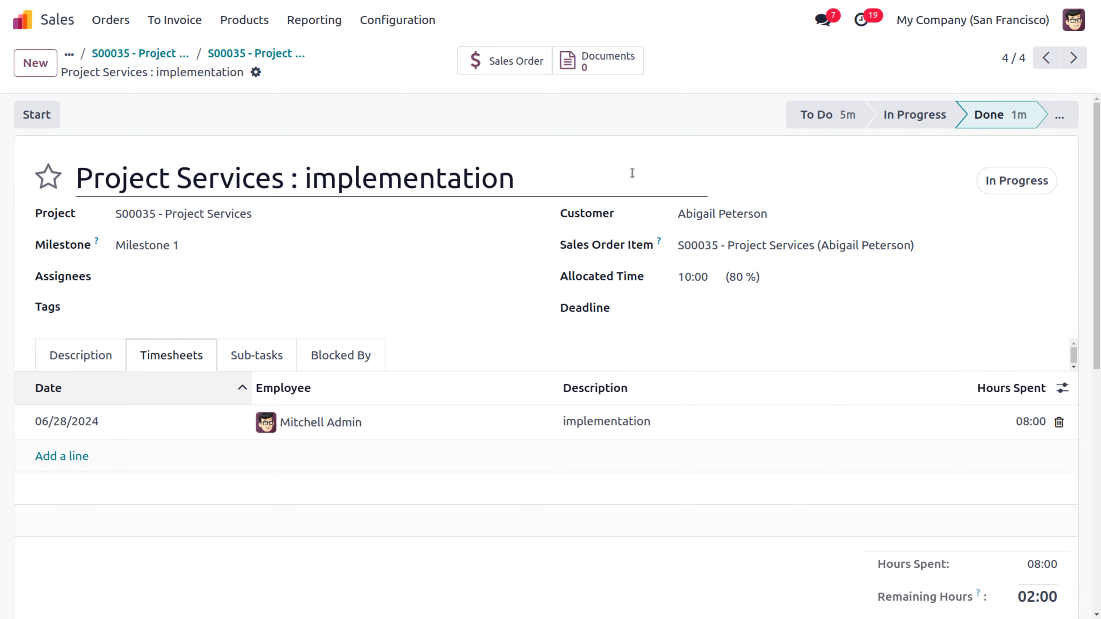
pyautogui.click(518, 67)
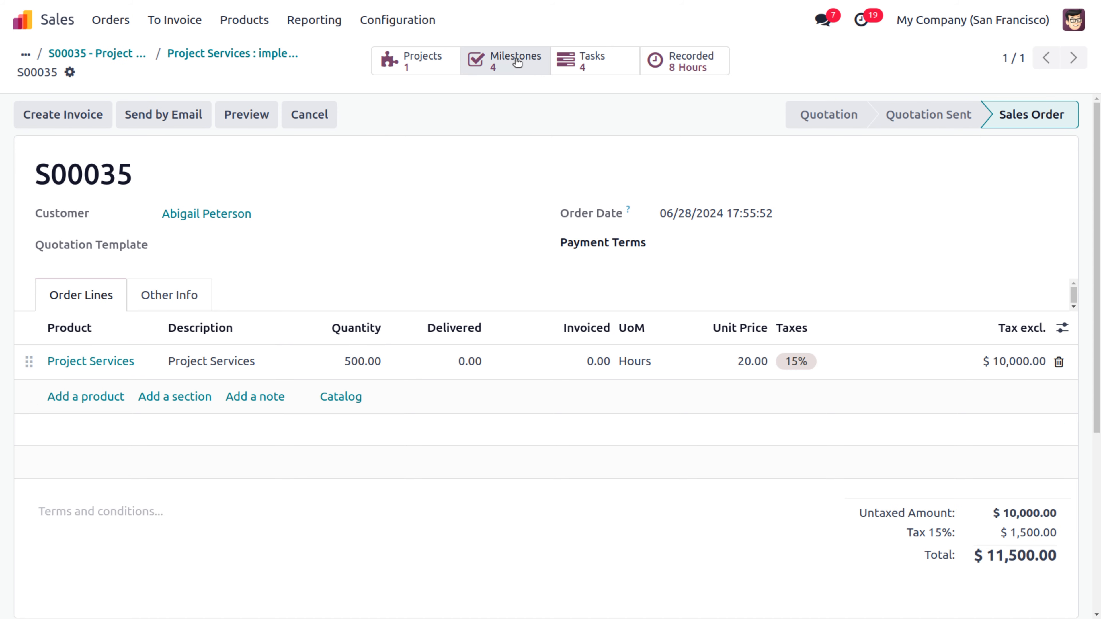
pyautogui.click(517, 65)
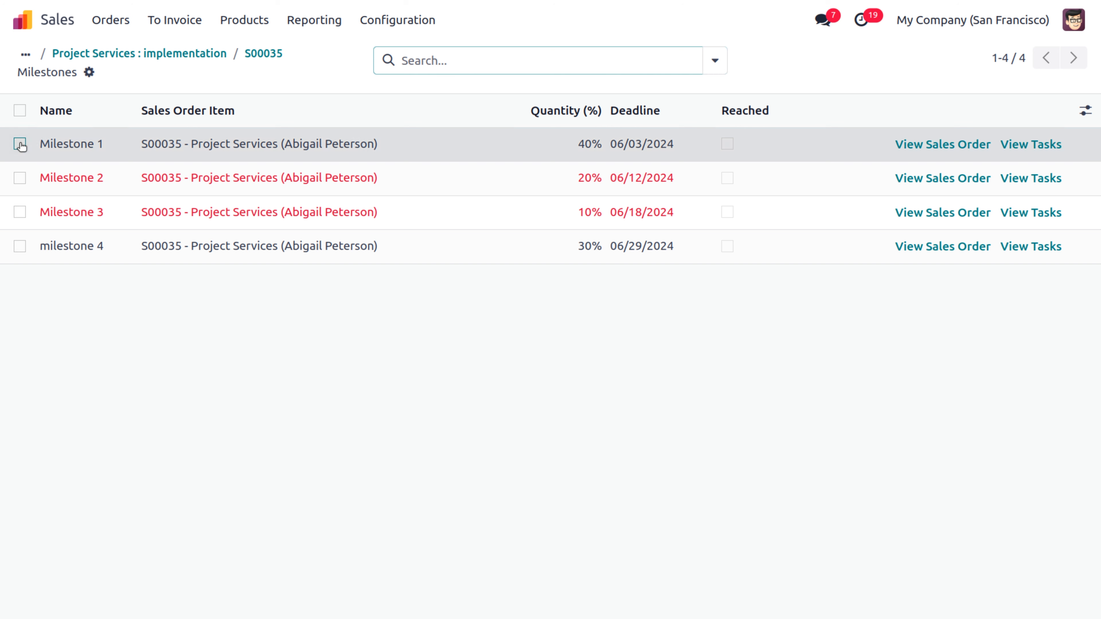
# Step: Mark Milestone 1 reached and save, then reopen sales order S00035 from the task
pyautogui.click(20, 144)
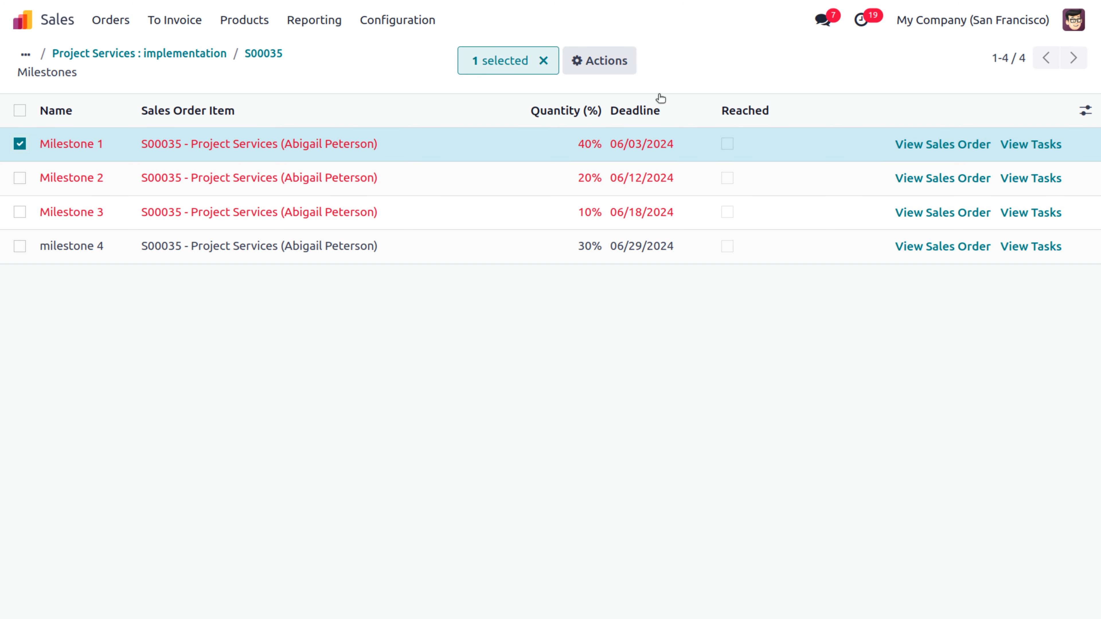
pyautogui.click(727, 144)
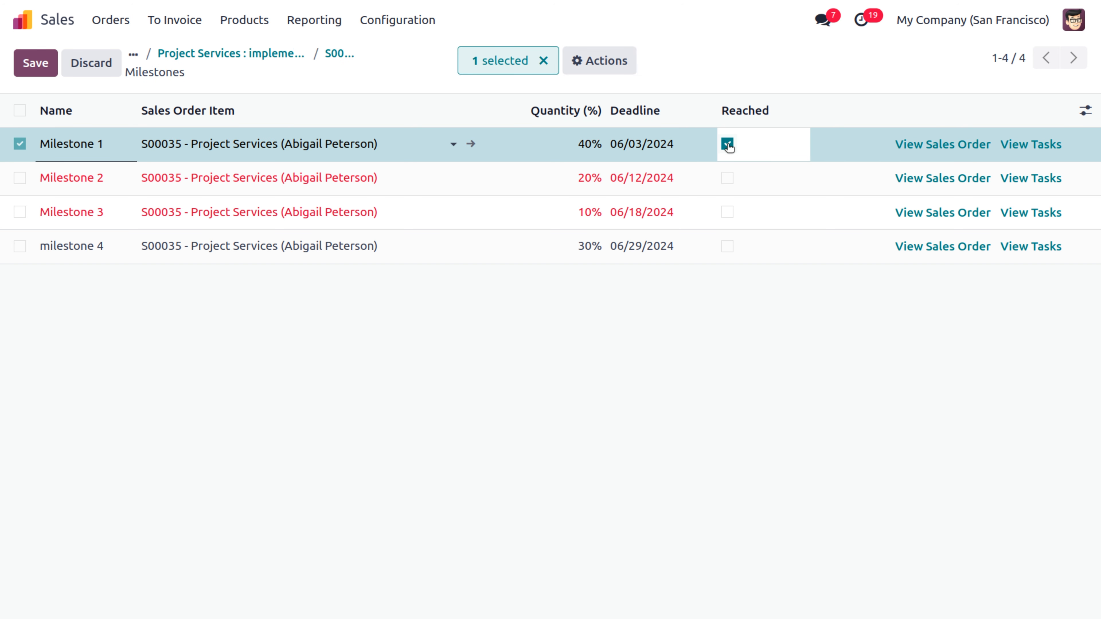
pyautogui.click(33, 63)
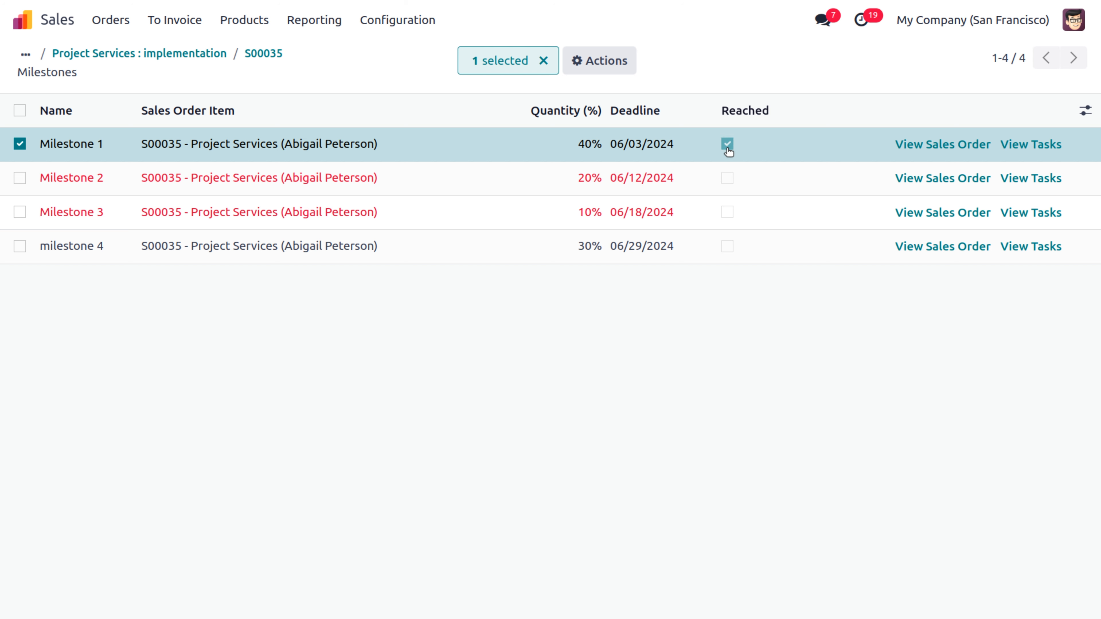
pyautogui.click(211, 57)
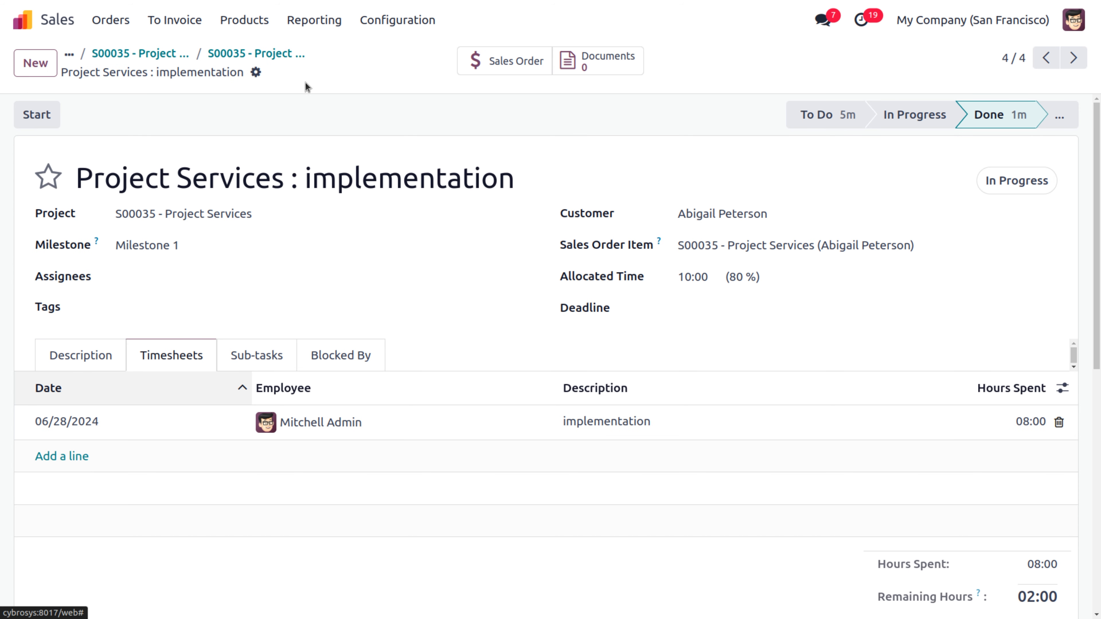
pyautogui.click(493, 67)
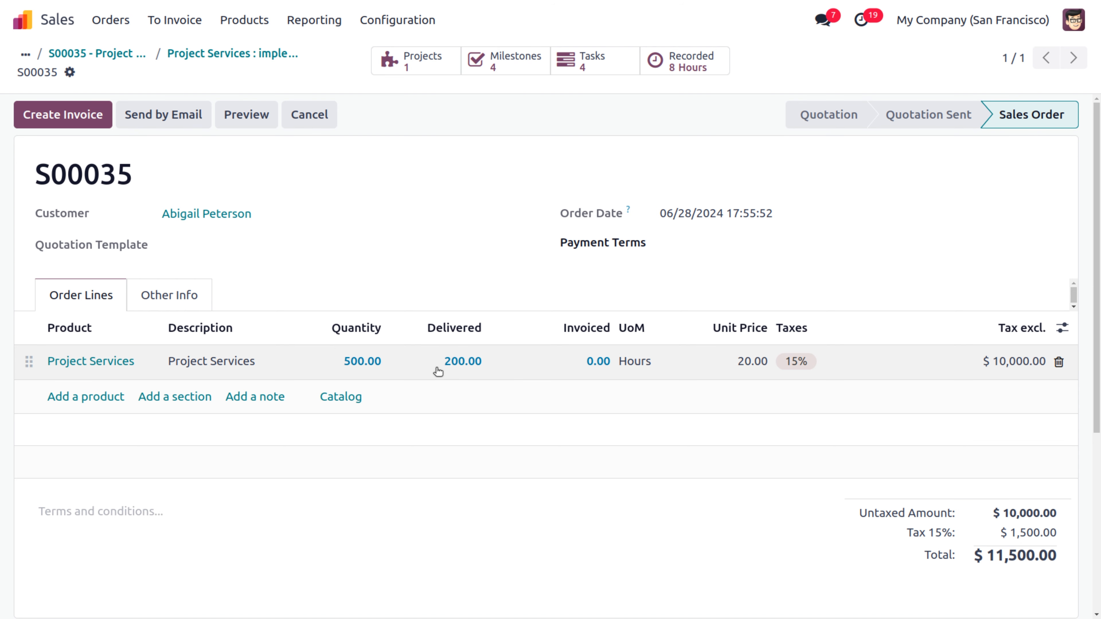
# Step: Create and post the S00035 invoice for 200 hours, then register its $4,600.00 payment
pyautogui.click(99, 120)
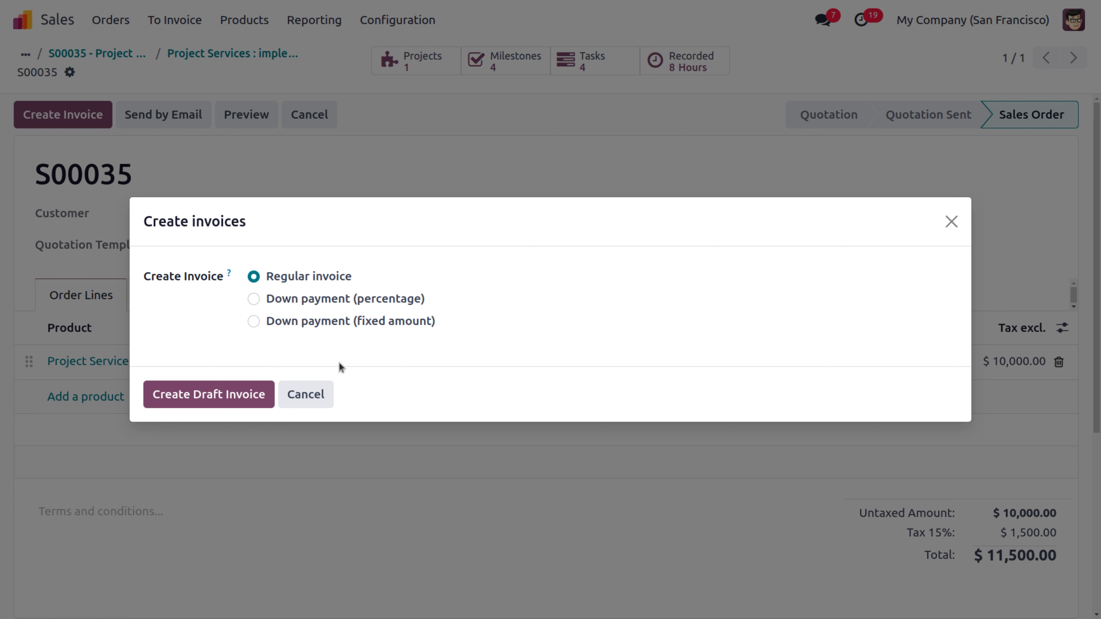
pyautogui.click(244, 397)
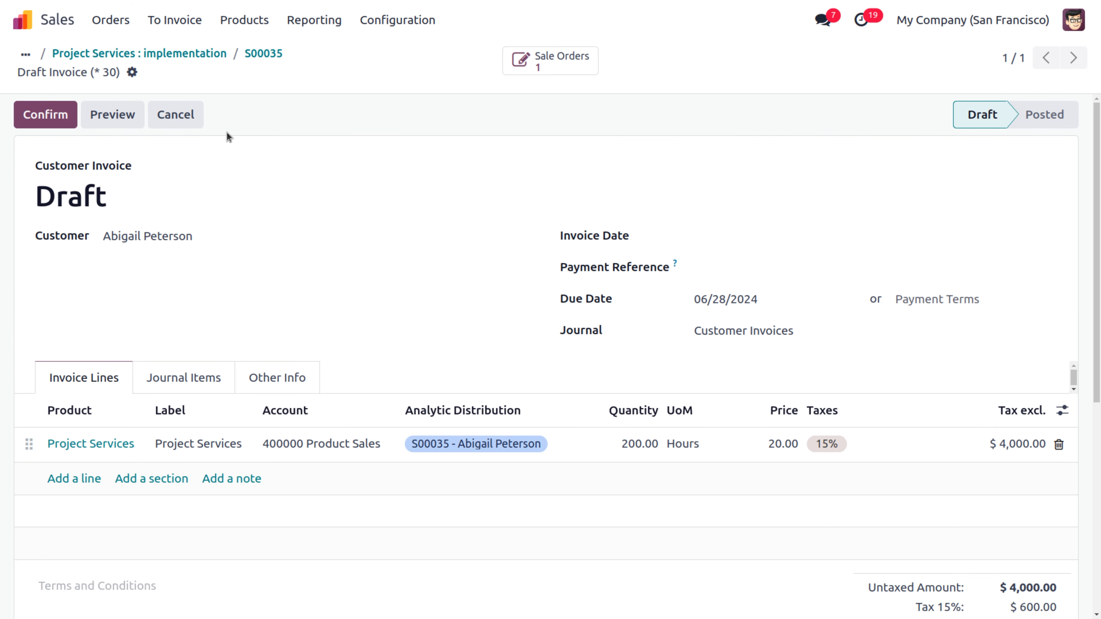
pyautogui.click(45, 113)
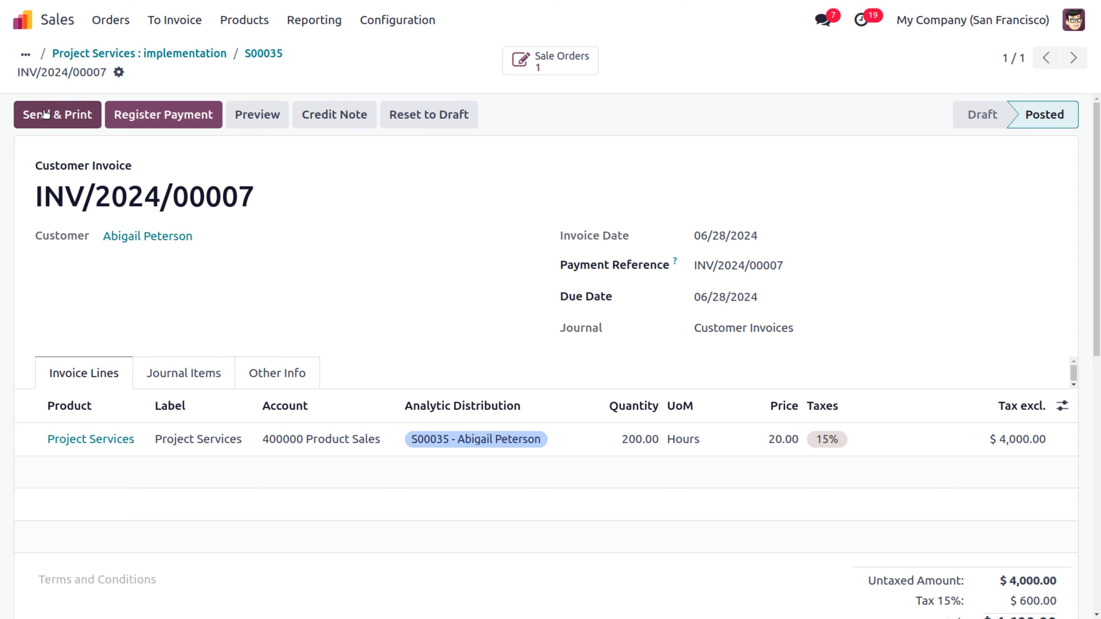
pyautogui.click(187, 116)
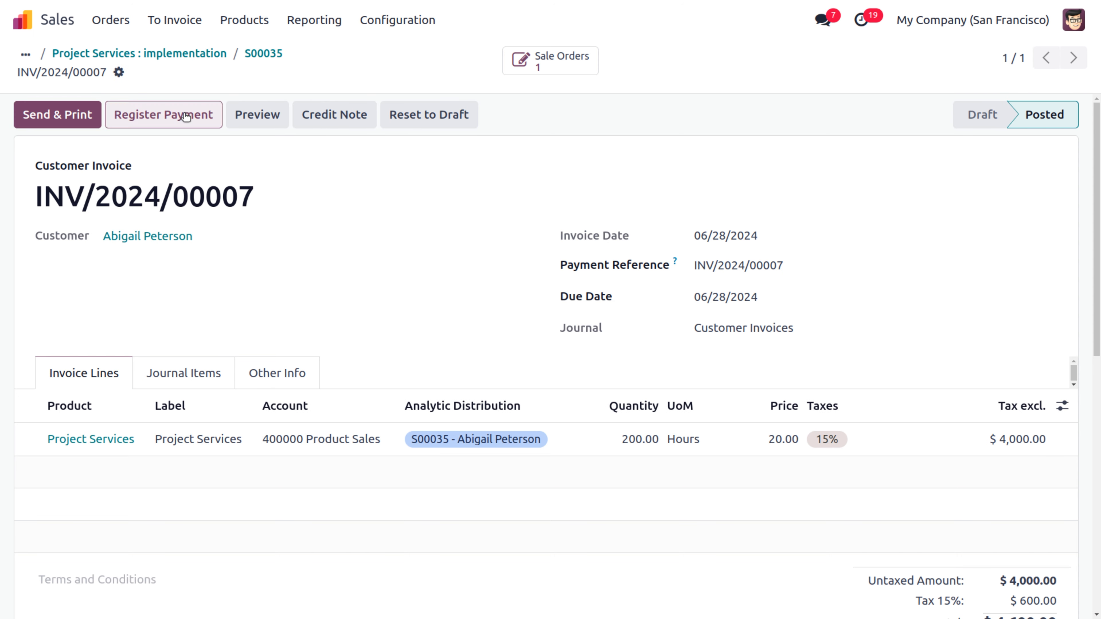
pyautogui.click(216, 405)
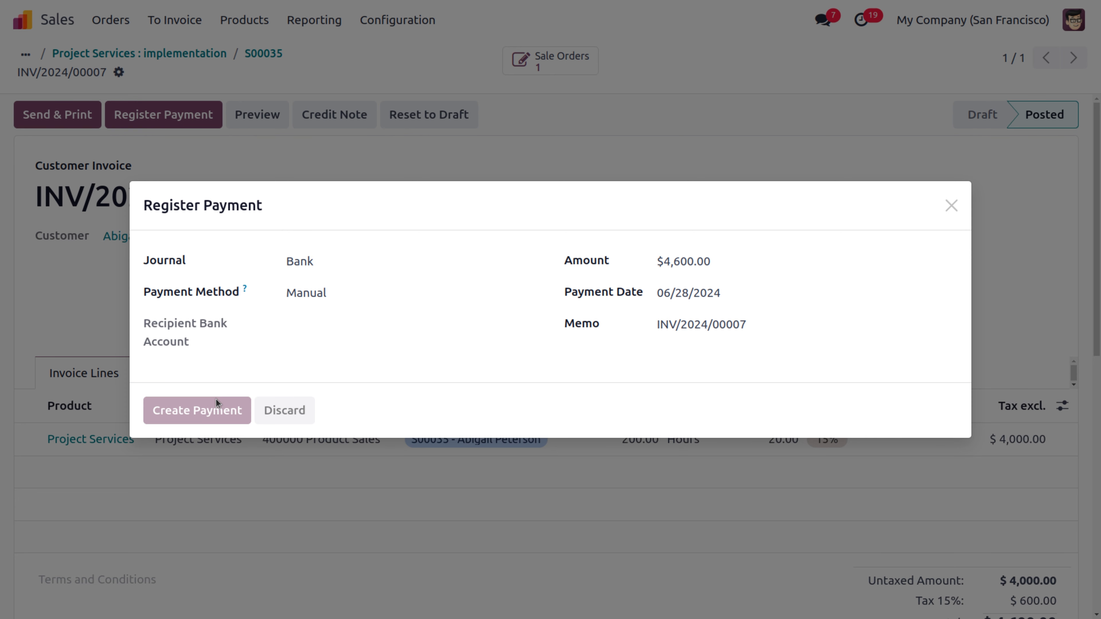
# Step: Mark S00035's Milestone 2 as reached and save it
pyautogui.click(258, 59)
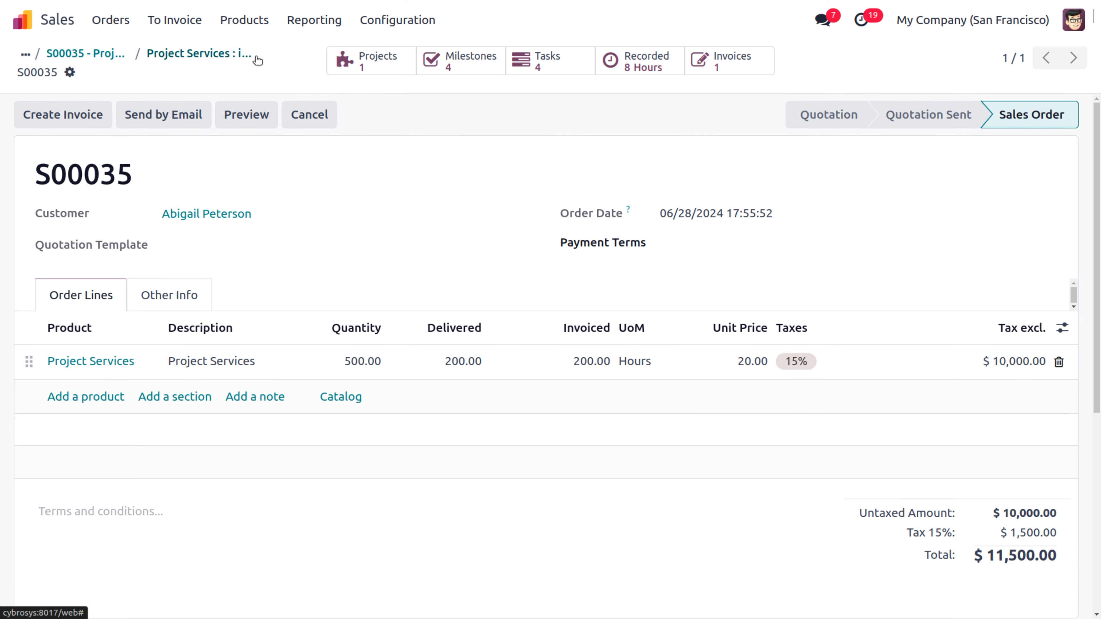
pyautogui.click(481, 59)
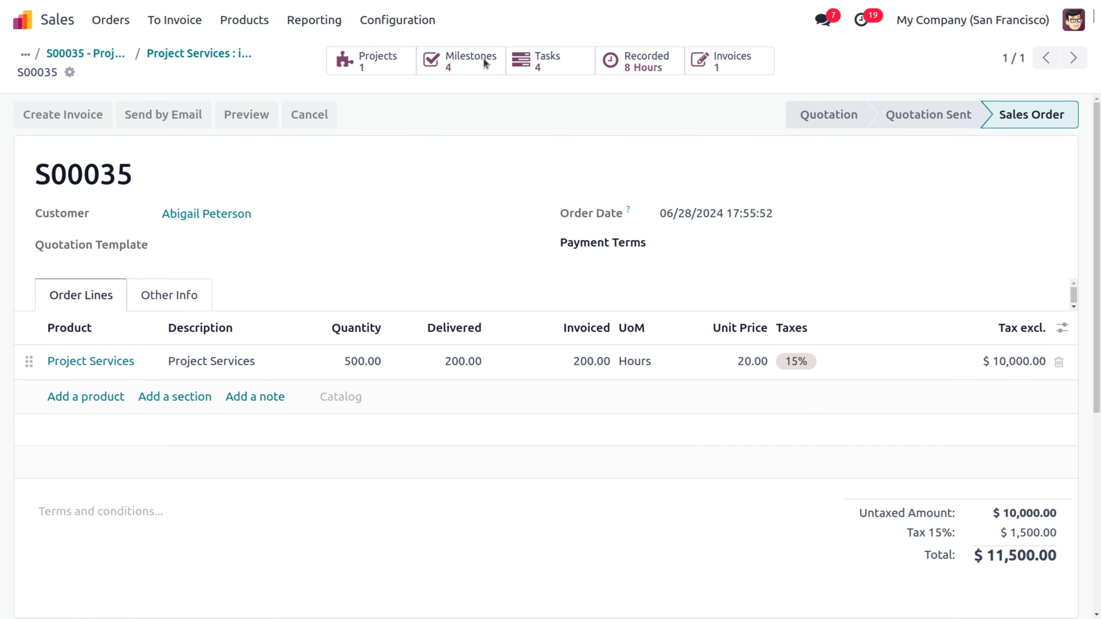
pyautogui.click(728, 179)
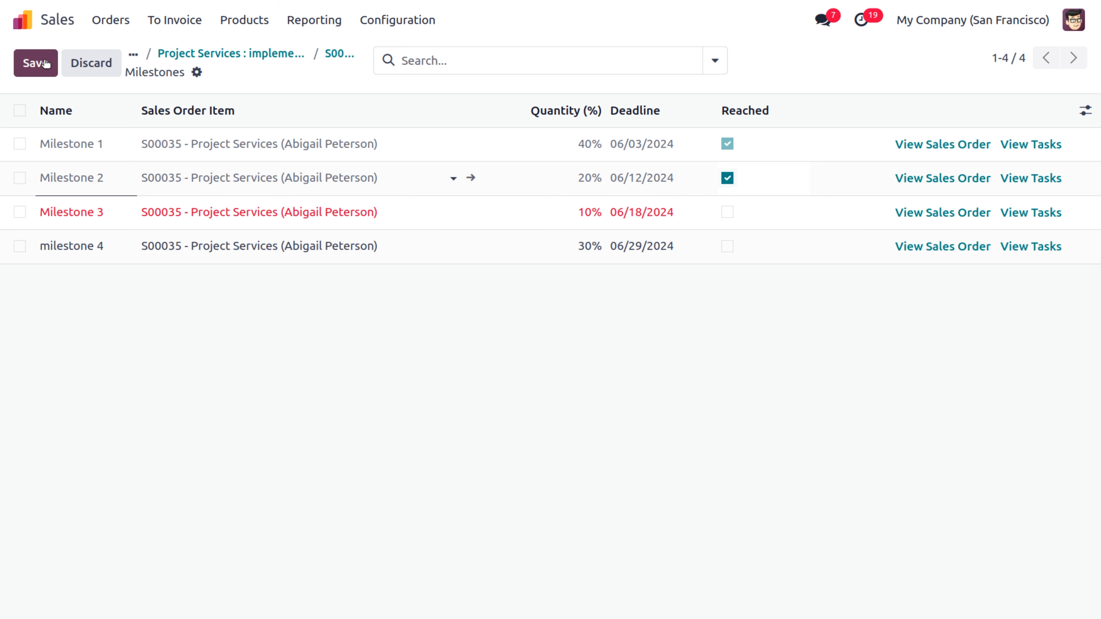
pyautogui.click(36, 63)
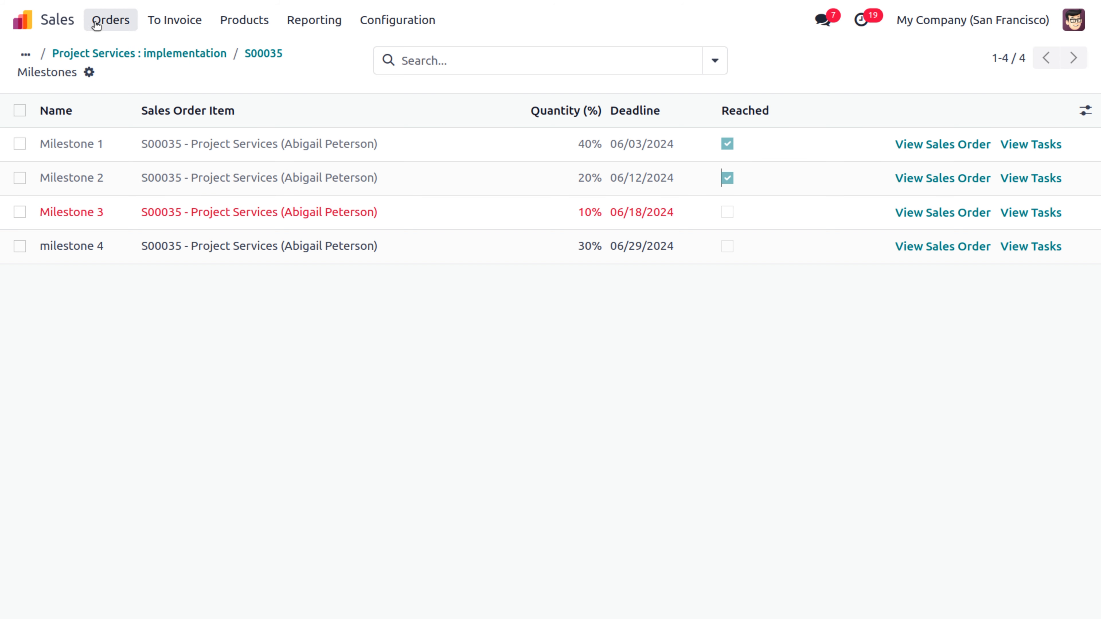
pyautogui.click(256, 54)
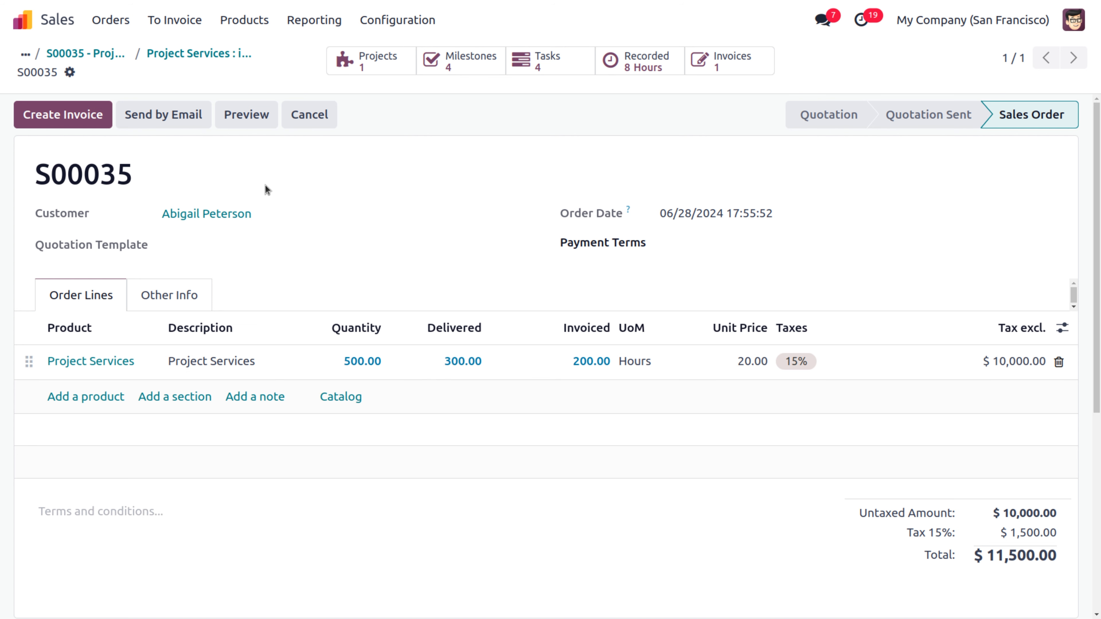
# Step: Invoice the 100 delivered hours as INV/2024/00008, post it, and register the $2,300.00 bank payment
pyautogui.click(82, 115)
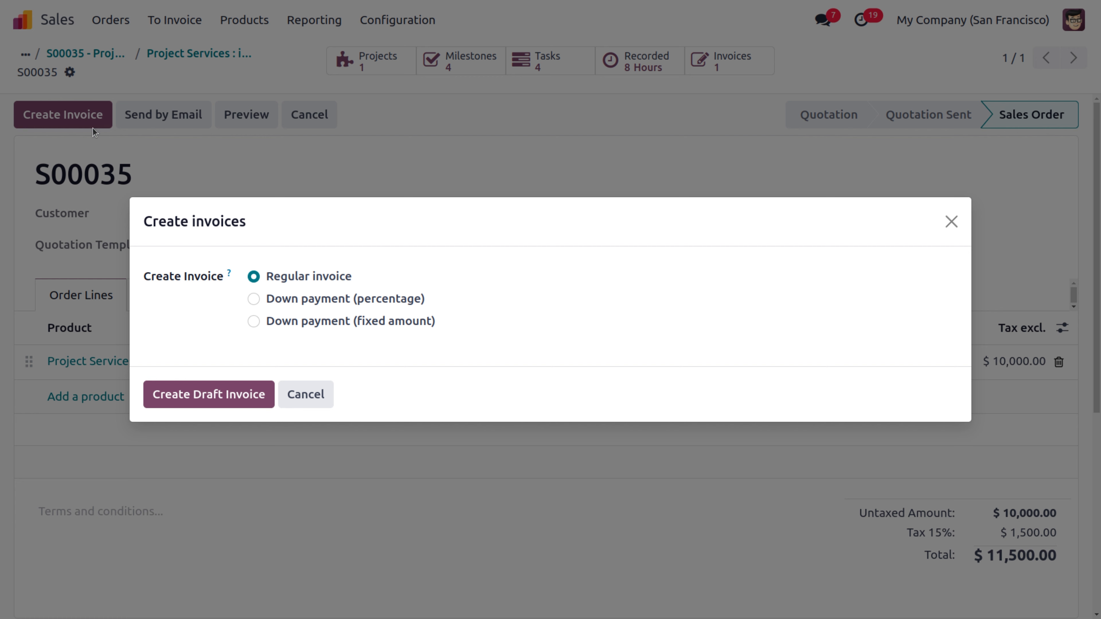
pyautogui.click(214, 392)
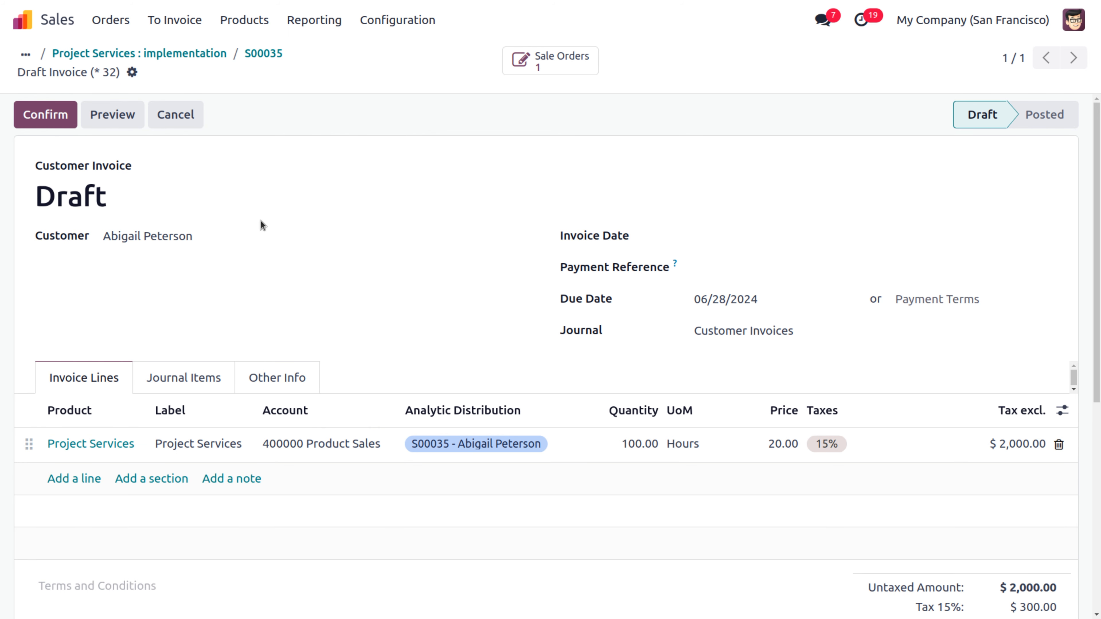
pyautogui.click(44, 114)
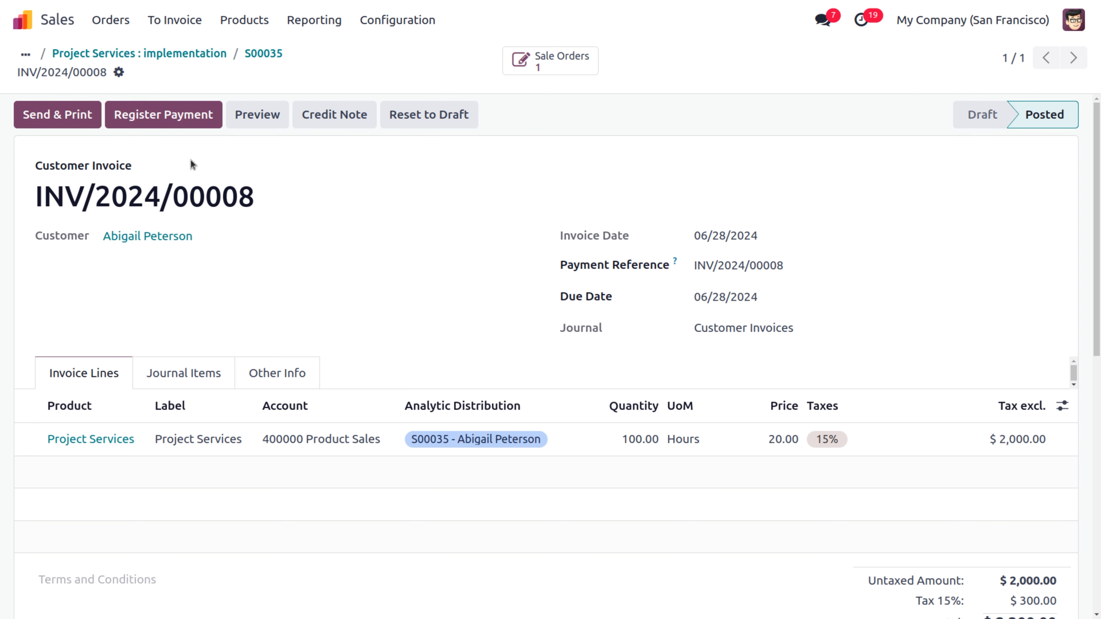
pyautogui.click(182, 117)
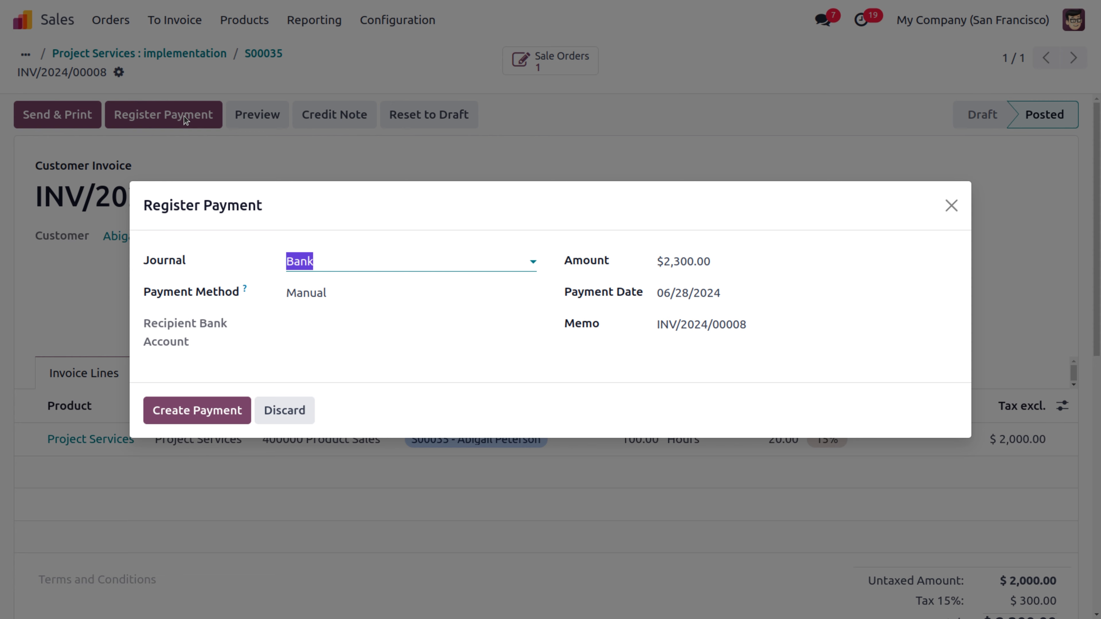
pyautogui.click(212, 412)
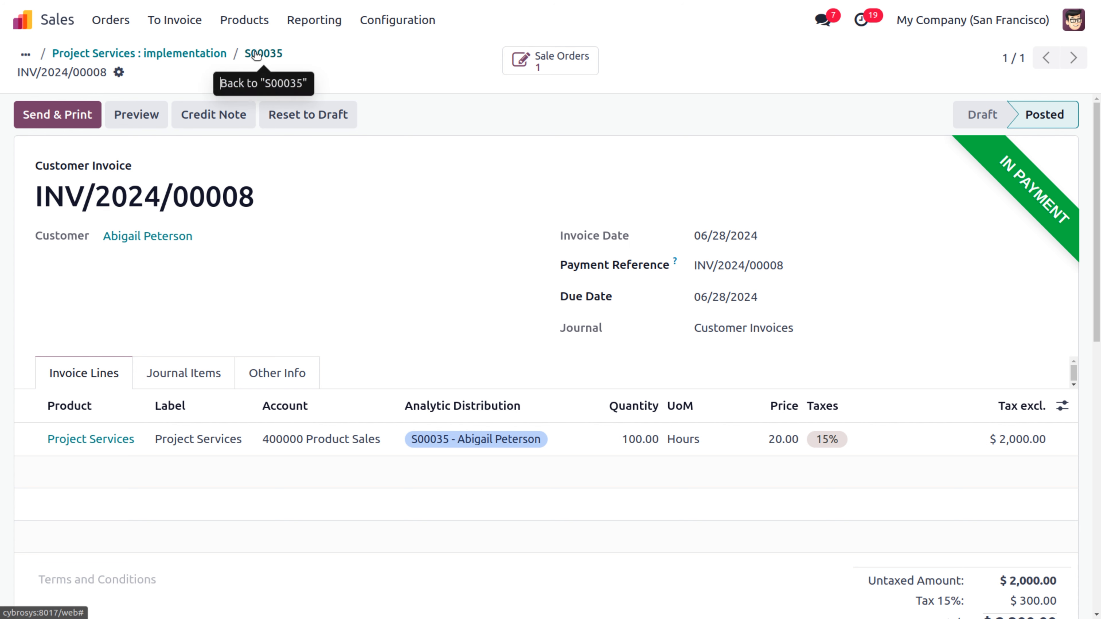
# Step: Go back through the implementation task to the S00035 - Project Services project form
pyautogui.click(216, 53)
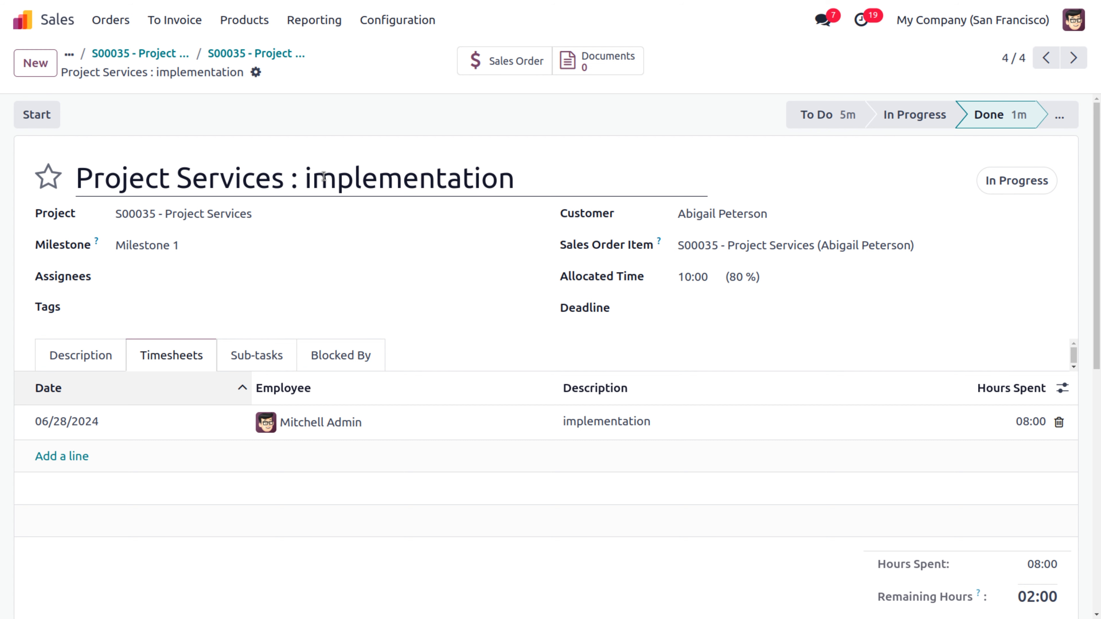
pyautogui.click(152, 53)
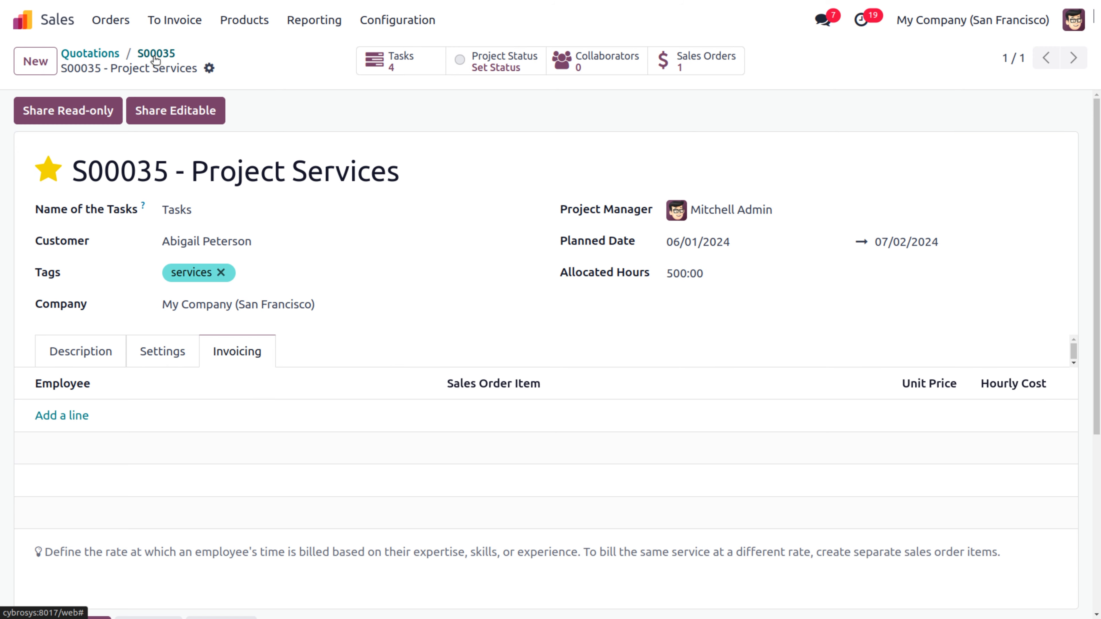
pyautogui.click(499, 56)
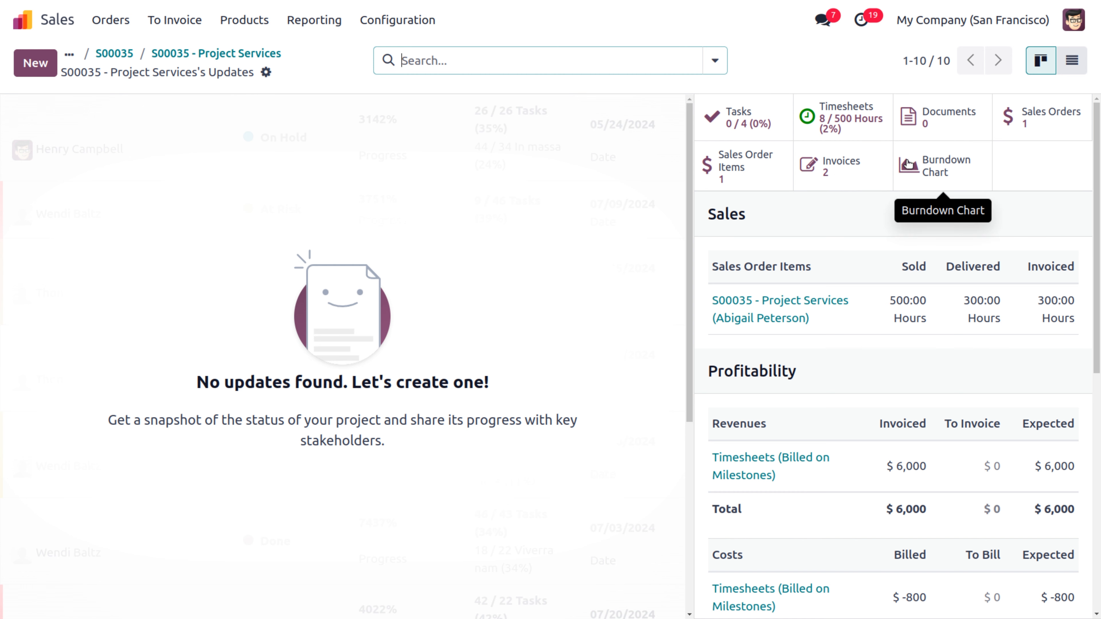
pyautogui.scroll(-1, 1099, 171)
pyautogui.scroll(-2, 1099, 171)
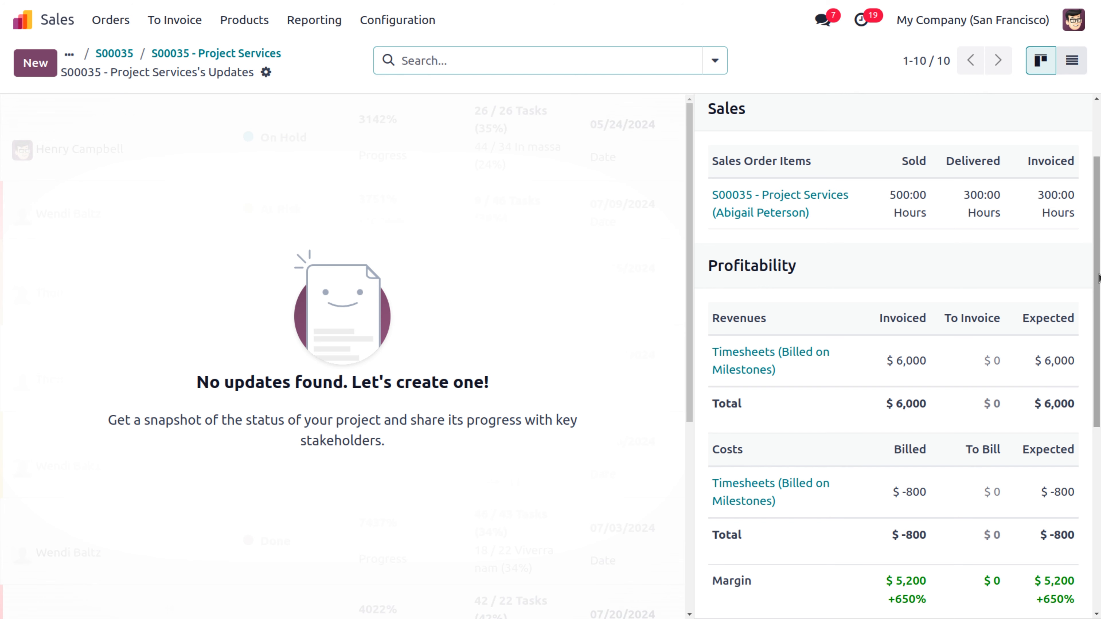
pyautogui.scroll(-5, 1098, 420)
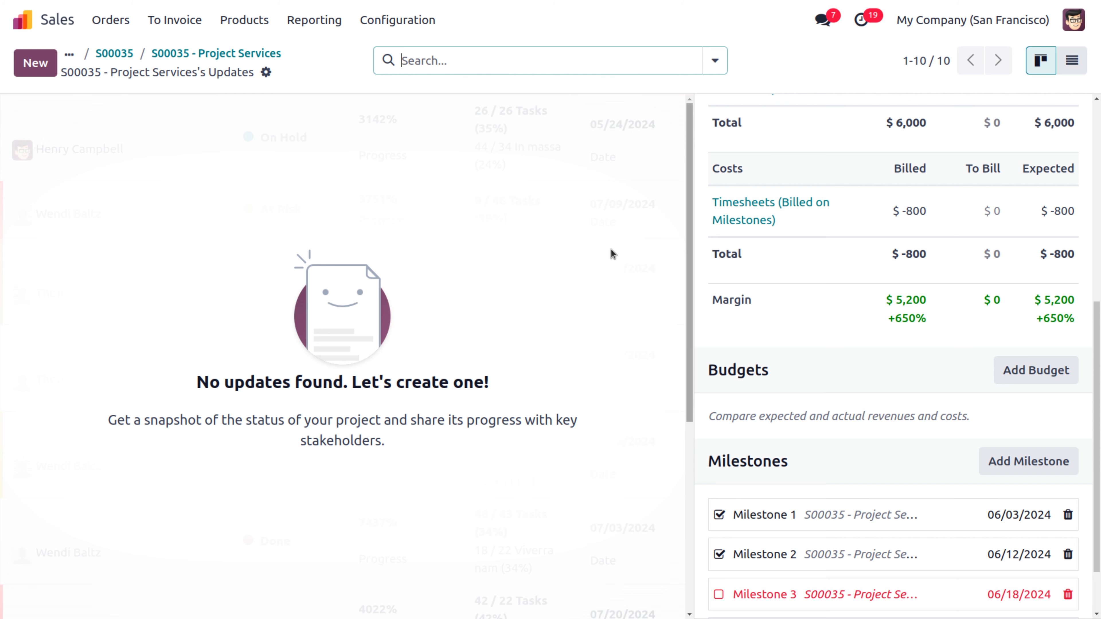
pyautogui.click(180, 56)
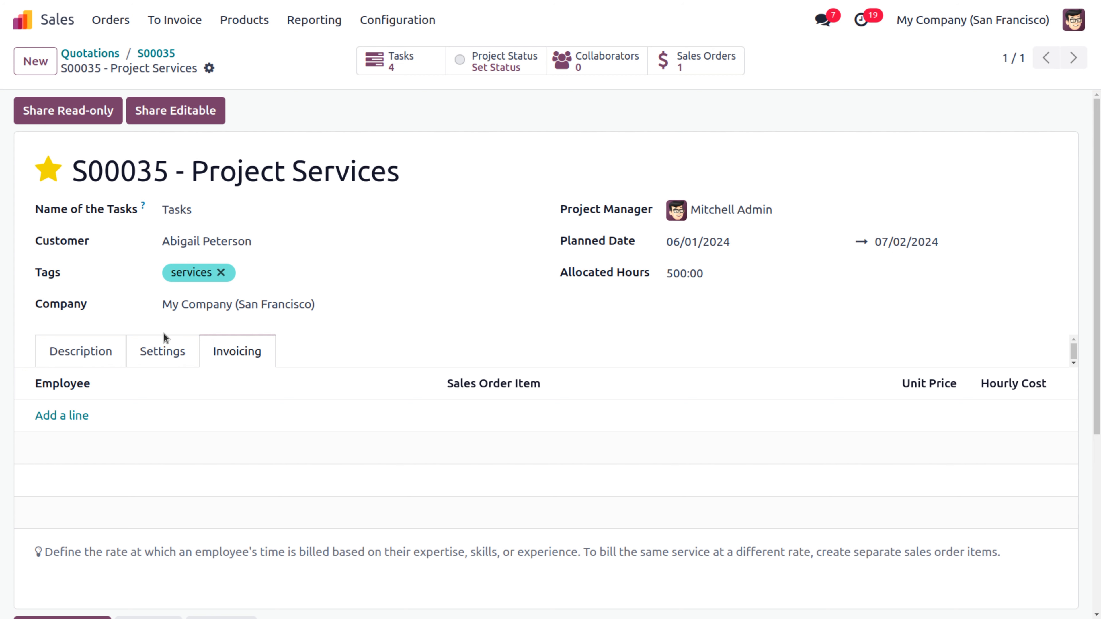
# Step: Check the project's Settings and verify S00035 is the linked analytic account, leaving it unchanged
pyautogui.click(169, 352)
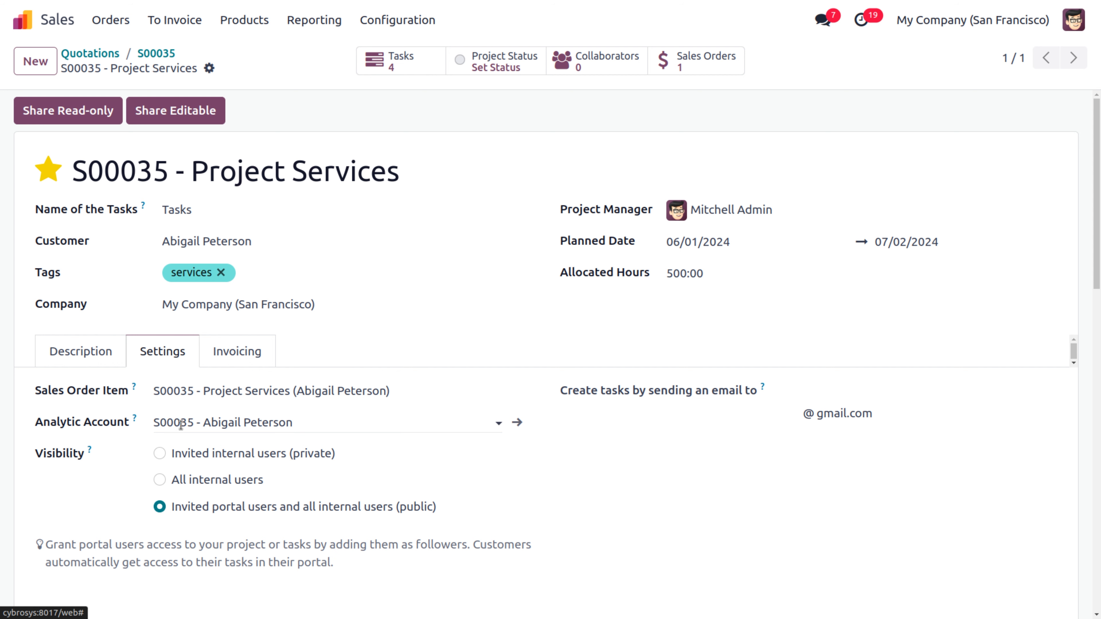
pyautogui.click(154, 421)
pyautogui.hotkey('ctrl', 'c')
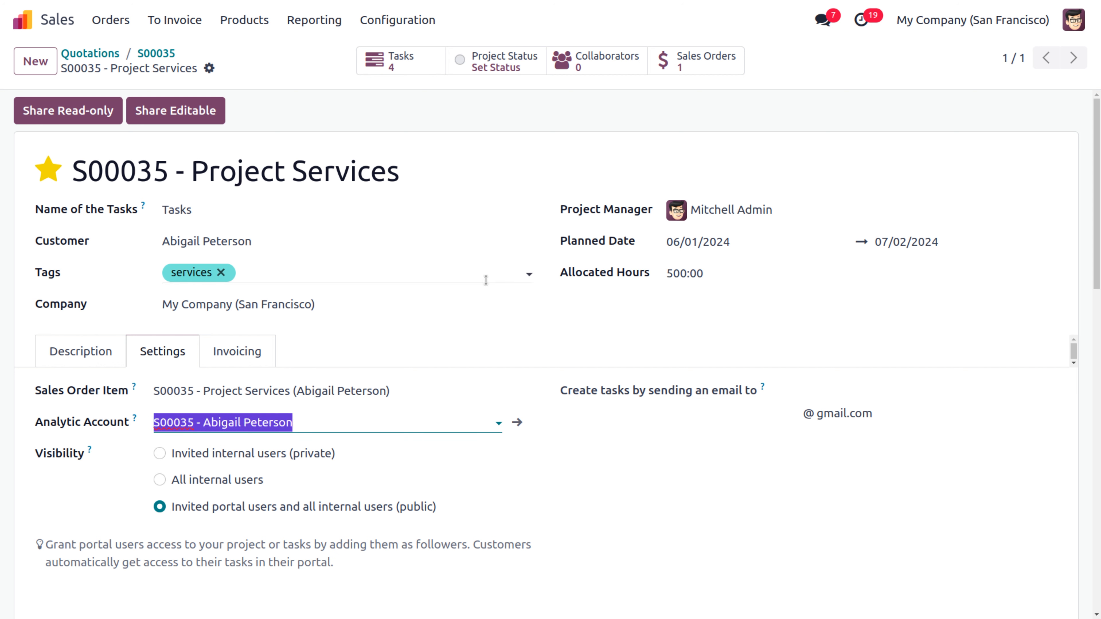
pyautogui.click(569, 327)
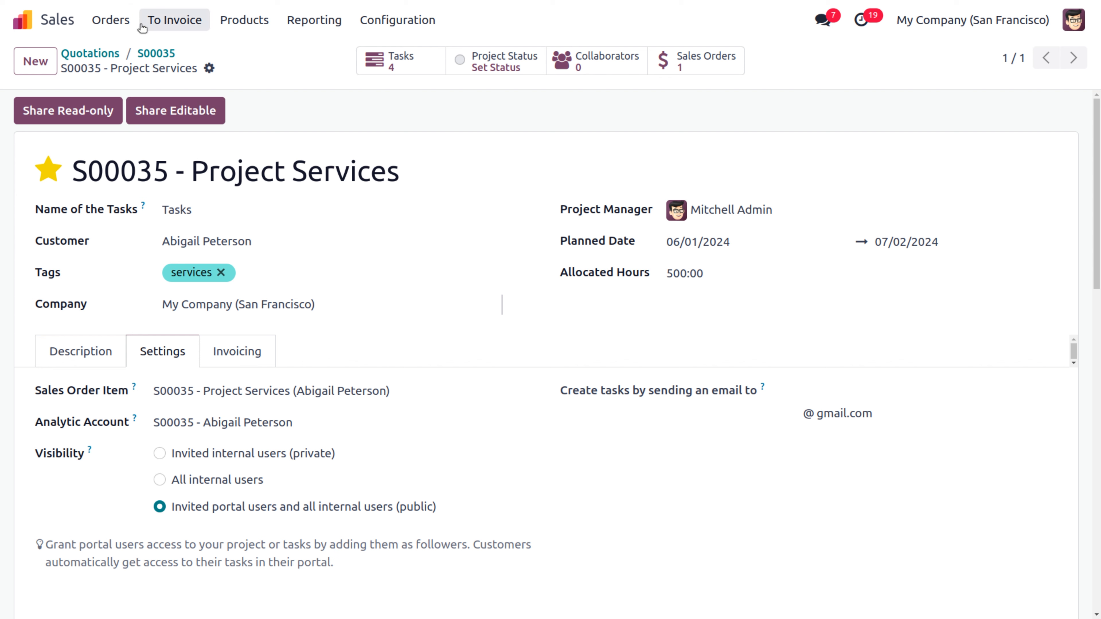
# Step: Open sales order S00035 linked to the Project Services project
pyautogui.click(178, 22)
pyautogui.moveTo(111, 24)
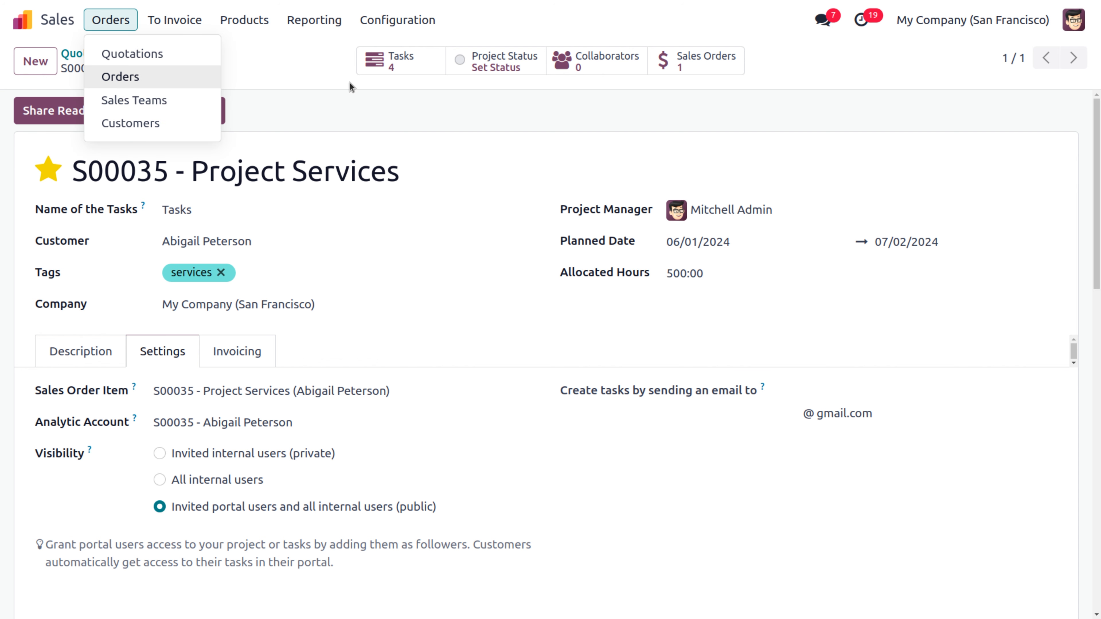
pyautogui.click(454, 121)
pyautogui.click(703, 62)
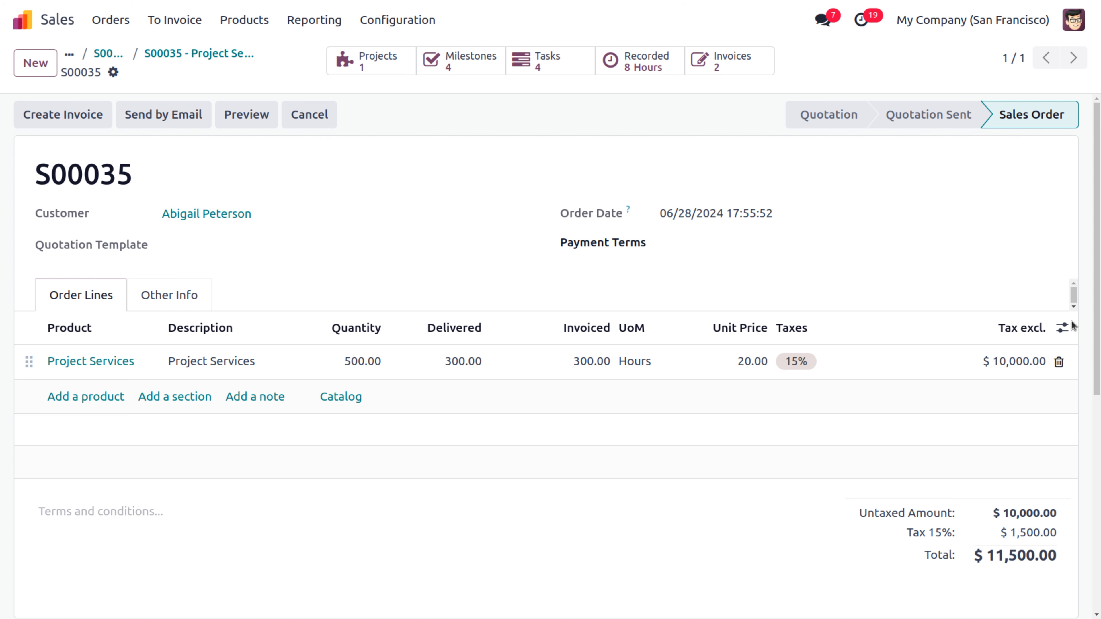
# Step: Show the Analytic Distribution column, assign the S00035 account to the order line, and save
pyautogui.click(1064, 328)
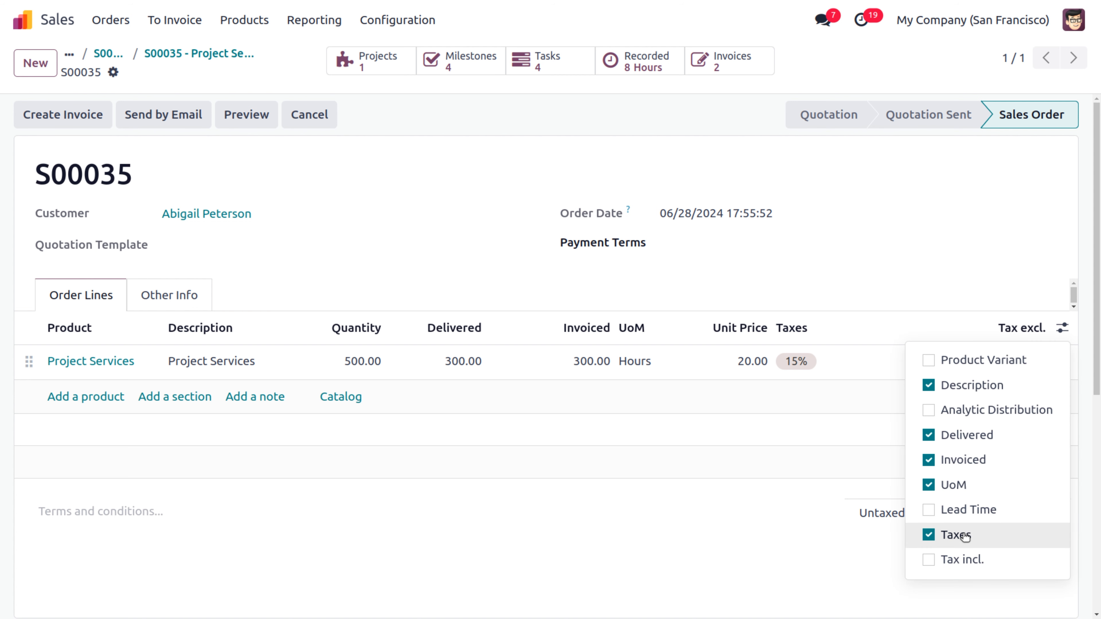
pyautogui.click(941, 409)
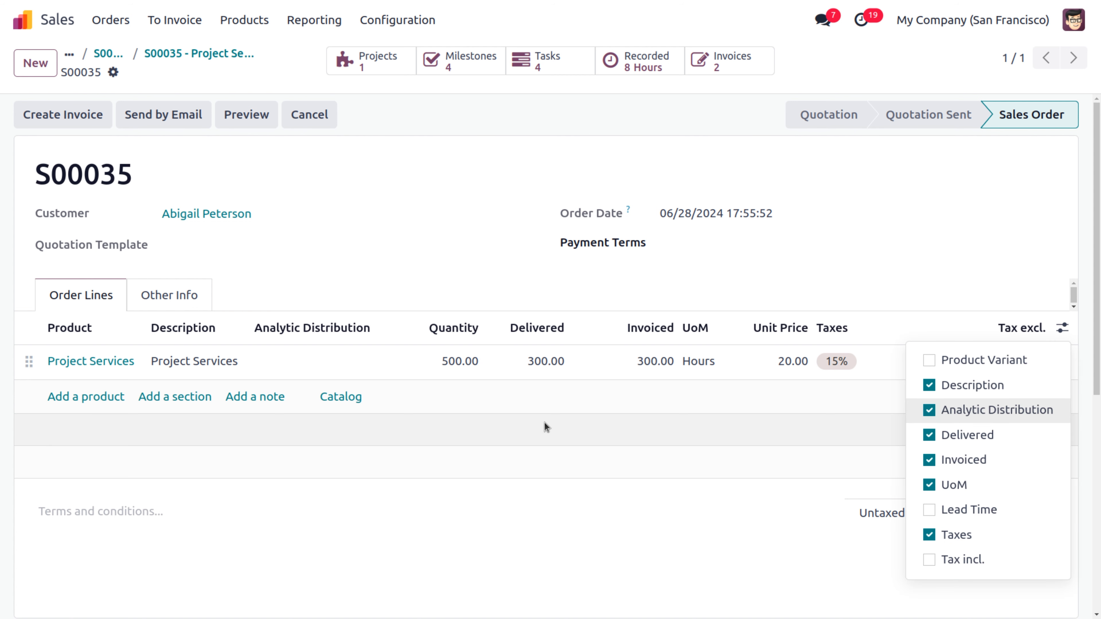
pyautogui.click(329, 356)
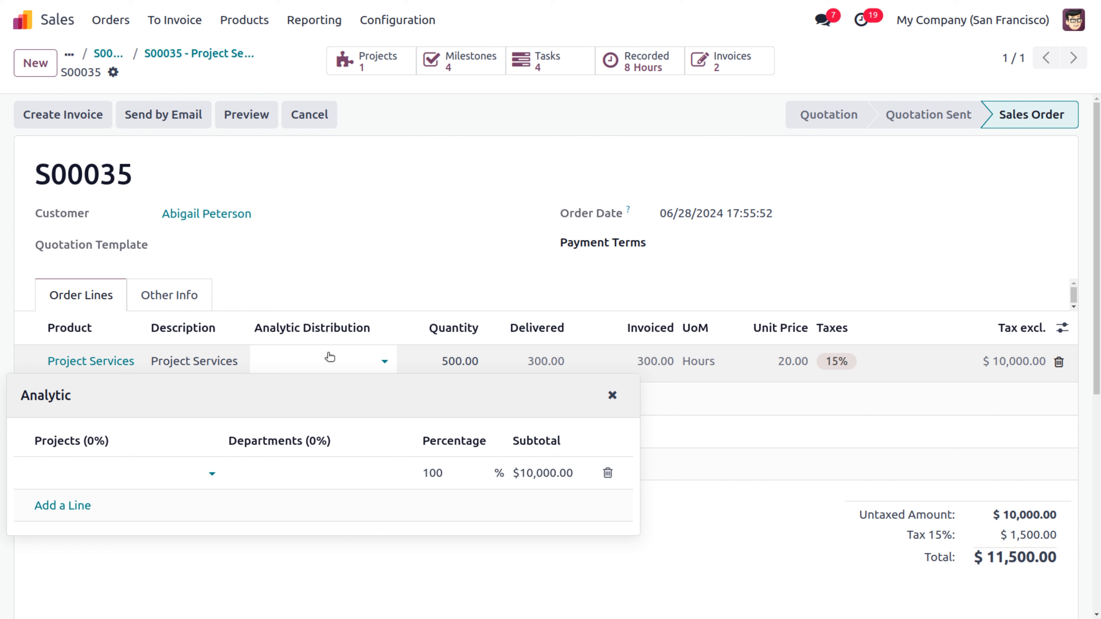
pyautogui.click(81, 472)
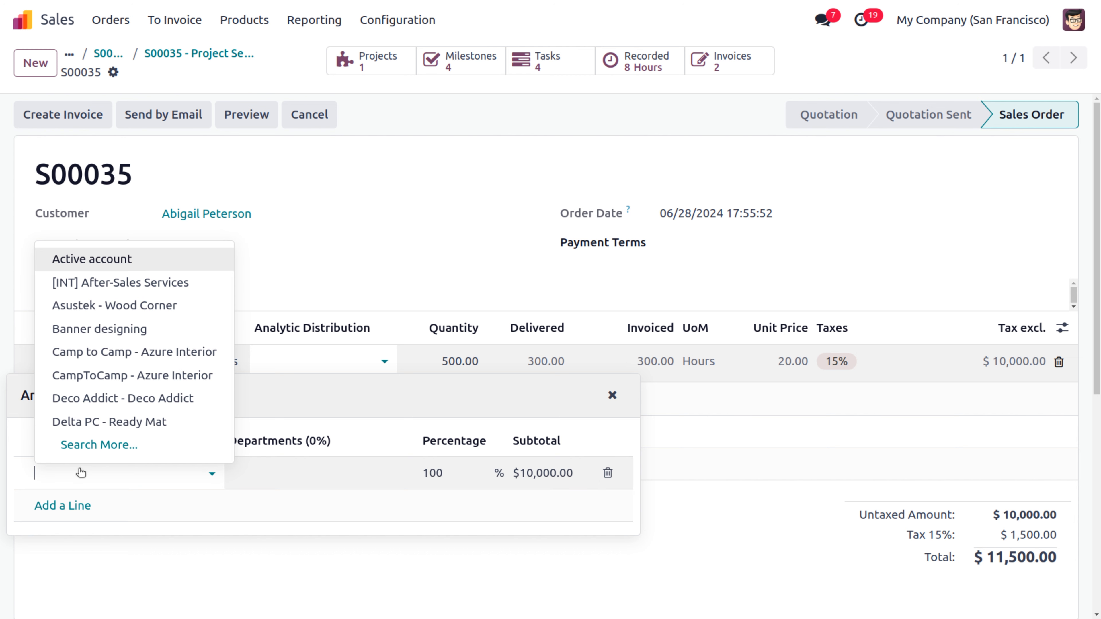
pyautogui.hotkey('ctrl', 'v')
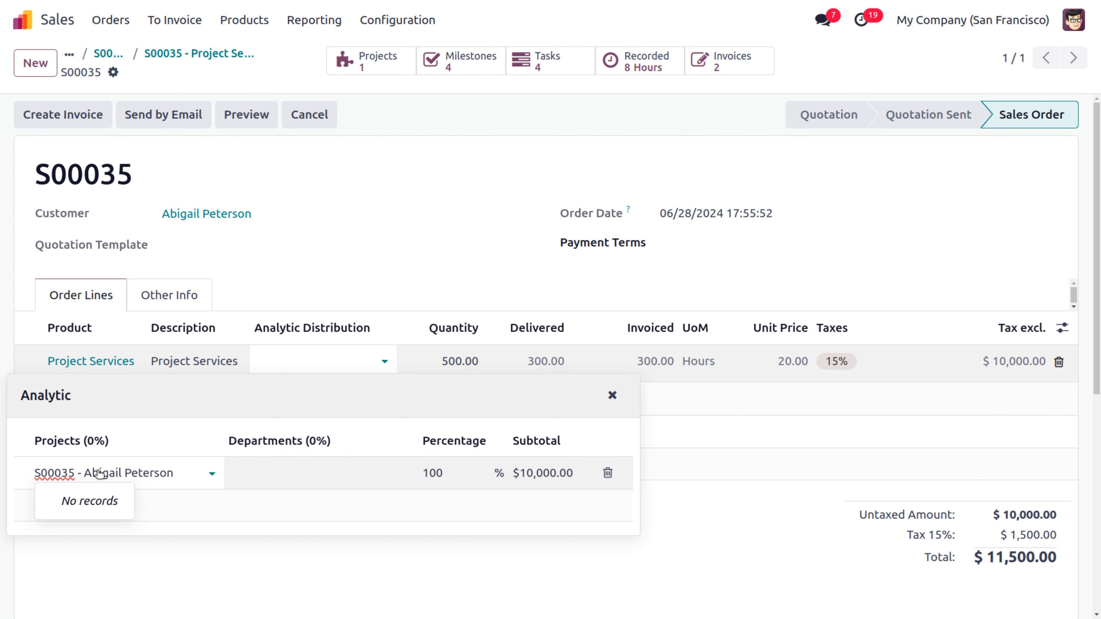
pyautogui.press('BackSpace')
pyautogui.press('BackSpace')
pyautogui.press('BackSpace')
pyautogui.press('BackSpace')
pyautogui.press('BackSpace')
pyautogui.press('BackSpace')
pyautogui.press('BackSpace')
pyautogui.press('BackSpace')
pyautogui.press('BackSpace')
pyautogui.press('BackSpace')
pyautogui.press('BackSpace')
pyautogui.press('BackSpace')
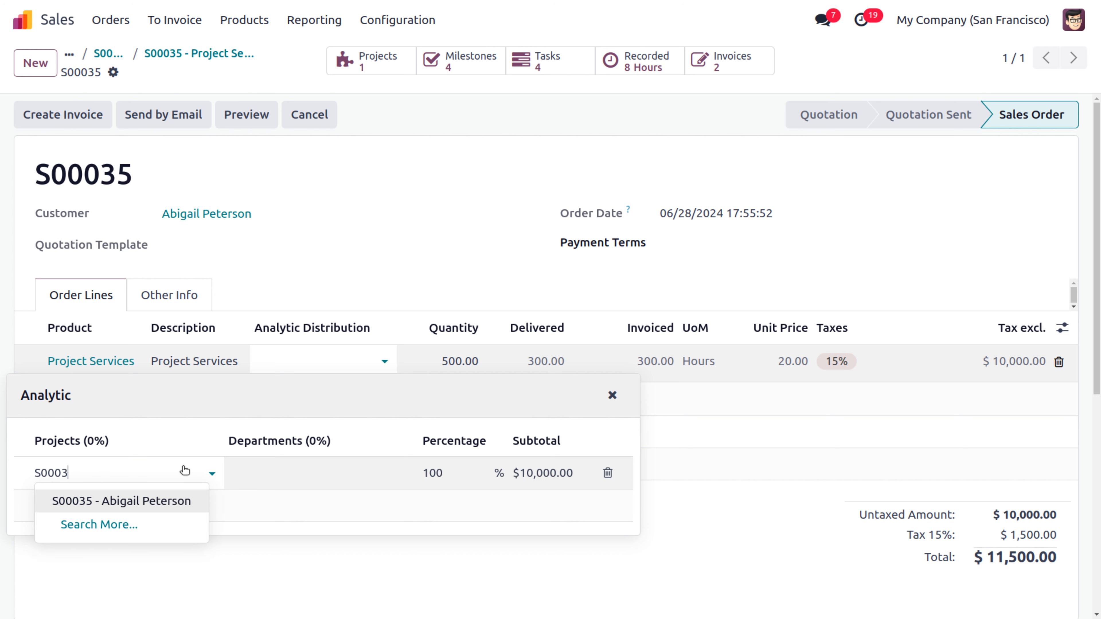
pyautogui.click(138, 502)
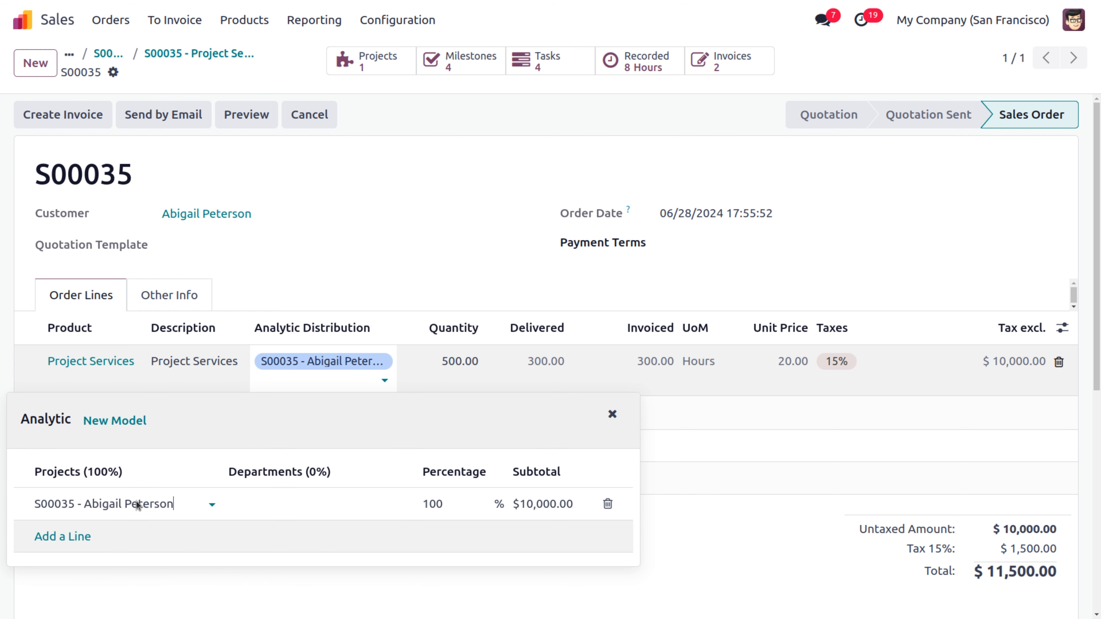
pyautogui.click(218, 86)
pyautogui.click(271, 72)
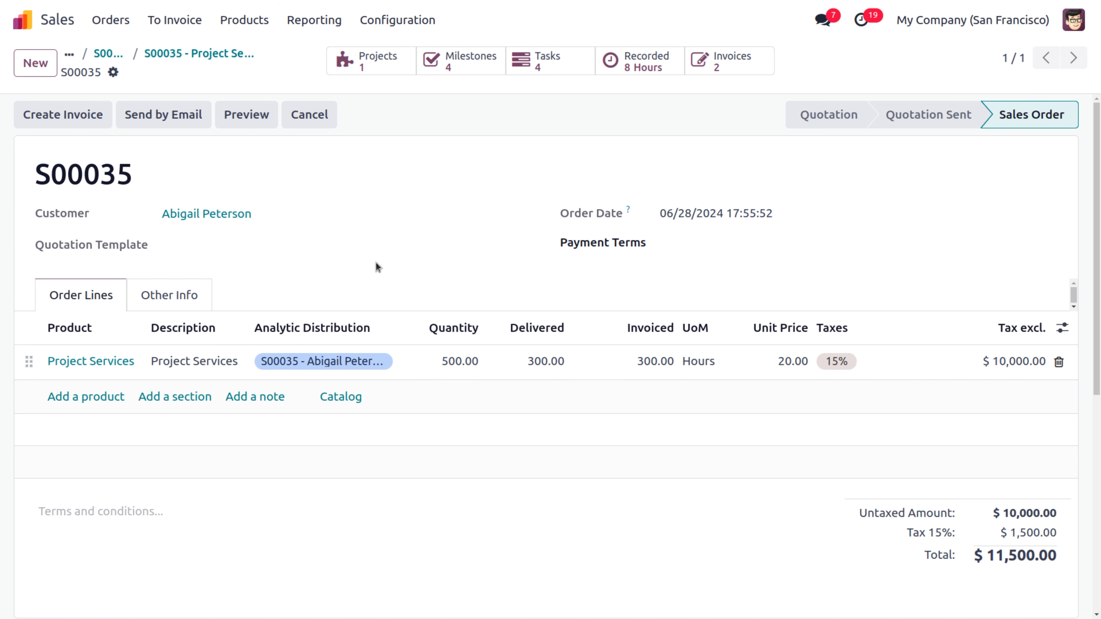
# Step: Mark Milestone 3 as reached and save, then reopen the S00035 sales order from the project
pyautogui.click(463, 64)
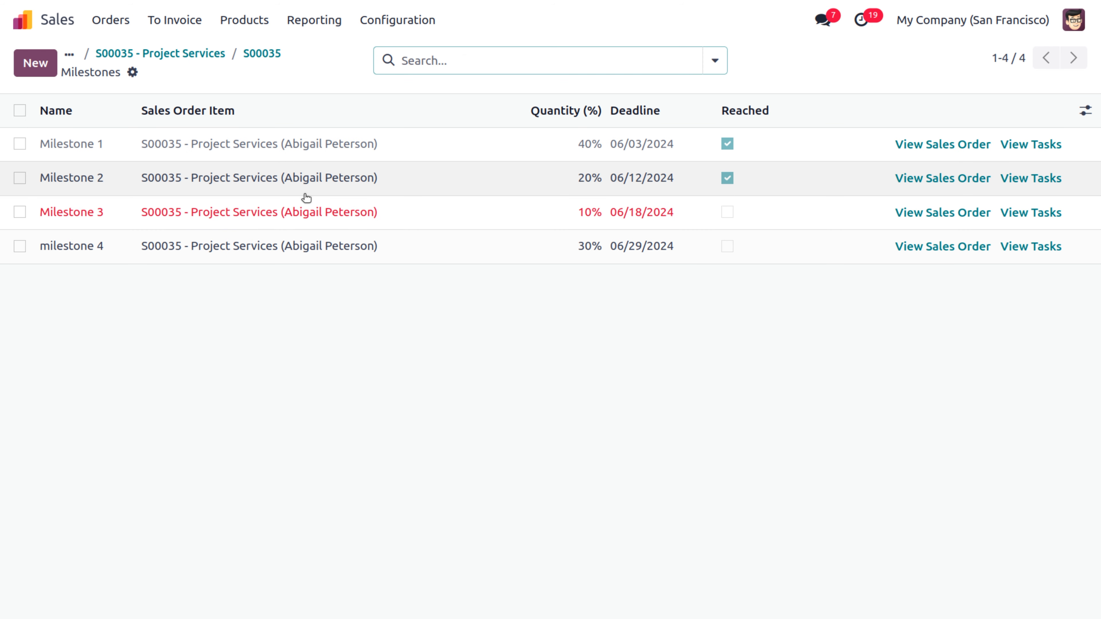
pyautogui.click(727, 212)
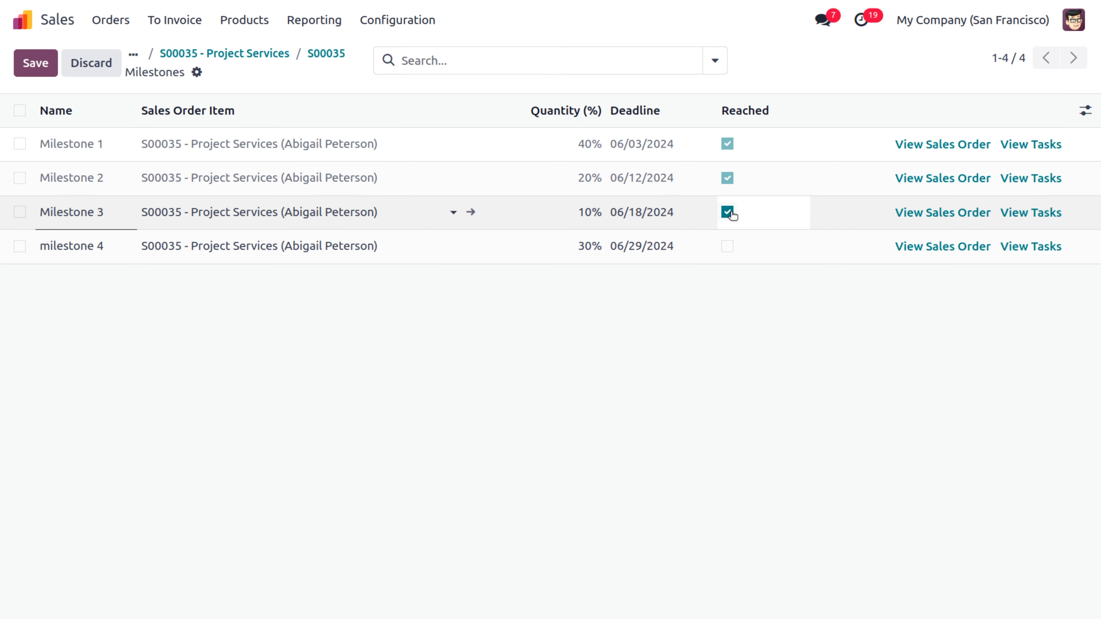
pyautogui.click(44, 70)
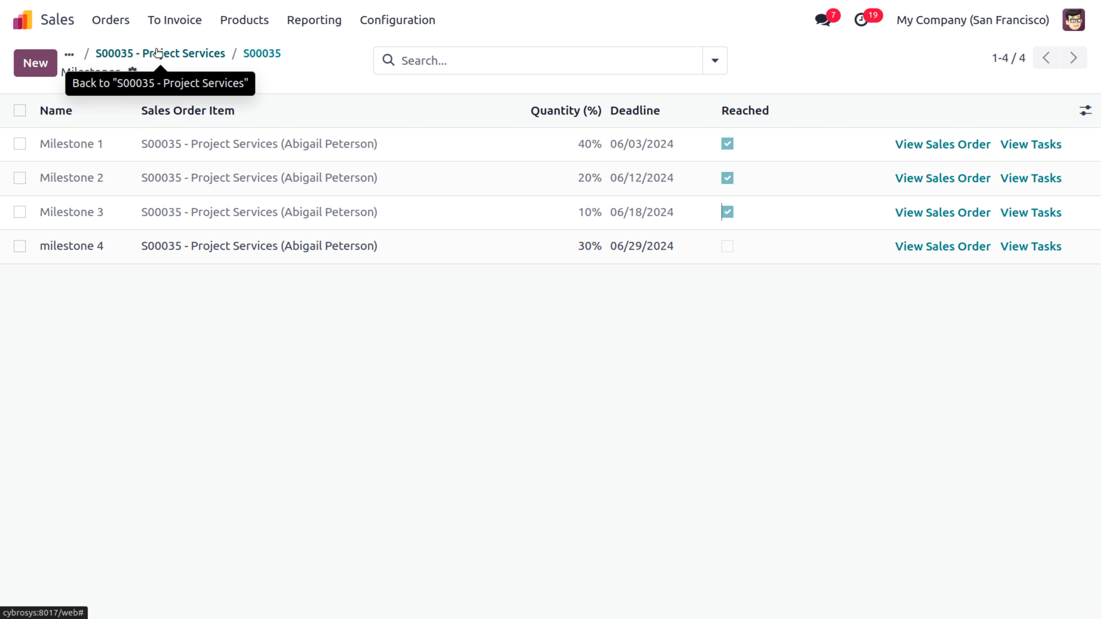
pyautogui.click(197, 53)
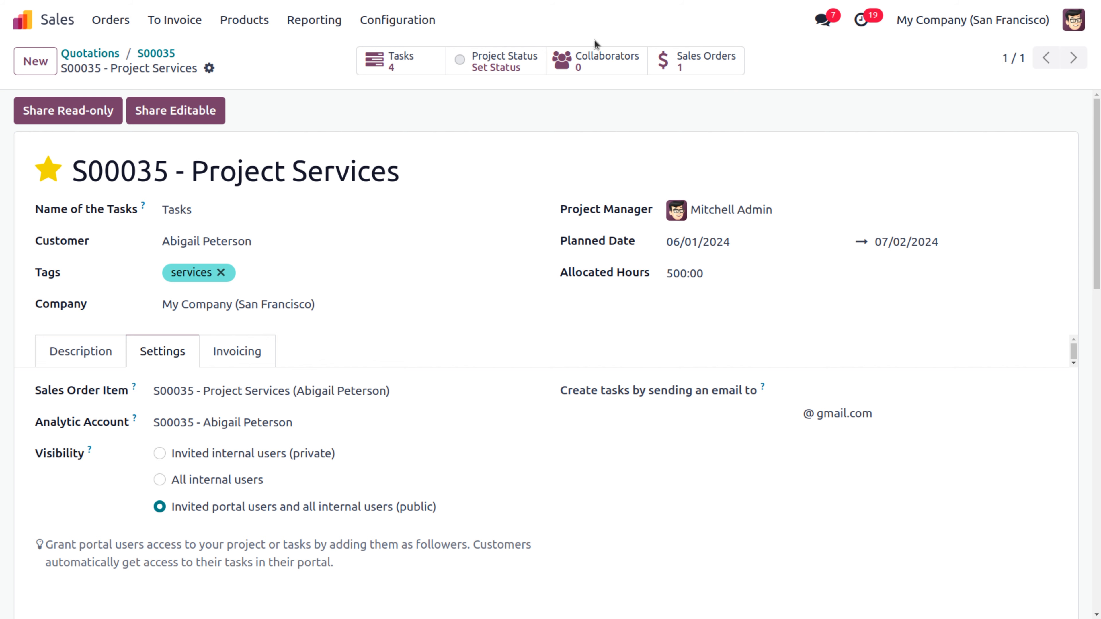
pyautogui.click(698, 65)
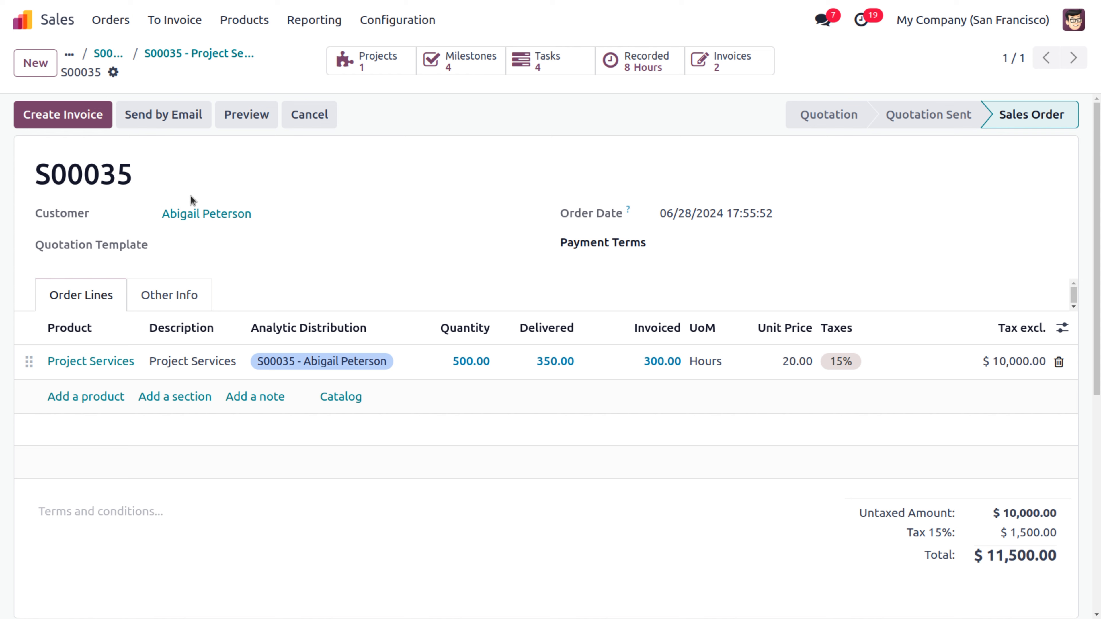
# Step: Invoice the 50 extra hours as INV/2024/00009, post it, register payment, and return home
pyautogui.click(74, 122)
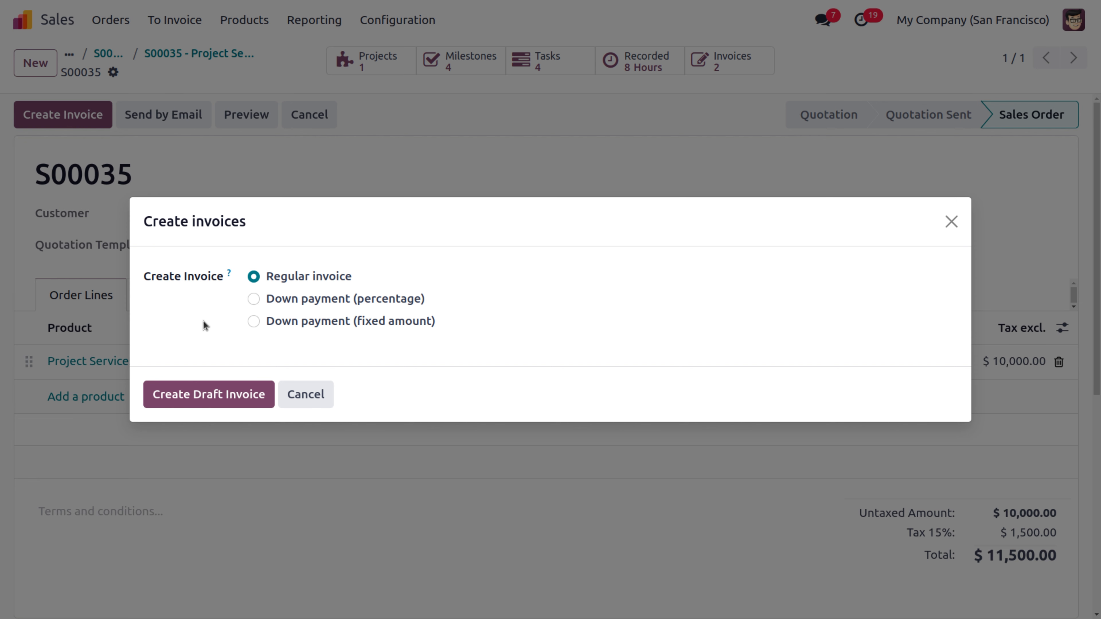
pyautogui.click(212, 397)
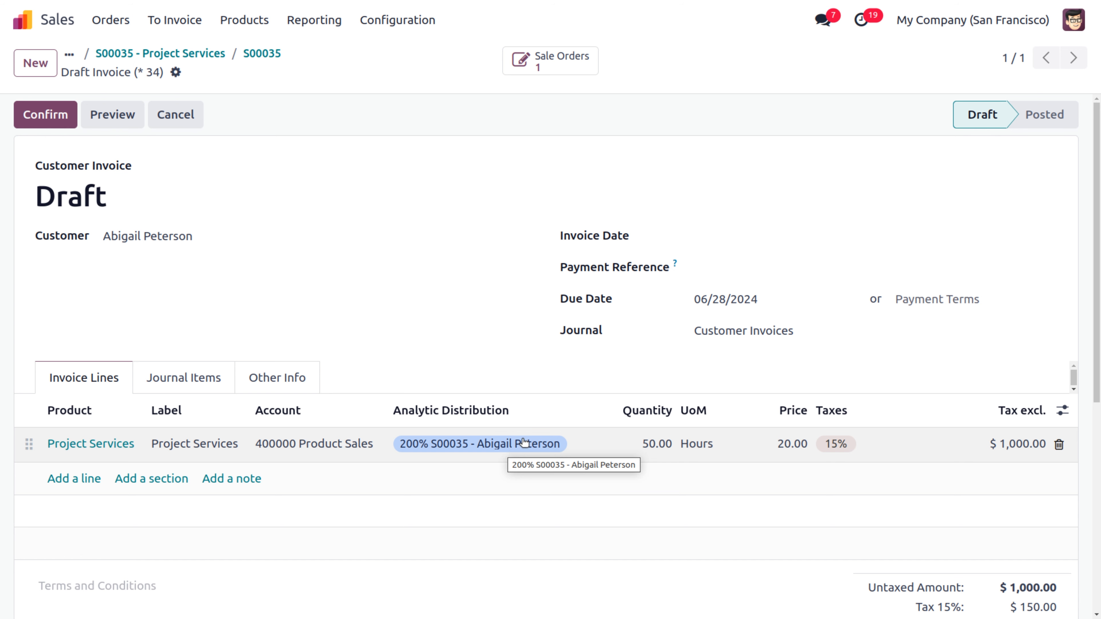
pyautogui.click(51, 113)
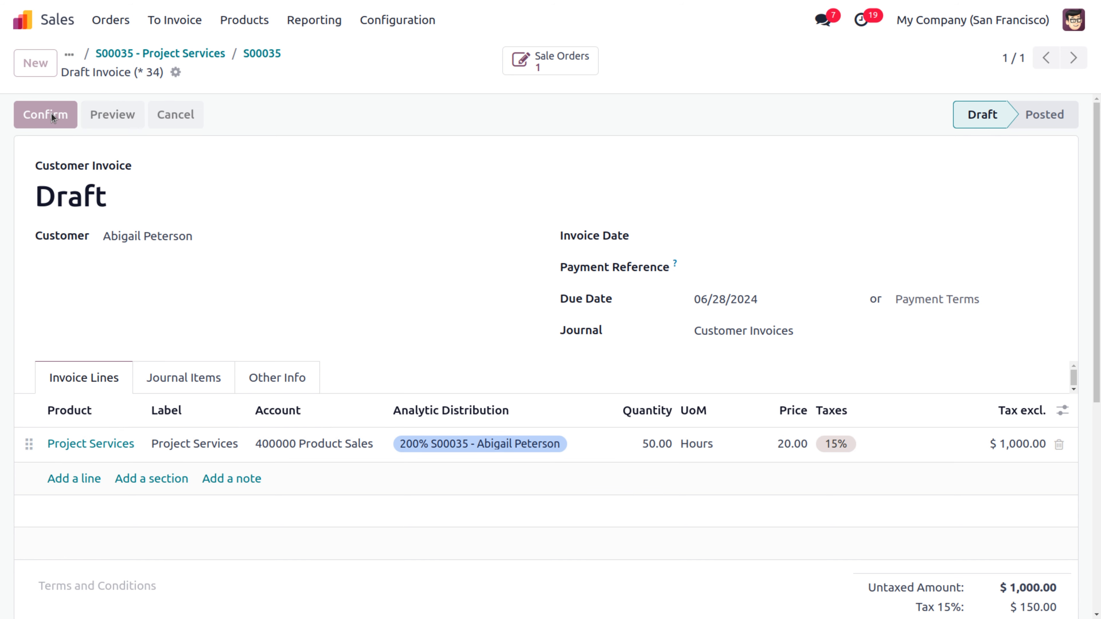
pyautogui.click(153, 123)
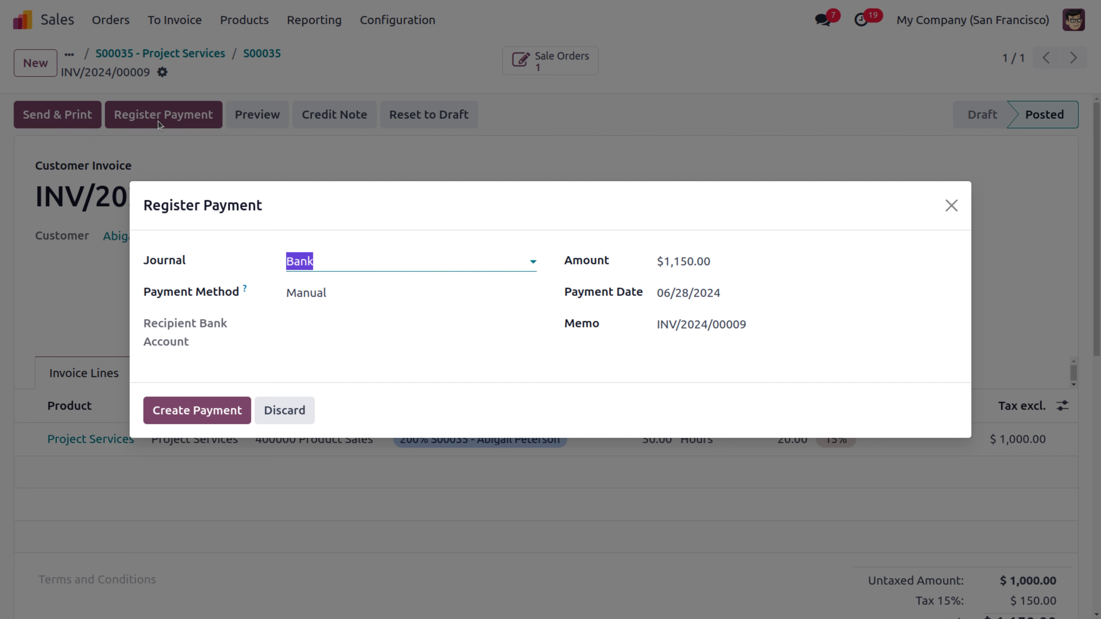
pyautogui.click(209, 414)
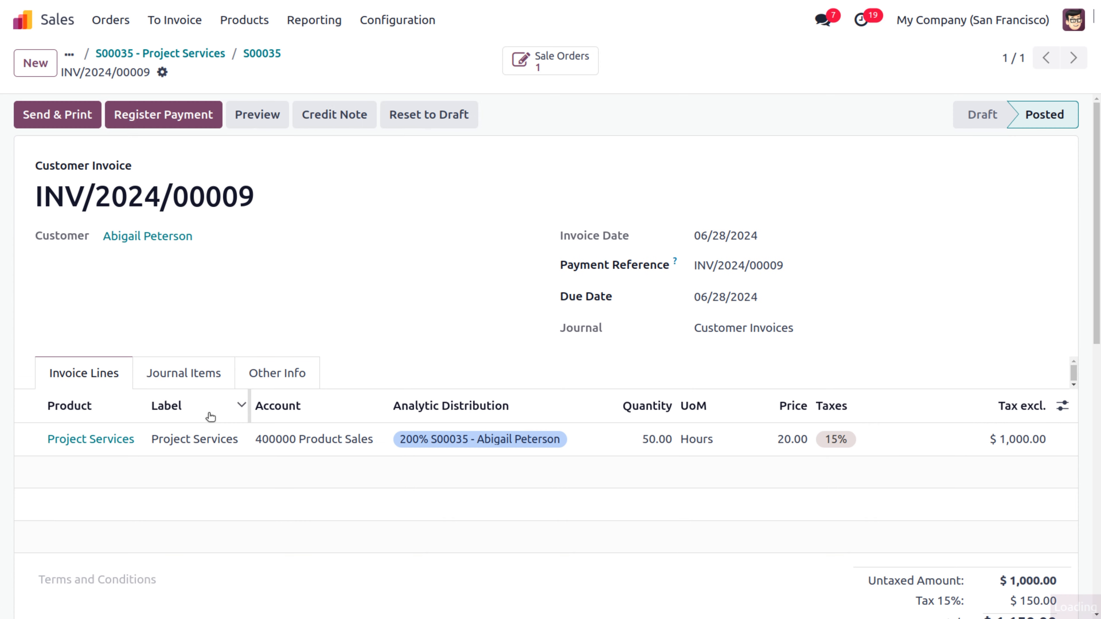
pyautogui.click(27, 19)
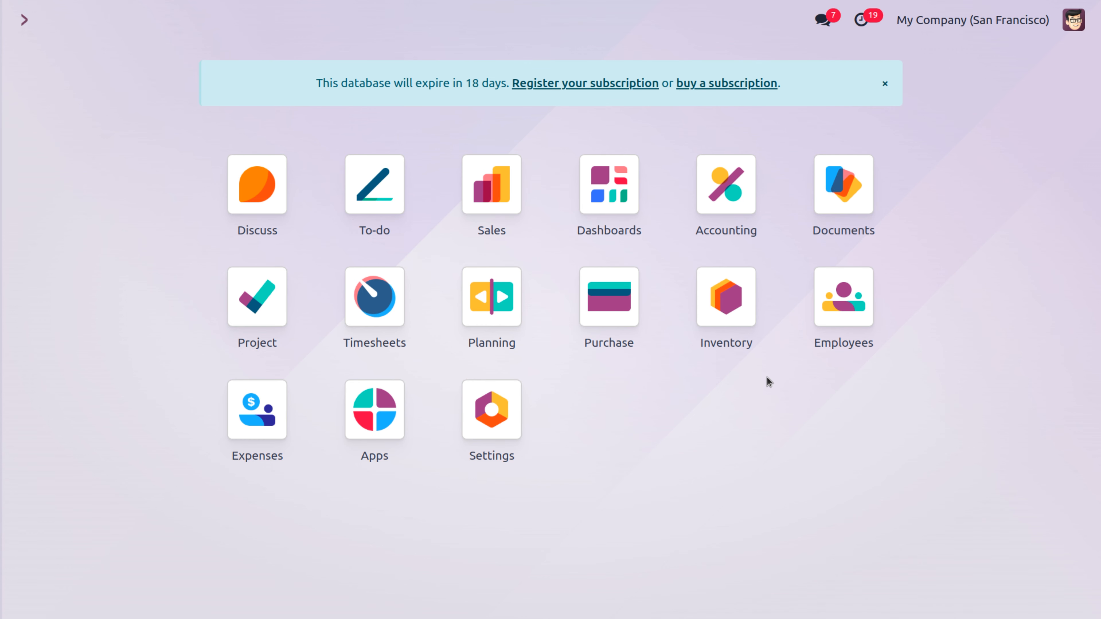
# Step: Go to the Analytic Accounts list in the Accounting app's configuration
pyautogui.click(728, 230)
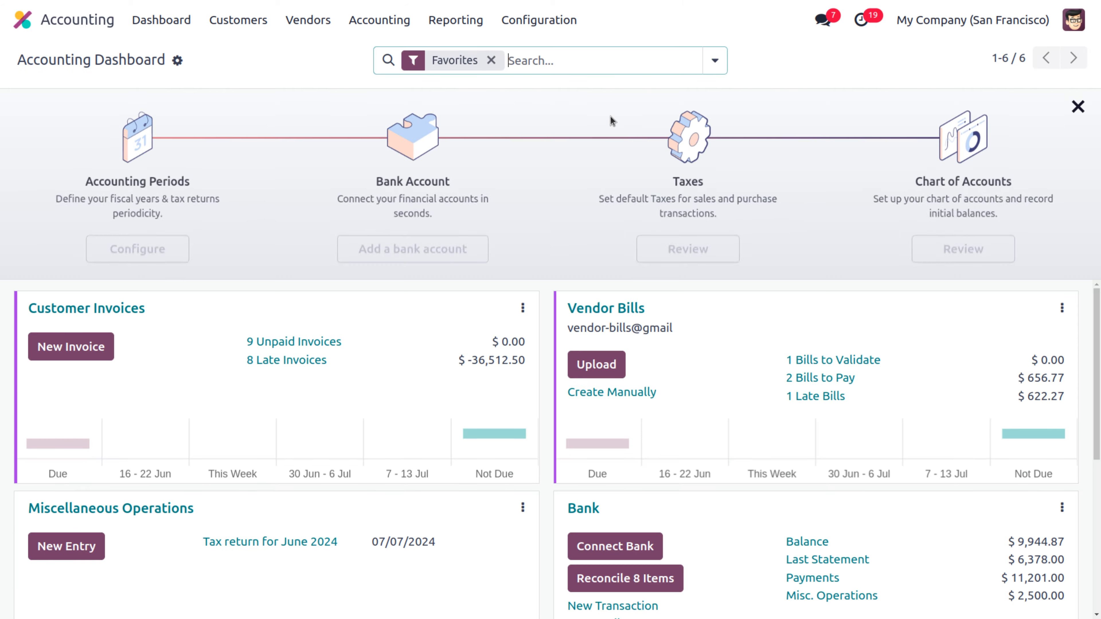
pyautogui.click(554, 29)
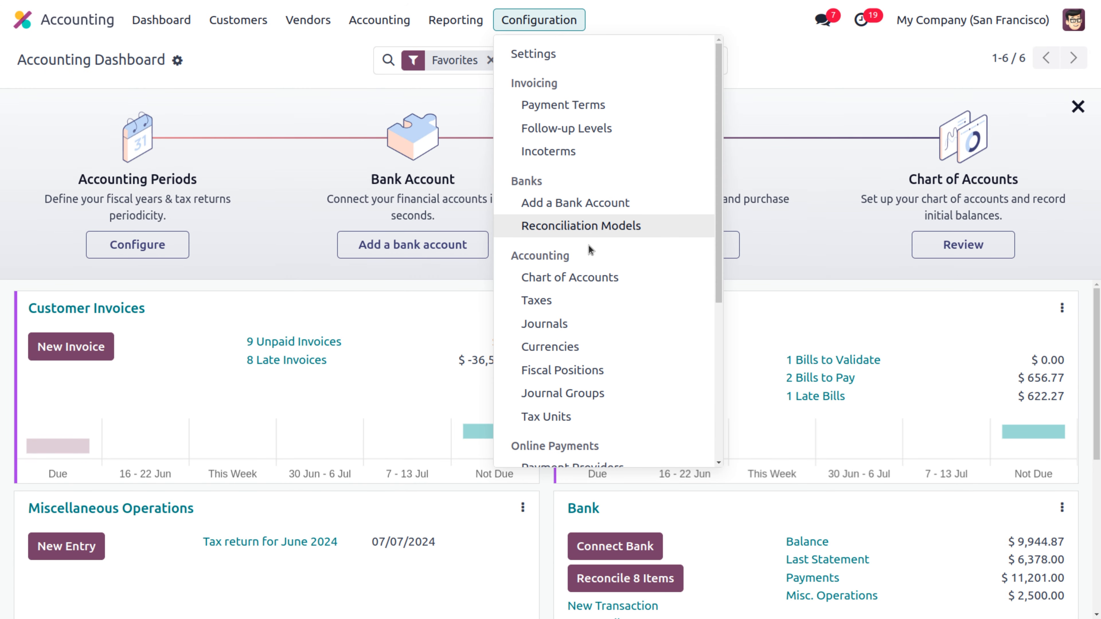
pyautogui.scroll(-5, 588, 248)
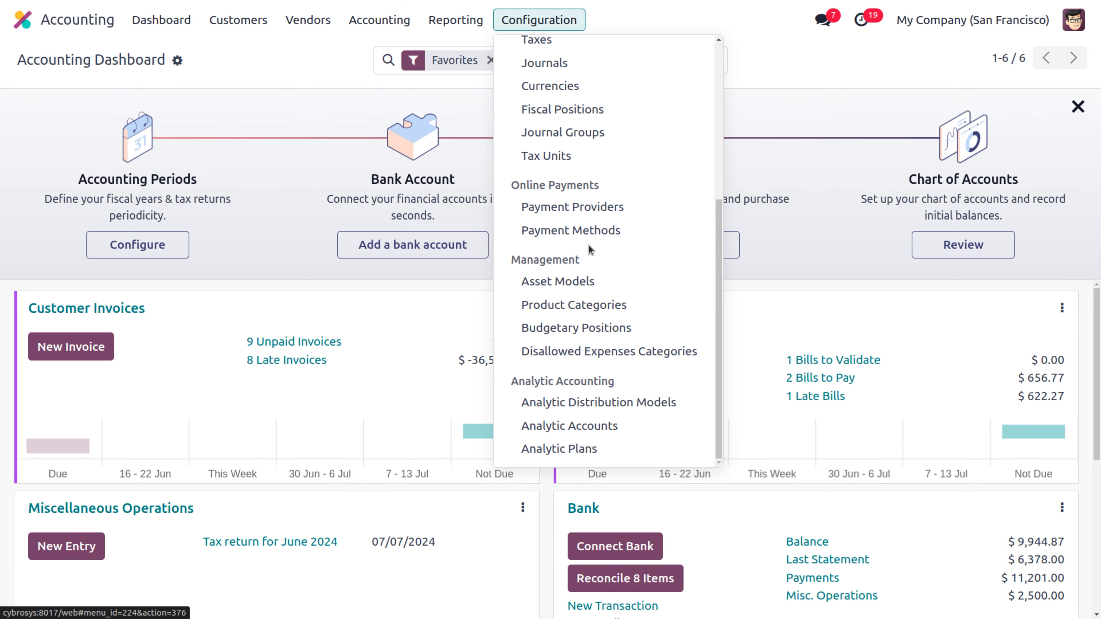
pyautogui.click(566, 426)
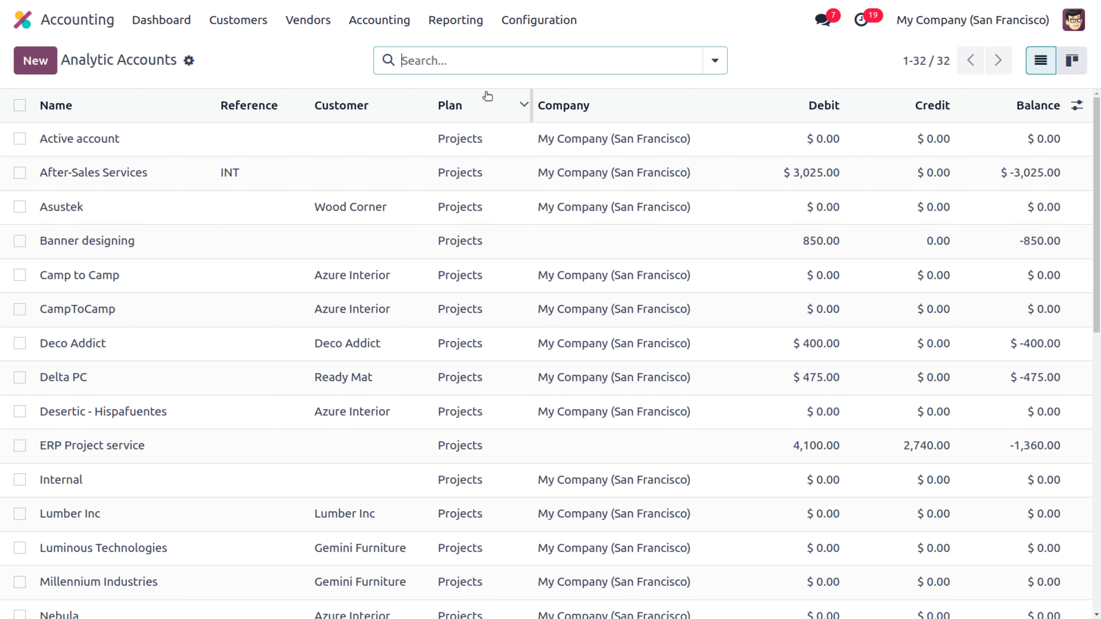
# Step: Filter to the S00035 analytic account, open it, and bring up its Gross Margin lines
pyautogui.write('S00035 - Abigail Peterson')
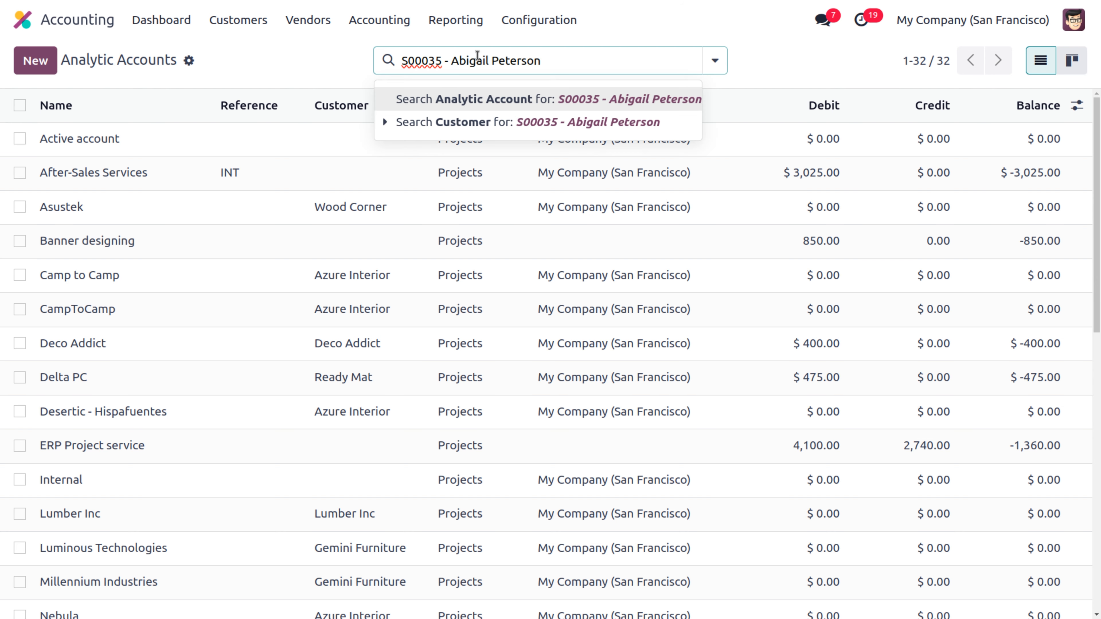
pyautogui.press('BackSpace')
pyautogui.press('BackSpace')
pyautogui.press('BackSpace')
pyautogui.press('BackSpace')
pyautogui.press('BackSpace')
pyautogui.press('BackSpace')
pyautogui.press('BackSpace')
pyautogui.press('BackSpace')
pyautogui.press('BackSpace')
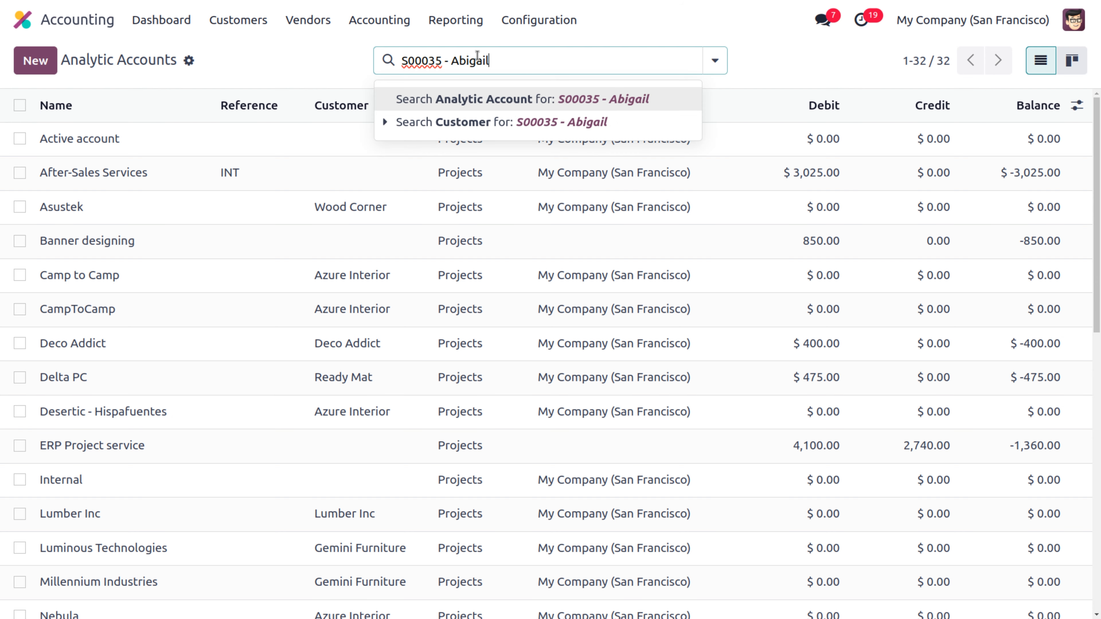
pyautogui.press('BackSpace')
pyautogui.press('BackSpace')
pyautogui.press('BackSpace')
pyautogui.press('BackSpace')
pyautogui.press('BackSpace')
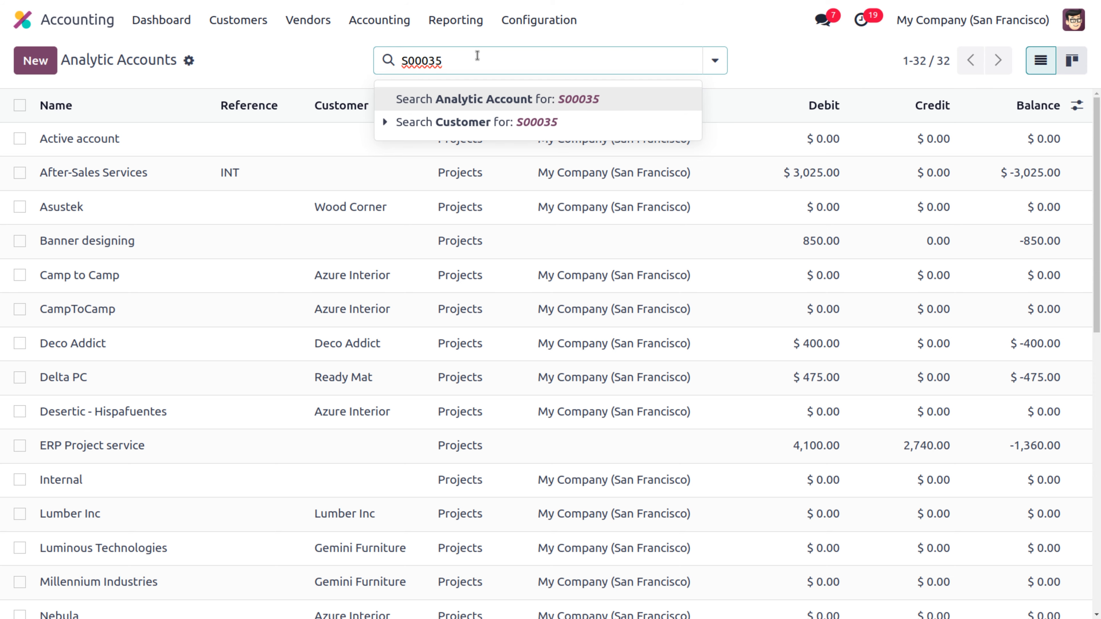
pyautogui.press('Return')
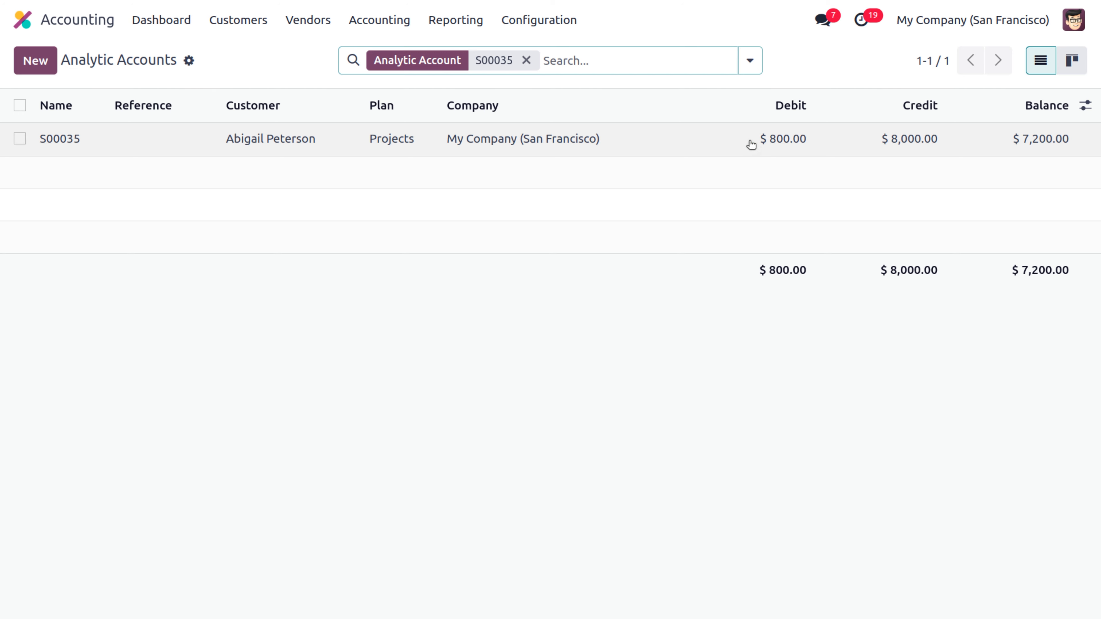
pyautogui.click(441, 143)
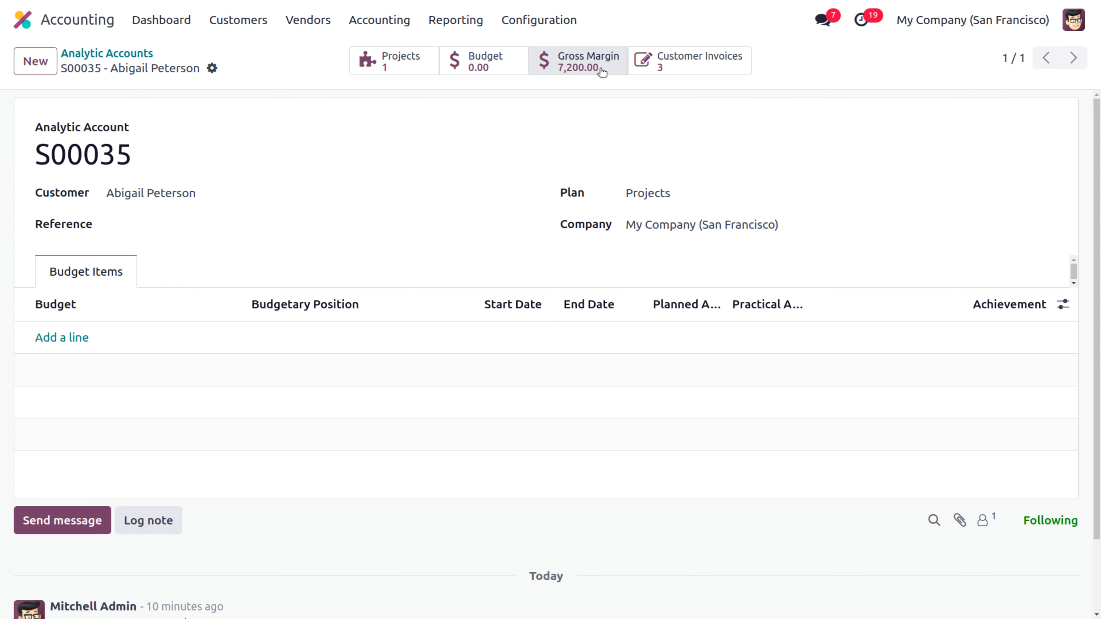
pyautogui.click(588, 69)
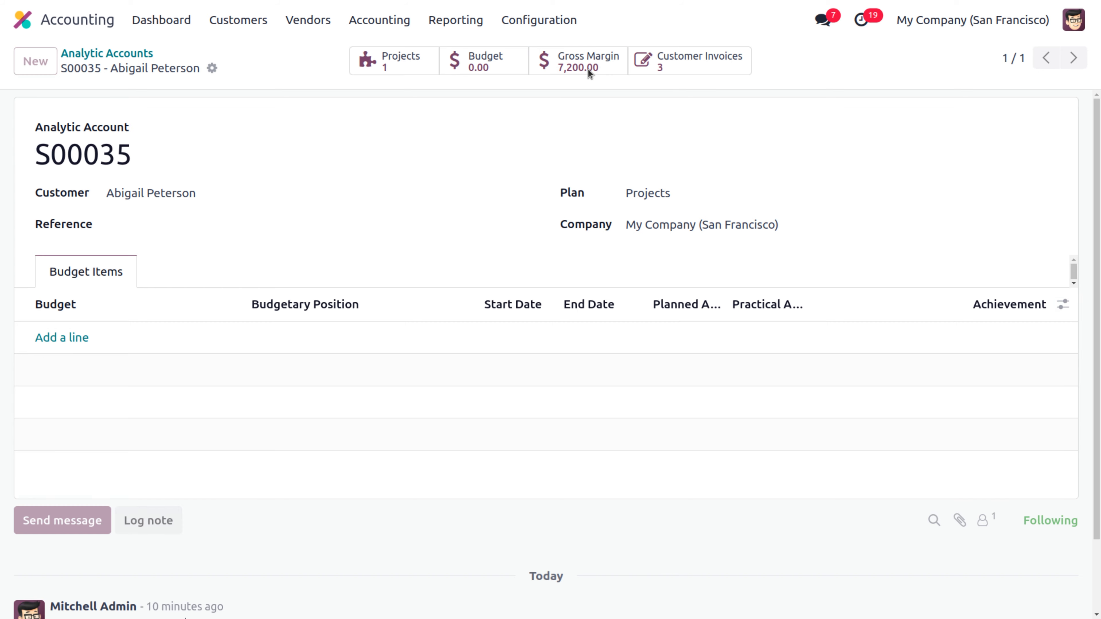
# Step: Review the four June 2024 gross margin lines totalling 7,200.00, then return to S00035
pyautogui.click(352, 145)
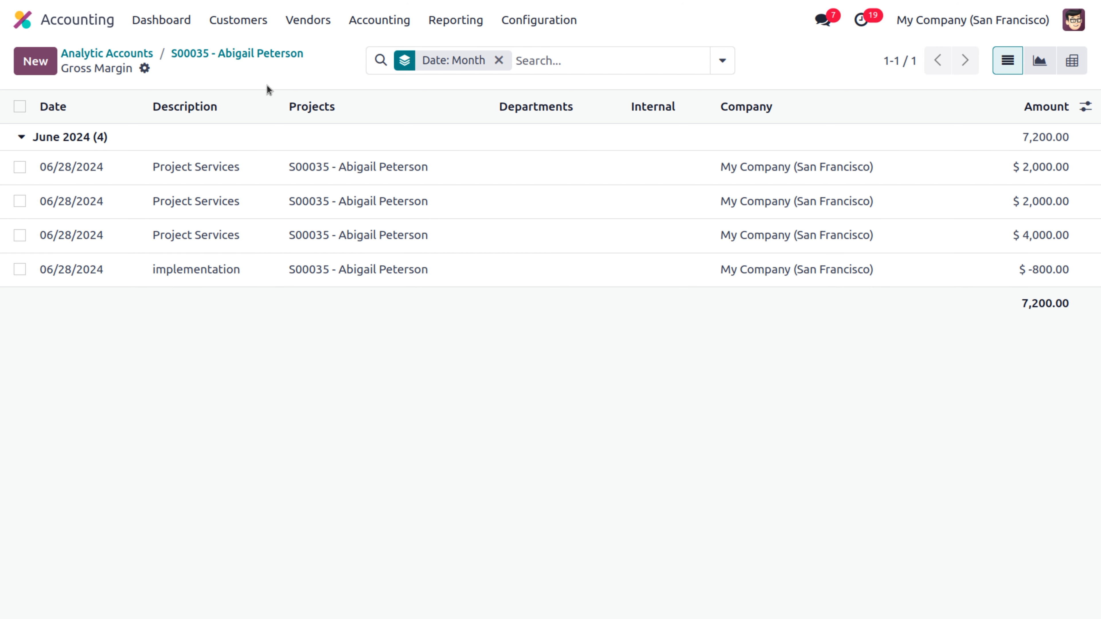
pyautogui.click(248, 55)
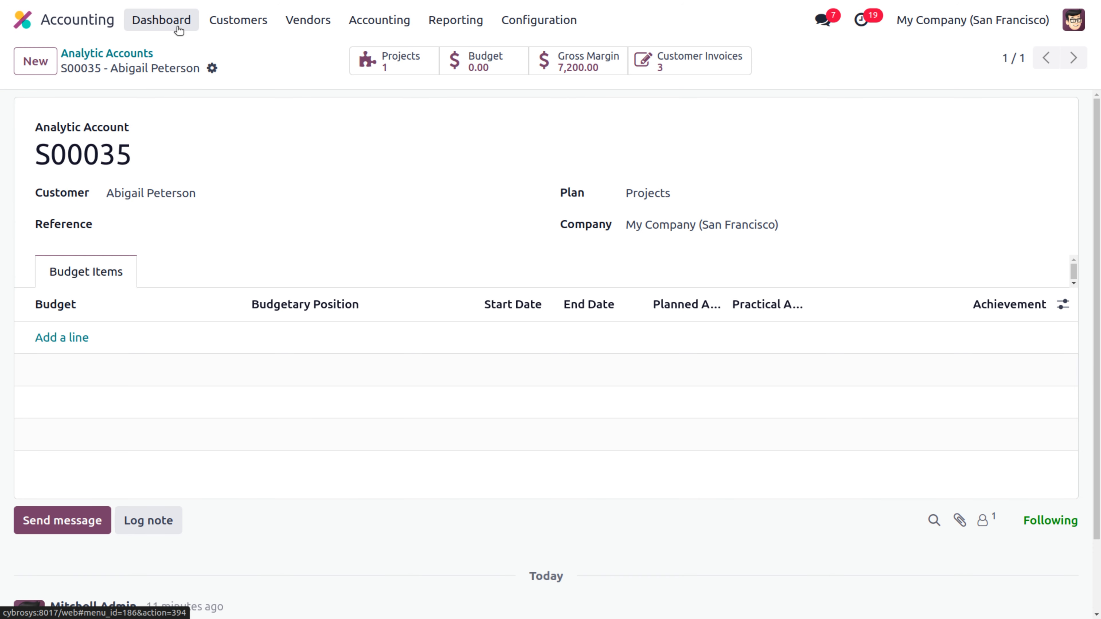
# Step: Start a new budget named 'Project Budget'
pyautogui.click(381, 20)
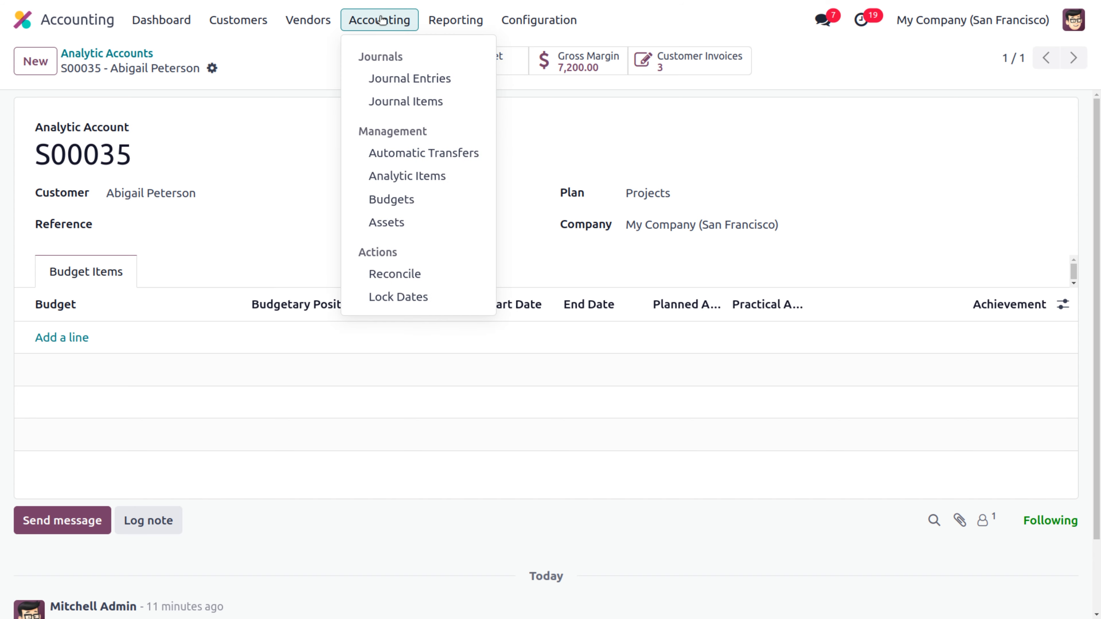
pyautogui.click(404, 200)
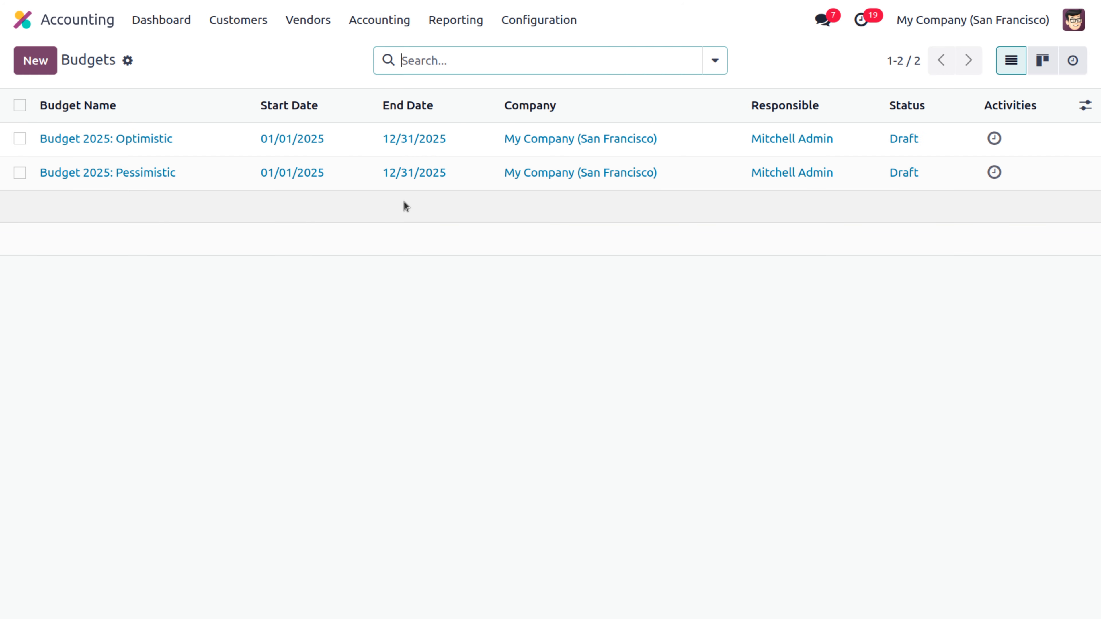
pyautogui.click(35, 61)
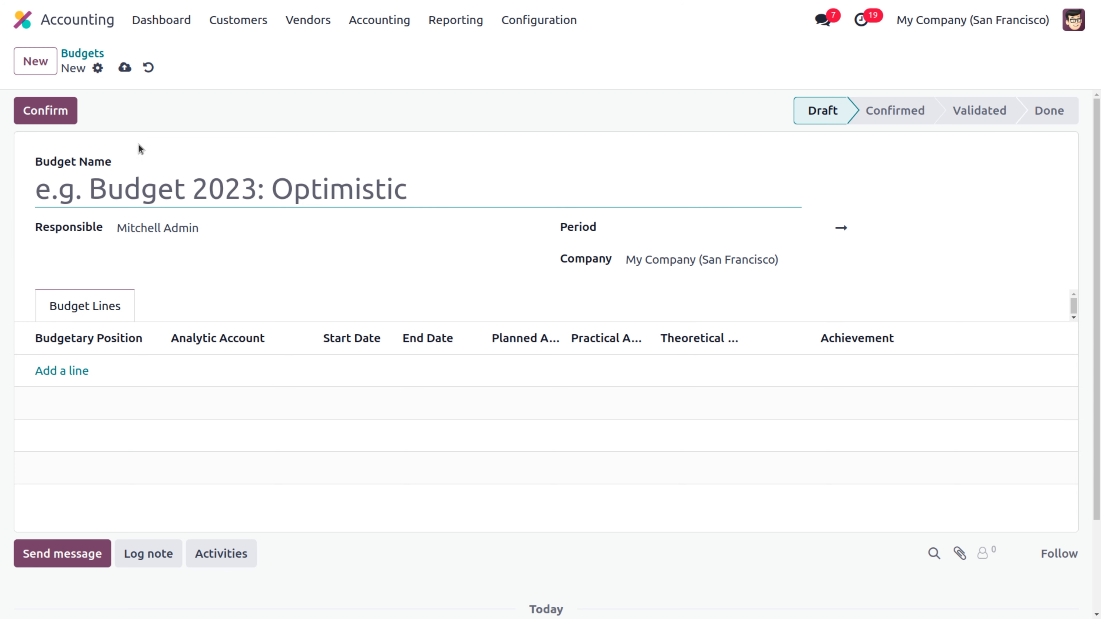
pyautogui.write('P')
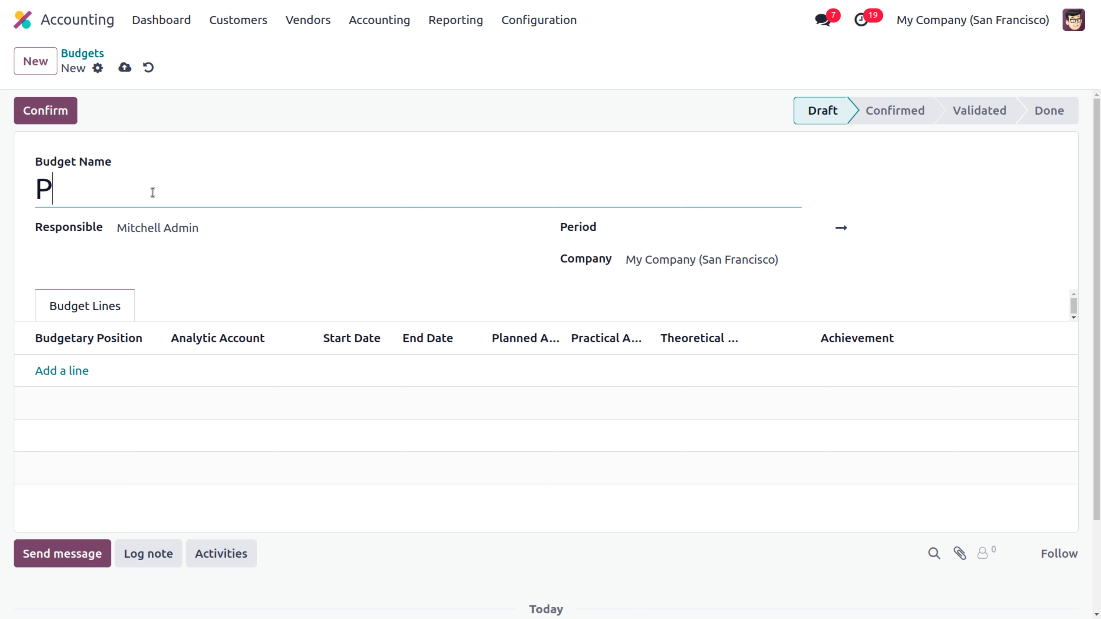
pyautogui.write('roject Budget')
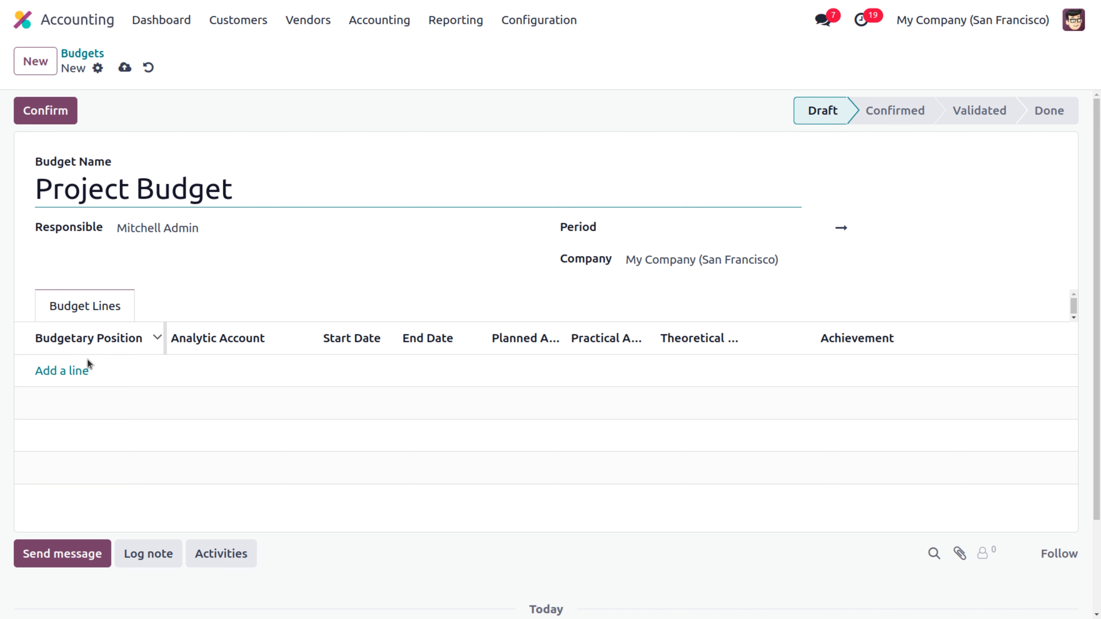
# Step: Add a budget line with a newly created 'revenue' budgetary position
pyautogui.click(61, 371)
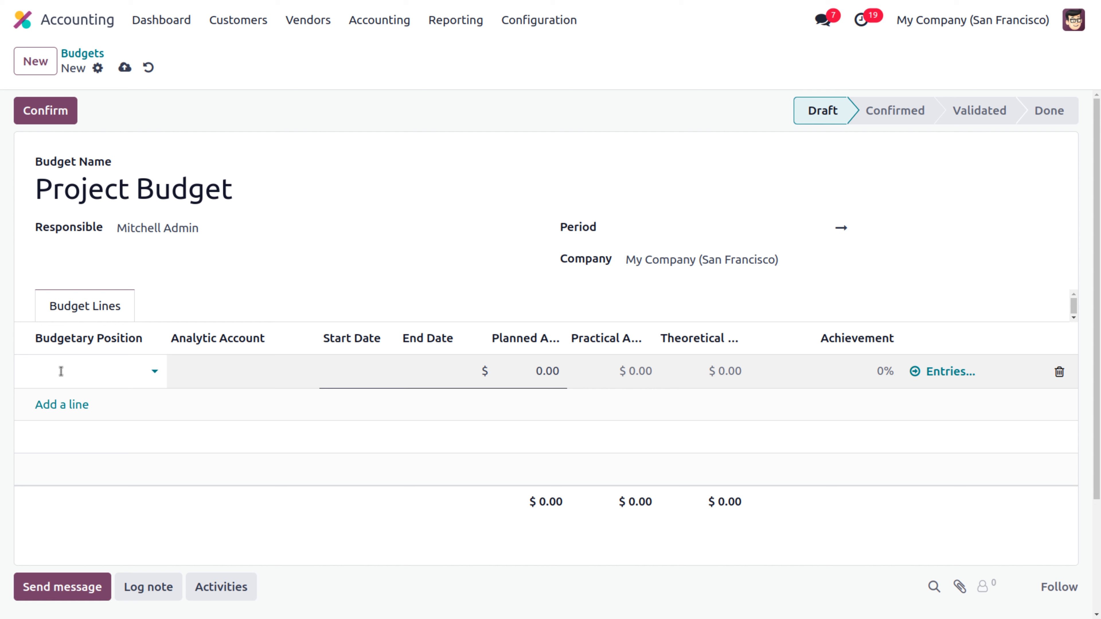
pyautogui.click(61, 371)
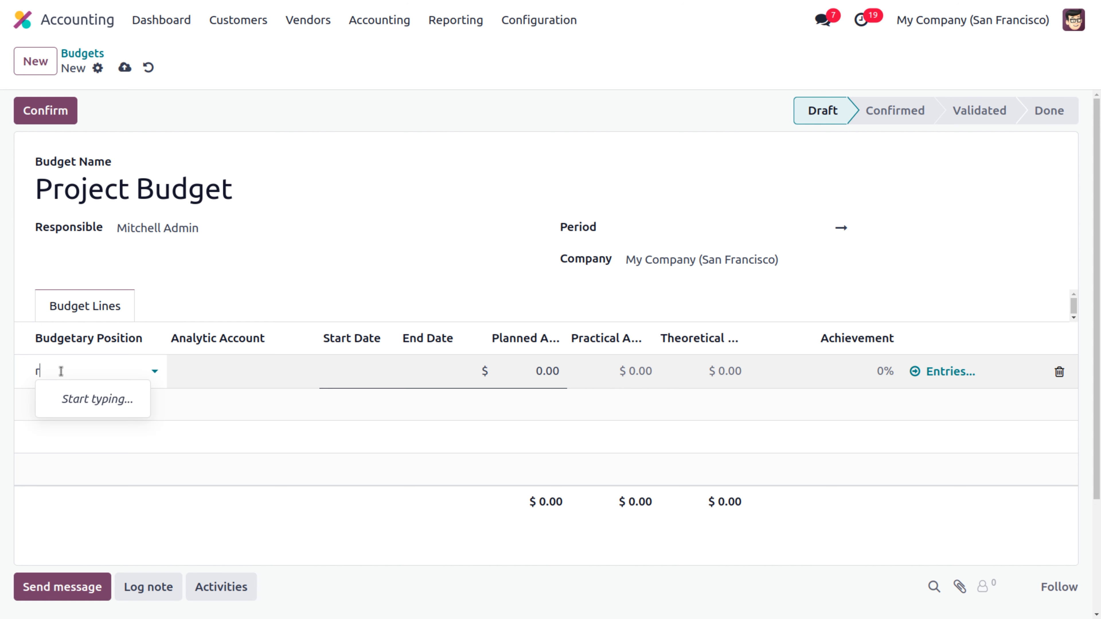
pyautogui.write('revnue')
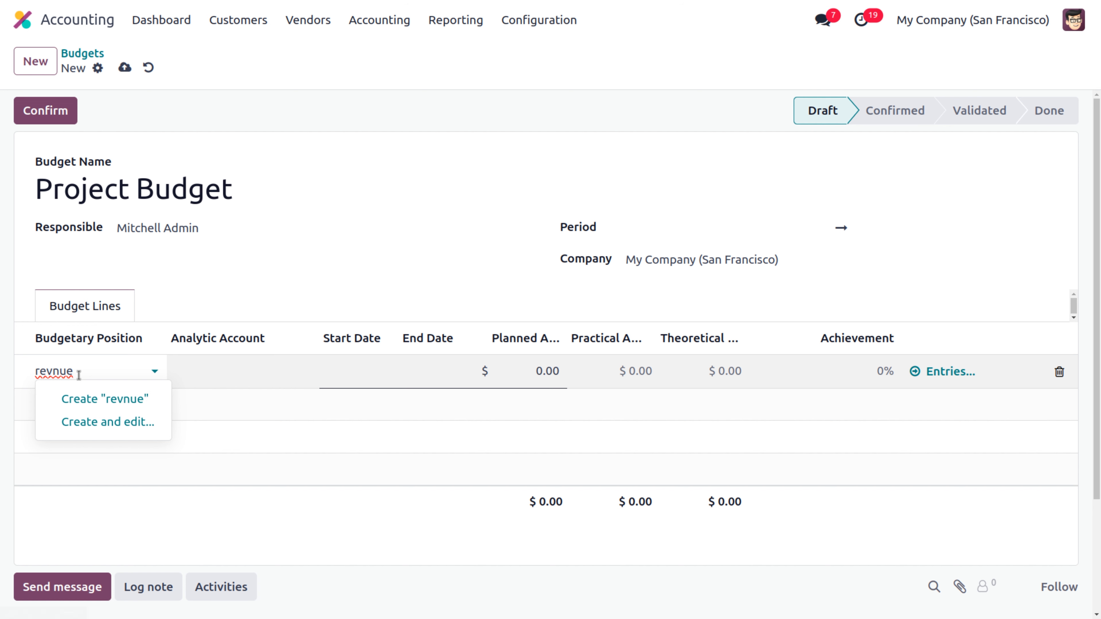
pyautogui.press('BackSpace')
pyautogui.press('BackSpace')
pyautogui.press('BackSpace')
pyautogui.write('enue')
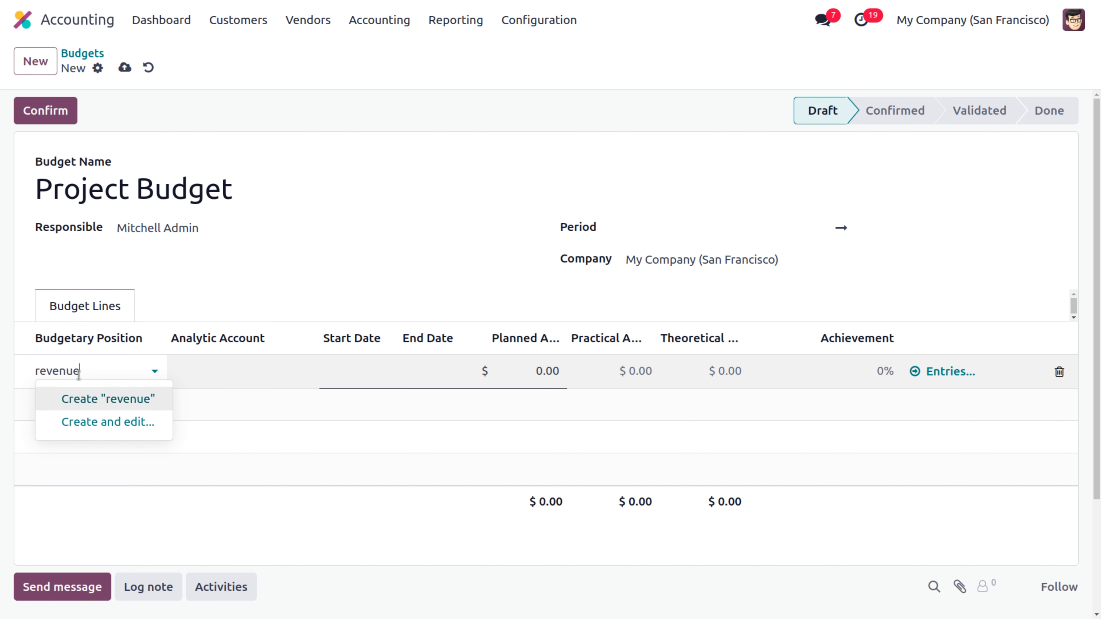
pyautogui.click(131, 403)
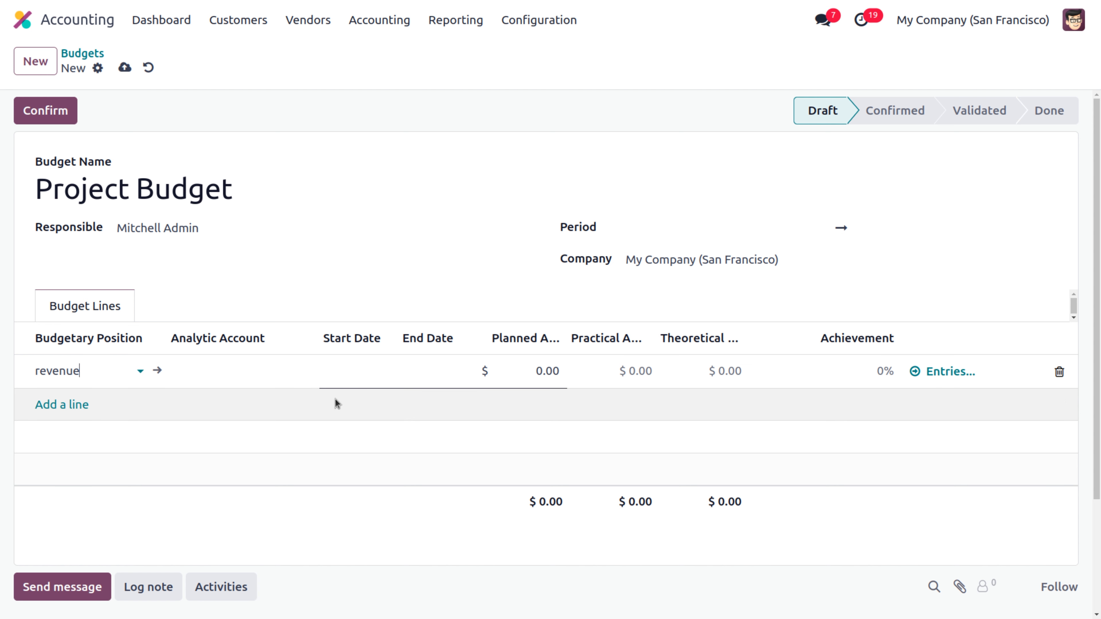
# Step: Set the line's analytic account to S00035 with a planned amount of 10,000
pyautogui.click(271, 367)
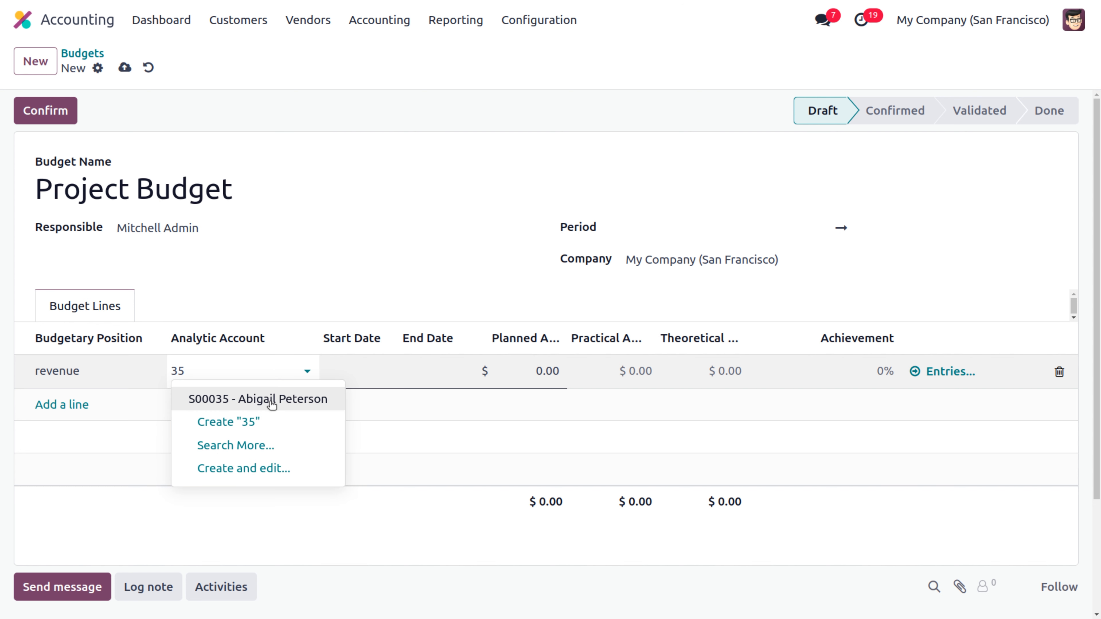
pyautogui.click(271, 406)
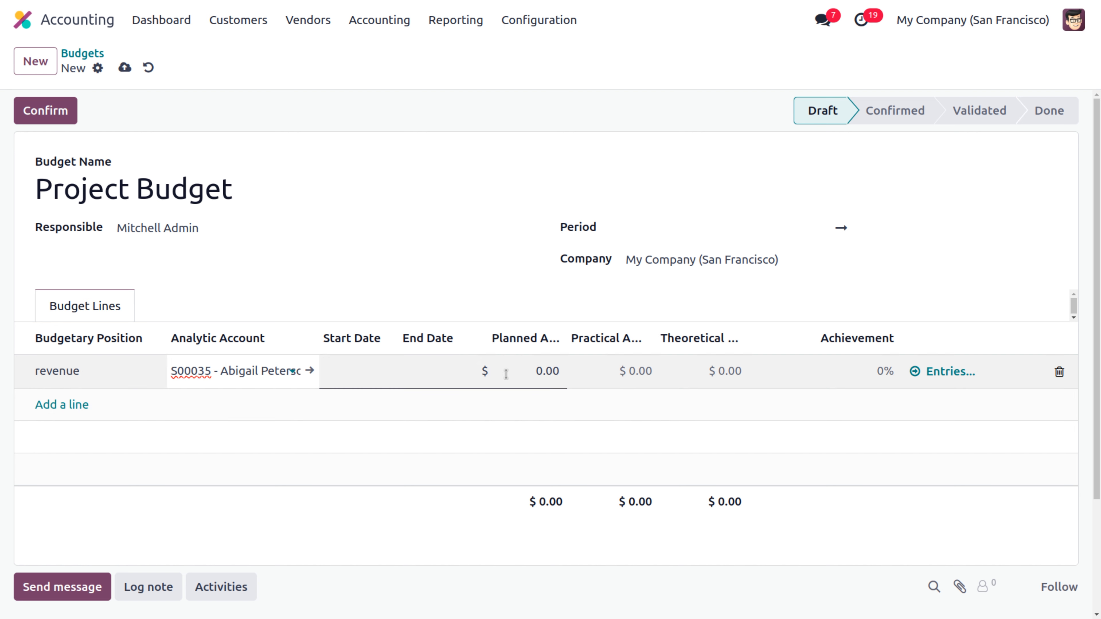
pyautogui.click(506, 373)
pyautogui.write('1')
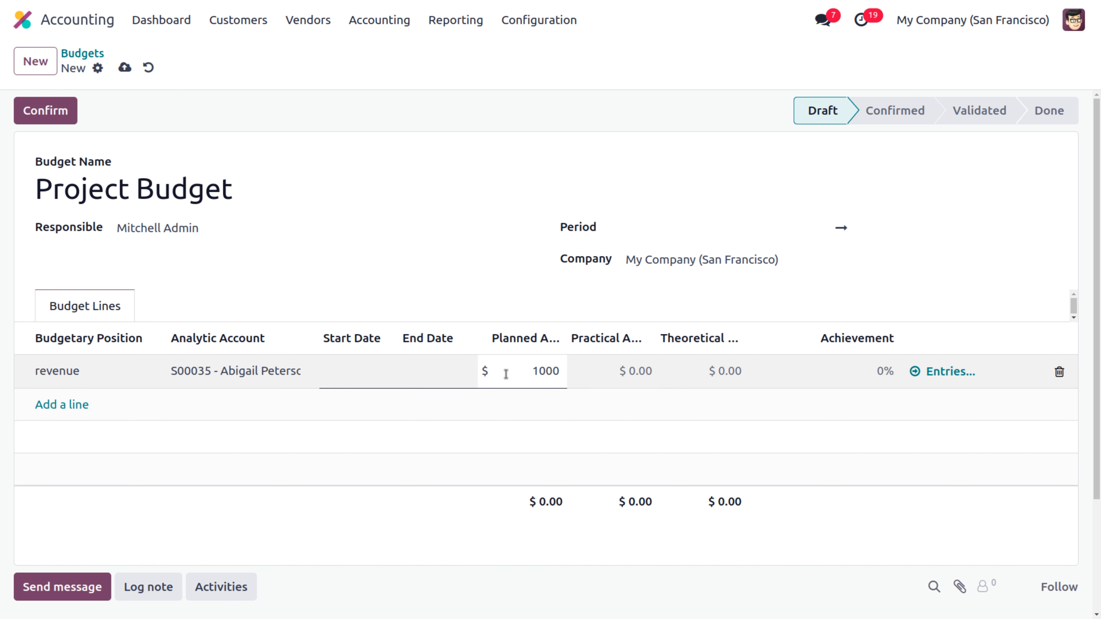
pyautogui.write('0')
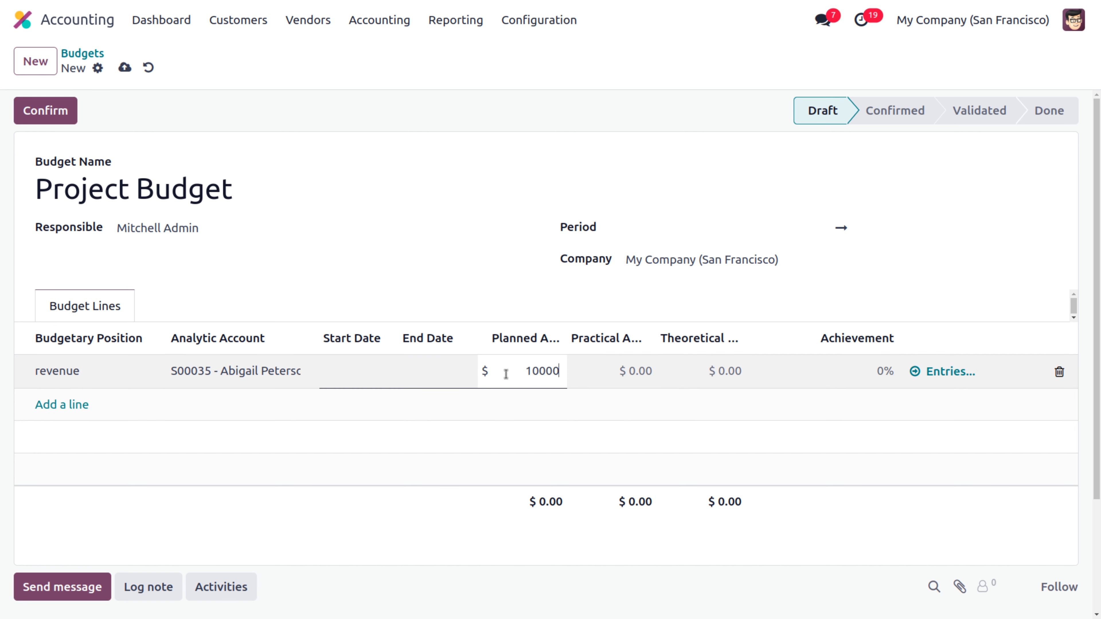
pyautogui.click(448, 501)
pyautogui.click(433, 509)
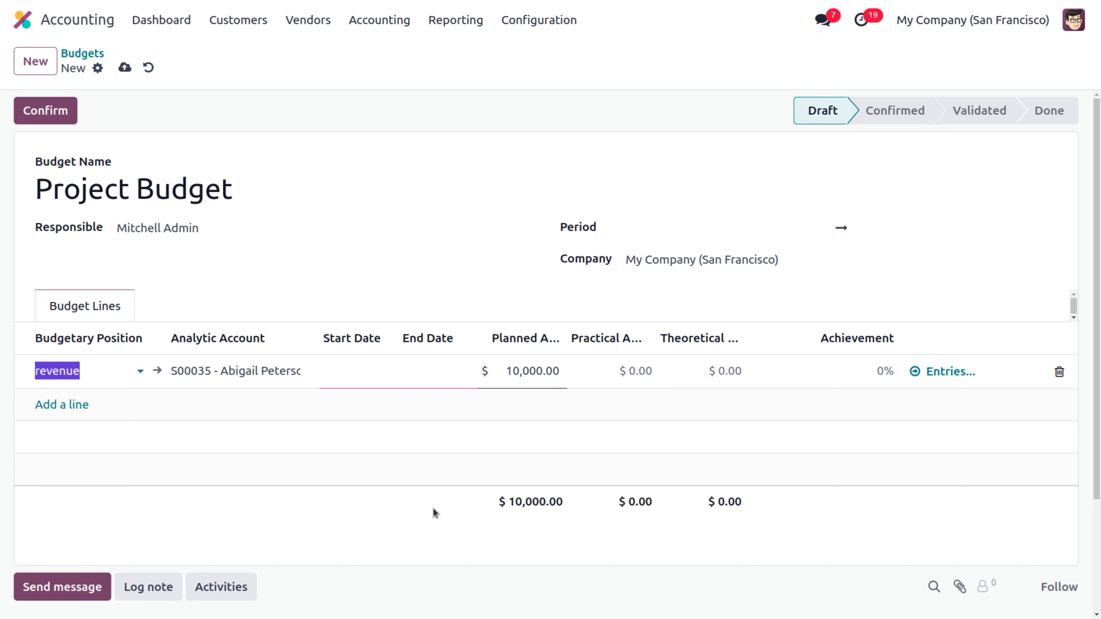
# Step: Set the budget period from 06/01/2024 to 07/02/2024
pyautogui.click(368, 379)
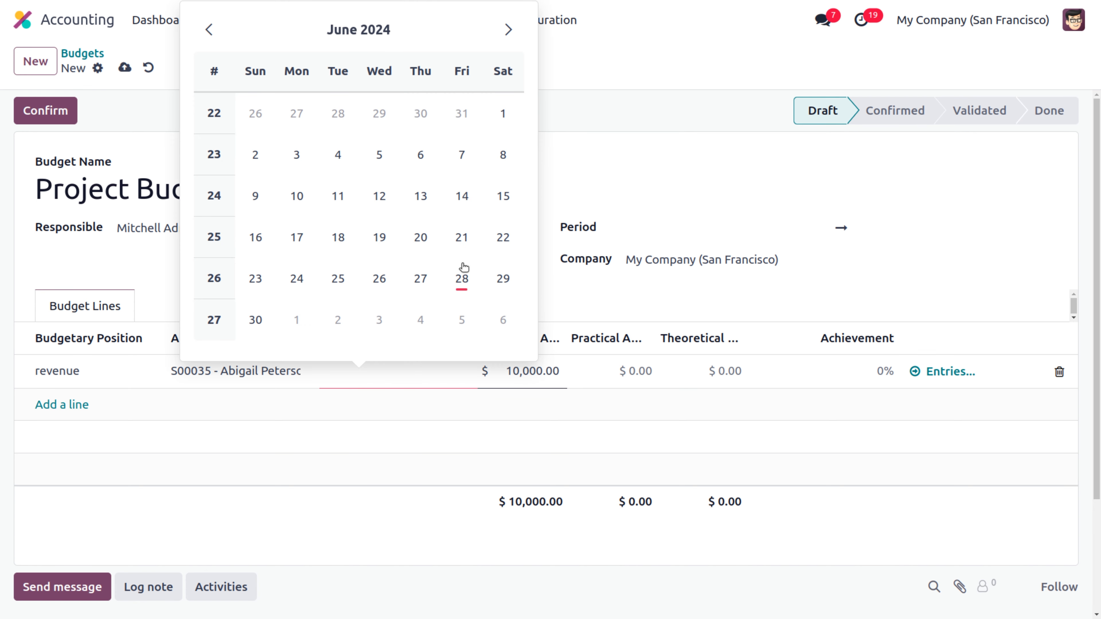
pyautogui.click(675, 231)
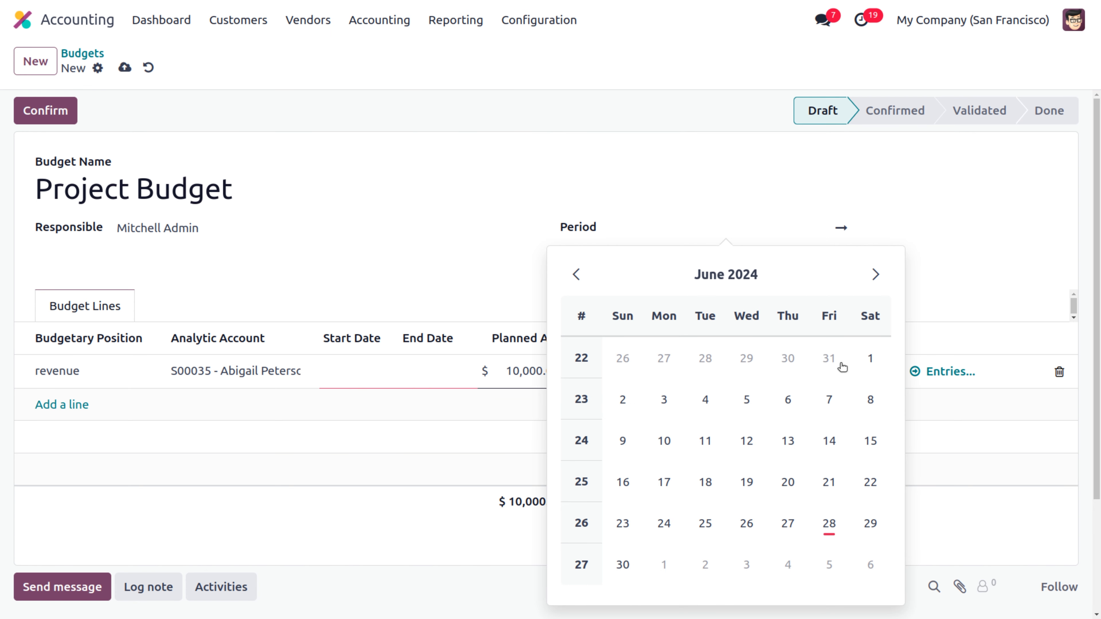
pyautogui.click(867, 359)
pyautogui.click(888, 227)
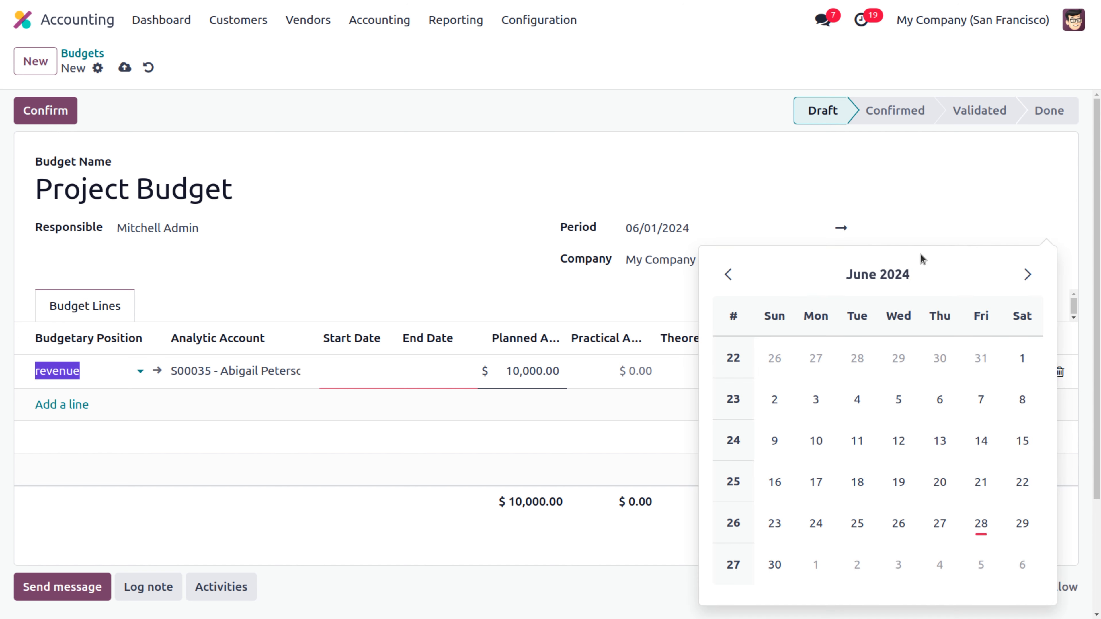
pyautogui.click(1026, 274)
pyautogui.click(854, 361)
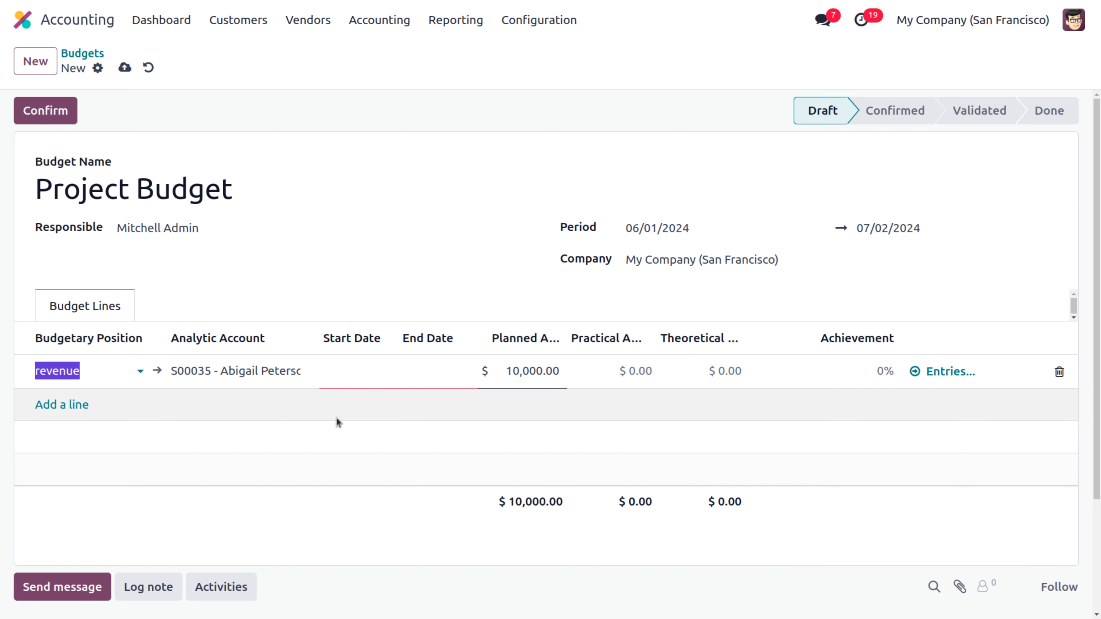
# Step: Date the revenue line 06/01/2024 to 07/02/2024, then save and confirm the budget
pyautogui.click(347, 377)
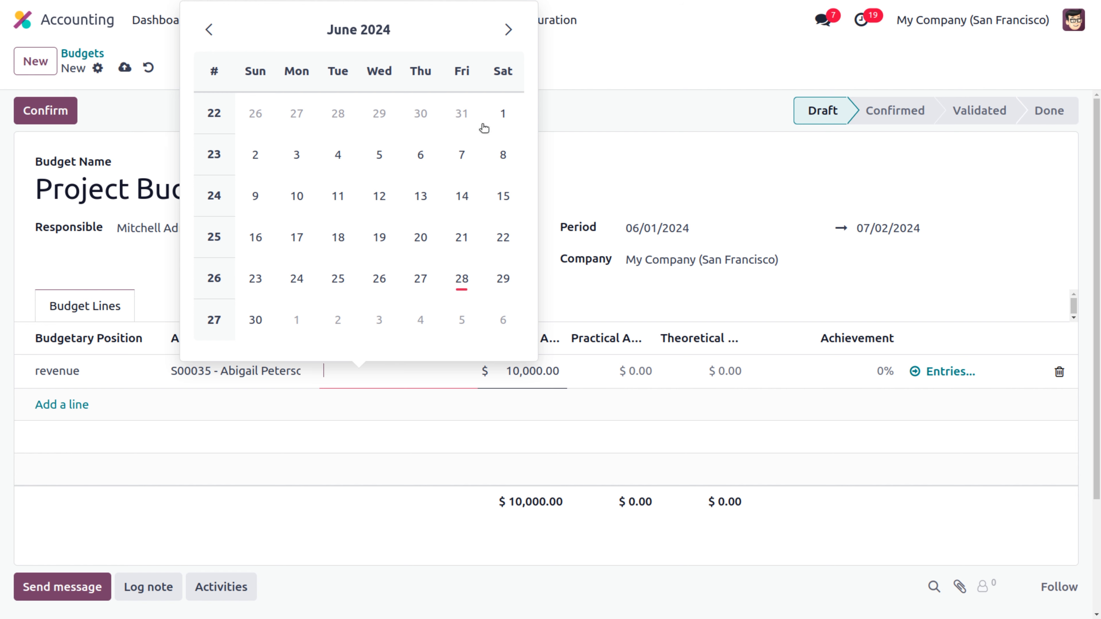
pyautogui.click(502, 115)
pyautogui.click(448, 371)
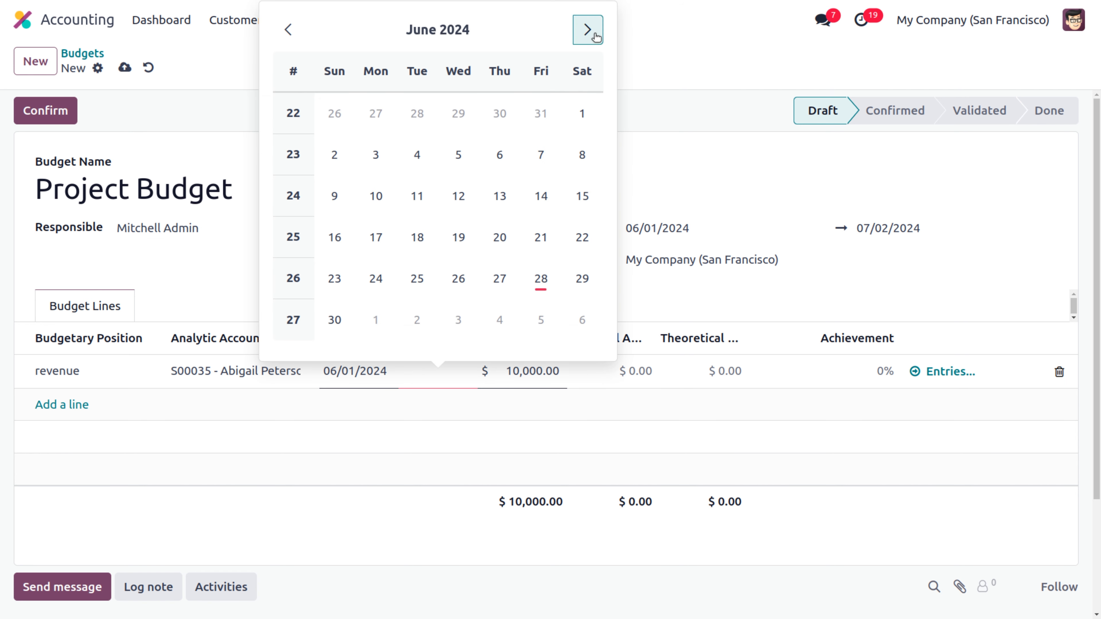
pyautogui.click(589, 30)
pyautogui.click(417, 113)
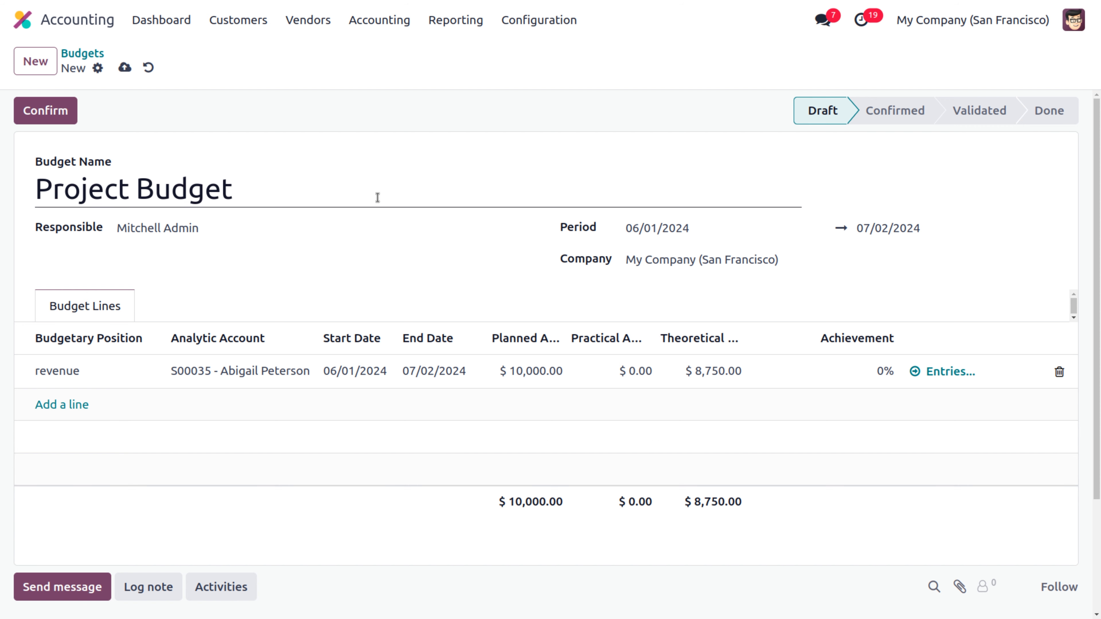
pyautogui.click(122, 68)
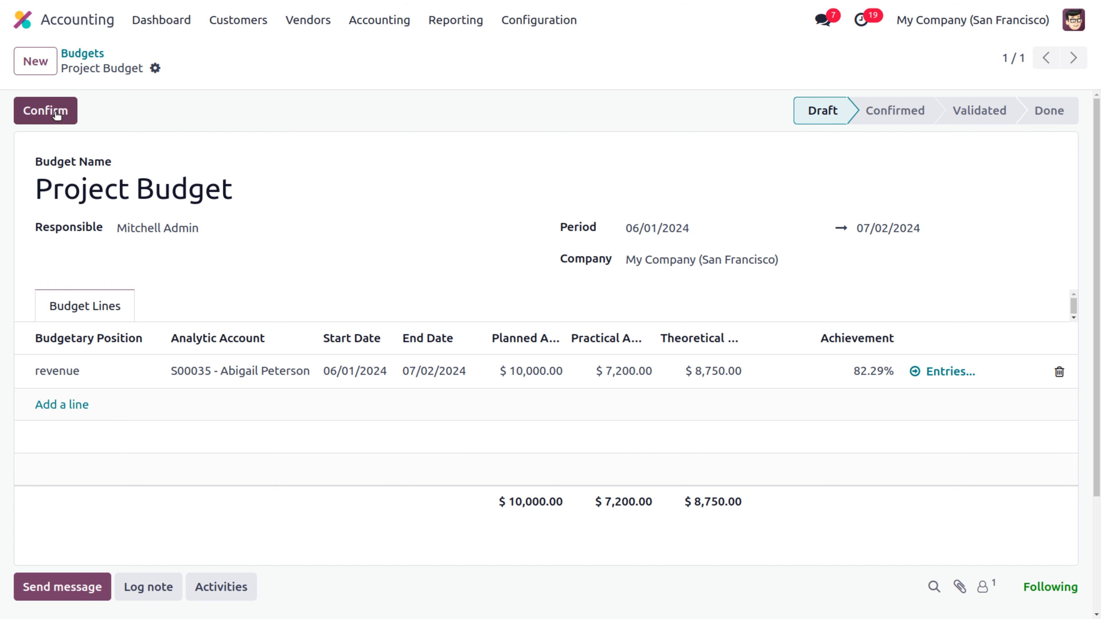
pyautogui.click(45, 111)
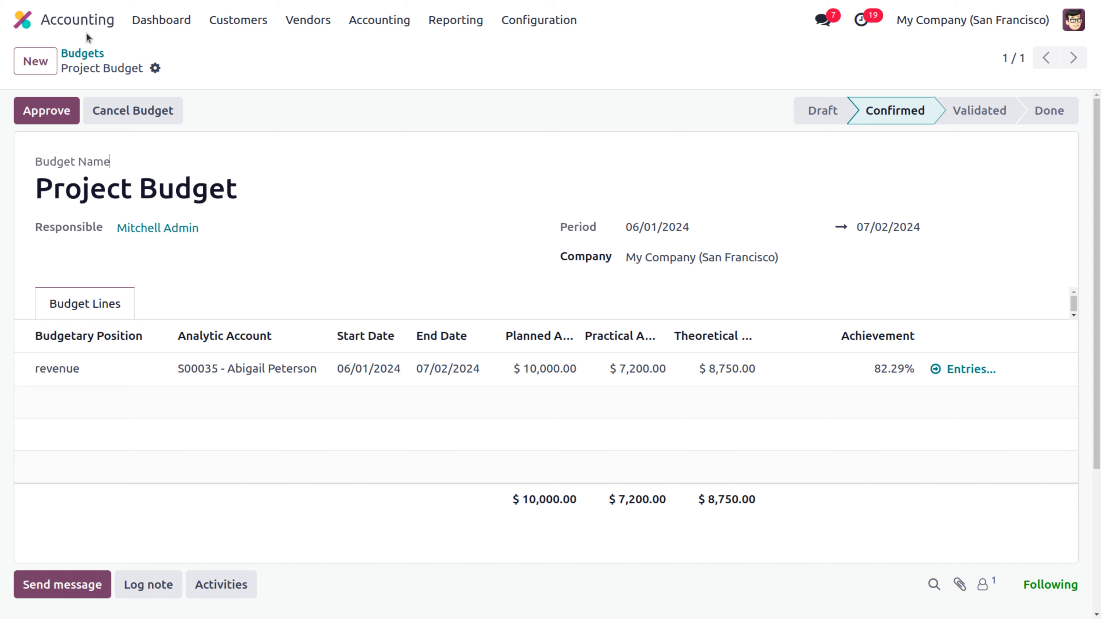
pyautogui.click(23, 20)
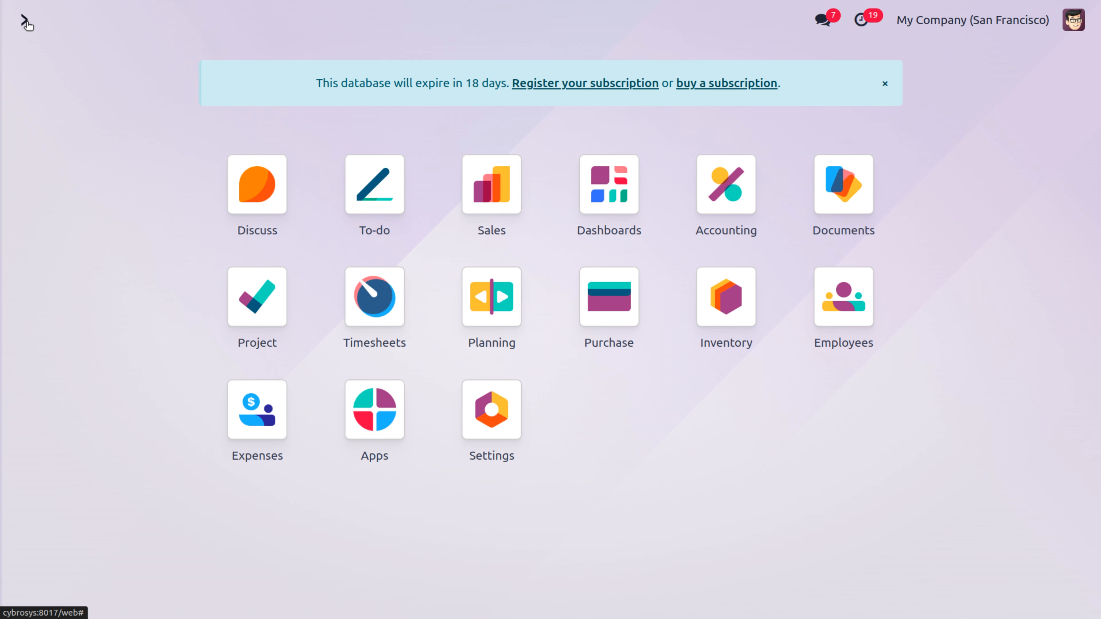
pyautogui.write('pe')
pyautogui.click(374, 249)
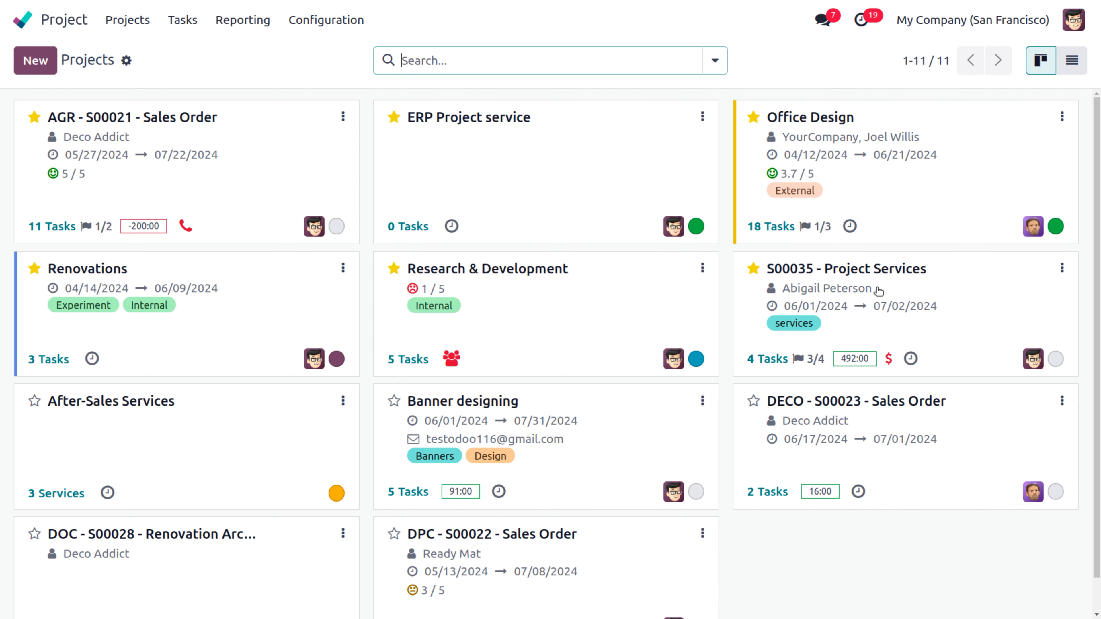
pyautogui.click(910, 271)
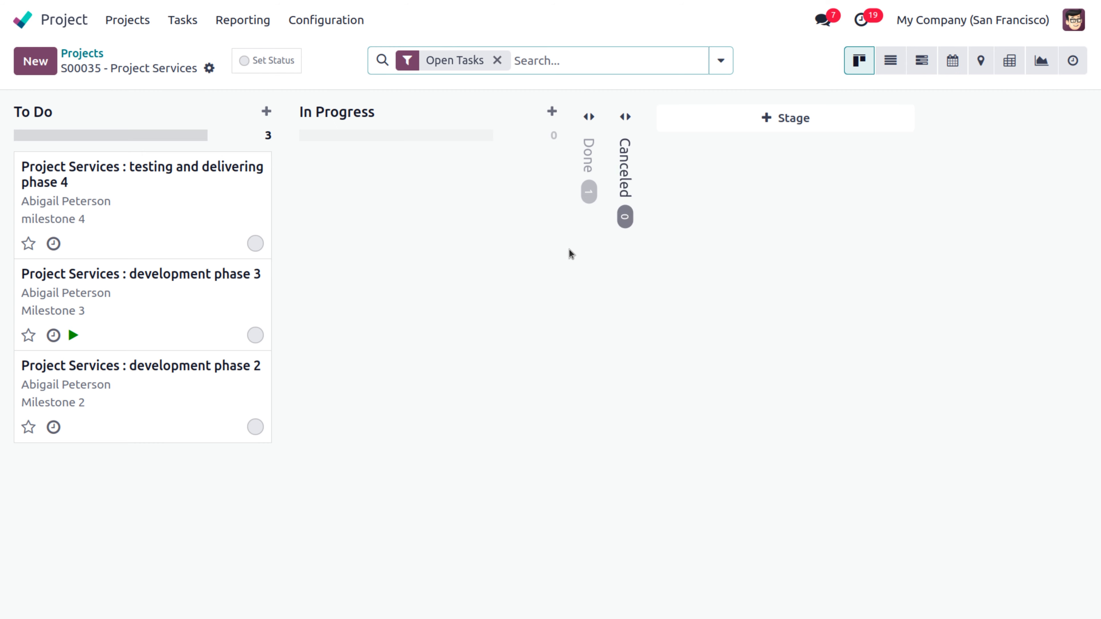
pyautogui.click(288, 61)
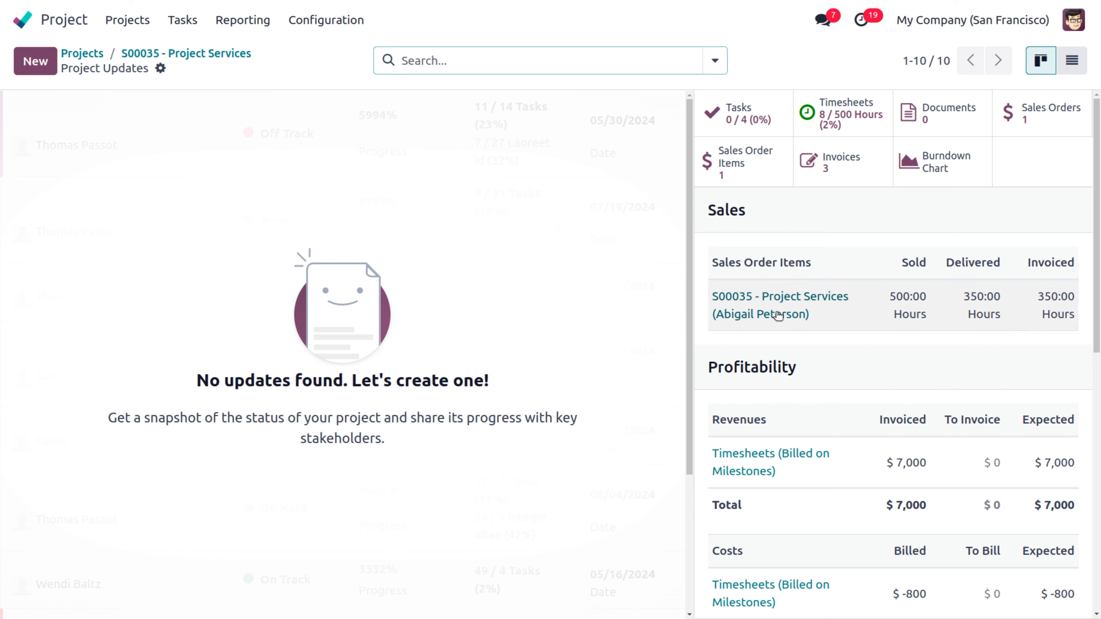
pyautogui.scroll(-10, 896, 360)
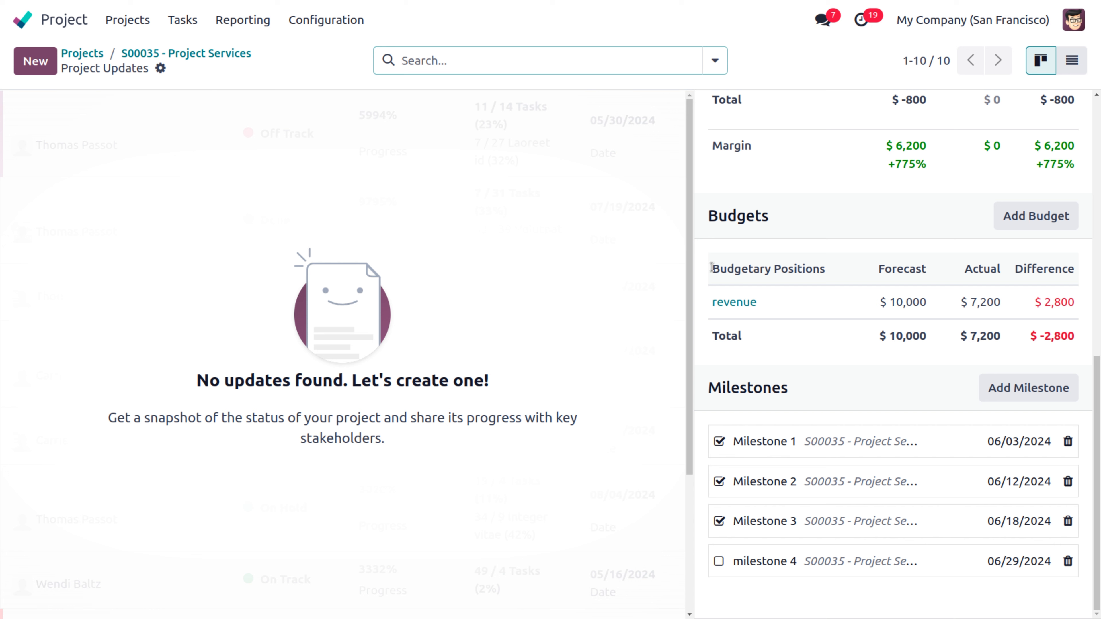
pyautogui.scroll(1, 711, 267)
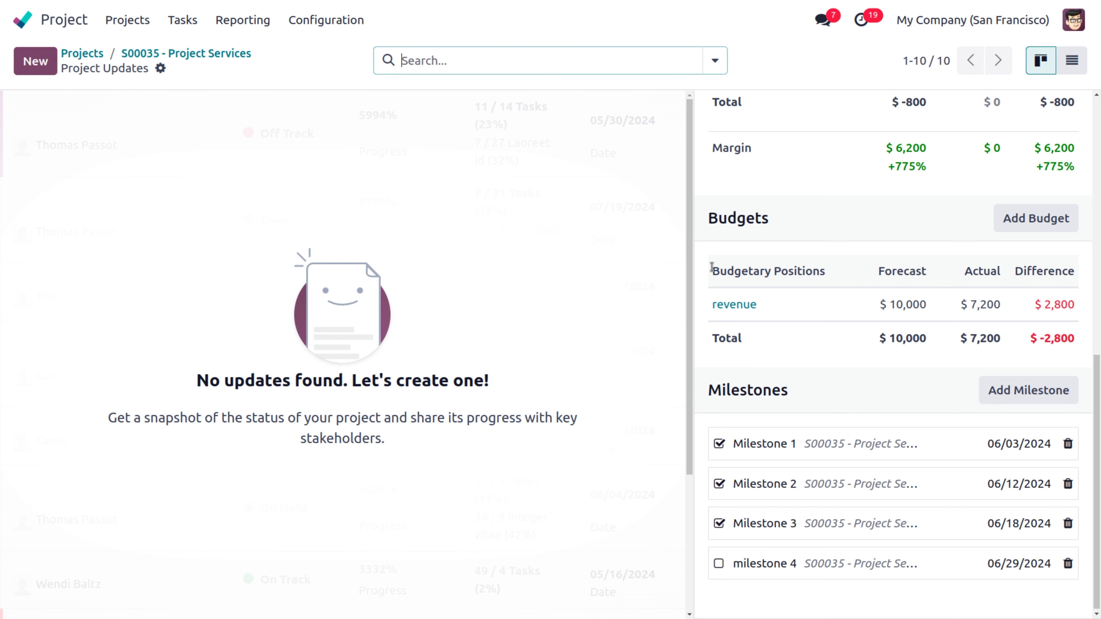
pyautogui.scroll(10, 711, 267)
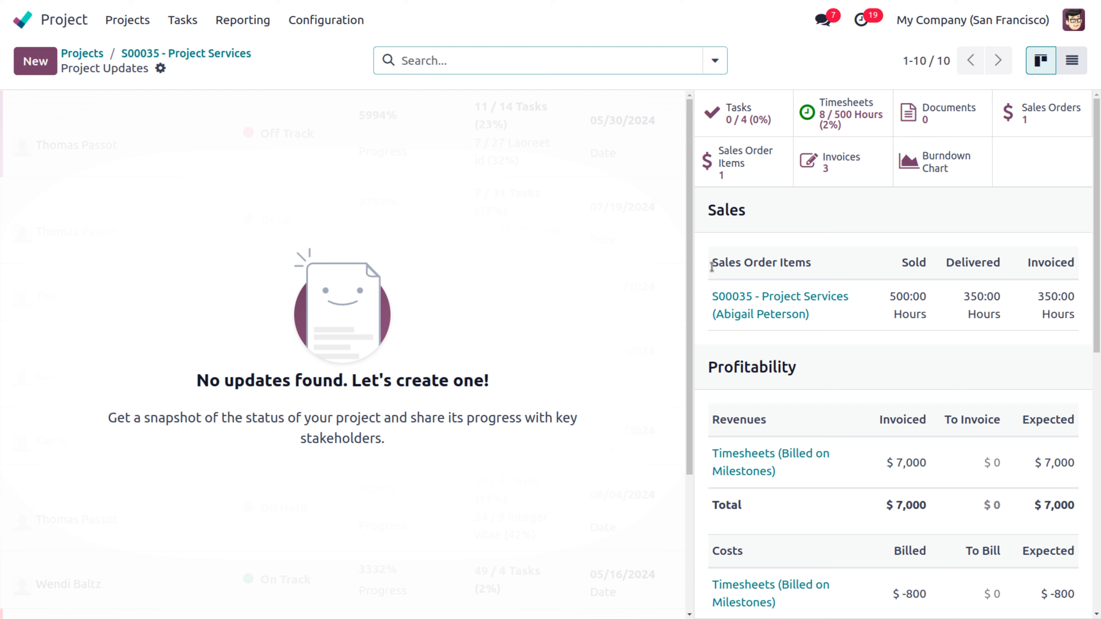
# Step: Review S00035's burndown chart (3 To Do, 1 Done), then return to the all-projects overview
pyautogui.click(921, 169)
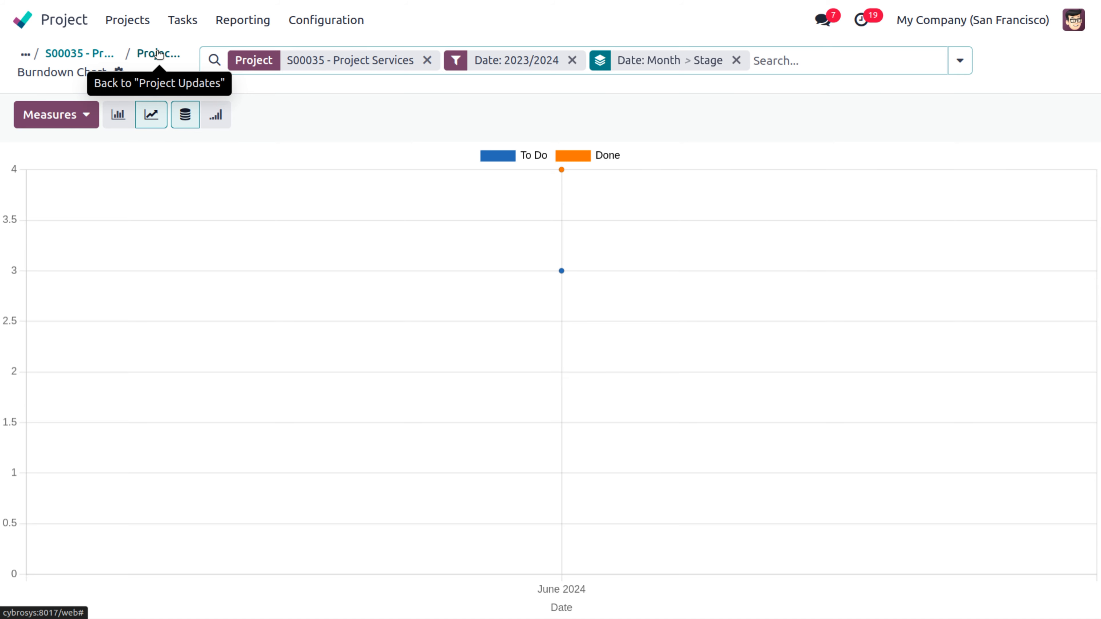
pyautogui.click(139, 26)
# Step: Enable the Recurring Tasks option in the Project settings and save
pyautogui.click(299, 22)
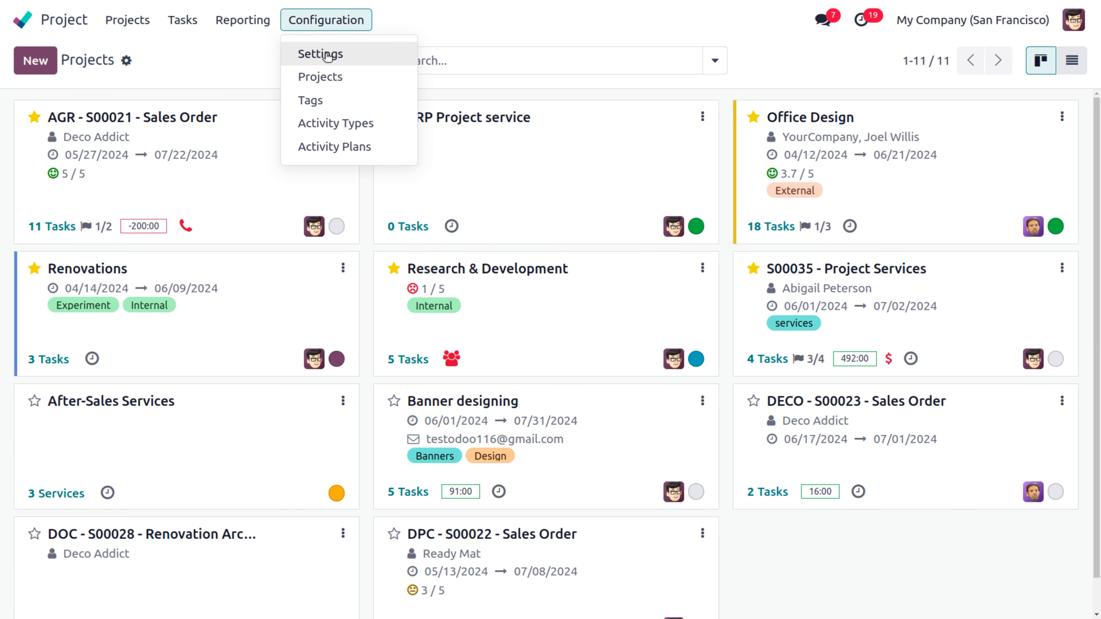
pyautogui.click(327, 55)
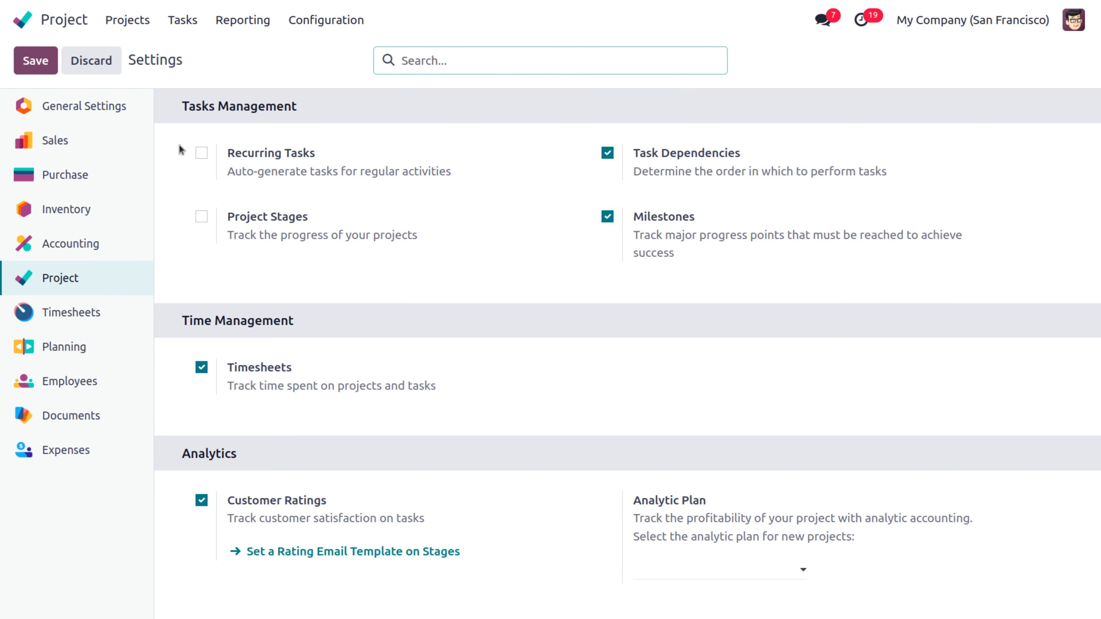
pyautogui.click(201, 154)
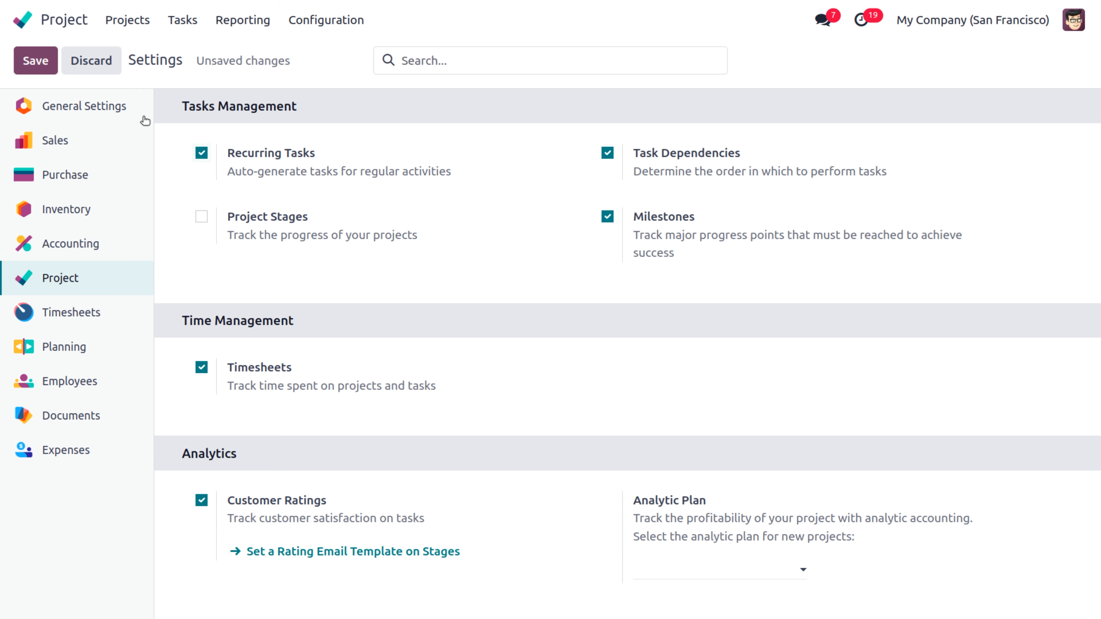
pyautogui.click(43, 66)
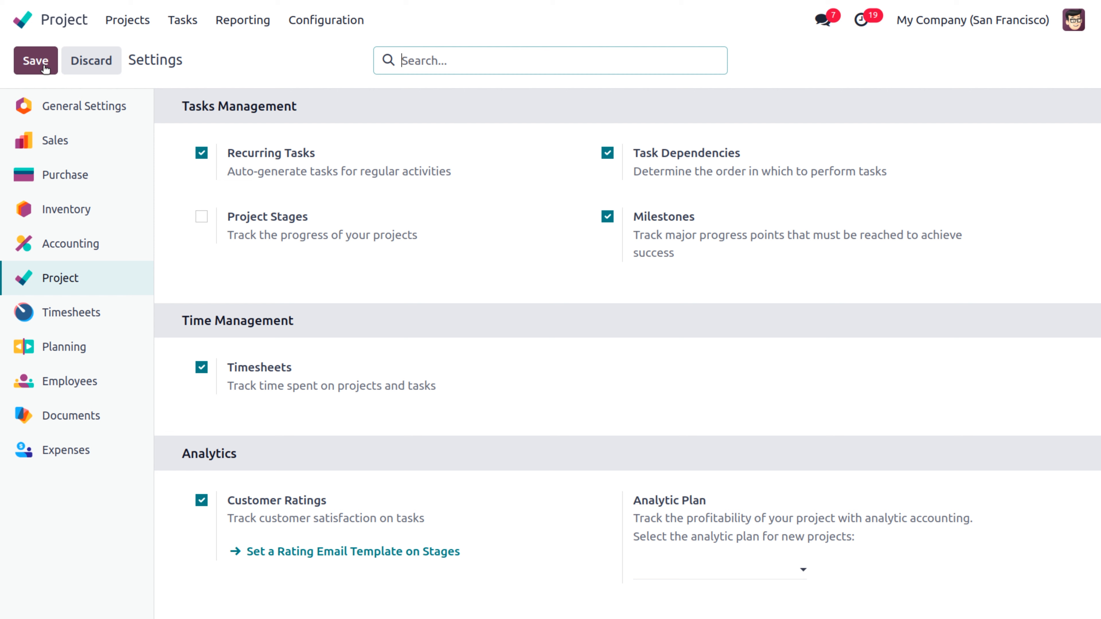
pyautogui.click(36, 60)
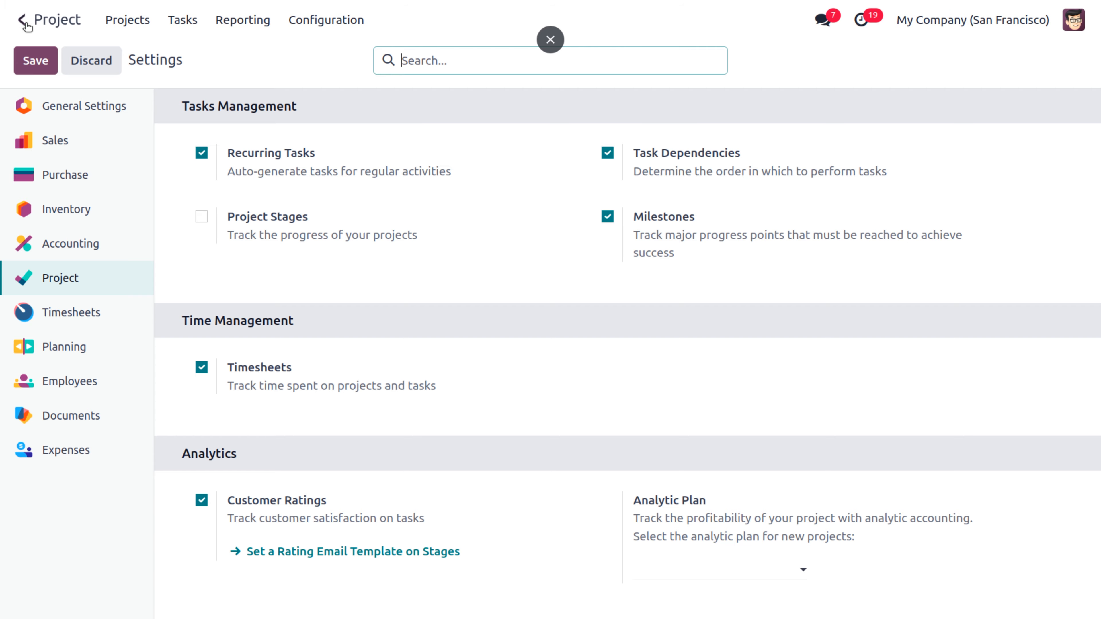
# Step: Open the Sales product catalogue through the 'sale' app search
pyautogui.write('sale')
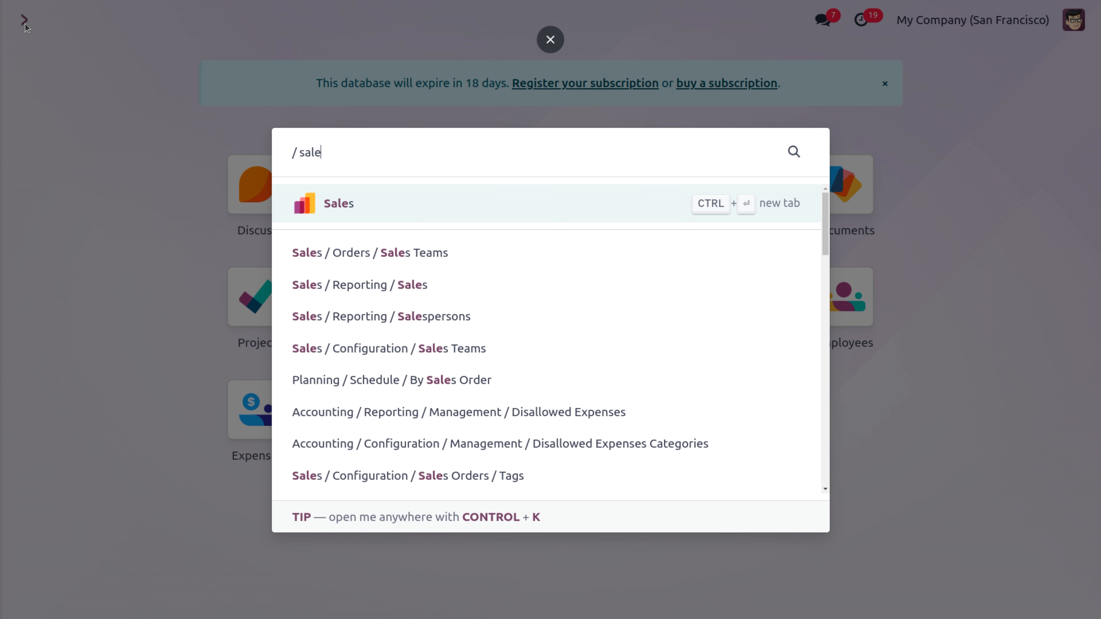
pyautogui.press('Return')
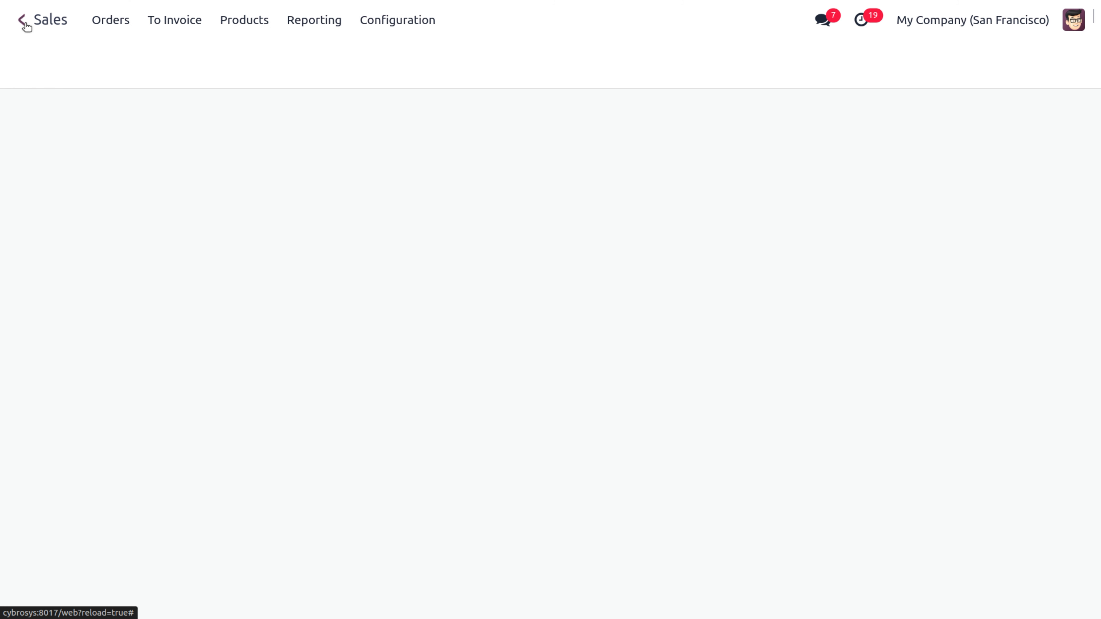
pyautogui.click(247, 26)
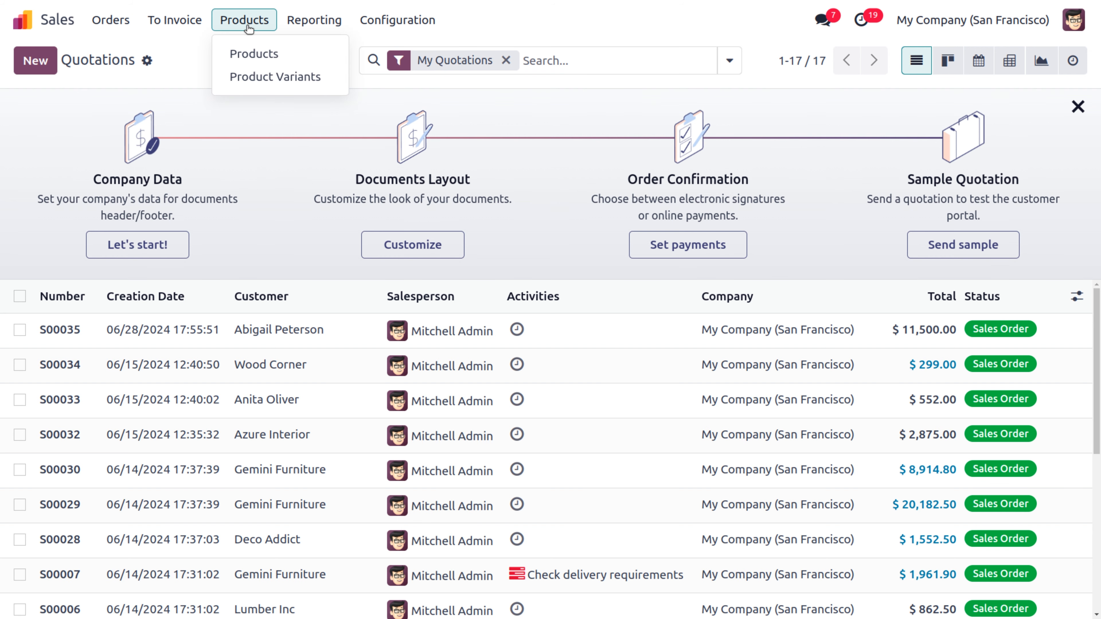
pyautogui.click(255, 54)
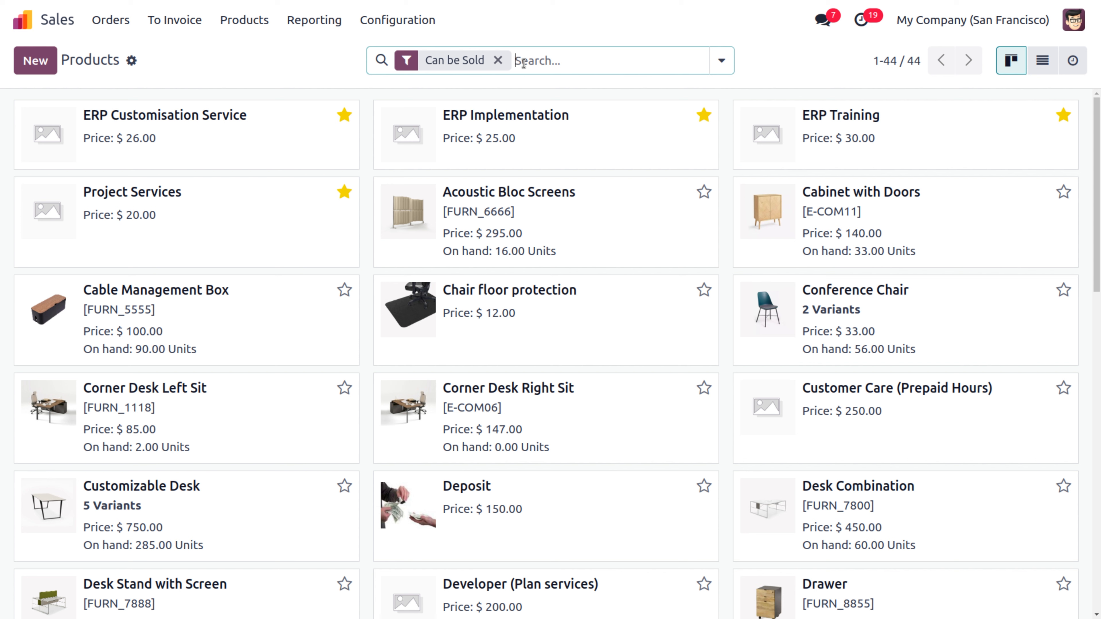
# Step: Search all products for 'car leas' and 'lease', finding none, then return home
pyautogui.press('BackSpace')
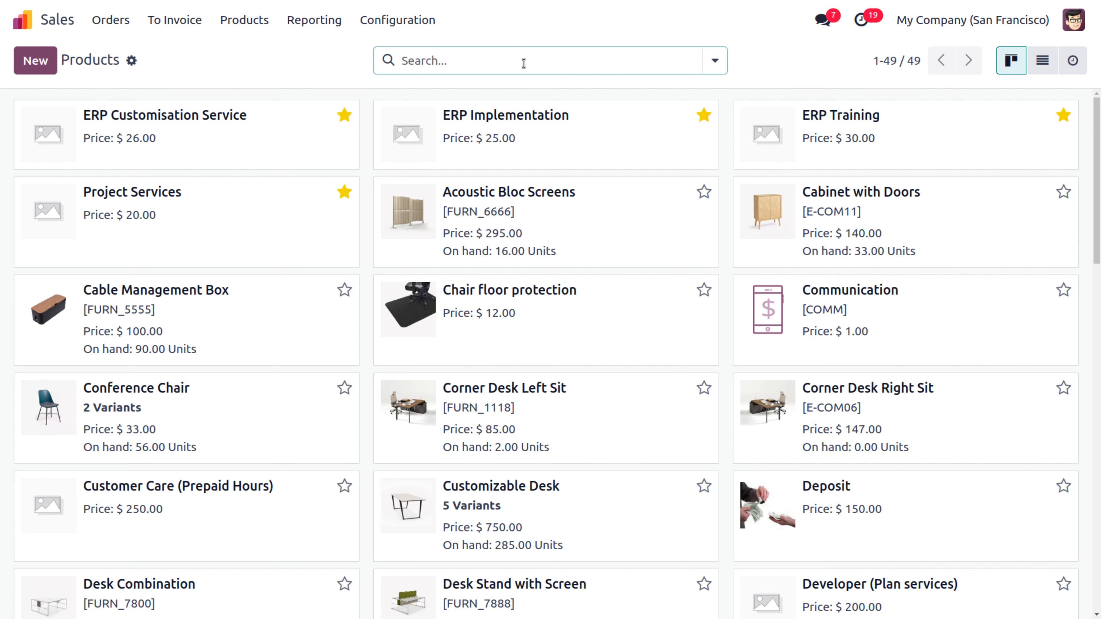
pyautogui.write('car leas')
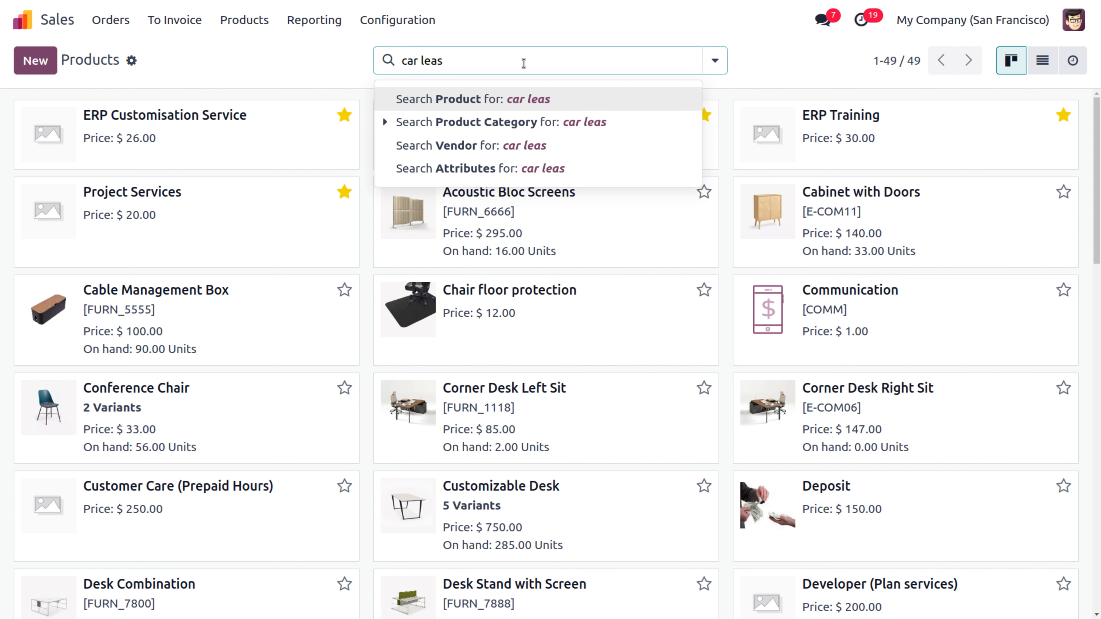
pyautogui.press('Return')
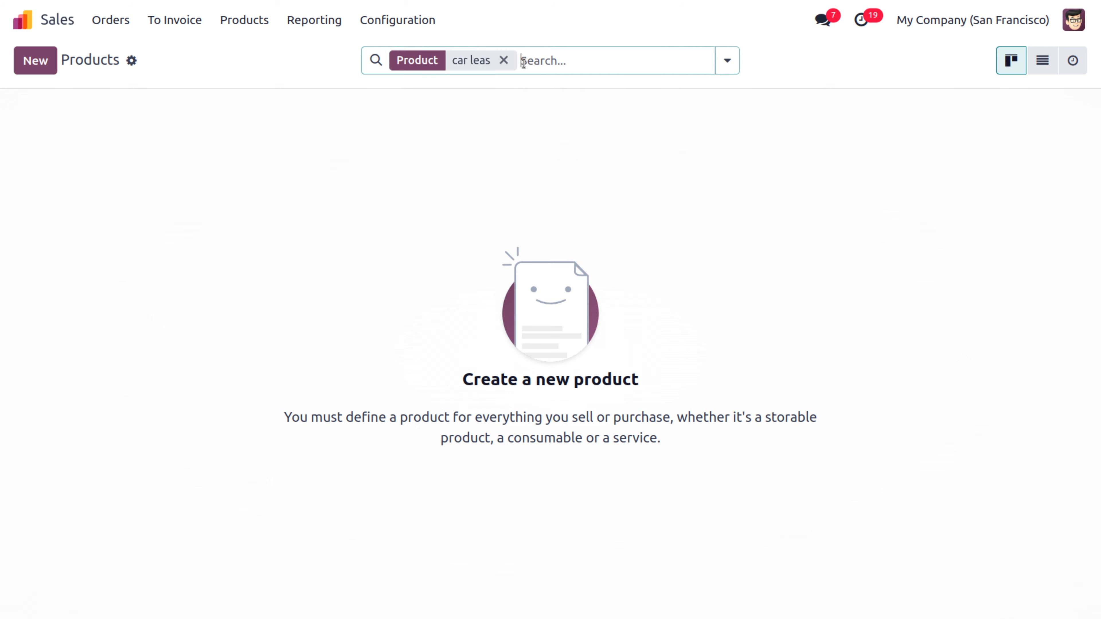
pyautogui.press('BackSpace')
pyautogui.write('lease')
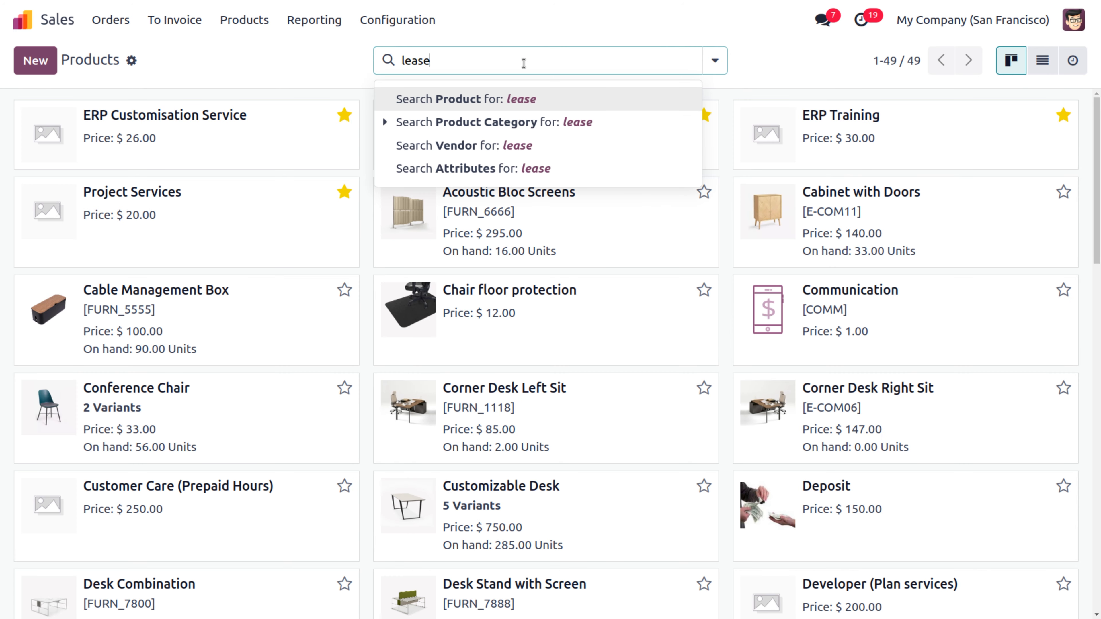
pyautogui.press('Return')
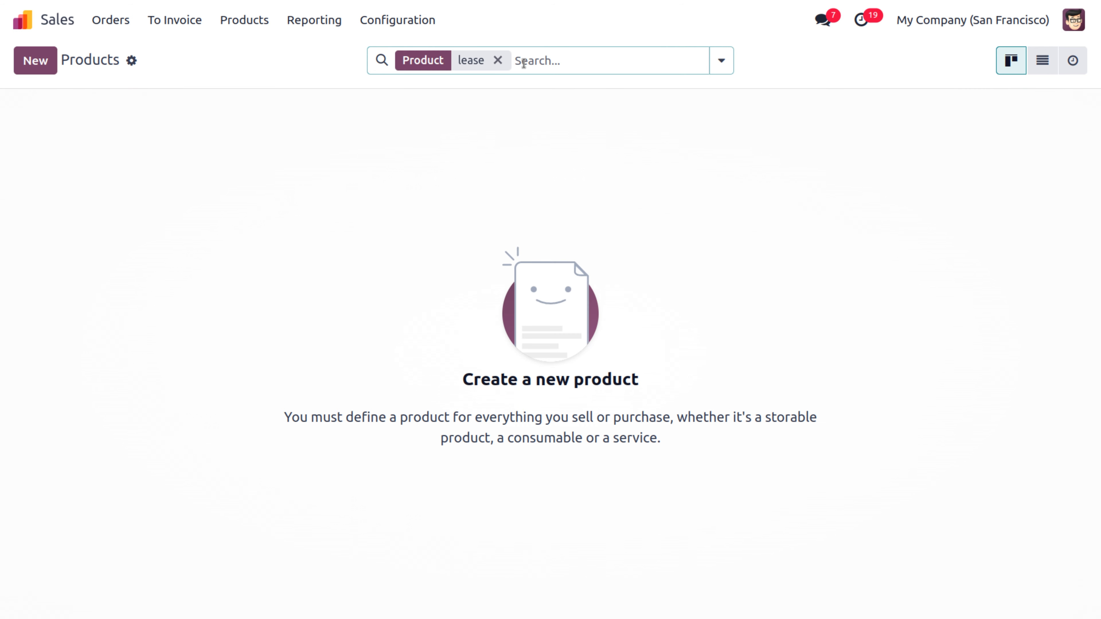
pyautogui.press('BackSpace')
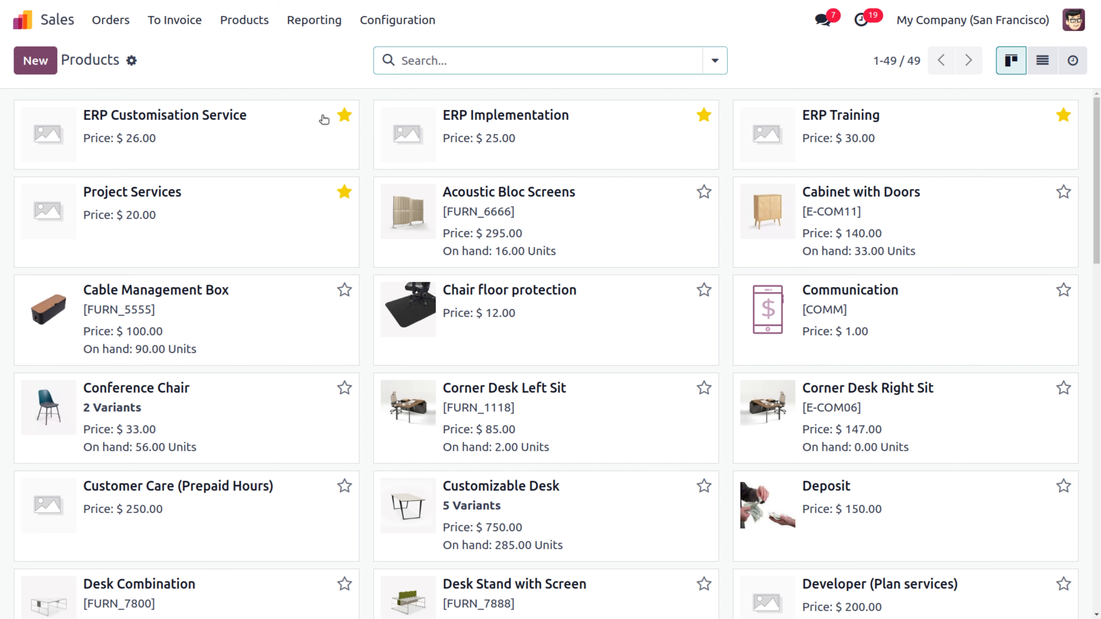
pyautogui.click(244, 295)
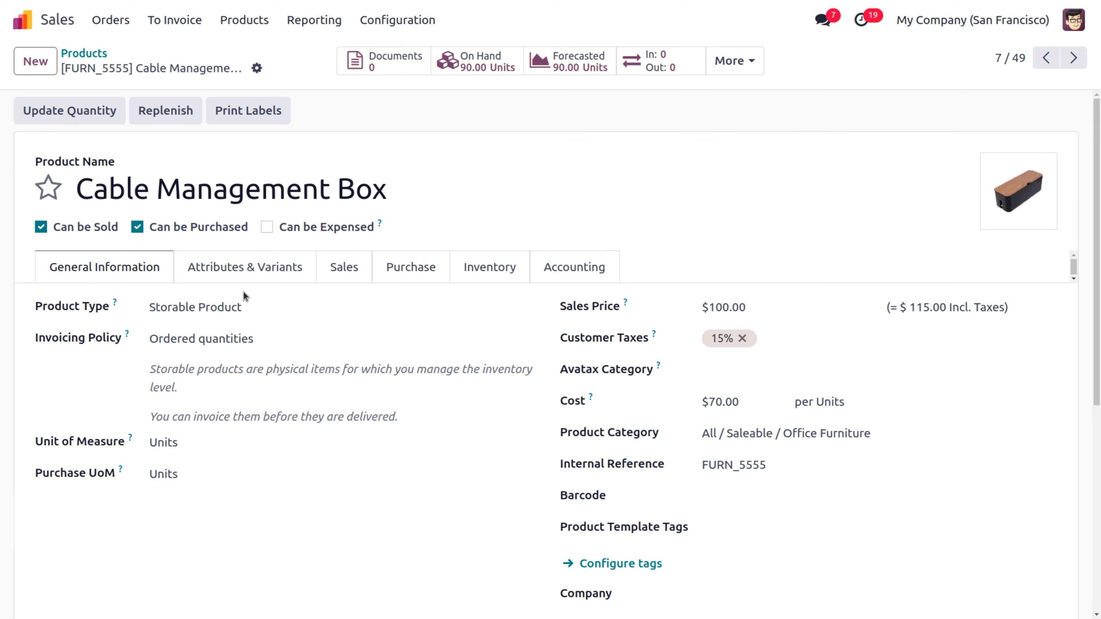
pyautogui.click(29, 24)
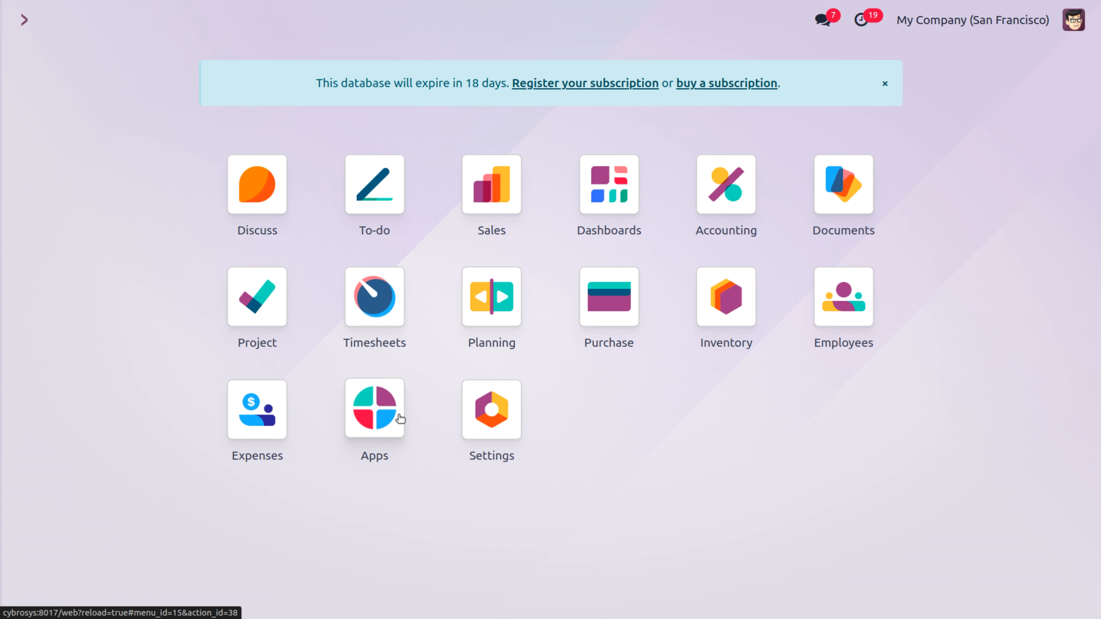
# Step: Install the Subscriptions app, found in the Apps catalogue by searching 'subs'
pyautogui.write('su')
pyautogui.press('BackSpace')
pyautogui.press('BackSpace')
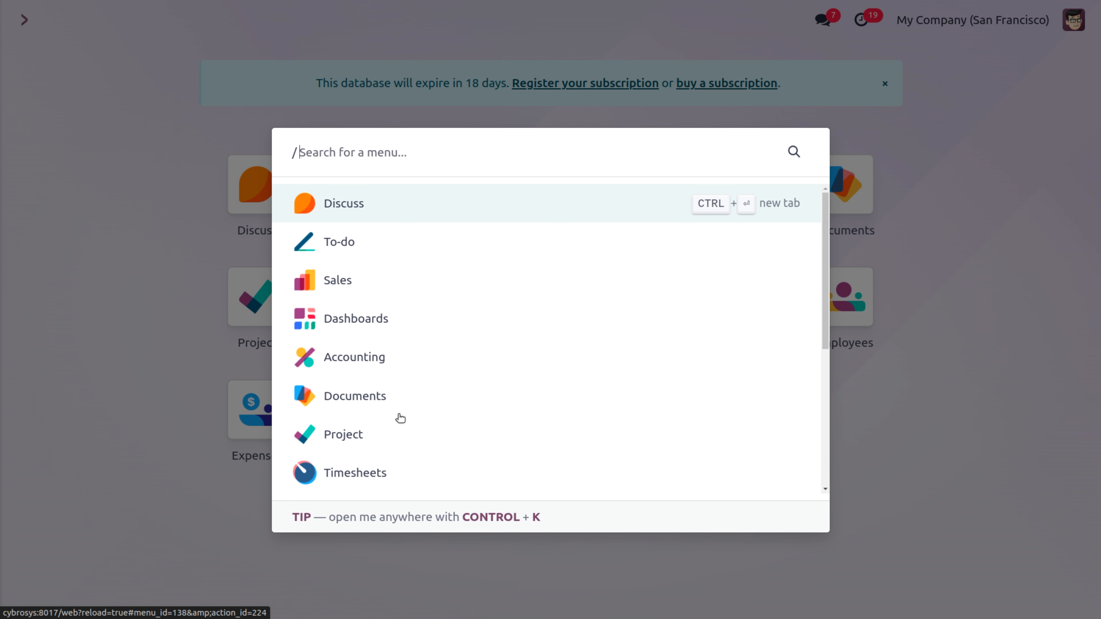
pyautogui.write('app')
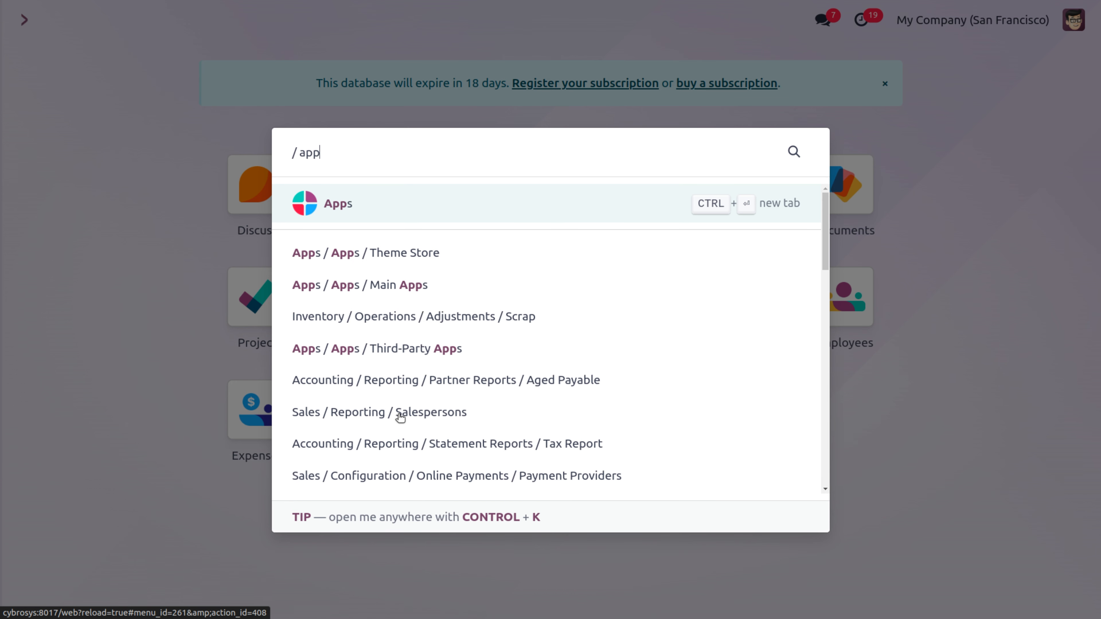
pyautogui.click(379, 200)
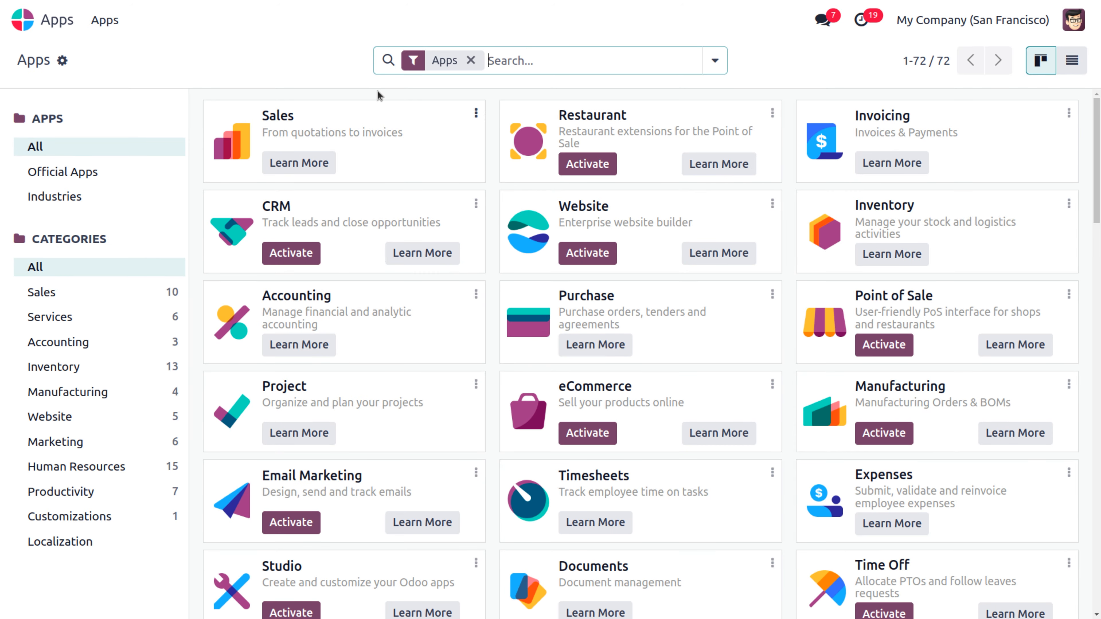
pyautogui.write('sub')
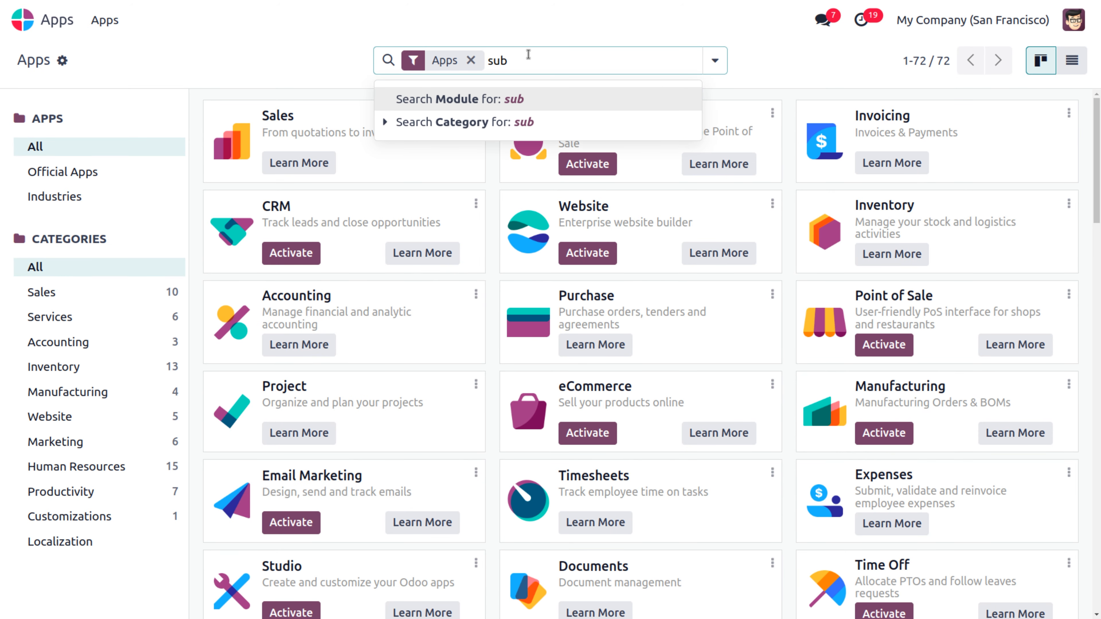
pyautogui.write('s')
pyautogui.press('Return')
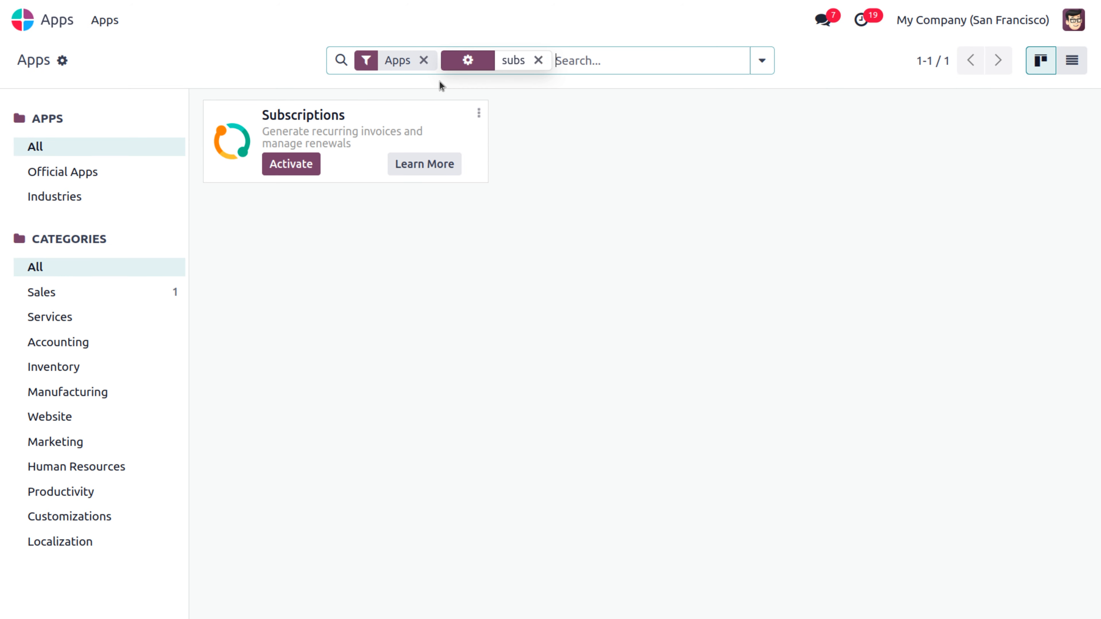
pyautogui.click(302, 168)
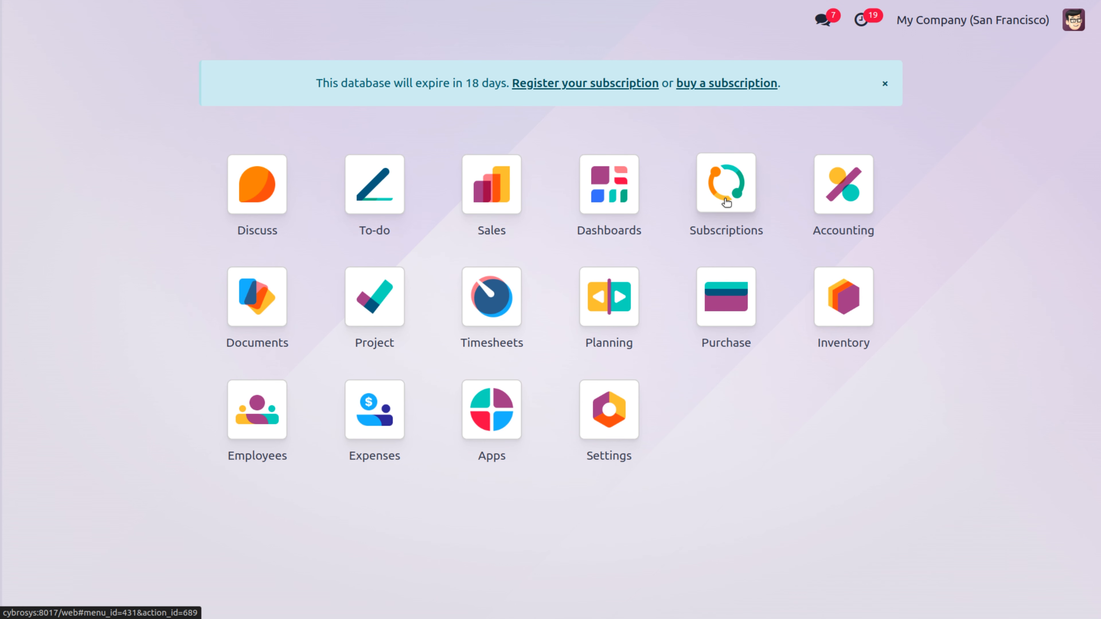
# Step: Find the Car Leasing (SUB) product in Sales by searching 'car' and open it
pyautogui.click(479, 210)
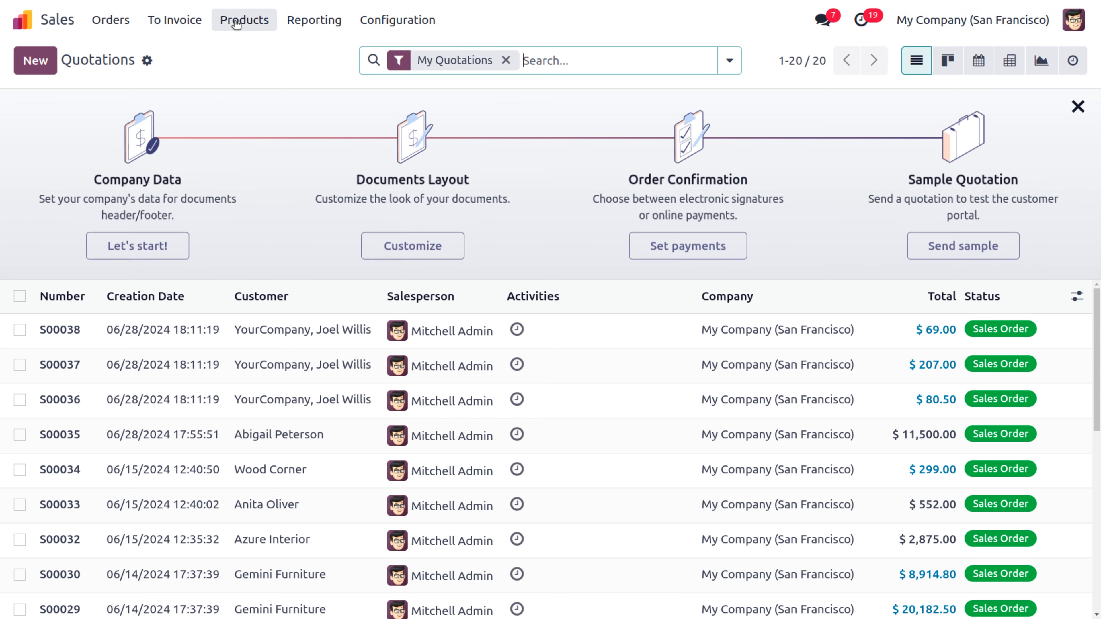
pyautogui.click(247, 20)
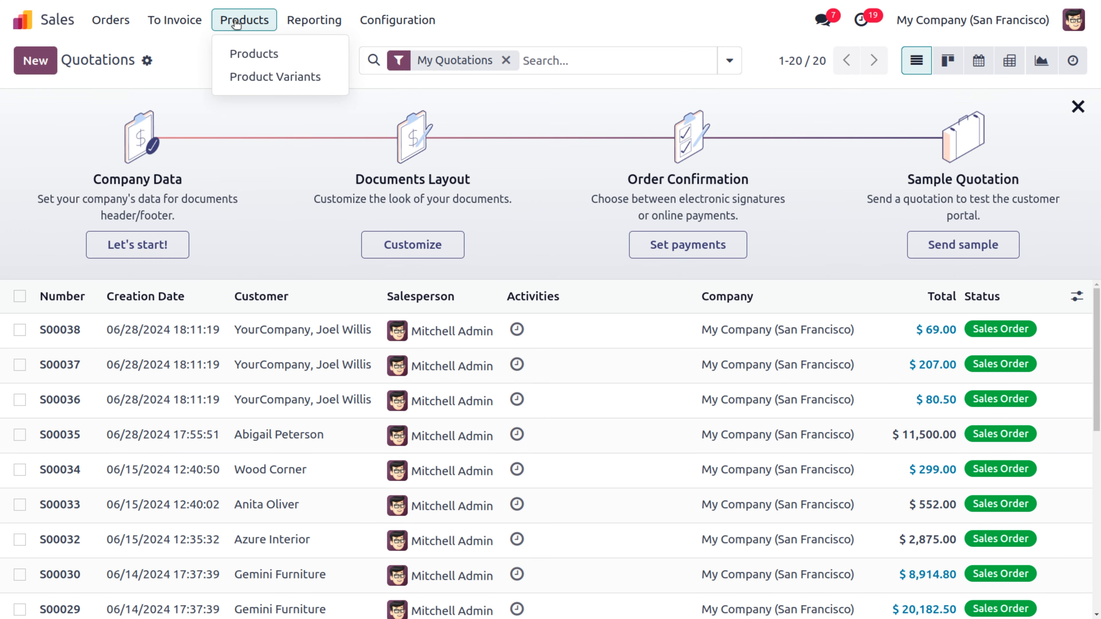
pyautogui.click(246, 56)
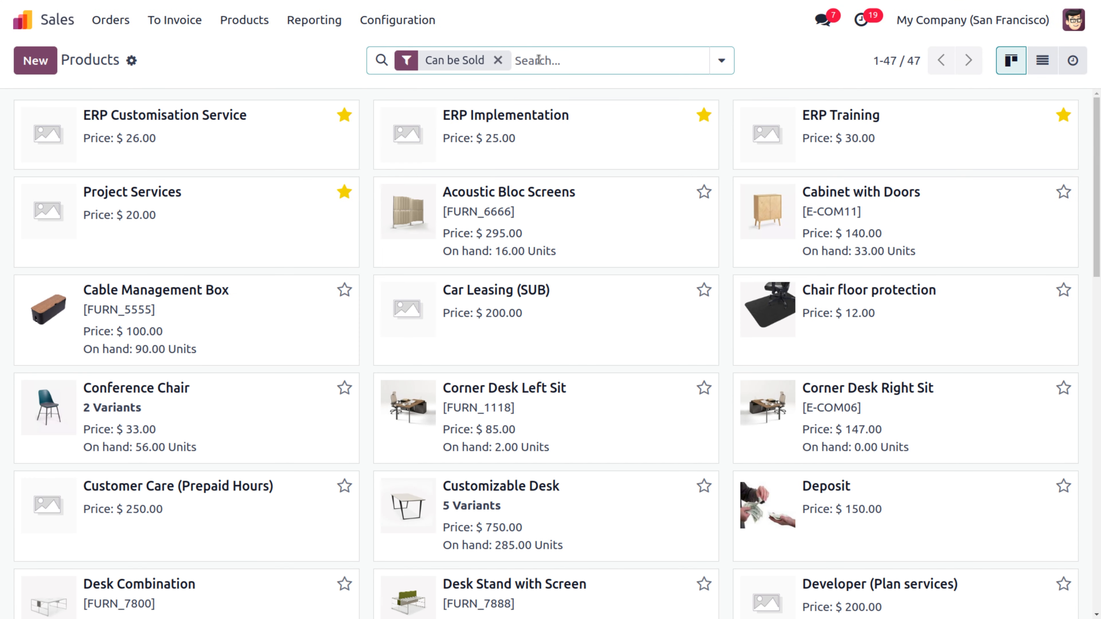
pyautogui.press('BackSpace')
pyautogui.write('car')
pyautogui.press('Return')
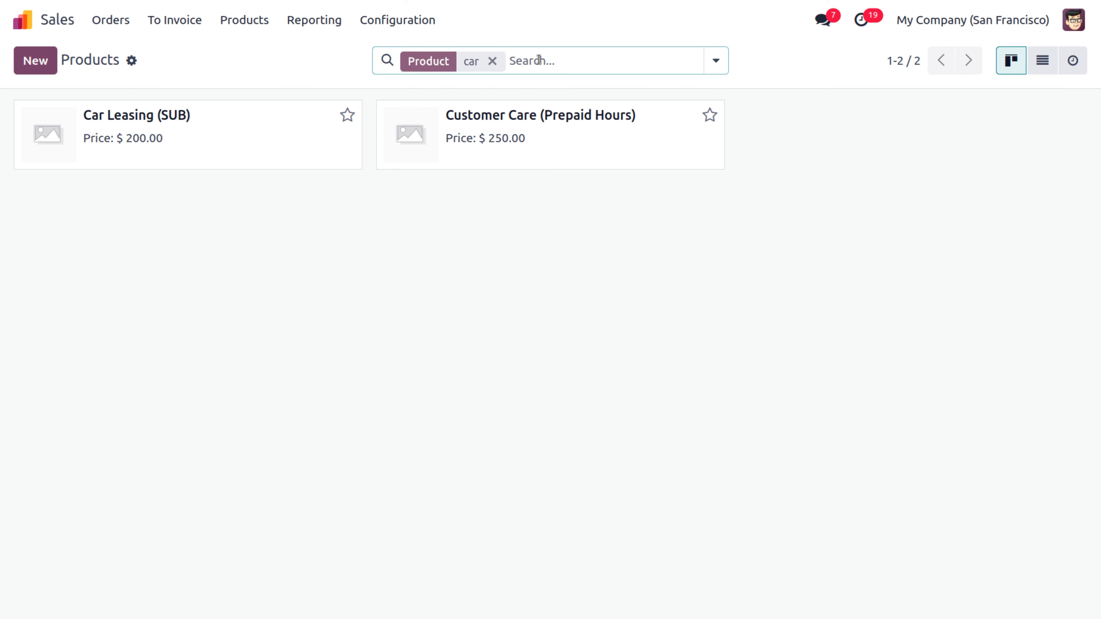
pyautogui.click(185, 122)
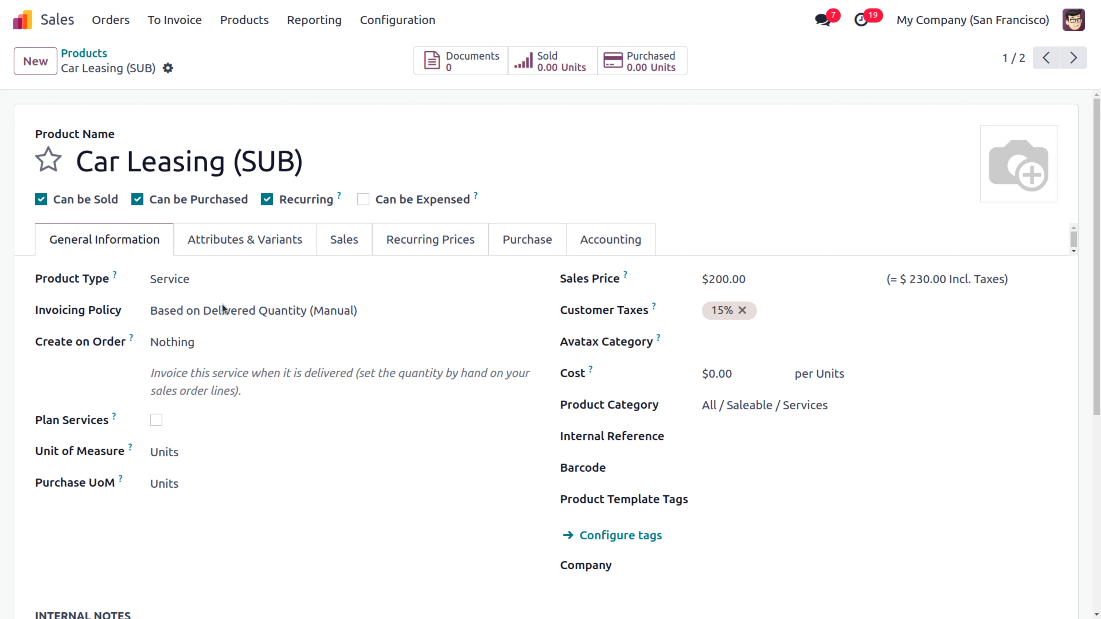
# Step: Set invoicing policy to Prepaid/Fixed Price and Create on Order to Project & Task, then save
pyautogui.click(386, 309)
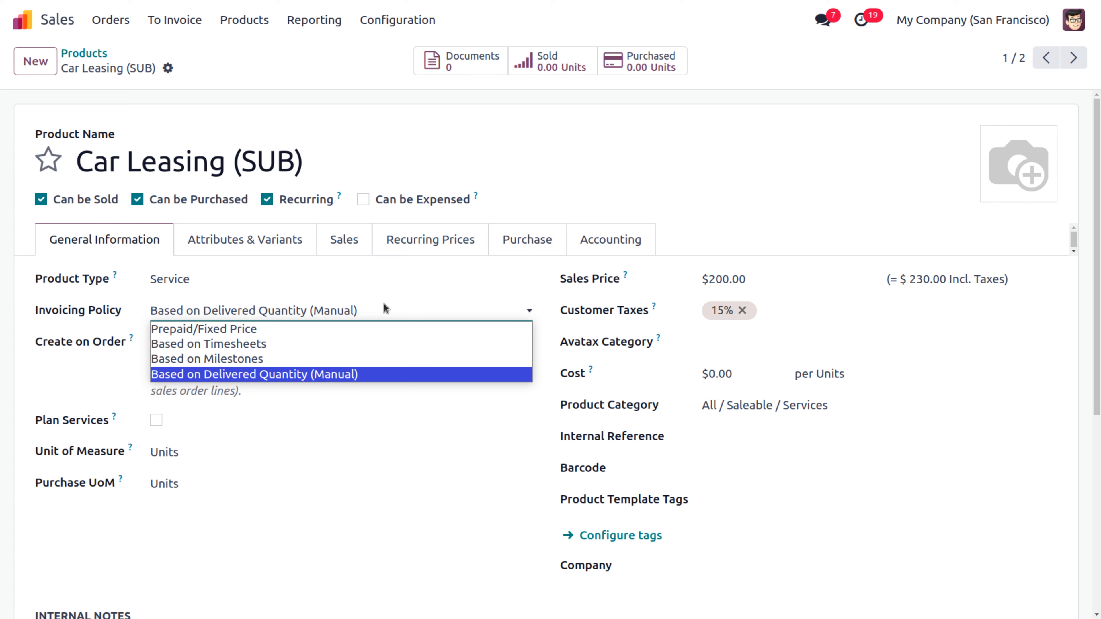
pyautogui.click(263, 329)
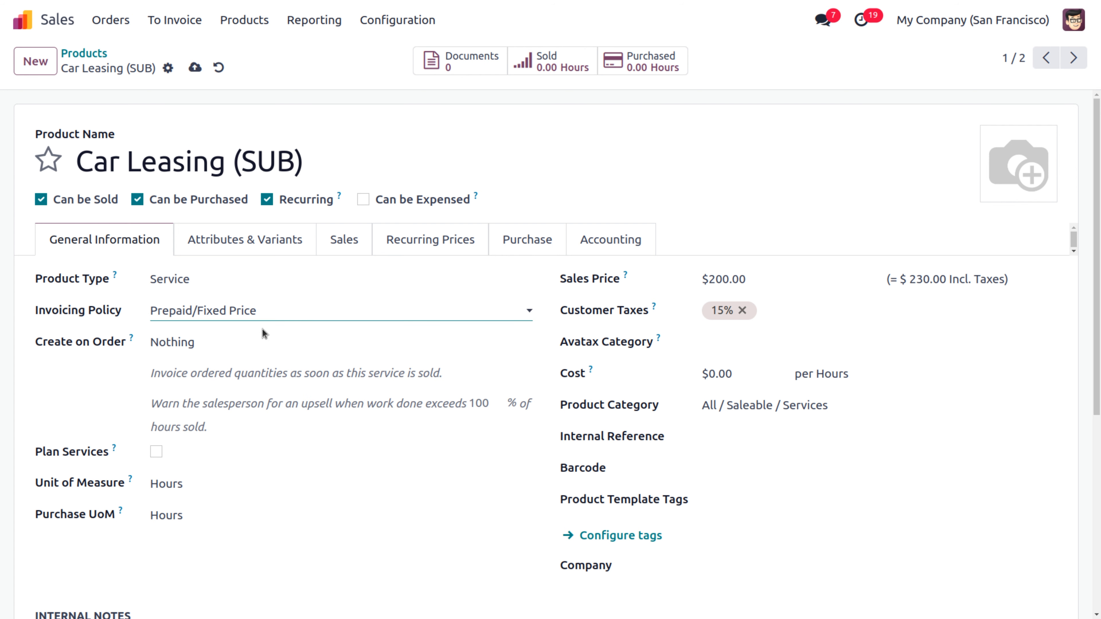
pyautogui.click(205, 341)
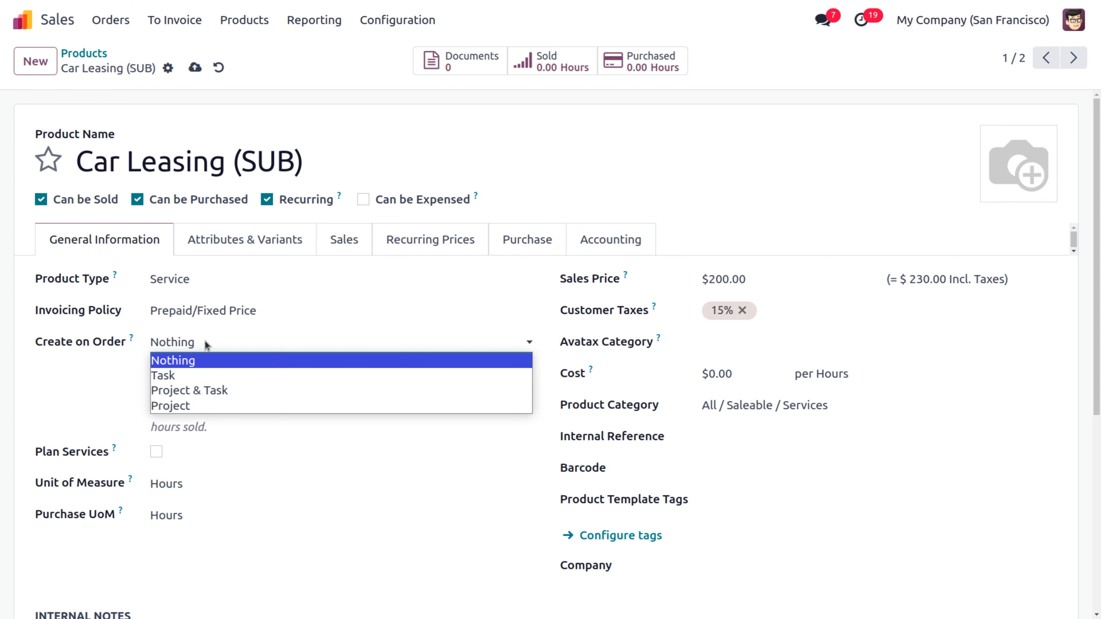
pyautogui.click(207, 390)
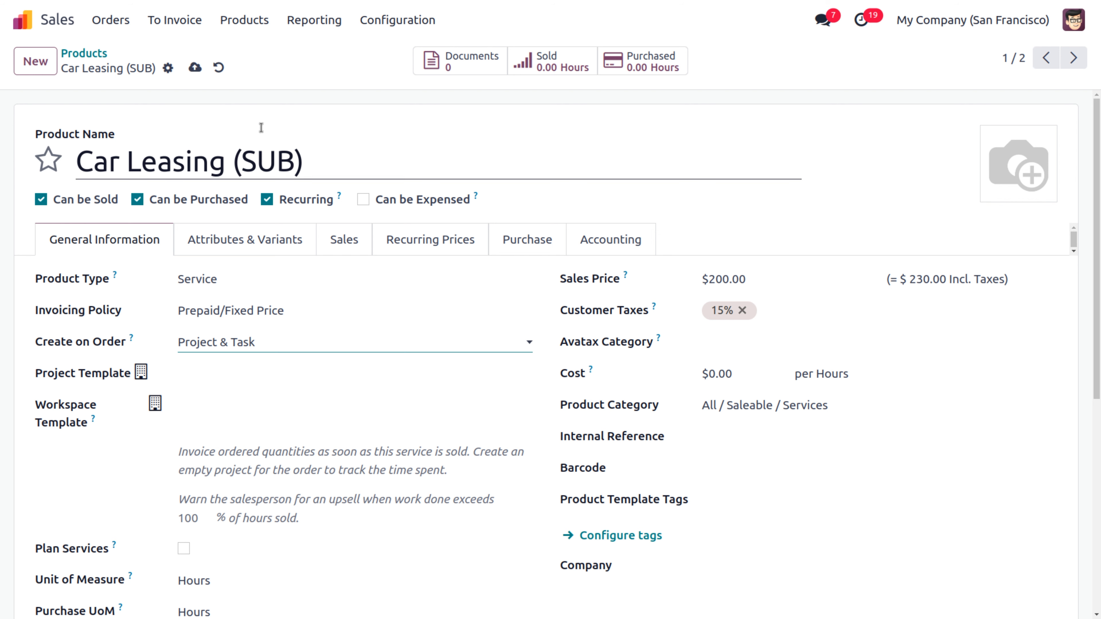
pyautogui.click(195, 67)
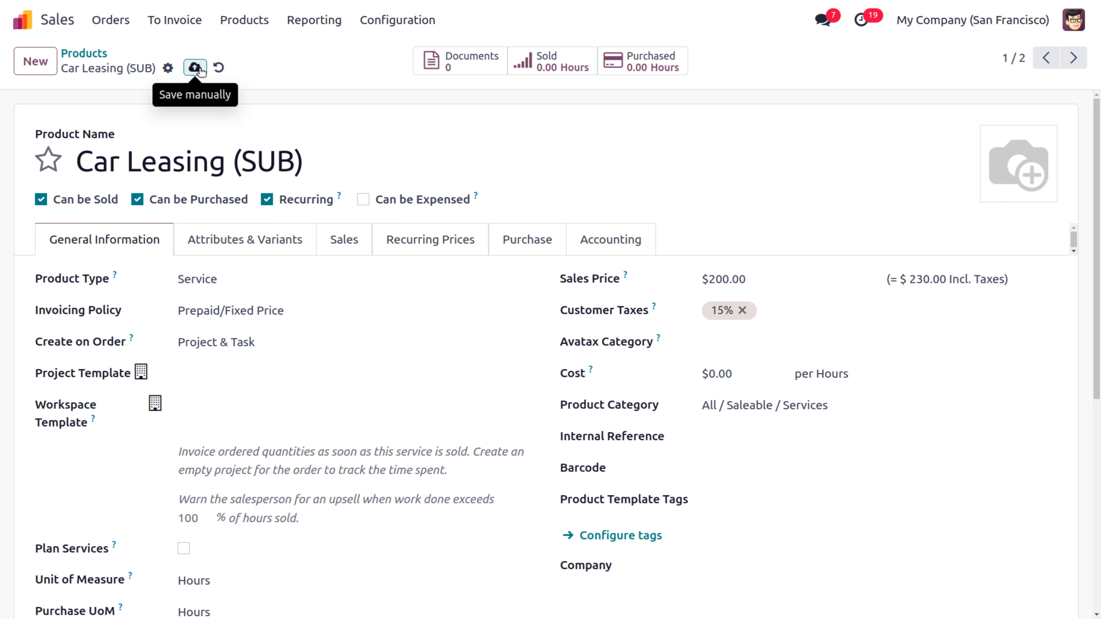
pyautogui.click(123, 23)
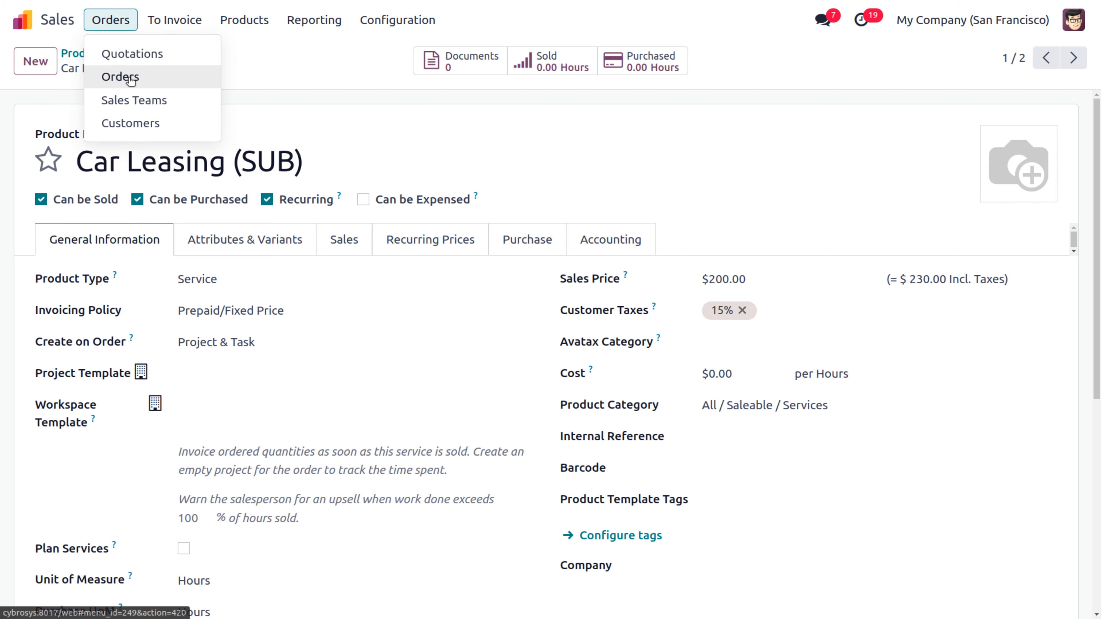
# Step: Start a new sales quotation for customer Deco Addict
pyautogui.click(130, 78)
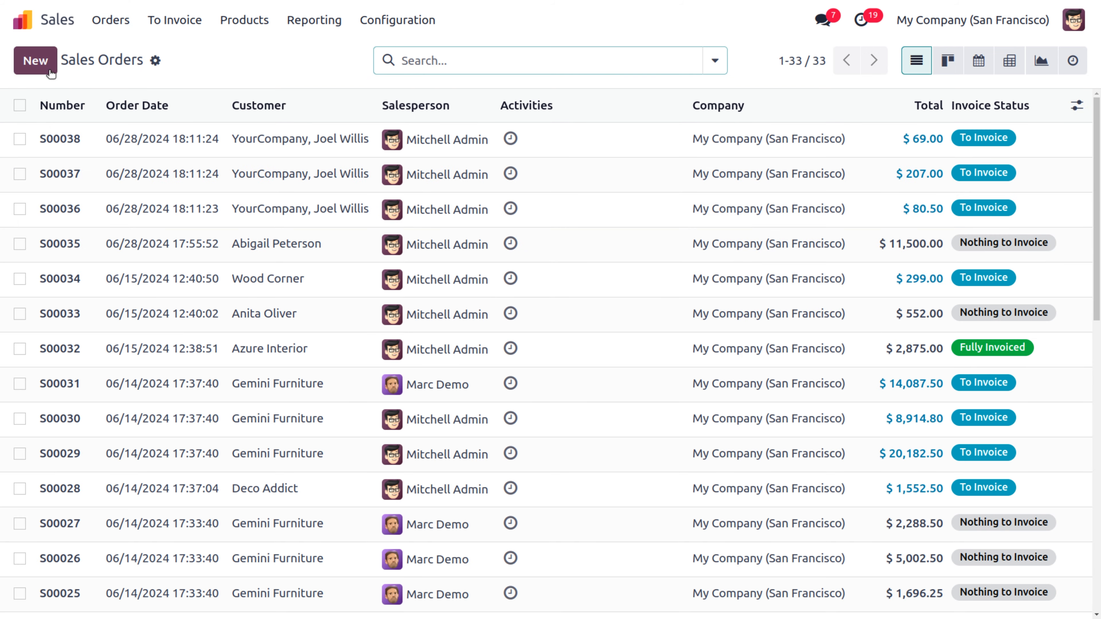
pyautogui.click(43, 64)
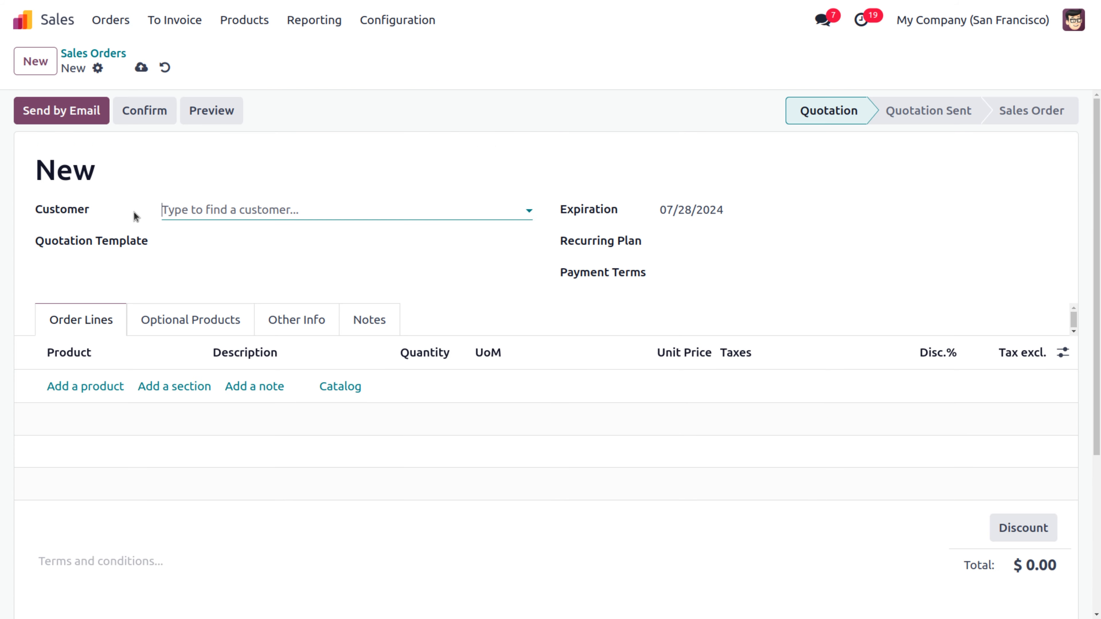
pyautogui.click(200, 212)
pyautogui.write('deco')
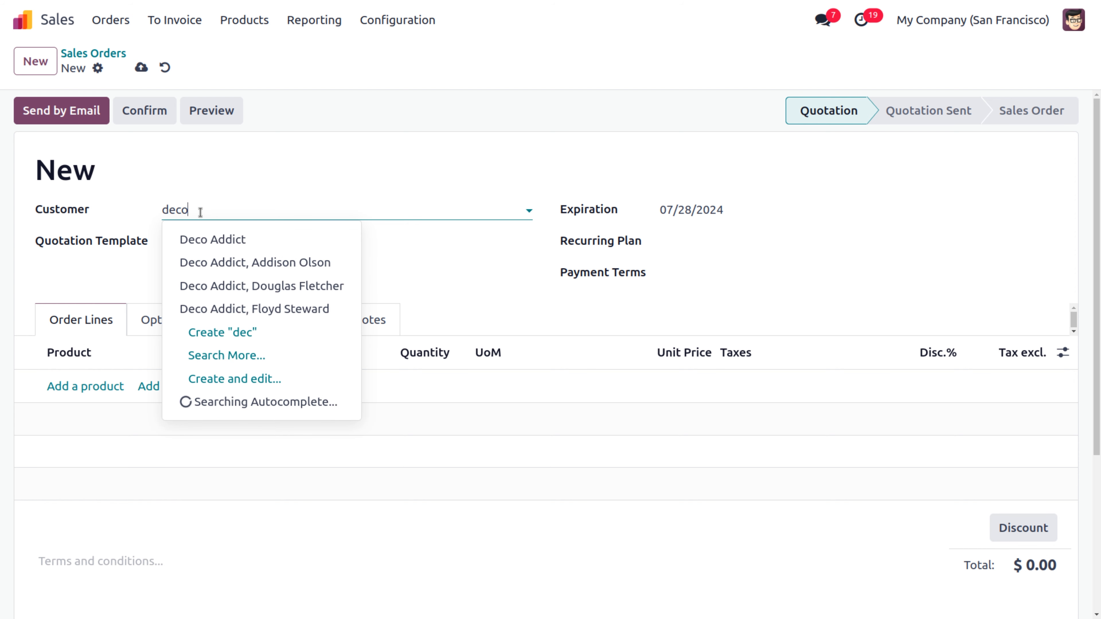
pyautogui.click(260, 241)
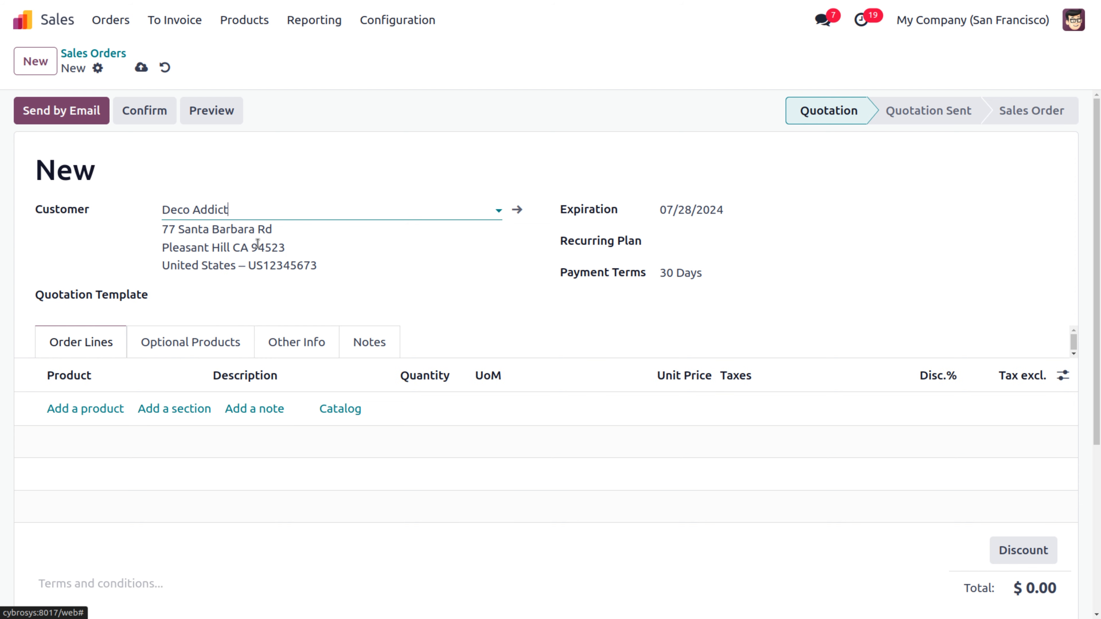
# Step: Add Car Leasing (SUB) with quantity 8 and set the Monthly recurring plan
pyautogui.click(93, 409)
pyautogui.write('ca')
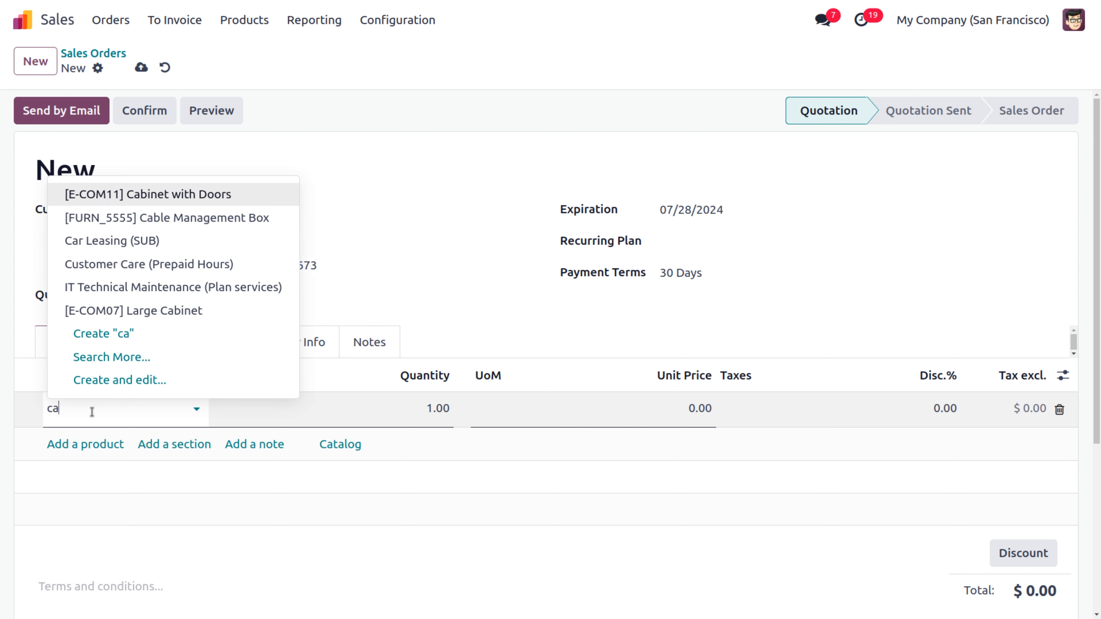
pyautogui.click(132, 241)
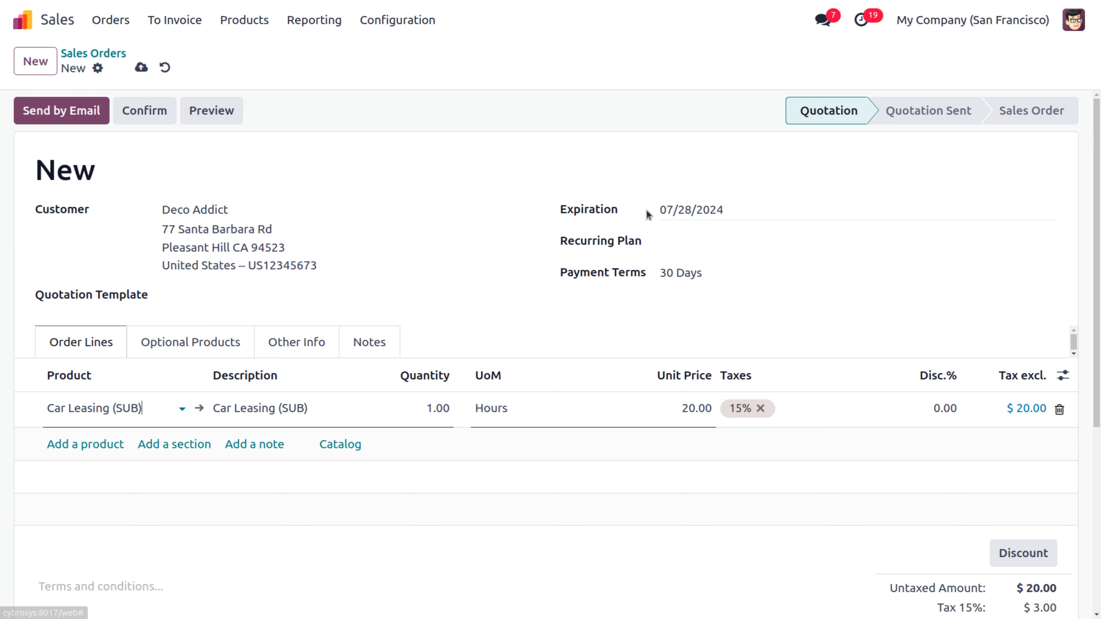
pyautogui.click(708, 243)
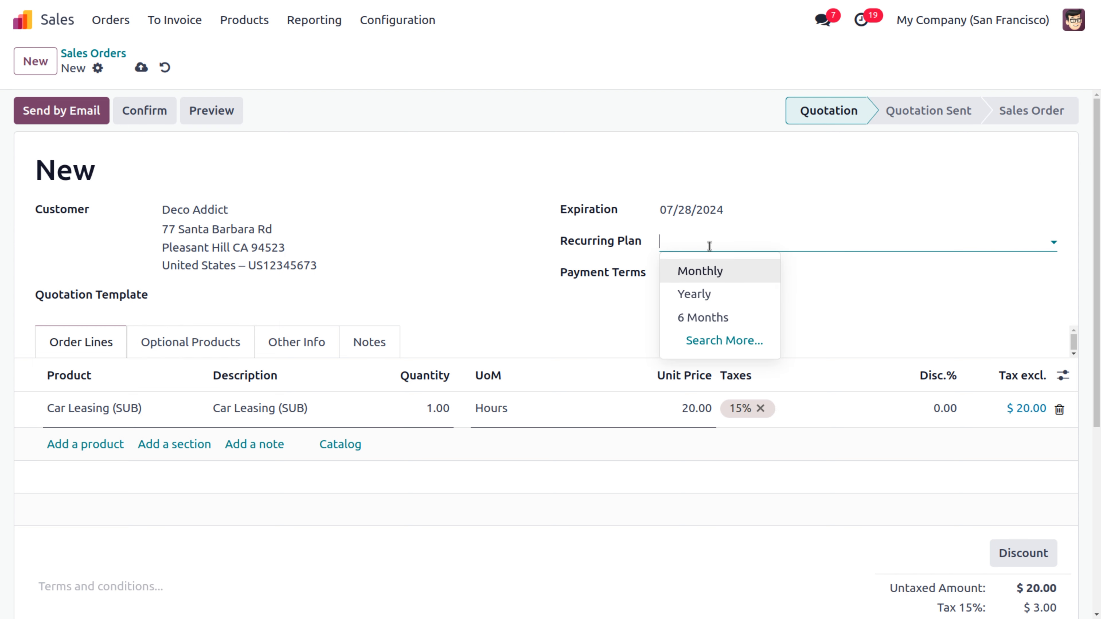
pyautogui.click(711, 272)
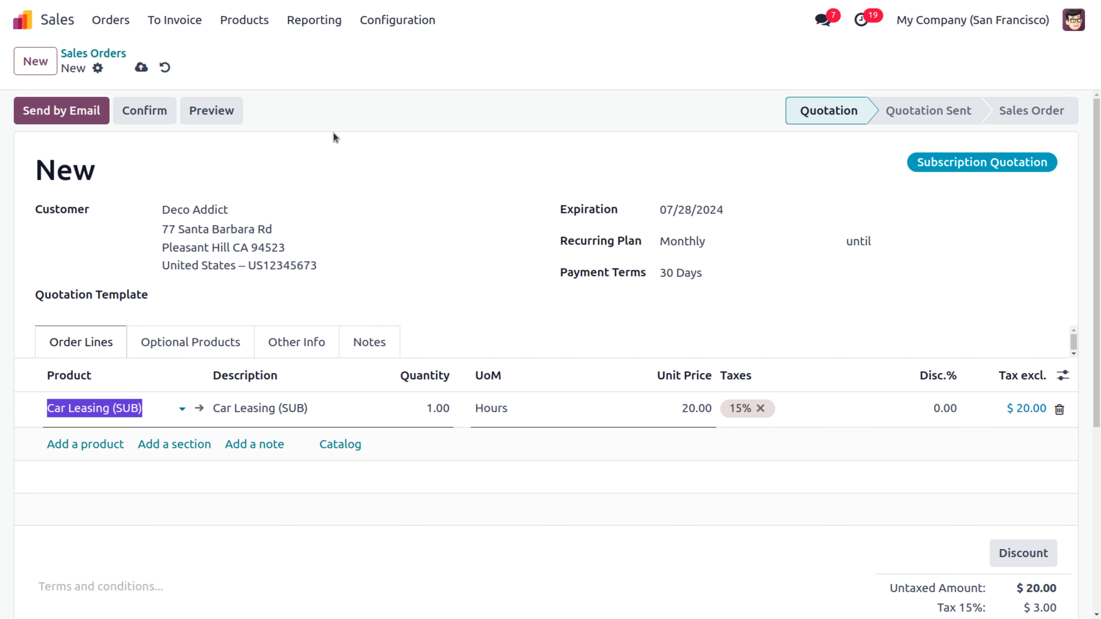
pyautogui.click(427, 406)
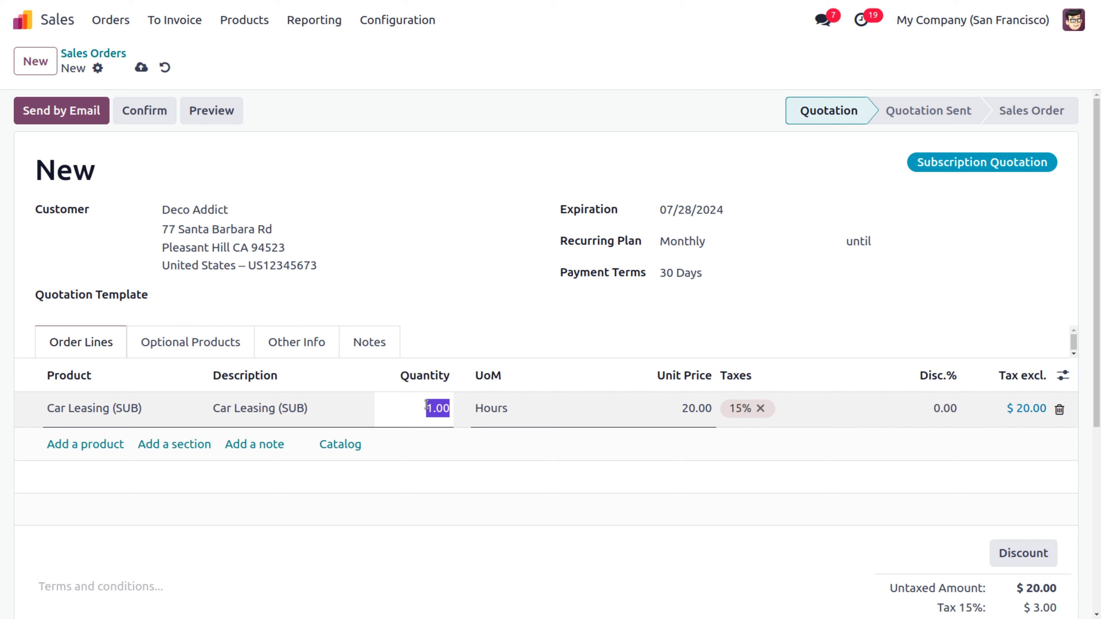
pyautogui.write('8')
pyautogui.click(392, 289)
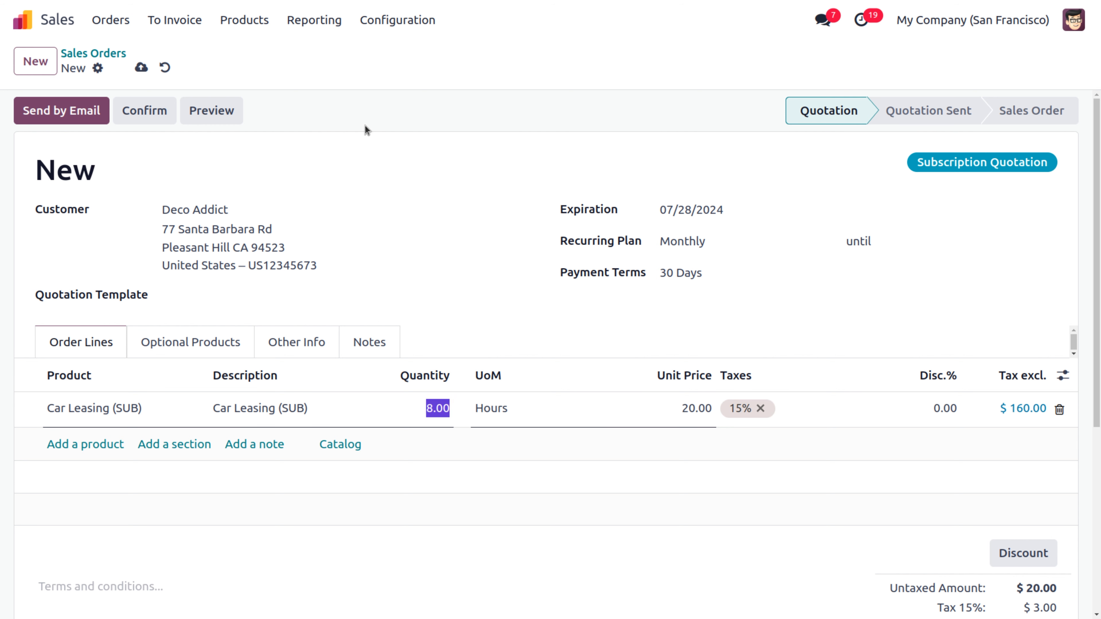
# Step: Confirm the Deco Addict quotation, making it sales order S00039
pyautogui.click(146, 111)
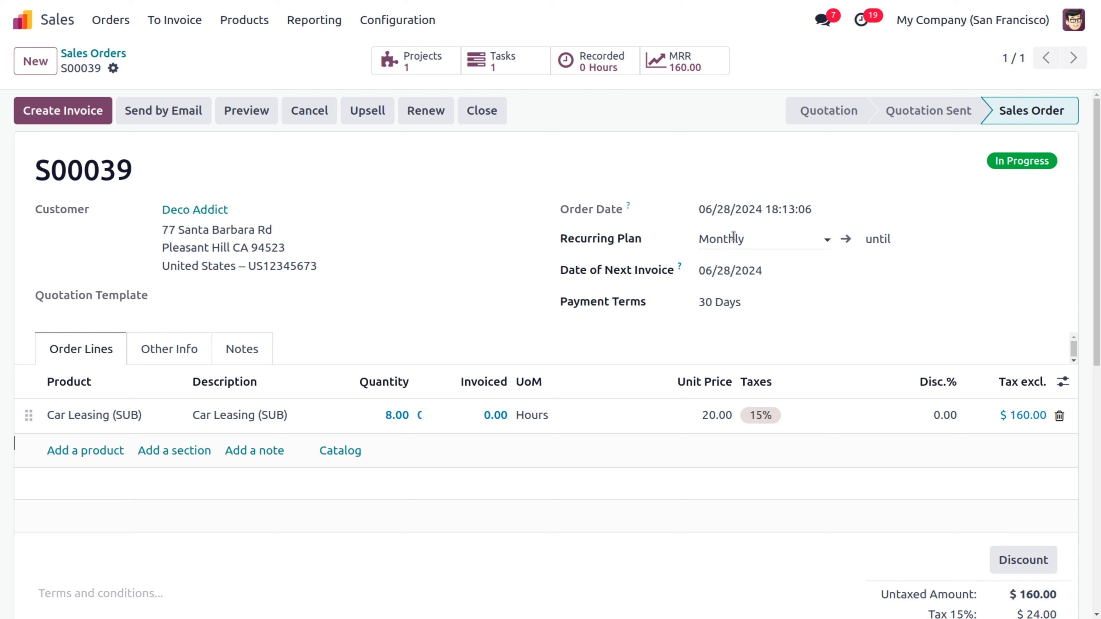
pyautogui.click(749, 236)
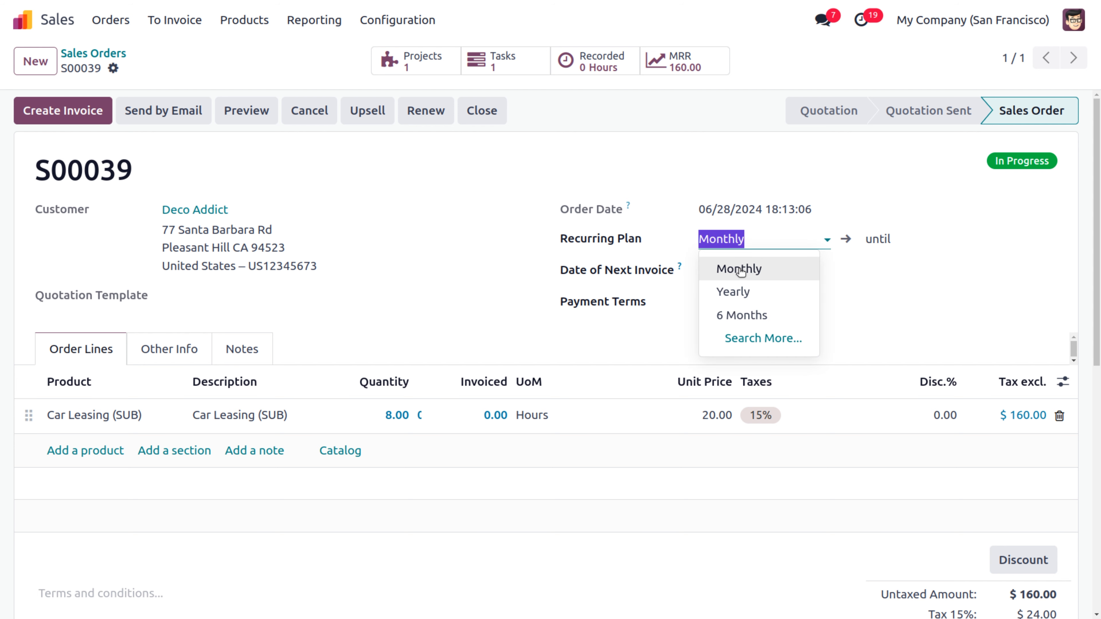
# Step: Set the S00039 subscription end date to 12/31/2024 and save the order
pyautogui.click(936, 239)
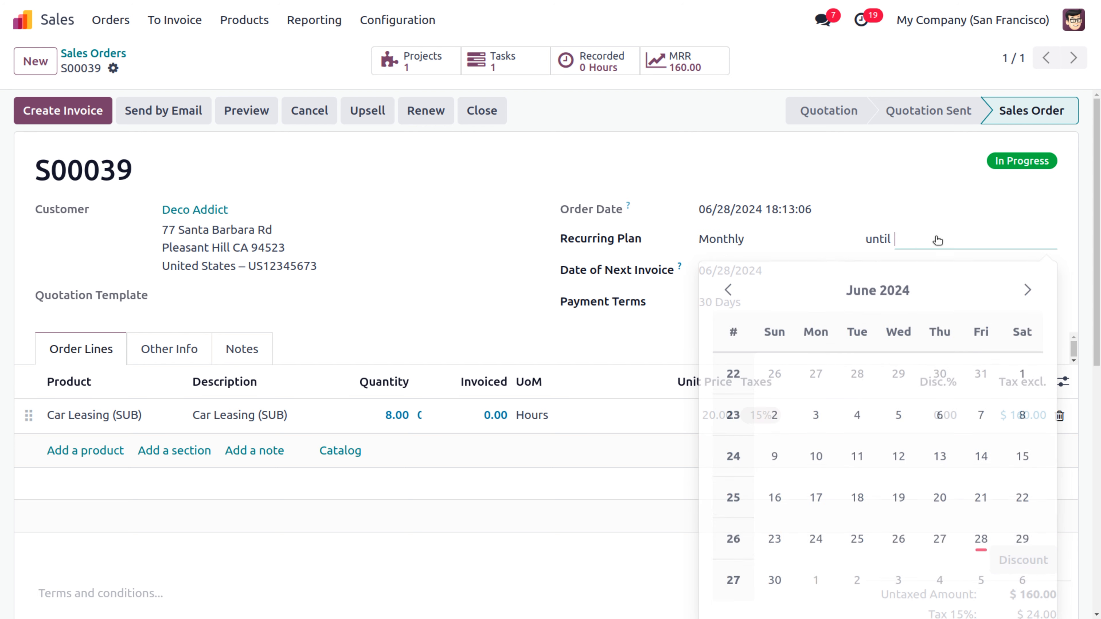
pyautogui.click(900, 291)
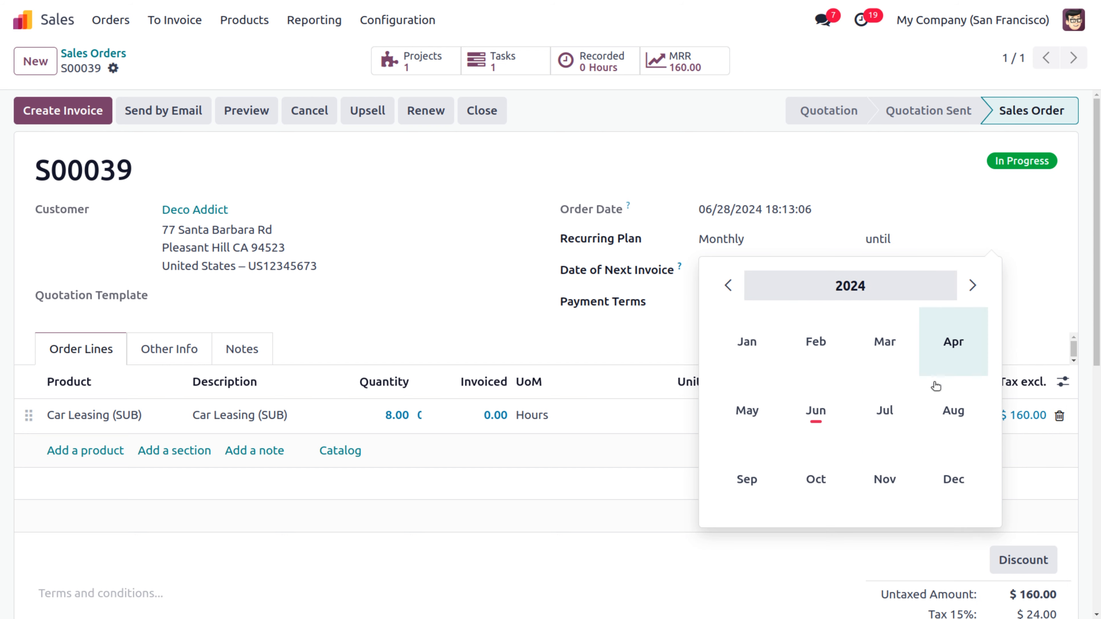
pyautogui.click(953, 475)
pyautogui.click(857, 536)
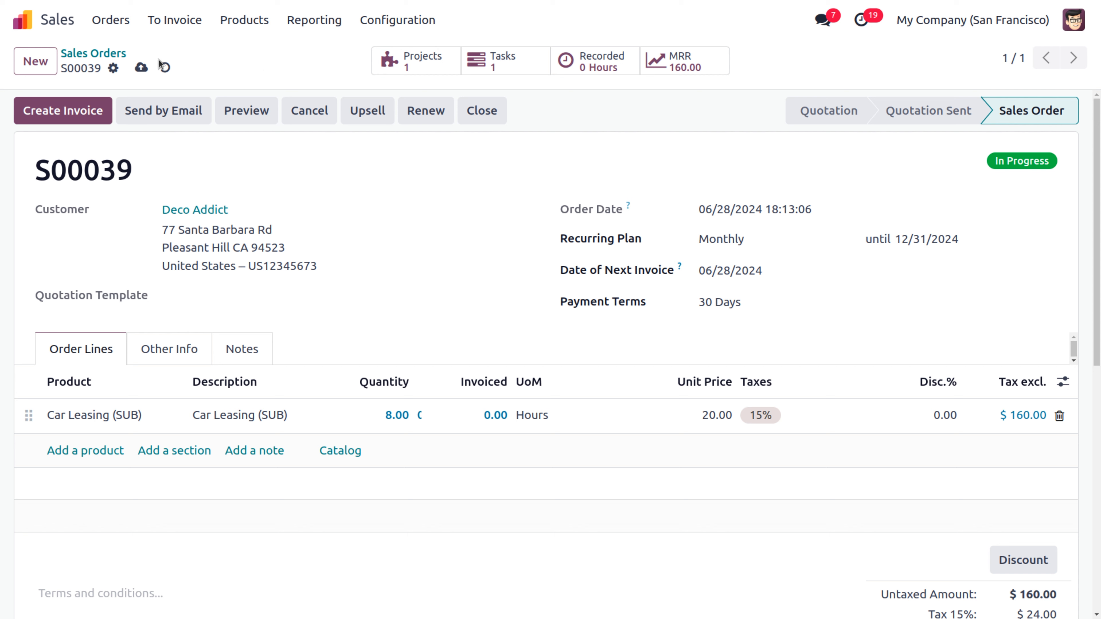
pyautogui.click(141, 67)
# Step: Open project S00039 - Car Leasing (SUB) and assign its project manager
pyautogui.click(426, 72)
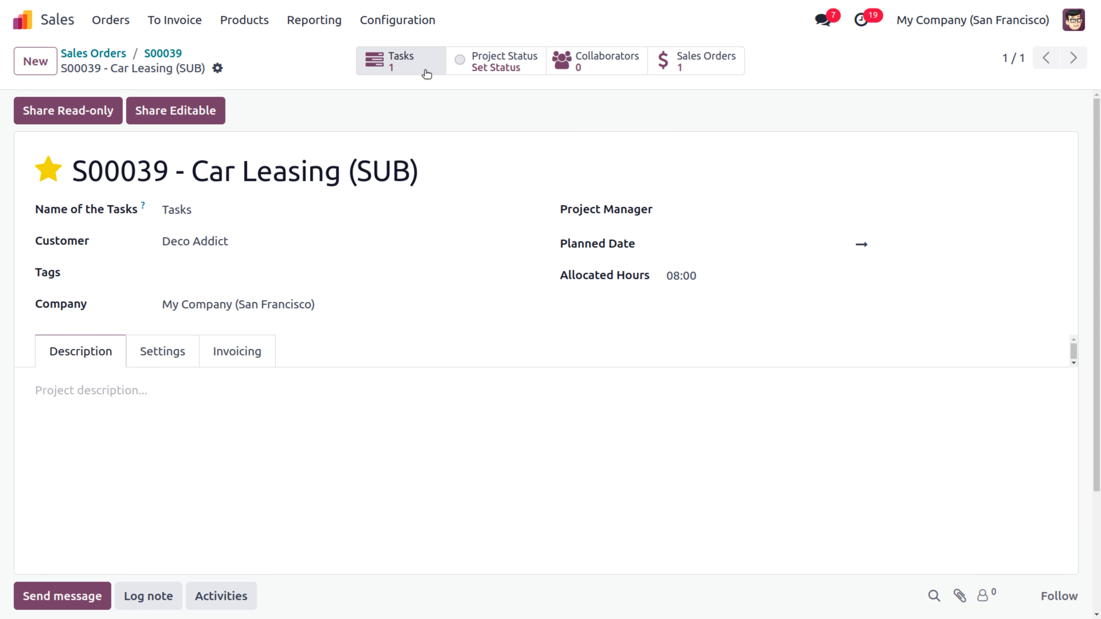
pyautogui.click(753, 217)
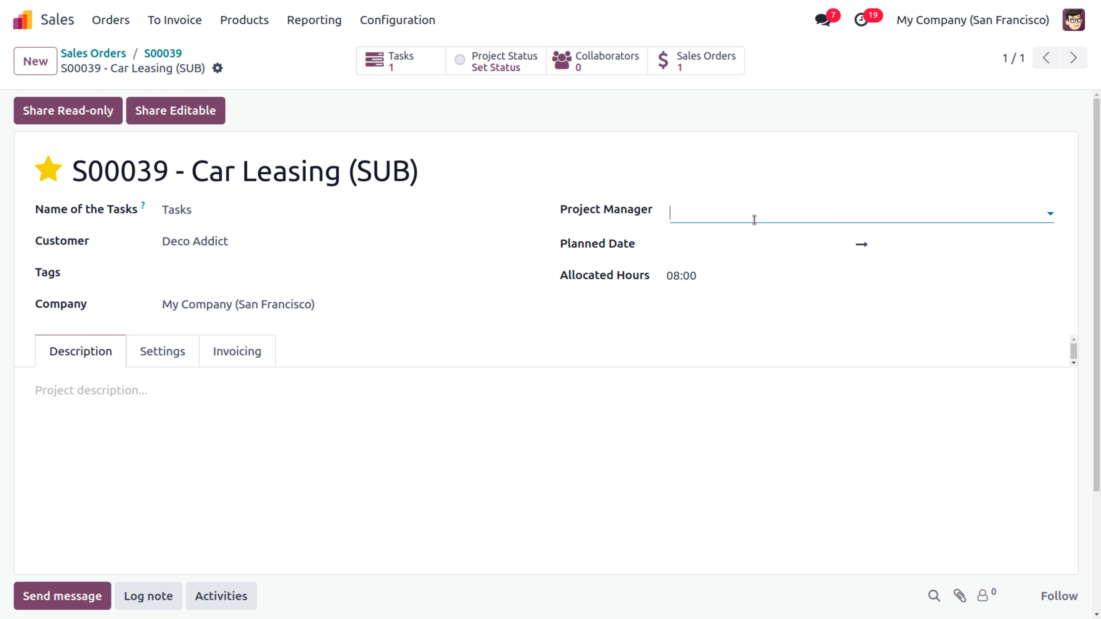
pyautogui.click(745, 245)
# Step: Set the project's planned dates from 06/01/2024 to 01/31/2025 and save
pyautogui.click(744, 250)
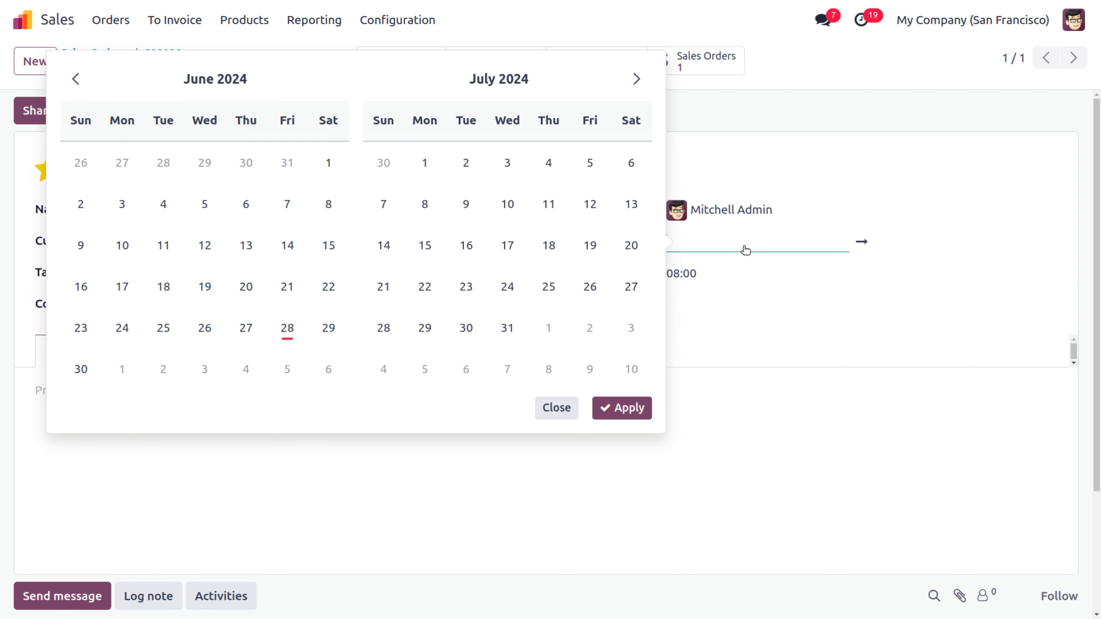
pyautogui.click(331, 161)
pyautogui.click(521, 76)
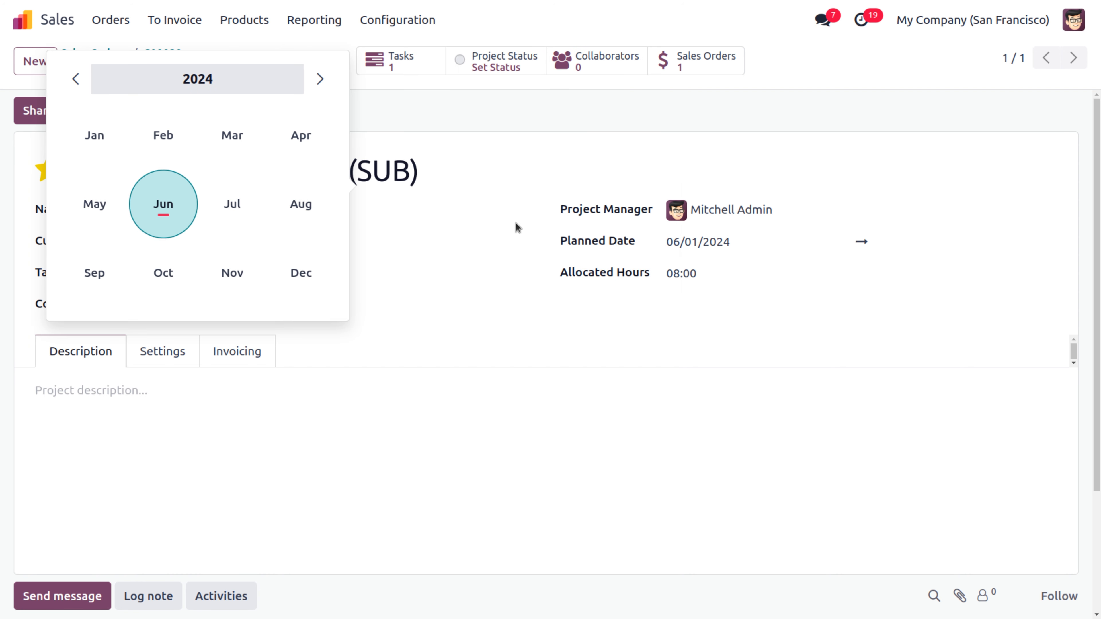
pyautogui.click(311, 282)
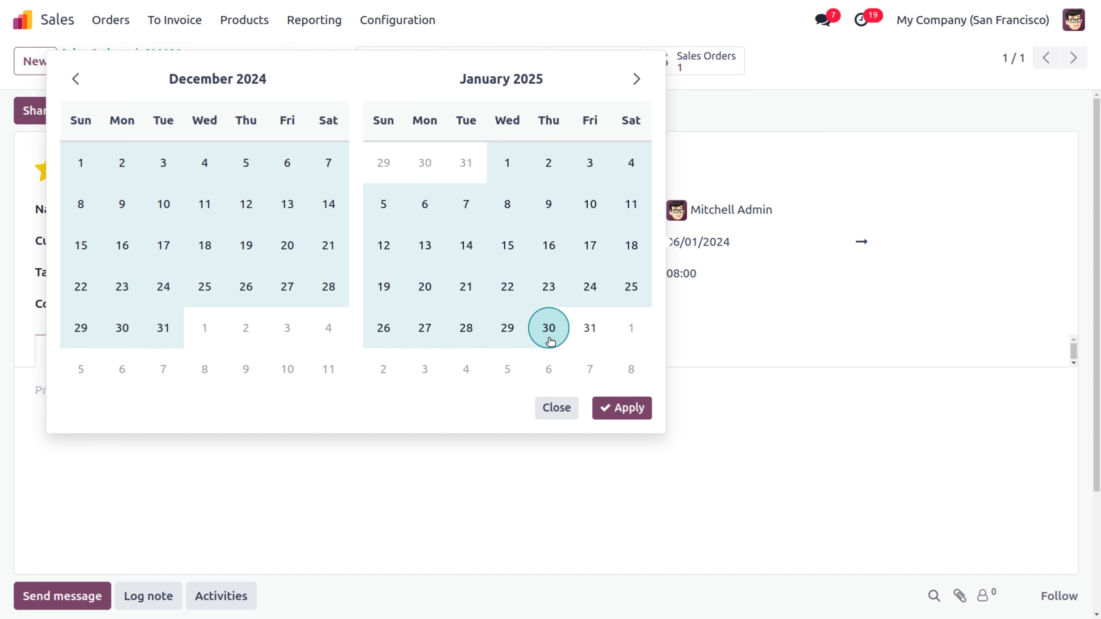
pyautogui.click(590, 328)
pyautogui.click(620, 410)
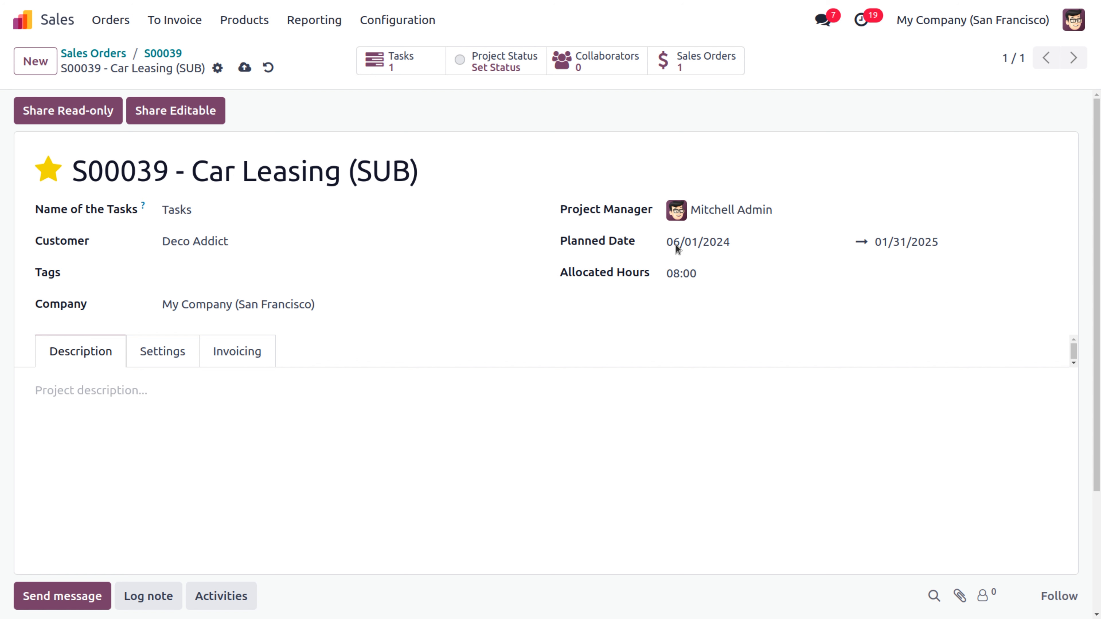
pyautogui.click(238, 74)
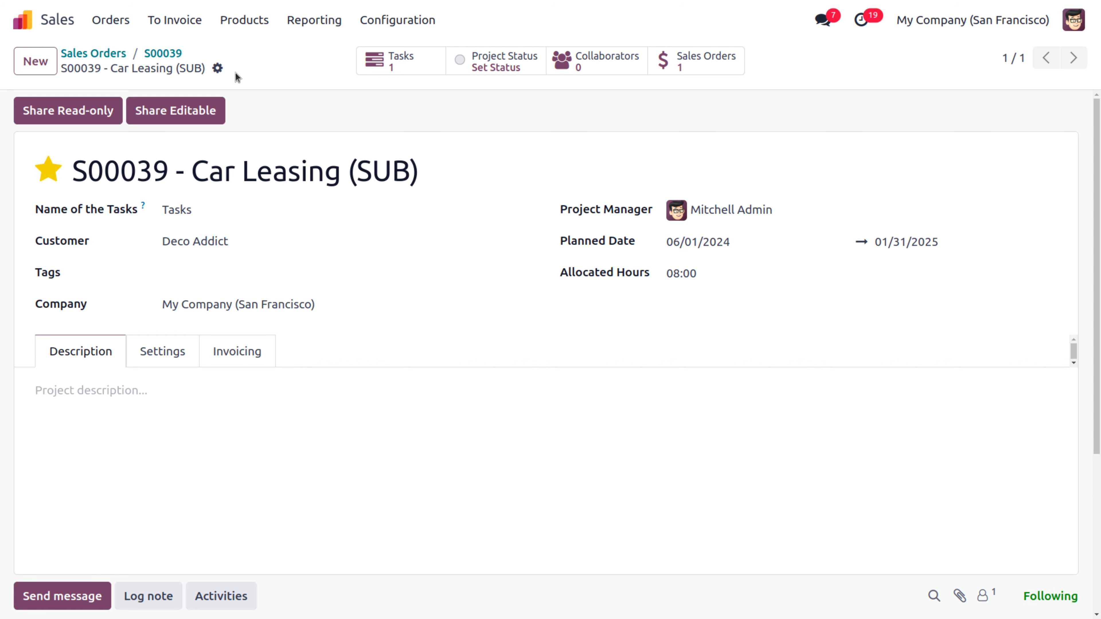
pyautogui.click(387, 65)
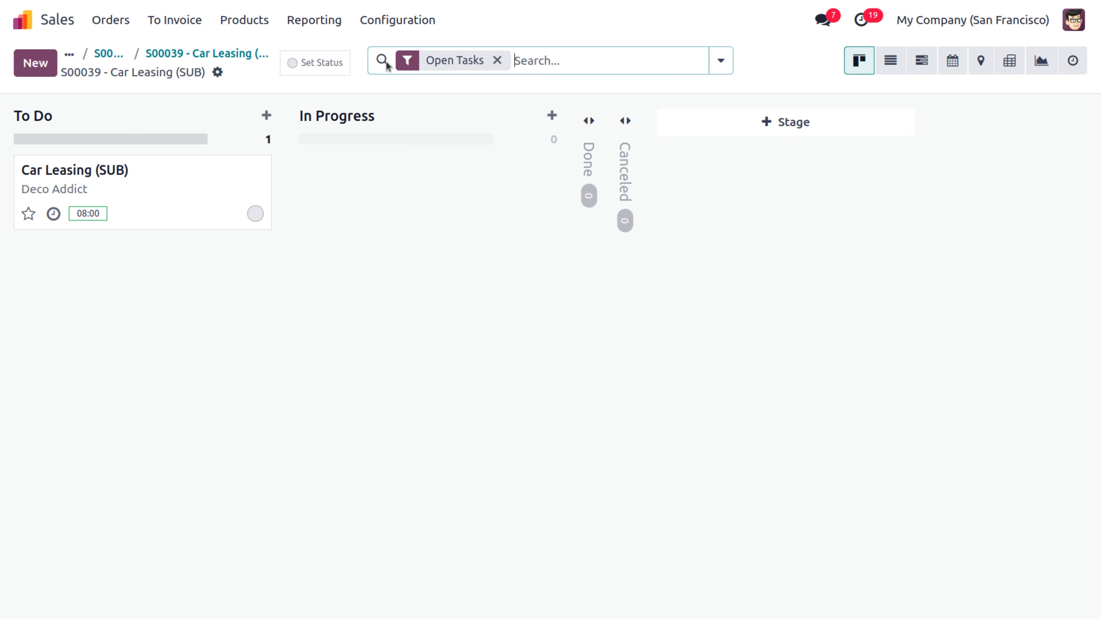
# Step: Make the Car Leasing (SUB) task repeat until 12/31/2024
pyautogui.click(174, 179)
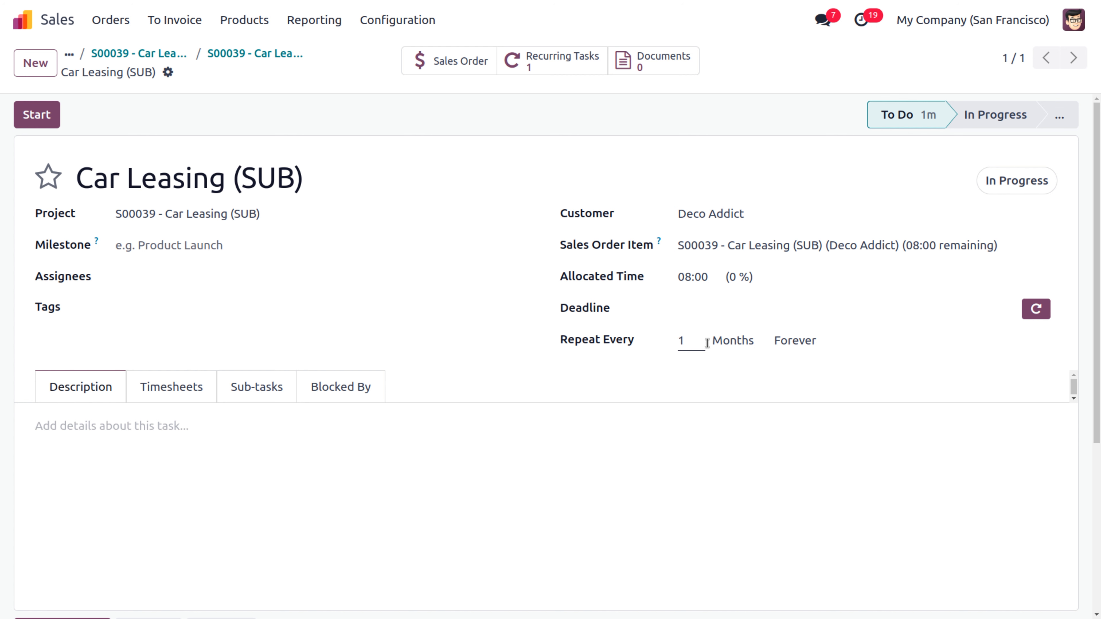
pyautogui.click(814, 343)
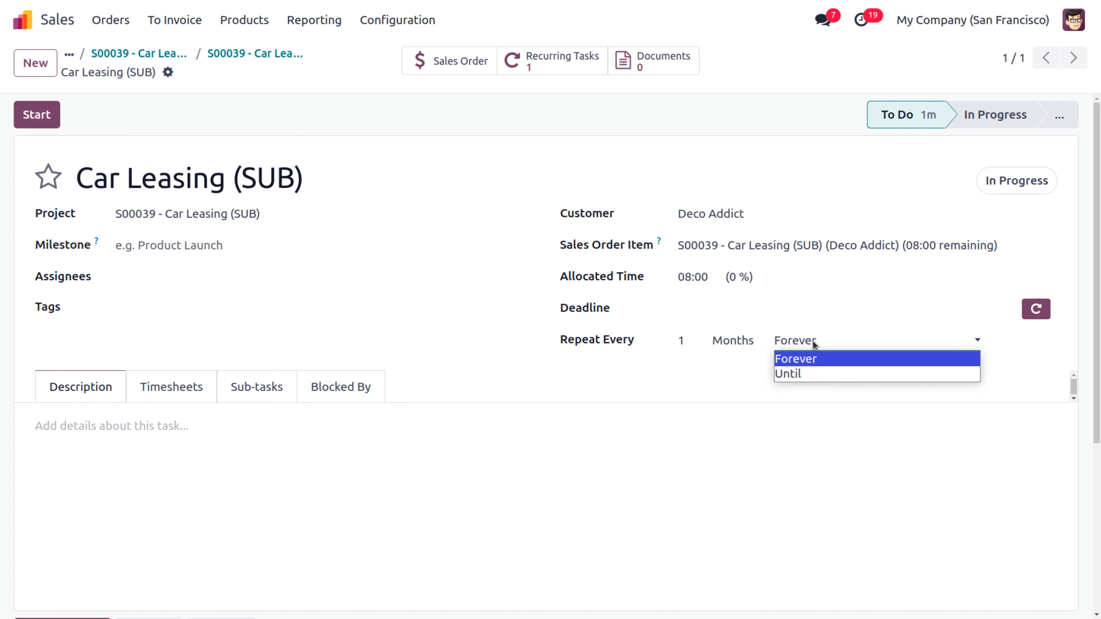
pyautogui.click(804, 374)
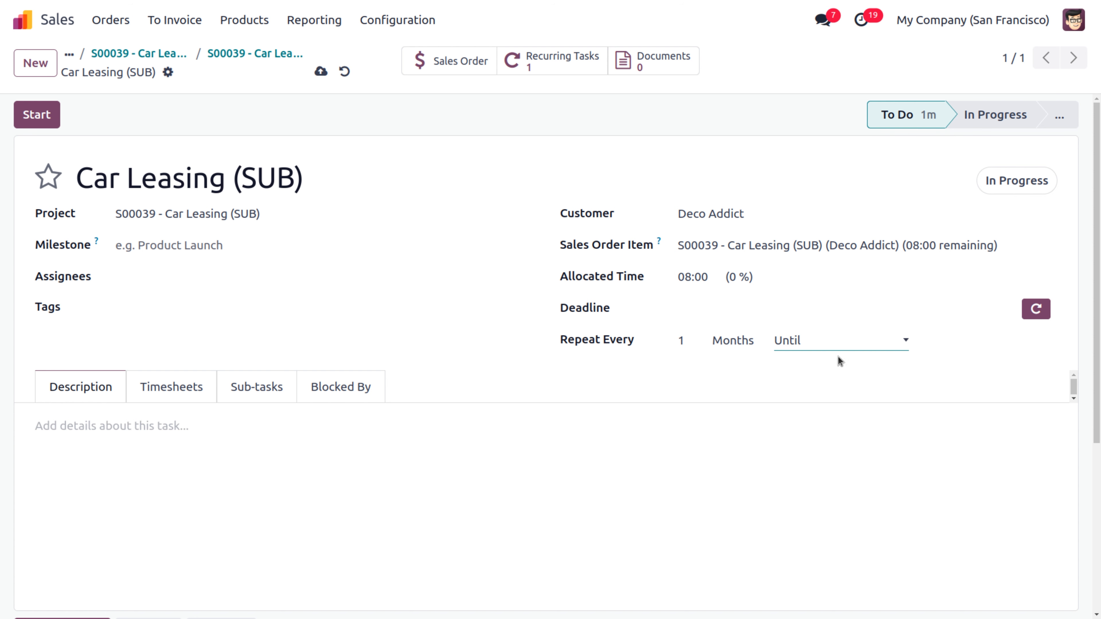
pyautogui.click(933, 342)
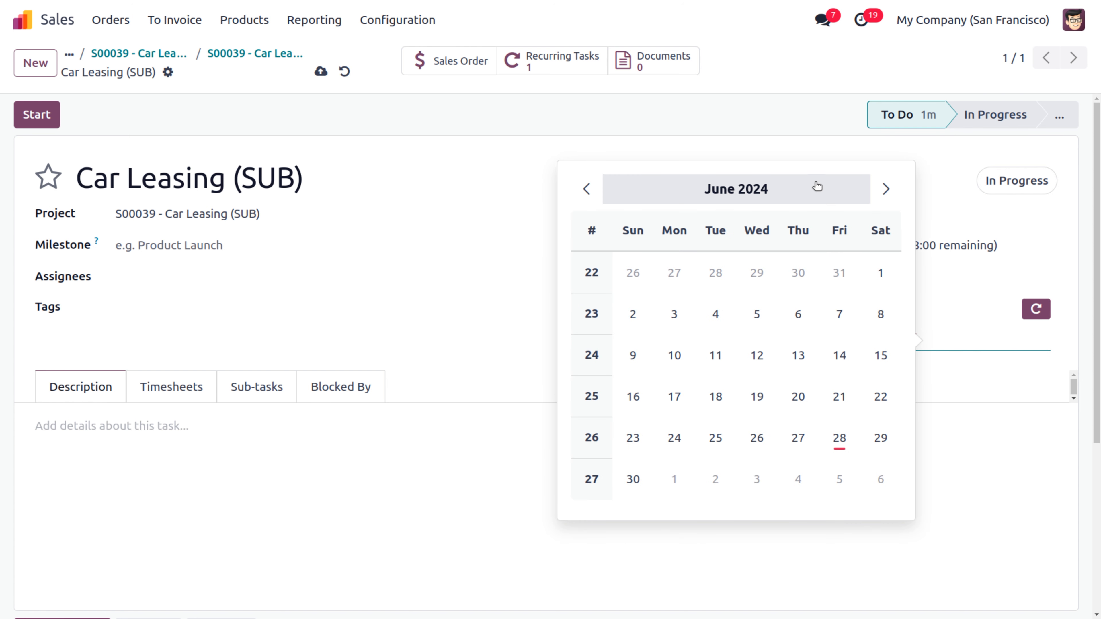
pyautogui.click(830, 196)
pyautogui.click(829, 380)
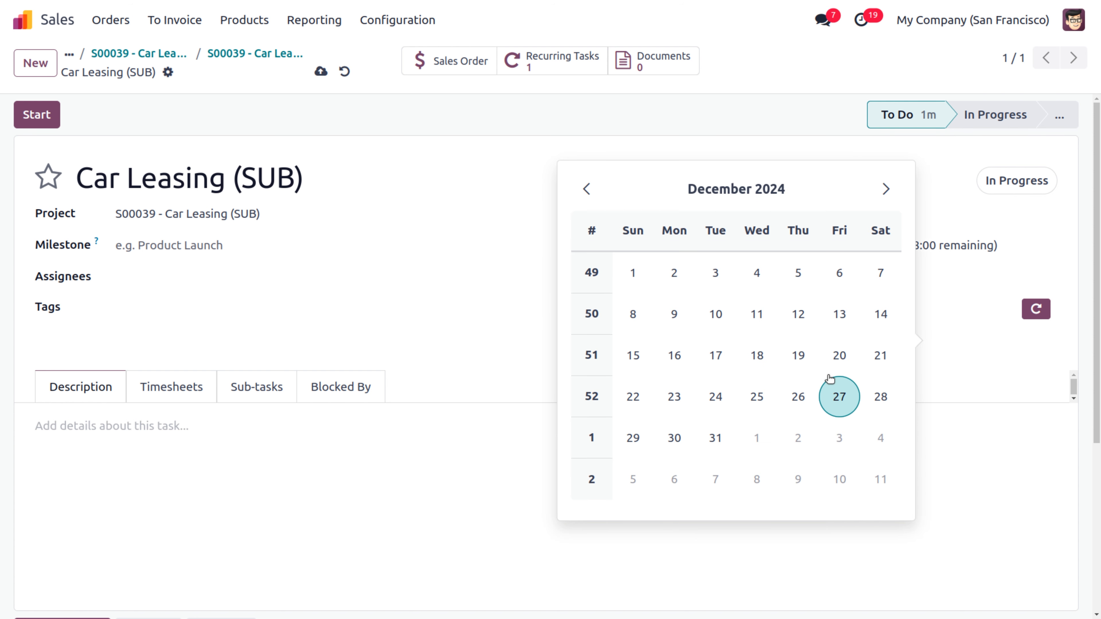
pyautogui.click(728, 433)
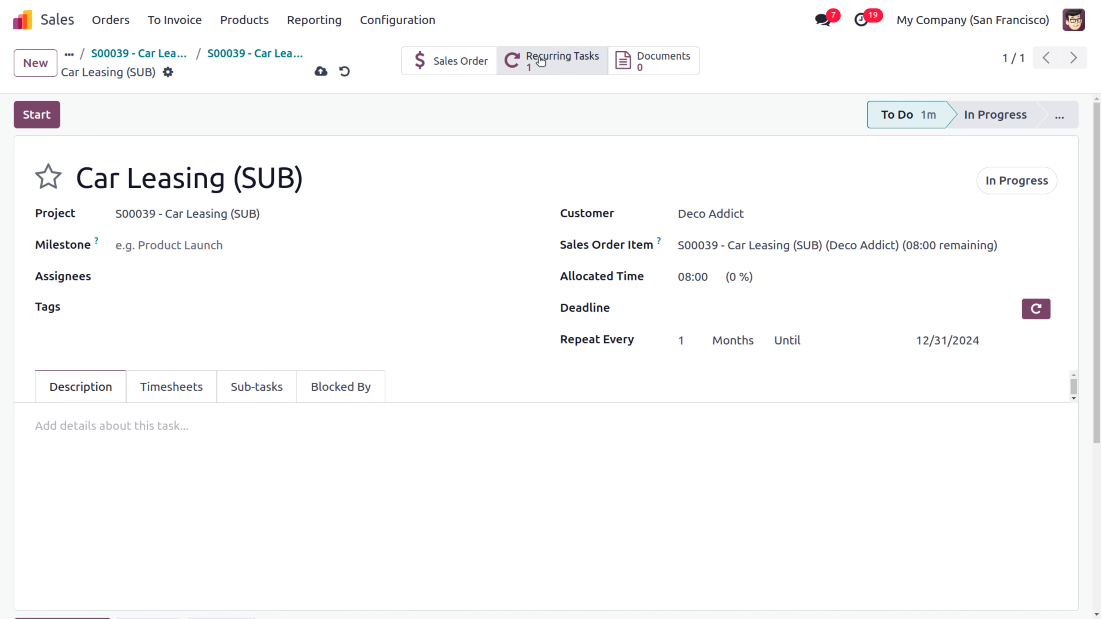
# Step: Save the task and mark it Done, generating the second recurring task
pyautogui.click(321, 71)
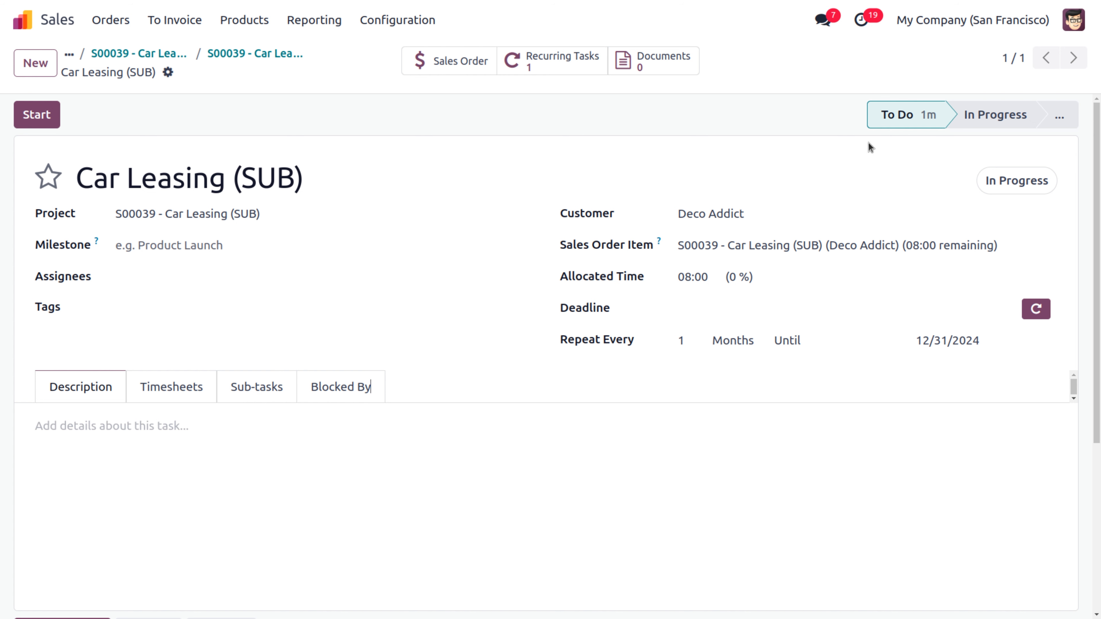
pyautogui.click(1010, 184)
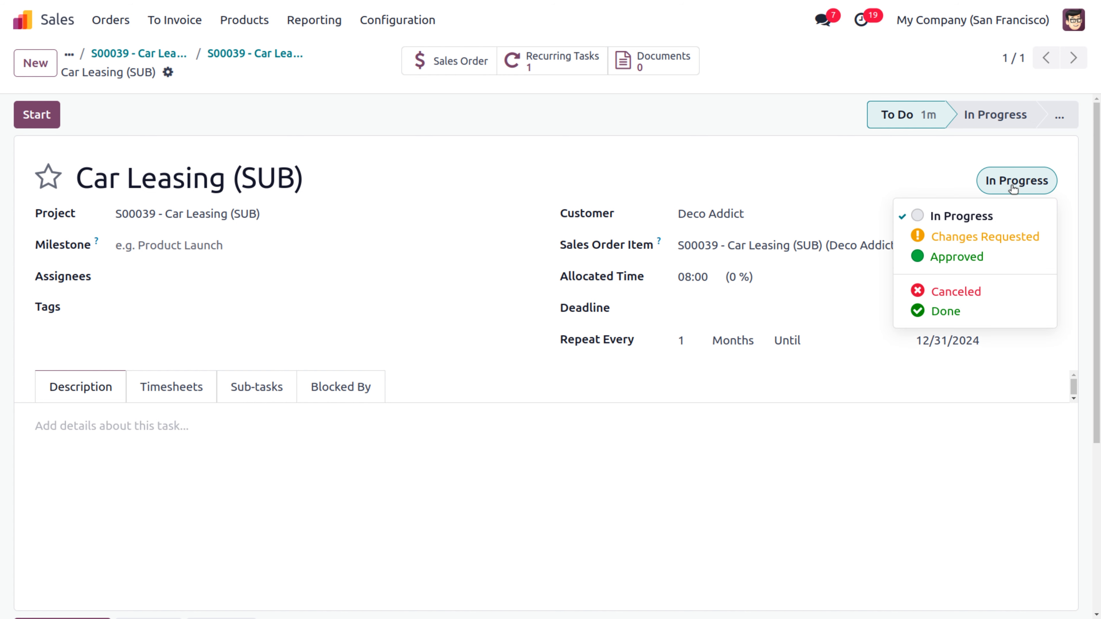
pyautogui.click(996, 312)
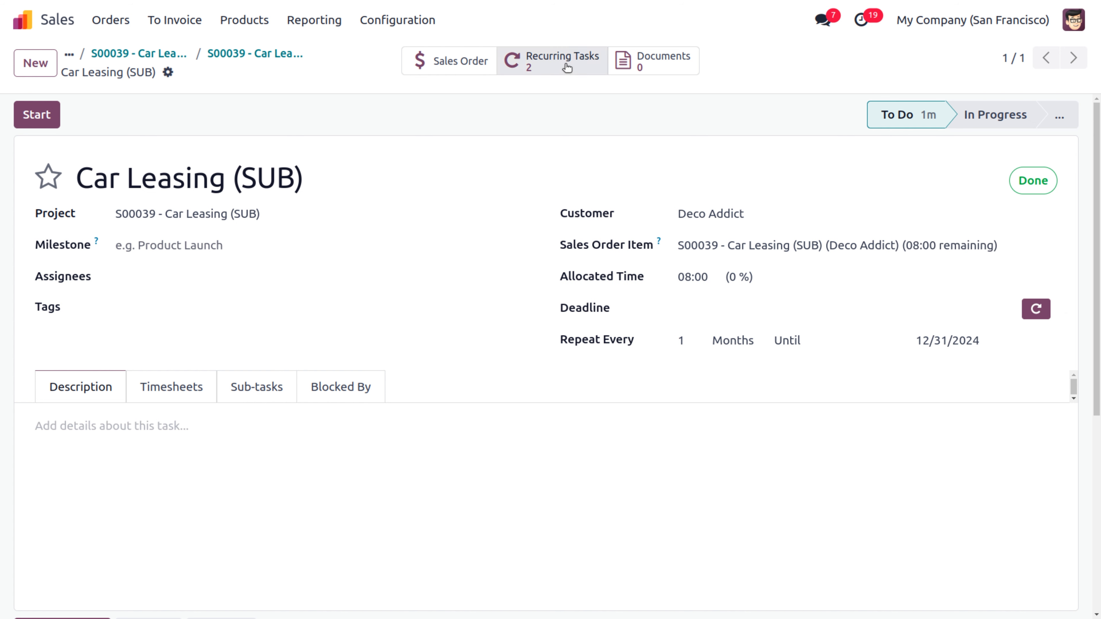
# Step: Mark the first recurring Car Leasing (SUB) task Done, then return to sales order S00039
pyautogui.click(548, 63)
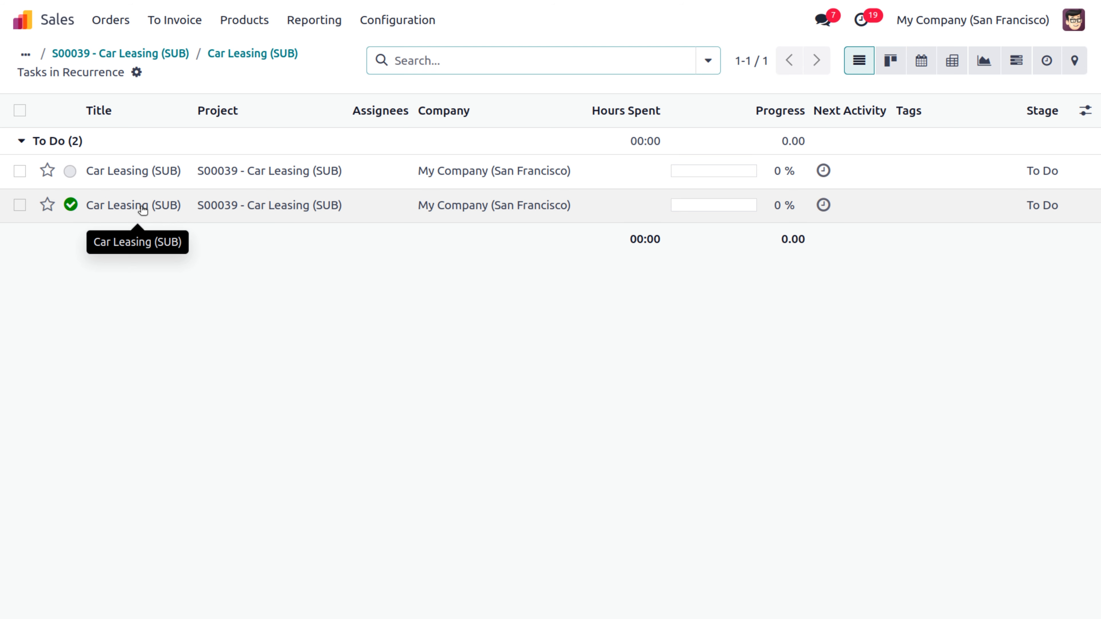
pyautogui.click(110, 171)
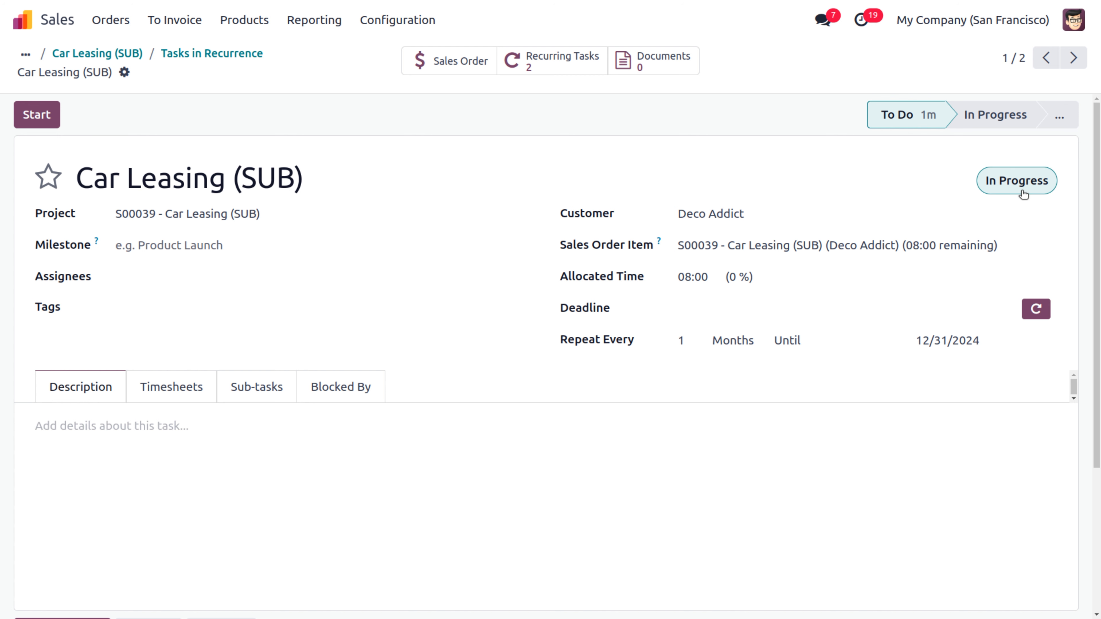
pyautogui.click(1017, 182)
pyautogui.click(962, 311)
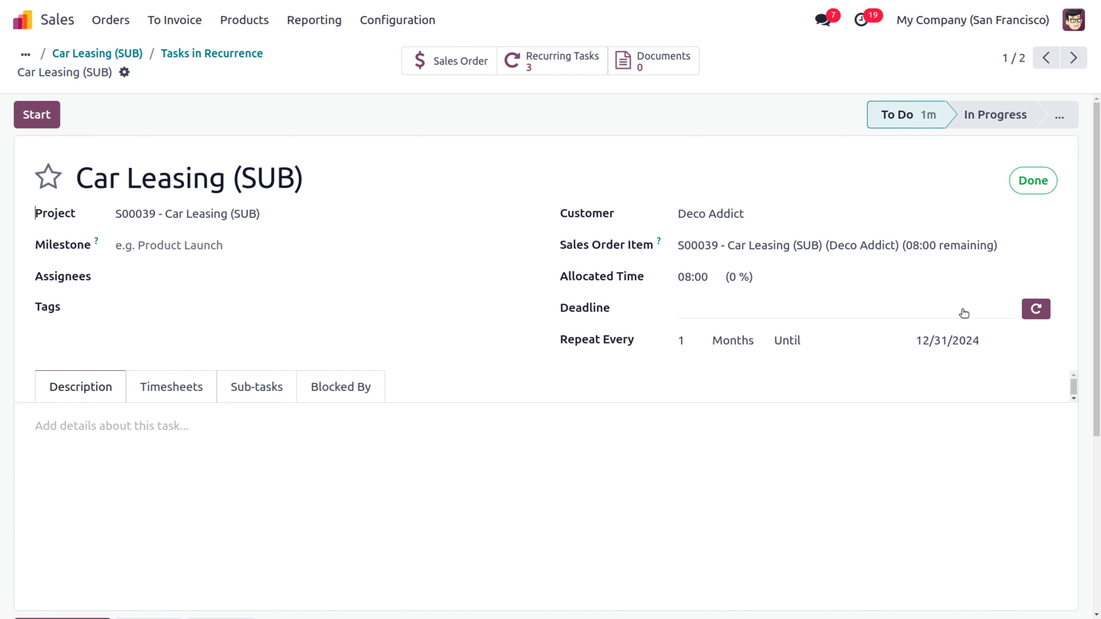
pyautogui.click(1029, 183)
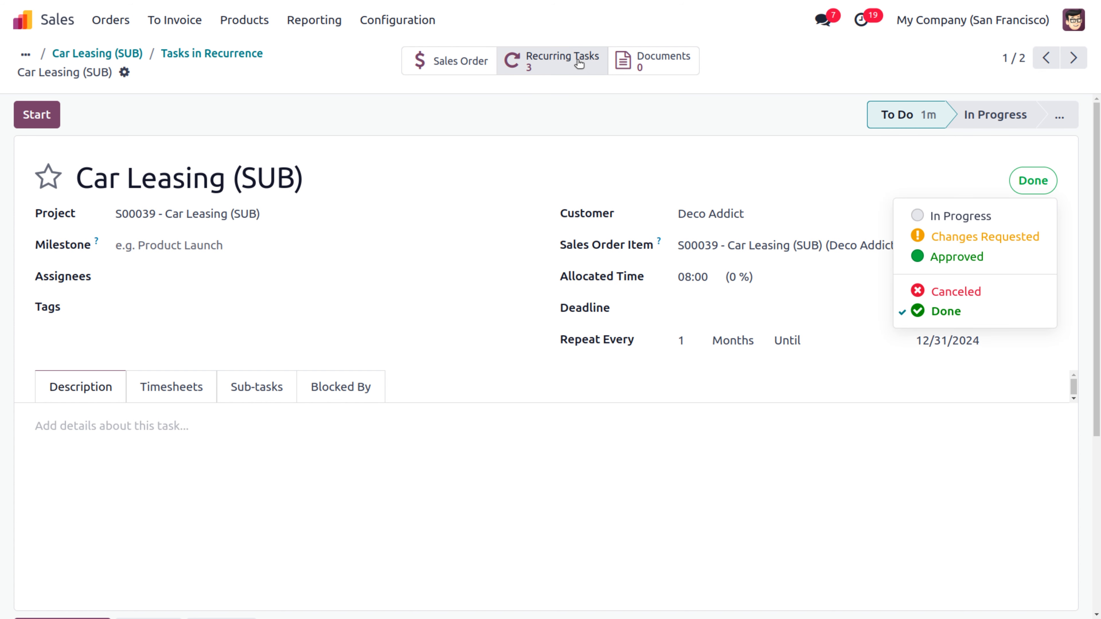
pyautogui.click(456, 63)
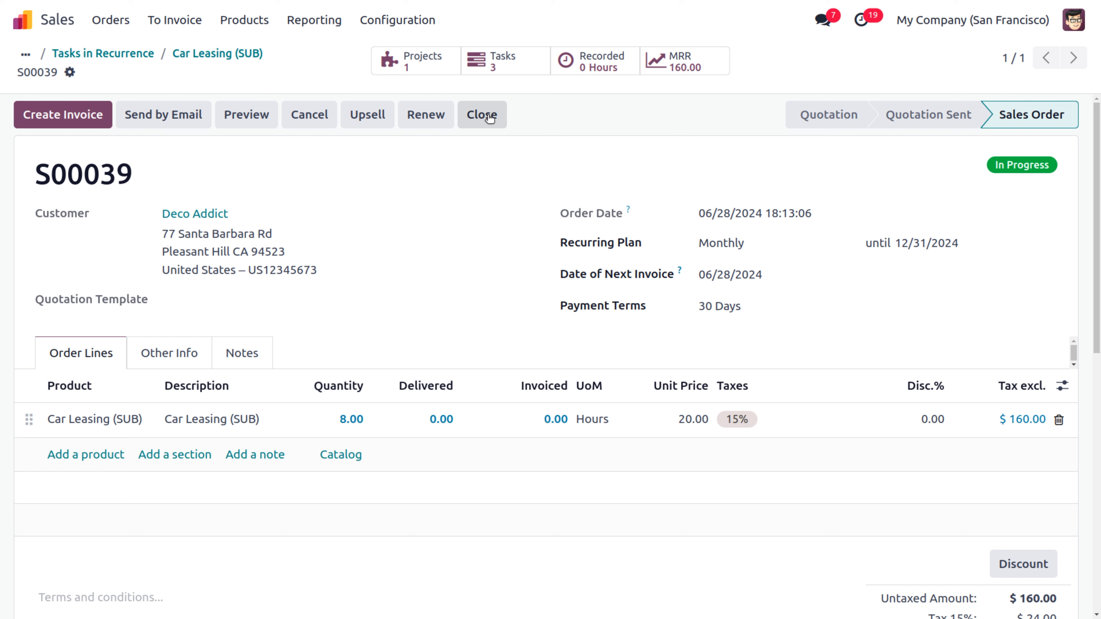
# Step: Churn S00039 with reason 'Subscription is too expensive' and open its first Car Leasing (SUB) task
pyautogui.click(489, 115)
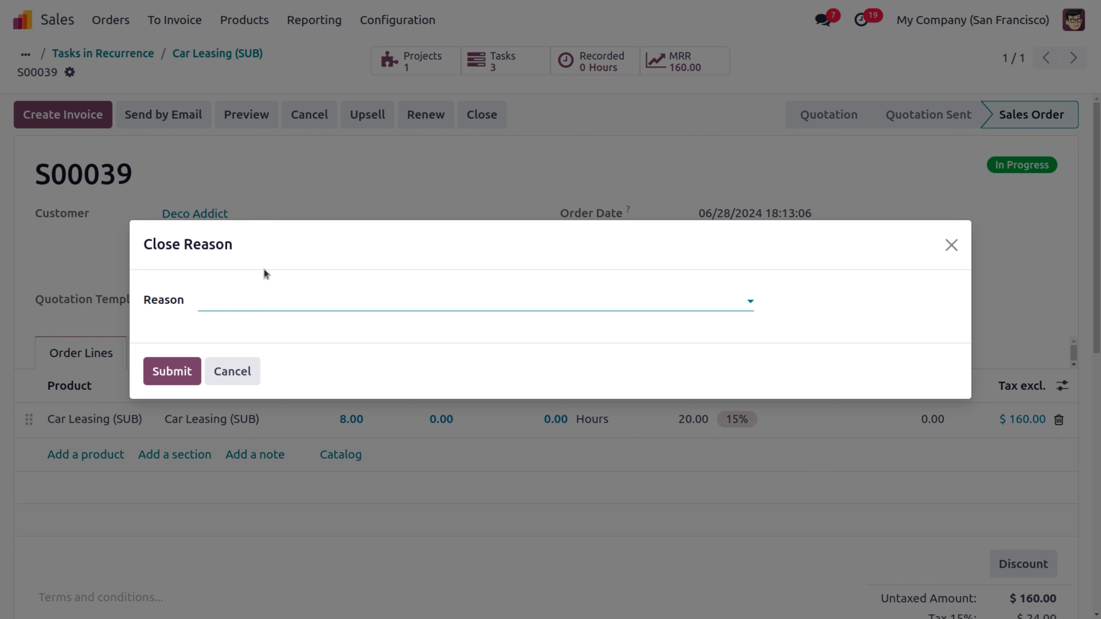
pyautogui.click(270, 305)
pyautogui.click(262, 336)
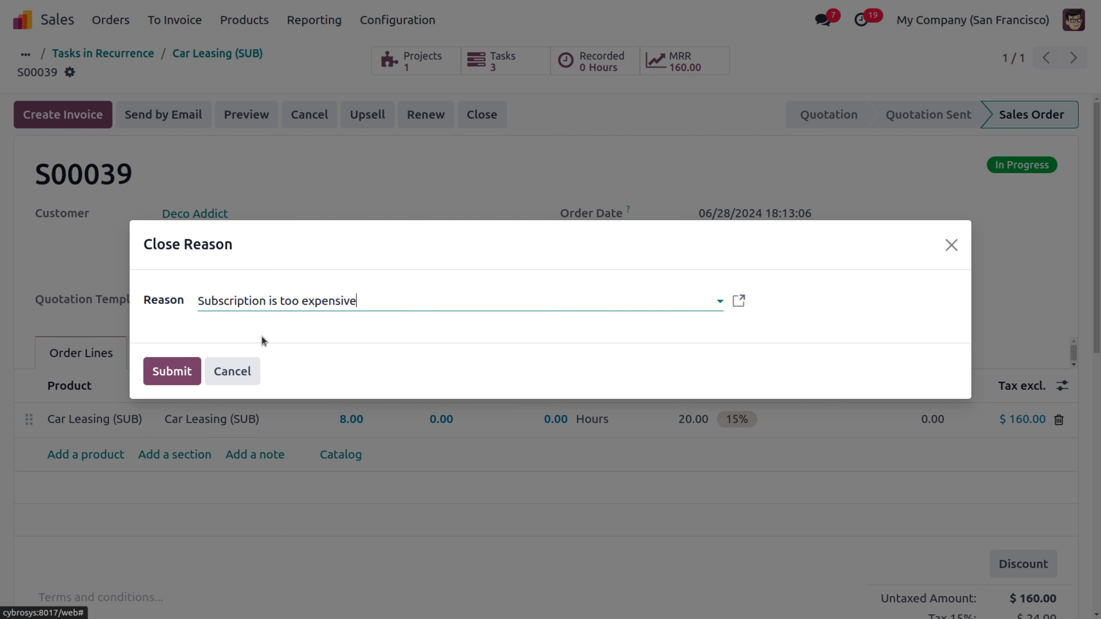
pyautogui.click(164, 381)
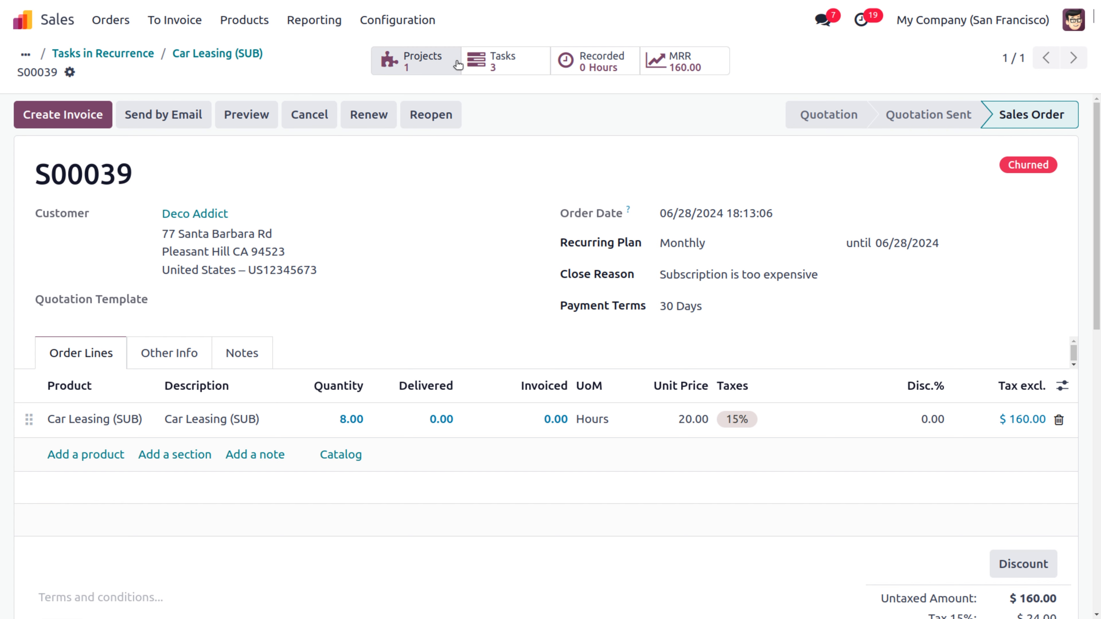
pyautogui.click(475, 60)
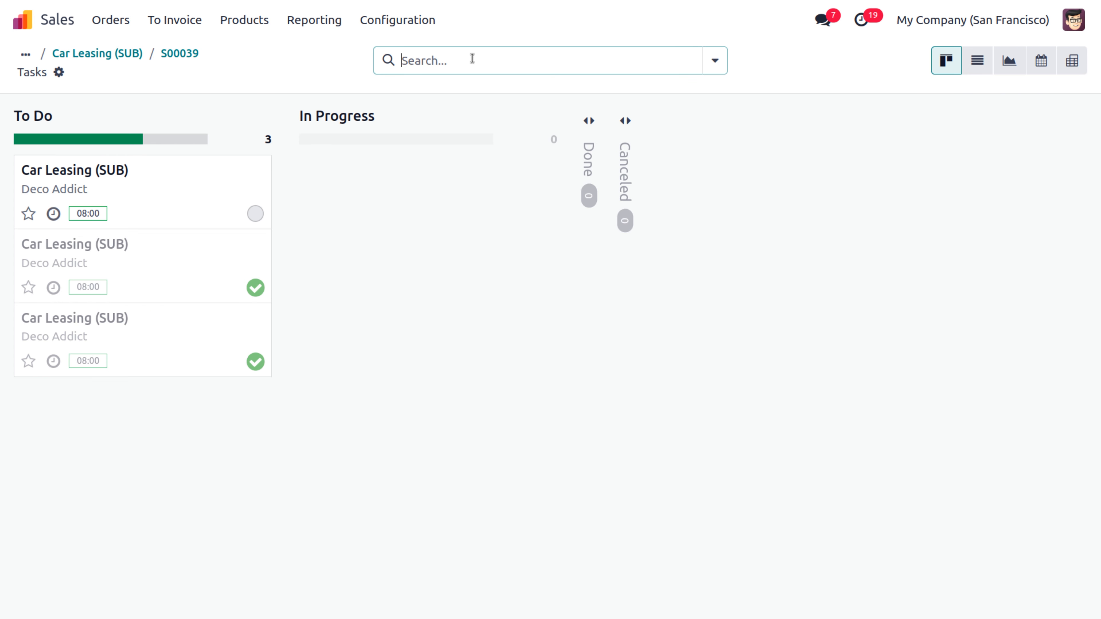
pyautogui.click(136, 172)
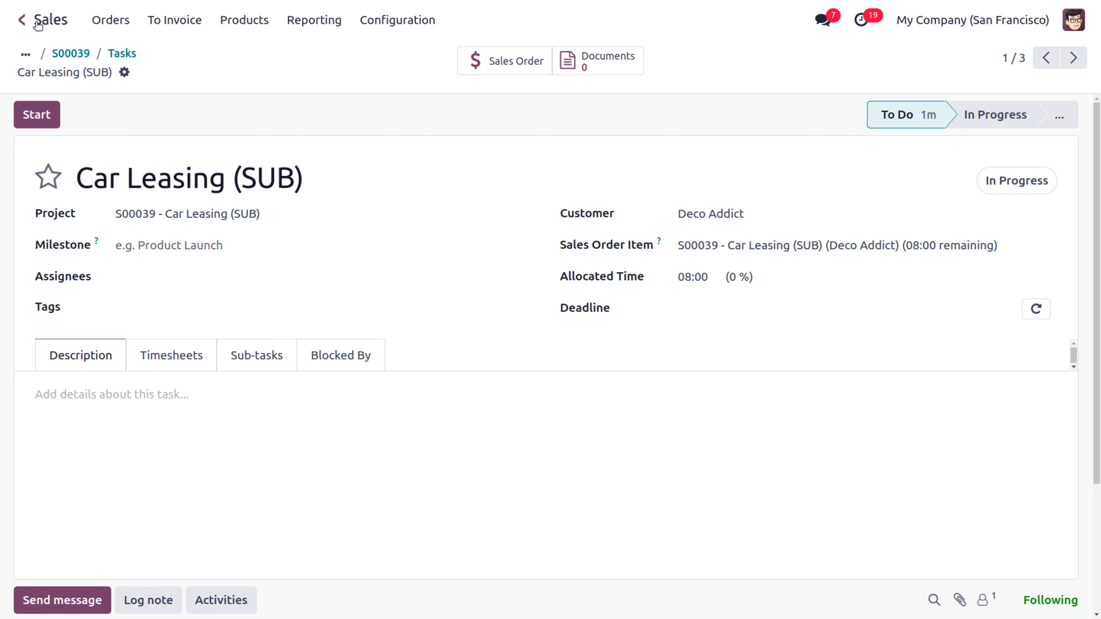
# Step: Open Timesheets and start a timer on project S00035 - Project Services
pyautogui.click(25, 23)
pyautogui.write('time')
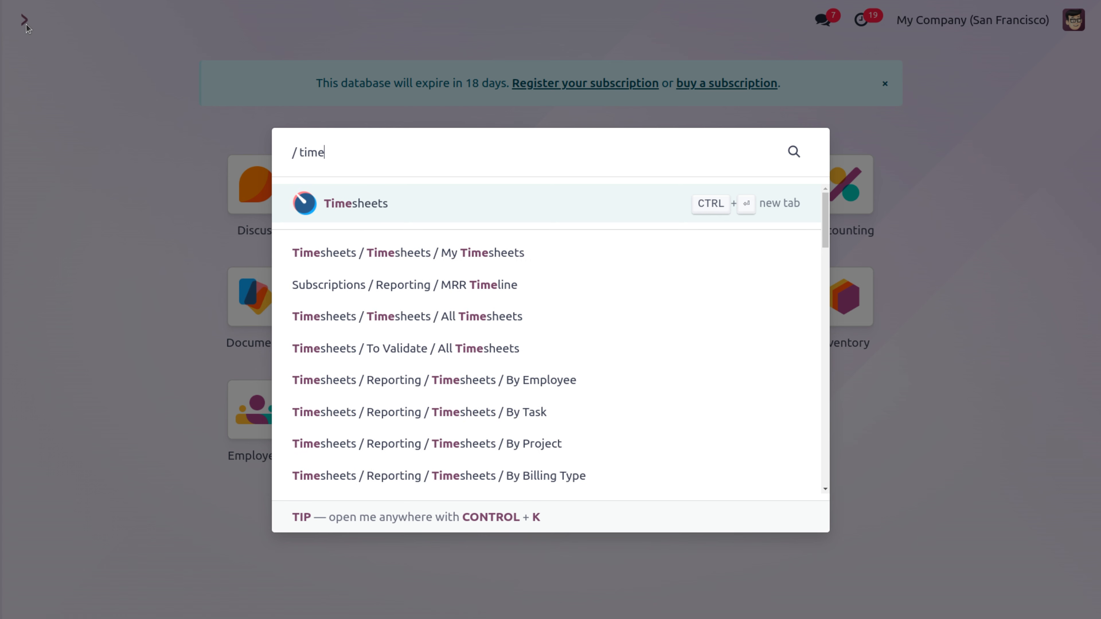
pyautogui.click(375, 202)
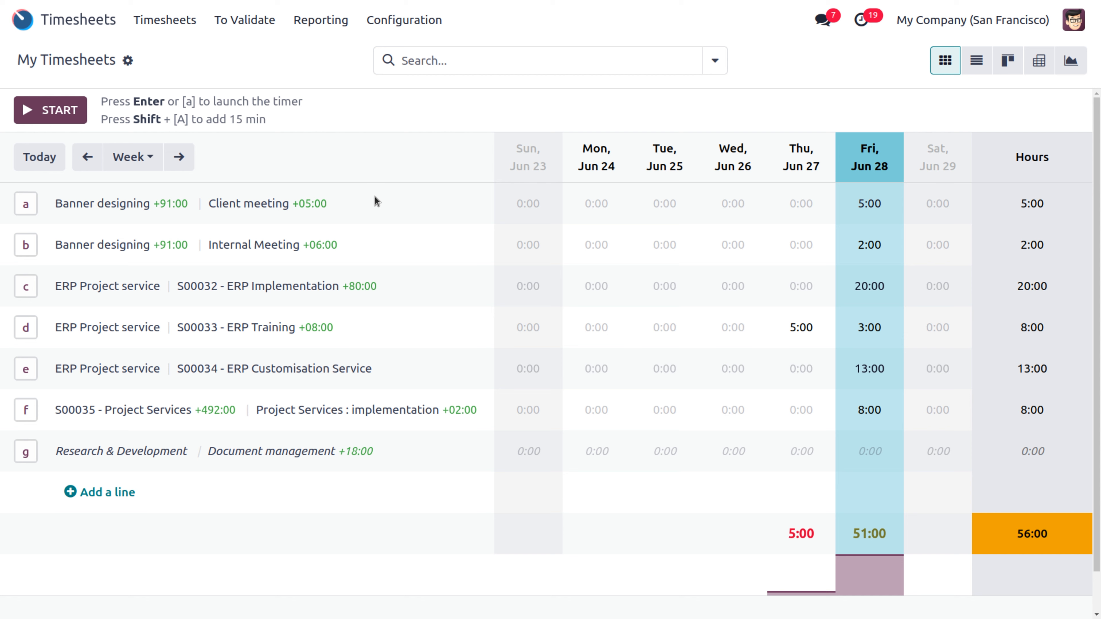
pyautogui.click(58, 111)
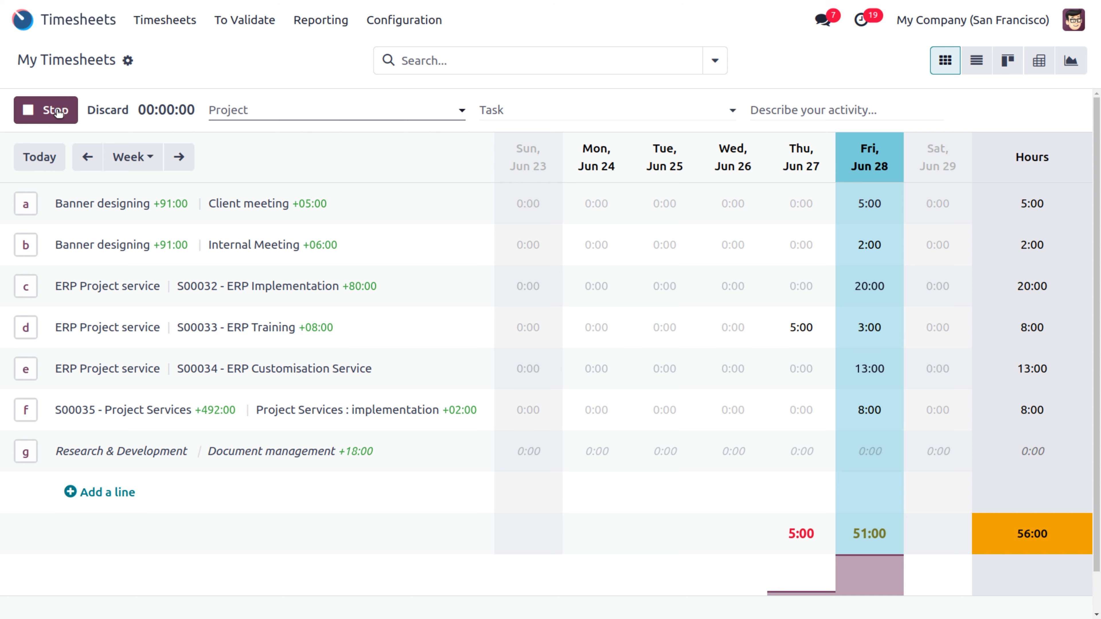
pyautogui.click(278, 114)
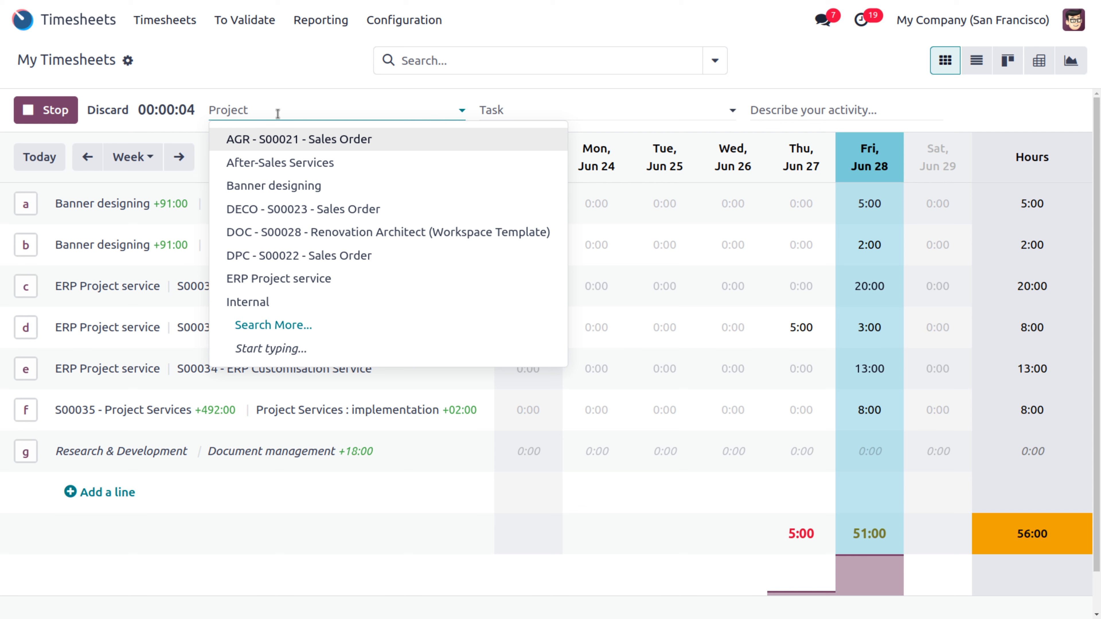
pyautogui.write('35')
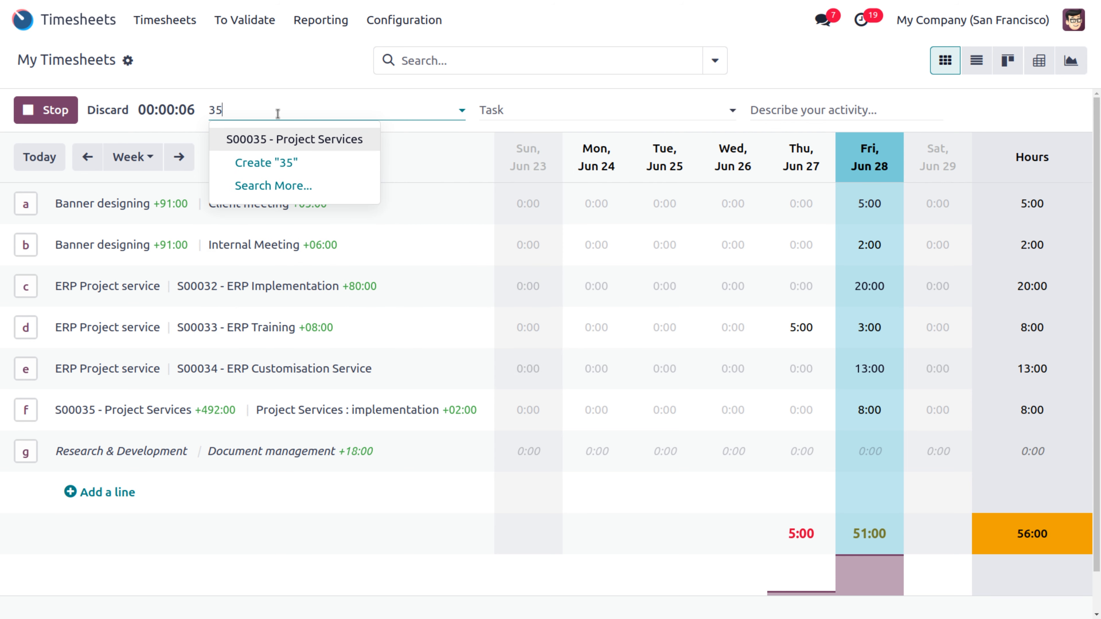
pyautogui.click(311, 141)
# Step: Set the timer's task to testing and delivering phase 4, describe it 'testing', and stop it
pyautogui.click(514, 111)
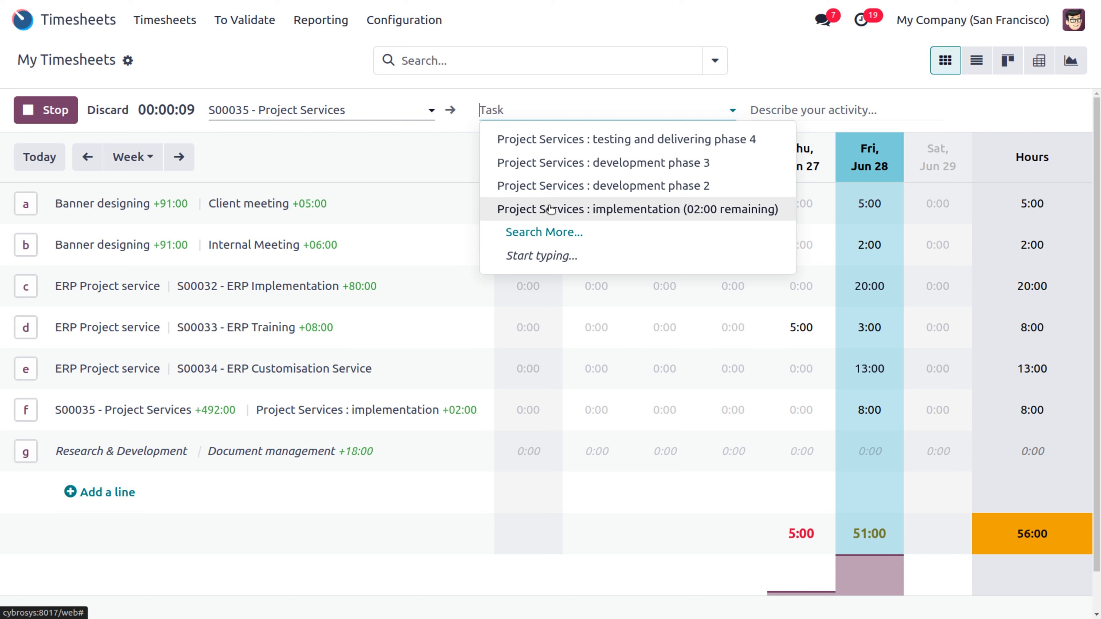
pyautogui.click(538, 141)
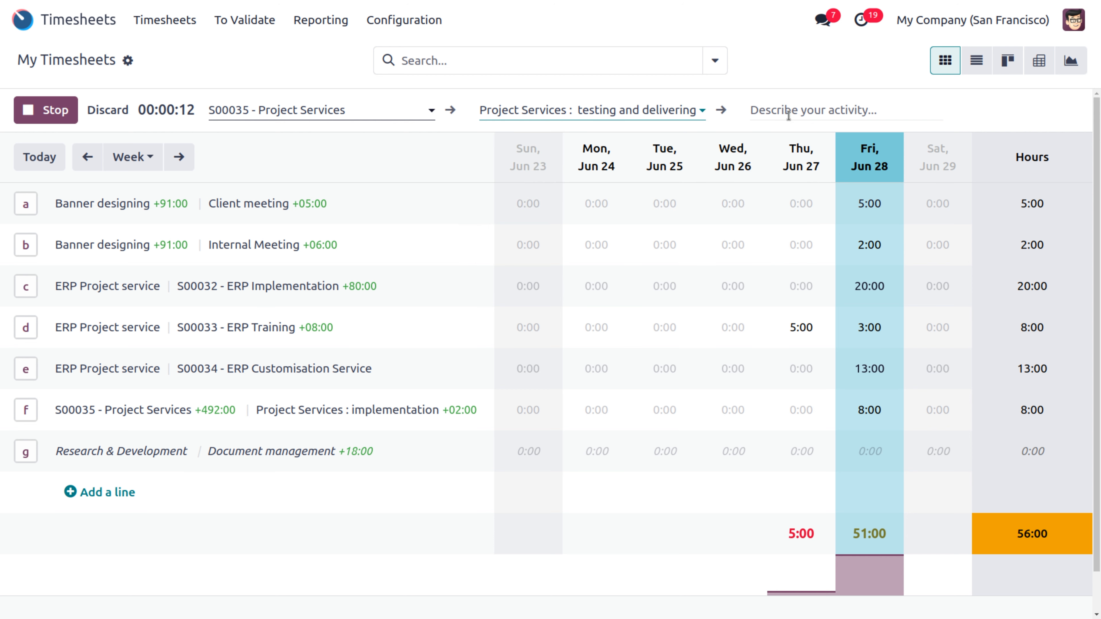
pyautogui.click(798, 111)
pyautogui.write('testing')
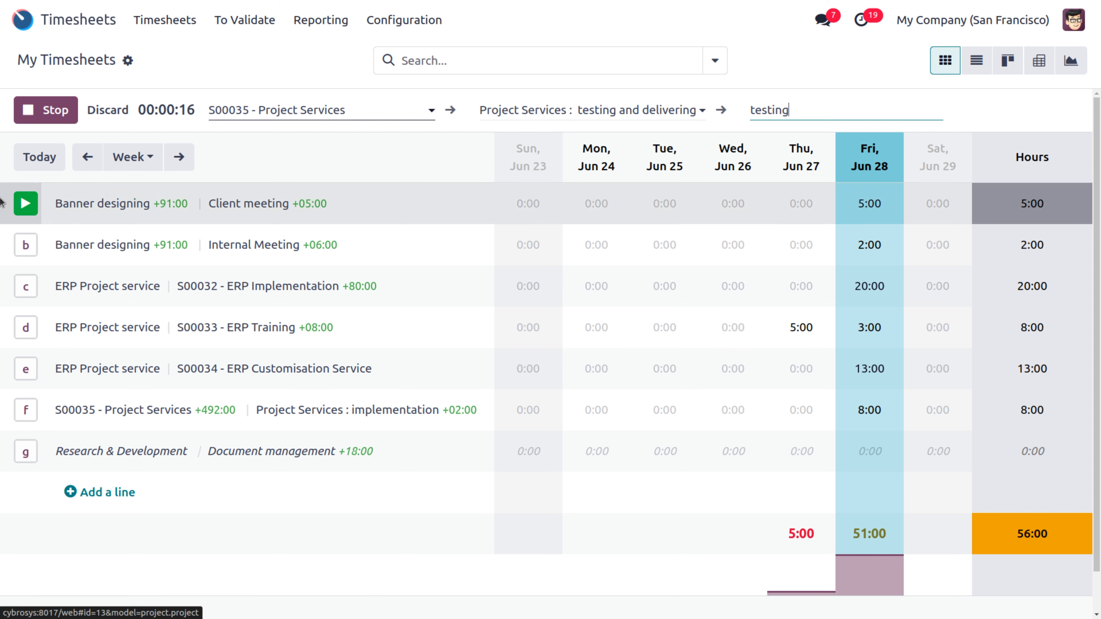
pyautogui.click(61, 112)
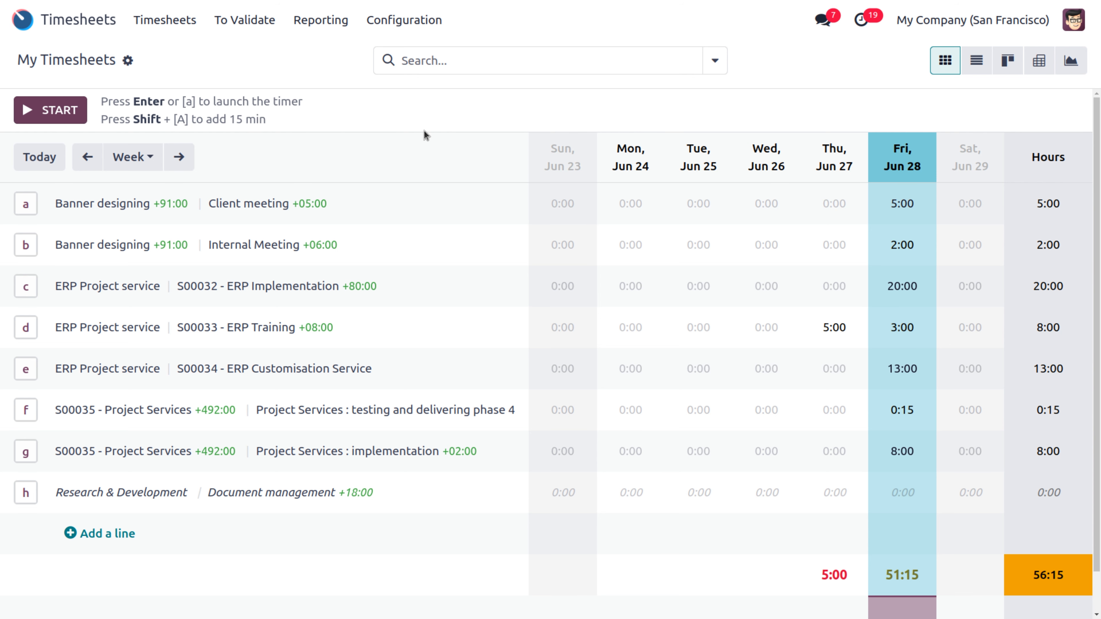
# Step: Open the Timesheets settings and scroll down to the Billing and Time Off sections
pyautogui.click(401, 26)
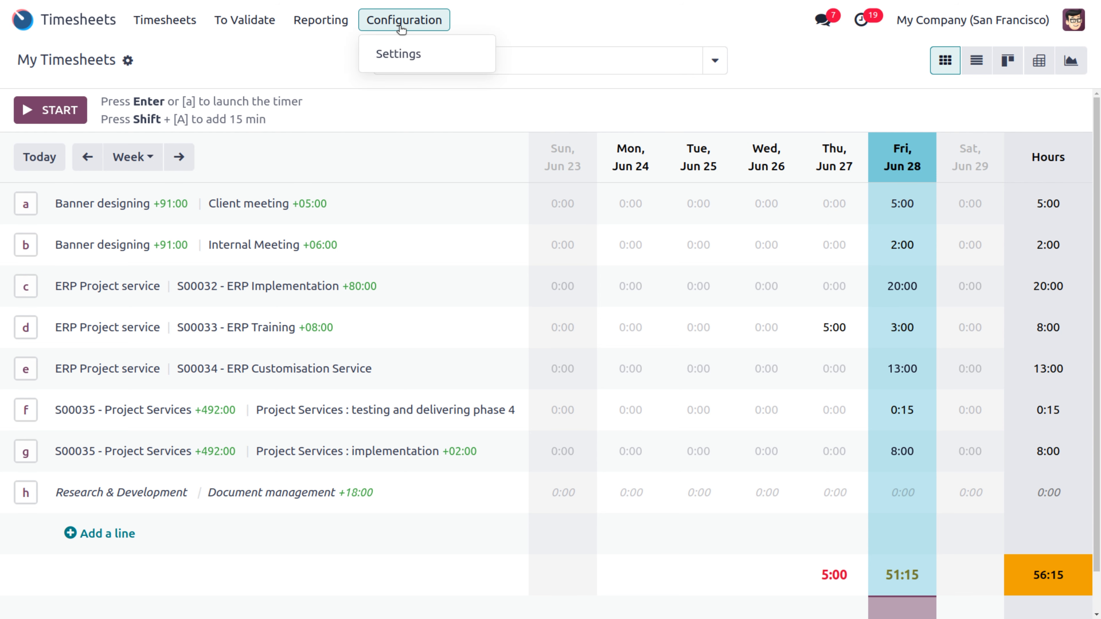
pyautogui.click(405, 58)
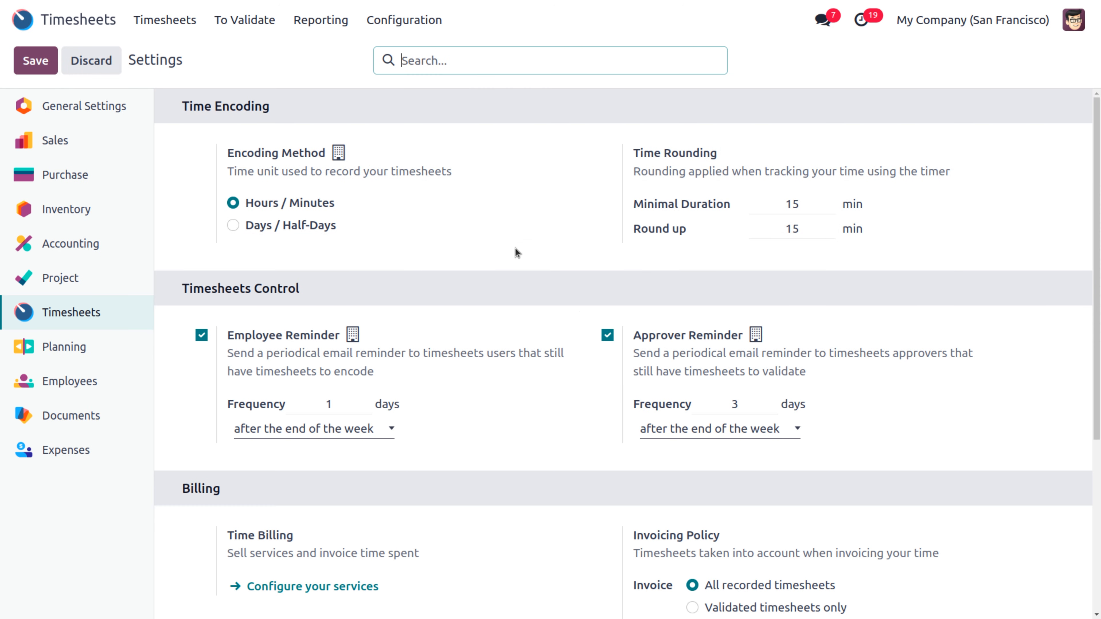
pyautogui.scroll(-2, 760, 460)
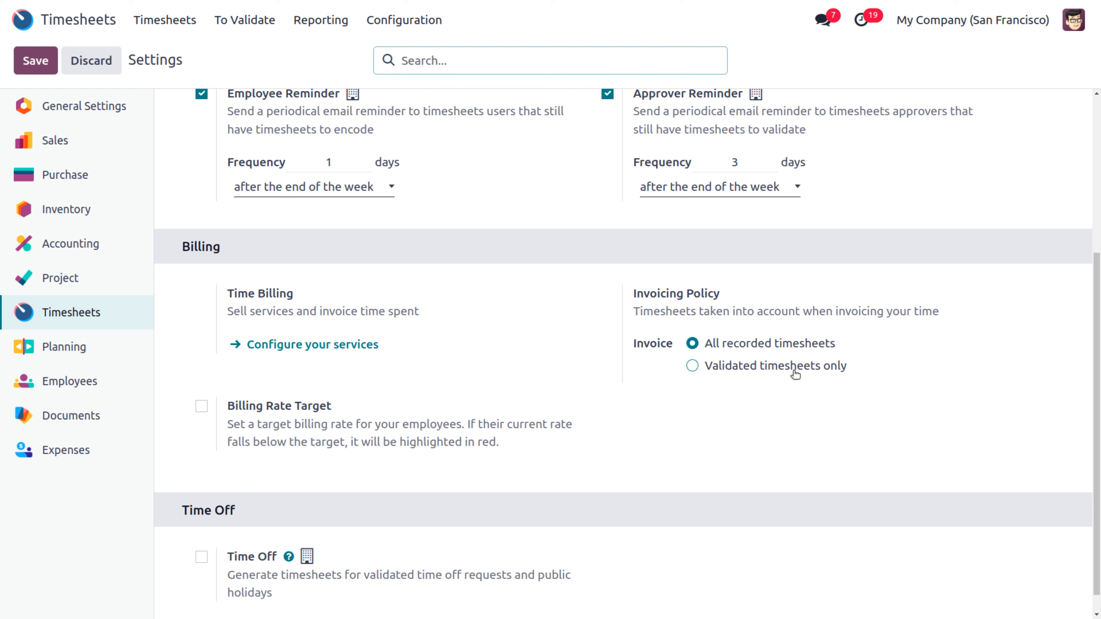
# Step: Look at the To Validate period choices without picking one, then return to My Timesheets
pyautogui.click(262, 22)
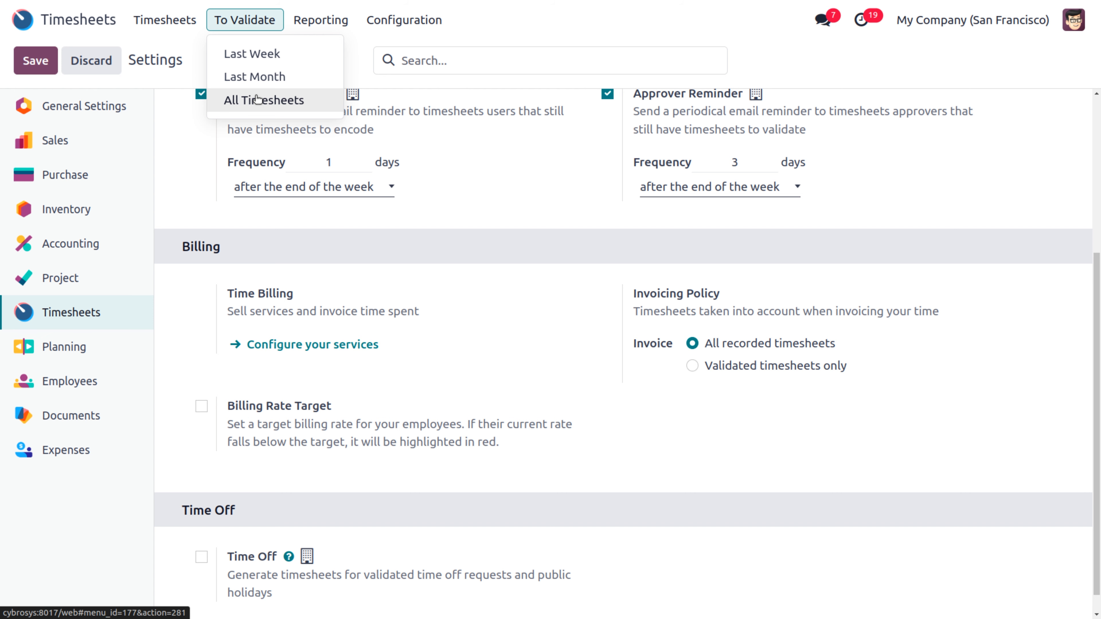
pyautogui.click(699, 433)
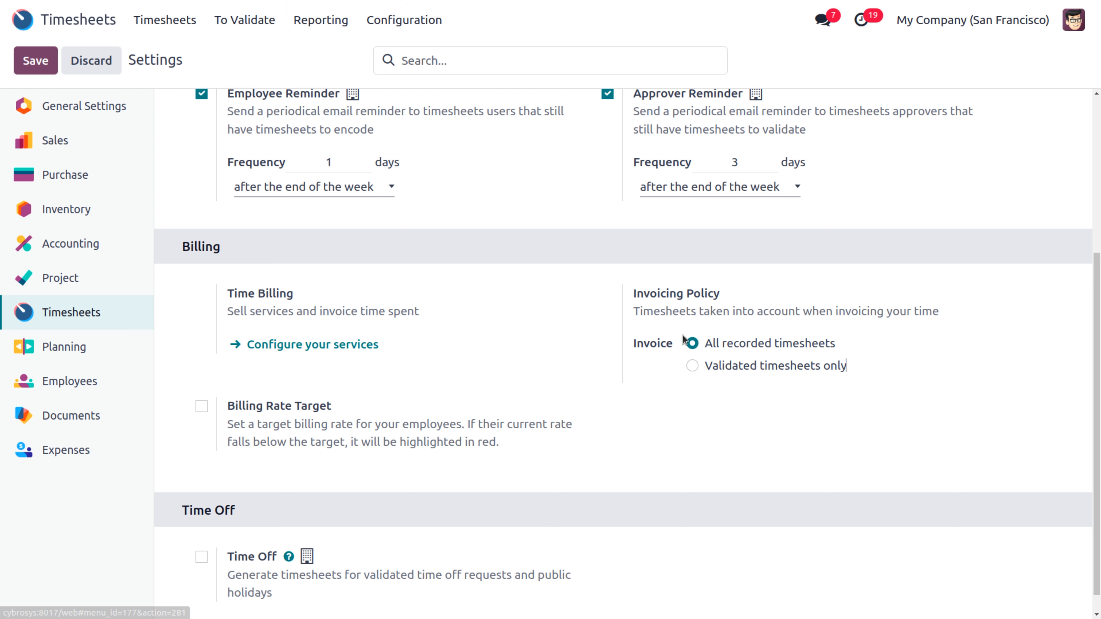
pyautogui.scroll(-1, 822, 364)
pyautogui.scroll(5, 822, 365)
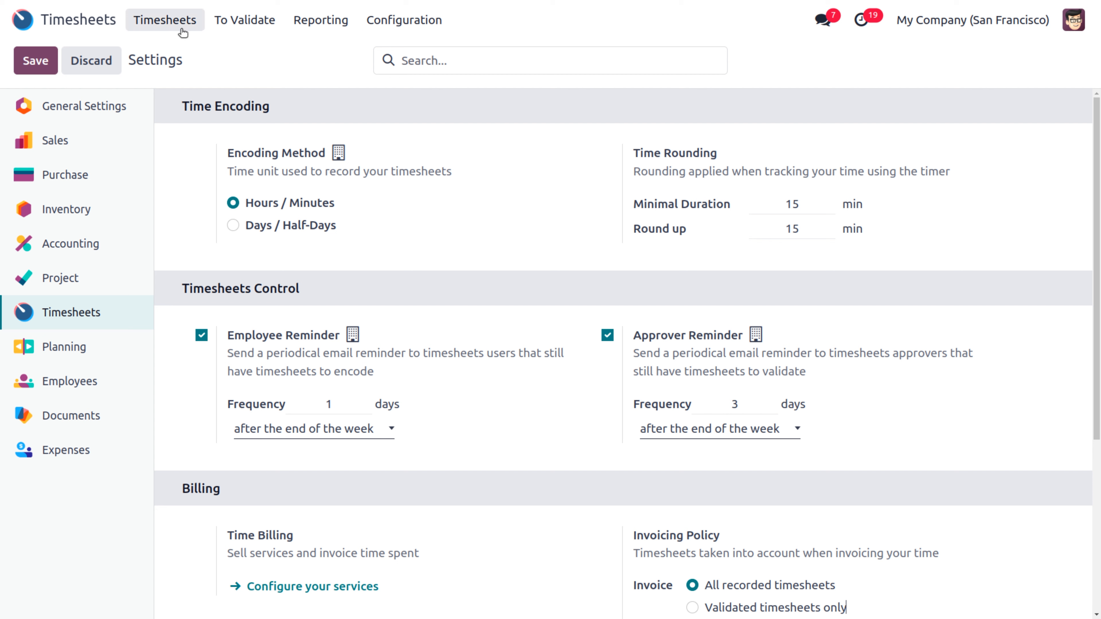
pyautogui.click(179, 19)
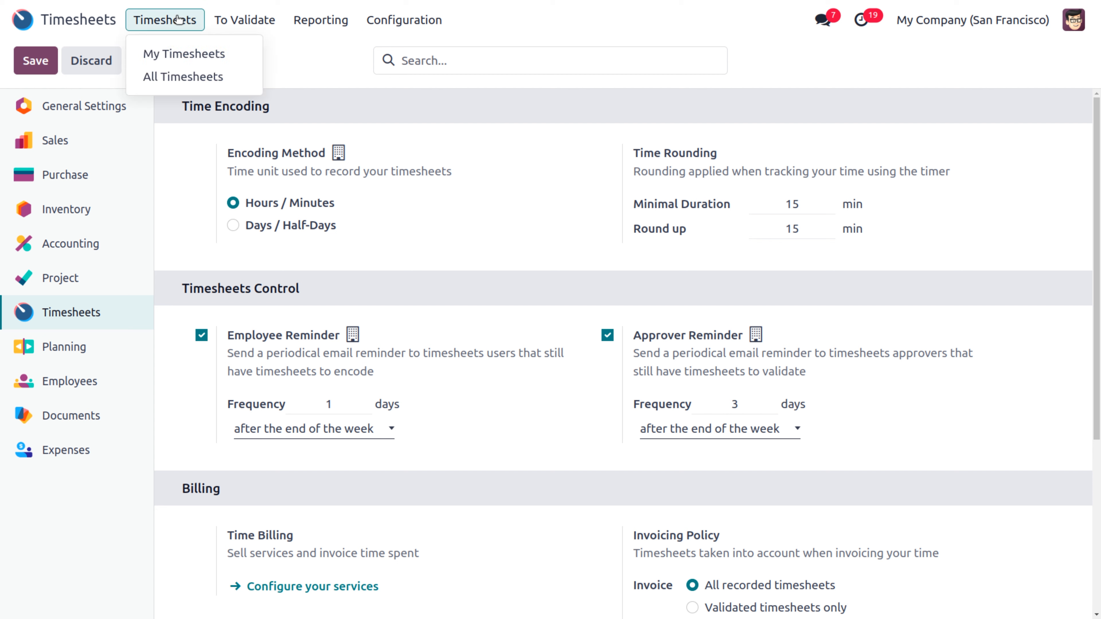
pyautogui.click(172, 56)
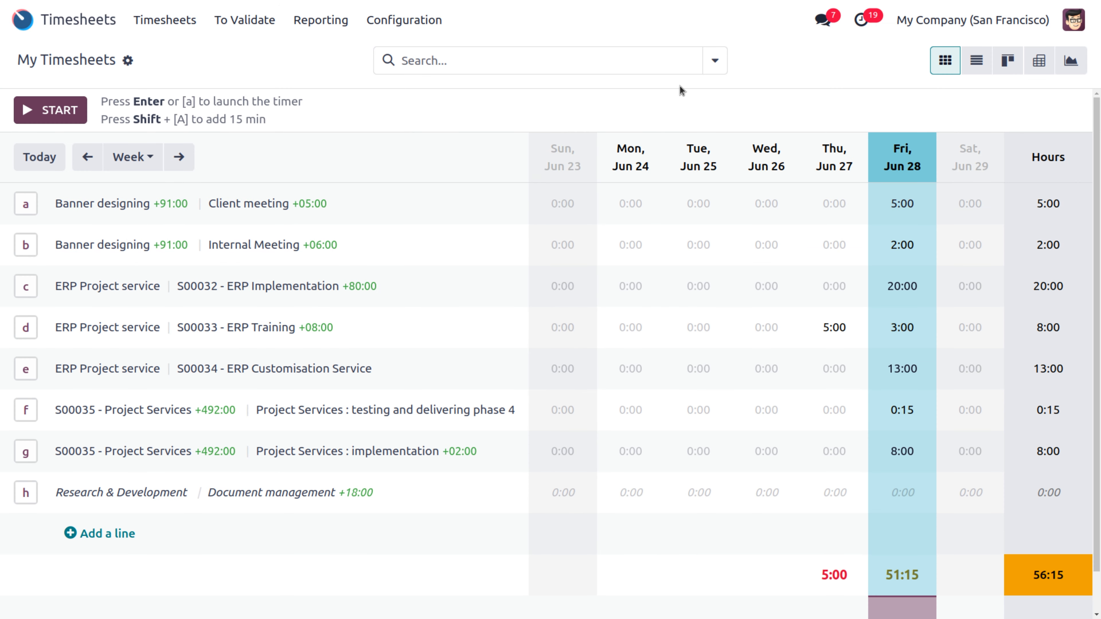
# Step: Reopen Timesheets settings and scroll down to the still-unticked Billing Rate Target option
pyautogui.click(408, 20)
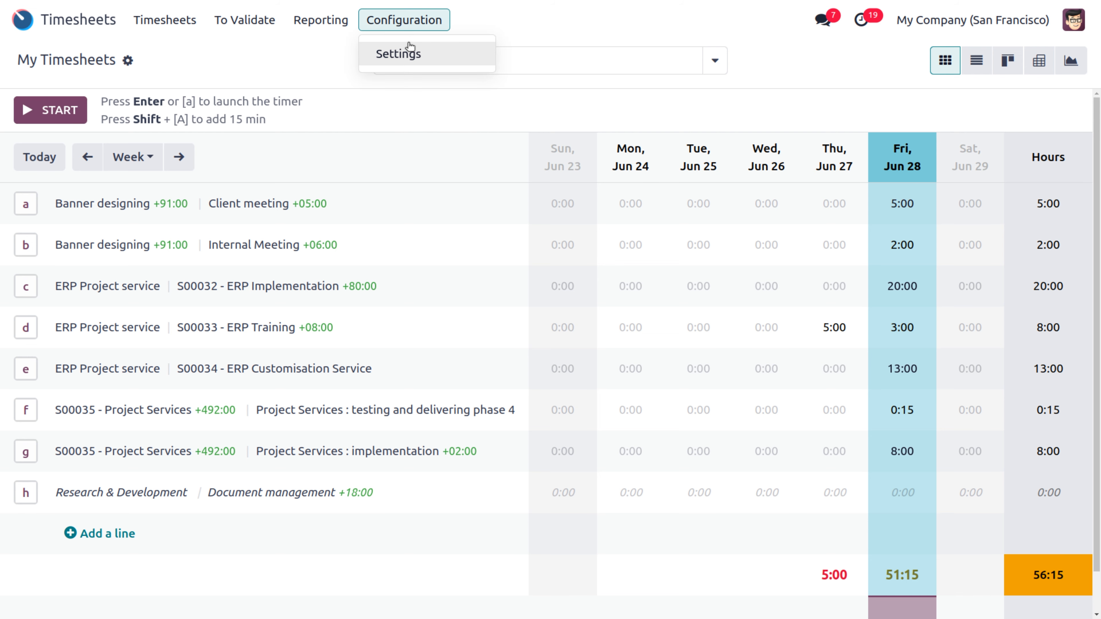
pyautogui.click(413, 51)
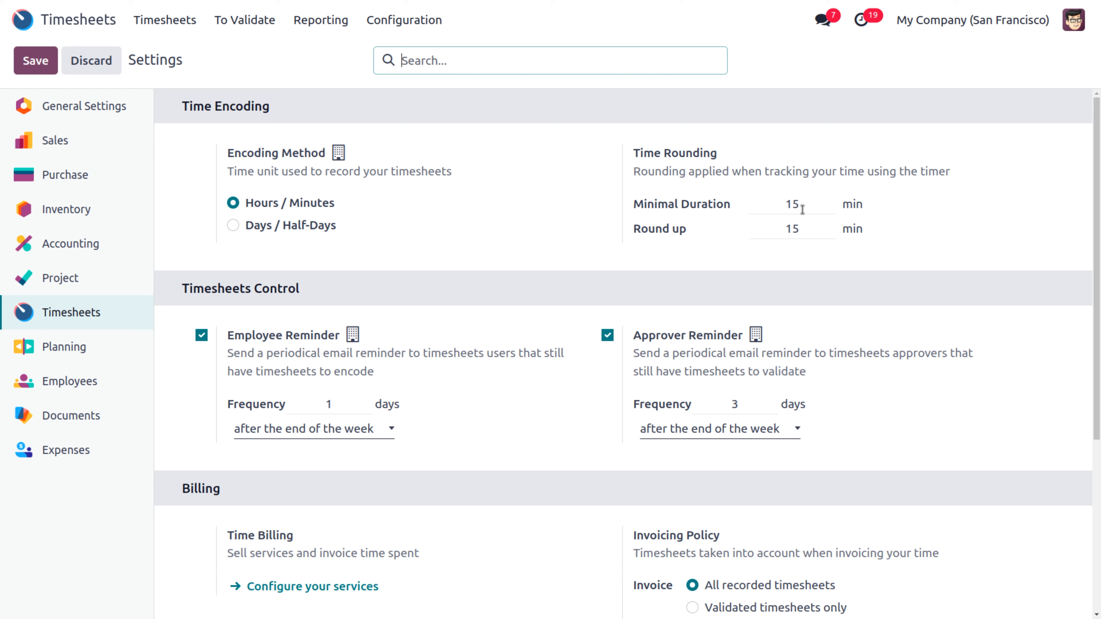
pyautogui.moveTo(801, 208)
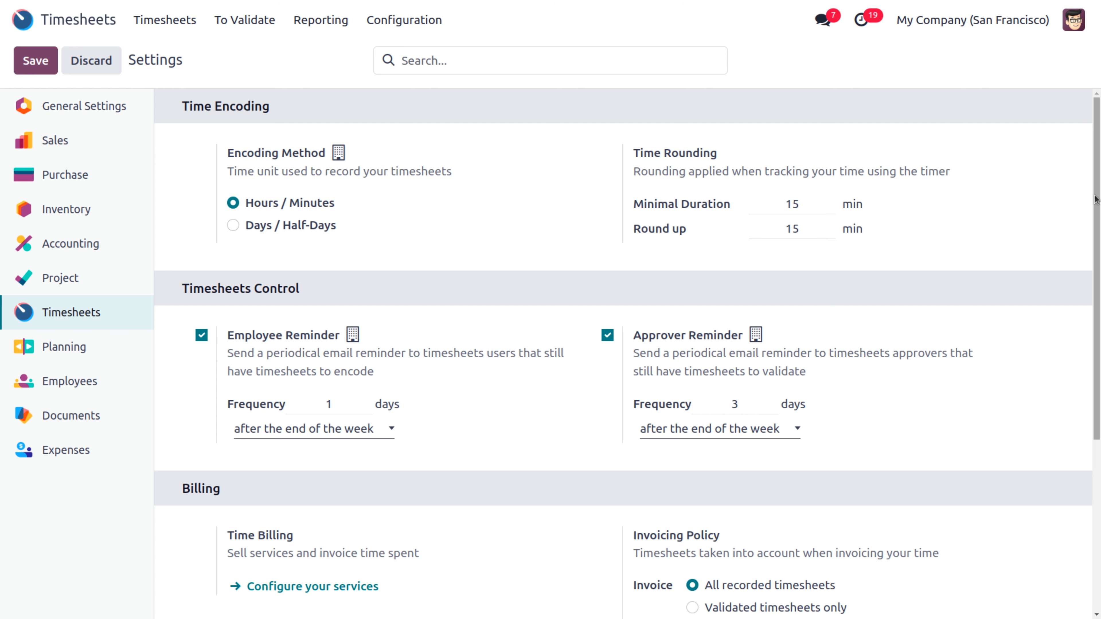
pyautogui.moveTo(1099, 201); pyautogui.dragTo(1097, 268)
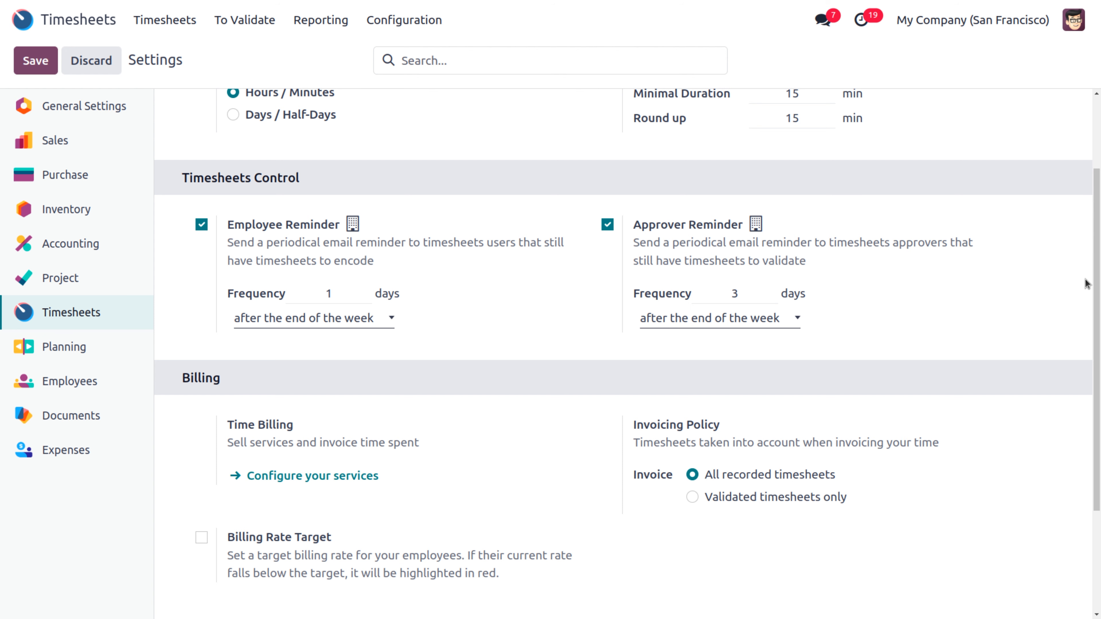
pyautogui.moveTo(1098, 285); pyautogui.dragTo(1099, 434)
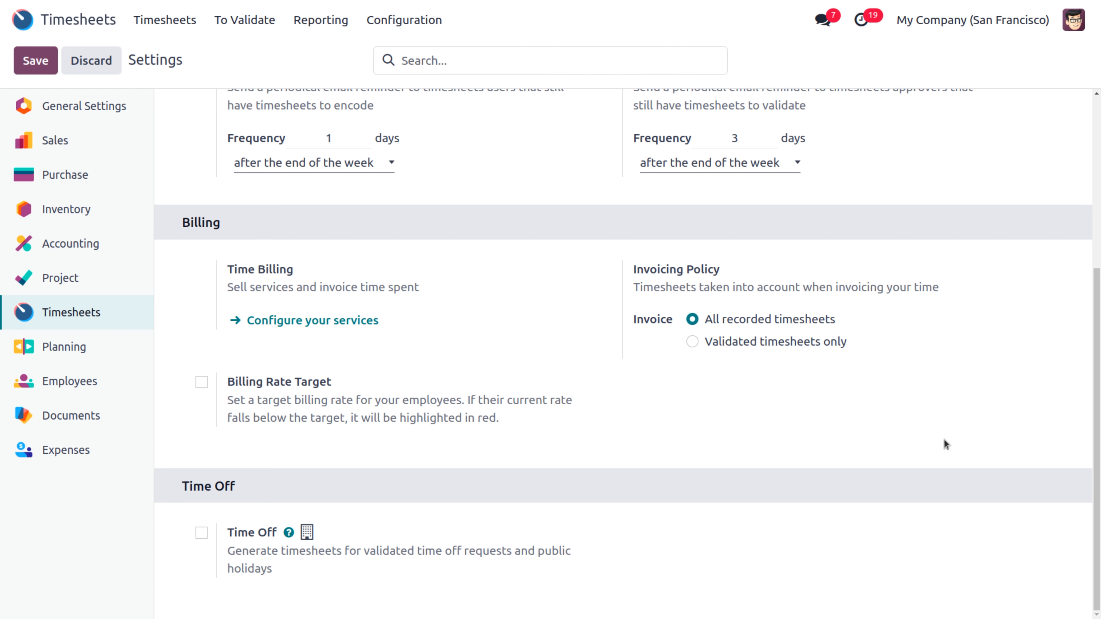
# Step: Enable Billing Rate Target with an 80% target and Billing Rate Leaderboard, saving each
pyautogui.click(202, 383)
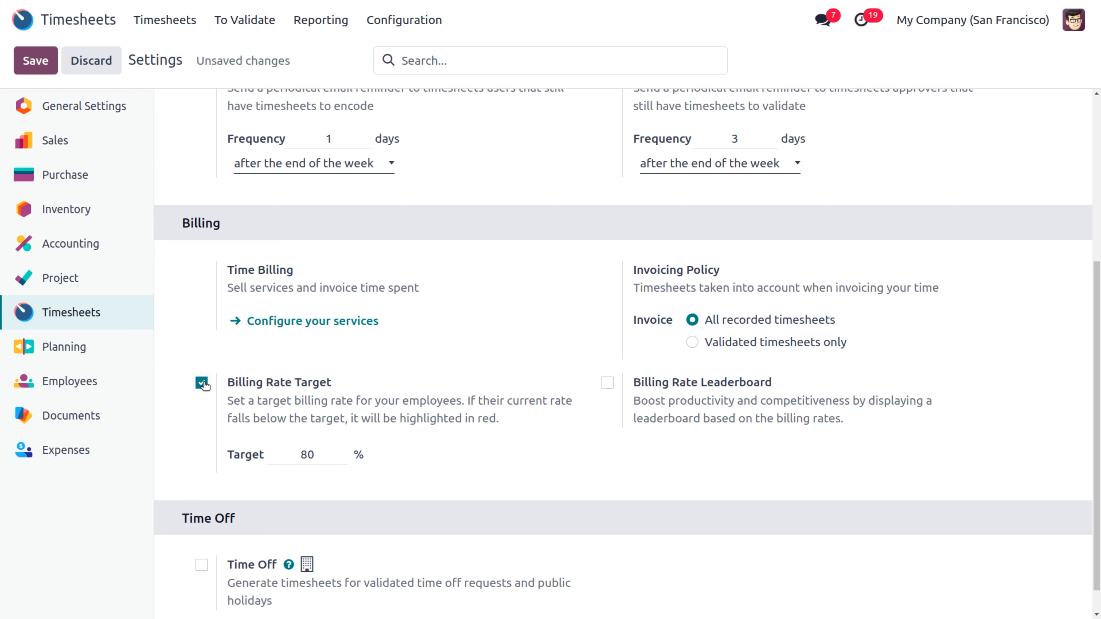
pyautogui.click(39, 61)
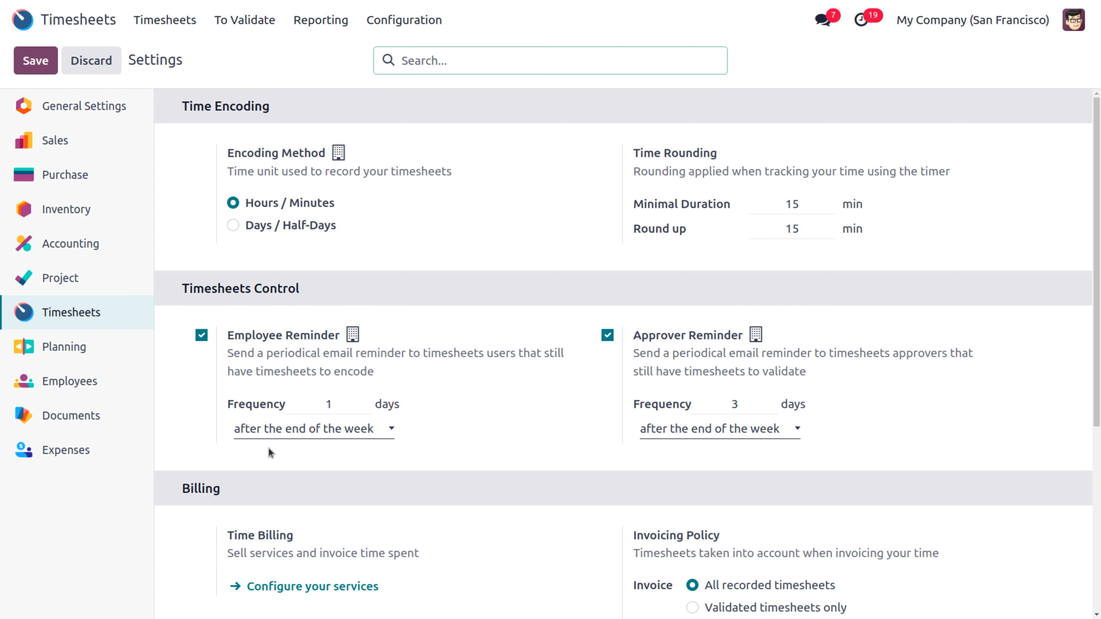
pyautogui.scroll(-6, 486, 502)
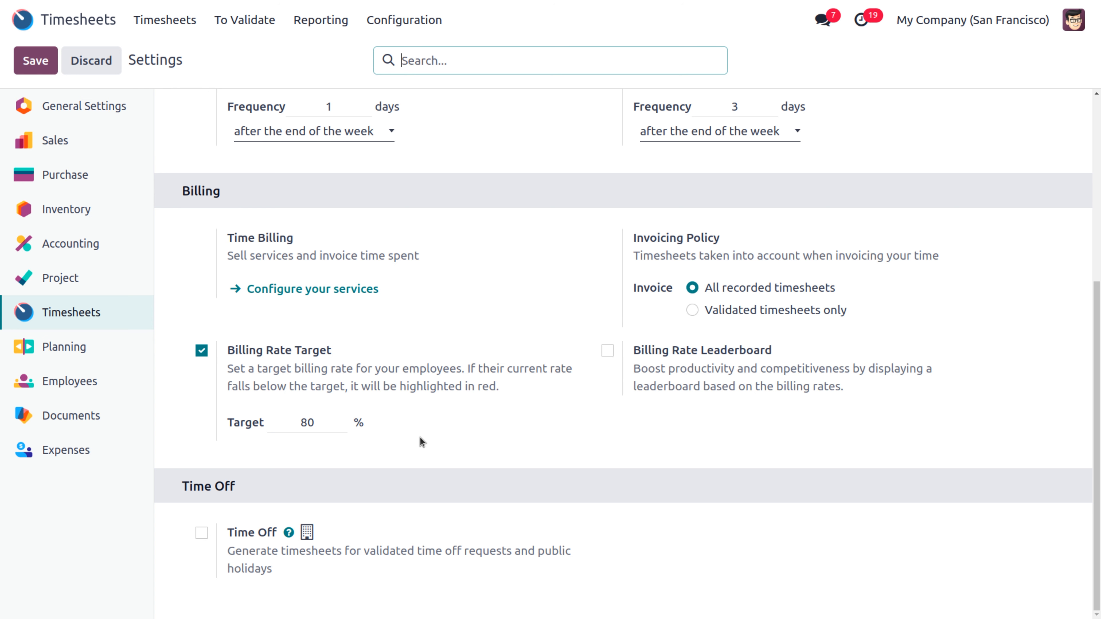
pyautogui.doubleClick(316, 423)
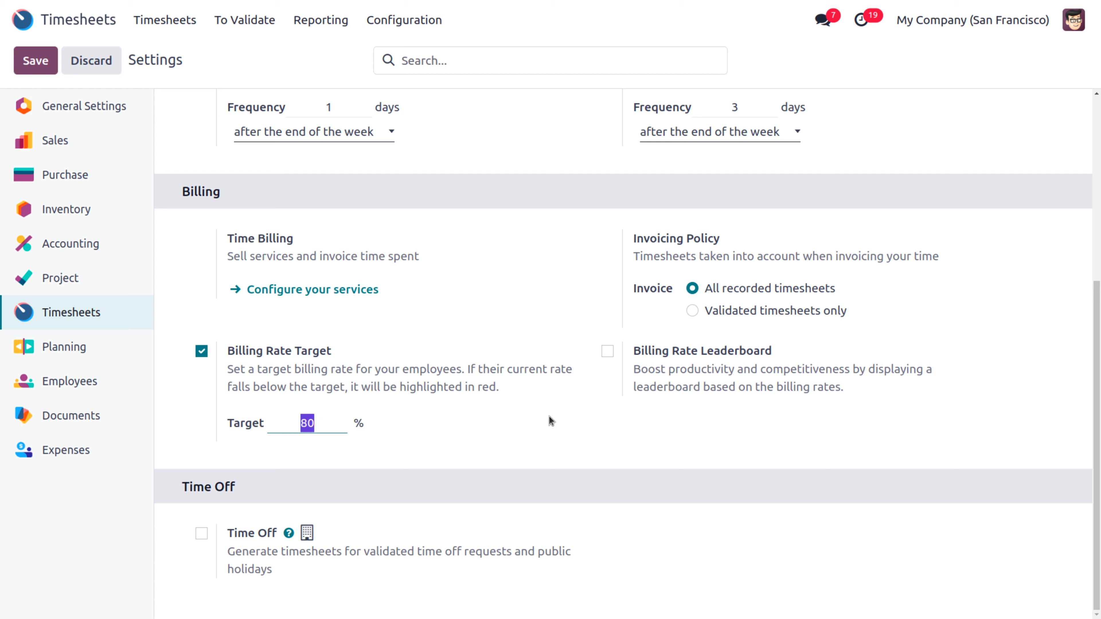
pyautogui.click(607, 352)
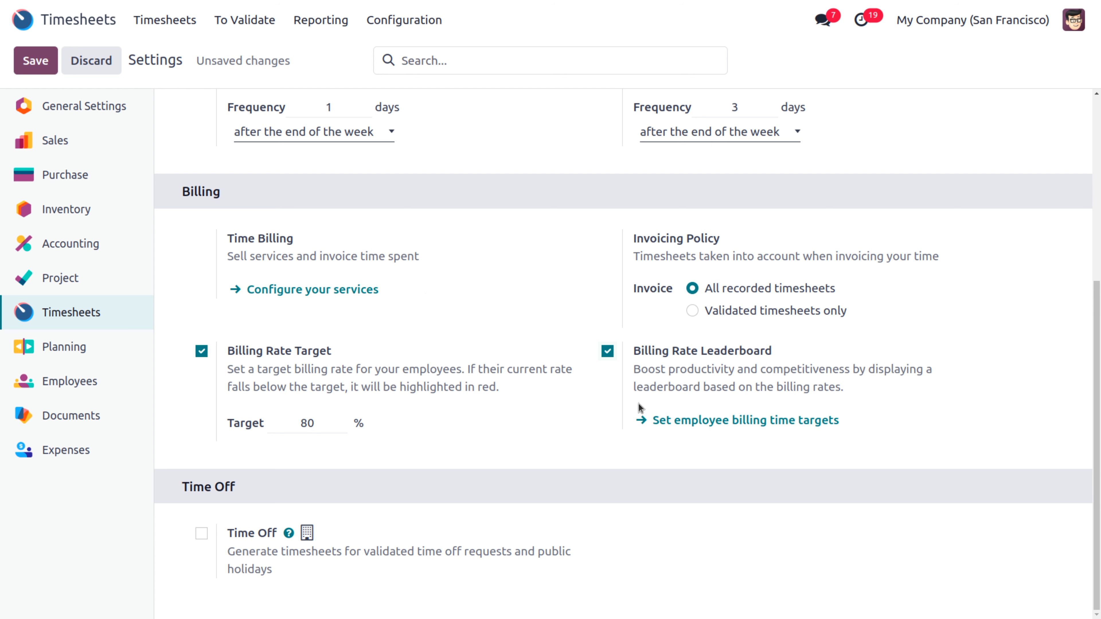
pyautogui.click(40, 66)
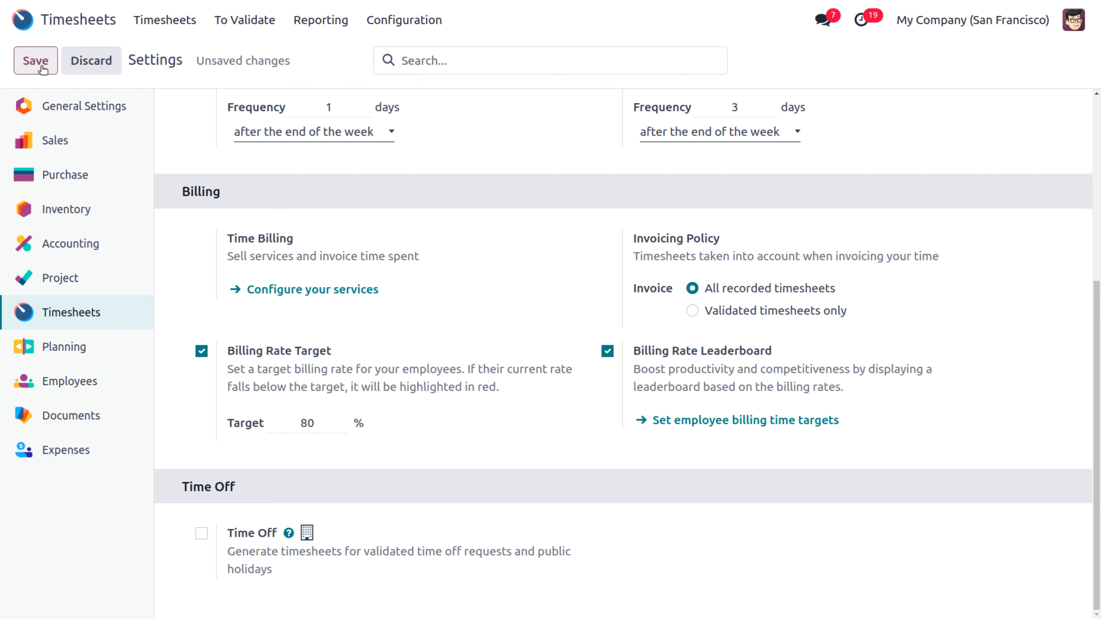
pyautogui.click(160, 26)
# Step: Return to My Timesheets and open the Billing Rate Leaderboard to check the 160-hour target
pyautogui.click(171, 55)
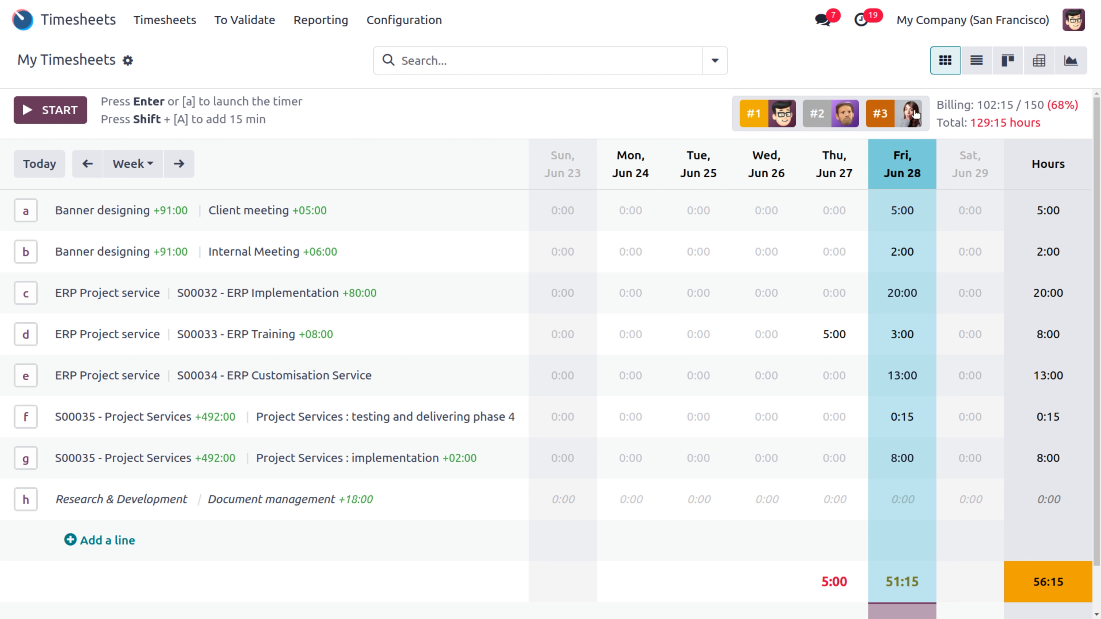
pyautogui.click(902, 114)
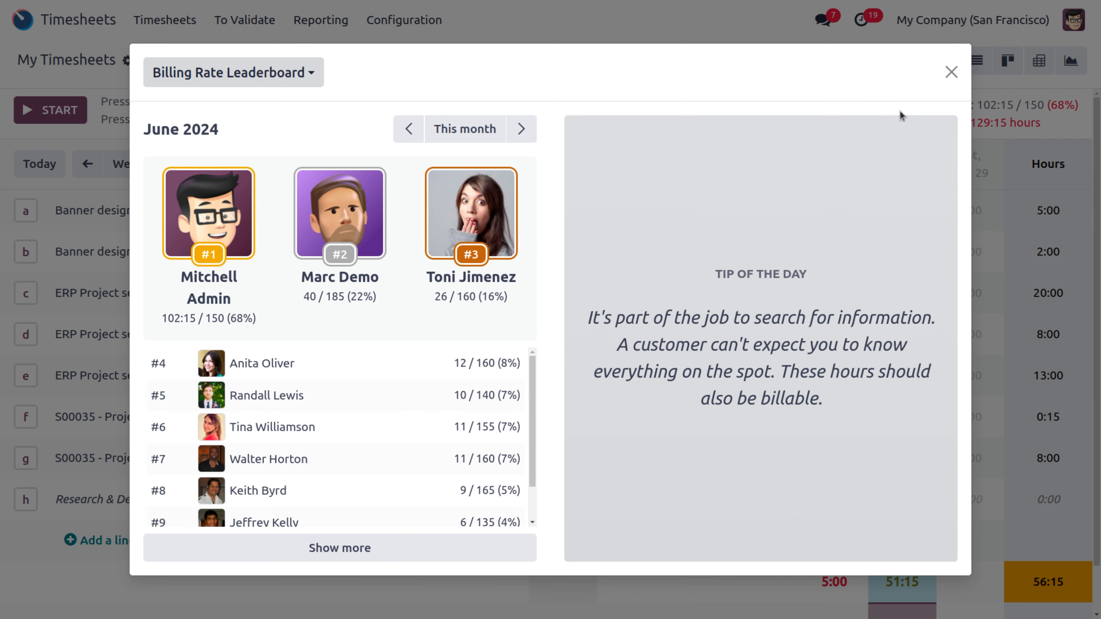
pyautogui.doubleClick(479, 363)
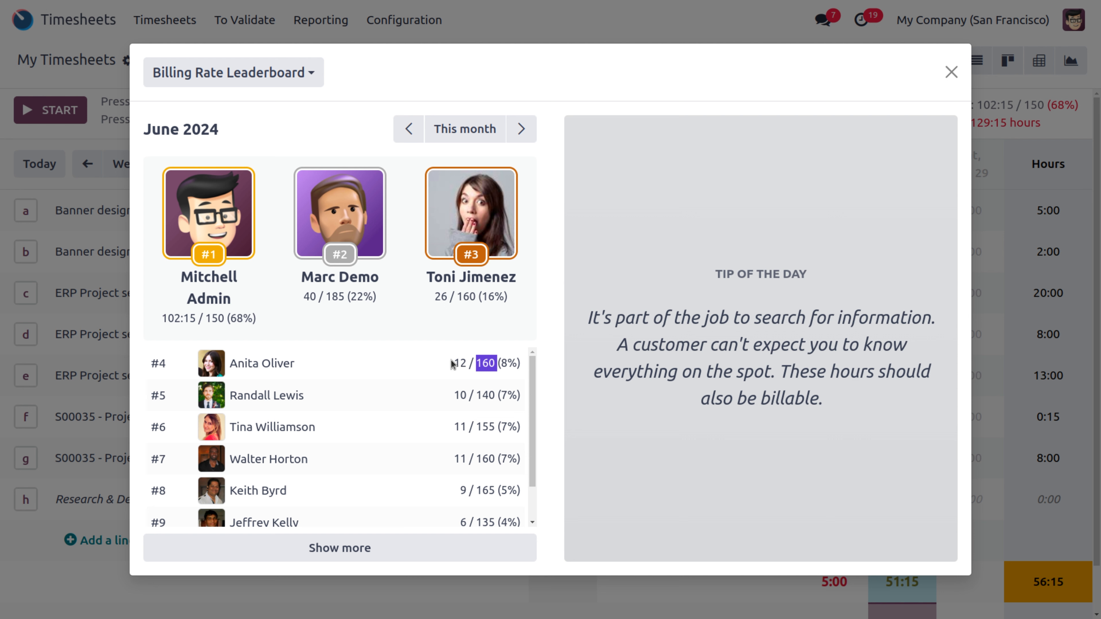
pyautogui.moveTo(452, 363); pyautogui.dragTo(461, 363)
pyautogui.click(951, 73)
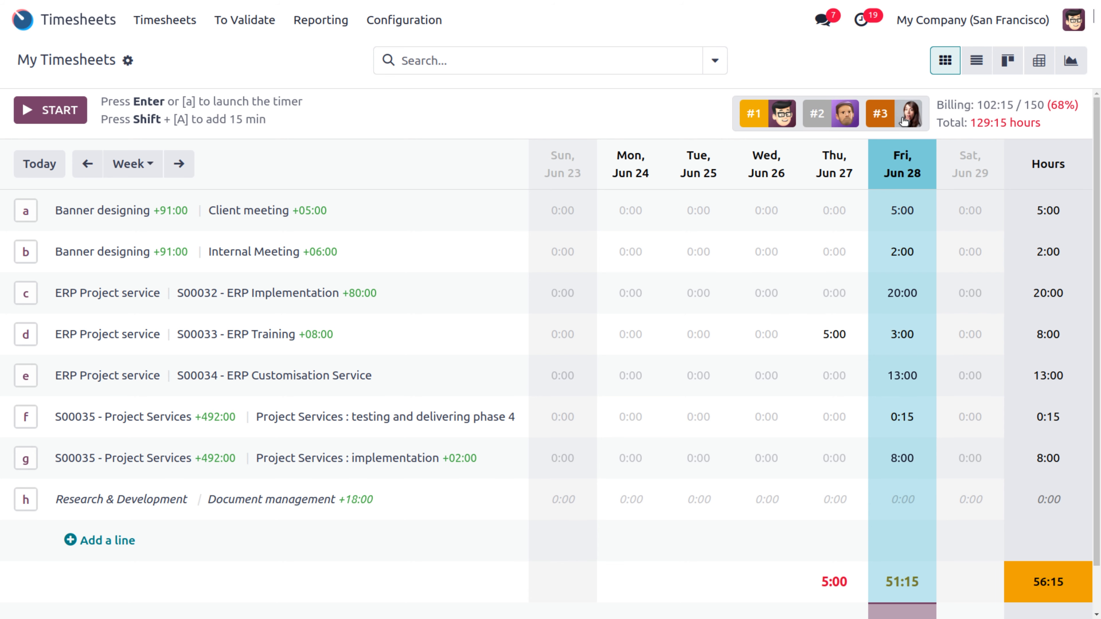
# Step: Reopen the leaderboard to review the 150-hour target and 102:15 billed hours, then close it
pyautogui.click(903, 120)
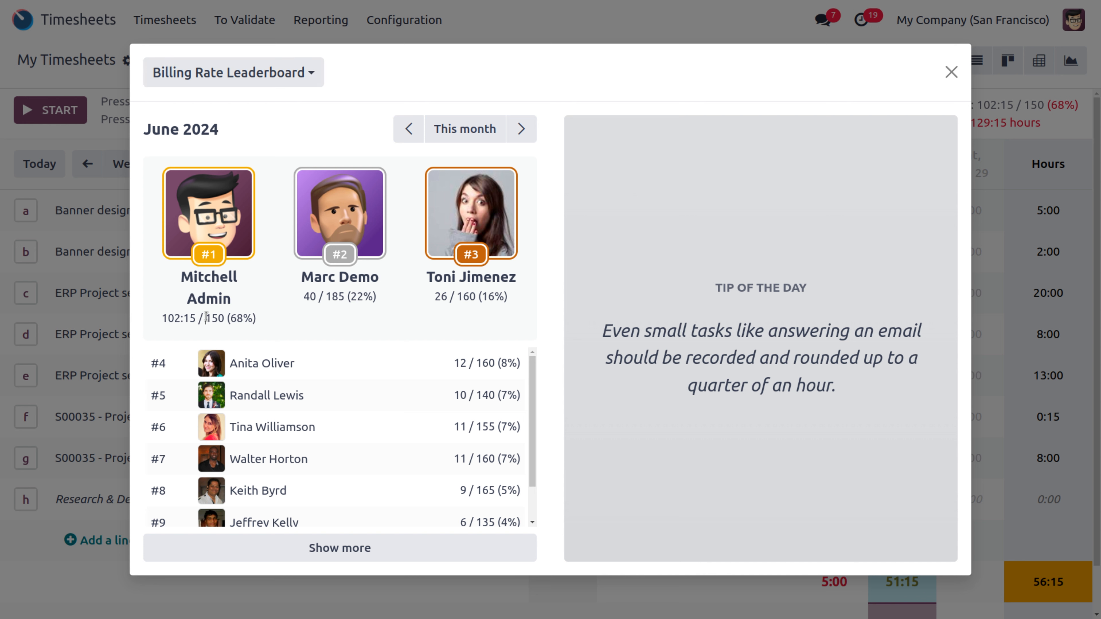
pyautogui.moveTo(206, 318); pyautogui.dragTo(226, 317)
pyautogui.moveTo(161, 317); pyautogui.dragTo(200, 318)
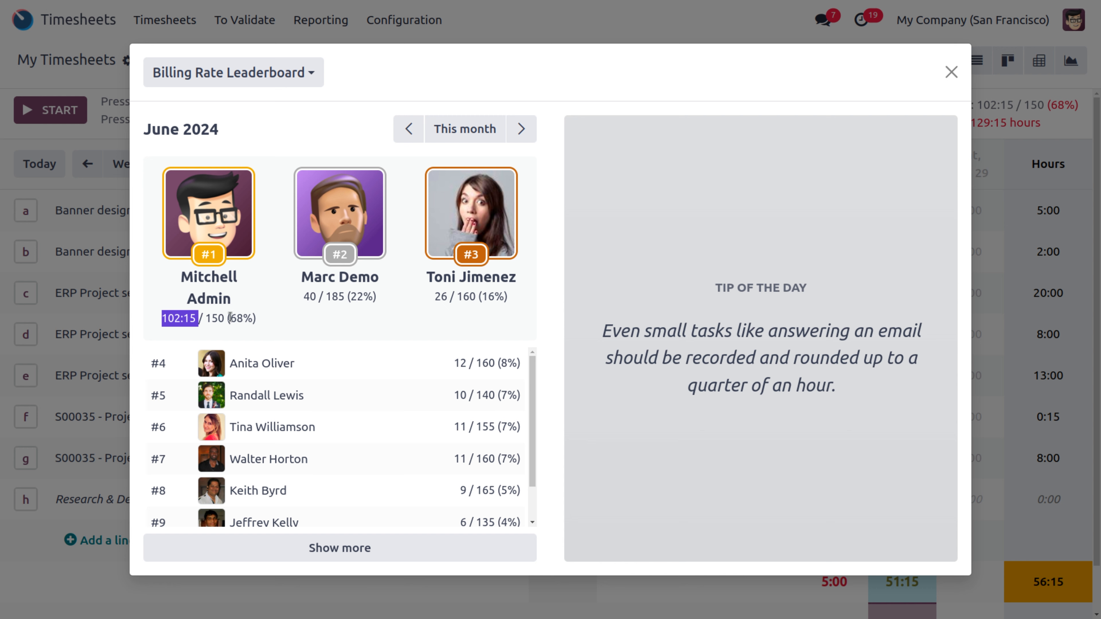
pyautogui.click(952, 71)
# Step: Open the Employees app and search employees for 'mit'
pyautogui.click(23, 19)
pyautogui.write('emplo')
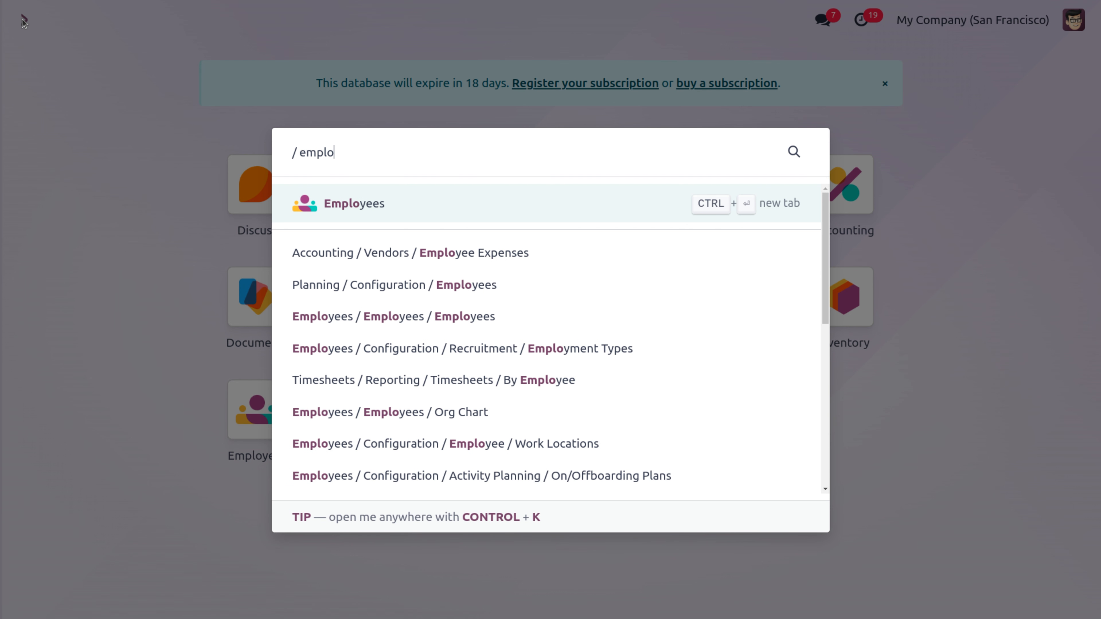
pyautogui.press('Return')
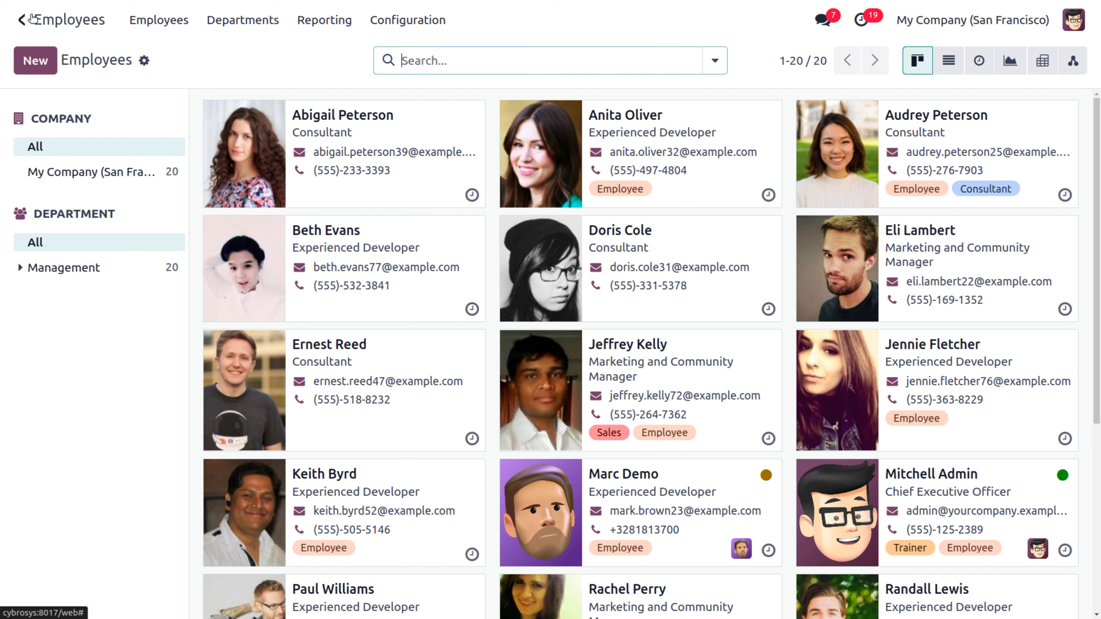
pyautogui.write('mit')
pyautogui.press('Return')
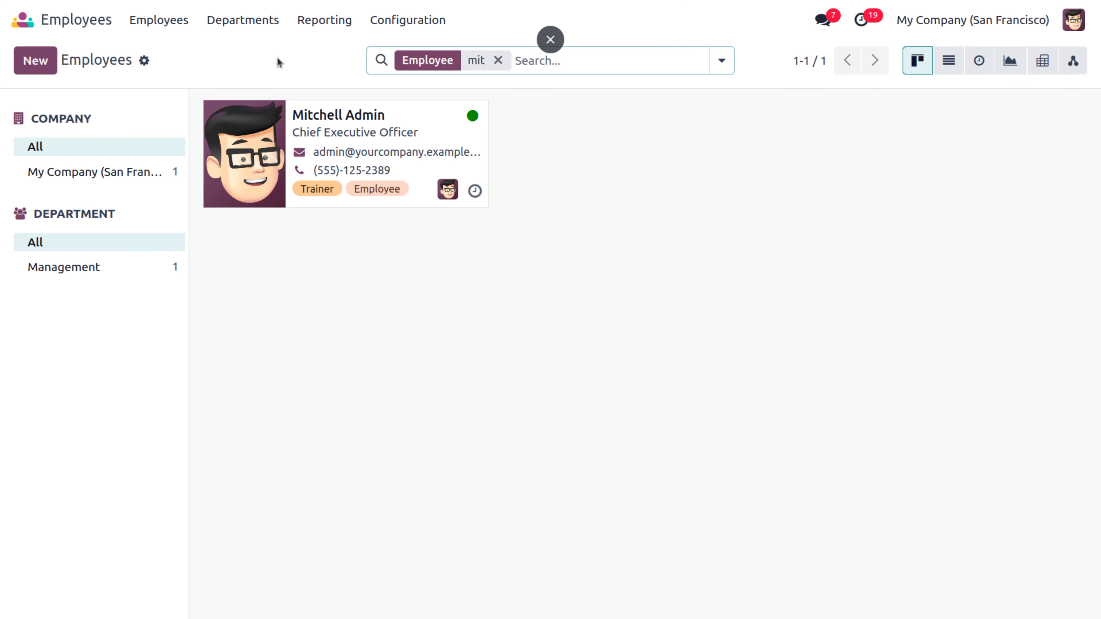
# Step: Check the admin employee's 150:00 Billing Time Target and linked user under HR Settings, then go home
pyautogui.click(342, 132)
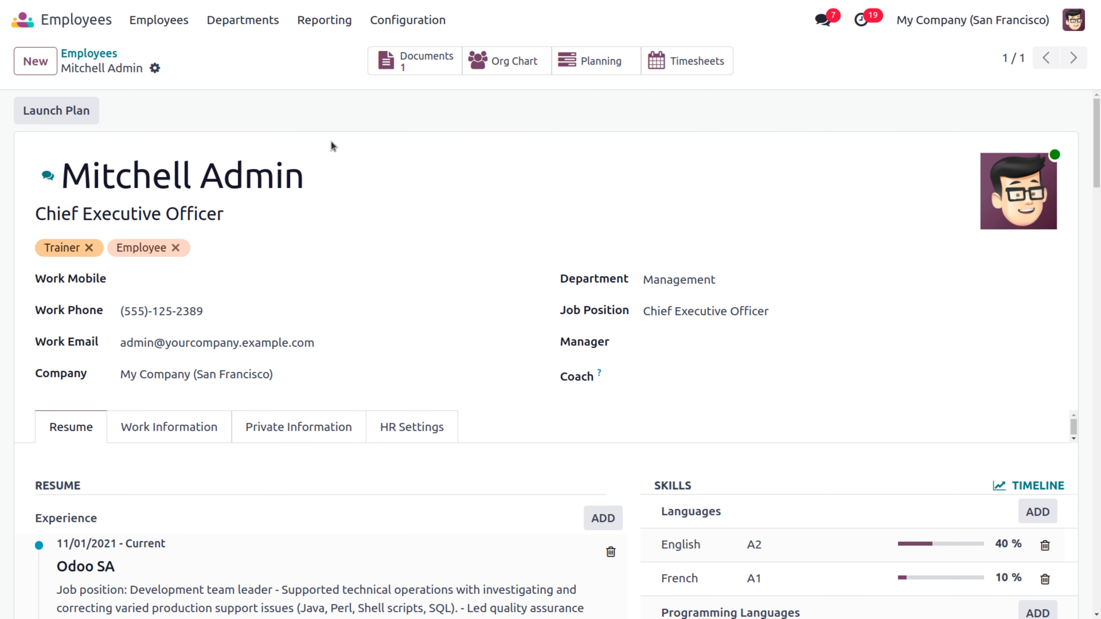
pyautogui.click(388, 434)
pyautogui.scroll(-15, 387, 433)
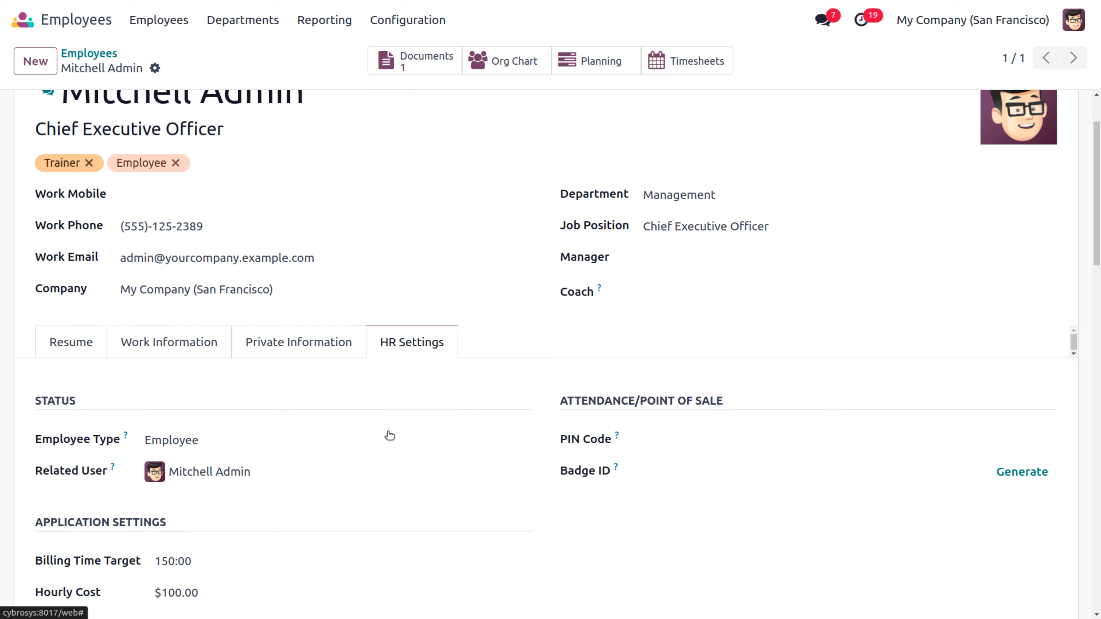
pyautogui.scroll(10, 387, 434)
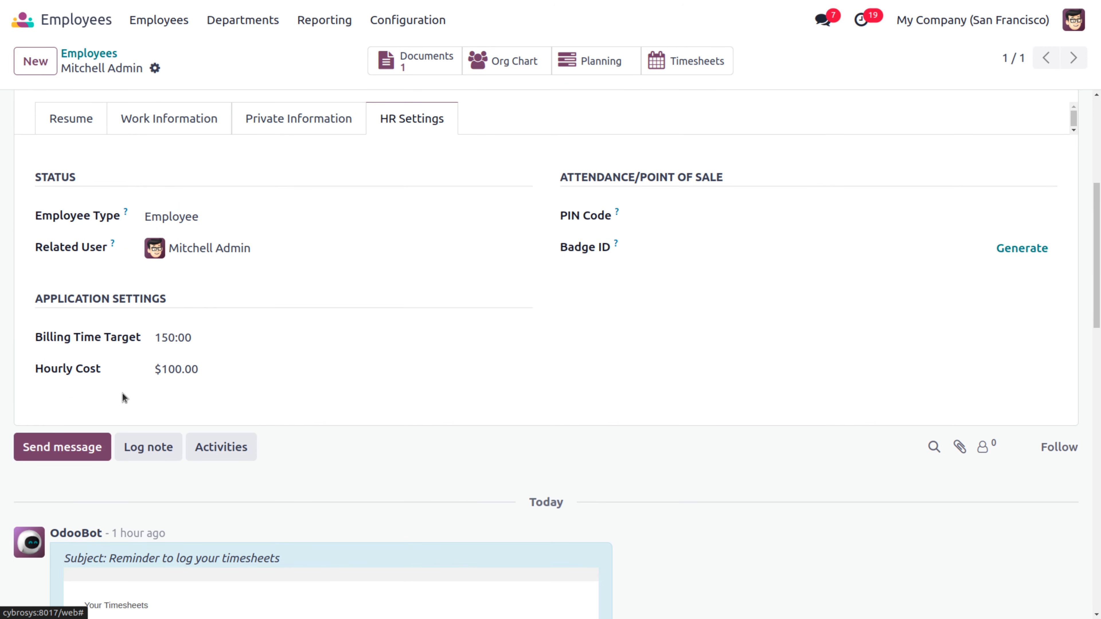
pyautogui.click(206, 339)
pyautogui.click(298, 247)
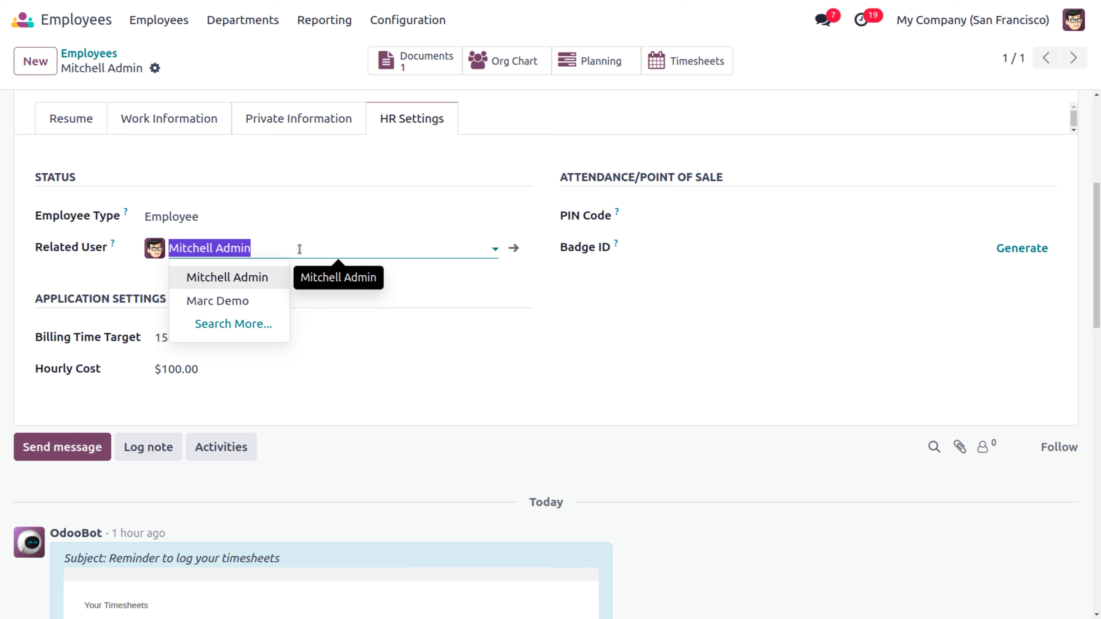
pyautogui.click(523, 338)
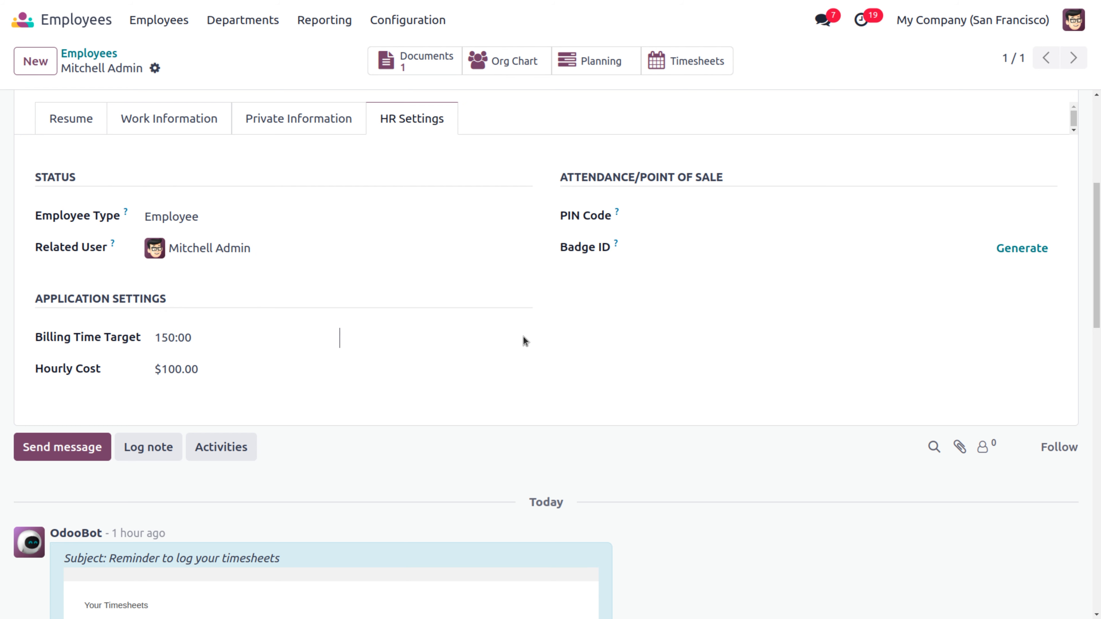
pyautogui.click(25, 20)
# Step: Search 'tim' on the home screen to reopen Timesheets on the Jun 23–29 grid
pyautogui.write('tim')
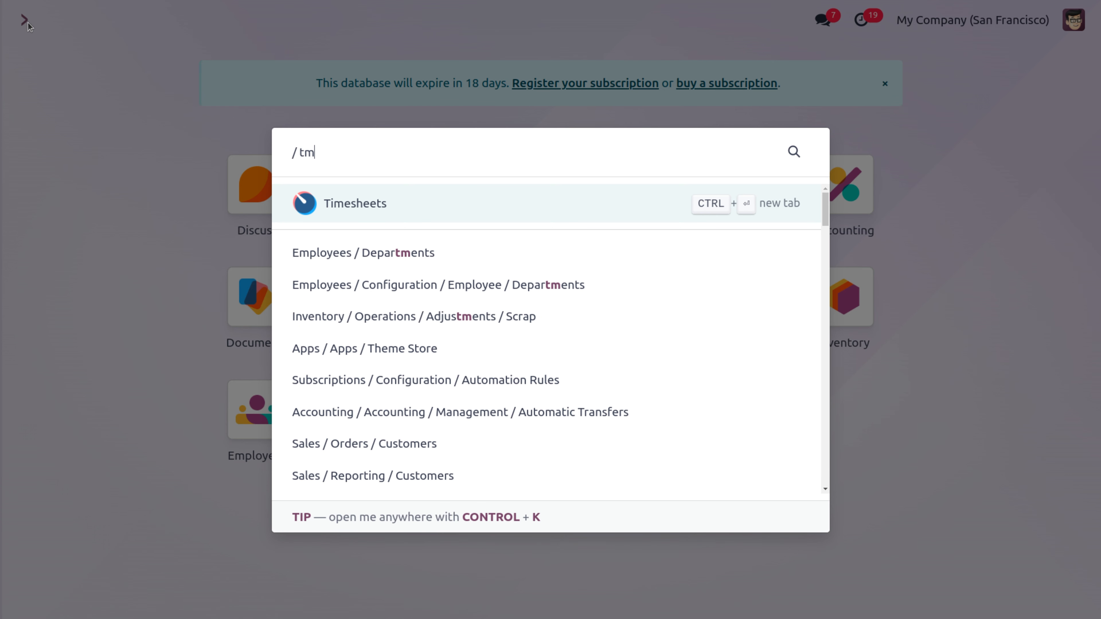
pyautogui.press('Return')
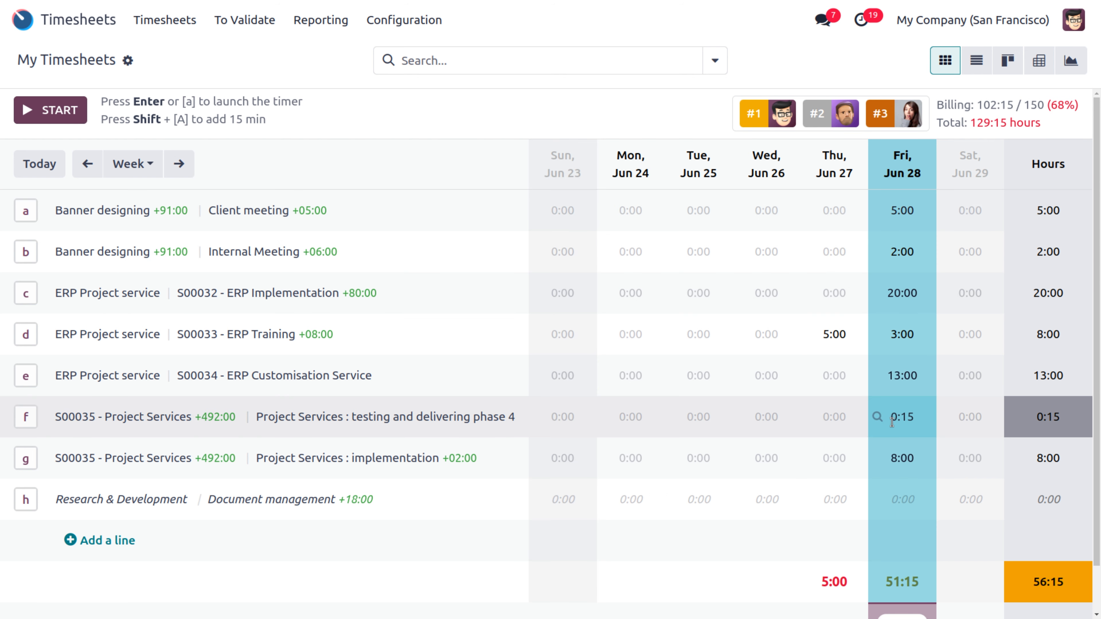
# Step: Log 8:00 on Monday, Tuesday, Wednesday and Friday for Document management
pyautogui.click(899, 500)
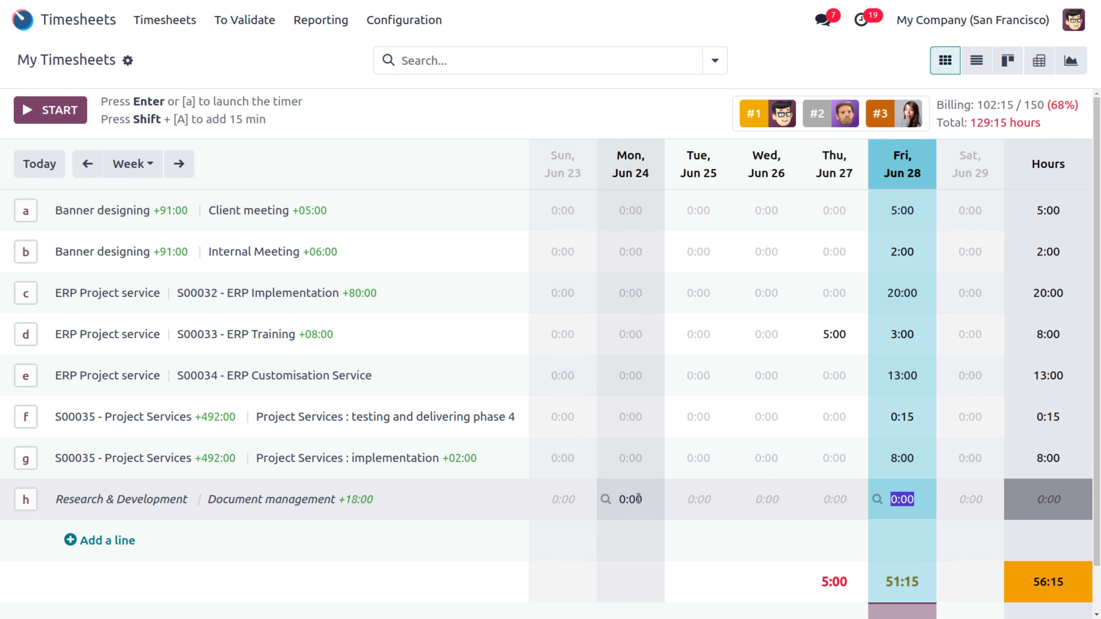
pyautogui.click(638, 499)
pyautogui.write('8')
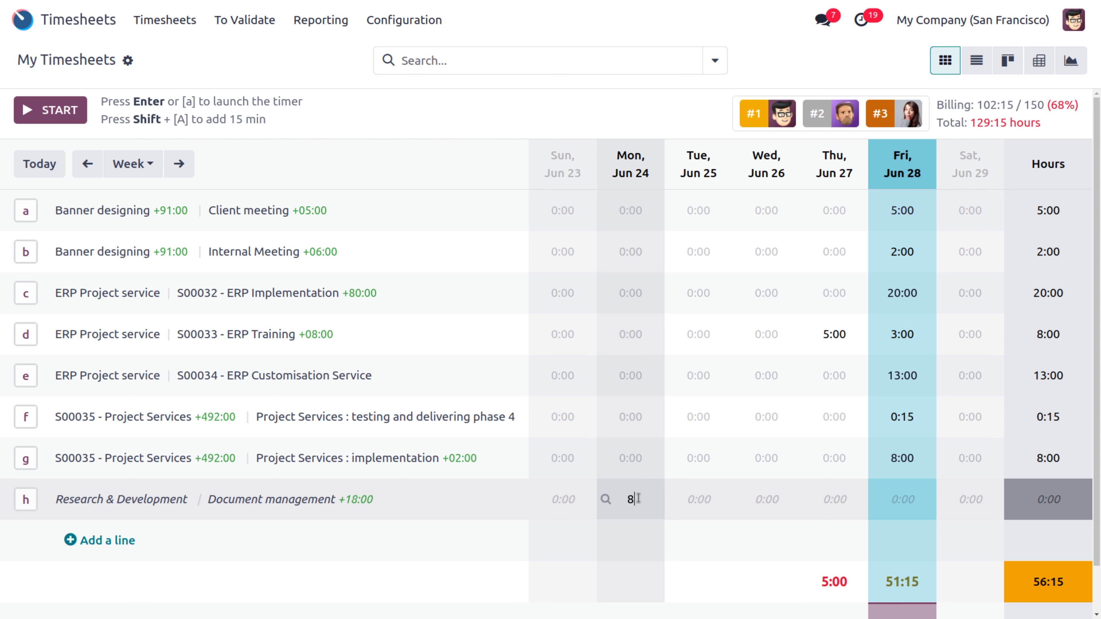
pyautogui.click(701, 495)
pyautogui.write('8')
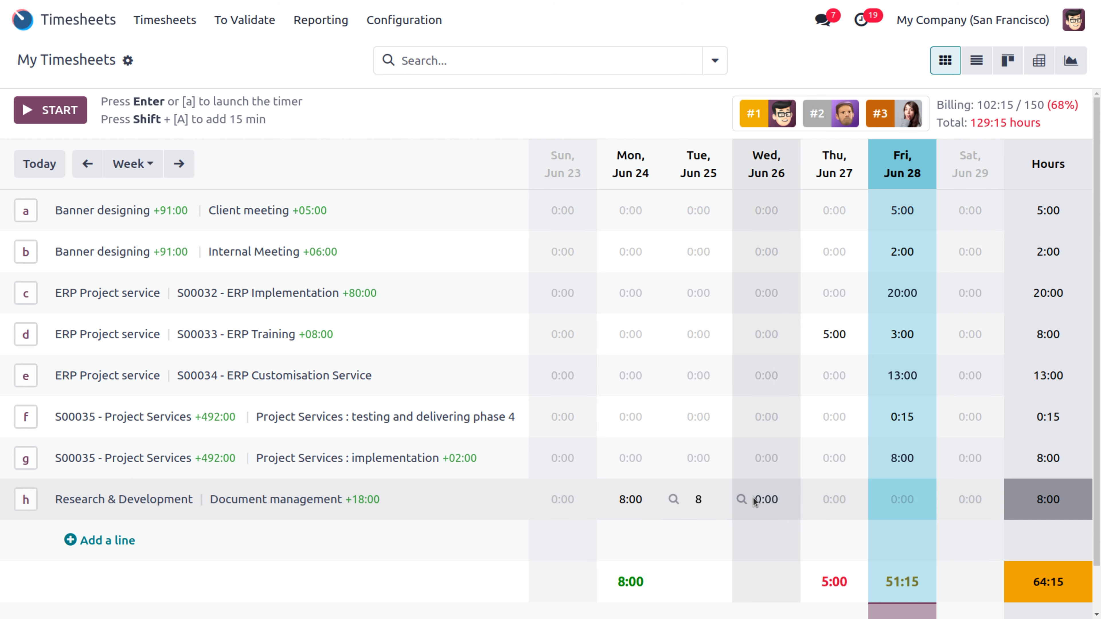
pyautogui.click(739, 498)
pyautogui.write('8')
pyautogui.click(834, 499)
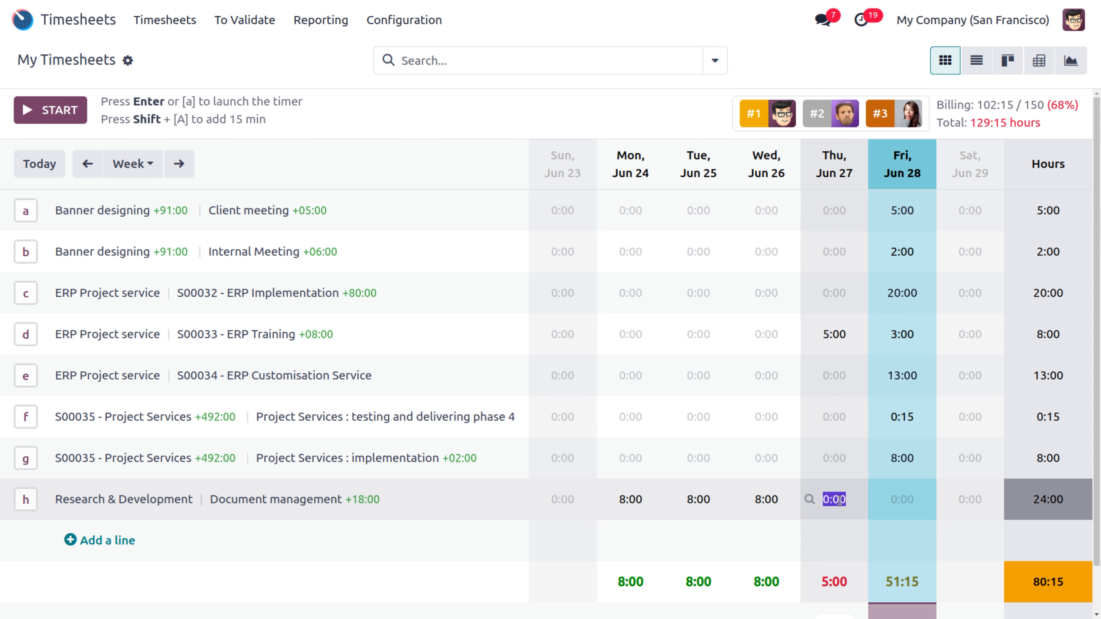
pyautogui.click(899, 500)
pyautogui.write('8')
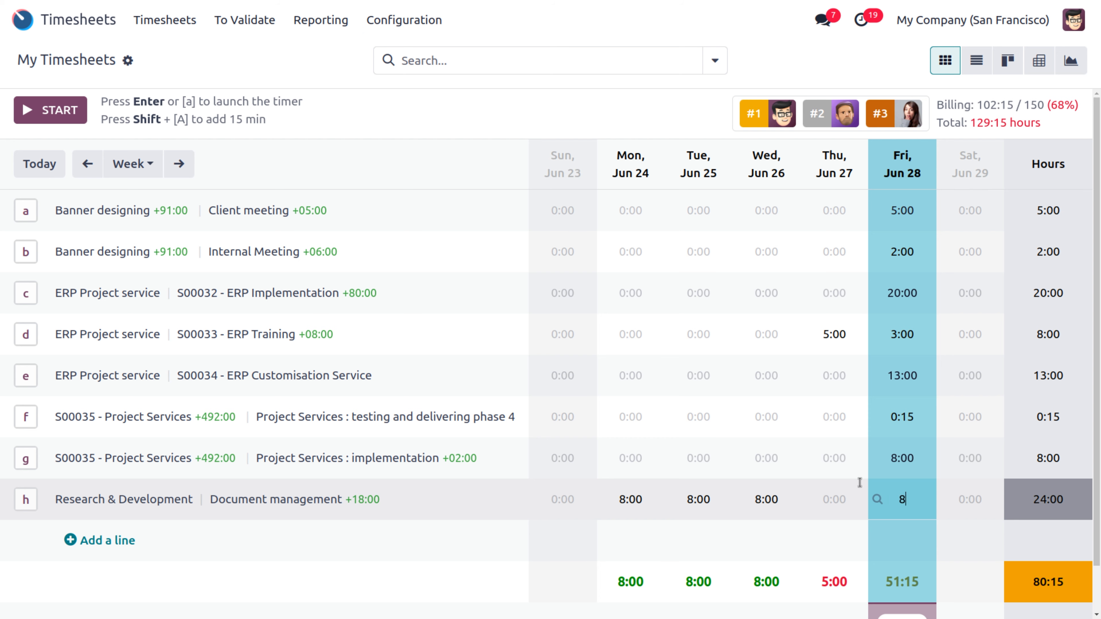
# Step: Log 8:00 Monday through Thursday on Project Services: implementation
pyautogui.click(607, 459)
pyautogui.write('8')
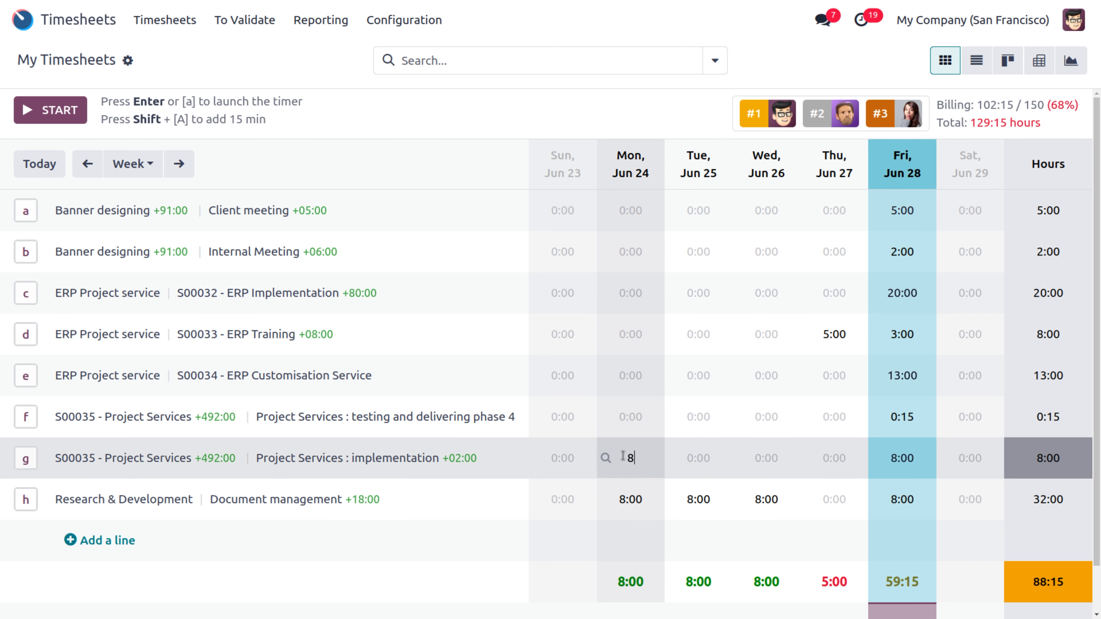
pyautogui.click(695, 460)
pyautogui.write('8')
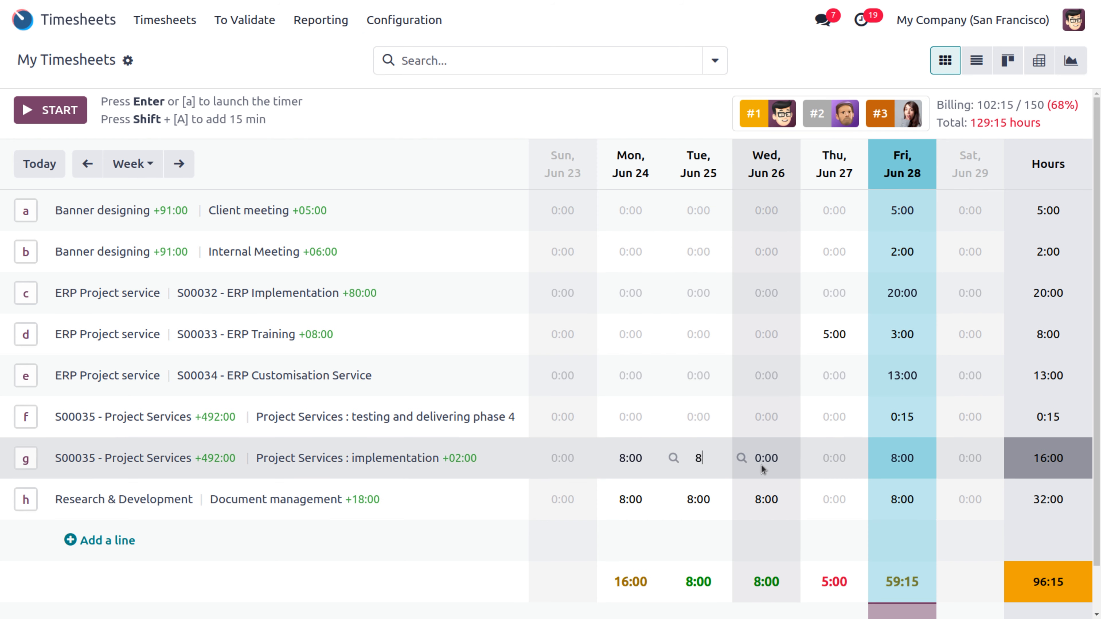
pyautogui.click(758, 460)
pyautogui.write('8')
pyautogui.click(828, 459)
pyautogui.write('8')
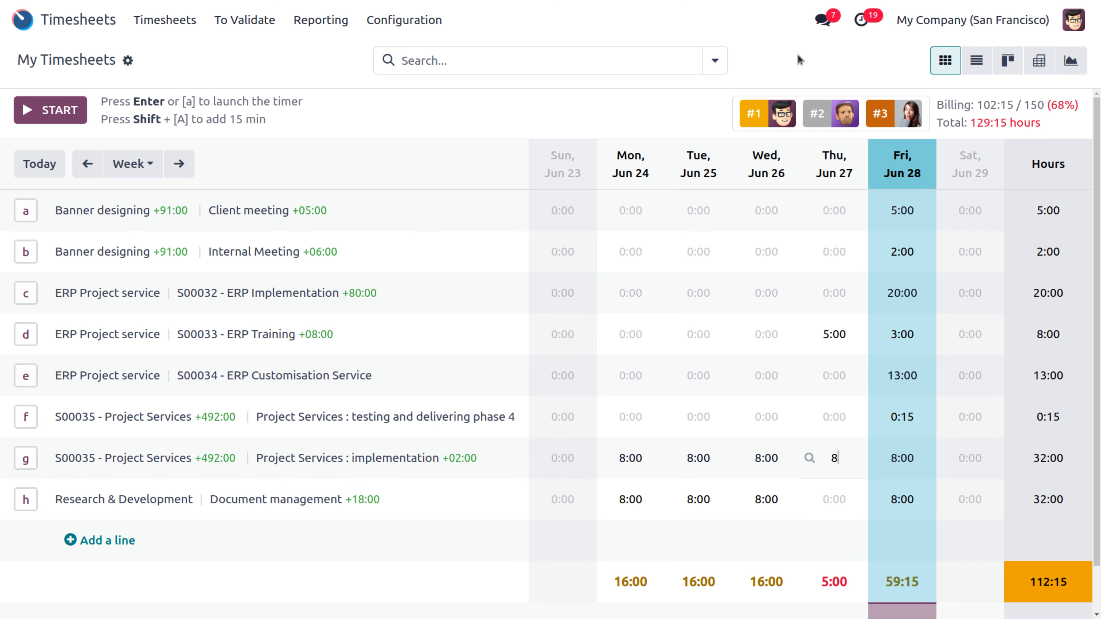
pyautogui.click(798, 54)
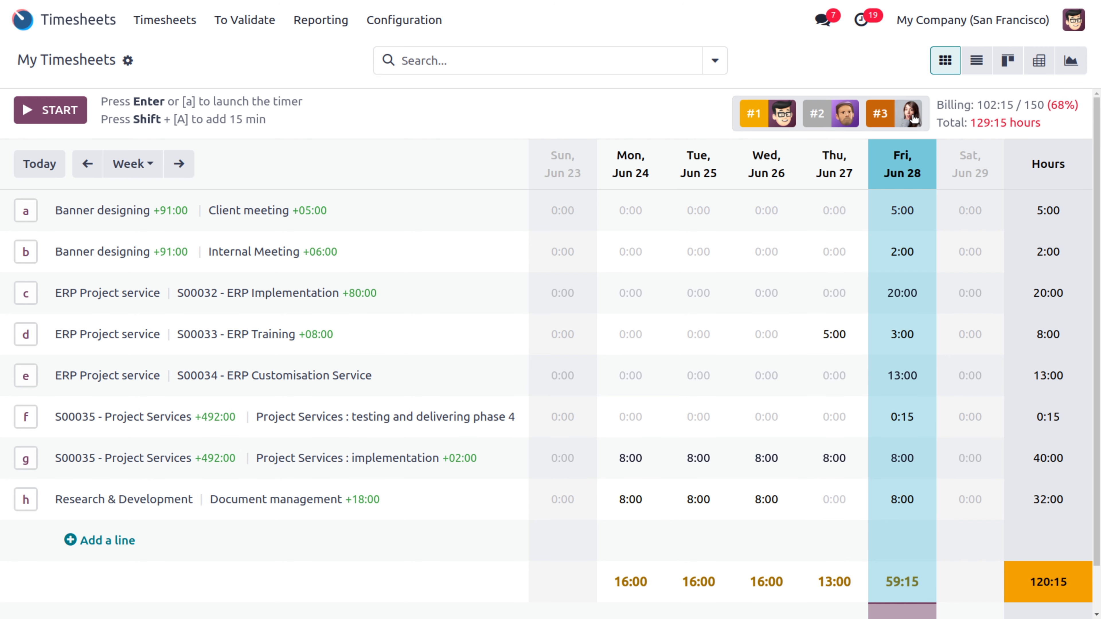
pyautogui.click(913, 116)
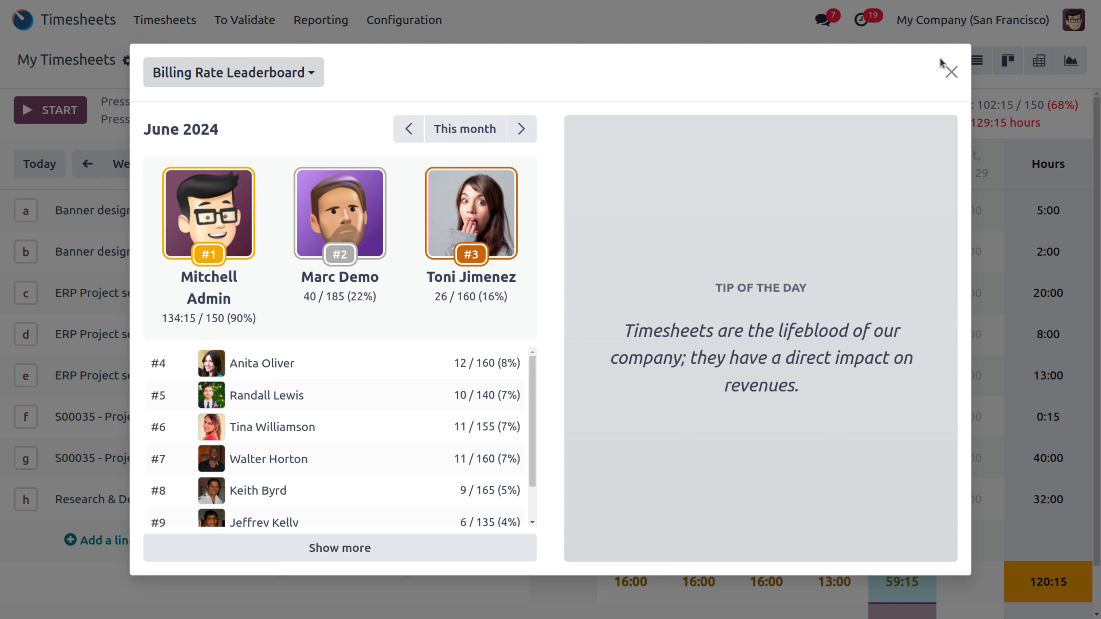
# Step: Close the Billing Rate Leaderboard after confirming billing at 134:15 / 150 hours (90%)
pyautogui.click(950, 70)
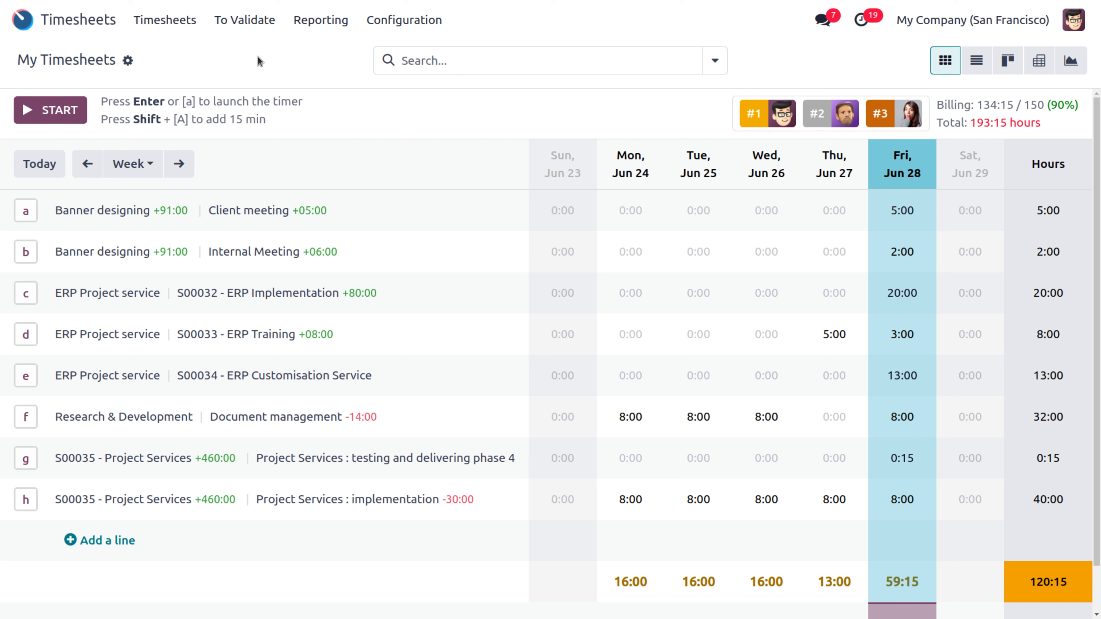
# Step: Filter timesheets to validate by Last Week, then by Last Month
pyautogui.click(242, 24)
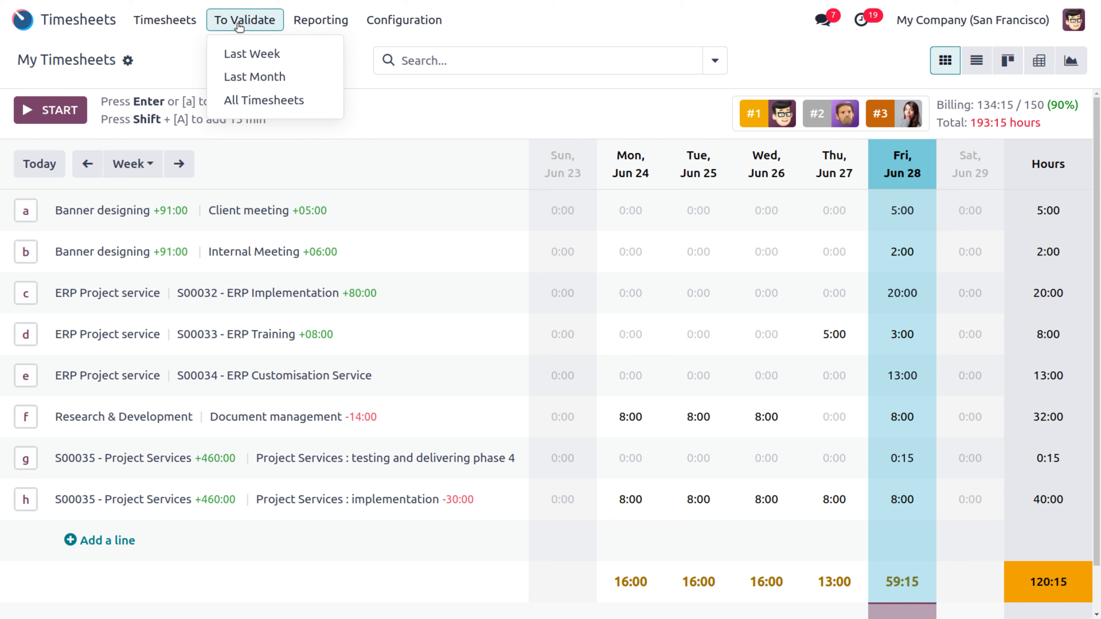
pyautogui.click(248, 54)
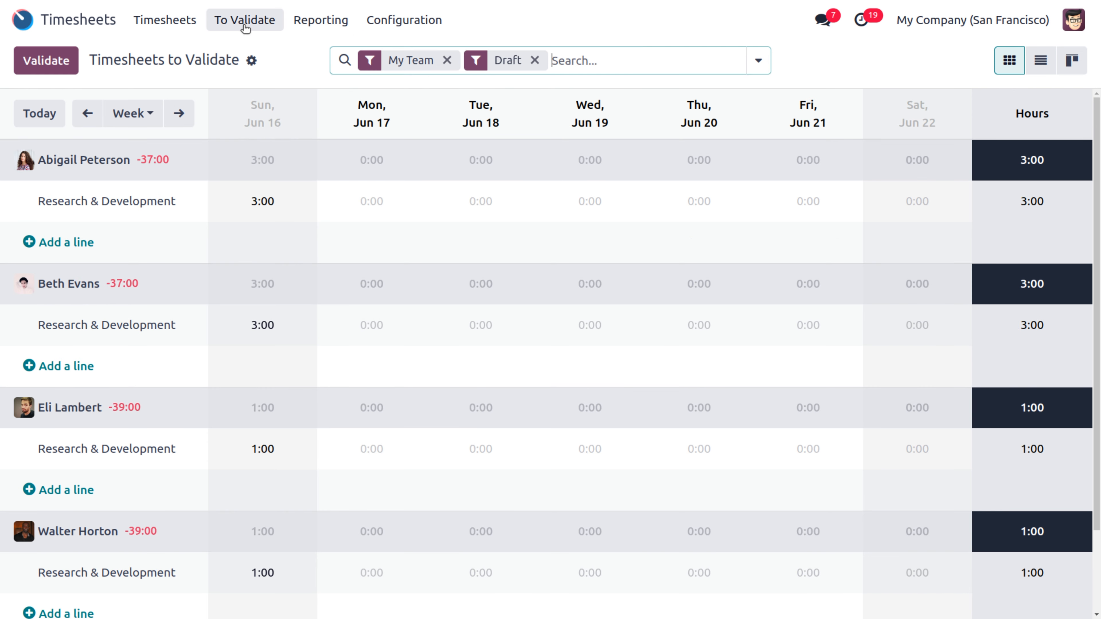
pyautogui.click(245, 20)
pyautogui.click(255, 77)
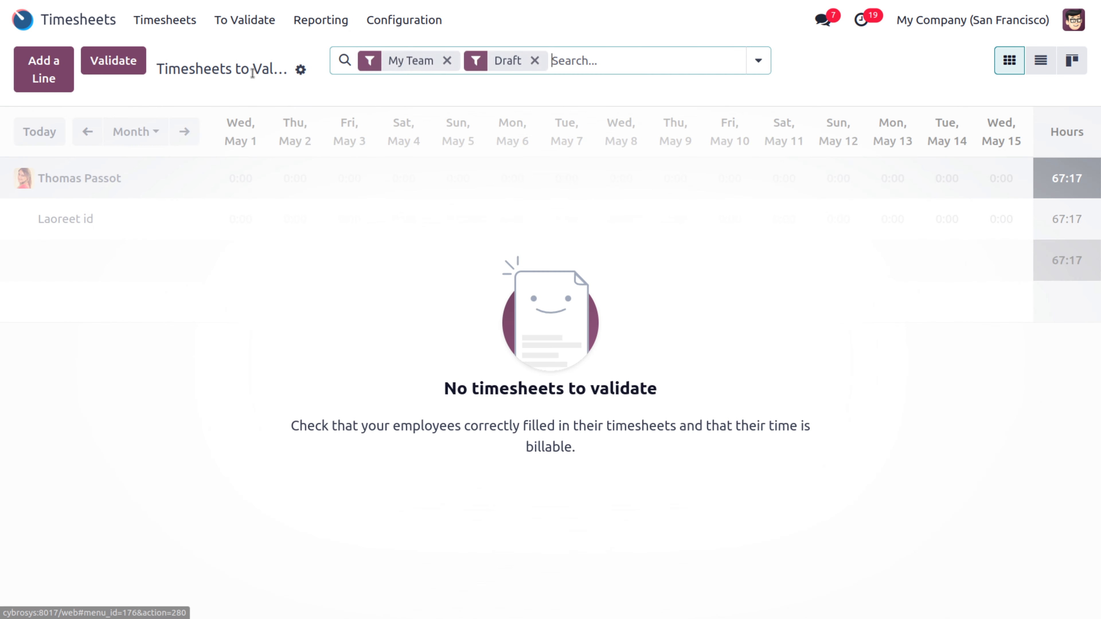
# Step: Switch to All Timesheets for every employee's hours and open the Reporting menu
pyautogui.click(179, 20)
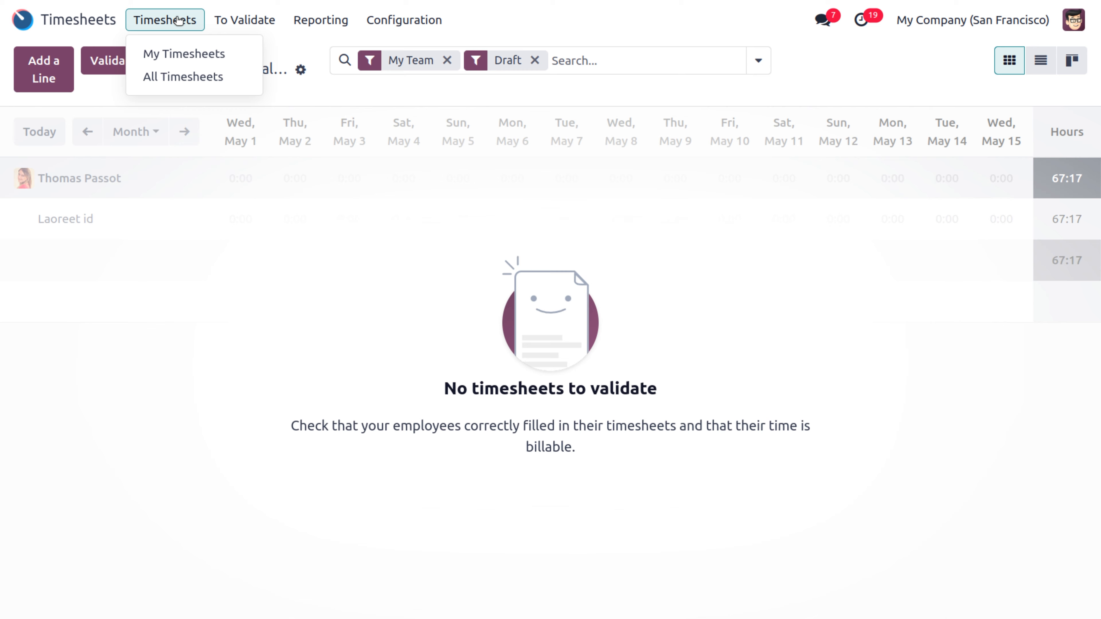
pyautogui.click(191, 79)
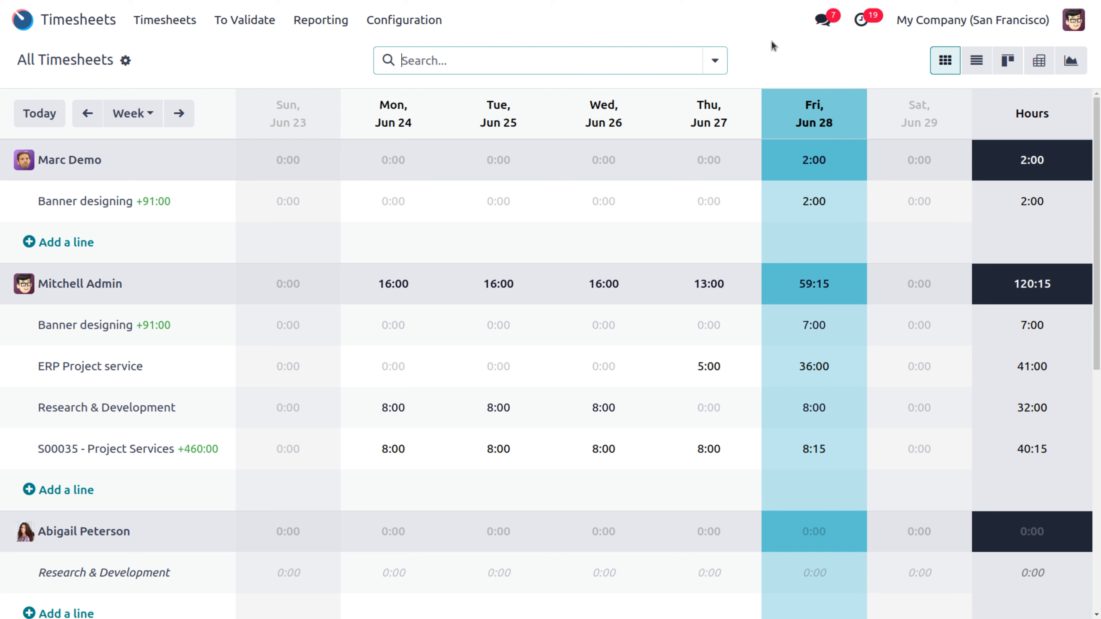
pyautogui.click(320, 22)
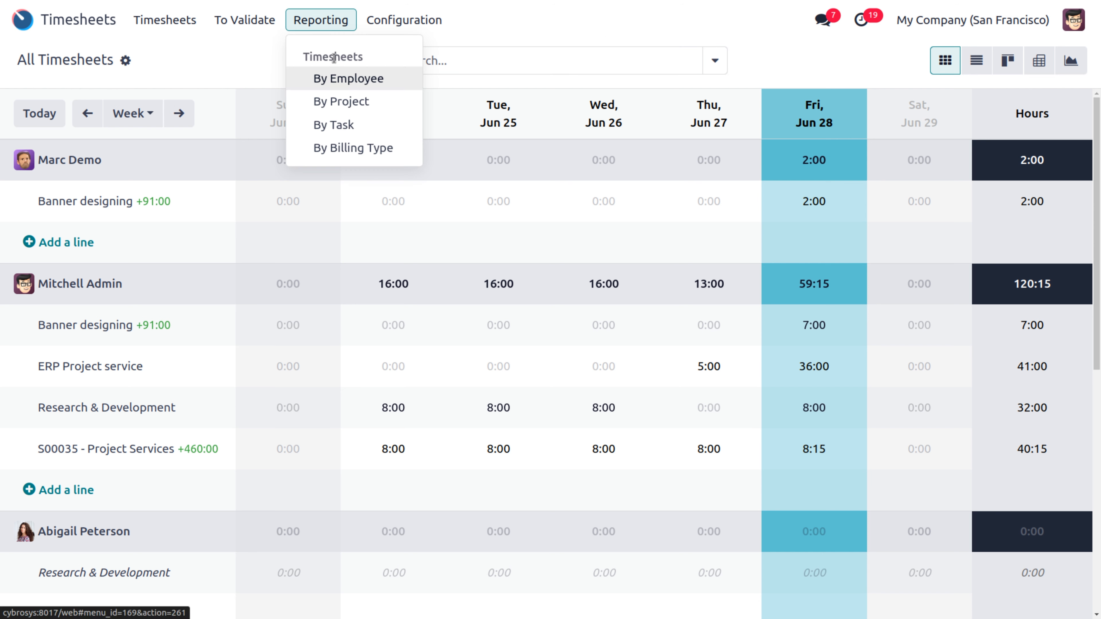
# Step: Open the By Employee timesheet report and add Billable Hours, Non-billable Hours, Timesheet Costs, Timesheet Revenues and Margin measures
pyautogui.click(334, 79)
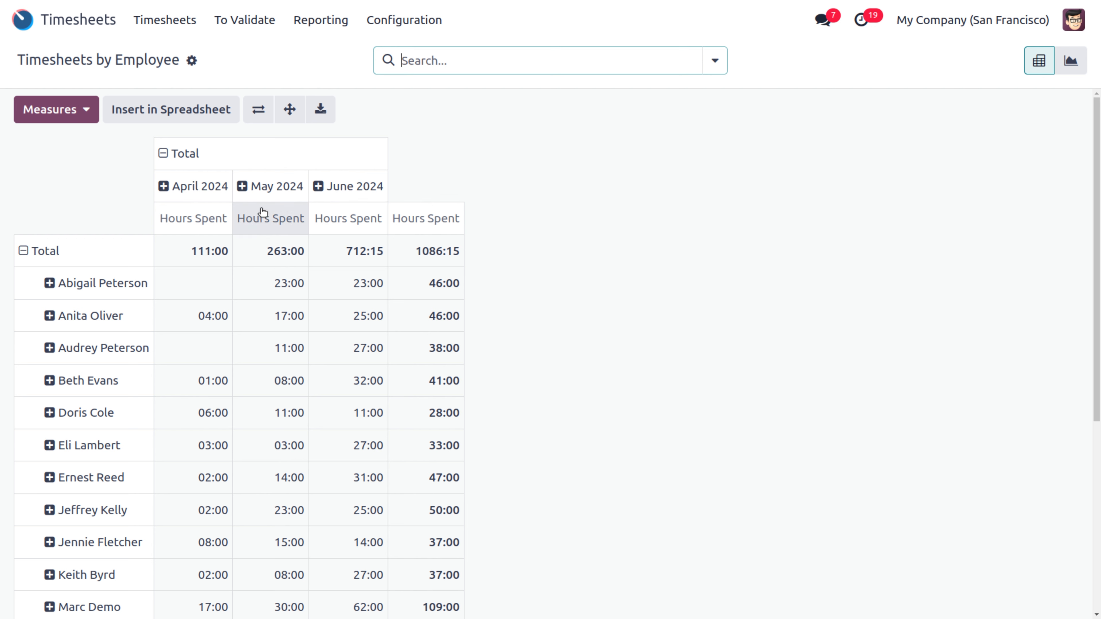
pyautogui.click(84, 115)
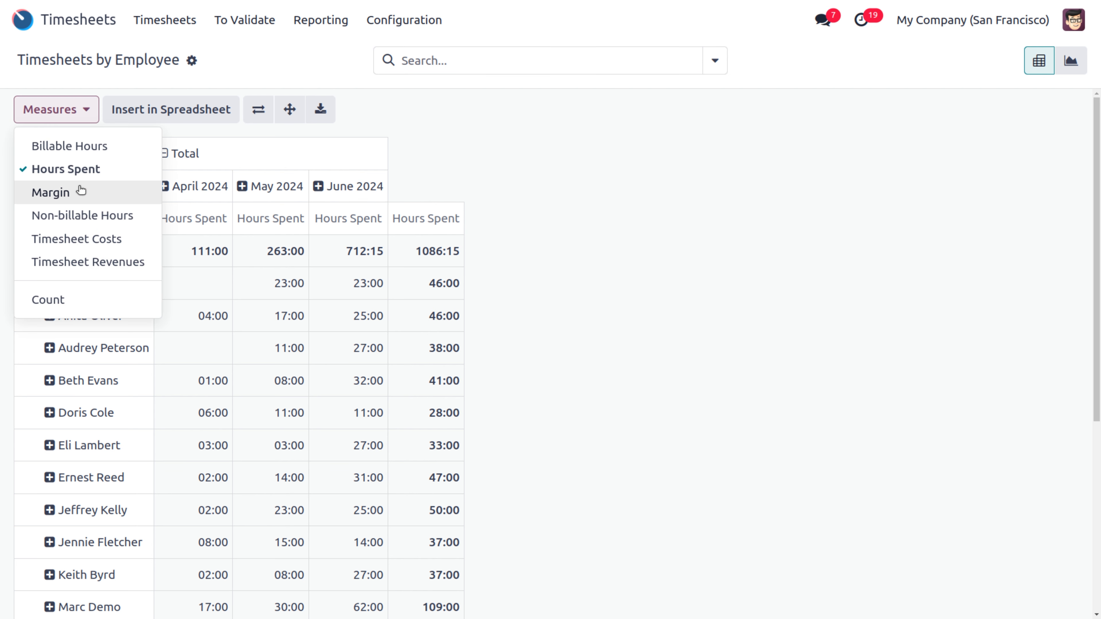
pyautogui.click(82, 146)
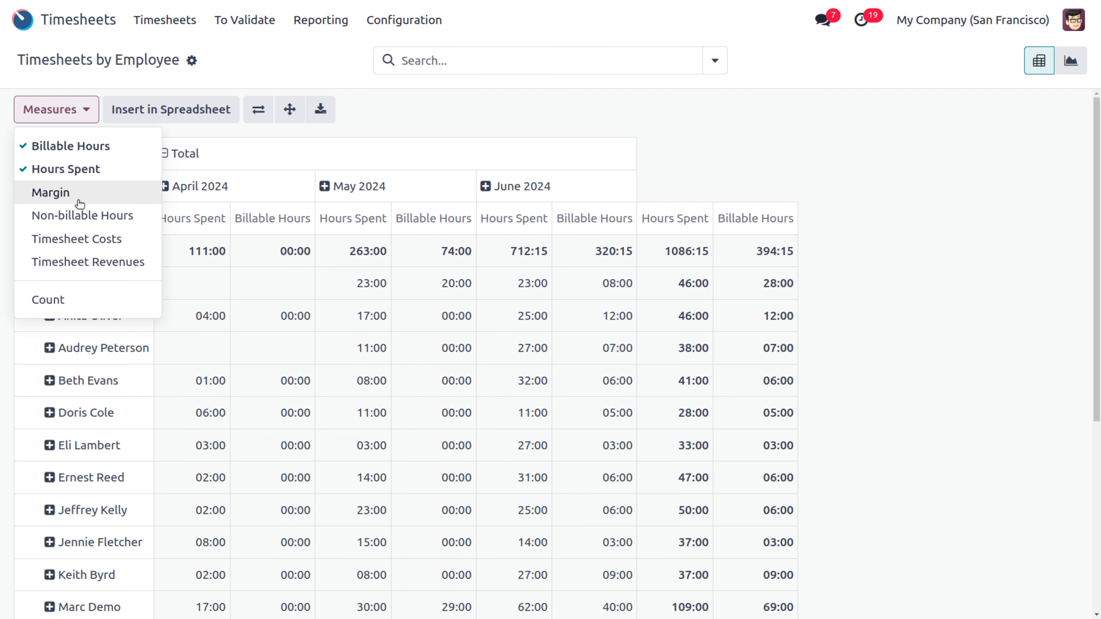
pyautogui.click(78, 216)
pyautogui.click(81, 238)
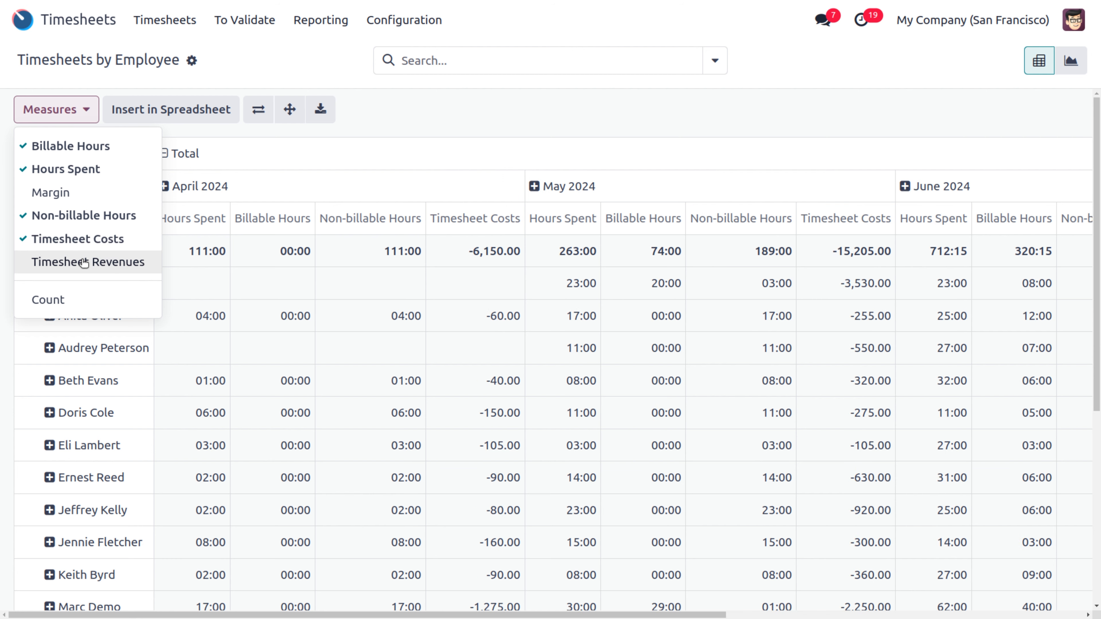
pyautogui.click(72, 262)
pyautogui.click(71, 193)
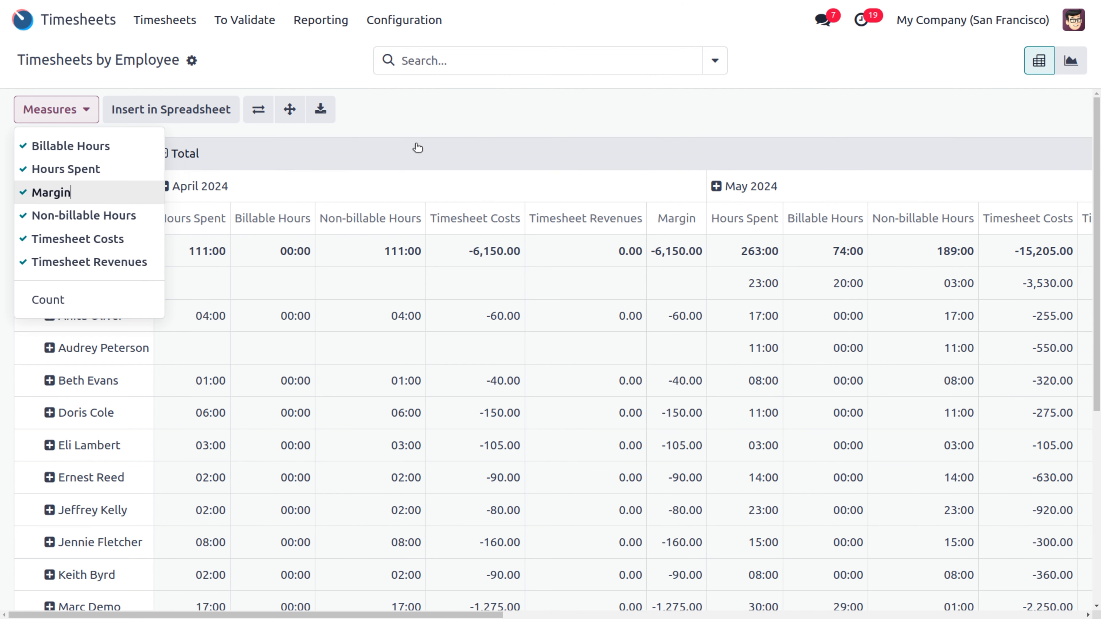
pyautogui.click(427, 125)
pyautogui.click(320, 20)
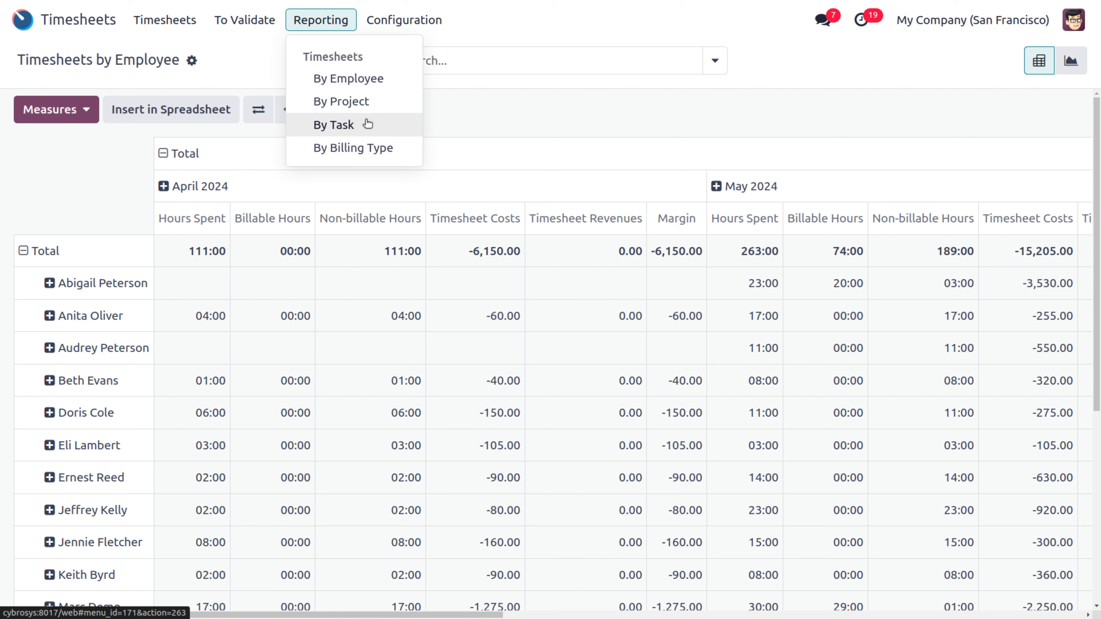
# Step: Leave Timesheets and open the Project app by searching 'proj' from the home screen
pyautogui.click(511, 110)
pyautogui.click(22, 20)
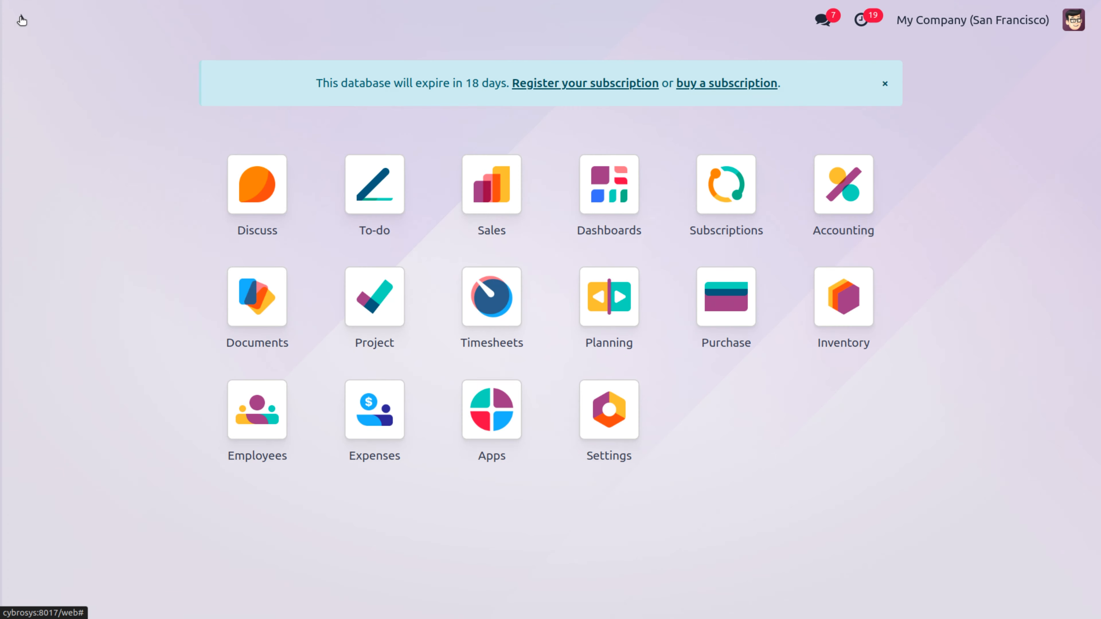
pyautogui.write('proj')
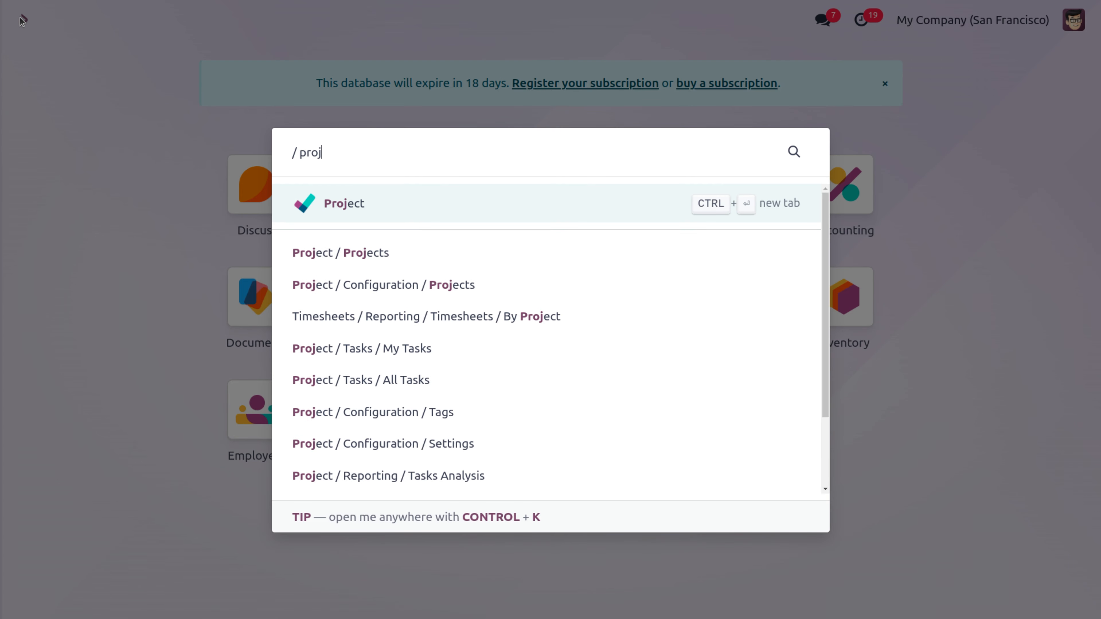
pyautogui.click(353, 200)
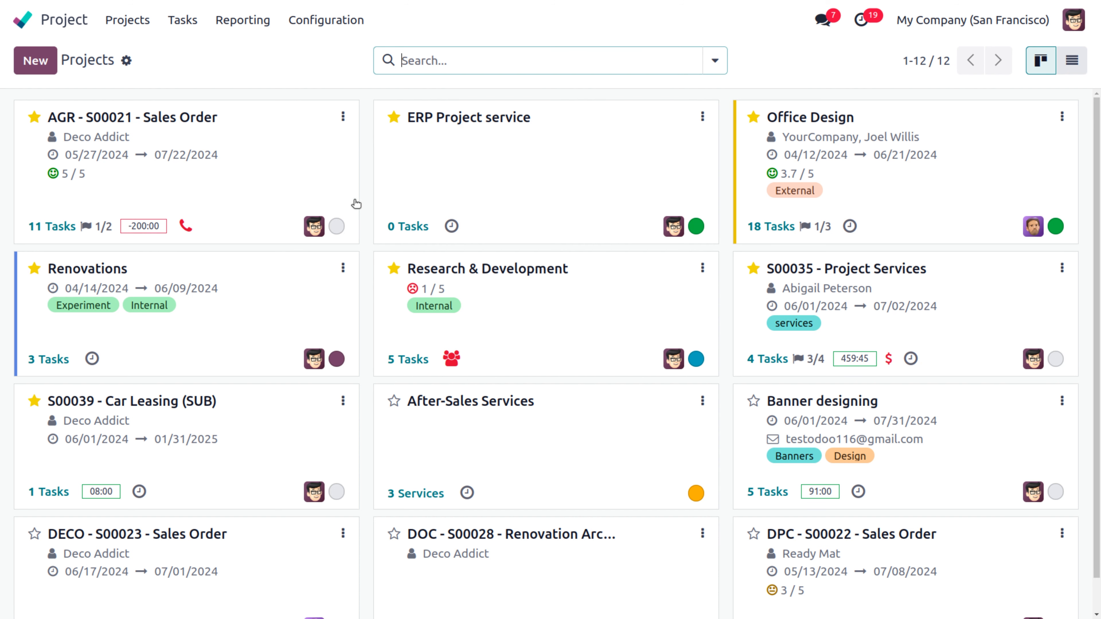
# Step: Tick Project Stages in the Project configuration settings and save the change
pyautogui.click(323, 25)
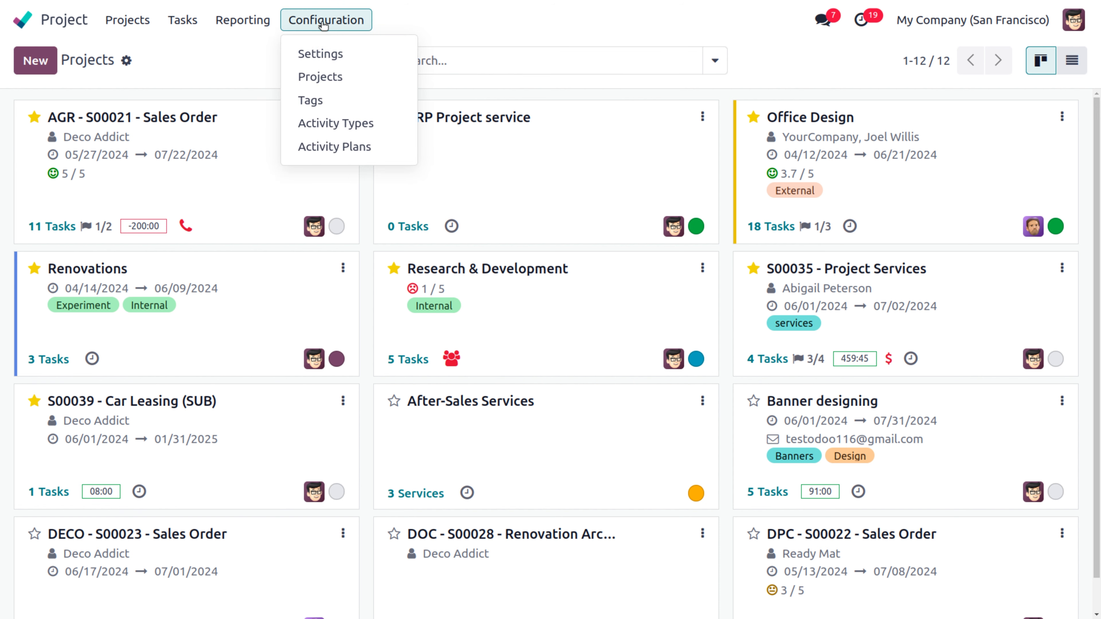
pyautogui.click(326, 53)
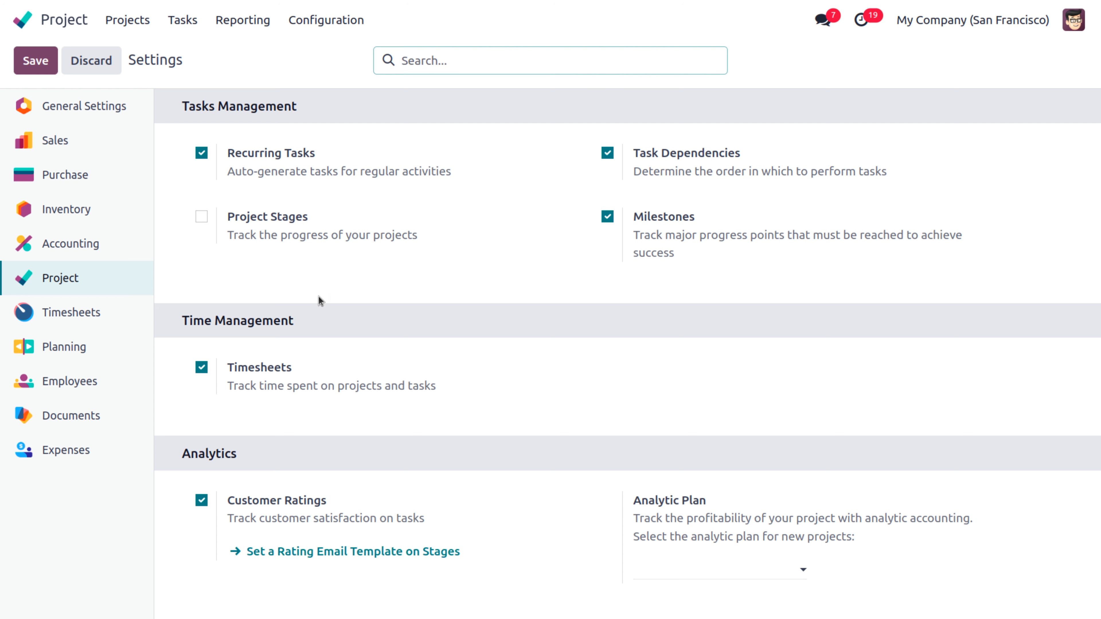
pyautogui.click(201, 217)
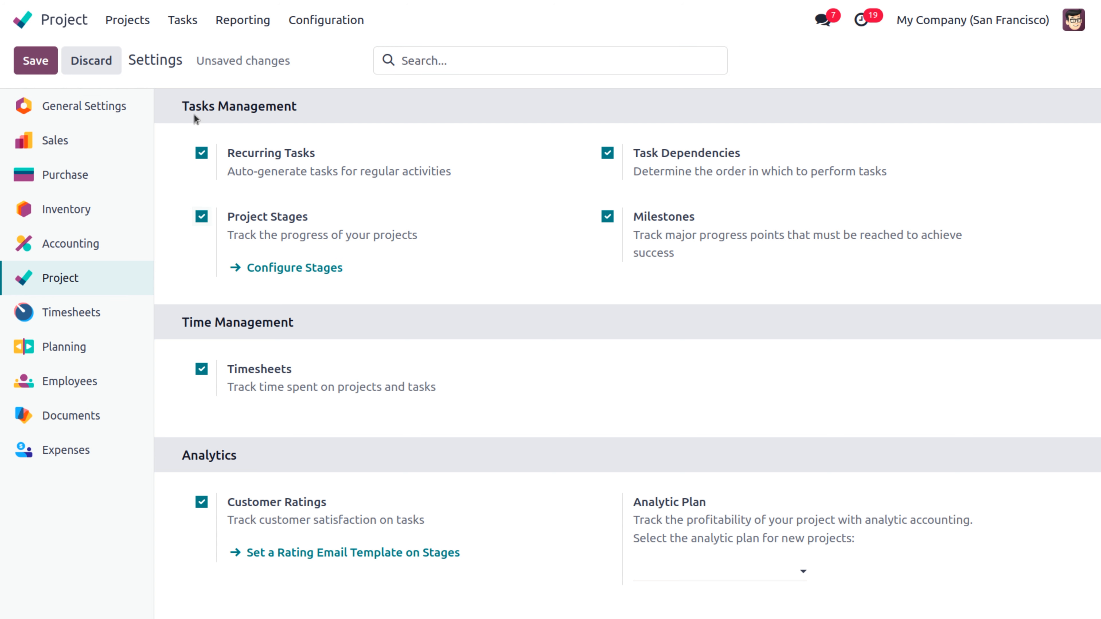
pyautogui.click(43, 67)
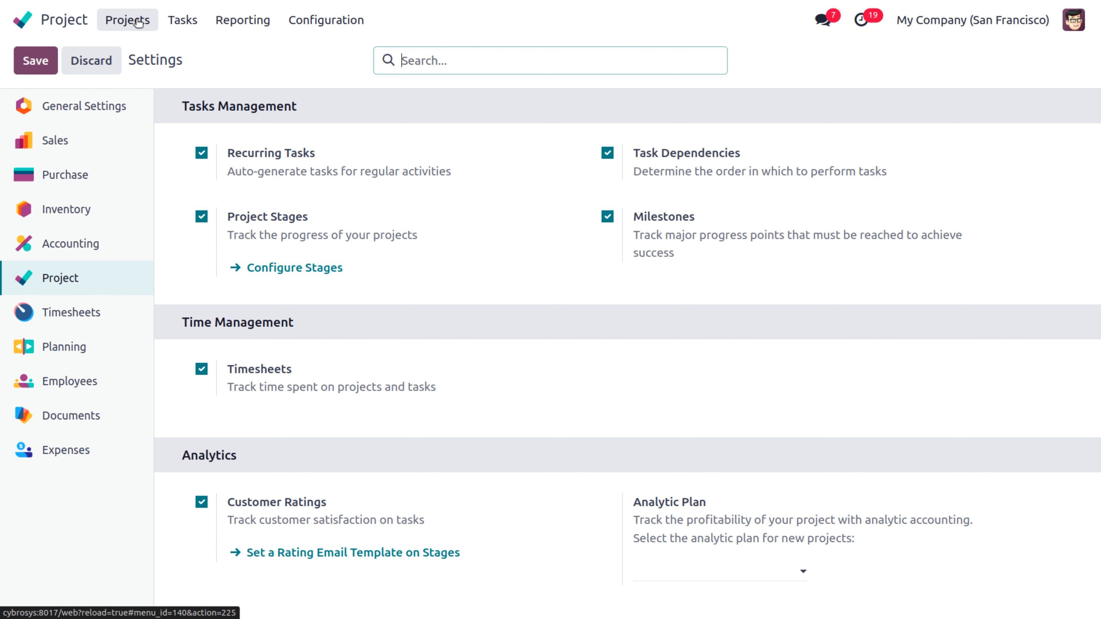
# Step: Check the project stages list, then drag ERP Project service from To Do into Done
pyautogui.click(138, 22)
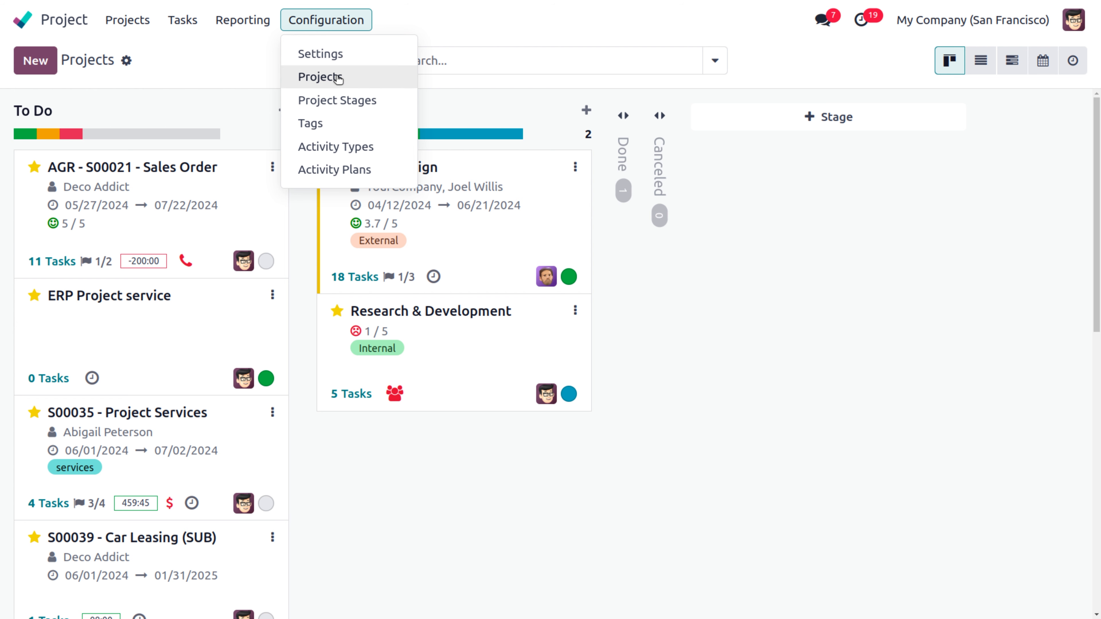
pyautogui.click(343, 100)
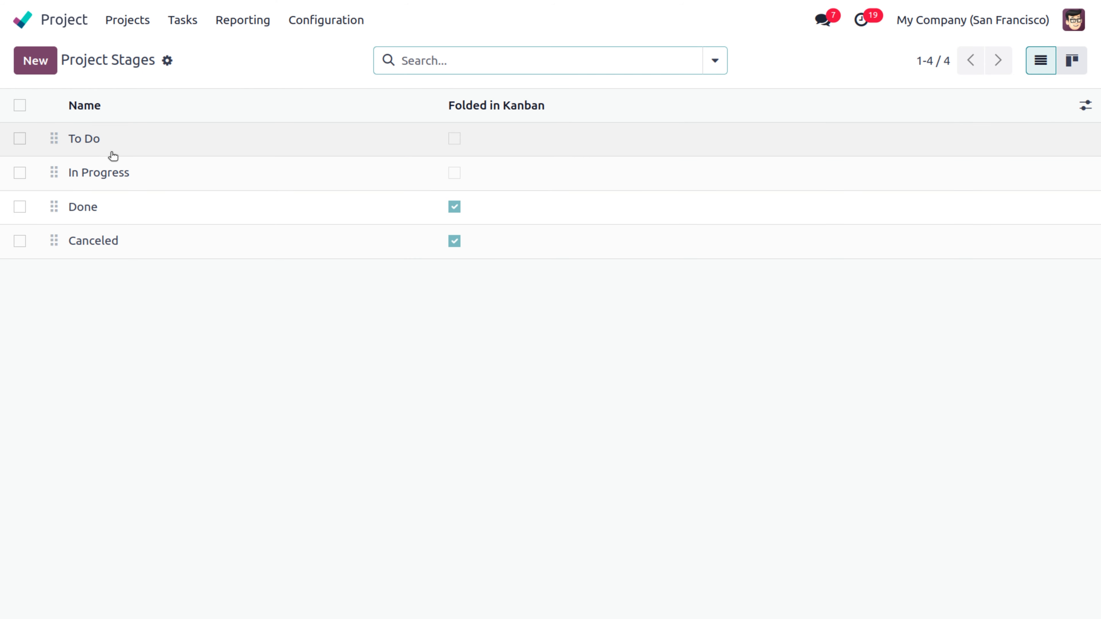
pyautogui.click(126, 23)
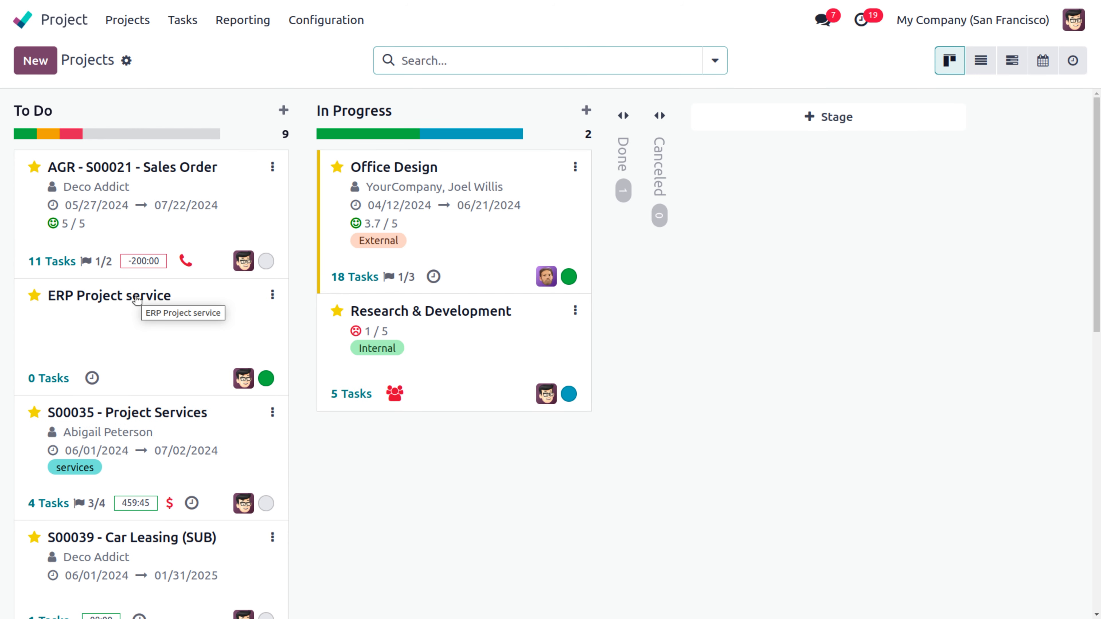
pyautogui.moveTo(137, 299); pyautogui.dragTo(609, 157)
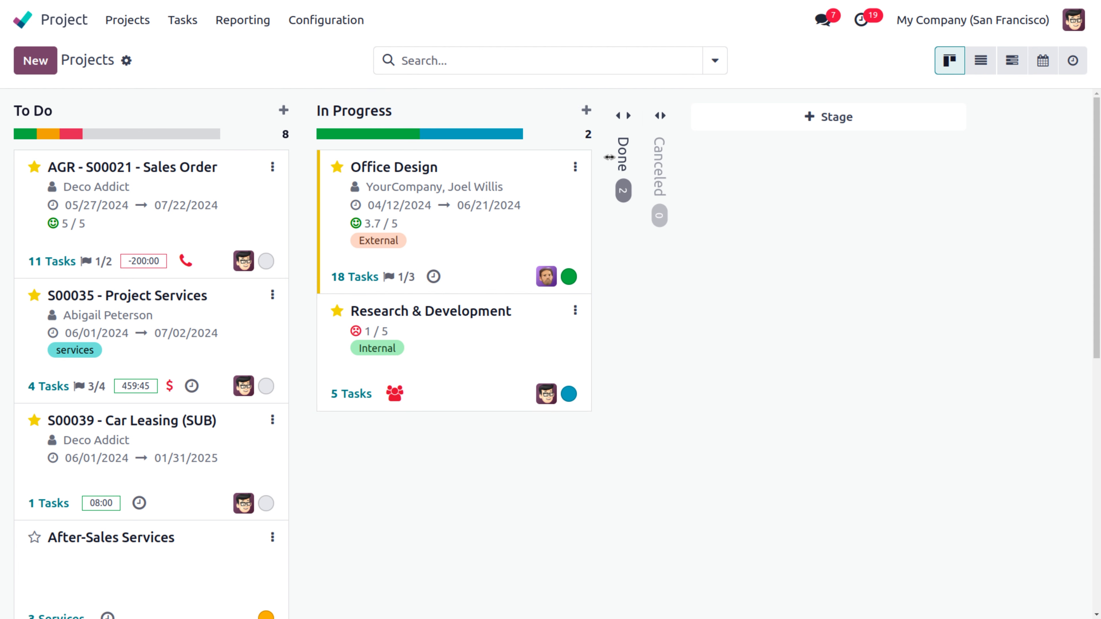